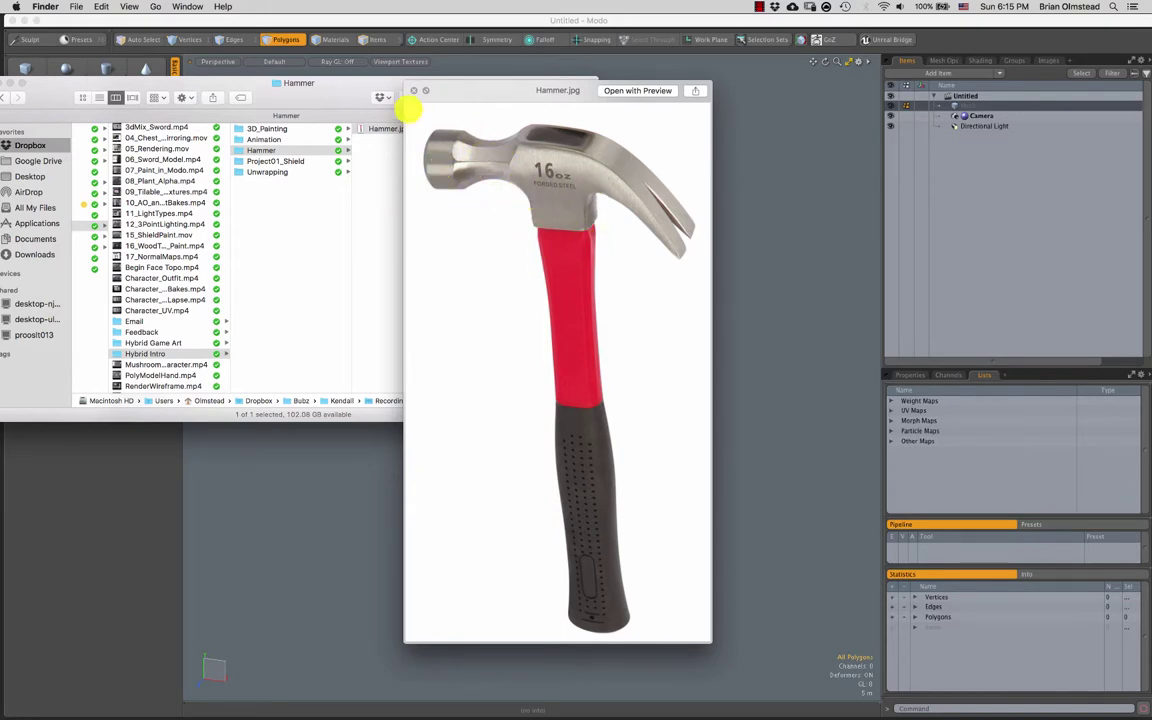
Preview the Hammer.jpg reference image in Finder, and close the preview
{"action": "left_click", "coordinate": [414, 91]}
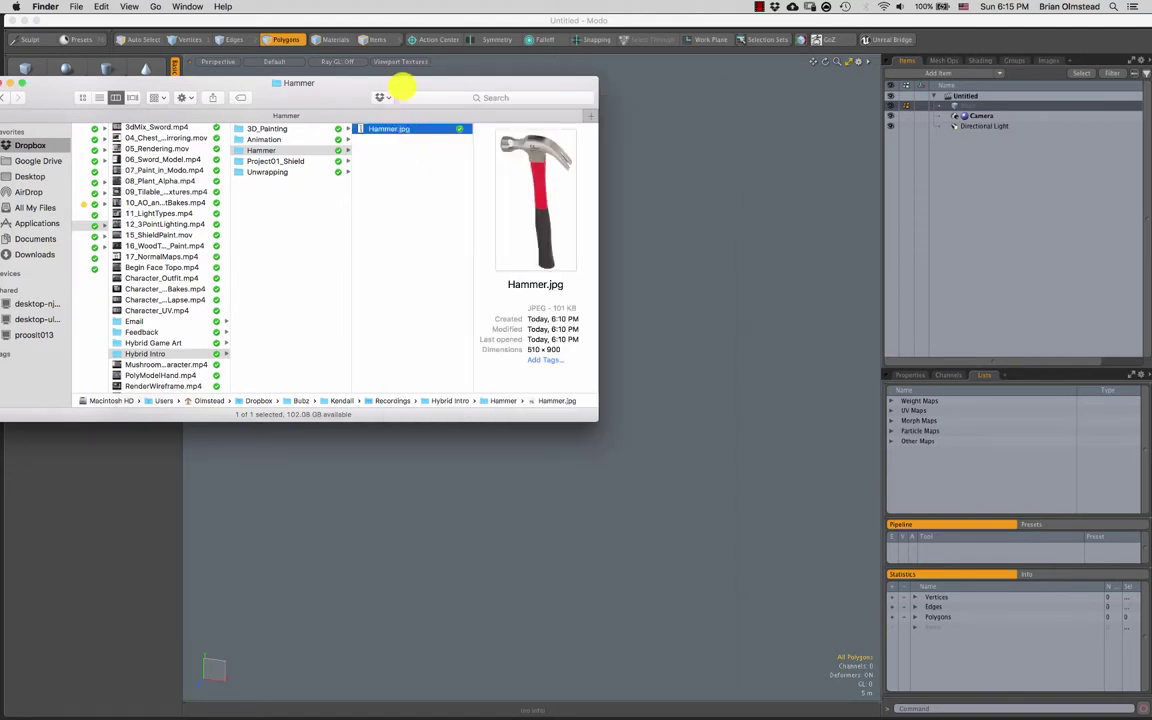
{"action": "key", "text": "space"}
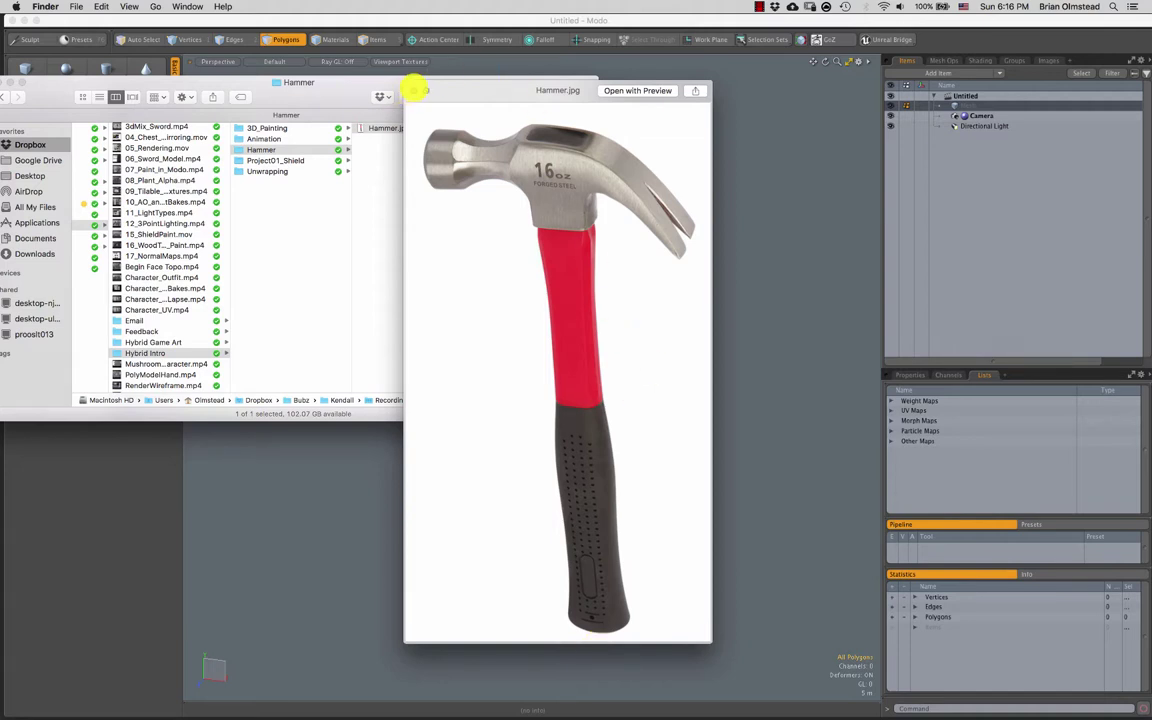
{"action": "left_click", "coordinate": [413, 90]}
{"action": "left_click_drag", "start_coordinate": [435, 88], "coordinate": [424, 88]}
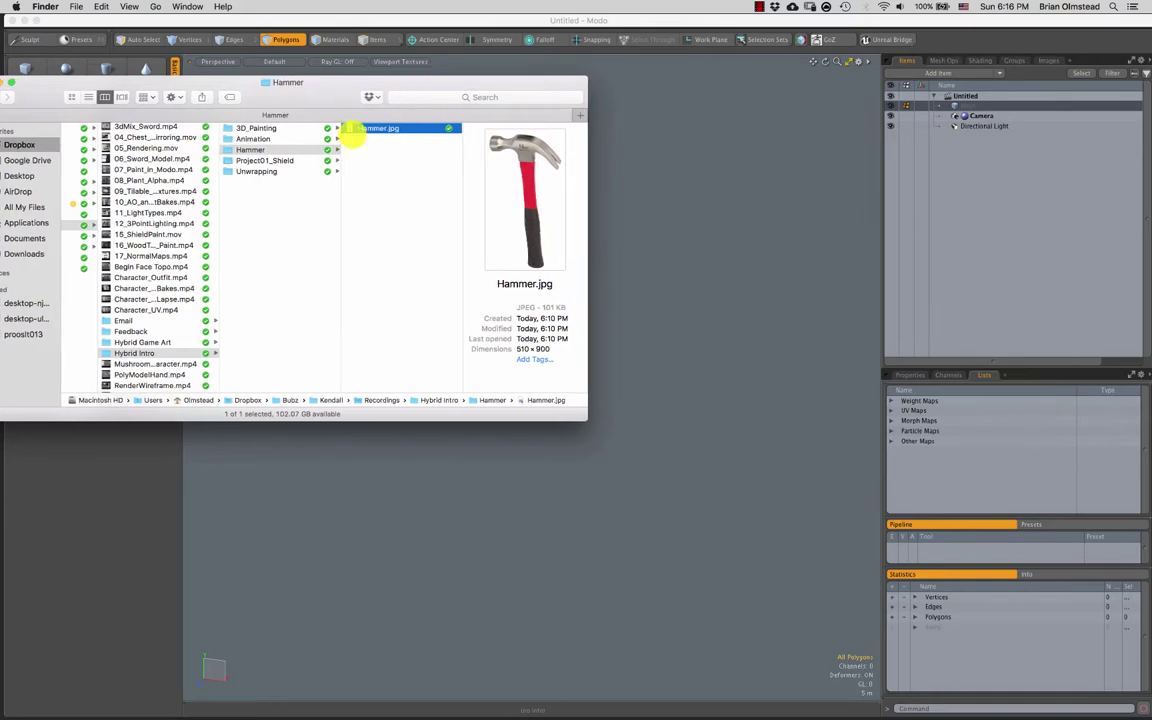
Bring Hammer.jpg from Finder into the Modo viewport as a backdrop item and frame it facing the camera
{"action": "left_click", "coordinate": [700, 225]}
{"action": "left_click", "coordinate": [2, 179]}
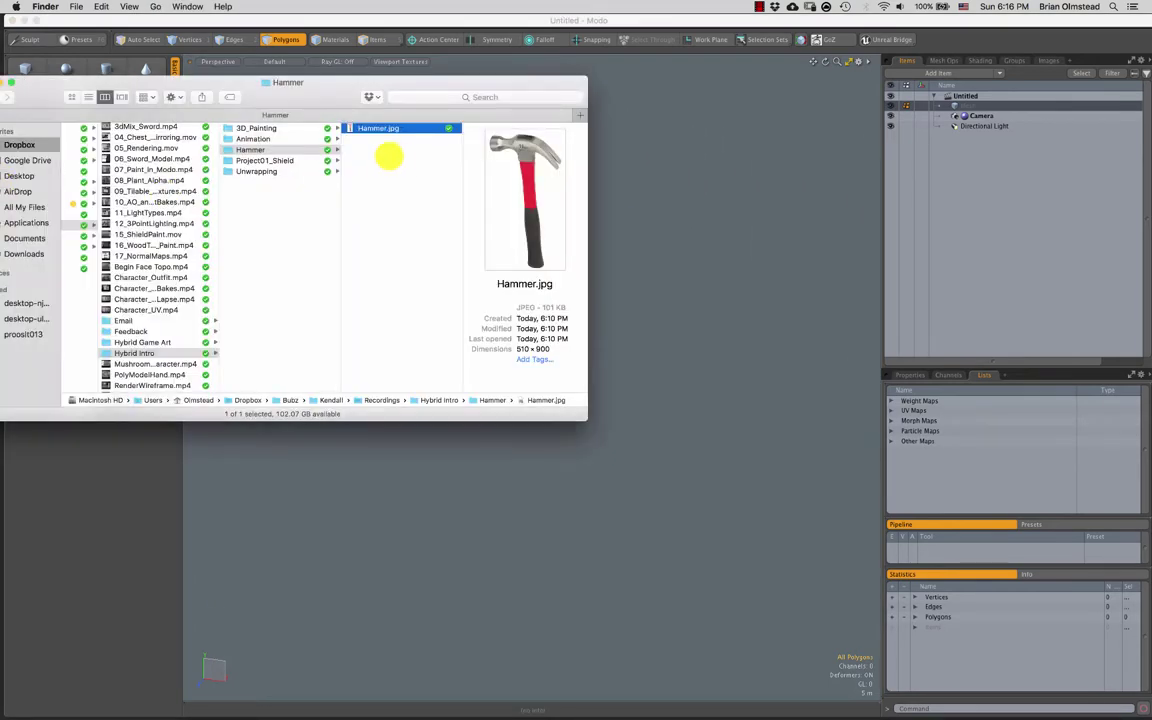
{"action": "left_click_drag", "start_coordinate": [350, 128], "coordinate": [702, 258]}
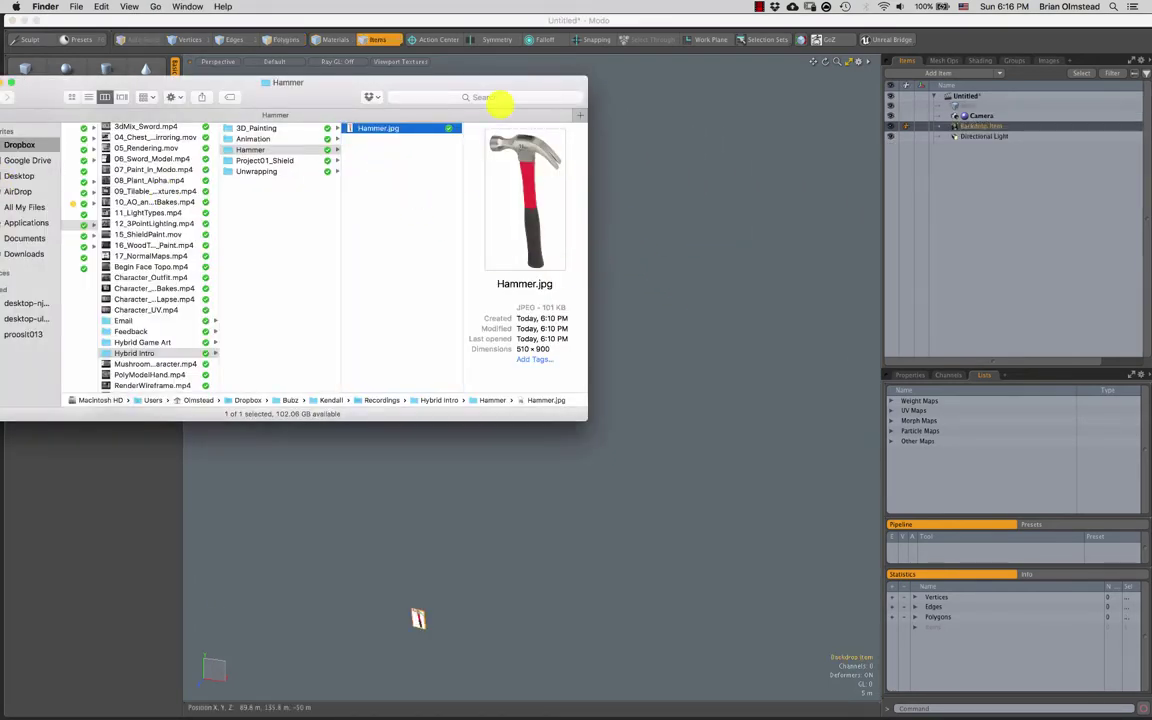
{"action": "left_click", "coordinate": [413, 17]}
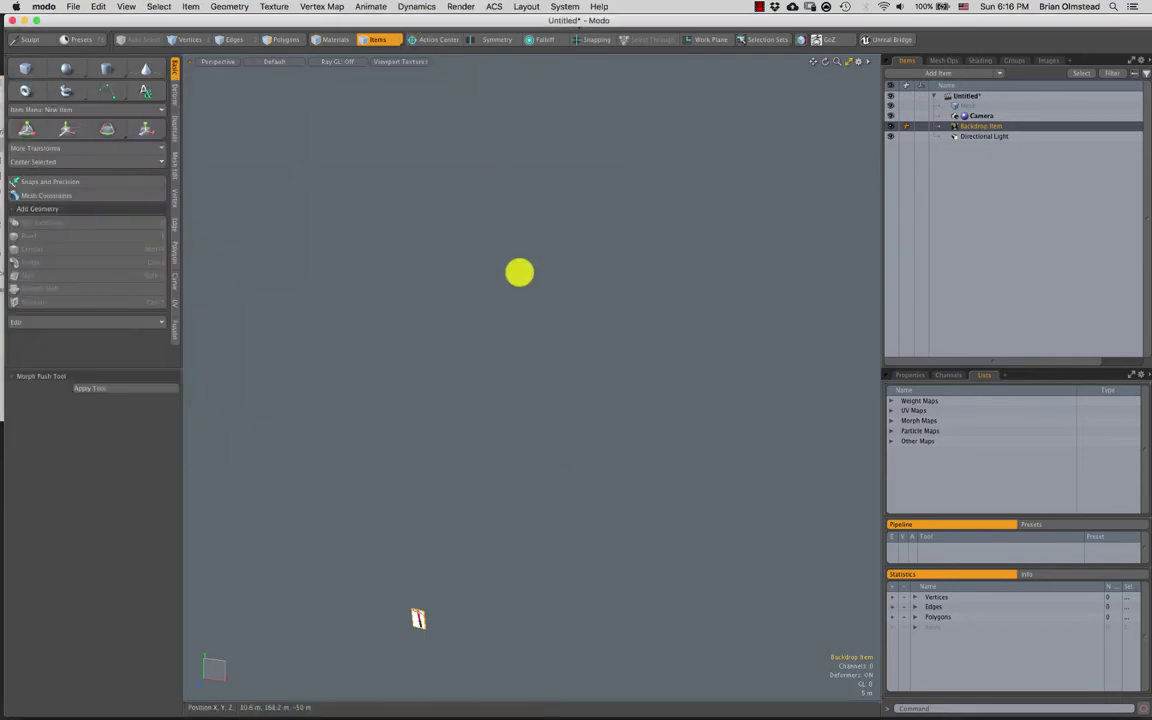
{"action": "key", "text": "shift+a"}
{"action": "scroll", "coordinate": [597, 391], "scroll_direction": "up", "scroll_amount": 3}
{"action": "left_click_drag", "start_coordinate": [586, 419], "coordinate": [548, 404], "text": "alt"}
{"action": "left_click", "coordinate": [736, 342]}
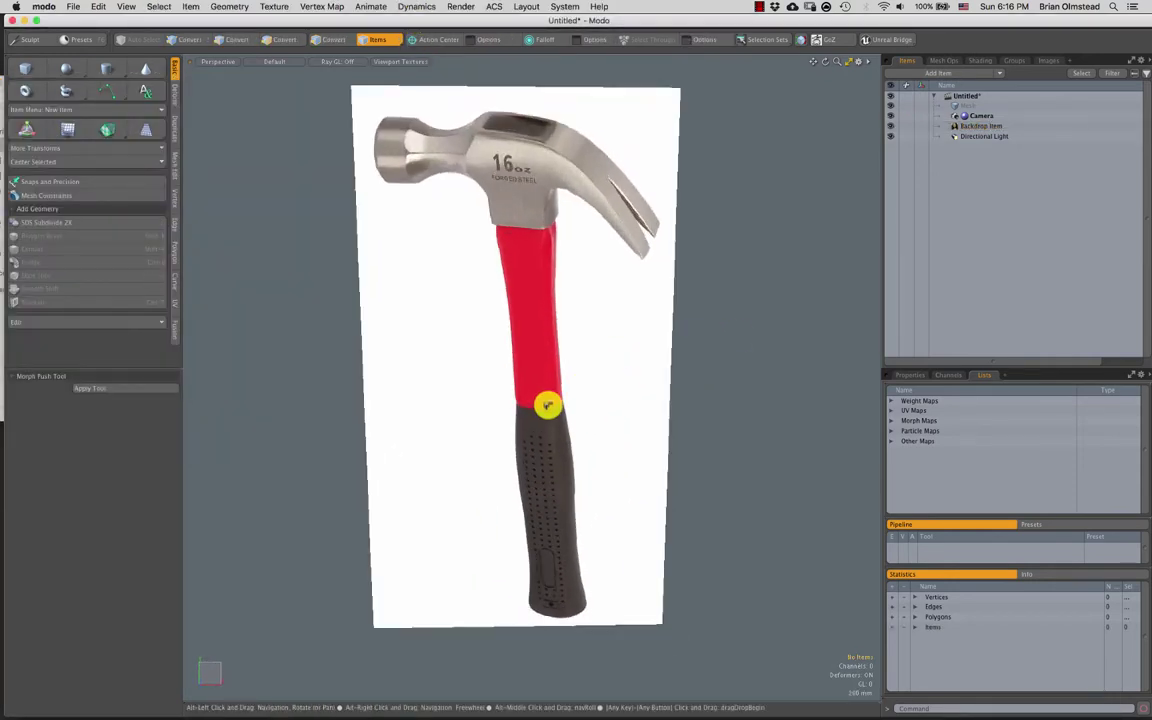
{"action": "scroll", "coordinate": [552, 402], "scroll_direction": "down", "scroll_amount": 3}
Rename the backdrop item as Hammer_Ref
{"action": "left_click", "coordinate": [974, 126]}
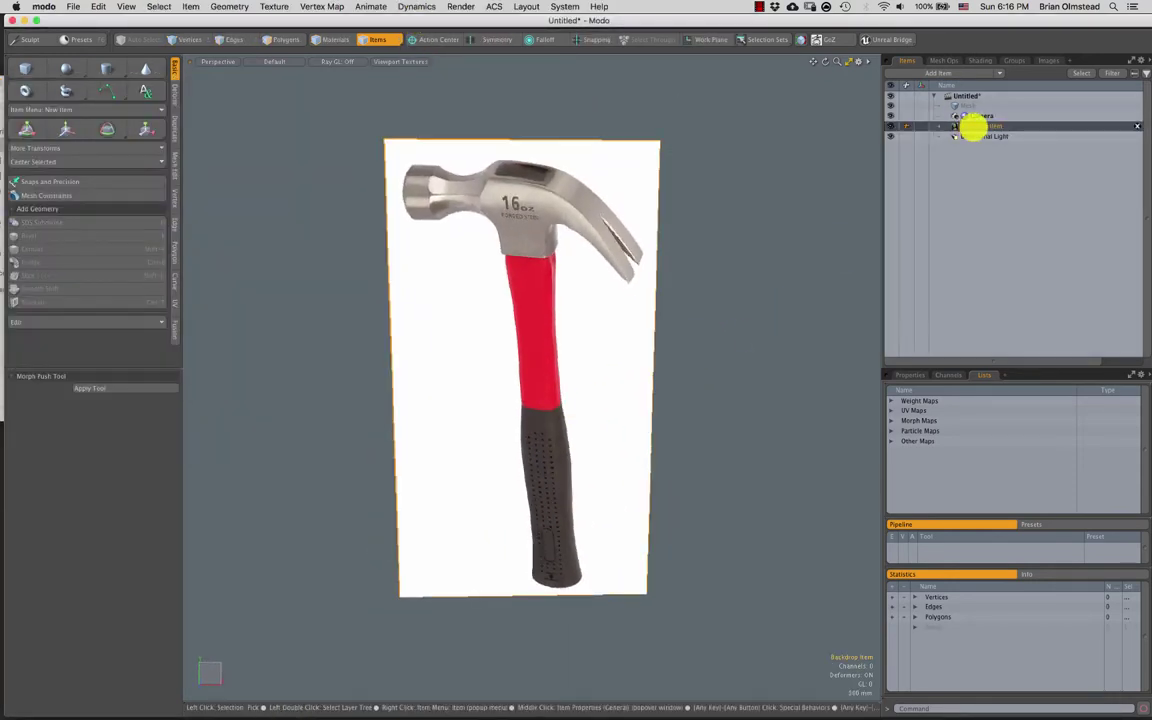
{"action": "right_click", "coordinate": [972, 127]}
{"action": "left_click", "coordinate": [964, 135]}
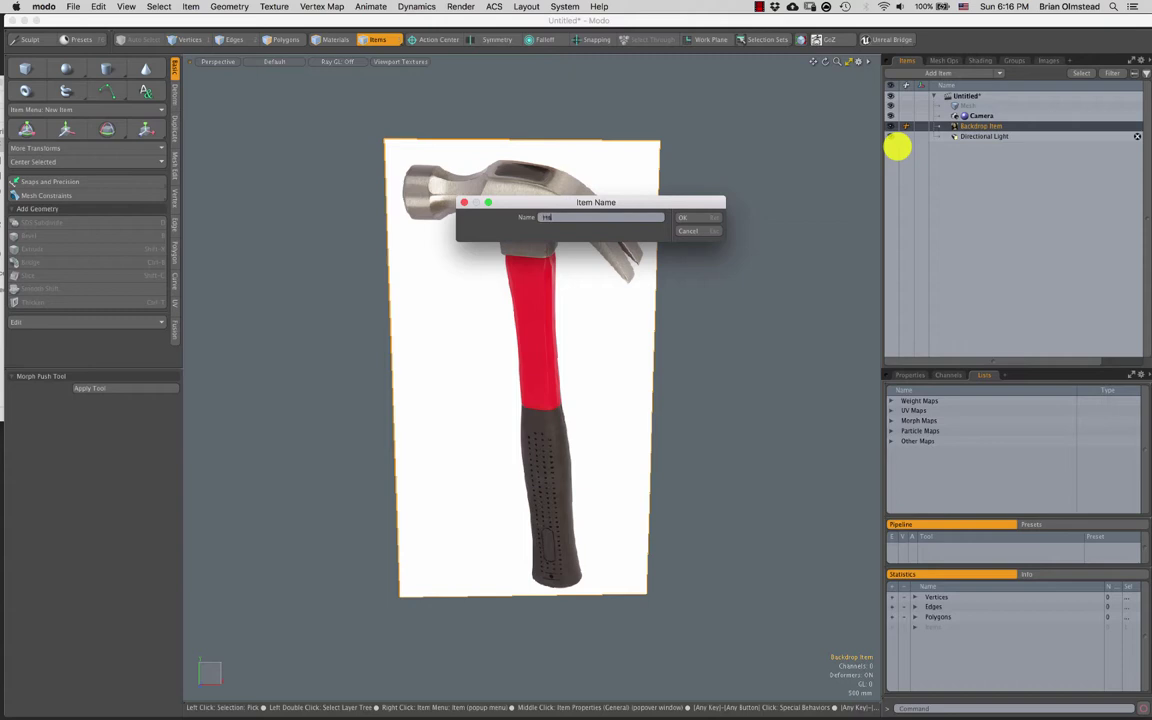
{"action": "type", "text": "Hammer_Ref"}
{"action": "key", "text": "Return"}
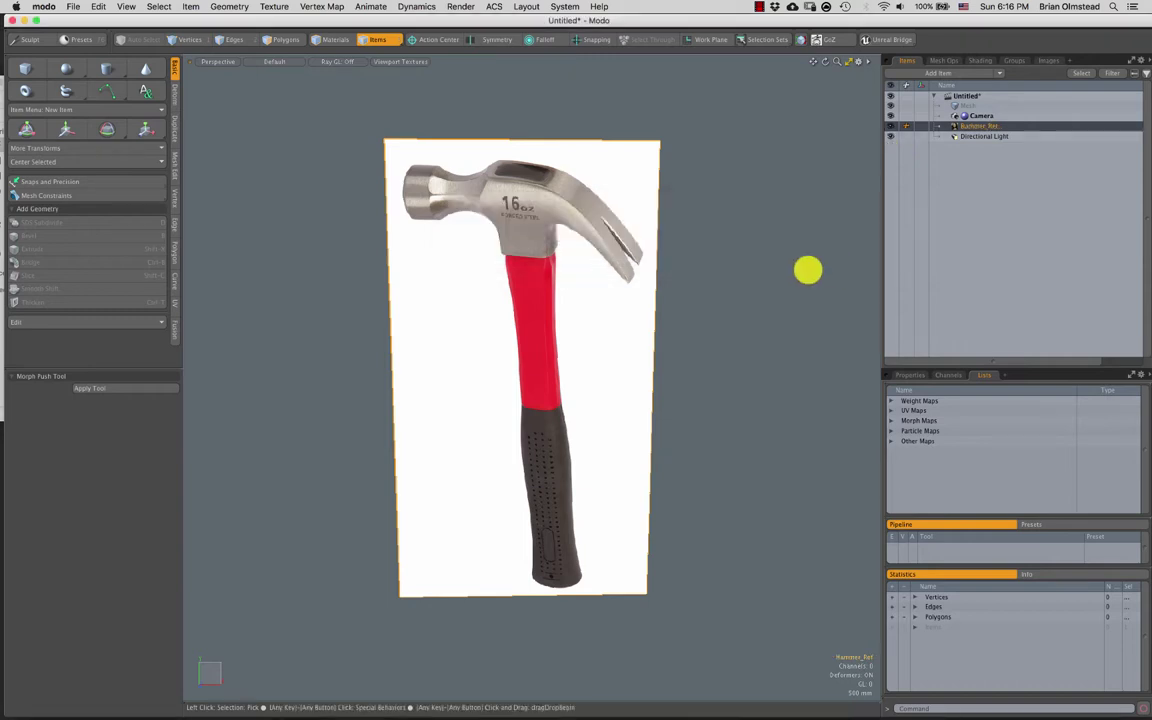
Set the transparency of the Hammer_Ref backdrop to 80% and deselect the item
{"action": "left_click", "coordinate": [908, 375]}
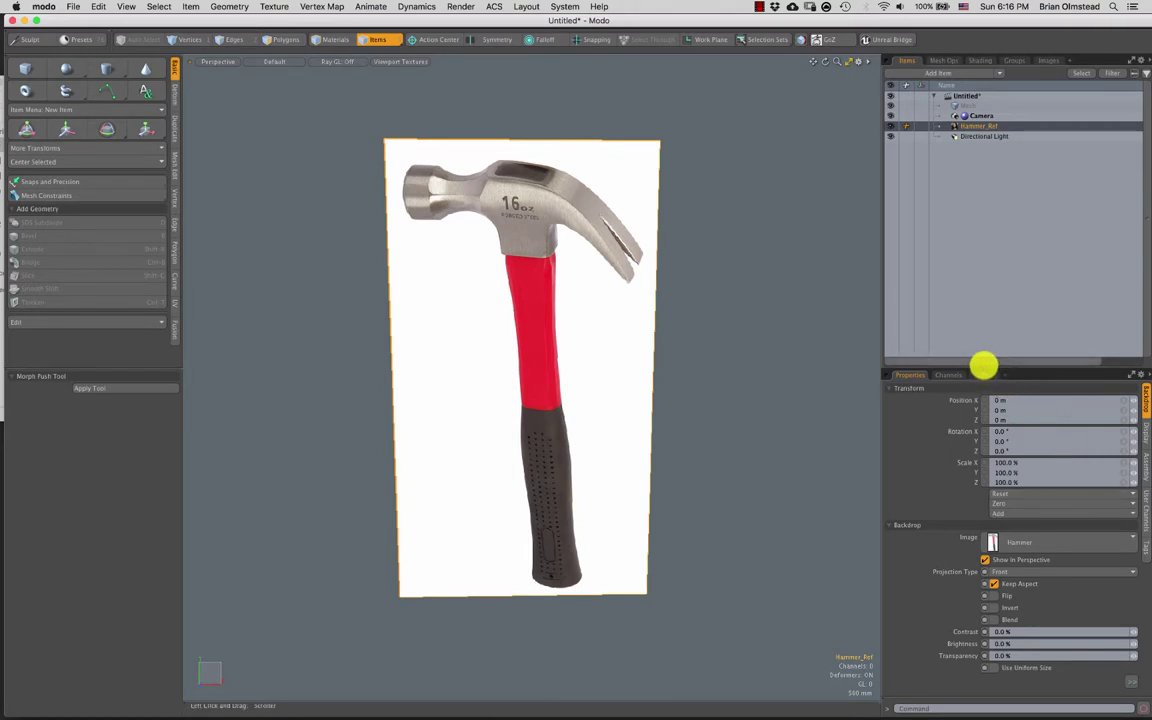
{"action": "left_click_drag", "start_coordinate": [983, 363], "coordinate": [989, 374]}
{"action": "left_click", "coordinate": [990, 655]}
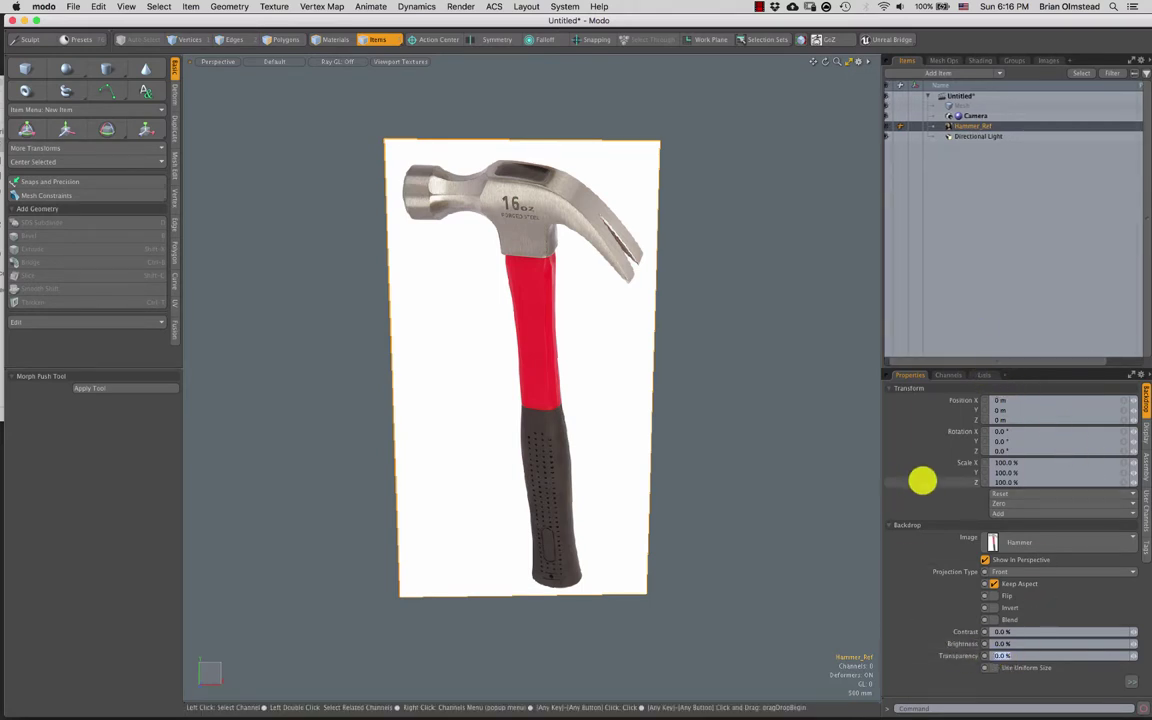
{"action": "type", "text": "80"}
{"action": "key", "text": "Return"}
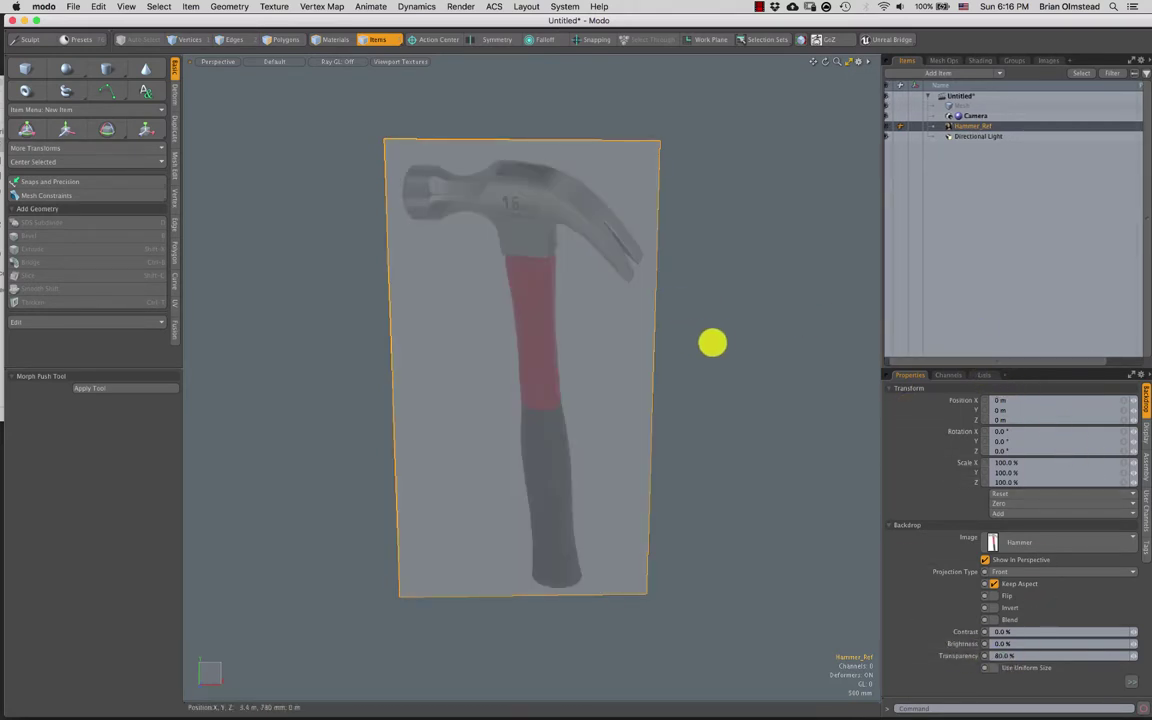
{"action": "left_click", "coordinate": [714, 345]}
{"action": "left_click_drag", "start_coordinate": [713, 410], "coordinate": [831, 289], "text": "alt"}
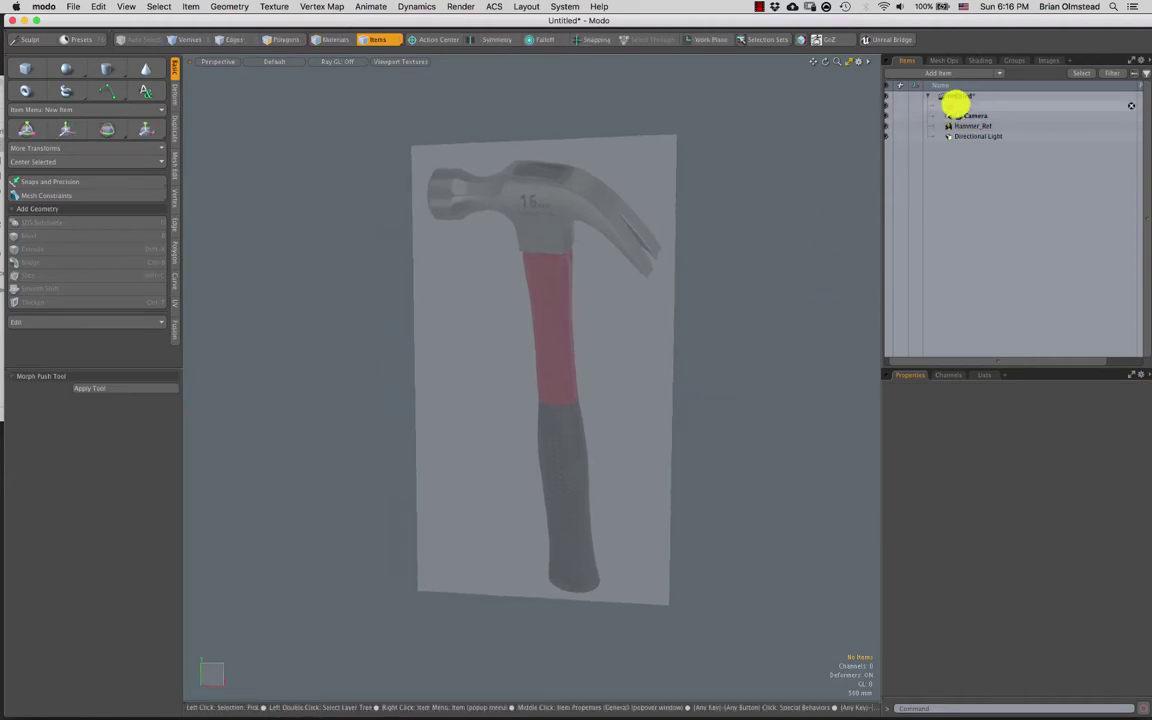
Select the empty Mesh item and widen the area showing the item list and properties
{"action": "left_click", "coordinate": [954, 105]}
{"action": "left_click_drag", "start_coordinate": [872, 210], "coordinate": [856, 226]}
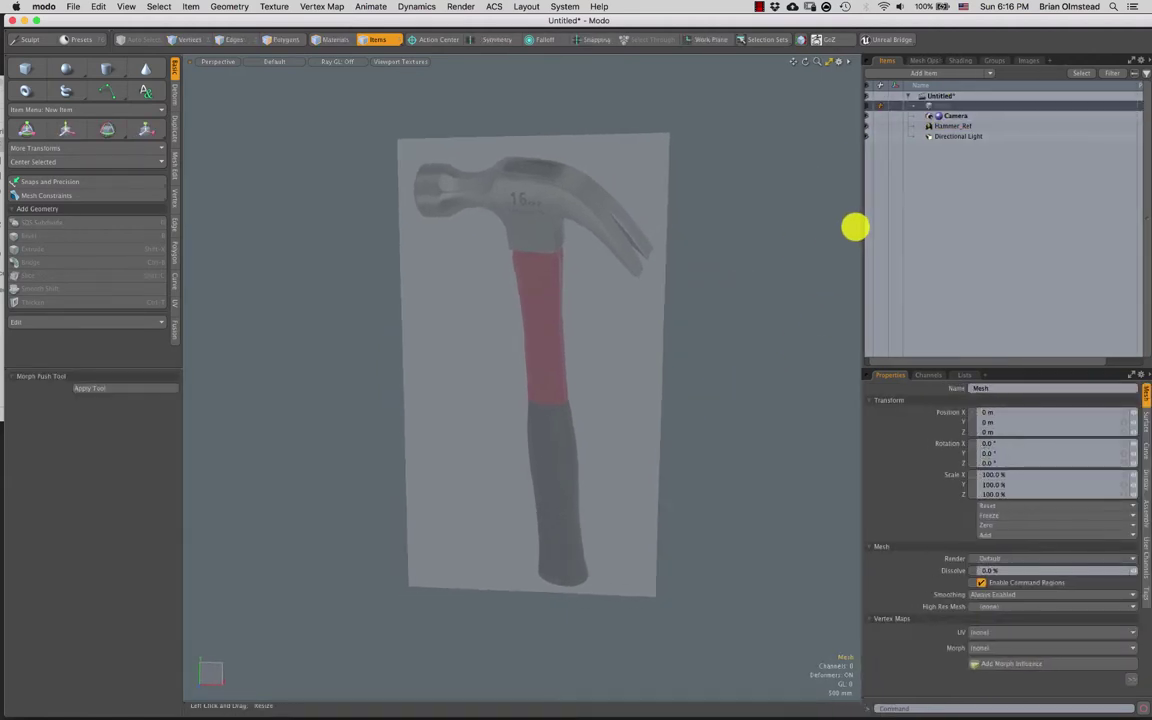
{"action": "left_click_drag", "start_coordinate": [553, 299], "coordinate": [574, 305], "text": "alt"}
{"action": "left_click_drag", "start_coordinate": [574, 305], "coordinate": [529, 322], "text": "ctrl+alt"}
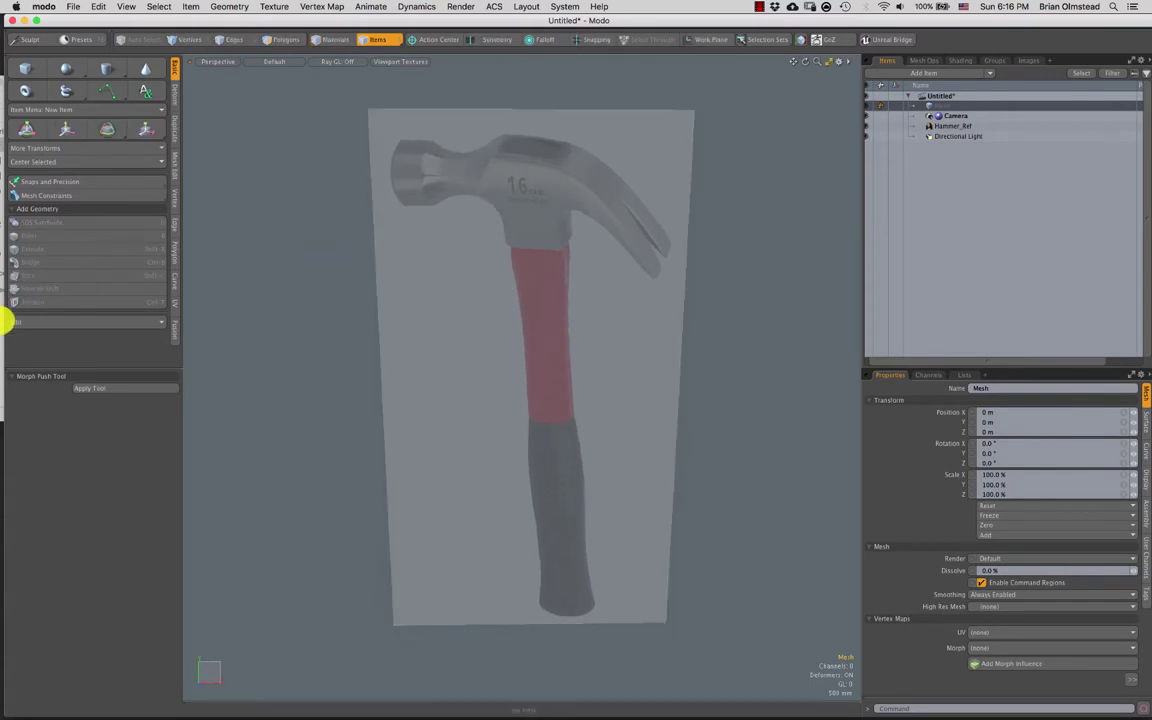
Open Hammer.jpg from Finder in Preview, minimise the Finder window, and place the image over the viewport
{"action": "left_click", "coordinate": [2, 321]}
{"action": "key", "text": "space"}
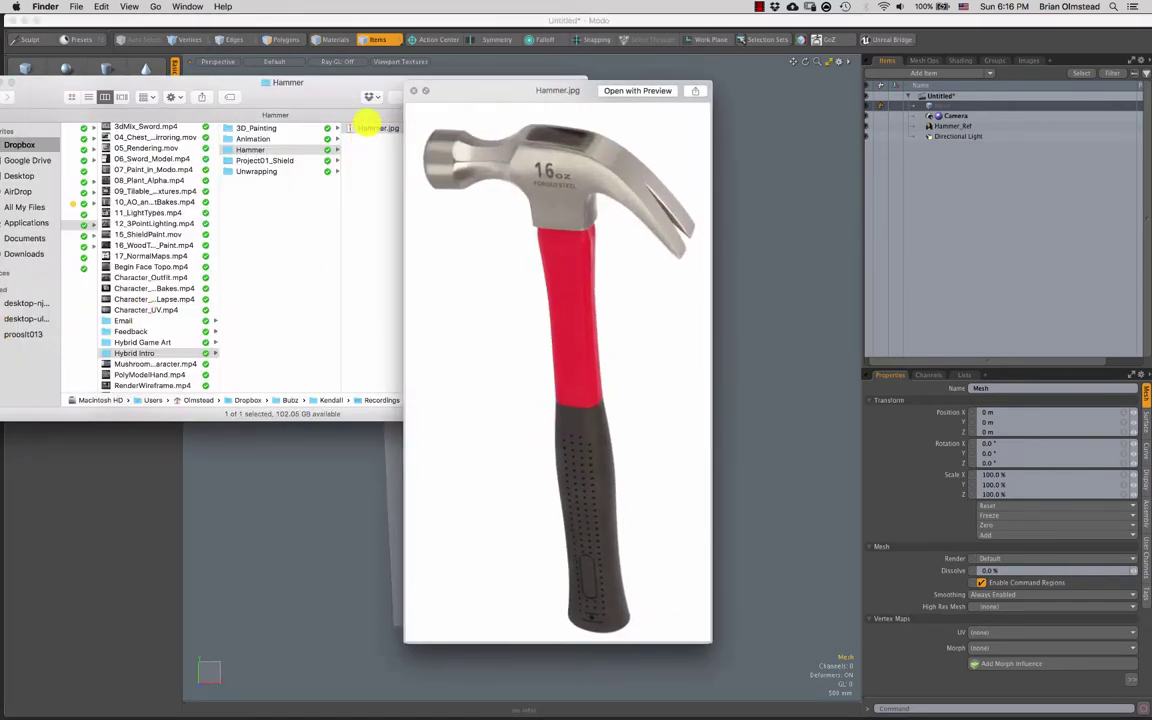
{"action": "left_click", "coordinate": [415, 90]}
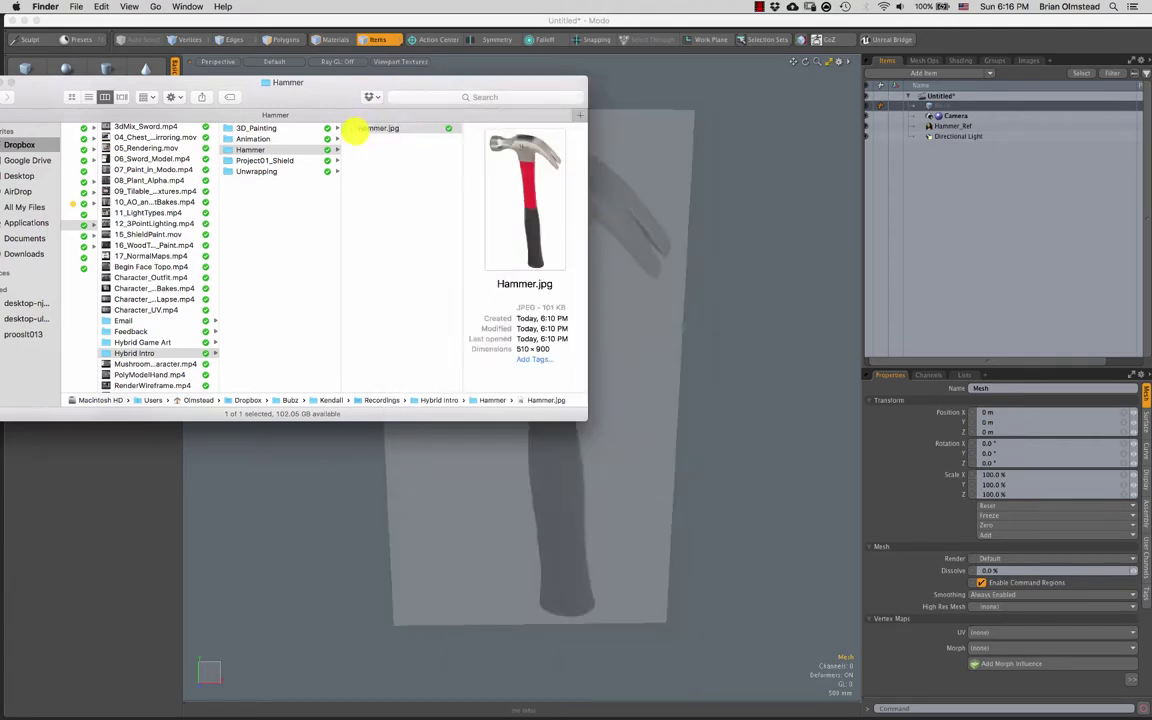
{"action": "double_click", "coordinate": [352, 128]}
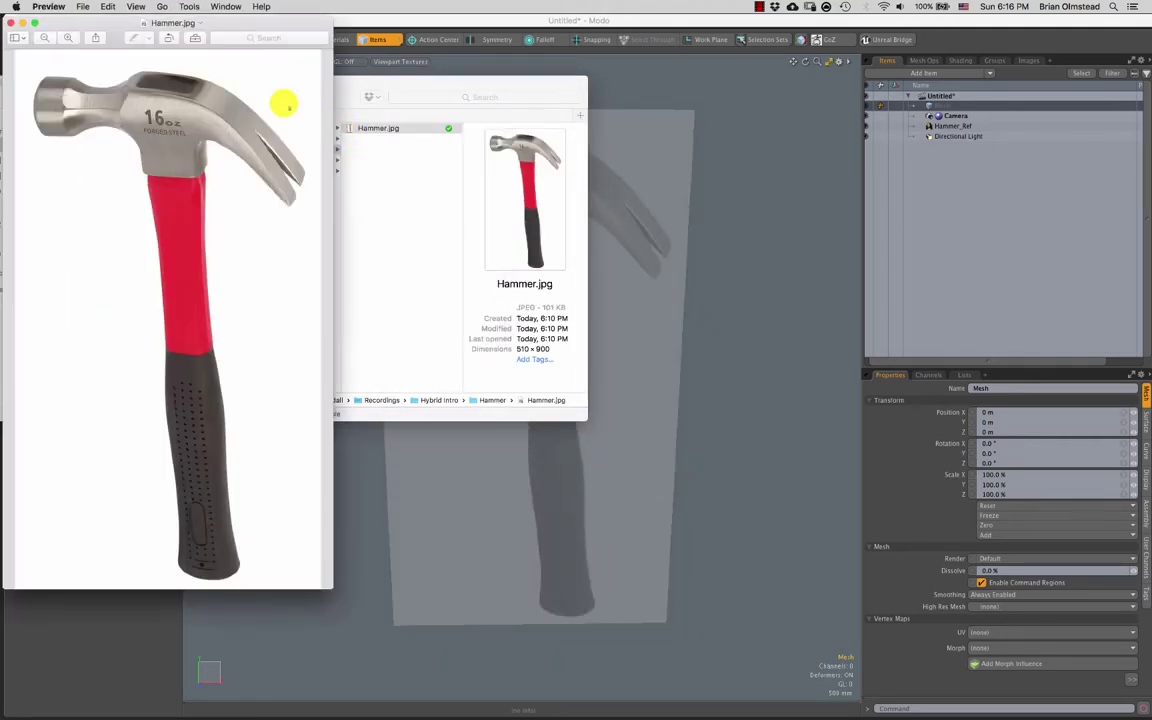
{"action": "left_click_drag", "start_coordinate": [226, 20], "coordinate": [206, 136]}
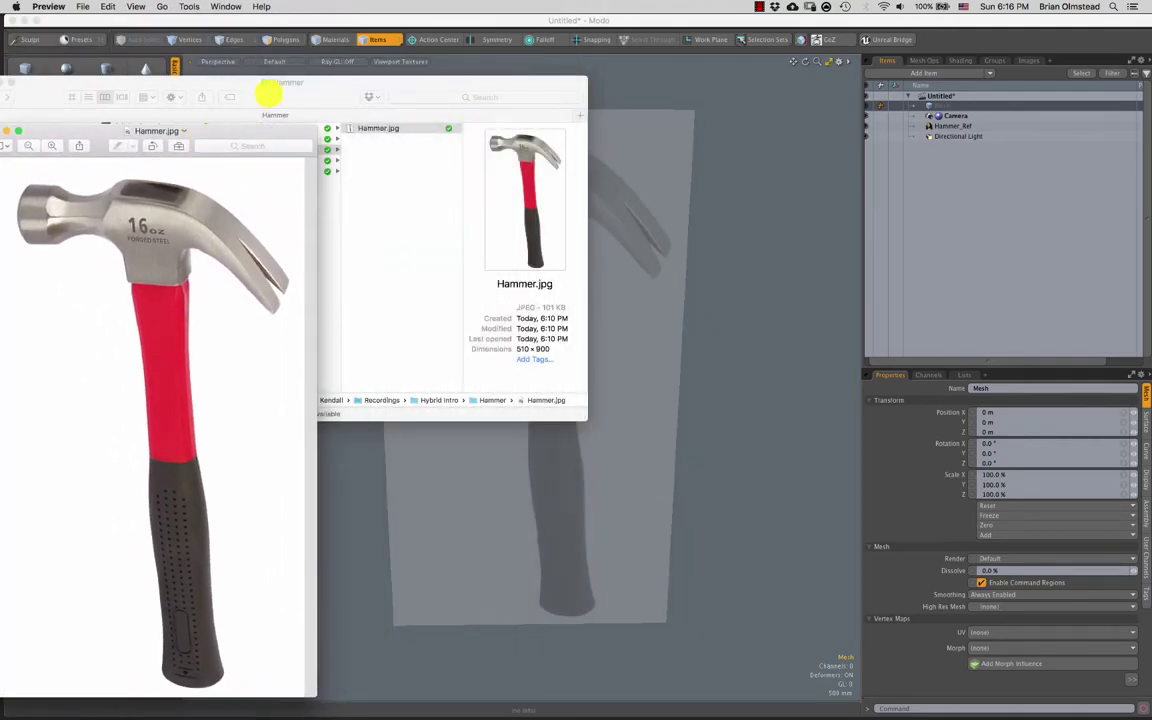
{"action": "left_click_drag", "start_coordinate": [15, 82], "coordinate": [23, 82]}
{"action": "left_click", "coordinate": [5, 82]}
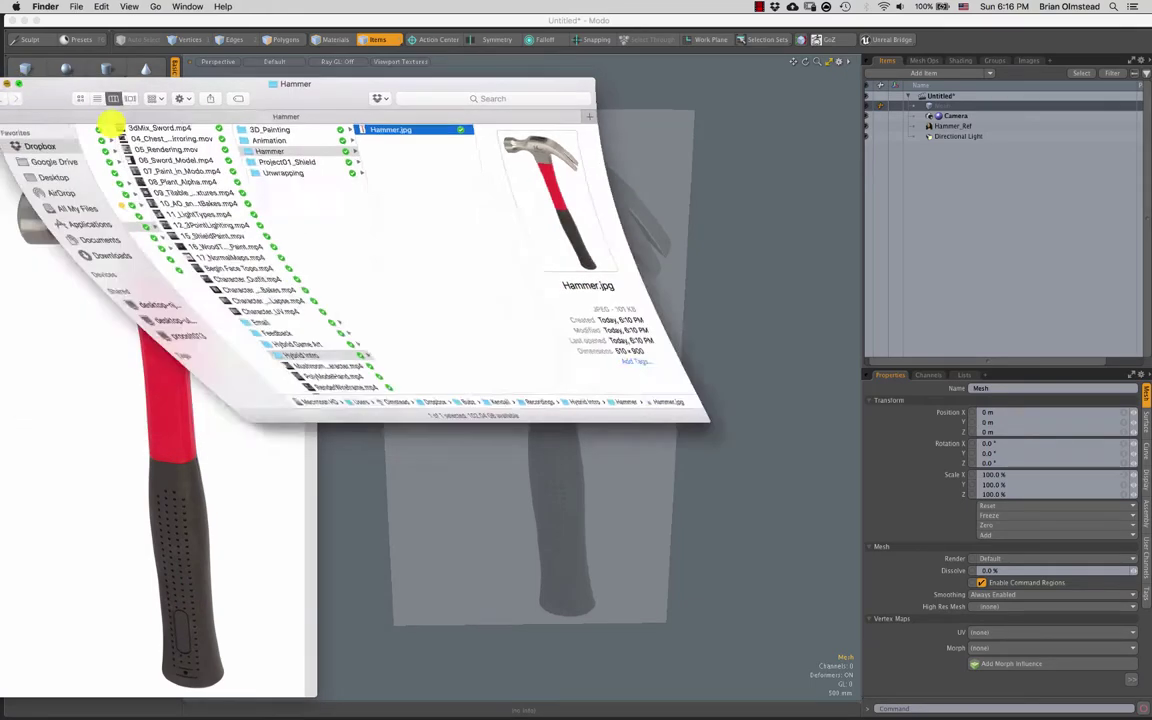
{"action": "left_click_drag", "start_coordinate": [138, 128], "coordinate": [418, 52]}
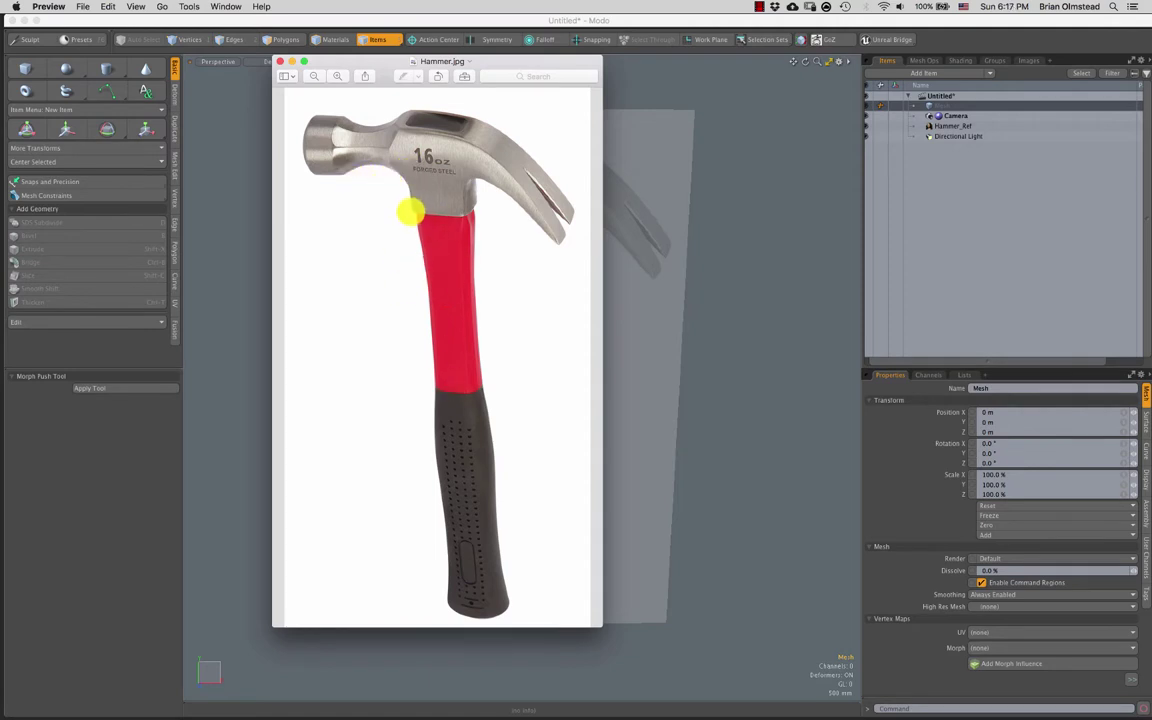
Enlarge the hammer image and its Preview window so the whole hammer head is shown
{"action": "left_click", "coordinate": [336, 77]}
{"action": "left_click", "coordinate": [336, 77]}
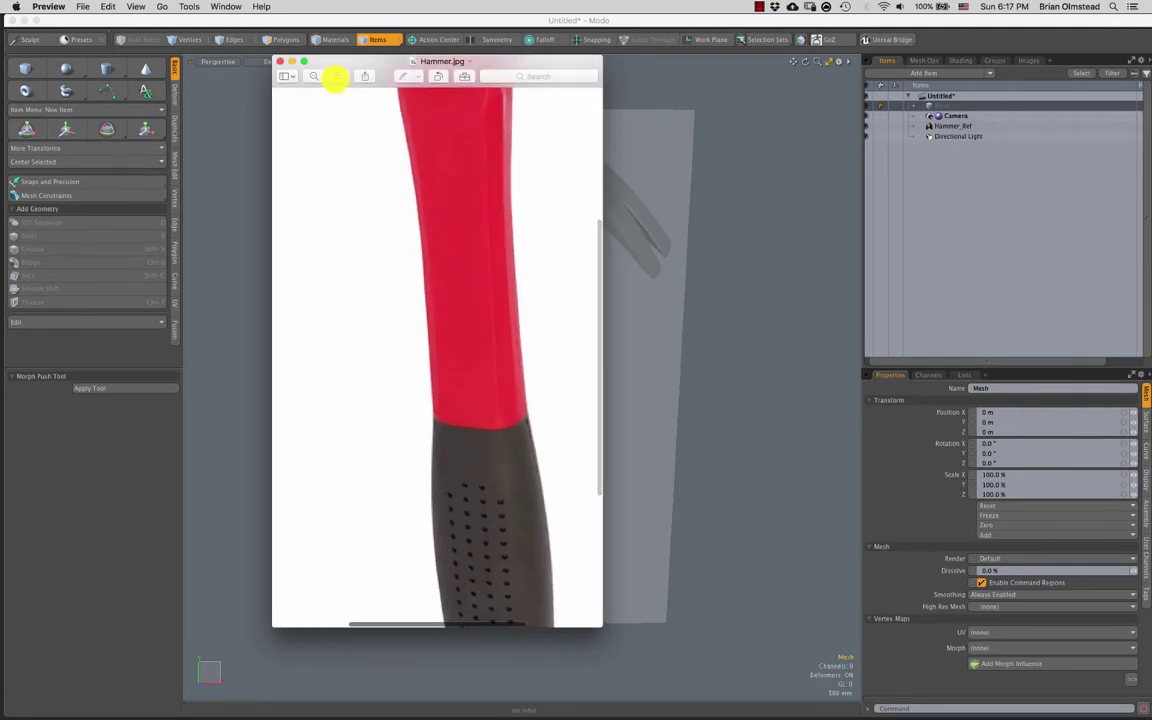
{"action": "scroll", "coordinate": [427, 376], "scroll_direction": "up", "scroll_amount": 3}
{"action": "scroll", "coordinate": [420, 360], "scroll_direction": "up", "scroll_amount": 5}
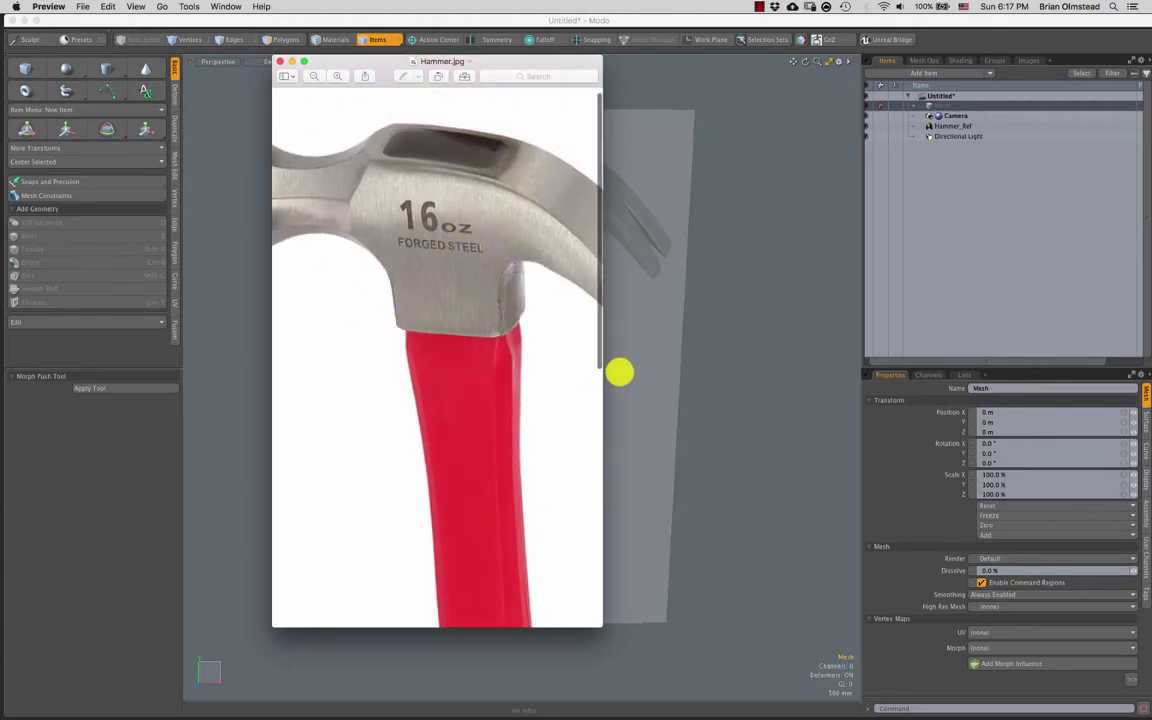
{"action": "left_click_drag", "start_coordinate": [602, 375], "coordinate": [868, 393]}
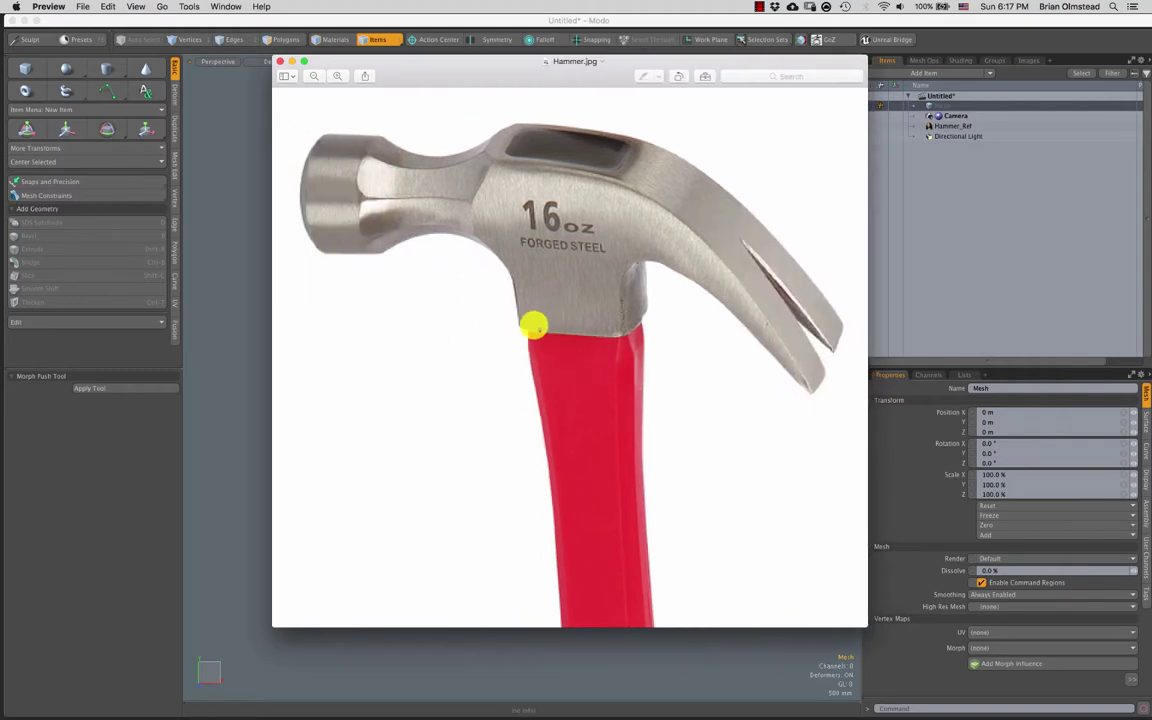
Examine the lower head, the red handle and the dark recess on top with temporary rectangular selections
{"action": "left_click_drag", "start_coordinate": [536, 319], "coordinate": [604, 282]}
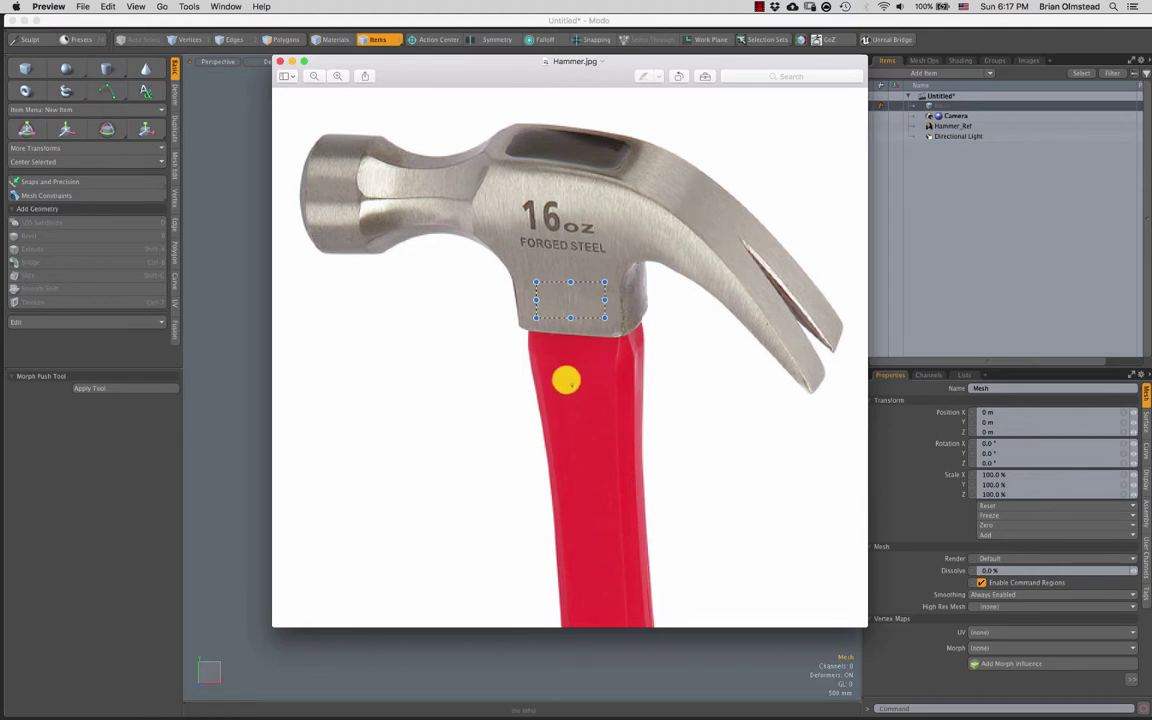
{"action": "left_click_drag", "start_coordinate": [533, 372], "coordinate": [640, 442]}
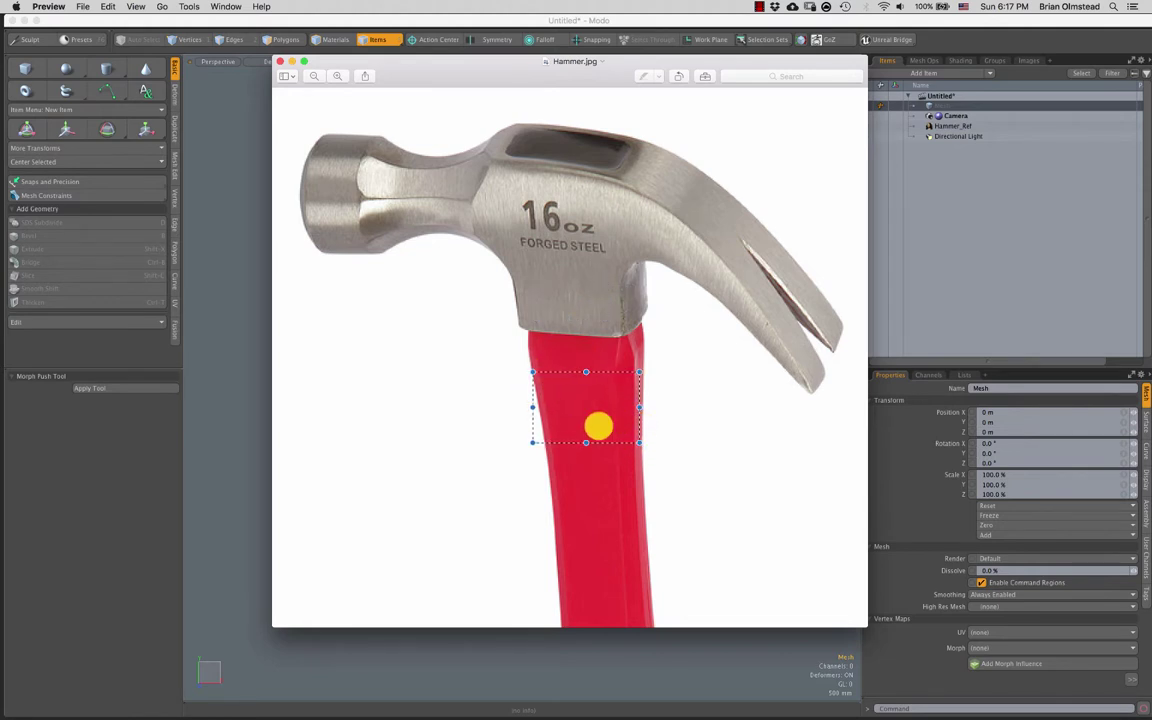
{"action": "left_click_drag", "start_coordinate": [550, 474], "coordinate": [588, 502]}
{"action": "left_click_drag", "start_coordinate": [545, 394], "coordinate": [634, 479]}
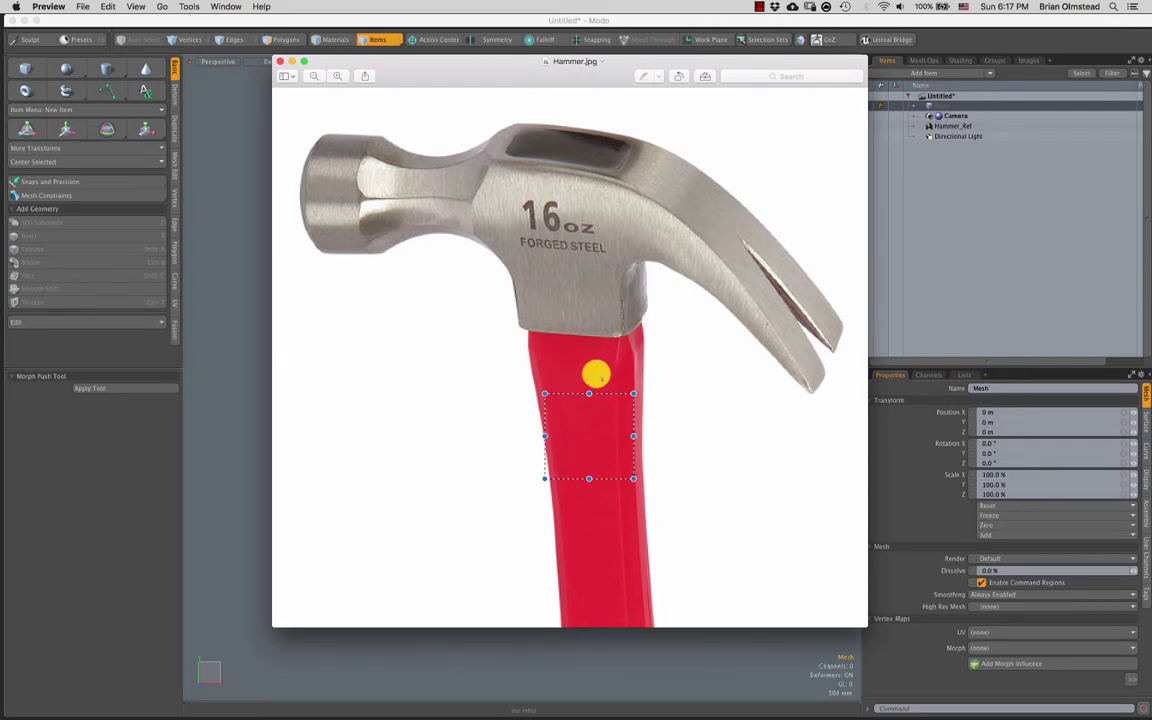
{"action": "left_click", "coordinate": [617, 340]}
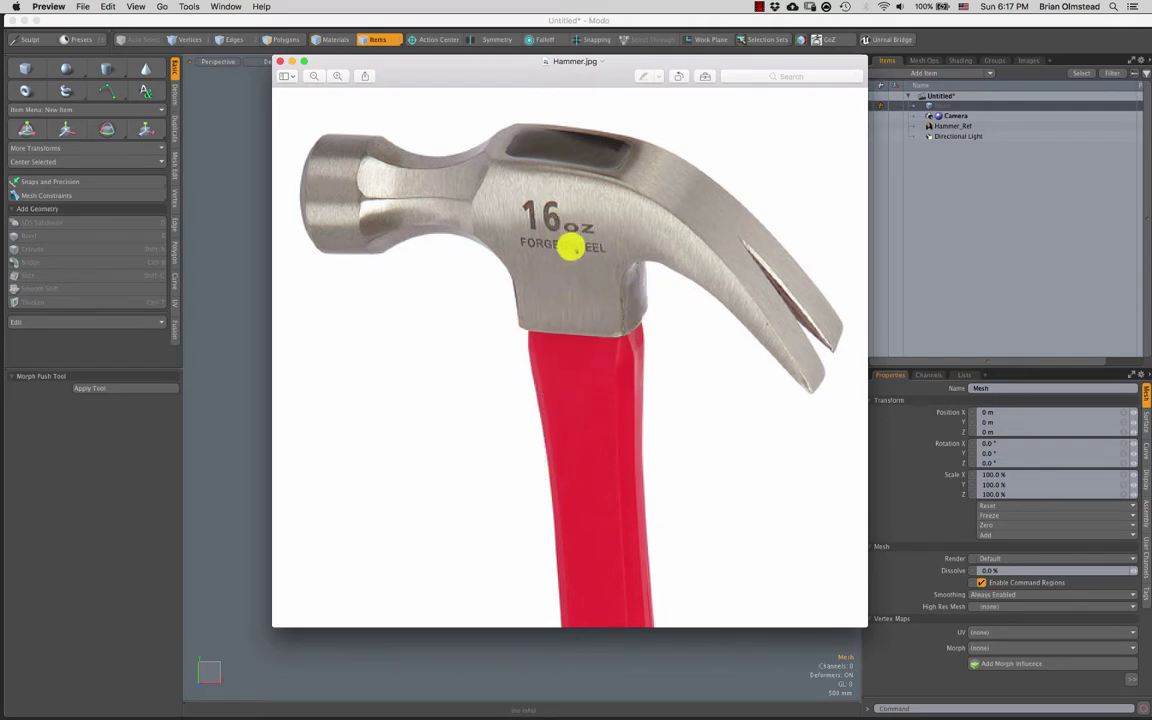
{"action": "left_click_drag", "start_coordinate": [509, 134], "coordinate": [622, 165]}
{"action": "left_click", "coordinate": [612, 294]}
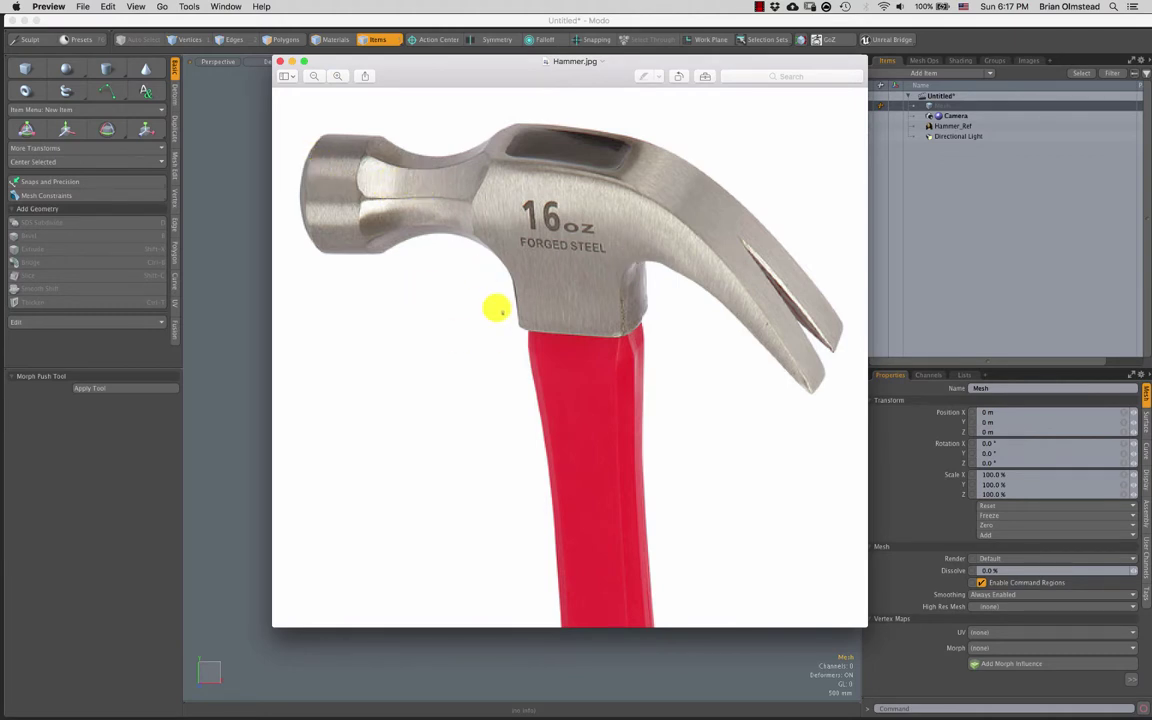
Turn on the ScreenInk annotation pen and outline the hammer's striking face and neck edges in green
{"action": "key", "text": "F9"}
{"action": "left_click", "coordinate": [19, 497]}
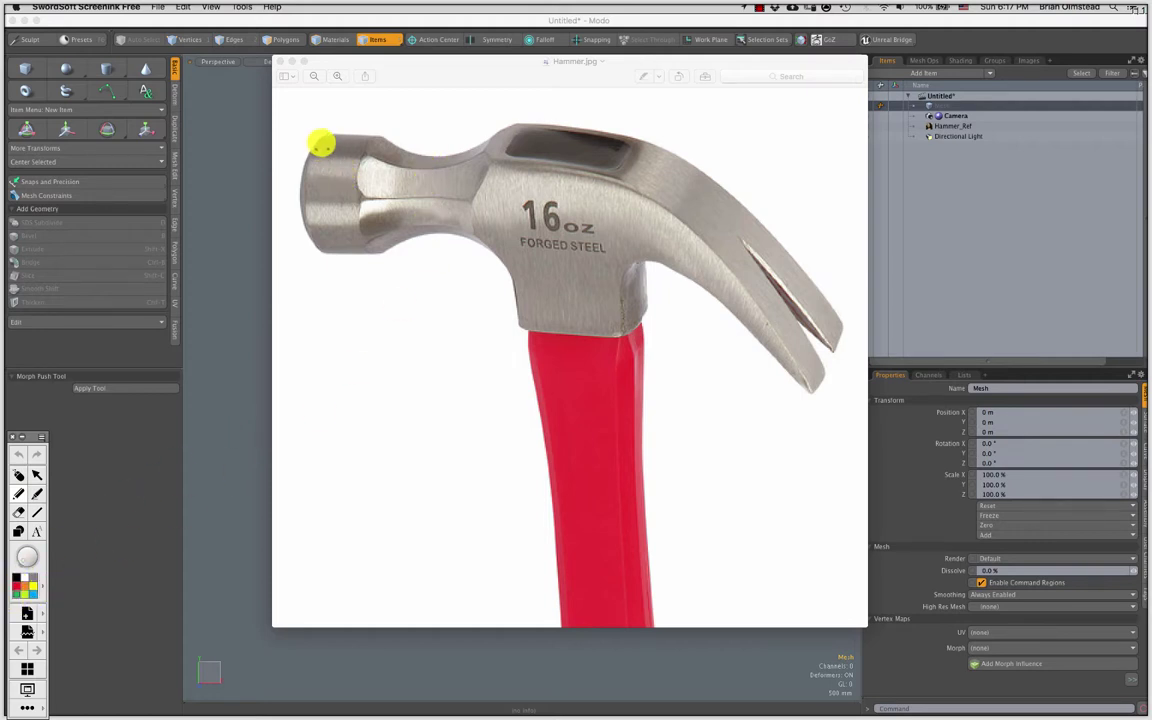
{"action": "mouse_move", "coordinate": [316, 136]}
{"action": "left_mouse_down"}
{"action": "mouse_move", "coordinate": [306, 235]}
{"action": "mouse_move", "coordinate": [344, 140]}
{"action": "left_mouse_up"}
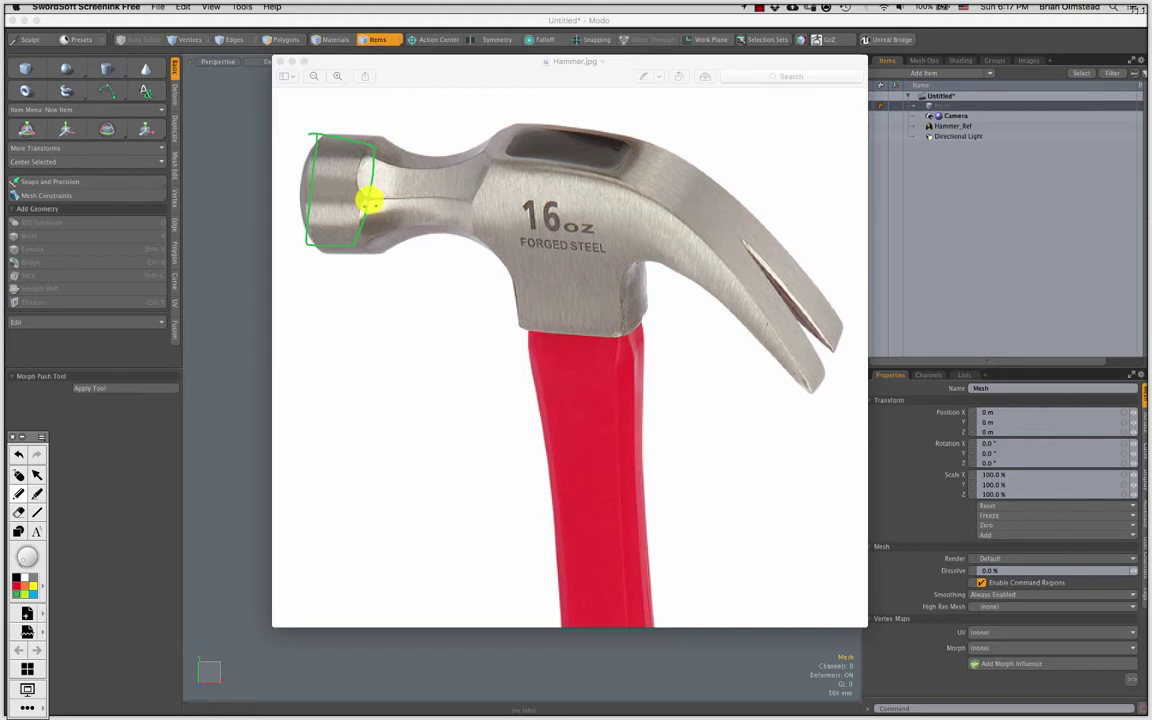
{"action": "left_click_drag", "start_coordinate": [417, 193], "coordinate": [467, 194]}
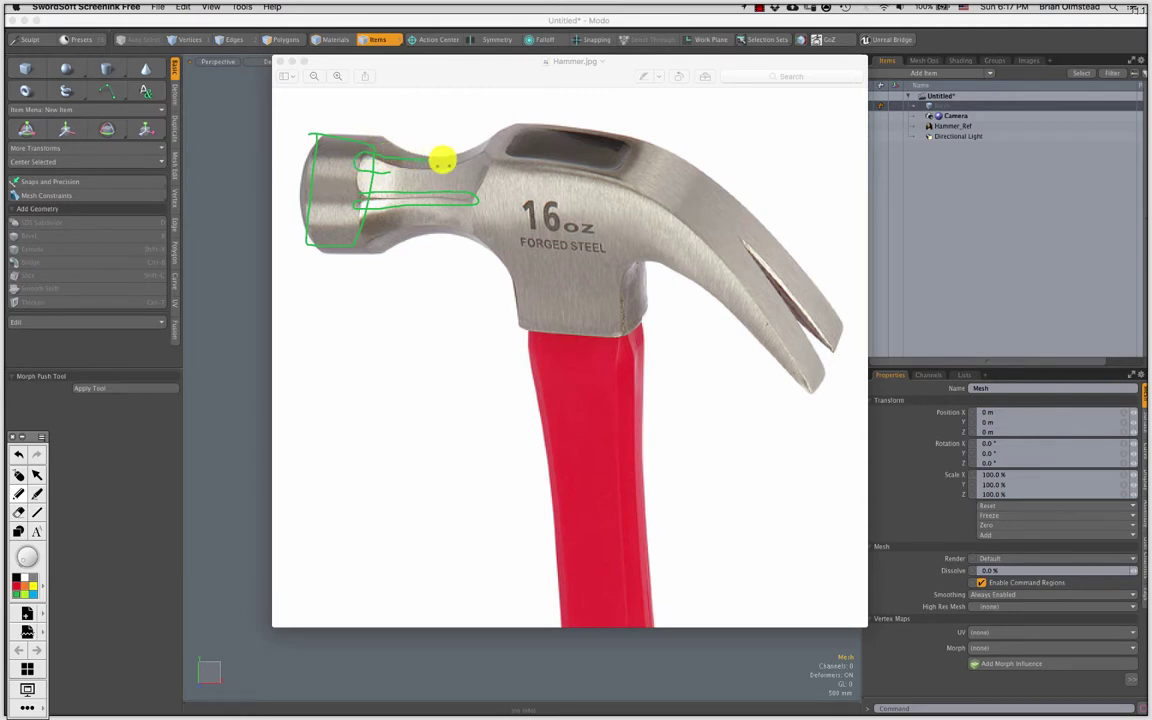
{"action": "left_click_drag", "start_coordinate": [494, 149], "coordinate": [386, 174]}
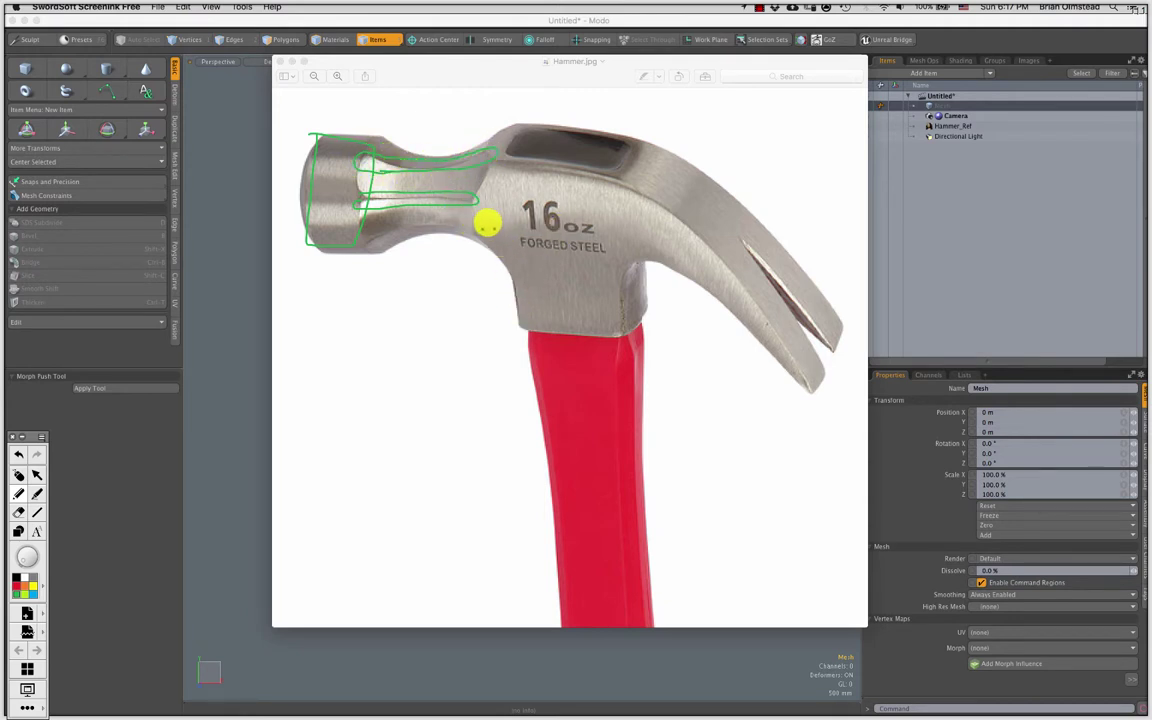
Mark the hammer head's side and top surfaces, circle the claw ends, and clear all annotations by closing ScreenInk
{"action": "mouse_move", "coordinate": [488, 238]}
{"action": "left_mouse_down"}
{"action": "mouse_move", "coordinate": [514, 285]}
{"action": "mouse_move", "coordinate": [609, 219]}
{"action": "mouse_move", "coordinate": [658, 239]}
{"action": "mouse_move", "coordinate": [763, 325]}
{"action": "left_mouse_up"}
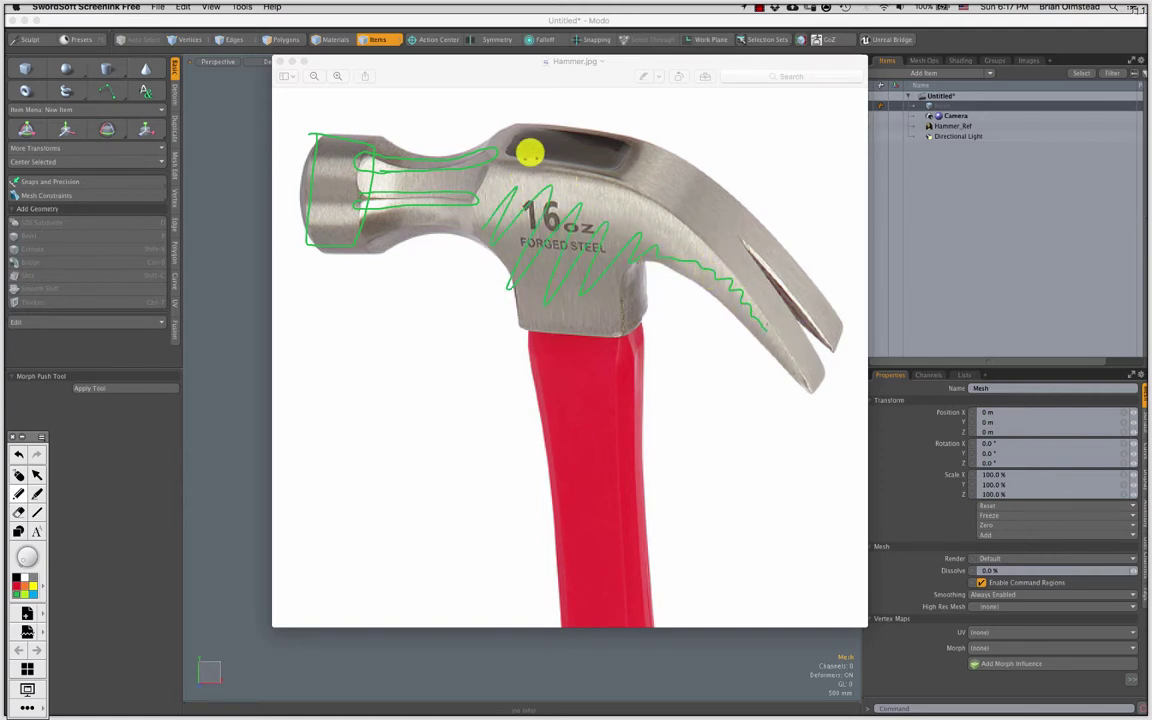
{"action": "mouse_move", "coordinate": [510, 148]}
{"action": "left_mouse_down"}
{"action": "mouse_move", "coordinate": [584, 147]}
{"action": "mouse_move", "coordinate": [699, 193]}
{"action": "mouse_move", "coordinate": [753, 239]}
{"action": "mouse_move", "coordinate": [835, 371]}
{"action": "left_mouse_up"}
{"action": "left_click_drag", "start_coordinate": [696, 250], "coordinate": [800, 330]}
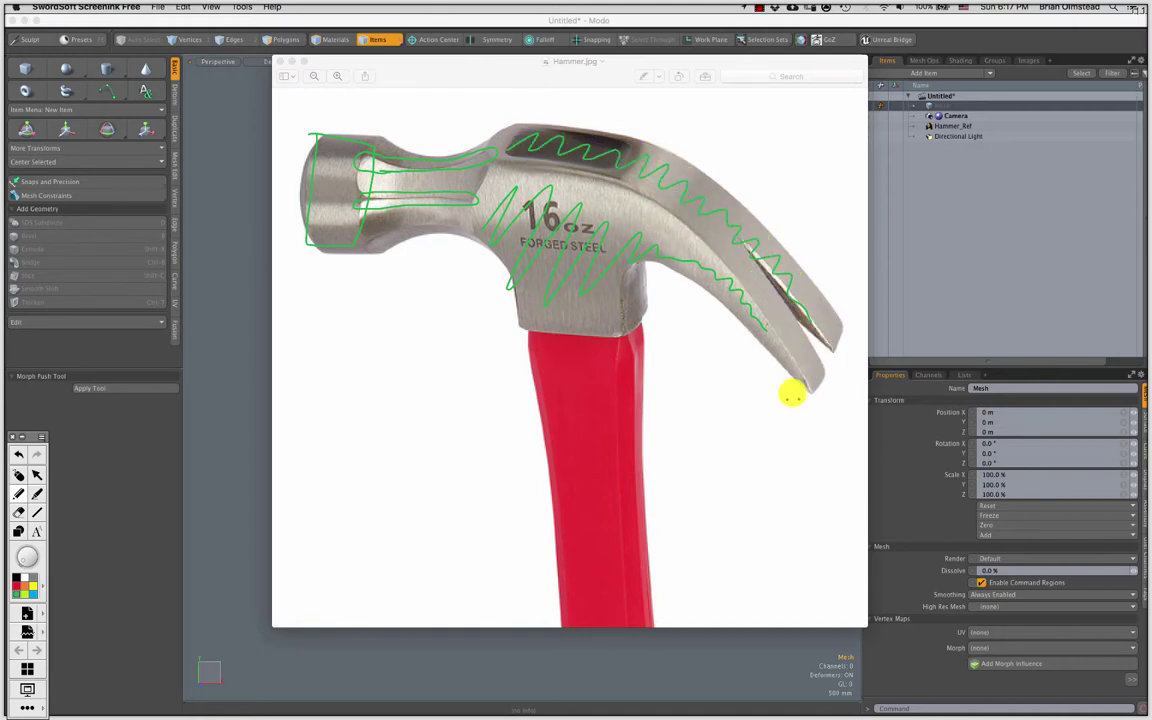
{"action": "mouse_move", "coordinate": [791, 396]}
{"action": "left_mouse_down"}
{"action": "mouse_move", "coordinate": [707, 260]}
{"action": "mouse_move", "coordinate": [740, 365]}
{"action": "mouse_move", "coordinate": [784, 311]}
{"action": "mouse_move", "coordinate": [842, 368]}
{"action": "left_mouse_up"}
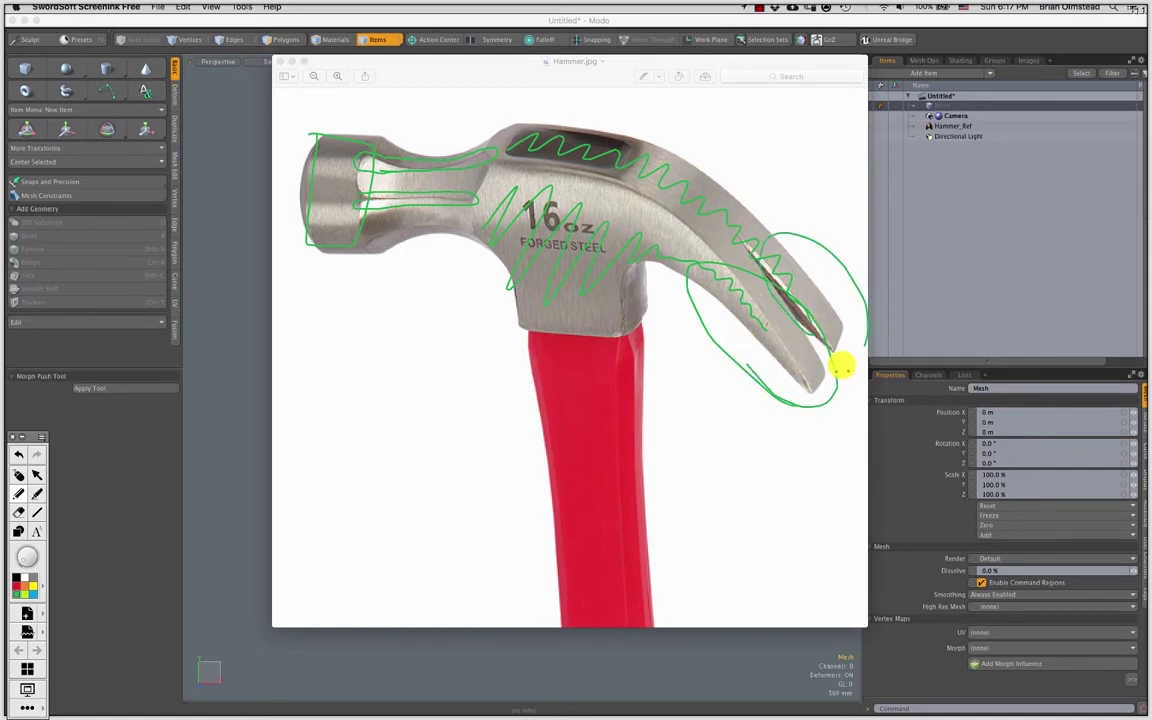
{"action": "left_click_drag", "start_coordinate": [765, 348], "coordinate": [829, 410]}
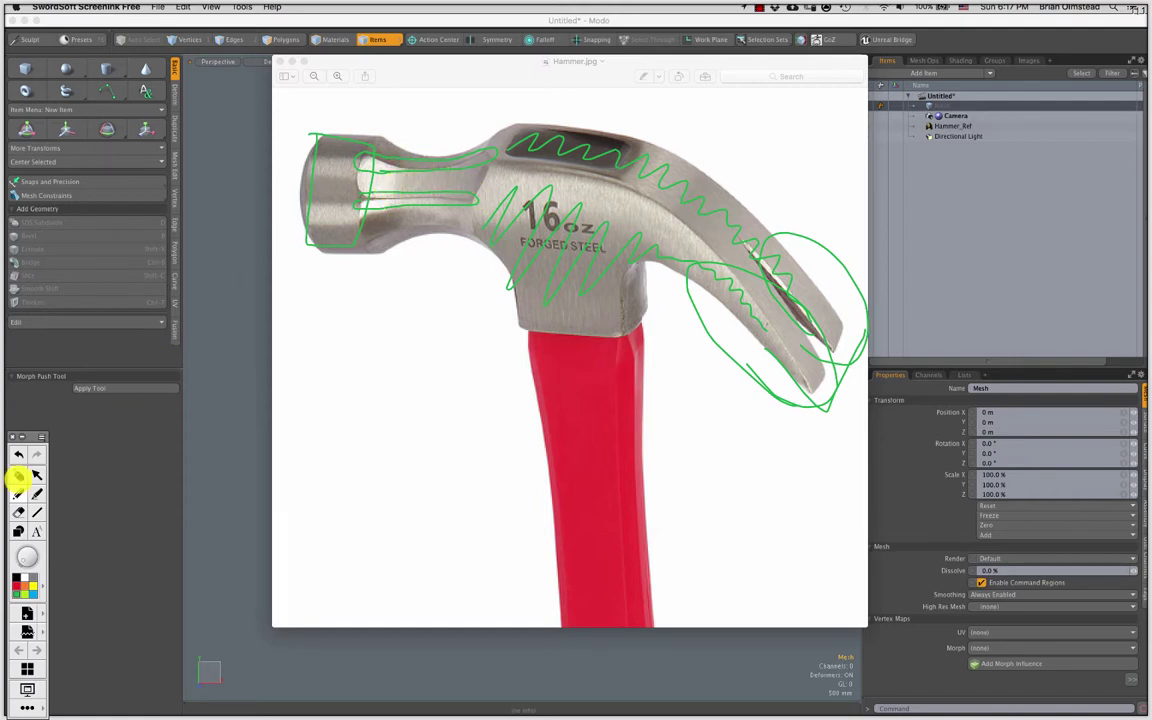
{"action": "left_click", "coordinate": [18, 473]}
{"action": "left_click", "coordinate": [10, 445]}
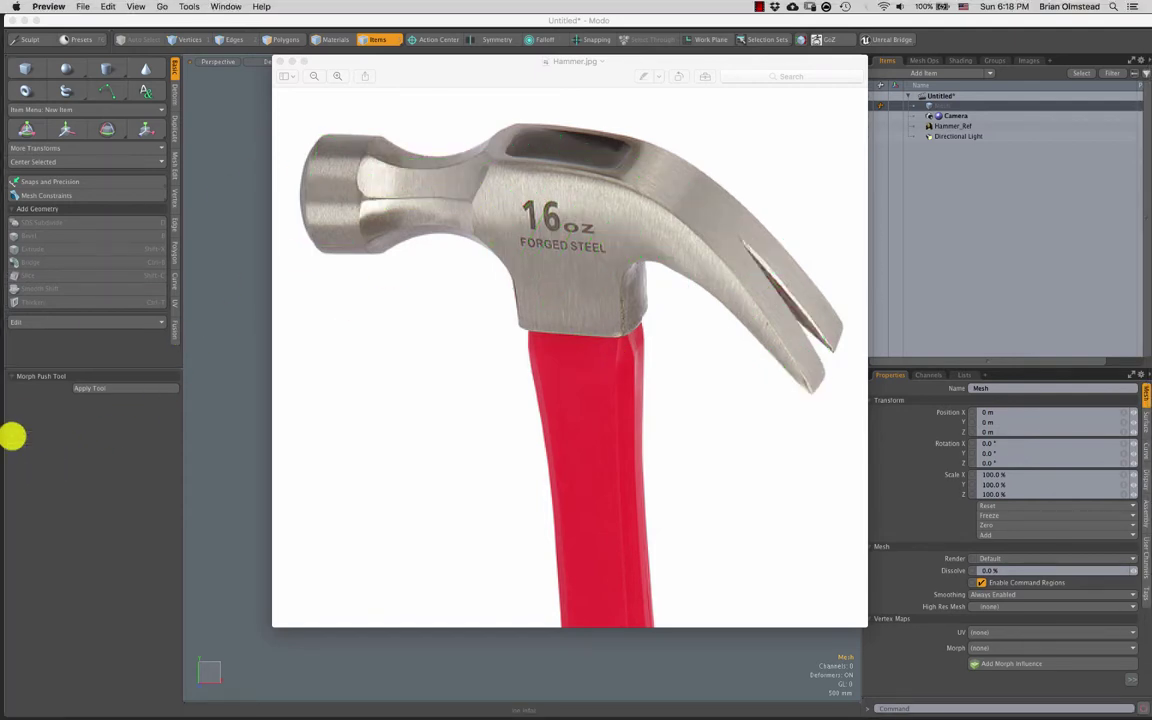
Examine the red handle and the dark perforated grip down to its end, framing the grip with a temporary rectangular selection
{"action": "scroll", "coordinate": [537, 385], "scroll_direction": "down", "scroll_amount": 5}
{"action": "scroll", "coordinate": [537, 385], "scroll_direction": "down", "scroll_amount": 2}
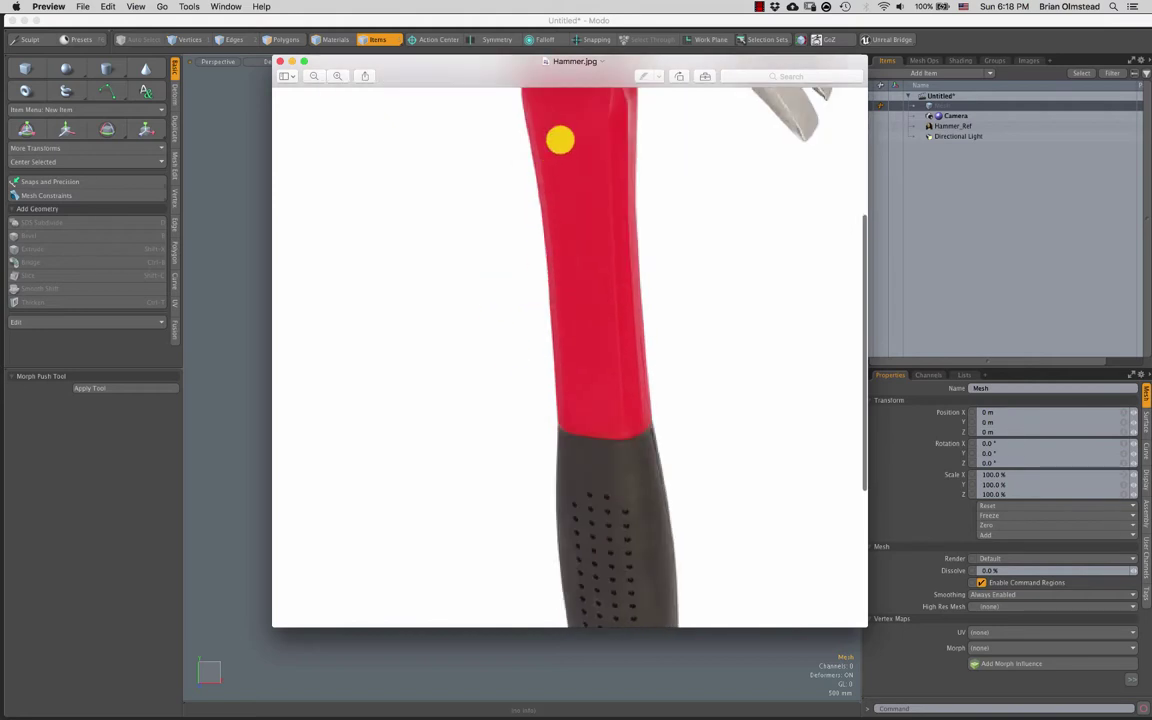
{"action": "scroll", "coordinate": [555, 141], "scroll_direction": "up", "scroll_amount": 3}
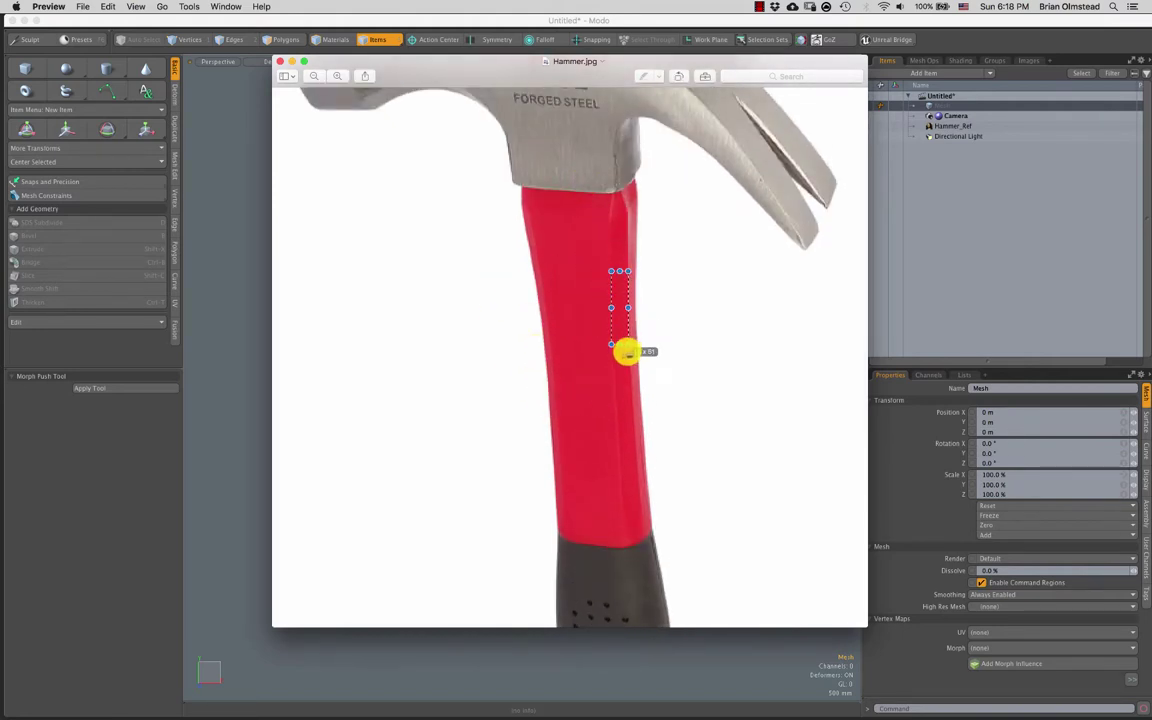
{"action": "scroll", "coordinate": [548, 275], "scroll_direction": "down", "scroll_amount": 5}
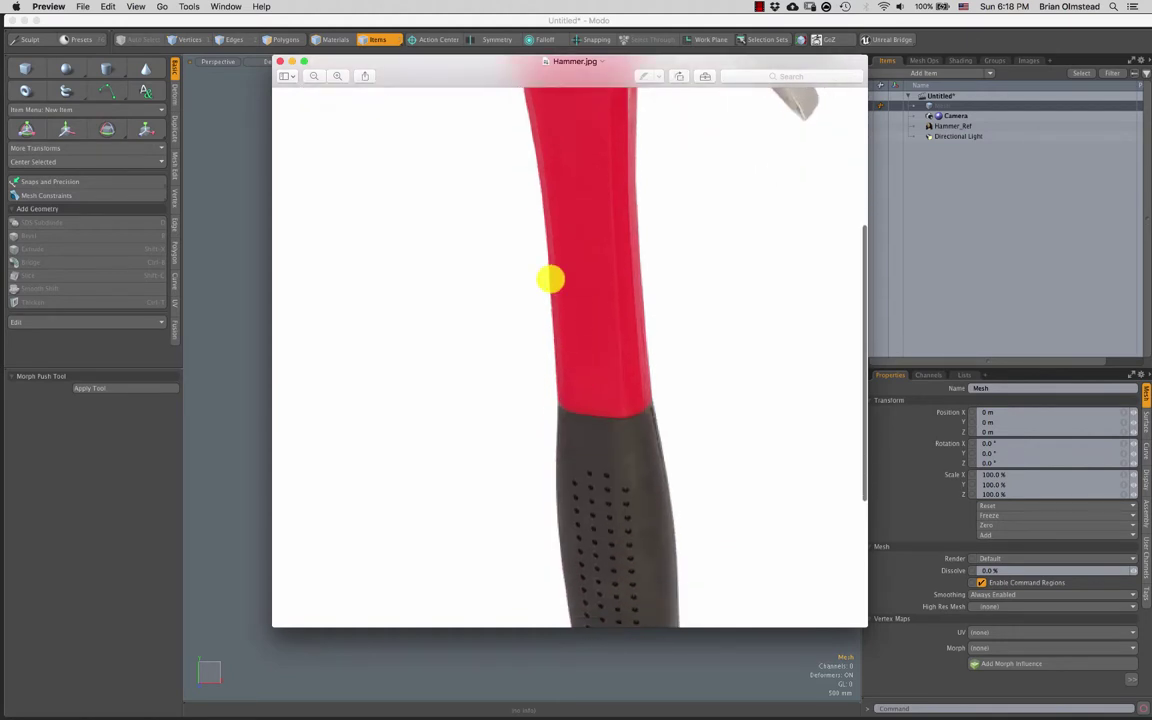
{"action": "scroll", "coordinate": [597, 394], "scroll_direction": "up", "scroll_amount": 3}
{"action": "scroll", "coordinate": [600, 380], "scroll_direction": "down", "scroll_amount": 4}
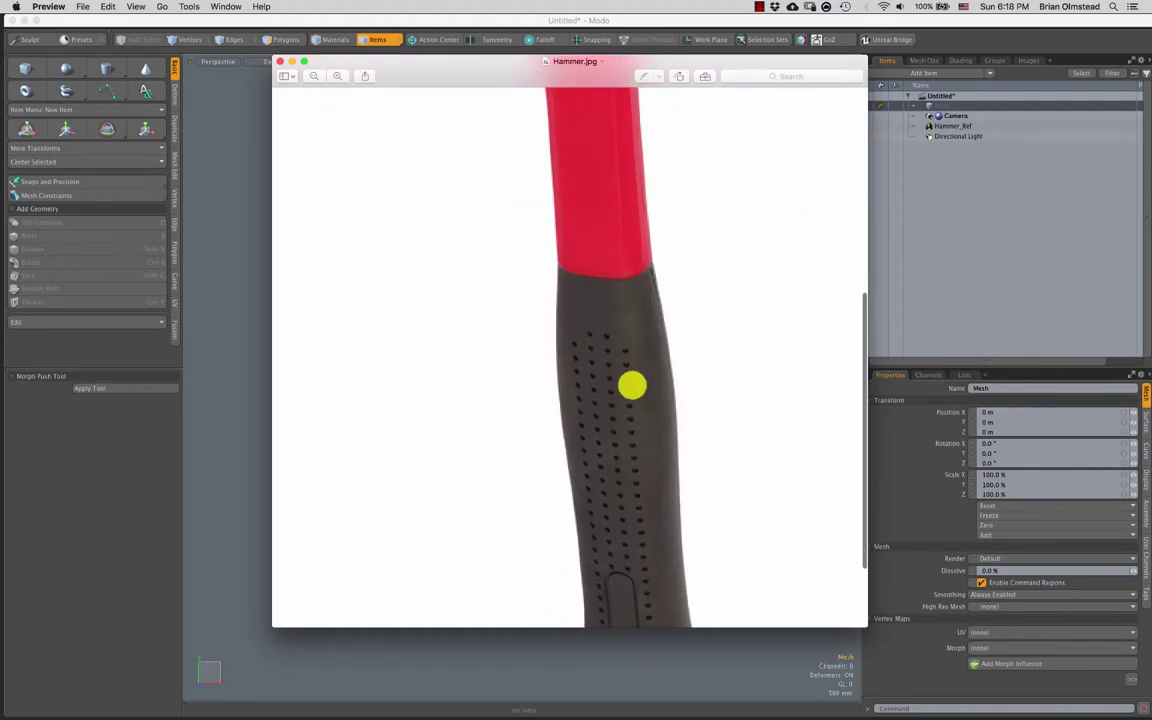
{"action": "scroll", "coordinate": [640, 414], "scroll_direction": "down", "scroll_amount": 3}
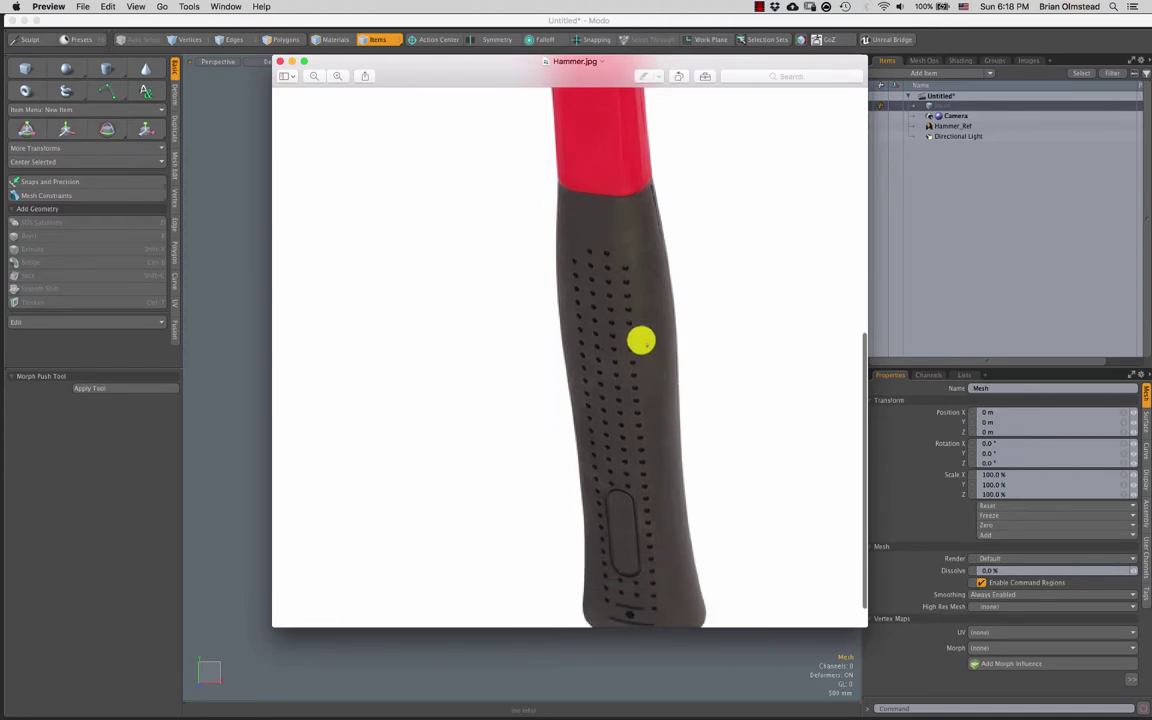
{"action": "scroll", "coordinate": [588, 326], "scroll_direction": "down", "scroll_amount": 2}
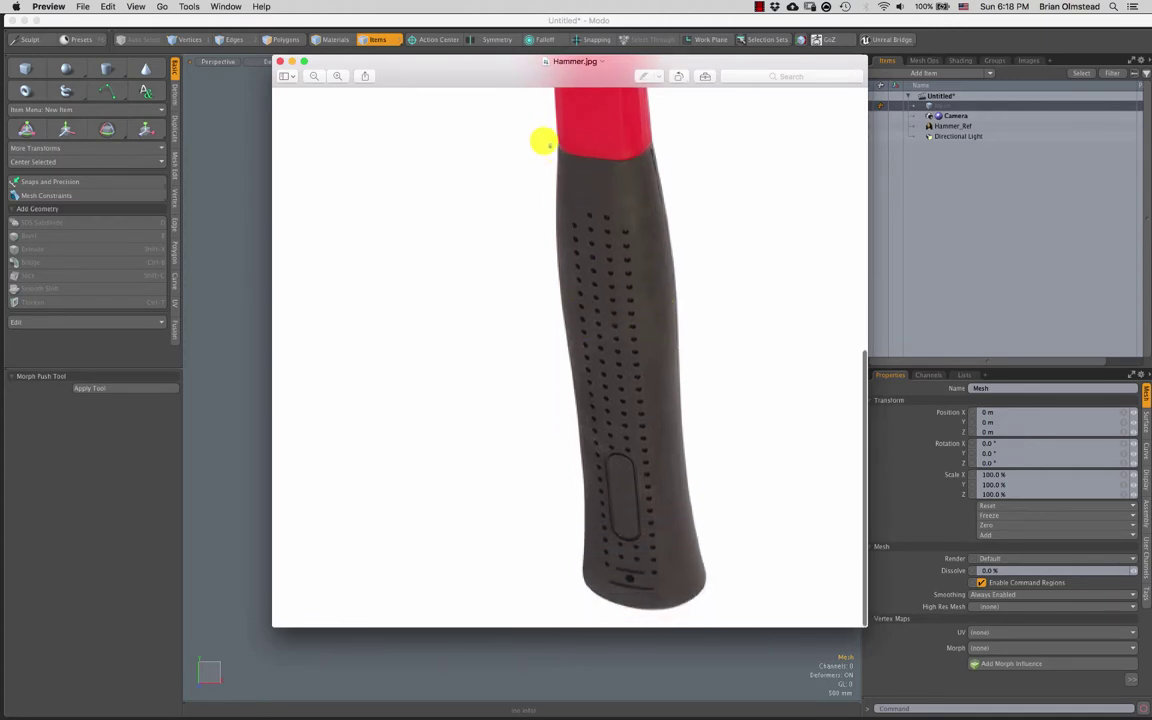
{"action": "left_click_drag", "start_coordinate": [540, 126], "coordinate": [724, 612]}
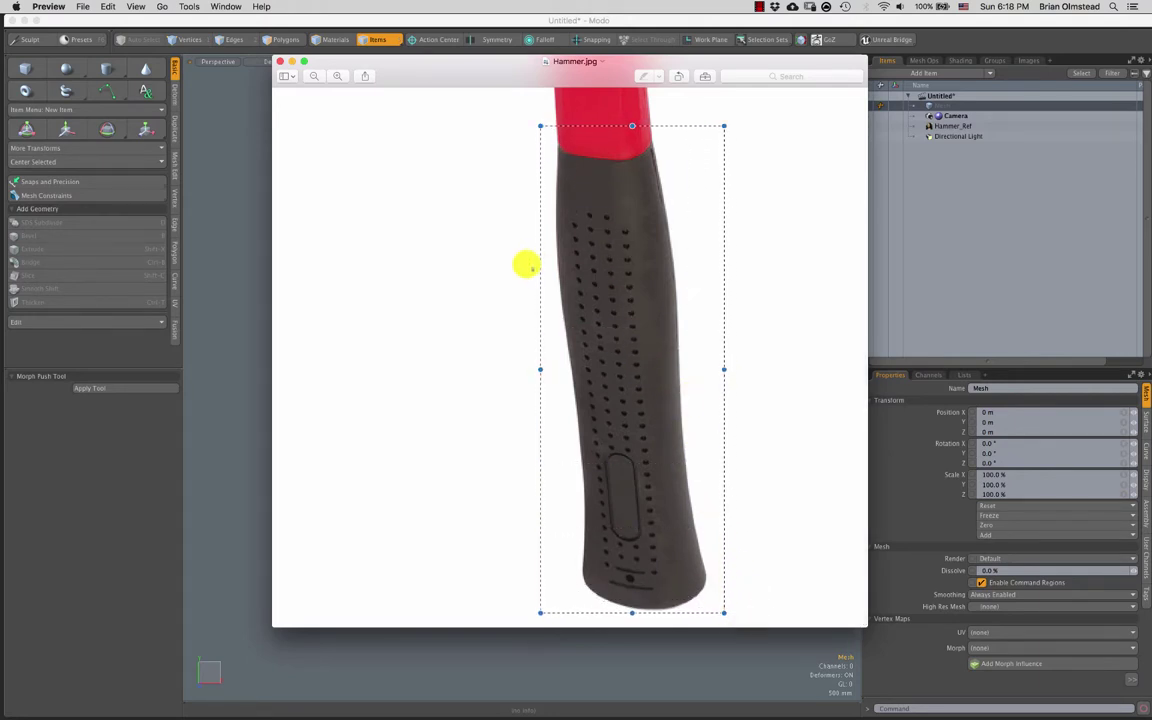
{"action": "left_click", "coordinate": [512, 262]}
Review the red handle between the grip and the hammer head, and close the Hammer.jpg window
{"action": "scroll", "coordinate": [605, 300], "scroll_direction": "up", "scroll_amount": 10}
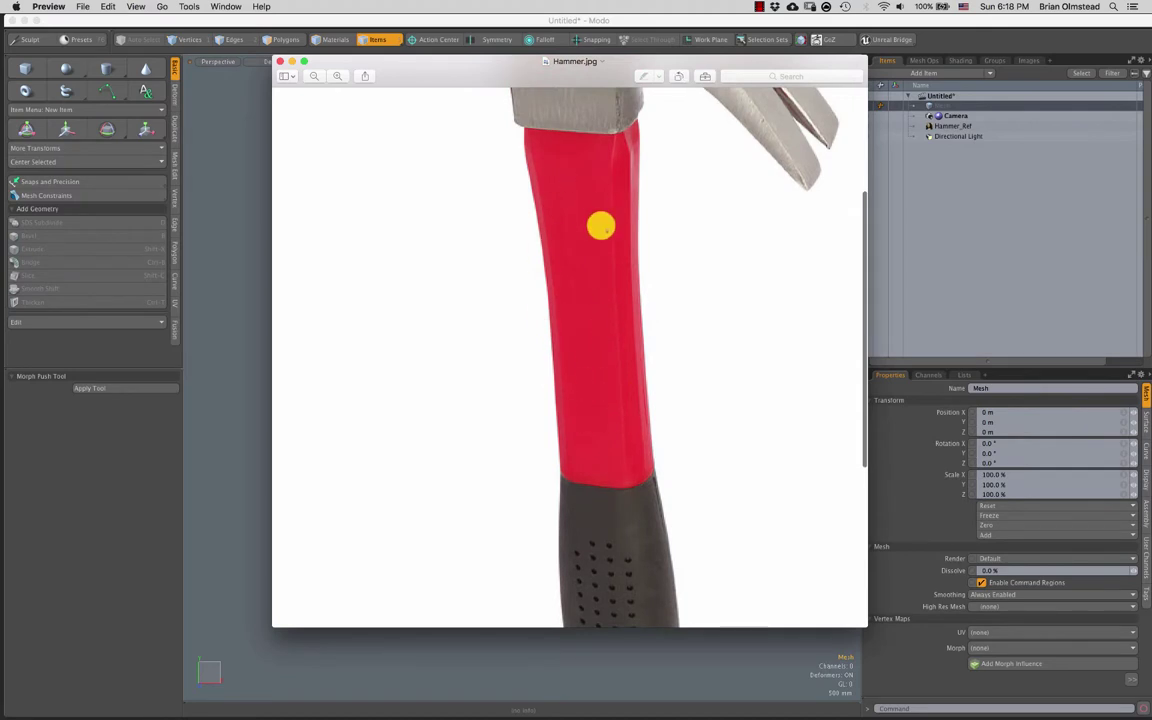
{"action": "scroll", "coordinate": [610, 390], "scroll_direction": "down", "scroll_amount": 1}
{"action": "scroll", "coordinate": [602, 352], "scroll_direction": "down", "scroll_amount": 5}
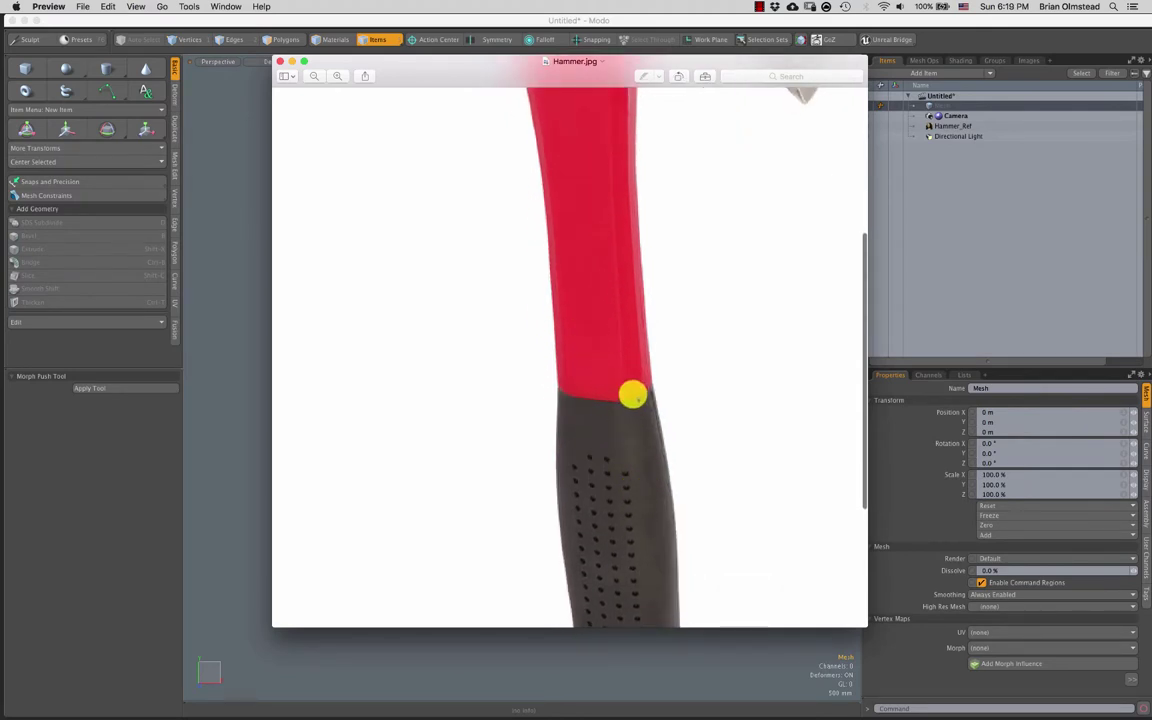
{"action": "scroll", "coordinate": [560, 340], "scroll_direction": "up", "scroll_amount": 8}
{"action": "scroll", "coordinate": [551, 457], "scroll_direction": "up", "scroll_amount": 3}
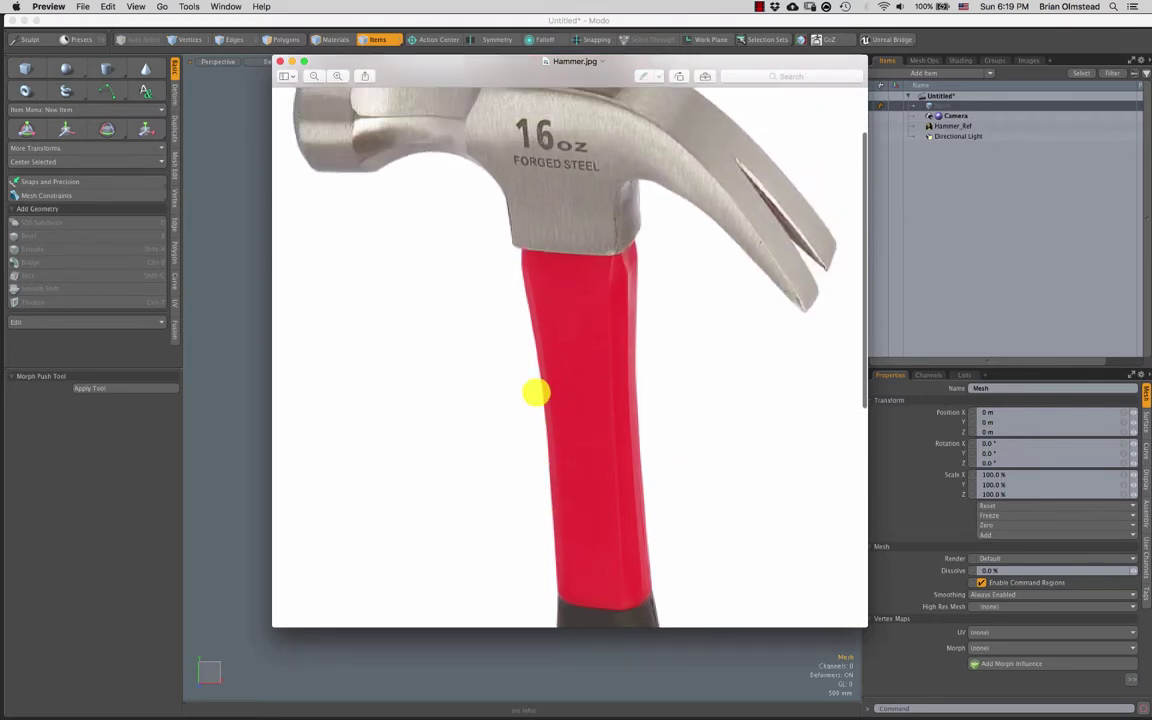
{"action": "left_click", "coordinate": [279, 61]}
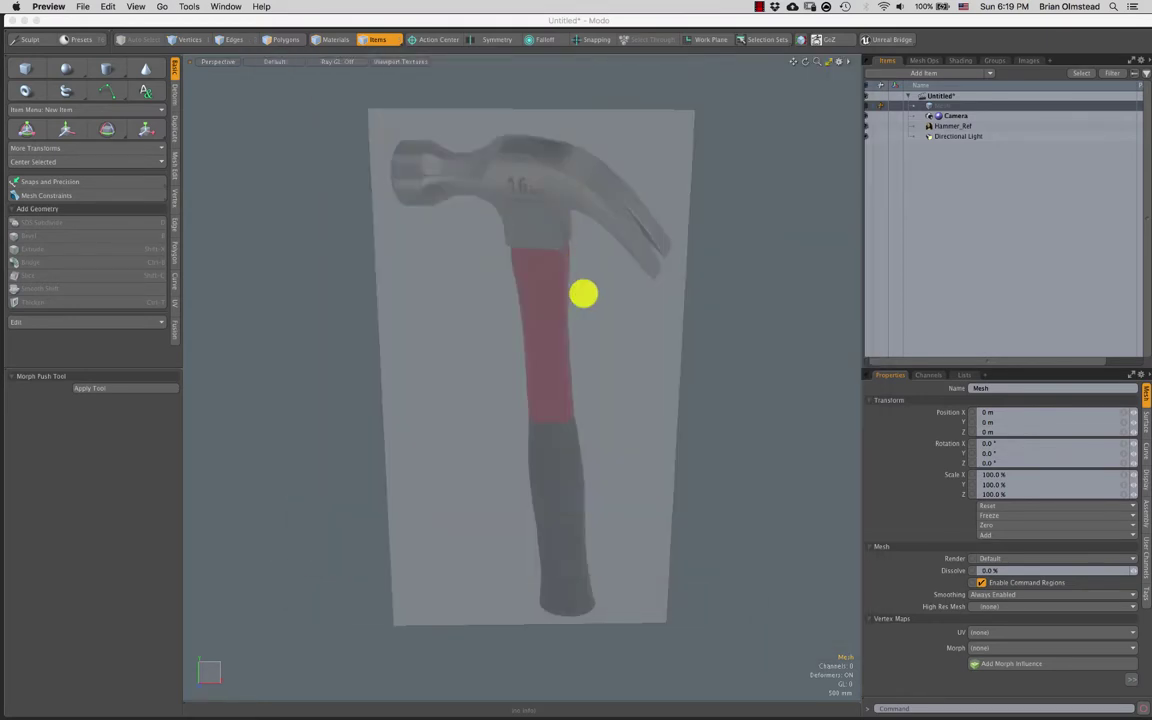
Return to Modo, select the hammer backdrop, inspect it at an angle in perspective, and clear the selection
{"action": "left_click", "coordinate": [540, 329]}
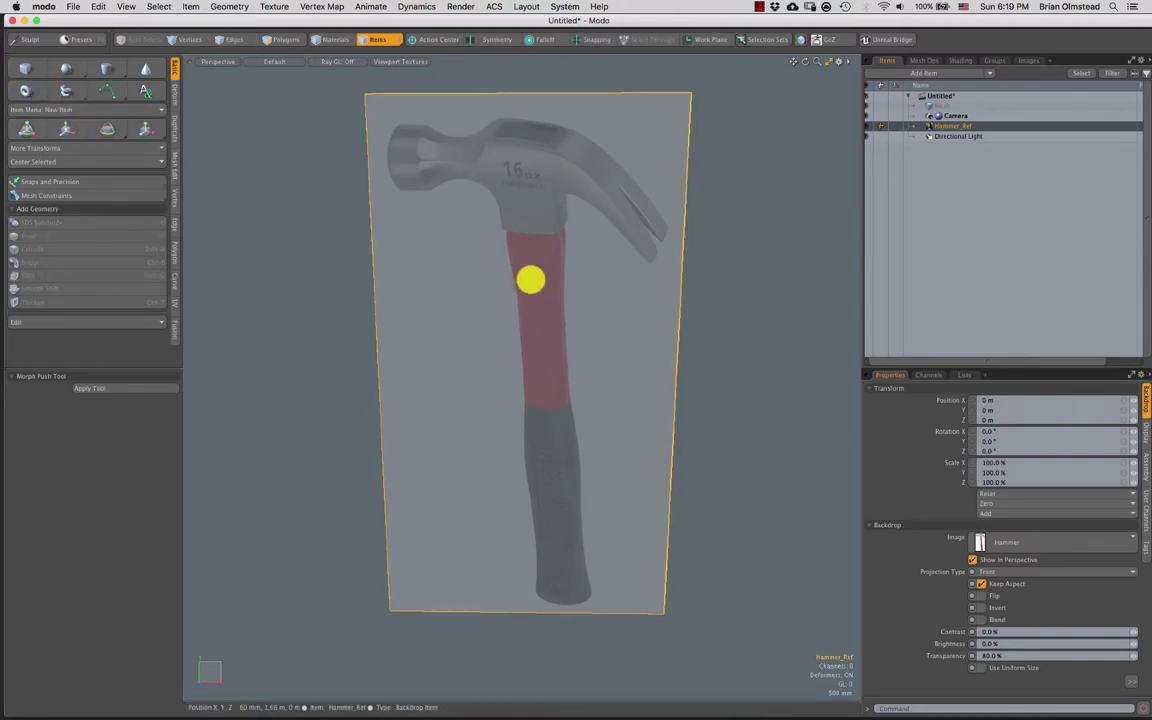
{"action": "left_click_drag", "start_coordinate": [563, 298], "coordinate": [529, 339], "text": "alt"}
{"action": "mouse_move", "coordinate": [535, 338]}
{"action": "right_mouse_down"}
{"action": "mouse_move", "coordinate": [519, 403]}
{"action": "mouse_move", "coordinate": [527, 378]}
{"action": "right_mouse_up"}
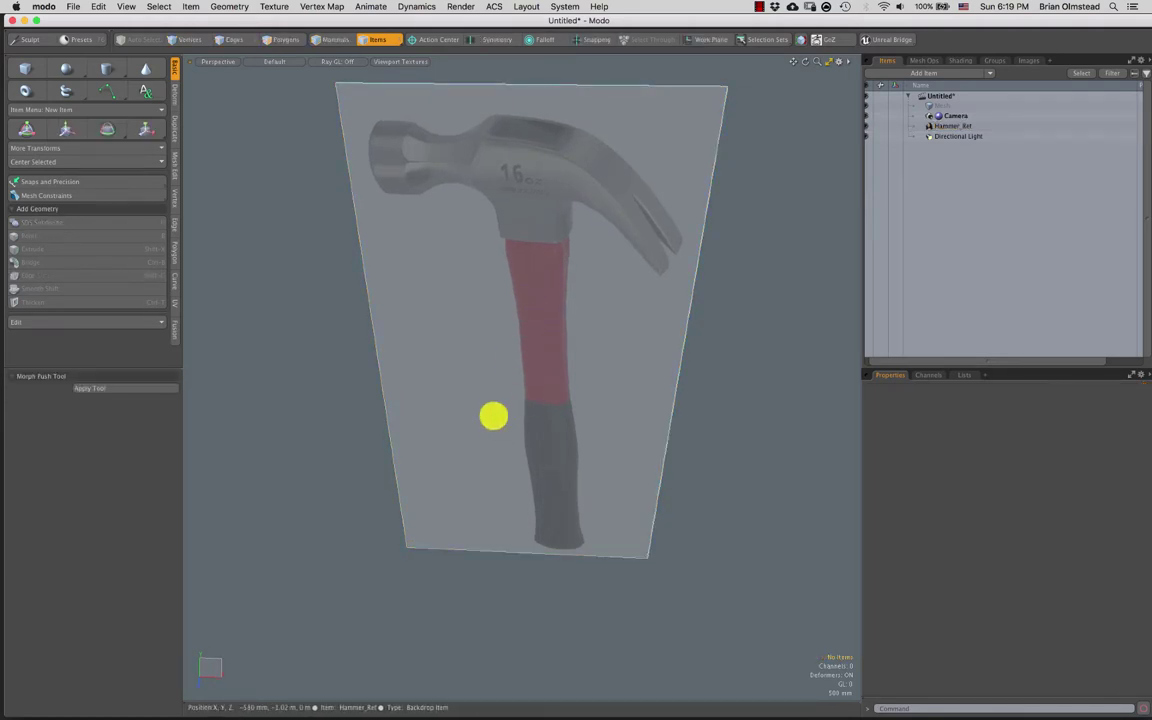
{"action": "left_click", "coordinate": [293, 306]}
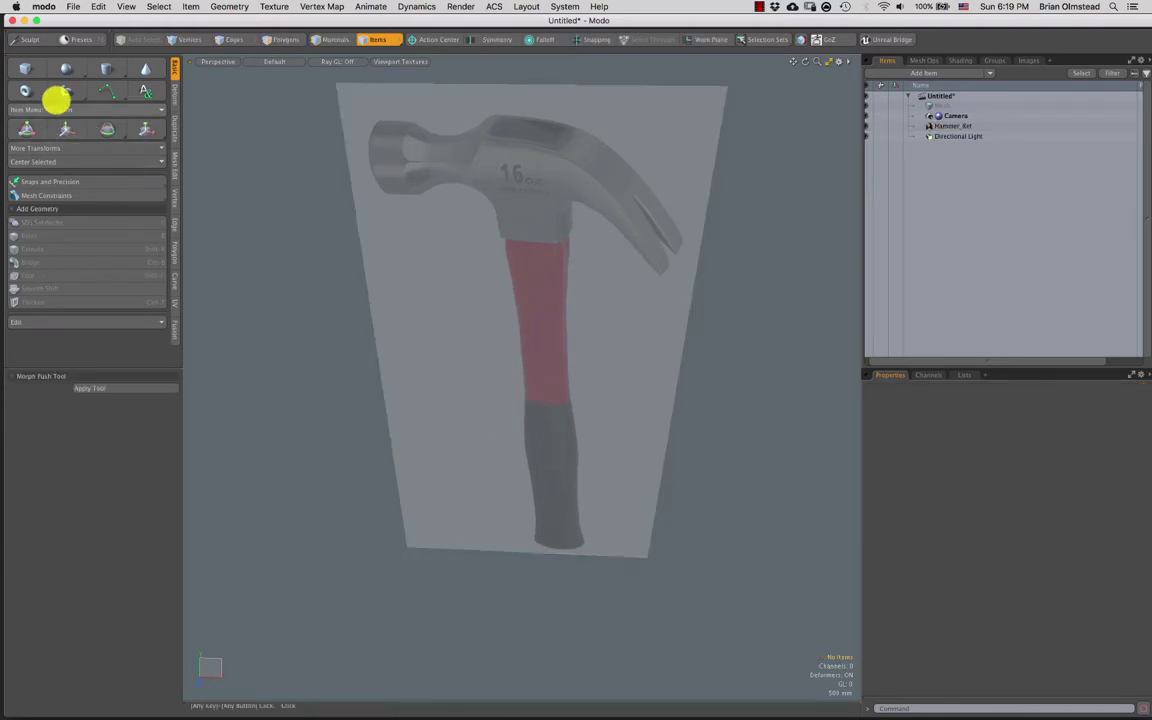
Add a 1 m cube at the origin as a new item and delete the empty Mesh item
{"action": "left_click", "coordinate": [25, 69]}
{"action": "left_click_drag", "start_coordinate": [463, 332], "coordinate": [540, 362], "text": "alt"}
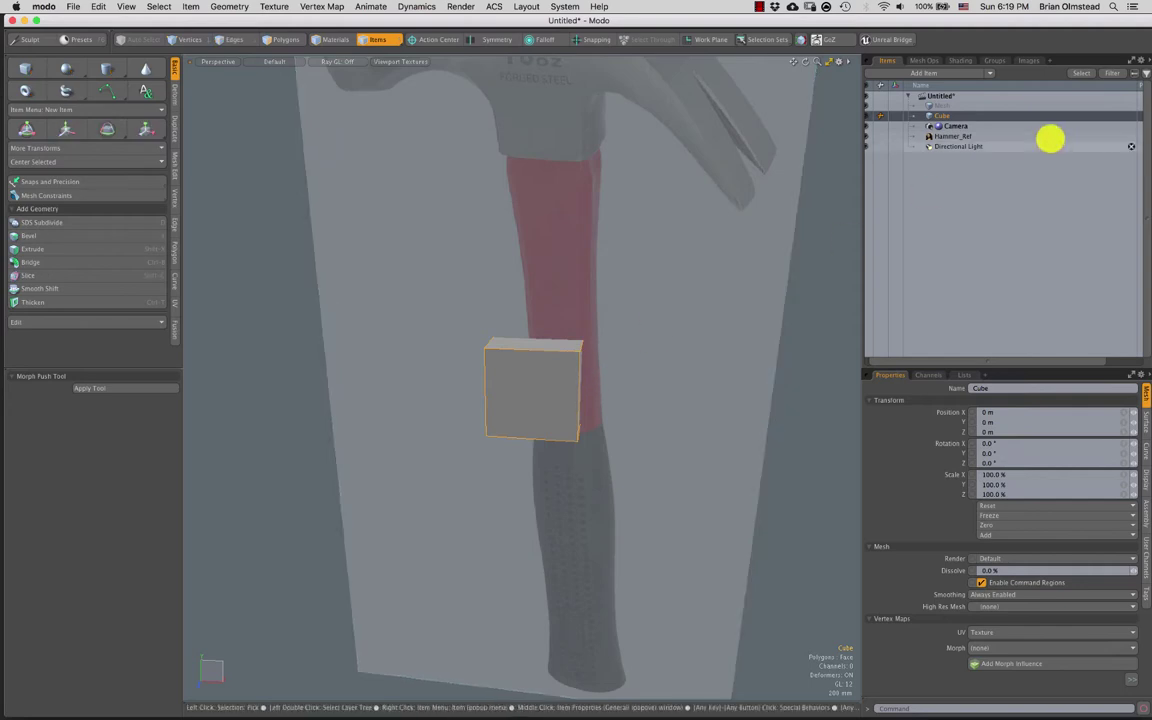
{"action": "left_click", "coordinate": [1125, 104]}
{"action": "key", "text": "Delete"}
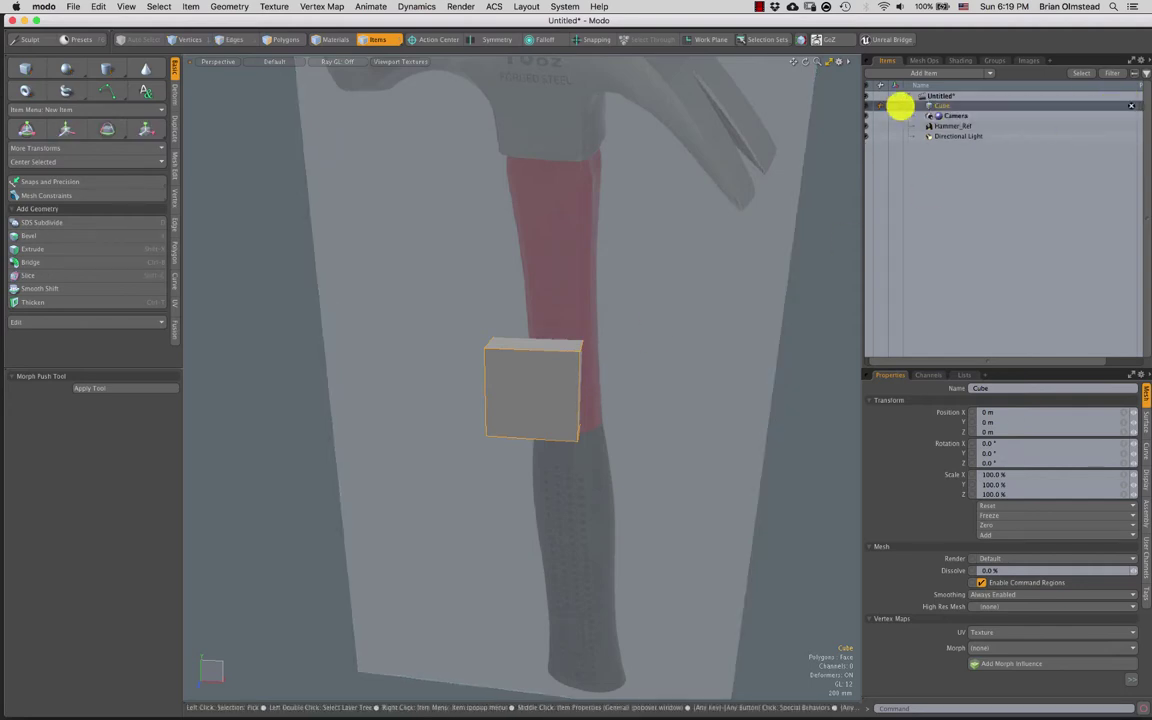
Select all of the cube's polygons, scale them uniformly to 30.5%, and leave them selected
{"action": "left_click_drag", "start_coordinate": [525, 382], "coordinate": [535, 370], "text": "alt"}
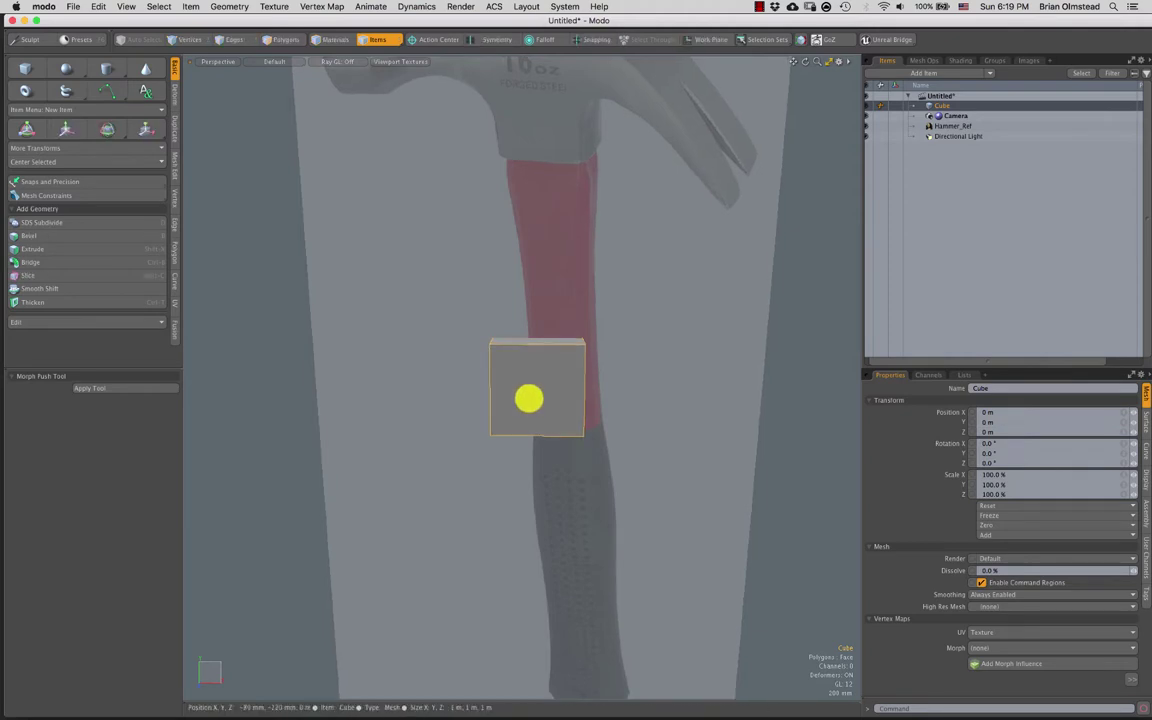
{"action": "key", "text": "3"}
{"action": "double_click", "coordinate": [532, 388]}
{"action": "key", "text": "r"}
{"action": "left_click_drag", "start_coordinate": [542, 399], "coordinate": [508, 390], "text": "alt"}
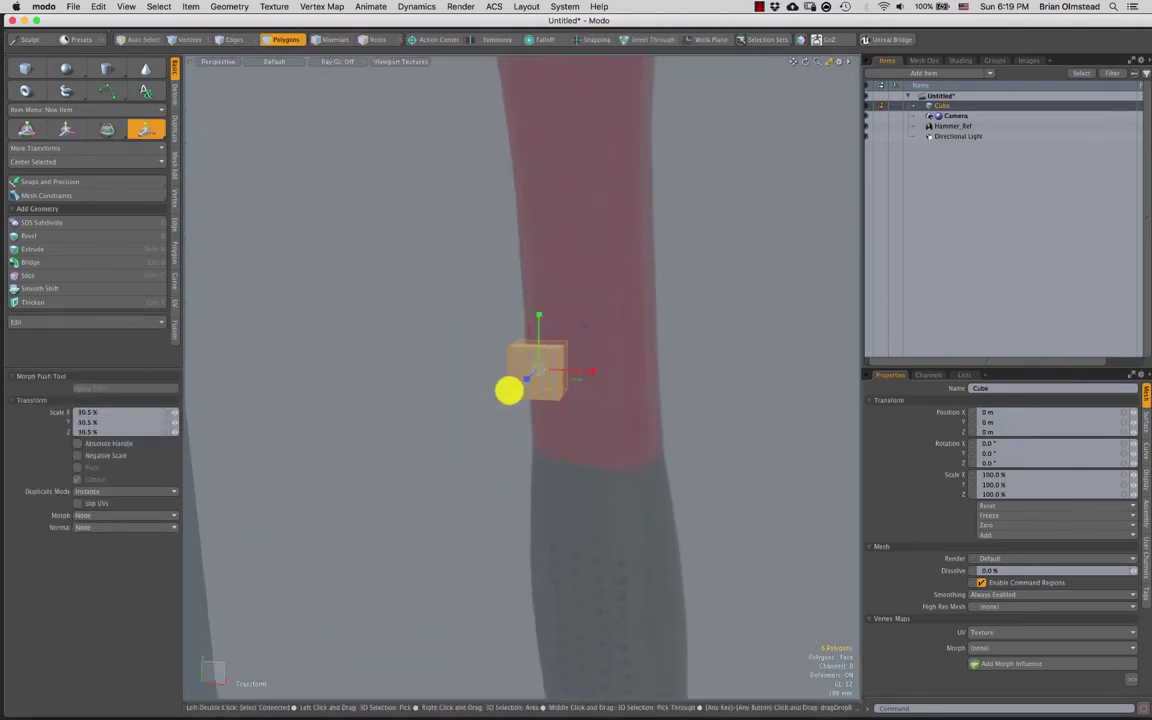
{"action": "key", "text": "q"}
{"action": "left_click", "coordinate": [576, 424]}
{"action": "mouse_move", "coordinate": [576, 424]}
{"action": "left_mouse_down", "text": "alt"}
{"action": "mouse_move", "coordinate": [558, 406]}
{"action": "mouse_move", "coordinate": [530, 419]}
{"action": "mouse_move", "coordinate": [556, 416]}
{"action": "left_mouse_up", "text": "alt"}
{"action": "double_click", "coordinate": [537, 393]}
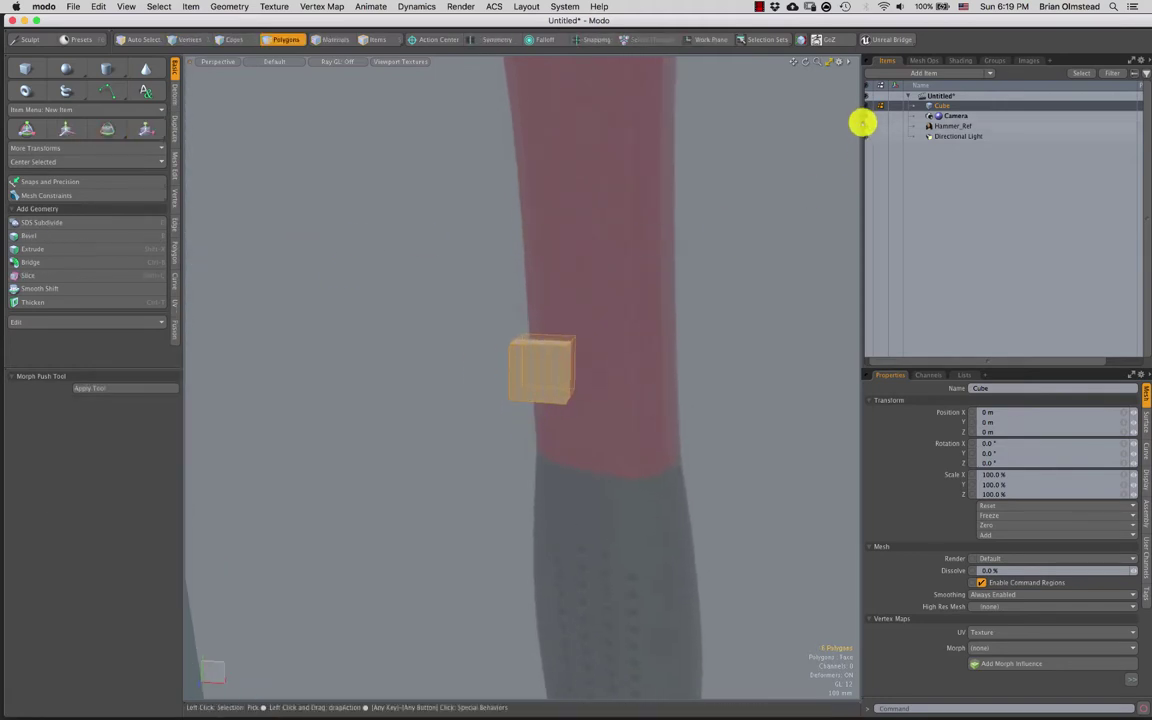
Hide the Hammer_Ref backdrop and enable the Dimensions Tool to display the cube's edge lengths
{"action": "left_click", "coordinate": [879, 126]}
{"action": "left_click_drag", "start_coordinate": [913, 371], "coordinate": [879, 355]}
{"action": "left_click", "coordinate": [125, 7]}
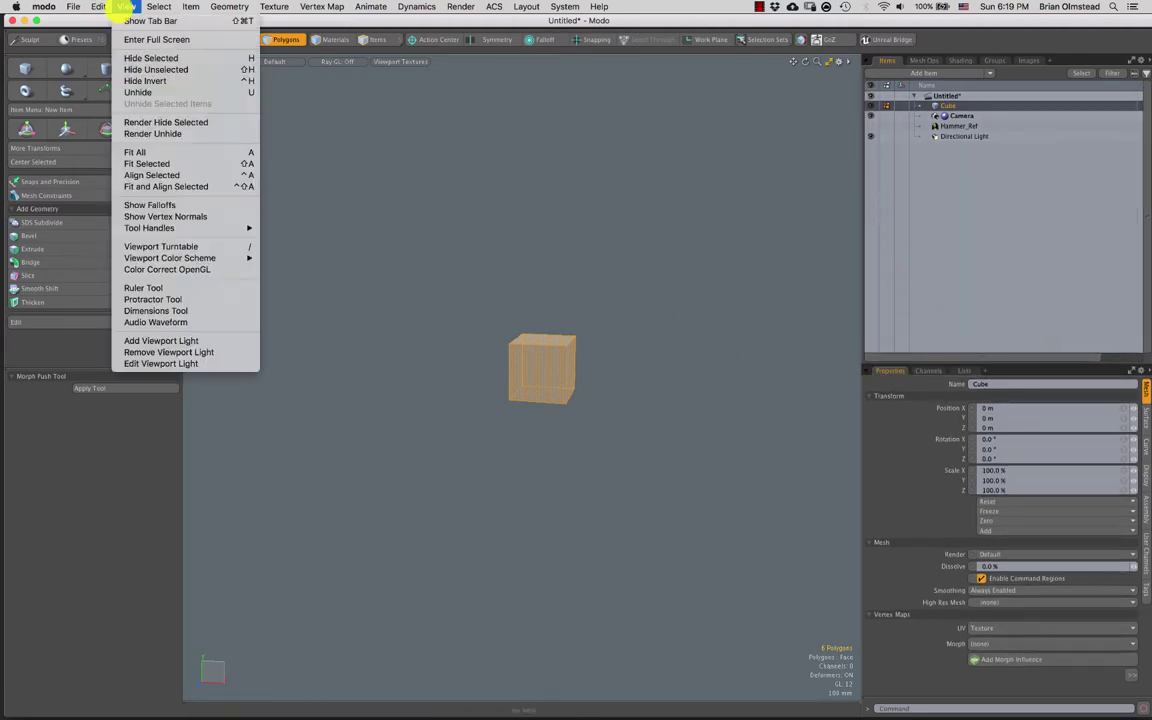
{"action": "left_click", "coordinate": [150, 310]}
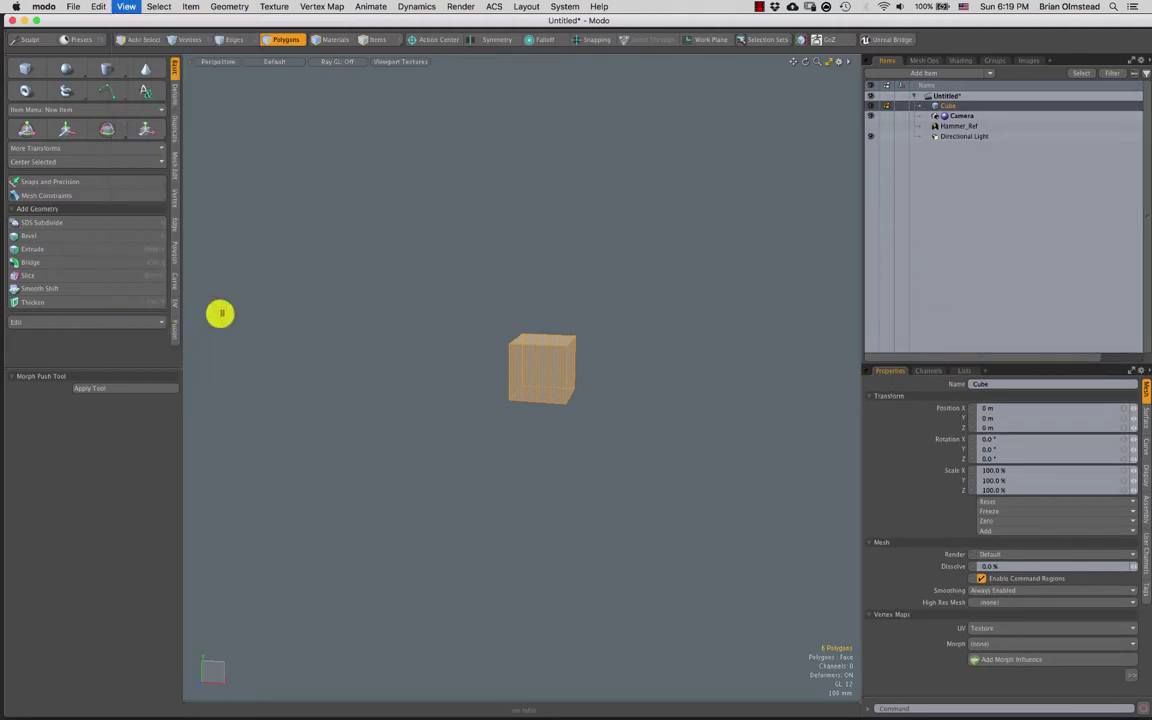
{"action": "left_click_drag", "start_coordinate": [510, 400], "coordinate": [520, 388], "text": "alt"}
{"action": "scroll", "coordinate": [490, 432], "scroll_direction": "up", "scroll_amount": 5}
{"action": "left_click_drag", "start_coordinate": [484, 440], "coordinate": [446, 340], "text": "alt"}
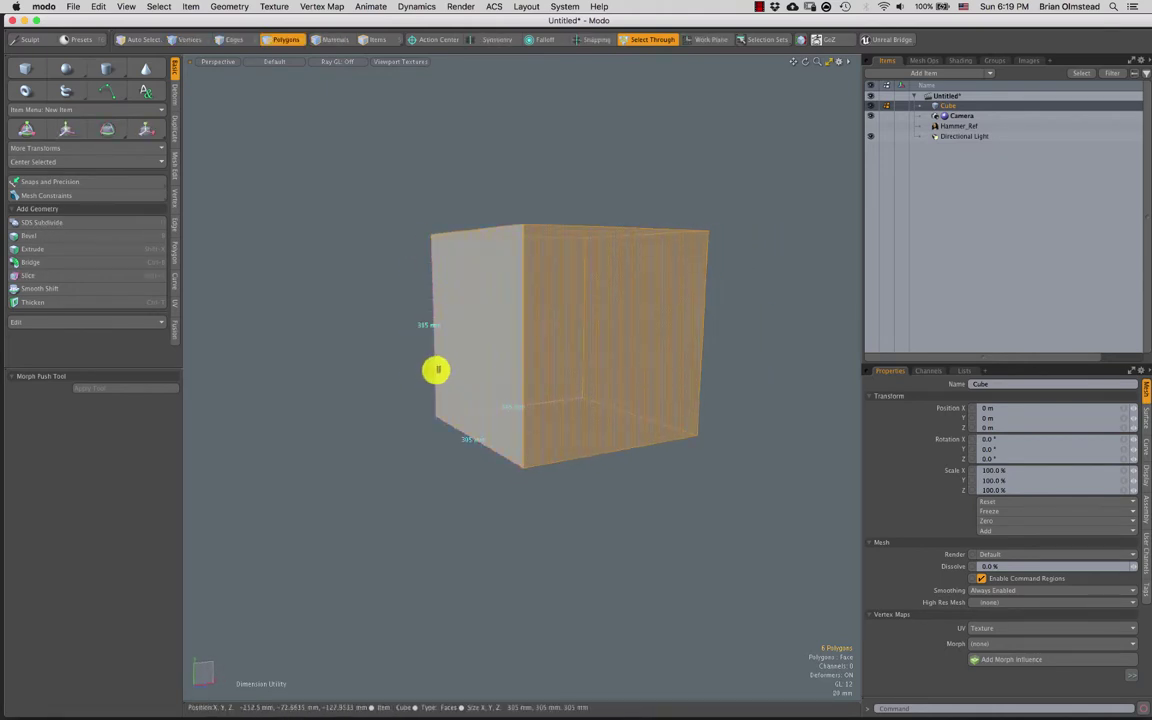
Scale the cube's polygons uniformly to 131%, drop the transform, and clear the polygon selection
{"action": "key", "text": "r"}
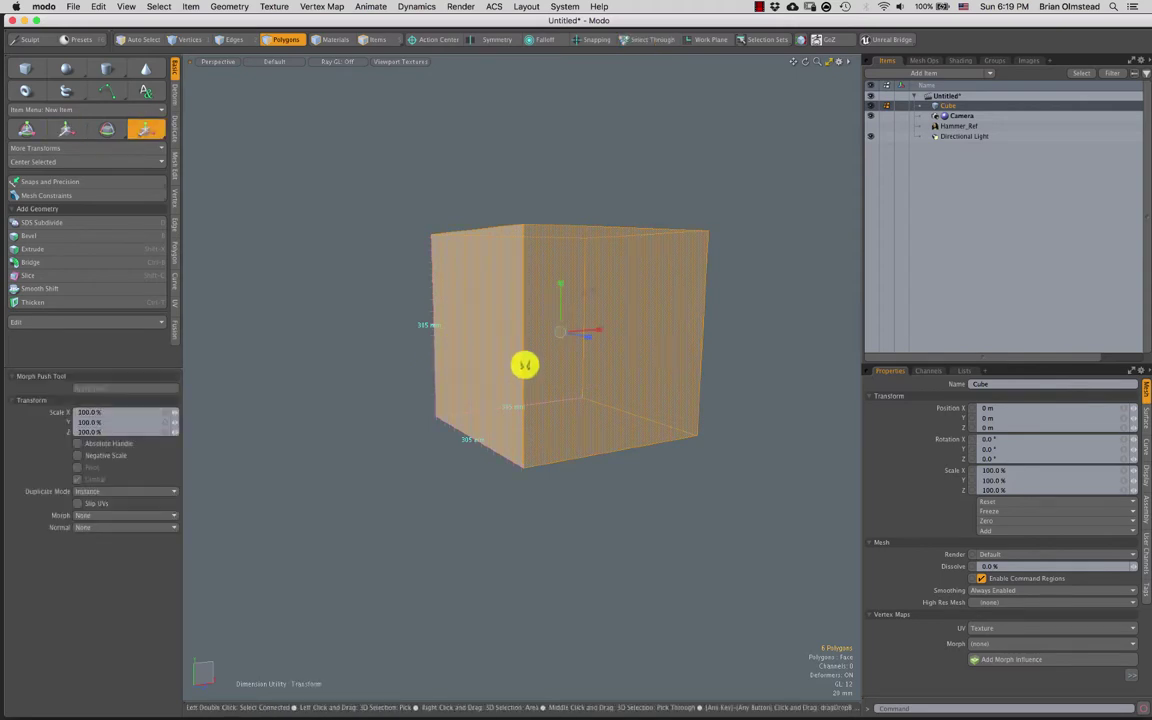
{"action": "left_click_drag", "start_coordinate": [568, 330], "coordinate": [543, 353]}
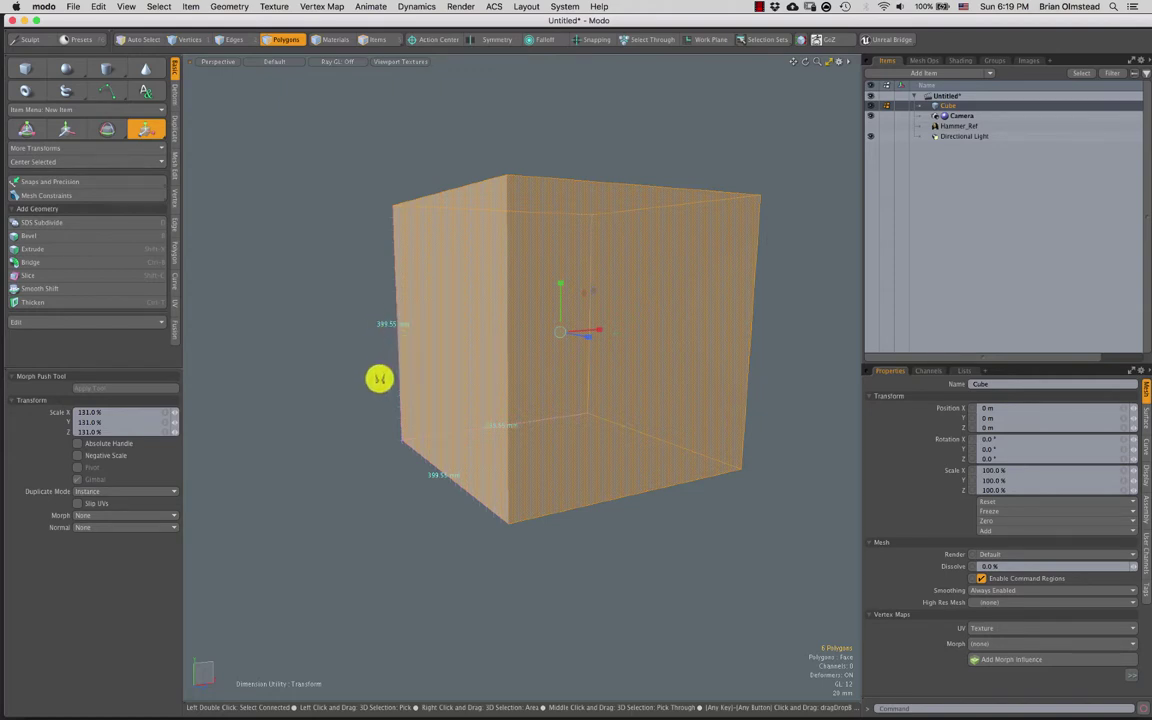
{"action": "key", "text": "space"}
{"action": "left_click", "coordinate": [361, 370]}
Disable the Dimensions Tool so the cube is shown without edge measurements
{"action": "left_click_drag", "start_coordinate": [560, 425], "coordinate": [530, 490], "text": "alt"}
{"action": "scroll", "coordinate": [538, 401], "scroll_direction": "down", "scroll_amount": 5}
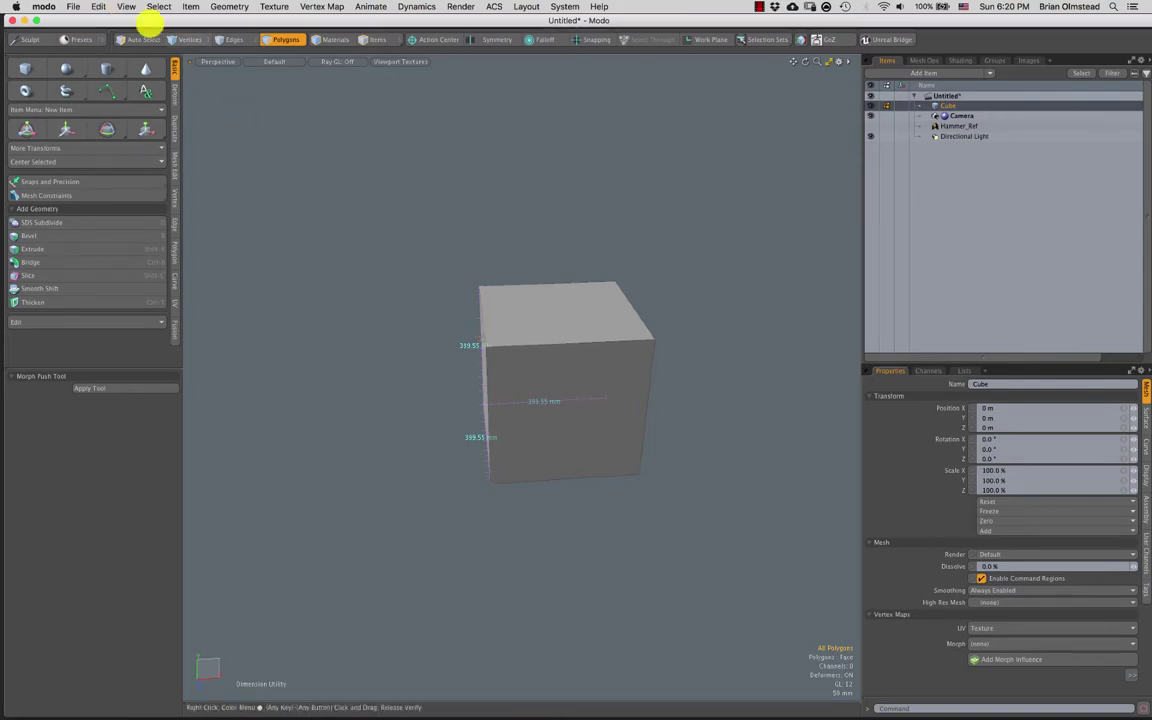
{"action": "left_click", "coordinate": [126, 7]}
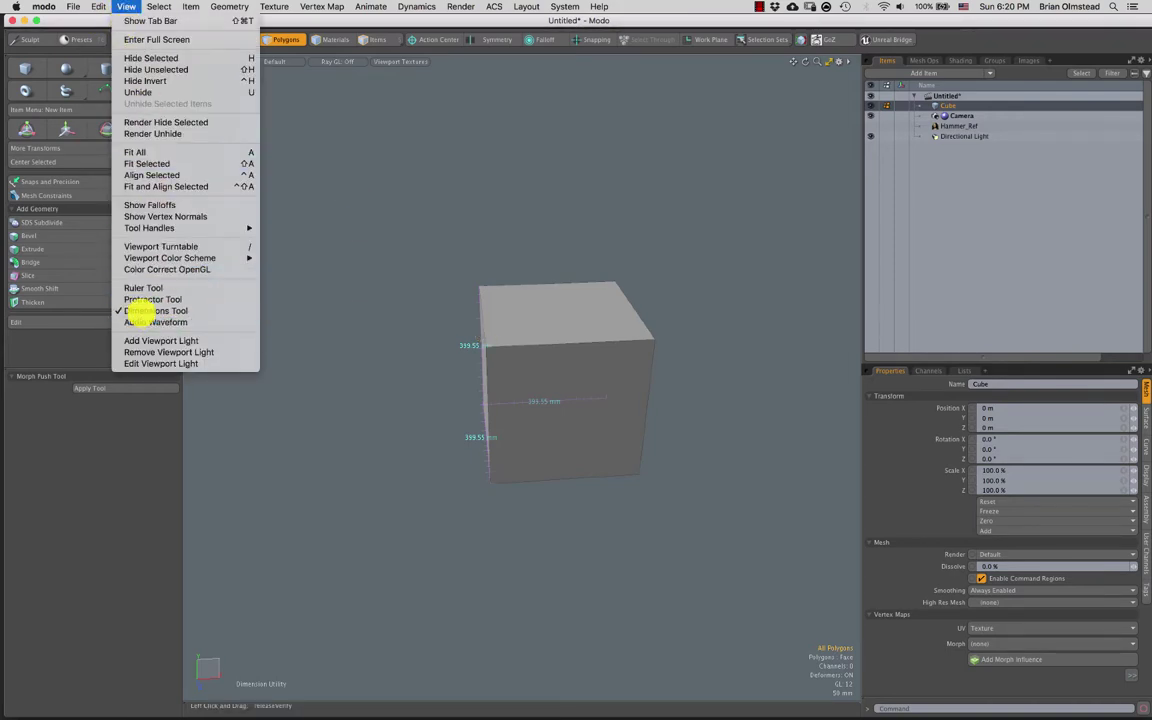
{"action": "left_click", "coordinate": [140, 303]}
Scale all the cube's polygons to 10% in X and about 166 mm deep in Z, and clear the selection
{"action": "double_click", "coordinate": [578, 363]}
{"action": "key", "text": "y"}
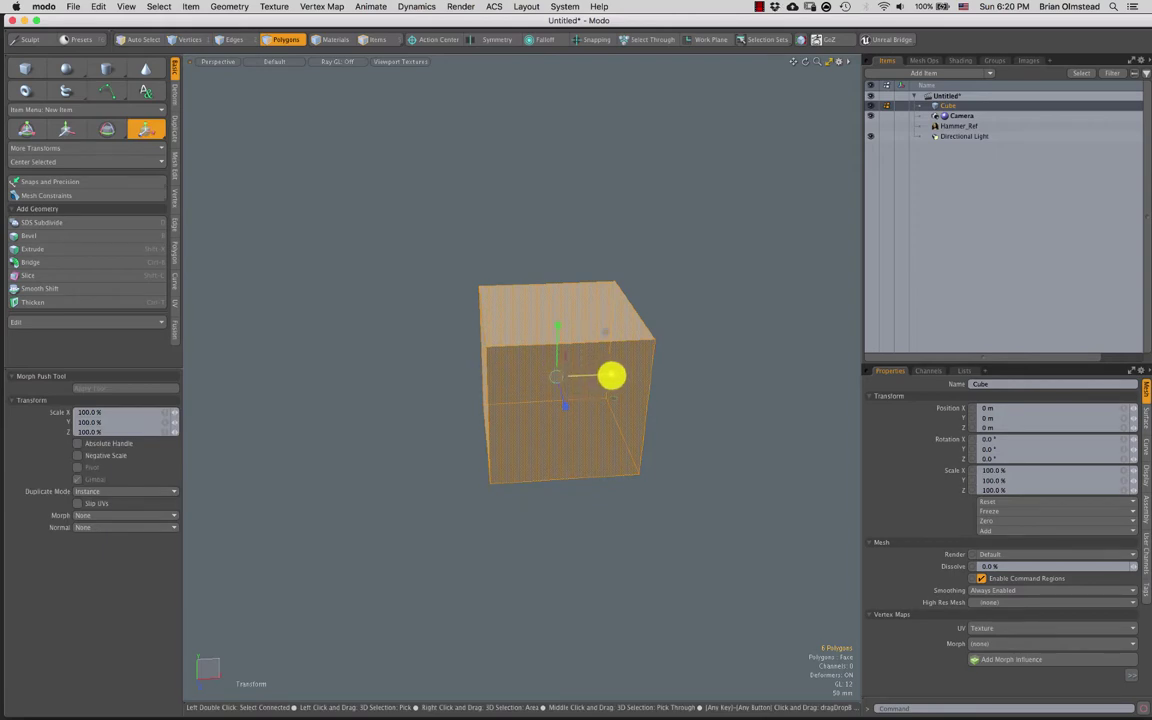
{"action": "left_click_drag", "start_coordinate": [612, 375], "coordinate": [391, 381]}
{"action": "left_click_drag", "start_coordinate": [464, 376], "coordinate": [515, 370]}
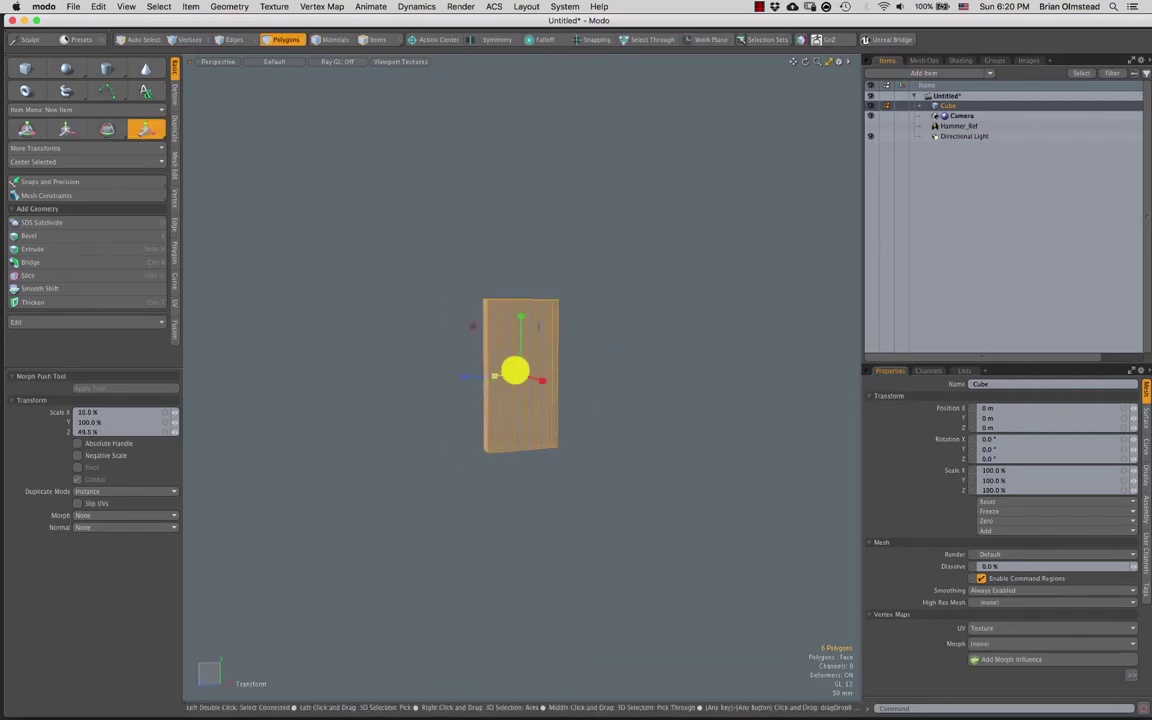
{"action": "key", "text": "space"}
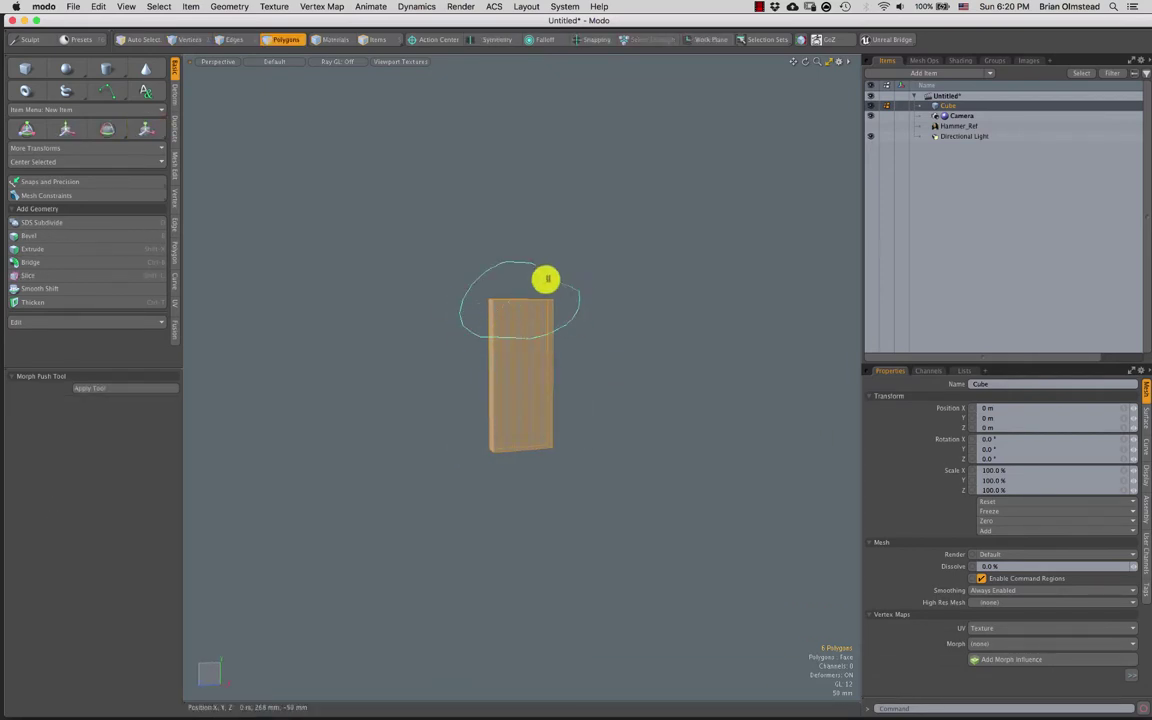
{"action": "left_click_drag", "start_coordinate": [521, 405], "coordinate": [580, 364], "text": "alt"}
{"action": "left_click", "coordinate": [566, 352]}
{"action": "left_click_drag", "start_coordinate": [503, 340], "coordinate": [512, 323], "text": "alt"}
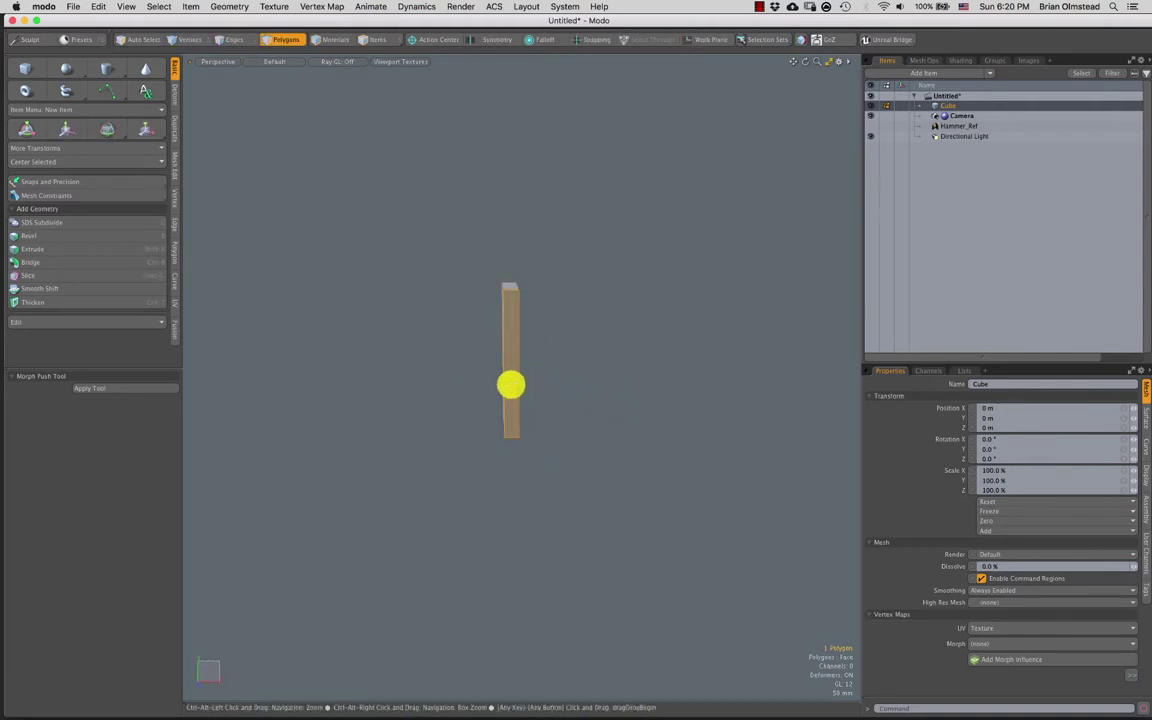
{"action": "left_click_drag", "start_coordinate": [511, 385], "coordinate": [509, 284], "text": "ctrl+alt"}
{"action": "left_click", "coordinate": [578, 340]}
{"action": "left_click_drag", "start_coordinate": [514, 344], "coordinate": [506, 322], "text": "alt"}
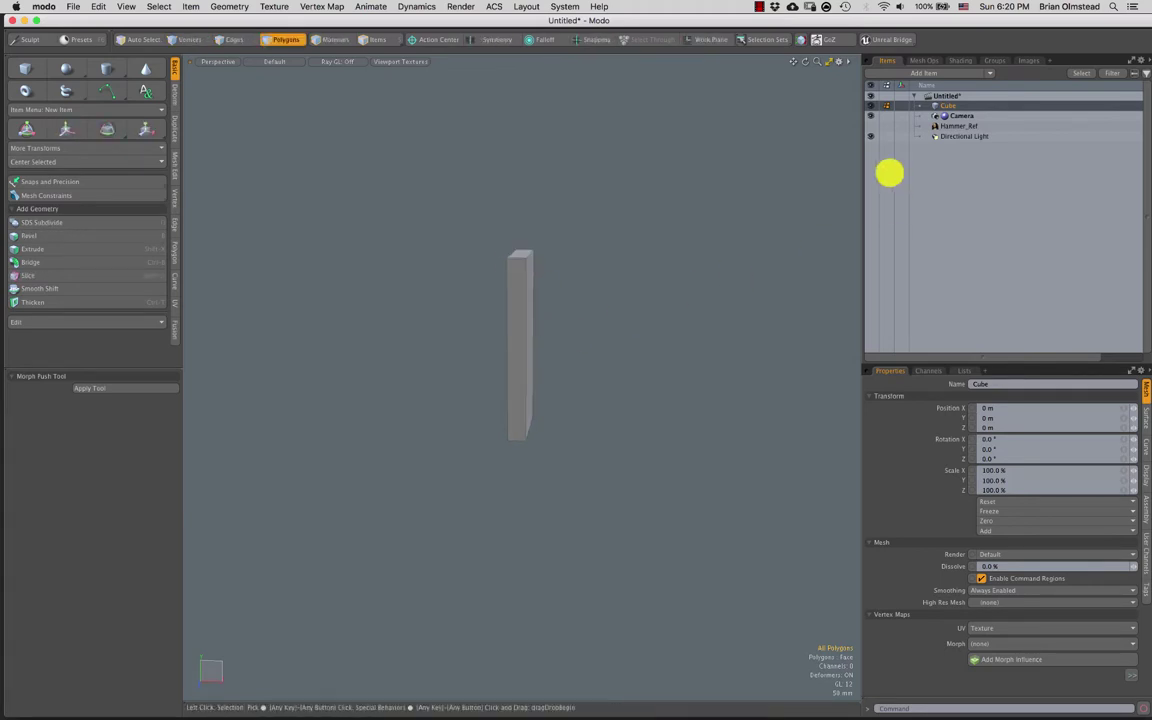
Show the Hammer_Ref backdrop again and scale it uniformly to 4%
{"action": "left_click", "coordinate": [870, 126]}
{"action": "left_click_drag", "start_coordinate": [674, 247], "coordinate": [509, 374], "text": "ctrl+alt"}
{"action": "key", "text": "5"}
{"action": "left_click", "coordinate": [579, 341]}
{"action": "key", "text": "r"}
{"action": "key", "text": "a"}
{"action": "left_click_drag", "start_coordinate": [598, 389], "coordinate": [406, 270], "text": "alt"}
Try placing the Hammer_Ref backdrop beside the block at X -127 mm
{"action": "key", "text": "w"}
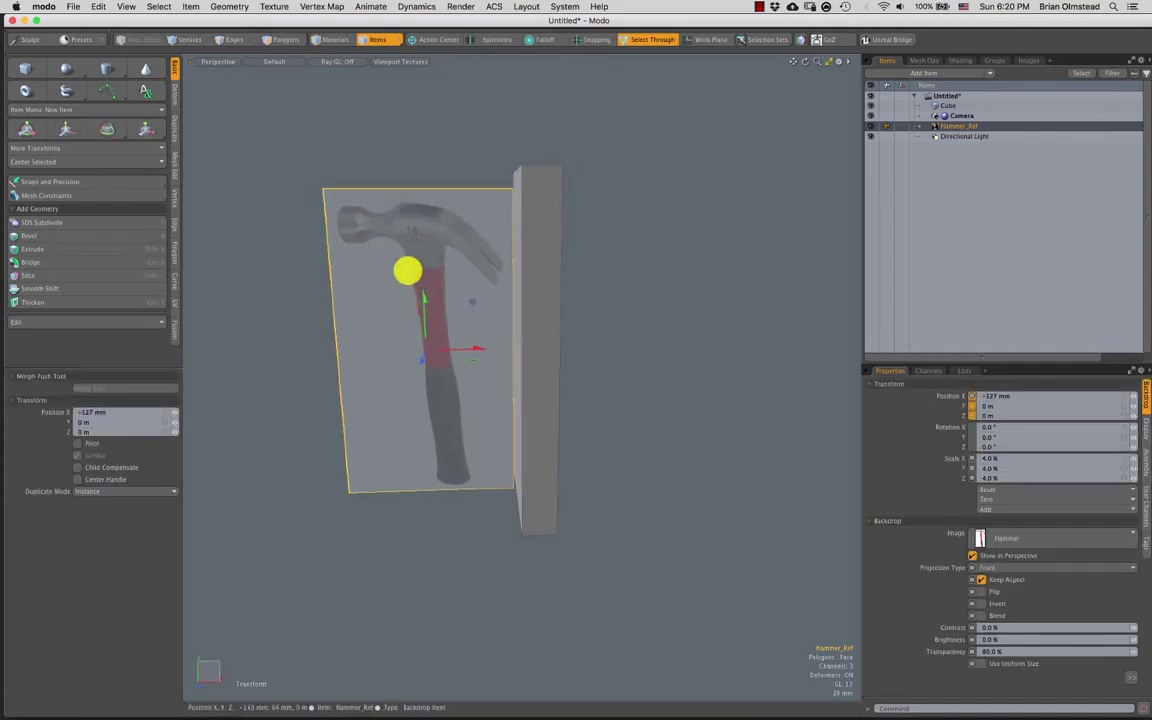
{"action": "key", "text": "q"}
{"action": "left_click_drag", "start_coordinate": [496, 363], "coordinate": [447, 342], "text": "alt"}
{"action": "key", "text": "super+z"}
{"action": "key", "text": "super+z"}
{"action": "key", "text": "super+z"}
Rotate the Hammer_Ref backdrop 90° about Y, move it to X -103 mm, and deselect it
{"action": "key", "text": "e"}
{"action": "key", "text": "w"}
{"action": "left_click_drag", "start_coordinate": [447, 342], "coordinate": [404, 344], "text": "alt"}
{"action": "left_click_drag", "start_coordinate": [404, 344], "coordinate": [460, 329], "text": "alt+shift"}
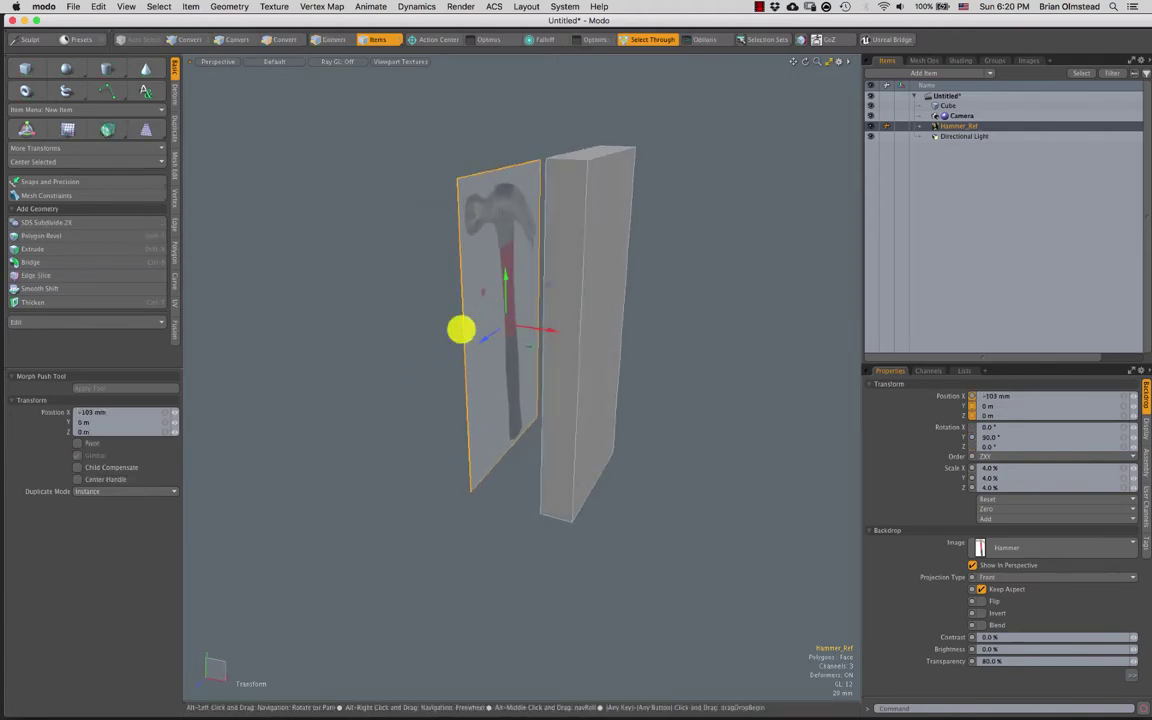
{"action": "key", "text": "q"}
{"action": "left_click", "coordinate": [410, 342]}
Try deleting all the block's polygons to inspect the bare hammer backdrop, and undo the deletion
{"action": "left_click_drag", "start_coordinate": [447, 378], "coordinate": [643, 237], "text": "alt"}
{"action": "key", "text": "3"}
{"action": "double_click", "coordinate": [560, 319]}
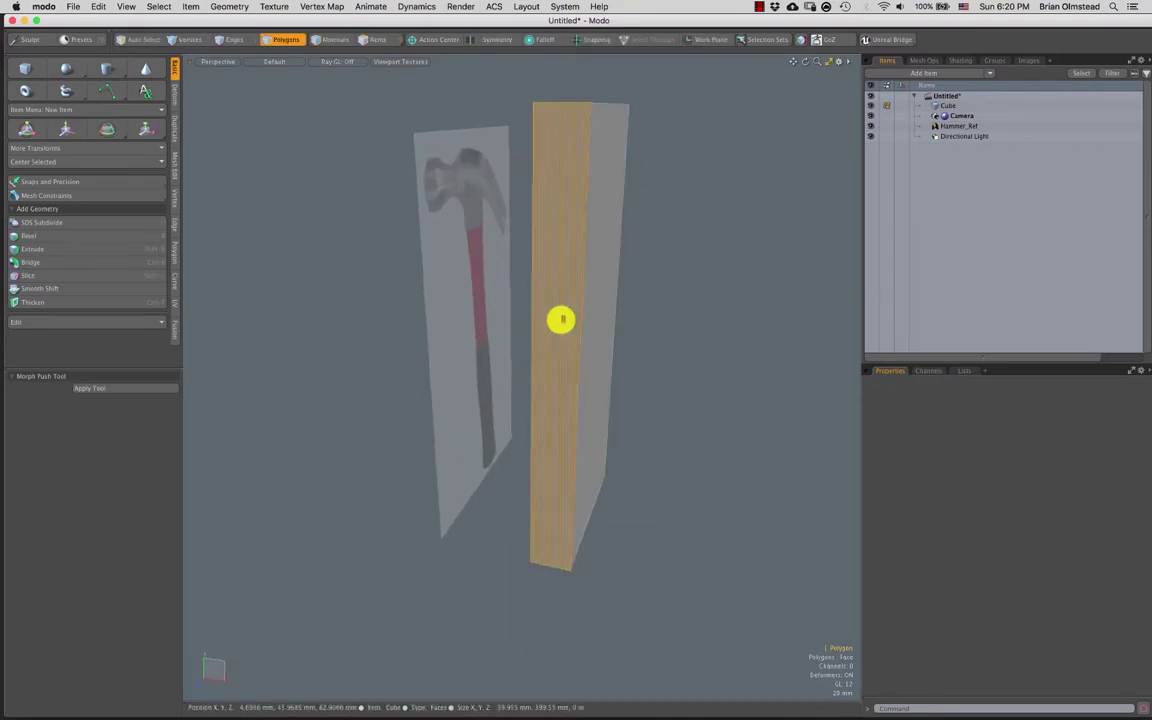
{"action": "left_click_drag", "start_coordinate": [560, 319], "coordinate": [468, 201], "text": "alt"}
{"action": "key", "text": "Delete"}
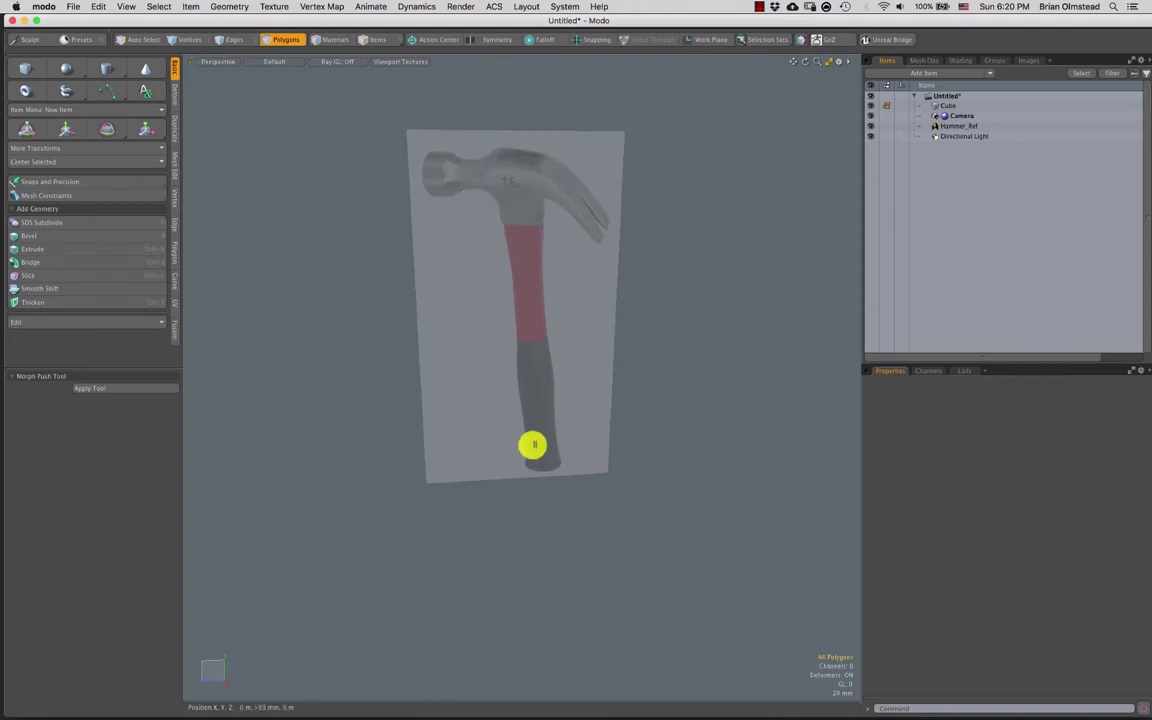
{"action": "right_click_drag", "start_coordinate": [541, 452], "coordinate": [541, 446]}
{"action": "left_click_drag", "start_coordinate": [533, 286], "coordinate": [605, 323], "text": "alt"}
{"action": "key", "text": "super+z"}
{"action": "key", "text": "3"}
{"action": "left_click", "coordinate": [700, 290]}
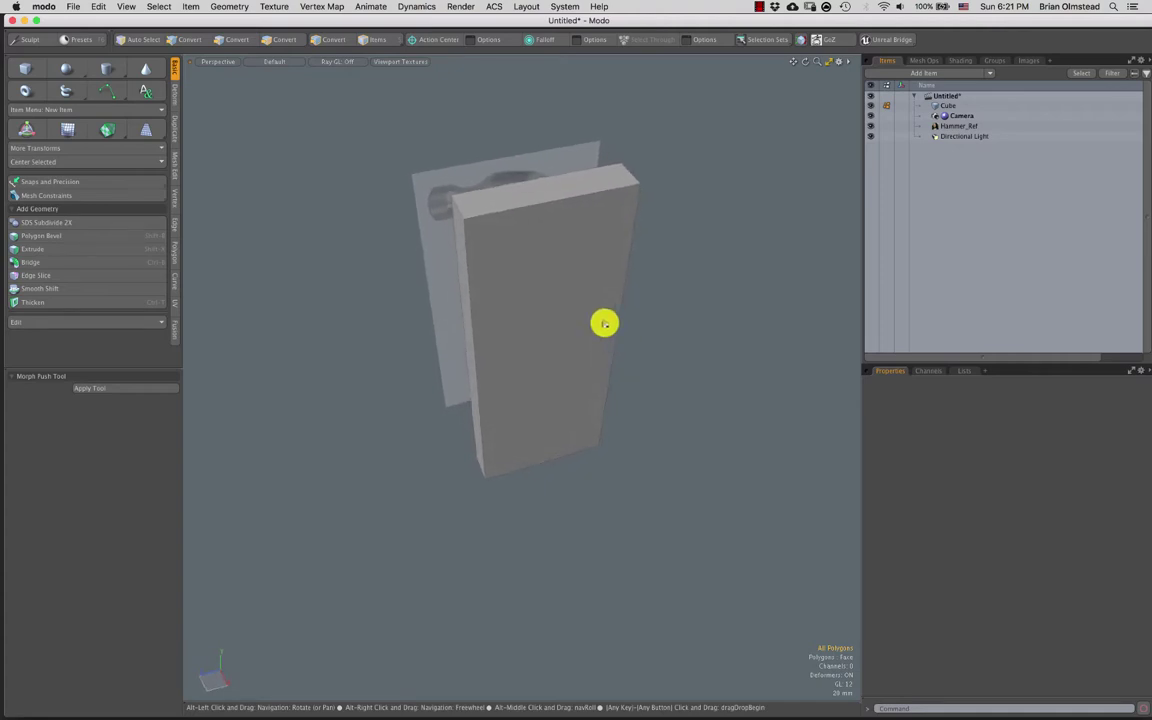
{"action": "left_click", "coordinate": [527, 190]}
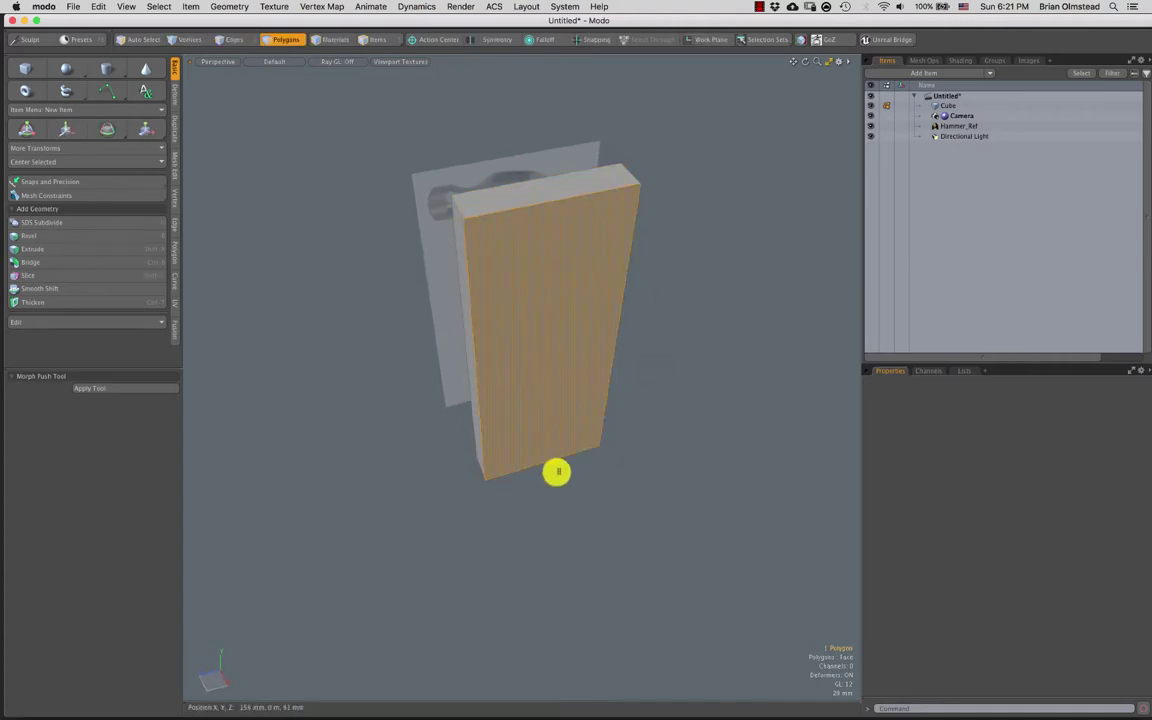
{"action": "left_click", "coordinate": [635, 347]}
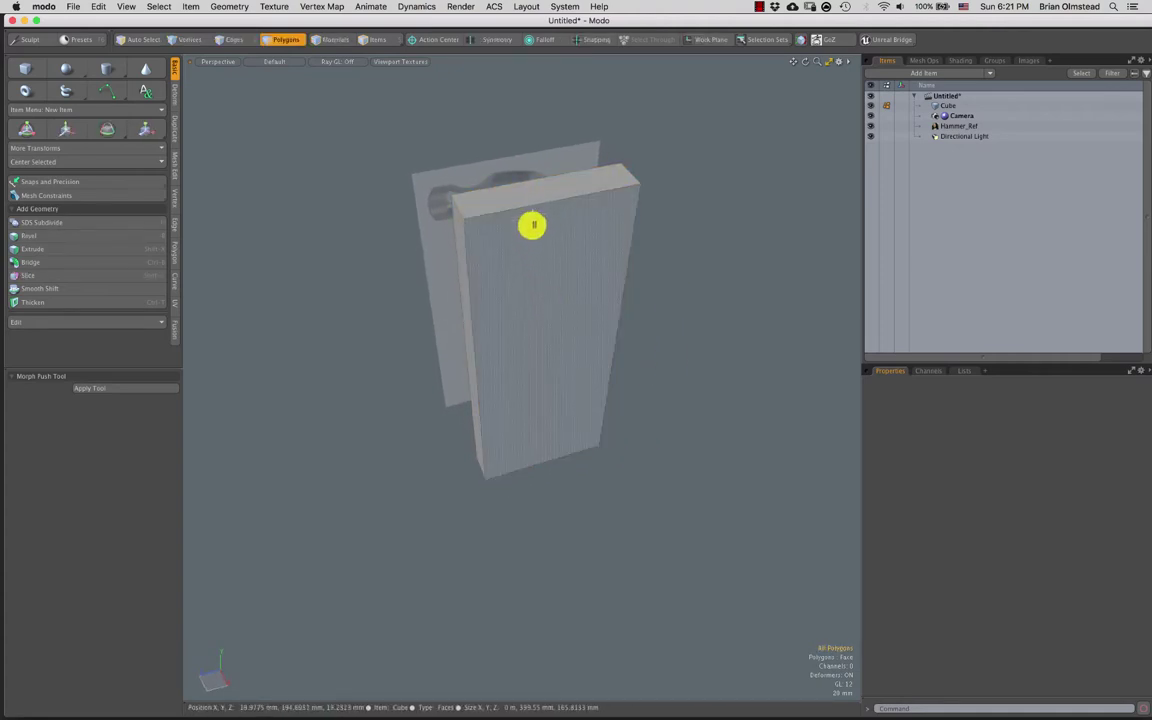
{"action": "left_click_drag", "start_coordinate": [584, 368], "coordinate": [477, 263], "text": "alt"}
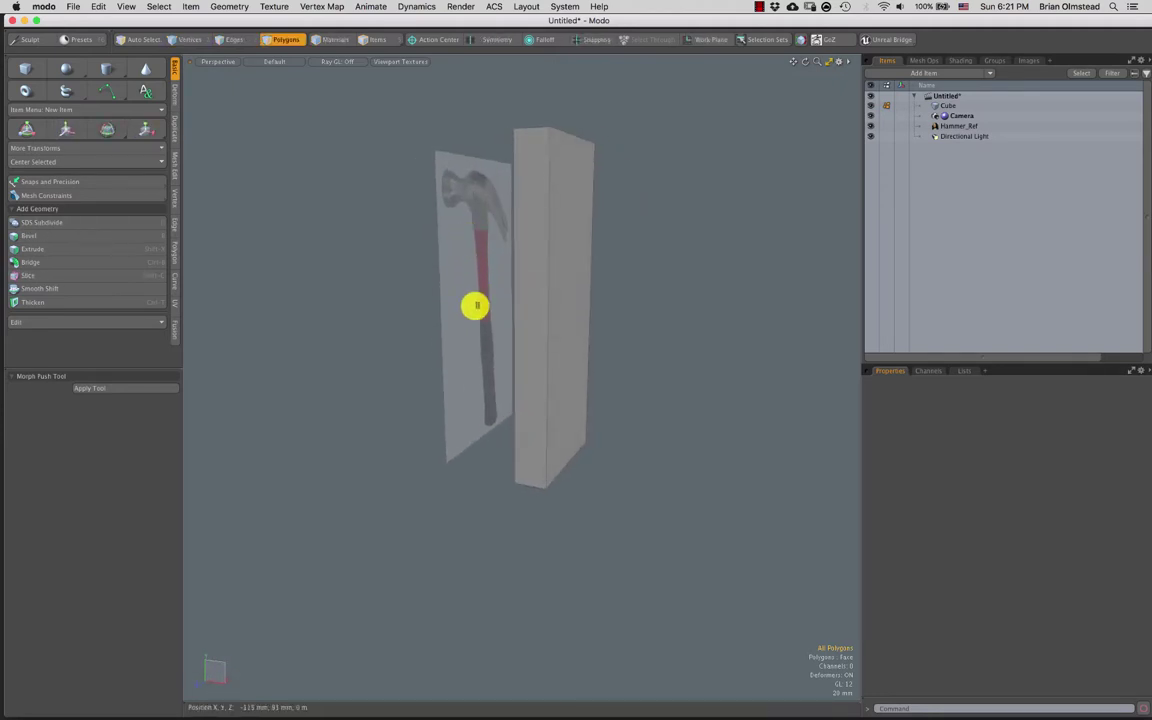
Scale all the block's polygons in Y to a height of about 422 mm and clear the selection
{"action": "double_click", "coordinate": [544, 310]}
{"action": "key", "text": "y"}
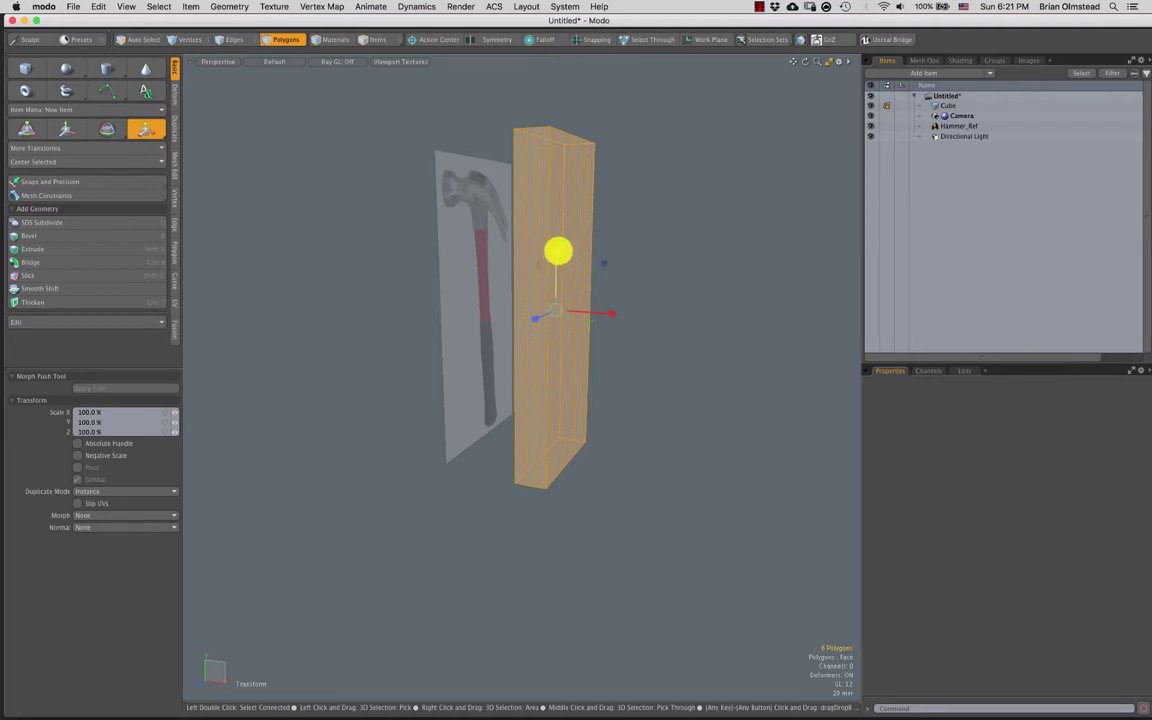
{"action": "key", "text": "Escape"}
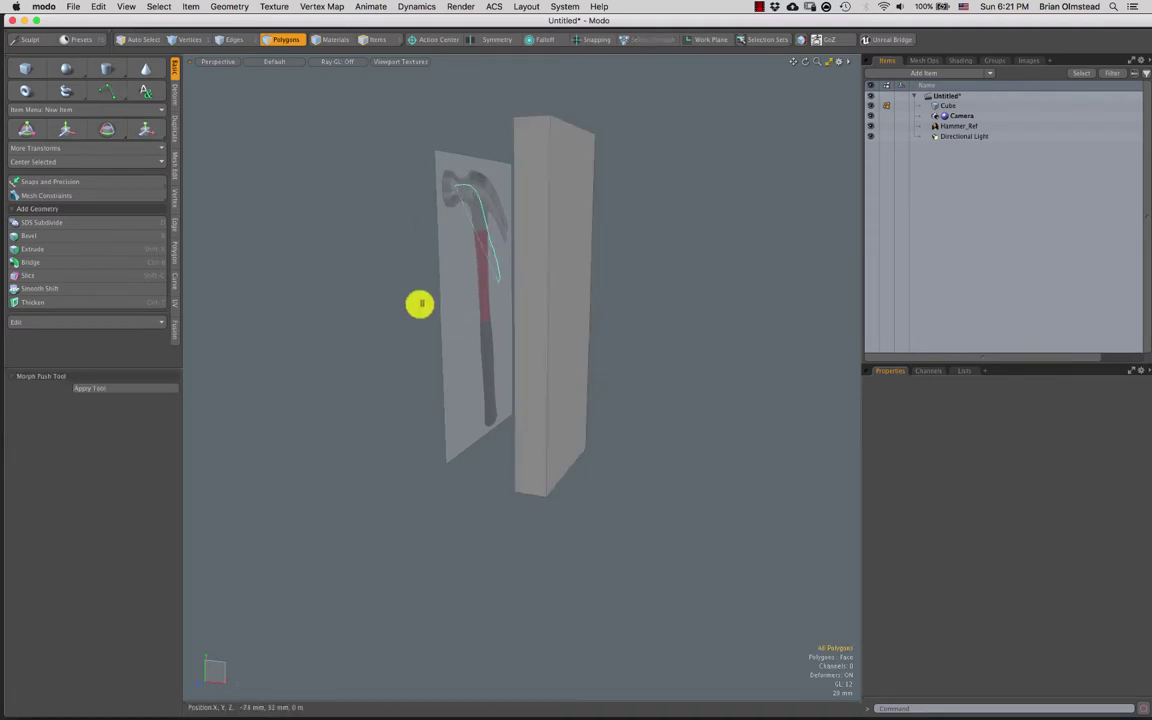
Select all of the block's polygons
{"action": "left_click_drag", "start_coordinate": [489, 346], "coordinate": [501, 175], "text": "alt"}
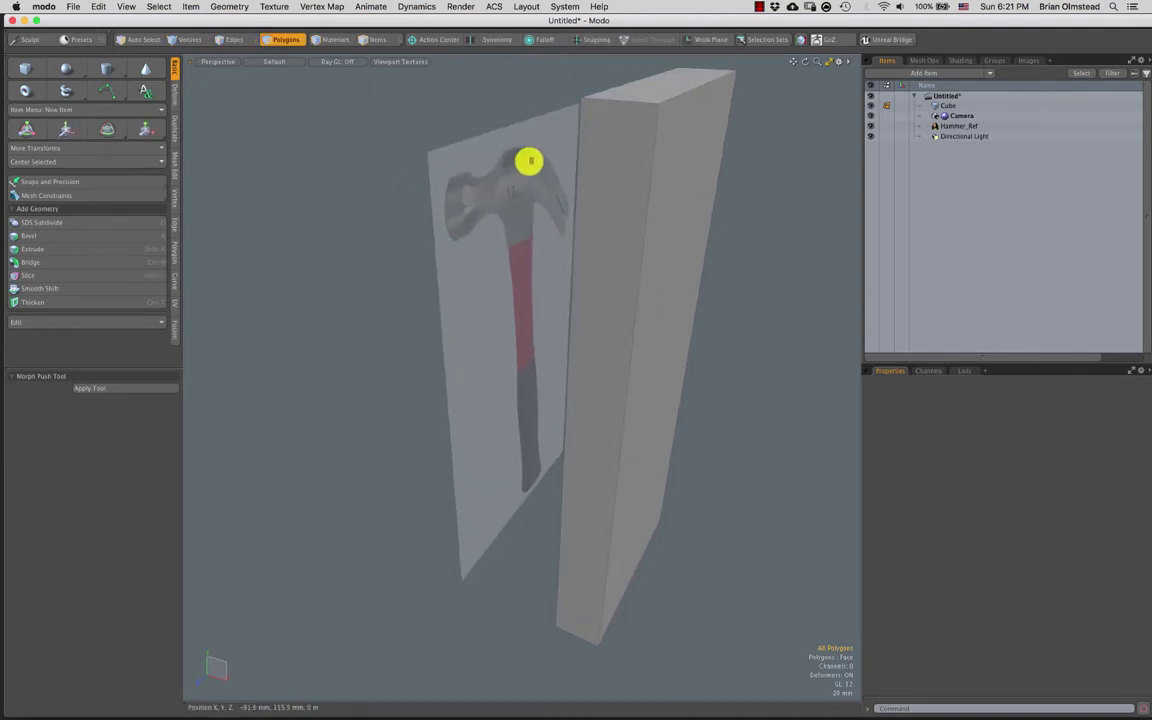
{"action": "left_click_drag", "start_coordinate": [508, 212], "coordinate": [605, 259], "text": "alt"}
{"action": "key", "text": "3"}
{"action": "left_click", "coordinate": [577, 250]}
{"action": "double_click", "coordinate": [625, 252]}
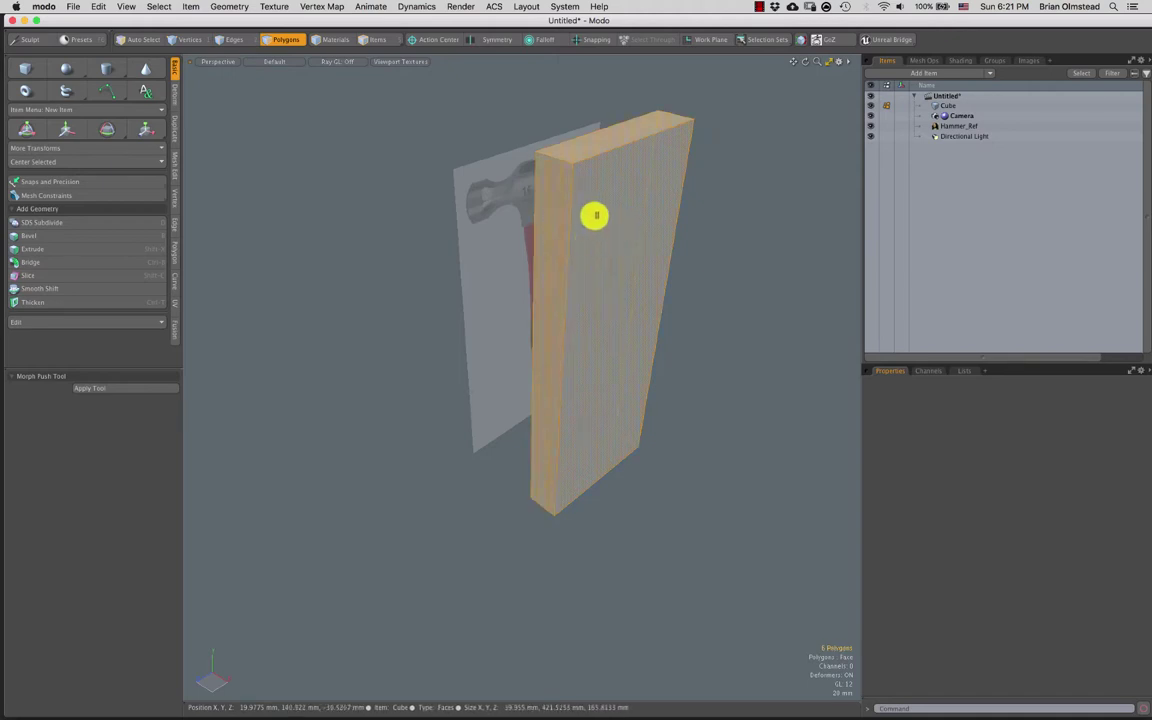
Rename the Cube item to Hammer Head
{"action": "left_click", "coordinate": [945, 105]}
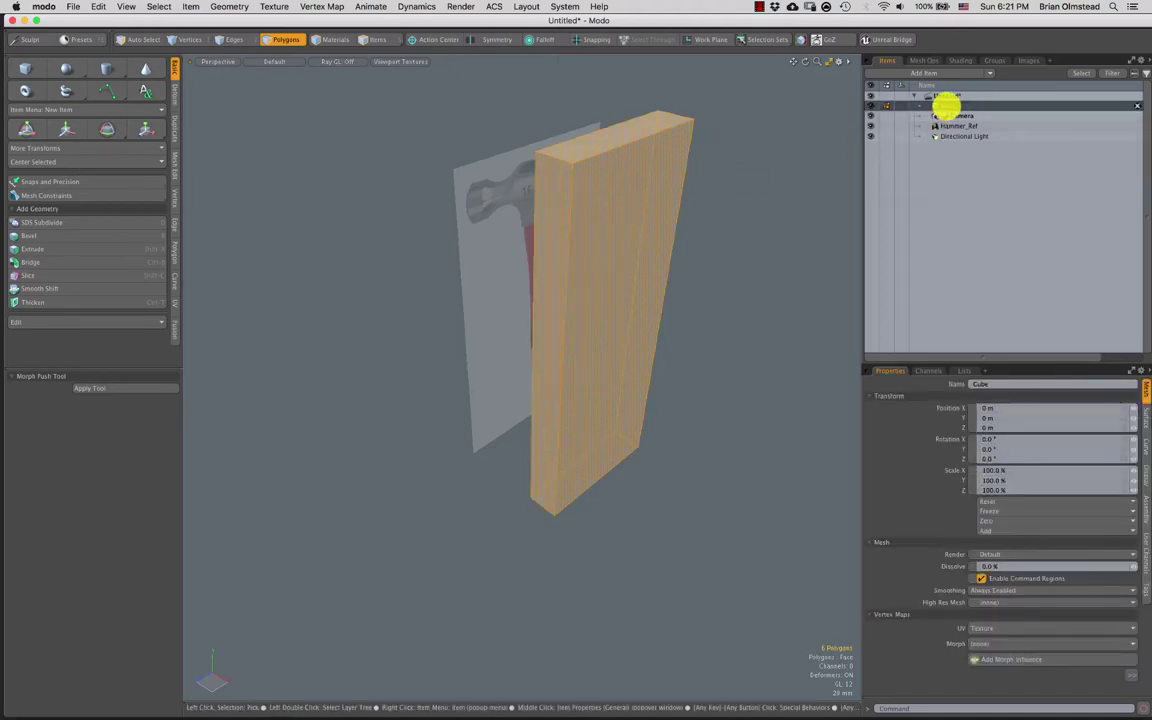
{"action": "double_click", "coordinate": [945, 105]}
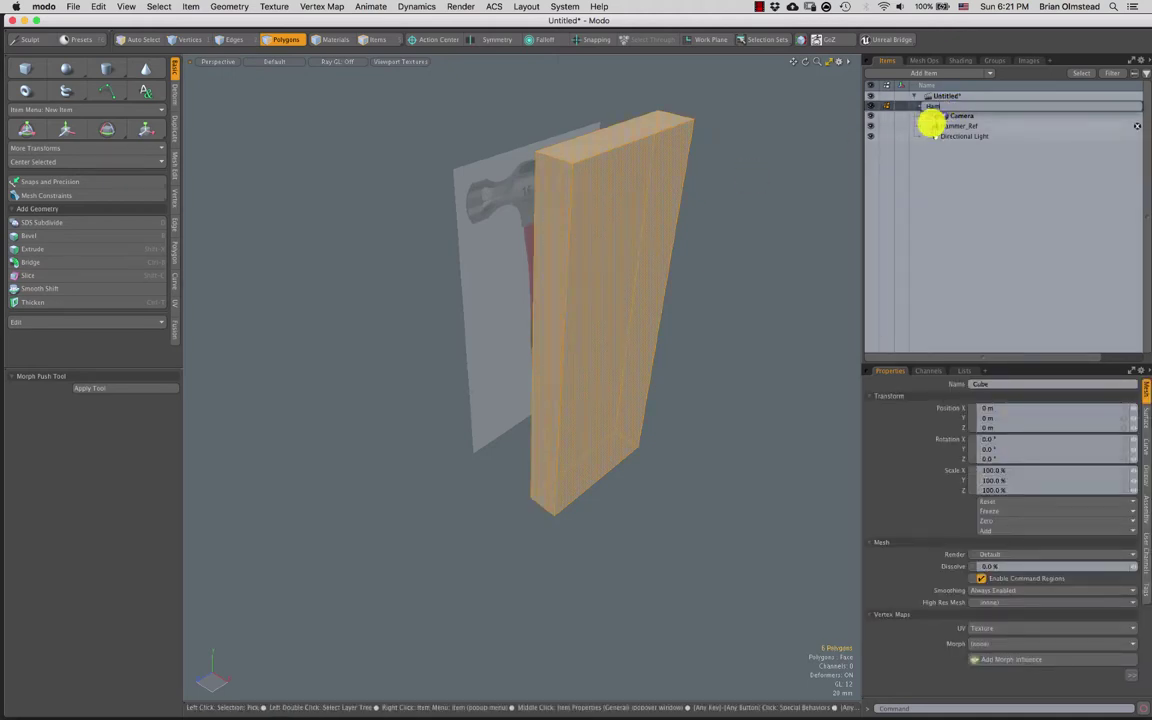
{"action": "type", "text": "Hammer Head"}
{"action": "key", "text": "Return"}
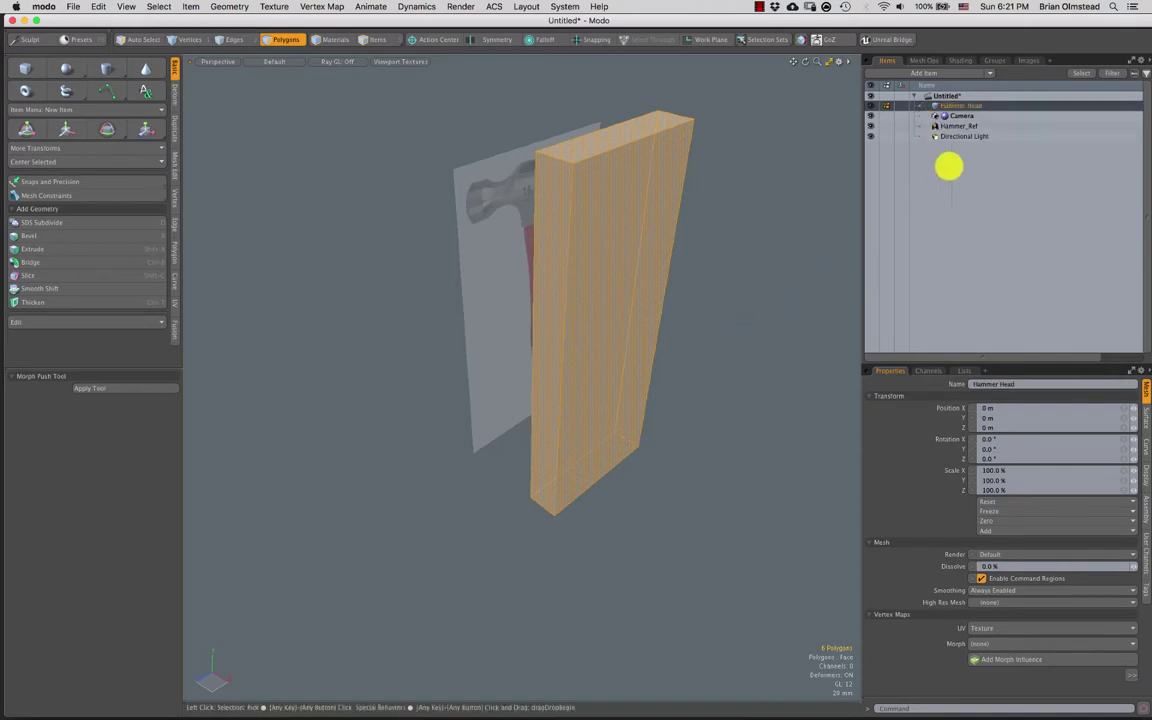
Duplicate the Hammer Head item and rename the copy to Hammer Handle
{"action": "right_click", "coordinate": [962, 104]}
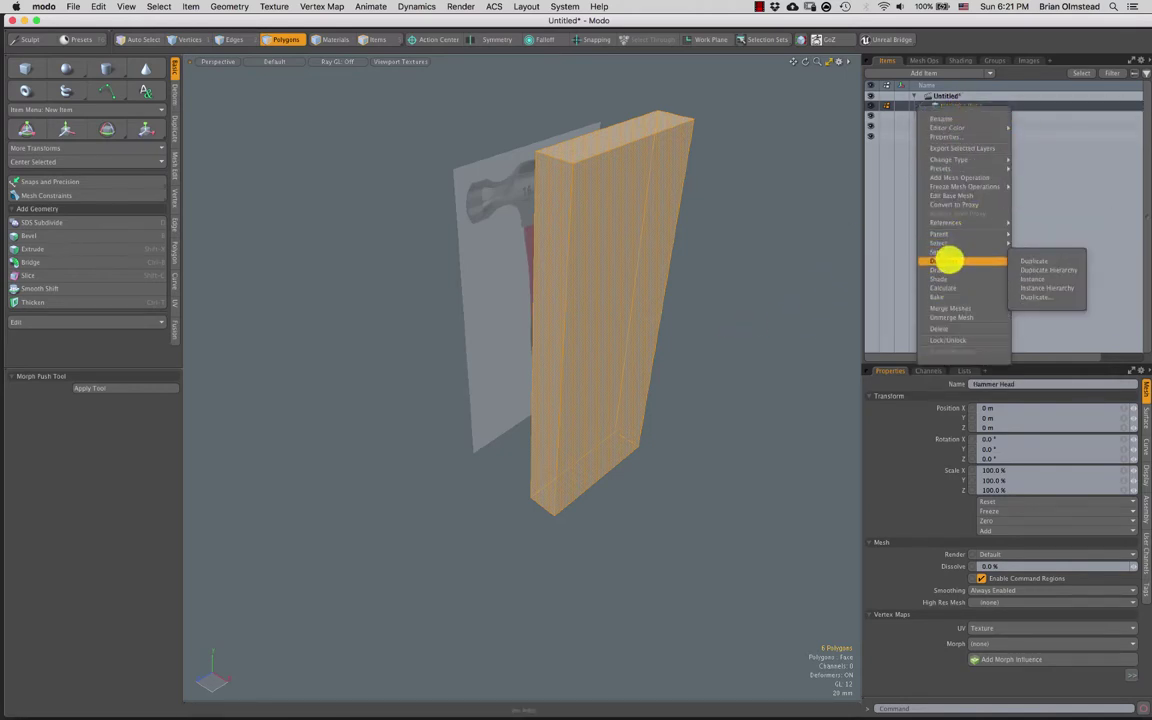
{"action": "key", "text": "Escape"}
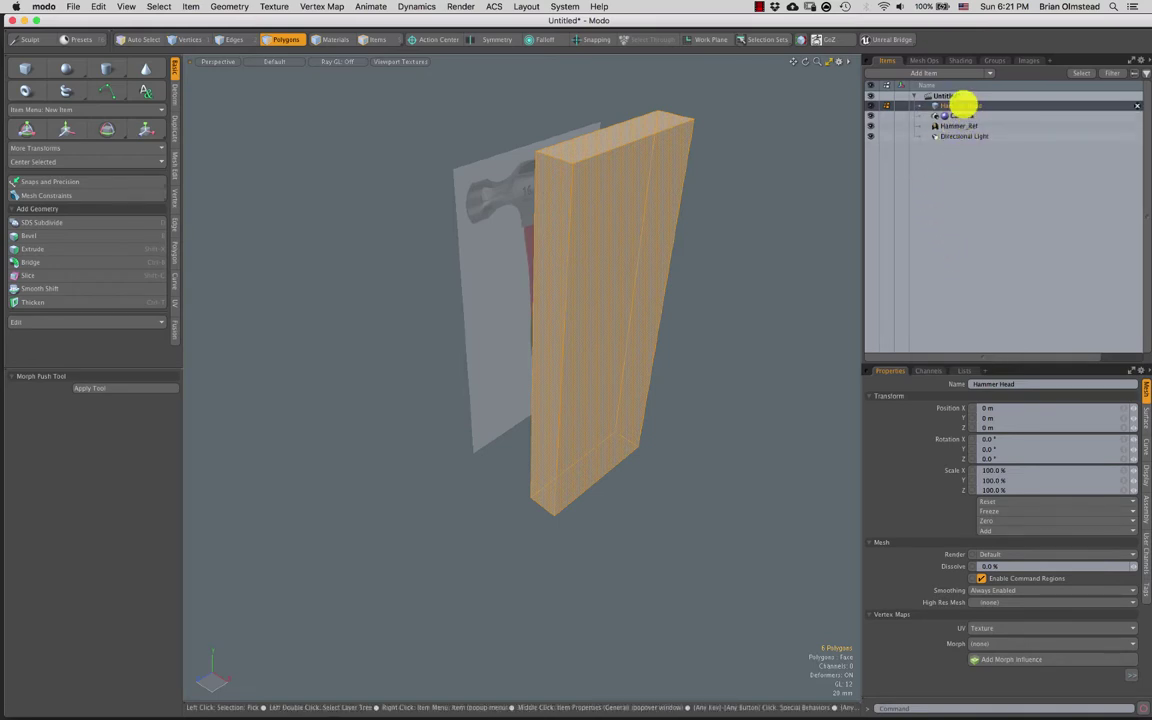
{"action": "right_click", "coordinate": [962, 104]}
{"action": "mouse_move", "coordinate": [945, 263]}
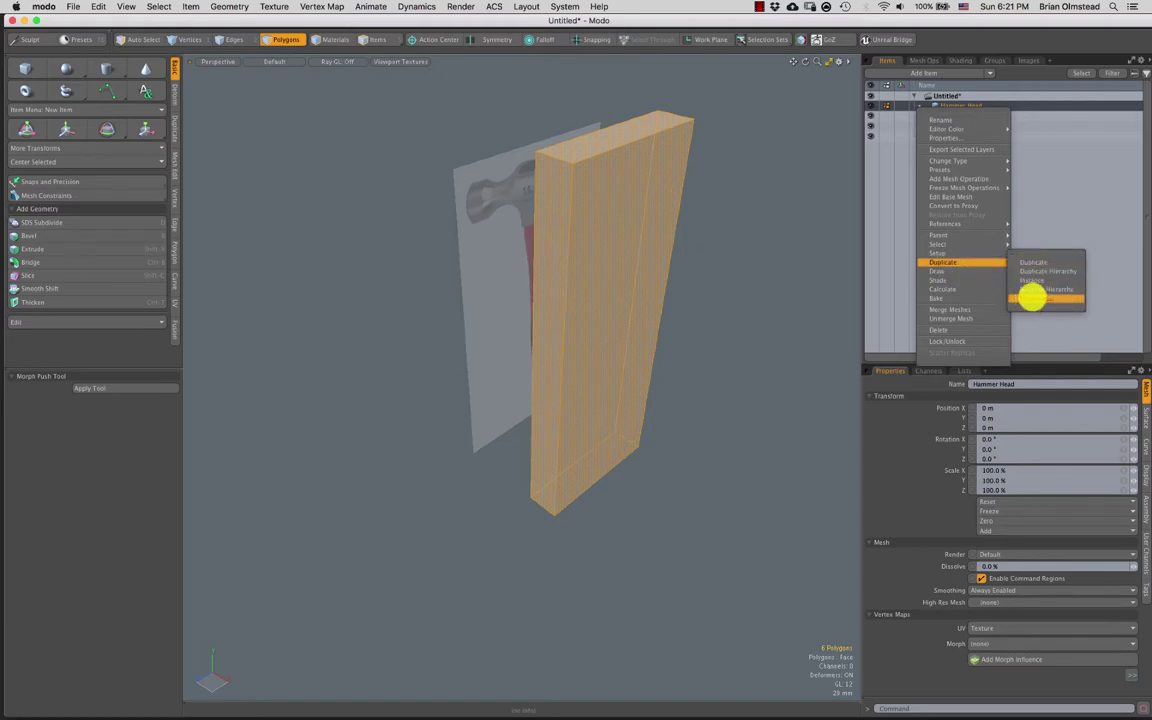
{"action": "left_click", "coordinate": [1033, 263]}
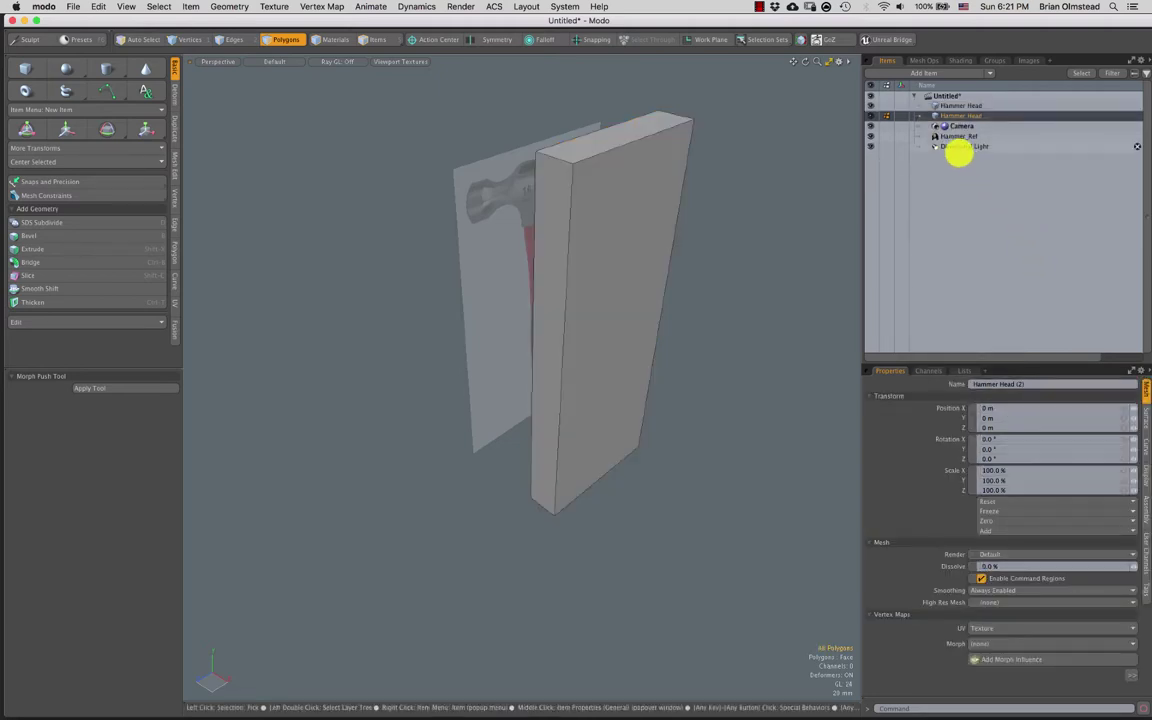
{"action": "double_click", "coordinate": [957, 117]}
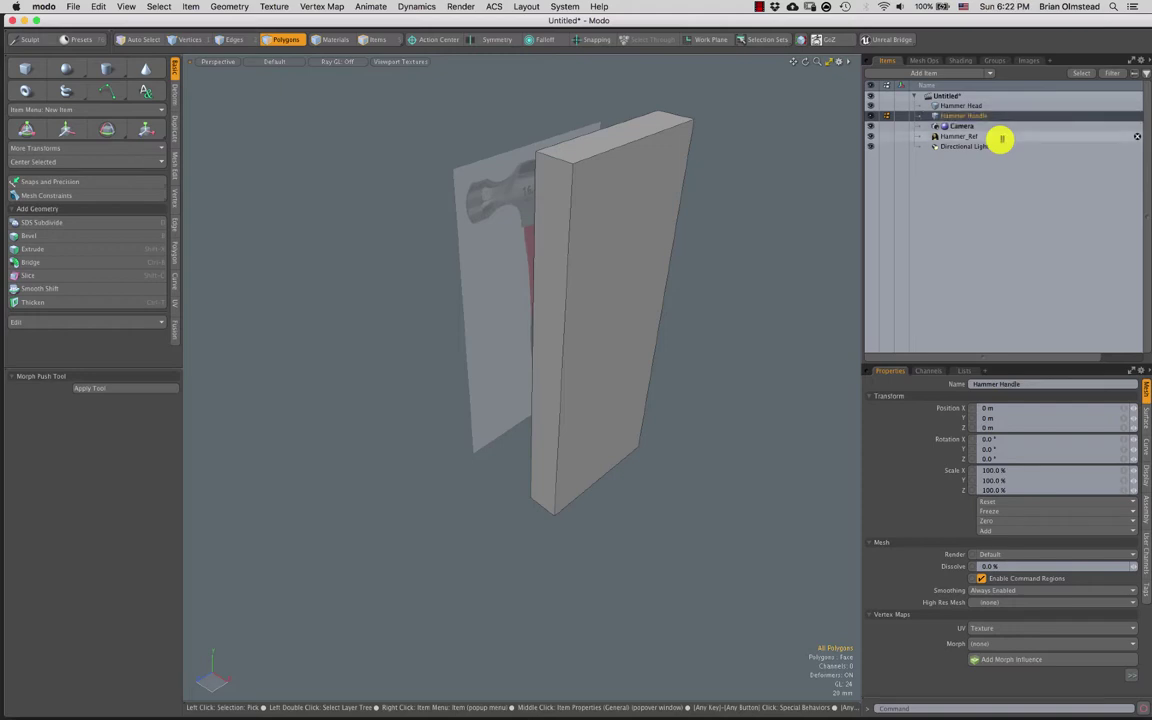
{"action": "key", "text": "Return"}
Lower the Hammer Handle's top polygon to make the block about 350 mm tall, and clear the selection
{"action": "left_click", "coordinate": [581, 141]}
{"action": "left_click_drag", "start_coordinate": [612, 280], "coordinate": [607, 217], "text": "alt"}
{"action": "key", "text": "w"}
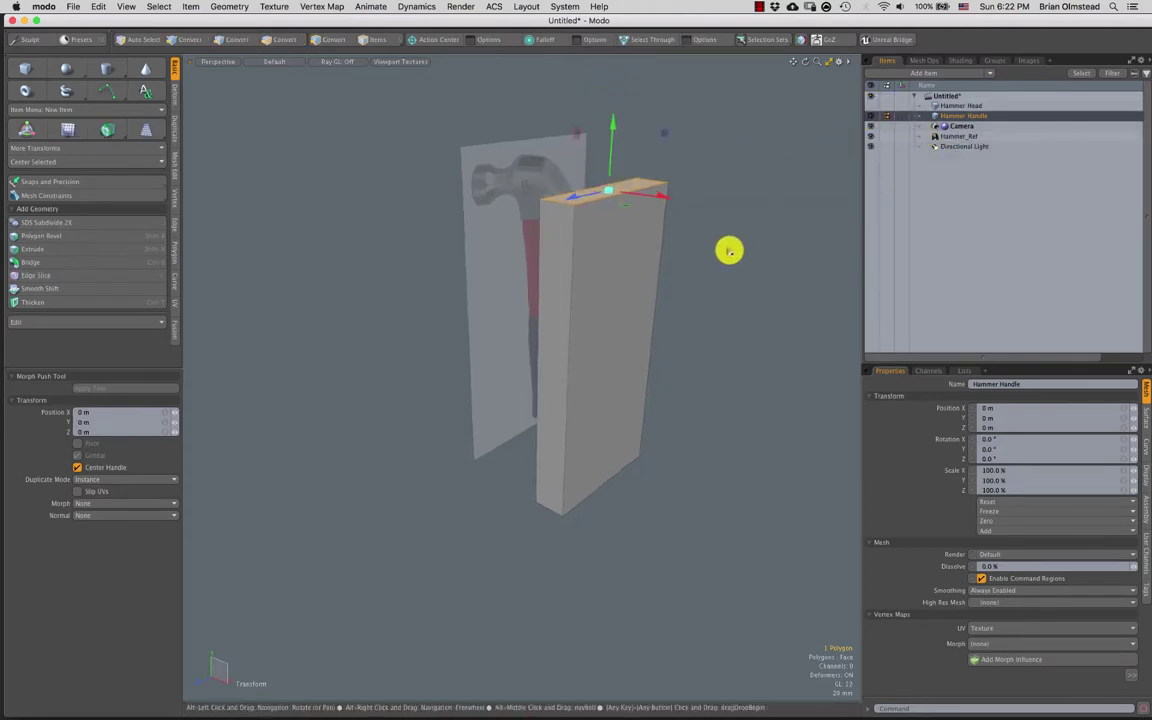
{"action": "left_click_drag", "start_coordinate": [730, 249], "coordinate": [640, 414], "text": "alt"}
{"action": "key", "text": "space"}
{"action": "left_click", "coordinate": [698, 336]}
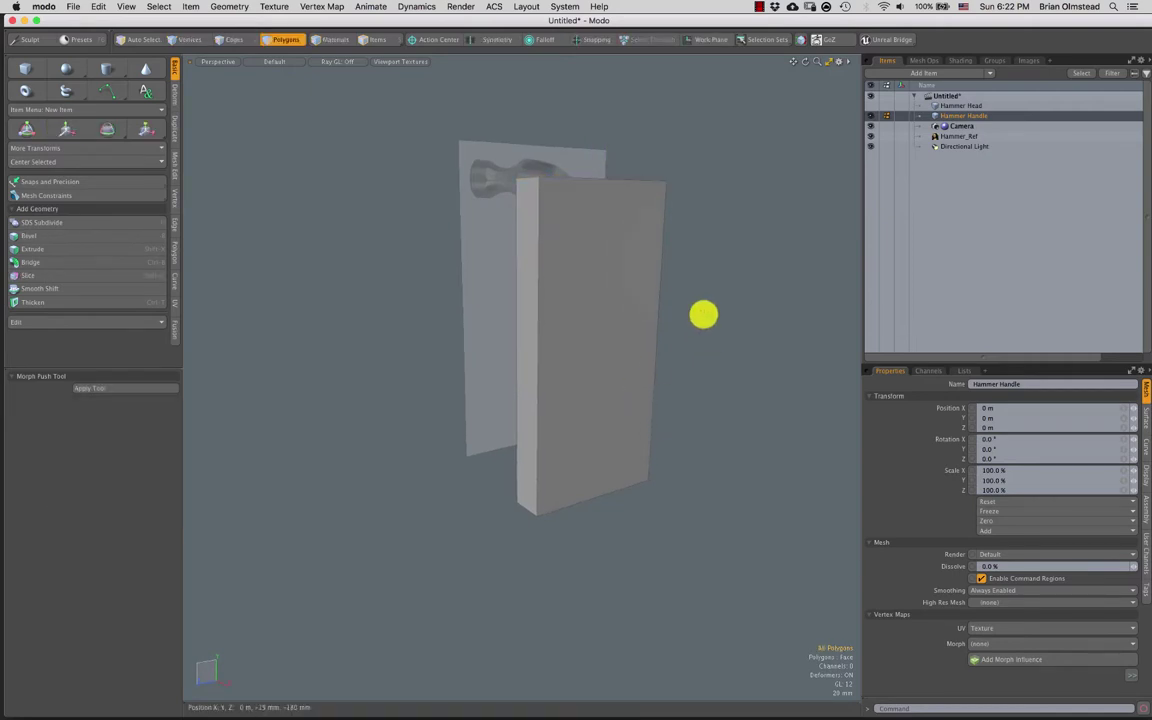
Set the viewport shading of inactive meshes to Wireframe
{"action": "key", "text": "o"}
{"action": "left_click", "coordinate": [697, 219]}
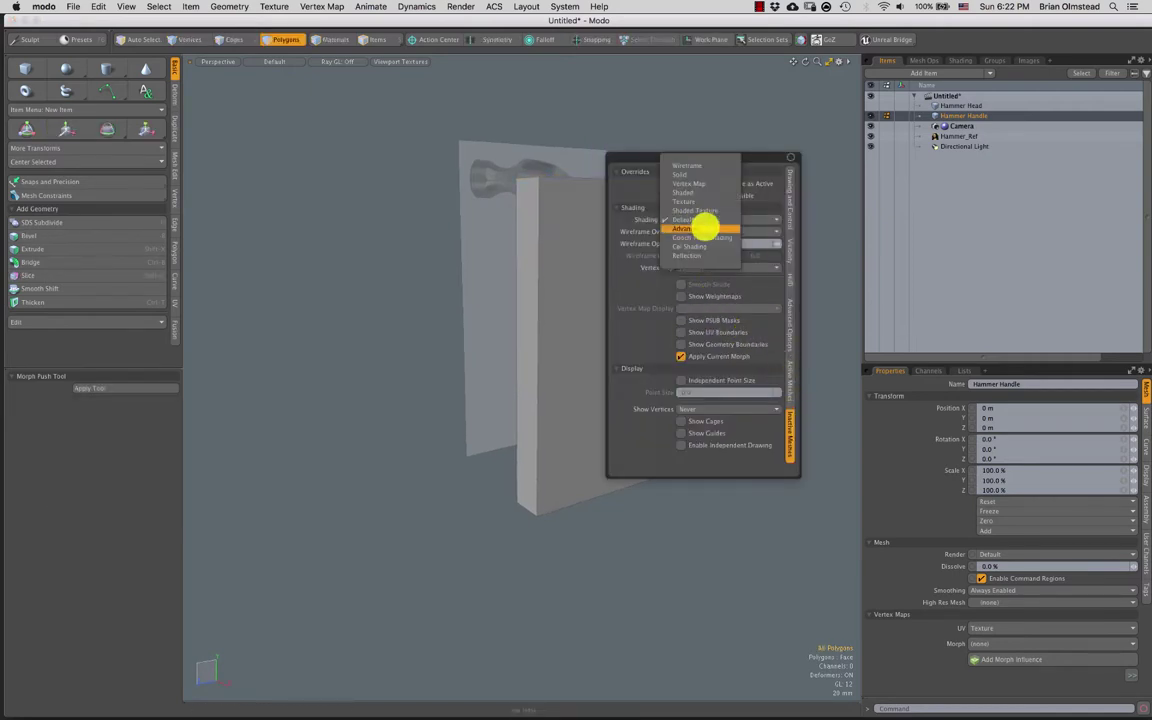
{"action": "left_click", "coordinate": [697, 165]}
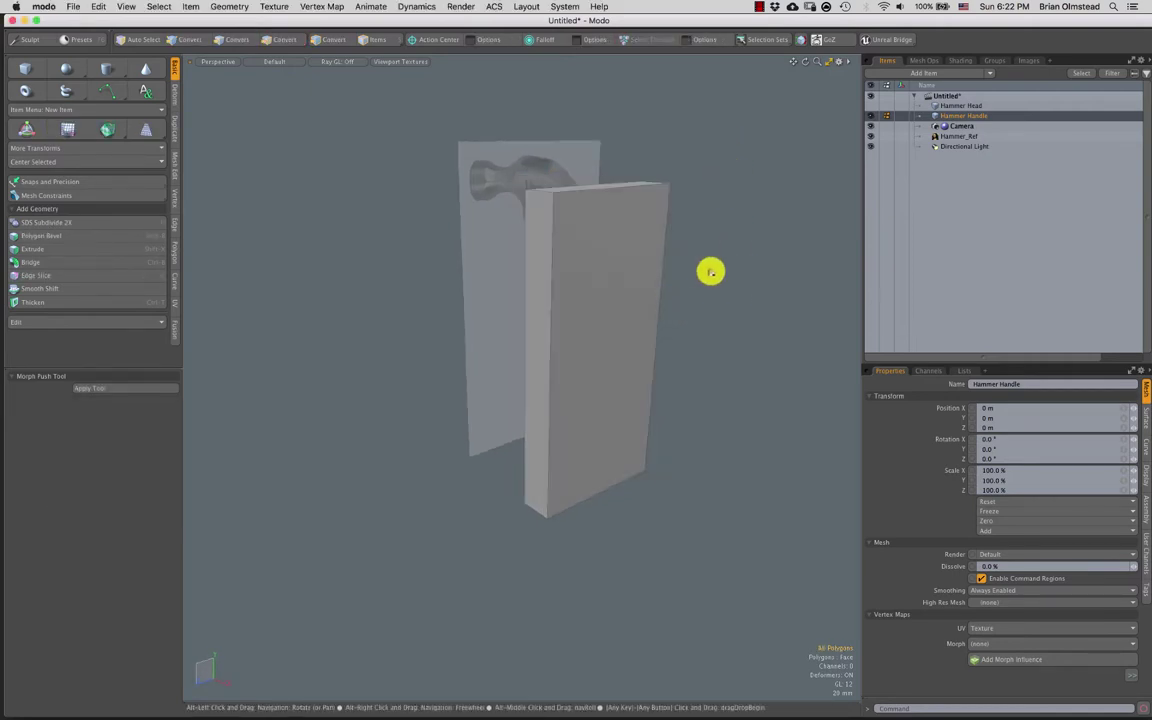
Scale the Hammer Handle's polygons narrower in Z to form a slender, nearly square shaft, and clear the selection
{"action": "left_click_drag", "start_coordinate": [813, 150], "coordinate": [522, 311], "text": "alt"}
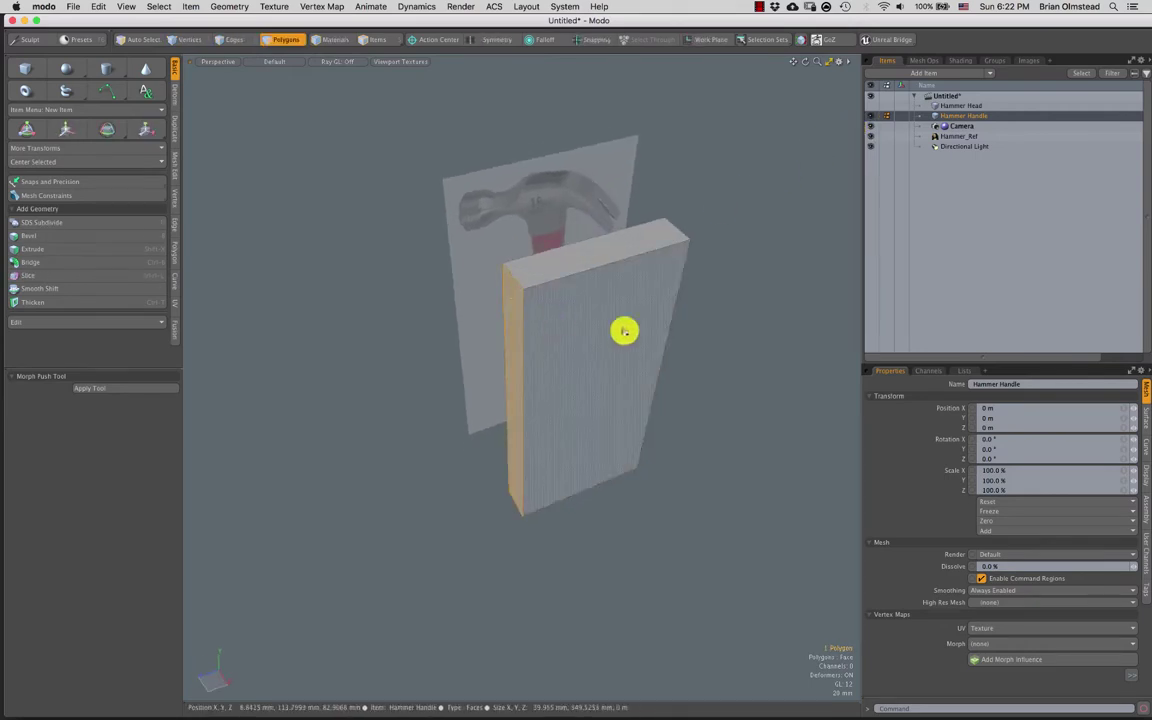
{"action": "mouse_move", "coordinate": [622, 329]}
{"action": "left_mouse_down", "text": "alt"}
{"action": "mouse_move", "coordinate": [562, 347]}
{"action": "mouse_move", "coordinate": [481, 402]}
{"action": "mouse_move", "coordinate": [572, 411]}
{"action": "left_mouse_up", "text": "alt"}
{"action": "key", "text": "3"}
{"action": "double_click", "coordinate": [562, 347]}
{"action": "key", "text": "r"}
{"action": "key", "text": "q"}
{"action": "mouse_move", "coordinate": [596, 412]}
{"action": "left_mouse_down", "text": "alt"}
{"action": "mouse_move", "coordinate": [663, 337]}
{"action": "mouse_move", "coordinate": [627, 337]}
{"action": "mouse_move", "coordinate": [689, 329]}
{"action": "mouse_move", "coordinate": [568, 341]}
{"action": "mouse_move", "coordinate": [595, 355]}
{"action": "left_mouse_up", "text": "alt"}
{"action": "left_click", "coordinate": [663, 337]}
{"action": "key", "text": "r"}
{"action": "key", "text": "q"}
Select the Hammer Head item and raise its bottom polygon 350 mm in Y so the block covers only the head area
{"action": "left_click", "coordinate": [870, 106]}
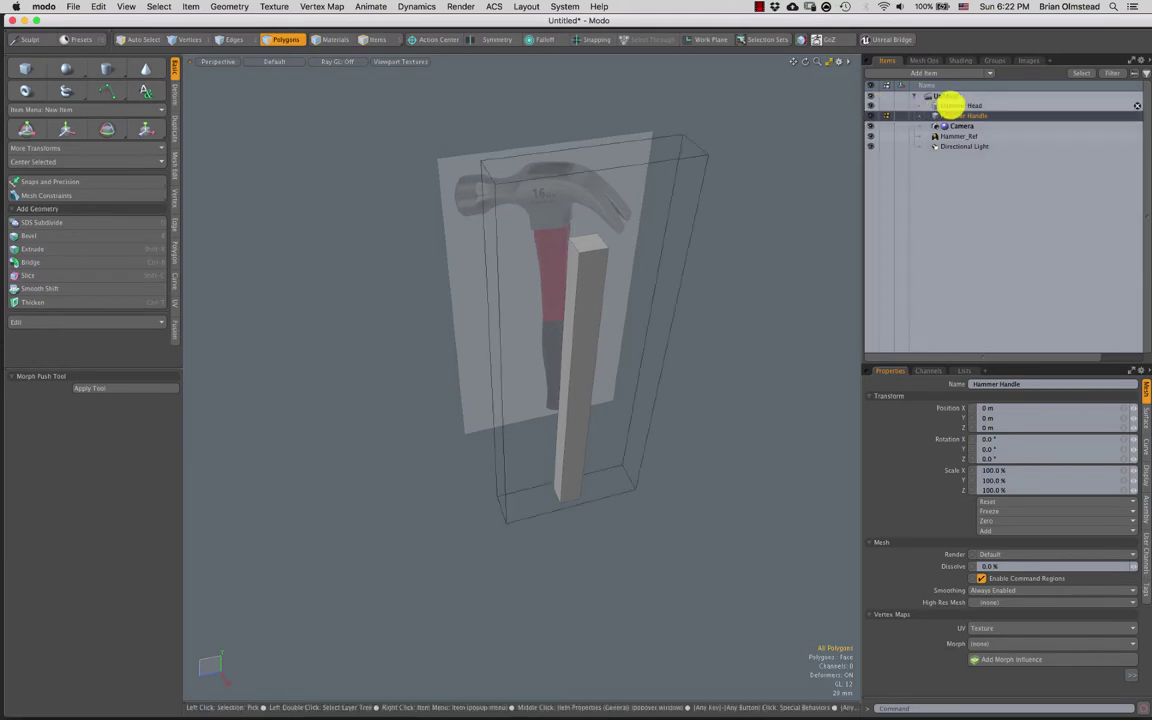
{"action": "left_click", "coordinate": [1021, 105]}
{"action": "left_click_drag", "start_coordinate": [645, 325], "coordinate": [621, 269], "text": "alt"}
{"action": "left_click", "coordinate": [553, 468]}
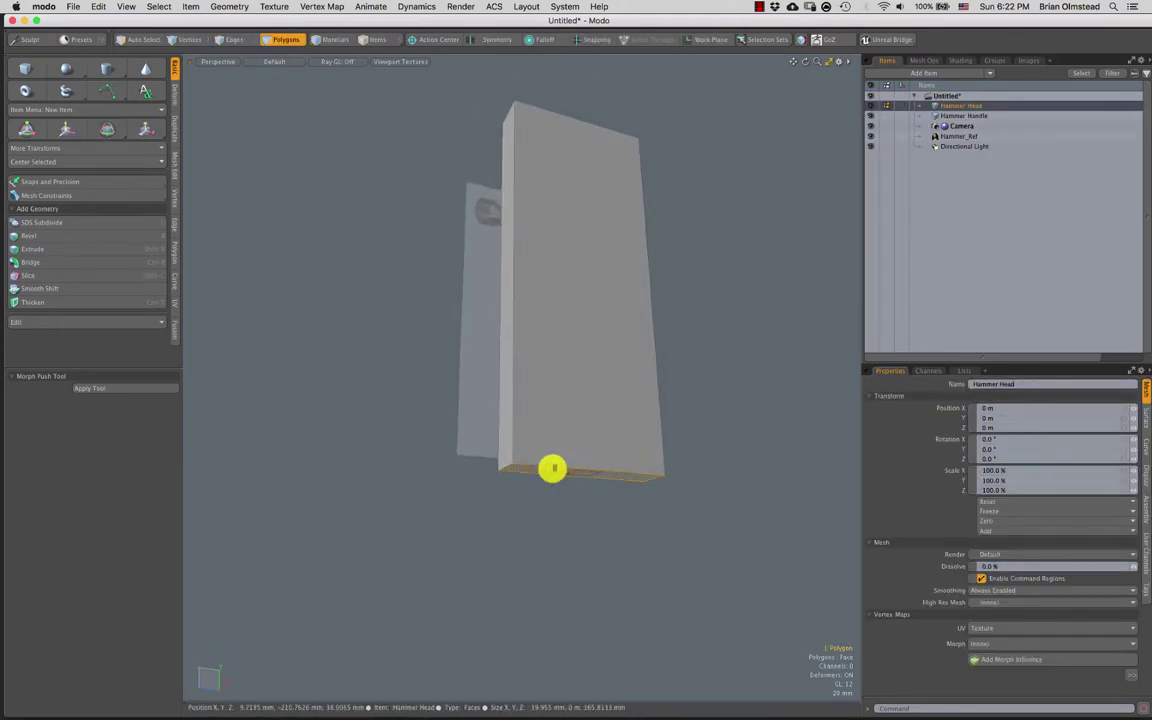
{"action": "key", "text": "w"}
{"action": "left_click_drag", "start_coordinate": [571, 401], "coordinate": [600, 67], "text": "alt"}
{"action": "left_click_drag", "start_coordinate": [584, 165], "coordinate": [573, 244], "text": "alt"}
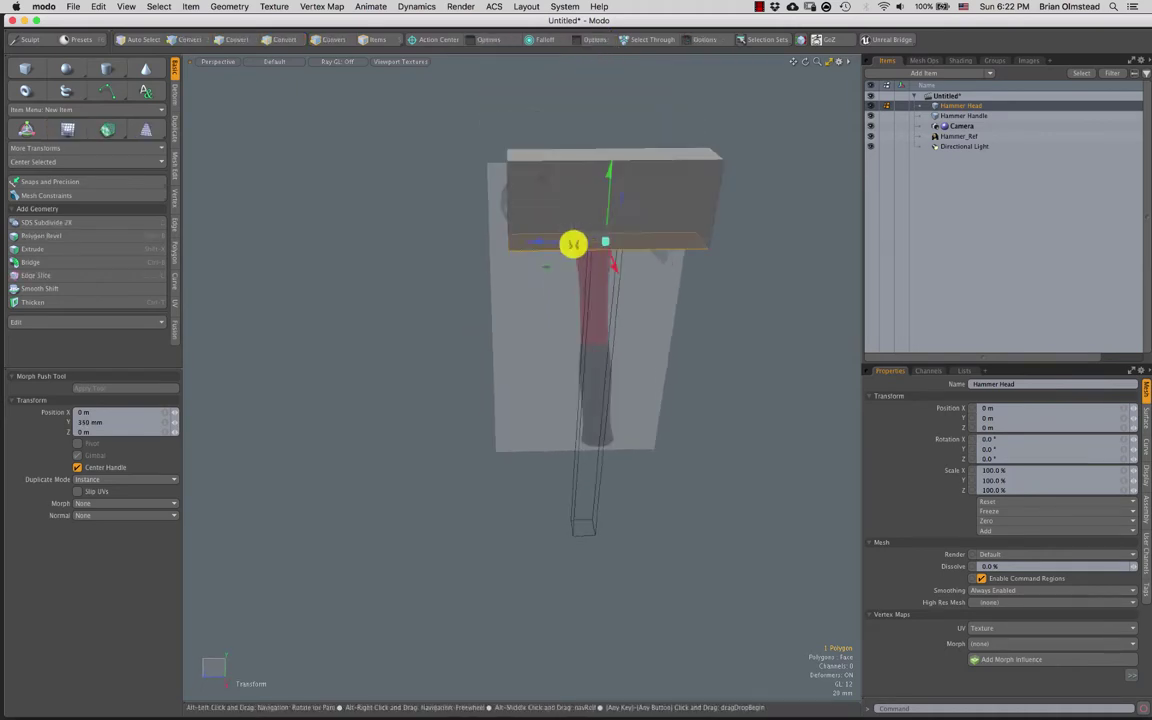
Clear the polygon selection and make the Hammer Head and Hammer Handle meshes active together
{"action": "key", "text": "q"}
{"action": "left_click", "coordinate": [612, 305]}
{"action": "left_click_drag", "start_coordinate": [612, 305], "coordinate": [741, 232], "text": "alt"}
{"action": "left_click", "coordinate": [955, 115], "text": "shift"}
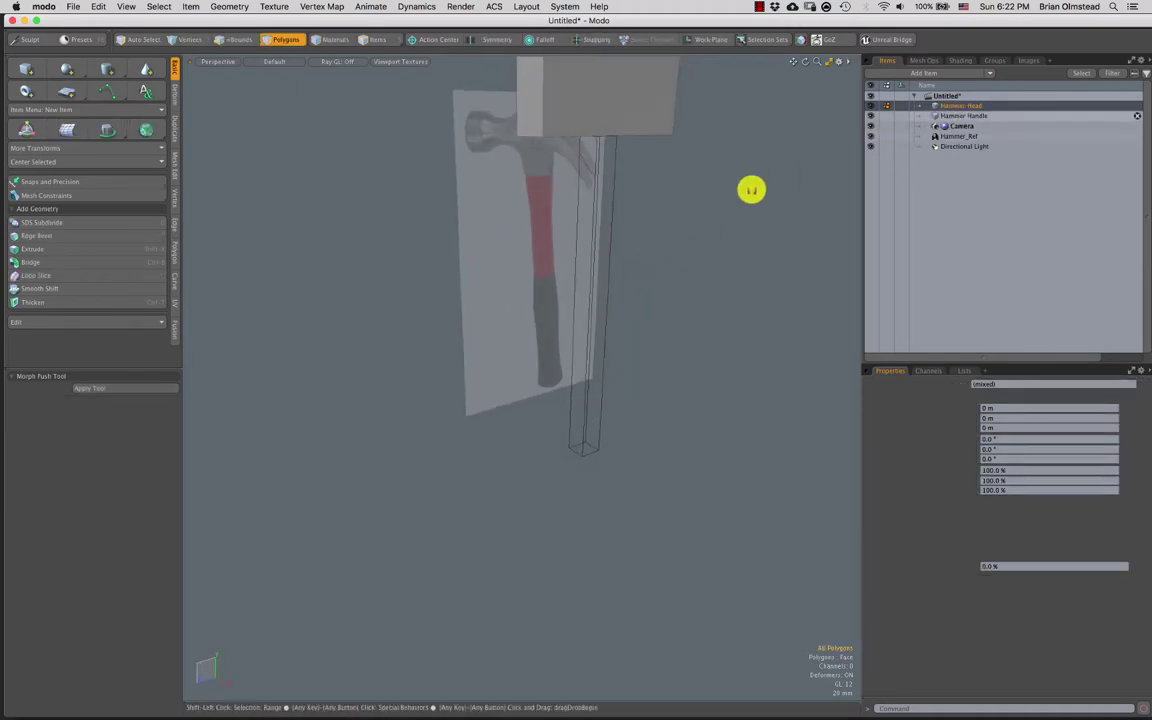
{"action": "left_click_drag", "start_coordinate": [751, 188], "coordinate": [634, 254], "text": "alt"}
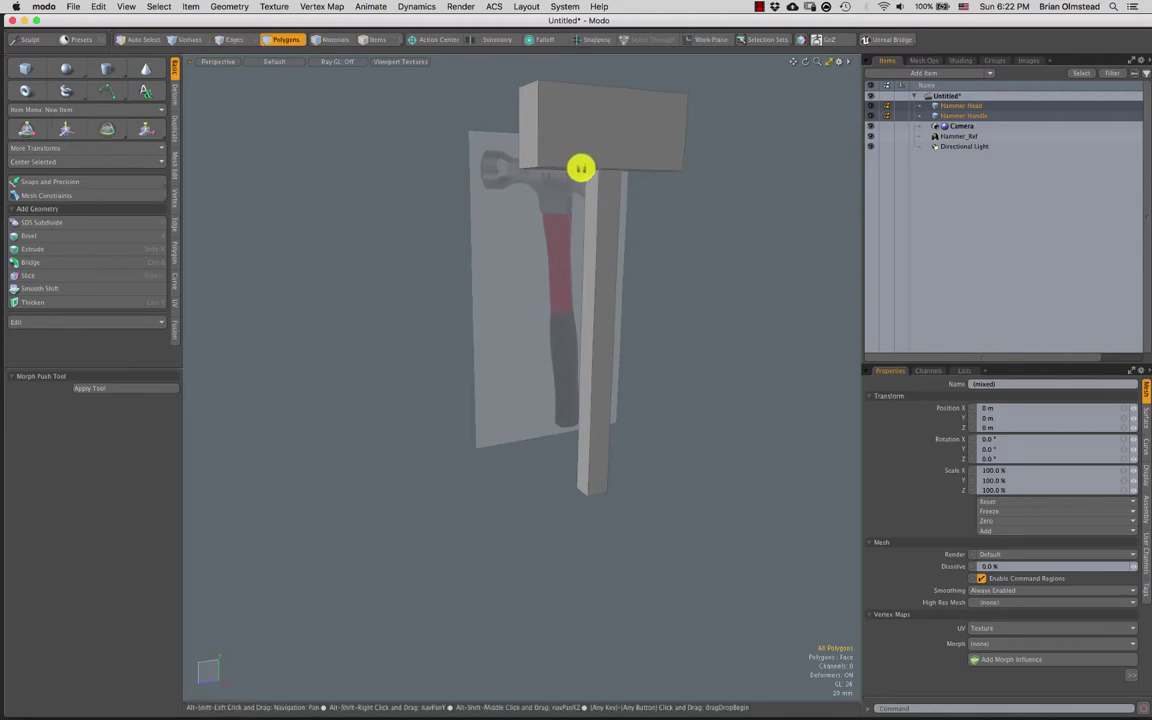
{"action": "left_click_drag", "start_coordinate": [581, 168], "coordinate": [563, 236], "text": "alt+shift"}
{"action": "left_click_drag", "start_coordinate": [563, 236], "coordinate": [571, 288], "text": "alt"}
{"action": "scroll", "coordinate": [579, 285], "scroll_direction": "up", "scroll_amount": 3}
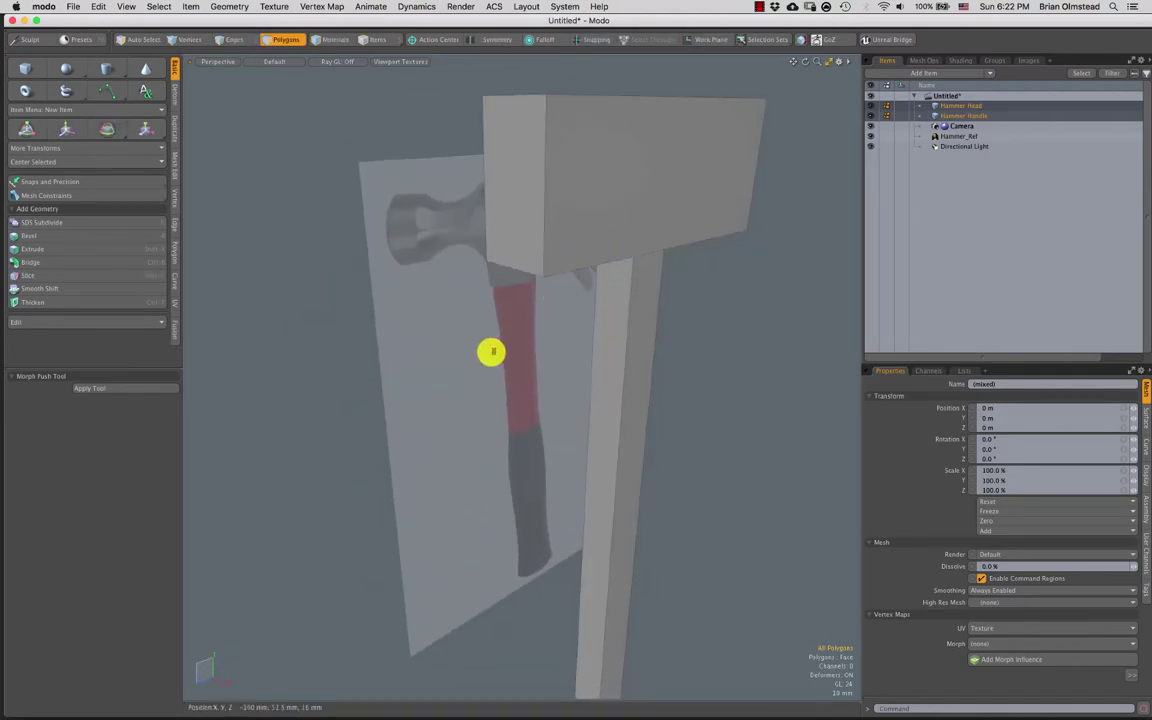
Clear the item selection while keeping both hammer meshes active
{"action": "key", "text": "5"}
{"action": "left_click", "coordinate": [474, 362]}
{"action": "left_click_drag", "start_coordinate": [474, 362], "coordinate": [516, 305], "text": "alt"}
{"action": "key", "text": "w"}
{"action": "key", "text": "q"}
{"action": "left_click", "coordinate": [492, 336]}
Select the Hammer Head block's polygons and hide them to isolate the handle
{"action": "key", "text": "3"}
{"action": "left_click", "coordinate": [623, 125]}
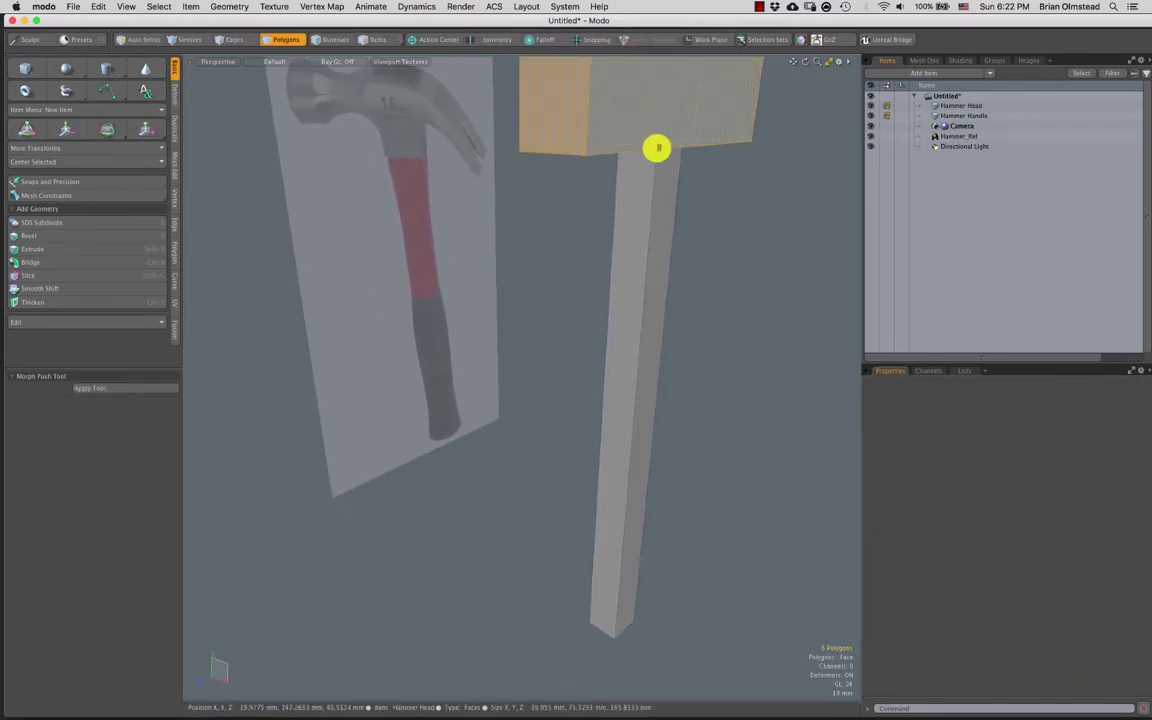
{"action": "key", "text": "Delete"}
{"action": "left_click_drag", "start_coordinate": [571, 278], "coordinate": [541, 347], "text": "alt"}
Turn on the work plane grid
{"action": "key", "text": "ctrl+3"}
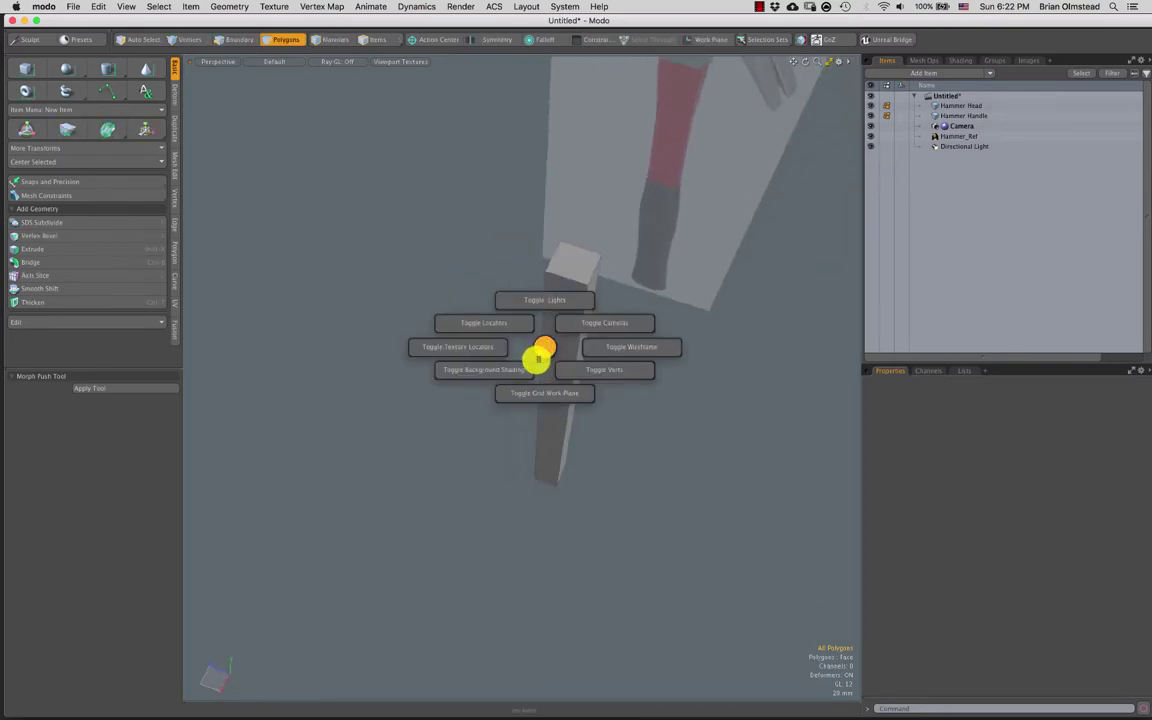
{"action": "left_click", "coordinate": [529, 393]}
{"action": "left_click_drag", "start_coordinate": [532, 391], "coordinate": [561, 339], "text": "alt"}
Lasso-select the handle's side polygons from the front view and check the selection in perspective
{"action": "key", "text": "ctrl+1"}
{"action": "left_click", "coordinate": [588, 370]}
{"action": "left_click_drag", "start_coordinate": [576, 383], "coordinate": [582, 327], "text": "alt"}
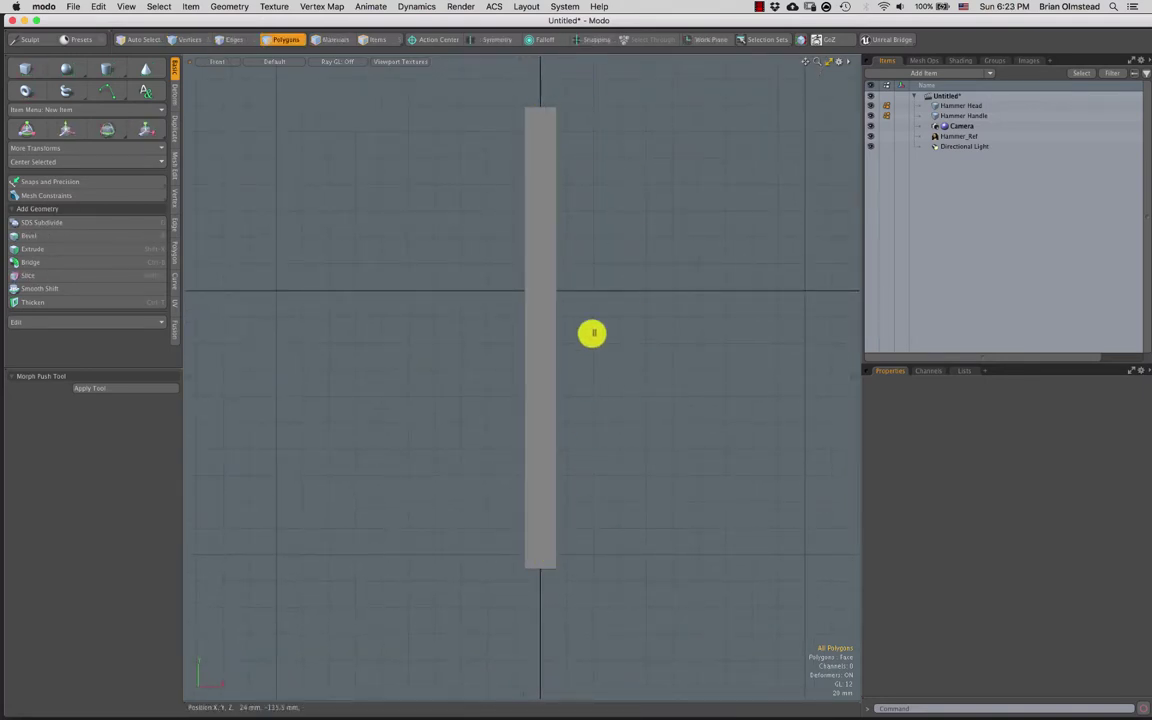
{"action": "left_click_drag", "start_coordinate": [550, 100], "coordinate": [712, 325]}
{"action": "right_click_drag", "start_coordinate": [566, 629], "coordinate": [545, 630]}
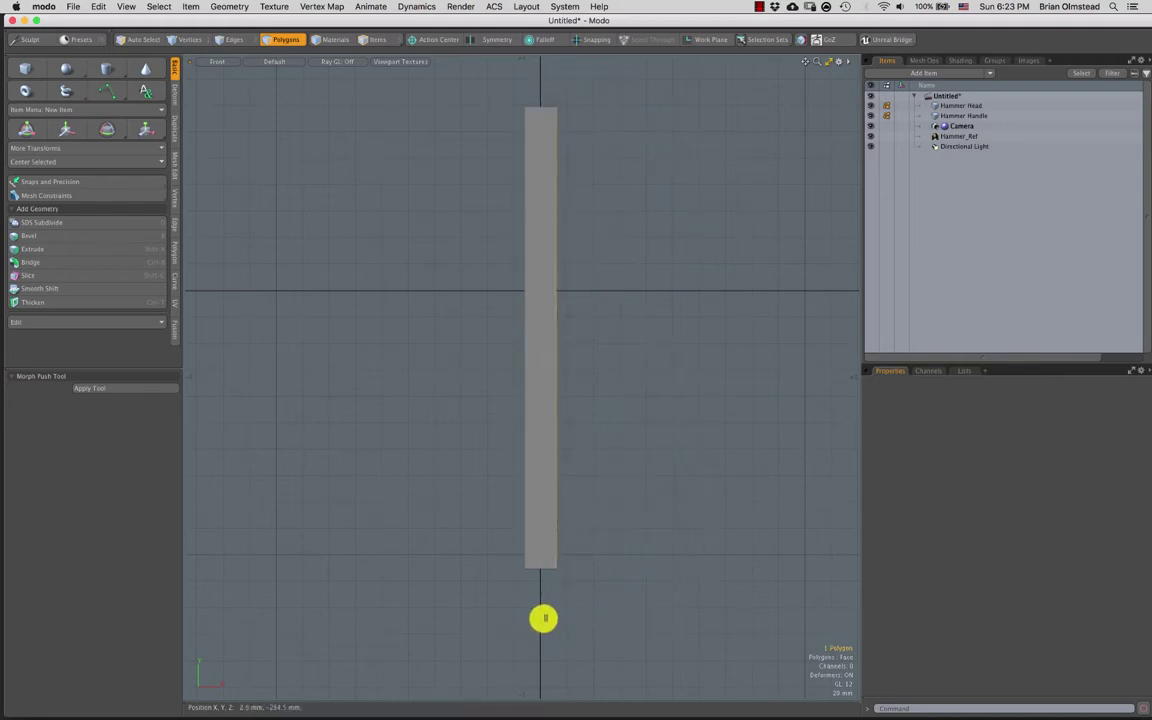
{"action": "right_click_drag", "start_coordinate": [538, 79], "coordinate": [475, 73], "text": "shift"}
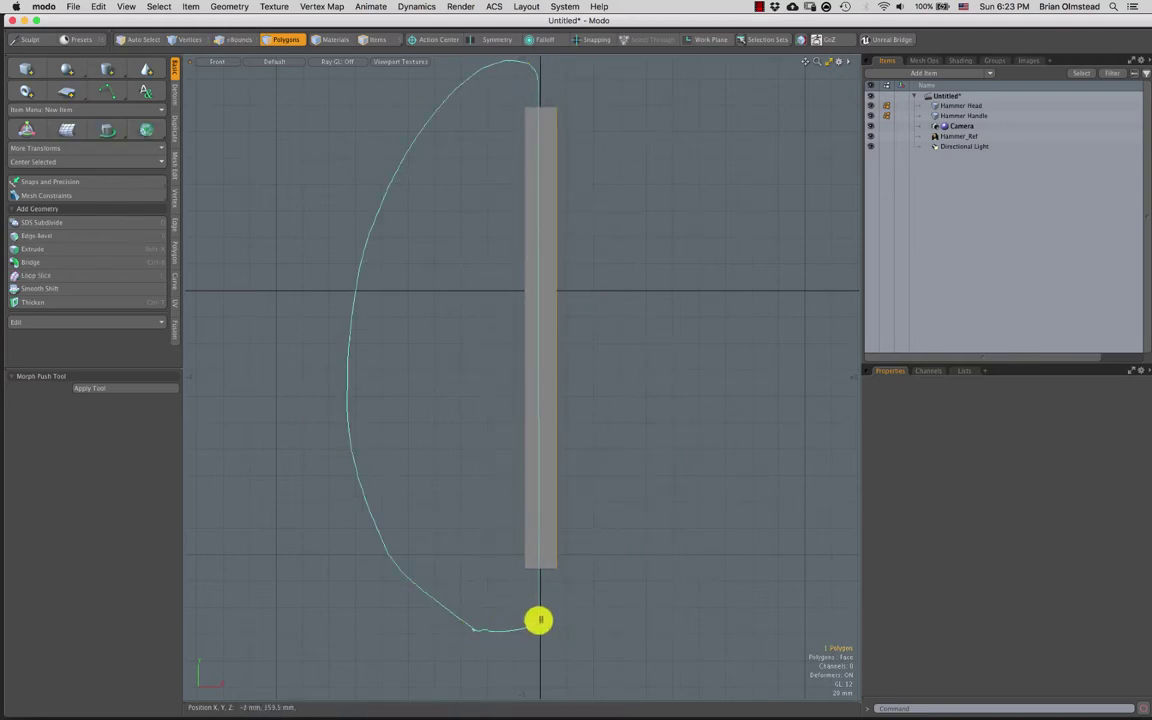
{"action": "right_click_drag", "start_coordinate": [540, 620], "coordinate": [542, 618]}
{"action": "left_click_drag", "start_coordinate": [599, 432], "coordinate": [466, 350], "text": "alt"}
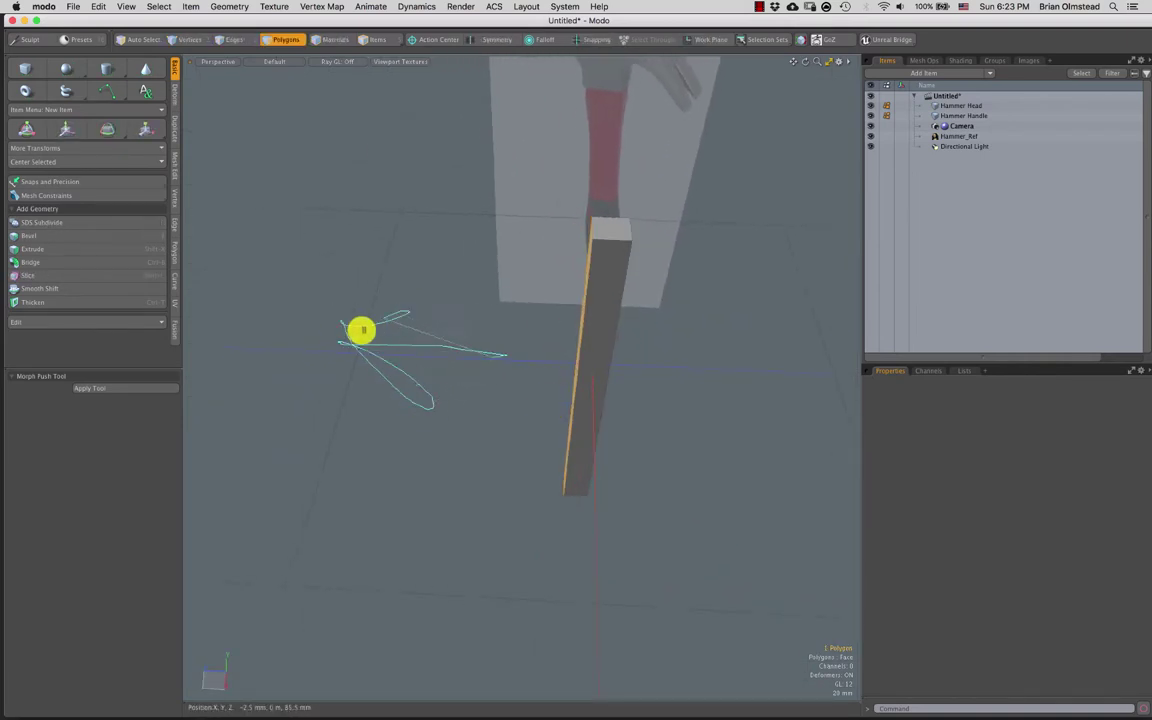
{"action": "left_click_drag", "start_coordinate": [355, 346], "coordinate": [568, 262], "text": "alt"}
With X symmetry on, try moving the handle's top vertices outward about 15 mm in the front view
{"action": "key", "text": "ctrl+space"}
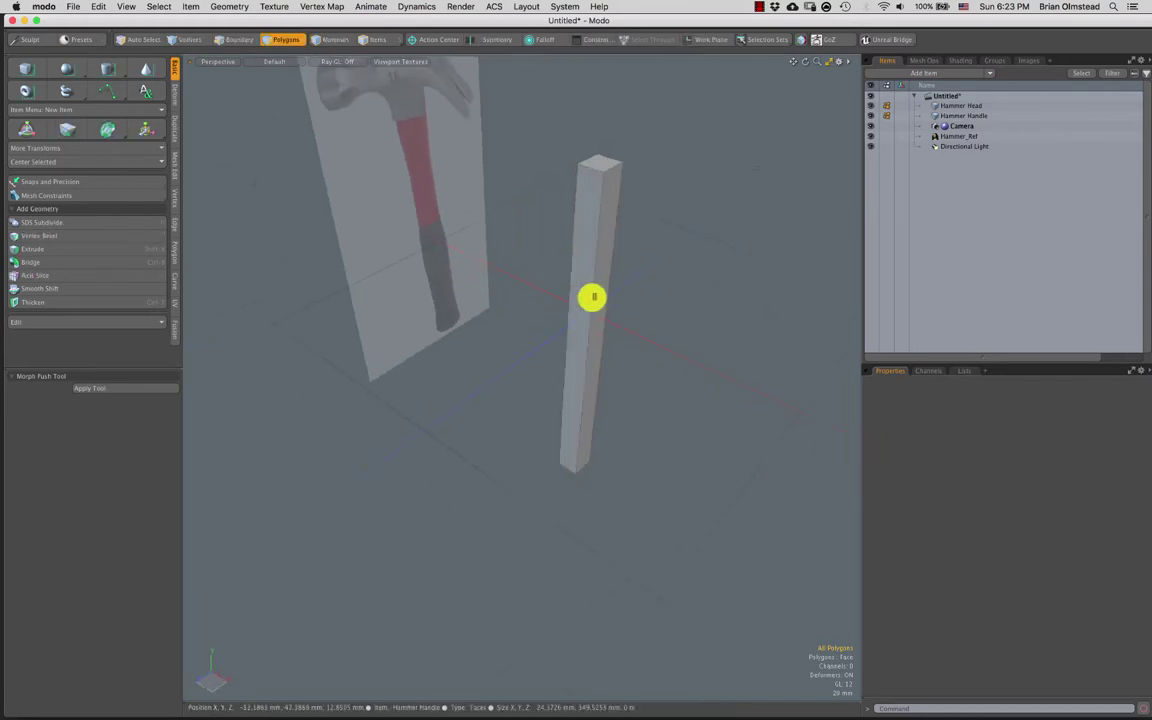
{"action": "left_click", "coordinate": [613, 312]}
{"action": "key", "text": "1"}
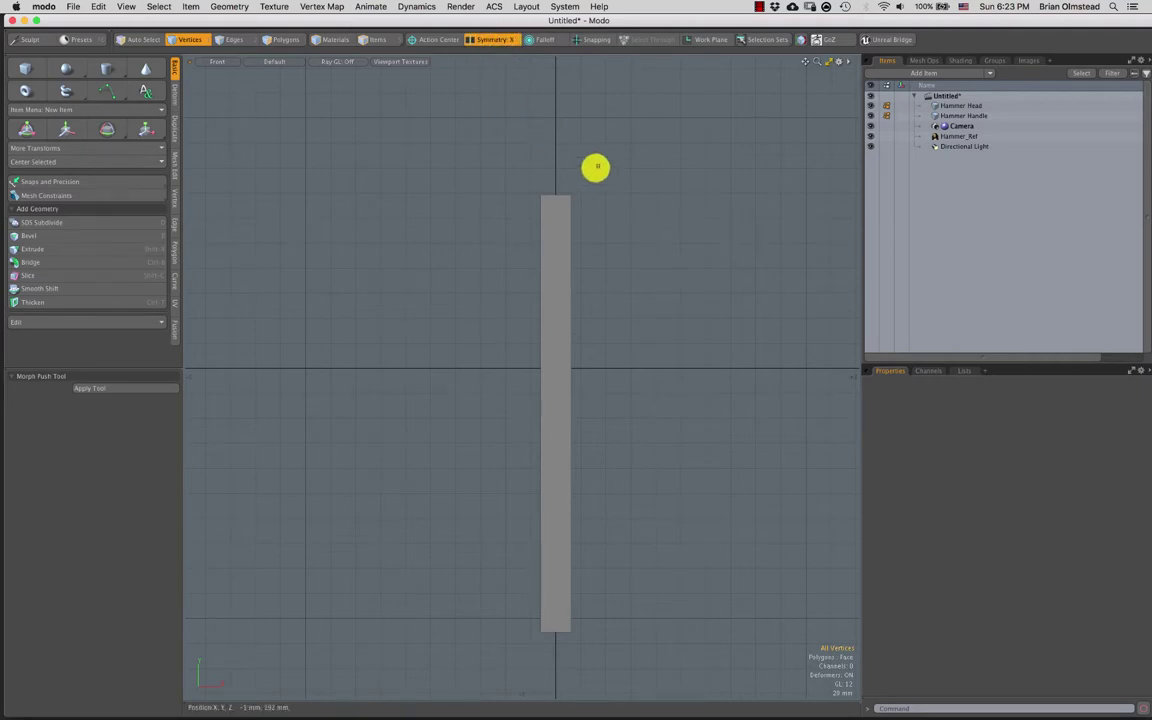
{"action": "key", "text": "w"}
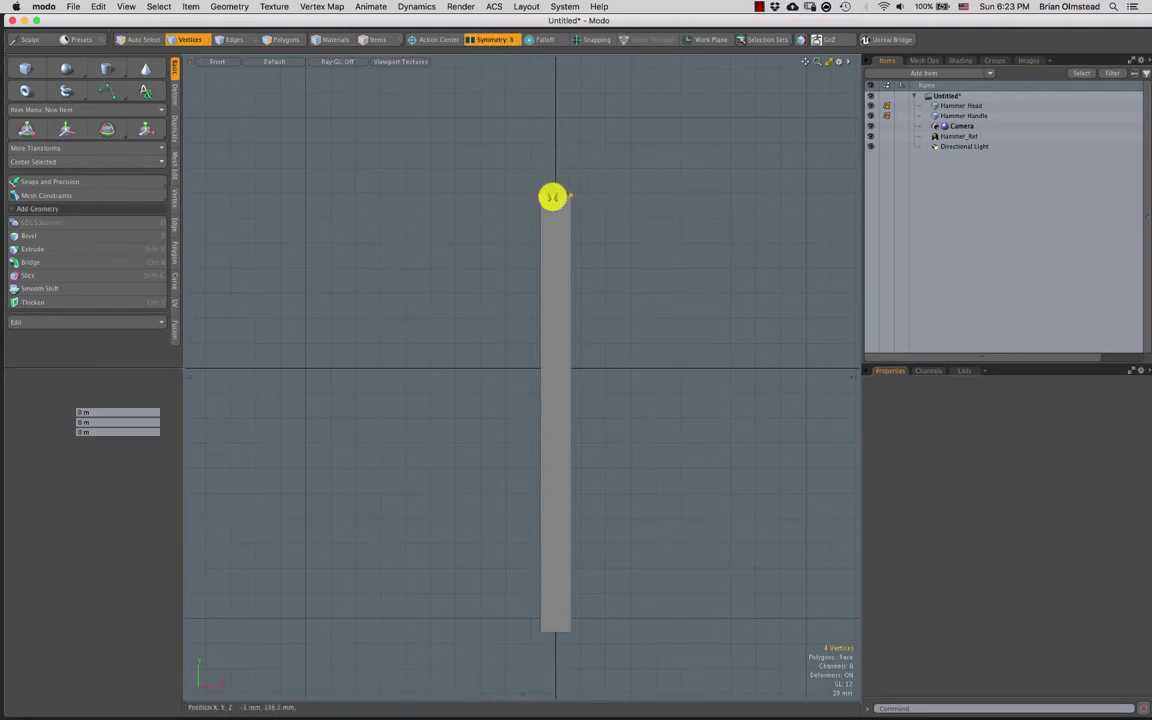
{"action": "mouse_move", "coordinate": [601, 137]}
{"action": "left_mouse_down"}
{"action": "mouse_move", "coordinate": [542, 175]}
{"action": "mouse_move", "coordinate": [599, 162]}
{"action": "mouse_move", "coordinate": [517, 200]}
{"action": "mouse_move", "coordinate": [582, 137]}
{"action": "left_mouse_up"}
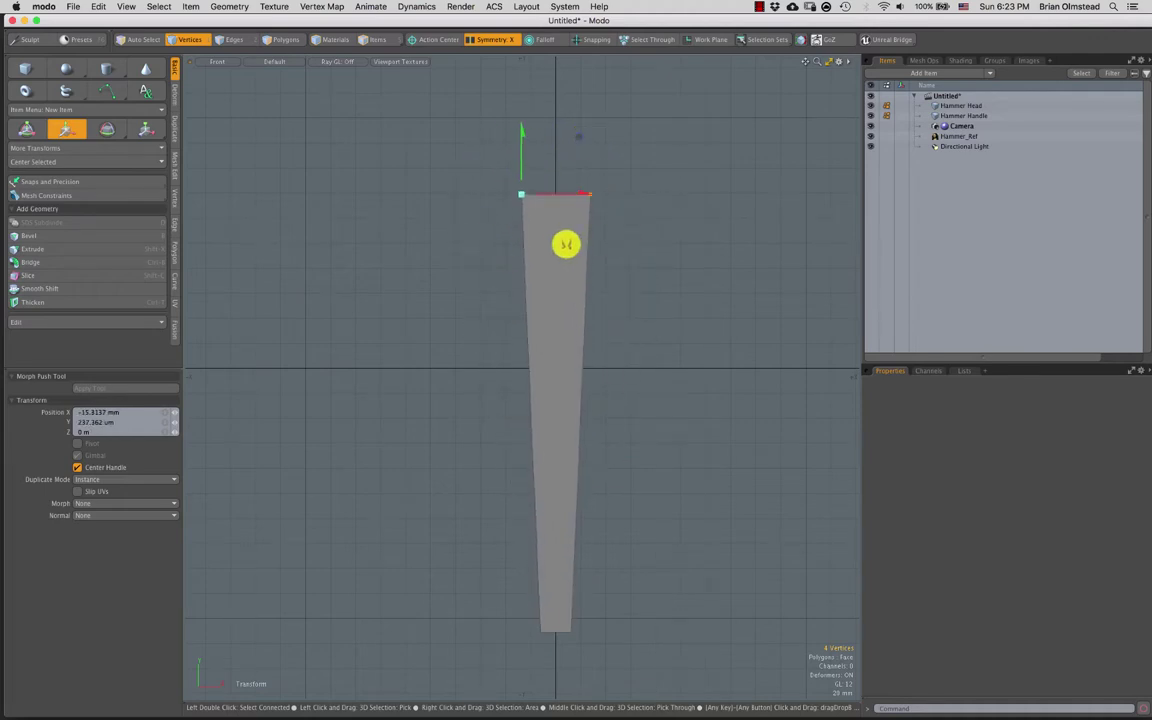
Undo the last vertex move and selection, and return to the perspective view
{"action": "key", "text": "super+z"}
{"action": "key", "text": "super+z"}
{"action": "key", "text": "super+z"}
{"action": "key", "text": "ctrl+space"}
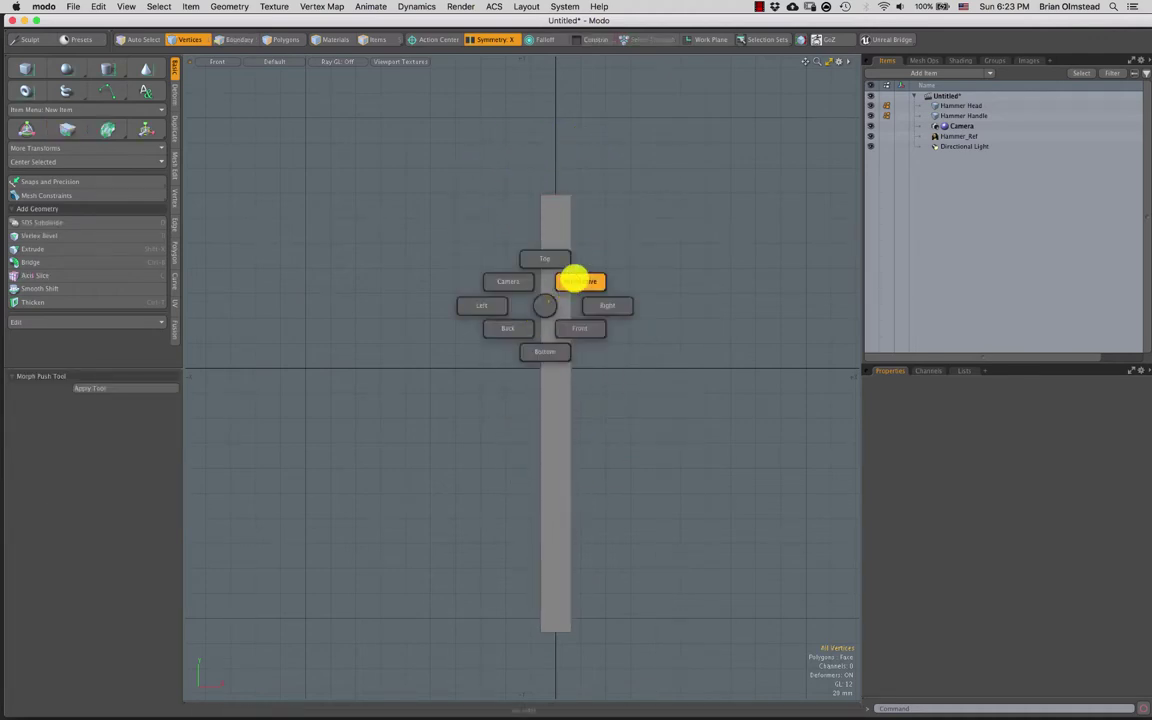
{"action": "left_click", "coordinate": [576, 281]}
Unhide the Hammer Head block and select all polygons of both the head and the handle
{"action": "left_click_drag", "start_coordinate": [594, 298], "coordinate": [553, 254], "text": "alt"}
{"action": "key", "text": "1"}
{"action": "key", "text": "u"}
{"action": "key", "text": "3"}
{"action": "double_click", "coordinate": [553, 254]}
{"action": "double_click", "coordinate": [543, 288], "text": "shift"}
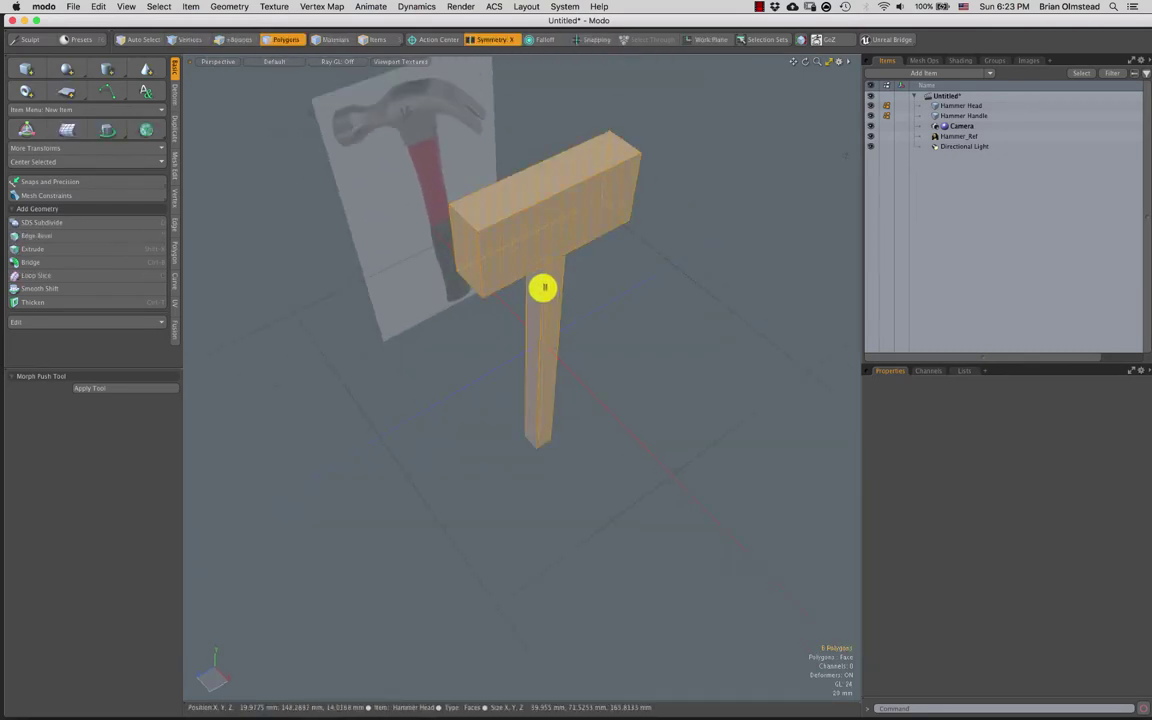
Turn symmetry off, rotate both blocks -90° about Y, and check them in the front view
{"action": "key", "text": "e"}
{"action": "left_click_drag", "start_coordinate": [563, 321], "coordinate": [468, 329], "text": "alt"}
{"action": "key", "text": "super+z"}
{"action": "left_click", "coordinate": [496, 41]}
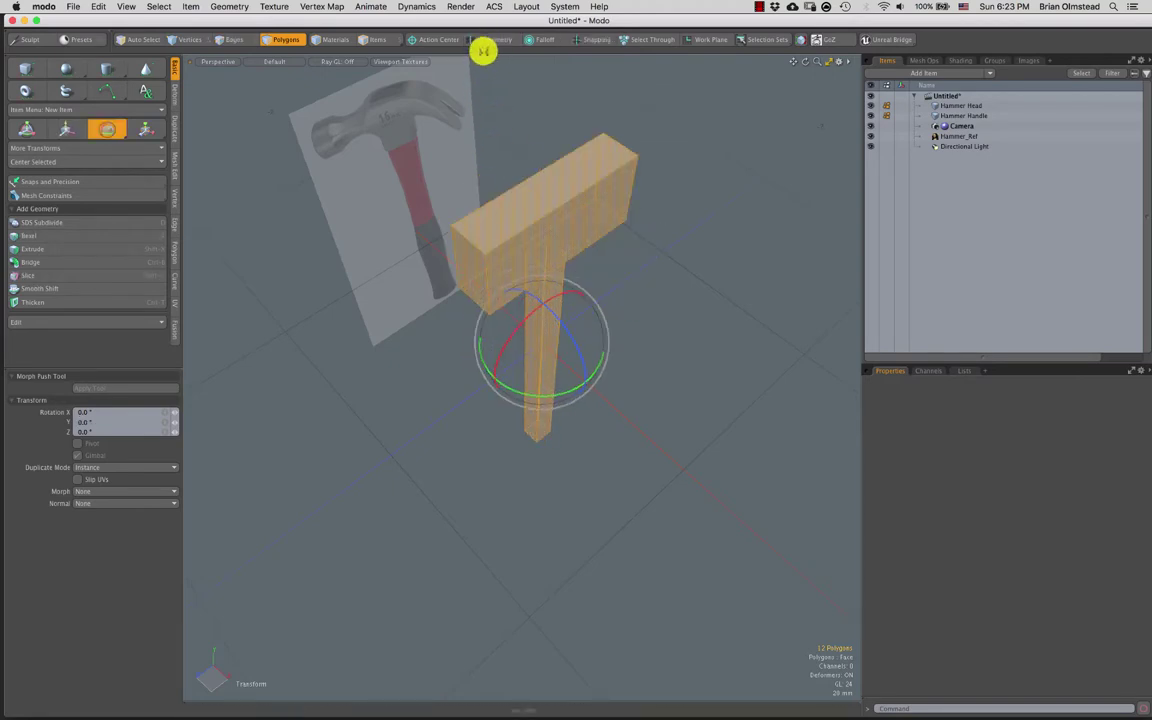
{"action": "left_click_drag", "start_coordinate": [556, 395], "coordinate": [522, 321]}
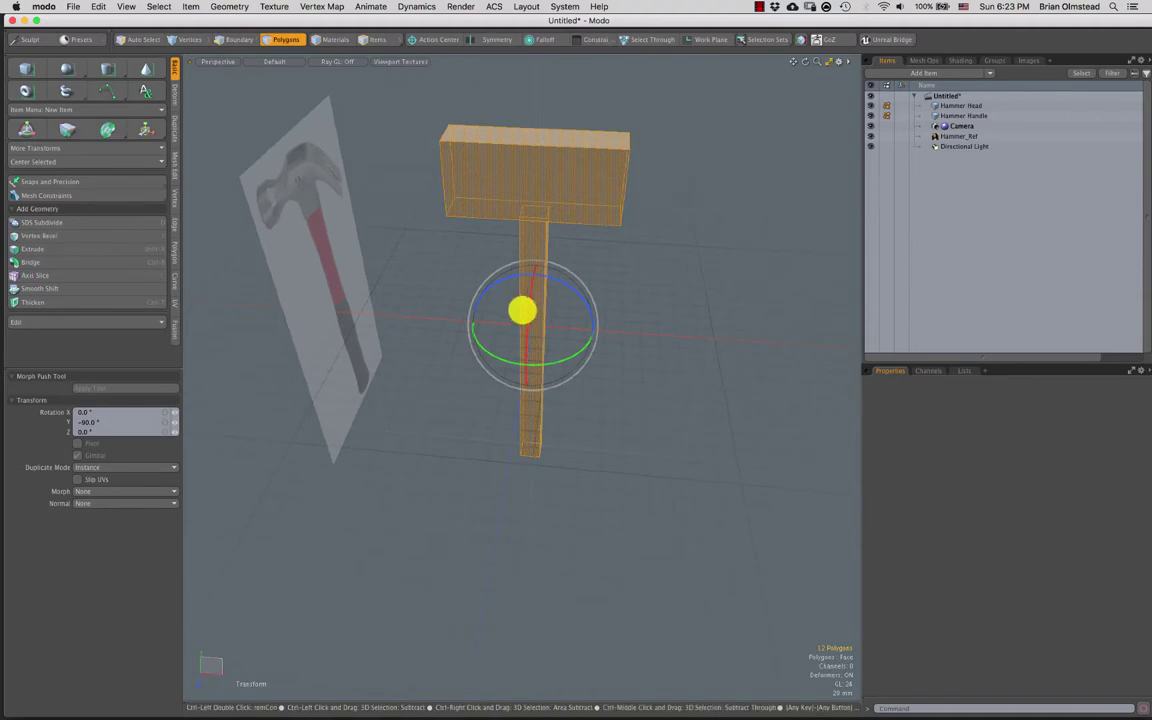
{"action": "key", "text": "ctrl+space"}
{"action": "left_click", "coordinate": [548, 332]}
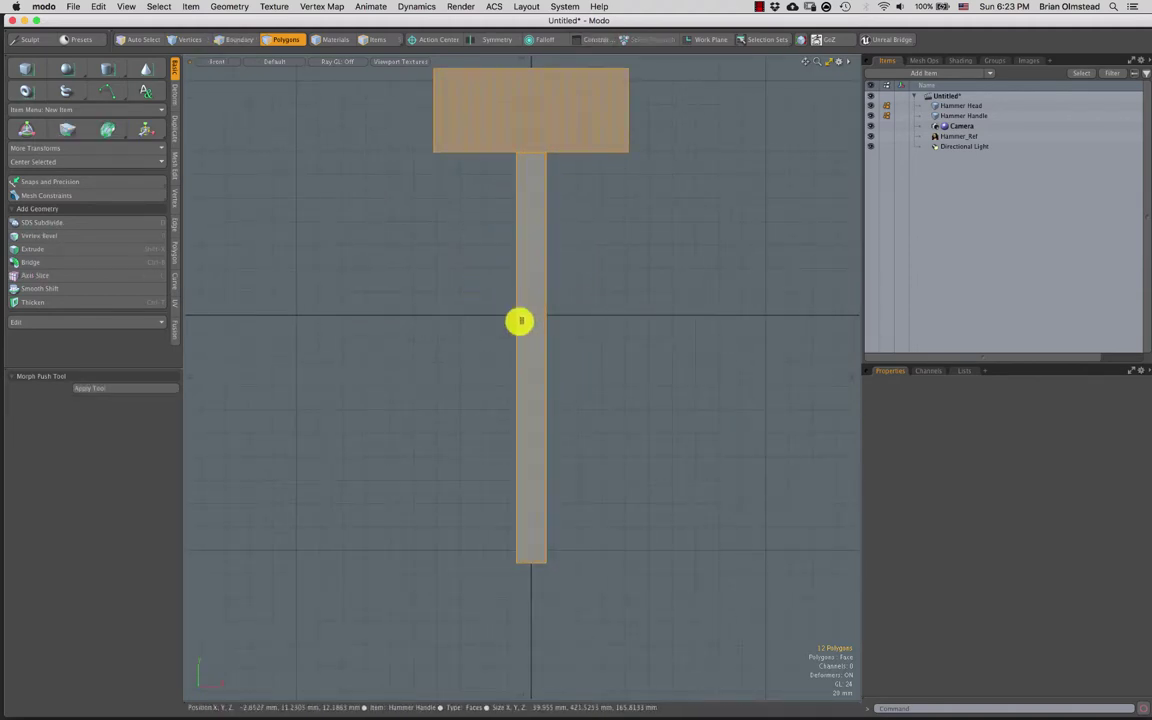
Rotate both blocks about Y in perspective so the head runs along Z, and clear the selection
{"action": "key", "text": "ctrl+space"}
{"action": "left_click", "coordinate": [575, 282]}
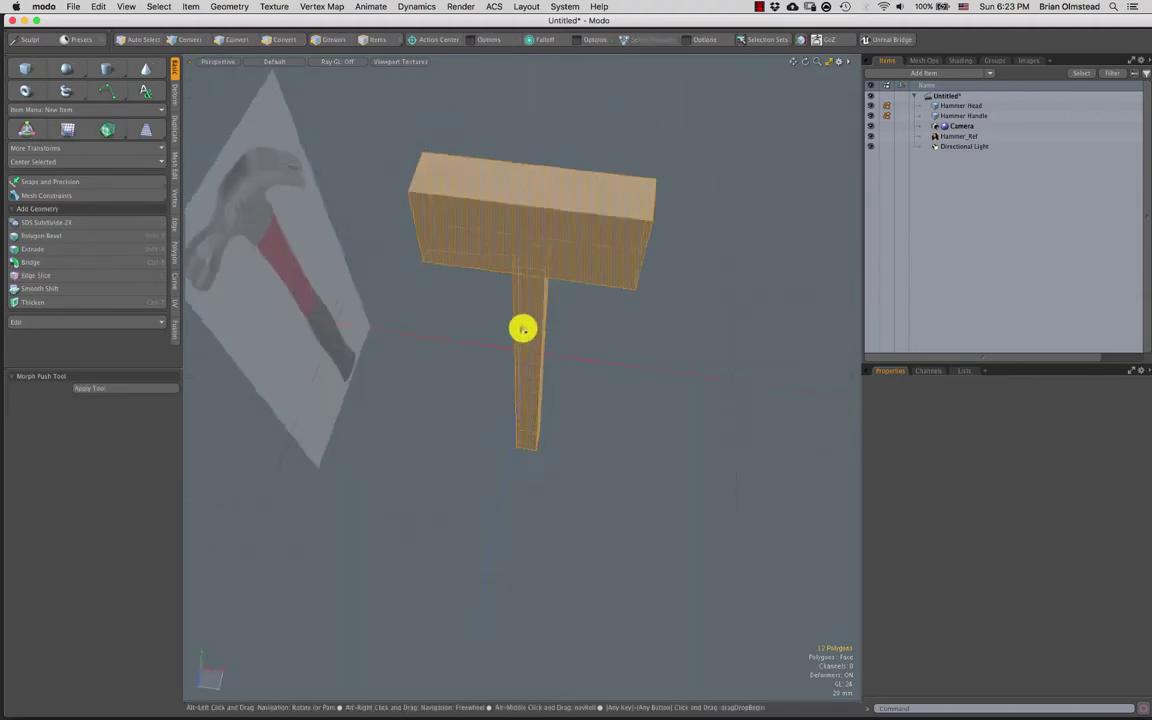
{"action": "key", "text": "e"}
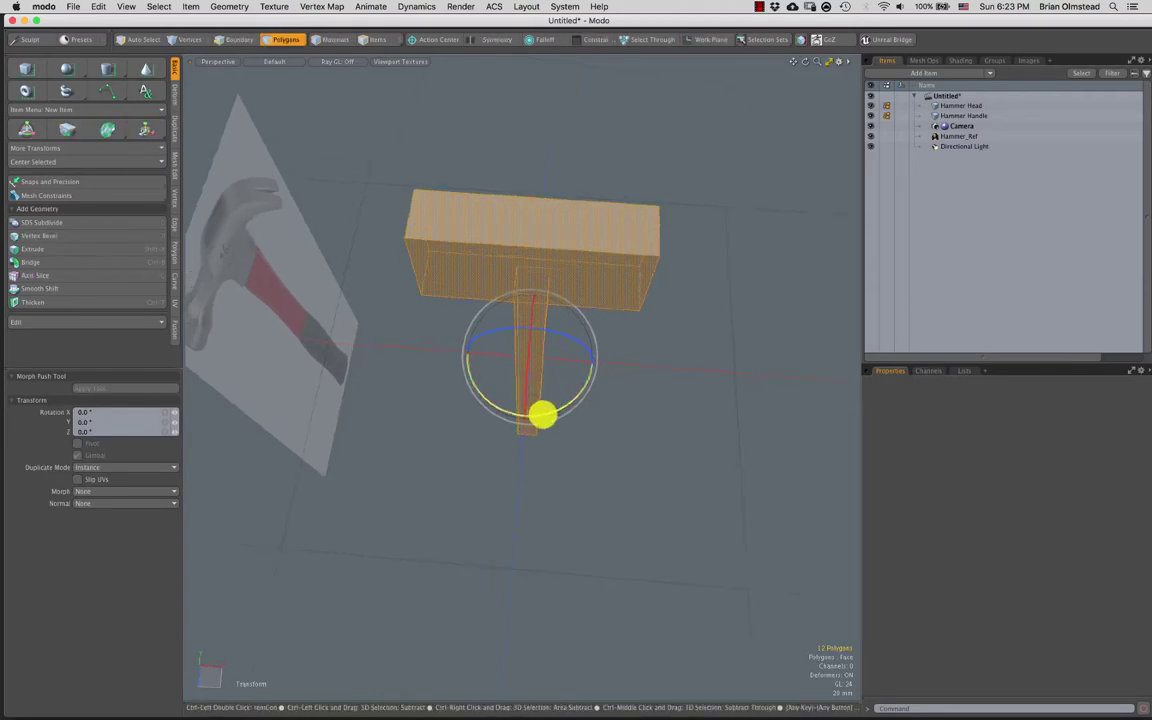
{"action": "left_click_drag", "start_coordinate": [542, 414], "coordinate": [680, 264]}
{"action": "key", "text": "space"}
{"action": "left_click", "coordinate": [622, 378]}
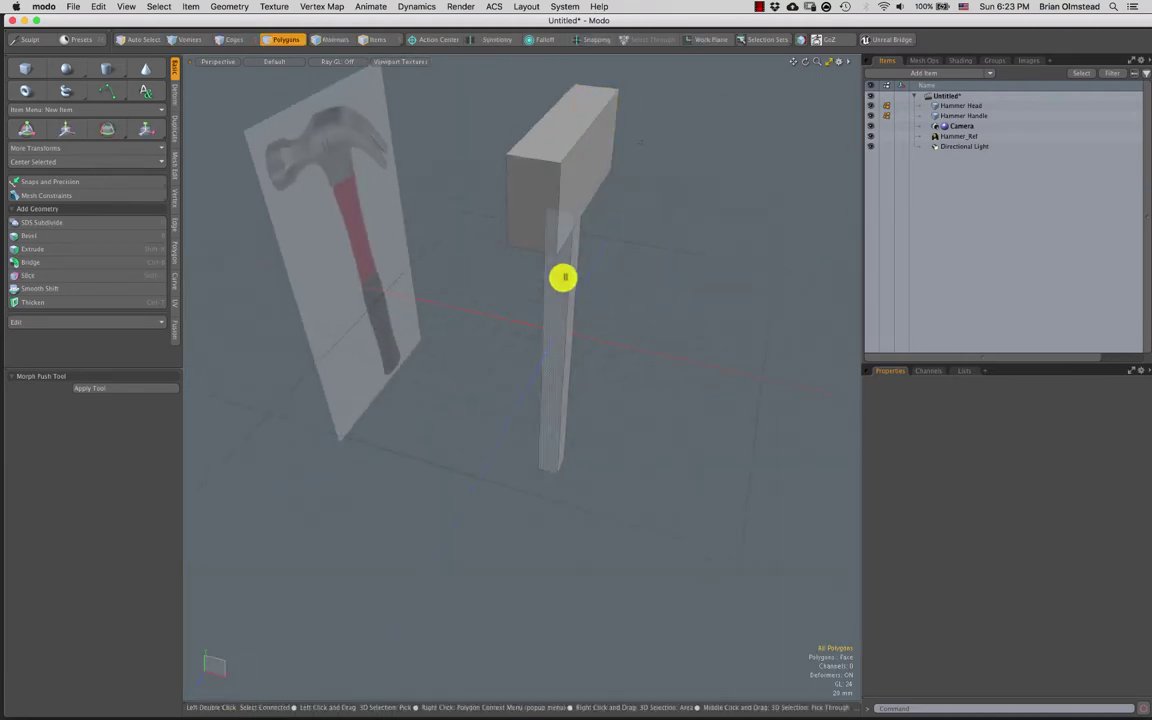
Try tilting both hammer blocks with the Rotate tool, and clear the selection
{"action": "left_click_drag", "start_coordinate": [605, 332], "coordinate": [489, 297], "text": "alt"}
{"action": "key", "text": "bracketright"}
{"action": "key", "text": "e"}
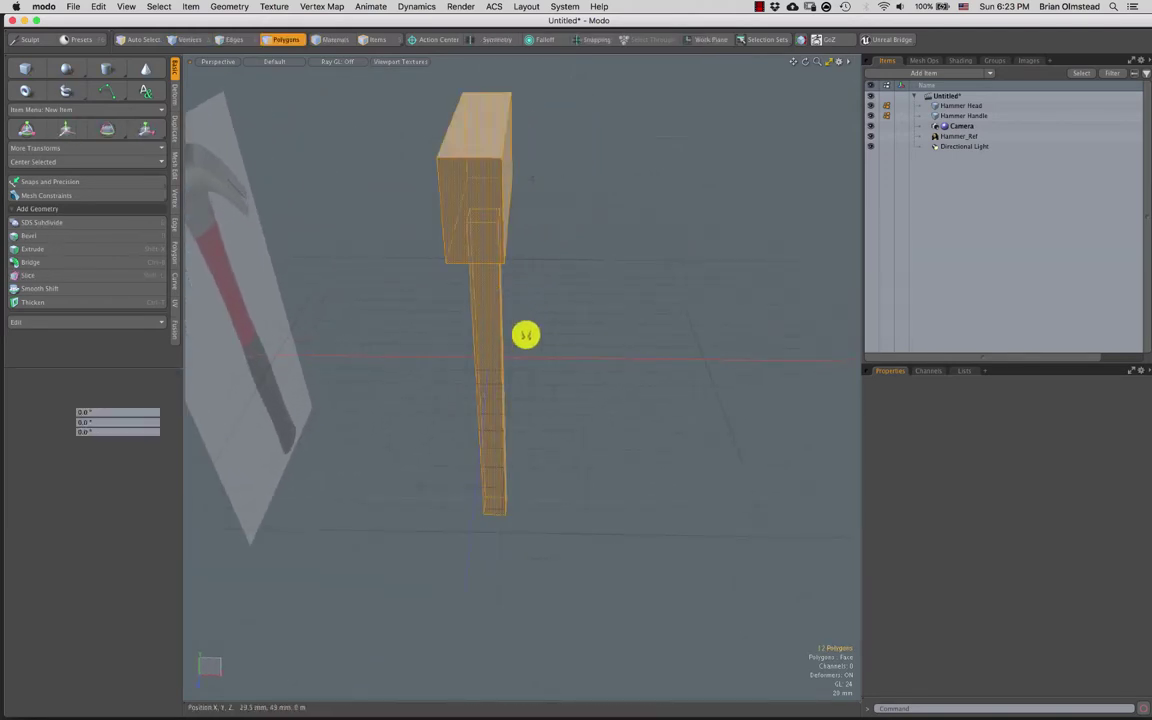
{"action": "left_click_drag", "start_coordinate": [525, 334], "coordinate": [511, 385], "text": "alt"}
{"action": "key", "text": "q"}
{"action": "left_click", "coordinate": [594, 360]}
{"action": "left_click_drag", "start_coordinate": [575, 368], "coordinate": [514, 291], "text": "alt"}
Turn off the work plane grid
{"action": "key", "text": "ctrl+3"}
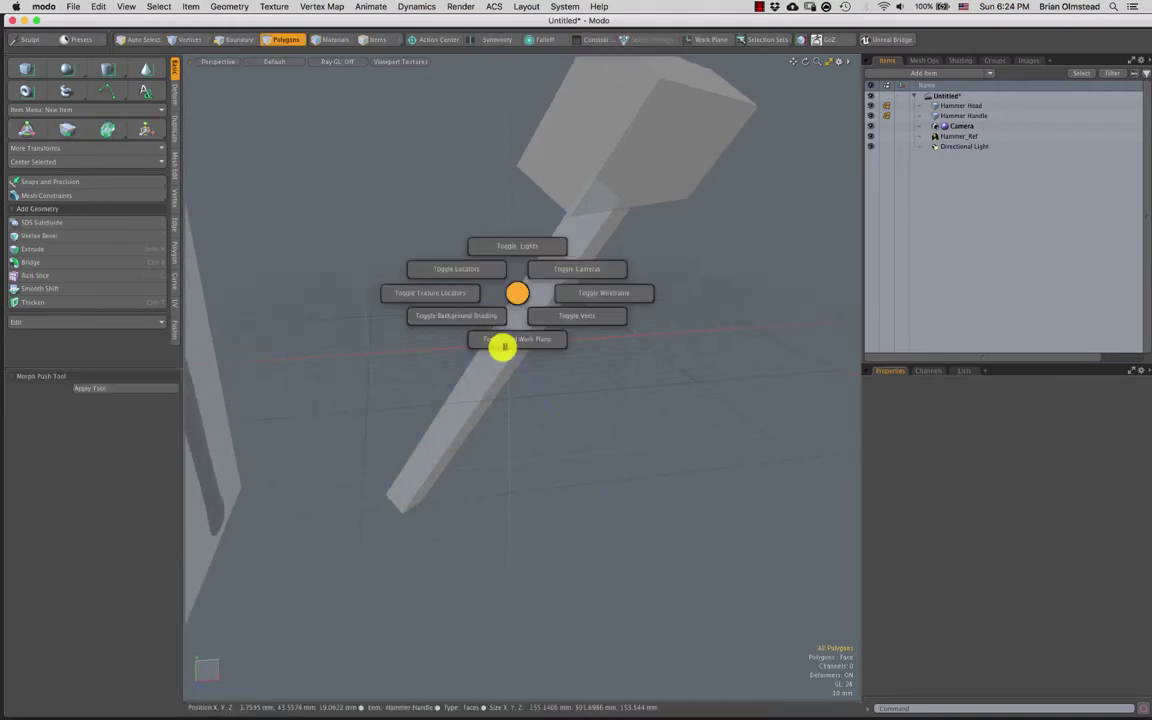
{"action": "left_click", "coordinate": [505, 345]}
{"action": "left_click_drag", "start_coordinate": [543, 337], "coordinate": [535, 298], "text": "alt"}
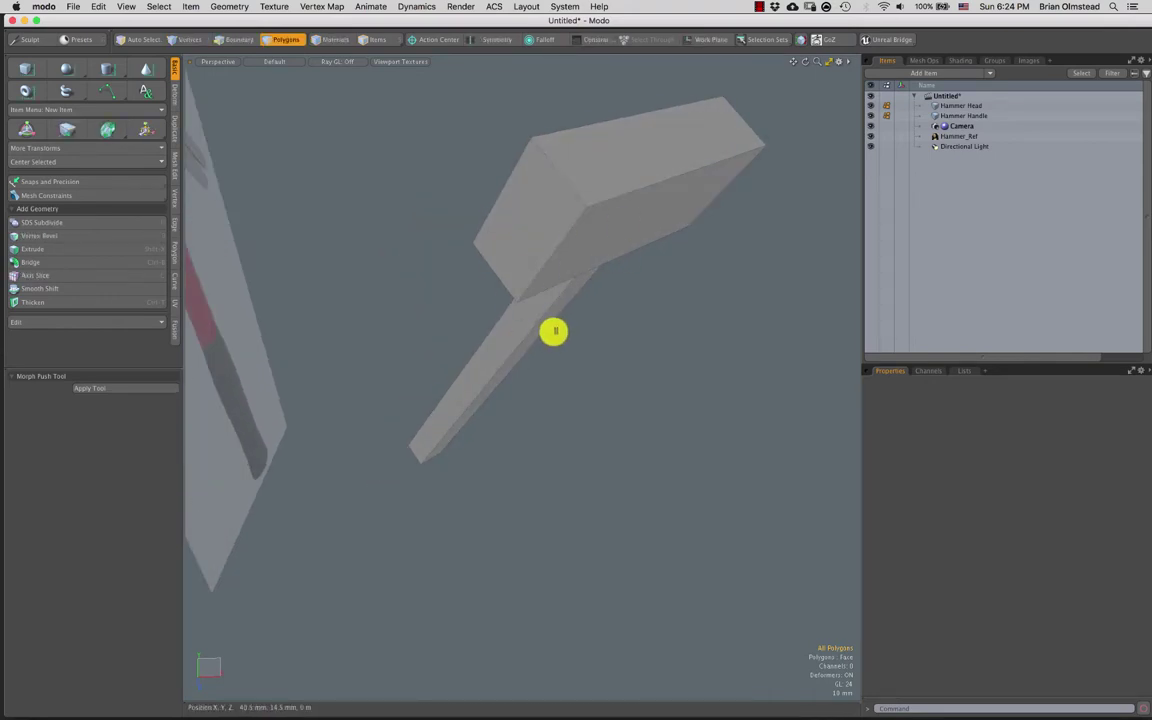
Undo the last tilt of the hammer blocks and inspect them from several angles
{"action": "key", "text": "super+z"}
{"action": "key", "text": "super+z"}
{"action": "mouse_move", "coordinate": [548, 330]}
{"action": "left_mouse_down", "text": "alt"}
{"action": "mouse_move", "coordinate": [494, 327]}
{"action": "mouse_move", "coordinate": [548, 296]}
{"action": "mouse_move", "coordinate": [509, 329]}
{"action": "mouse_move", "coordinate": [502, 354]}
{"action": "left_mouse_up", "text": "alt"}
{"action": "mouse_move", "coordinate": [620, 312]}
{"action": "left_mouse_down", "text": "alt"}
{"action": "mouse_move", "coordinate": [602, 311]}
{"action": "mouse_move", "coordinate": [574, 276]}
{"action": "left_mouse_up", "text": "alt"}
Switch to polygon selection and hide the Hammer Head block to work on the handle alone
{"action": "right_click_drag", "start_coordinate": [527, 338], "coordinate": [524, 158]}
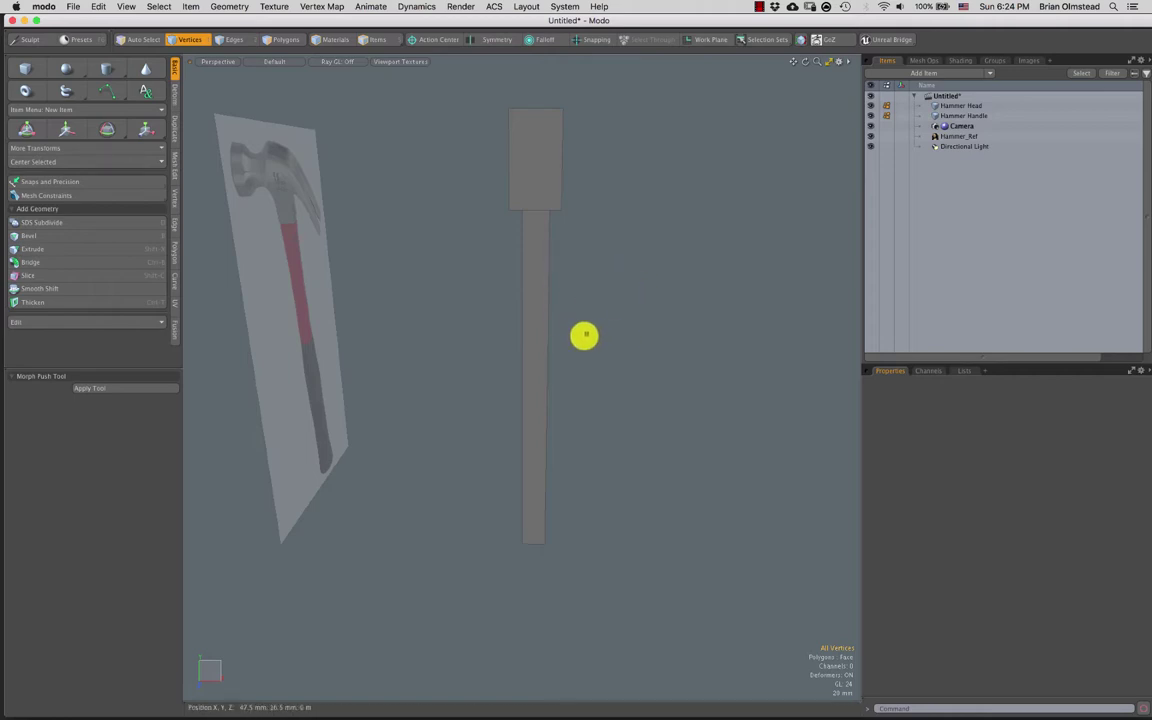
{"action": "left_click_drag", "start_coordinate": [527, 375], "coordinate": [519, 274], "text": "alt"}
{"action": "key", "text": "2"}
{"action": "key", "text": "3"}
{"action": "left_click", "coordinate": [543, 237]}
{"action": "key", "text": "Delete"}
Scale the handle's cross-section to about 18 mm in X by 28 mm in Z, and clear the selection
{"action": "left_click_drag", "start_coordinate": [530, 216], "coordinate": [555, 291], "text": "alt"}
{"action": "key", "text": "r"}
{"action": "key", "text": "q"}
{"action": "key", "text": "Escape"}
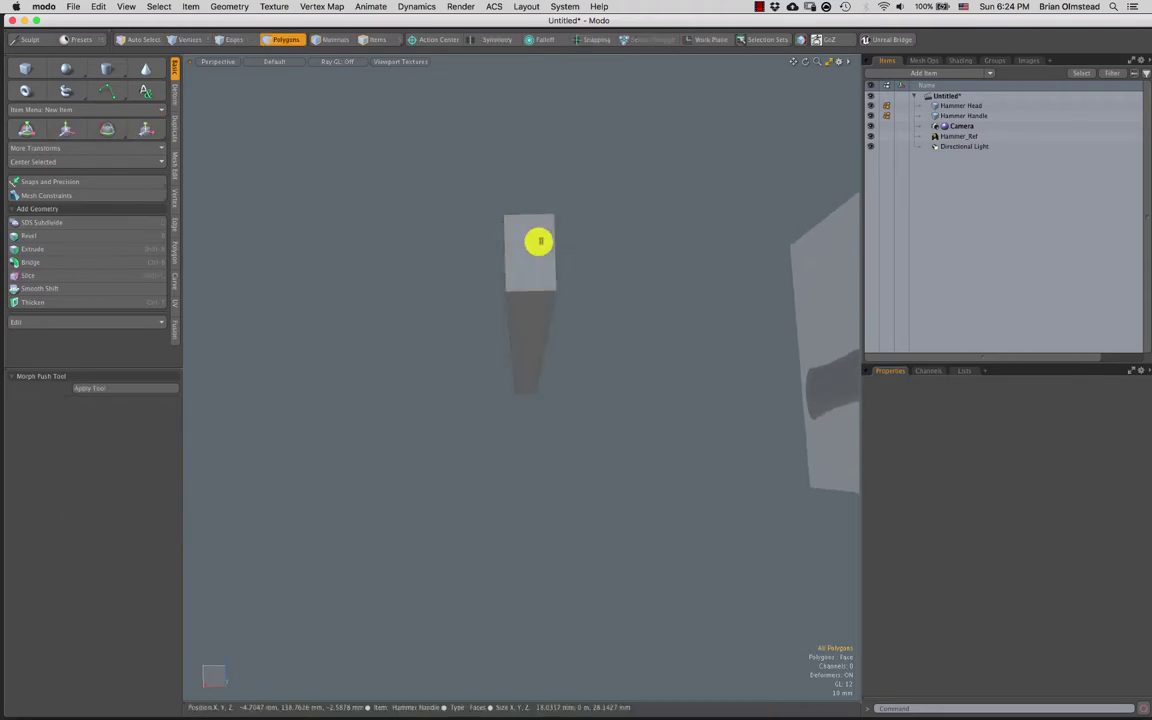
Select all of the handle's polygons and try scaling them wider in X
{"action": "mouse_move", "coordinate": [539, 241]}
{"action": "left_mouse_down", "text": "alt"}
{"action": "mouse_move", "coordinate": [553, 342]}
{"action": "mouse_move", "coordinate": [540, 316]}
{"action": "mouse_move", "coordinate": [569, 328]}
{"action": "mouse_move", "coordinate": [494, 357]}
{"action": "mouse_move", "coordinate": [550, 334]}
{"action": "left_mouse_up", "text": "alt"}
{"action": "right_click_drag", "start_coordinate": [588, 270], "coordinate": [540, 395]}
{"action": "mouse_move", "coordinate": [540, 395]}
{"action": "left_mouse_down", "text": "alt"}
{"action": "mouse_move", "coordinate": [507, 319]}
{"action": "mouse_move", "coordinate": [604, 319]}
{"action": "mouse_move", "coordinate": [653, 284]}
{"action": "left_mouse_up", "text": "alt"}
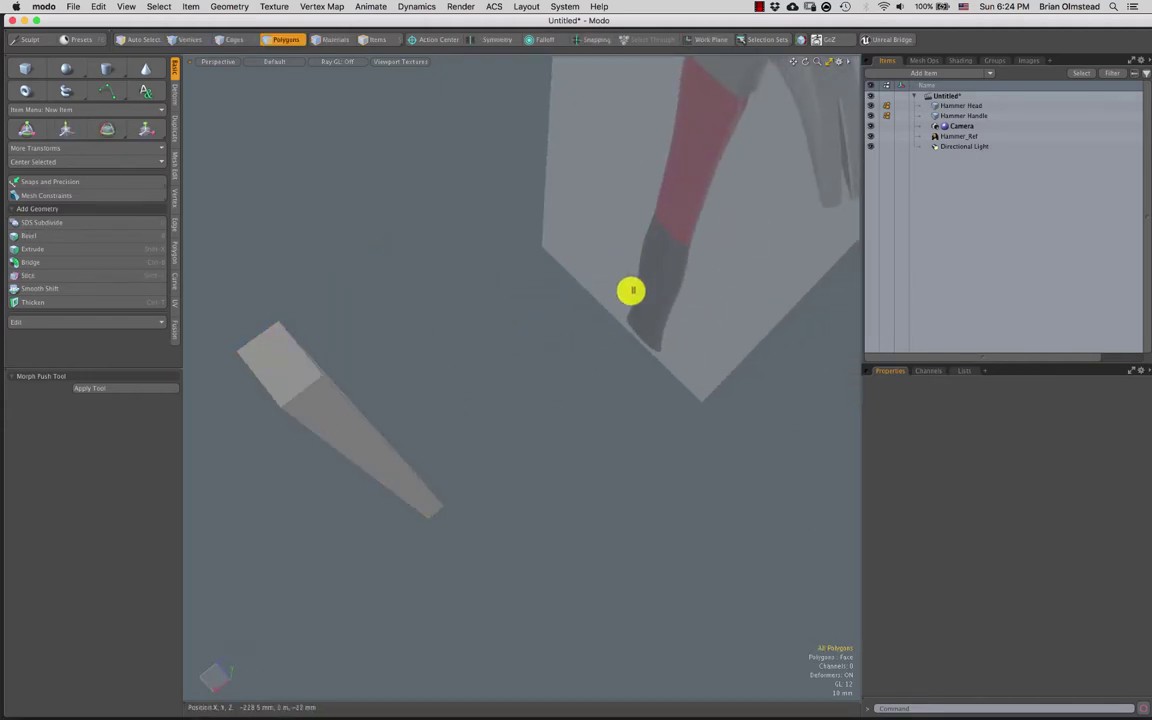
{"action": "left_click_drag", "start_coordinate": [661, 297], "coordinate": [429, 329], "text": "alt"}
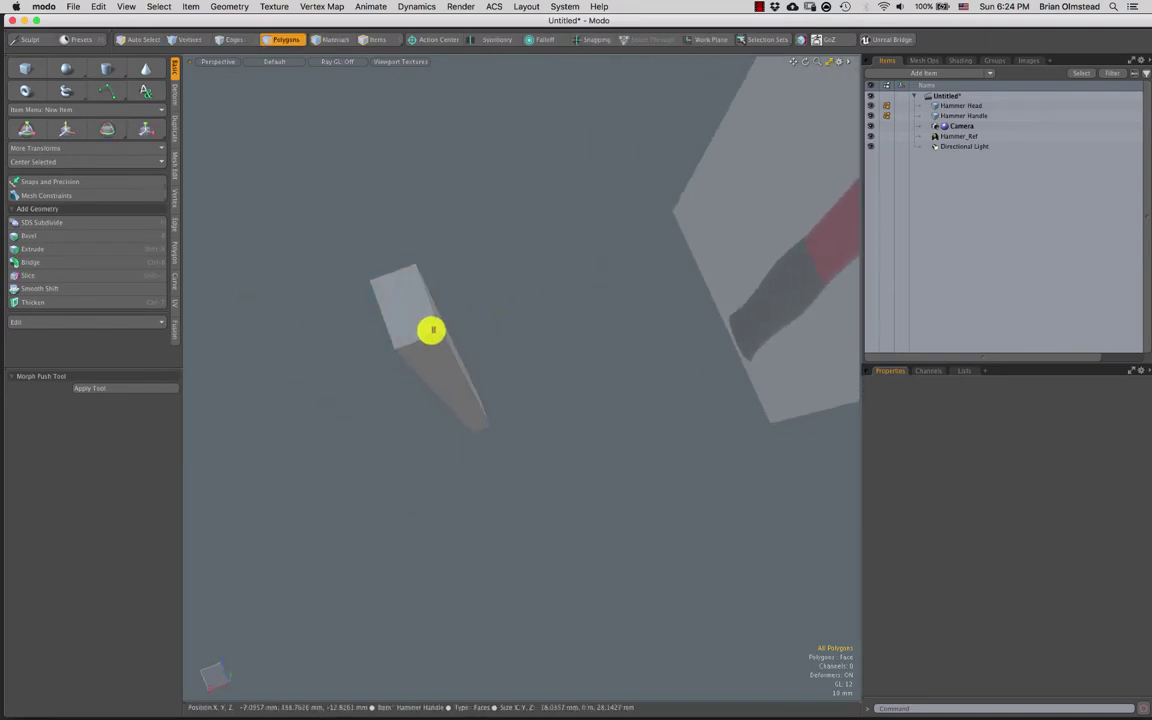
{"action": "double_click", "coordinate": [449, 330]}
{"action": "key", "text": "y"}
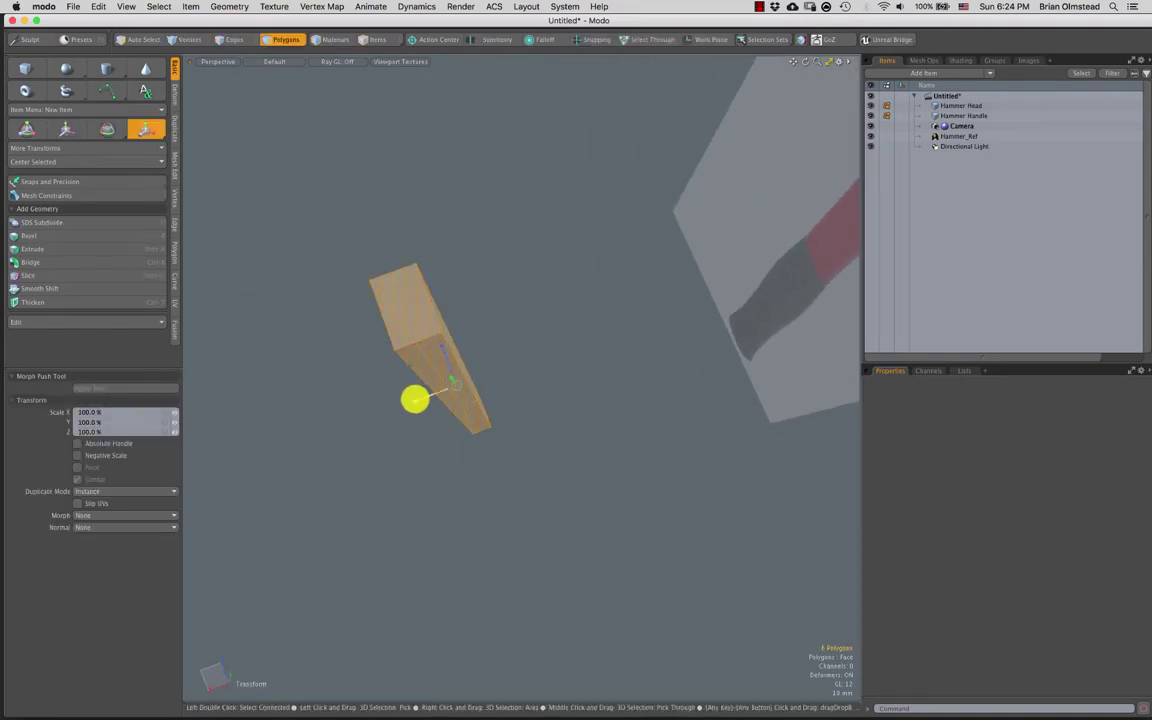
{"action": "left_click_drag", "start_coordinate": [413, 402], "coordinate": [285, 437]}
Try lasso selections around the handle's far end, and undo the last X scaling
{"action": "left_click_drag", "start_coordinate": [440, 375], "coordinate": [497, 362], "text": "alt"}
{"action": "key", "text": "q"}
{"action": "right_click_drag", "start_coordinate": [474, 442], "coordinate": [627, 423]}
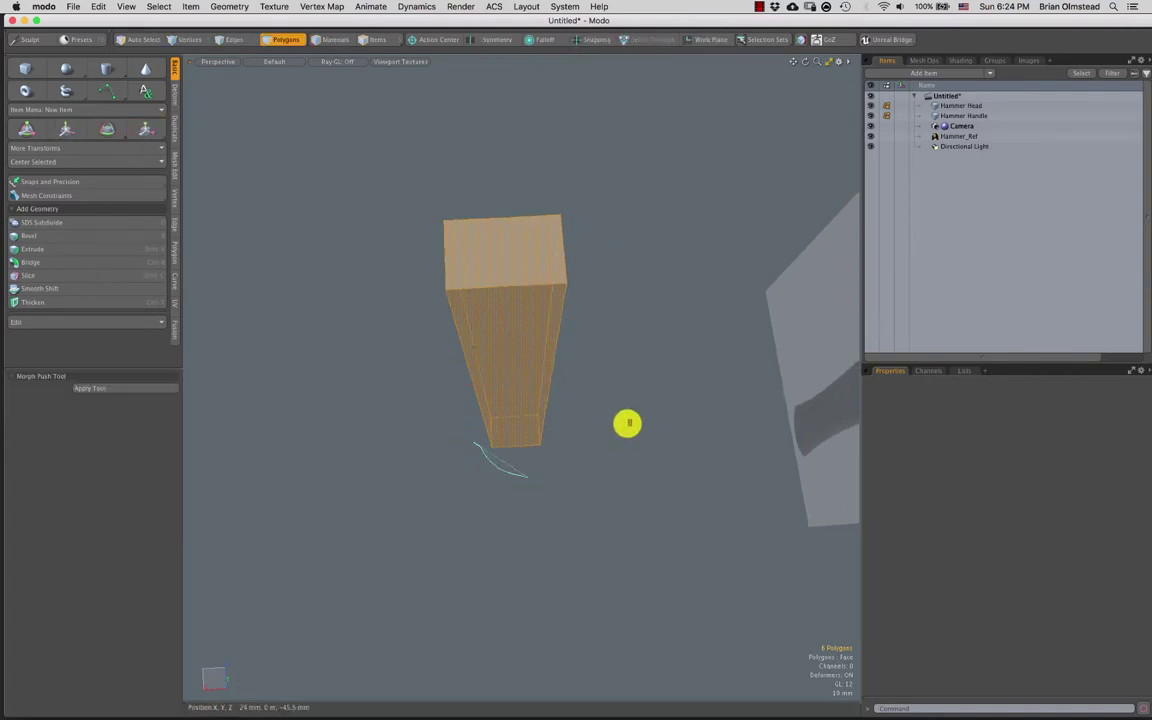
{"action": "right_click_drag", "start_coordinate": [538, 451], "coordinate": [564, 419]}
{"action": "key", "text": "super+z"}
{"action": "key", "text": "super+z"}
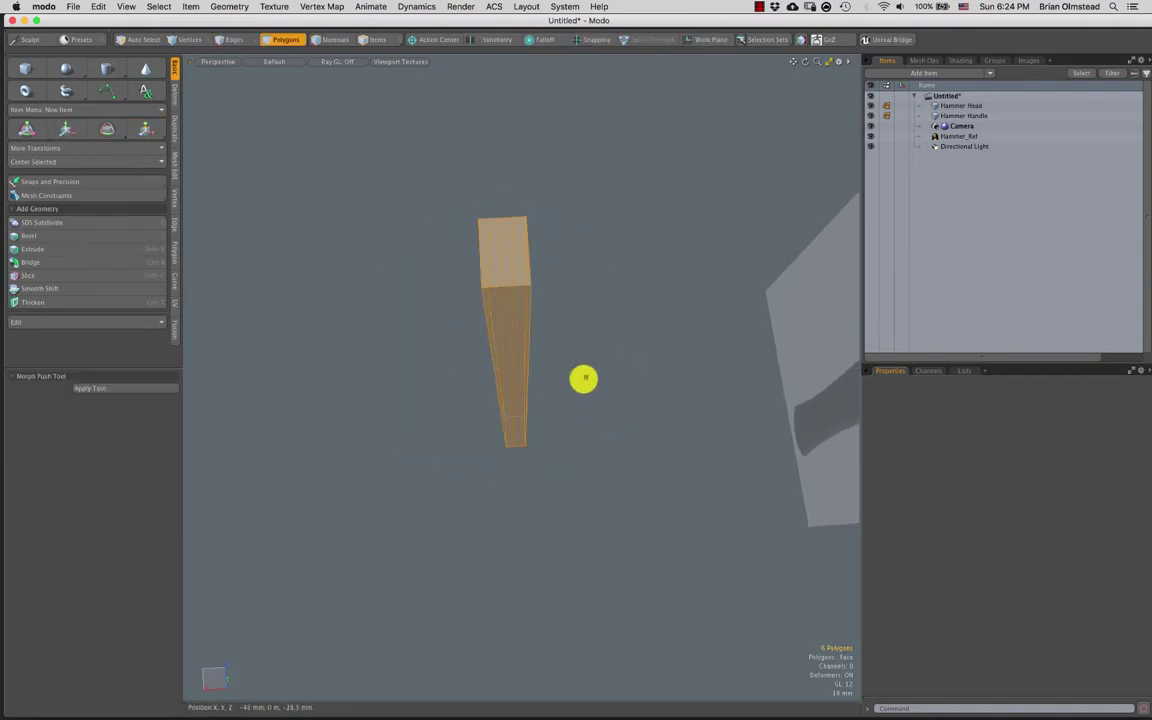
Switch to edge selection and select two of the handle's long vertical corner edges
{"action": "key", "text": "1"}
{"action": "left_click_drag", "start_coordinate": [524, 360], "coordinate": [579, 367], "text": "alt"}
{"action": "key", "text": "1"}
{"action": "key", "text": "2"}
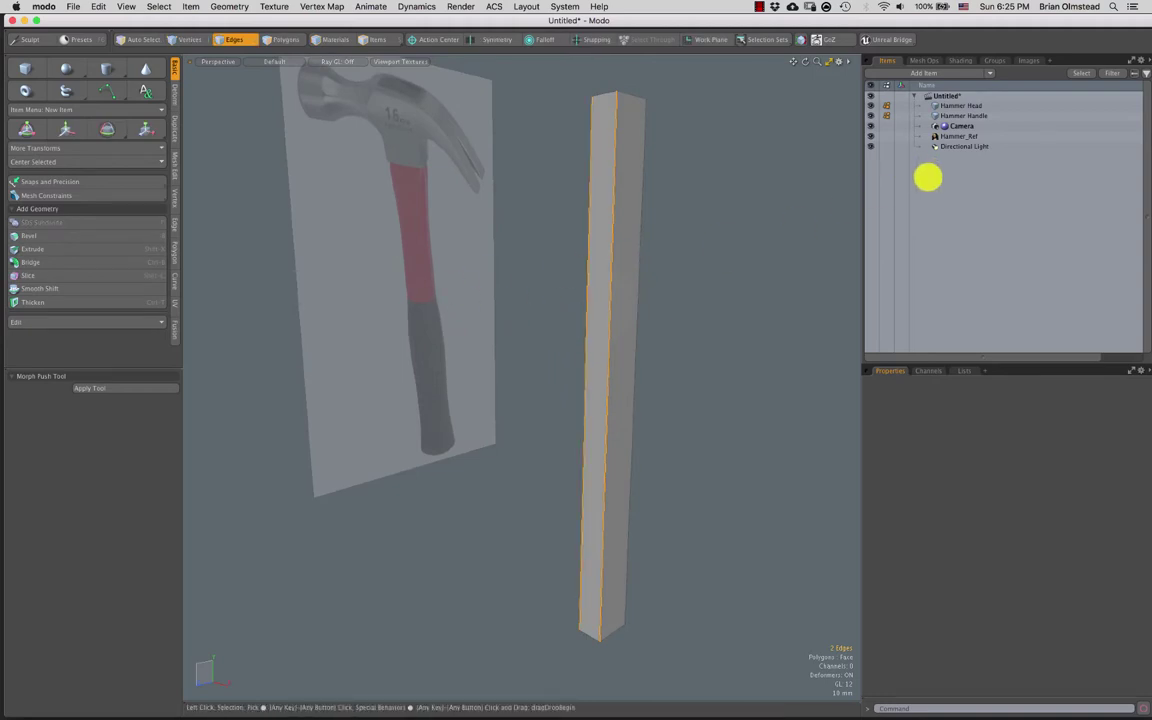
Set the Hammer_Ref backdrop's transparency to 50% and return to edge selection on the handle
{"action": "left_click", "coordinate": [948, 136]}
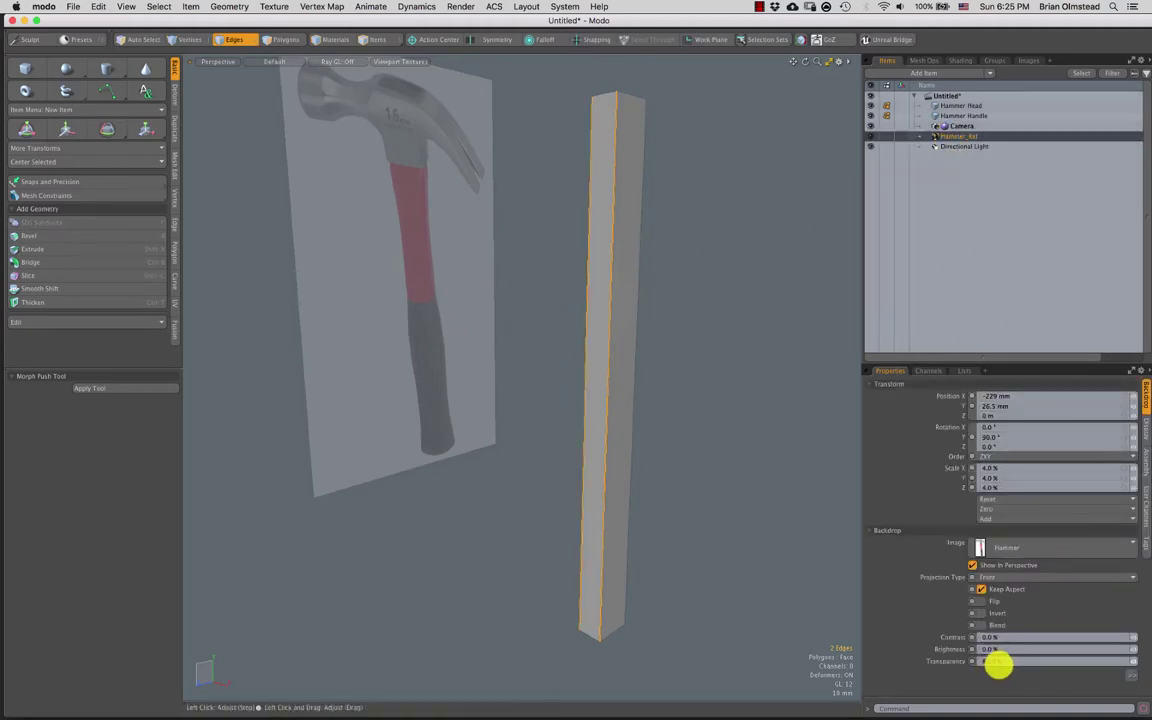
{"action": "left_click_drag", "start_coordinate": [999, 664], "coordinate": [970, 651]}
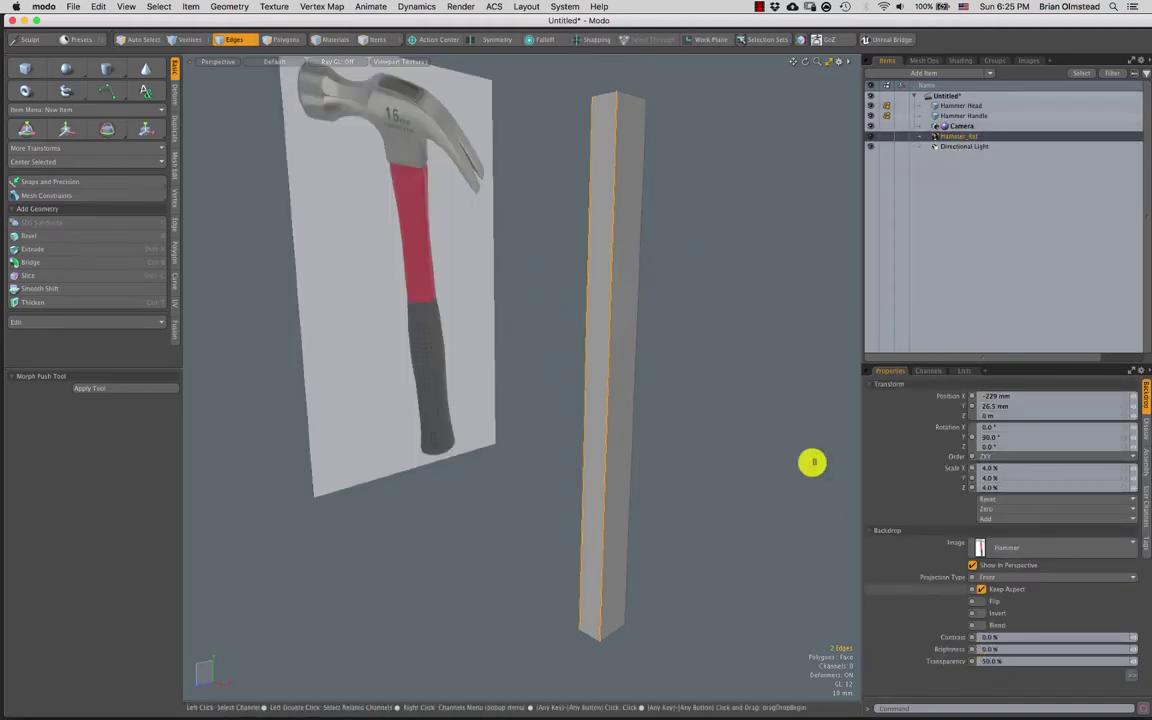
{"action": "key", "text": "3"}
{"action": "left_click_drag", "start_coordinate": [609, 420], "coordinate": [611, 394], "text": "alt"}
{"action": "key", "text": "2"}
{"action": "left_click", "coordinate": [549, 354]}
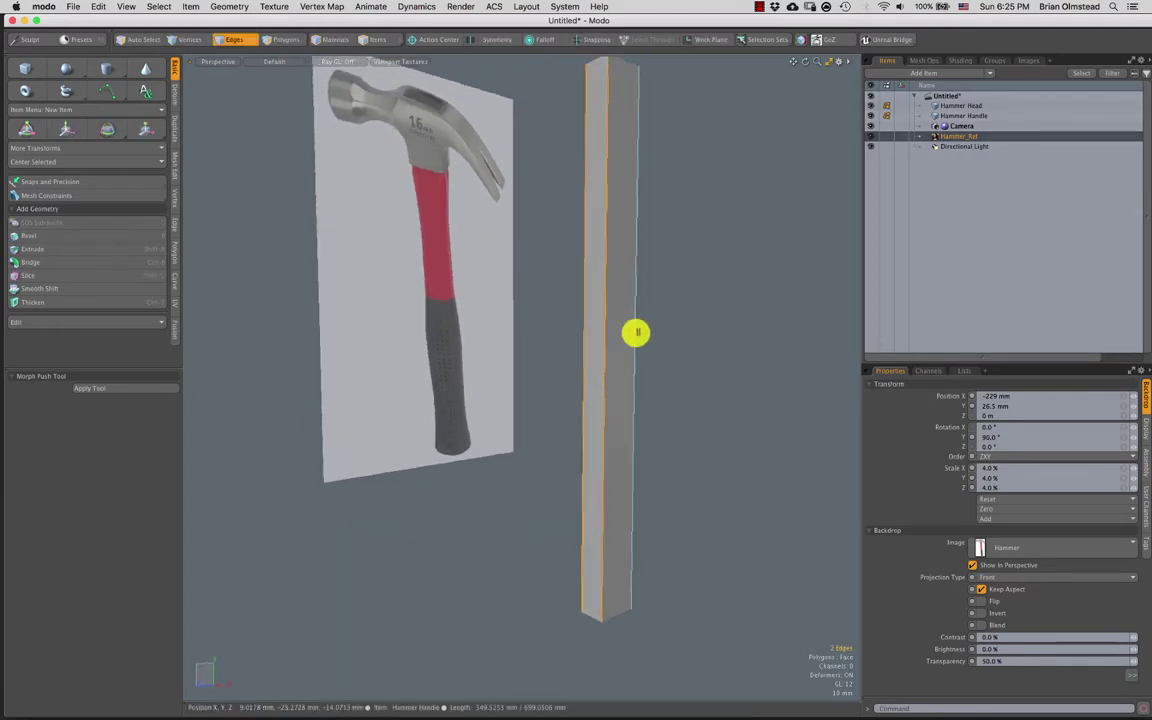
Loop-slice the handle once around near mid-length, matching where the reference hammer's red shaft meets the black grip
{"action": "key", "text": "alt+c"}
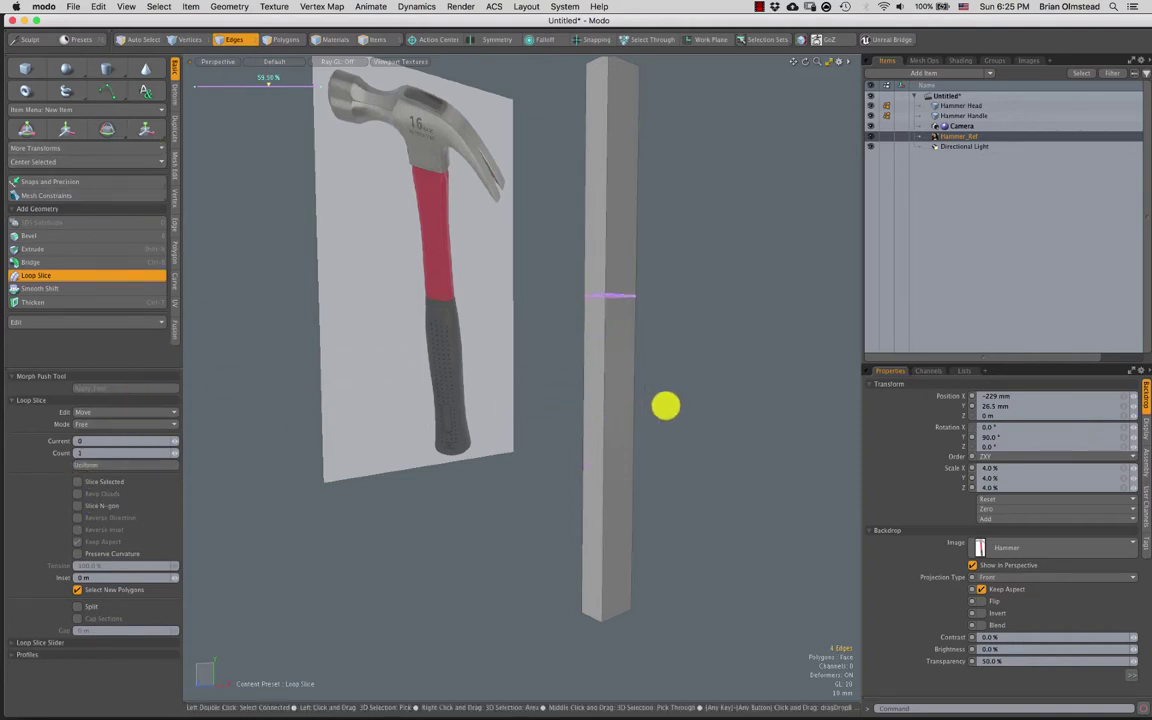
{"action": "left_click_drag", "start_coordinate": [570, 351], "coordinate": [603, 405], "text": "alt"}
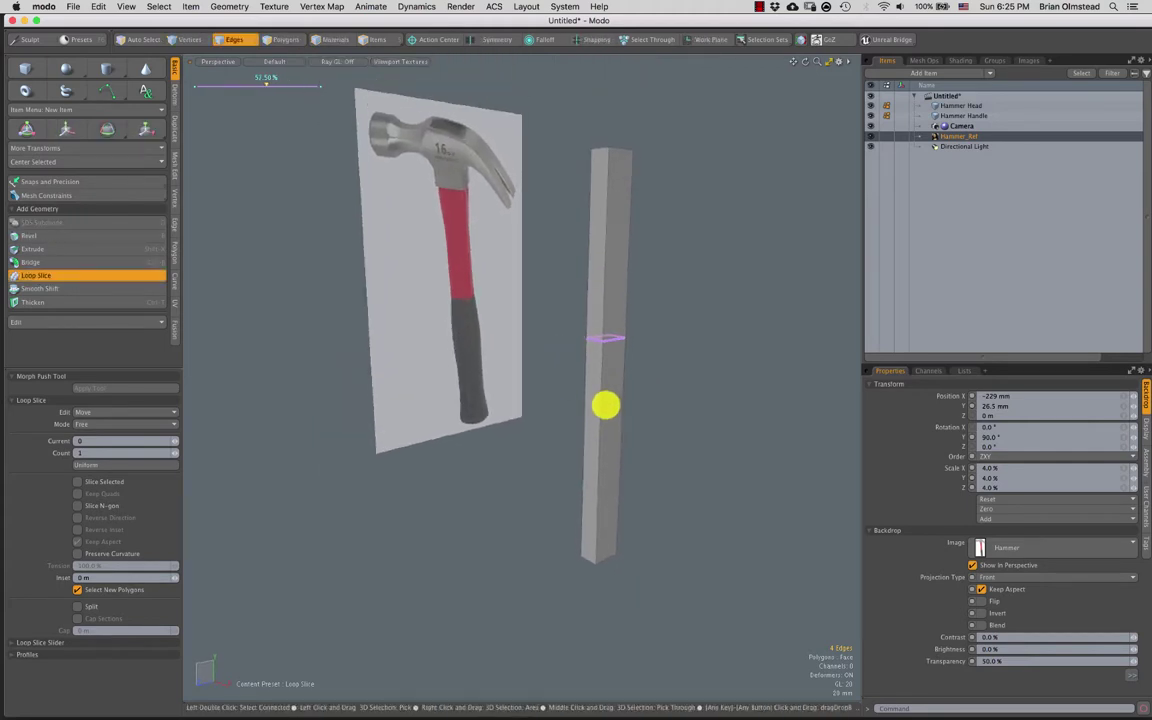
{"action": "key", "text": "super+z"}
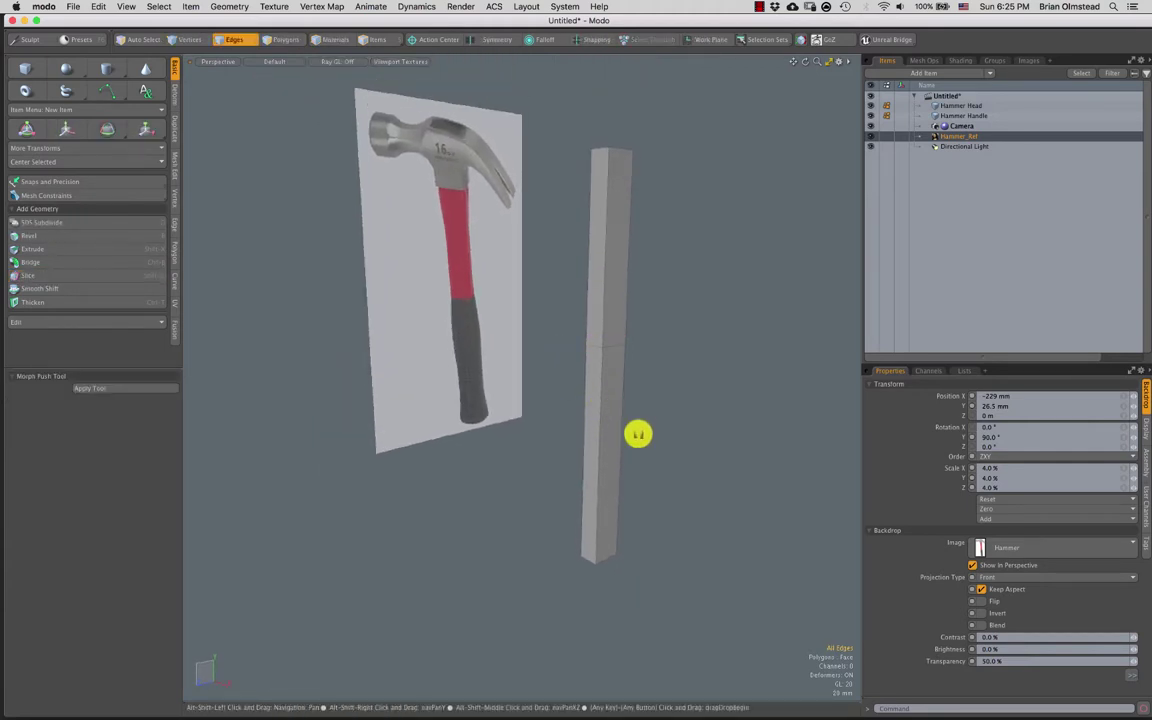
{"action": "left_click_drag", "start_coordinate": [638, 433], "coordinate": [595, 371], "text": "alt+shift"}
Separate the handle's upper and lower halves at the edge loop, and select each half to check the split
{"action": "key", "text": "3"}
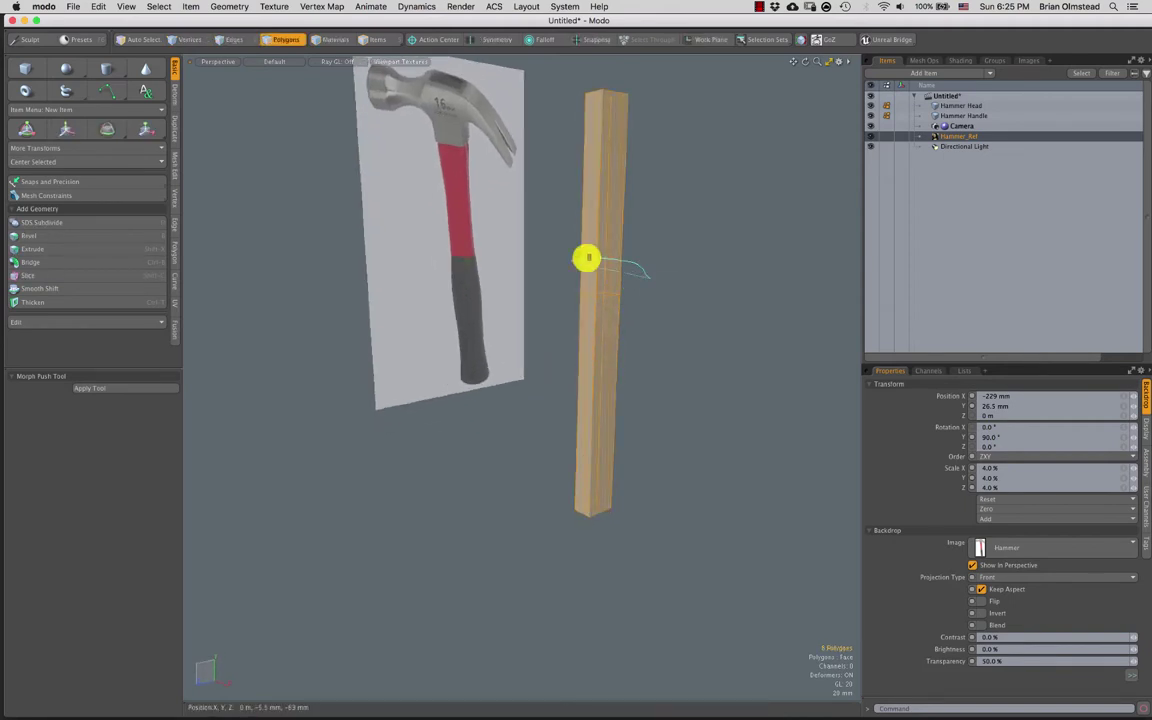
{"action": "left_click", "coordinate": [514, 463]}
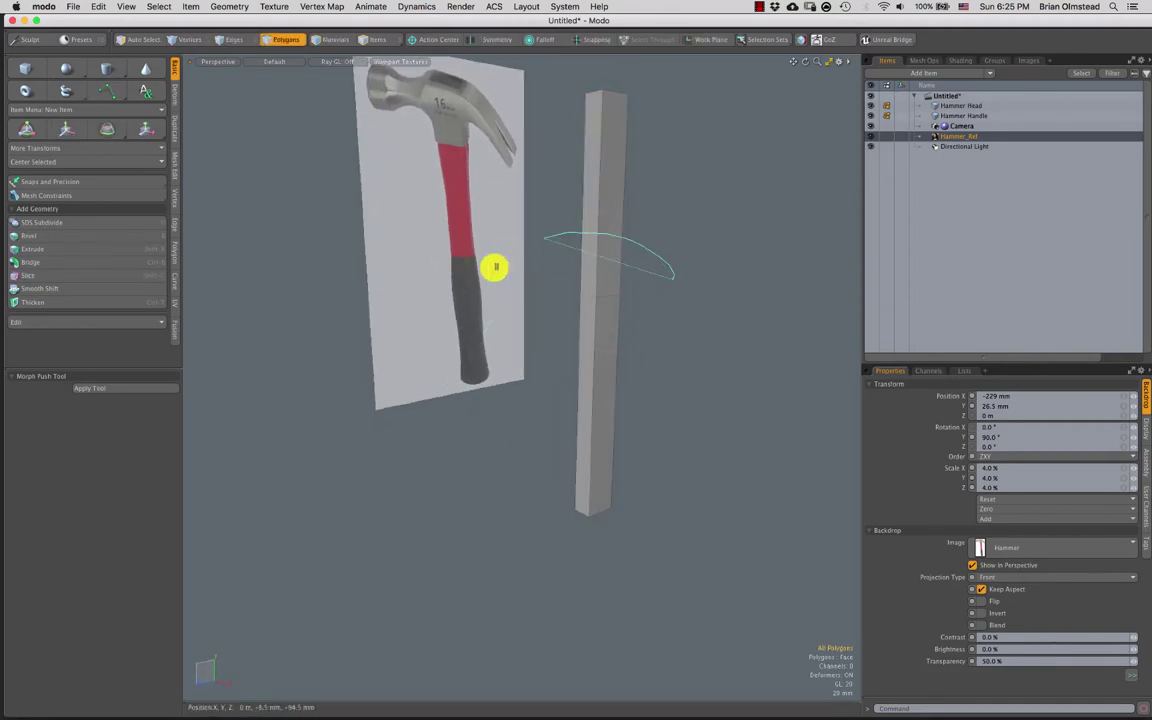
{"action": "right_click_drag", "start_coordinate": [724, 421], "coordinate": [650, 398]}
{"action": "mouse_move", "coordinate": [650, 398]}
{"action": "left_mouse_down", "text": "alt"}
{"action": "mouse_move", "coordinate": [548, 417]}
{"action": "mouse_move", "coordinate": [617, 411]}
{"action": "mouse_move", "coordinate": [599, 418]}
{"action": "mouse_move", "coordinate": [553, 381]}
{"action": "mouse_move", "coordinate": [537, 398]}
{"action": "mouse_move", "coordinate": [636, 324]}
{"action": "mouse_move", "coordinate": [596, 369]}
{"action": "left_mouse_up", "text": "alt"}
{"action": "left_click", "coordinate": [645, 313]}
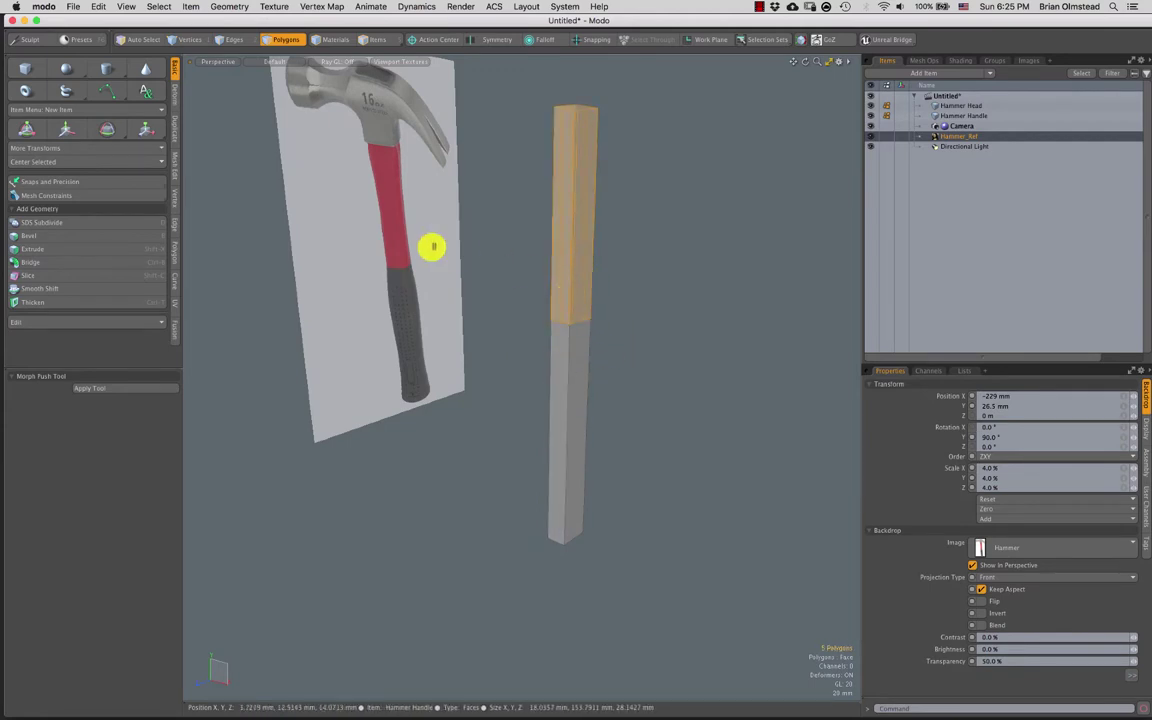
{"action": "left_click", "coordinate": [566, 407]}
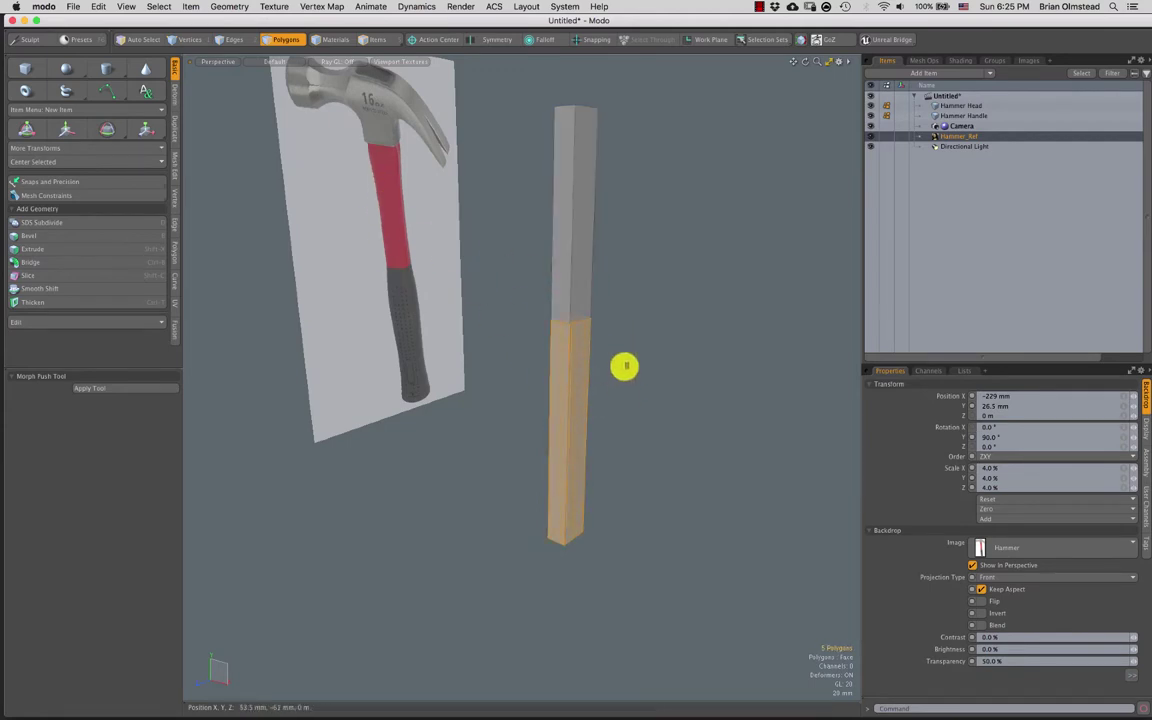
{"action": "left_click", "coordinate": [624, 366]}
Check the Hammer Head and Hammer Handle meshes, and add a new mesh item named Hammer Shaft
{"action": "left_click", "coordinate": [958, 105]}
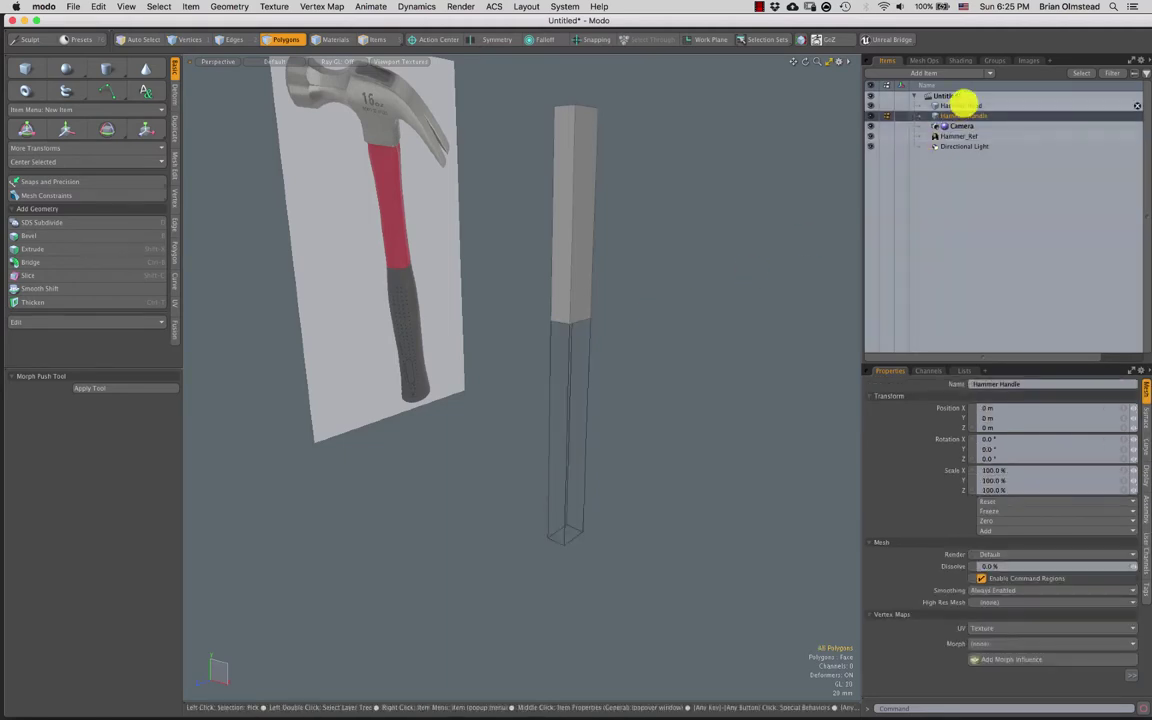
{"action": "left_click", "coordinate": [955, 116]}
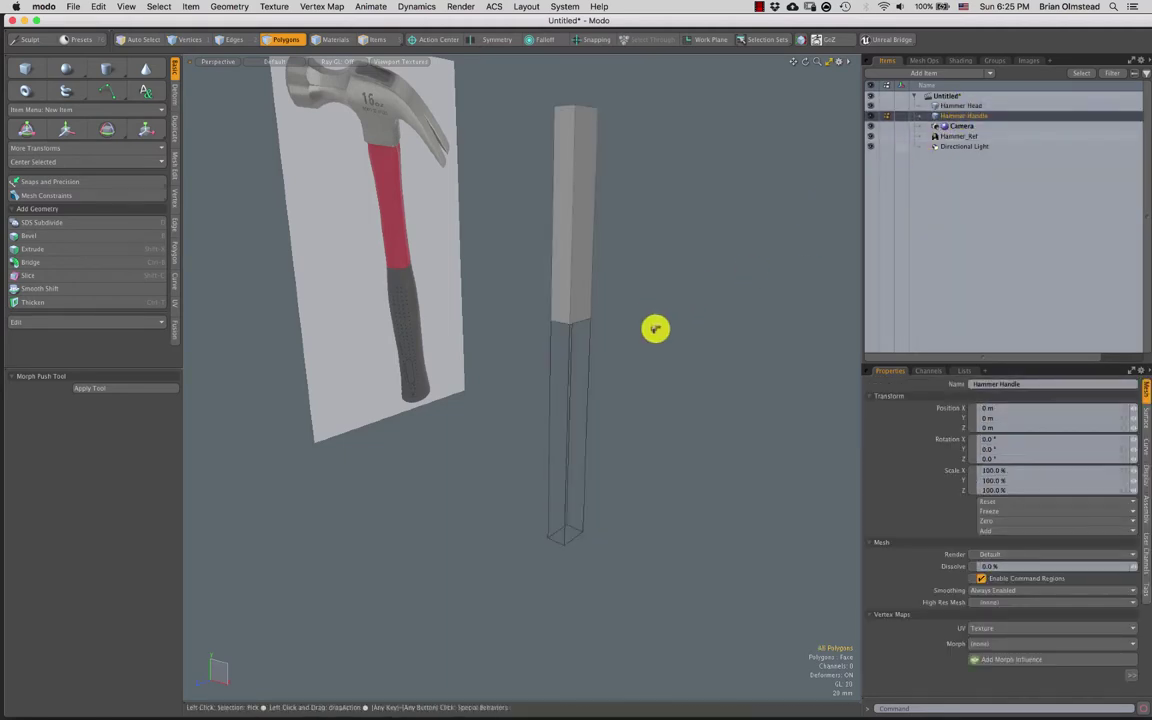
{"action": "scroll", "coordinate": [655, 329], "scroll_direction": "down", "scroll_amount": 3}
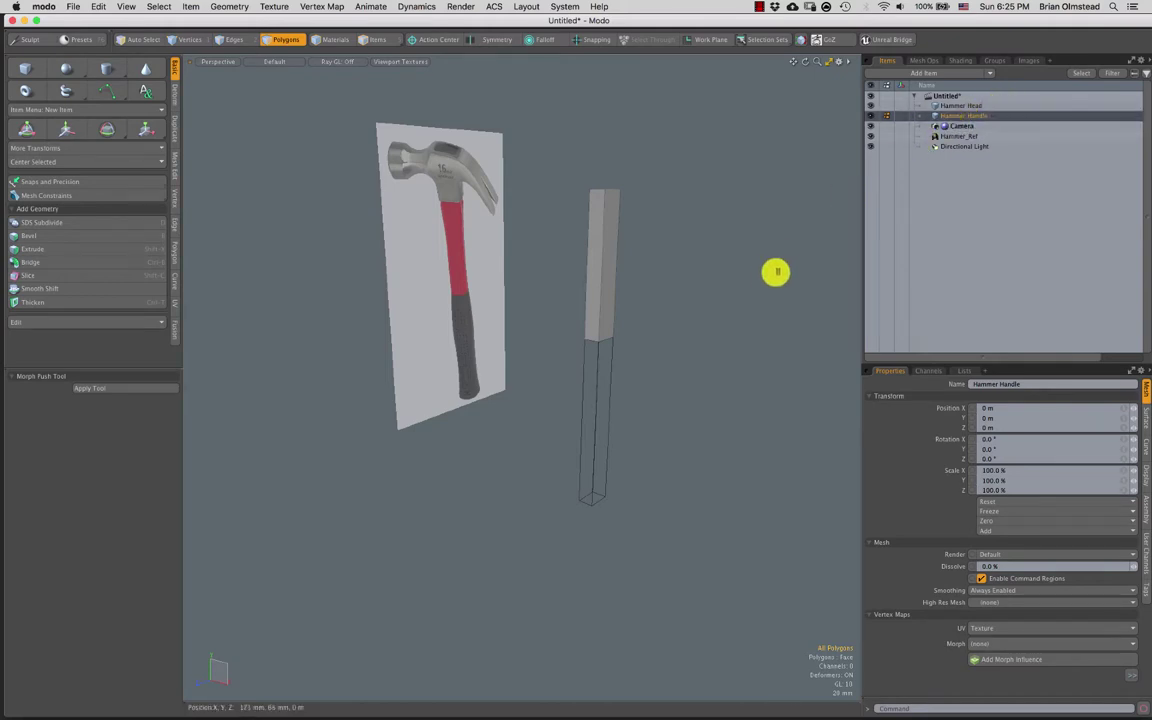
{"action": "key", "text": "n"}
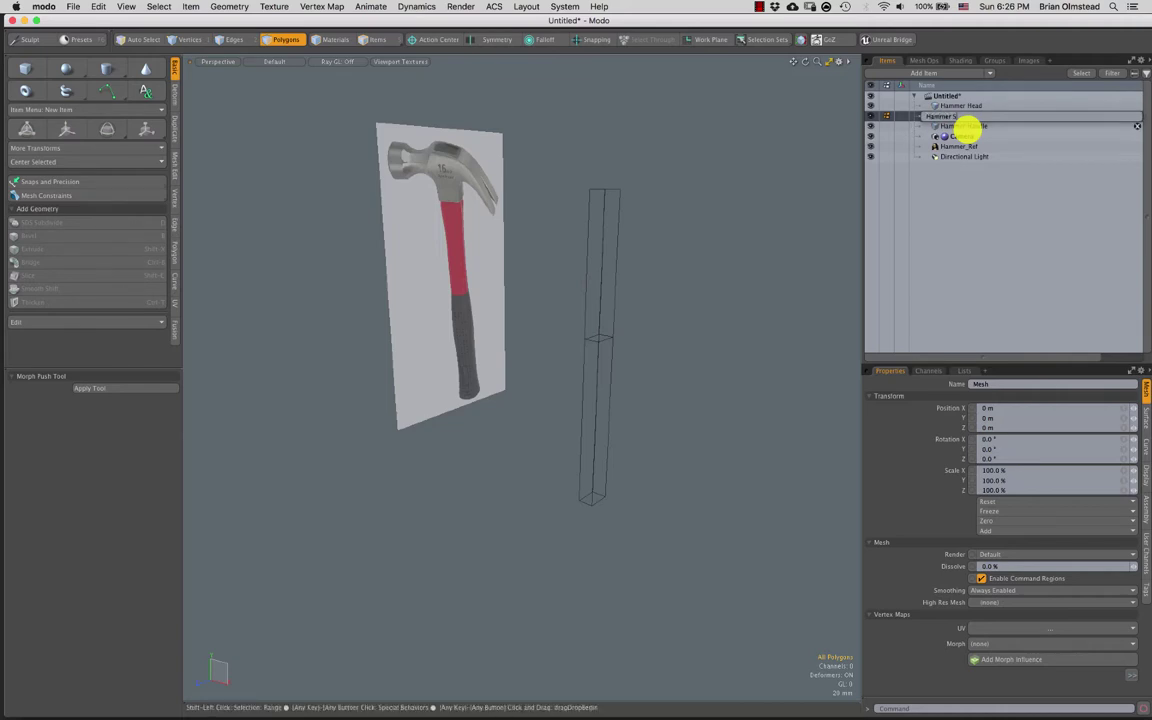
{"action": "key", "text": "Return"}
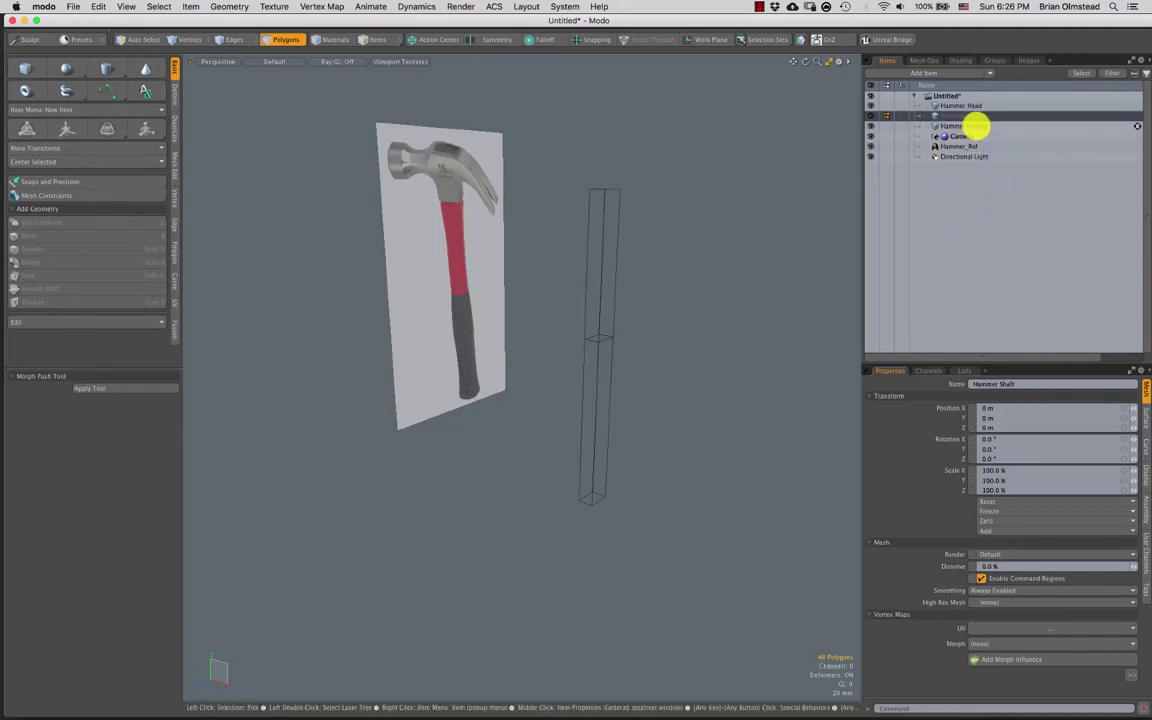
Move the upper-half polygons out of the Hammer Handle mesh into the Hammer Shaft mesh
{"action": "left_click", "coordinate": [974, 126]}
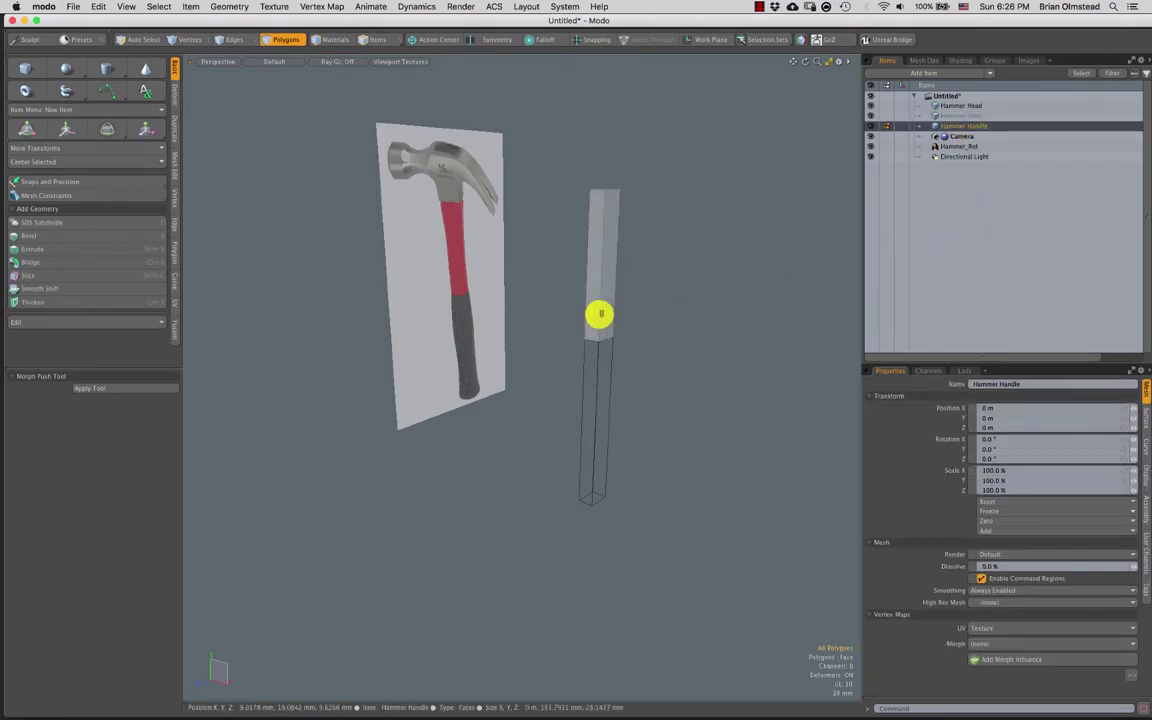
{"action": "double_click", "coordinate": [605, 310]}
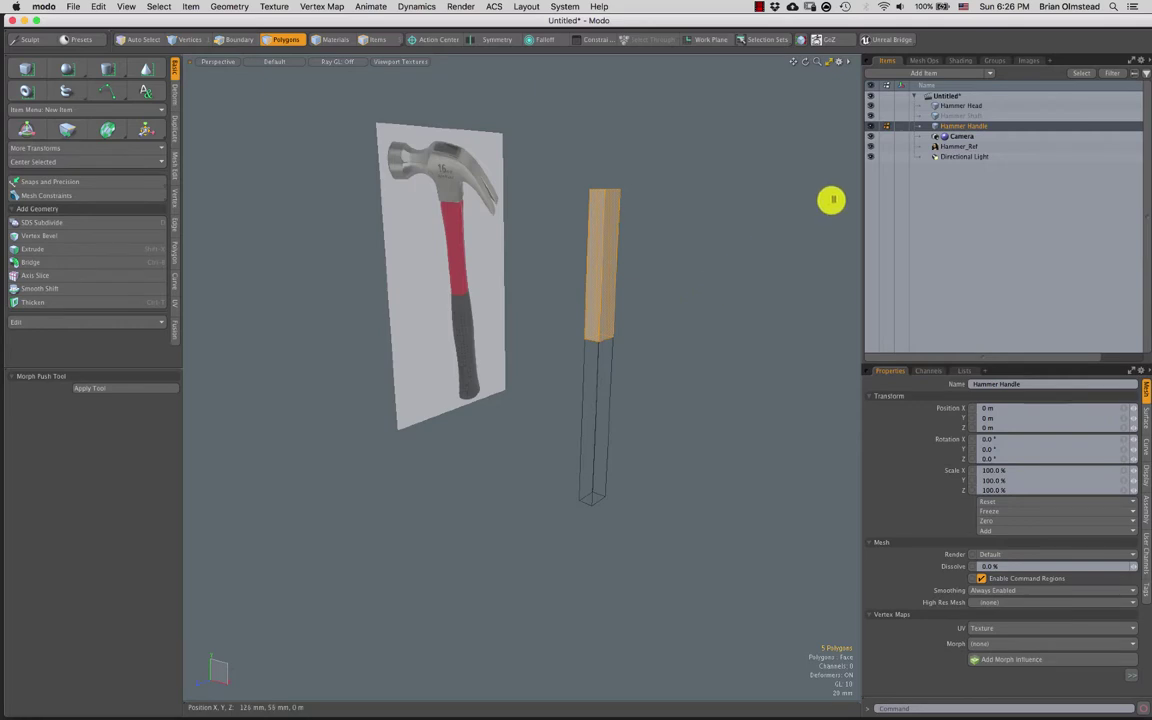
{"action": "key", "text": "super+x"}
{"action": "left_click", "coordinate": [961, 116]}
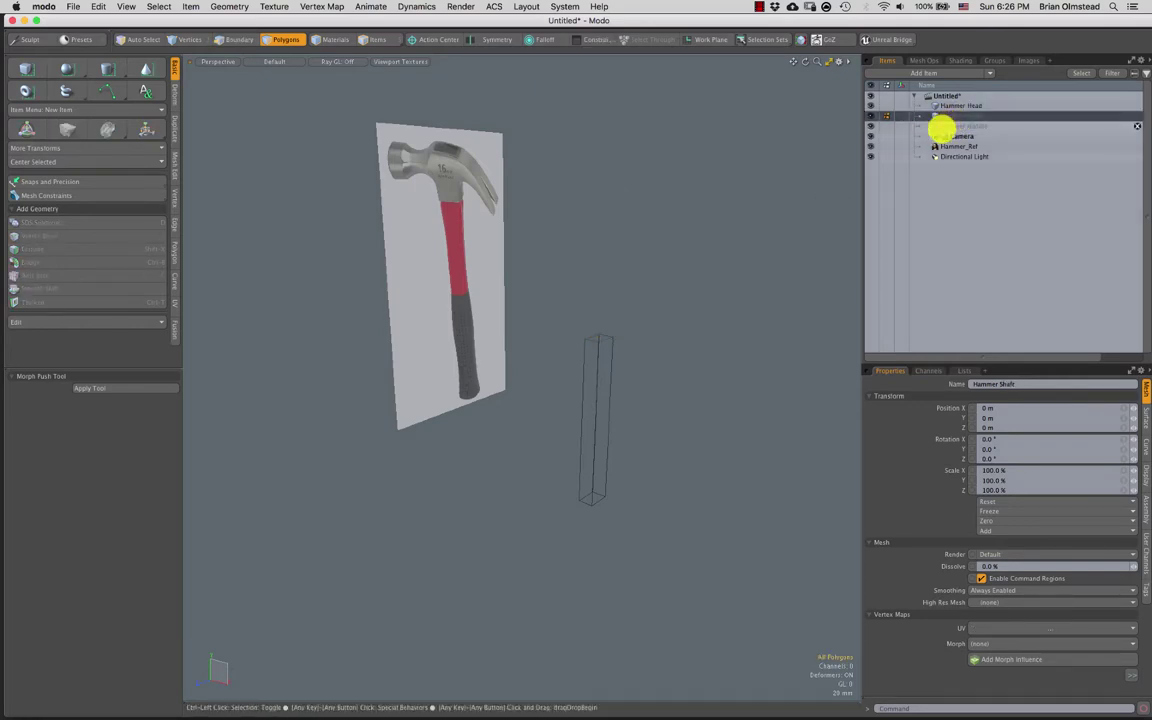
{"action": "key", "text": "super+v"}
Move the lower grip polygons out of the Hammer Head mesh into the Hammer Handle mesh
{"action": "left_click", "coordinate": [953, 106]}
{"action": "double_click", "coordinate": [589, 356]}
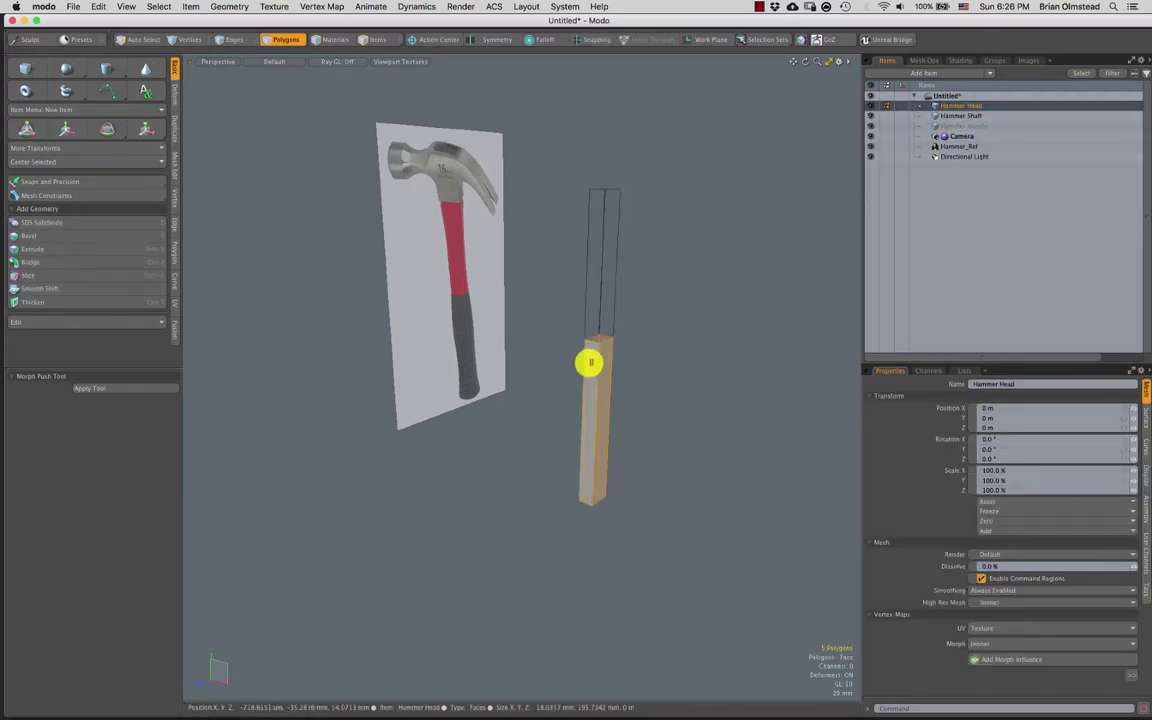
{"action": "key", "text": "super+x"}
{"action": "left_click", "coordinate": [957, 125]}
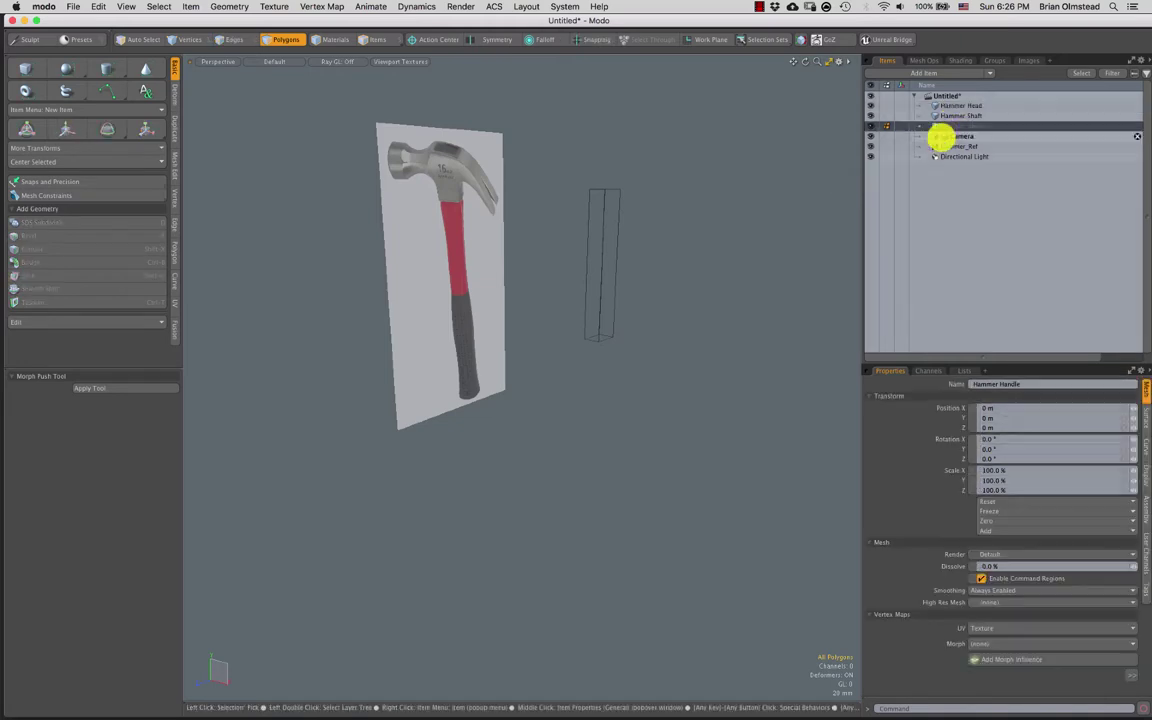
{"action": "key", "text": "super+v"}
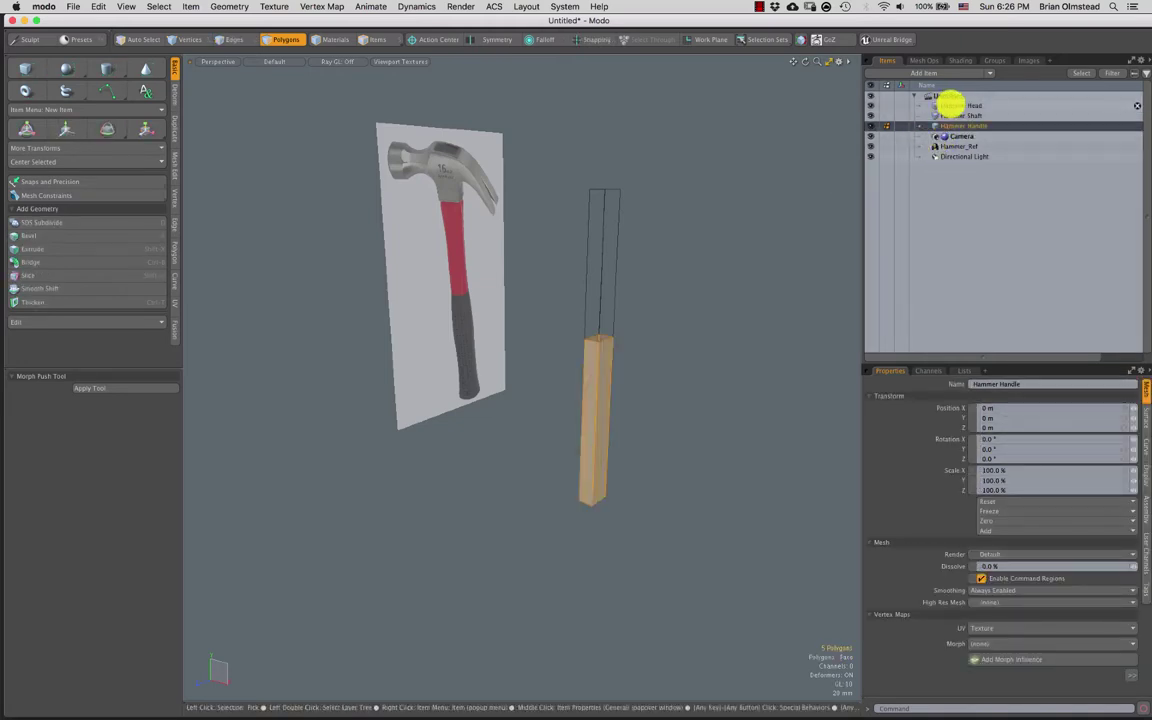
Check the head, shaft and handle meshes one by one, and hide Hammer Head and Hammer Shaft with Hammer Handle active
{"action": "left_click", "coordinate": [950, 106]}
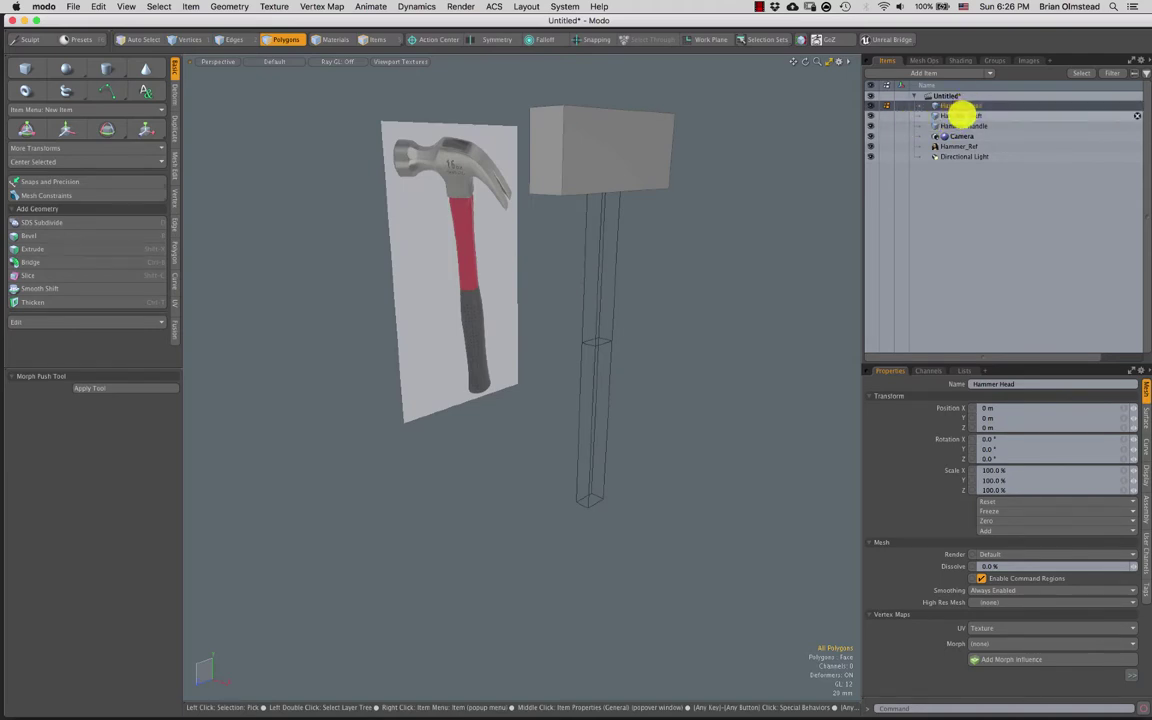
{"action": "left_click", "coordinate": [957, 116]}
{"action": "left_click", "coordinate": [963, 126]}
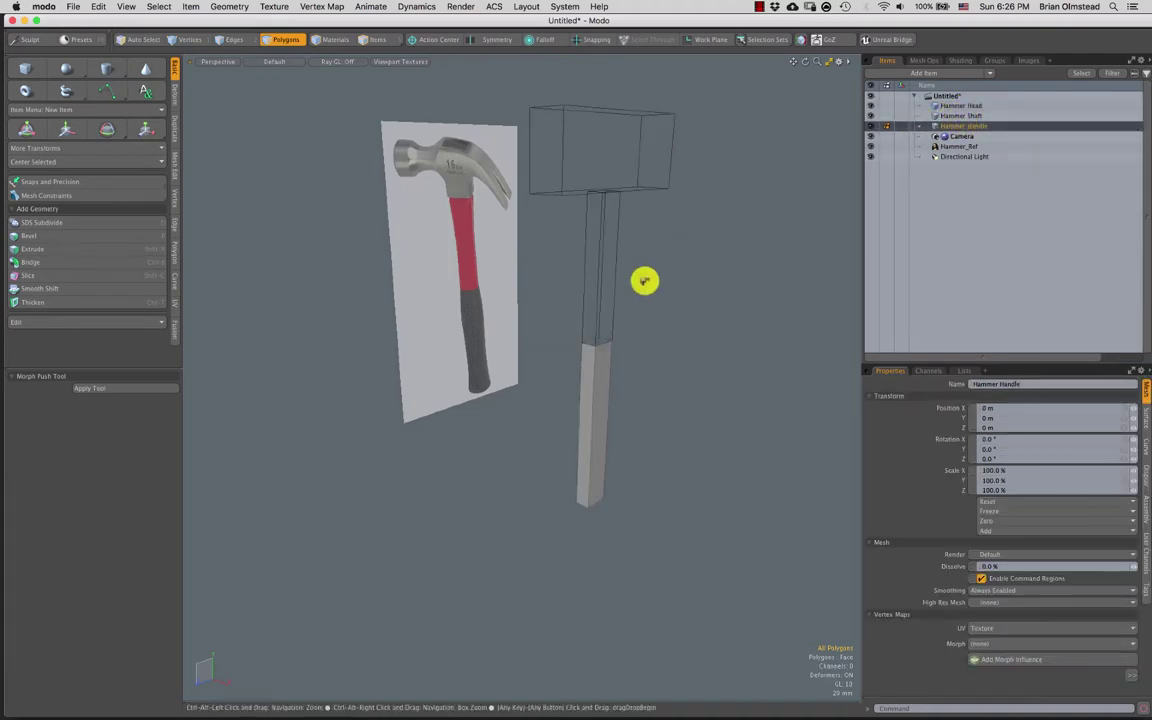
{"action": "left_click_drag", "start_coordinate": [623, 356], "coordinate": [638, 353], "text": "ctrl+alt"}
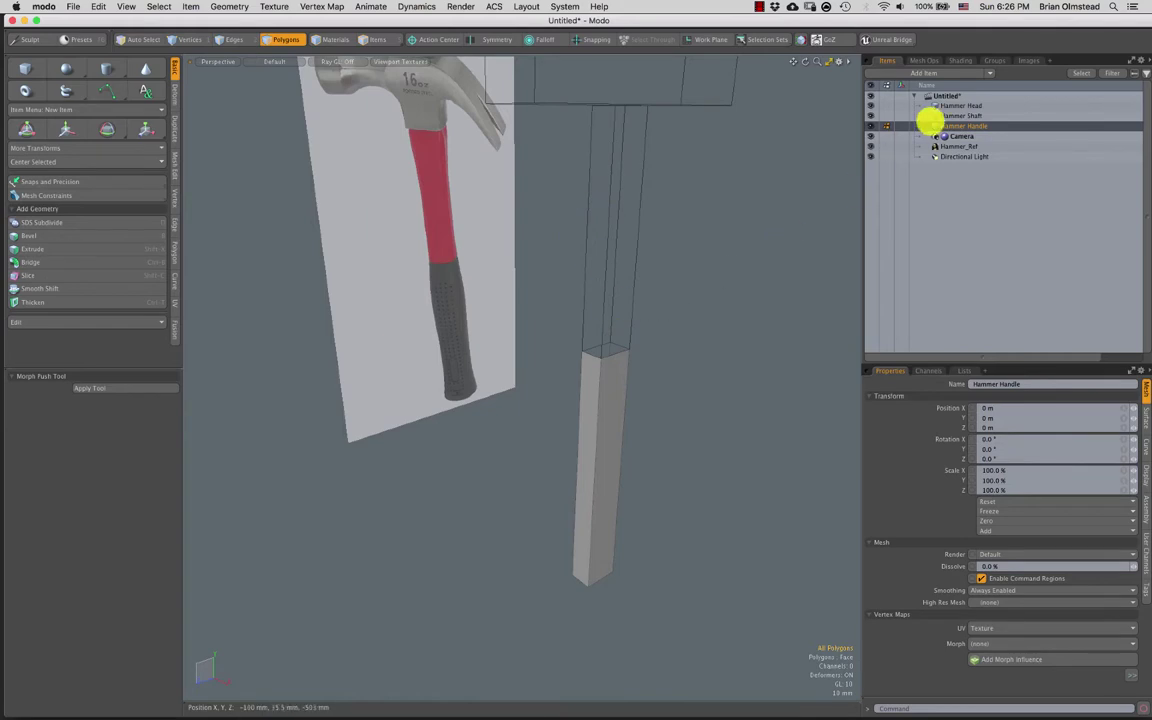
{"action": "left_click", "coordinate": [870, 115]}
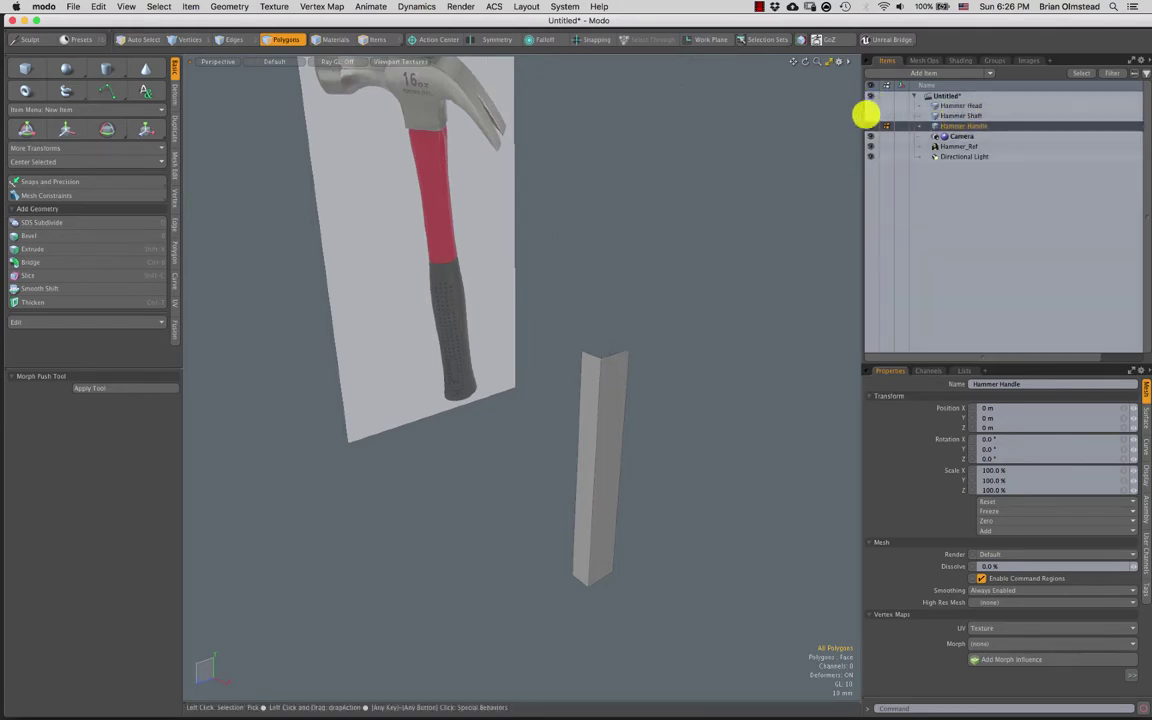
Try capping the handle's open upper end with a polygon made from its border edges, and undo it
{"action": "mouse_move", "coordinate": [597, 368]}
{"action": "left_mouse_down", "text": "alt"}
{"action": "mouse_move", "coordinate": [602, 275]}
{"action": "mouse_move", "coordinate": [620, 306]}
{"action": "mouse_move", "coordinate": [594, 249]}
{"action": "mouse_move", "coordinate": [587, 276]}
{"action": "left_mouse_up", "text": "alt"}
{"action": "key", "text": "2"}
{"action": "left_click", "coordinate": [612, 275]}
{"action": "left_click", "coordinate": [606, 256], "text": "shift"}
{"action": "key", "text": "p"}
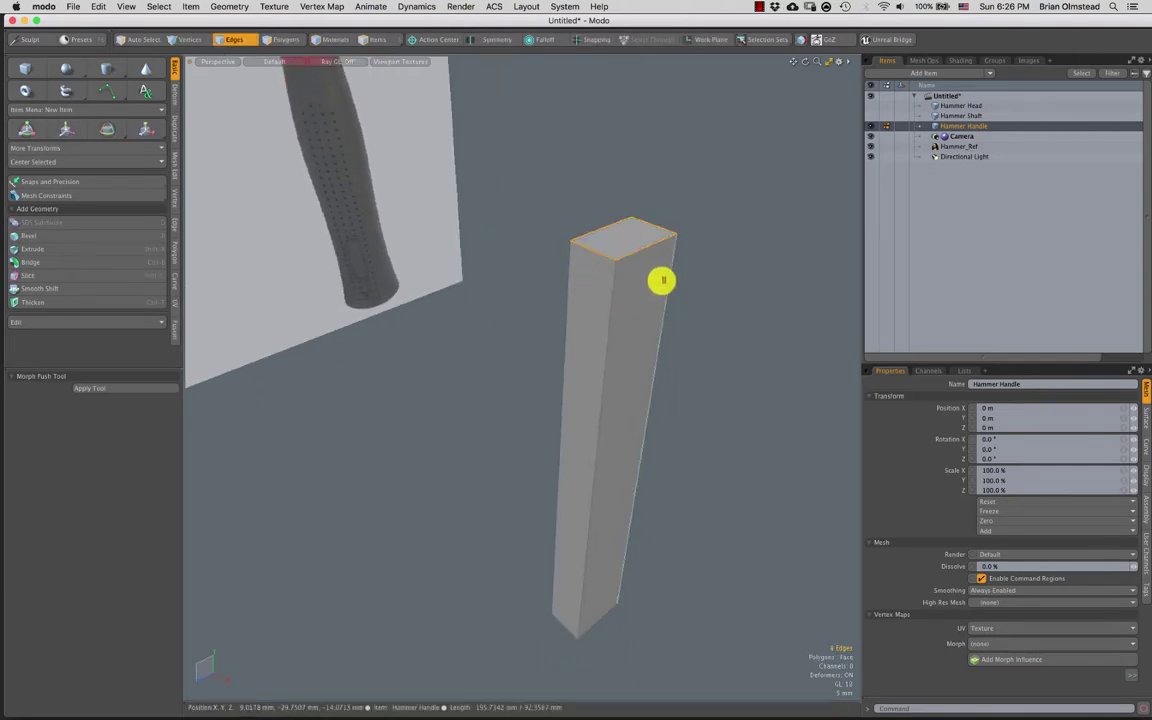
{"action": "key", "text": "super+z"}
Close the handle's open upper end by bridging two opposite border edges with one segment
{"action": "left_click", "coordinate": [635, 252]}
{"action": "left_click", "coordinate": [608, 228], "text": "shift"}
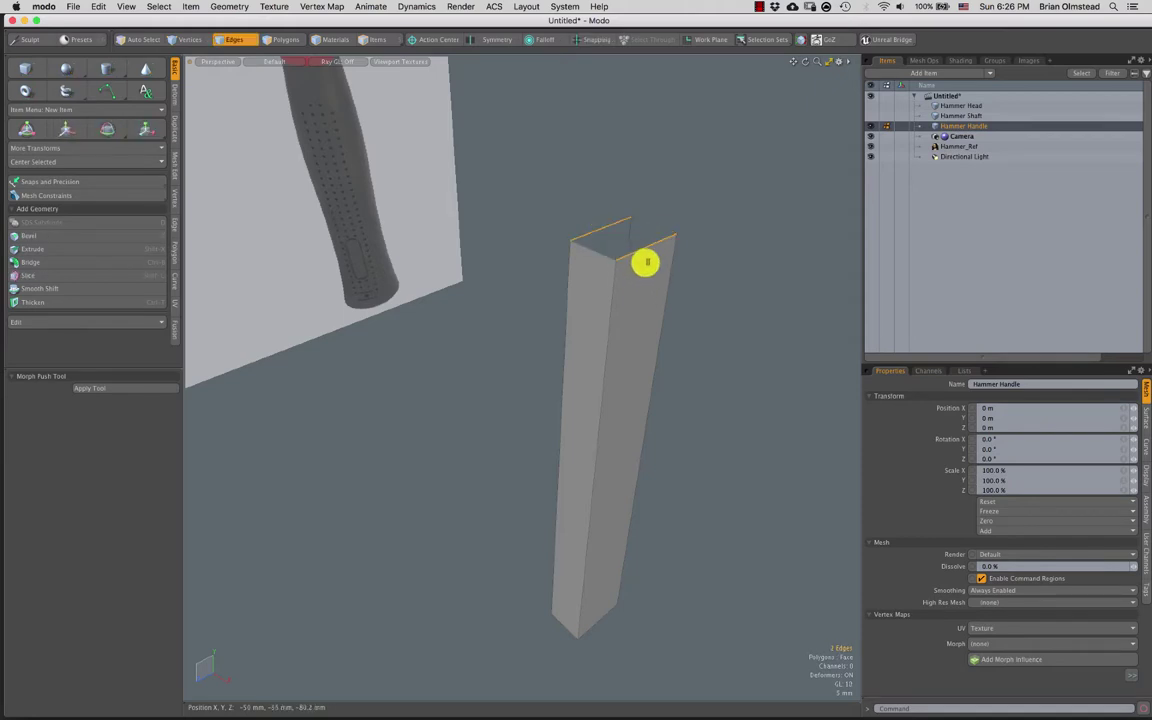
{"action": "left_click_drag", "start_coordinate": [660, 310], "coordinate": [637, 322], "text": "alt"}
{"action": "key", "text": "ctrl+b"}
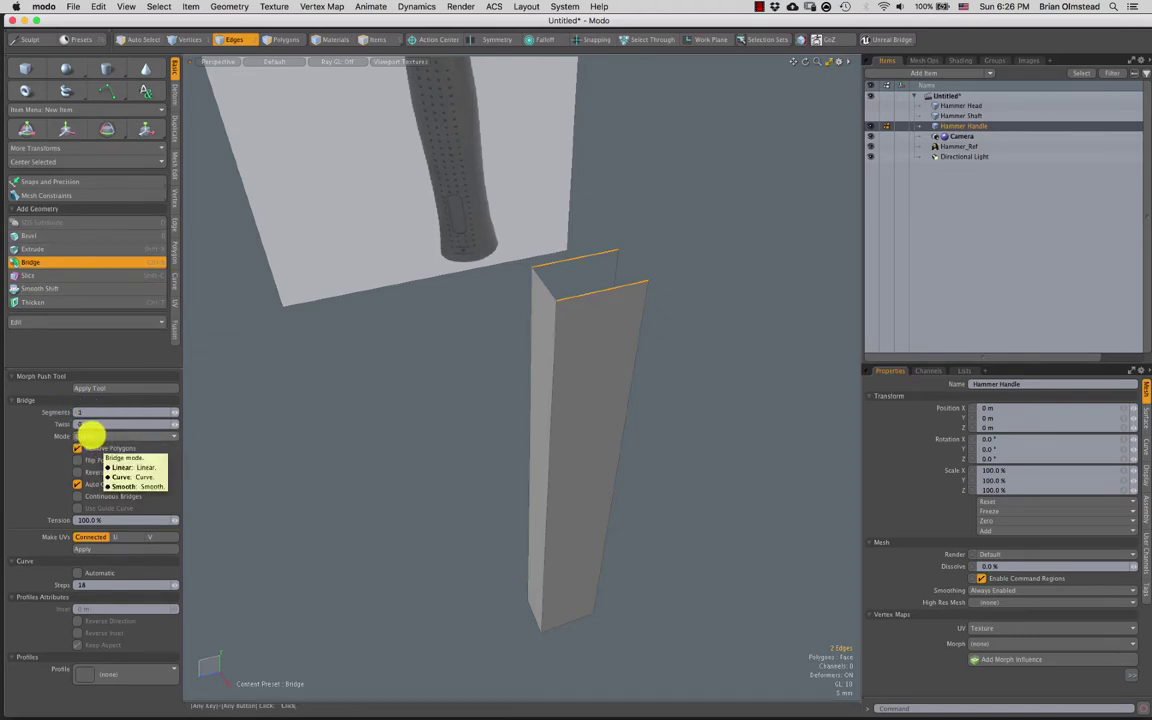
{"action": "left_click", "coordinate": [438, 364]}
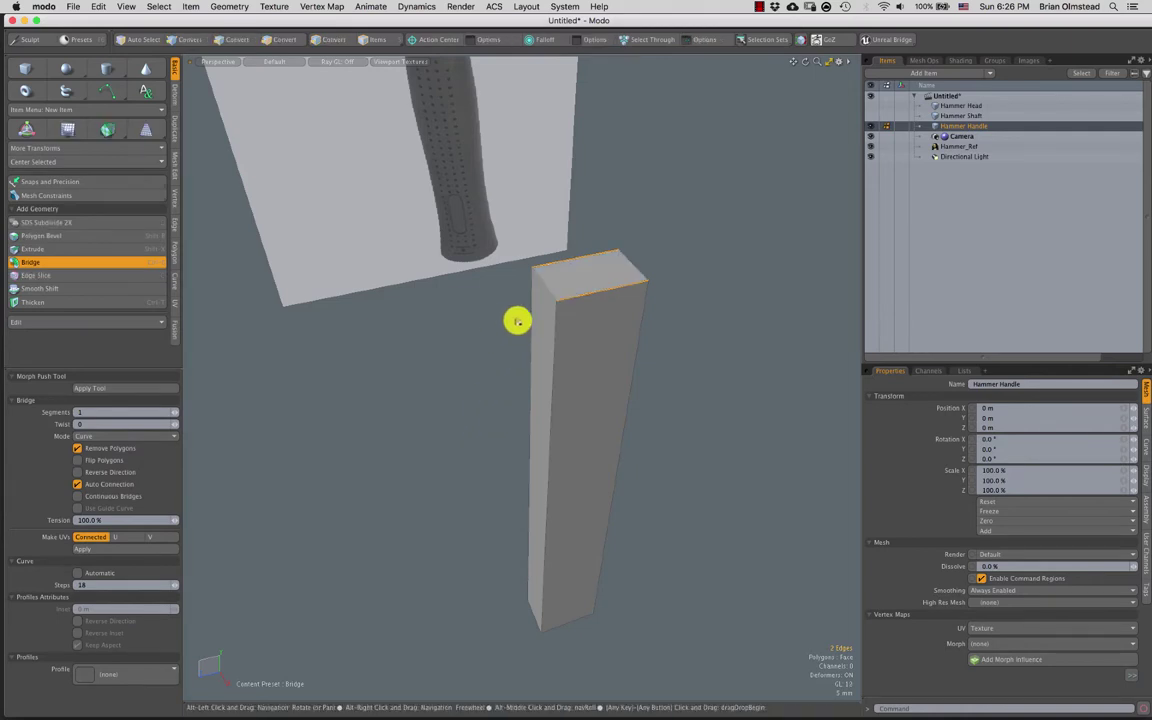
{"action": "left_click_drag", "start_coordinate": [466, 290], "coordinate": [564, 299], "text": "alt"}
{"action": "key", "text": "space"}
Try rounding the handle's four long vertical corner edges with a round-shaped inset Edge Bevel, and undo it
{"action": "left_click_drag", "start_coordinate": [658, 224], "coordinate": [396, 257], "text": "alt"}
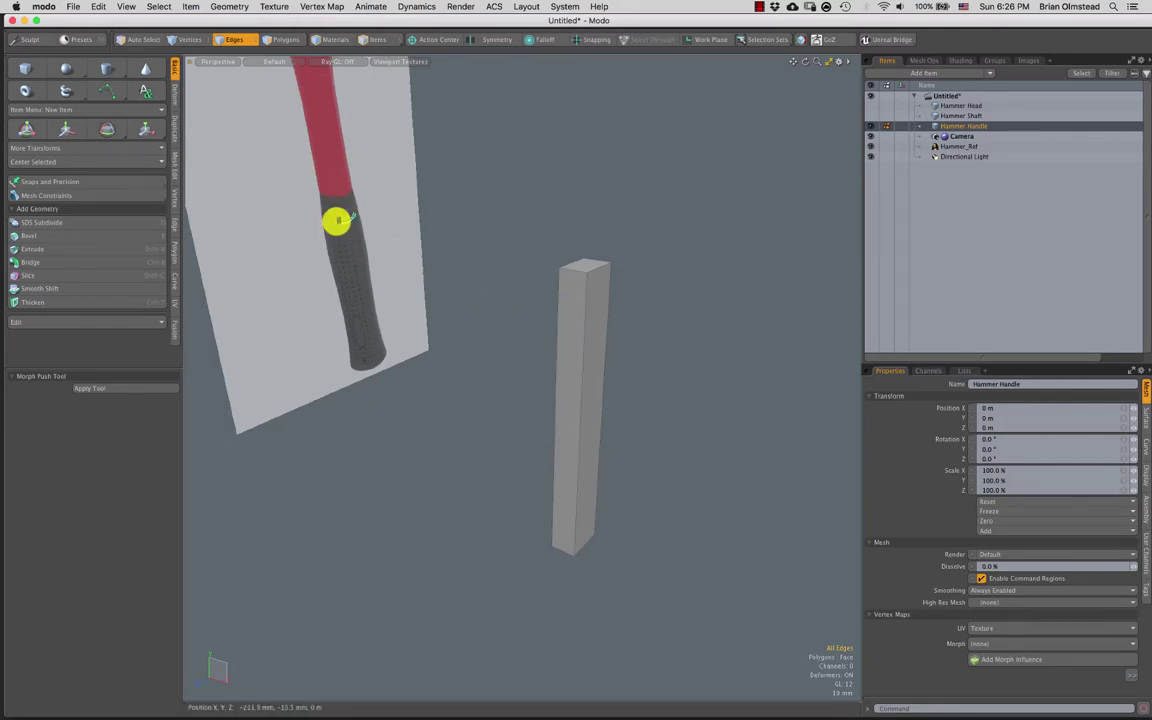
{"action": "left_click_drag", "start_coordinate": [358, 230], "coordinate": [560, 321], "text": "alt"}
{"action": "key", "text": "2"}
{"action": "key", "text": "b"}
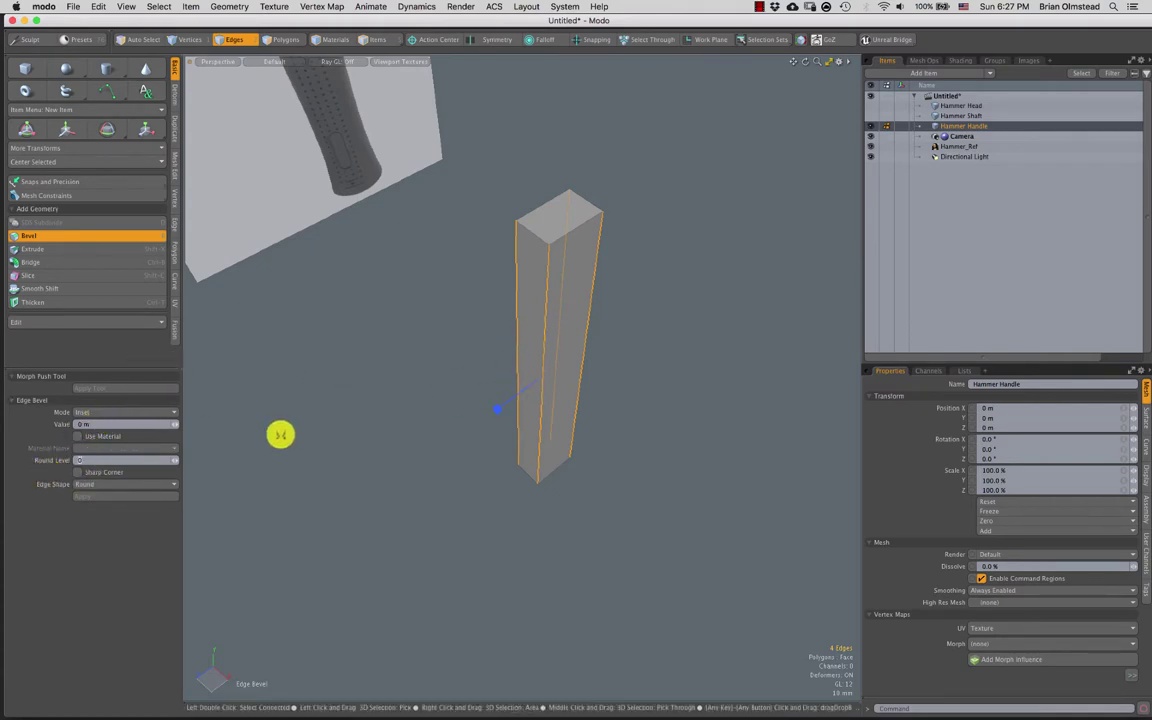
{"action": "left_click_drag", "start_coordinate": [498, 409], "coordinate": [482, 417]}
{"action": "scroll", "coordinate": [530, 328], "scroll_direction": "up", "scroll_amount": 5}
{"action": "mouse_move", "coordinate": [529, 330]}
{"action": "left_mouse_down", "text": "alt"}
{"action": "mouse_move", "coordinate": [522, 339]}
{"action": "mouse_move", "coordinate": [548, 368]}
{"action": "mouse_move", "coordinate": [548, 327]}
{"action": "left_mouse_up", "text": "alt"}
{"action": "key", "text": "space"}
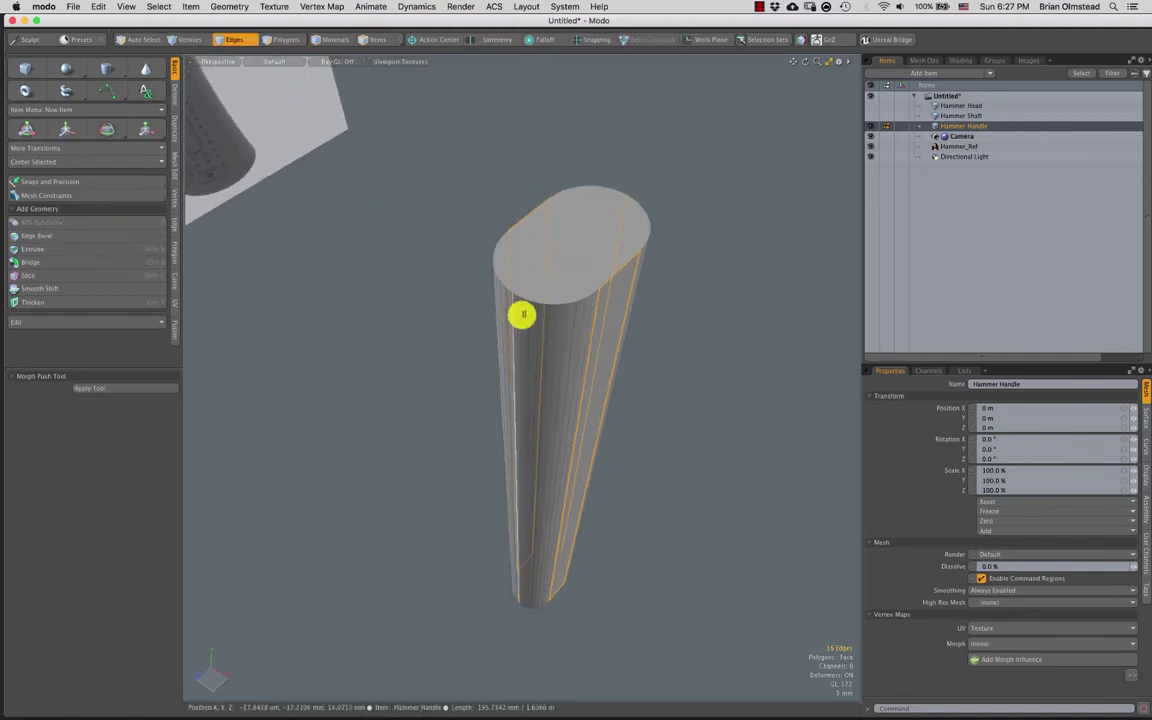
{"action": "key", "text": "Escape"}
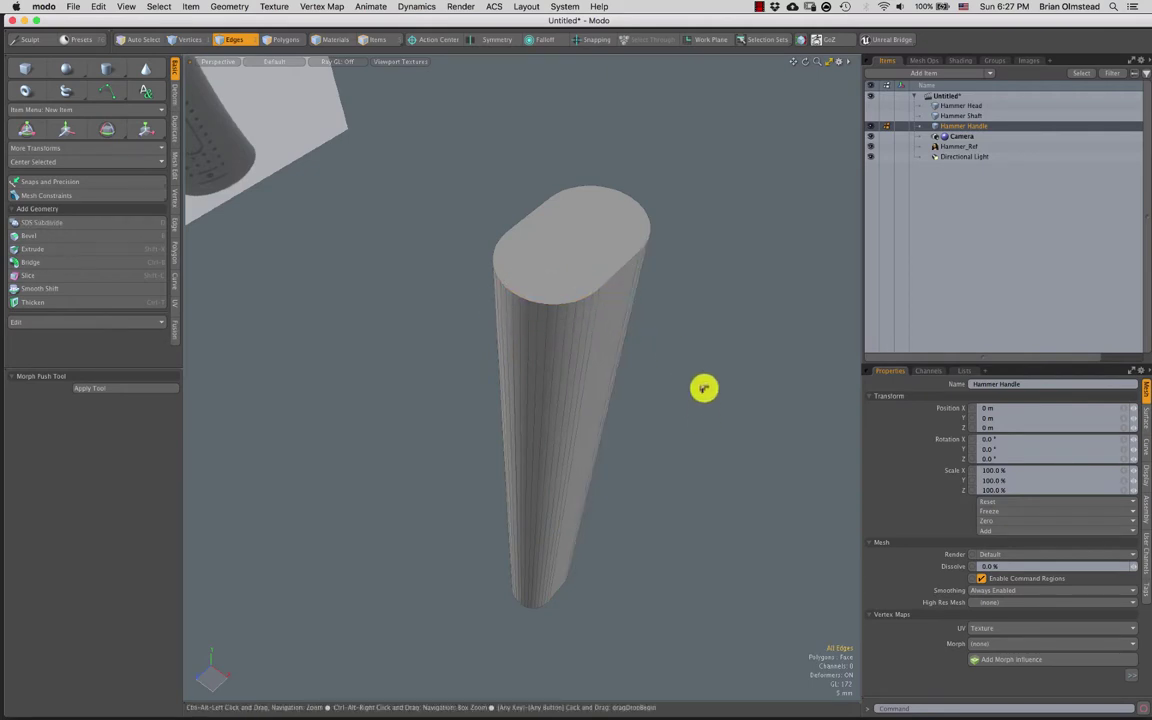
{"action": "left_click_drag", "start_coordinate": [704, 388], "coordinate": [581, 303], "text": "ctrl+alt"}
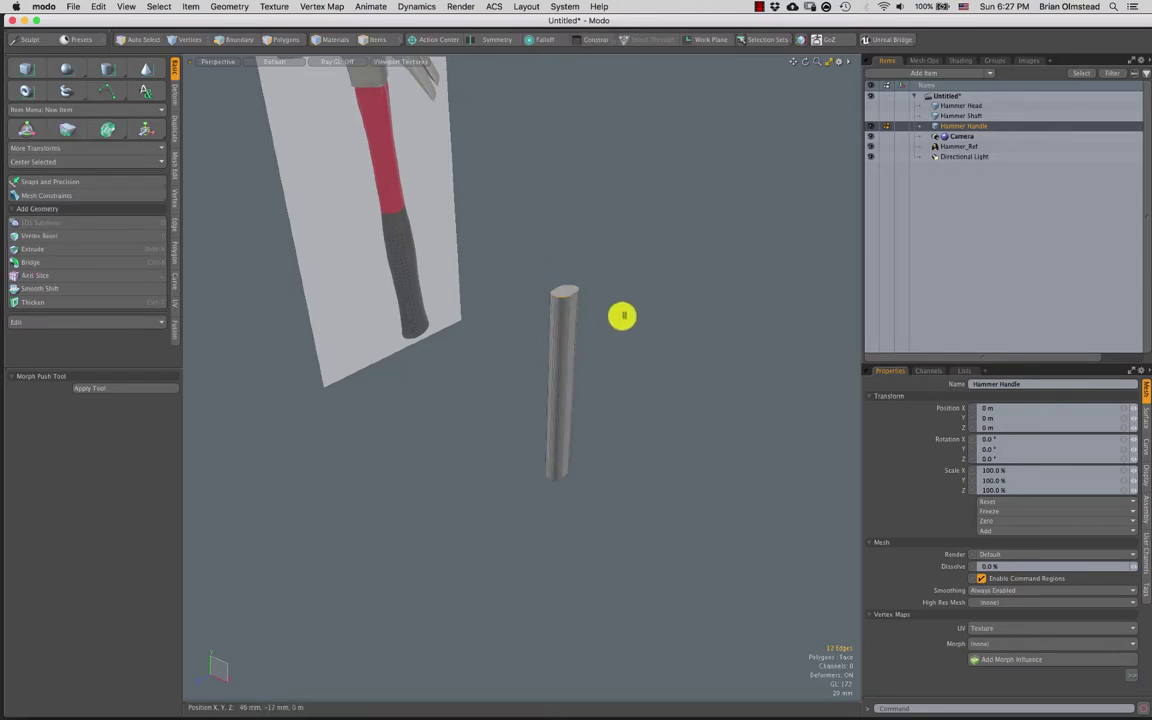
{"action": "key", "text": "super+z"}
{"action": "key", "text": "super+z"}
Select all four long vertical corner edges of the Hammer Handle block
{"action": "left_click_drag", "start_coordinate": [550, 301], "coordinate": [728, 432], "text": "alt"}
{"action": "right_click_drag", "start_coordinate": [845, 642], "coordinate": [842, 634]}
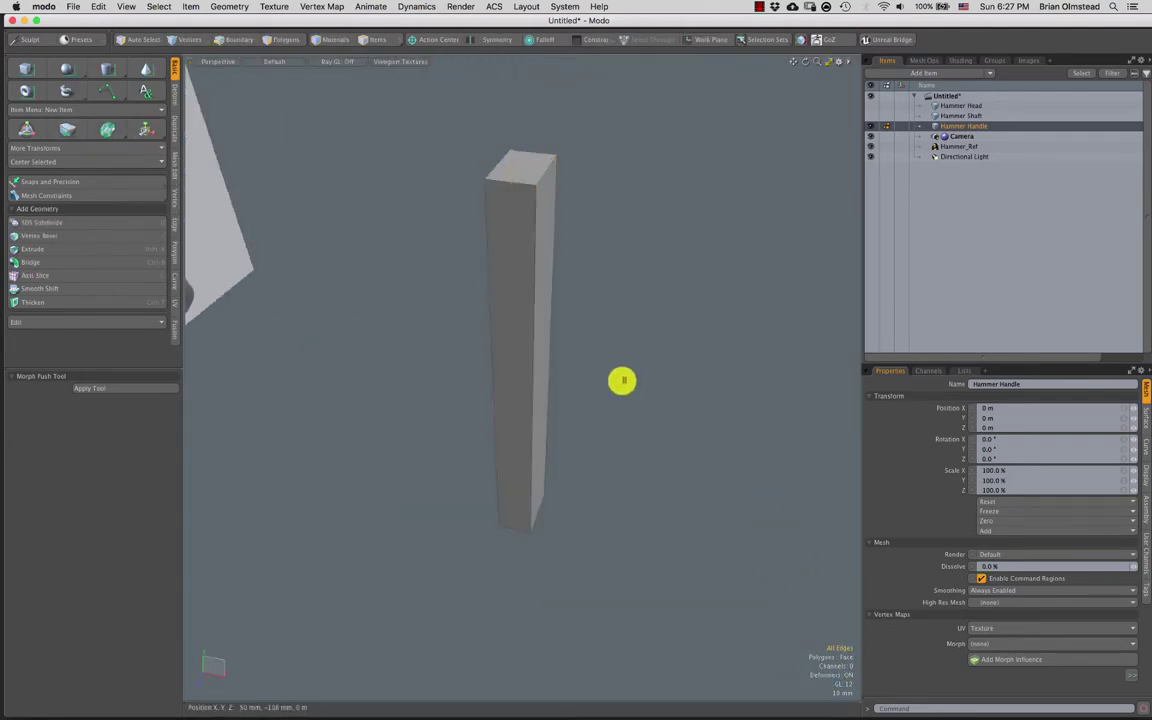
{"action": "left_click_drag", "start_coordinate": [588, 397], "coordinate": [555, 360], "text": "alt"}
{"action": "left_click", "coordinate": [575, 269]}
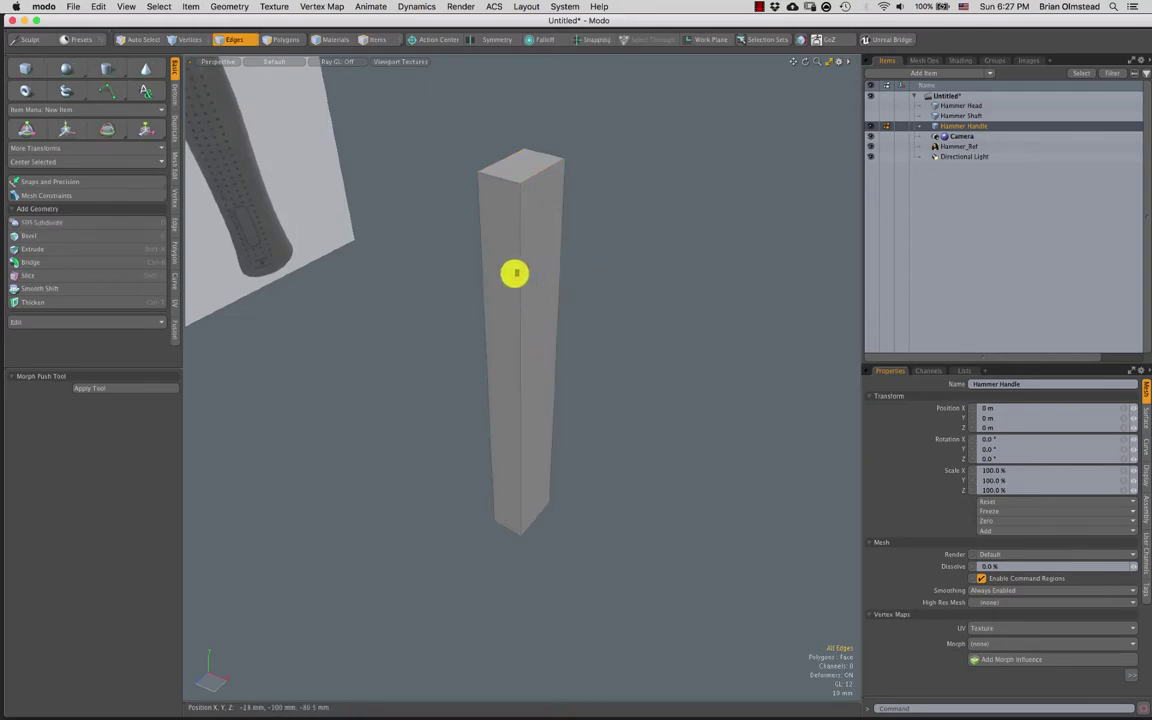
{"action": "left_click", "coordinate": [518, 273]}
{"action": "left_click", "coordinate": [485, 280], "text": "shift"}
{"action": "left_click_drag", "start_coordinate": [562, 303], "coordinate": [409, 300], "text": "alt"}
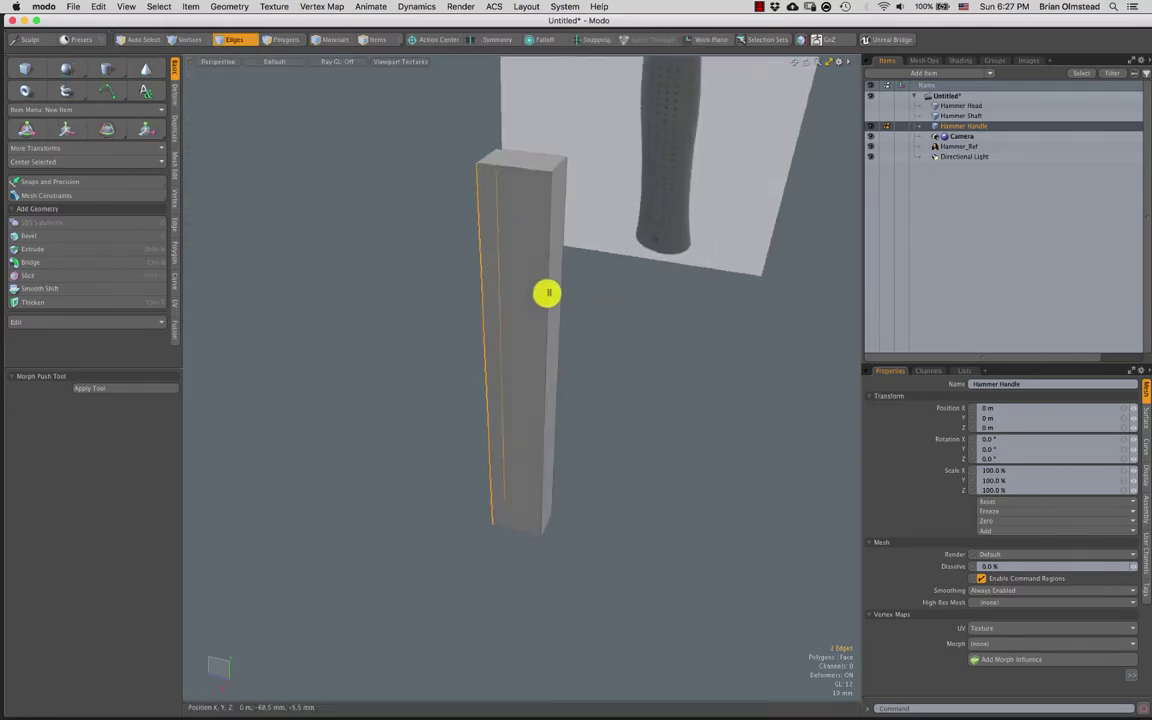
{"action": "left_click", "coordinate": [548, 280], "text": "shift"}
{"action": "left_click", "coordinate": [564, 274], "text": "shift"}
{"action": "left_click_drag", "start_coordinate": [476, 329], "coordinate": [483, 288], "text": "alt"}
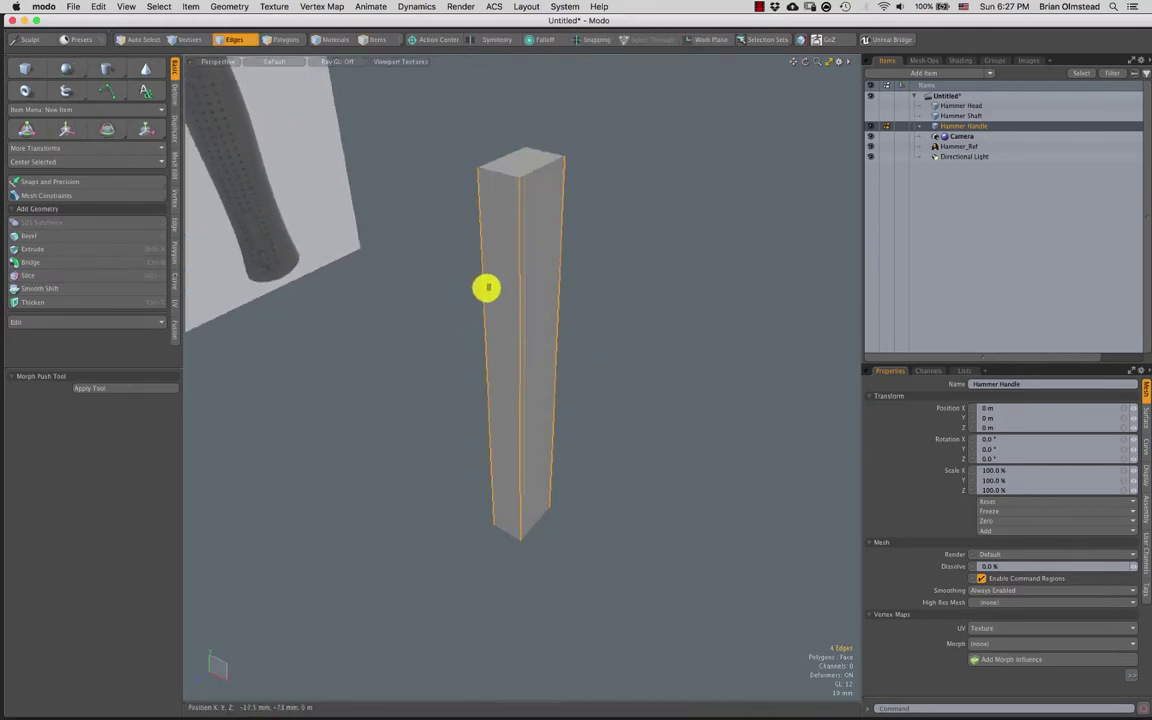
Try rounding the handle's four long corner edges with an inset Edge Bevel of about 6 mm at Round Level 1, and undo it
{"action": "key", "text": "b"}
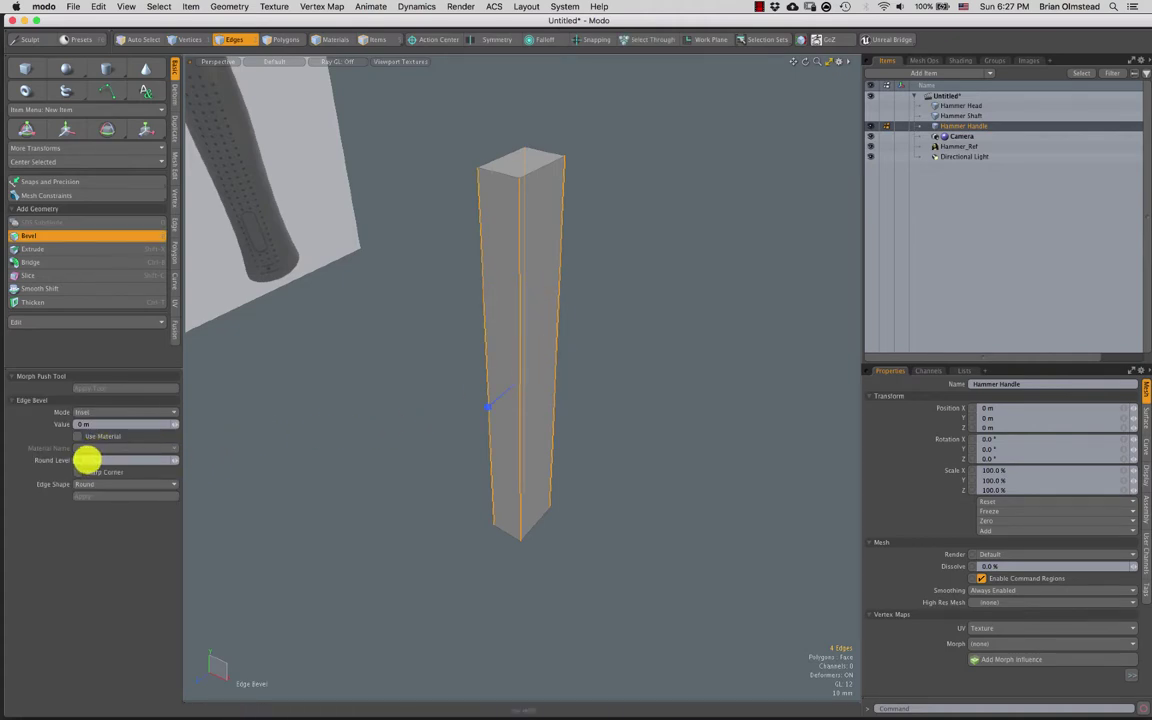
{"action": "key", "text": "Return"}
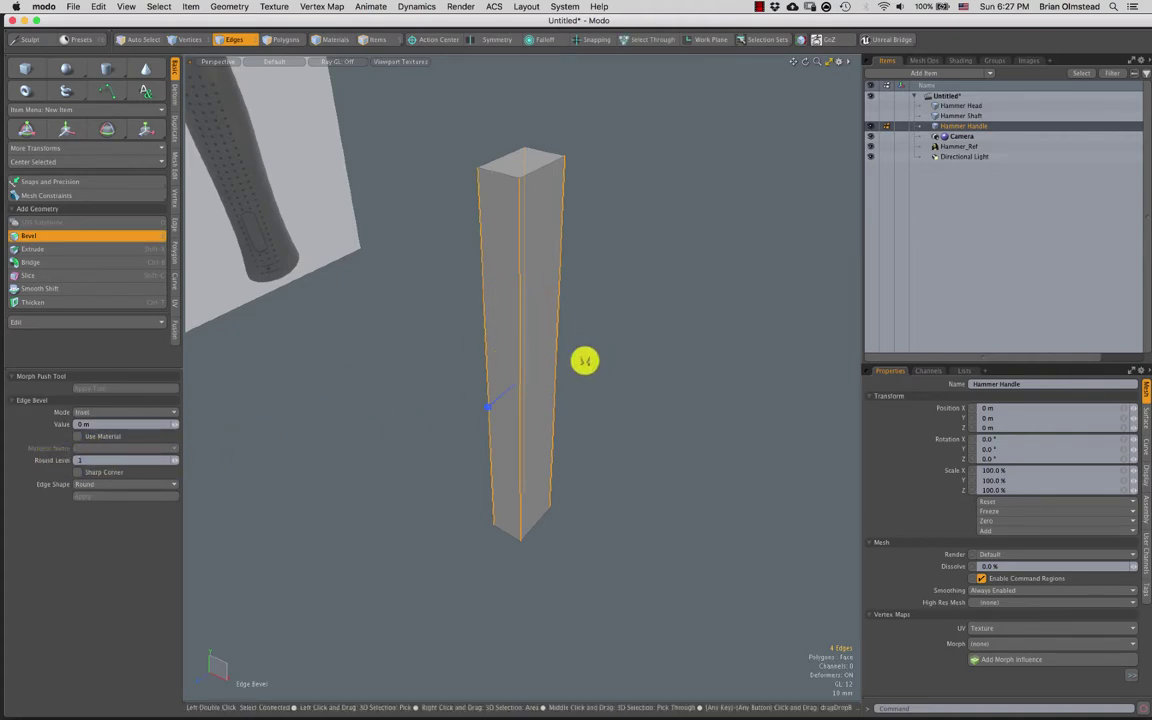
{"action": "left_click_drag", "start_coordinate": [490, 404], "coordinate": [471, 411]}
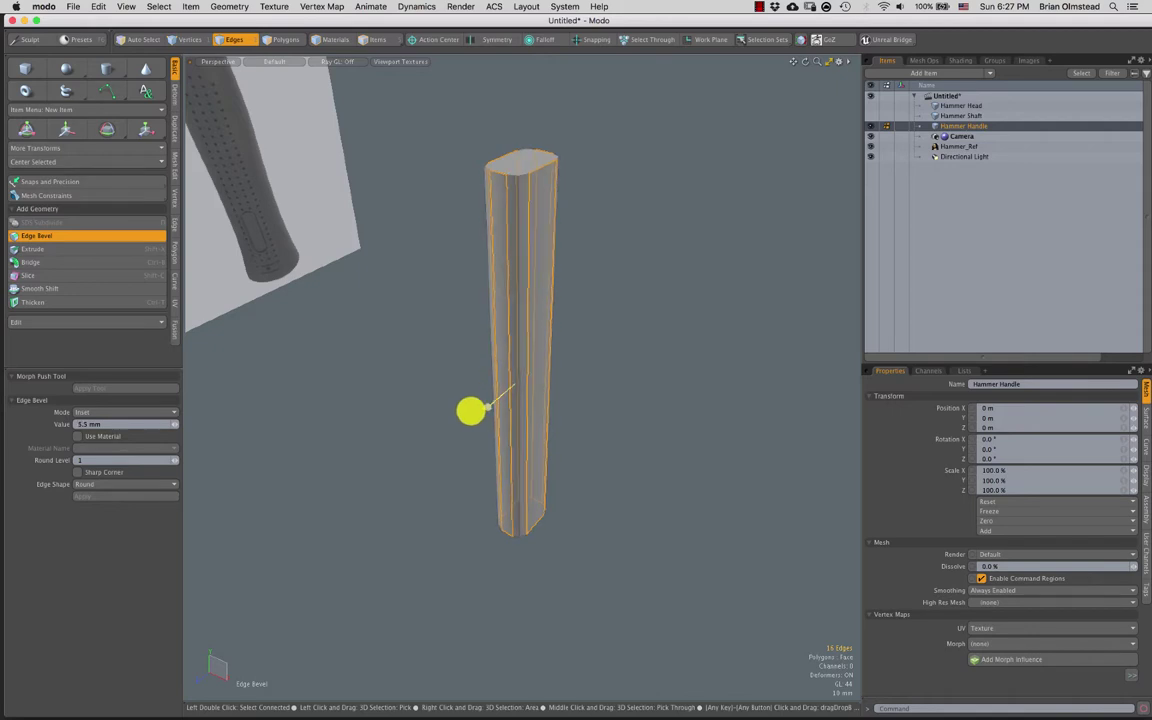
{"action": "left_click_drag", "start_coordinate": [516, 335], "coordinate": [622, 386], "text": "alt"}
{"action": "key", "text": "space"}
{"action": "left_click", "coordinate": [486, 268]}
{"action": "left_click", "coordinate": [515, 265], "text": "shift"}
{"action": "left_click", "coordinate": [536, 261], "text": "shift"}
{"action": "key", "text": "3"}
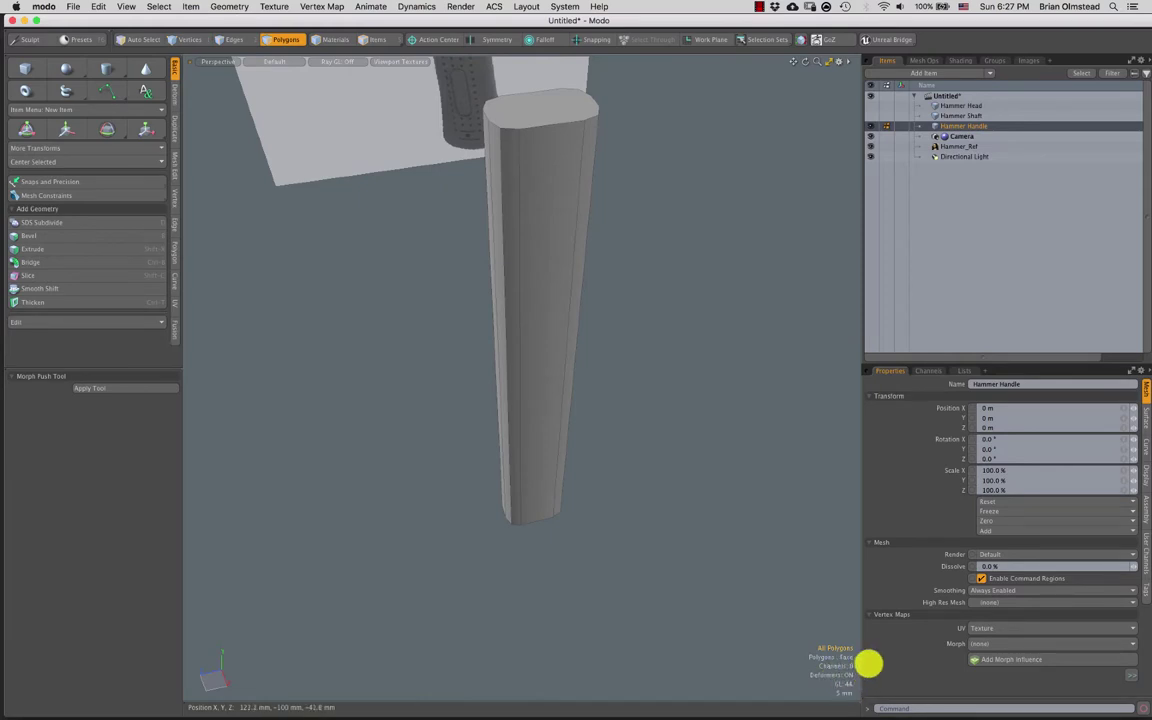
{"action": "key", "text": "super+z"}
{"action": "key", "text": "super+z"}
{"action": "key", "text": "super+z"}
{"action": "key", "text": "super+z"}
{"action": "key", "text": "super+z"}
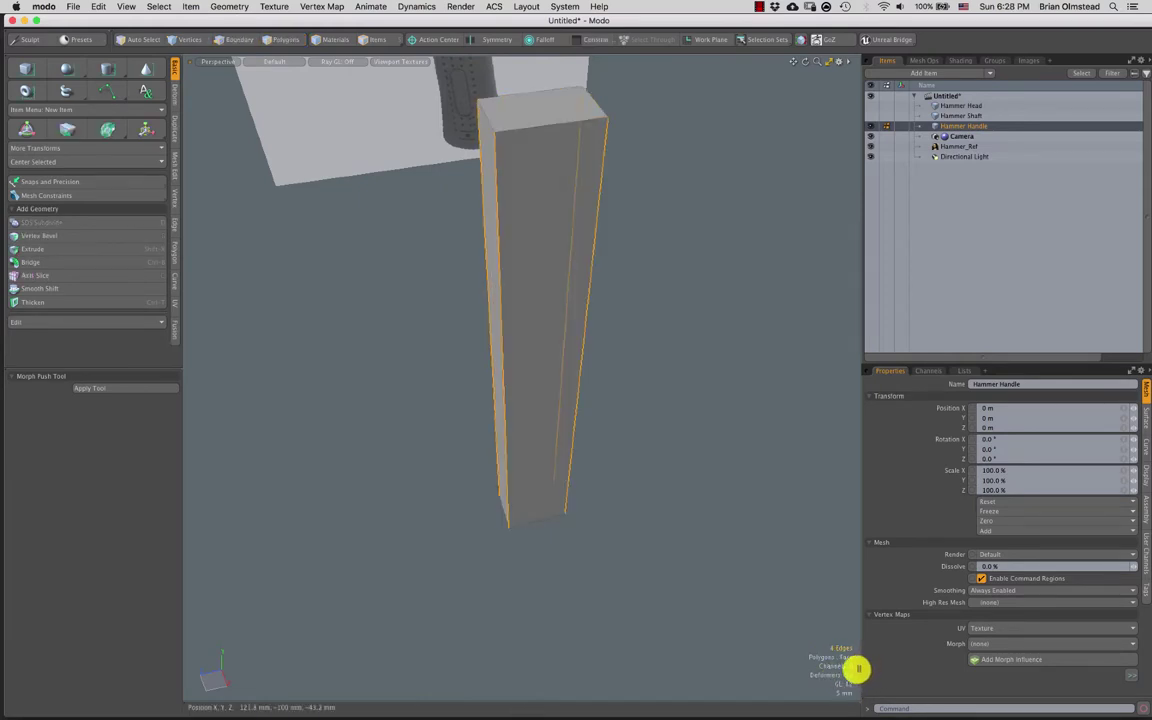
Bevel the handle's four long corner edges with a 6 mm inset, Round Level 1 and Round edge shape, then clear the selection
{"action": "key", "text": "b"}
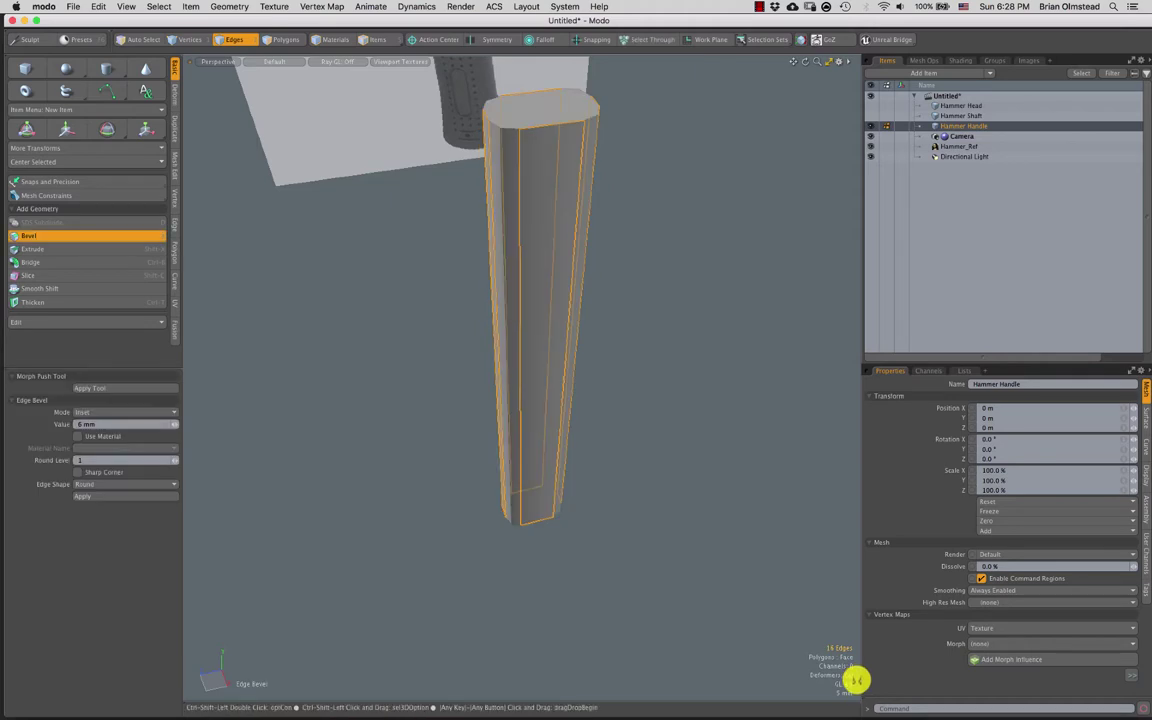
{"action": "key", "text": "q"}
{"action": "left_click", "coordinate": [648, 434]}
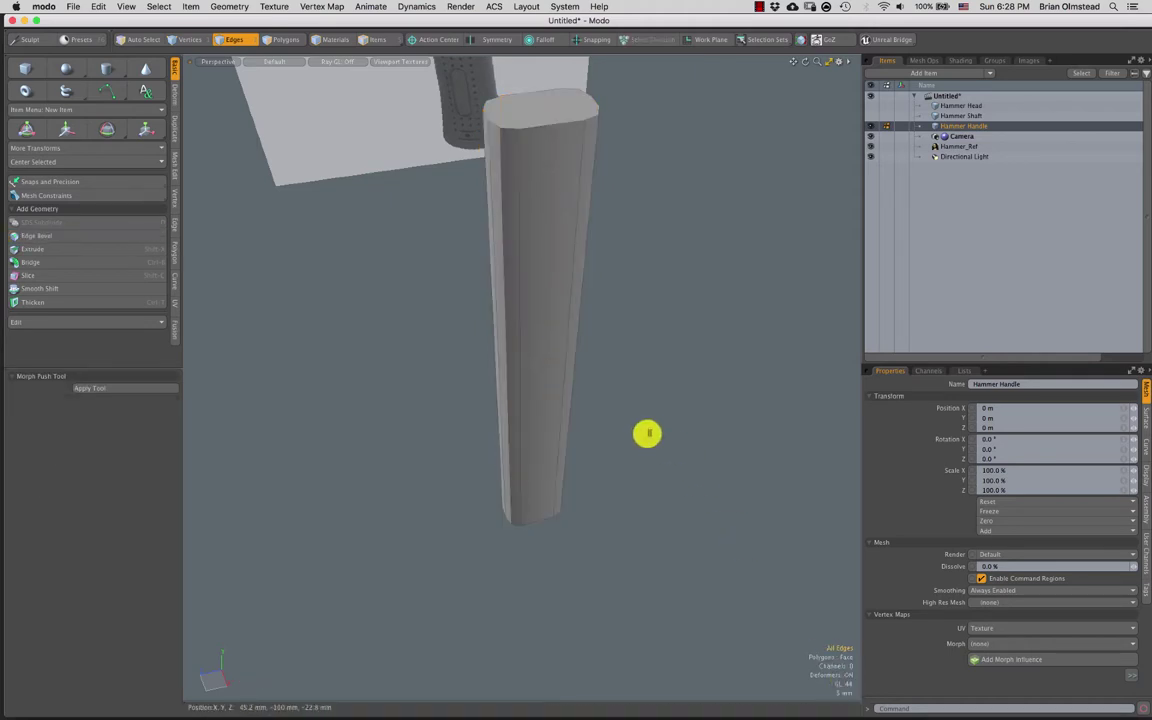
Examine the beveled handle in the Right view and in perspective against the hammer reference image
{"action": "left_click_drag", "start_coordinate": [501, 344], "coordinate": [488, 390], "text": "alt"}
{"action": "key", "text": "ctrl+1"}
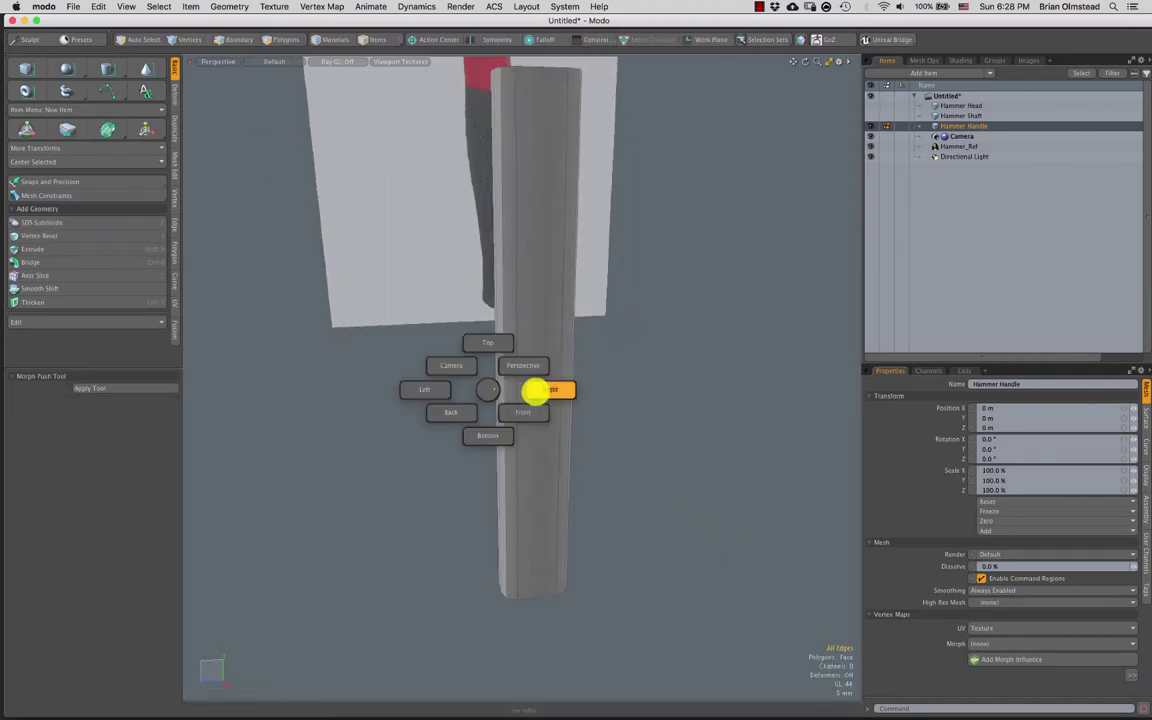
{"action": "left_click", "coordinate": [537, 391]}
{"action": "scroll", "coordinate": [508, 412], "scroll_direction": "down", "scroll_amount": 5}
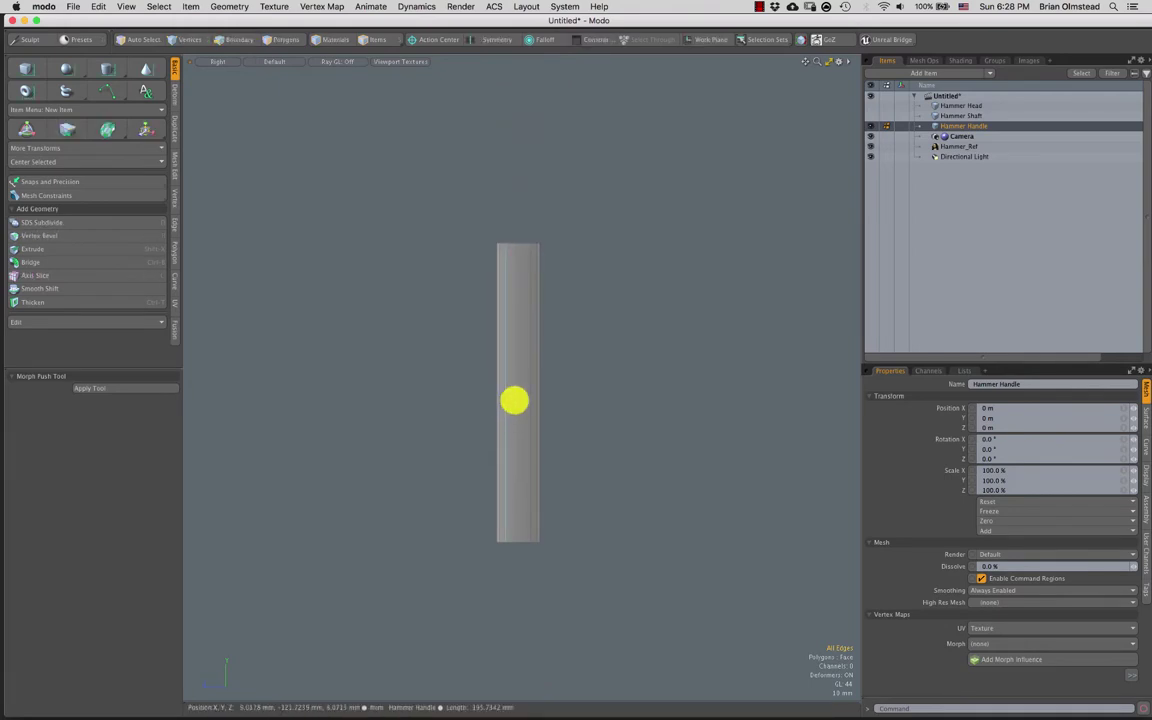
{"action": "left_click_drag", "start_coordinate": [535, 383], "coordinate": [499, 401], "text": "alt"}
{"action": "scroll", "coordinate": [490, 384], "scroll_direction": "up", "scroll_amount": 3}
{"action": "scroll", "coordinate": [499, 401], "scroll_direction": "up", "scroll_amount": 3}
{"action": "left_click_drag", "start_coordinate": [529, 316], "coordinate": [517, 332], "text": "alt+shift"}
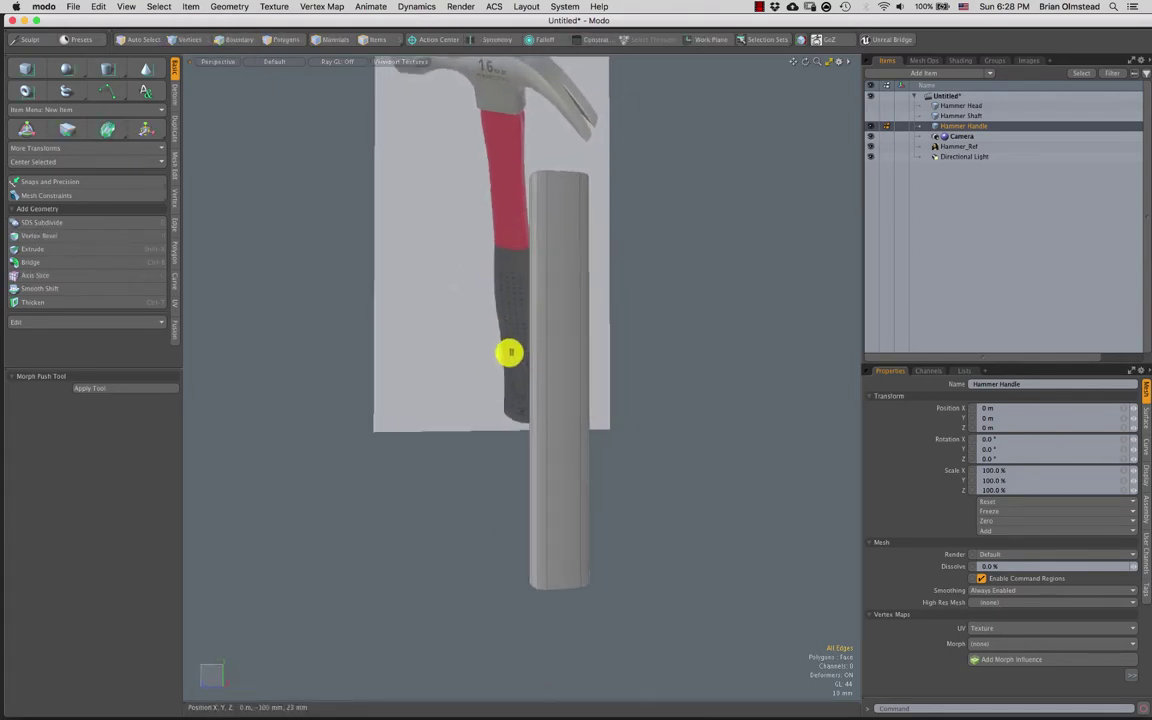
{"action": "key", "text": "ctrl+space"}
{"action": "left_click", "coordinate": [558, 355]}
{"action": "key", "text": "ctrl+space"}
{"action": "left_click", "coordinate": [478, 357]}
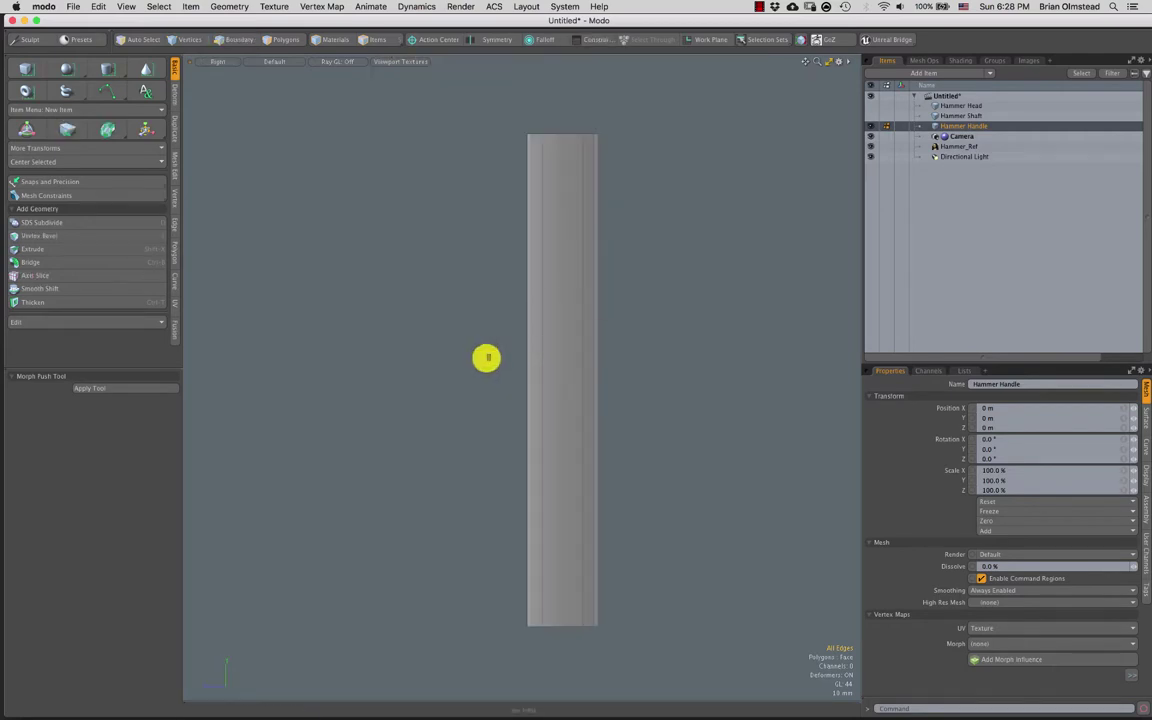
{"action": "scroll", "coordinate": [511, 384], "scroll_direction": "down", "scroll_amount": 2}
{"action": "left_click_drag", "start_coordinate": [513, 383], "coordinate": [537, 417], "text": "alt"}
Add two evenly spaced edge loops around the handle with Loop Slice, using a count of 2
{"action": "key", "text": "2"}
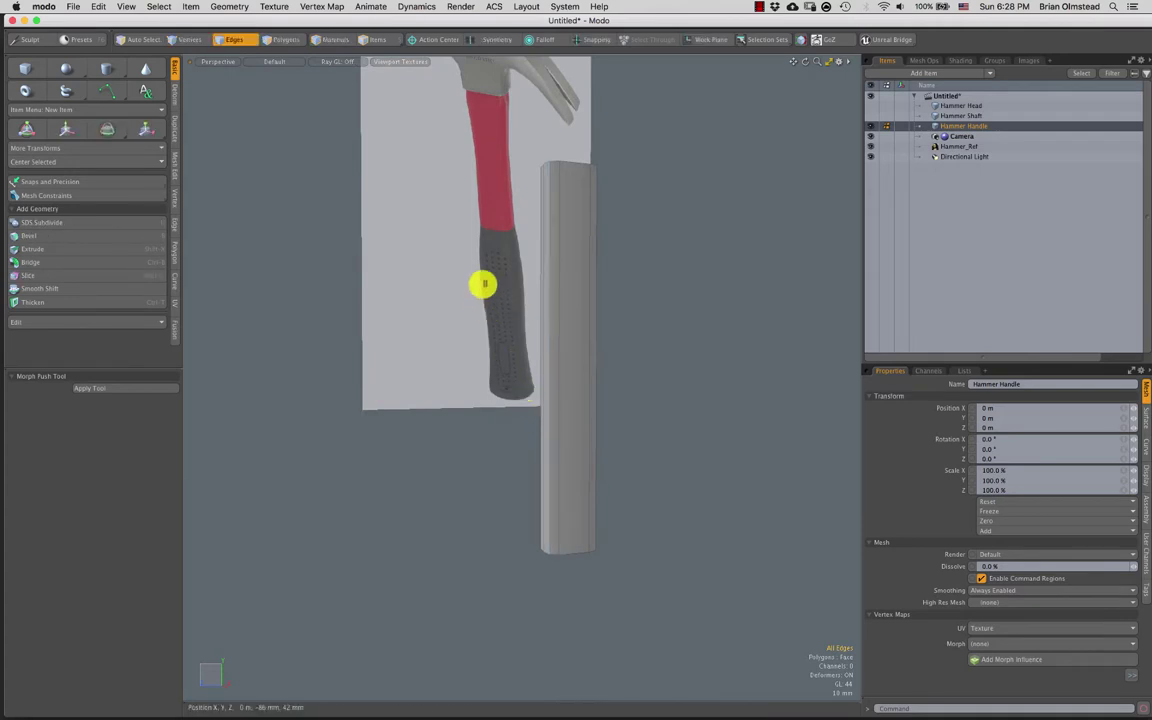
{"action": "right_click", "coordinate": [485, 235]}
{"action": "left_click", "coordinate": [484, 200]}
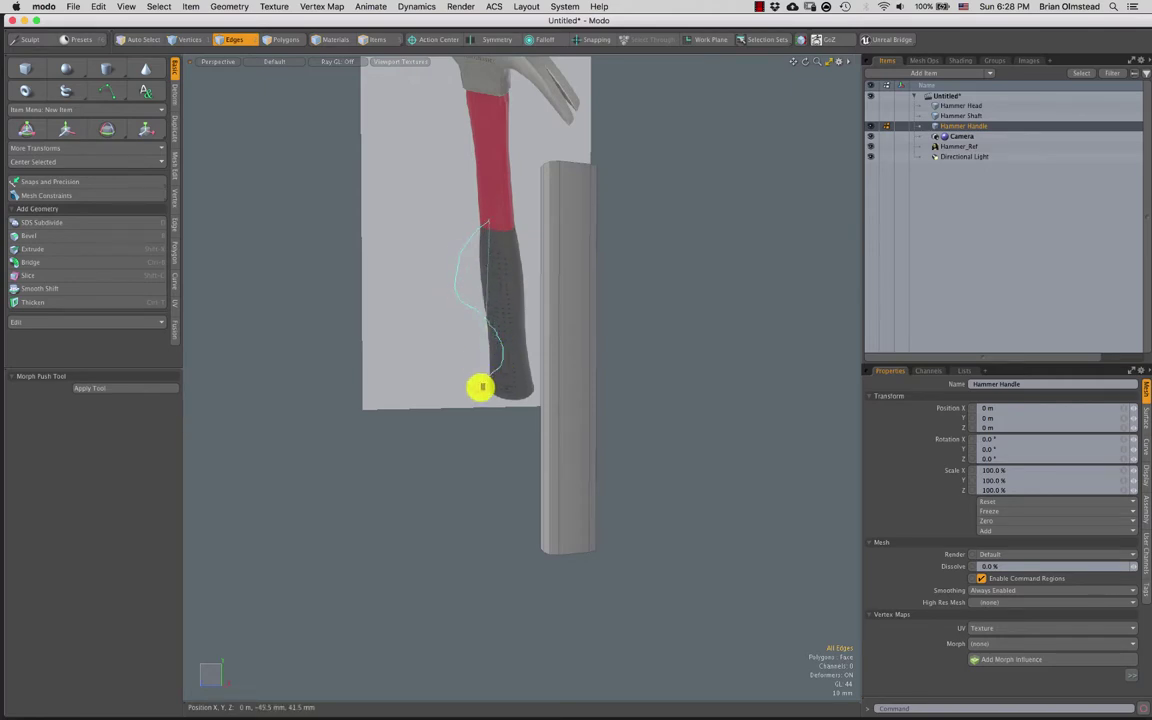
{"action": "mouse_move", "coordinate": [478, 400]}
{"action": "left_mouse_down"}
{"action": "mouse_move", "coordinate": [531, 406]}
{"action": "mouse_move", "coordinate": [584, 507]}
{"action": "mouse_move", "coordinate": [566, 329]}
{"action": "mouse_move", "coordinate": [540, 339]}
{"action": "mouse_move", "coordinate": [571, 262]}
{"action": "left_mouse_up"}
{"action": "left_click", "coordinate": [569, 263]}
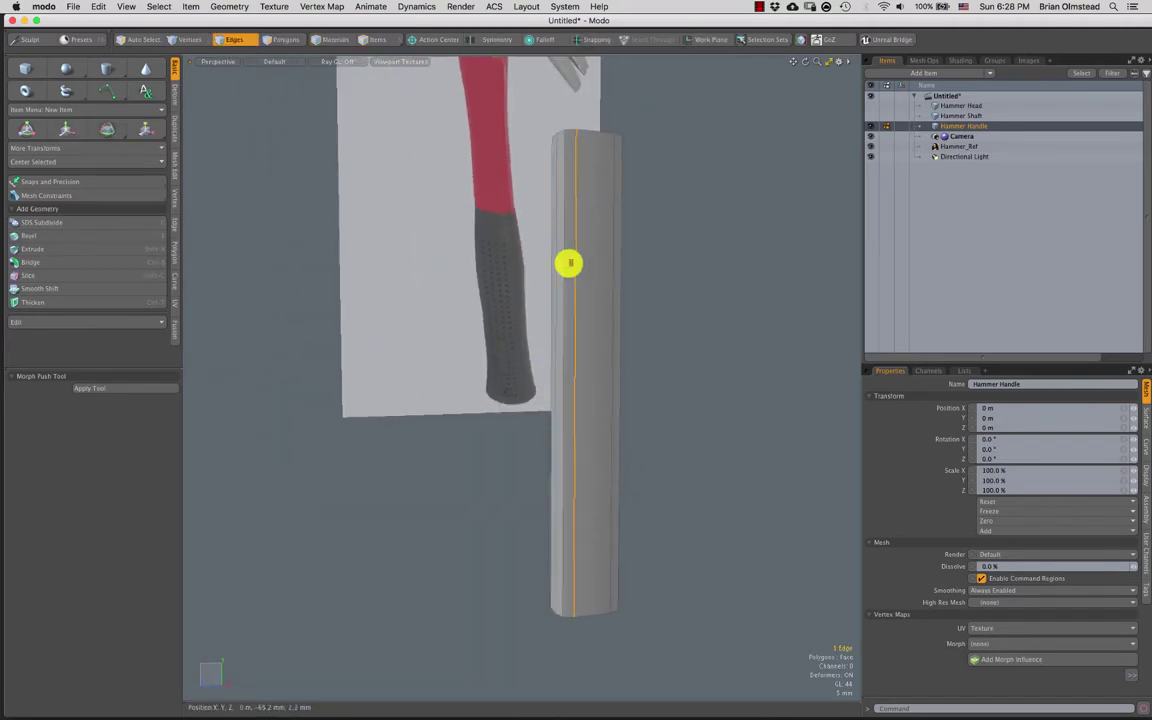
{"action": "key", "text": "alt+l"}
{"action": "key", "text": "alt+c"}
{"action": "left_click_drag", "start_coordinate": [563, 316], "coordinate": [554, 316]}
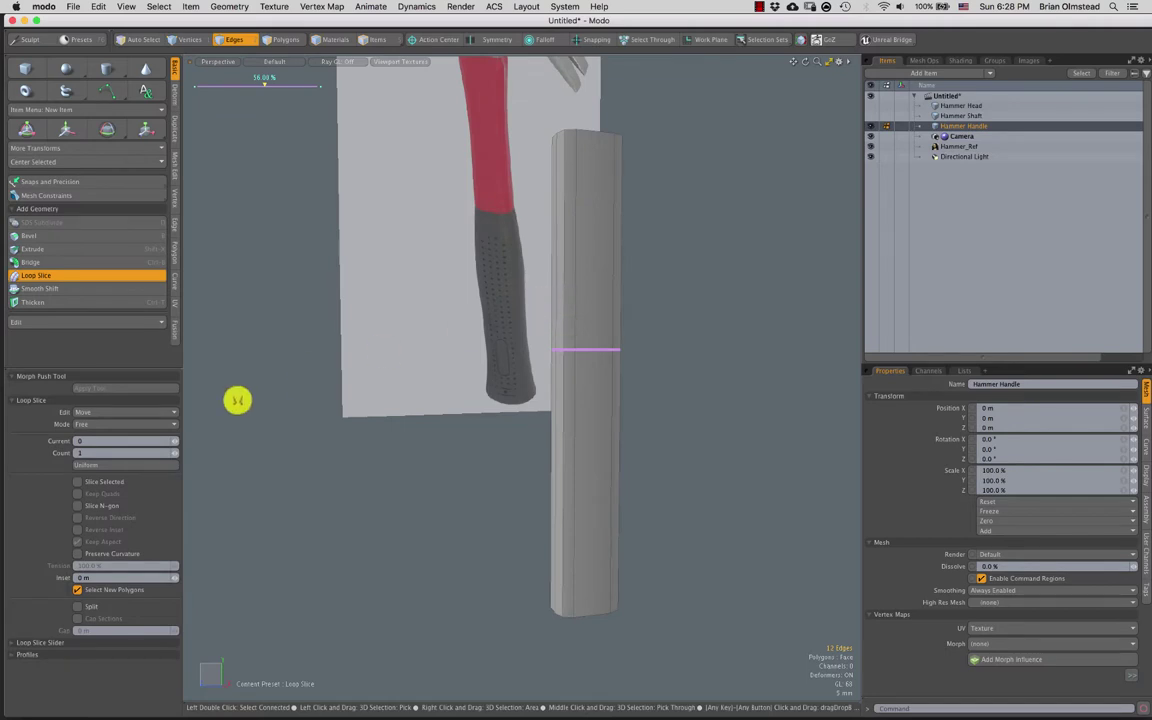
{"action": "left_click", "coordinate": [176, 453]}
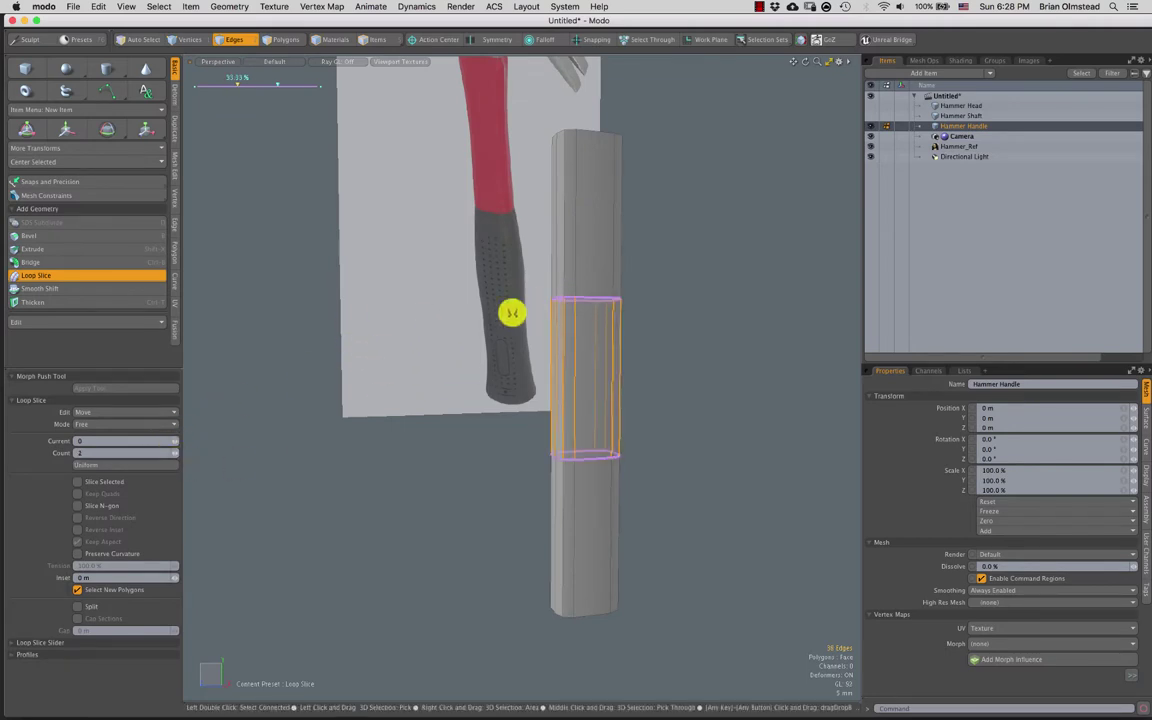
{"action": "key", "text": "space"}
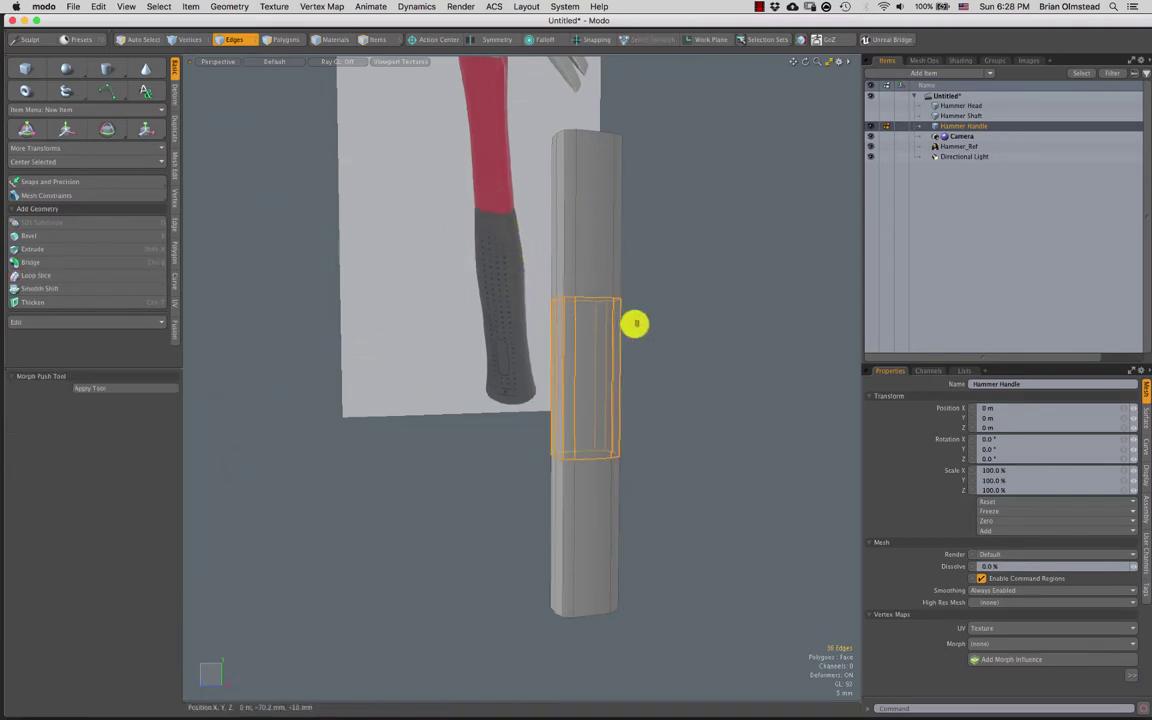
Try placing the Scale handle at points away from the selected middle section, and recentre it by switching transform tools
{"action": "key", "text": "r"}
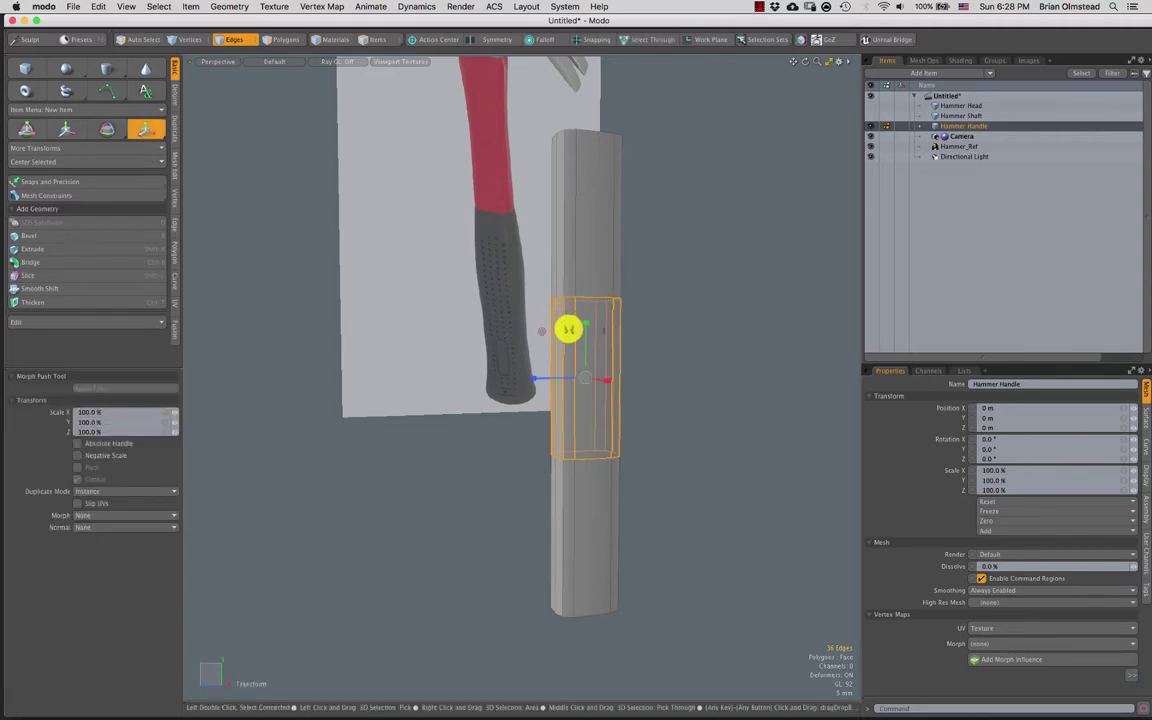
{"action": "left_click_drag", "start_coordinate": [568, 329], "coordinate": [588, 319], "text": "alt"}
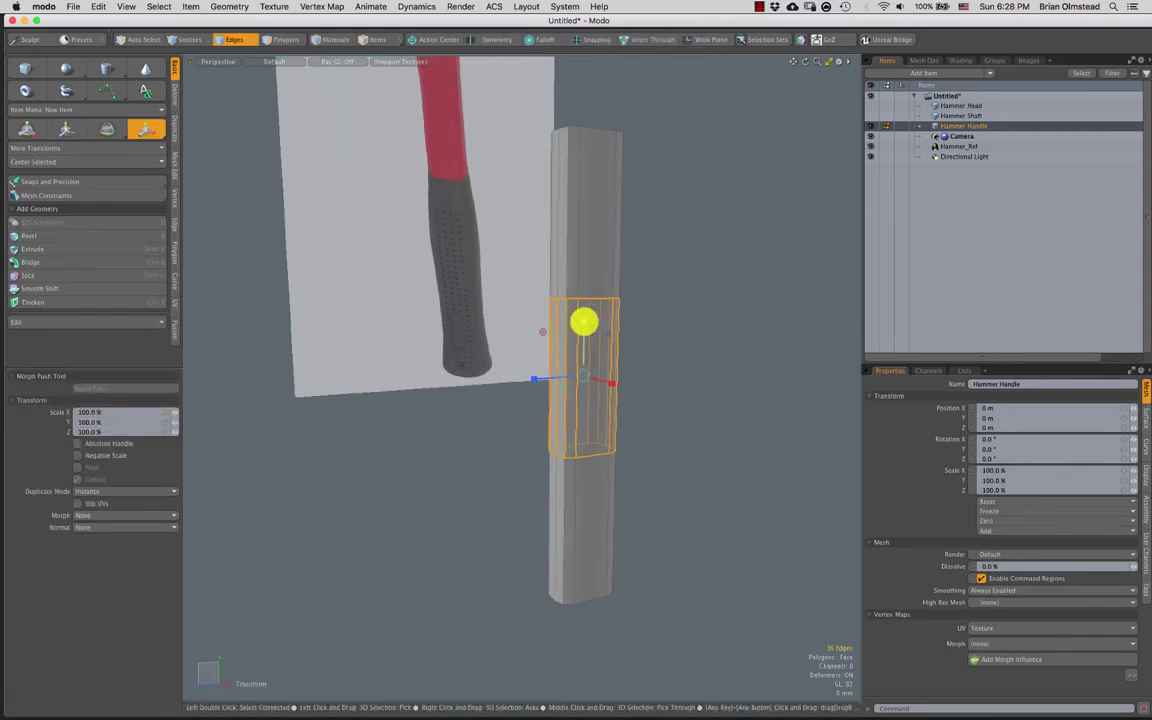
{"action": "left_click_drag", "start_coordinate": [584, 373], "coordinate": [635, 342]}
{"action": "key", "text": "ctrl+z"}
{"action": "left_click_drag", "start_coordinate": [581, 386], "coordinate": [587, 330], "text": "alt"}
{"action": "key", "text": "2"}
{"action": "key", "text": "space"}
{"action": "key", "text": "y"}
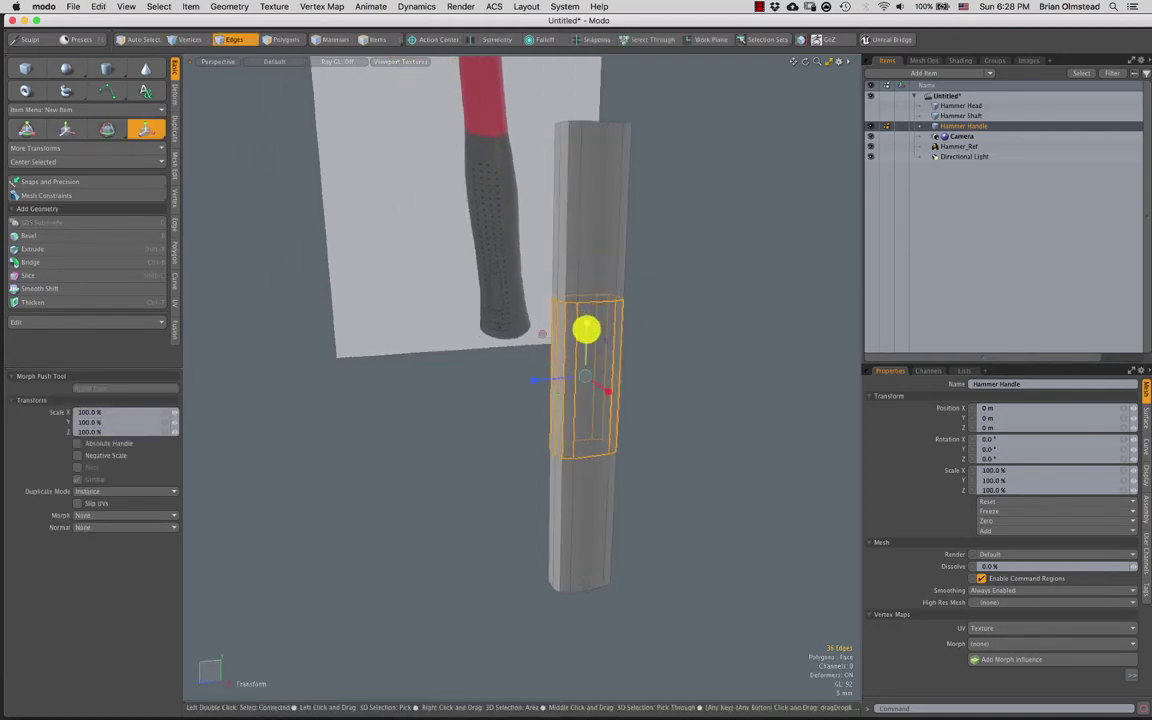
{"action": "left_click", "coordinate": [450, 341]}
{"action": "left_click", "coordinate": [701, 257]}
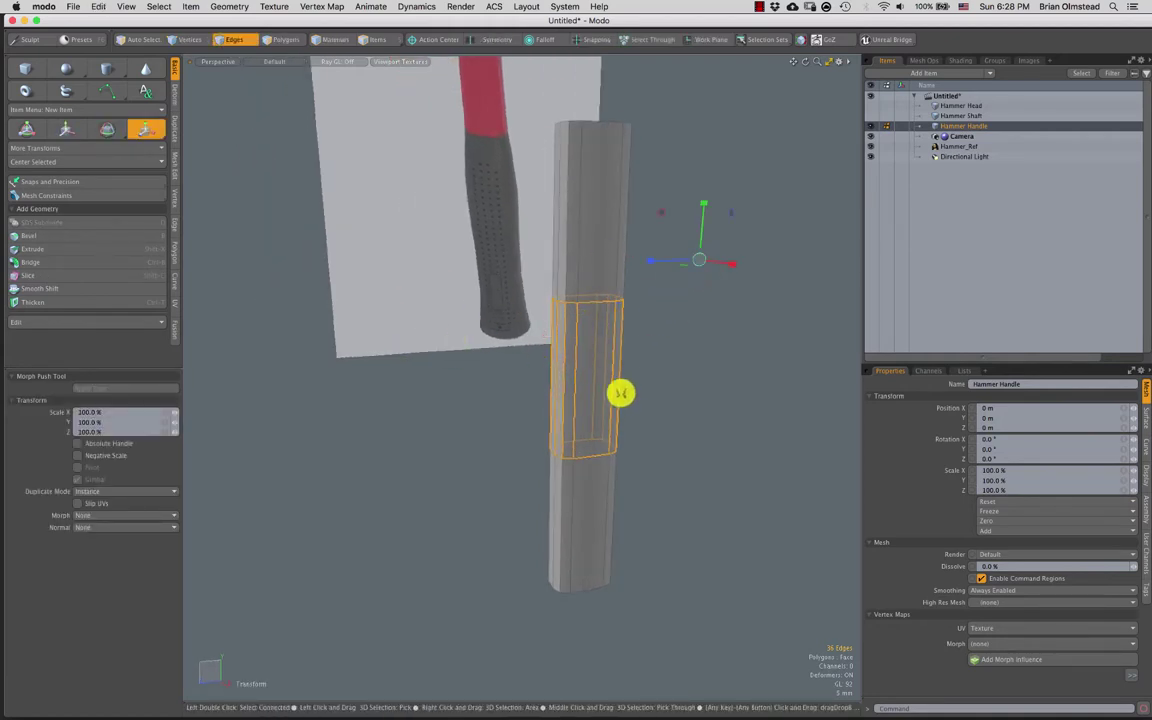
{"action": "left_click", "coordinate": [608, 399]}
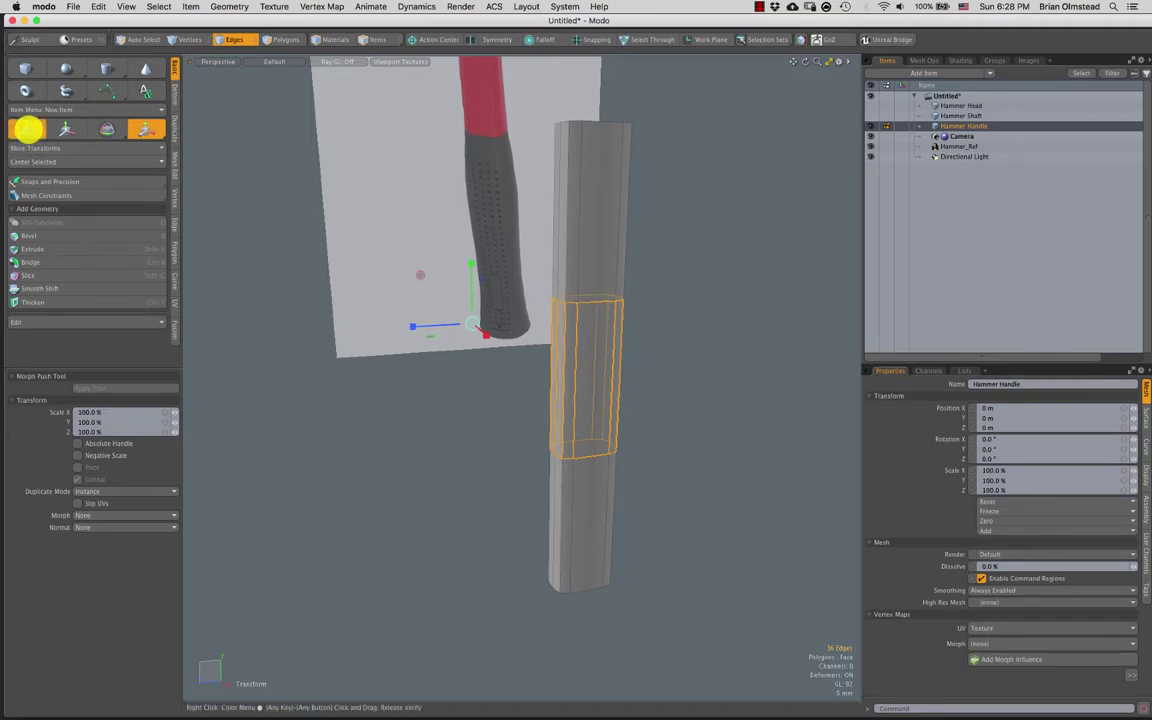
{"action": "left_click", "coordinate": [27, 129]}
{"action": "left_click", "coordinate": [145, 129]}
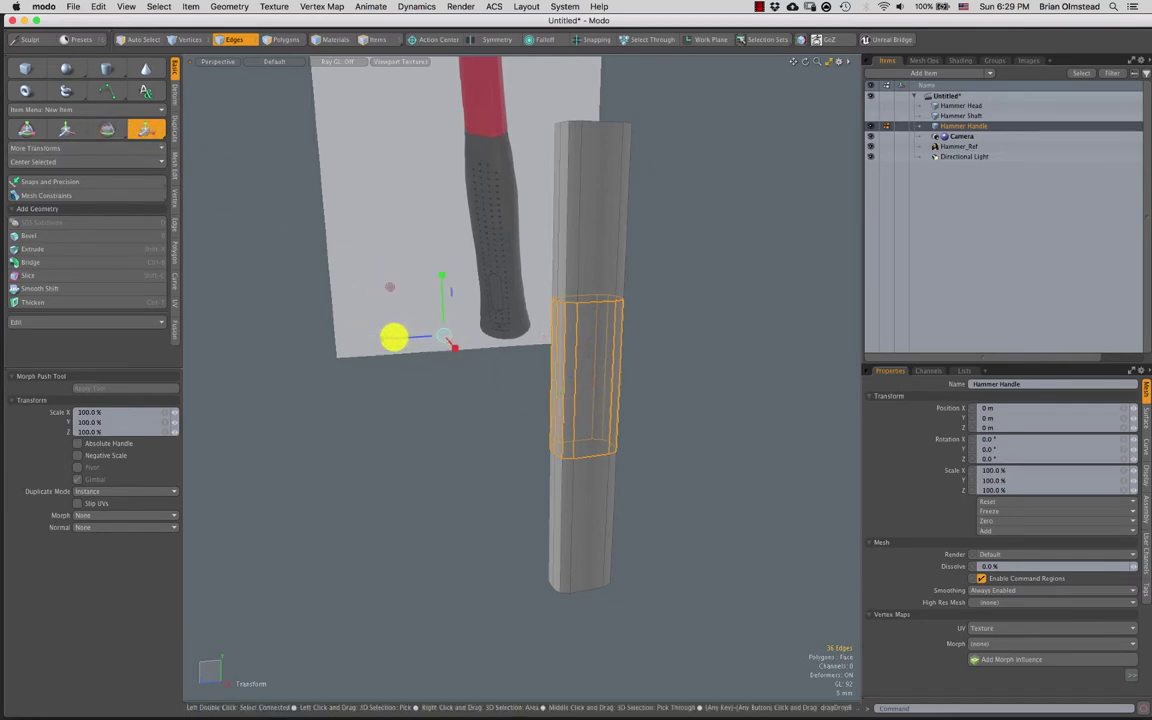
{"action": "left_click", "coordinate": [106, 130]}
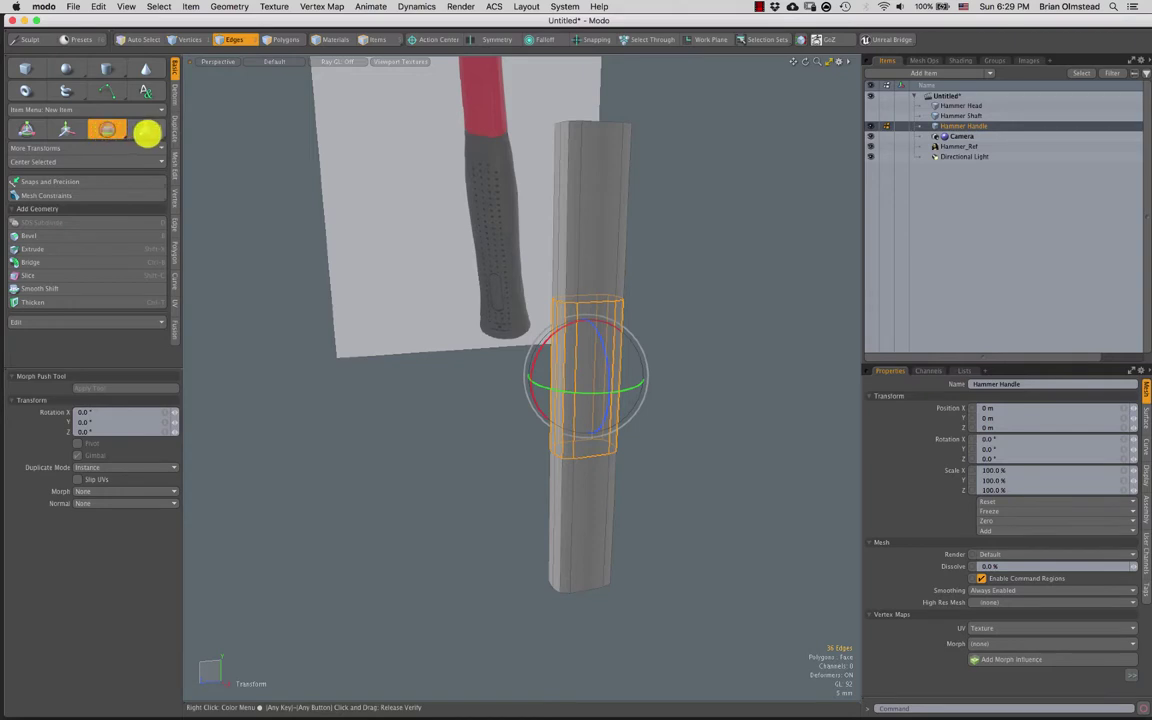
{"action": "left_click", "coordinate": [146, 131]}
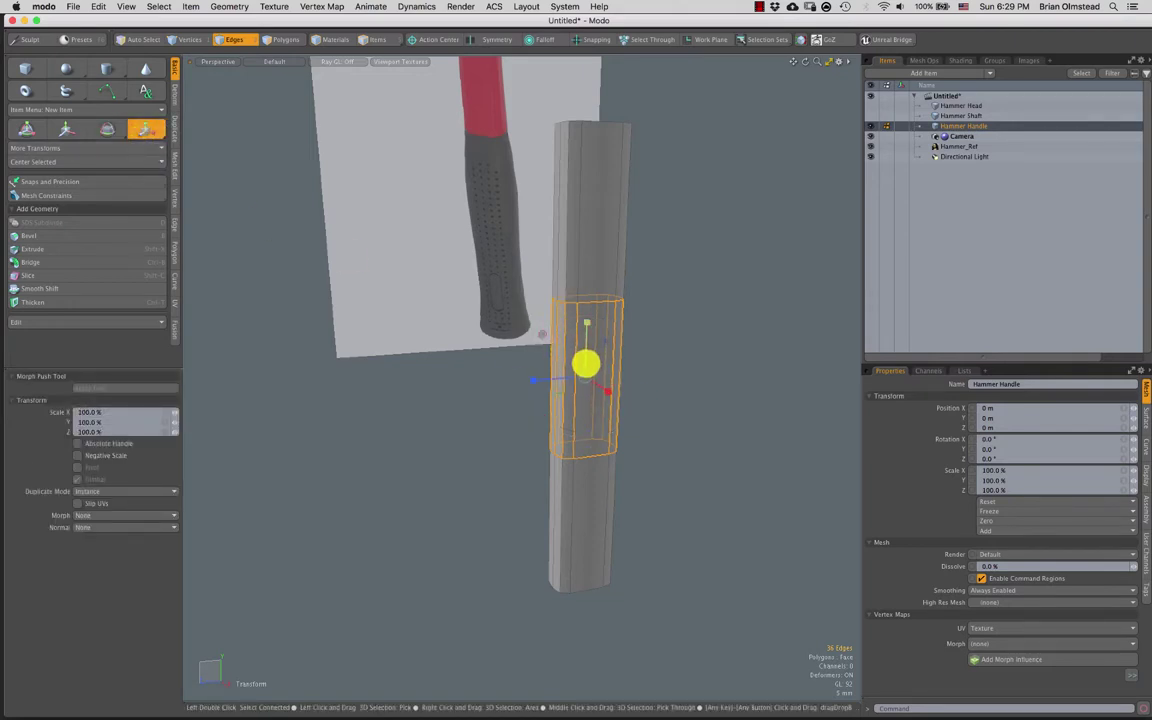
Stretch the selected middle section vertically with Scale and move it up about 12.4 mm
{"action": "key", "text": "w"}
{"action": "key", "text": "r"}
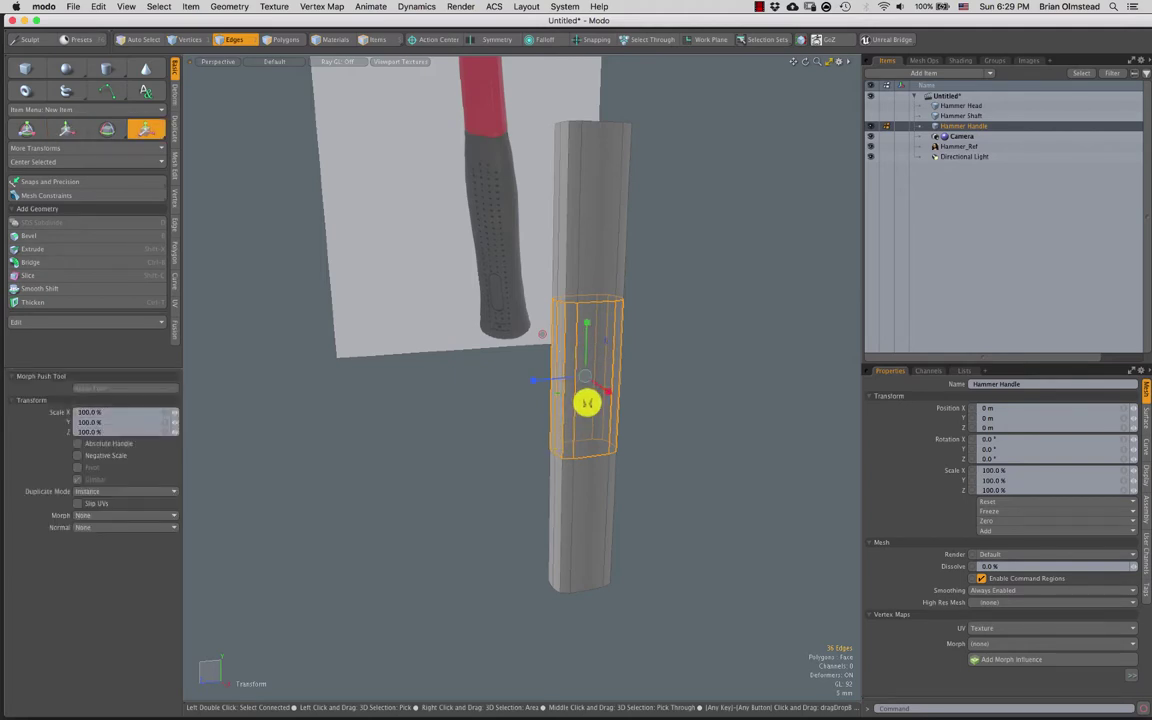
{"action": "left_click_drag", "start_coordinate": [605, 327], "coordinate": [582, 325], "text": "alt"}
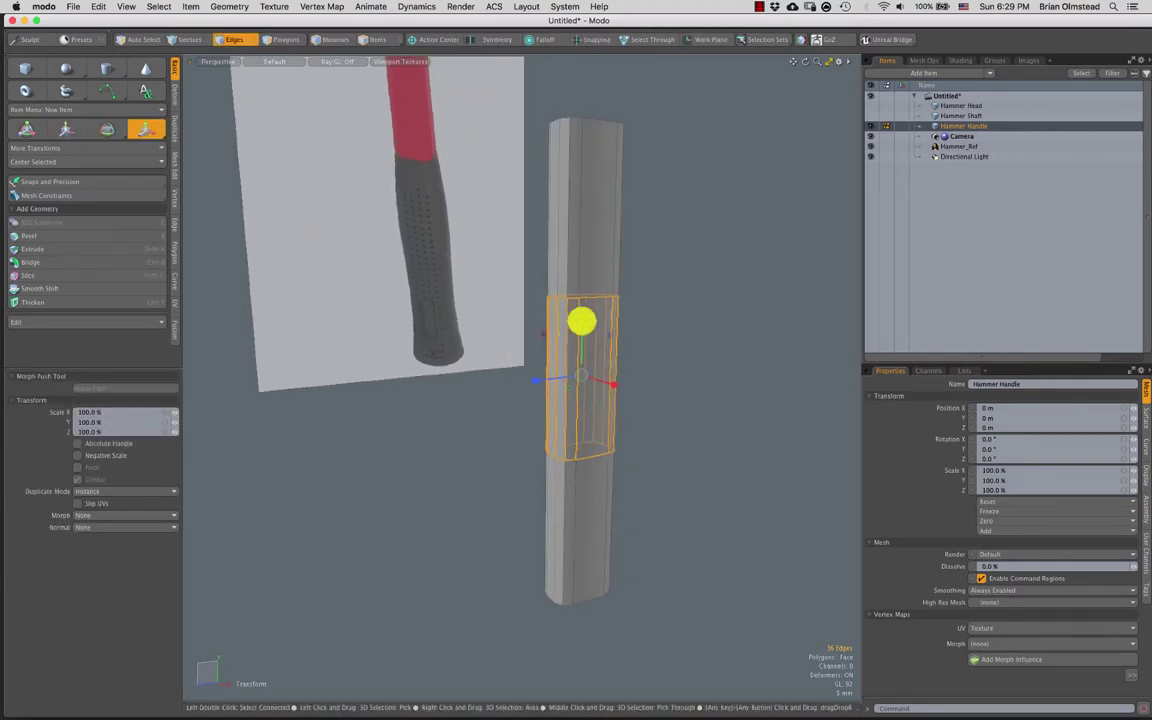
{"action": "left_click_drag", "start_coordinate": [520, 290], "coordinate": [524, 252]}
{"action": "key", "text": "w"}
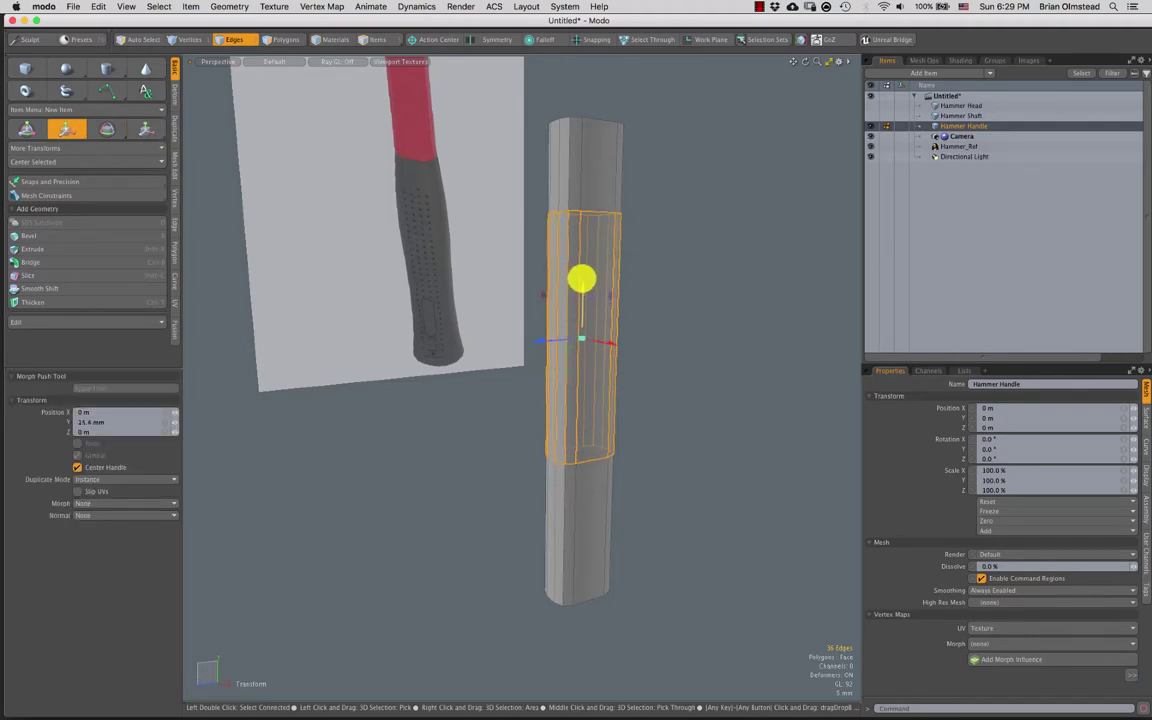
{"action": "left_click_drag", "start_coordinate": [579, 286], "coordinate": [585, 310]}
{"action": "left_click_drag", "start_coordinate": [565, 383], "coordinate": [563, 342], "text": "alt+shift"}
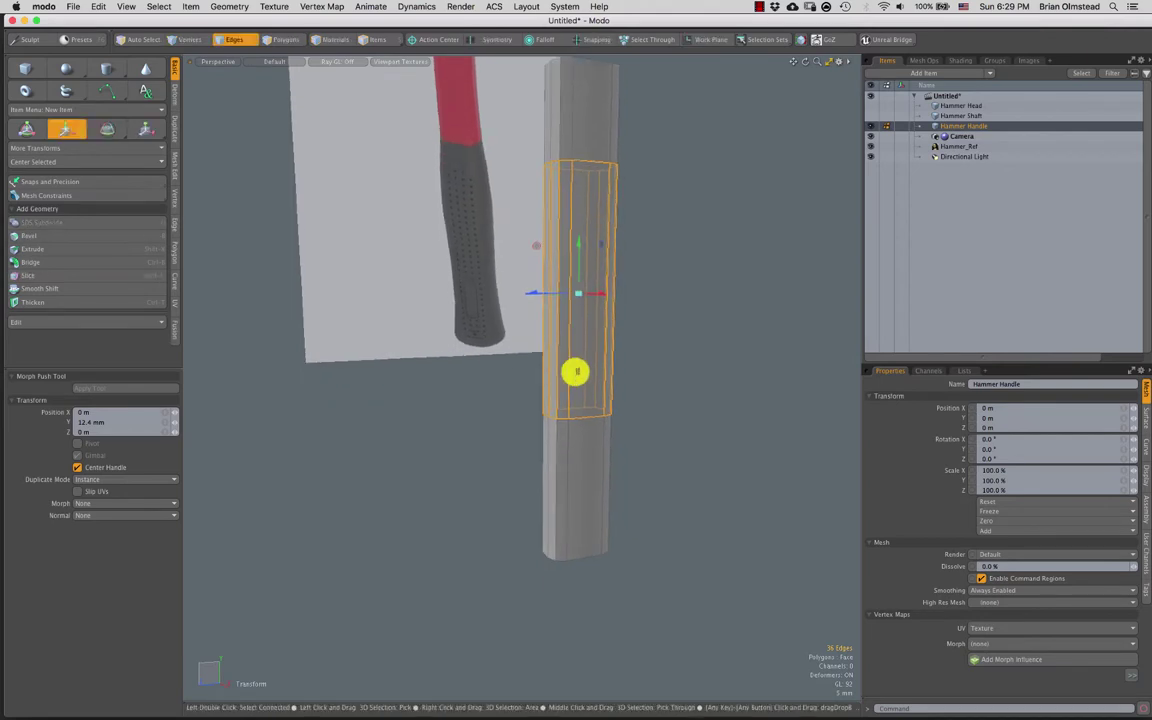
Select only the handle's lower edge loop and move it slightly down along Y
{"action": "key", "text": "q"}
{"action": "right_click_drag", "start_coordinate": [514, 427], "coordinate": [640, 400]}
{"action": "key", "text": "w"}
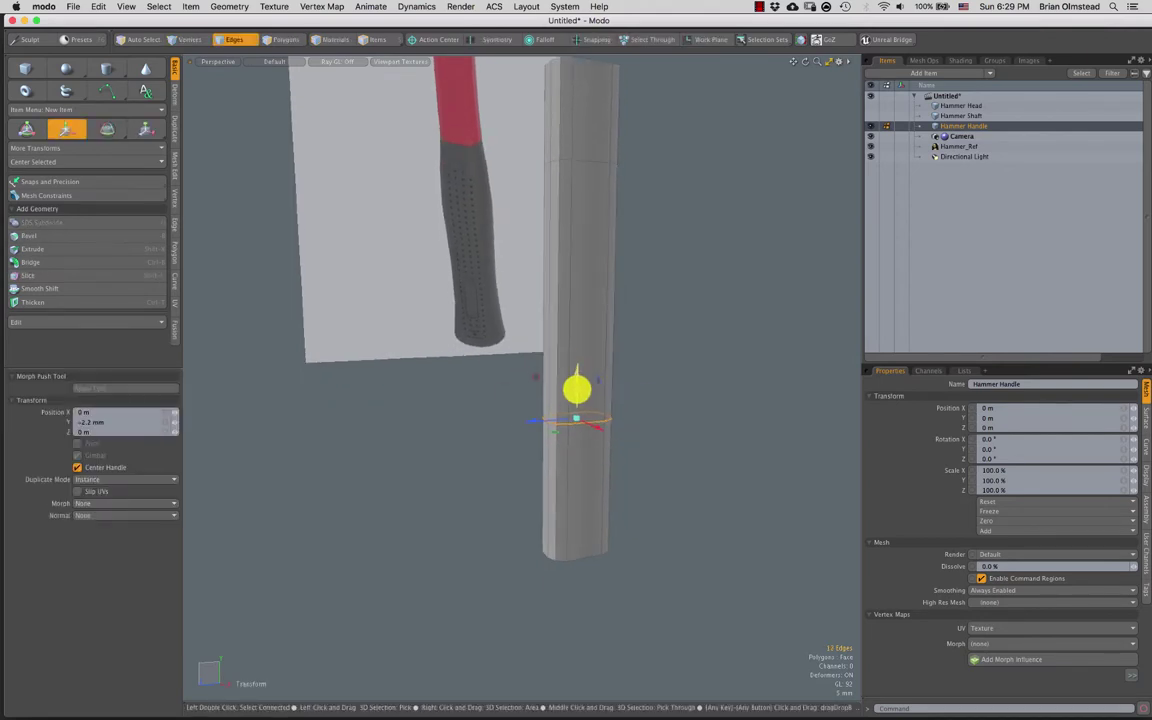
Select the handle's upper edge loop and move it slightly down along Y
{"action": "left_click_drag", "start_coordinate": [563, 381], "coordinate": [560, 405], "text": "alt"}
{"action": "key", "text": "q"}
{"action": "mouse_move", "coordinate": [508, 195]}
{"action": "right_mouse_down"}
{"action": "mouse_move", "coordinate": [650, 206]}
{"action": "mouse_move", "coordinate": [640, 212]}
{"action": "right_mouse_up"}
{"action": "key", "text": "w"}
{"action": "left_click_drag", "start_coordinate": [578, 180], "coordinate": [578, 188]}
{"action": "key", "text": "q"}
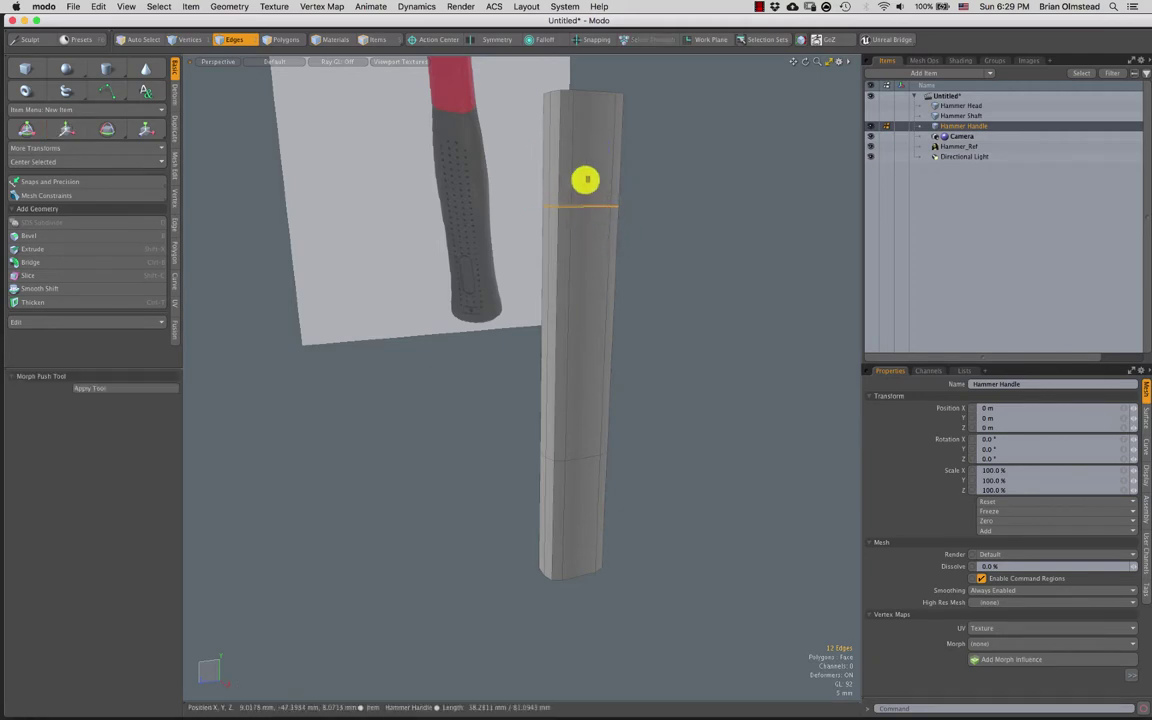
Scale the upper edge loop up uniformly to give the handle a bulge below its top end
{"action": "mouse_move", "coordinate": [586, 180]}
{"action": "right_mouse_down"}
{"action": "mouse_move", "coordinate": [638, 188]}
{"action": "mouse_move", "coordinate": [630, 183]}
{"action": "right_mouse_up"}
{"action": "key", "text": "r"}
{"action": "key", "text": "r"}
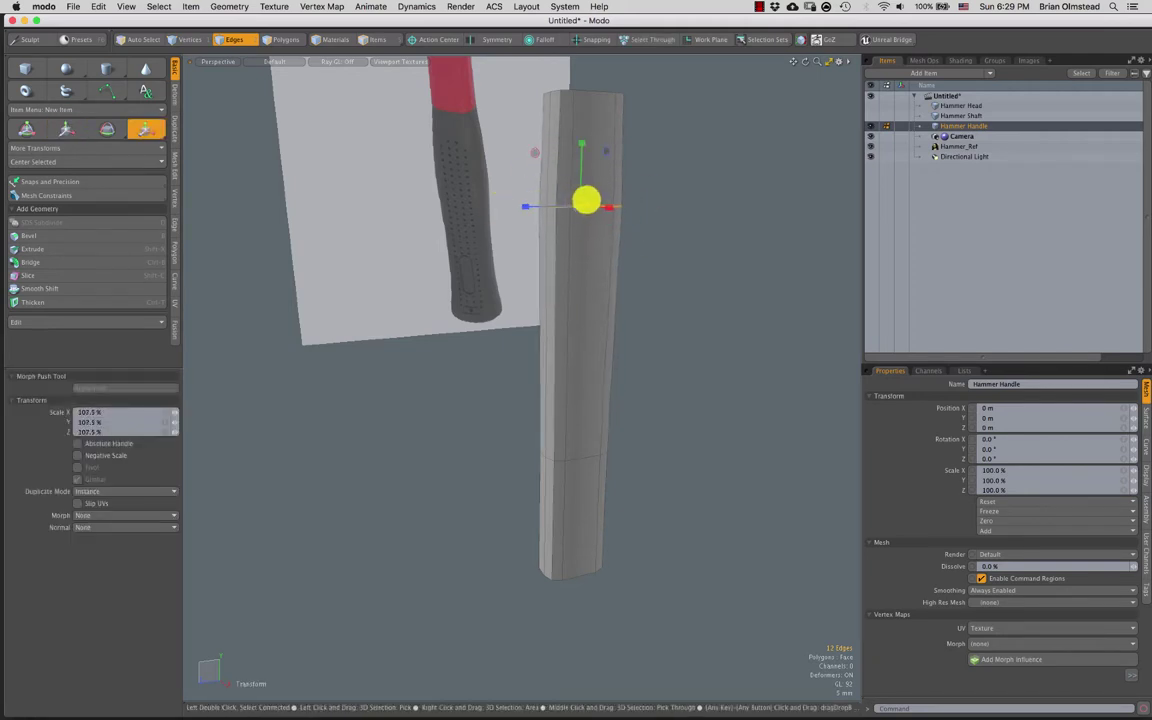
{"action": "left_click_drag", "start_coordinate": [586, 200], "coordinate": [591, 196]}
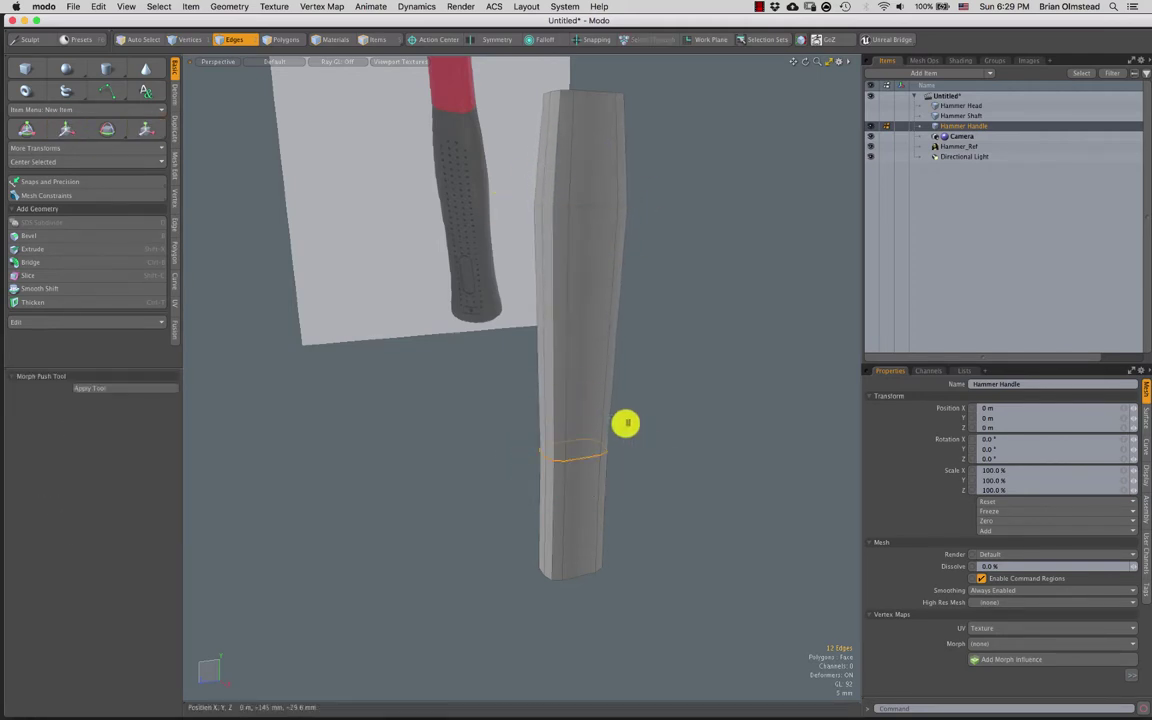
Scale the lower edge loop down uniformly to about 83.5% to narrow the handle there, and clear the selection
{"action": "double_click", "coordinate": [568, 462]}
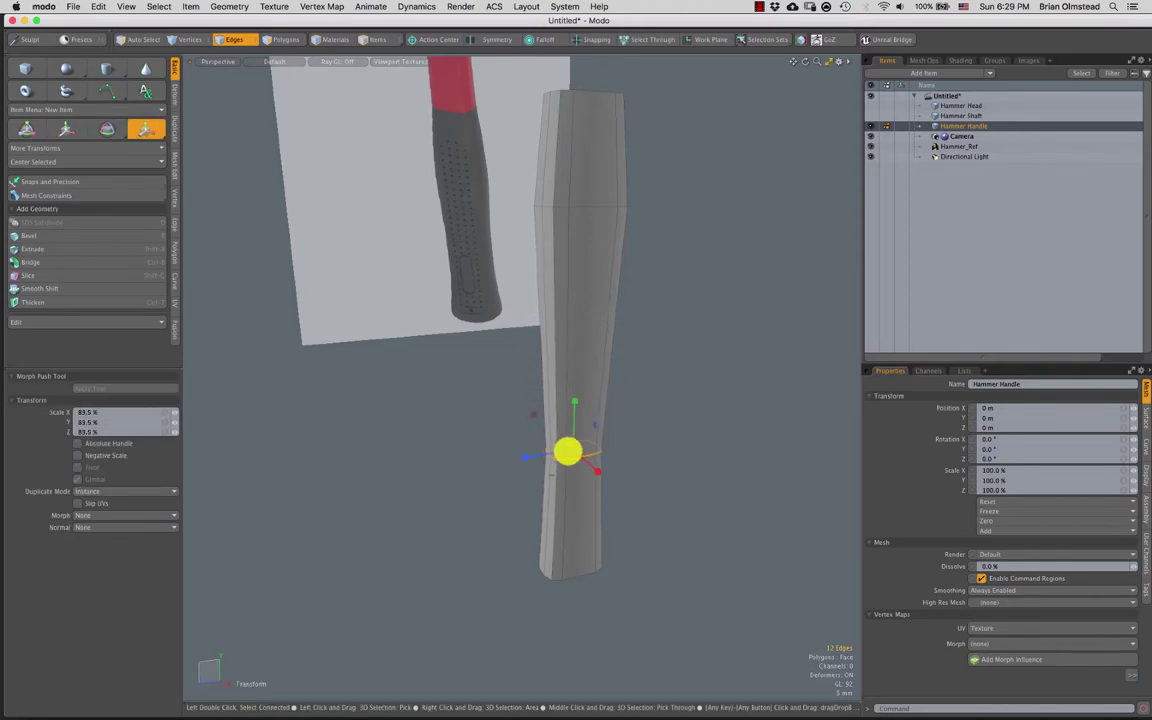
{"action": "key", "text": "space"}
{"action": "left_click", "coordinate": [637, 402]}
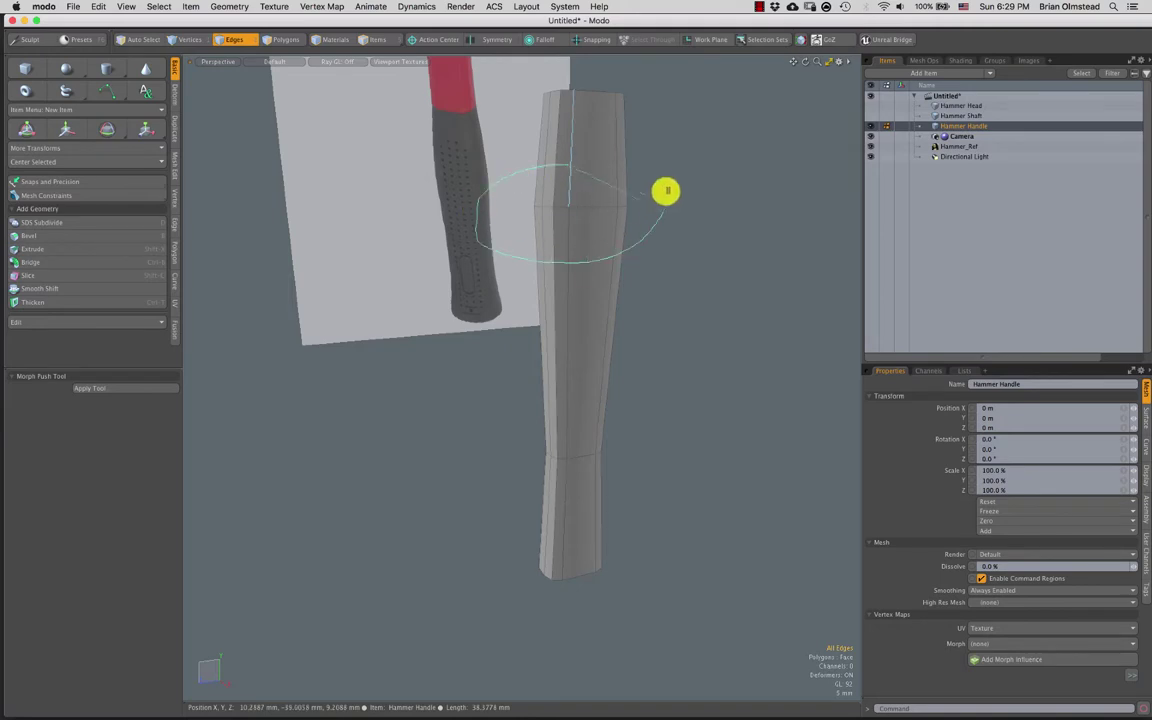
Try to bevel the handle's upper and lower edge loops together by about 26 mm, and undo it
{"action": "double_click", "coordinate": [578, 203]}
{"action": "double_click", "coordinate": [548, 450], "text": "shift"}
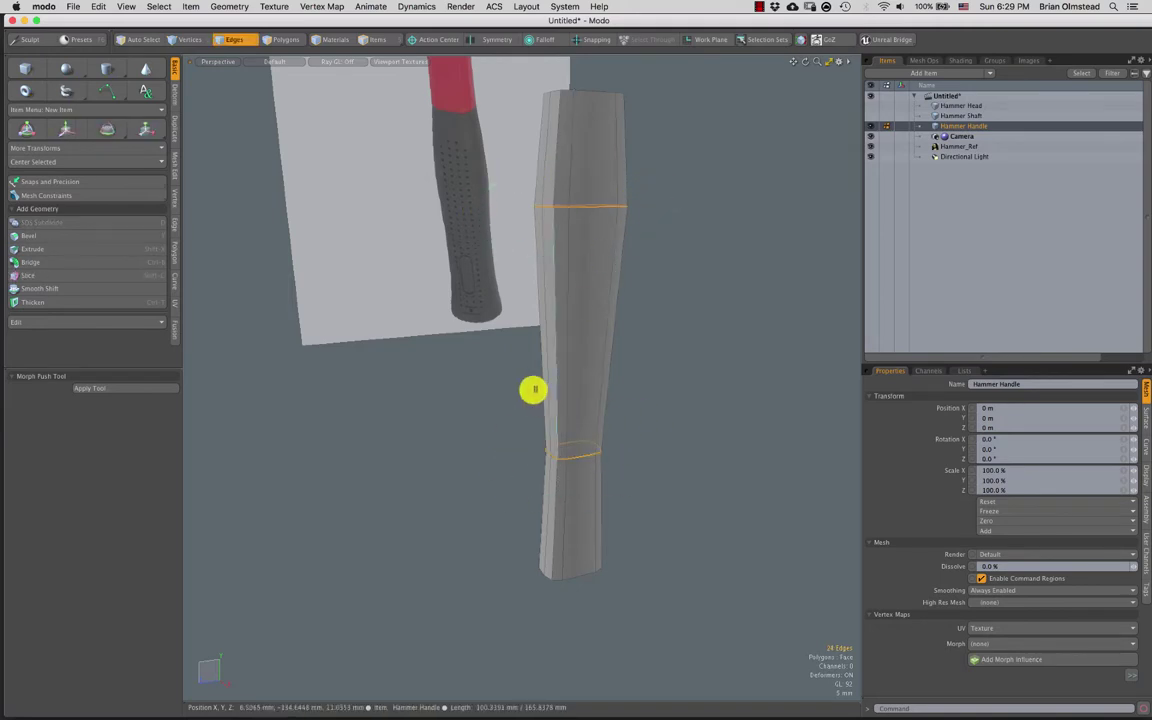
{"action": "key", "text": "b"}
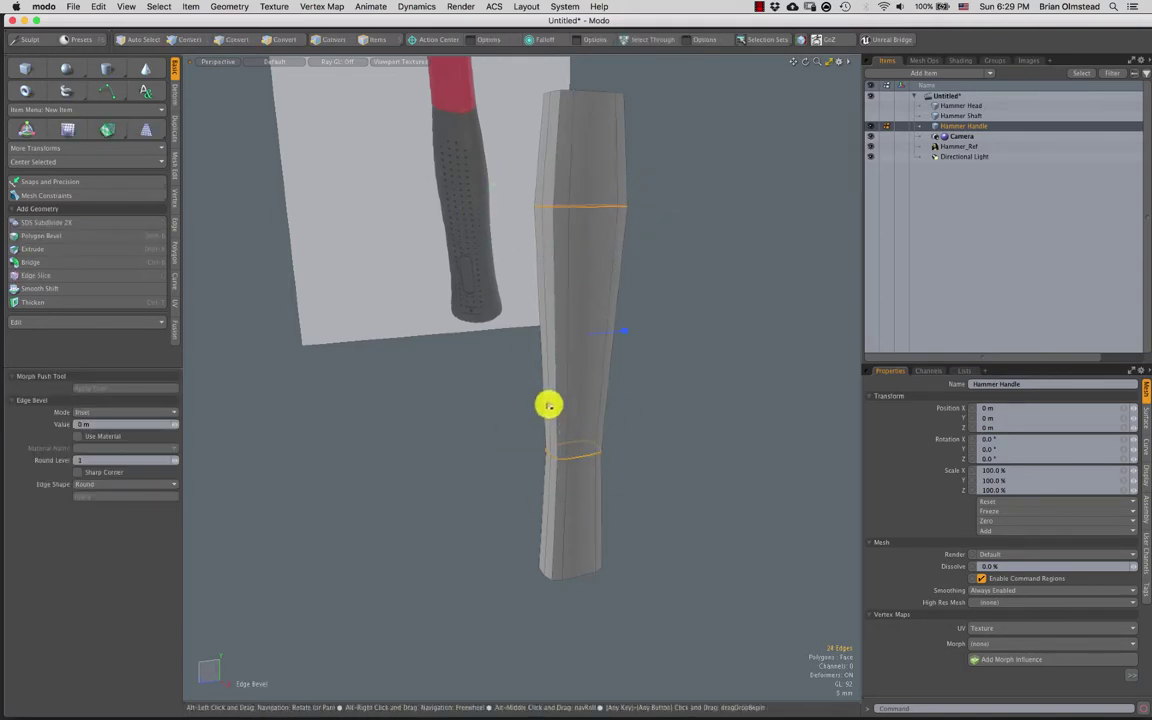
{"action": "left_click_drag", "start_coordinate": [549, 404], "coordinate": [562, 404], "text": "alt"}
{"action": "left_click_drag", "start_coordinate": [620, 329], "coordinate": [631, 326]}
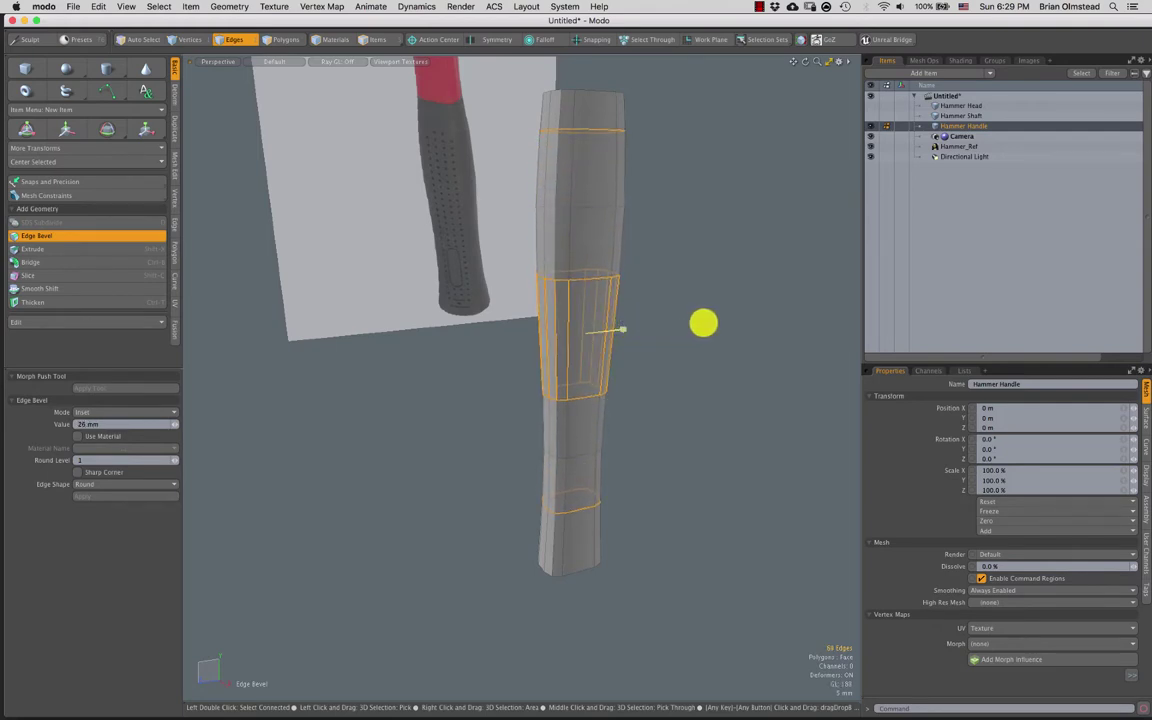
{"action": "left_click_drag", "start_coordinate": [696, 324], "coordinate": [571, 214], "text": "alt"}
{"action": "left_click_drag", "start_coordinate": [679, 352], "coordinate": [560, 403], "text": "alt"}
{"action": "key", "text": "super+z"}
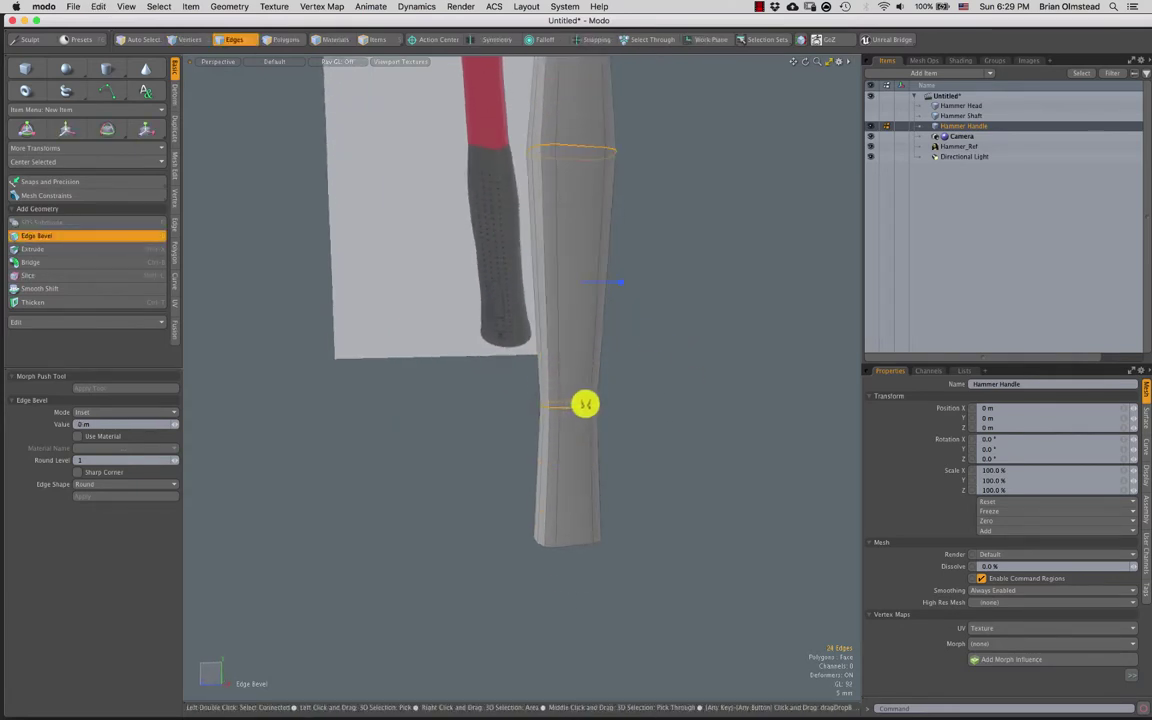
Select only the handle's upper edge loop and scale it down to about 84.5% on Y and Z and 81.5% on X
{"action": "key", "text": "q"}
{"action": "key", "text": "3"}
{"action": "left_click_drag", "start_coordinate": [543, 221], "coordinate": [566, 181], "text": "alt"}
{"action": "key", "text": "2"}
{"action": "double_click", "coordinate": [612, 179]}
{"action": "key", "text": "r"}
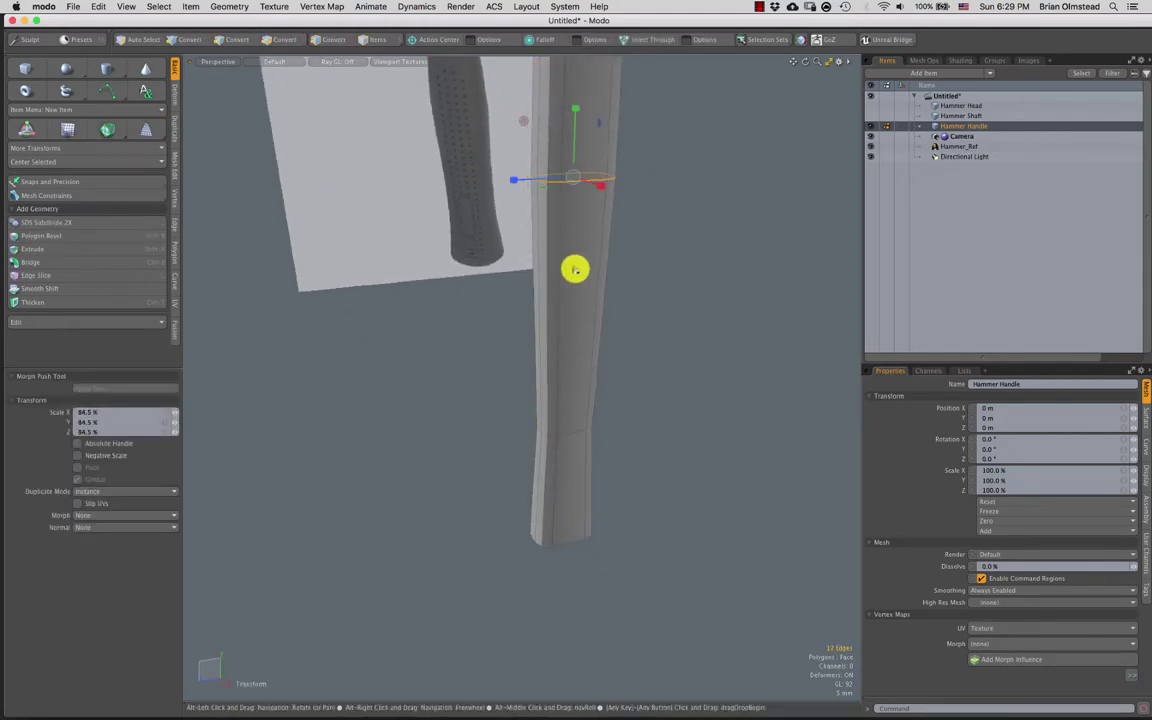
{"action": "left_click_drag", "start_coordinate": [573, 267], "coordinate": [573, 204], "text": "alt"}
{"action": "left_click_drag", "start_coordinate": [617, 266], "coordinate": [548, 267]}
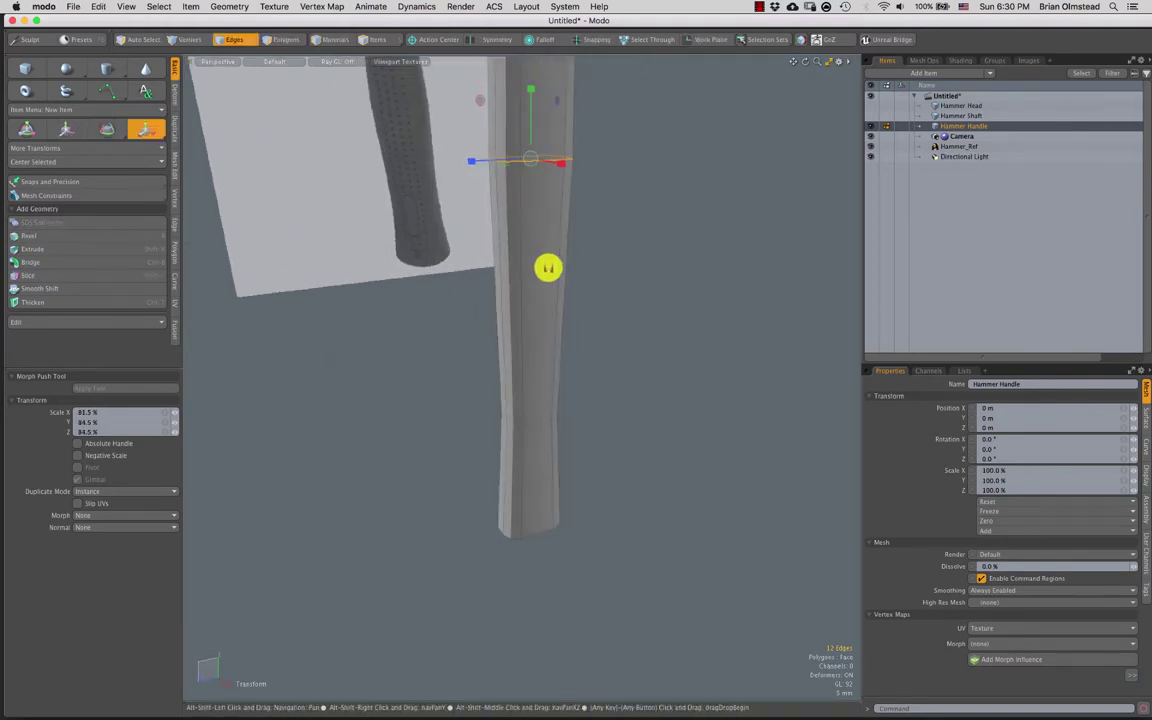
{"action": "scroll", "coordinate": [532, 162], "scroll_direction": "down", "scroll_amount": 3}
{"action": "left_click_drag", "start_coordinate": [532, 162], "coordinate": [550, 232], "text": "alt+shift"}
{"action": "key", "text": "space"}
Select the lower edge loop together with the upper one and bevel both by about 24 mm
{"action": "mouse_move", "coordinate": [571, 358]}
{"action": "left_mouse_down", "text": "alt"}
{"action": "mouse_move", "coordinate": [549, 387]}
{"action": "mouse_move", "coordinate": [550, 349]}
{"action": "left_mouse_up", "text": "alt"}
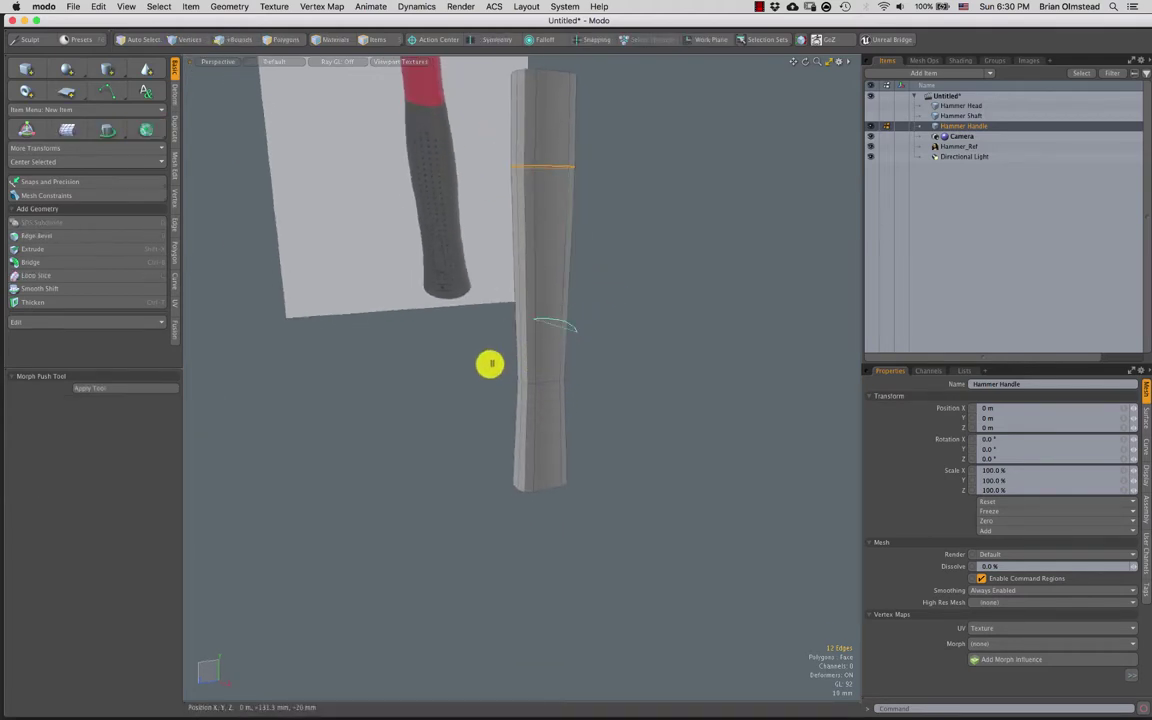
{"action": "left_click_drag", "start_coordinate": [525, 377], "coordinate": [548, 411], "text": "alt+shift"}
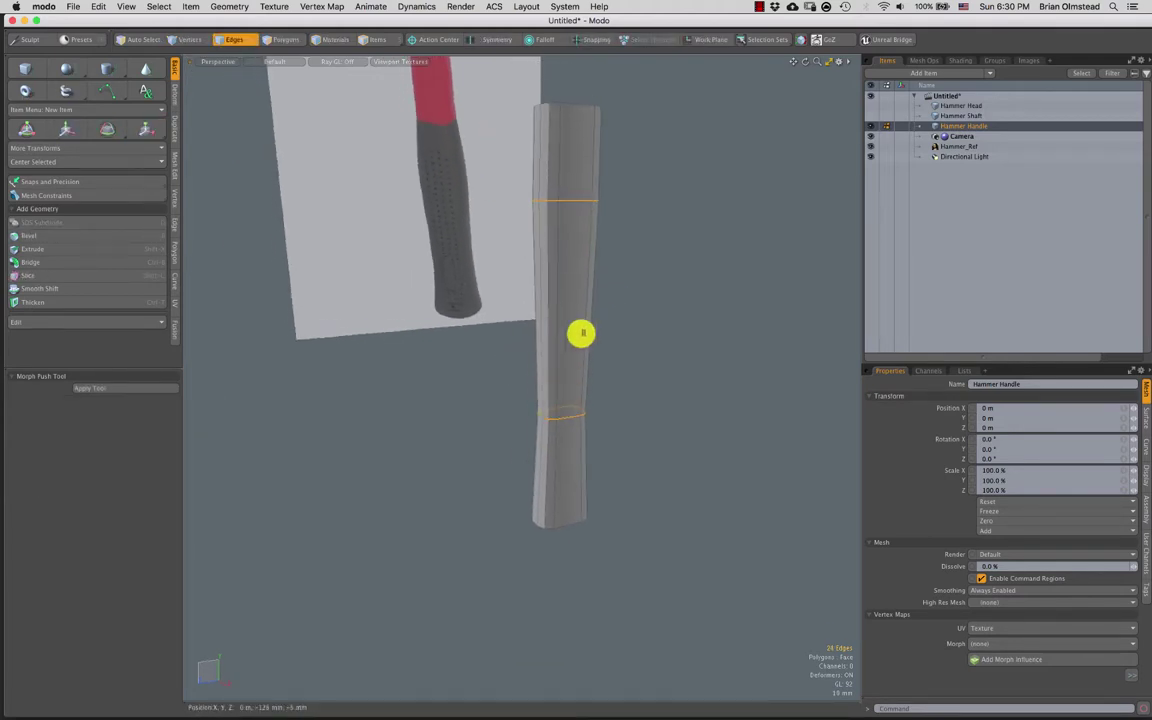
{"action": "key", "text": "b"}
{"action": "left_click_drag", "start_coordinate": [615, 304], "coordinate": [635, 304]}
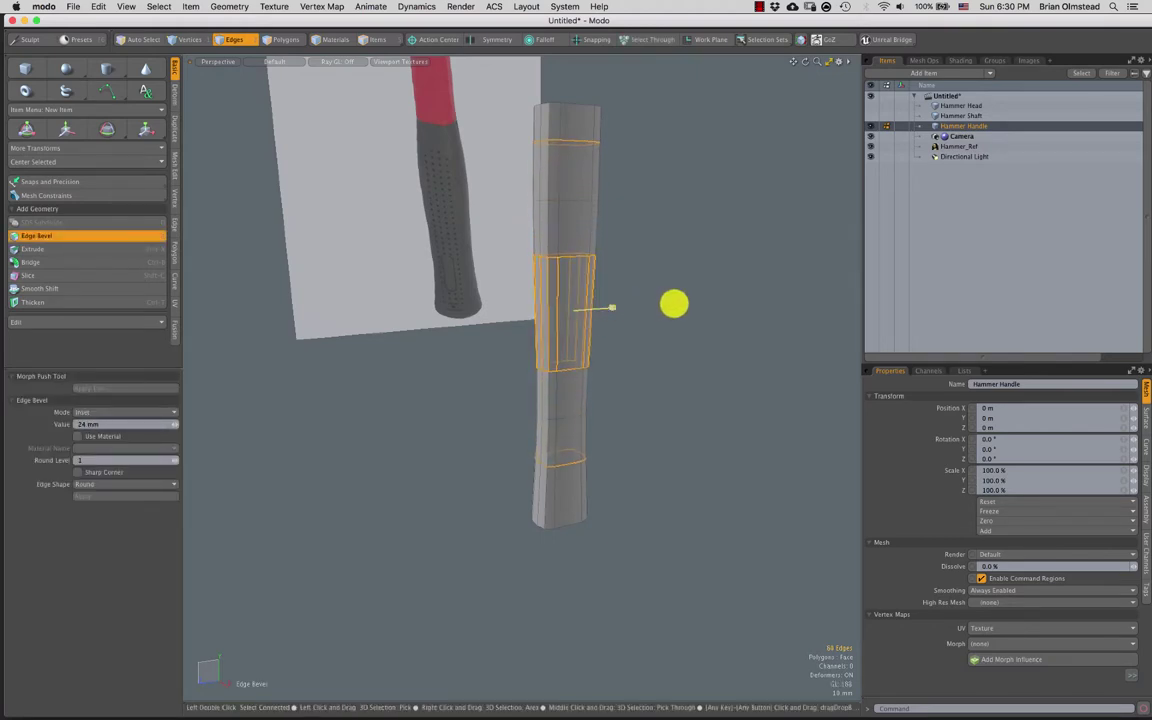
{"action": "key", "text": "space"}
{"action": "left_click", "coordinate": [684, 370]}
Select the upper beveled band of edges on the handle and move it down about 9 mm along Y
{"action": "left_click_drag", "start_coordinate": [684, 383], "coordinate": [540, 135], "text": "alt"}
{"action": "key", "text": "2"}
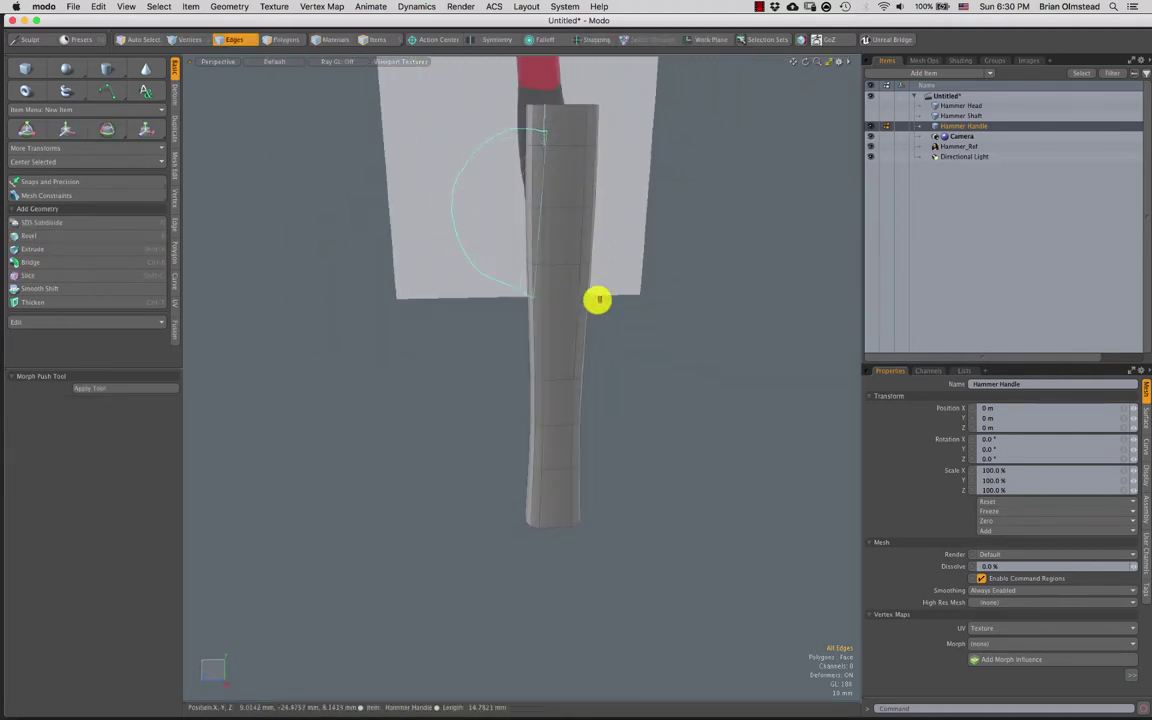
{"action": "middle_click_drag", "start_coordinate": [635, 132], "coordinate": [612, 132]}
{"action": "key", "text": "w"}
{"action": "left_click_drag", "start_coordinate": [530, 242], "coordinate": [543, 222], "text": "alt"}
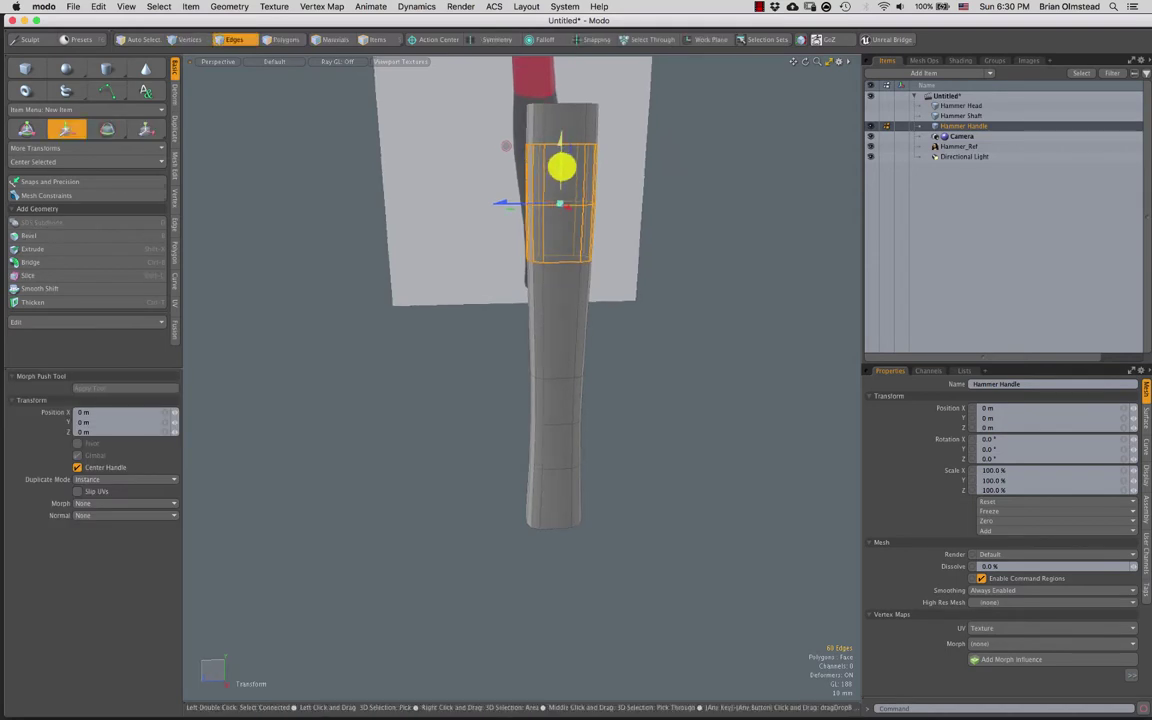
{"action": "left_click_drag", "start_coordinate": [559, 177], "coordinate": [556, 190]}
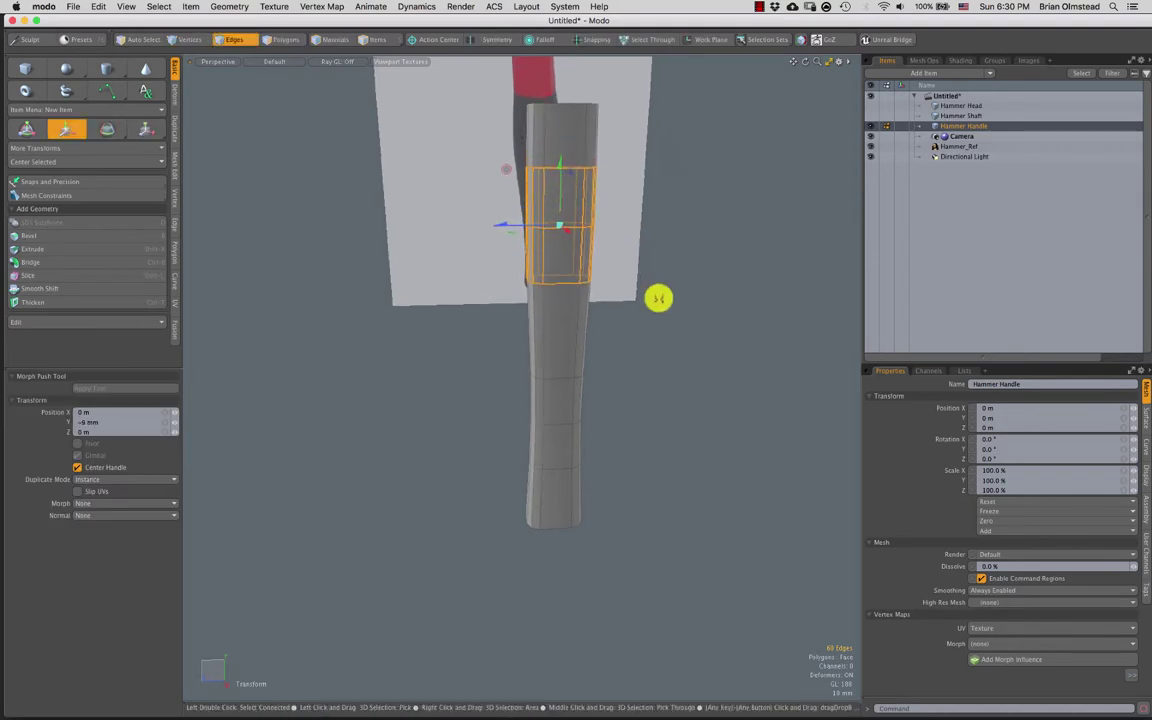
Undo the band's move and the 24 mm edge bevel on the handle
{"action": "left_click_drag", "start_coordinate": [658, 298], "coordinate": [676, 316], "text": "alt"}
{"action": "key", "text": "q"}
{"action": "key", "text": "super+z"}
{"action": "key", "text": "super+z"}
{"action": "key", "text": "super+z"}
{"action": "key", "text": "super+z"}
{"action": "key", "text": "super+z"}
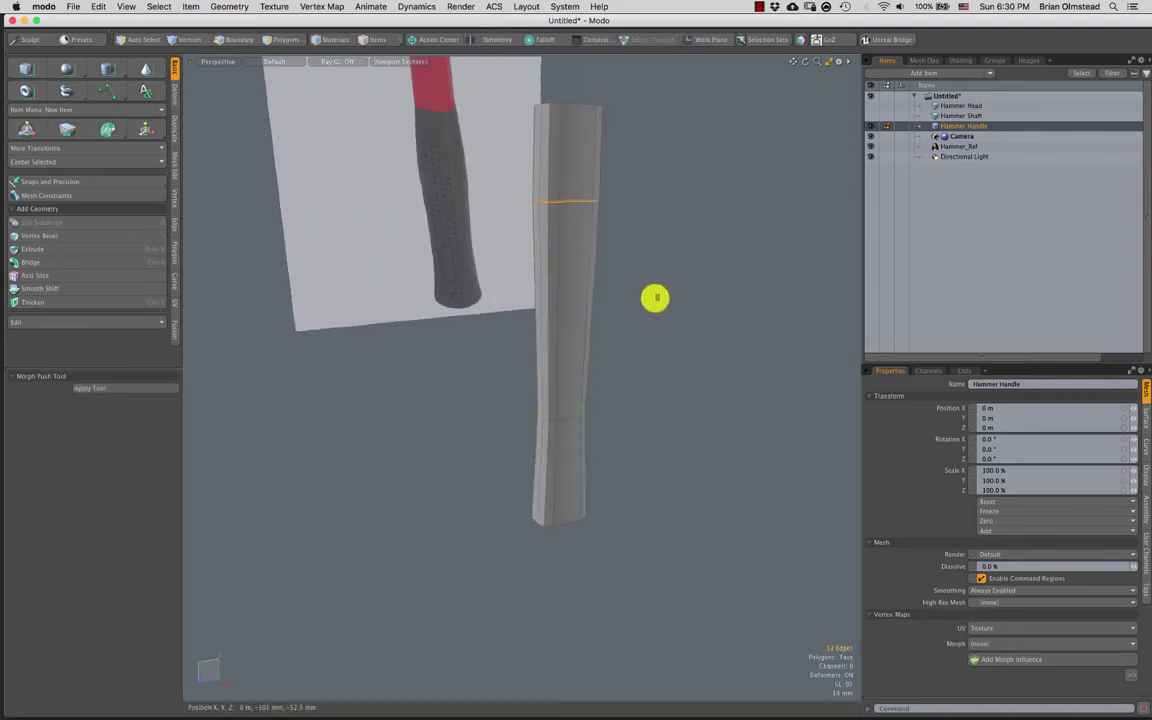
Move the handle's upper edge loop slightly down along Y
{"action": "key", "text": "2"}
{"action": "key", "text": "3"}
{"action": "key", "text": "2"}
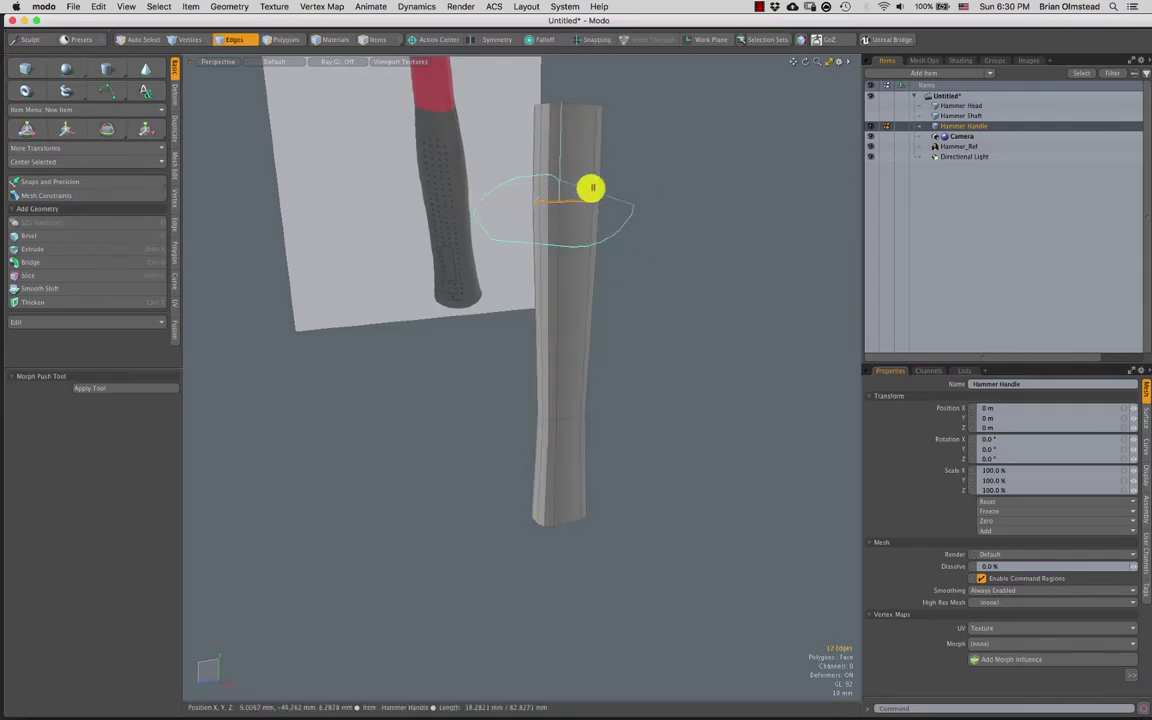
{"action": "key", "text": "w"}
{"action": "key", "text": "q"}
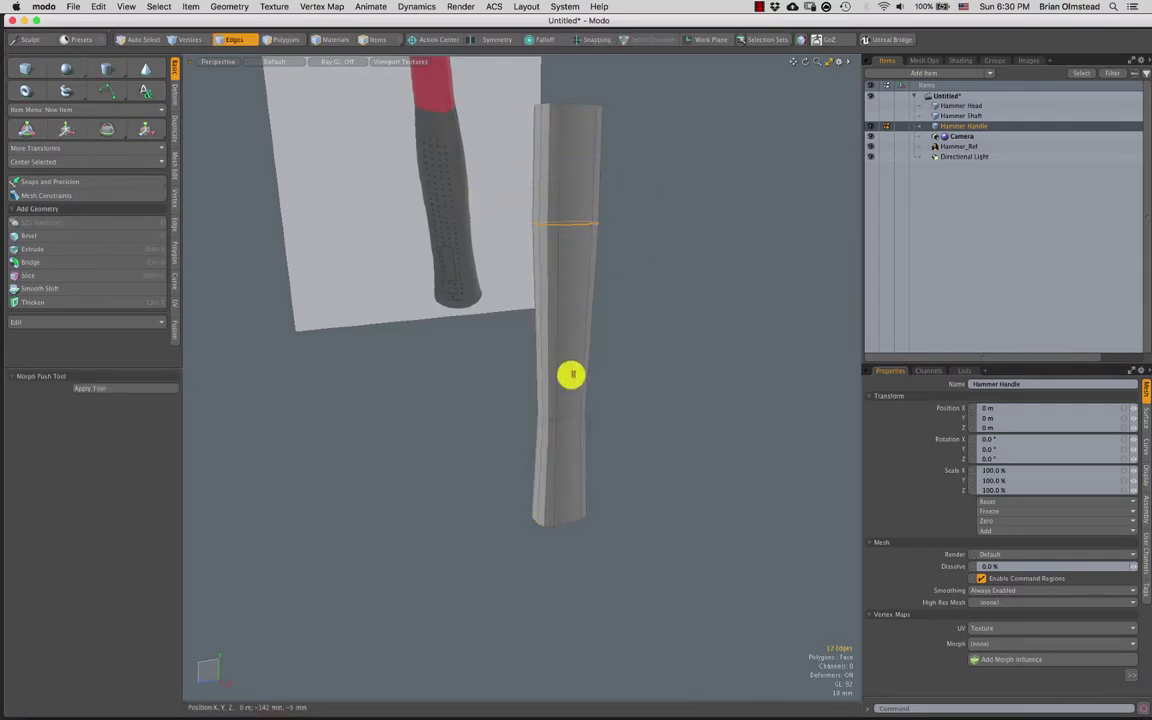
Add the lower edge loop to the selection and bevel both handle loops by about 20.5 mm
{"action": "mouse_move", "coordinate": [571, 375]}
{"action": "middle_mouse_down", "text": "shift"}
{"action": "mouse_move", "coordinate": [604, 391]}
{"action": "mouse_move", "coordinate": [598, 384]}
{"action": "middle_mouse_up", "text": "shift"}
{"action": "key", "text": "b"}
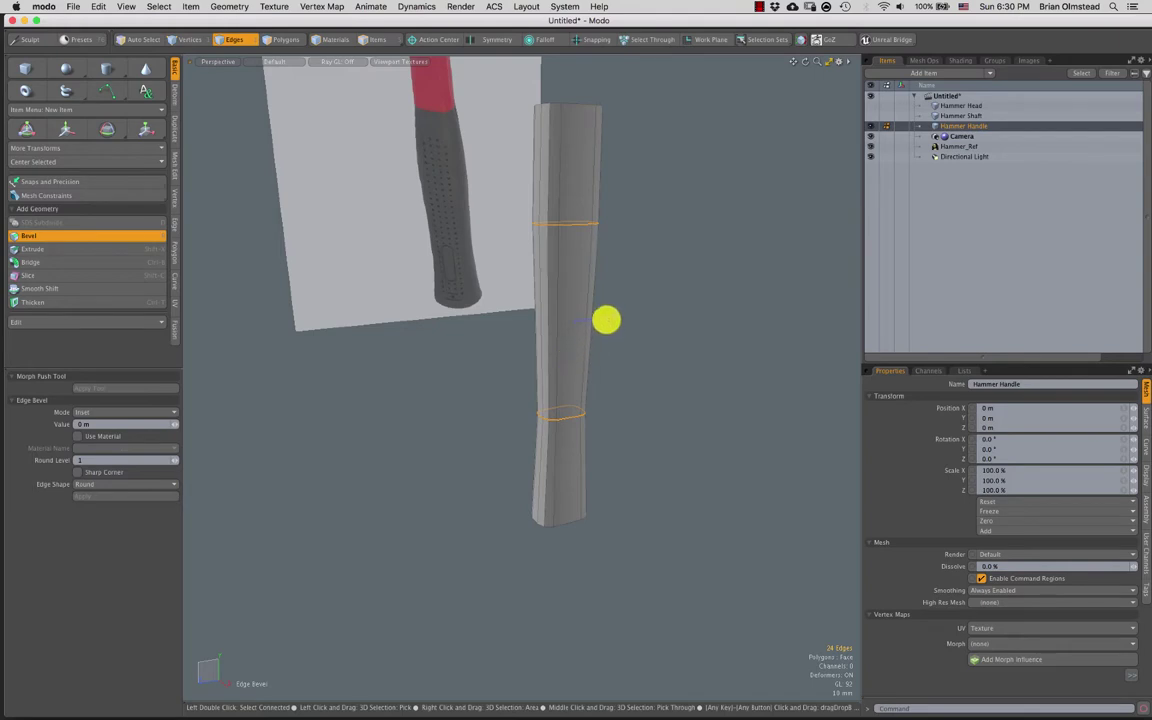
{"action": "left_click_drag", "start_coordinate": [606, 320], "coordinate": [642, 314]}
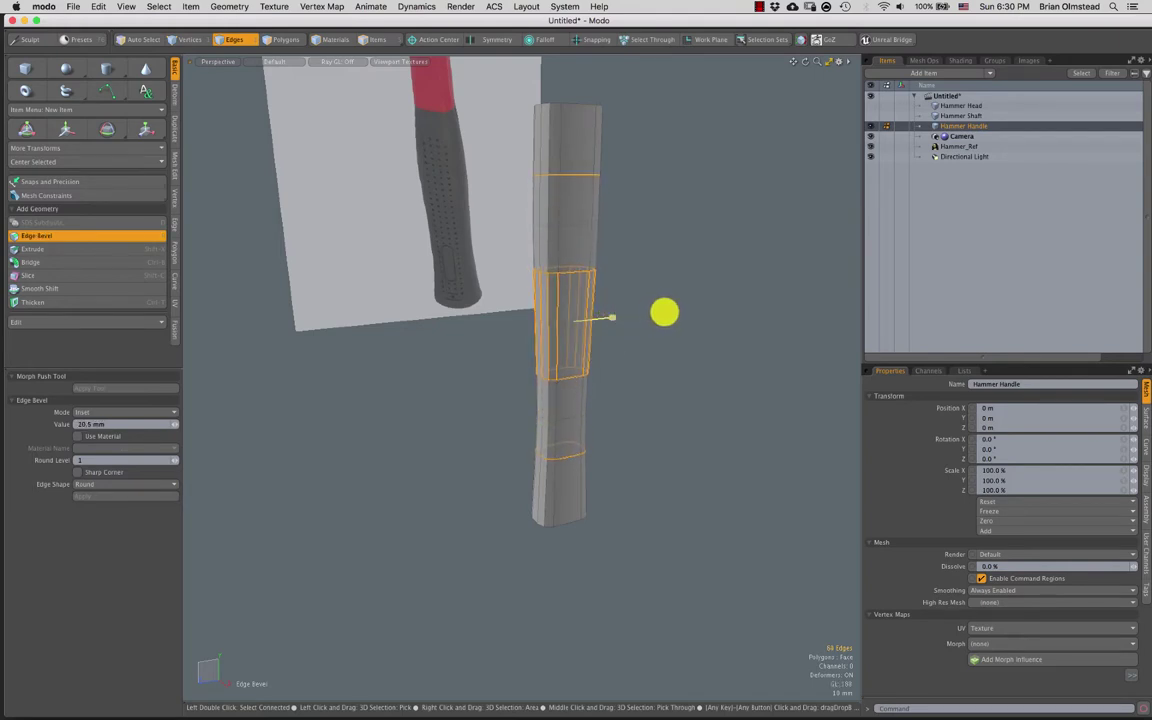
{"action": "key", "text": "space"}
Select the edge loop around the handle's top end and adjust its scale, ending with nothing selected
{"action": "left_click_drag", "start_coordinate": [658, 375], "coordinate": [531, 285], "text": "alt"}
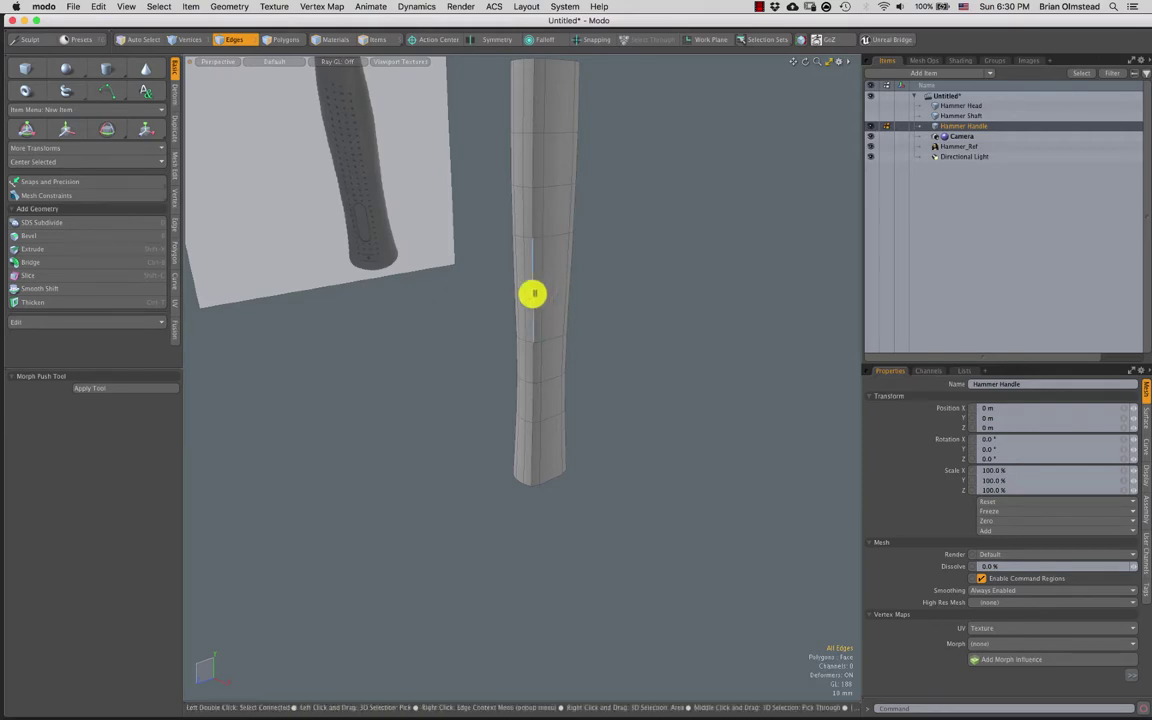
{"action": "left_click_drag", "start_coordinate": [523, 355], "coordinate": [552, 288], "text": "alt"}
{"action": "left_click_drag", "start_coordinate": [540, 373], "coordinate": [520, 229], "text": "alt"}
{"action": "scroll", "coordinate": [532, 283], "scroll_direction": "up", "scroll_amount": 3}
{"action": "key", "text": "r"}
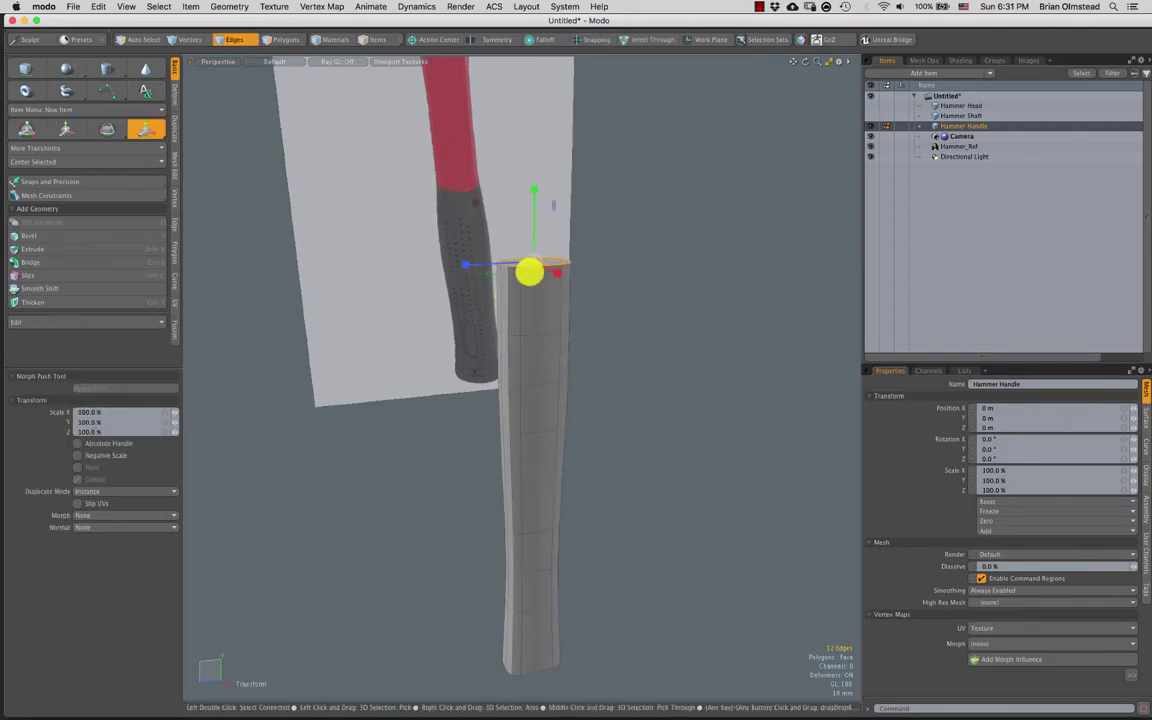
{"action": "left_click_drag", "start_coordinate": [530, 272], "coordinate": [552, 220], "text": "alt"}
{"action": "key", "text": "q"}
{"action": "key", "text": "Escape"}
Extrude the handle's bottom end polygon slightly downward and scale it in to form a tapered rim
{"action": "key", "text": "3"}
{"action": "left_click", "coordinate": [560, 390]}
{"action": "scroll", "coordinate": [560, 390], "scroll_direction": "up", "scroll_amount": 4}
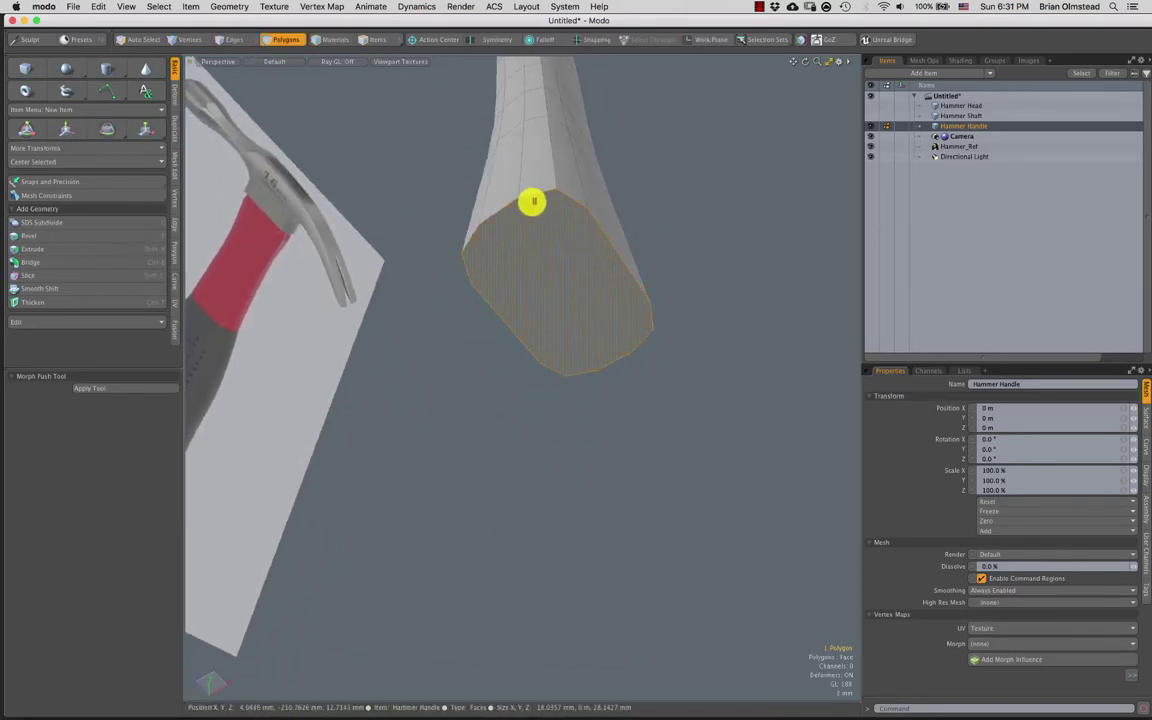
{"action": "left_click_drag", "start_coordinate": [555, 300], "coordinate": [473, 321], "text": "alt"}
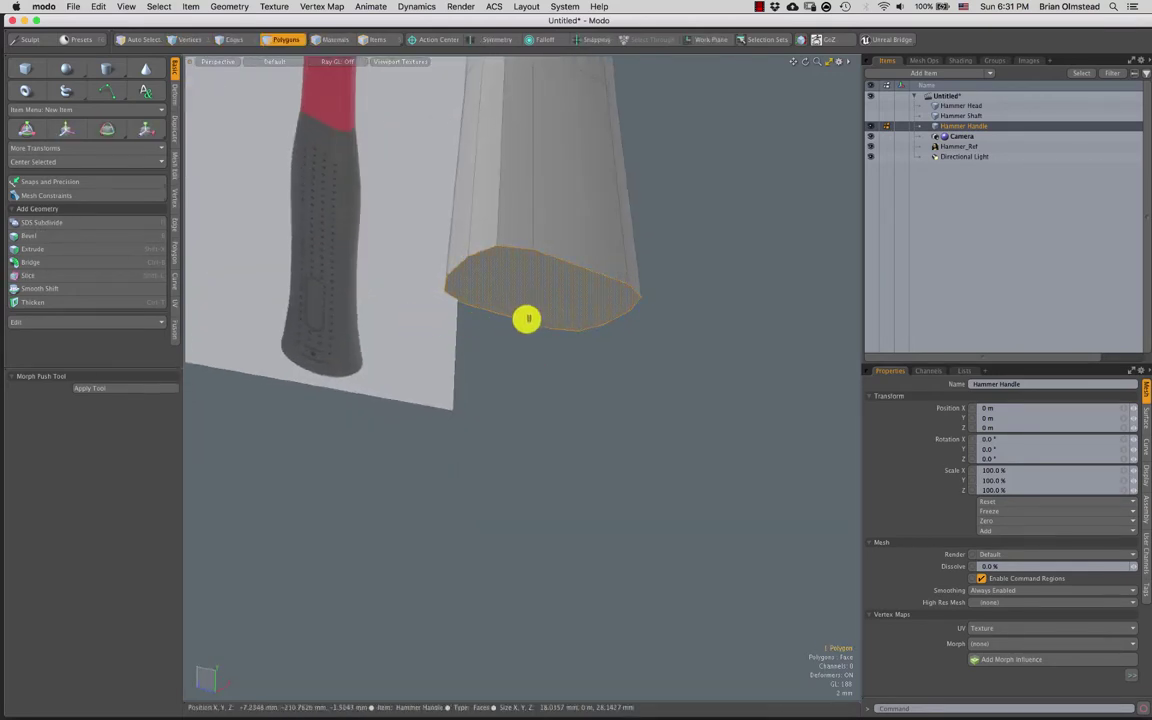
{"action": "key", "text": "shift+x"}
{"action": "mouse_move", "coordinate": [545, 266]}
{"action": "left_mouse_down"}
{"action": "mouse_move", "coordinate": [536, 311]}
{"action": "mouse_move", "coordinate": [614, 375]}
{"action": "left_mouse_up"}
{"action": "key", "text": "r"}
{"action": "key", "text": "space"}
{"action": "left_click", "coordinate": [614, 375]}
{"action": "right_click_drag", "start_coordinate": [662, 277], "coordinate": [588, 346]}
{"action": "left_click_drag", "start_coordinate": [588, 347], "coordinate": [527, 183], "text": "alt"}
{"action": "left_click", "coordinate": [557, 356]}
{"action": "left_click", "coordinate": [671, 288]}
Try a single loop slice at 50% along the center strip of the handle's narrow side, and undo it
{"action": "left_click_drag", "start_coordinate": [550, 306], "coordinate": [504, 327], "text": "alt"}
{"action": "key", "text": "2"}
{"action": "left_click", "coordinate": [513, 315]}
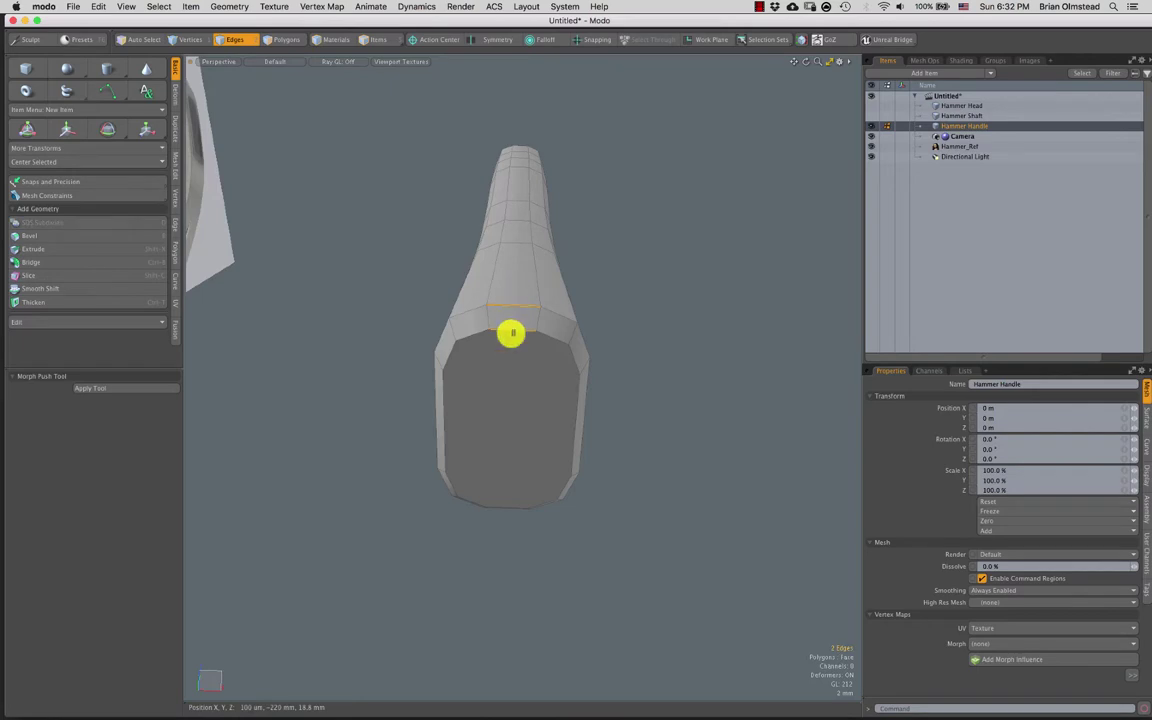
{"action": "key", "text": "alt+c"}
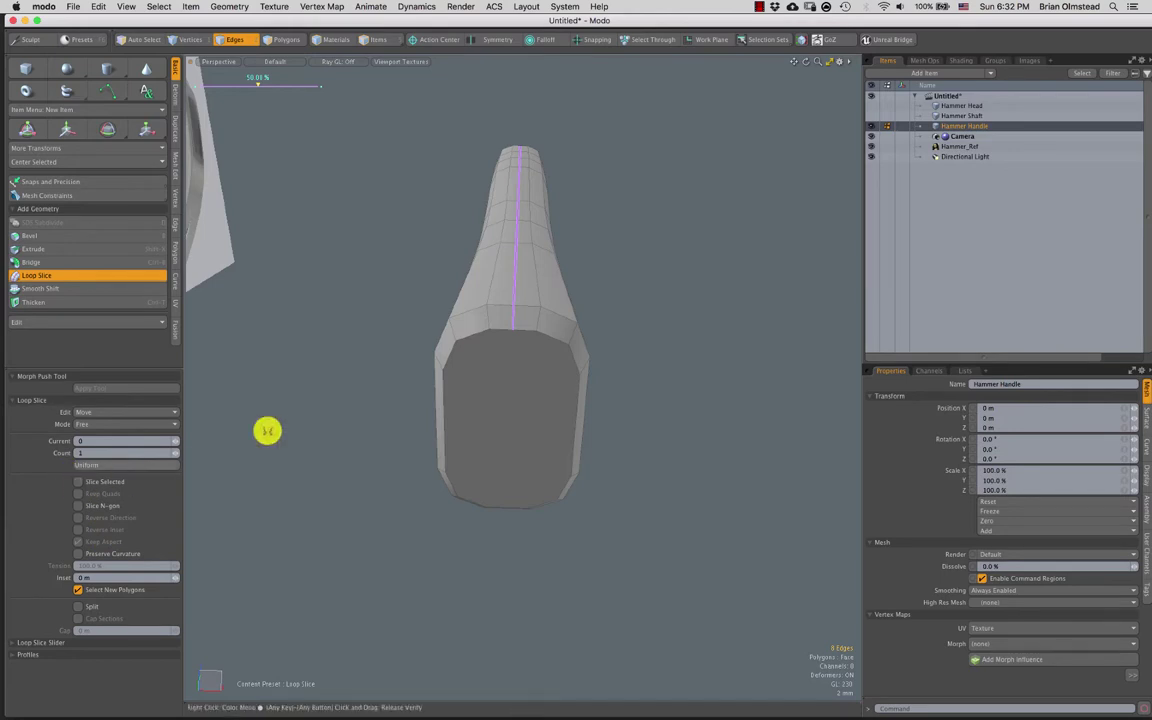
{"action": "left_click_drag", "start_coordinate": [535, 318], "coordinate": [516, 344], "text": "alt"}
{"action": "key", "text": "space"}
{"action": "key", "text": "2"}
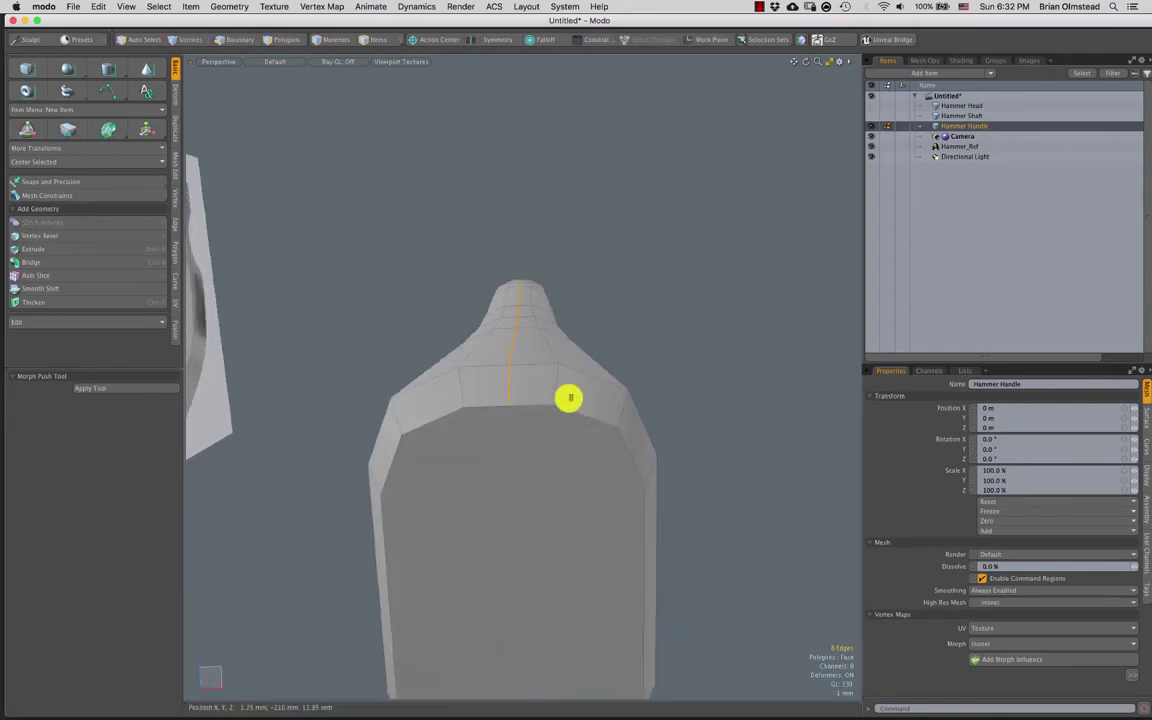
{"action": "key", "text": "2"}
{"action": "left_click_drag", "start_coordinate": [570, 407], "coordinate": [576, 352], "text": "alt"}
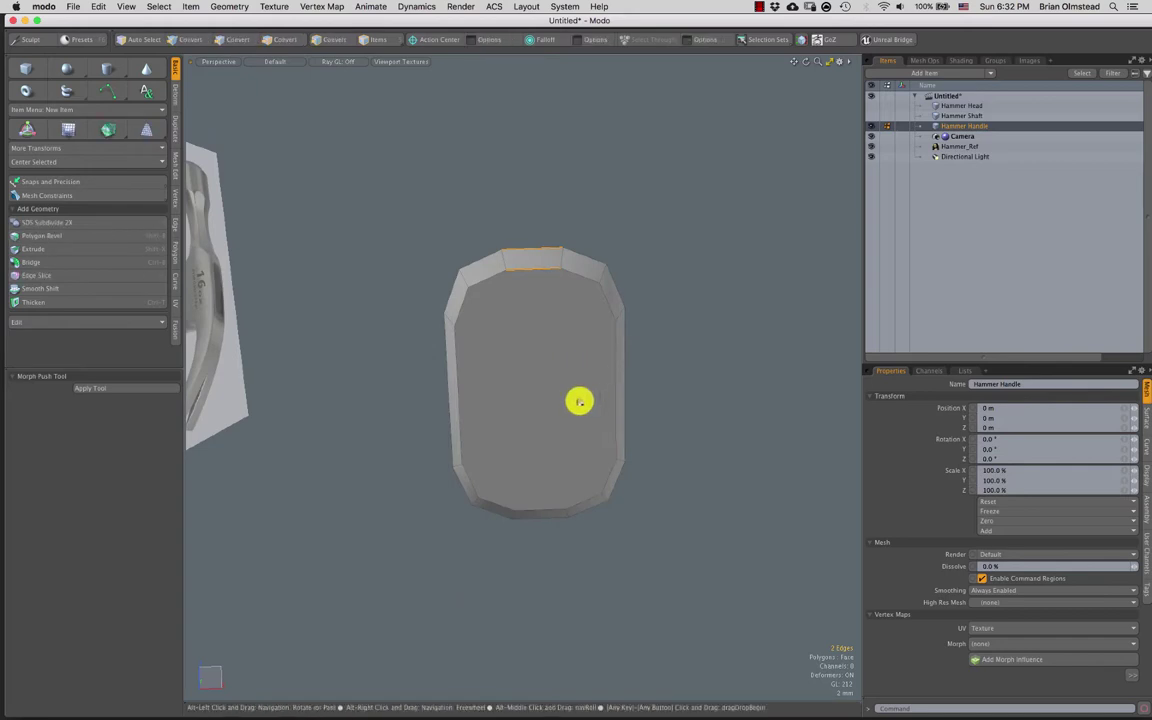
{"action": "left_click_drag", "start_coordinate": [579, 399], "coordinate": [530, 326], "text": "alt"}
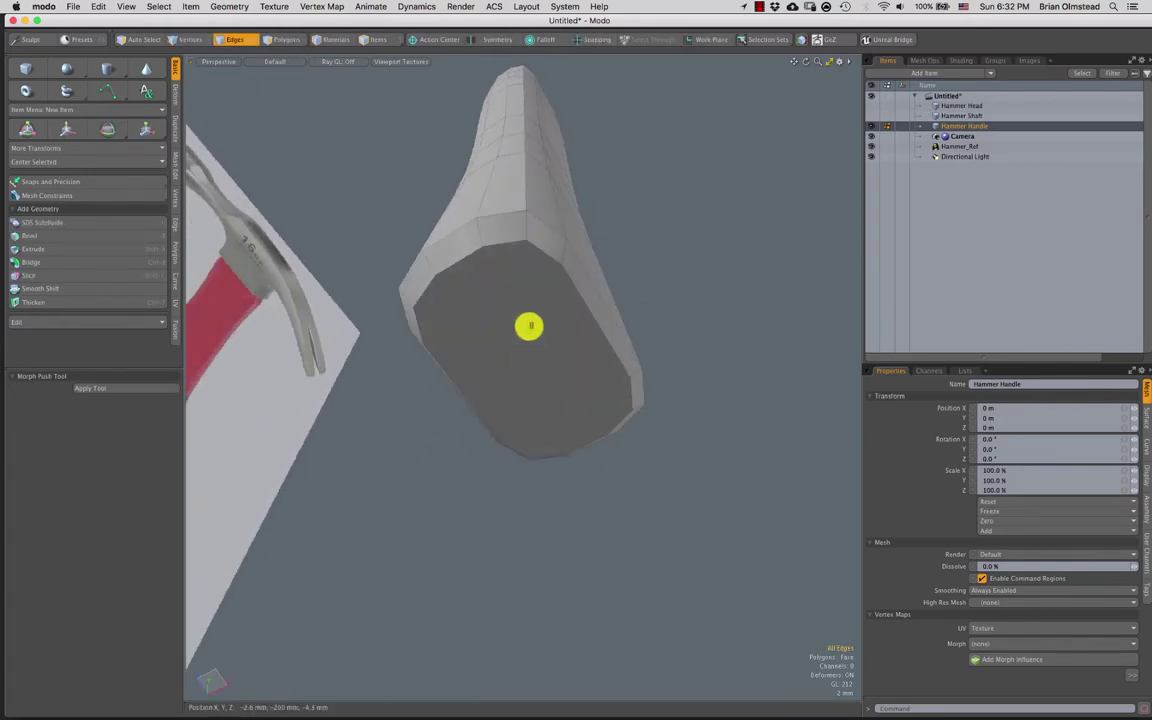
Add one loop slice at 50% down the center strip of the handle's narrow side
{"action": "left_click_drag", "start_coordinate": [484, 270], "coordinate": [486, 230], "text": "alt"}
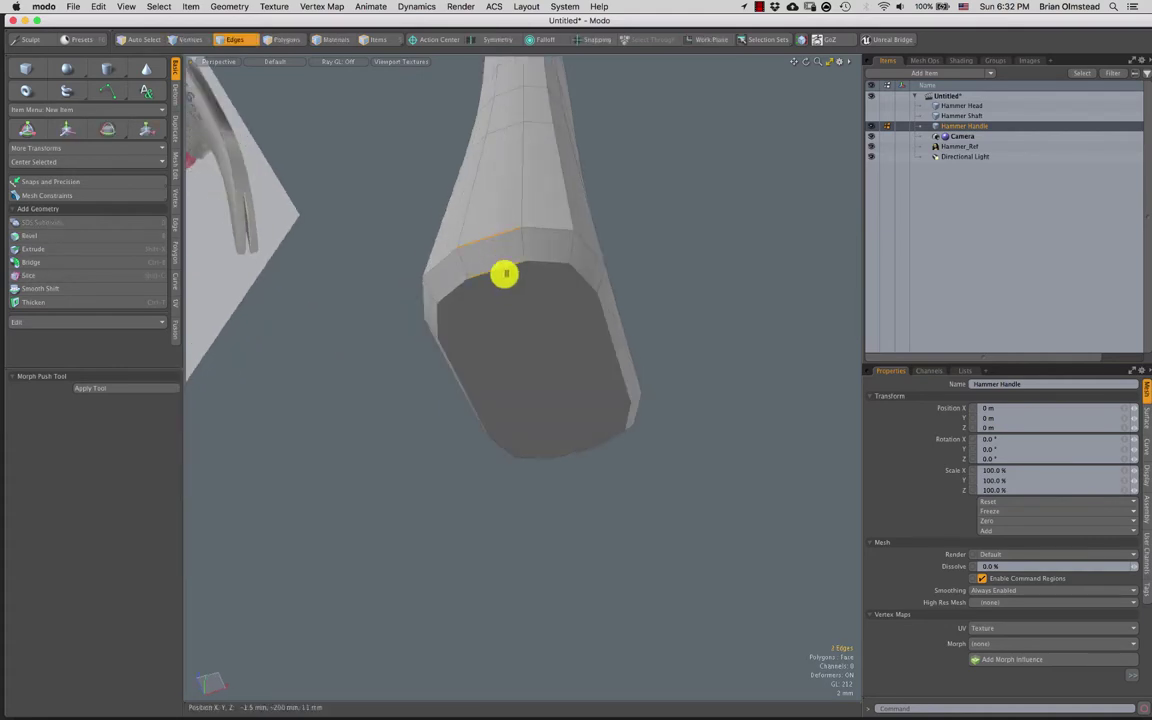
{"action": "key", "text": "alt+c"}
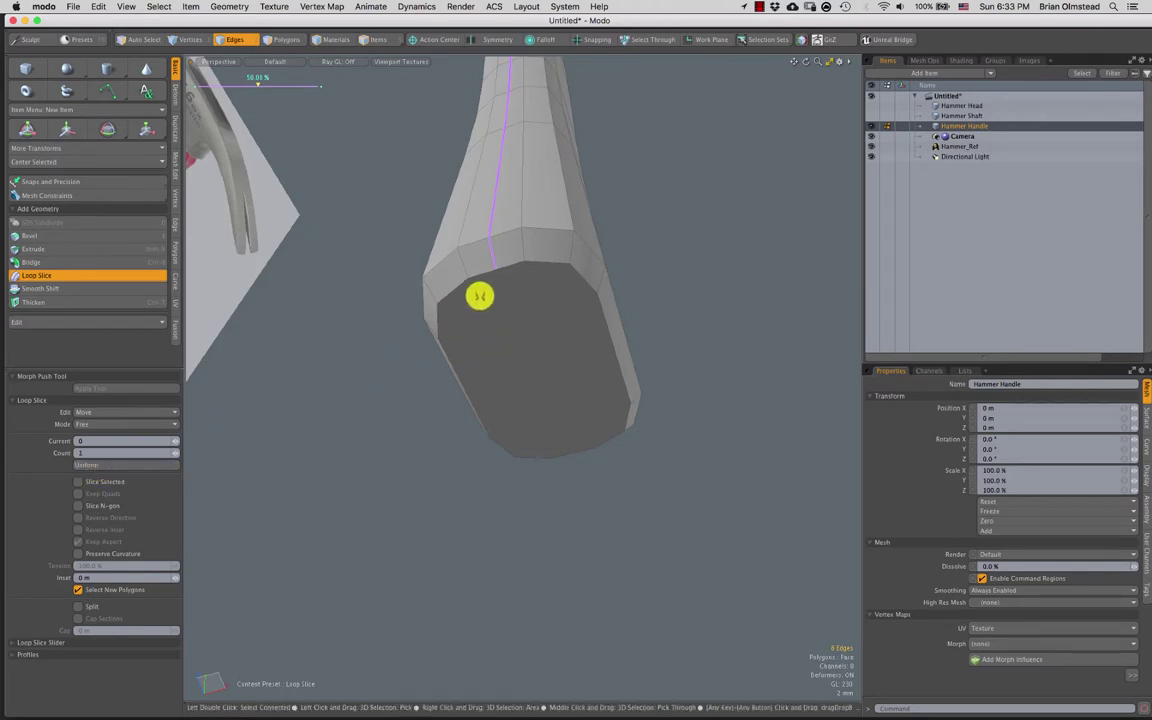
{"action": "key", "text": "space"}
Add a matching loop slice at 50% down the center strip on the opposite narrow side of the handle
{"action": "left_click_drag", "start_coordinate": [494, 389], "coordinate": [501, 311], "text": "alt"}
{"action": "scroll", "coordinate": [506, 384], "scroll_direction": "down", "scroll_amount": 2}
{"action": "key", "text": "3"}
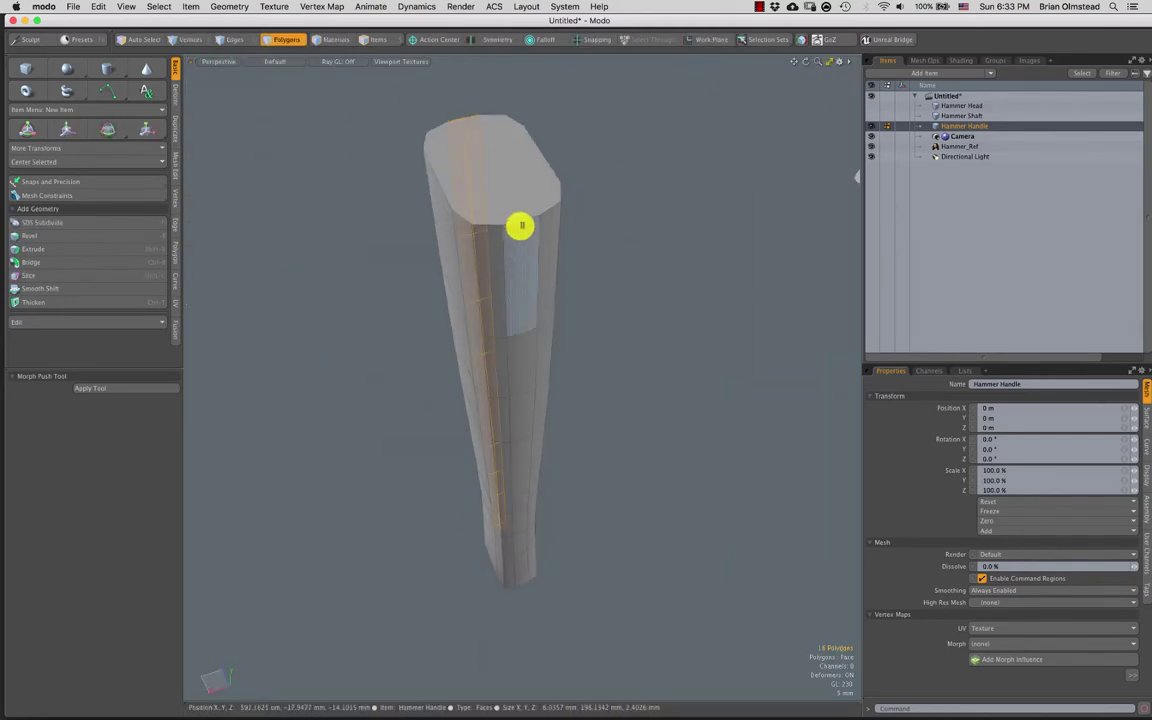
{"action": "key", "text": "2"}
{"action": "left_click", "coordinate": [519, 223]}
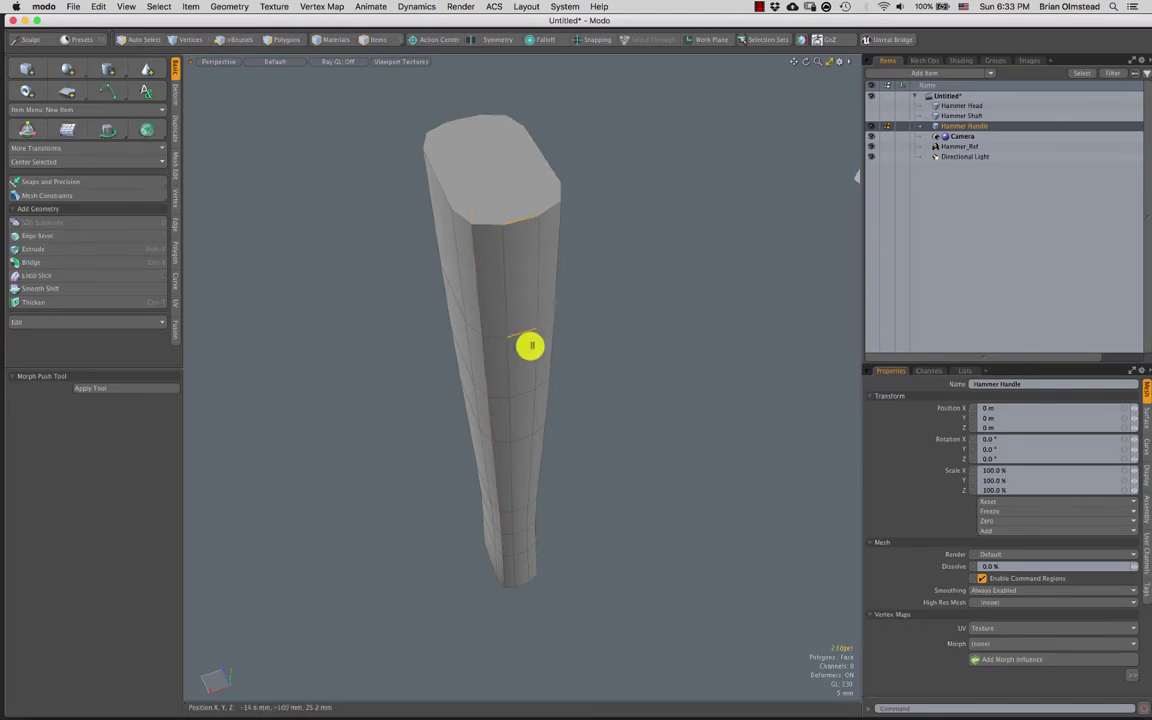
{"action": "key", "text": "alt+c"}
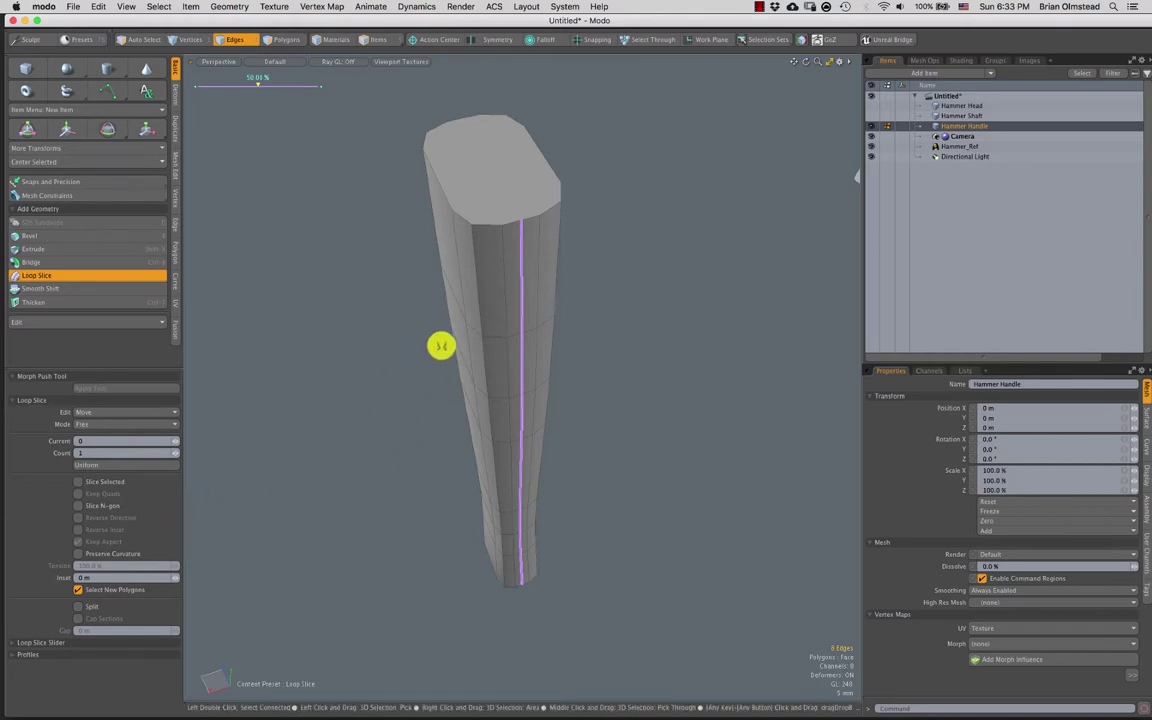
{"action": "key", "text": "q"}
Cut the handle's bottom cap in half lengthwise with Edge Slice, connecting the two new center edges
{"action": "left_click_drag", "start_coordinate": [427, 378], "coordinate": [607, 360], "text": "alt"}
{"action": "key", "text": "3"}
{"action": "scroll", "coordinate": [555, 393], "scroll_direction": "up", "scroll_amount": 3}
{"action": "left_click_drag", "start_coordinate": [555, 393], "coordinate": [542, 291], "text": "alt"}
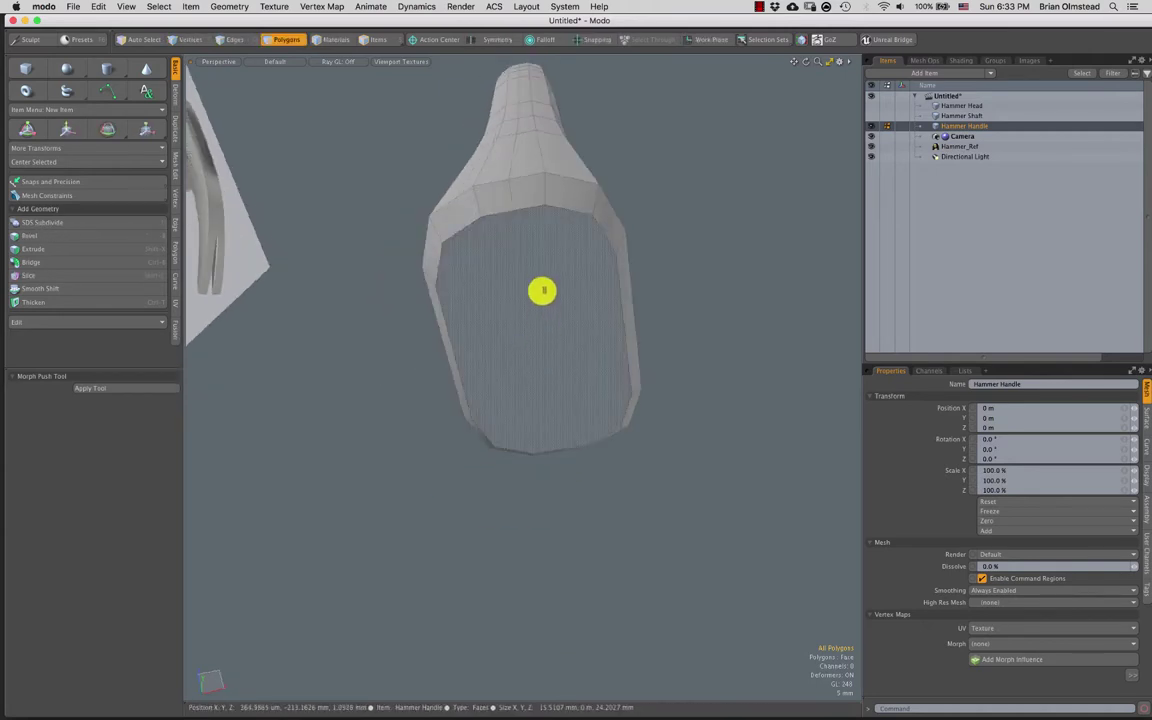
{"action": "key", "text": "c"}
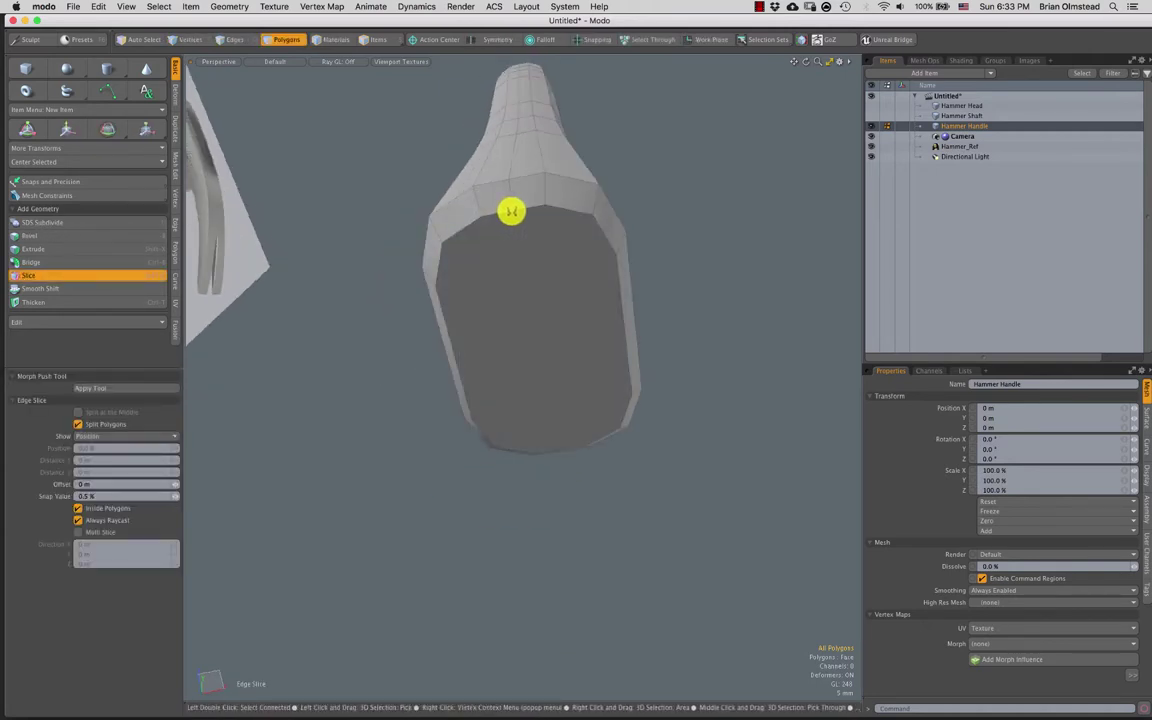
{"action": "left_click_drag", "start_coordinate": [511, 211], "coordinate": [558, 383], "text": "alt"}
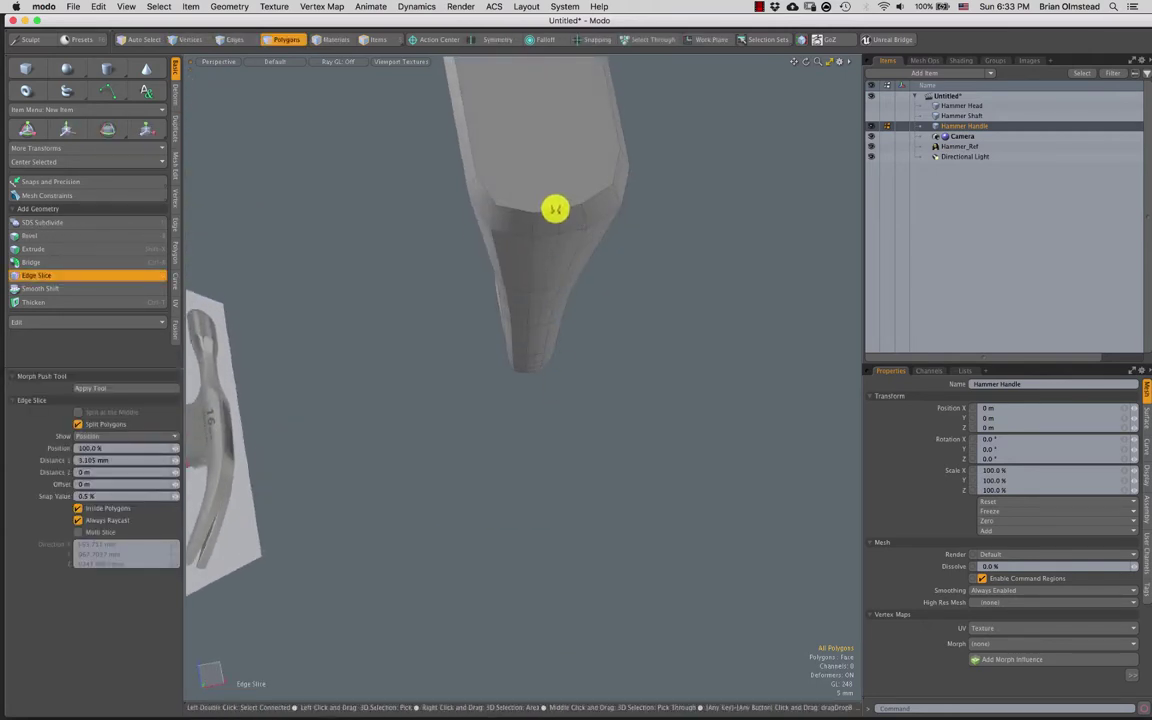
{"action": "left_click_drag", "start_coordinate": [543, 312], "coordinate": [512, 216], "text": "alt"}
{"action": "key", "text": "space"}
Turn on X symmetry and switch to vertex selection for working on the handle's bottom cap
{"action": "key", "text": "c"}
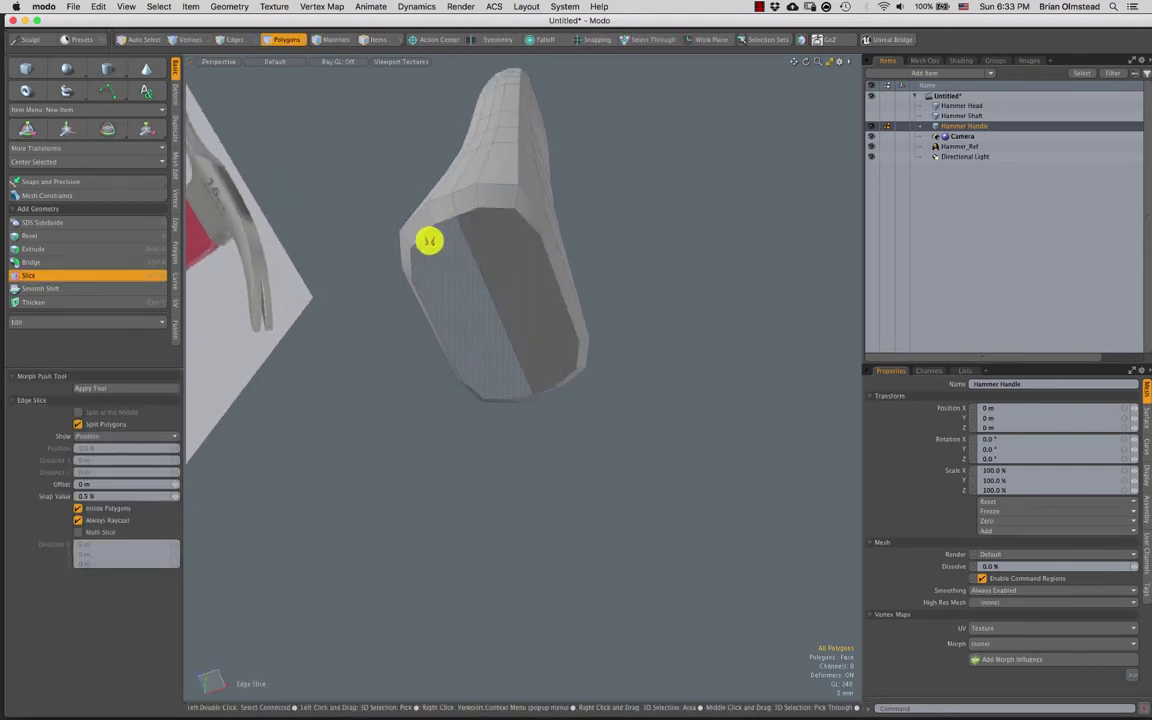
{"action": "key", "text": "space"}
{"action": "left_click_drag", "start_coordinate": [531, 346], "coordinate": [596, 312], "text": "alt"}
{"action": "key", "text": "space"}
{"action": "left_click", "coordinate": [507, 364]}
{"action": "left_click_drag", "start_coordinate": [479, 309], "coordinate": [587, 247], "text": "alt"}
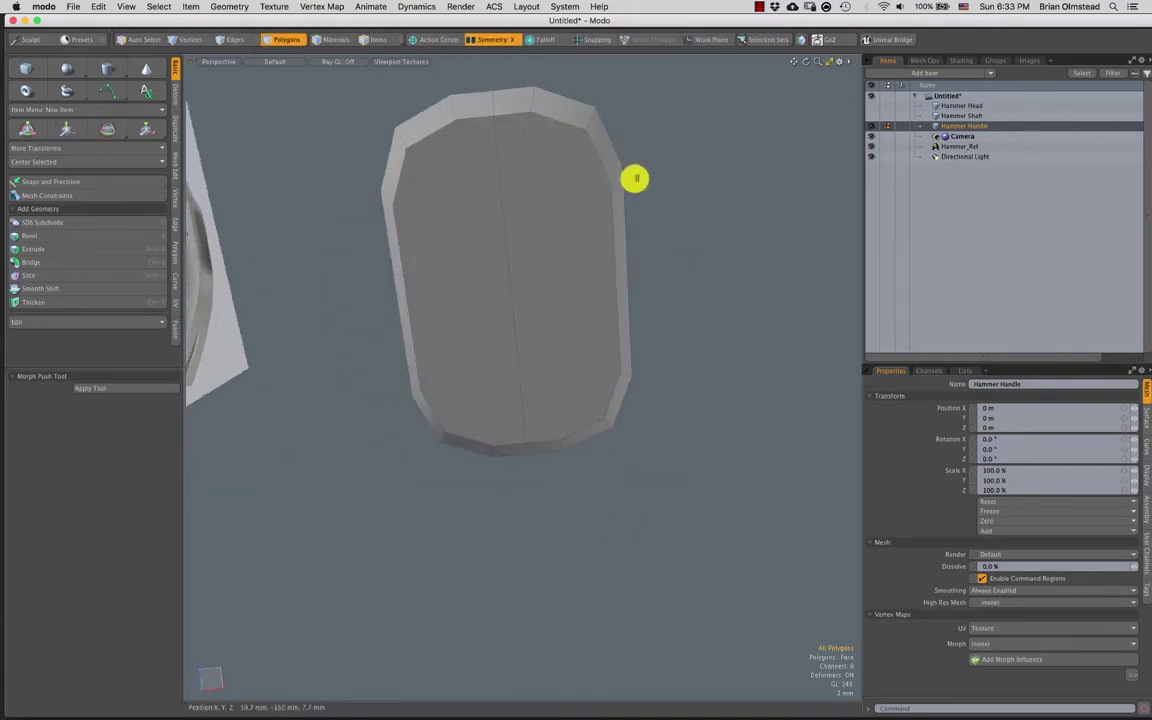
{"action": "left_click_drag", "start_coordinate": [588, 193], "coordinate": [578, 229], "text": "alt"}
{"action": "key", "text": "1"}
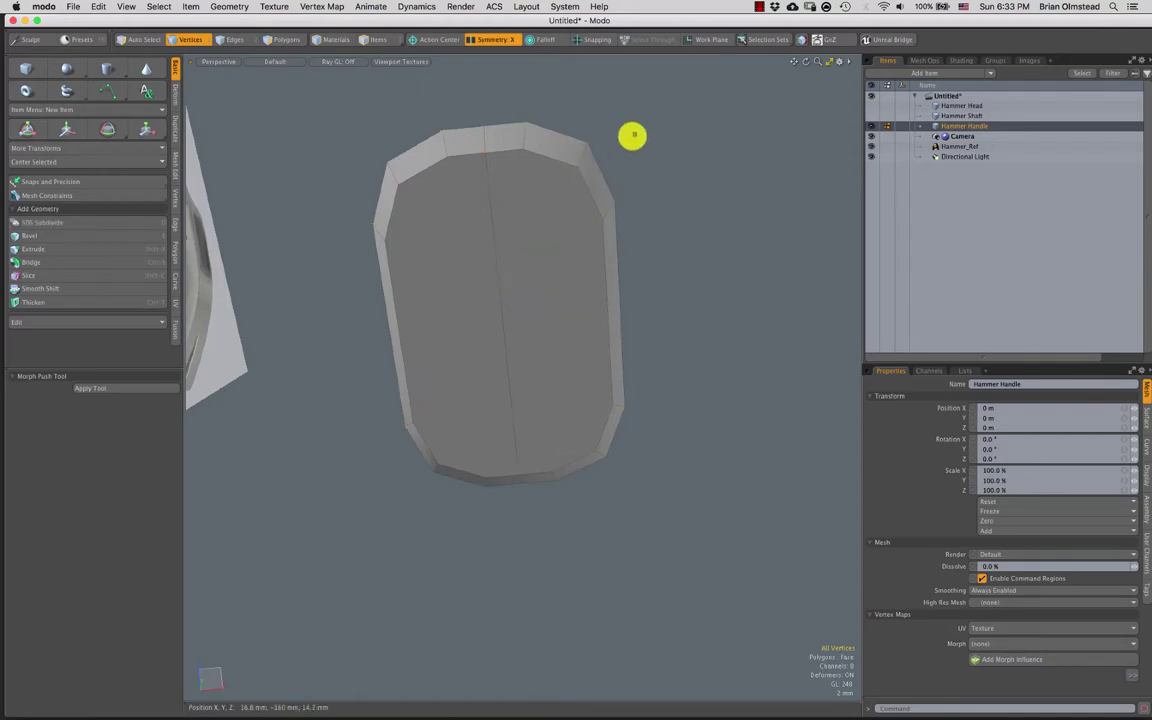
{"action": "right_click_drag", "start_coordinate": [552, 400], "coordinate": [708, 413]}
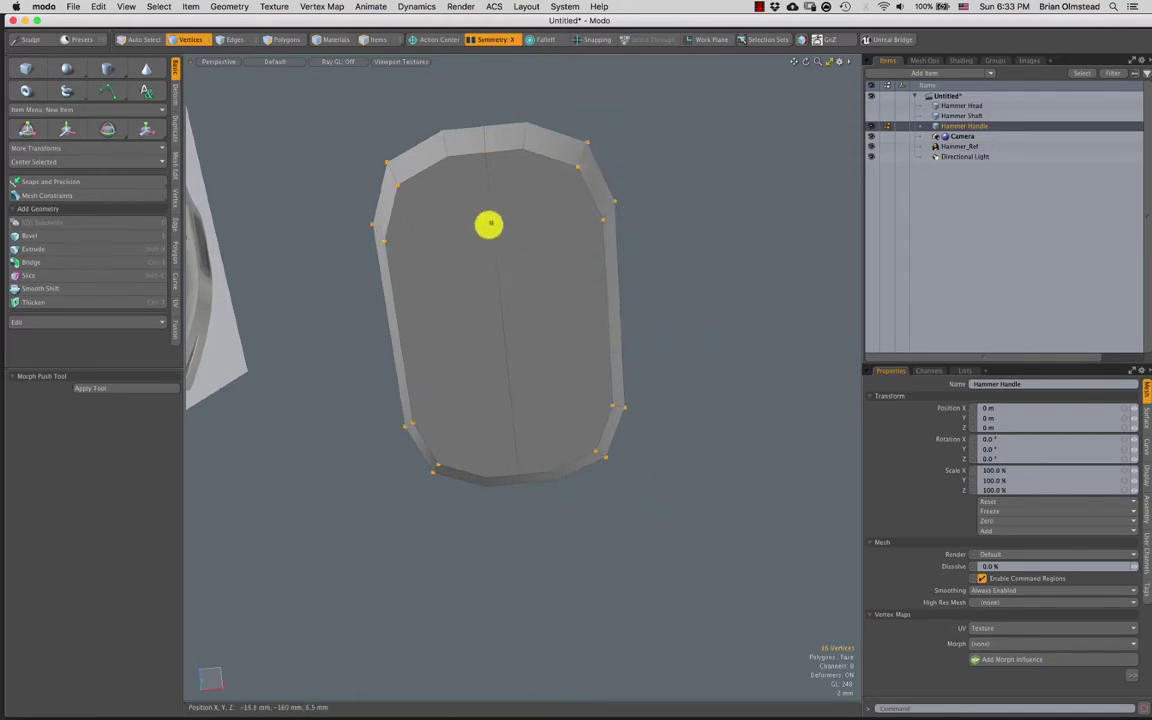
{"action": "key", "text": "shift+c"}
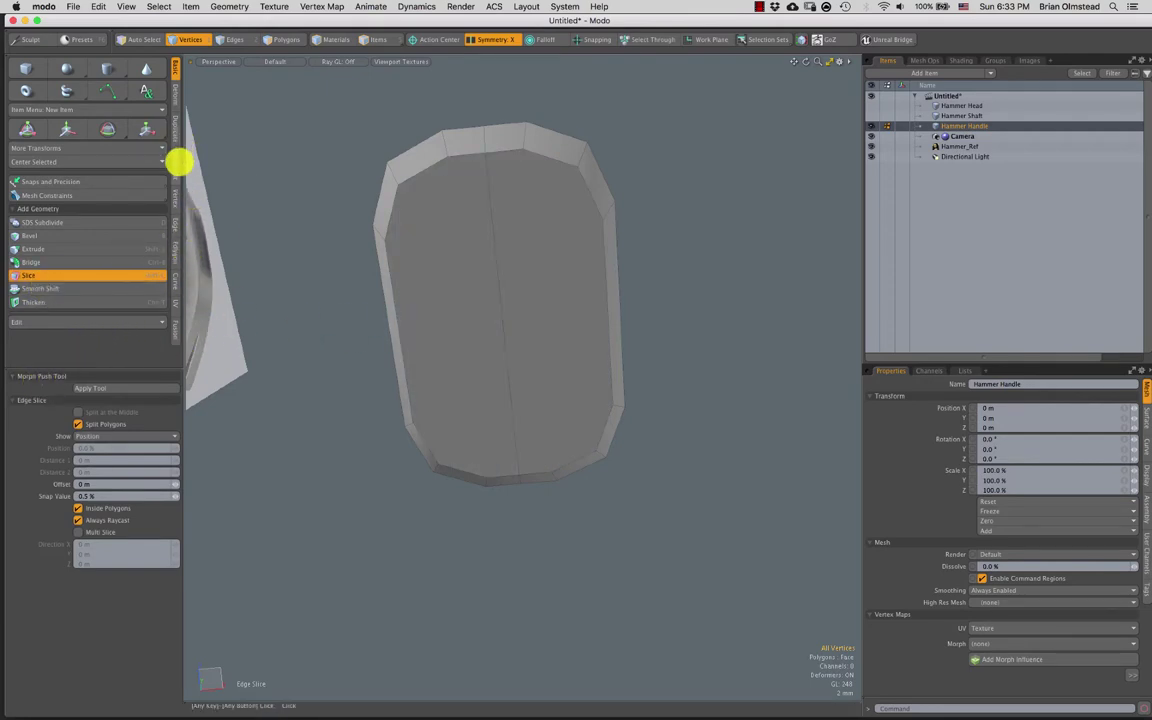
{"action": "key", "text": "space"}
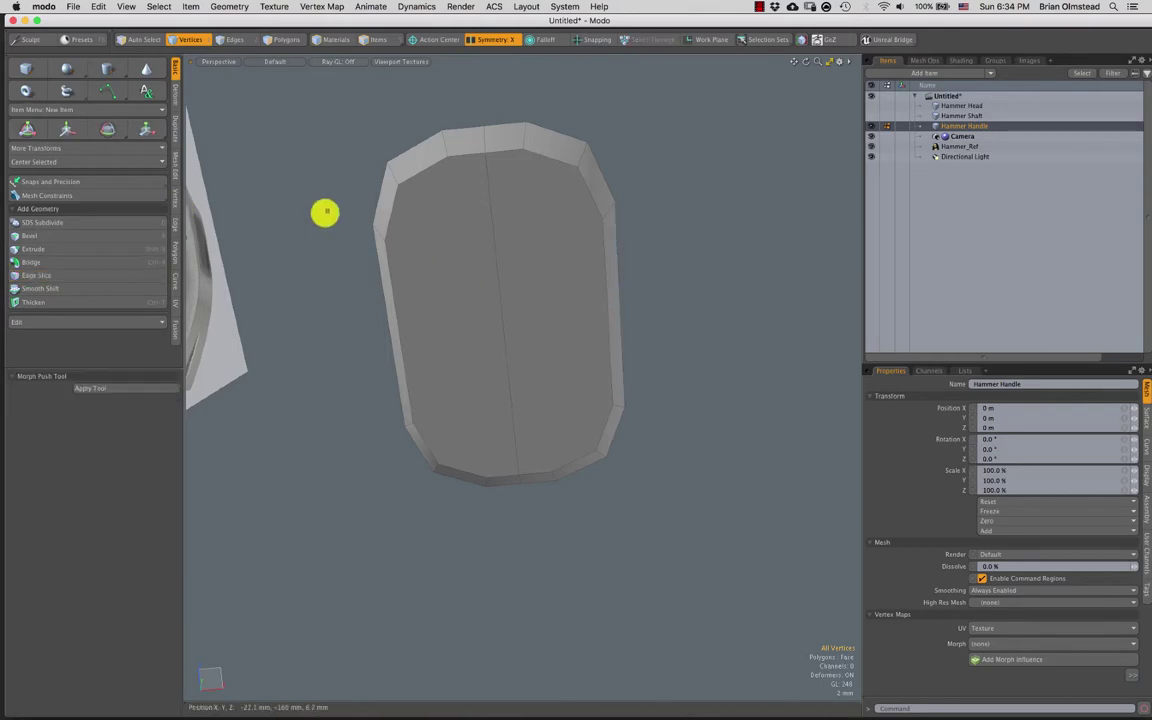
Cut two crosswise lines near one end of the bottom cap with Edge Slice, connecting the corner vertices to the center edge
{"action": "left_click", "coordinate": [178, 187]}
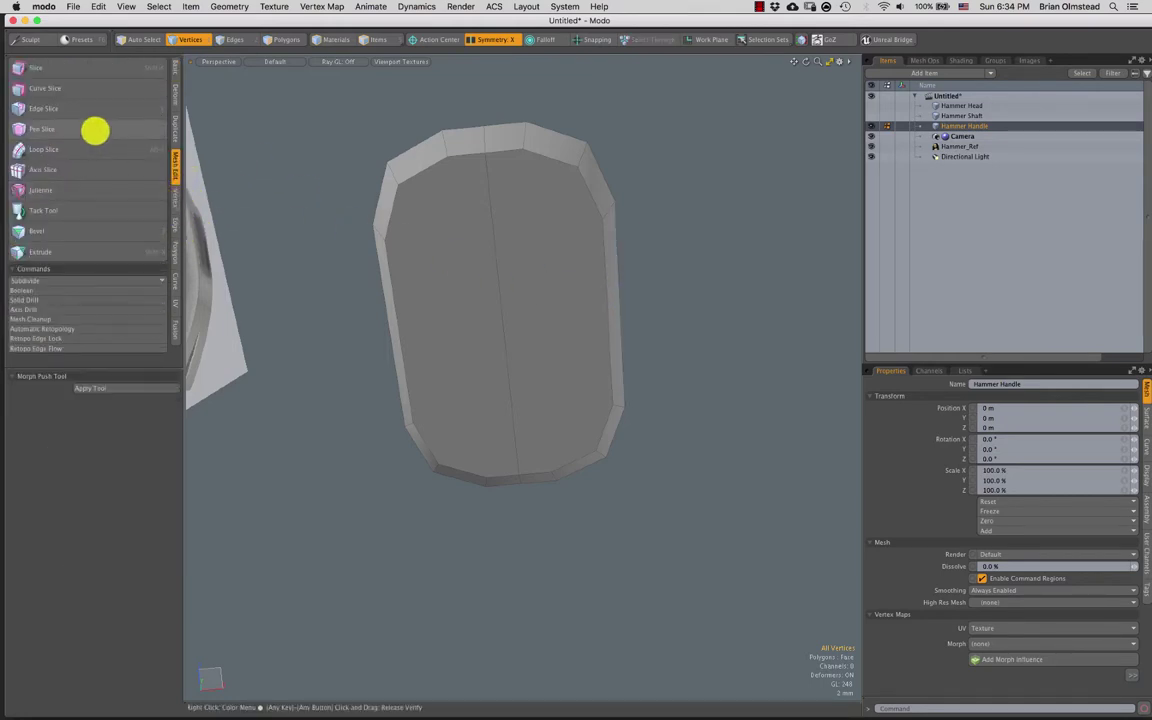
{"action": "left_click", "coordinate": [85, 110]}
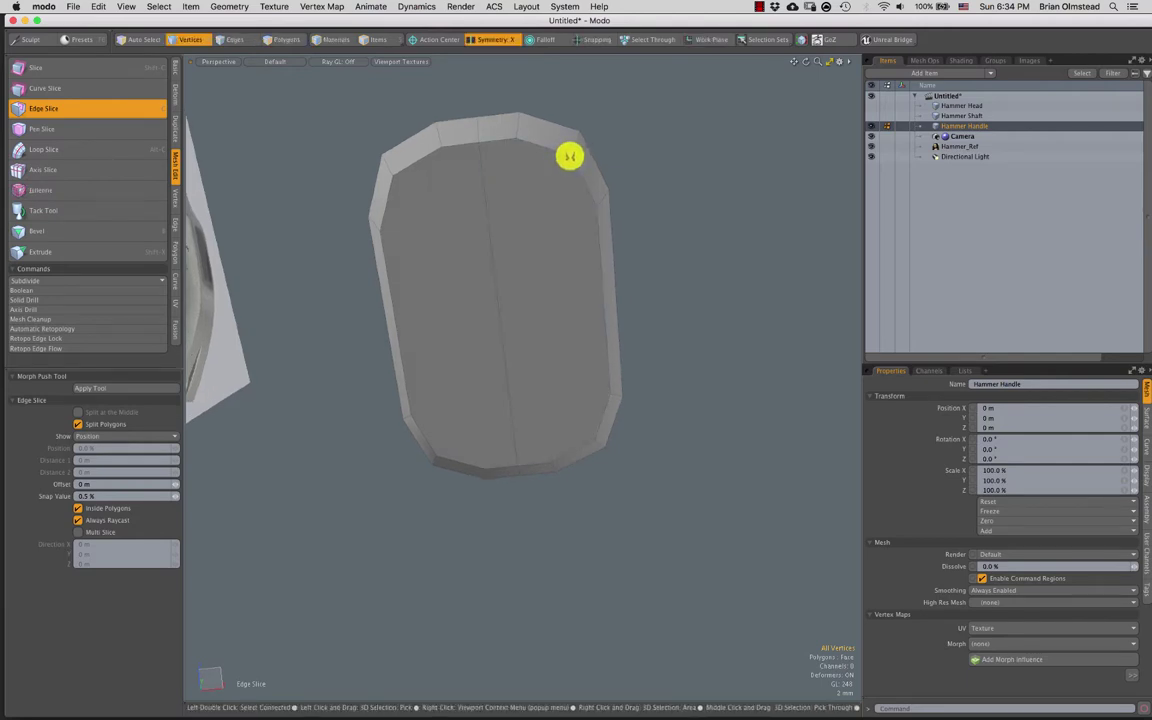
{"action": "left_click", "coordinate": [570, 154]}
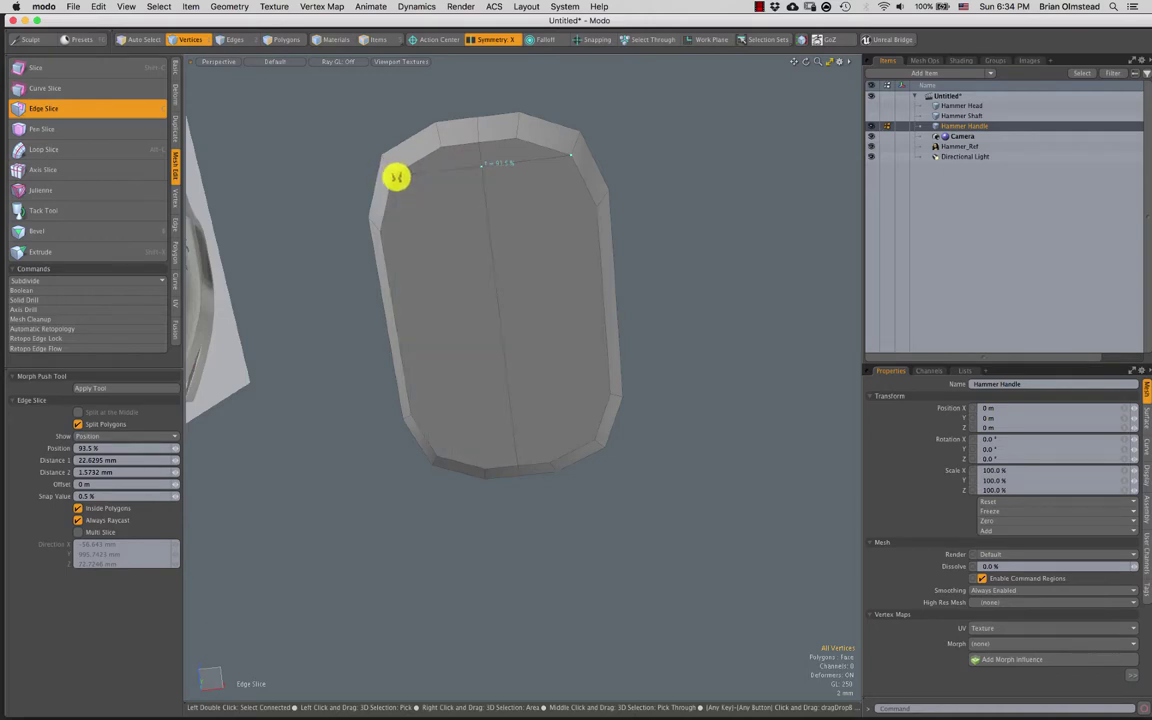
{"action": "left_click", "coordinate": [477, 164]}
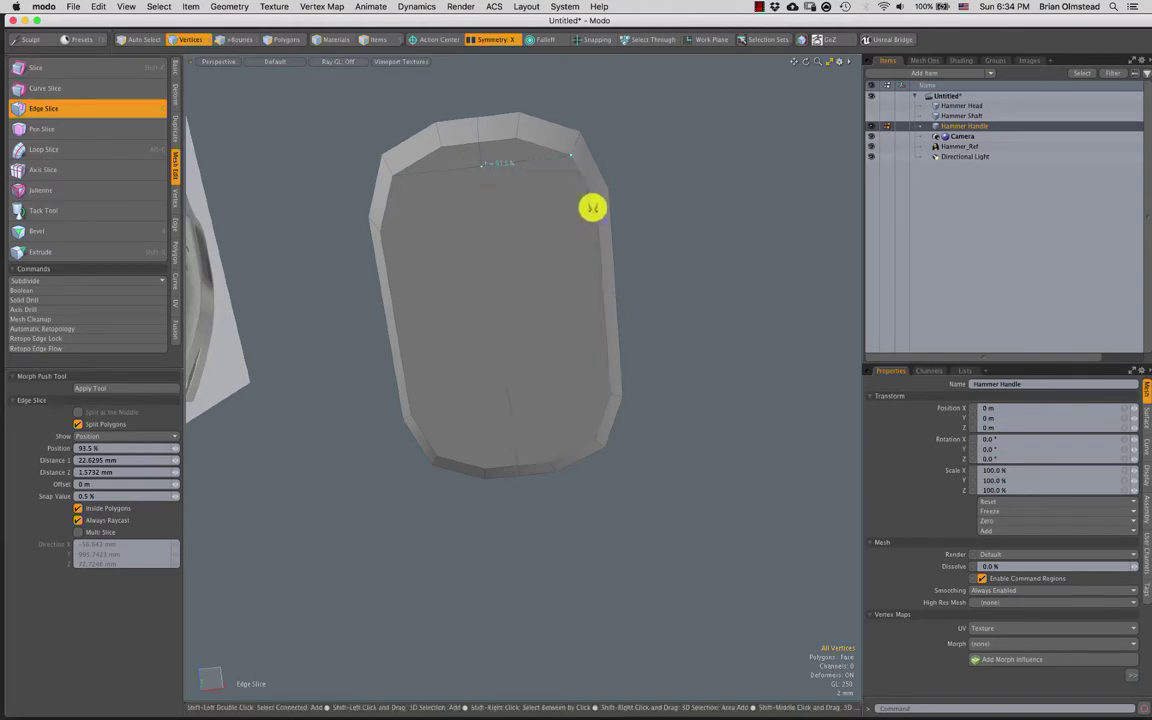
{"action": "left_click", "coordinate": [597, 208], "text": "shift"}
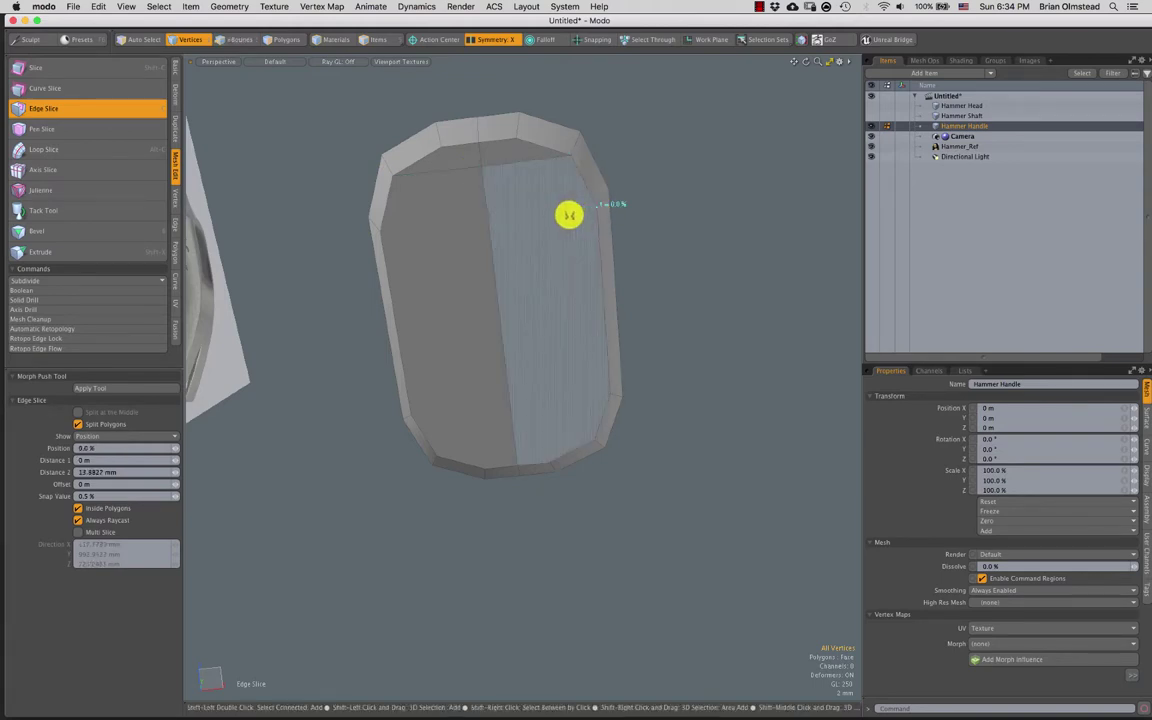
{"action": "left_click_drag", "start_coordinate": [487, 224], "coordinate": [609, 337], "text": "alt"}
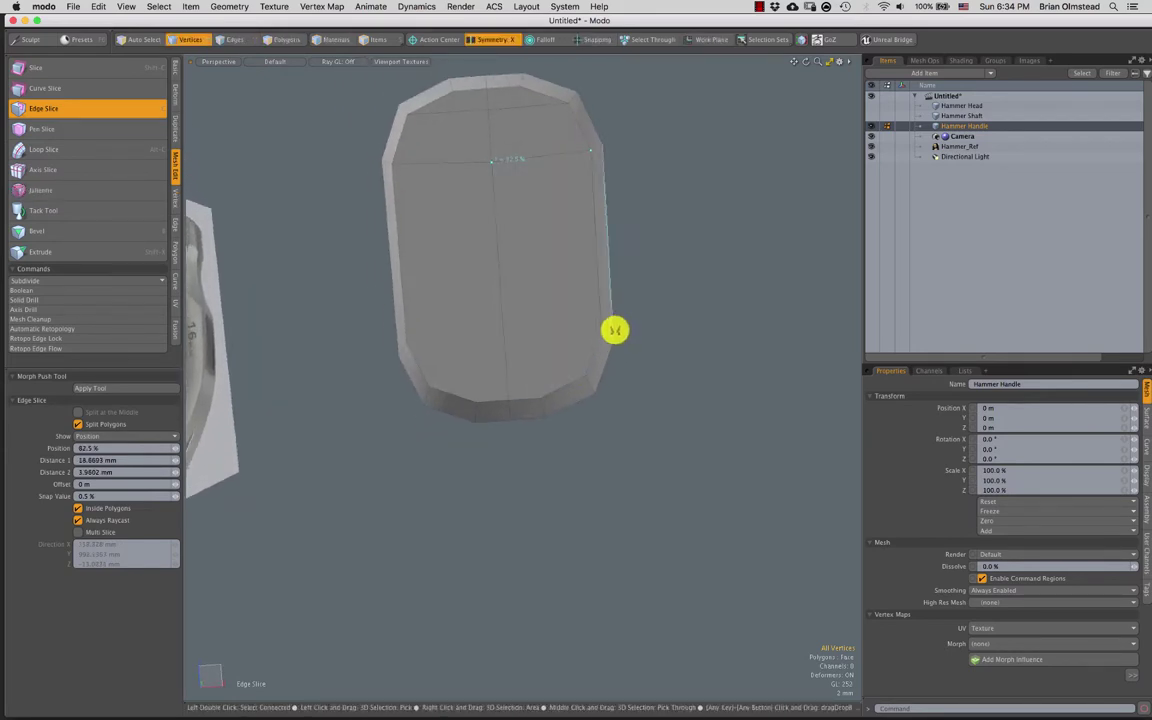
Cut two more crosswise lines near the opposite end of the bottom cap with Edge Slice, from the corner vertices to the center edge
{"action": "key", "text": "space"}
{"action": "key", "text": "alt+c"}
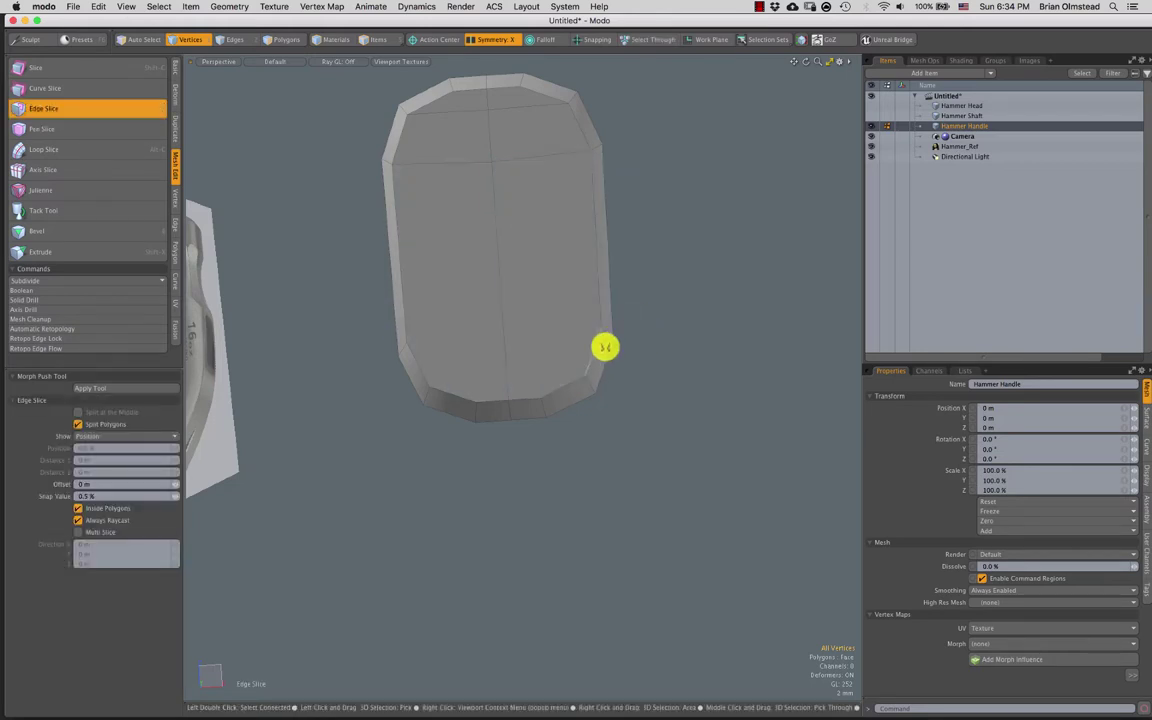
{"action": "left_click", "coordinate": [600, 329]}
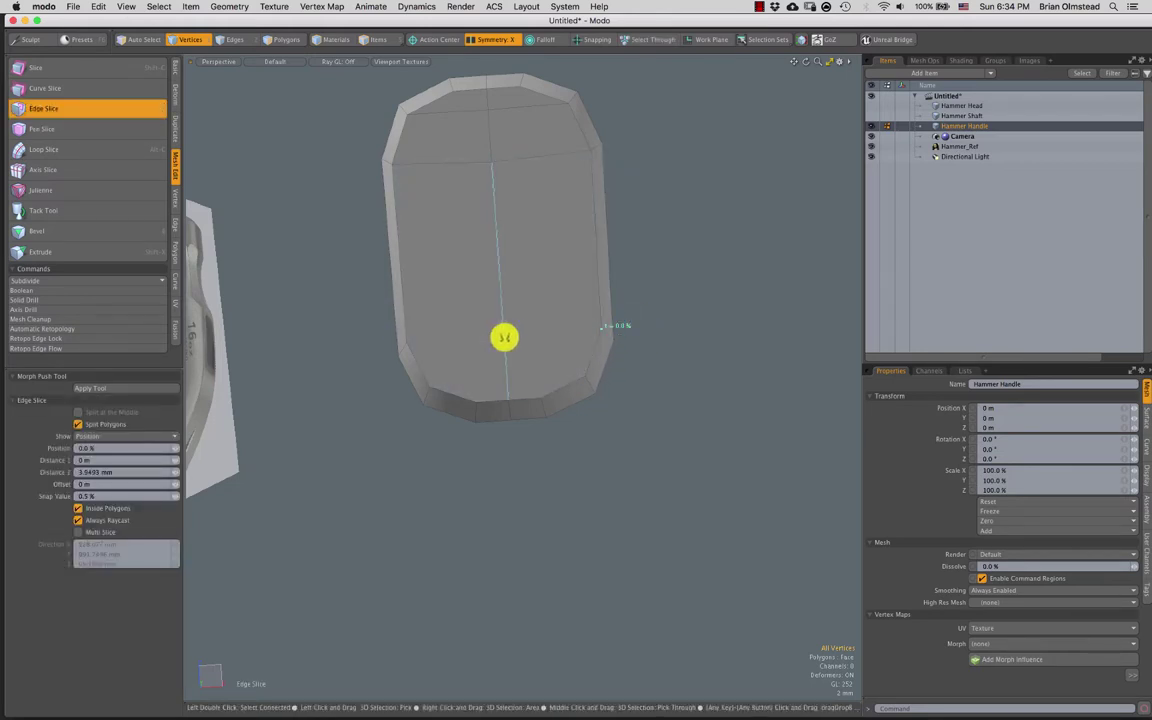
{"action": "key", "text": "space"}
{"action": "key", "text": "alt+c"}
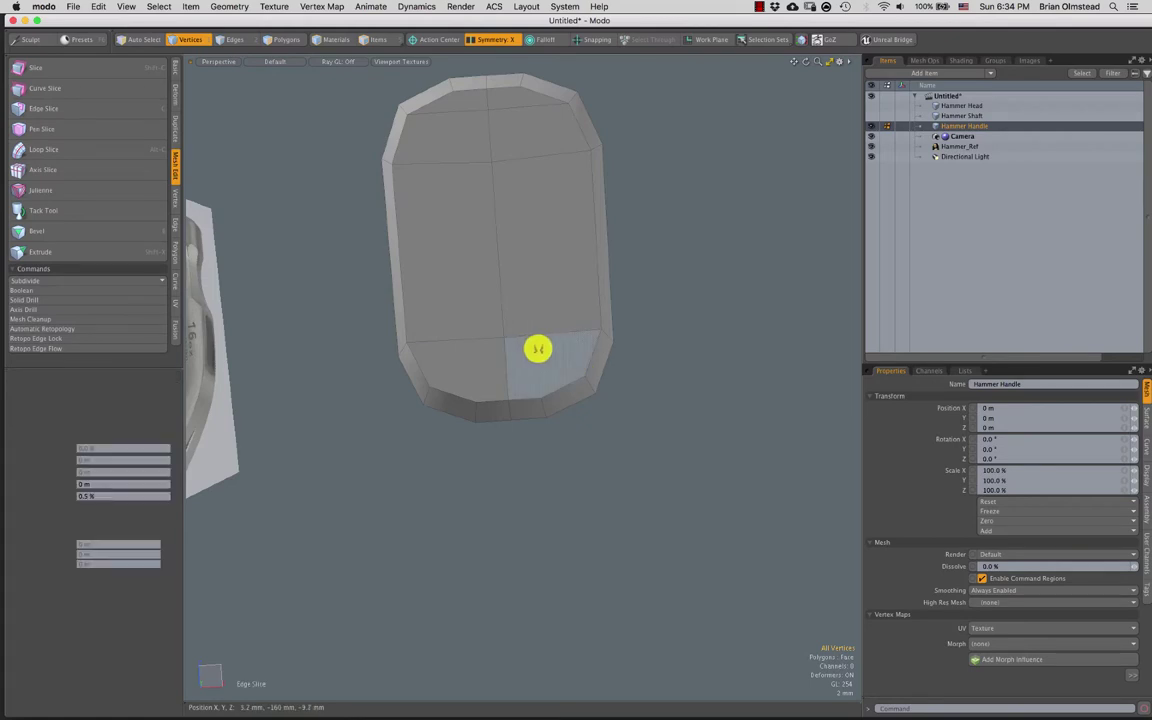
{"action": "left_click", "coordinate": [588, 378]}
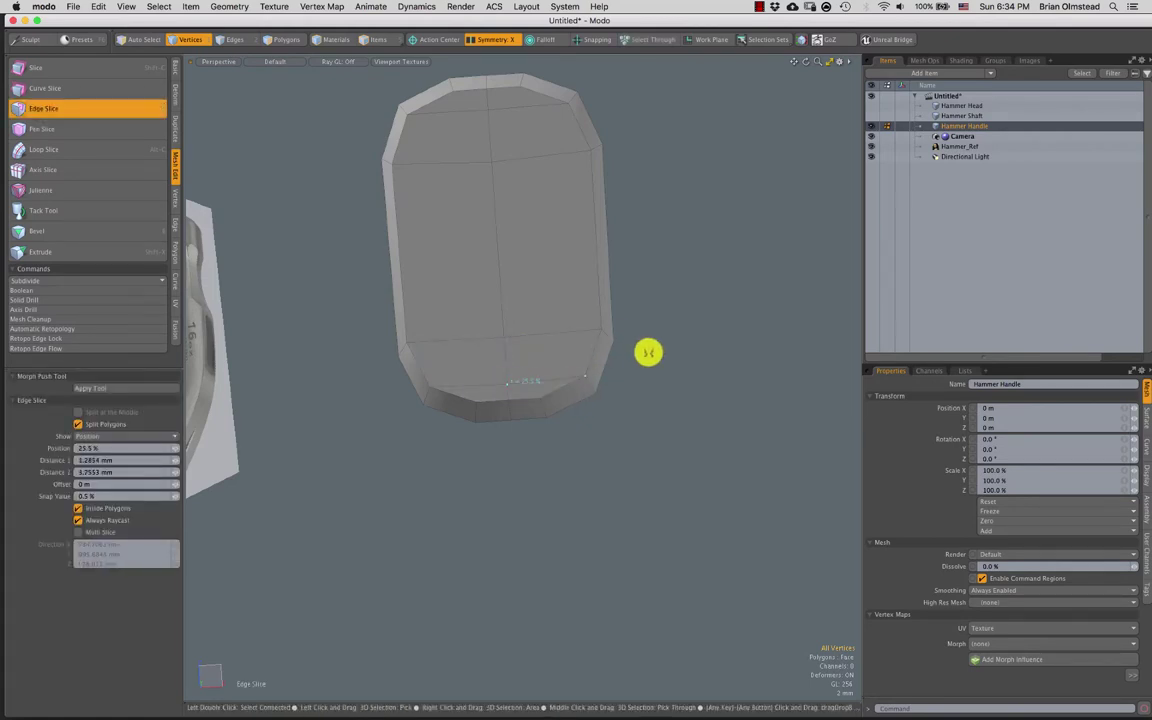
{"action": "key", "text": "space"}
Check the sliced bottom cap's faces by selecting polygons at both ends and in the middle
{"action": "scroll", "coordinate": [509, 293], "scroll_direction": "down", "scroll_amount": 4}
{"action": "key", "text": "3"}
{"action": "left_click", "coordinate": [512, 200]}
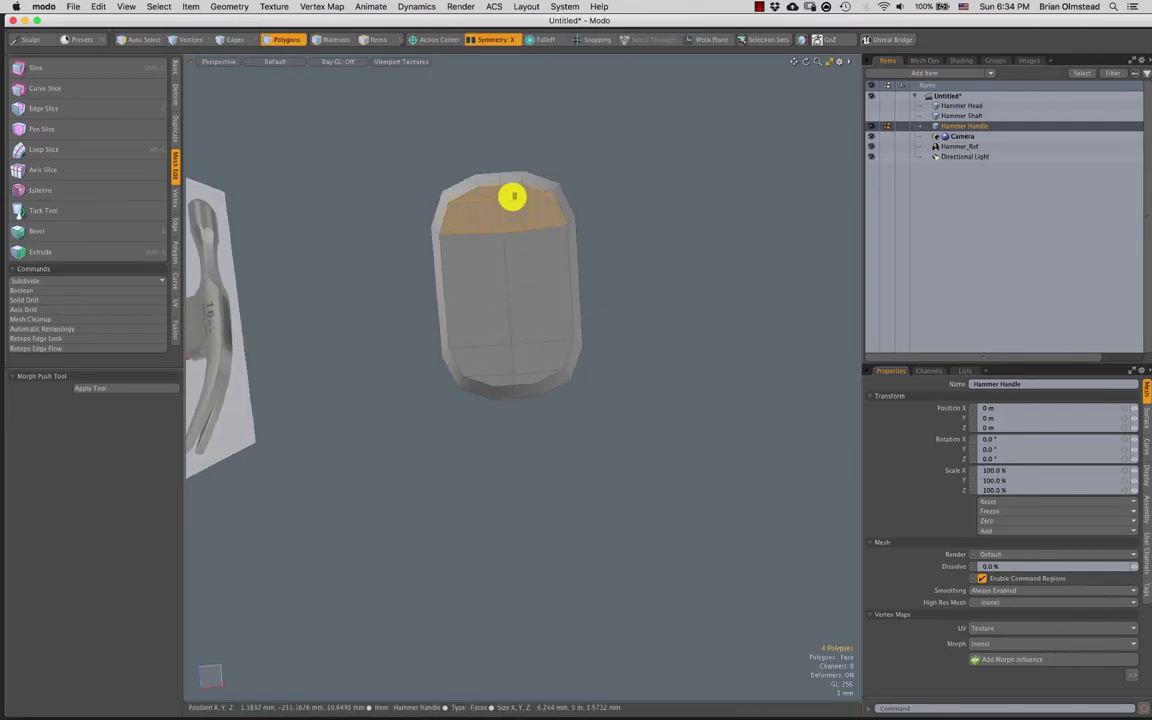
{"action": "left_click", "coordinate": [524, 300]}
{"action": "left_click", "coordinate": [525, 376]}
{"action": "left_click", "coordinate": [637, 388]}
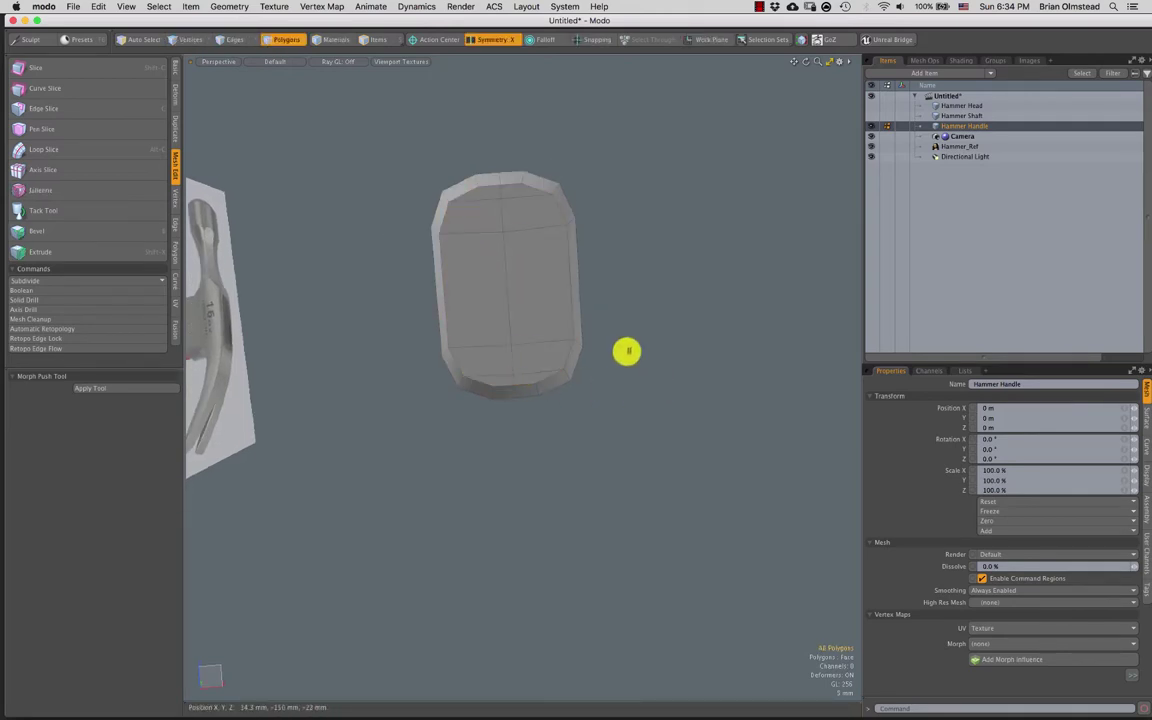
Turn off symmetry and delete the single polygon capping the handle's top end
{"action": "left_click_drag", "start_coordinate": [627, 350], "coordinate": [669, 205], "text": "alt"}
{"action": "key", "text": "1"}
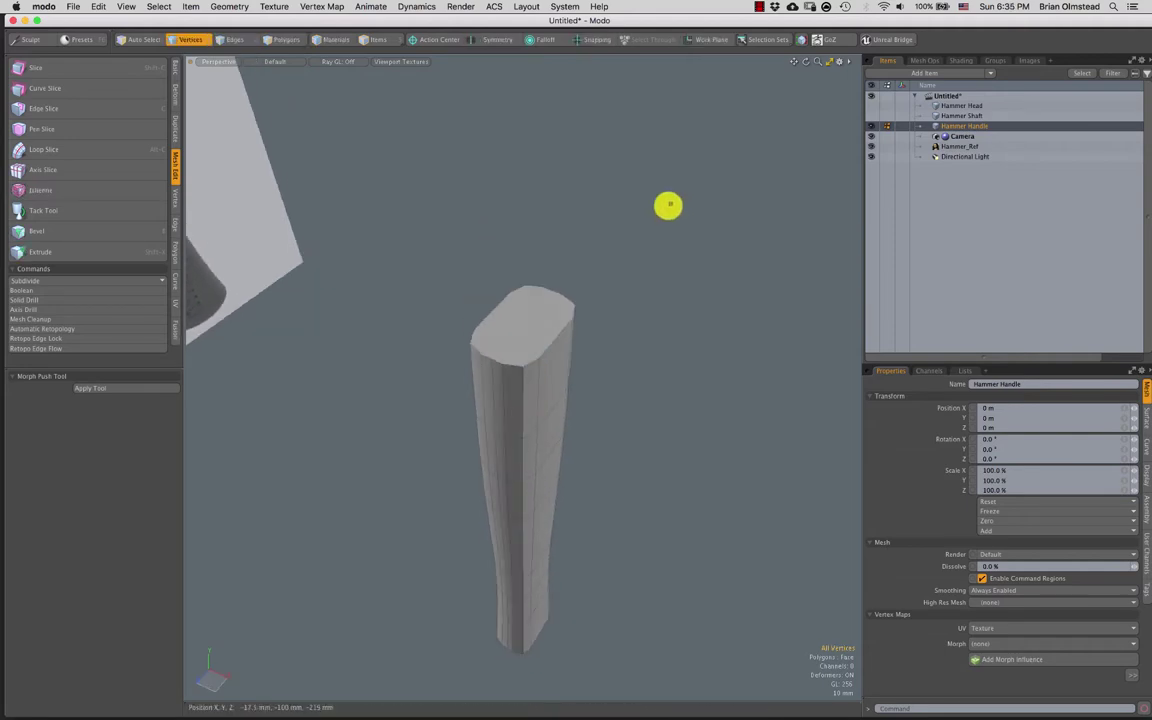
{"action": "left_click_drag", "start_coordinate": [594, 388], "coordinate": [514, 314], "text": "alt"}
{"action": "key", "text": "3"}
{"action": "left_click", "coordinate": [496, 340]}
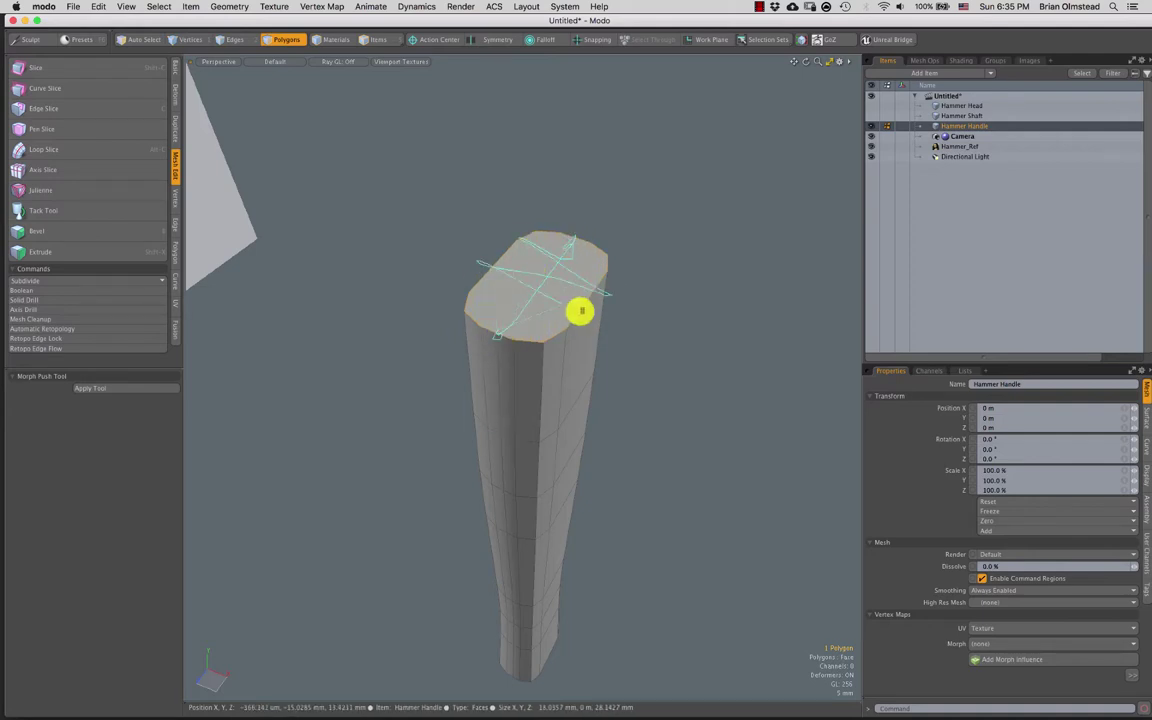
{"action": "right_click_drag", "start_coordinate": [550, 332], "coordinate": [558, 331]}
{"action": "left_click", "coordinate": [668, 331]}
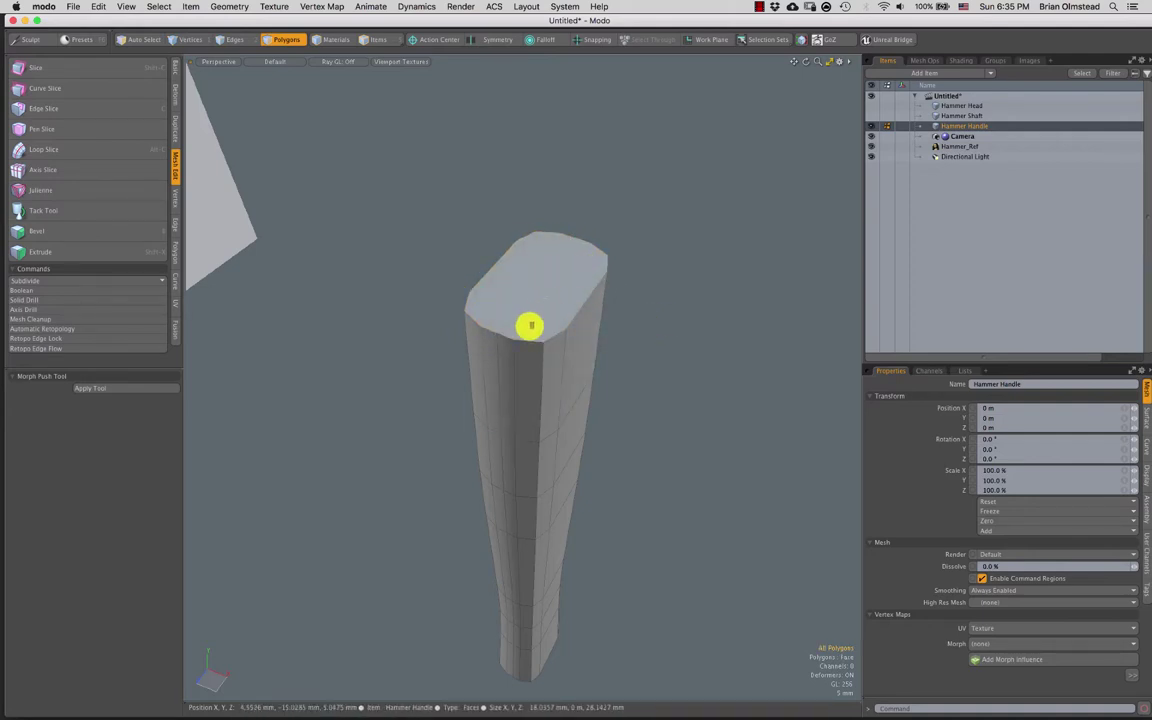
{"action": "key", "text": "Delete"}
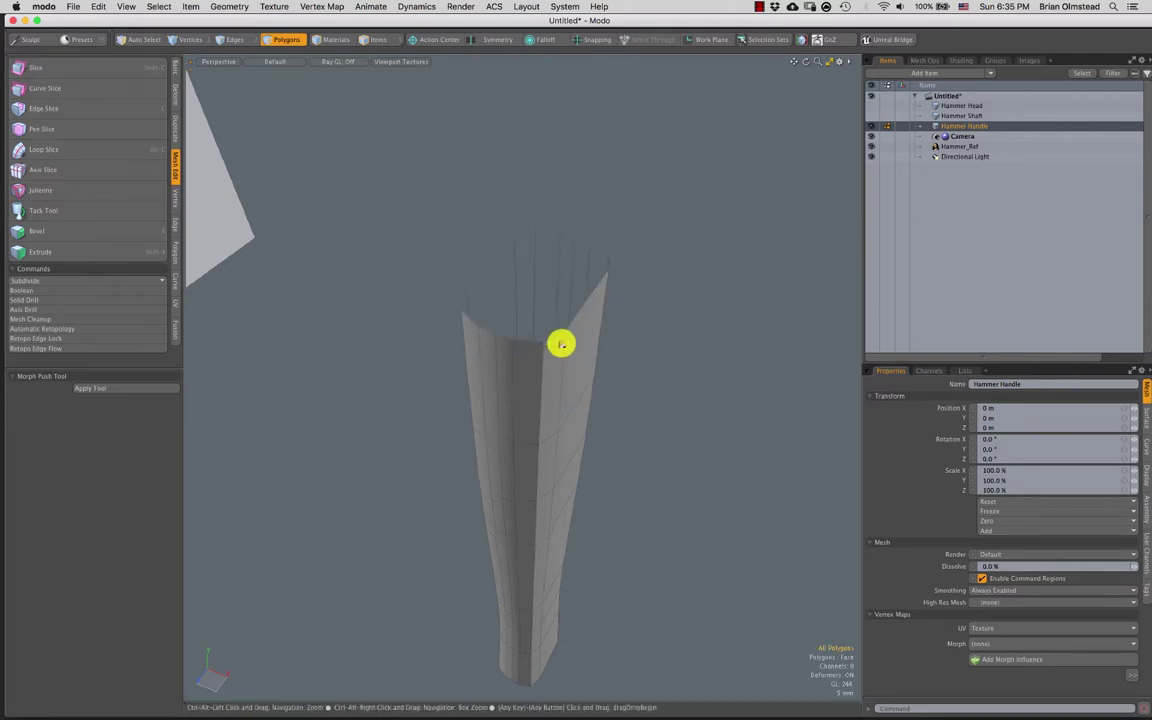
Select the open border loop at the handle's top end, excluding the two long straight edges on its wide sides
{"action": "key", "text": "2"}
{"action": "left_click_drag", "start_coordinate": [507, 340], "coordinate": [528, 309], "text": "alt"}
{"action": "double_click", "coordinate": [569, 300]}
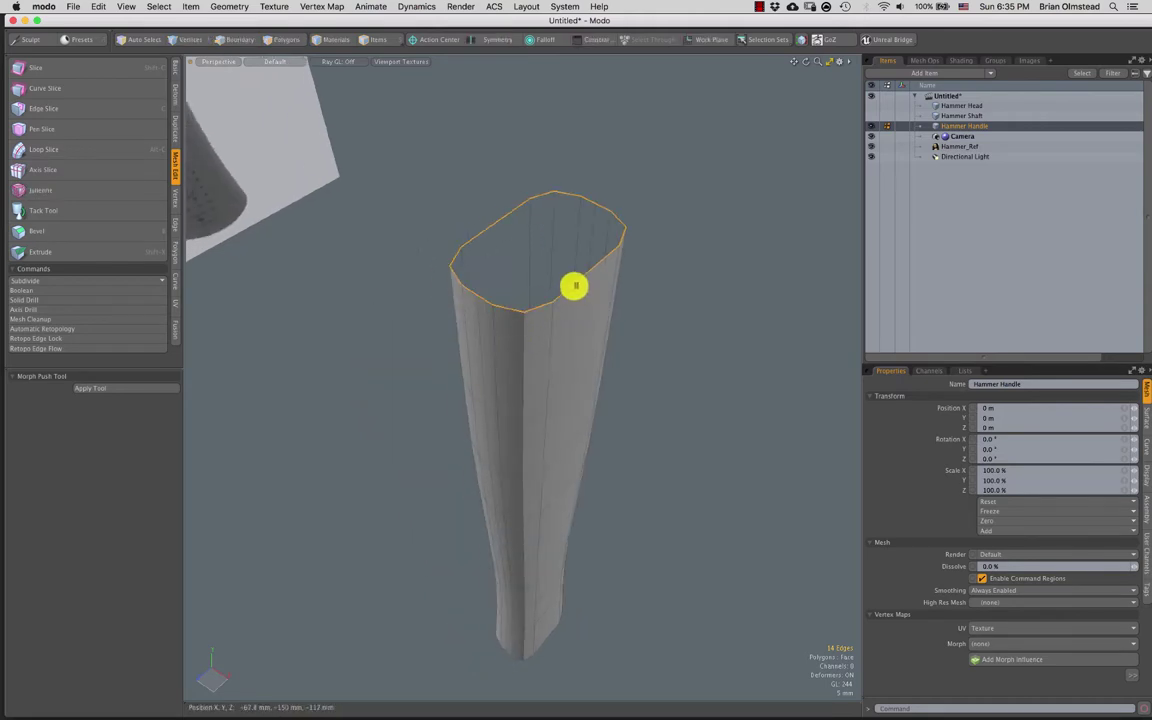
{"action": "left_click", "coordinate": [485, 255], "text": "ctrl"}
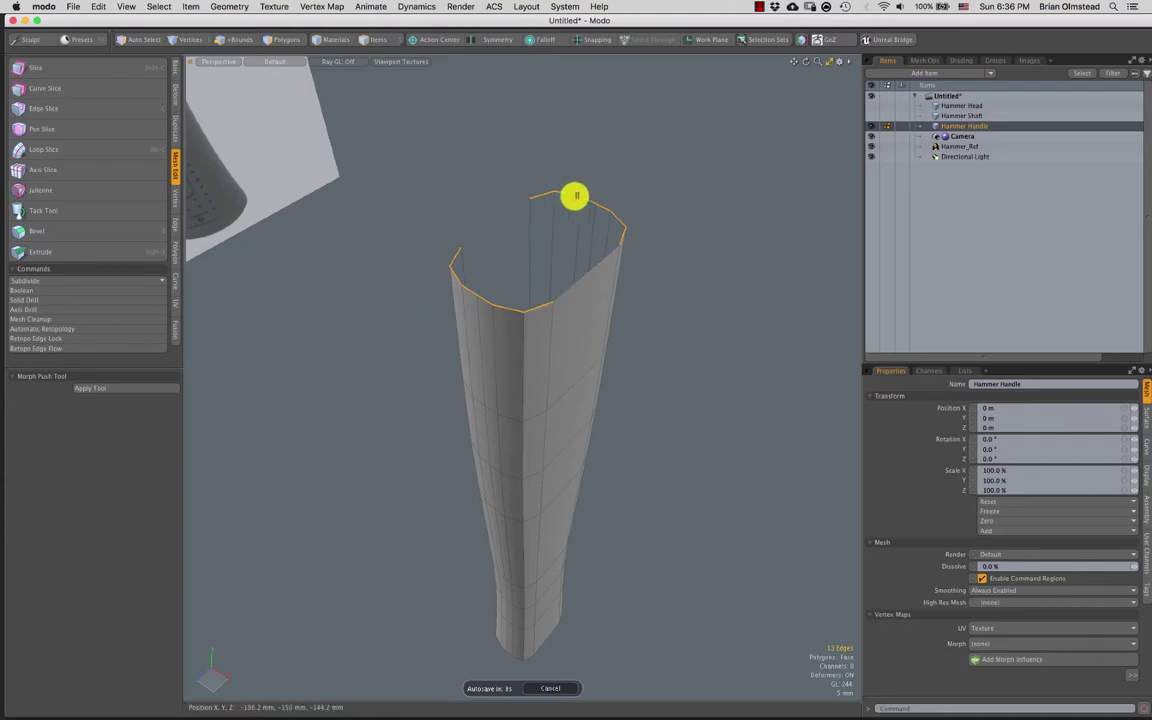
{"action": "left_click_drag", "start_coordinate": [563, 260], "coordinate": [522, 298], "text": "alt"}
{"action": "key", "text": "2"}
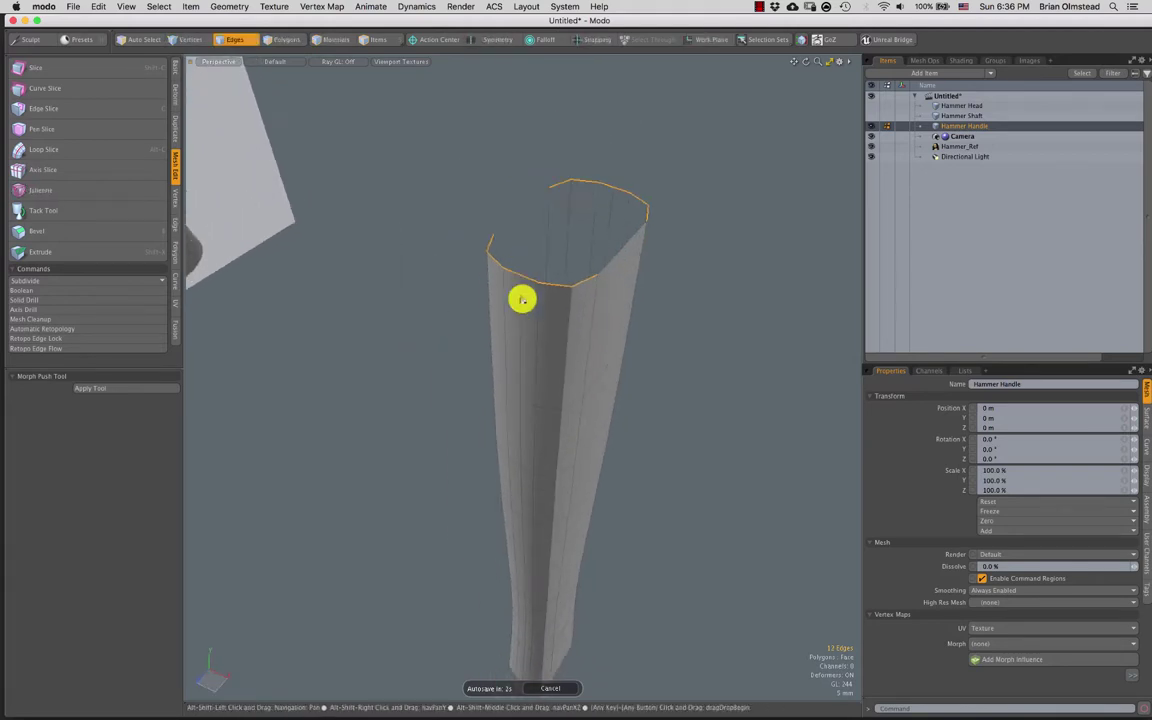
Try bridging the two selected edge chains across the handle's open top end, and remove the resulting faces
{"action": "key", "text": "ctrl+b"}
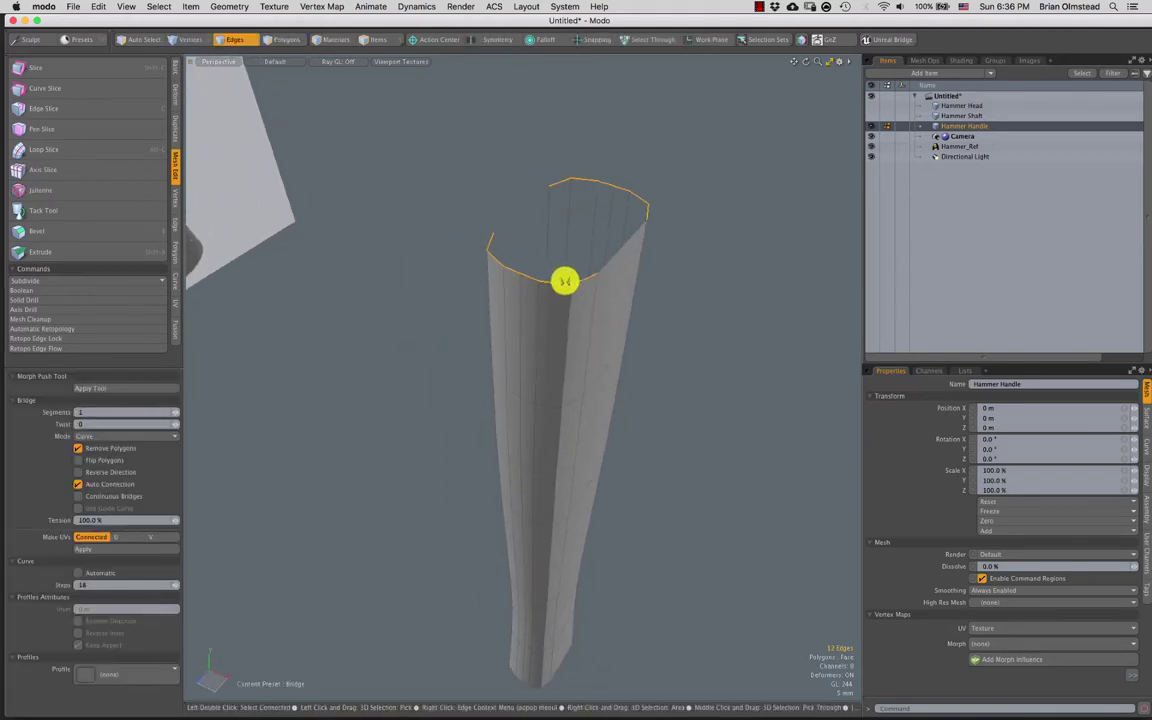
{"action": "left_click", "coordinate": [563, 280]}
{"action": "left_click_drag", "start_coordinate": [520, 317], "coordinate": [514, 321], "text": "alt"}
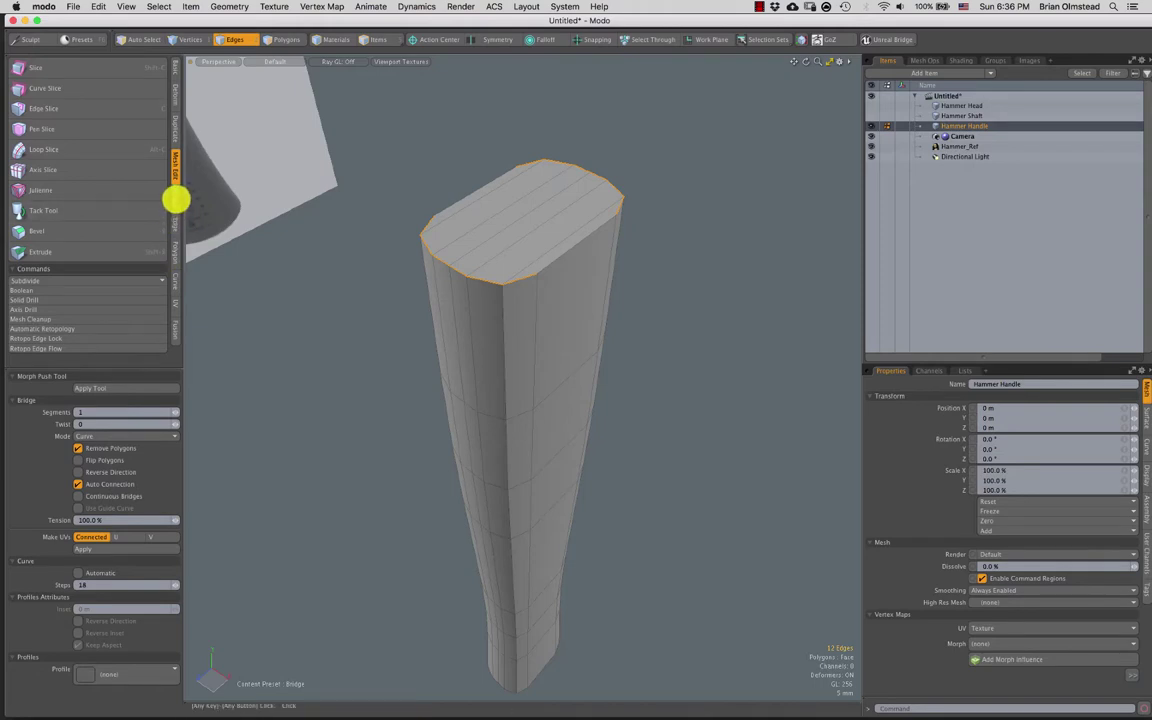
{"action": "left_click", "coordinate": [175, 222]}
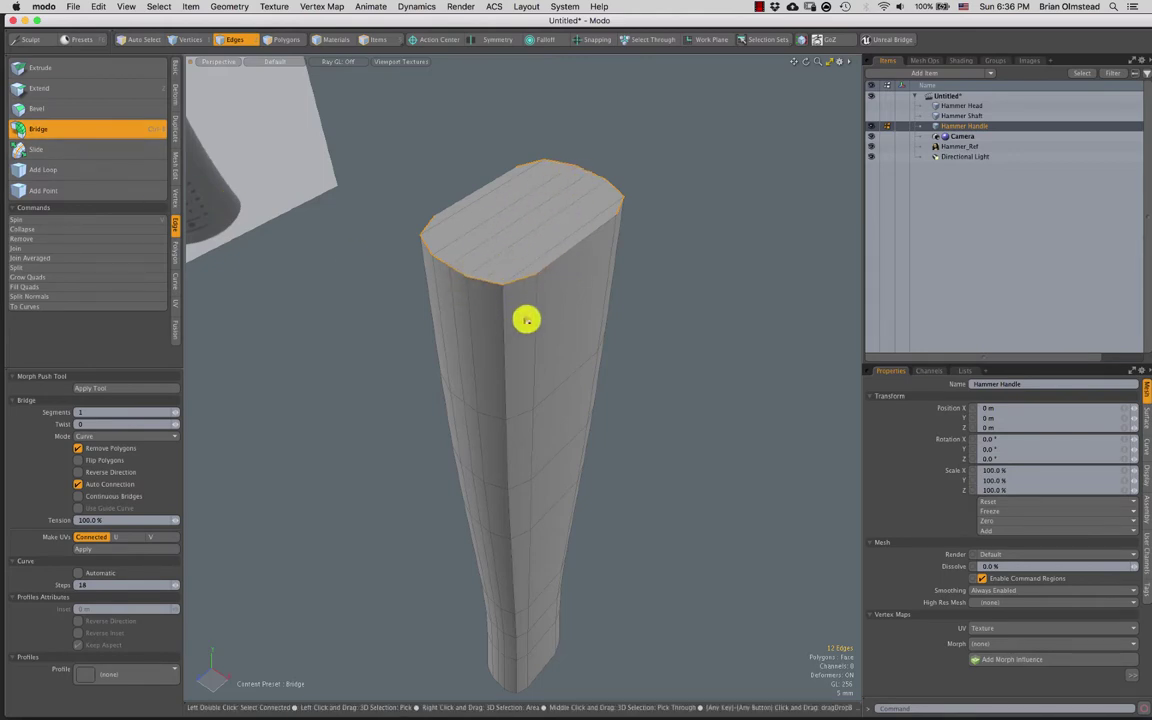
{"action": "left_click_drag", "start_coordinate": [508, 309], "coordinate": [536, 273], "text": "alt"}
{"action": "key", "text": "space"}
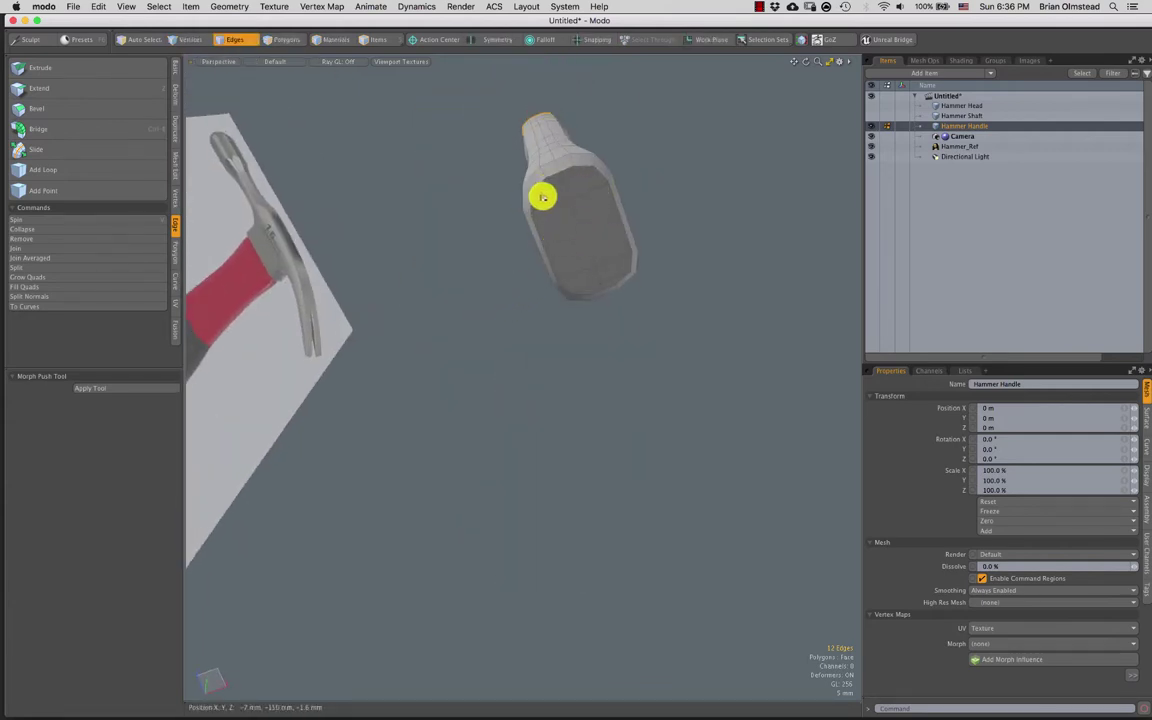
{"action": "left_click_drag", "start_coordinate": [541, 197], "coordinate": [538, 299], "text": "alt"}
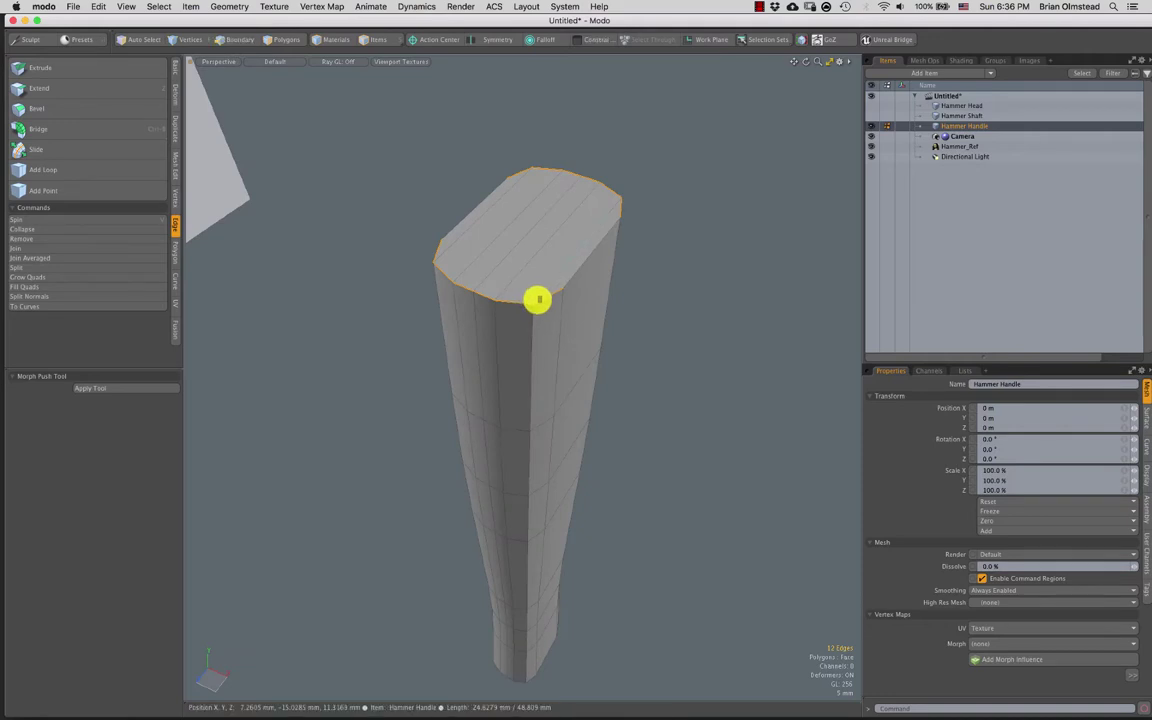
{"action": "key", "text": "Delete"}
Bridge the selected edge chains across the handle's top end with 1 segment, and return to polygon selection
{"action": "key", "text": "ctrl+b"}
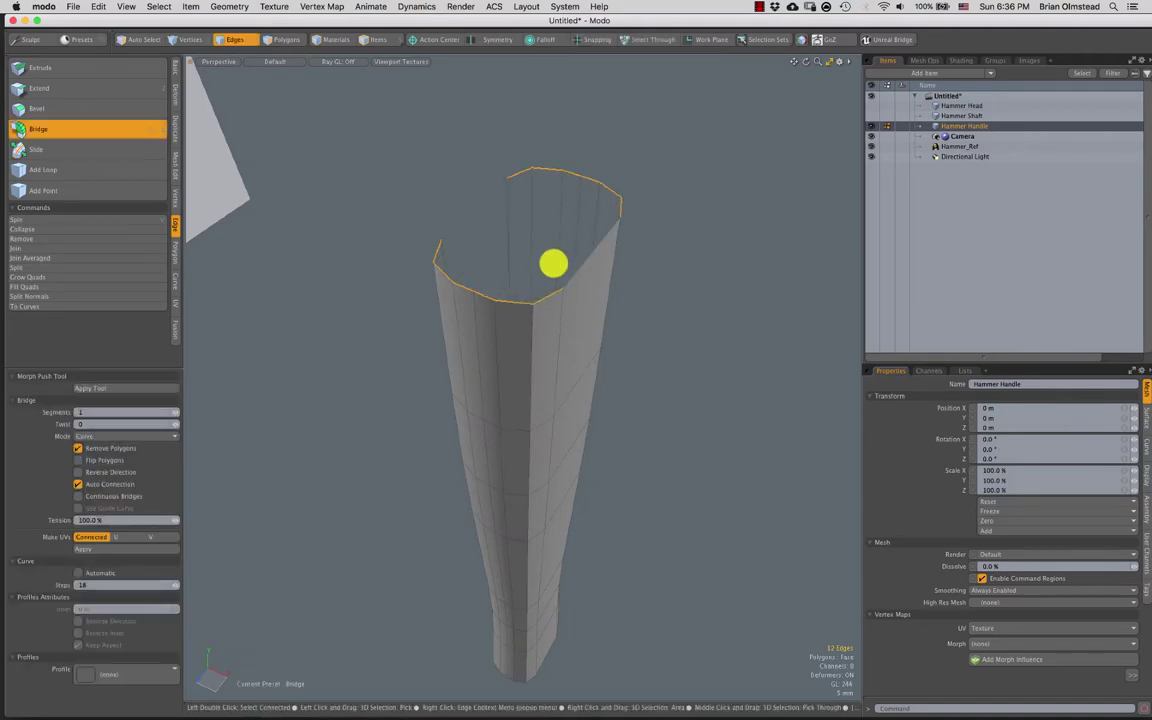
{"action": "left_click", "coordinate": [553, 263]}
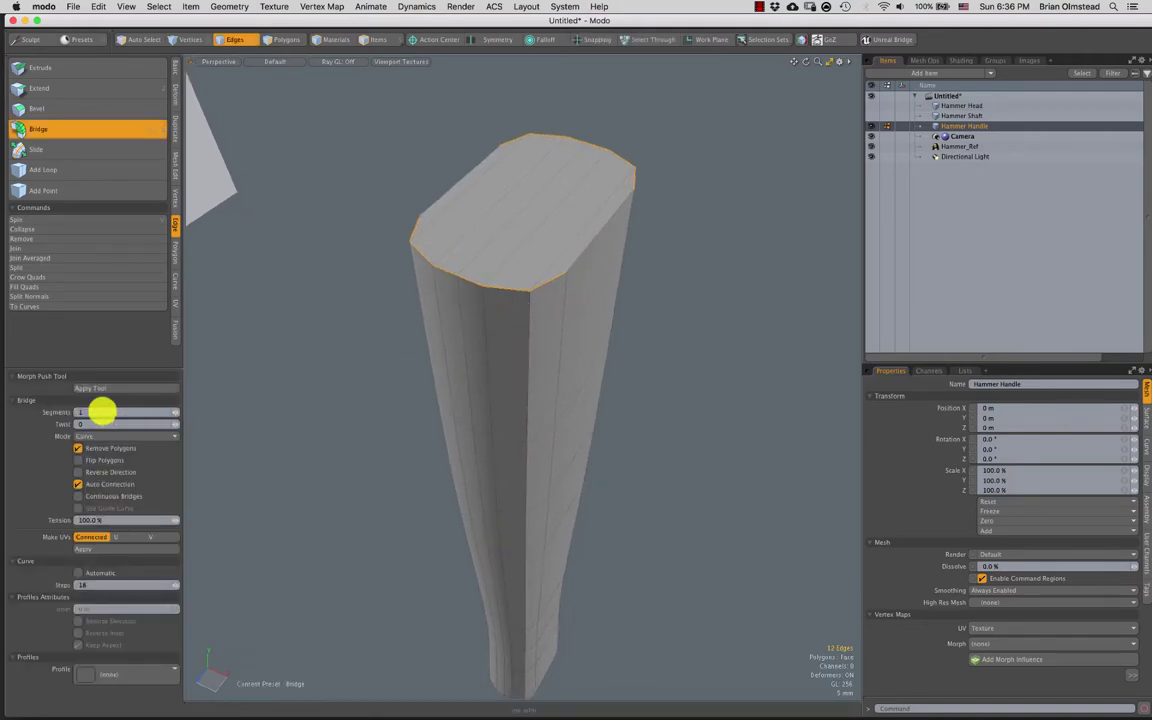
{"action": "double_click", "coordinate": [82, 413]}
{"action": "key", "text": "Return"}
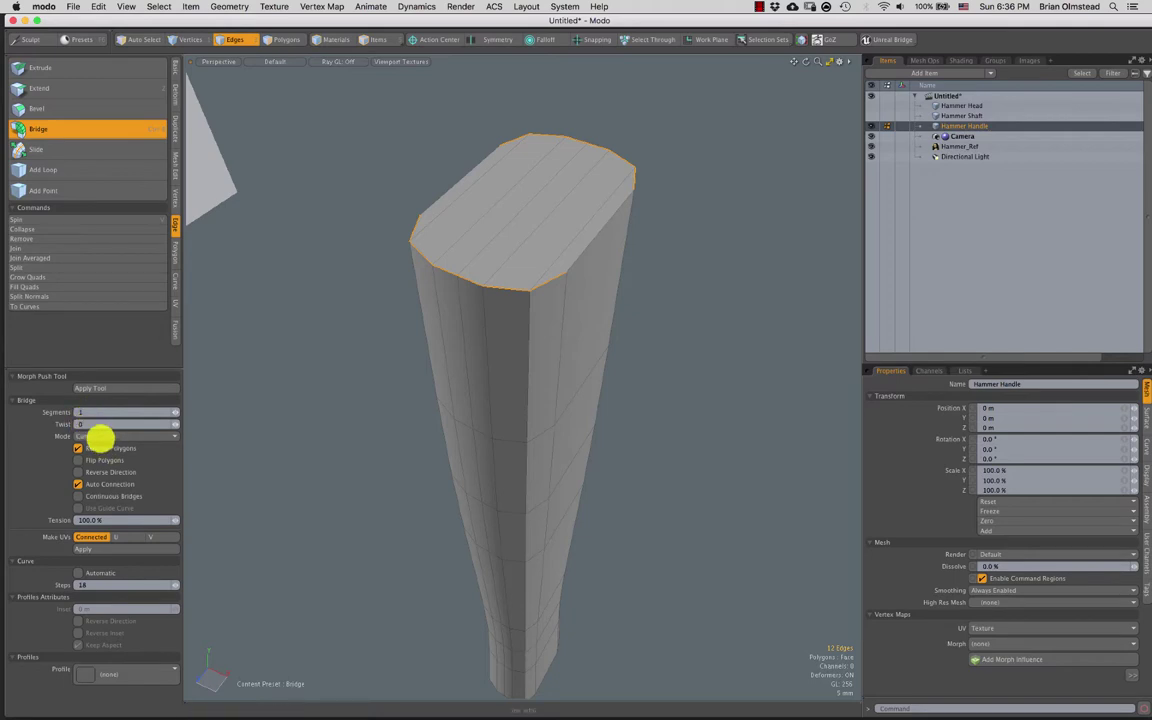
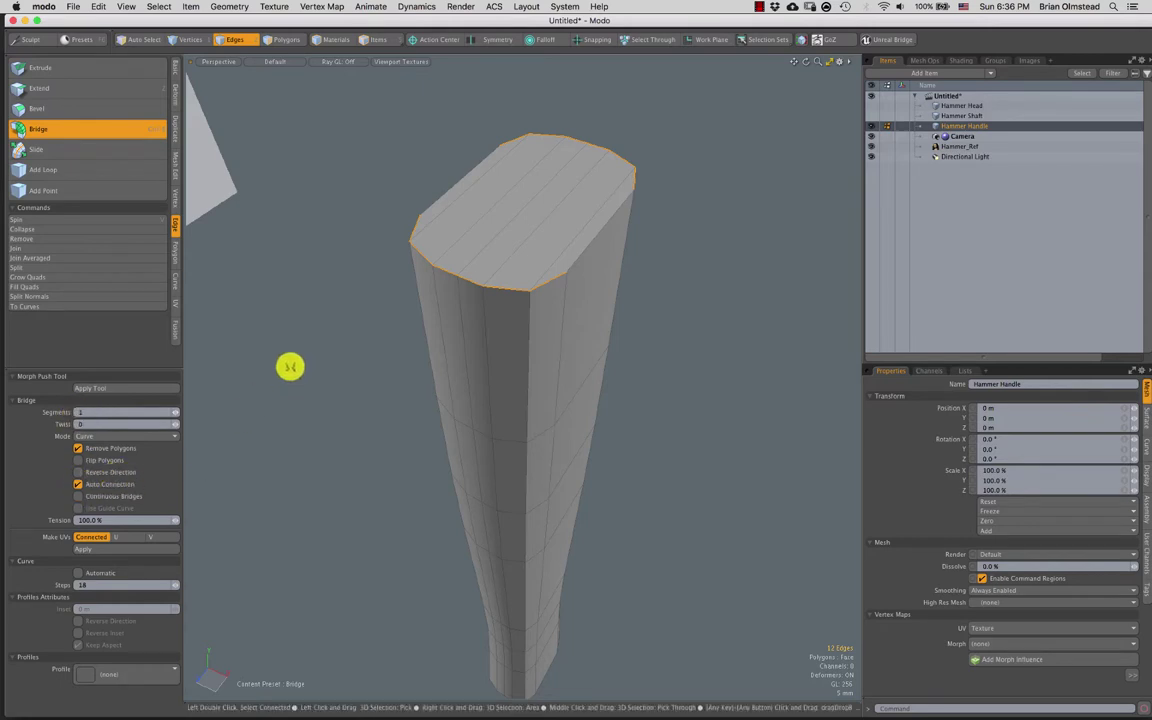
{"action": "key", "text": "space"}
{"action": "key", "text": "3"}
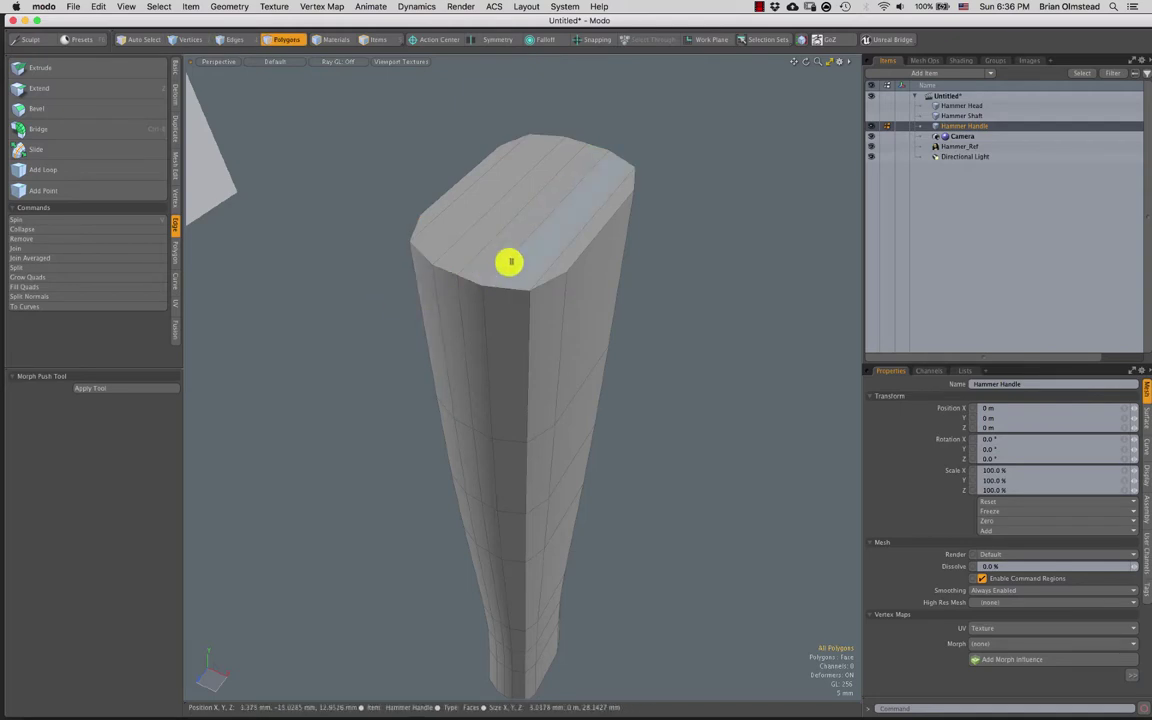
Select all the polygons bridging the handle's top end and delete them to reopen the end
{"action": "key", "text": "ctrl+2"}
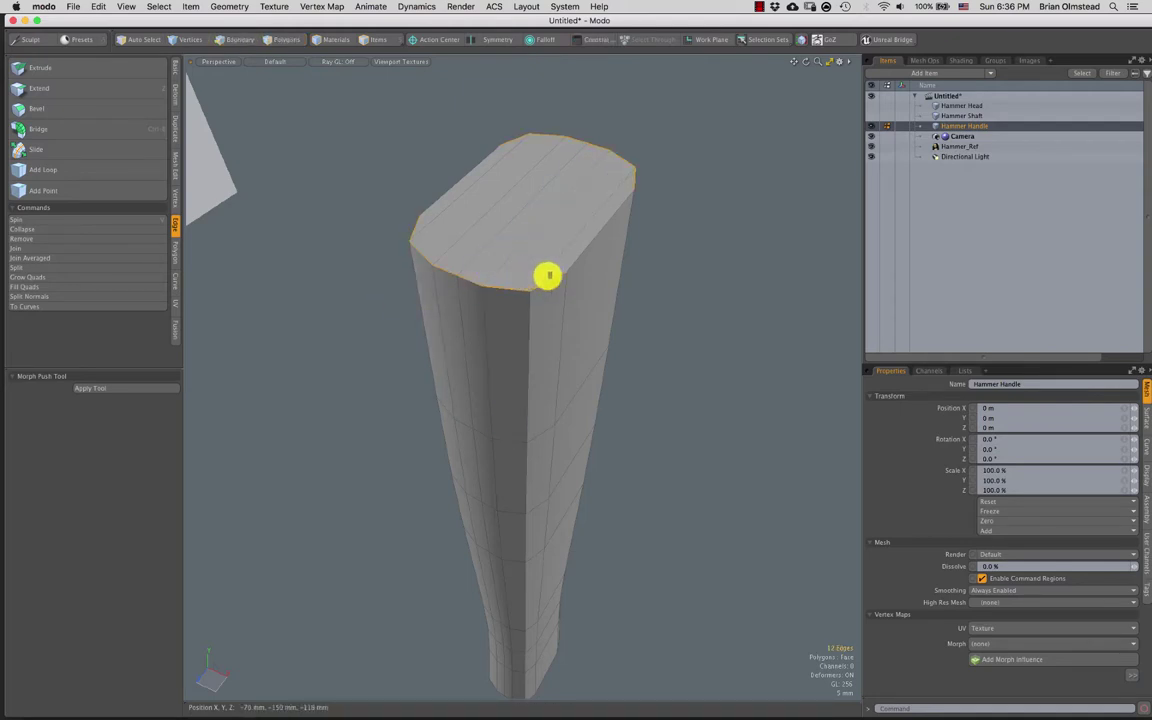
{"action": "left_click", "coordinate": [625, 257]}
{"action": "left_click", "coordinate": [681, 219]}
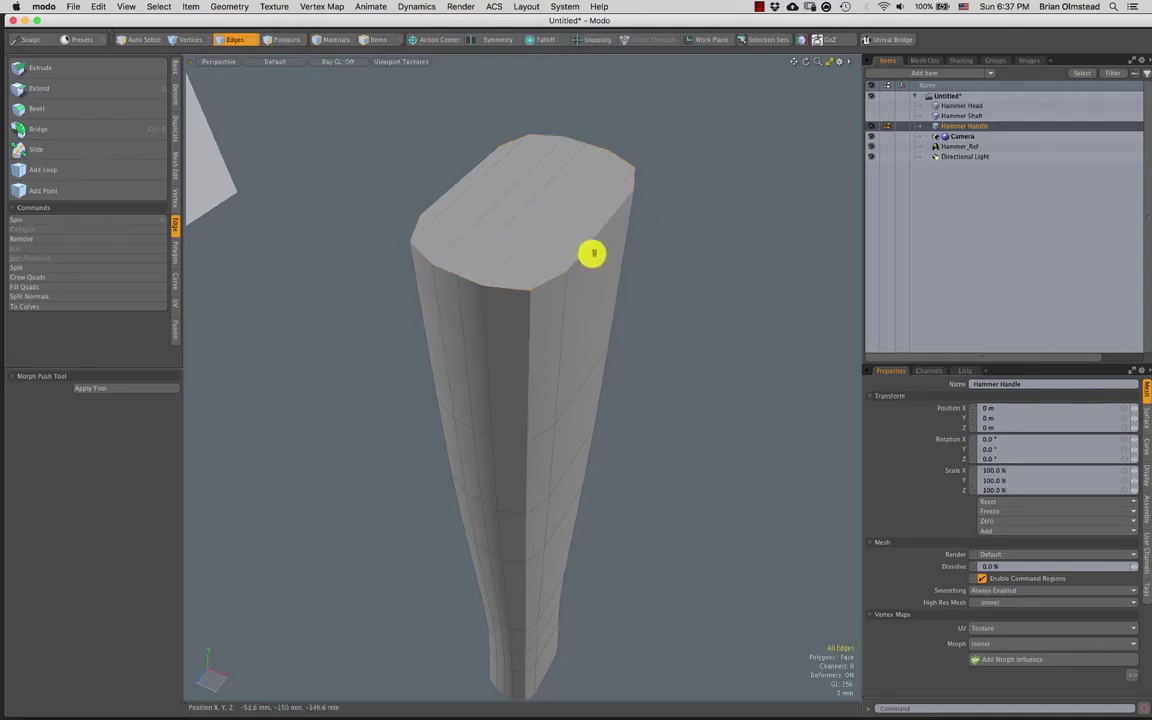
{"action": "key", "text": "3"}
{"action": "left_click_drag", "start_coordinate": [573, 249], "coordinate": [501, 217]}
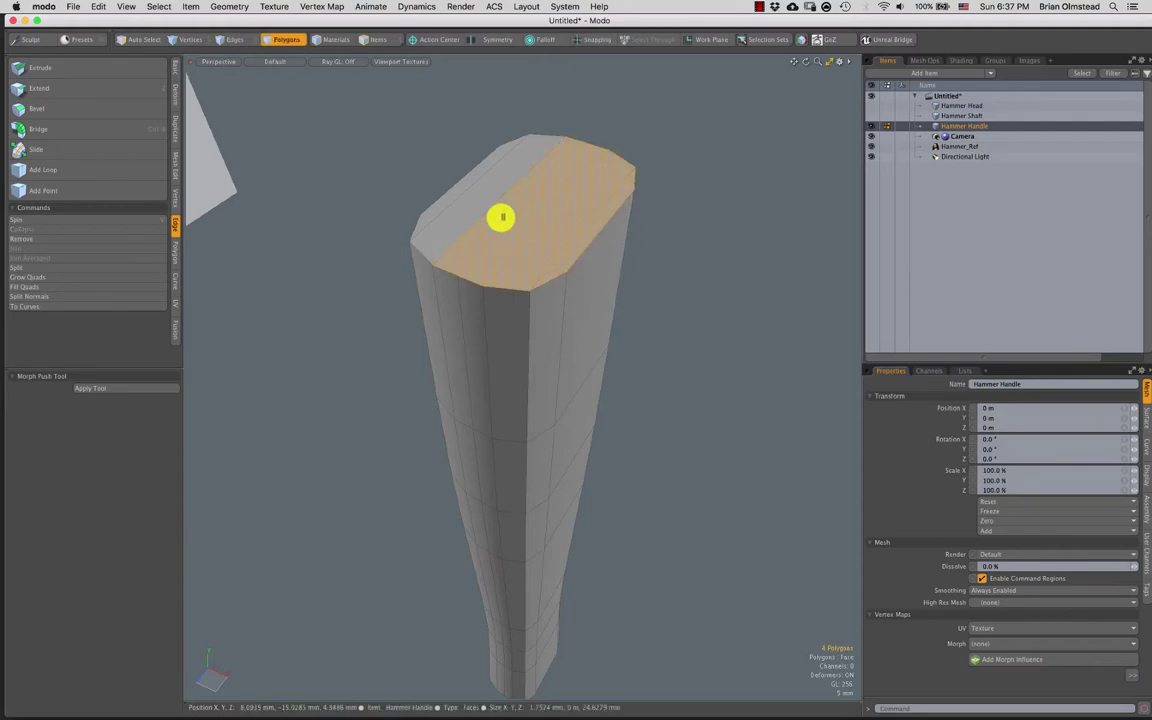
{"action": "key", "text": "Delete"}
Try bridging only the two long straight border edges across the handle's open top end, and undo the bridge
{"action": "key", "text": "2"}
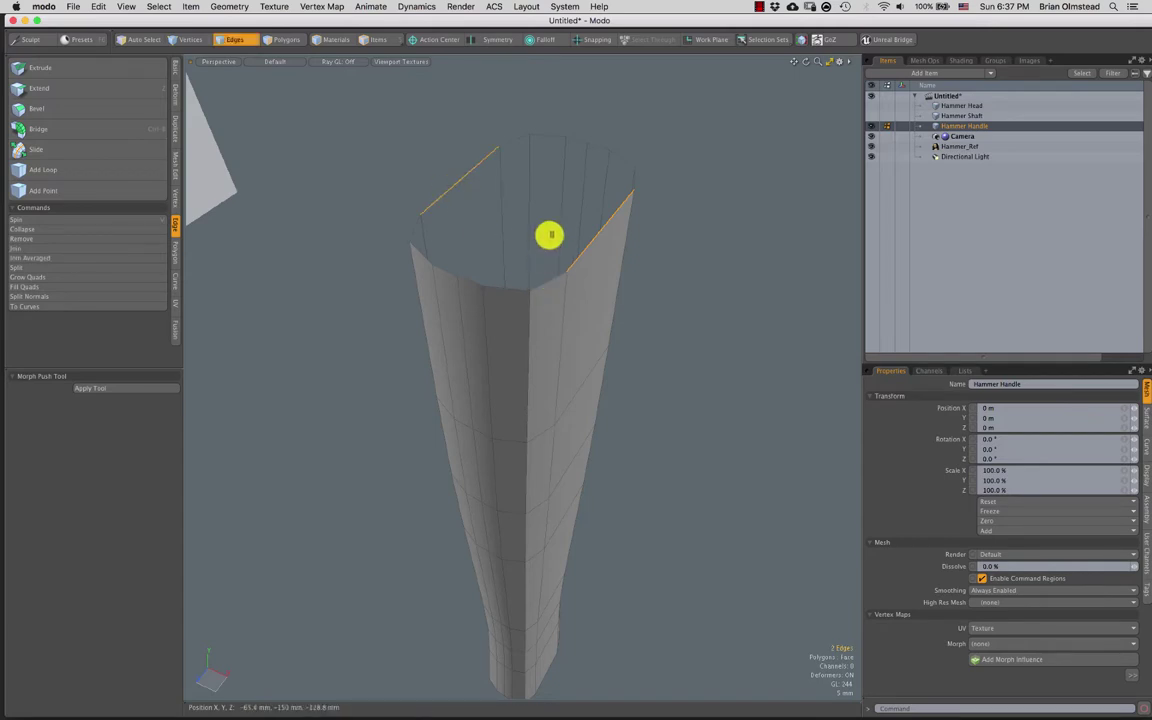
{"action": "key", "text": "ctrl+b"}
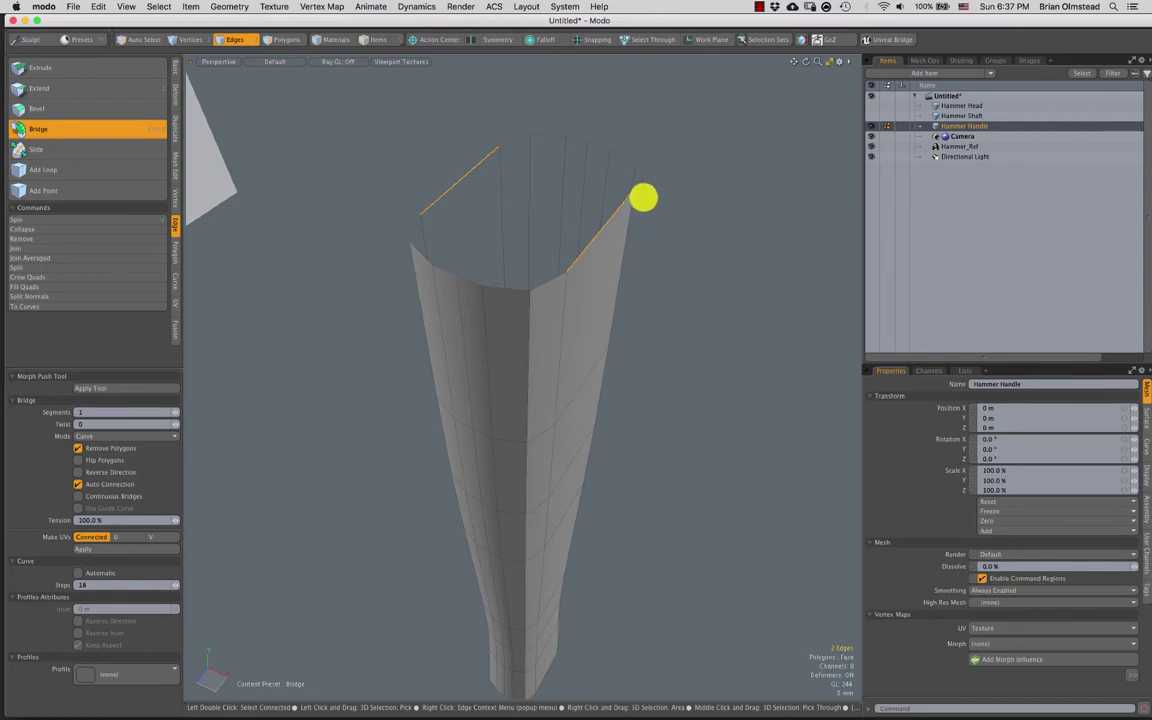
{"action": "left_click", "coordinate": [640, 198]}
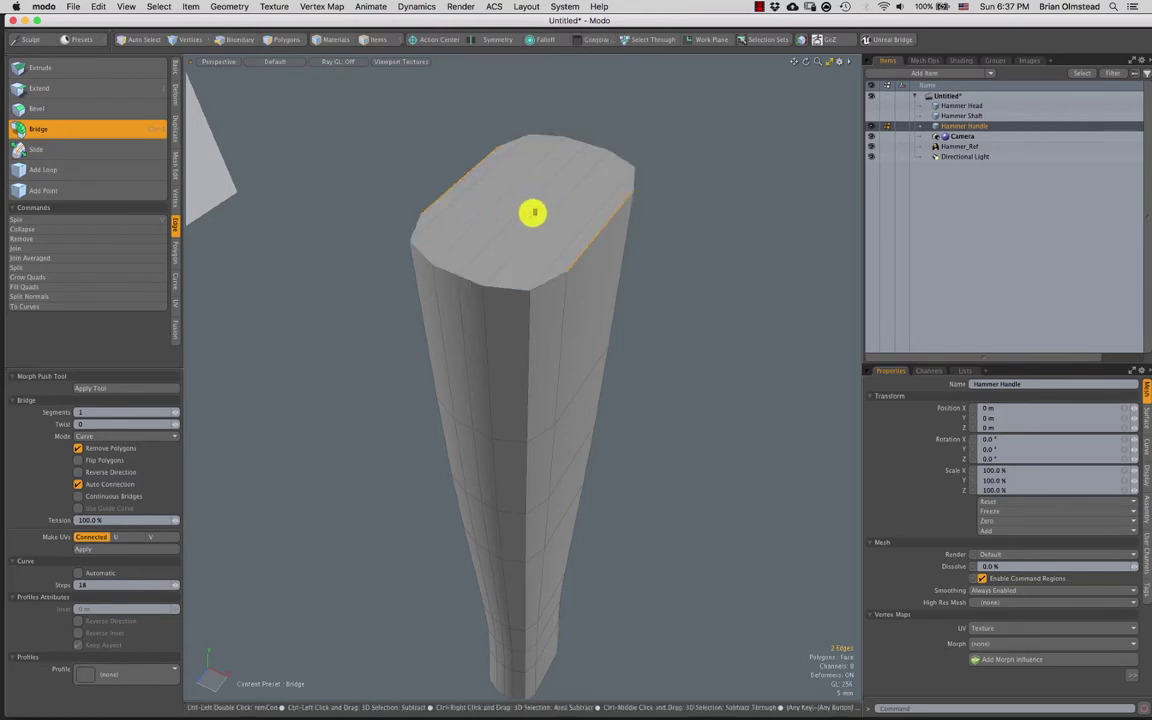
{"action": "key", "text": "super+z"}
Select the open border loop at the handle's top end, excluding the two middle edges at each narrow end
{"action": "left_click_drag", "start_coordinate": [565, 293], "coordinate": [534, 280], "text": "alt"}
{"action": "left_click", "coordinate": [653, 211]}
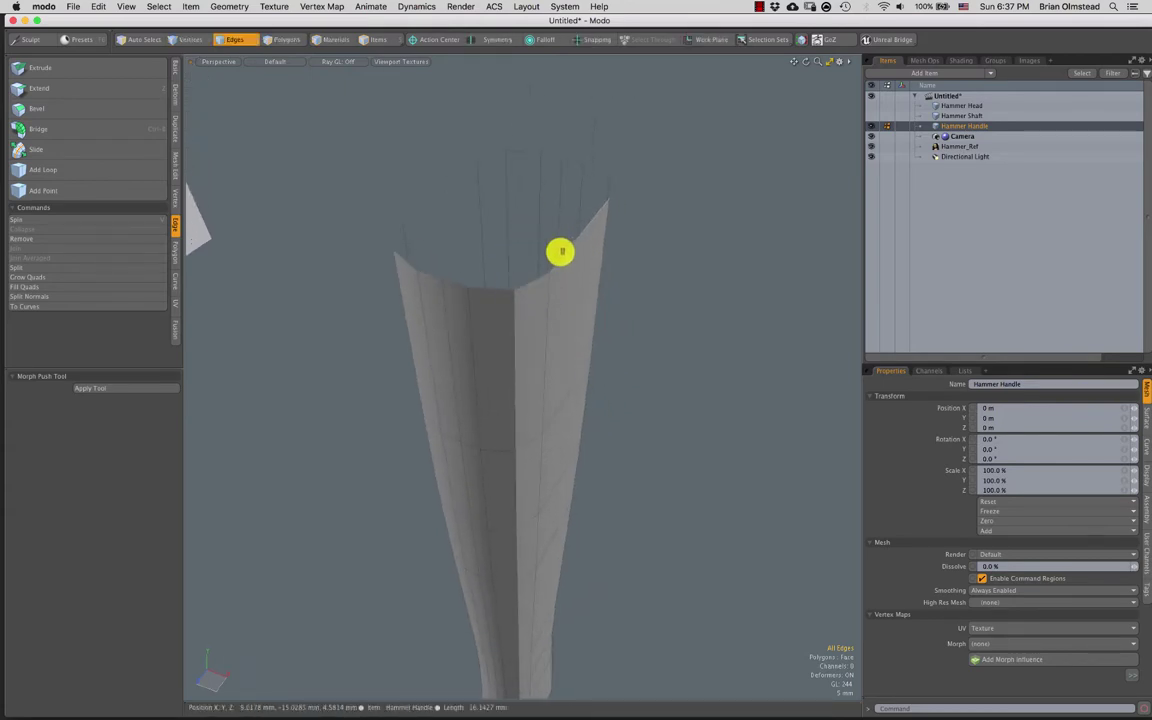
{"action": "double_click", "coordinate": [563, 252]}
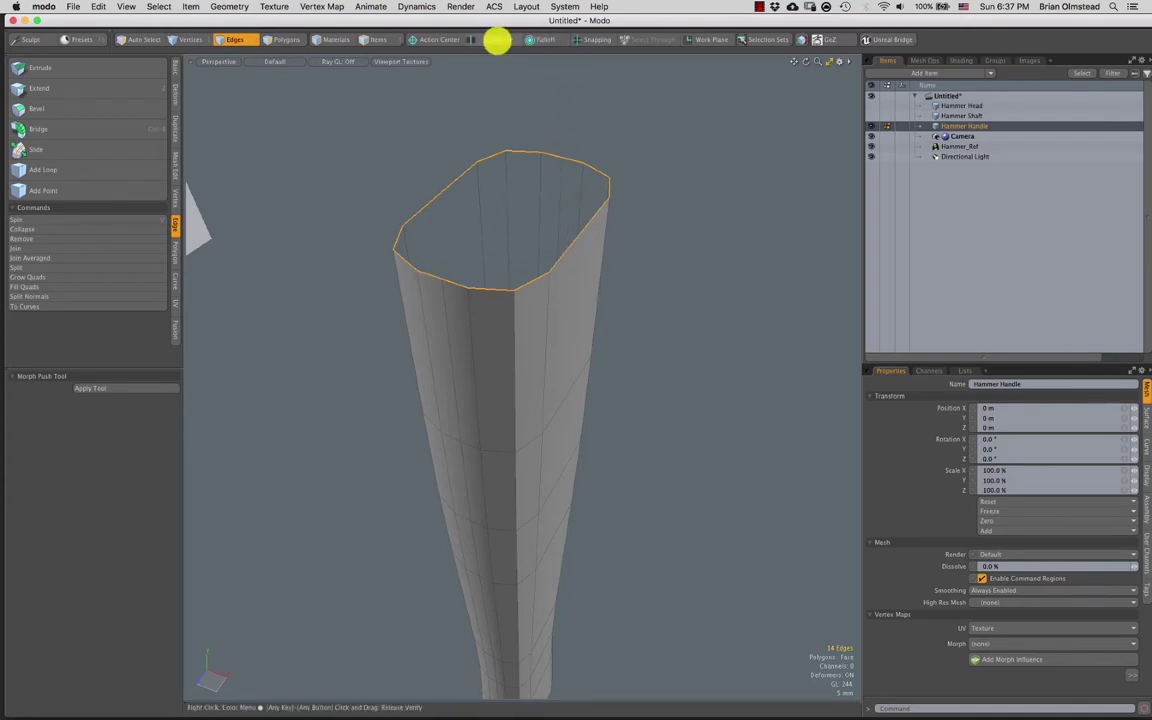
{"action": "left_click", "coordinate": [433, 276], "text": "ctrl"}
{"action": "left_click", "coordinate": [452, 284], "text": "ctrl"}
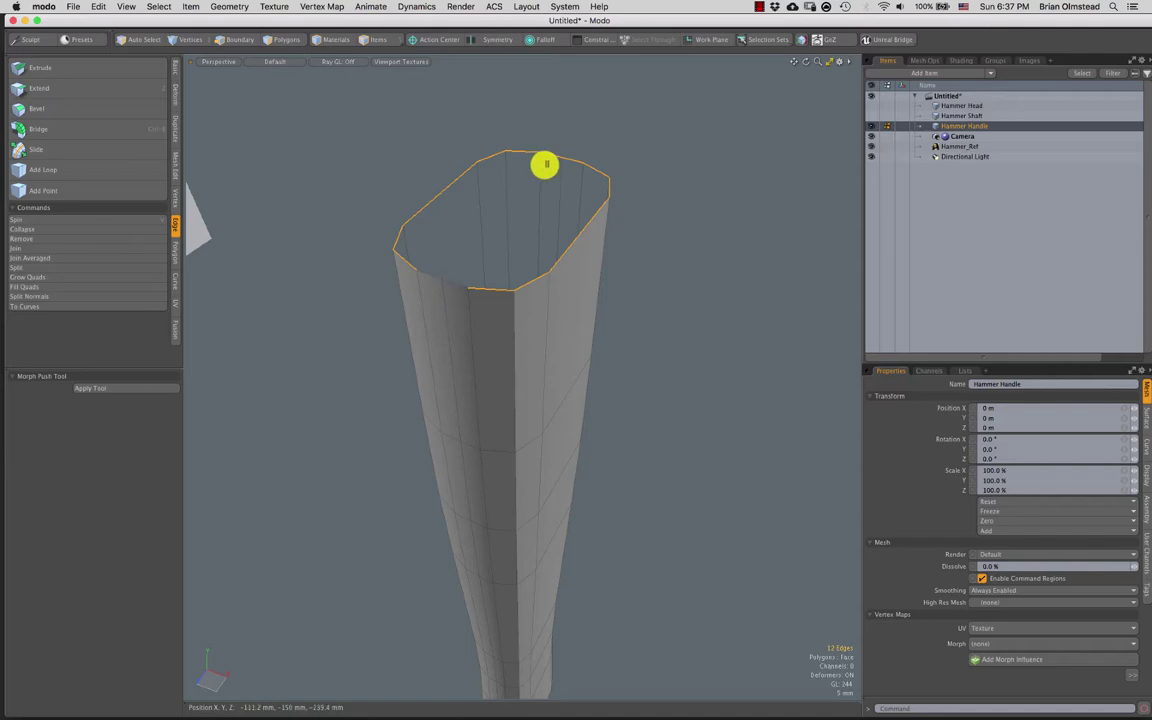
{"action": "left_click", "coordinate": [574, 158], "text": "ctrl"}
{"action": "left_click_drag", "start_coordinate": [533, 250], "coordinate": [468, 282], "text": "alt"}
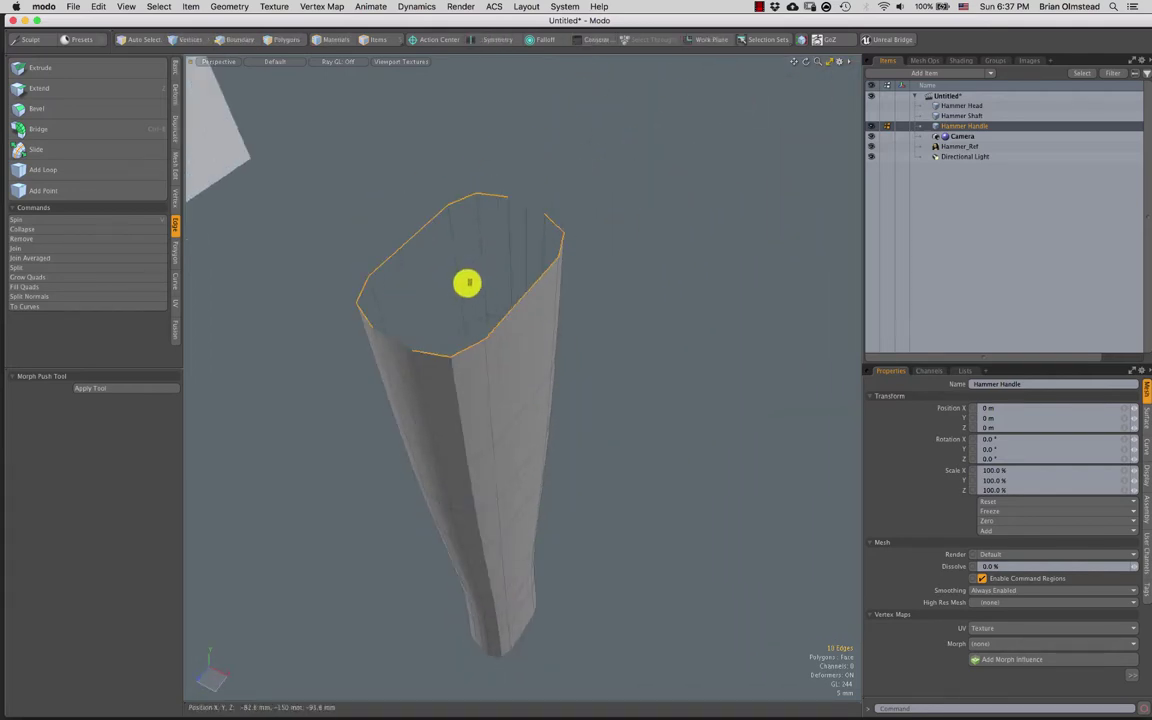
Try bridging the two selected edge chains across the handle's open top end, and clear the edge selection
{"action": "key", "text": "ctrl+e"}
{"action": "left_click", "coordinate": [476, 285]}
{"action": "left_click_drag", "start_coordinate": [472, 331], "coordinate": [494, 313], "text": "alt"}
{"action": "key", "text": "space"}
{"action": "left_click", "coordinate": [401, 222]}
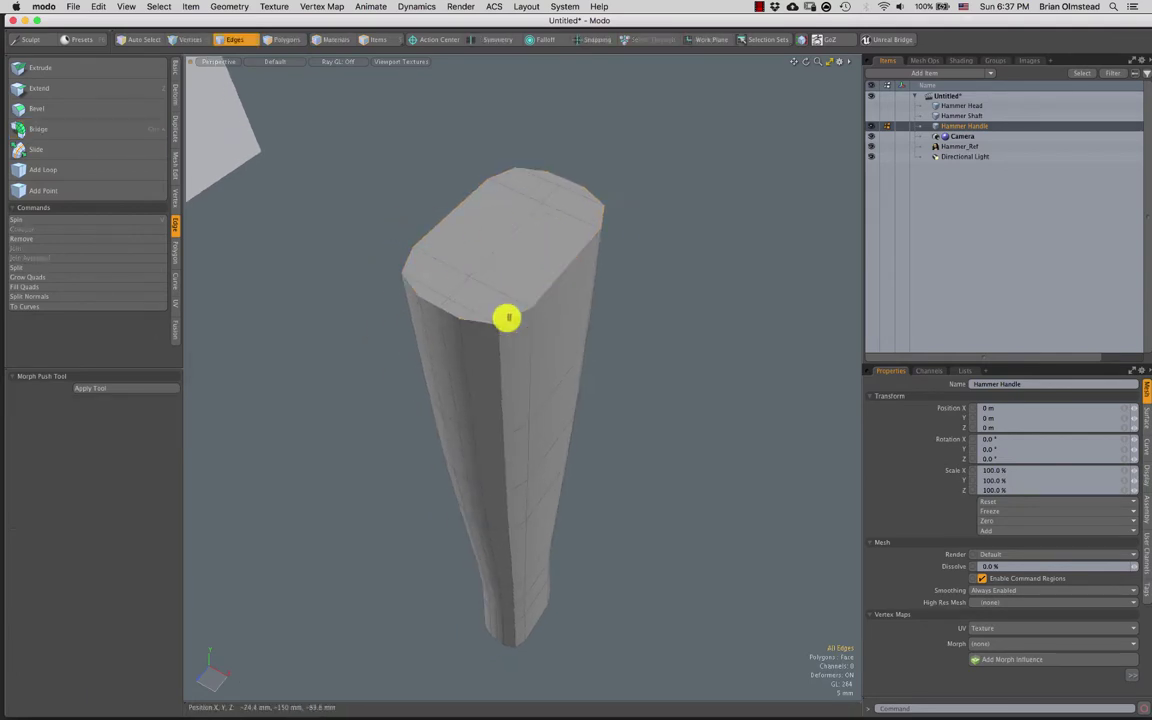
Examine the new end cap's quad layout by selecting polygon strips and the centre edge loop along the cap
{"action": "left_click_drag", "start_coordinate": [508, 390], "coordinate": [512, 206], "text": "alt"}
{"action": "key", "text": "3"}
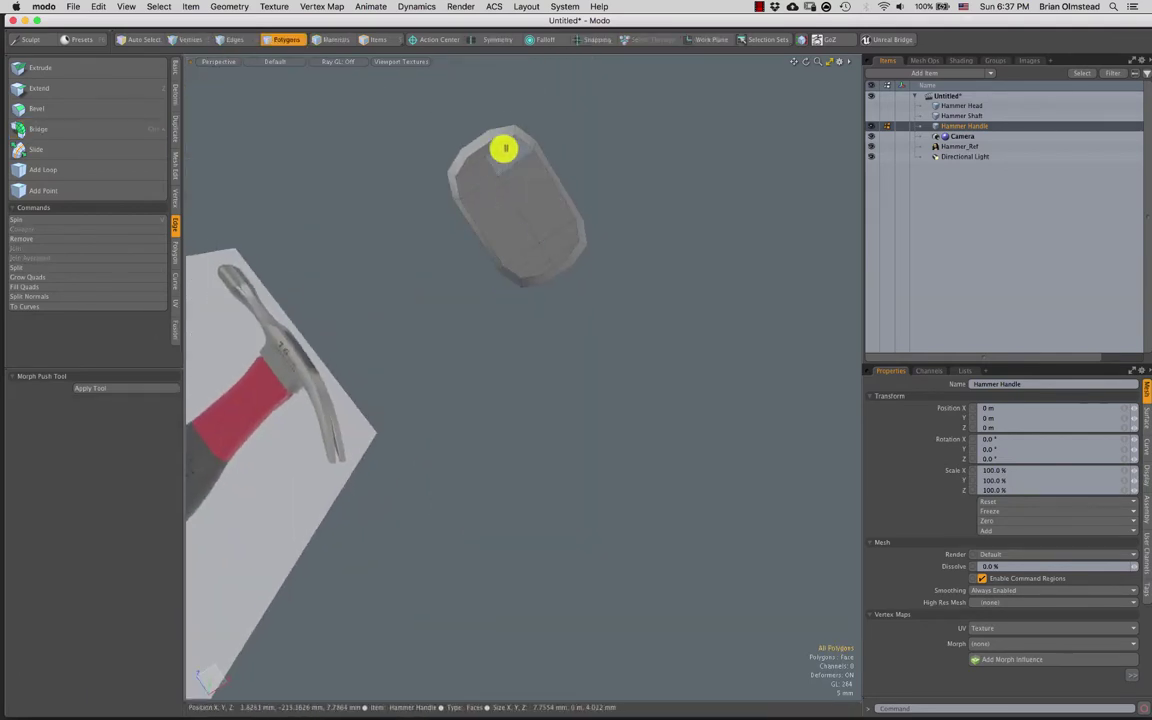
{"action": "left_click_drag", "start_coordinate": [502, 147], "coordinate": [551, 238]}
{"action": "left_click_drag", "start_coordinate": [467, 164], "coordinate": [533, 257]}
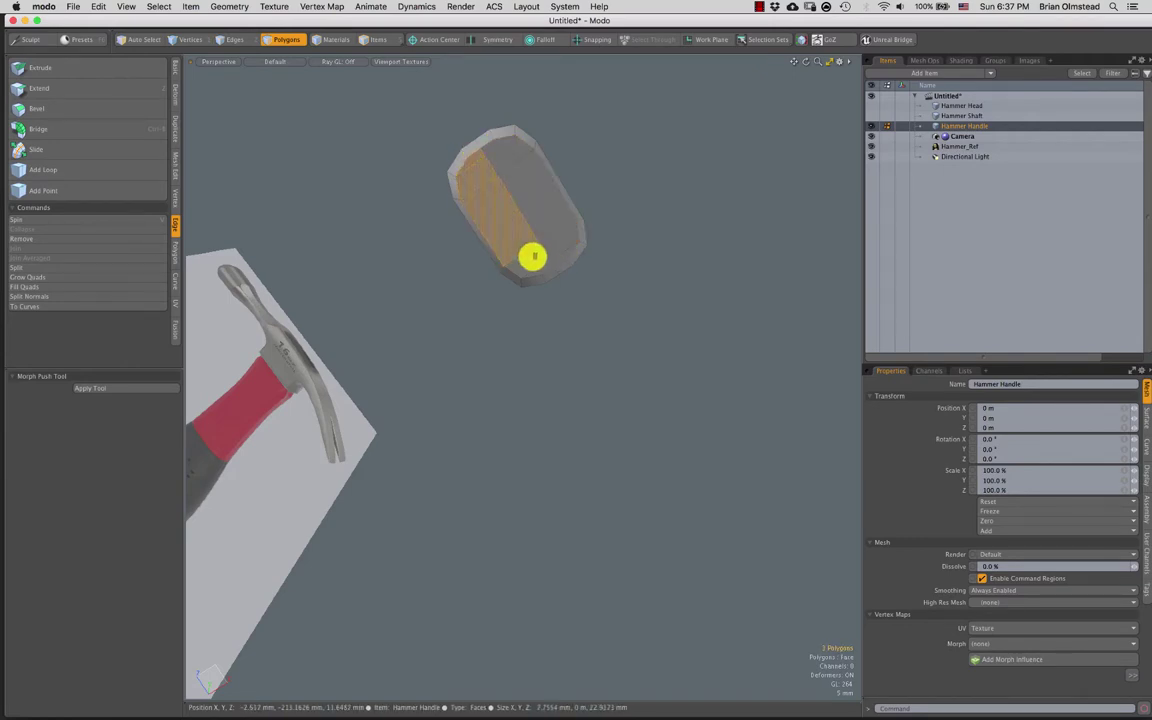
{"action": "key", "text": "2"}
{"action": "double_click", "coordinate": [523, 211]}
{"action": "left_click", "coordinate": [581, 144]}
{"action": "left_click_drag", "start_coordinate": [581, 144], "coordinate": [525, 312], "text": "alt"}
{"action": "left_click_drag", "start_coordinate": [527, 175], "coordinate": [429, 309], "text": "alt+shift"}
{"action": "key", "text": "3"}
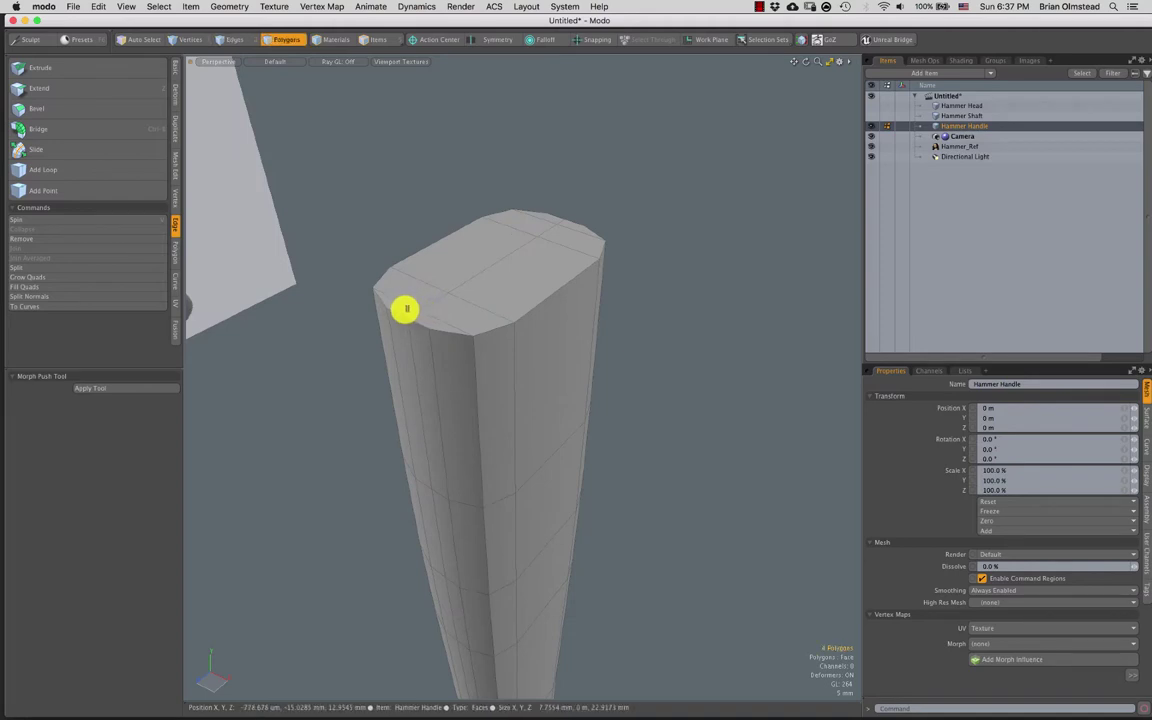
{"action": "left_click", "coordinate": [675, 210]}
{"action": "mouse_move", "coordinate": [675, 210]}
{"action": "left_mouse_down", "text": "alt"}
{"action": "mouse_move", "coordinate": [568, 311]}
{"action": "mouse_move", "coordinate": [612, 242]}
{"action": "mouse_move", "coordinate": [486, 238]}
{"action": "left_mouse_up", "text": "alt"}
{"action": "mouse_move", "coordinate": [541, 187]}
{"action": "right_mouse_down"}
{"action": "mouse_move", "coordinate": [630, 265]}
{"action": "mouse_move", "coordinate": [620, 223]}
{"action": "right_mouse_up"}
{"action": "left_click", "coordinate": [613, 319]}
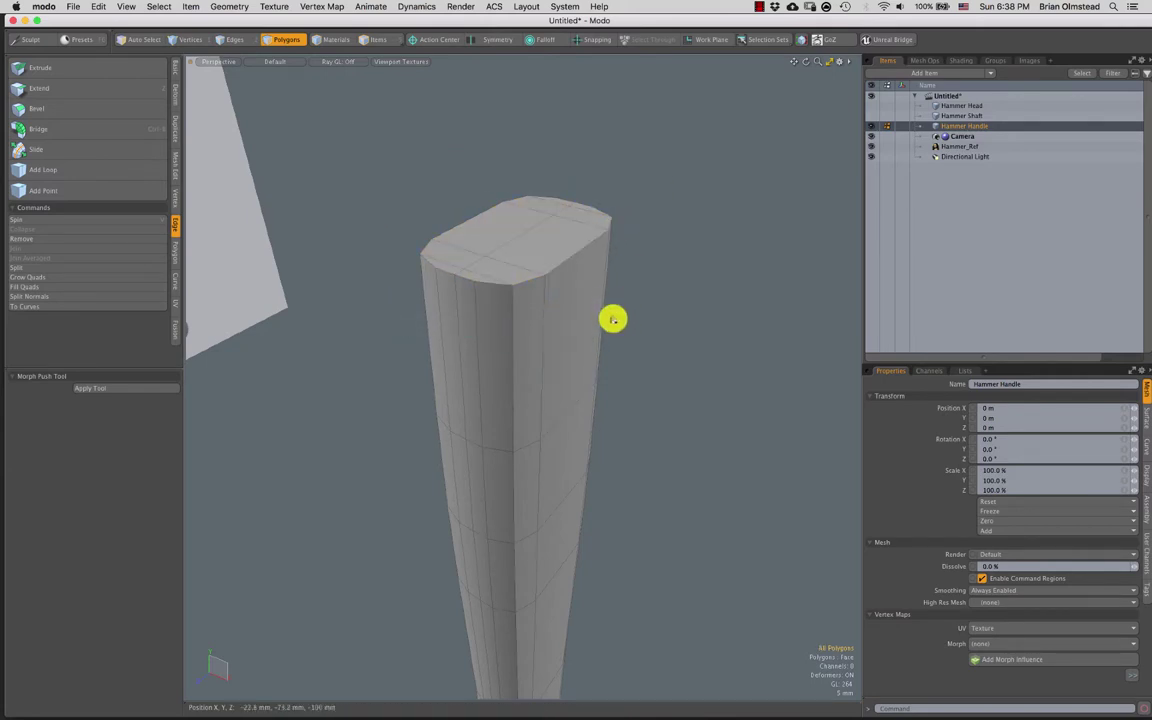
{"action": "left_click_drag", "start_coordinate": [613, 319], "coordinate": [540, 375], "text": "alt"}
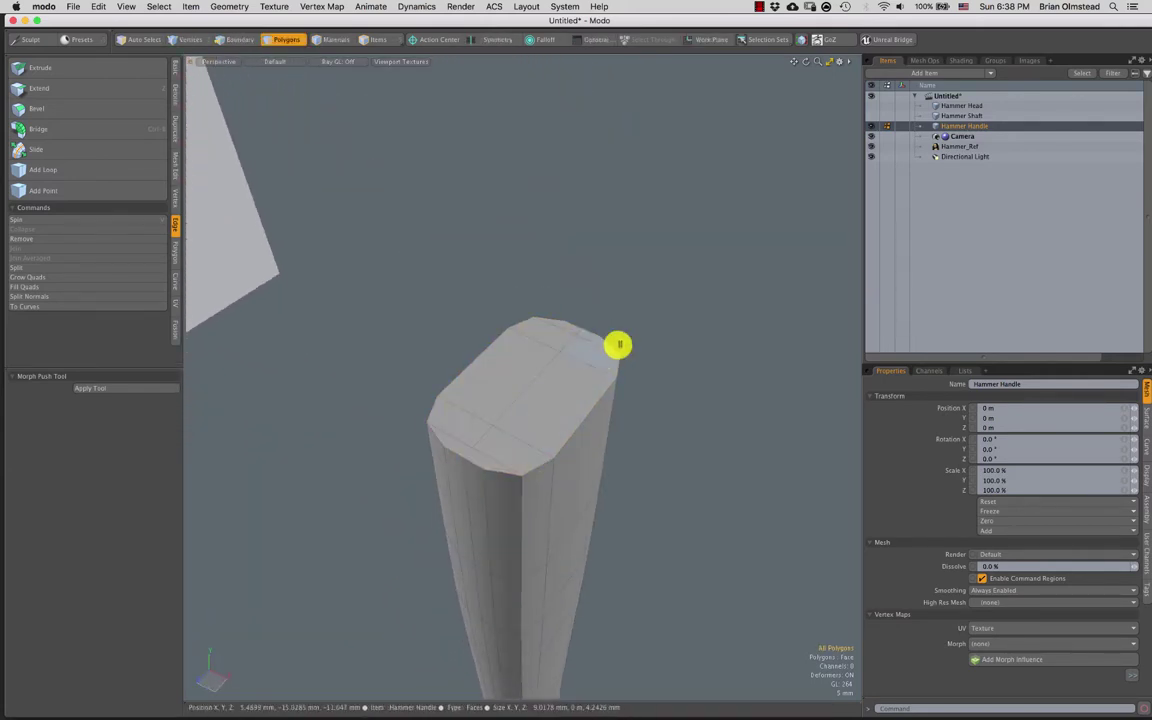
Undo the end cap bridge back to the two selected edge chains and inspect the gaps at the narrow ends
{"action": "key", "text": "ctrl+z"}
{"action": "key", "text": "ctrl+z"}
{"action": "key", "text": "ctrl+z"}
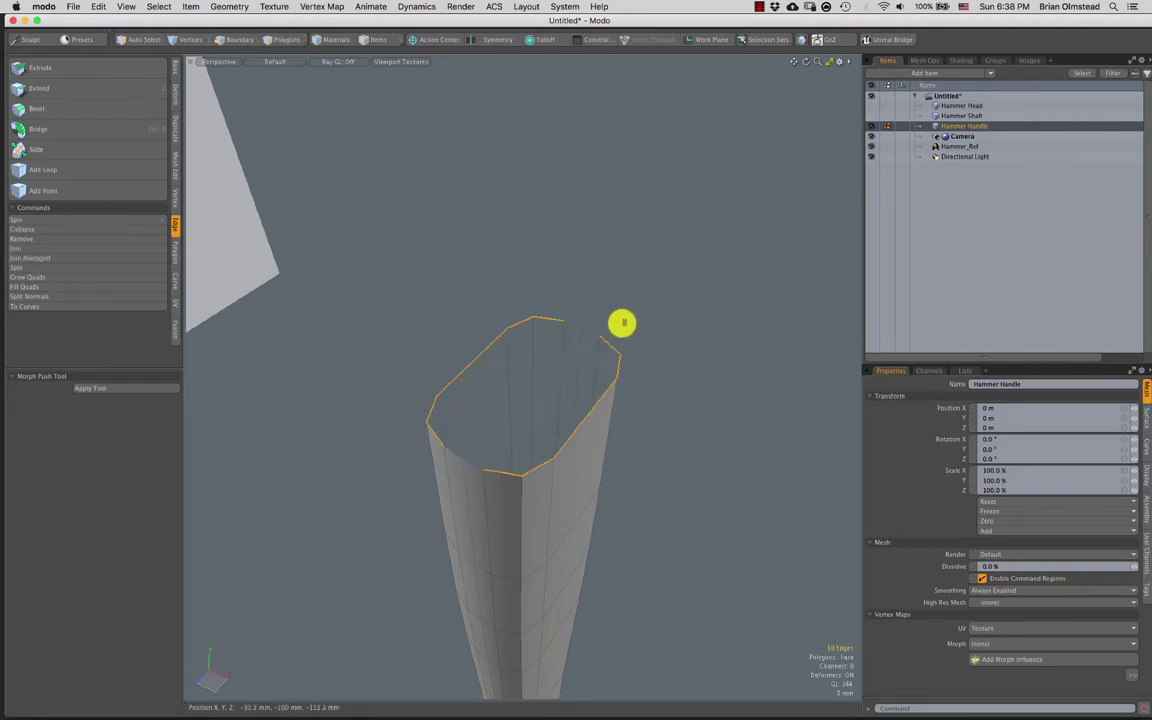
{"action": "left_click_drag", "start_coordinate": [581, 380], "coordinate": [594, 320], "text": "alt"}
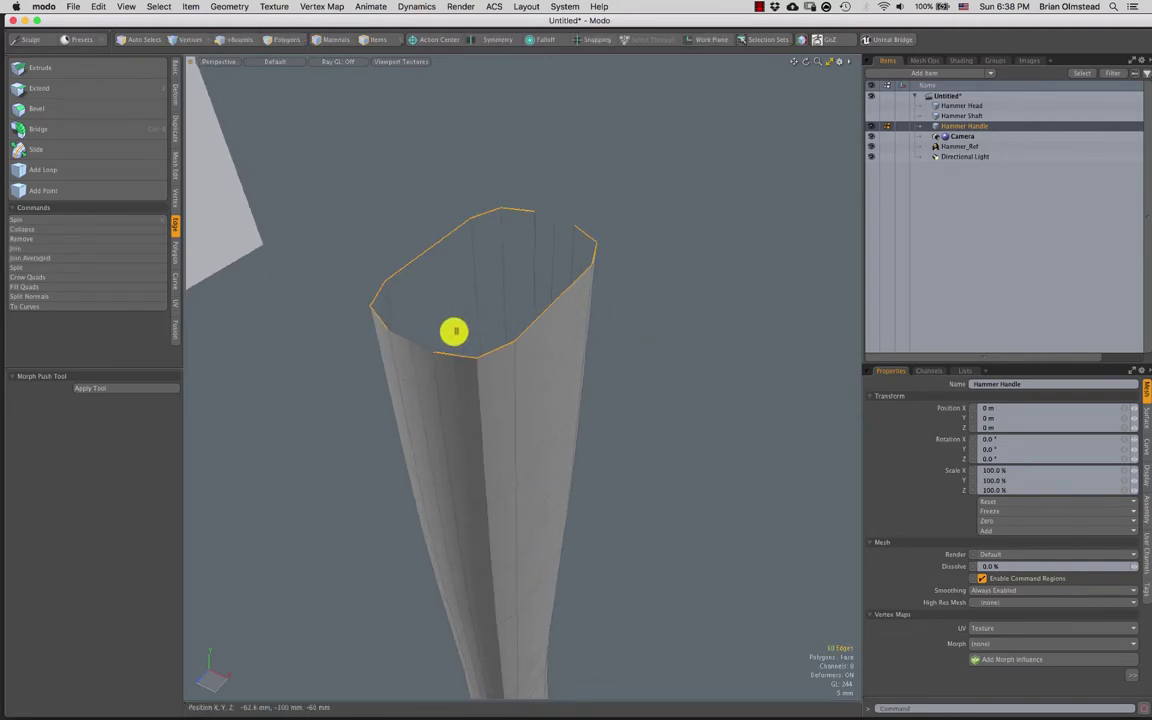
{"action": "mouse_move", "coordinate": [455, 329]}
{"action": "right_mouse_down"}
{"action": "mouse_move", "coordinate": [581, 339]}
{"action": "mouse_move", "coordinate": [587, 188]}
{"action": "right_mouse_up"}
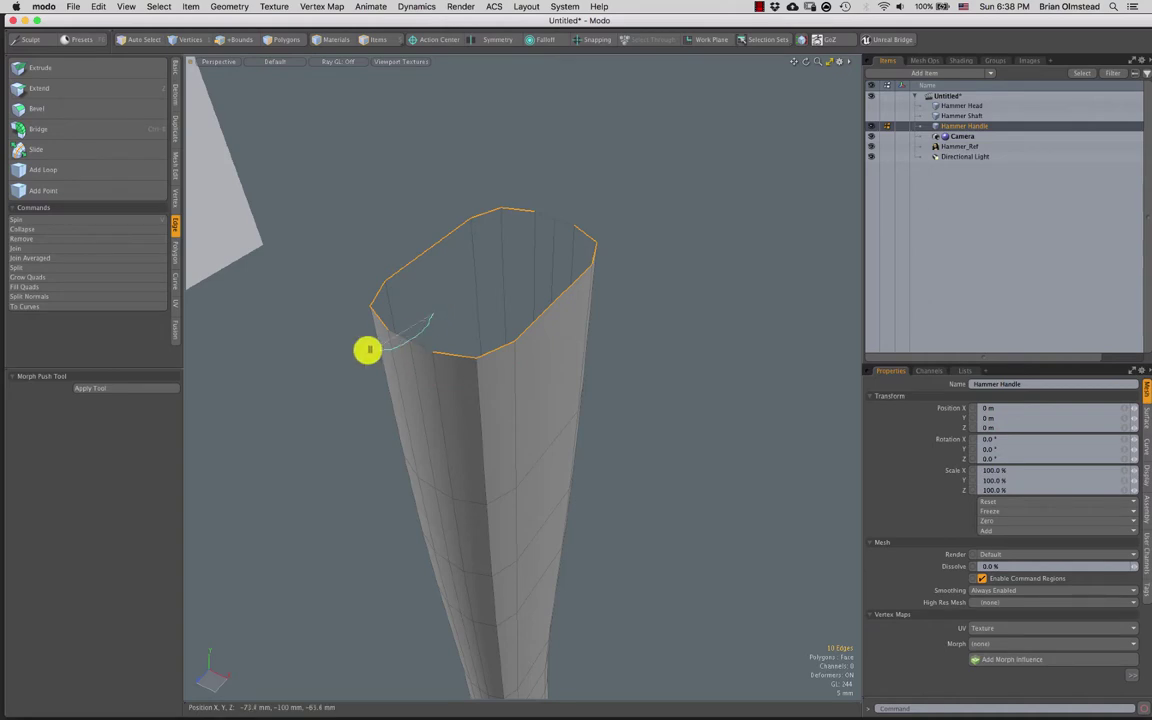
{"action": "mouse_move", "coordinate": [368, 349]}
{"action": "right_mouse_down"}
{"action": "mouse_move", "coordinate": [555, 154]}
{"action": "mouse_move", "coordinate": [578, 179]}
{"action": "right_mouse_up"}
Bridge the two selected edge chains across the handle's top end with 1 segment, and return to polygon selection
{"action": "key", "text": "ctrl+b"}
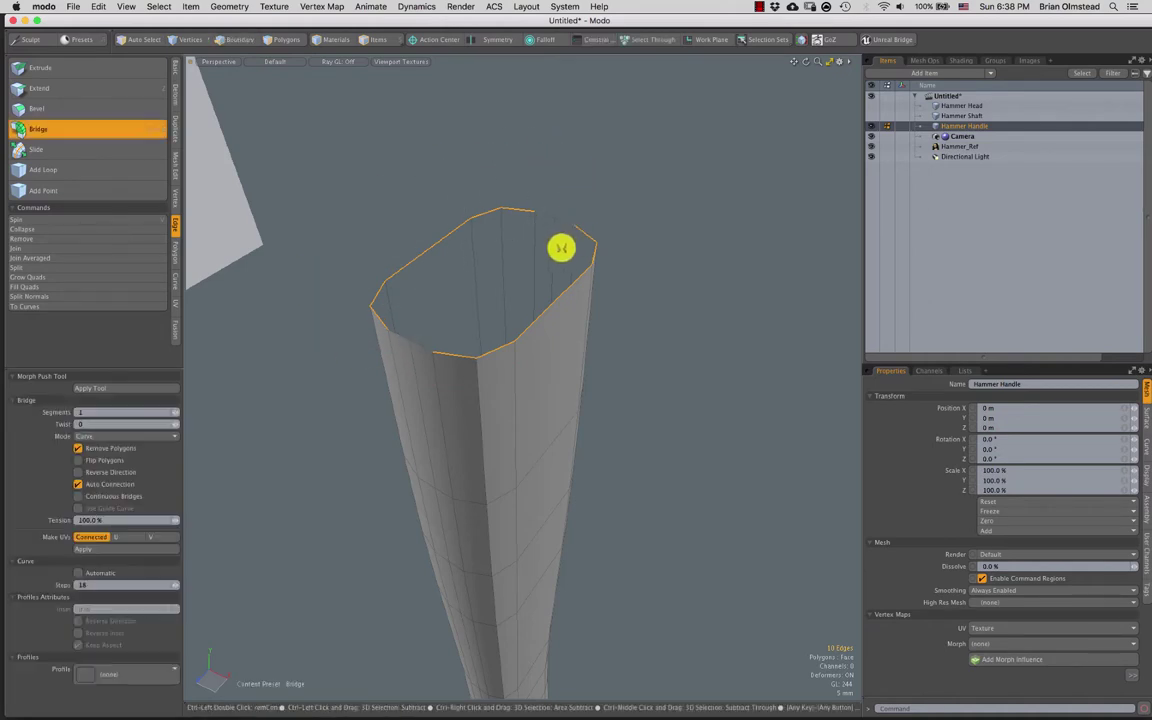
{"action": "left_click", "coordinate": [85, 485]}
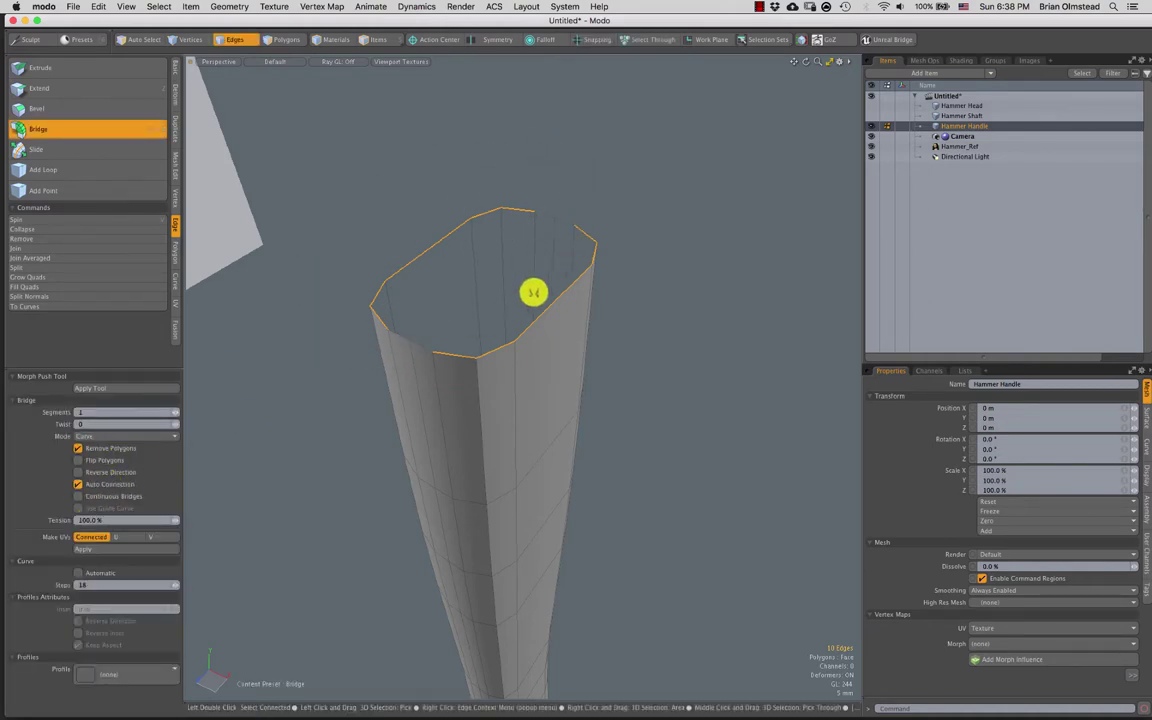
{"action": "key", "text": "space"}
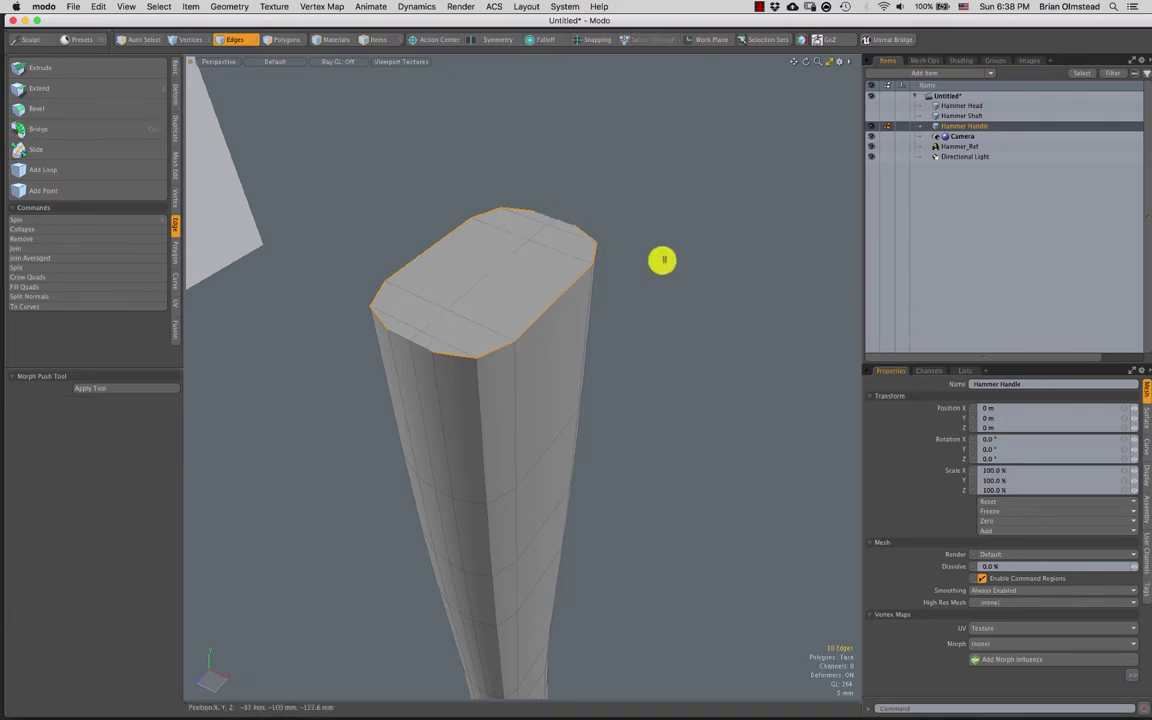
{"action": "key", "text": "3"}
Make the Hammer Shaft mesh the active item, with vertex selection mode on
{"action": "left_click_drag", "start_coordinate": [662, 260], "coordinate": [561, 332], "text": "ctrl+alt"}
{"action": "left_click_drag", "start_coordinate": [556, 465], "coordinate": [560, 361], "text": "alt+shift"}
{"action": "key", "text": "1"}
{"action": "left_click", "coordinate": [962, 115]}
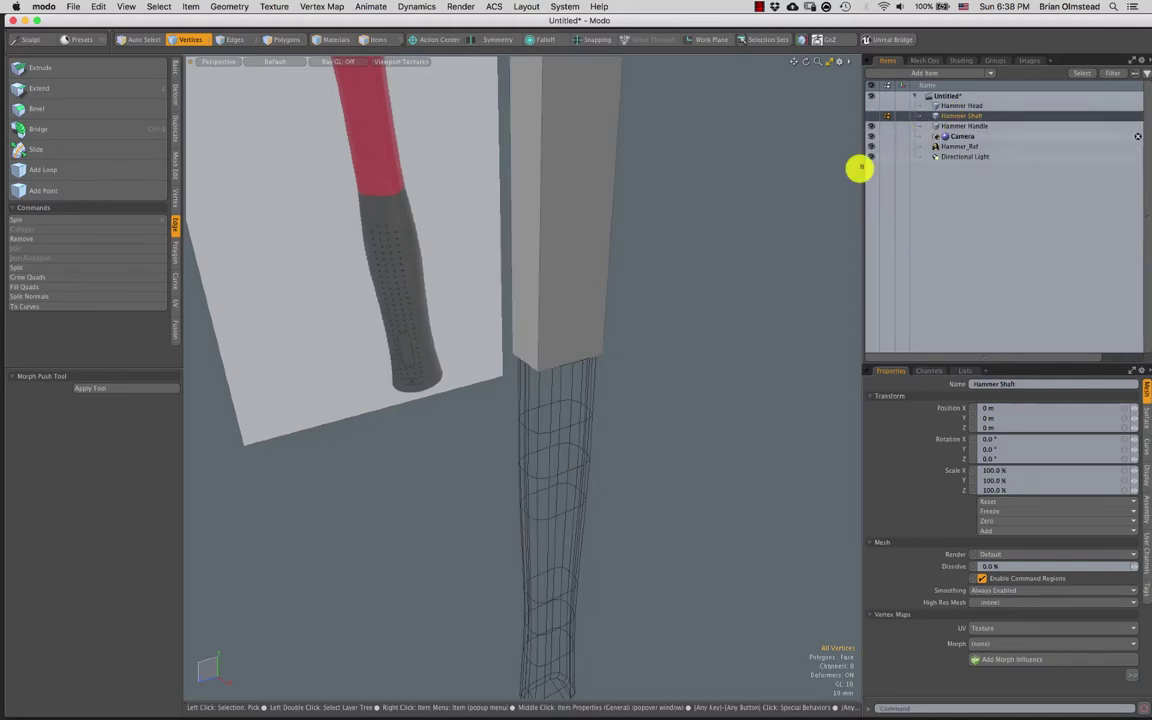
Examine the red shaft's bevelled edges and taper in the hammer reference image
{"action": "left_click_drag", "start_coordinate": [492, 342], "coordinate": [530, 275], "text": "alt"}
{"action": "scroll", "coordinate": [530, 275], "scroll_direction": "up", "scroll_amount": 3}
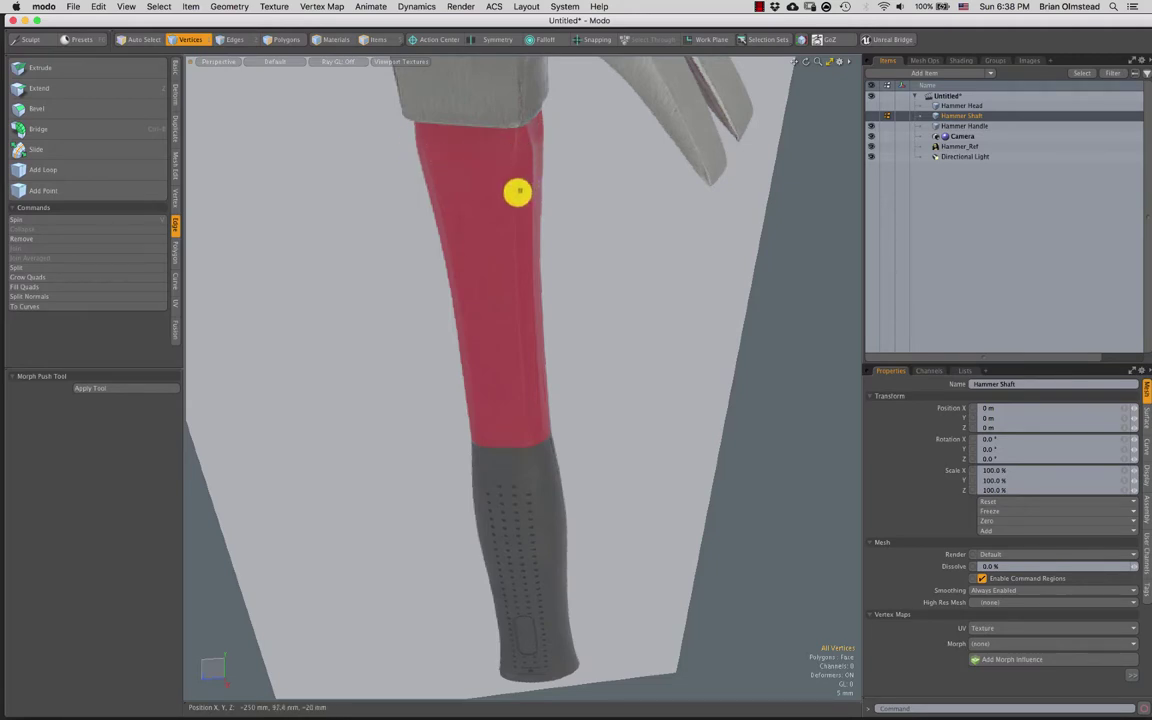
{"action": "left_click_drag", "start_coordinate": [519, 305], "coordinate": [526, 436]}
{"action": "left_click_drag", "start_coordinate": [530, 153], "coordinate": [541, 403]}
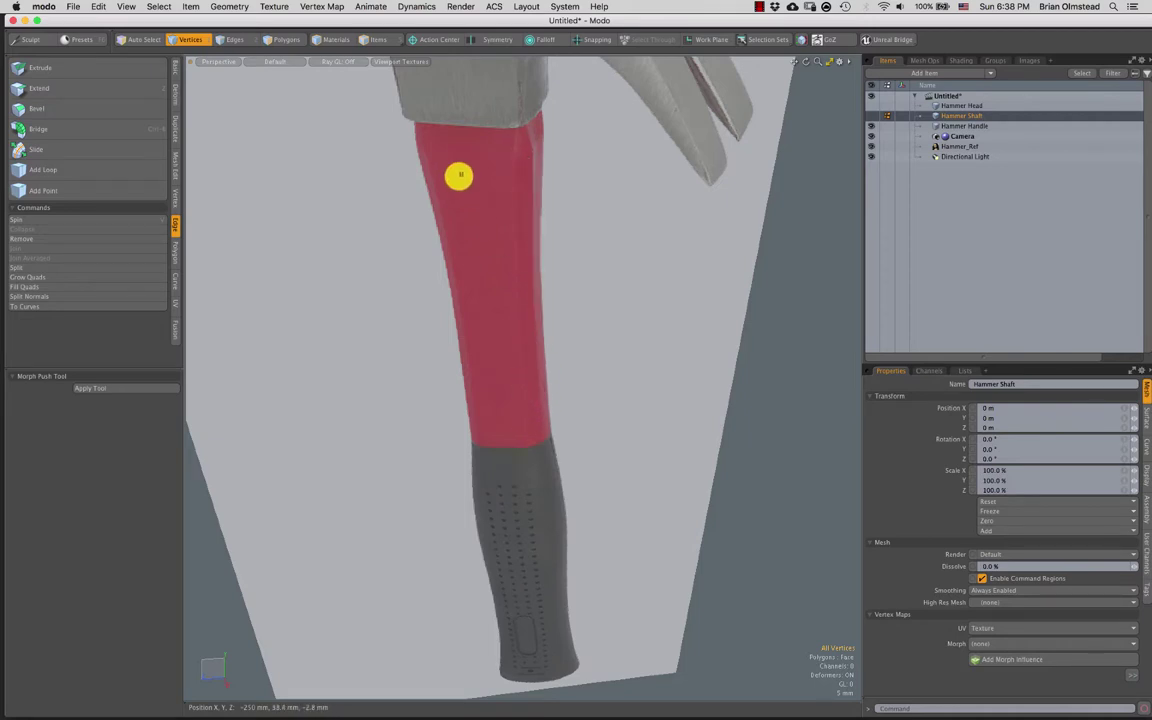
{"action": "left_click_drag", "start_coordinate": [452, 178], "coordinate": [489, 355]}
{"action": "right_click_drag", "start_coordinate": [488, 355], "coordinate": [440, 373]}
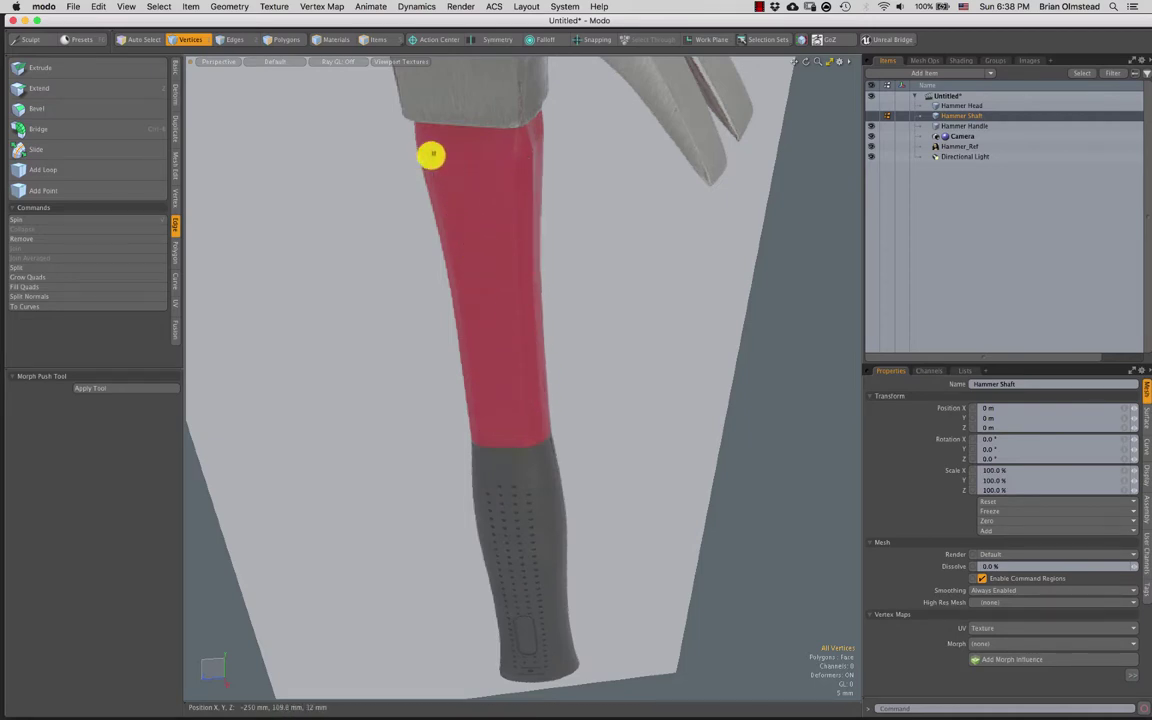
{"action": "mouse_move", "coordinate": [408, 151]}
{"action": "right_mouse_down"}
{"action": "mouse_move", "coordinate": [509, 112]}
{"action": "mouse_move", "coordinate": [568, 150]}
{"action": "mouse_move", "coordinate": [528, 146]}
{"action": "right_mouse_up"}
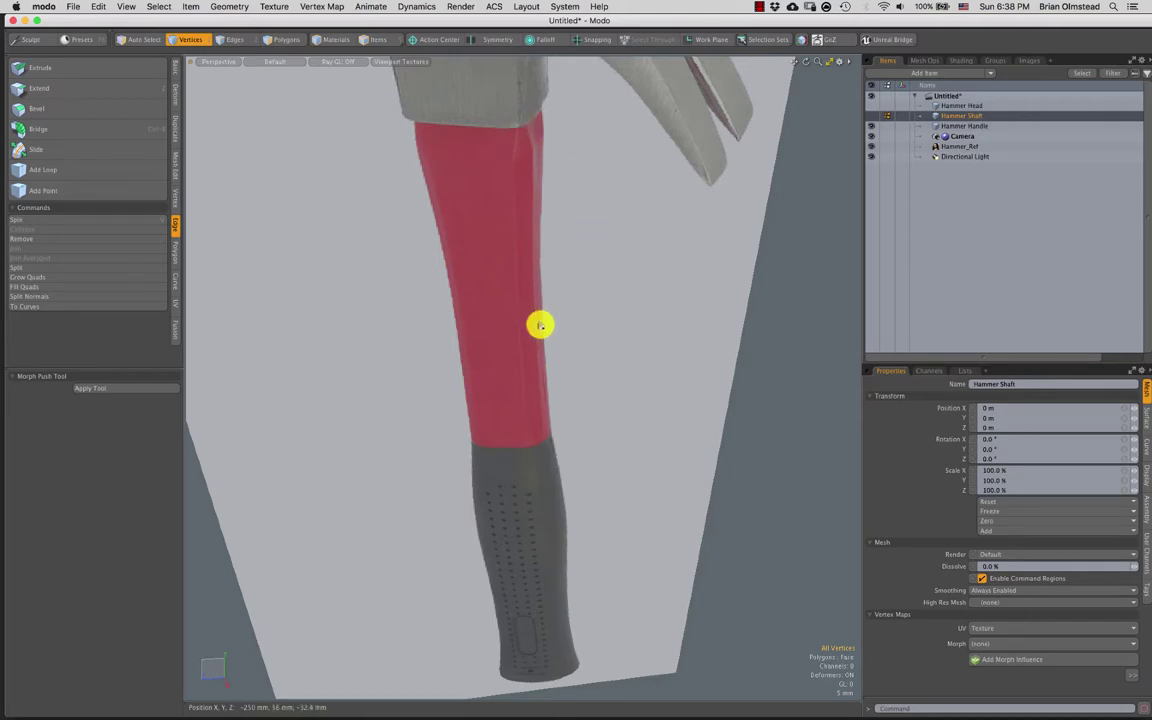
{"action": "left_click_drag", "start_coordinate": [540, 324], "coordinate": [548, 221], "text": "alt"}
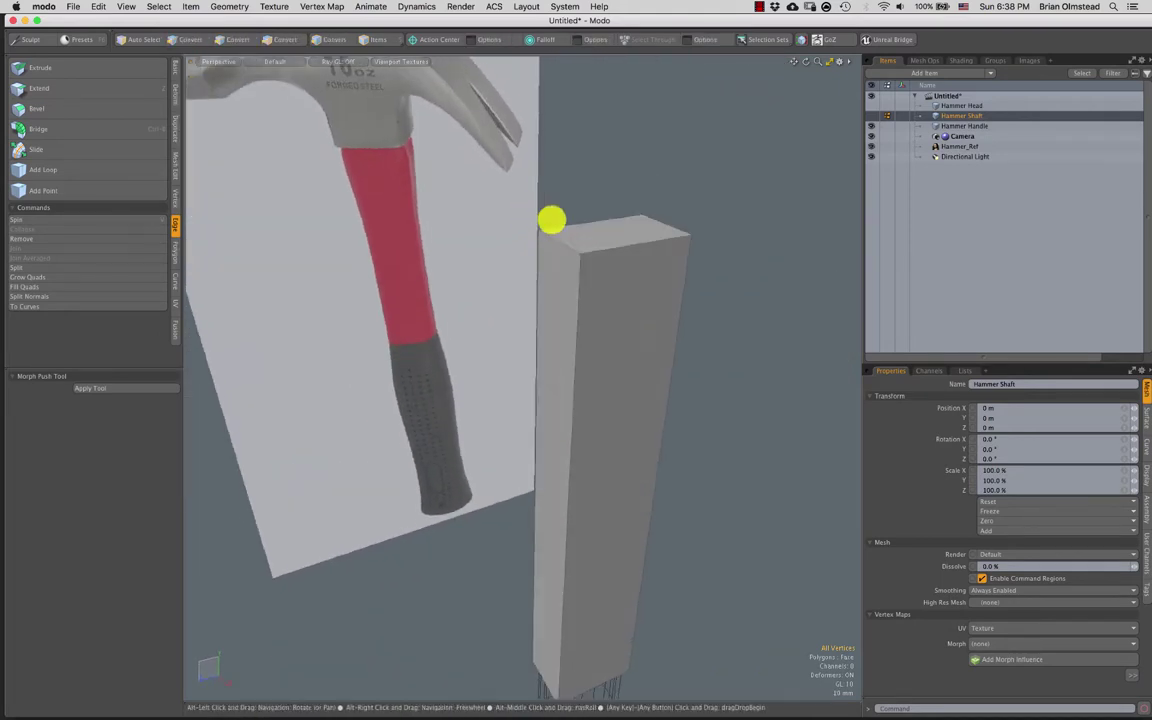
Loop Slice the shaft across its vertical edges with a count of 1, positioning the cut just below the top end
{"action": "left_click", "coordinate": [525, 262]}
{"action": "left_click", "coordinate": [576, 275], "text": "shift"}
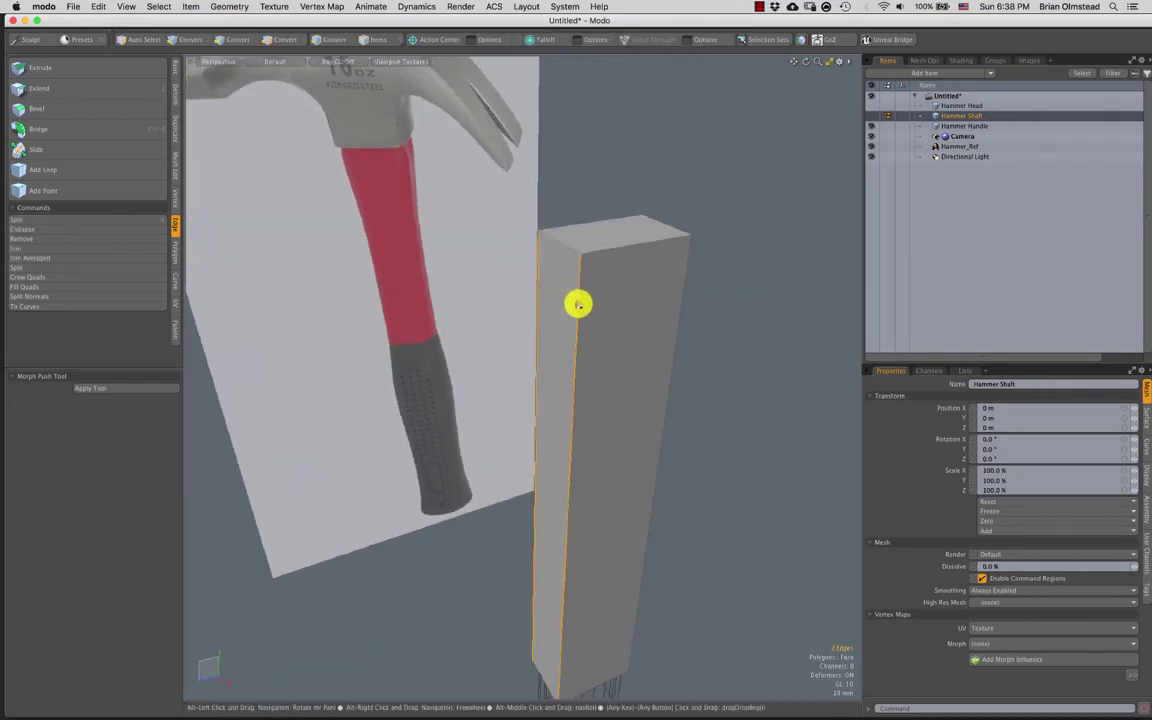
{"action": "key", "text": "alt+c"}
{"action": "left_click", "coordinate": [578, 305]}
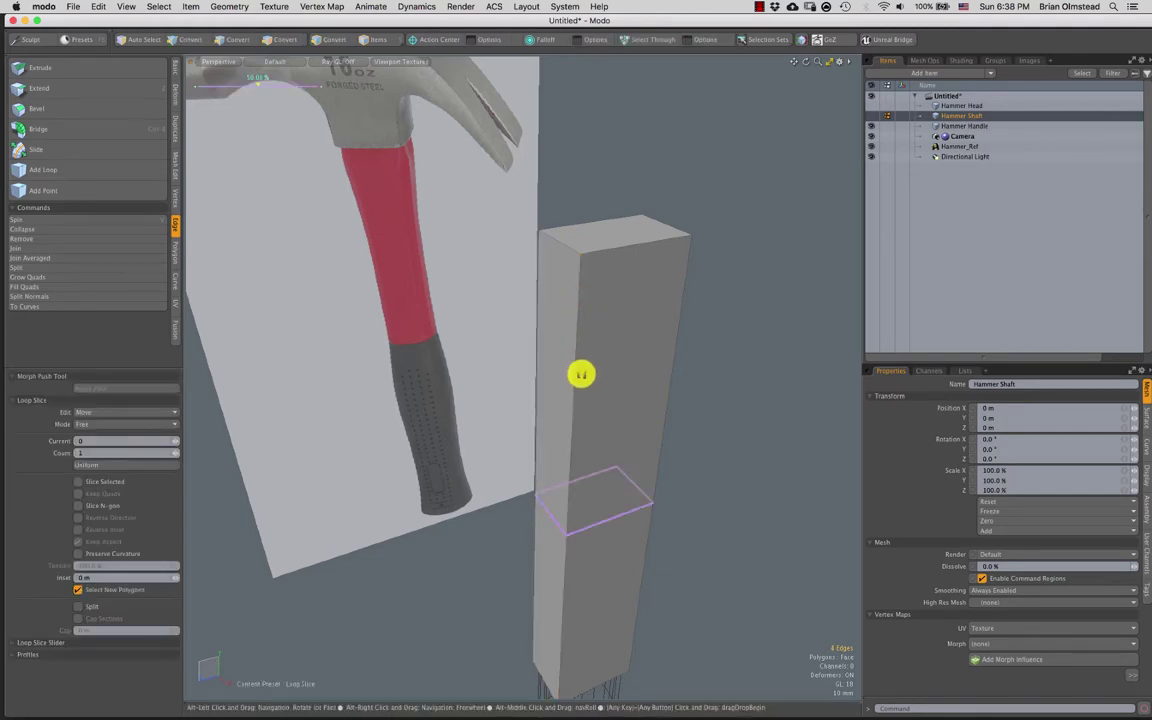
{"action": "left_click_drag", "start_coordinate": [581, 373], "coordinate": [568, 356], "text": "alt+shift"}
{"action": "left_click_drag", "start_coordinate": [590, 406], "coordinate": [702, 370]}
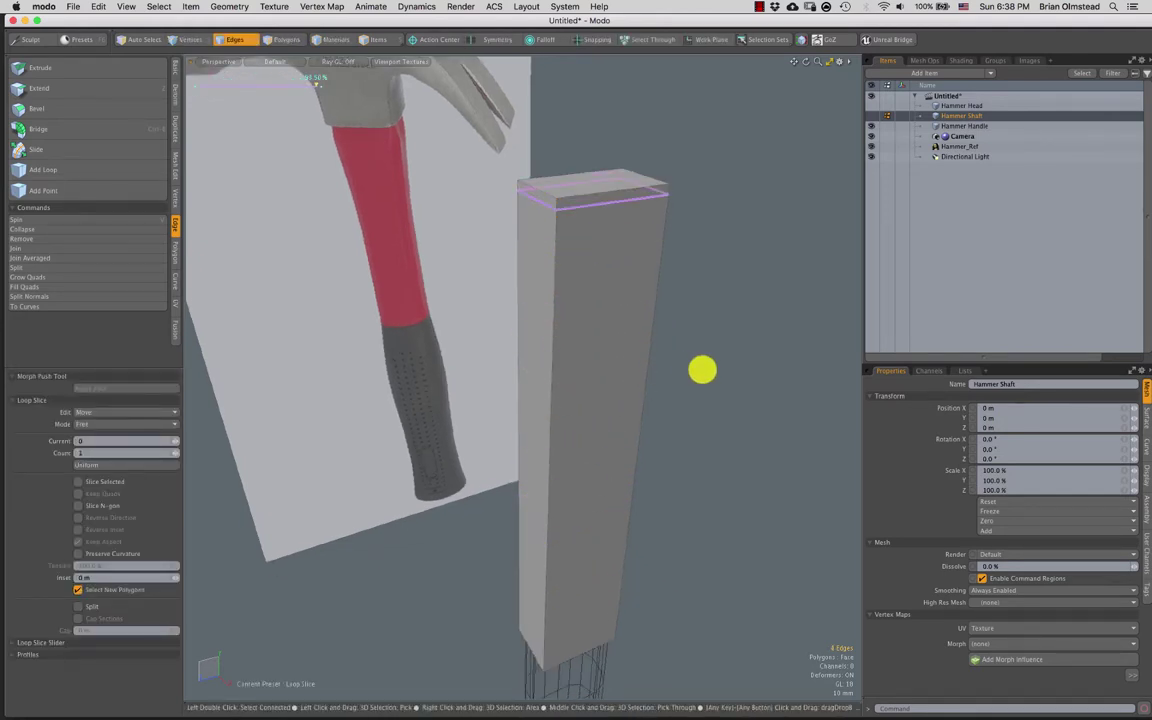
Frame the shaft's top section, select the new edge loop and move it slightly further down the shaft
{"action": "key", "text": "3"}
{"action": "left_click_drag", "start_coordinate": [597, 197], "coordinate": [600, 182]}
{"action": "key", "text": "shift+a"}
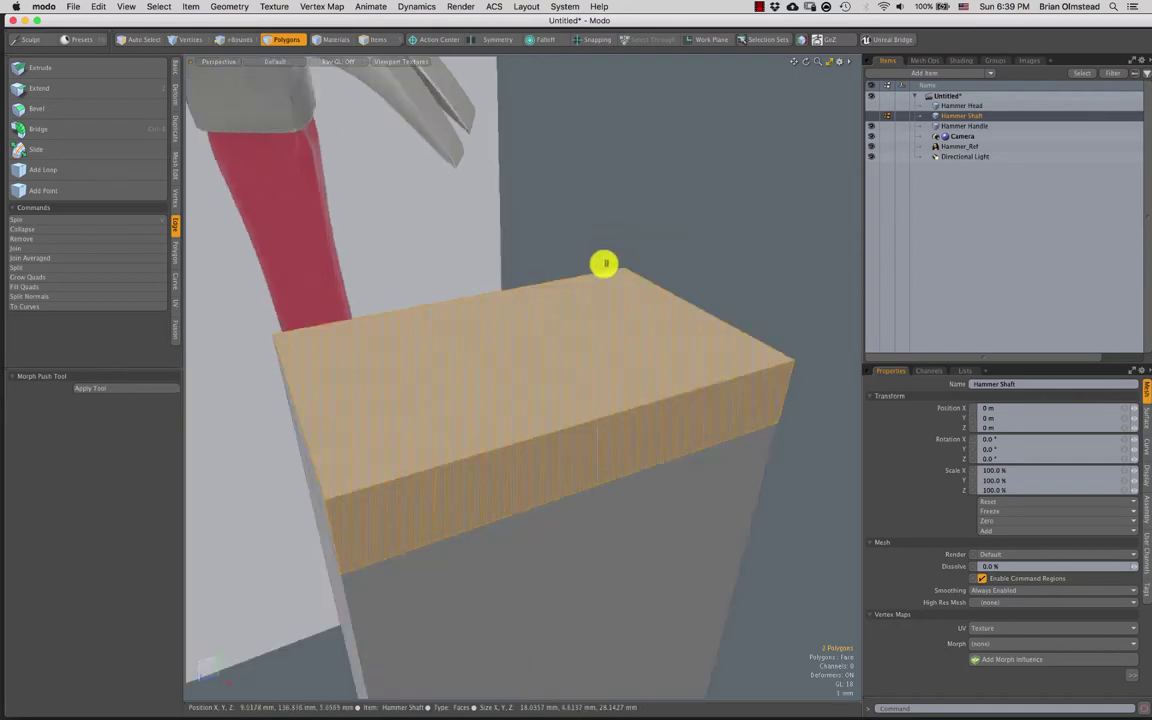
{"action": "left_click_drag", "start_coordinate": [545, 420], "coordinate": [540, 368], "text": "alt"}
{"action": "key", "text": "2"}
{"action": "left_click", "coordinate": [530, 302]}
{"action": "key", "text": "l"}
{"action": "key", "text": "w"}
Scale the shaft's top polygon inward along Z and X so the section above the edge loop tapers
{"action": "key", "text": "3"}
{"action": "left_click", "coordinate": [540, 270]}
{"action": "mouse_move", "coordinate": [538, 290]}
{"action": "left_mouse_down", "text": "alt"}
{"action": "mouse_move", "coordinate": [533, 327]}
{"action": "mouse_move", "coordinate": [526, 297]}
{"action": "left_mouse_up", "text": "alt"}
{"action": "key", "text": "r"}
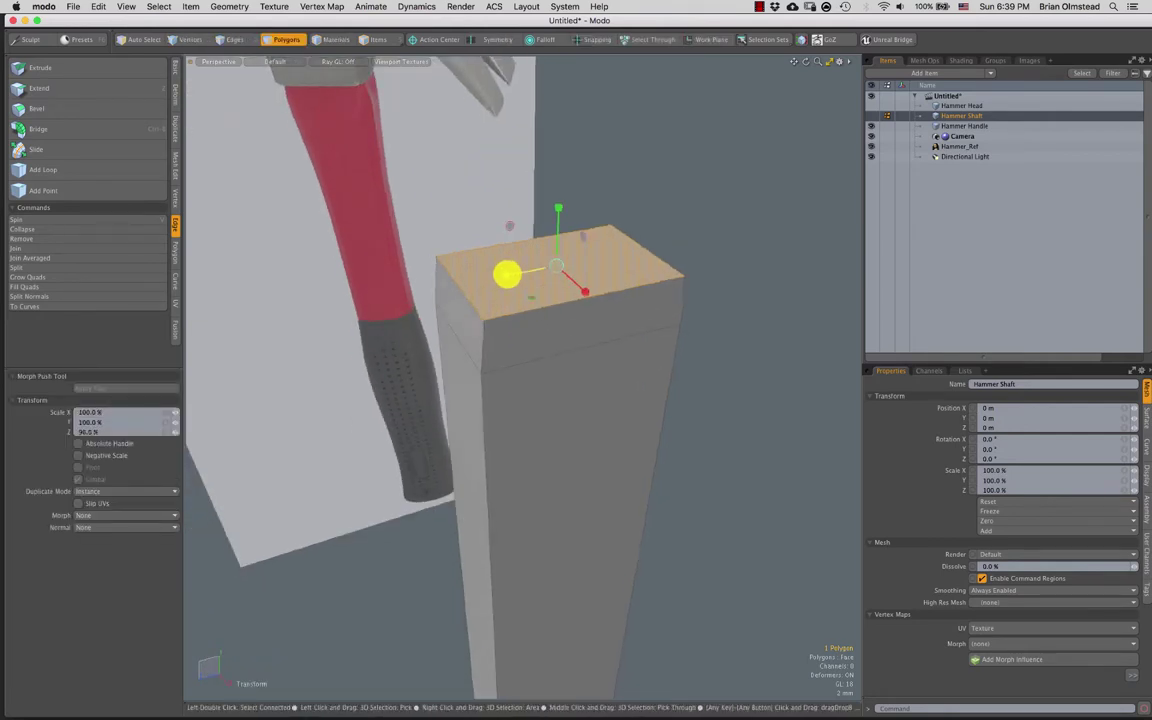
{"action": "left_click_drag", "start_coordinate": [522, 306], "coordinate": [424, 280], "text": "alt"}
{"action": "key", "text": "q"}
Select the four vertical corner edge chains of the shaft, including the tapered top segments
{"action": "key", "text": "2"}
{"action": "double_click", "coordinate": [512, 323]}
{"action": "scroll", "coordinate": [499, 332], "scroll_direction": "down", "scroll_amount": 5}
{"action": "left_click", "coordinate": [416, 263]}
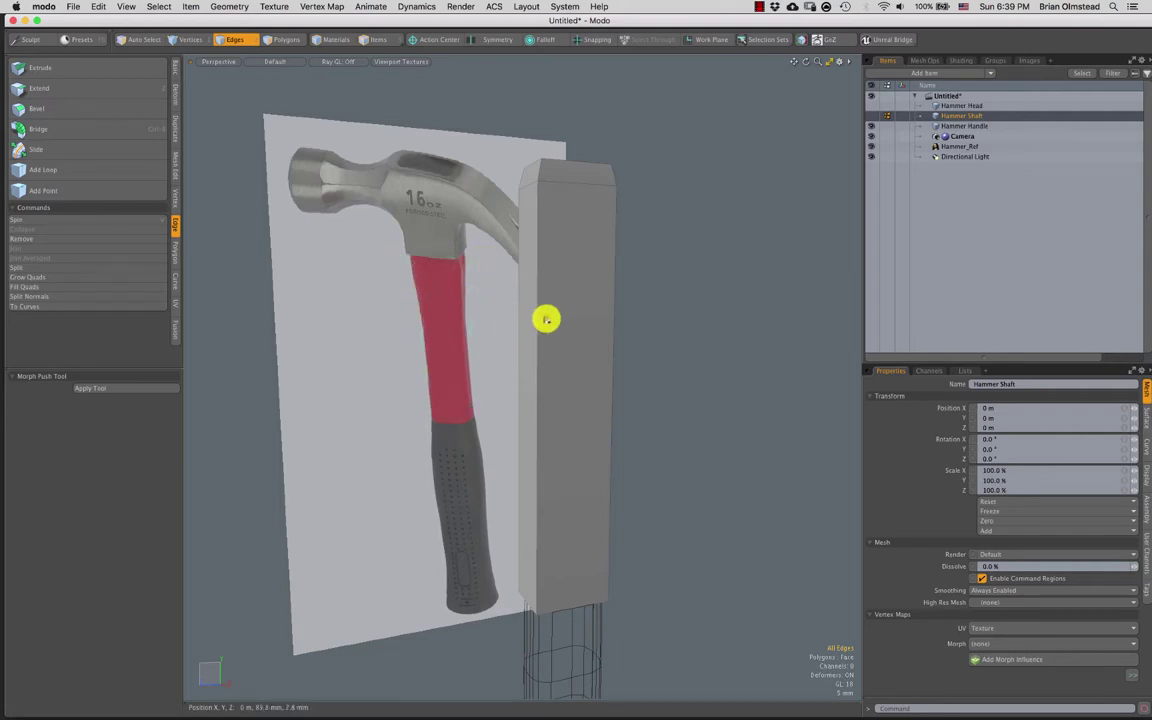
{"action": "left_click_drag", "start_coordinate": [546, 319], "coordinate": [540, 285], "text": "alt"}
{"action": "left_click", "coordinate": [531, 242]}
{"action": "double_click", "coordinate": [551, 275]}
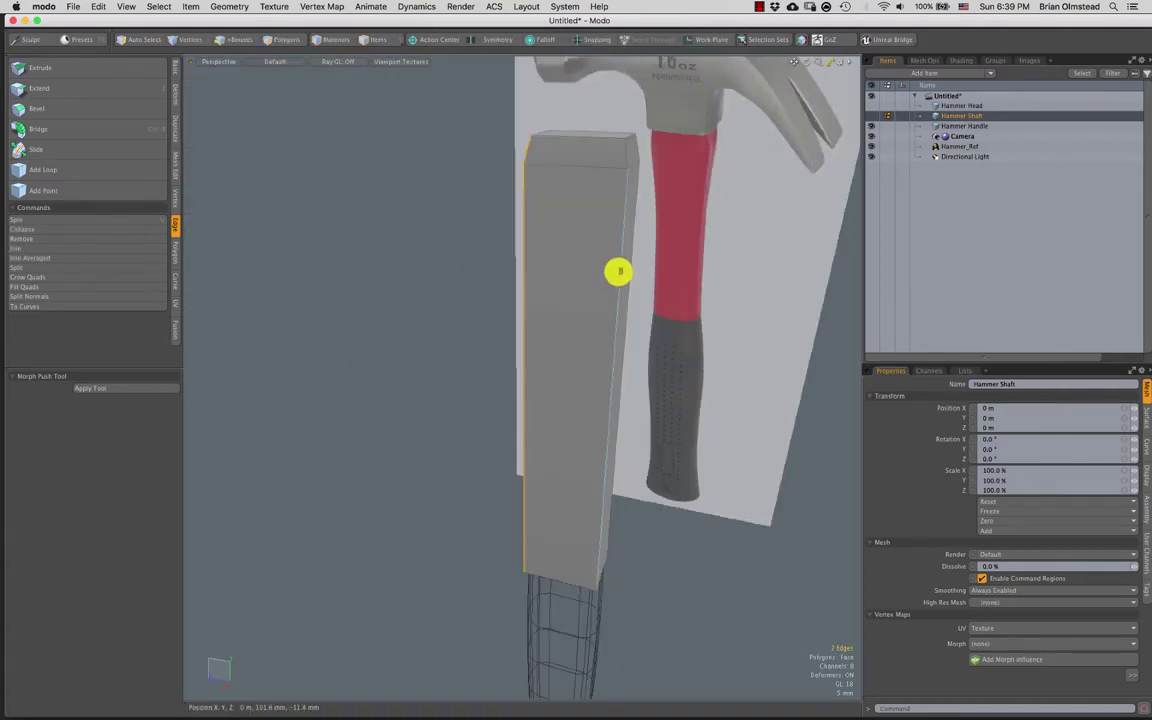
{"action": "double_click", "coordinate": [617, 271], "text": "shift"}
{"action": "left_click_drag", "start_coordinate": [633, 321], "coordinate": [613, 341], "text": "alt"}
{"action": "left_click", "coordinate": [583, 295], "text": "shift"}
{"action": "left_click", "coordinate": [522, 303], "text": "shift"}
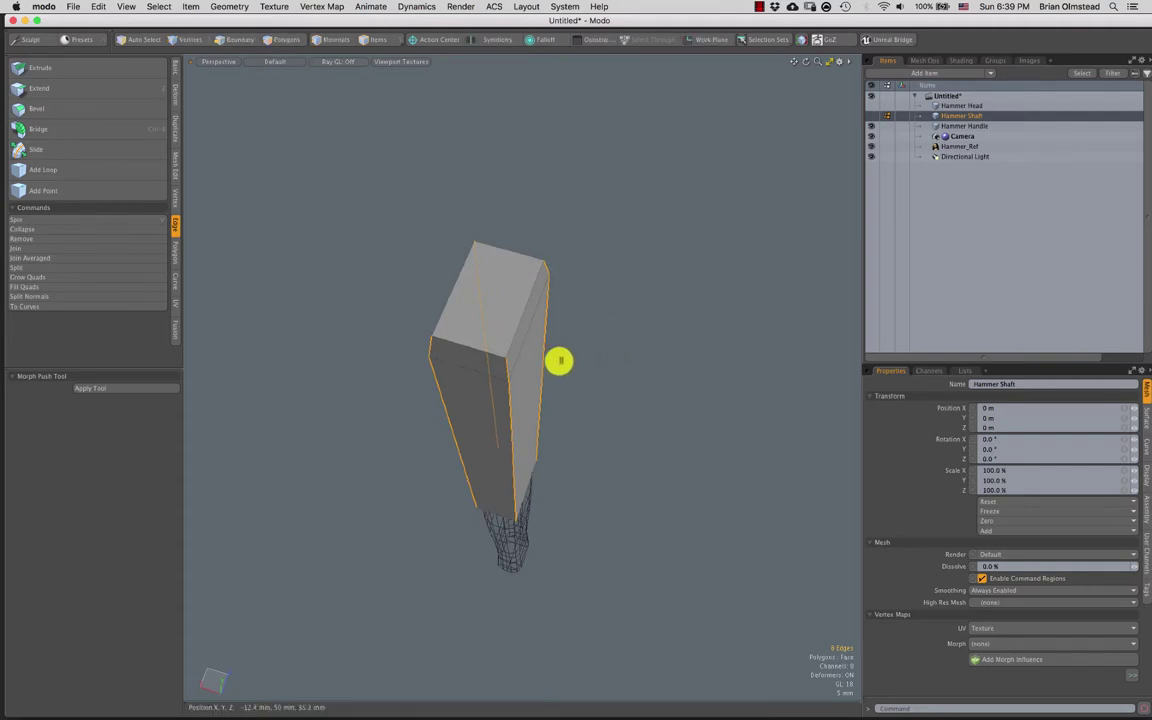
Reselect the shaft's four vertical corner edge chains from the Top view, and return to the Perspective view
{"action": "key", "text": "ctrl+space"}
{"action": "left_click", "coordinate": [563, 318]}
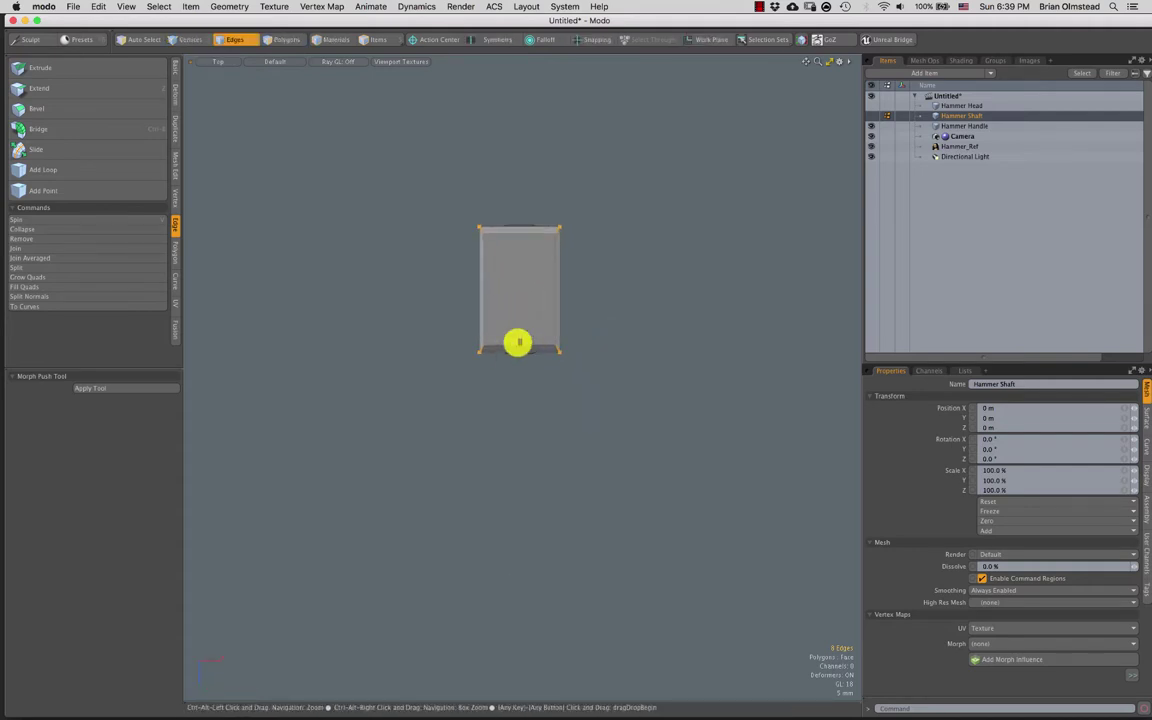
{"action": "right_click_drag", "start_coordinate": [504, 193], "coordinate": [502, 243]}
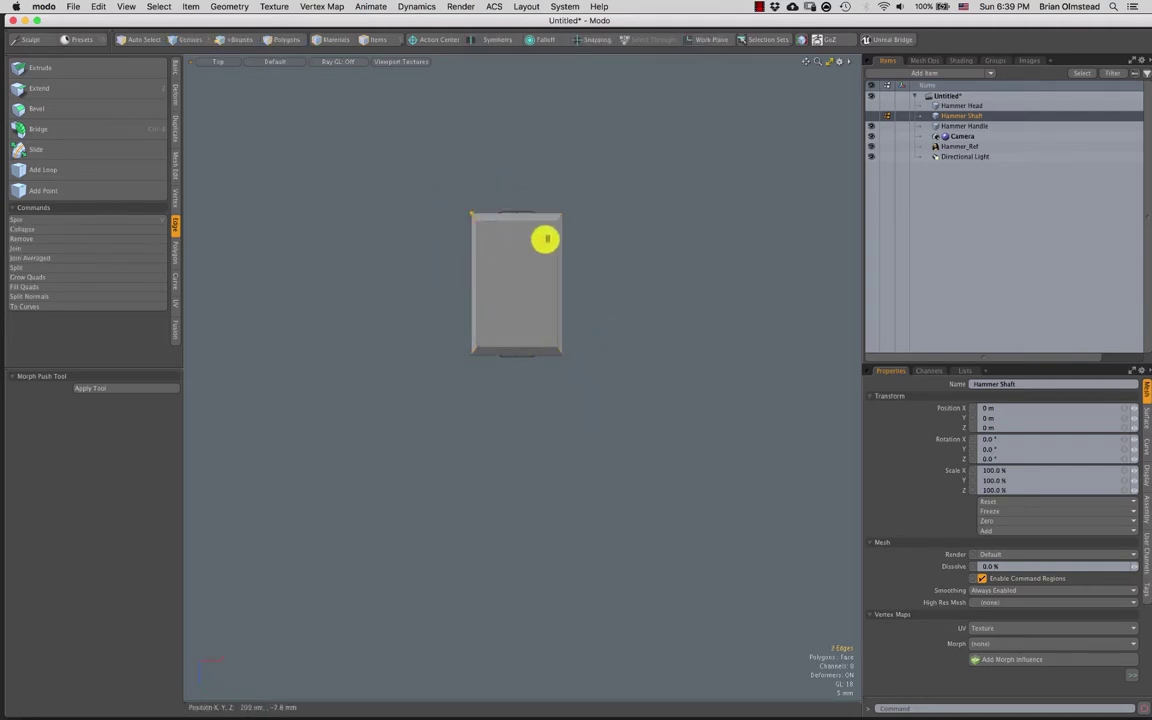
{"action": "right_click_drag", "start_coordinate": [551, 182], "coordinate": [594, 242], "text": "shift"}
{"action": "right_click_drag", "start_coordinate": [594, 312], "coordinate": [594, 371], "text": "shift"}
{"action": "right_click_drag", "start_coordinate": [510, 330], "coordinate": [503, 338], "text": "shift"}
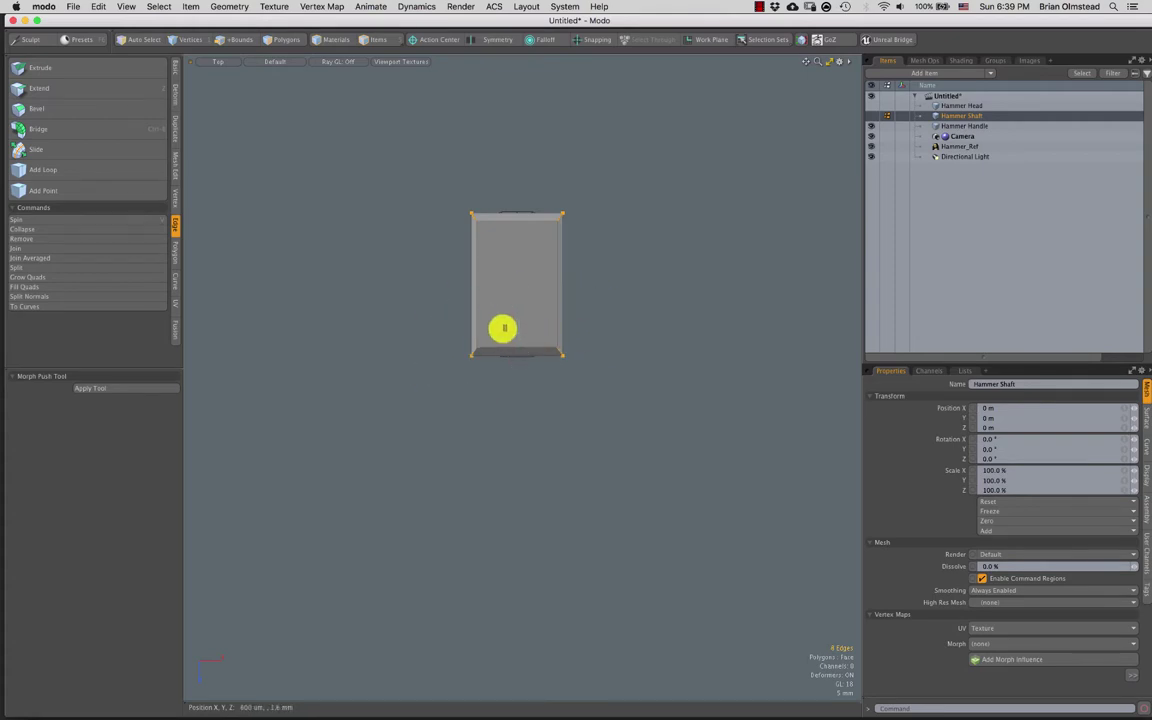
{"action": "key", "text": "ctrl+space"}
{"action": "left_click", "coordinate": [552, 302]}
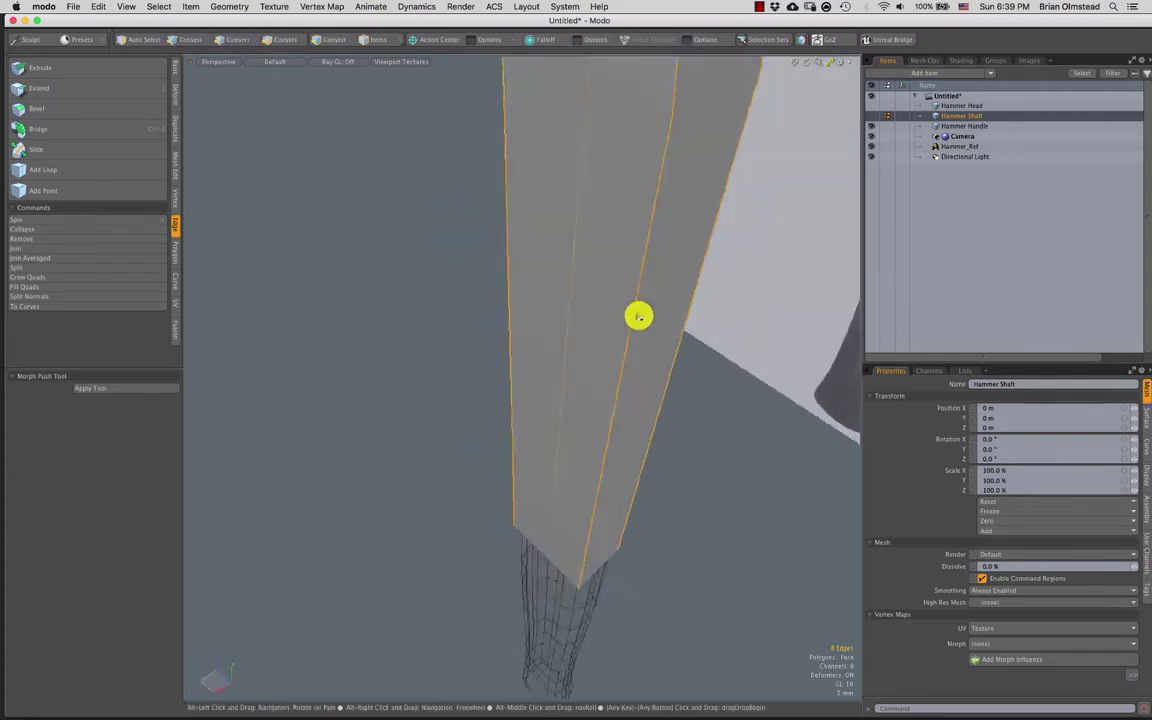
Bevel the shaft's four lengthwise corner edges with a 3 mm inset and round level 0
{"action": "left_click_drag", "start_coordinate": [638, 316], "coordinate": [604, 386], "text": "ctrl+alt"}
{"action": "key", "text": "b"}
{"action": "left_click_drag", "start_coordinate": [560, 311], "coordinate": [476, 288], "text": "alt"}
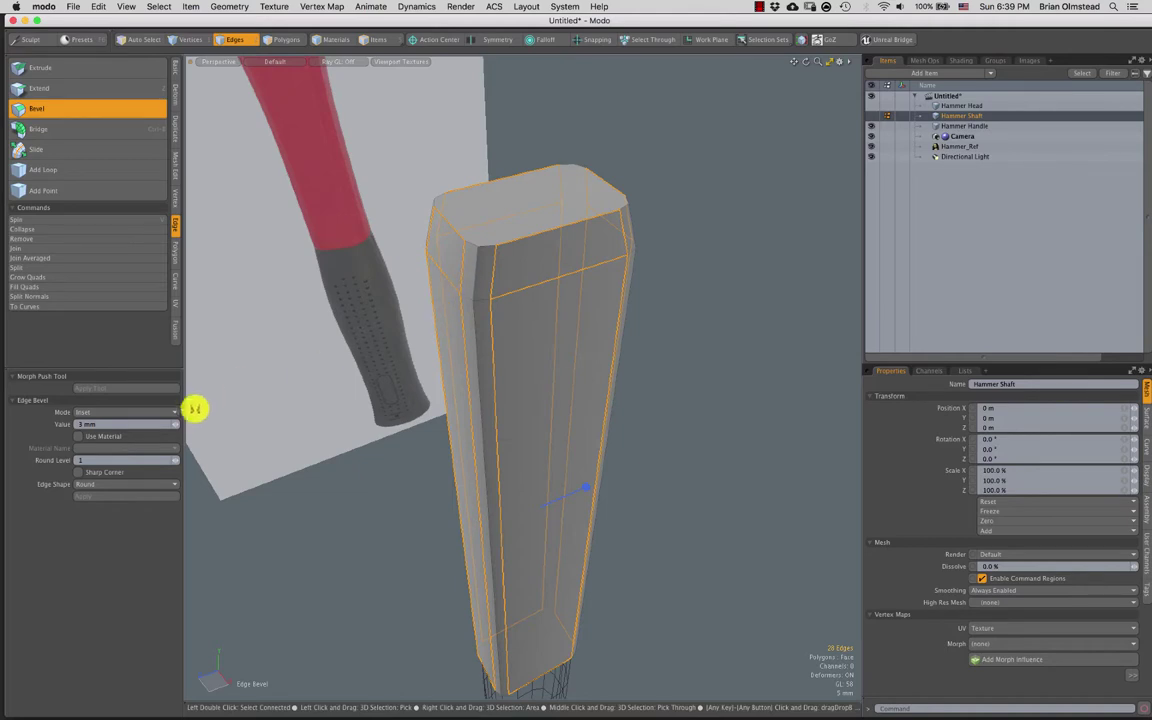
{"action": "left_click", "coordinate": [172, 459]}
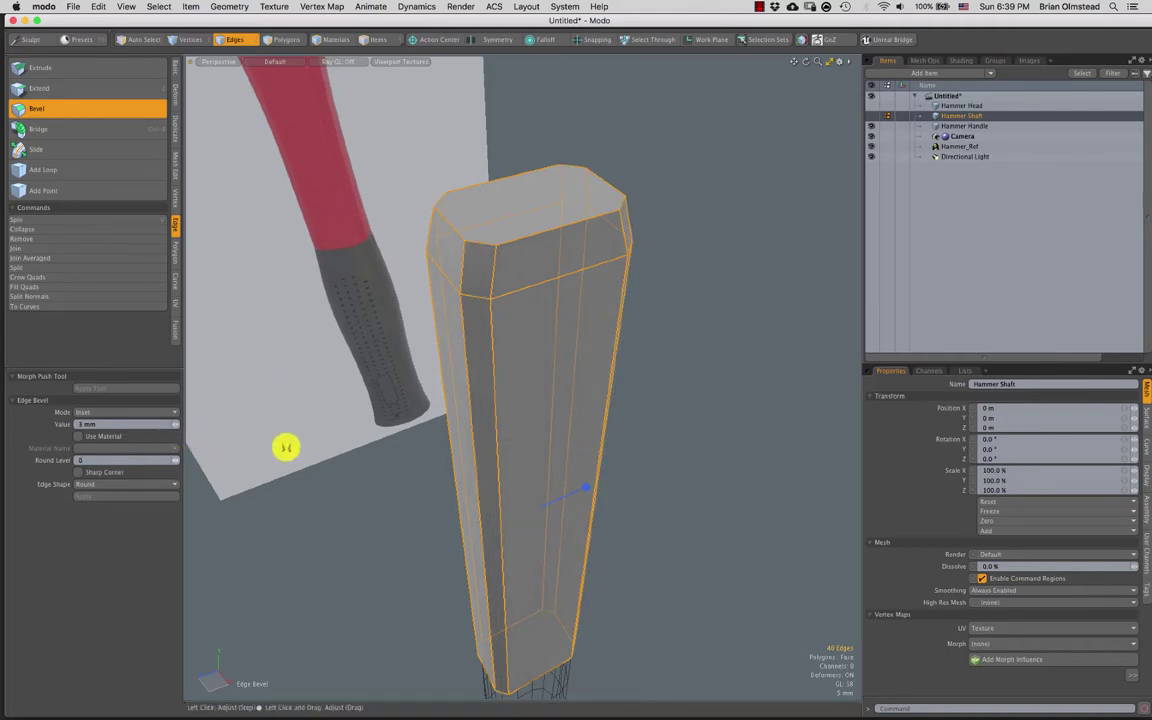
{"action": "left_click_drag", "start_coordinate": [470, 362], "coordinate": [589, 269], "text": "alt"}
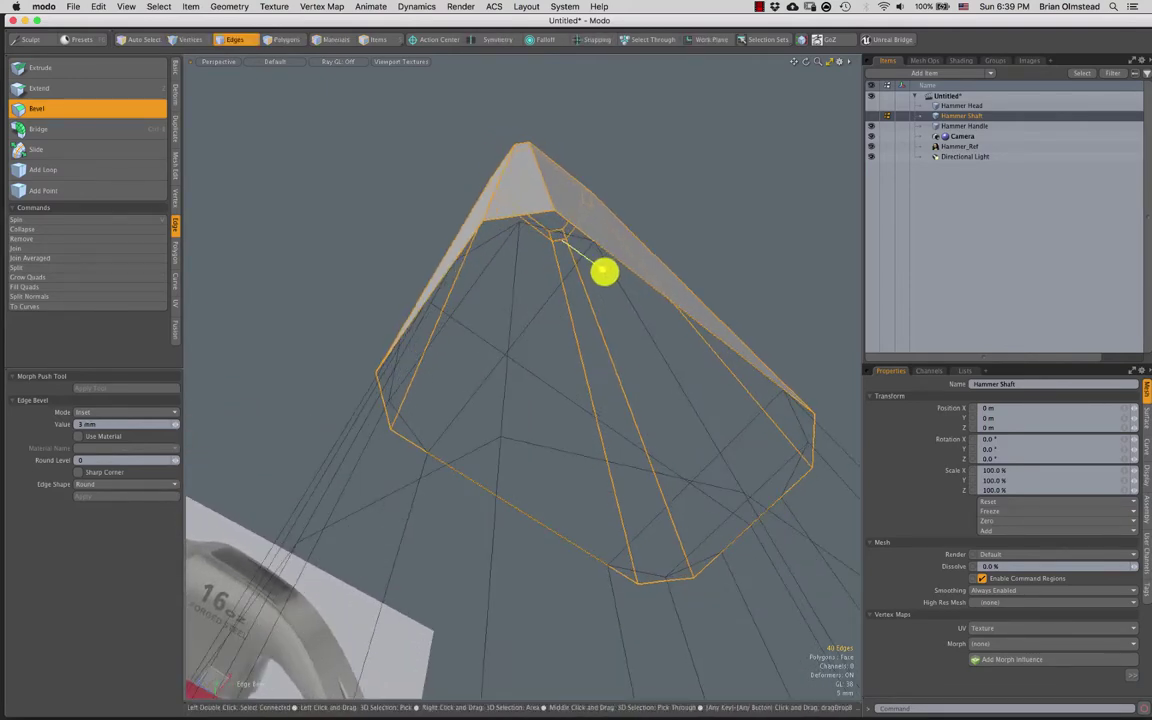
{"action": "left_click_drag", "start_coordinate": [603, 271], "coordinate": [427, 203], "text": "alt"}
{"action": "key", "text": "space"}
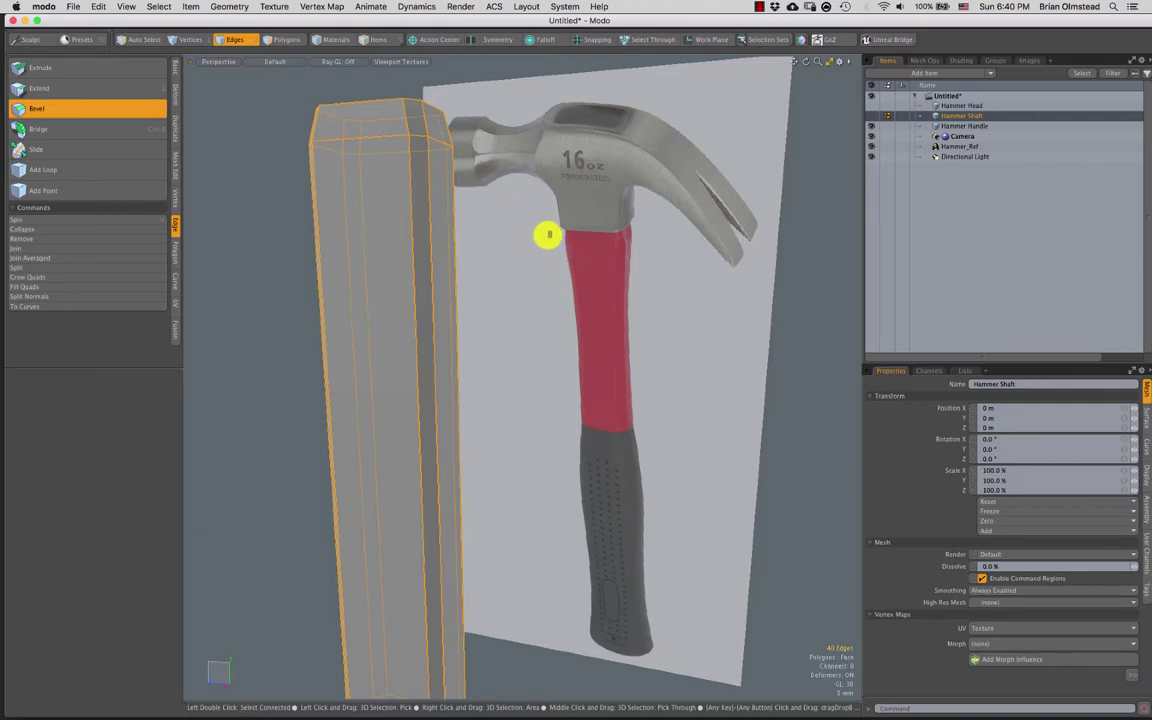
{"action": "left_click", "coordinate": [548, 235]}
{"action": "left_click_drag", "start_coordinate": [546, 238], "coordinate": [462, 212], "text": "alt"}
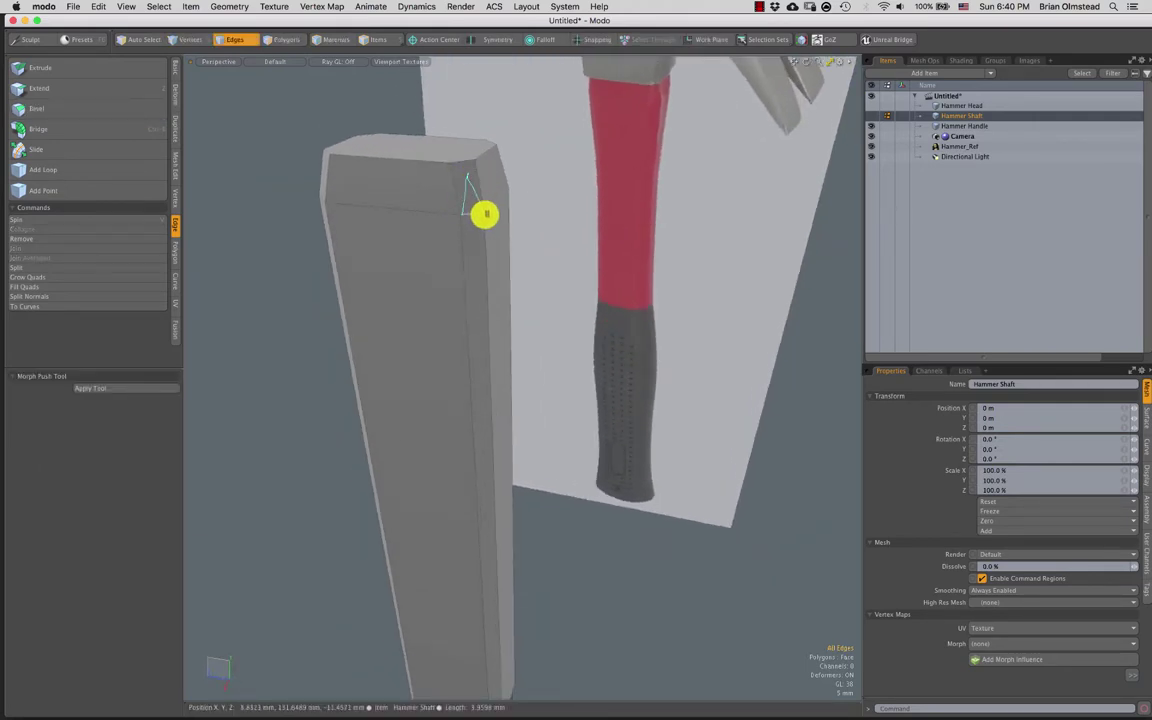
{"action": "mouse_move", "coordinate": [452, 206]}
{"action": "left_mouse_down", "text": "alt"}
{"action": "mouse_move", "coordinate": [473, 206]}
{"action": "mouse_move", "coordinate": [463, 206]}
{"action": "left_mouse_up", "text": "alt"}
{"action": "key", "text": "w"}
{"action": "key", "text": "r"}
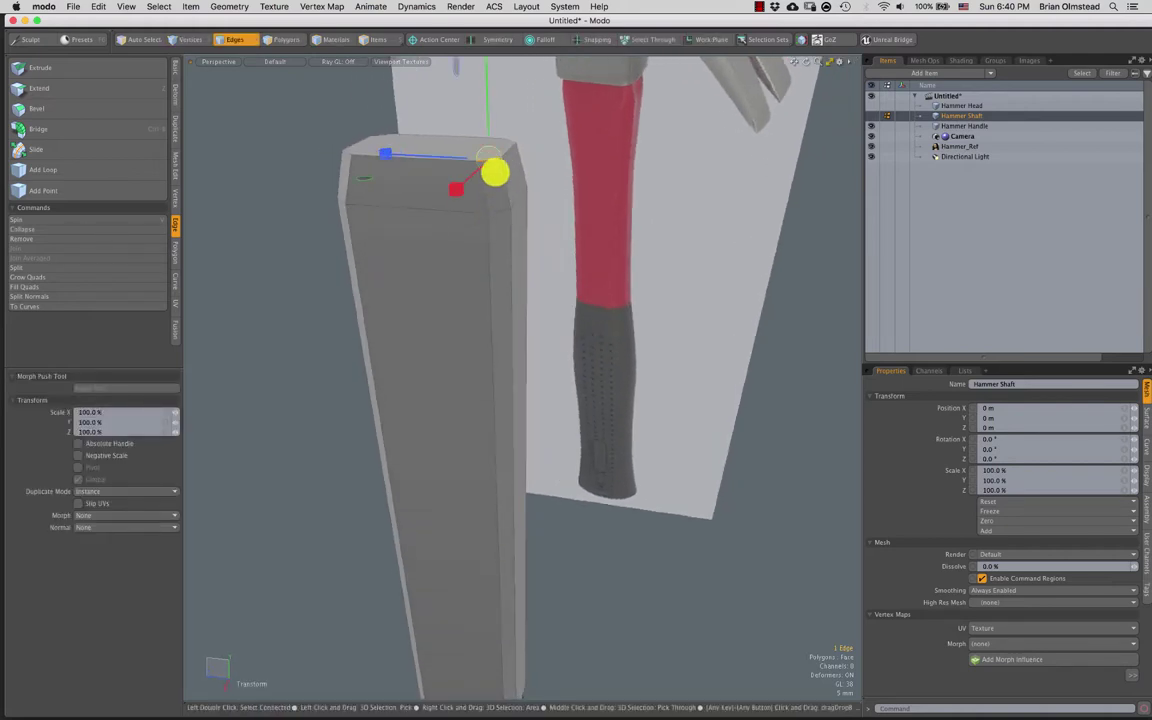
{"action": "key", "text": "q"}
Turn on symmetry across the X axis
{"action": "key", "text": "shift+a"}
{"action": "left_click_drag", "start_coordinate": [486, 231], "coordinate": [472, 200], "text": "alt"}
{"action": "left_click_drag", "start_coordinate": [472, 200], "coordinate": [428, 190], "text": "ctrl+alt"}
{"action": "left_click_drag", "start_coordinate": [428, 300], "coordinate": [492, 262], "text": "alt+shift"}
{"action": "left_click", "coordinate": [487, 41]}
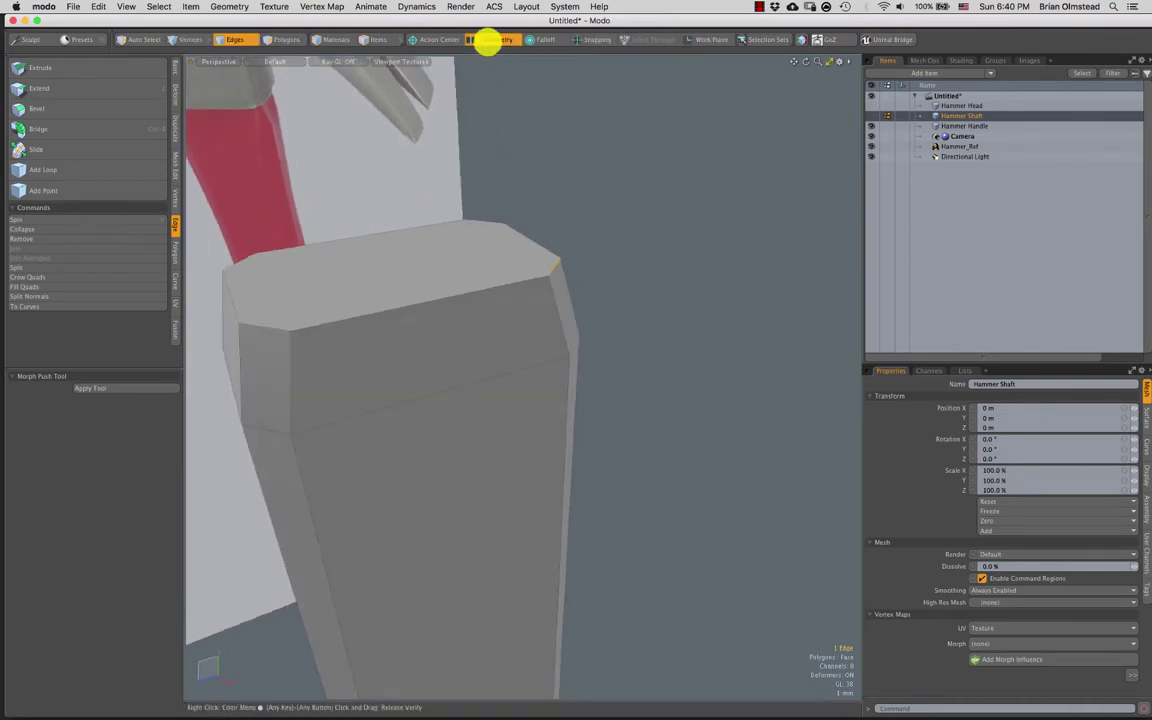
{"action": "left_click", "coordinate": [488, 40]}
Scale the mirrored pair of short corner edges at one end of the shaft's top face to 60 % in X, Y and Z
{"action": "left_click_drag", "start_coordinate": [566, 291], "coordinate": [634, 304], "text": "alt"}
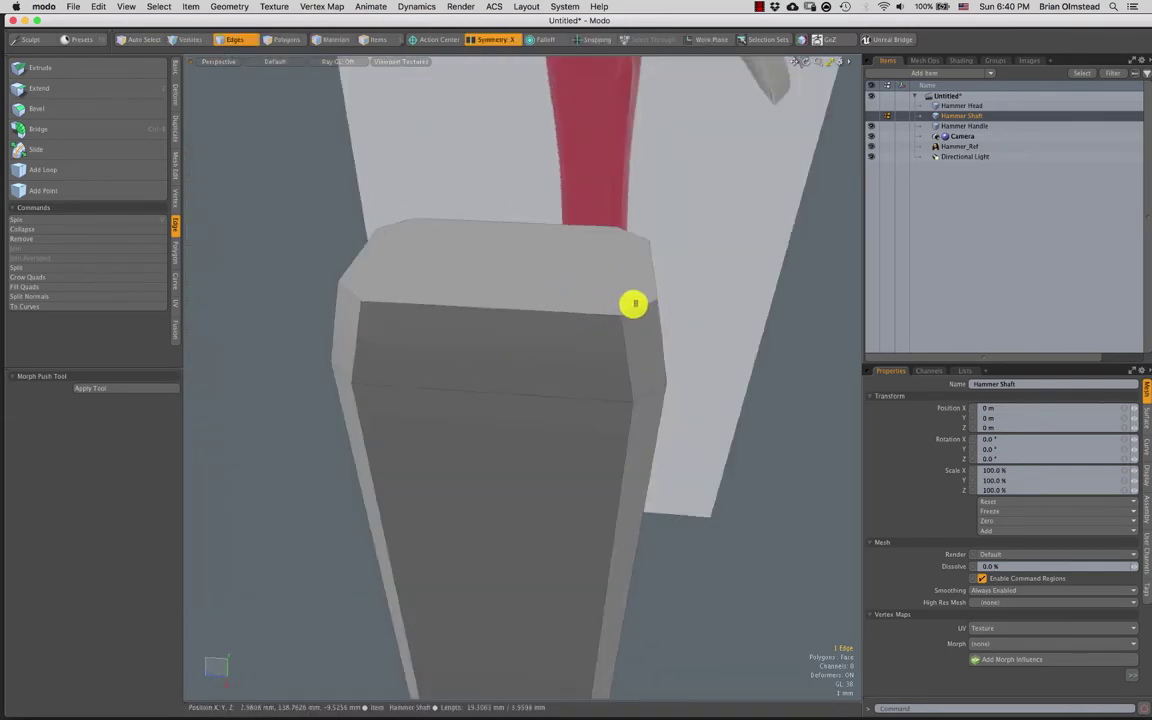
{"action": "left_click", "coordinate": [645, 231]}
{"action": "key", "text": "r"}
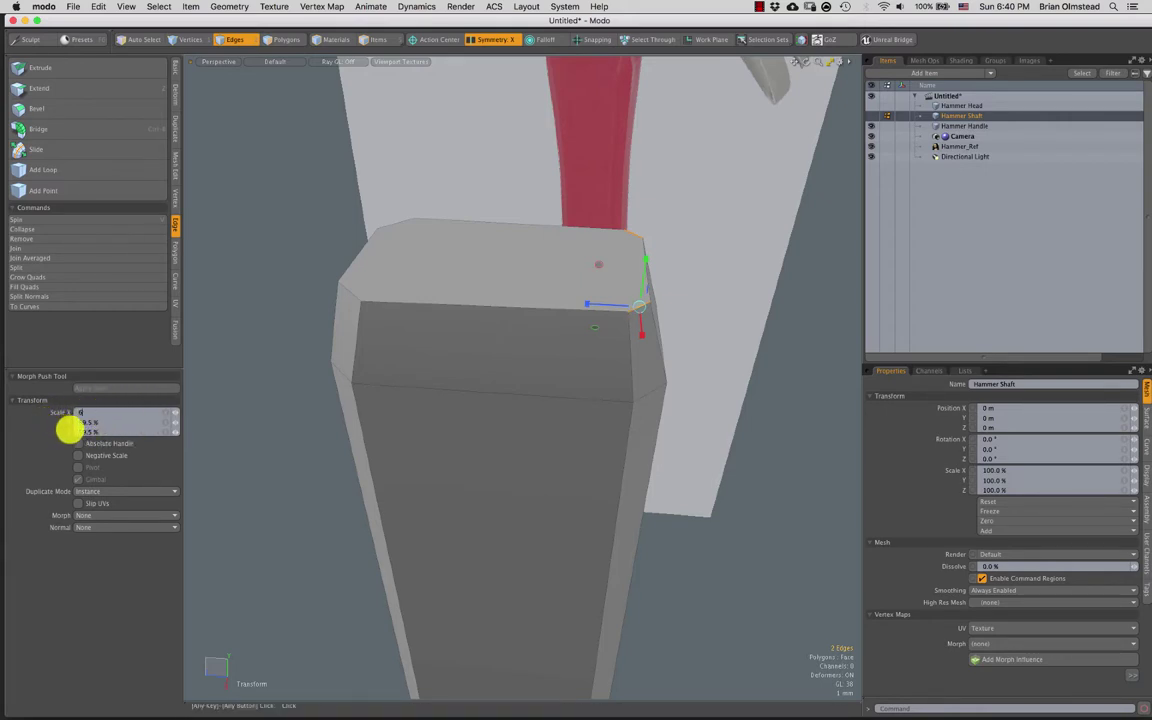
{"action": "type", "text": "0"}
{"action": "left_click_drag", "start_coordinate": [103, 423], "coordinate": [54, 429]}
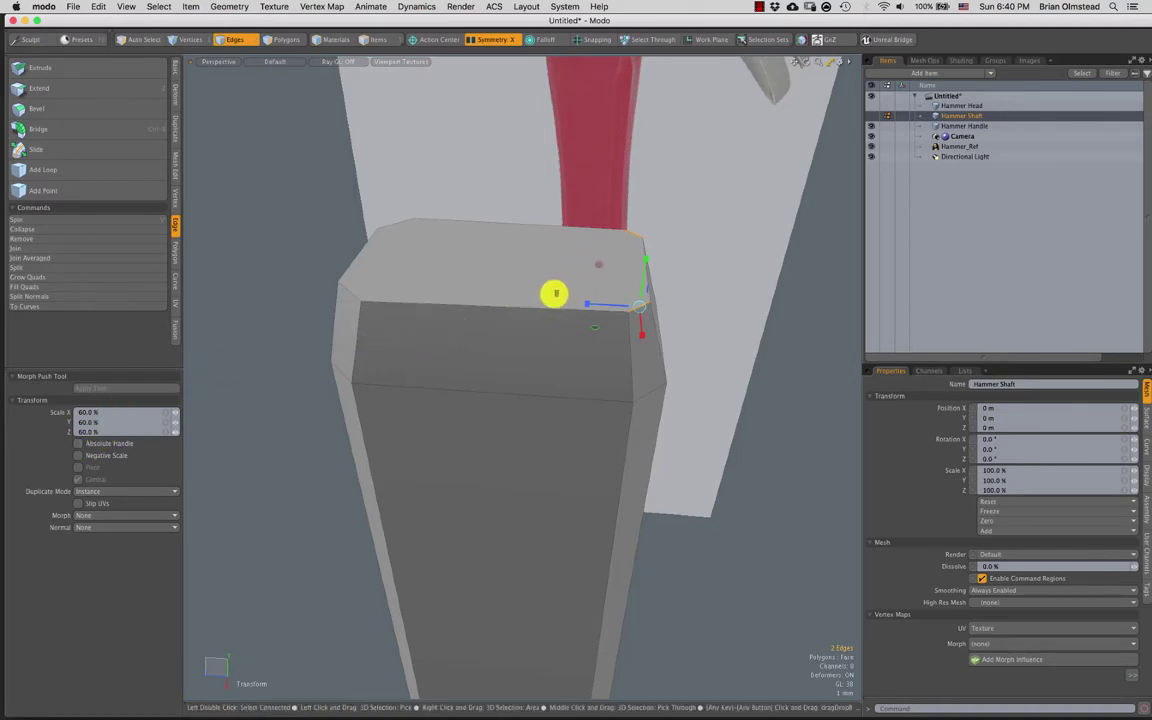
{"action": "key", "text": "space"}
Scale the other mirrored pair of short corner edges on the shaft's top face to 60 % on all axes
{"action": "left_click_drag", "start_coordinate": [509, 288], "coordinate": [441, 351], "text": "alt"}
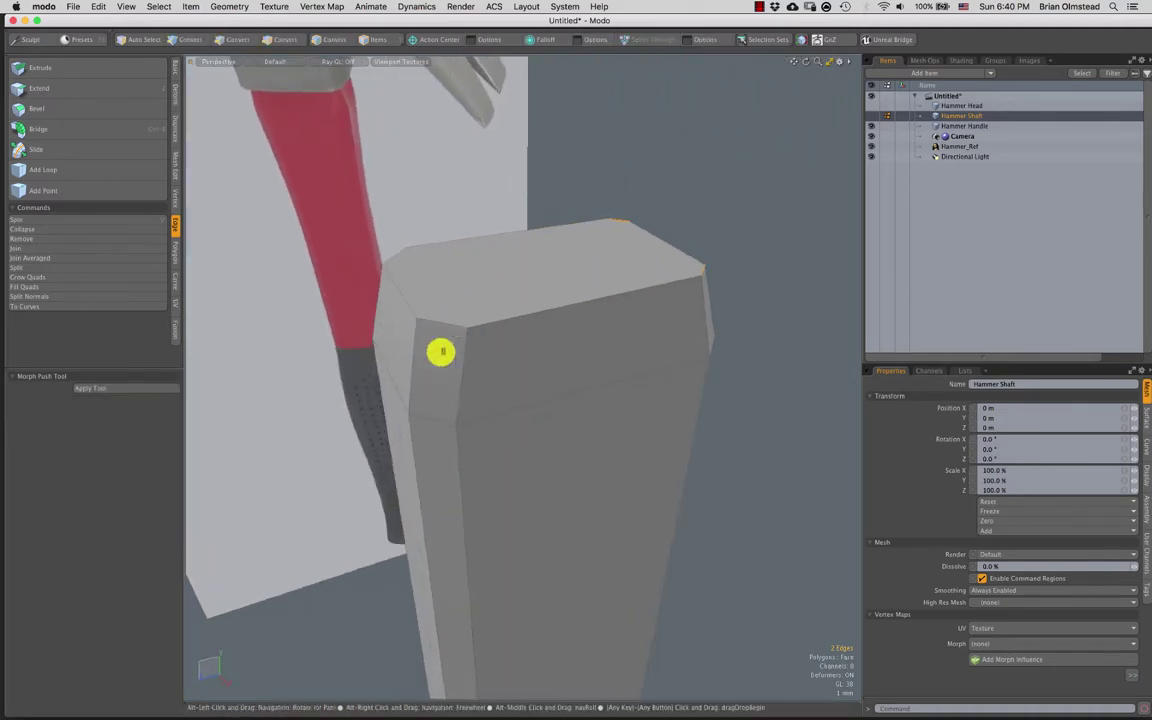
{"action": "key", "text": "2"}
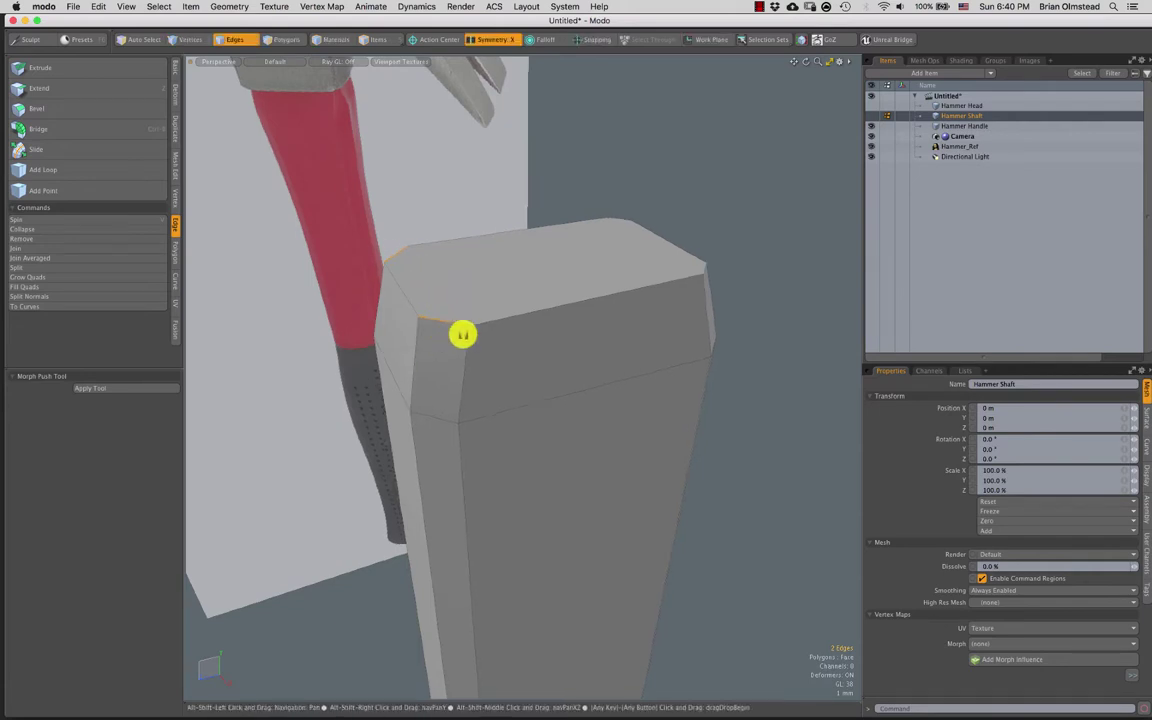
{"action": "left_click_drag", "start_coordinate": [415, 275], "coordinate": [484, 292], "text": "alt"}
{"action": "left_click_drag", "start_coordinate": [406, 252], "coordinate": [528, 307], "text": "alt"}
{"action": "key", "text": "y"}
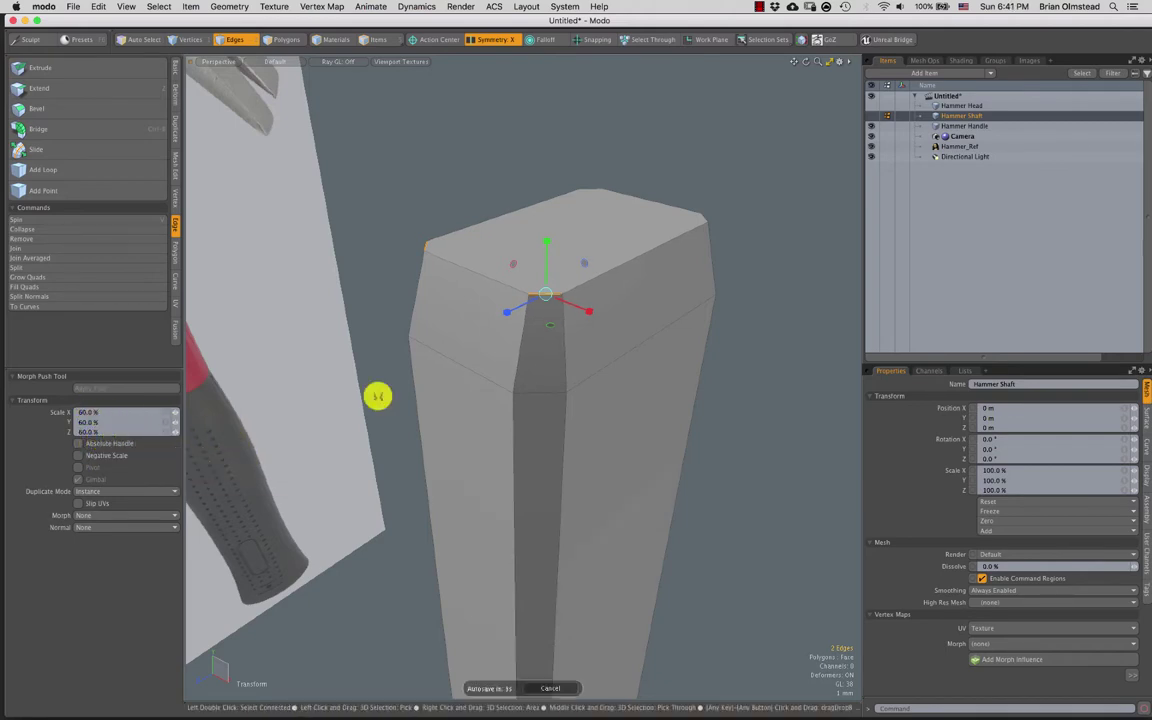
{"action": "key", "text": "space"}
{"action": "left_click_drag", "start_coordinate": [708, 328], "coordinate": [599, 352], "text": "alt"}
{"action": "scroll", "coordinate": [602, 300], "scroll_direction": "down", "scroll_amount": 5}
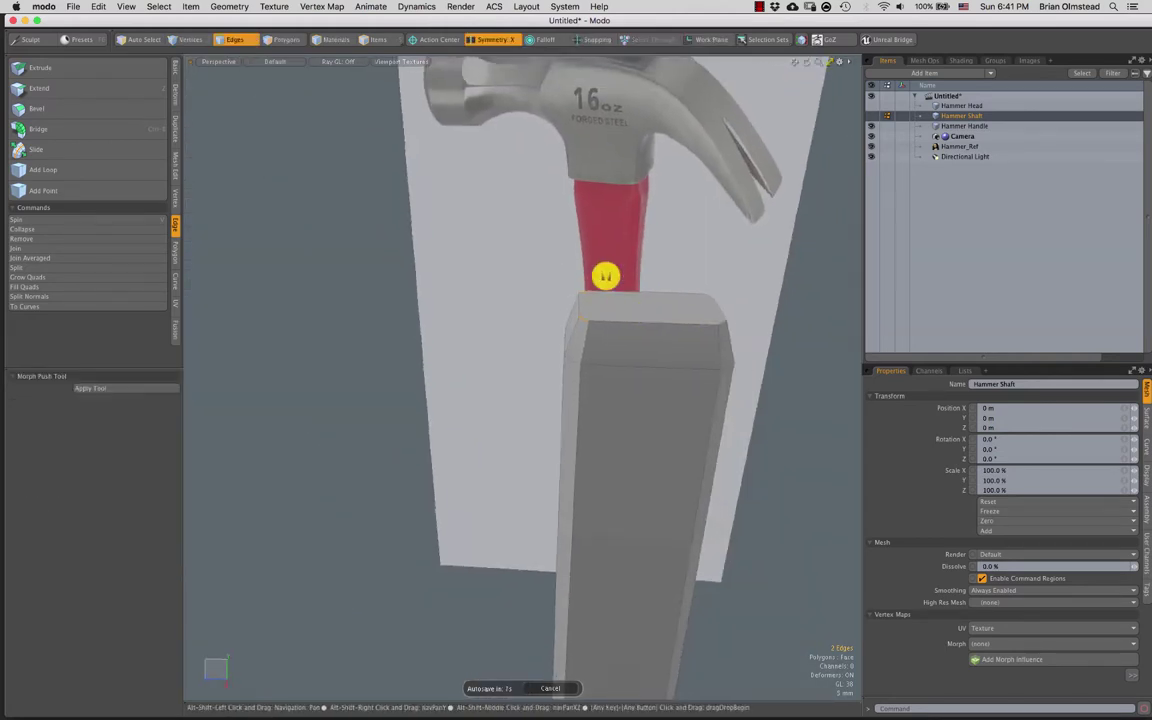
{"action": "left_click_drag", "start_coordinate": [604, 275], "coordinate": [506, 255], "text": "alt"}
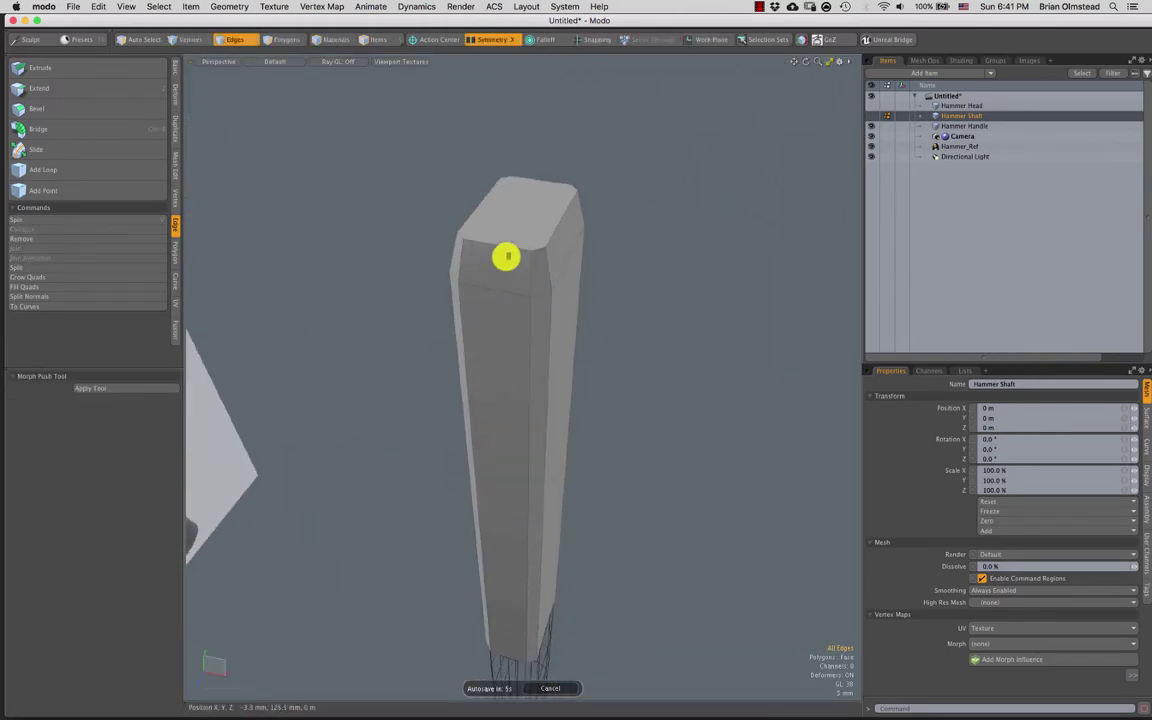
{"action": "left_click_drag", "start_coordinate": [481, 305], "coordinate": [558, 303], "text": "alt"}
{"action": "key", "text": "alt+c"}
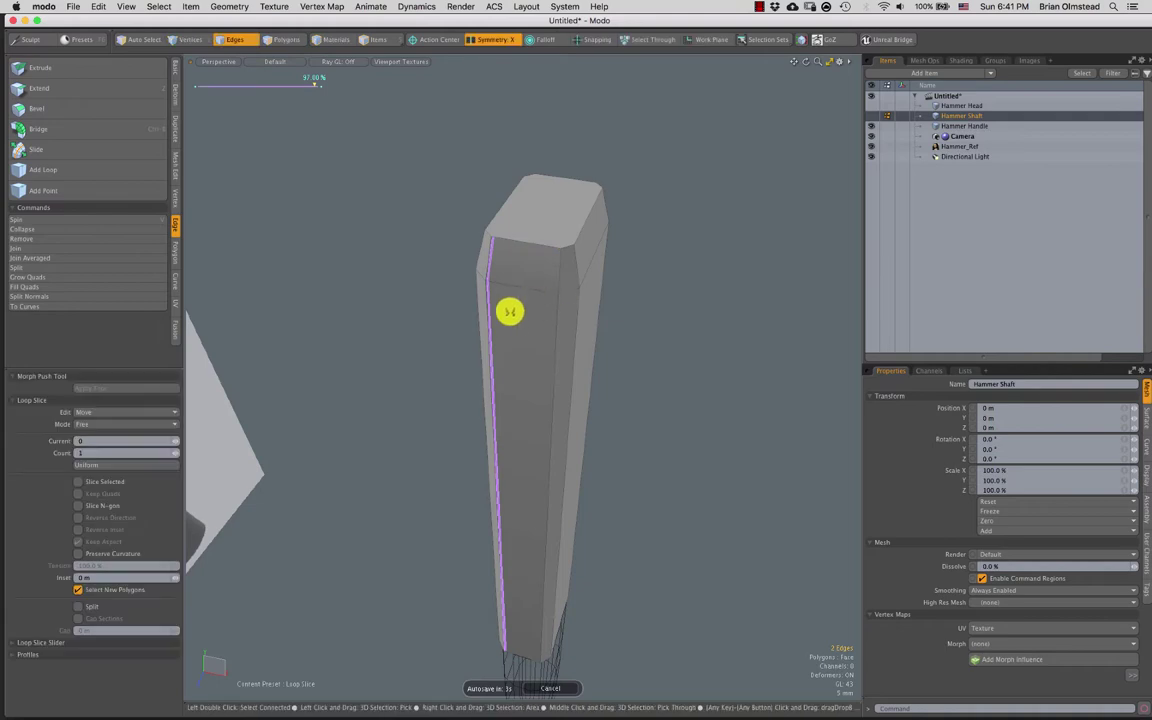
{"action": "key", "text": "super+z"}
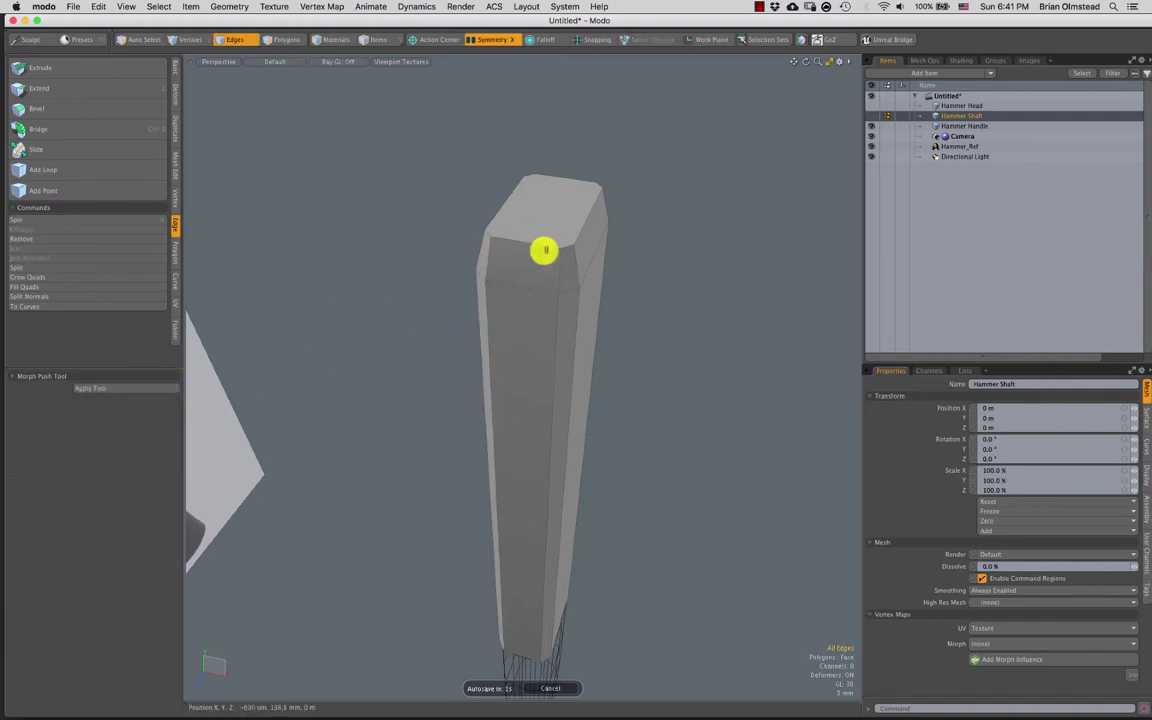
Loop-slice one narrow side of the shaft lengthwise with a single uniform cut at its middle
{"action": "left_click_drag", "start_coordinate": [532, 226], "coordinate": [514, 298]}
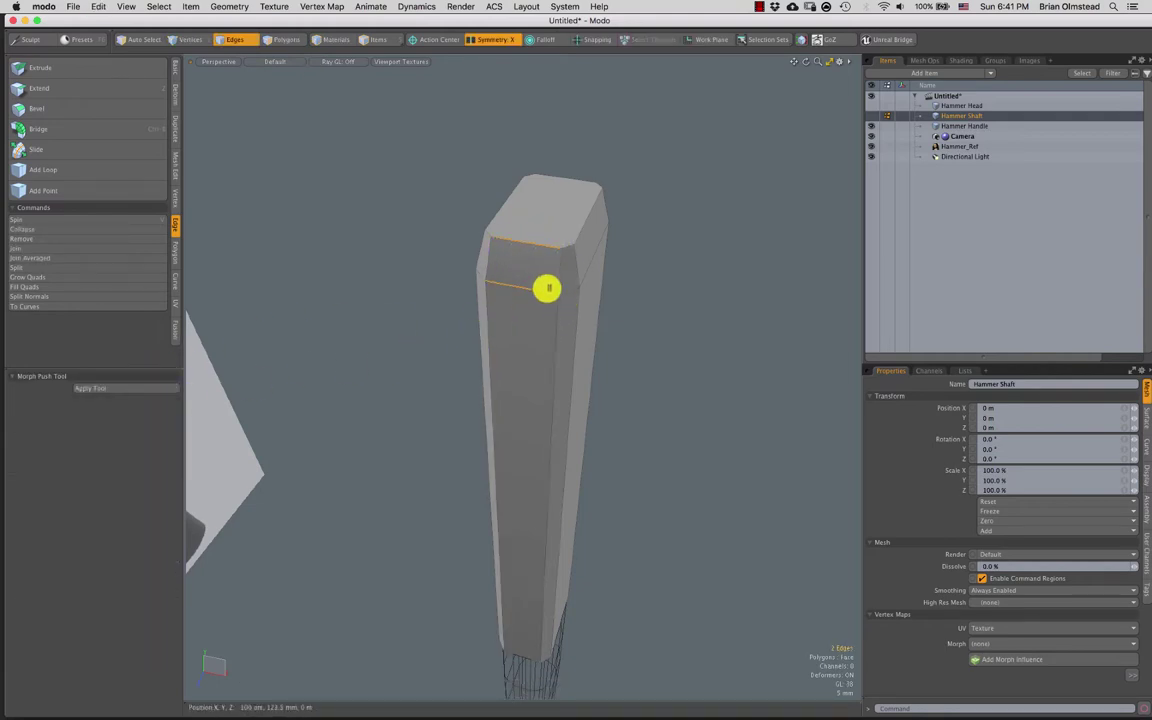
{"action": "key", "text": "Delete"}
{"action": "mouse_move", "coordinate": [536, 239]}
{"action": "left_mouse_down"}
{"action": "mouse_move", "coordinate": [519, 285]}
{"action": "mouse_move", "coordinate": [540, 298]}
{"action": "left_mouse_up"}
{"action": "key", "text": "alt+c"}
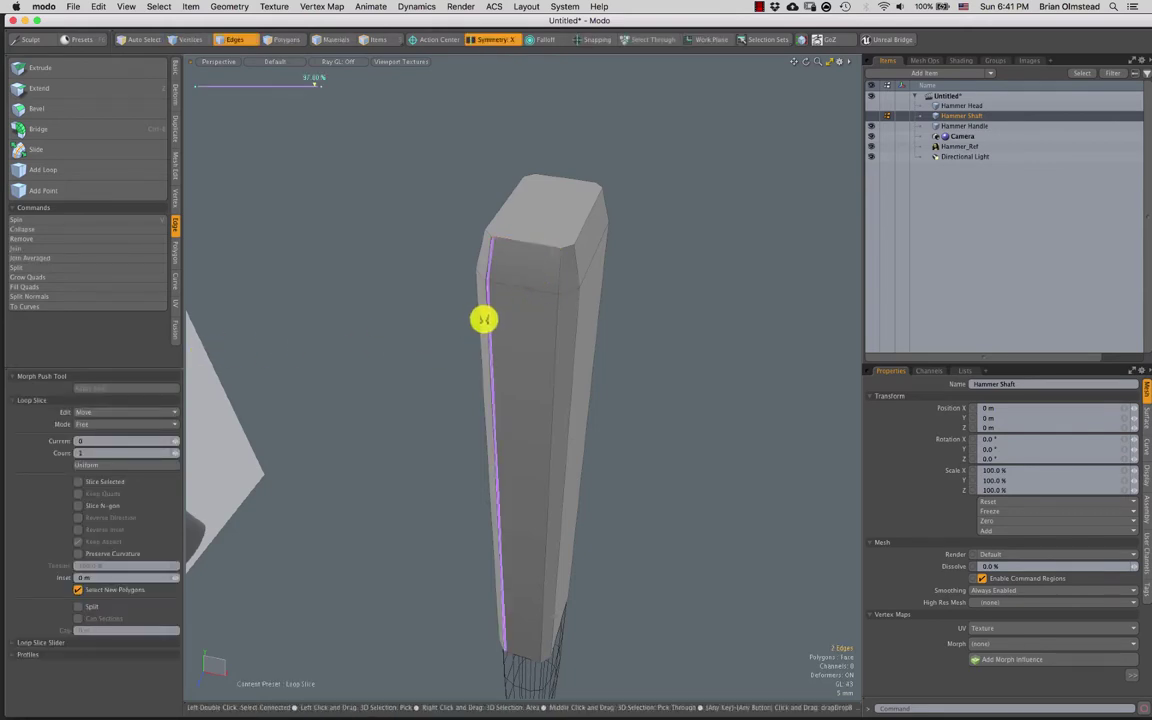
{"action": "left_click", "coordinate": [90, 464]}
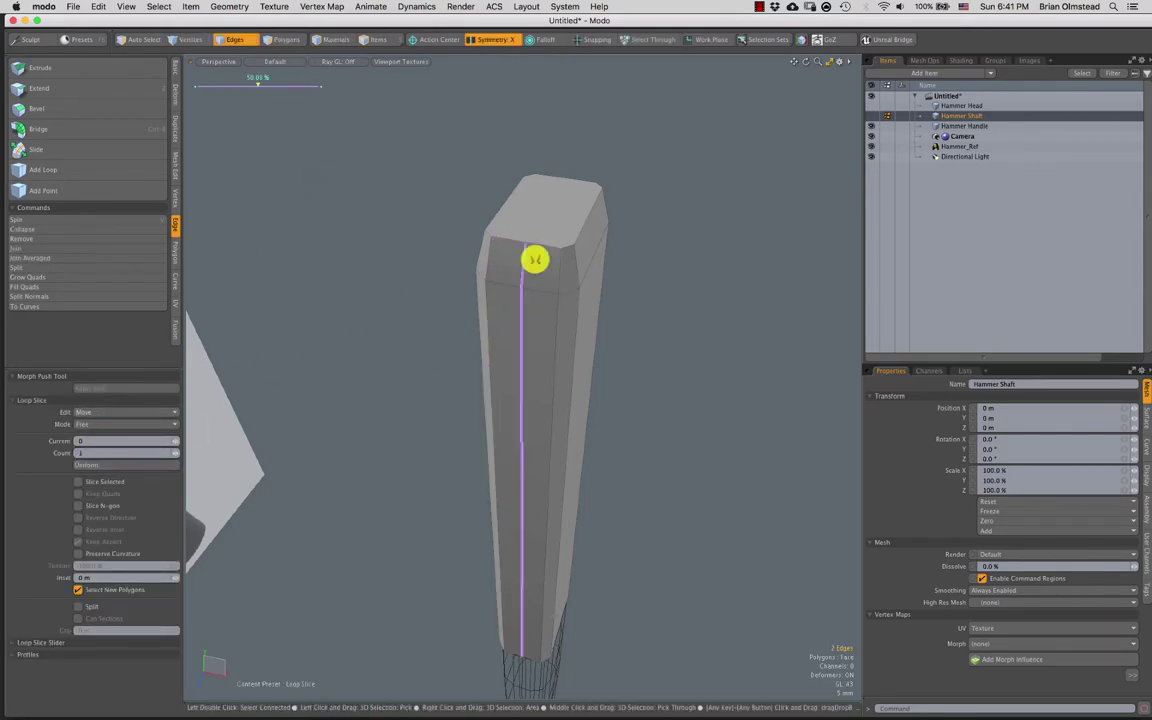
{"action": "key", "text": "q"}
Add a matching lengthwise loop slice down the middle of the shaft's opposite narrow side
{"action": "left_click", "coordinate": [656, 304]}
{"action": "left_click_drag", "start_coordinate": [650, 315], "coordinate": [543, 351], "text": "alt"}
{"action": "key", "text": "alt+c"}
{"action": "key", "text": "space"}
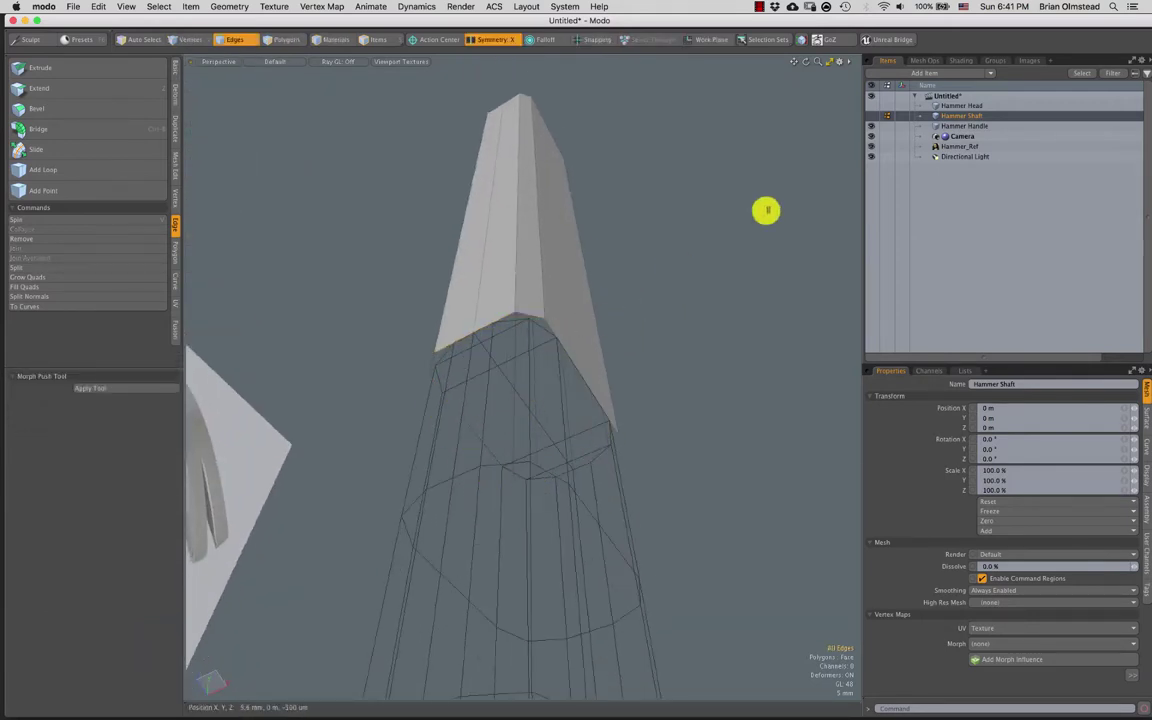
Hide the Hammer Handle item and delete the shaft's top cap polygon
{"action": "left_click", "coordinate": [871, 125]}
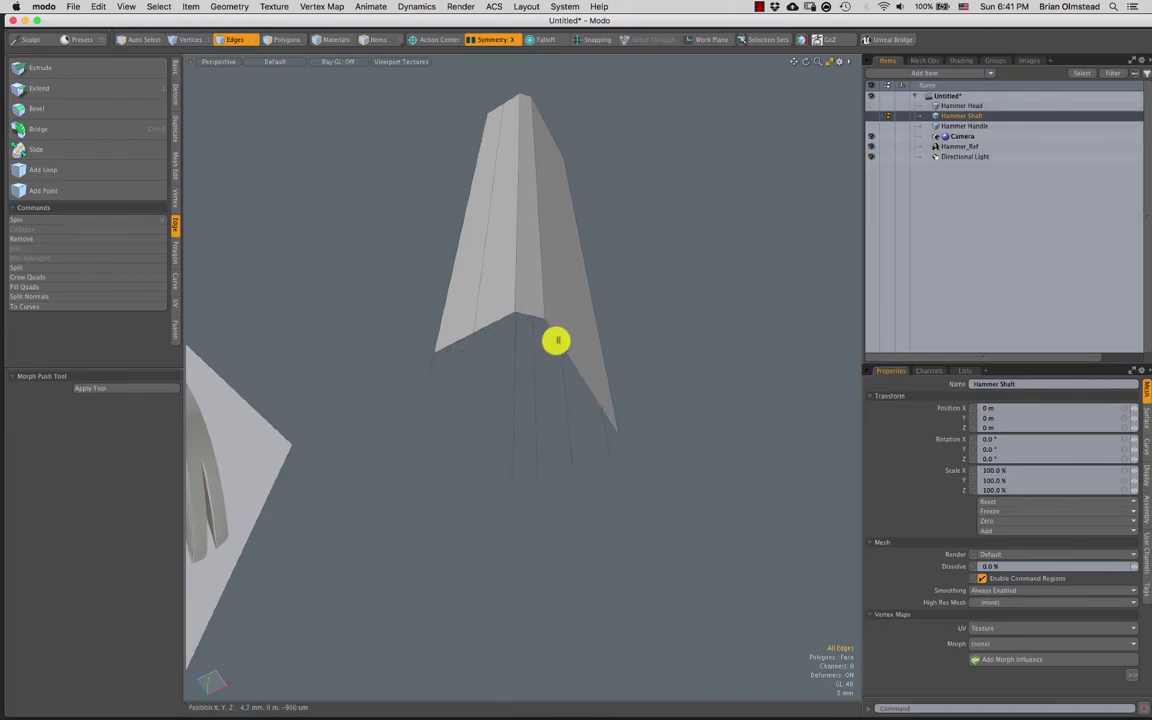
{"action": "double_click", "coordinate": [558, 344]}
{"action": "left_click_drag", "start_coordinate": [546, 362], "coordinate": [517, 257], "text": "alt"}
{"action": "key", "text": "3"}
{"action": "left_click", "coordinate": [478, 338]}
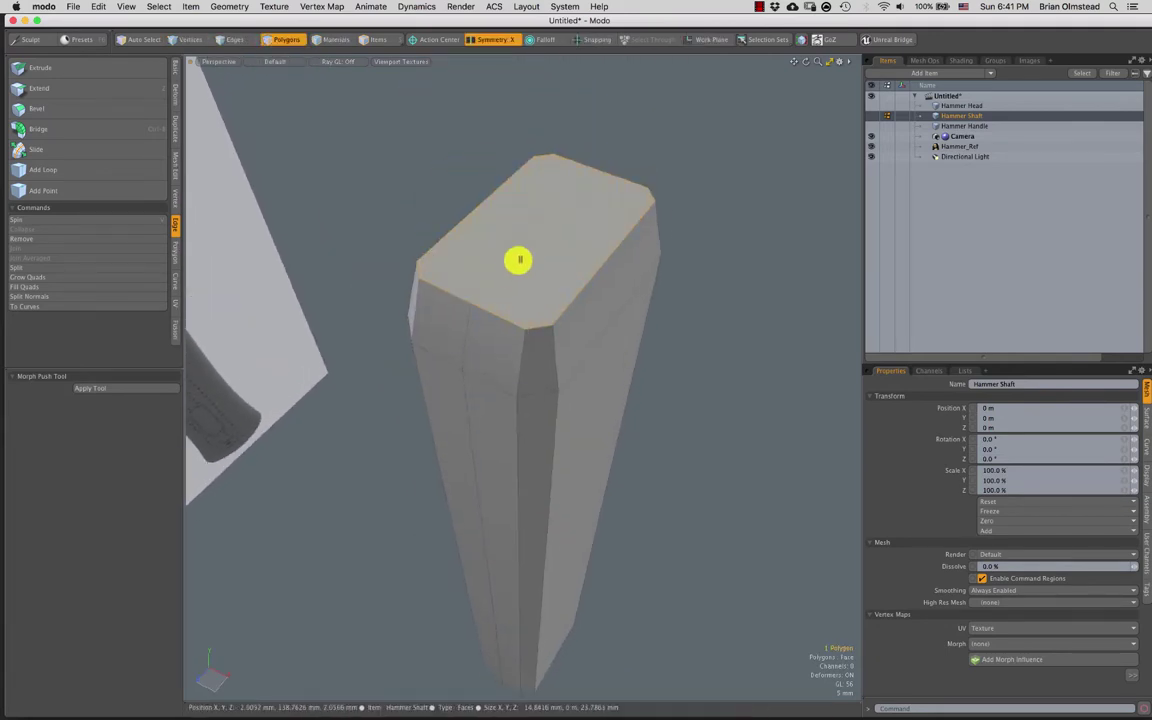
{"action": "key", "text": "Delete"}
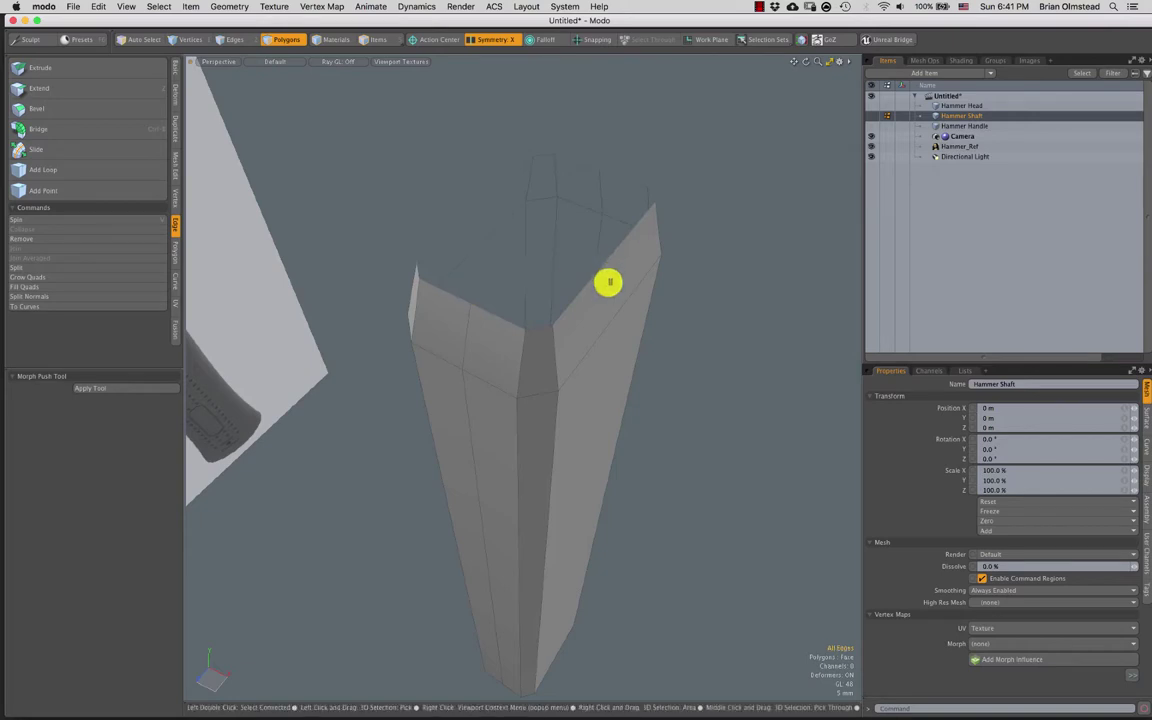
Close the shaft's open top by bridging its two long-side edge chains, leaving out the narrow-side edges, with 1 segment
{"action": "key", "text": "2"}
{"action": "double_click", "coordinate": [565, 318]}
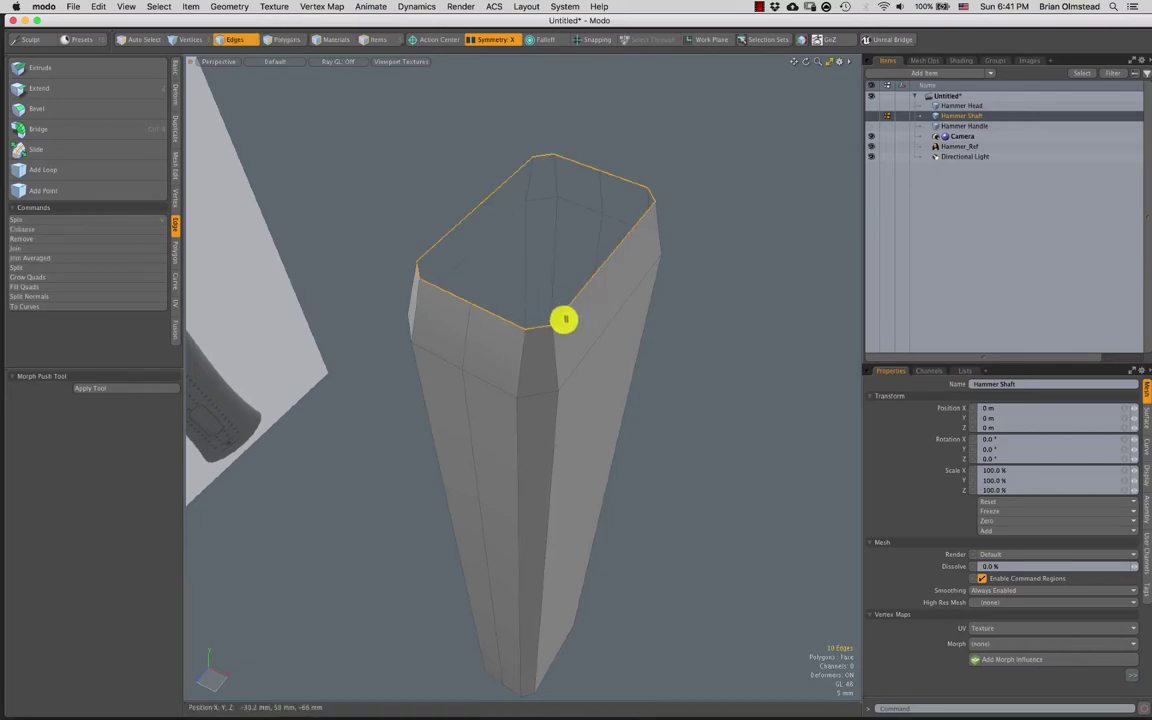
{"action": "left_click", "coordinate": [530, 239]}
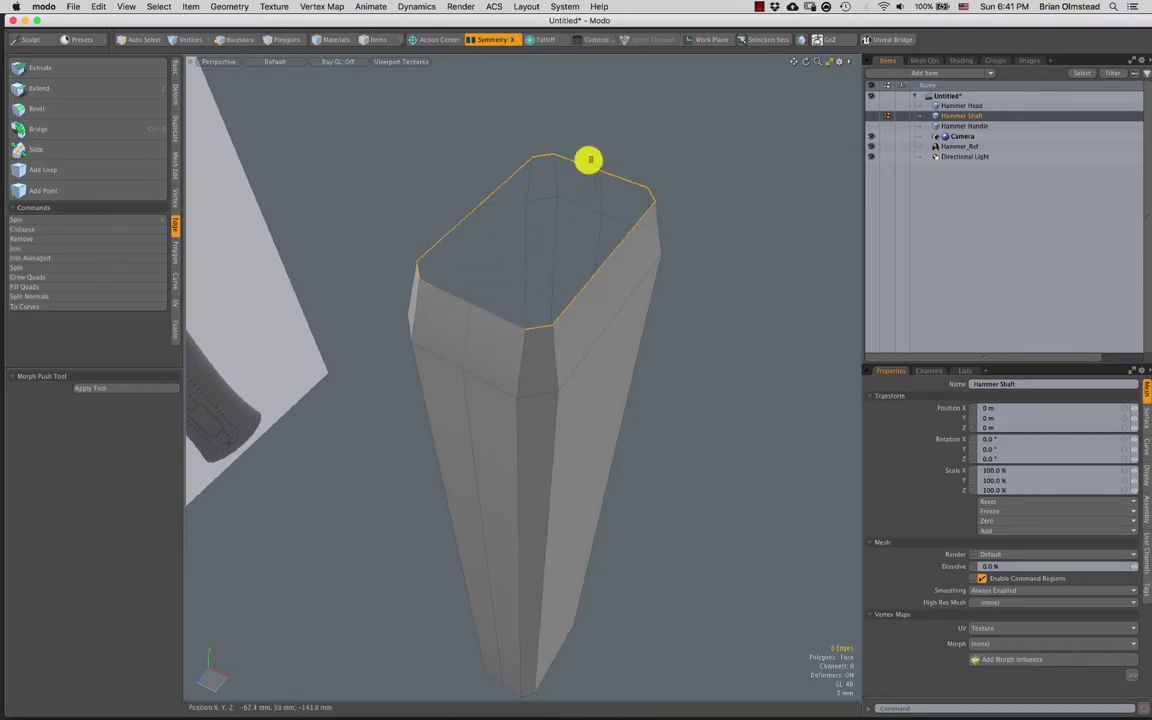
{"action": "left_click", "coordinate": [590, 161], "text": "ctrl"}
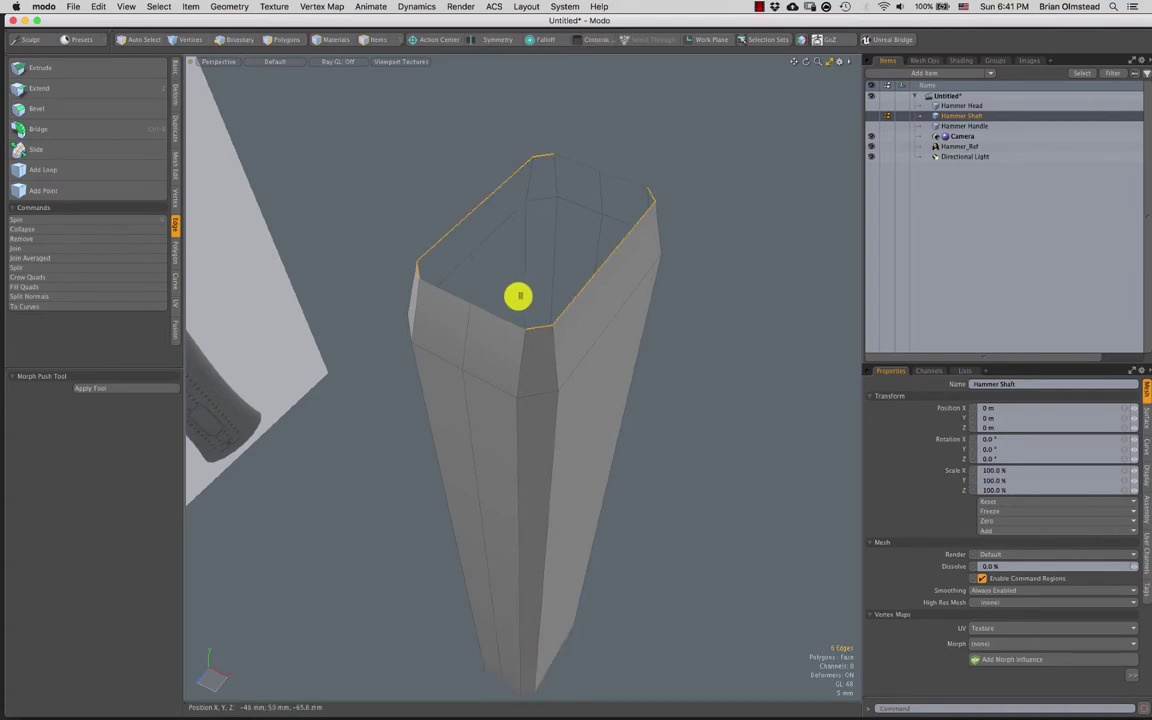
{"action": "key", "text": "ctrl+b"}
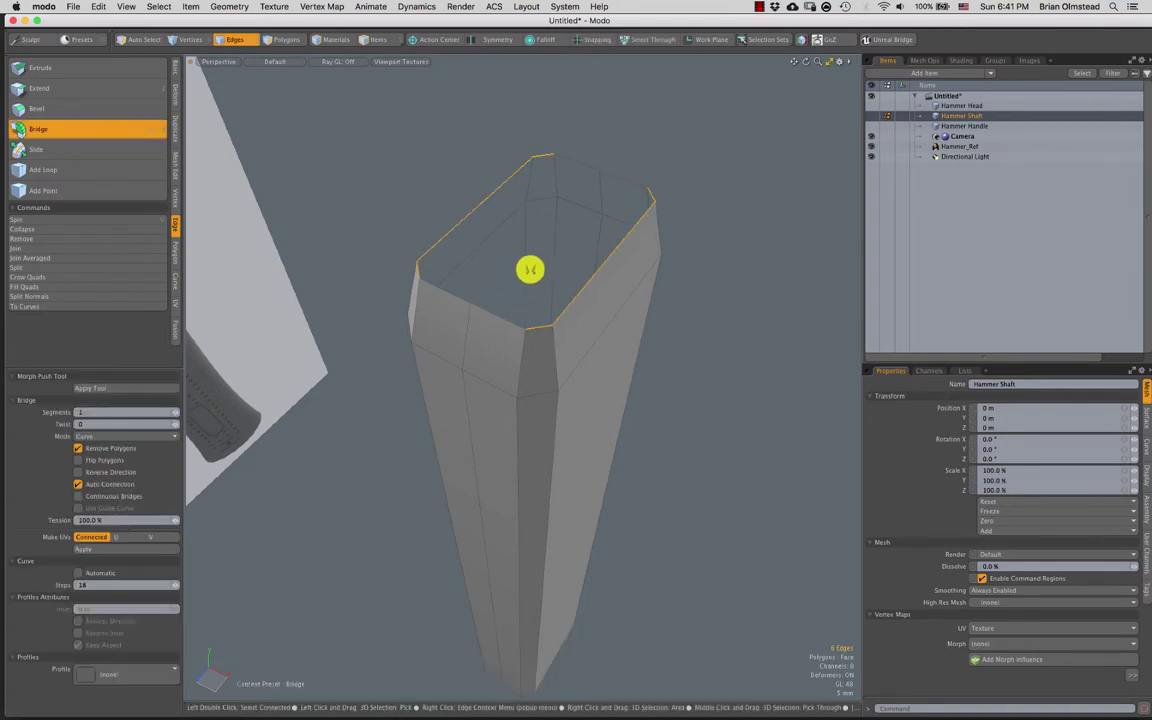
{"action": "left_click", "coordinate": [505, 238]}
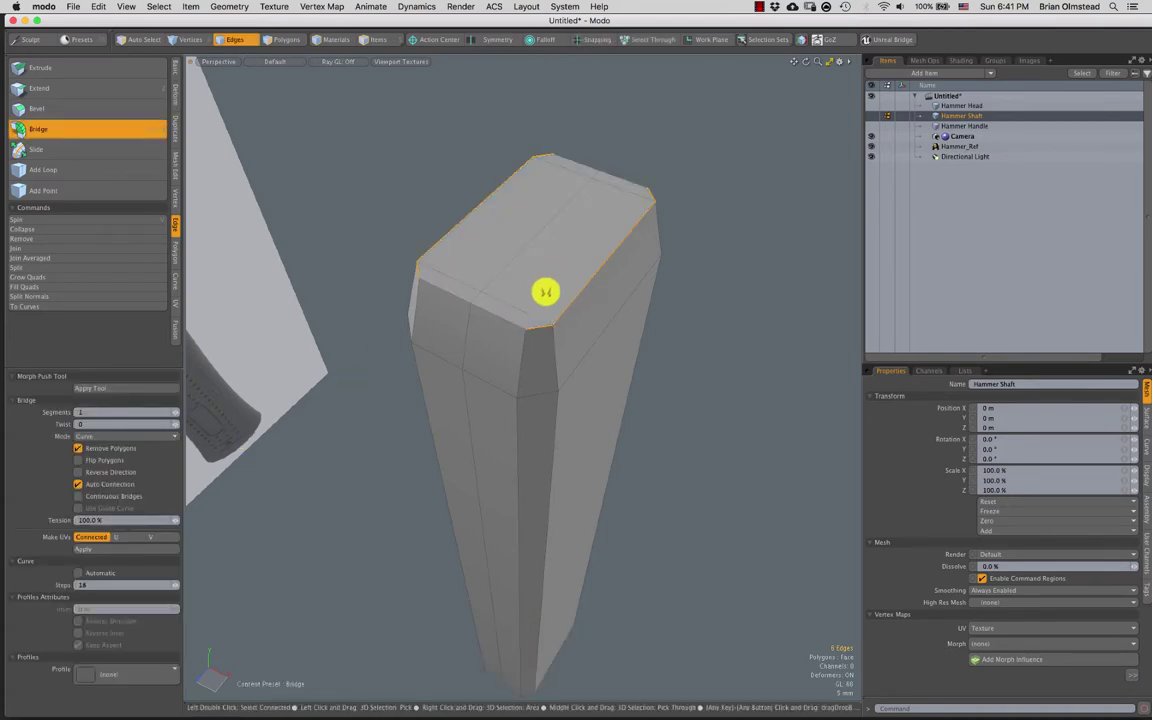
{"action": "key", "text": "q"}
Delete the shaft's bottom cap polygon
{"action": "left_click_drag", "start_coordinate": [531, 290], "coordinate": [506, 370], "text": "alt"}
{"action": "key", "text": "3"}
{"action": "left_click", "coordinate": [552, 387]}
{"action": "scroll", "coordinate": [577, 422], "scroll_direction": "up", "scroll_amount": 4}
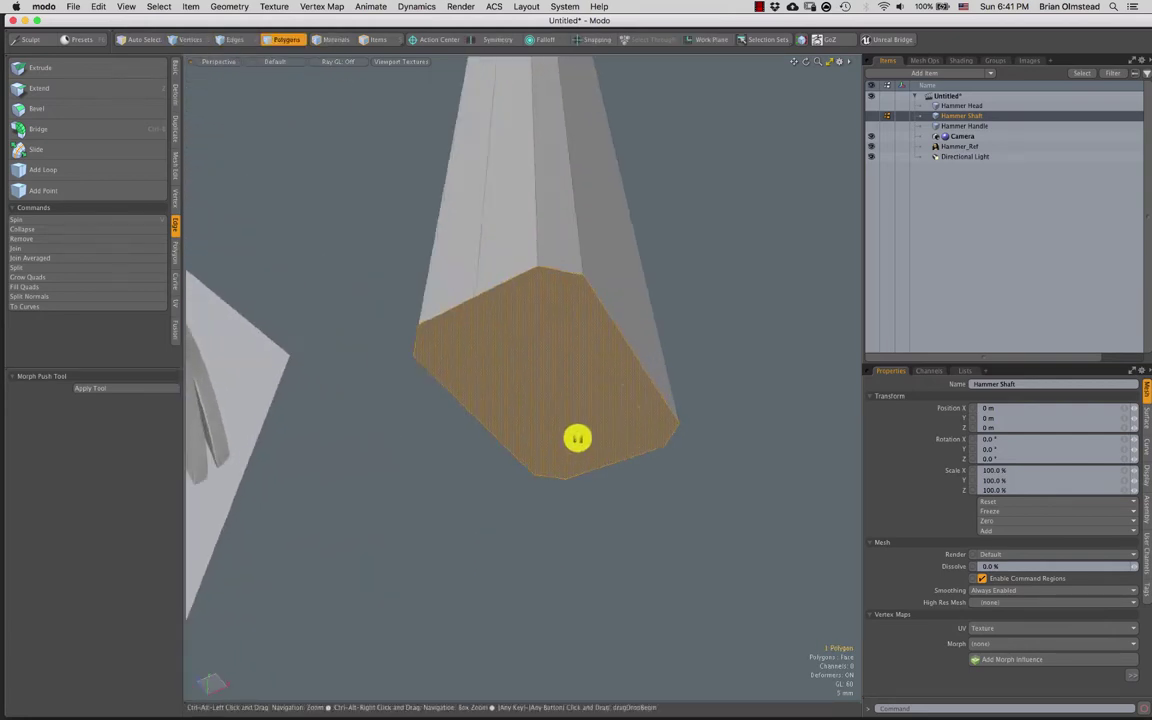
{"action": "left_click_drag", "start_coordinate": [578, 437], "coordinate": [563, 390], "text": "alt"}
{"action": "key", "text": "Delete"}
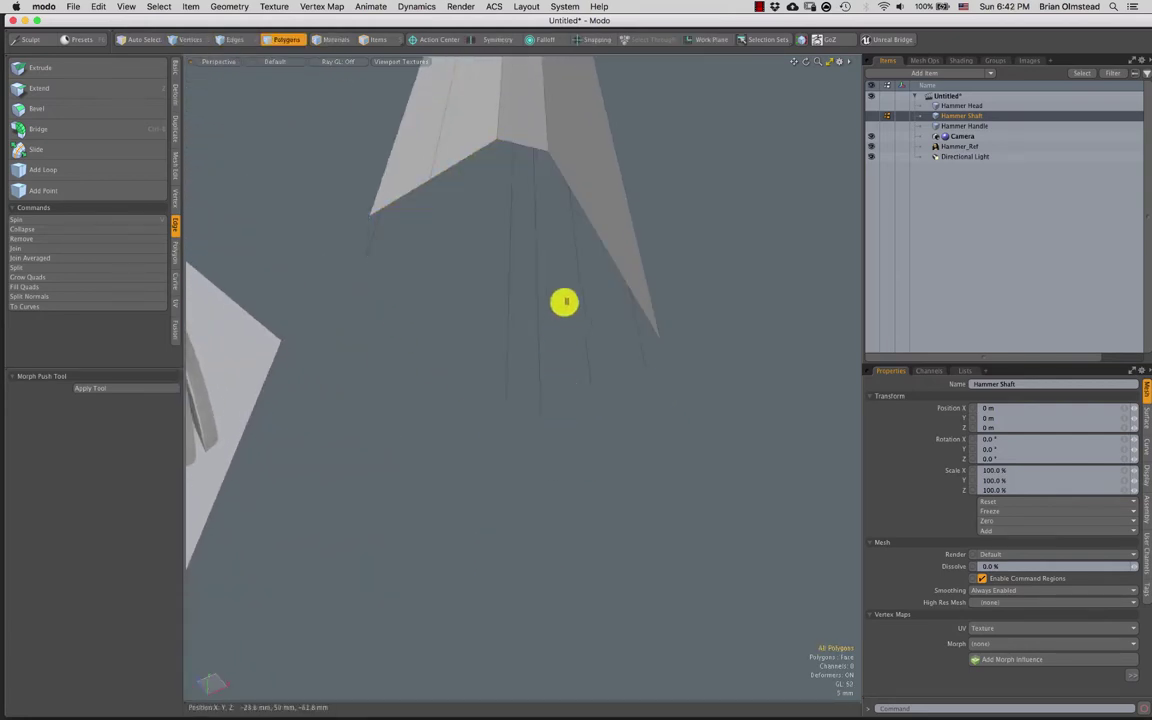
Bridge the bottom opening's border edges, excluding those on the narrow sides, with 1 segment and clear the selection
{"action": "key", "text": "2"}
{"action": "left_click", "coordinate": [585, 215]}
{"action": "double_click", "coordinate": [585, 215]}
{"action": "mouse_move", "coordinate": [537, 251]}
{"action": "left_mouse_down", "text": "alt"}
{"action": "mouse_move", "coordinate": [530, 275]}
{"action": "mouse_move", "coordinate": [515, 250]}
{"action": "left_mouse_up", "text": "alt"}
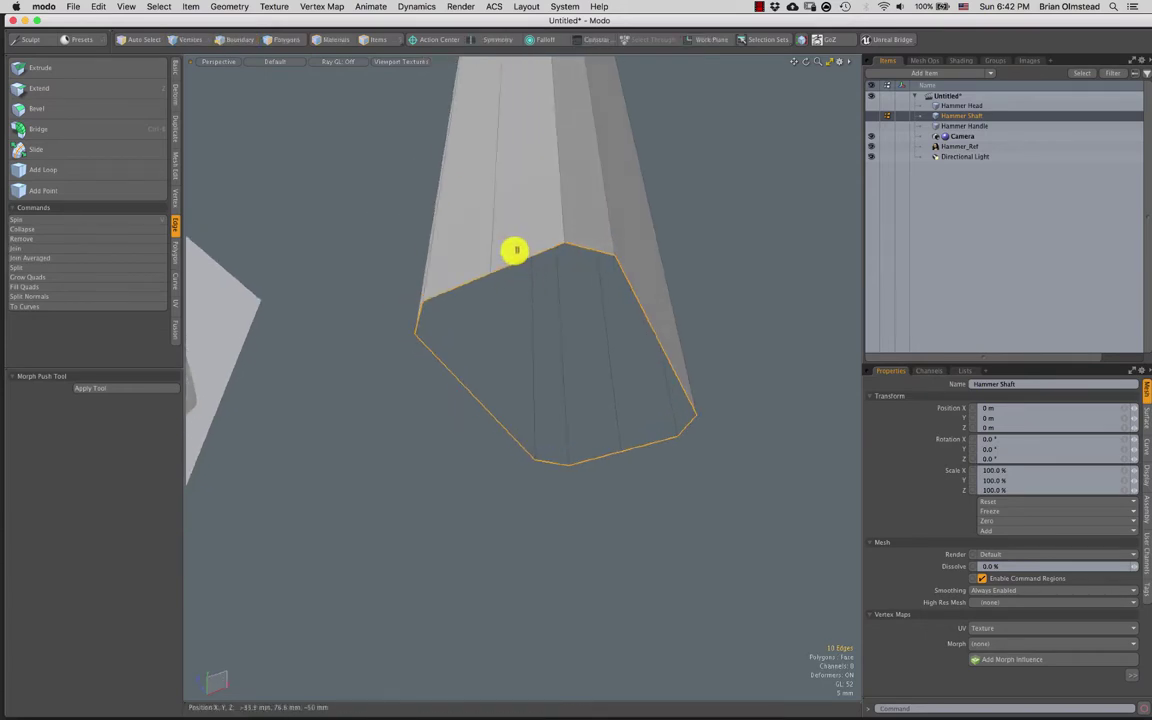
{"action": "left_click", "coordinate": [654, 435], "text": "ctrl"}
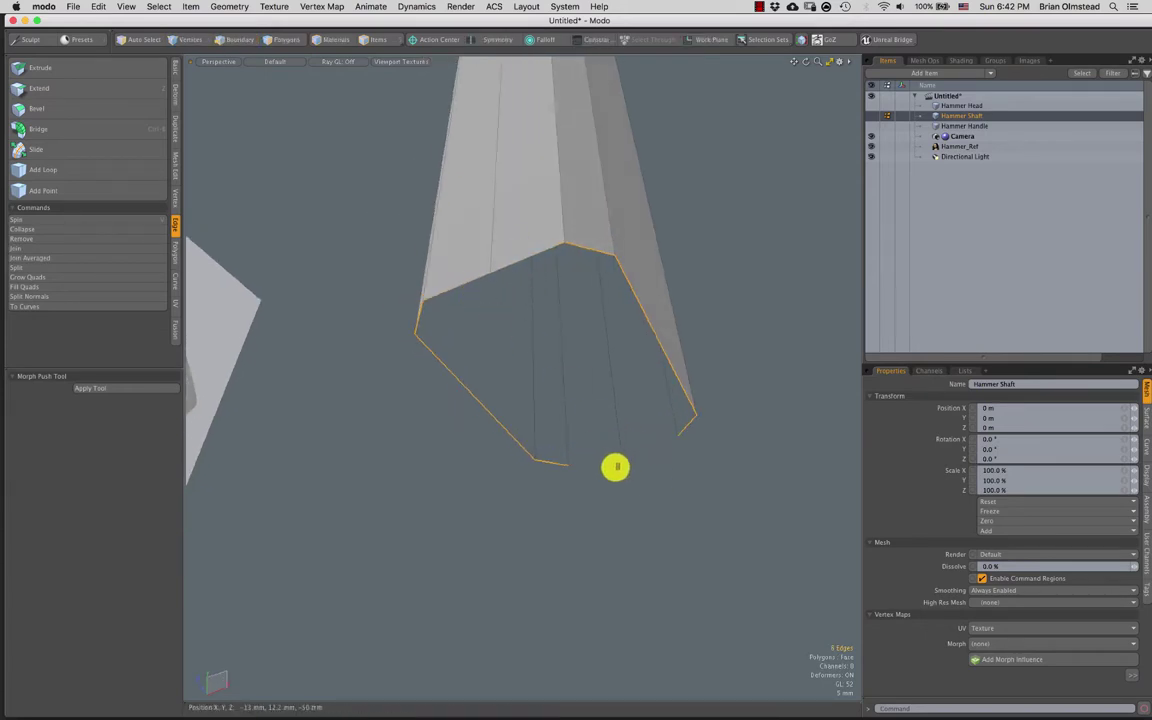
{"action": "key", "text": "ctrl+e"}
{"action": "left_click", "coordinate": [614, 358]}
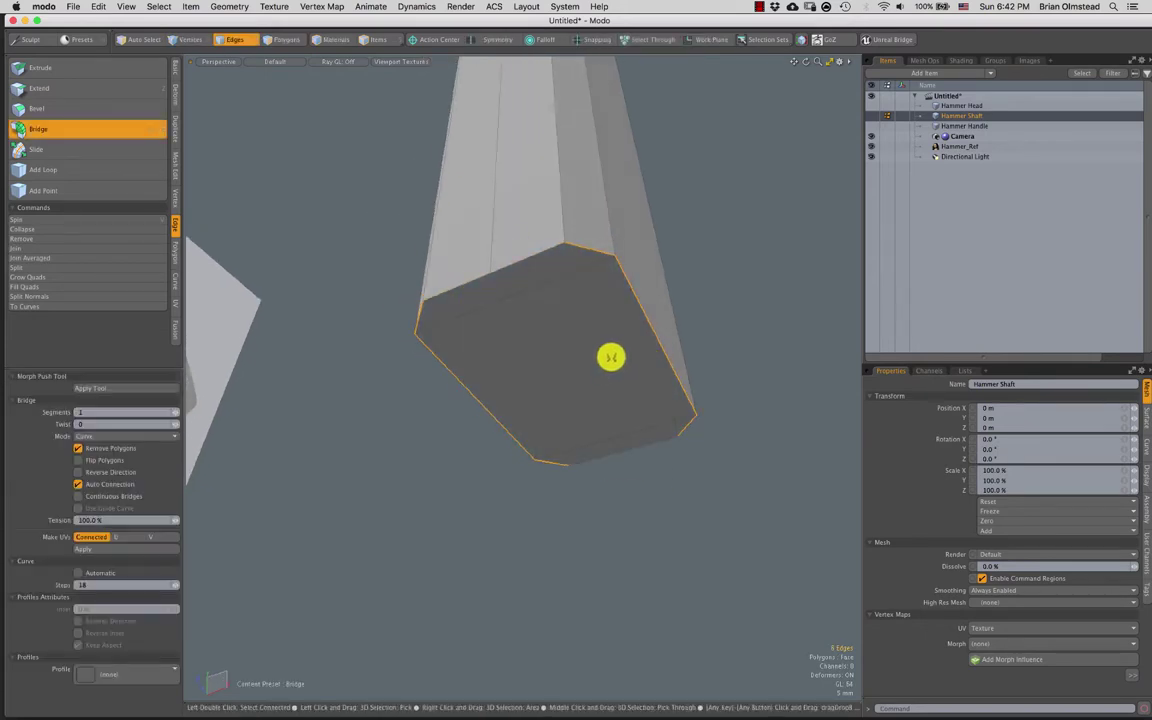
{"action": "key", "text": "space"}
{"action": "left_click", "coordinate": [756, 278]}
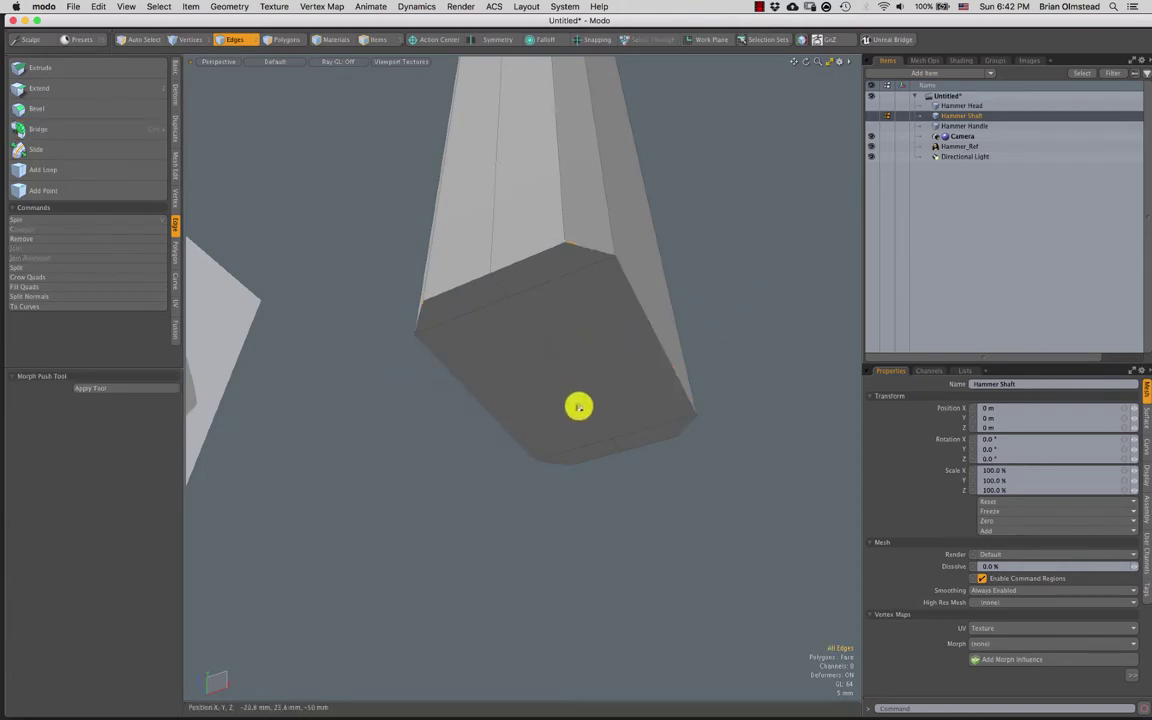
Show the Hammer Handle item and select it together with the Hammer Shaft to inspect both parts in context
{"action": "left_click_drag", "start_coordinate": [579, 406], "coordinate": [532, 350], "text": "ctrl+alt"}
{"action": "left_click_drag", "start_coordinate": [532, 350], "coordinate": [535, 443], "text": "alt"}
{"action": "left_click_drag", "start_coordinate": [535, 443], "coordinate": [524, 360], "text": "ctrl+alt"}
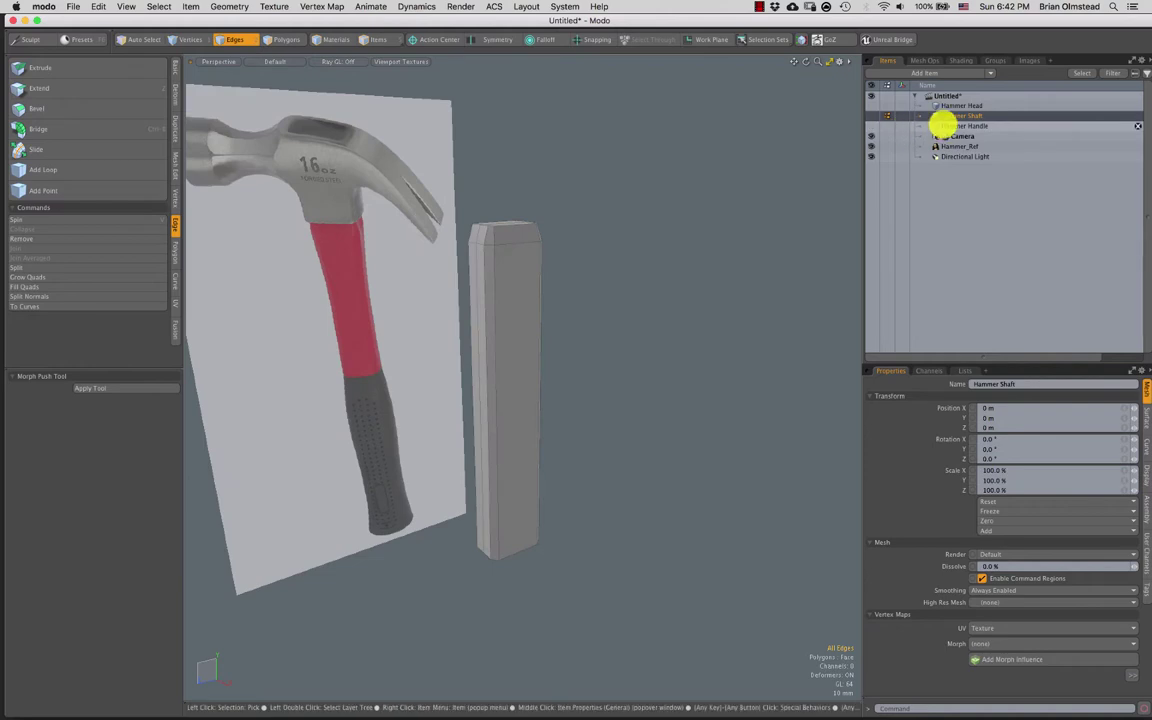
{"action": "left_click", "coordinate": [870, 126]}
{"action": "left_click", "coordinate": [952, 126], "text": "shift"}
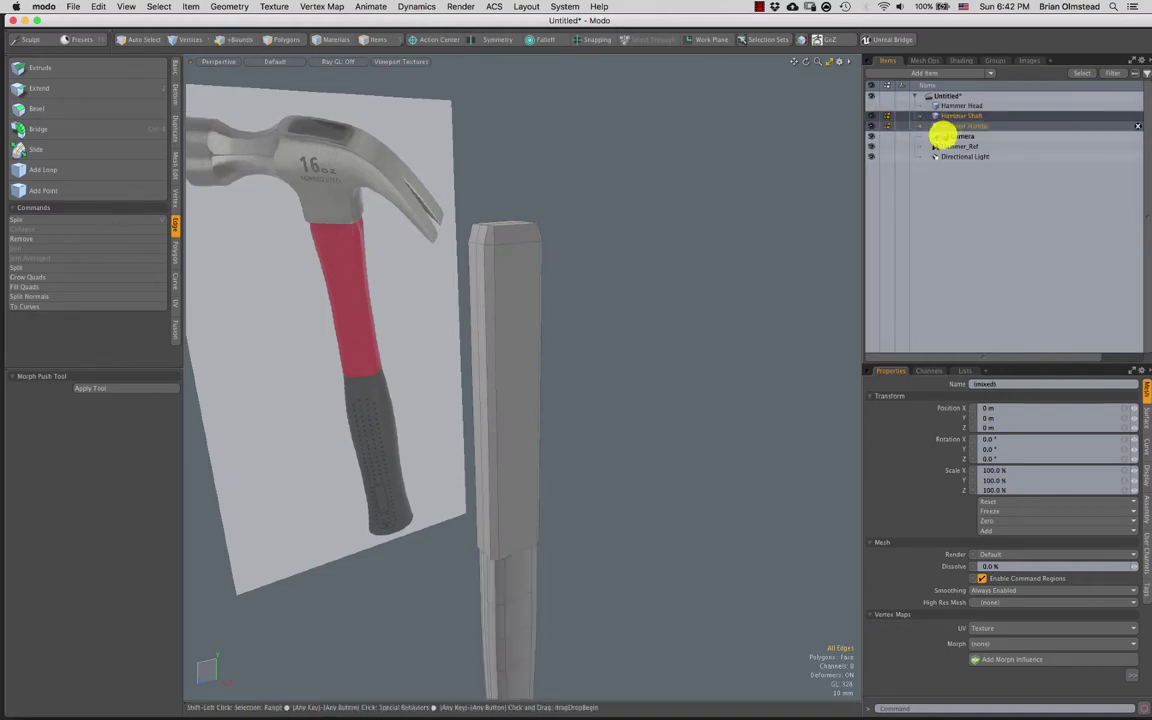
{"action": "key", "text": "2"}
{"action": "left_click_drag", "start_coordinate": [597, 411], "coordinate": [640, 295], "text": "alt"}
{"action": "key", "text": "ctrl+3"}
{"action": "left_click", "coordinate": [606, 407]}
{"action": "scroll", "coordinate": [568, 400], "scroll_direction": "down", "scroll_amount": 5}
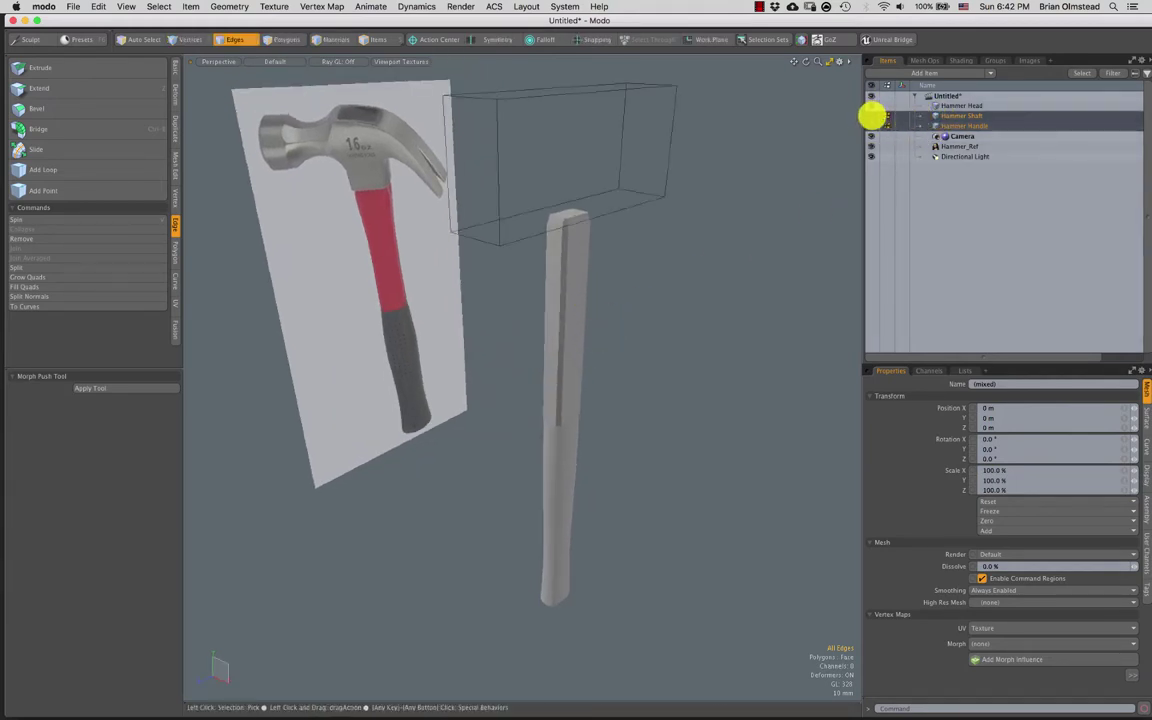
Hide the Hammer Shaft and Hammer Handle items and make the Hammer Head item active
{"action": "left_click", "coordinate": [946, 105]}
{"action": "left_click_drag", "start_coordinate": [535, 252], "coordinate": [517, 273], "text": "alt"}
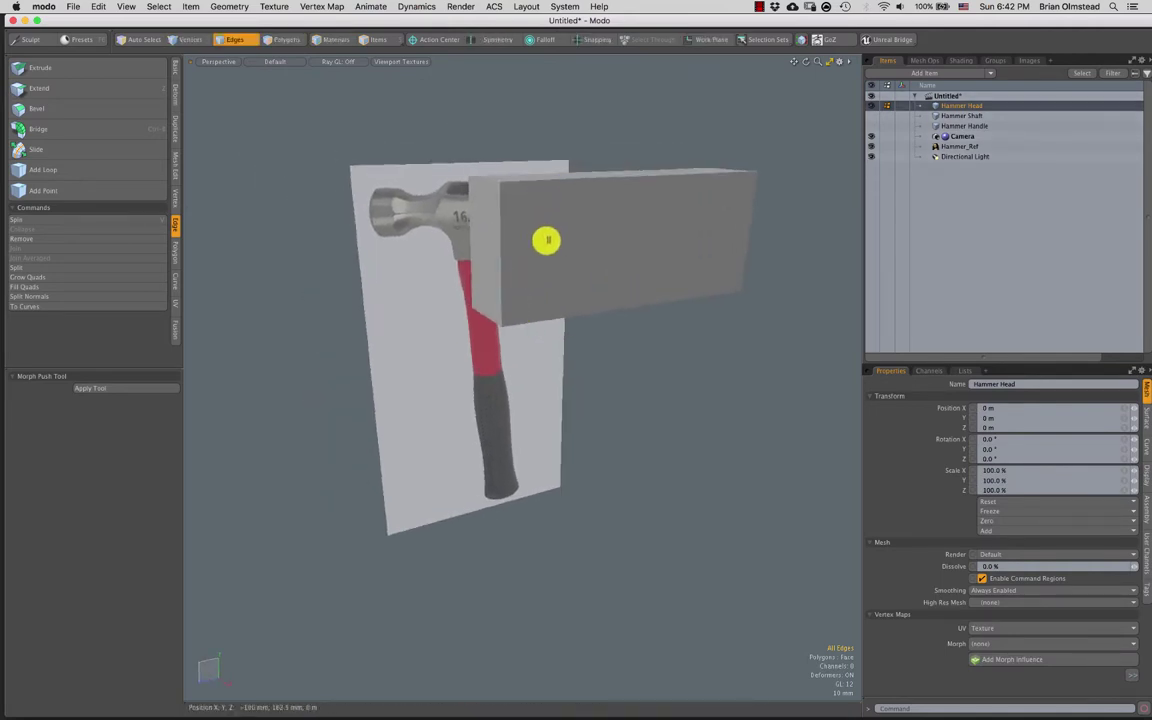
{"action": "left_click_drag", "start_coordinate": [560, 277], "coordinate": [679, 306], "text": "alt"}
{"action": "key", "text": "ctrl+space"}
{"action": "left_click", "coordinate": [540, 281]}
{"action": "key", "text": "3"}
{"action": "double_click", "coordinate": [605, 299]}
{"action": "key", "text": "r"}
{"action": "key", "text": "q"}
{"action": "left_click", "coordinate": [636, 358]}
{"action": "left_click_drag", "start_coordinate": [636, 358], "coordinate": [527, 326], "text": "alt"}
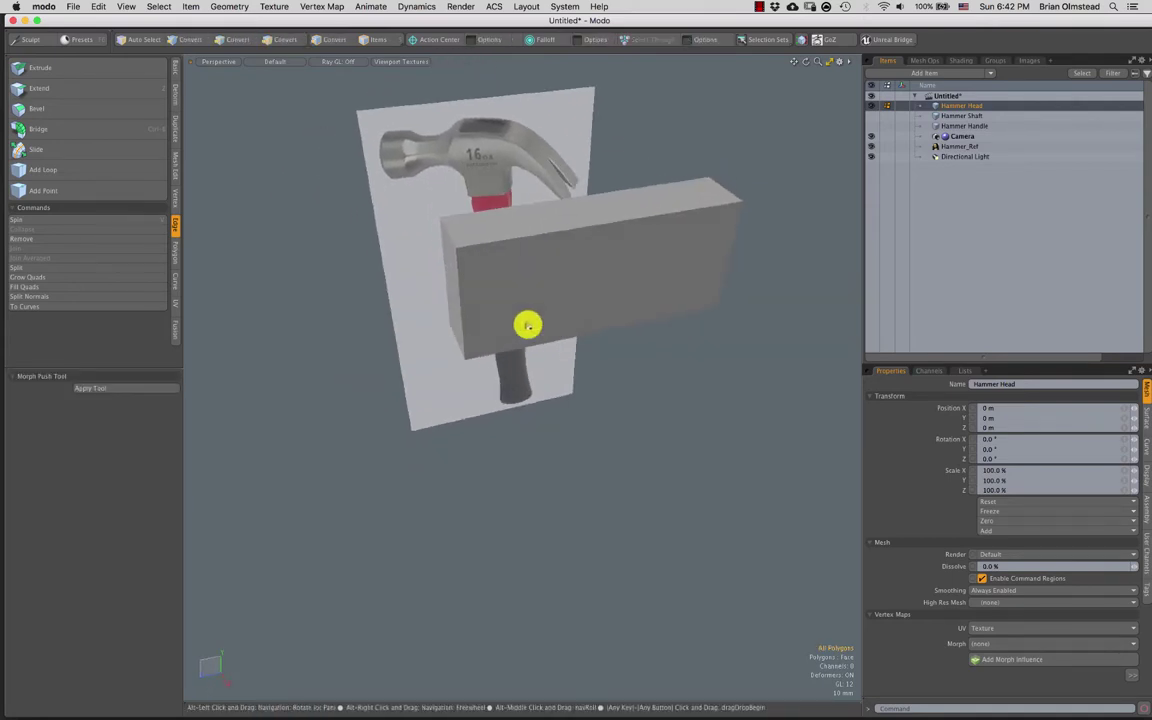
{"action": "left_click", "coordinate": [453, 285]}
{"action": "key", "text": "w"}
{"action": "left_click_drag", "start_coordinate": [473, 294], "coordinate": [476, 309], "text": "alt"}
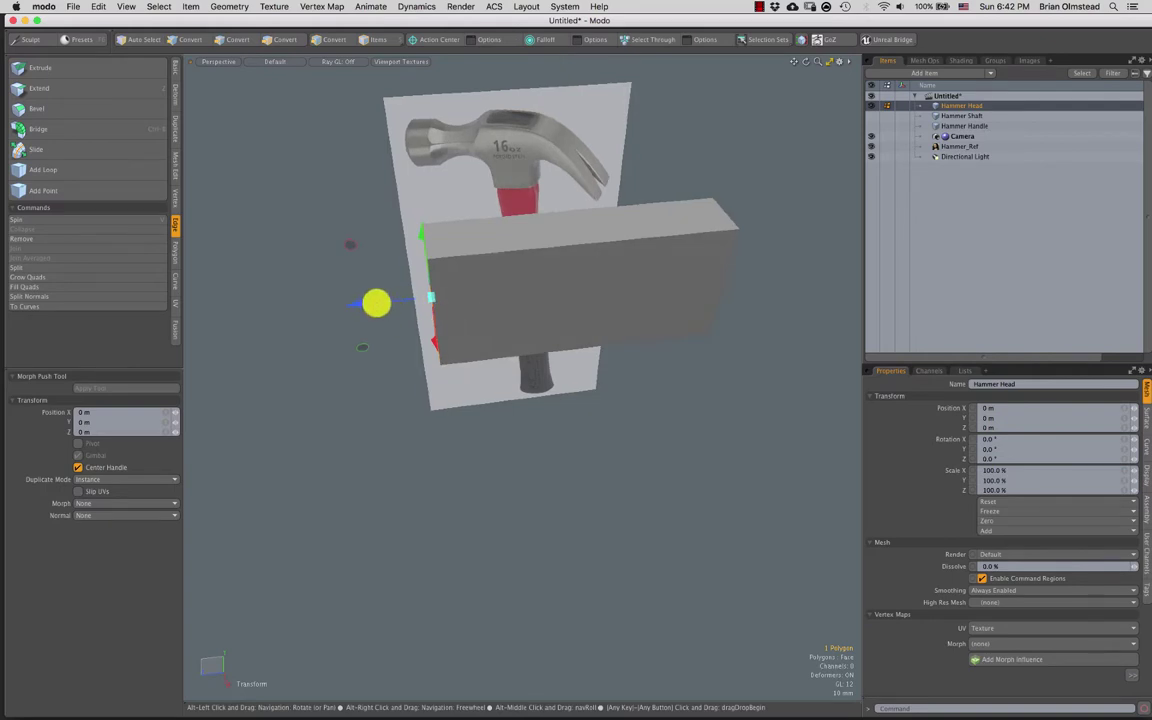
{"action": "key", "text": "q"}
Move the Hammer_Ref backdrop back along the X axis, away from the Hammer Head block, and clear the item selection
{"action": "left_click", "coordinate": [497, 192]}
{"action": "key", "text": "5"}
{"action": "left_click", "coordinate": [499, 194]}
{"action": "key", "text": "w"}
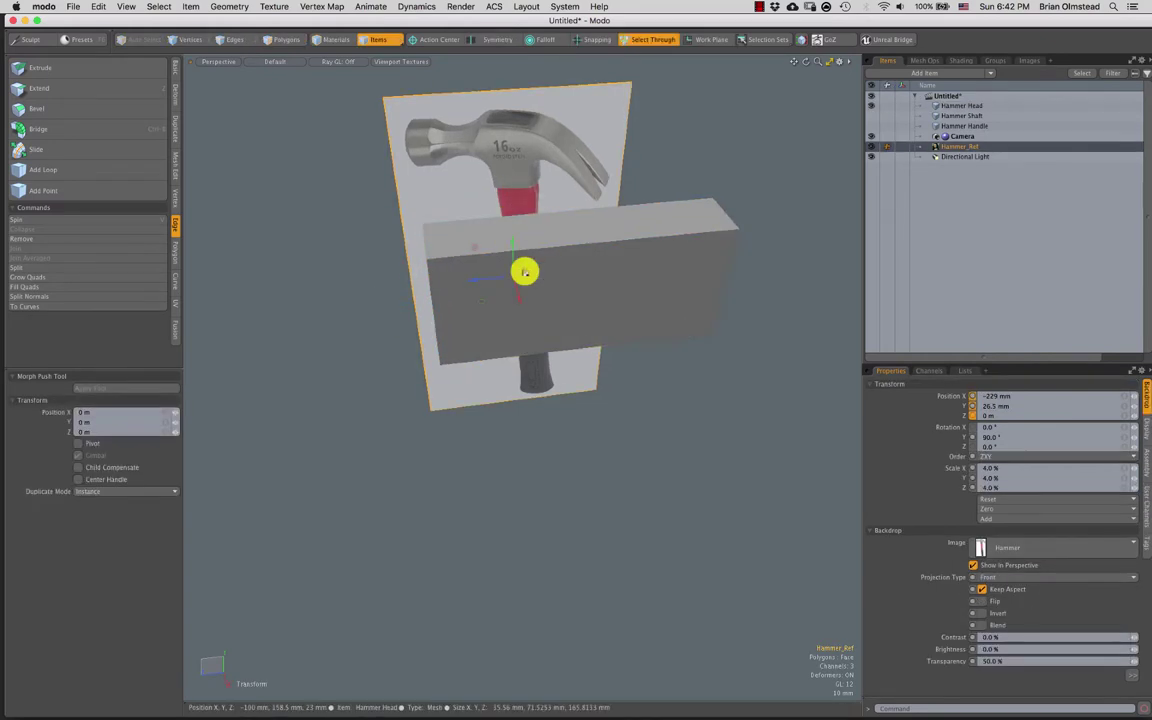
{"action": "left_click_drag", "start_coordinate": [518, 296], "coordinate": [505, 243]}
{"action": "left_click", "coordinate": [614, 354]}
{"action": "scroll", "coordinate": [505, 243], "scroll_direction": "up", "scroll_amount": 3}
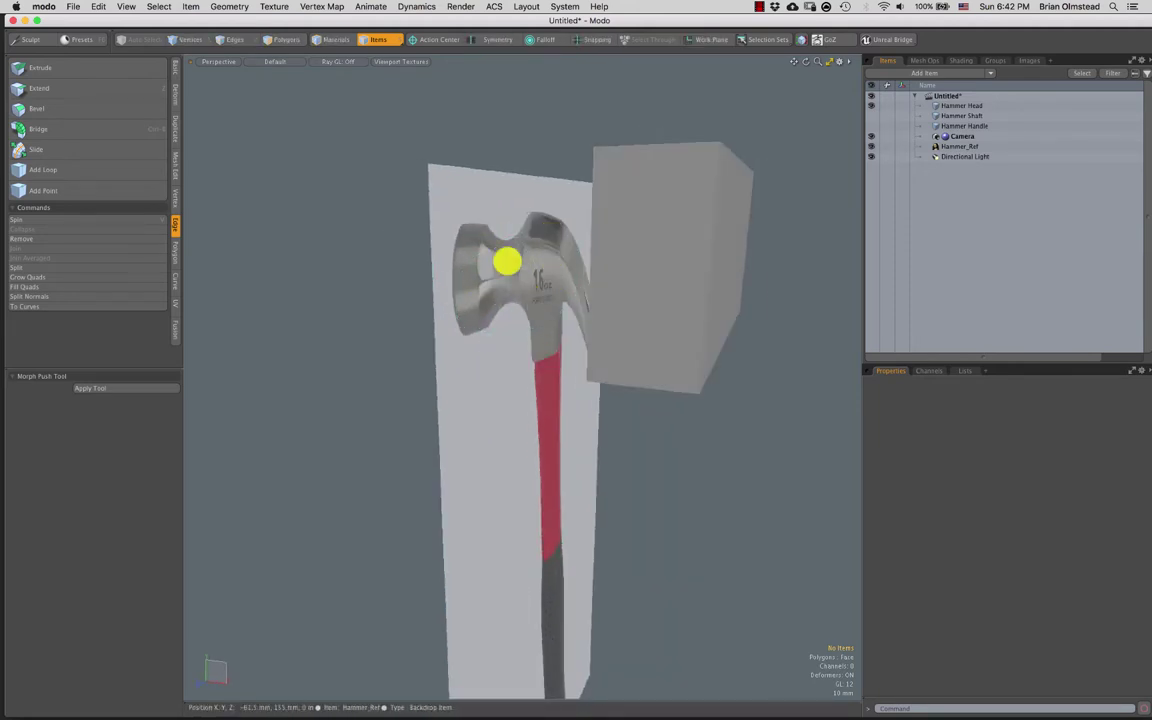
Examine the shape of the reference hammer head, from its striking face to the claw, beside the rough block
{"action": "left_click_drag", "start_coordinate": [520, 286], "coordinate": [581, 290], "text": "alt"}
{"action": "key", "text": "4"}
{"action": "key", "text": "3"}
{"action": "left_click", "coordinate": [509, 301]}
{"action": "key", "text": "w"}
{"action": "left_click_drag", "start_coordinate": [490, 305], "coordinate": [532, 181], "text": "alt"}
{"action": "key", "text": "q"}
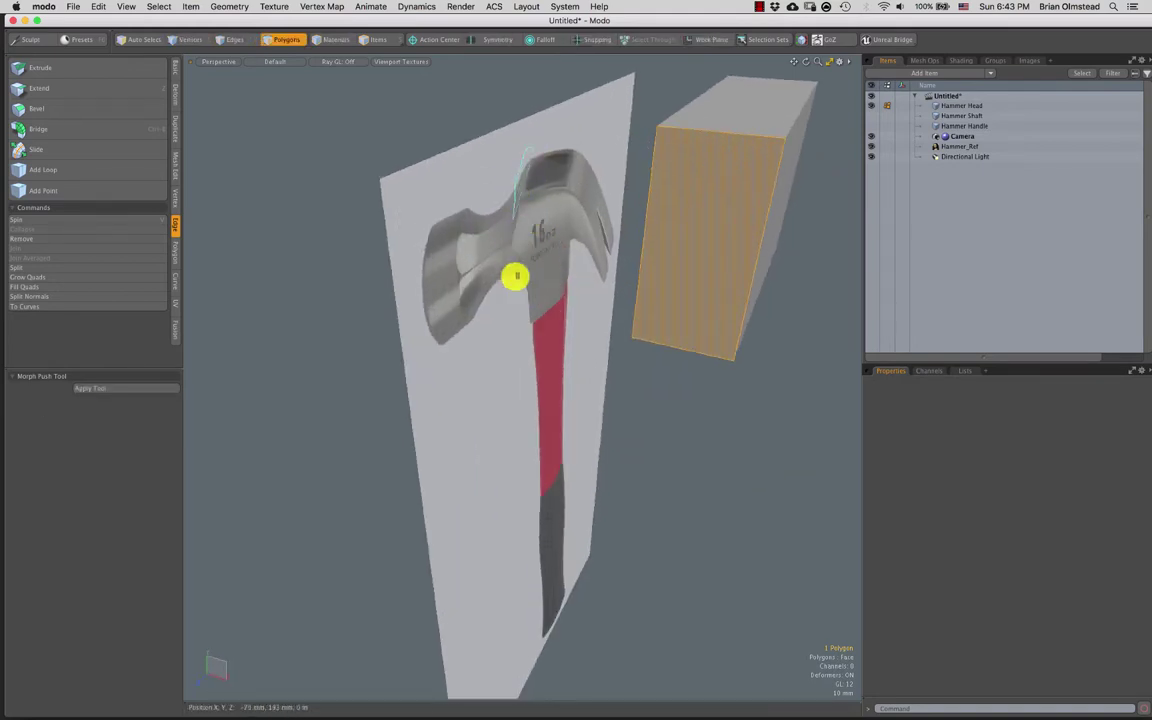
{"action": "mouse_move", "coordinate": [516, 276]}
{"action": "right_mouse_down"}
{"action": "mouse_move", "coordinate": [635, 262]}
{"action": "mouse_move", "coordinate": [549, 130]}
{"action": "mouse_move", "coordinate": [532, 142]}
{"action": "right_mouse_up"}
{"action": "right_click_drag", "start_coordinate": [481, 234], "coordinate": [437, 363]}
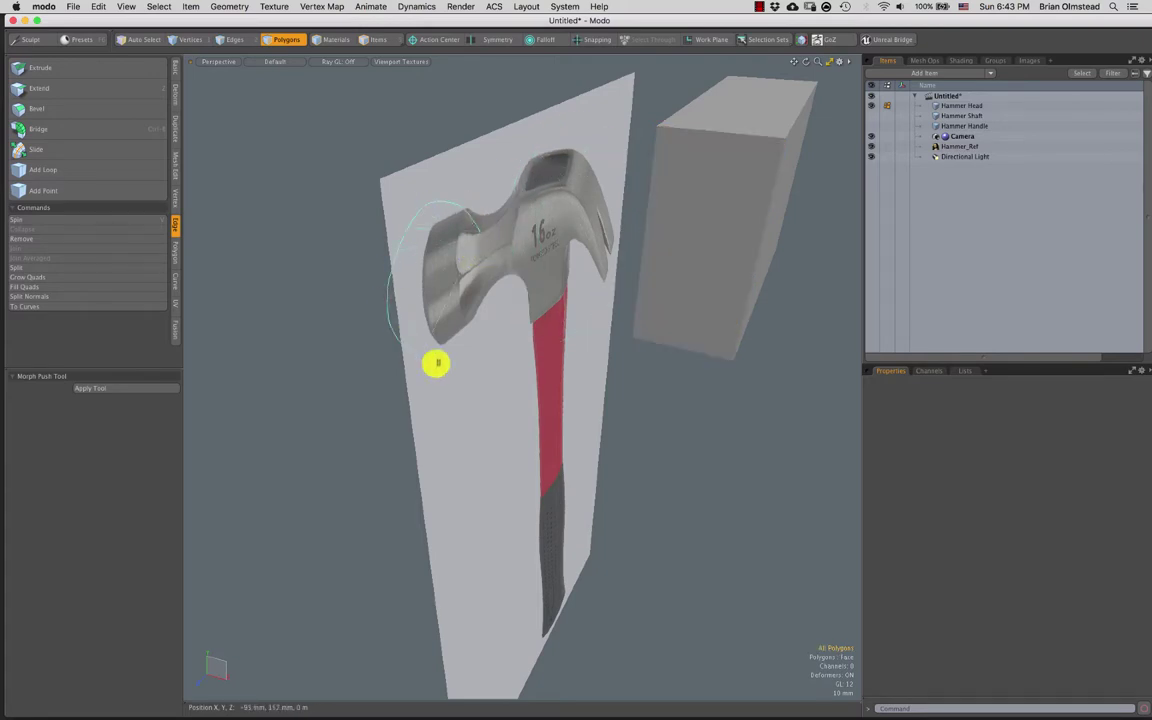
{"action": "mouse_move", "coordinate": [483, 271]}
{"action": "left_mouse_down", "text": "alt"}
{"action": "mouse_move", "coordinate": [483, 327]}
{"action": "mouse_move", "coordinate": [525, 314]}
{"action": "mouse_move", "coordinate": [476, 288]}
{"action": "left_mouse_up", "text": "alt"}
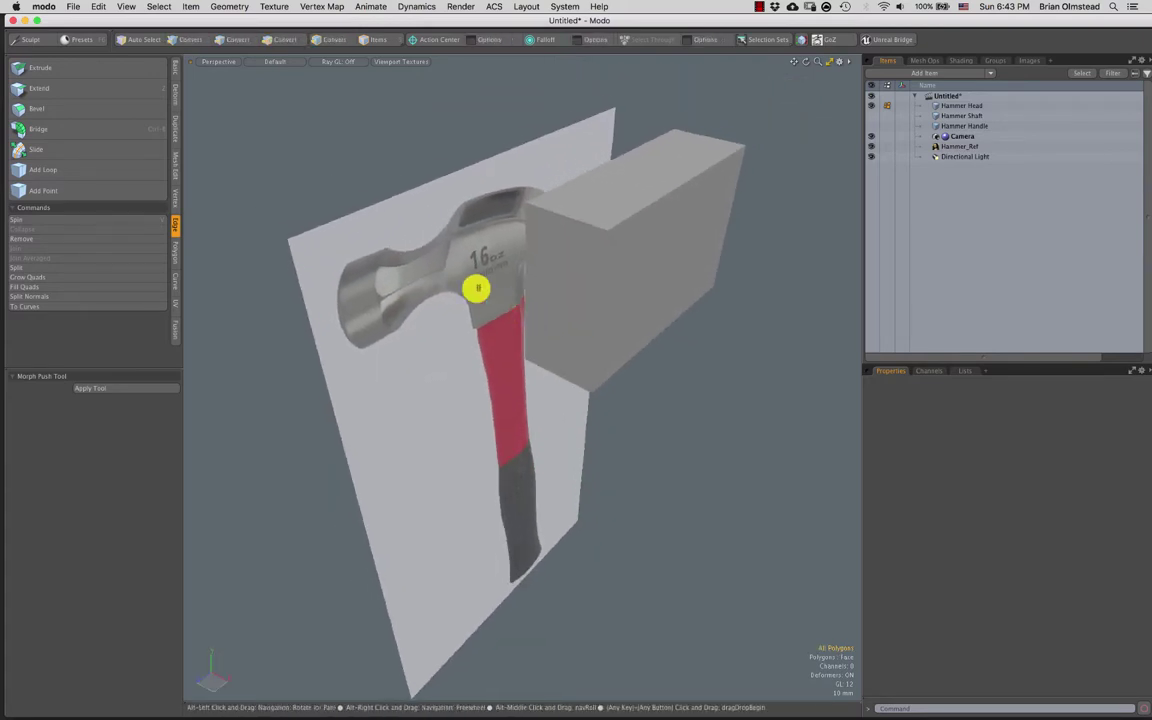
{"action": "left_click_drag", "start_coordinate": [589, 327], "coordinate": [545, 350], "text": "alt"}
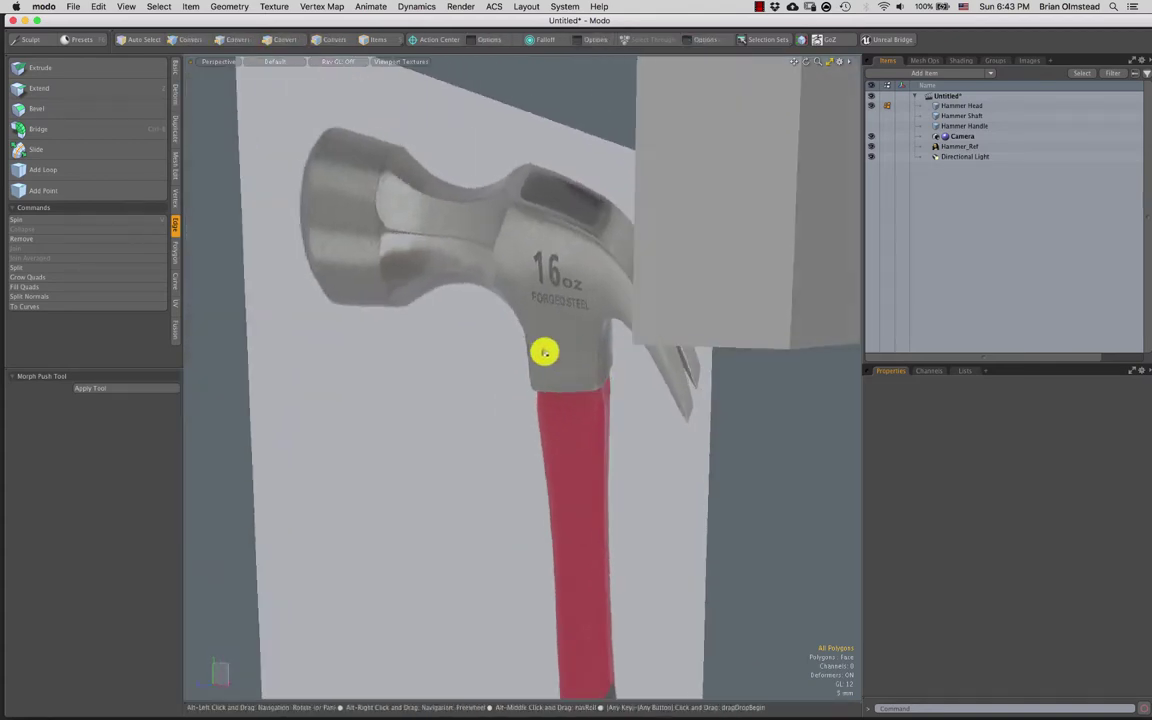
Select the entire Hammer Head block and delete its polygons
{"action": "key", "text": "3"}
{"action": "double_click", "coordinate": [690, 294]}
{"action": "key", "text": "Delete"}
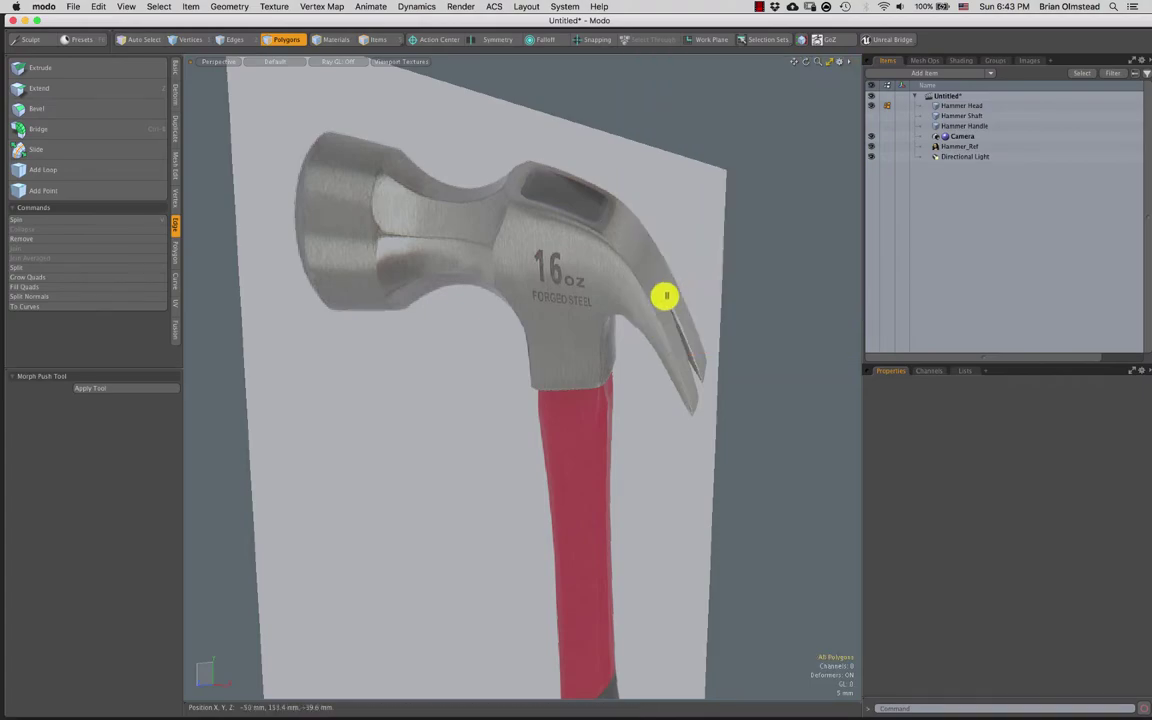
{"action": "left_click_drag", "start_coordinate": [581, 381], "coordinate": [582, 376], "text": "alt"}
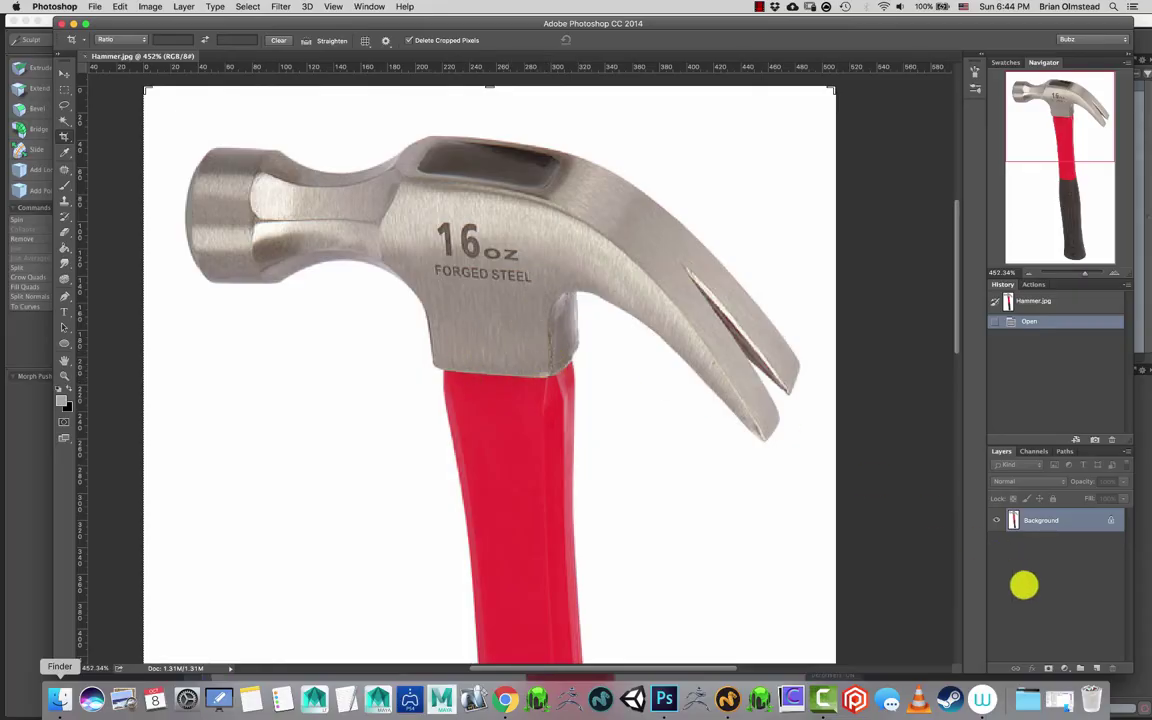
In Photoshop, add a new layer over the Hammer.jpg image, choose bright green as foreground colour, and set the layer opacity to 35%
{"action": "left_click", "coordinate": [1095, 667]}
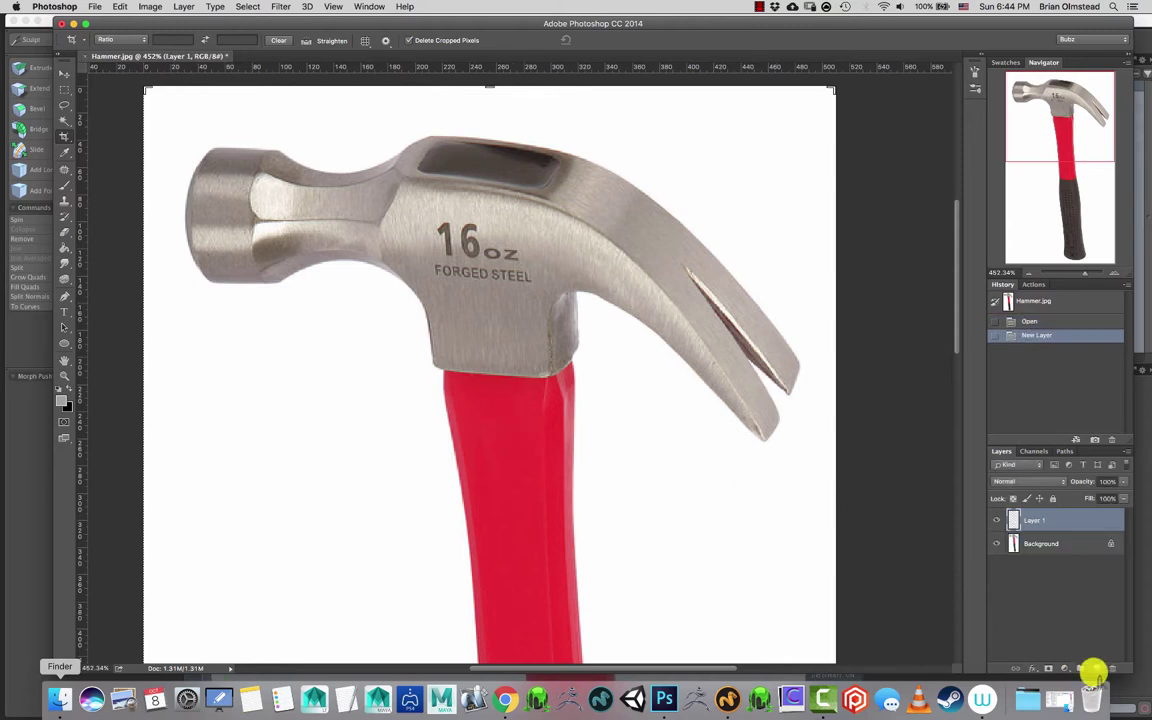
{"action": "left_click", "coordinate": [61, 400]}
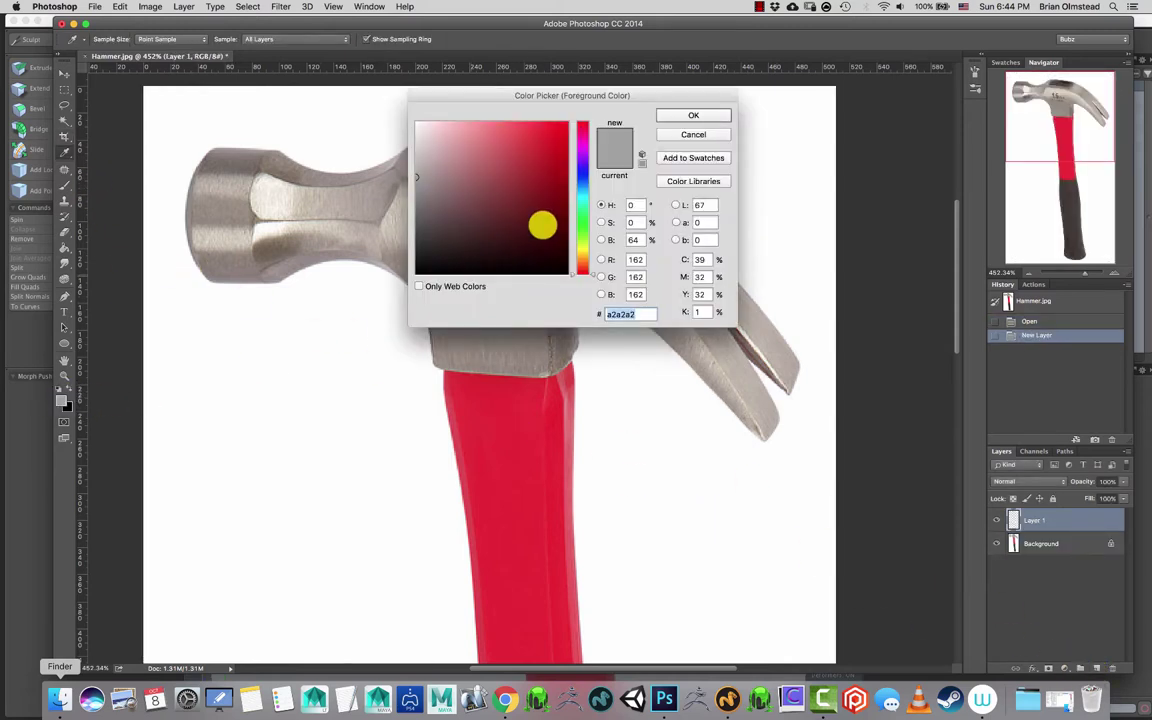
{"action": "left_click", "coordinate": [581, 223]}
{"action": "left_click", "coordinate": [547, 130]}
{"action": "left_click", "coordinate": [670, 118]}
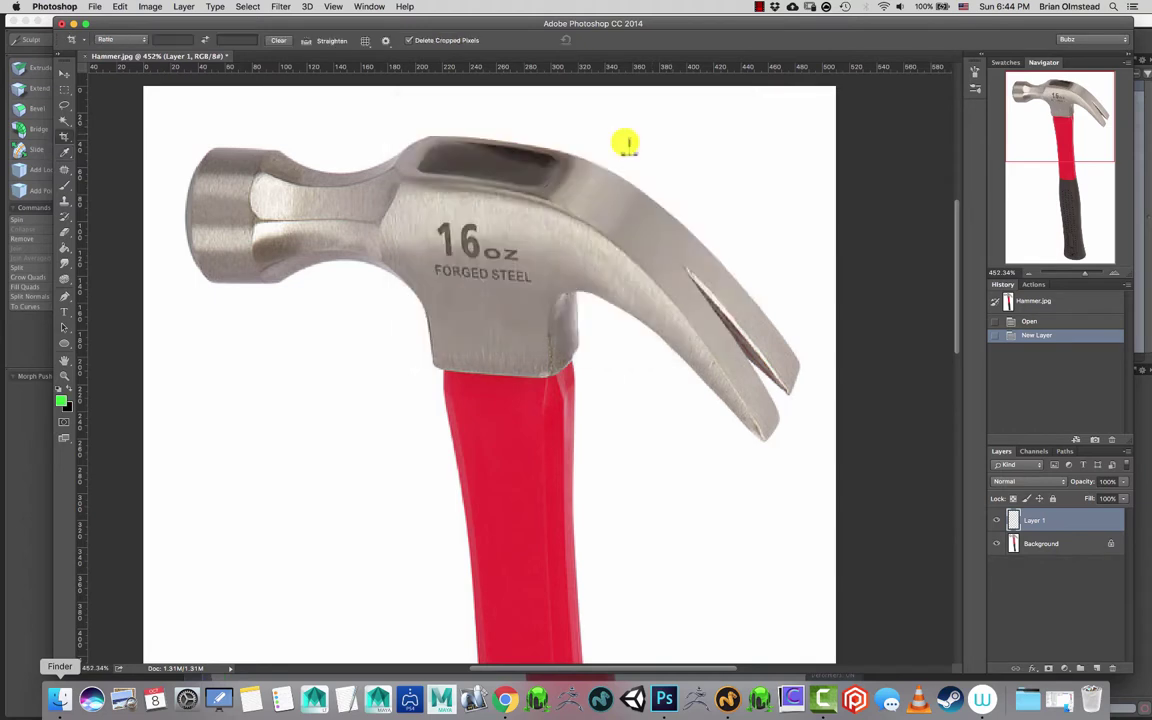
{"action": "left_click_drag", "start_coordinate": [1117, 484], "coordinate": [1077, 500]}
{"action": "key", "text": "b"}
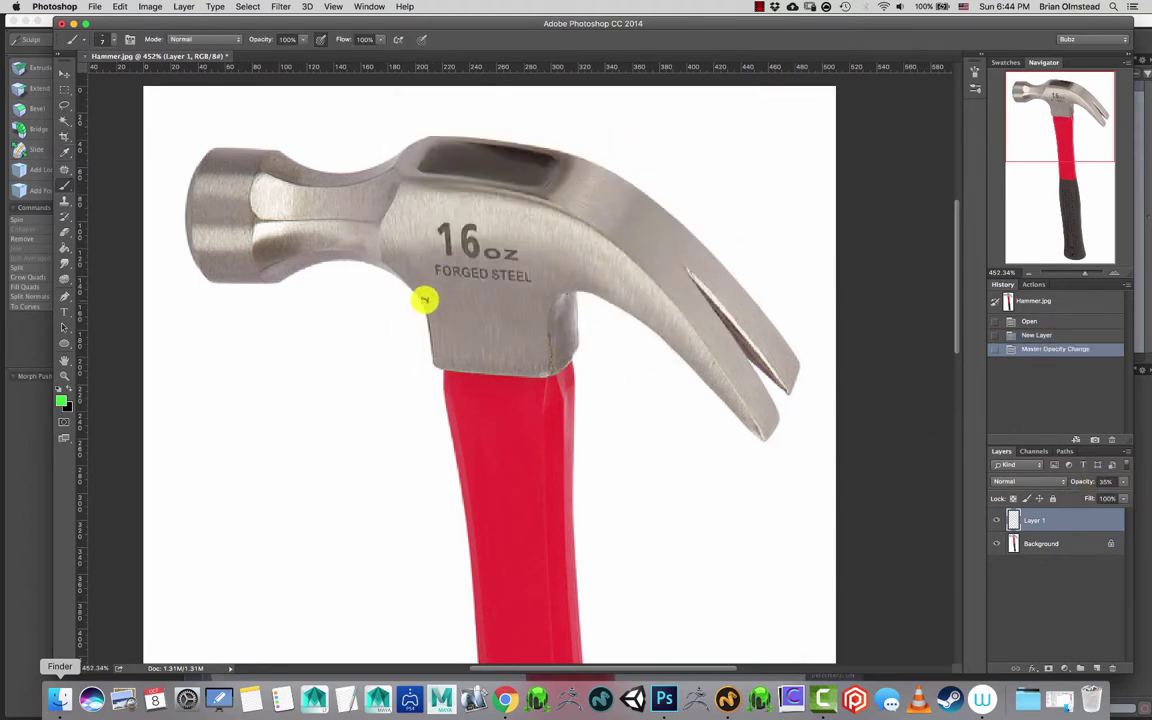
Paint the hammer head's flat side and front claw green with a size 31 brush, and hide that layer
{"action": "mouse_move", "coordinate": [421, 300]}
{"action": "left_mouse_down", "text": "ctrl+alt"}
{"action": "mouse_move", "coordinate": [470, 301]}
{"action": "mouse_move", "coordinate": [456, 303]}
{"action": "left_mouse_up", "text": "ctrl+alt"}
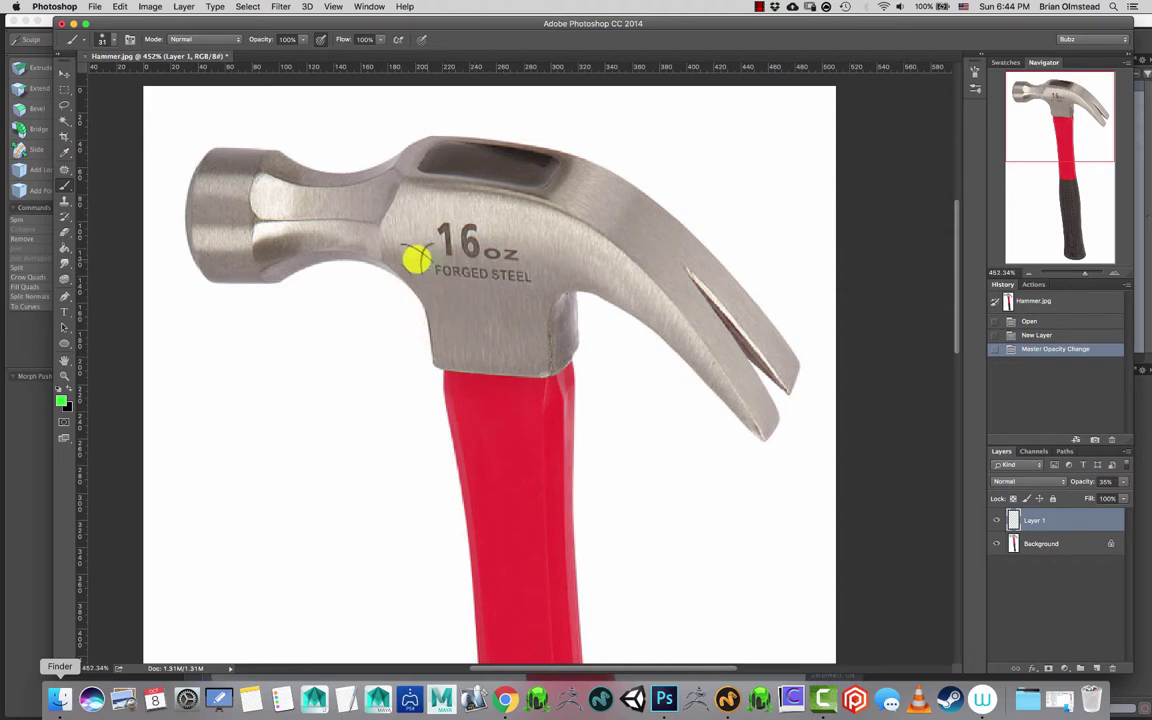
{"action": "mouse_move", "coordinate": [417, 260]}
{"action": "left_mouse_down"}
{"action": "mouse_move", "coordinate": [406, 212]}
{"action": "mouse_move", "coordinate": [532, 224]}
{"action": "mouse_move", "coordinate": [612, 268]}
{"action": "mouse_move", "coordinate": [702, 387]}
{"action": "mouse_move", "coordinate": [560, 283]}
{"action": "mouse_move", "coordinate": [537, 352]}
{"action": "mouse_move", "coordinate": [429, 332]}
{"action": "mouse_move", "coordinate": [438, 281]}
{"action": "mouse_move", "coordinate": [504, 255]}
{"action": "mouse_move", "coordinate": [530, 319]}
{"action": "mouse_move", "coordinate": [512, 255]}
{"action": "mouse_move", "coordinate": [517, 327]}
{"action": "mouse_move", "coordinate": [473, 329]}
{"action": "mouse_move", "coordinate": [488, 296]}
{"action": "left_mouse_up"}
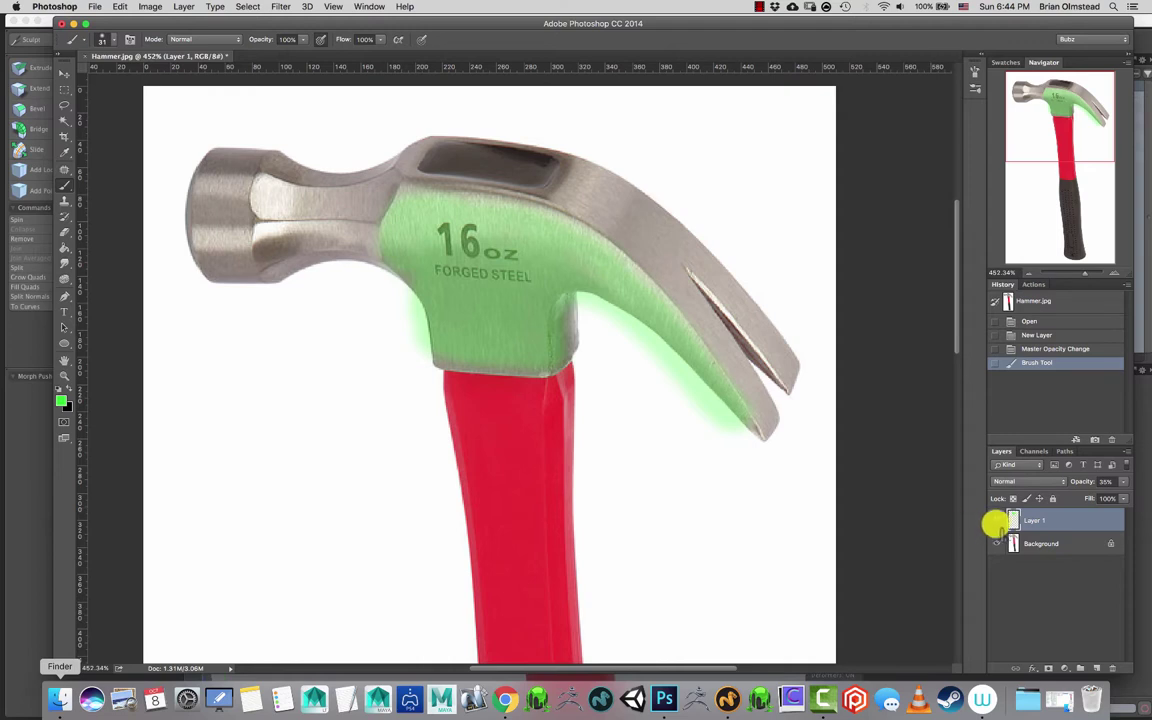
{"action": "left_click", "coordinate": [996, 520]}
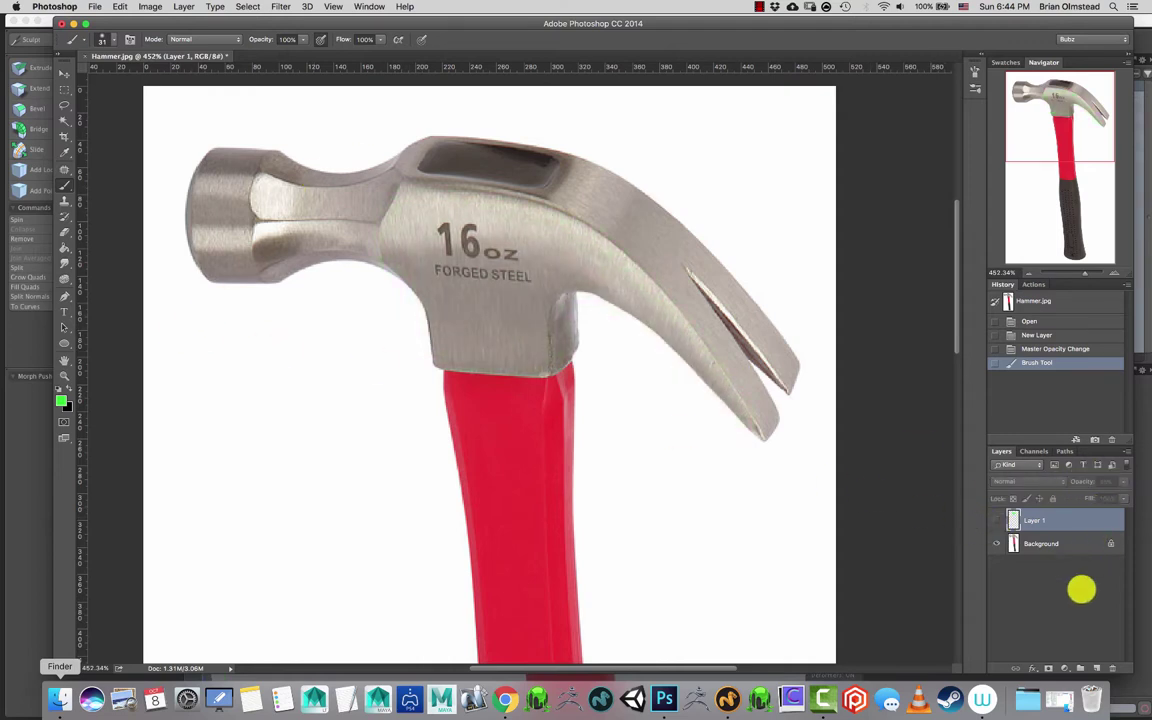
On another new layer, outline the socket block above the red shaft and the square section around the 16oz text with a size 7 brush
{"action": "left_click", "coordinate": [1095, 667]}
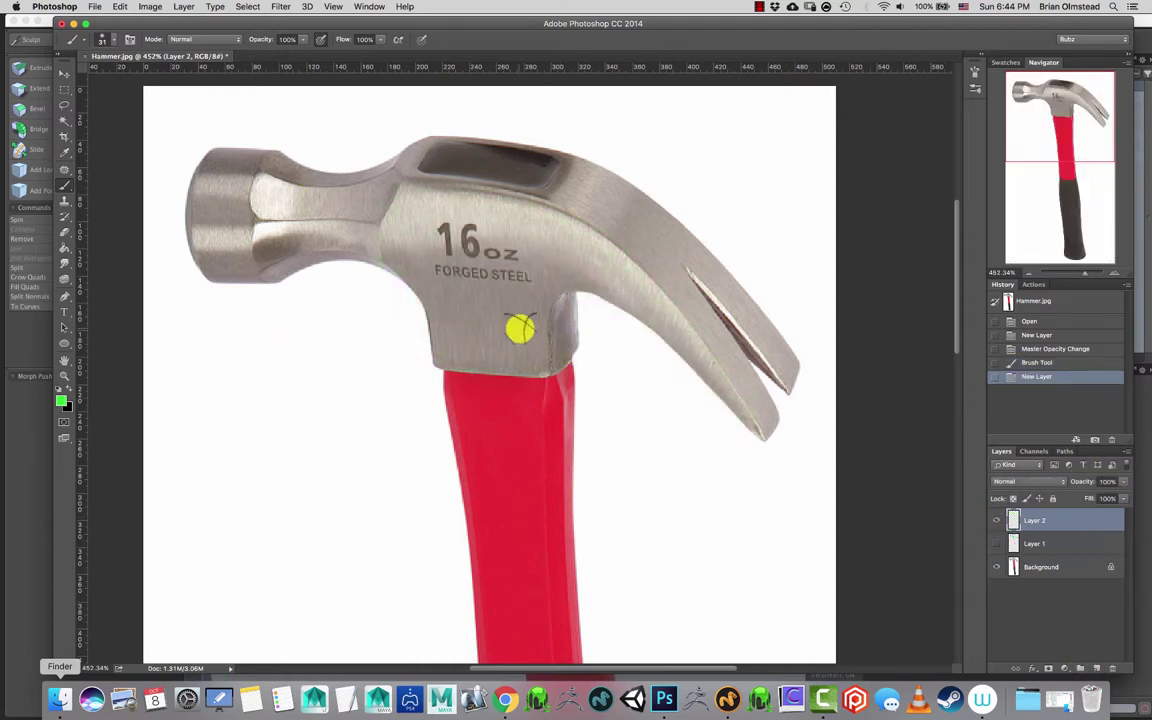
{"action": "mouse_move", "coordinate": [522, 328]}
{"action": "left_mouse_down", "text": "ctrl+alt"}
{"action": "mouse_move", "coordinate": [493, 330]}
{"action": "mouse_move", "coordinate": [491, 352]}
{"action": "left_mouse_up", "text": "ctrl+alt"}
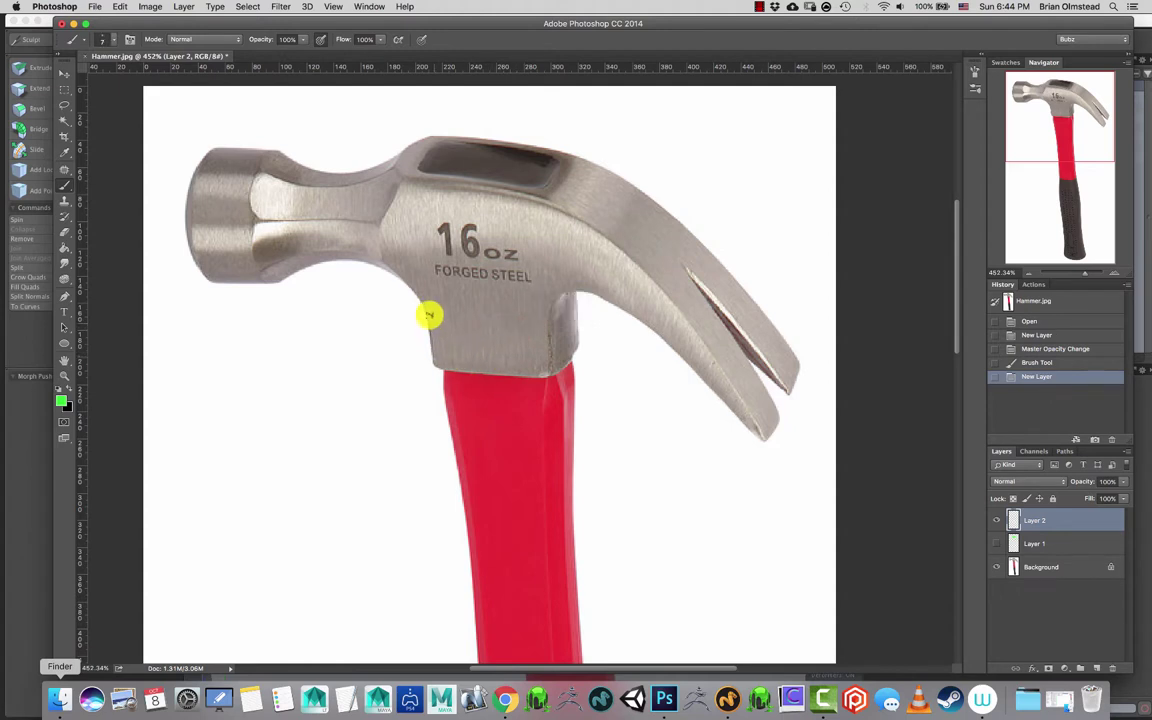
{"action": "mouse_move", "coordinate": [419, 303]}
{"action": "left_mouse_down"}
{"action": "mouse_move", "coordinate": [545, 303]}
{"action": "mouse_move", "coordinate": [553, 355]}
{"action": "mouse_move", "coordinate": [432, 365]}
{"action": "mouse_move", "coordinate": [421, 304]}
{"action": "left_mouse_up"}
{"action": "left_click_drag", "start_coordinate": [583, 293], "coordinate": [586, 294]}
{"action": "mouse_move", "coordinate": [554, 372]}
{"action": "left_mouse_down"}
{"action": "mouse_move", "coordinate": [586, 343]}
{"action": "mouse_move", "coordinate": [582, 298]}
{"action": "left_mouse_up"}
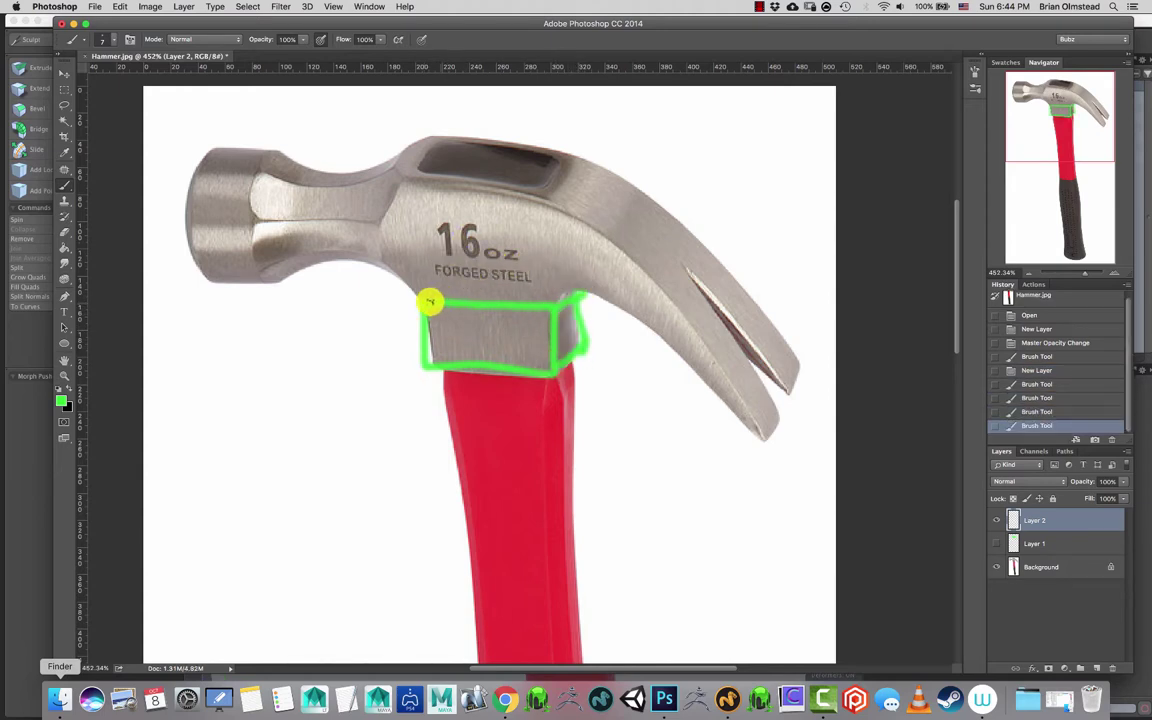
{"action": "mouse_move", "coordinate": [424, 306]}
{"action": "left_mouse_down"}
{"action": "mouse_move", "coordinate": [425, 221]}
{"action": "mouse_move", "coordinate": [507, 190]}
{"action": "mouse_move", "coordinate": [561, 193]}
{"action": "mouse_move", "coordinate": [553, 307]}
{"action": "left_mouse_up"}
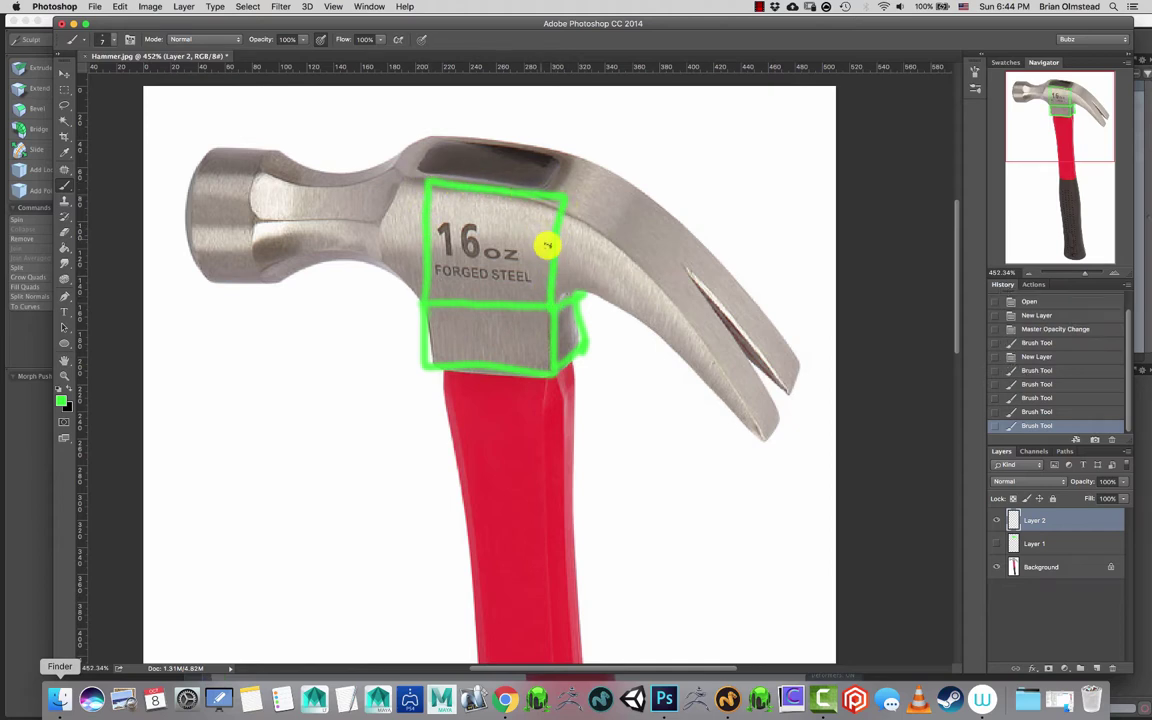
{"action": "mouse_move", "coordinate": [565, 207]}
{"action": "left_mouse_down"}
{"action": "mouse_move", "coordinate": [707, 211]}
{"action": "mouse_move", "coordinate": [684, 267]}
{"action": "mouse_move", "coordinate": [565, 268]}
{"action": "left_mouse_up"}
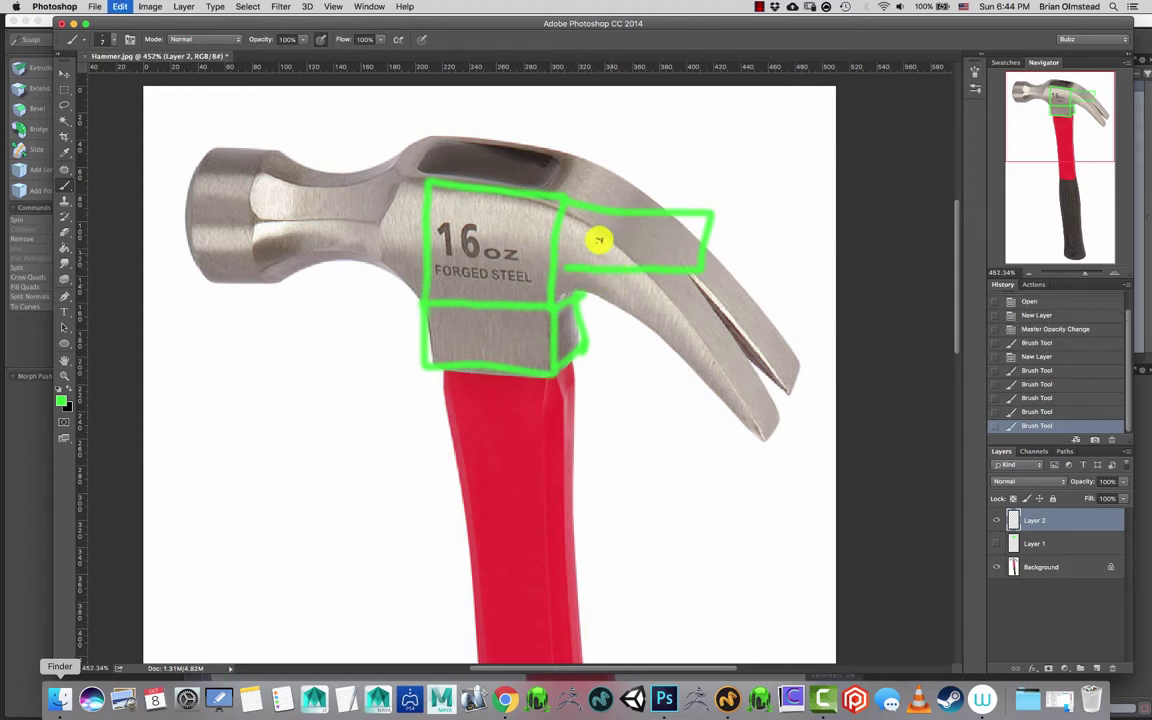
{"action": "key", "text": "super+z"}
{"action": "mouse_move", "coordinate": [563, 197]}
{"action": "left_mouse_down"}
{"action": "mouse_move", "coordinate": [738, 203]}
{"action": "mouse_move", "coordinate": [743, 296]}
{"action": "mouse_move", "coordinate": [556, 306]}
{"action": "left_mouse_up"}
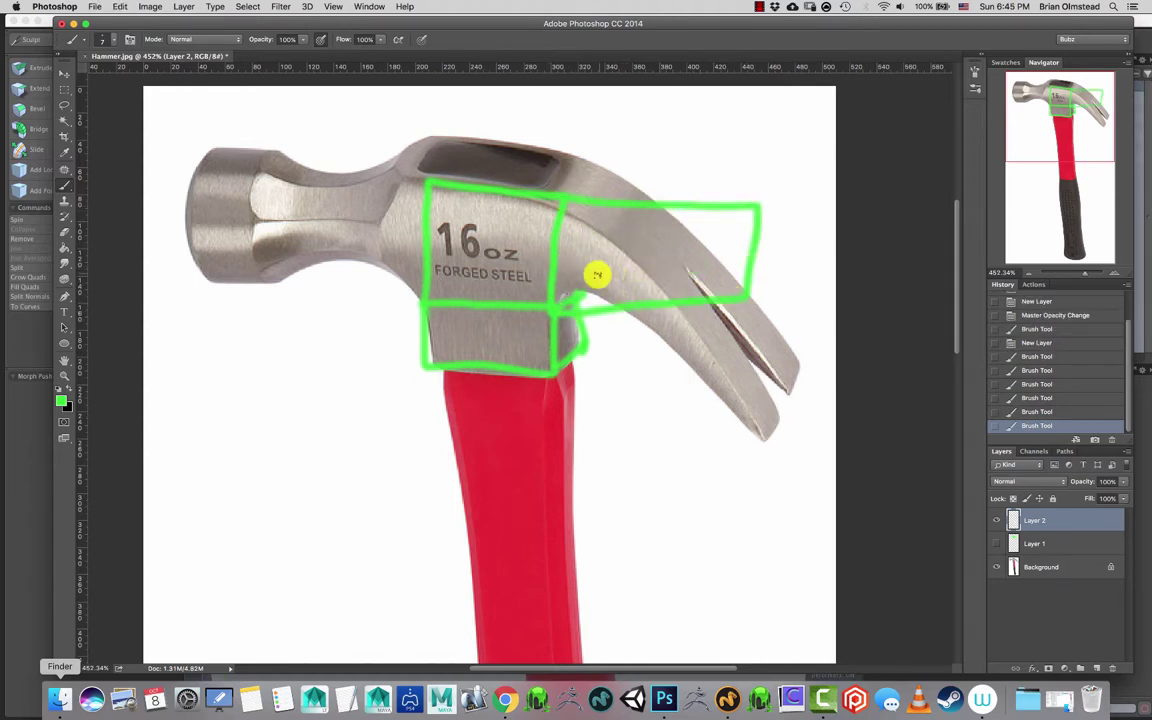
{"action": "key", "text": "super+z"}
Outline a box extending from the central square over the claw, and annotate its height with a scaling bracket and its bend with an arrow labelled B
{"action": "mouse_move", "coordinate": [561, 196]}
{"action": "left_mouse_down"}
{"action": "mouse_move", "coordinate": [738, 196]}
{"action": "mouse_move", "coordinate": [698, 308]}
{"action": "mouse_move", "coordinate": [553, 305]}
{"action": "left_mouse_up"}
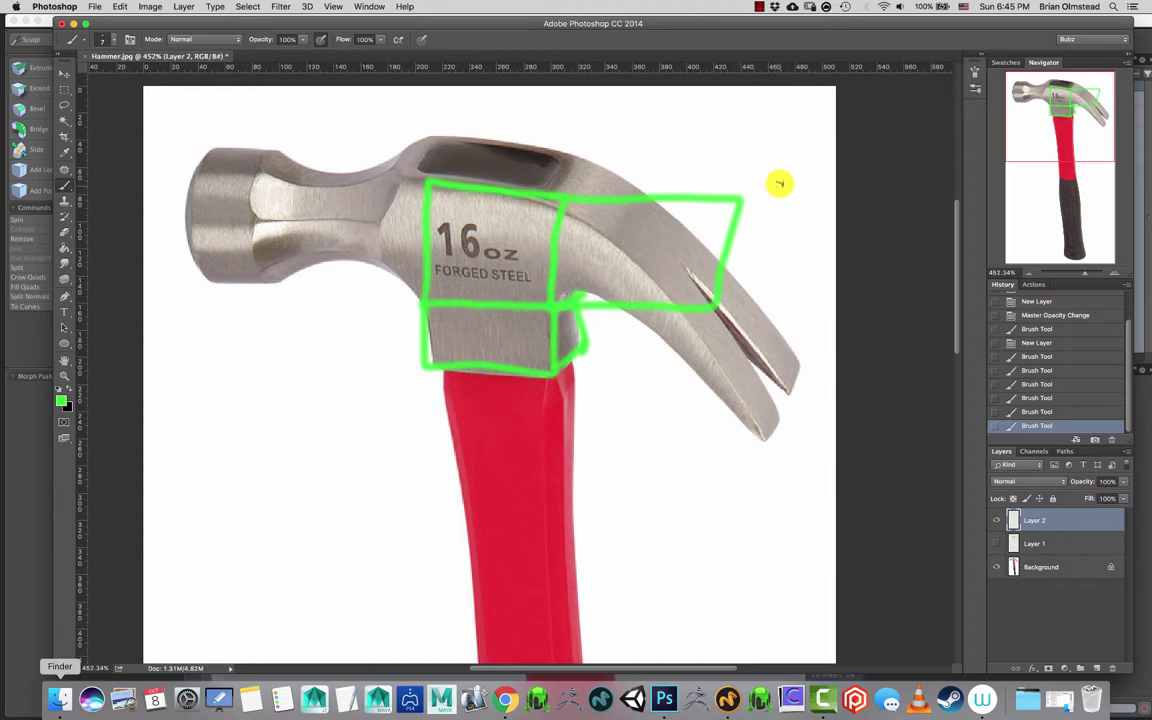
{"action": "left_click_drag", "start_coordinate": [779, 183], "coordinate": [767, 328]}
{"action": "left_click_drag", "start_coordinate": [825, 184], "coordinate": [747, 187]}
{"action": "left_click_drag", "start_coordinate": [748, 323], "coordinate": [797, 327]}
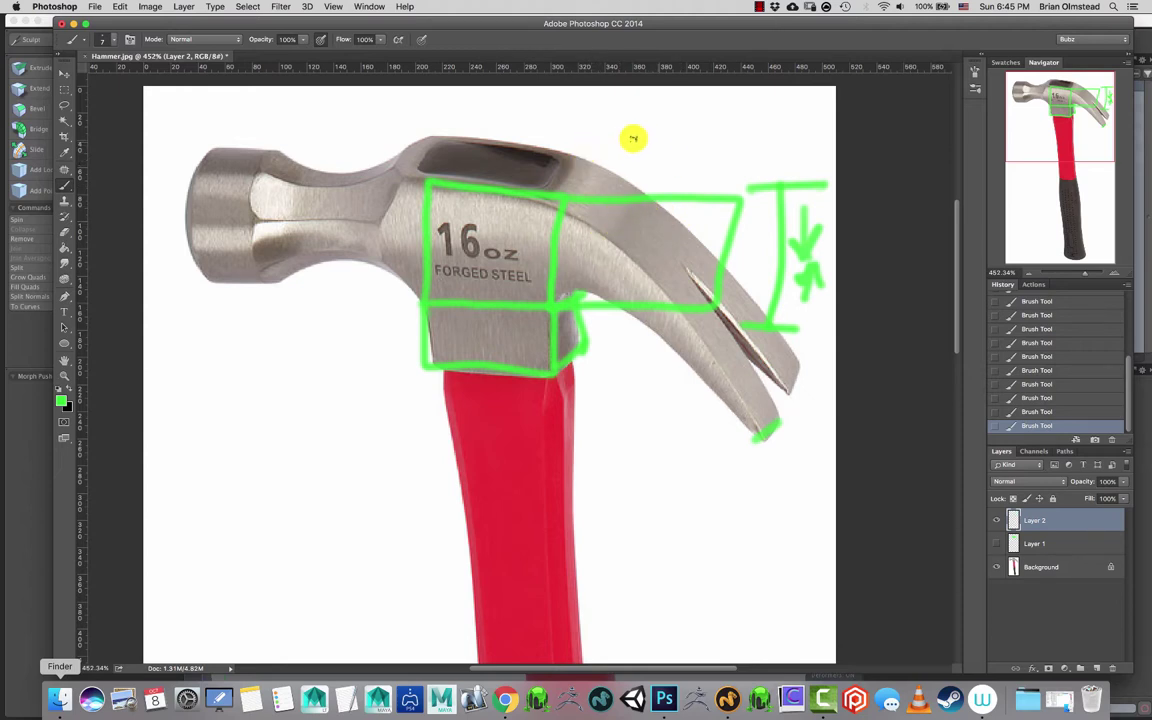
{"action": "left_click_drag", "start_coordinate": [655, 117], "coordinate": [716, 148]}
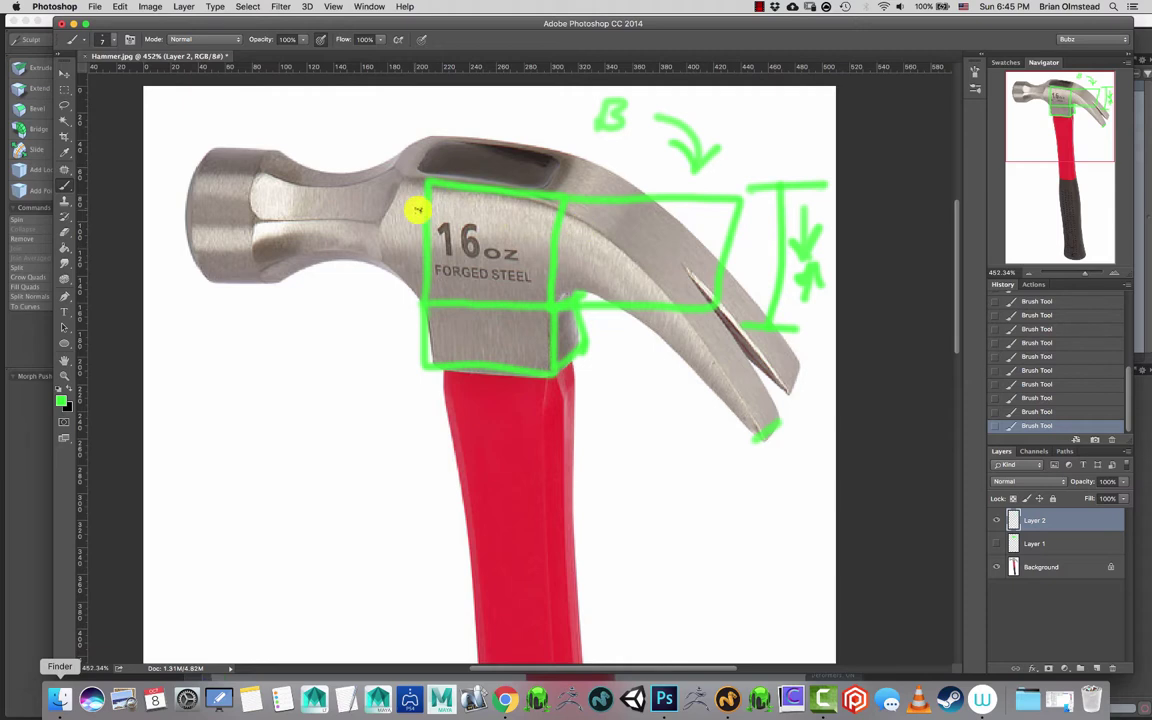
Outline a short block on the striking side of the central square, and sketch the striking face as a cylinder divided into bands
{"action": "left_click_drag", "start_coordinate": [406, 185], "coordinate": [366, 214]}
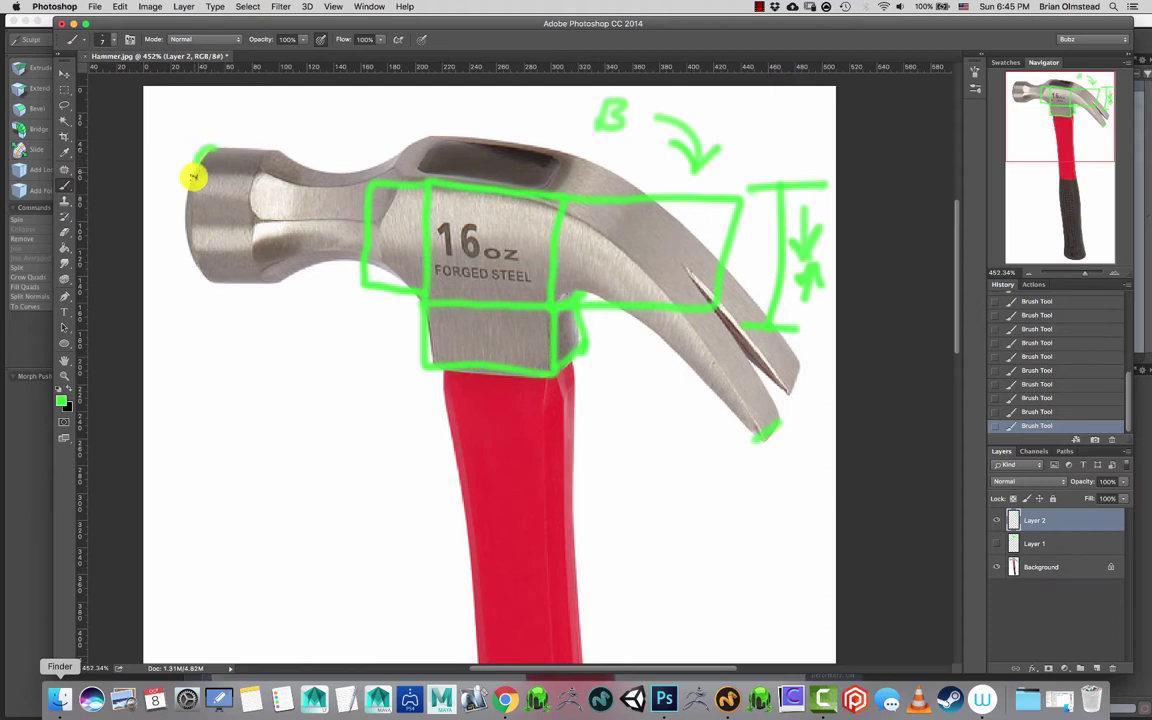
{"action": "mouse_move", "coordinate": [193, 177]}
{"action": "left_mouse_down"}
{"action": "mouse_move", "coordinate": [210, 288]}
{"action": "mouse_move", "coordinate": [260, 152]}
{"action": "mouse_move", "coordinate": [200, 150]}
{"action": "mouse_move", "coordinate": [249, 171]}
{"action": "left_mouse_up"}
{"action": "mouse_move", "coordinate": [199, 199]}
{"action": "left_mouse_down"}
{"action": "mouse_move", "coordinate": [245, 198]}
{"action": "mouse_move", "coordinate": [247, 224]}
{"action": "left_mouse_up"}
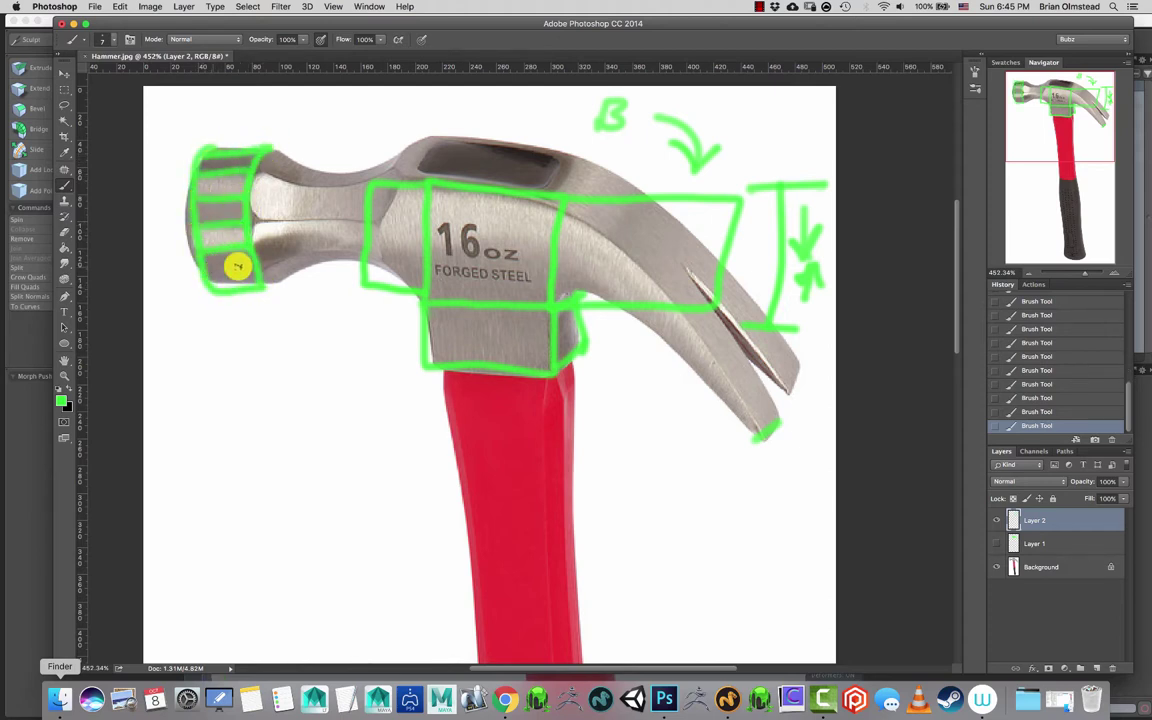
{"action": "left_click_drag", "start_coordinate": [208, 264], "coordinate": [258, 262]}
Sketch the cylinder's rounded inner cap with segment lines radiating from its centre
{"action": "left_click_drag", "start_coordinate": [262, 152], "coordinate": [265, 270]}
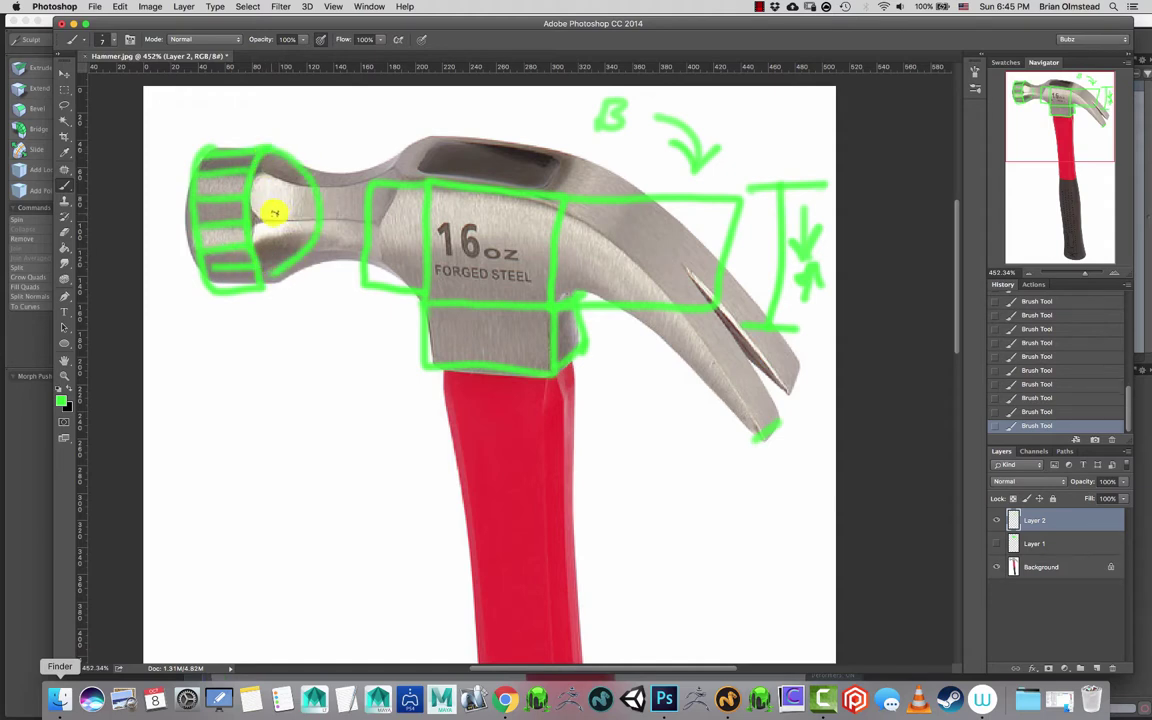
{"action": "left_click_drag", "start_coordinate": [281, 210], "coordinate": [311, 260]}
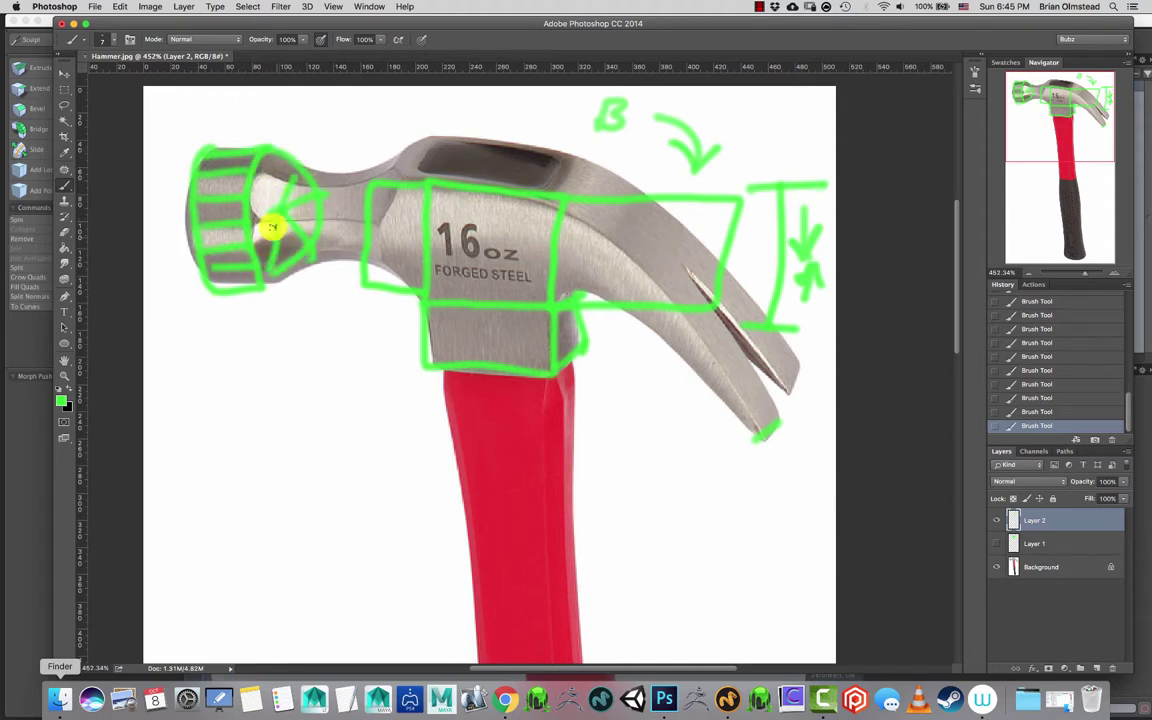
{"action": "left_click_drag", "start_coordinate": [268, 202], "coordinate": [273, 153]}
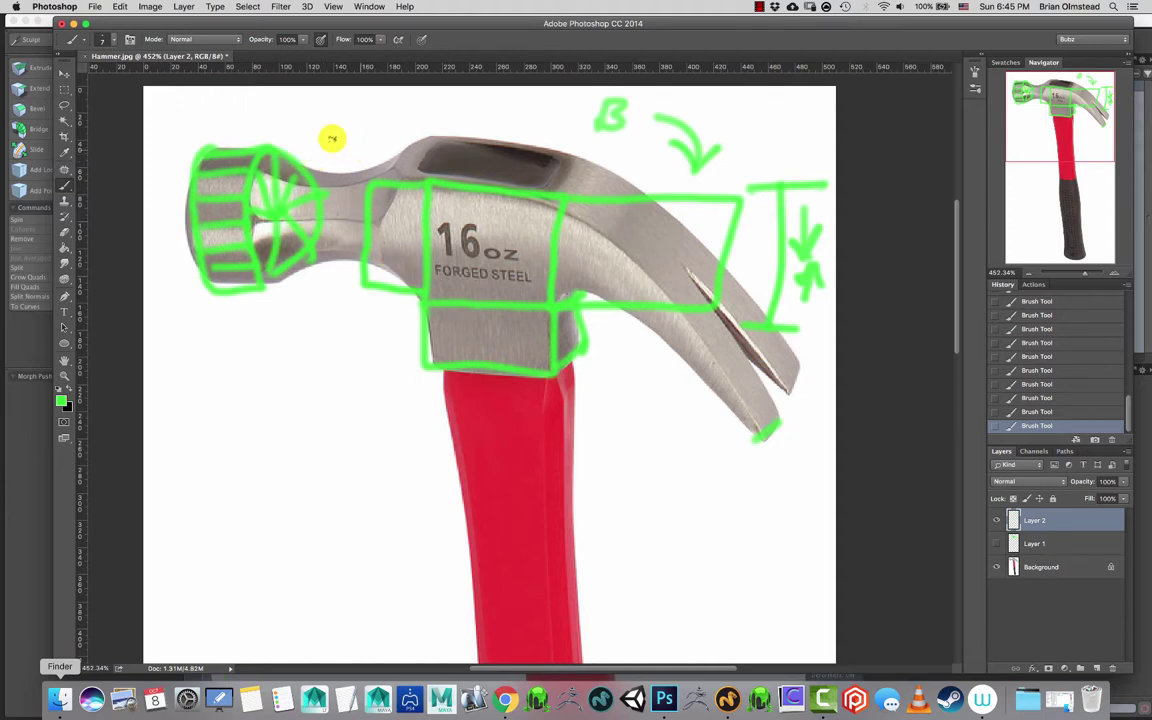
Mark the neck length between the striking face and the short block with a horizontal bracket, and switch to Modo
{"action": "left_click_drag", "start_coordinate": [391, 135], "coordinate": [300, 139]}
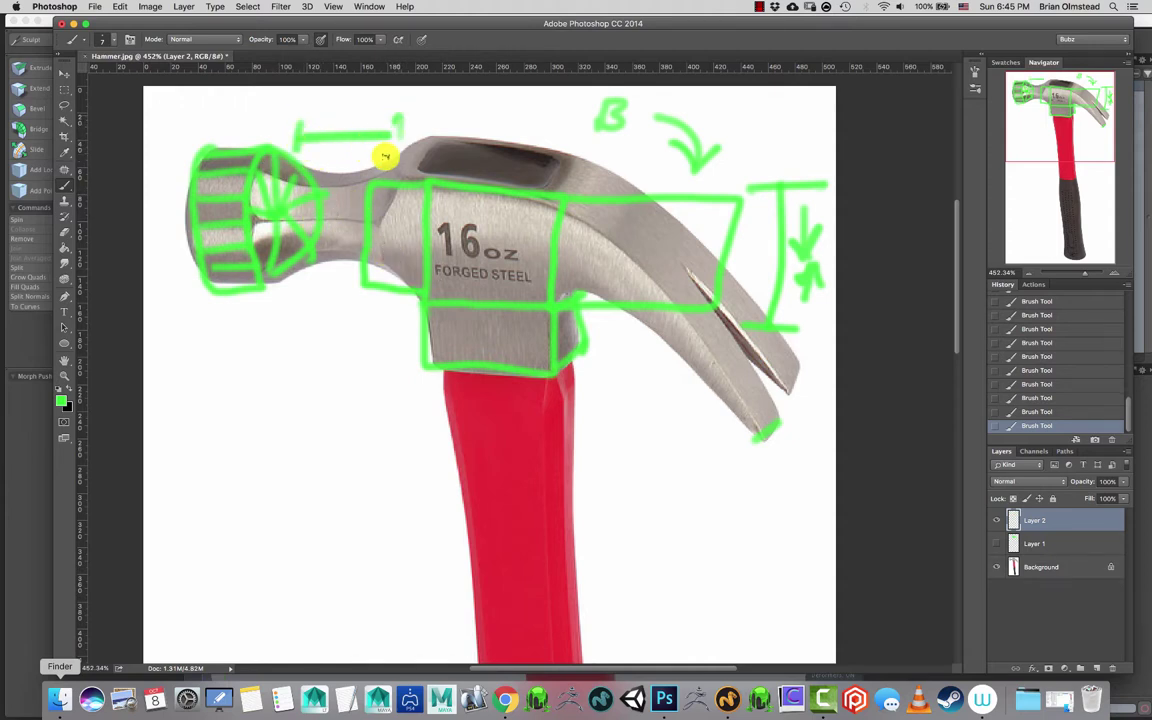
{"action": "left_click_drag", "start_coordinate": [385, 155], "coordinate": [400, 116]}
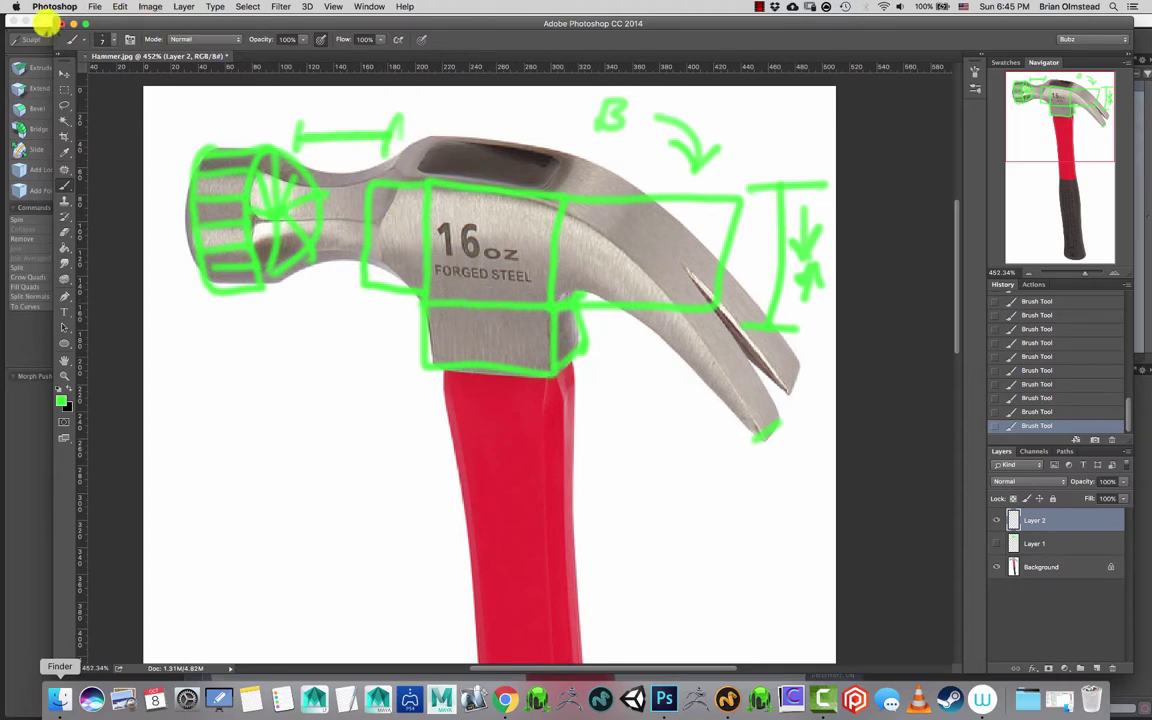
{"action": "left_click_drag", "start_coordinate": [54, 29], "coordinate": [56, 31]}
{"action": "left_click", "coordinate": [46, 23]}
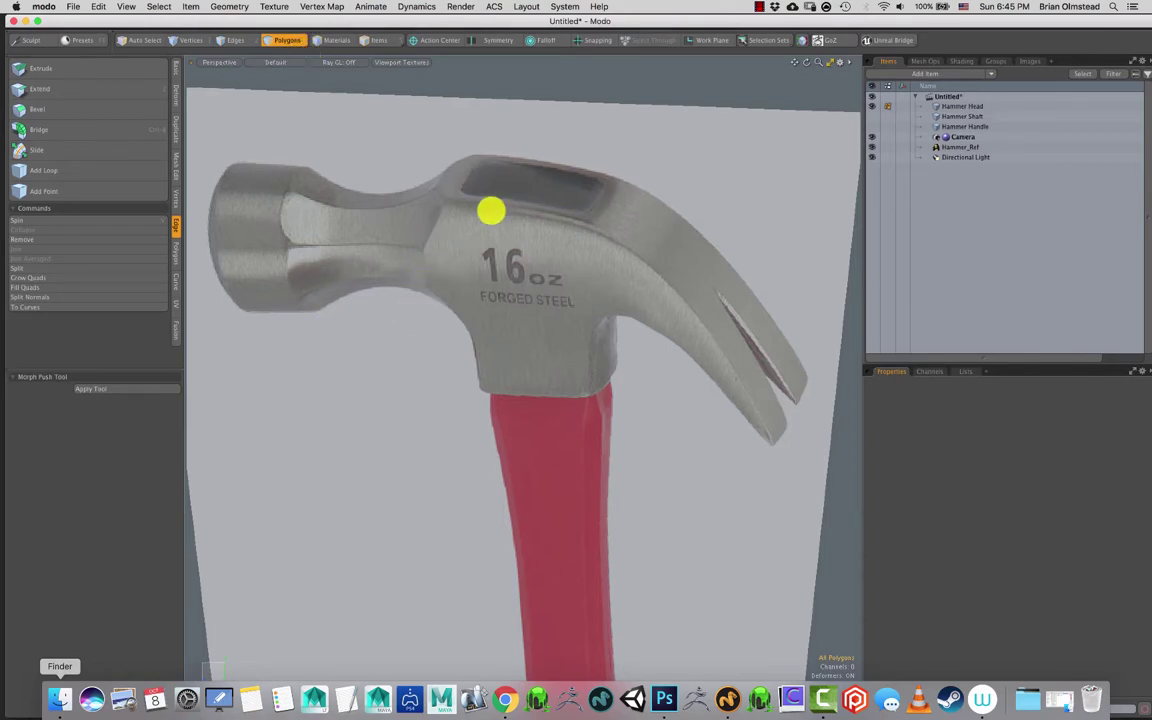
{"action": "left_click_drag", "start_coordinate": [504, 20], "coordinate": [499, 19]}
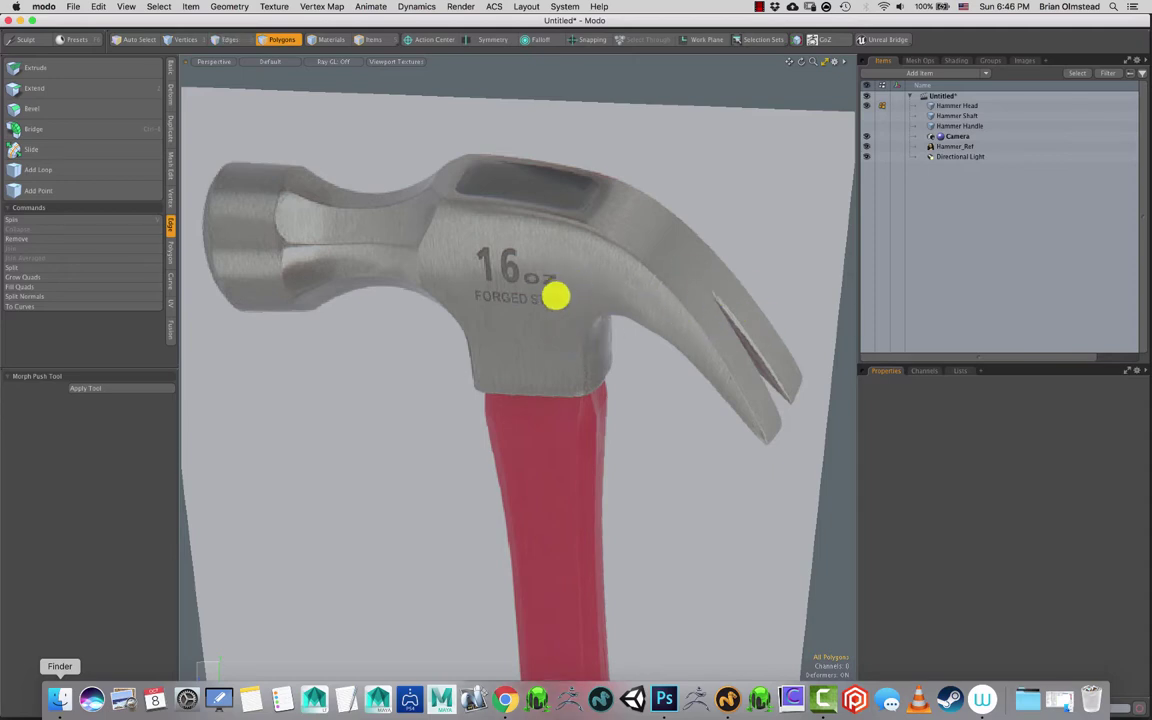
In the Hammer Head item, move the box's striking-side end face 36.5 mm along Z
{"action": "left_click", "coordinate": [956, 105]}
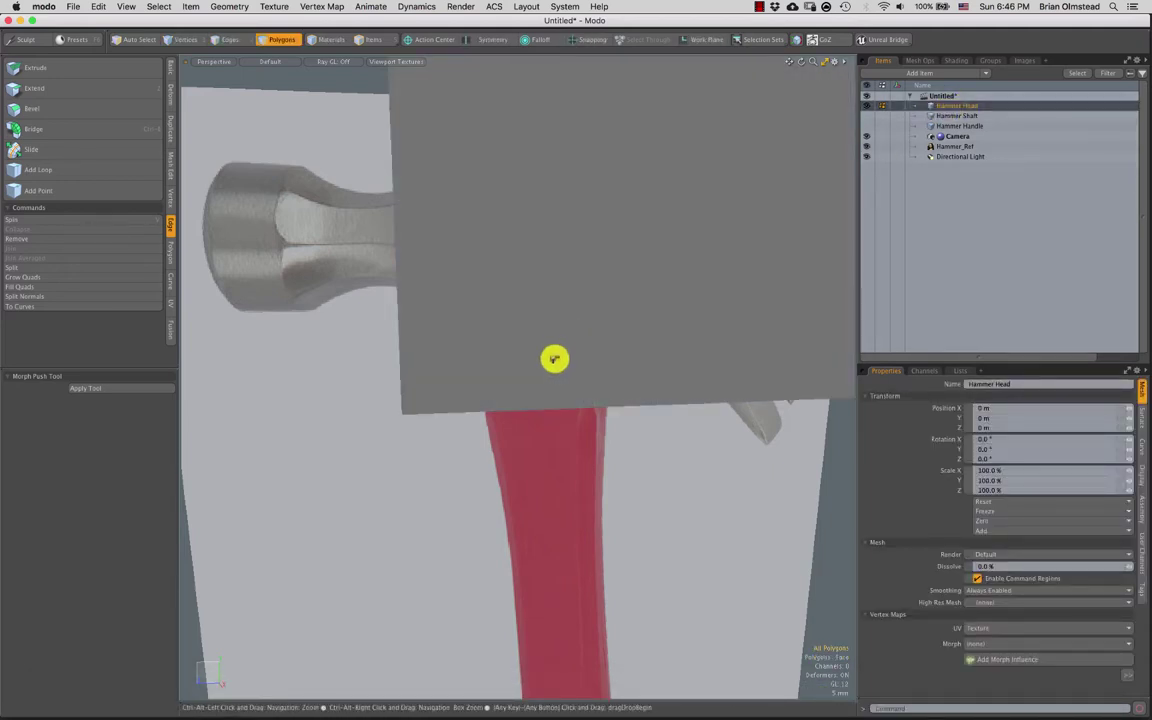
{"action": "left_click_drag", "start_coordinate": [555, 359], "coordinate": [548, 275], "text": "ctrl+alt"}
{"action": "left_click", "coordinate": [514, 230]}
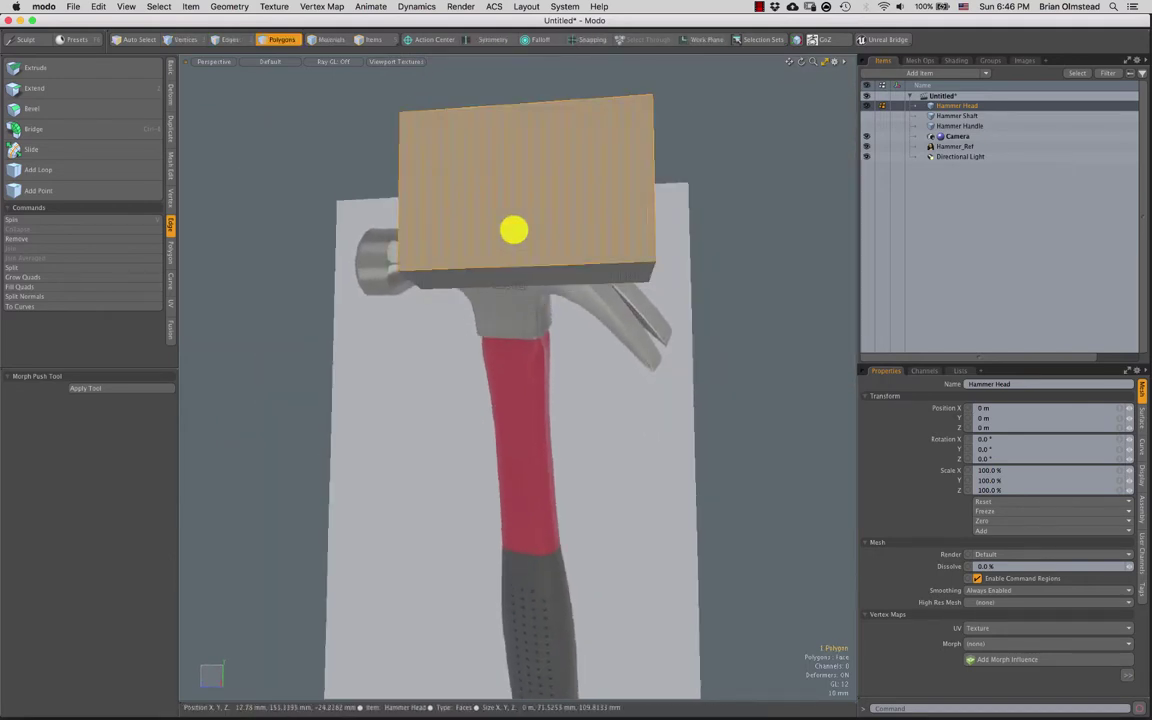
{"action": "left_click_drag", "start_coordinate": [513, 230], "coordinate": [562, 283], "text": "alt"}
{"action": "left_click_drag", "start_coordinate": [503, 256], "coordinate": [565, 329], "text": "alt"}
{"action": "left_click", "coordinate": [565, 329]}
{"action": "key", "text": "w"}
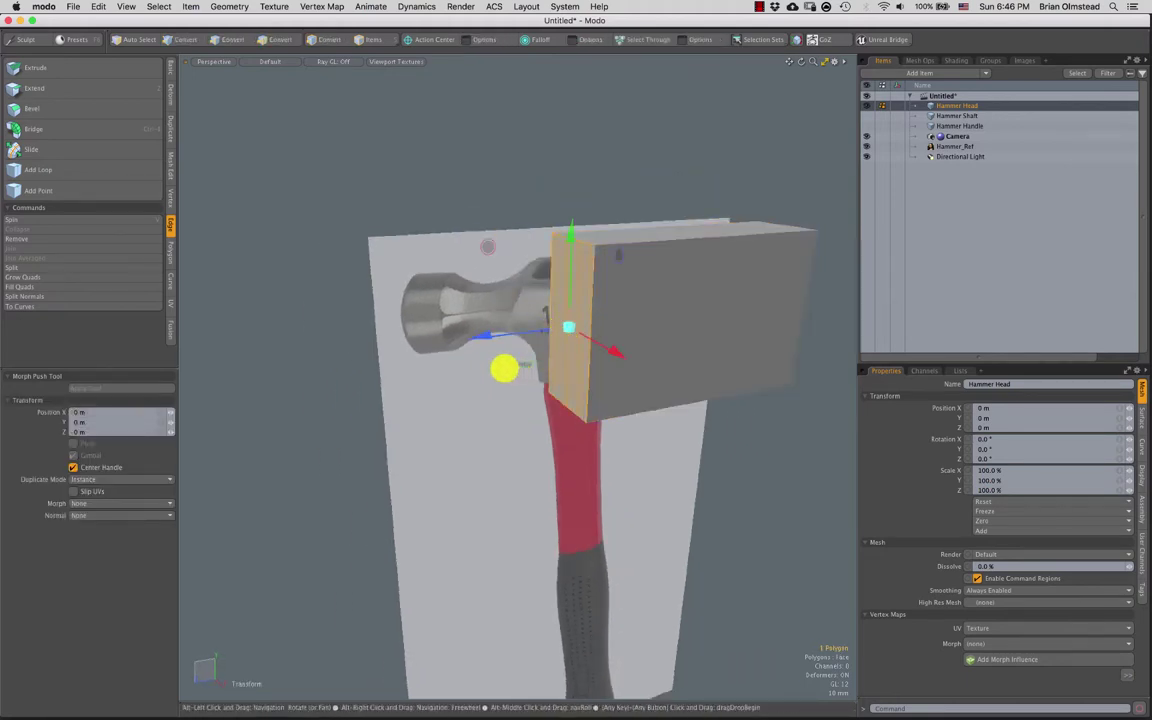
{"action": "left_click_drag", "start_coordinate": [501, 368], "coordinate": [373, 329], "text": "alt"}
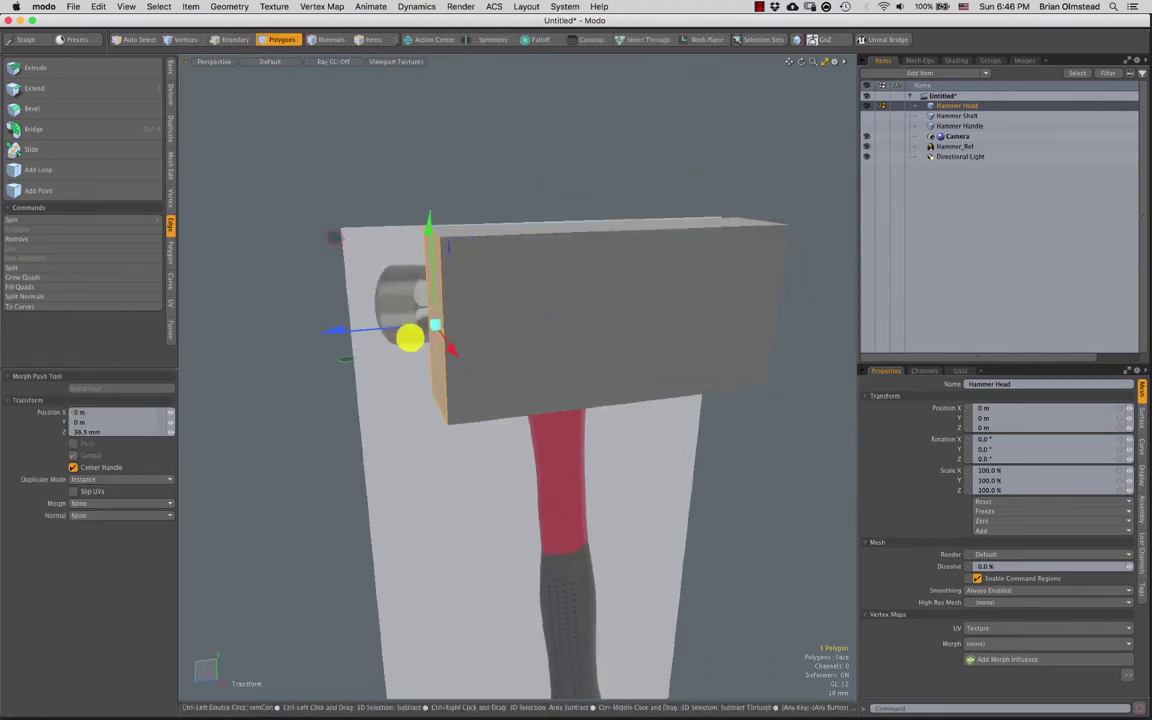
Copy the whole head box into a new mesh item and name it Head Ref Size
{"action": "key", "text": "ctrl+1"}
{"action": "left_click_drag", "start_coordinate": [468, 334], "coordinate": [563, 337], "text": "alt"}
{"action": "left_click", "coordinate": [562, 324]}
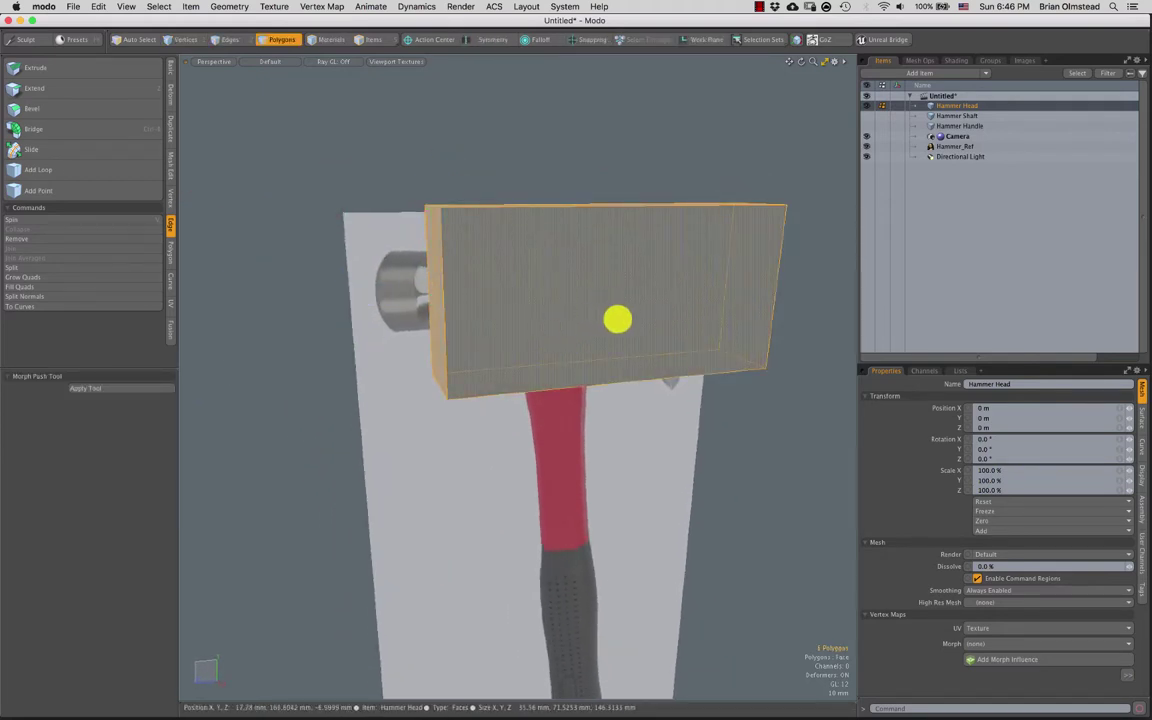
{"action": "key", "text": "n"}
{"action": "key", "text": "super+v"}
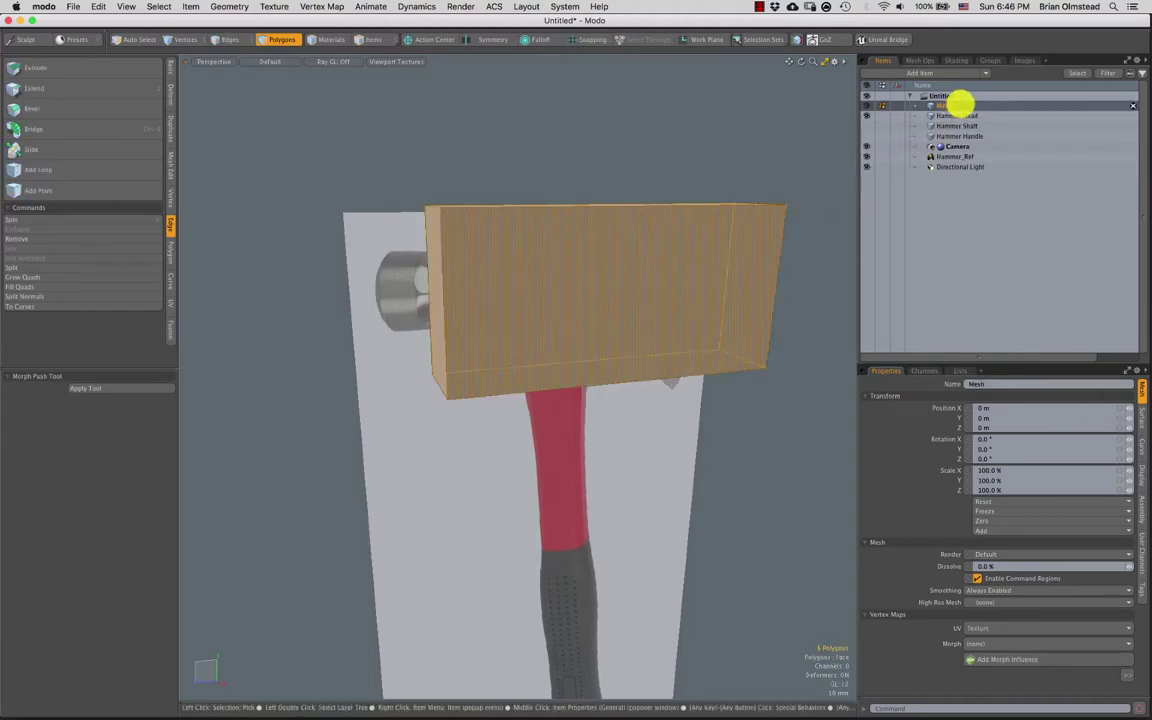
{"action": "double_click", "coordinate": [948, 106]}
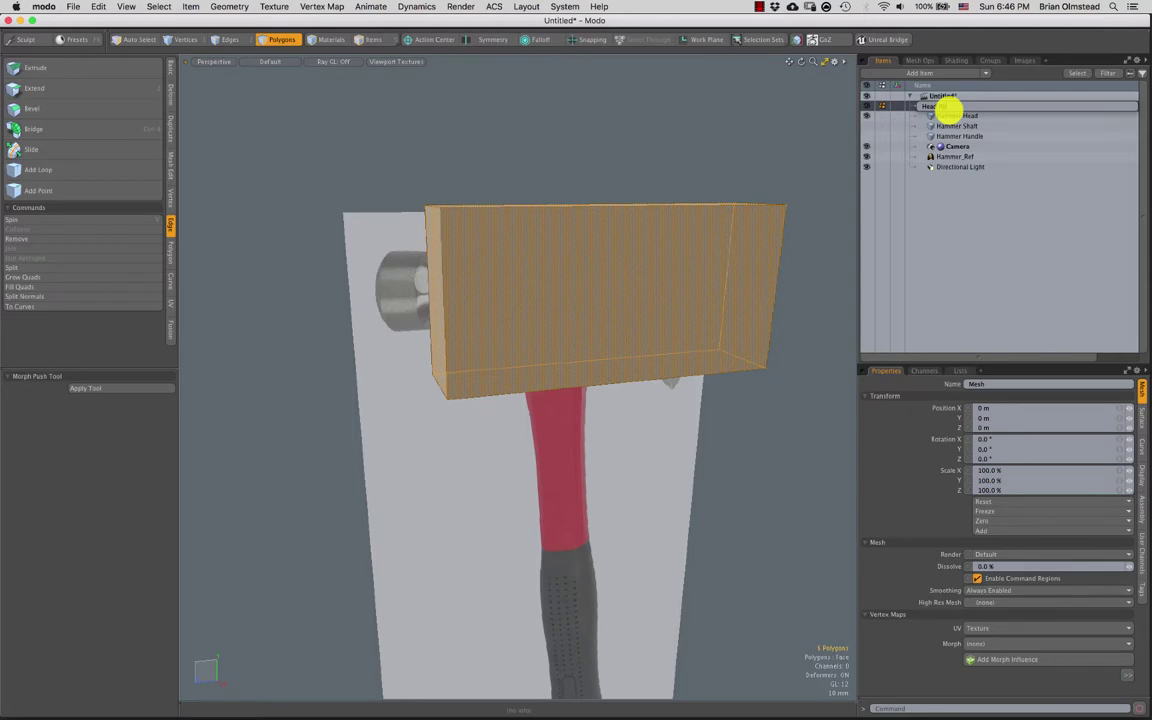
{"action": "key", "text": "Return"}
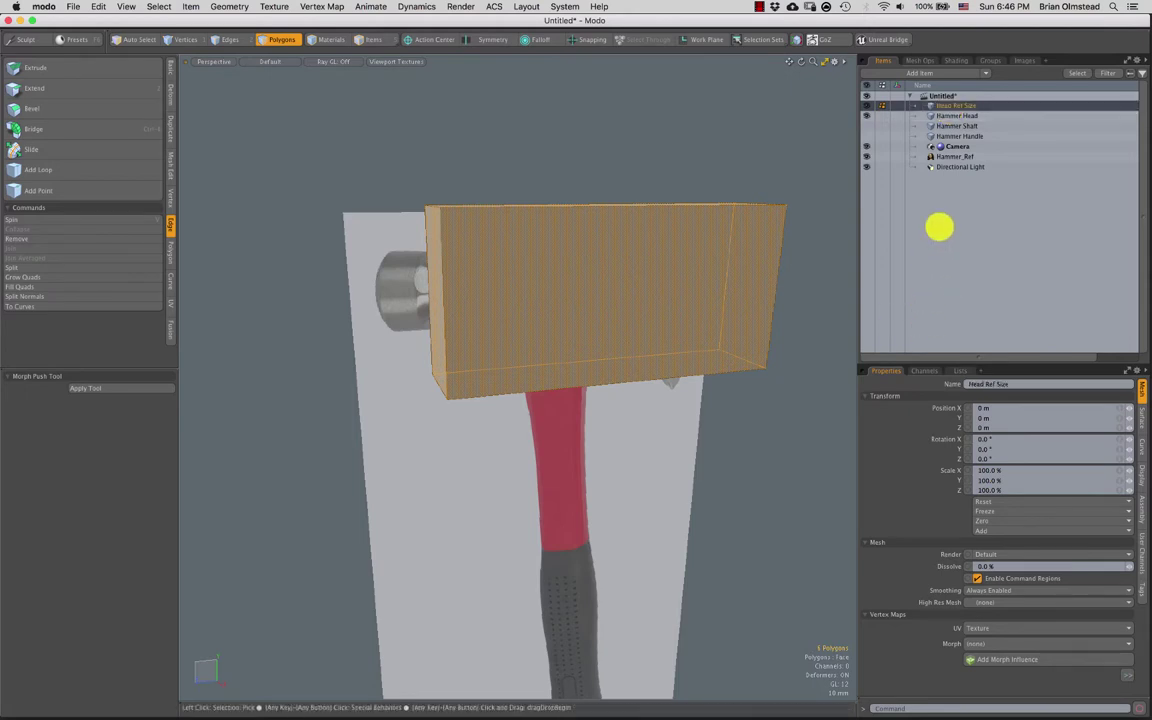
In the Hammer Head item, shrink the box to about 20.4 mm high and 43.7 mm long, and scale its length to about 79.5%
{"action": "left_click", "coordinate": [945, 117]}
{"action": "left_click_drag", "start_coordinate": [664, 265], "coordinate": [606, 287], "text": "alt"}
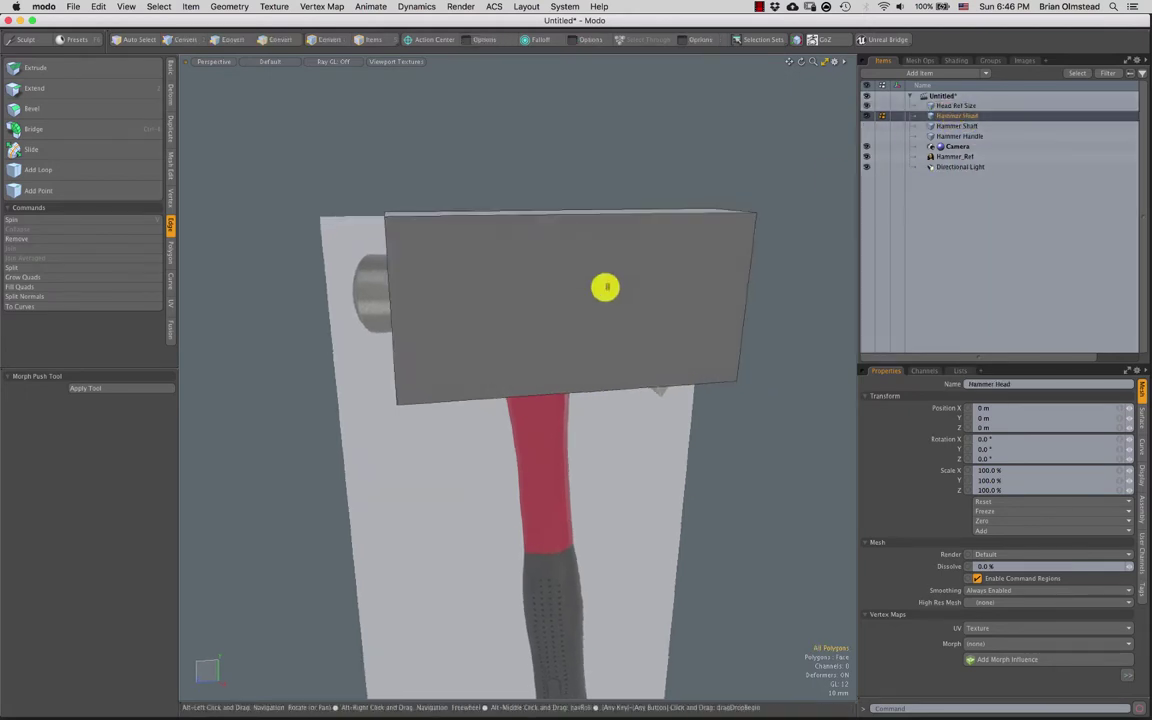
{"action": "double_click", "coordinate": [587, 303]}
{"action": "key", "text": "w"}
{"action": "key", "text": "r"}
{"action": "left_click_drag", "start_coordinate": [485, 214], "coordinate": [540, 233]}
{"action": "key", "text": "space"}
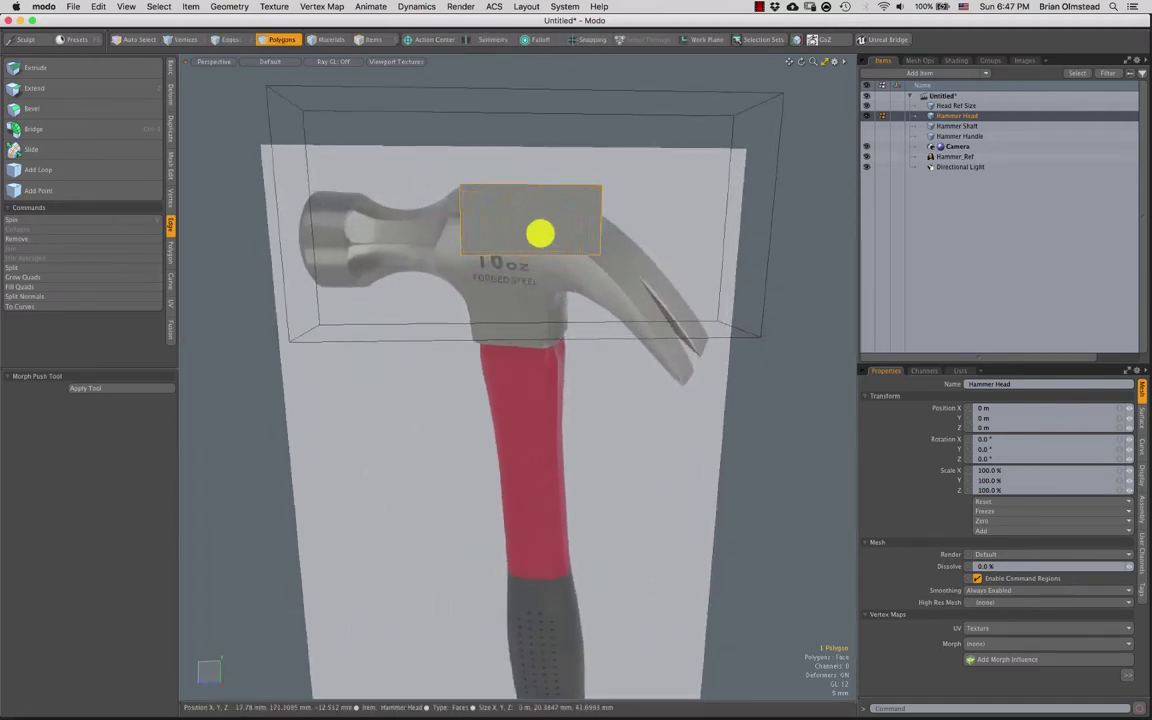
{"action": "key", "text": "r"}
{"action": "left_click_drag", "start_coordinate": [460, 220], "coordinate": [483, 217]}
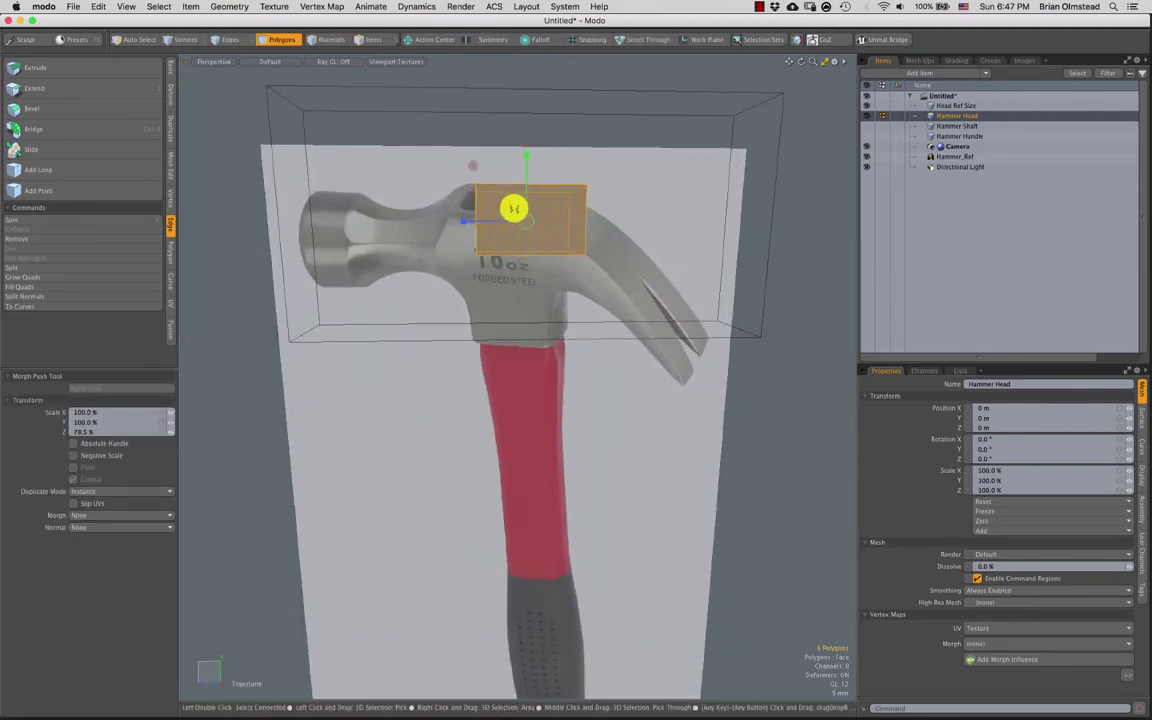
Lower the small head block by about 21.4 mm, and make the Hammer Shaft and Hammer Handle items visible
{"action": "key", "text": "w"}
{"action": "left_click_drag", "start_coordinate": [526, 179], "coordinate": [435, 290]}
{"action": "scroll", "coordinate": [491, 278], "scroll_direction": "up", "scroll_amount": 5}
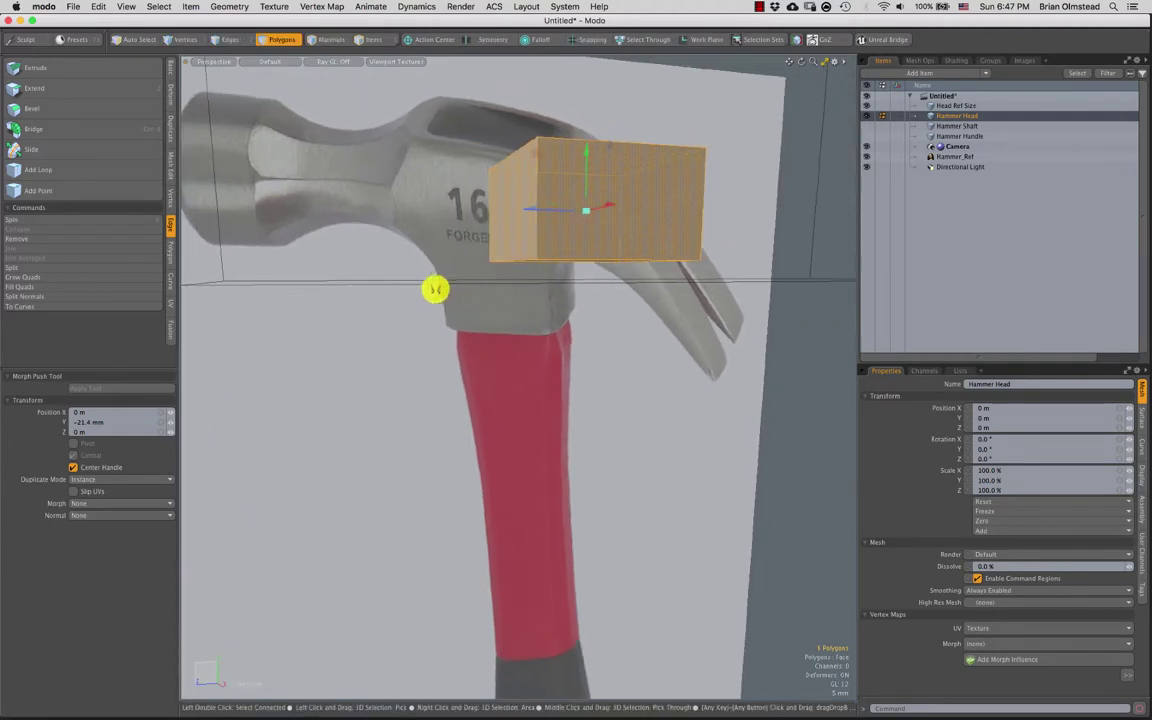
{"action": "key", "text": "space"}
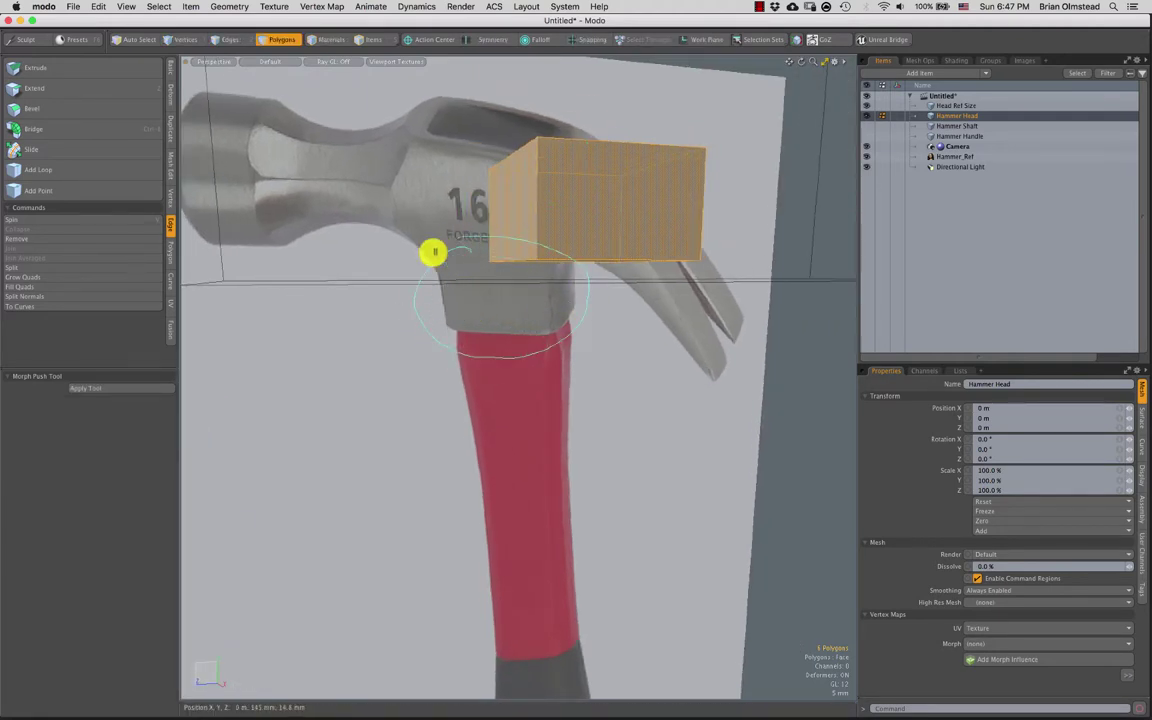
{"action": "right_click_drag", "start_coordinate": [505, 241], "coordinate": [474, 250]}
{"action": "left_click_drag", "start_coordinate": [866, 126], "coordinate": [866, 136]}
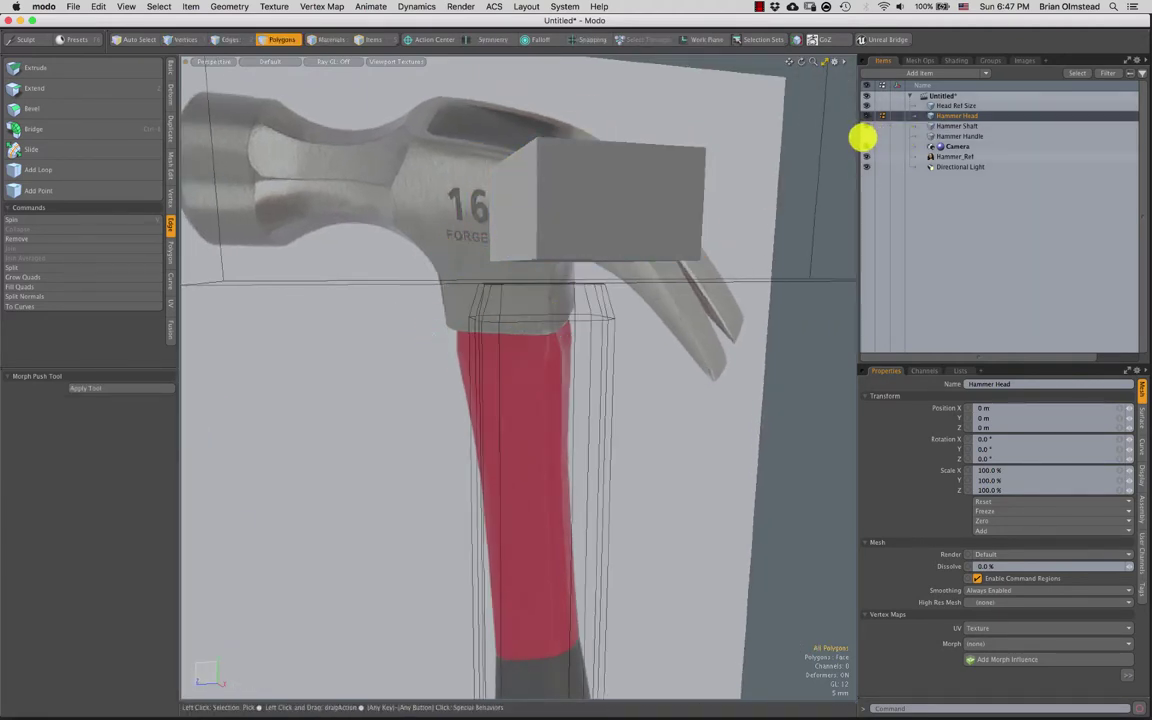
{"action": "left_click_drag", "start_coordinate": [817, 183], "coordinate": [599, 275], "text": "alt"}
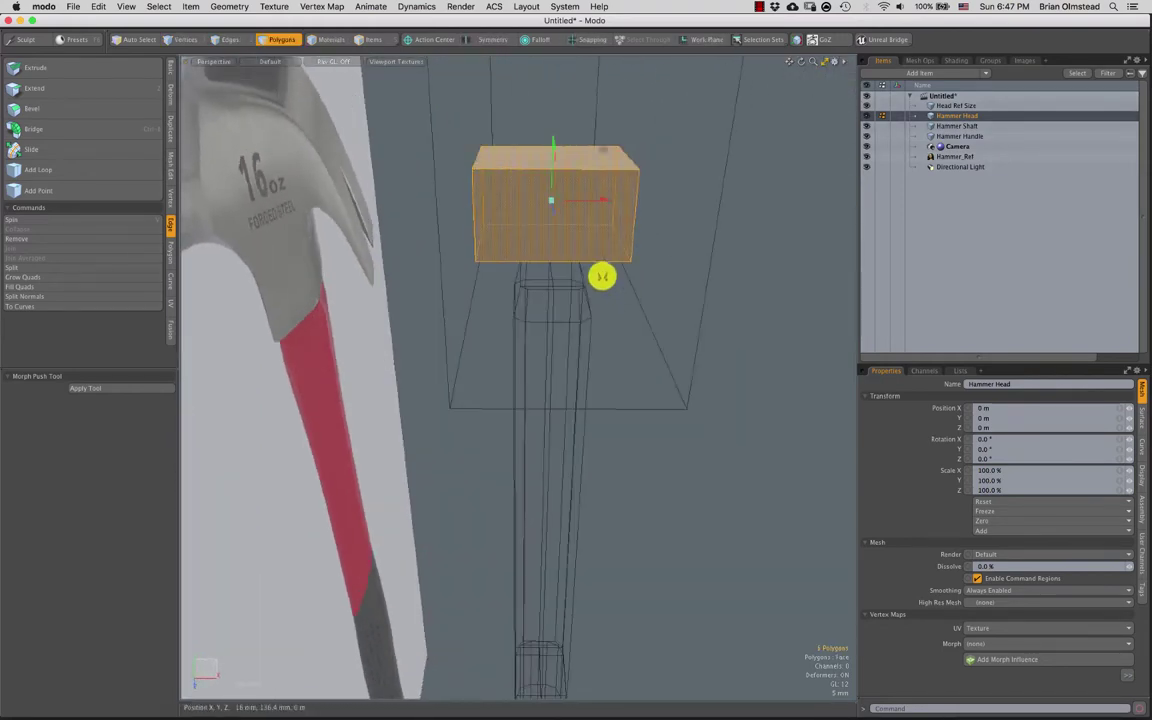
Narrow the head block across X and lower it by about 15.6 mm onto the top of the shaft
{"action": "key", "text": "r"}
{"action": "left_click_drag", "start_coordinate": [597, 204], "coordinate": [549, 262]}
{"action": "key", "text": "w"}
{"action": "left_click_drag", "start_coordinate": [552, 343], "coordinate": [508, 310], "text": "alt"}
{"action": "scroll", "coordinate": [540, 305], "scroll_direction": "up", "scroll_amount": 3}
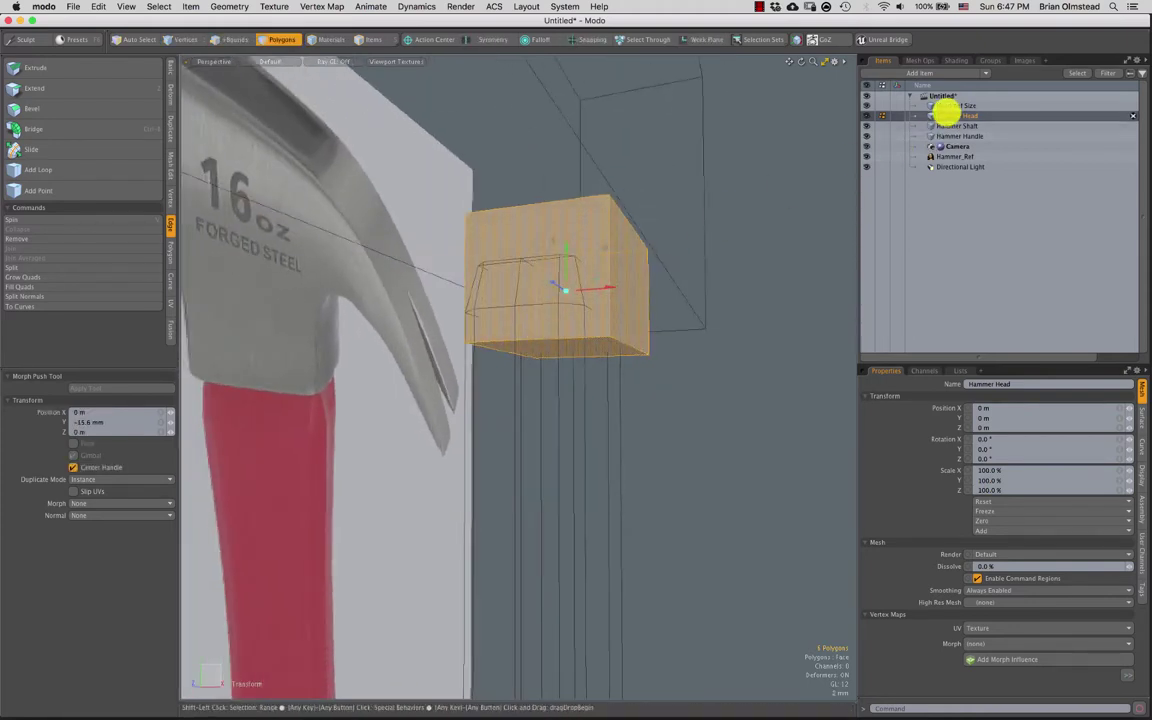
With the head, shaft and handle items active together, align the block over the shaft along Z and scale it to about 86% in X and 89.5% in Z
{"action": "left_click", "coordinate": [949, 135], "text": "shift"}
{"action": "left_click_drag", "start_coordinate": [581, 319], "coordinate": [455, 314], "text": "alt"}
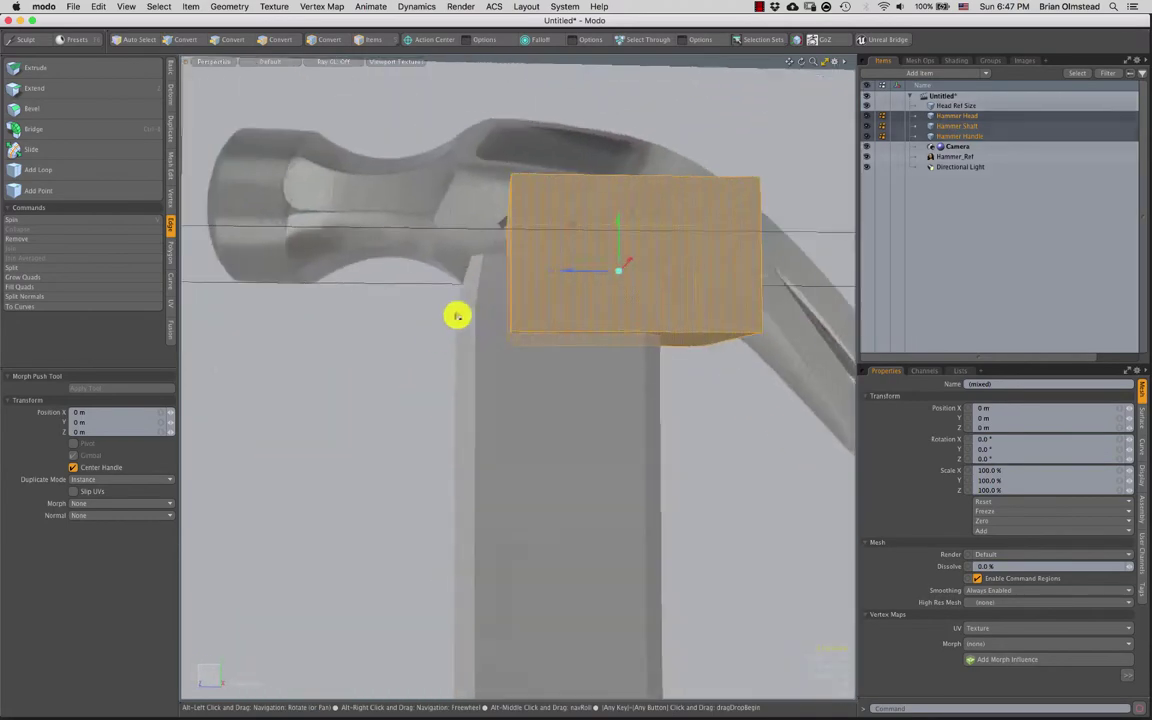
{"action": "mouse_move", "coordinate": [570, 271]}
{"action": "left_mouse_down"}
{"action": "mouse_move", "coordinate": [489, 271]}
{"action": "mouse_move", "coordinate": [663, 265]}
{"action": "mouse_move", "coordinate": [560, 278]}
{"action": "left_mouse_up"}
{"action": "key", "text": "r"}
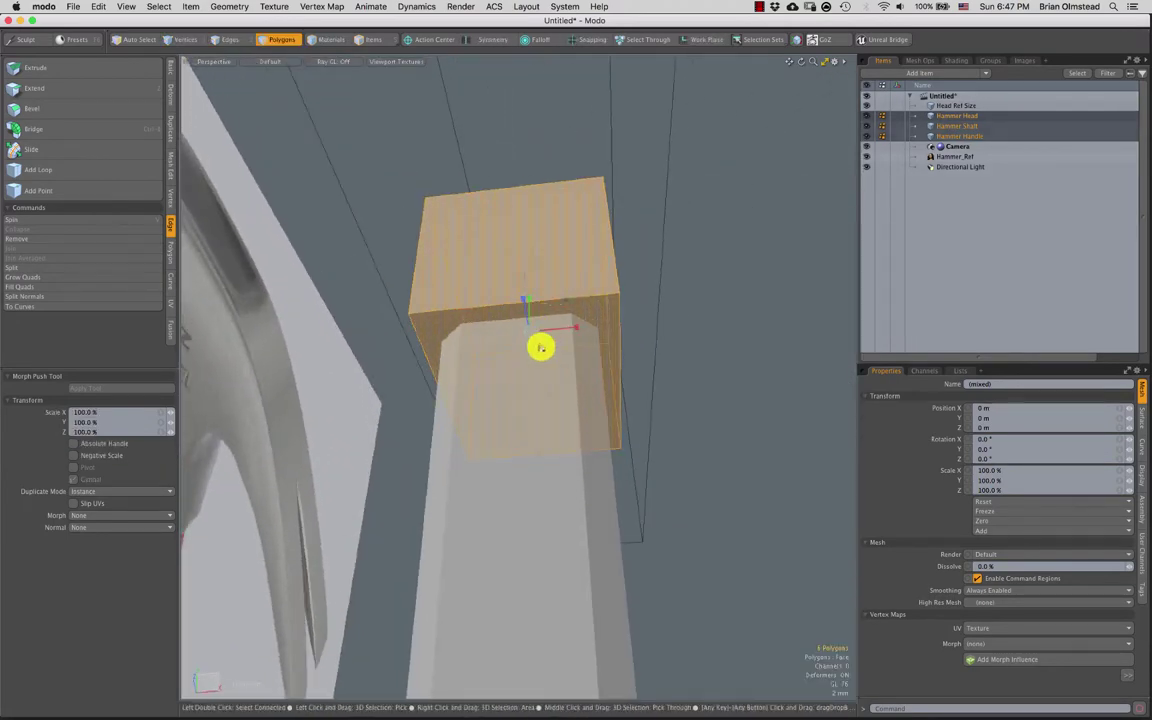
{"action": "left_click_drag", "start_coordinate": [540, 347], "coordinate": [294, 325], "text": "alt"}
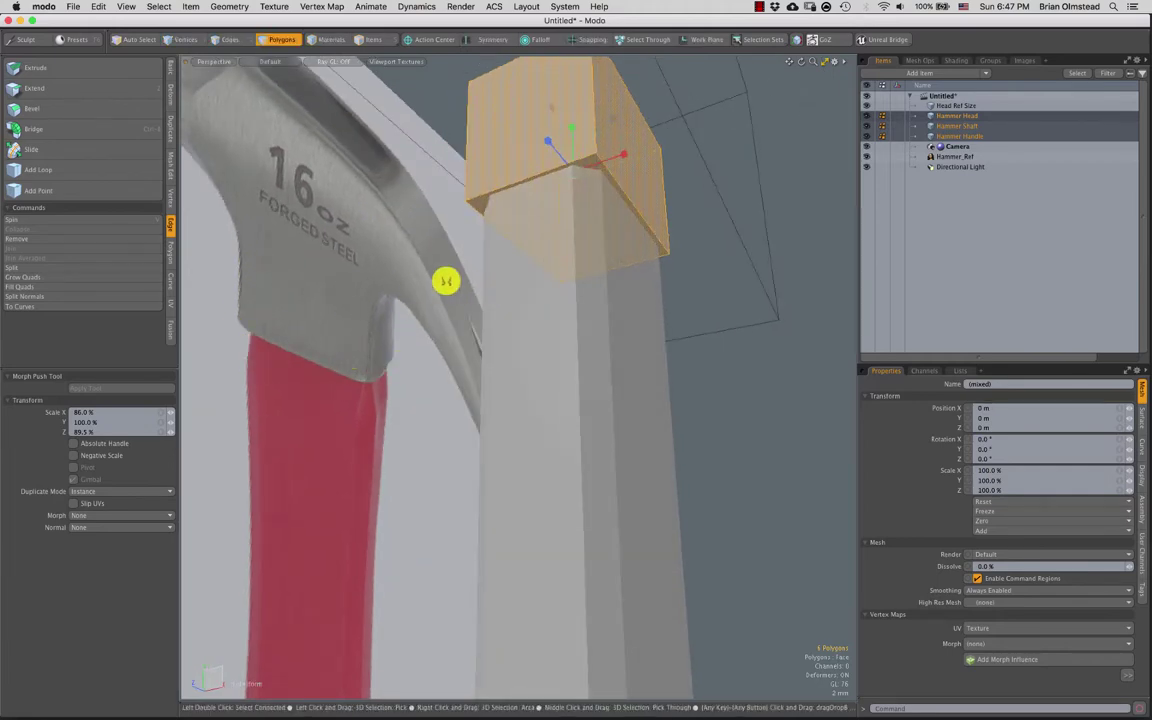
{"action": "left_click_drag", "start_coordinate": [446, 281], "coordinate": [476, 143], "text": "alt"}
{"action": "left_click_drag", "start_coordinate": [541, 166], "coordinate": [526, 311], "text": "alt"}
{"action": "key", "text": "q"}
{"action": "key", "text": "Escape"}
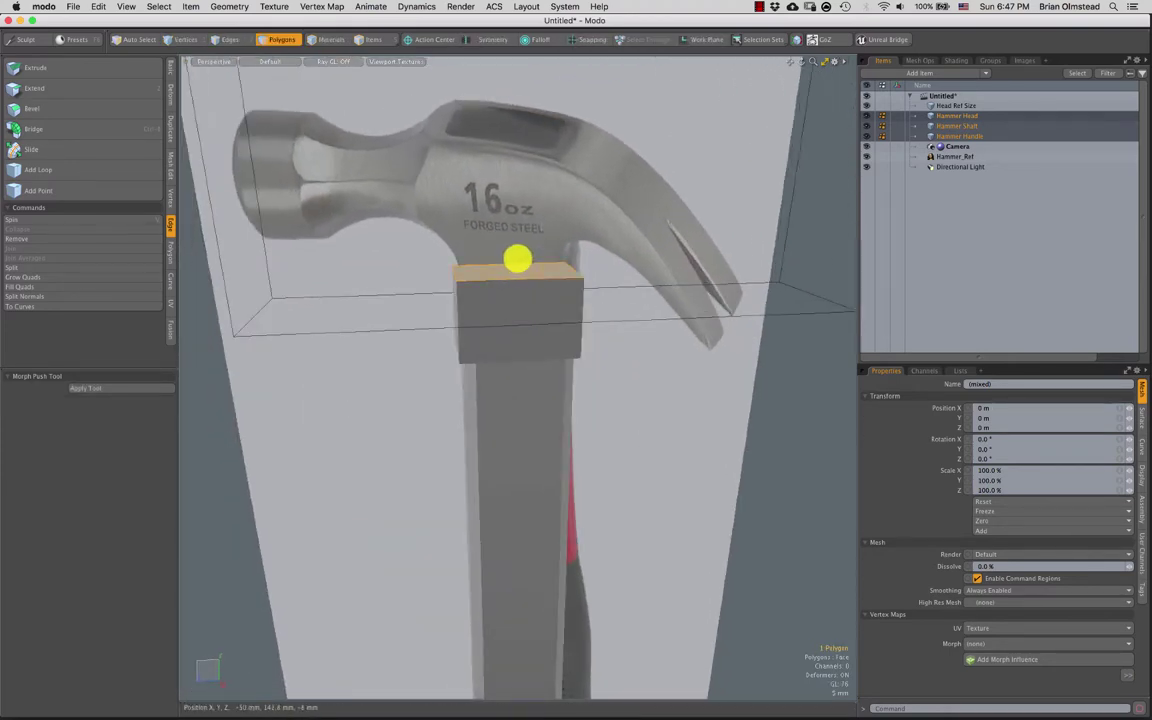
Move the block's top face vertically to adjust the height of the socket section
{"action": "key", "text": "w"}
{"action": "left_click_drag", "start_coordinate": [512, 239], "coordinate": [450, 334]}
{"action": "key", "text": "q"}
{"action": "key", "text": "Escape"}
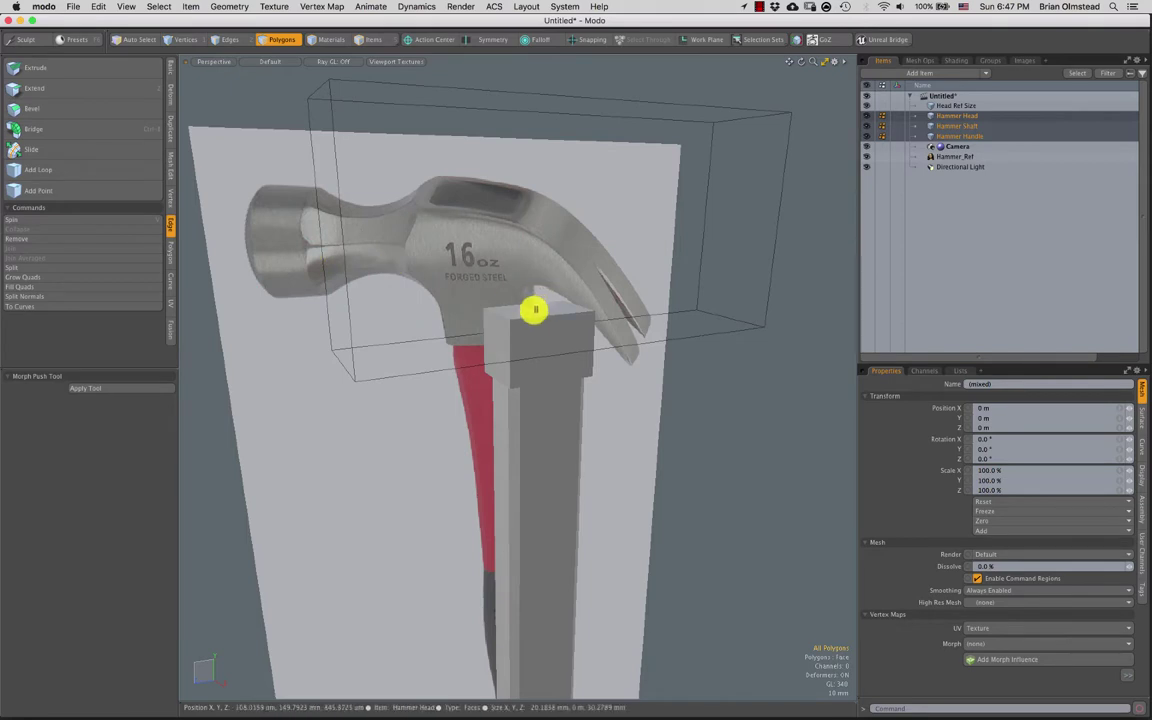
With only the Hammer Head item active, extrude the socket block's top face 29 mm upward
{"action": "left_click", "coordinate": [536, 310]}
{"action": "left_click_drag", "start_coordinate": [563, 362], "coordinate": [550, 321], "text": "alt"}
{"action": "key", "text": "ctrl+3"}
{"action": "left_click", "coordinate": [589, 368]}
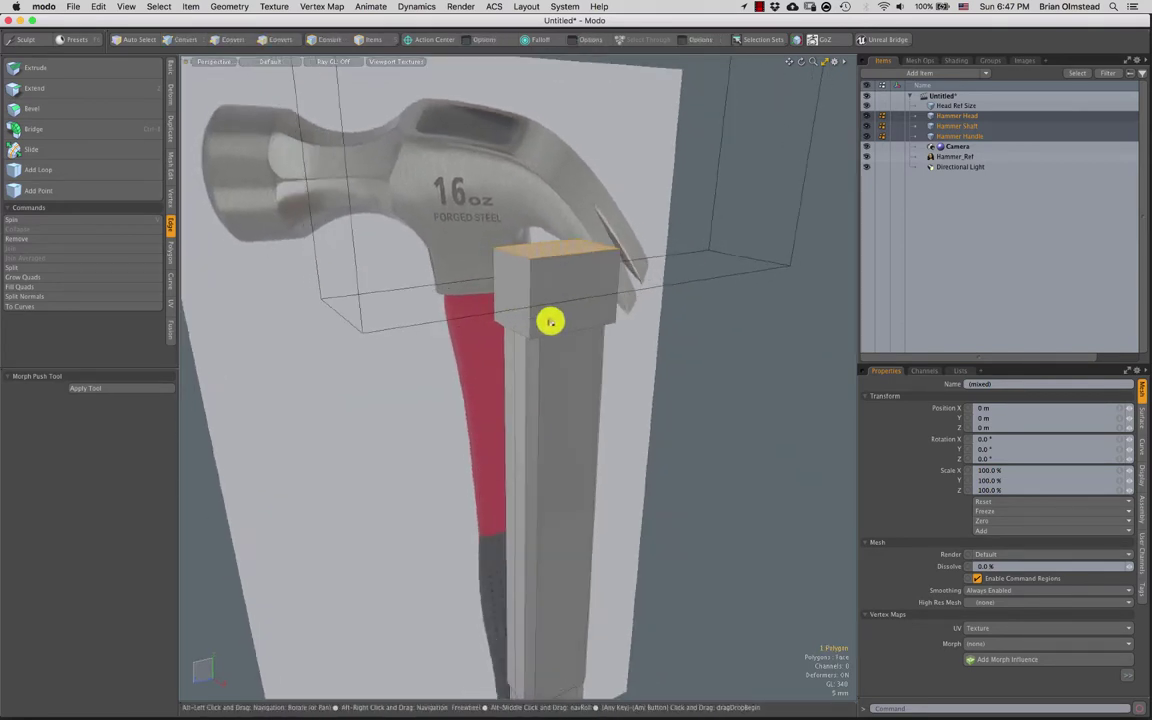
{"action": "left_click", "coordinate": [949, 115]}
{"action": "left_click_drag", "start_coordinate": [607, 283], "coordinate": [535, 244], "text": "alt"}
{"action": "key", "text": "shift+x"}
{"action": "left_click", "coordinate": [546, 291]}
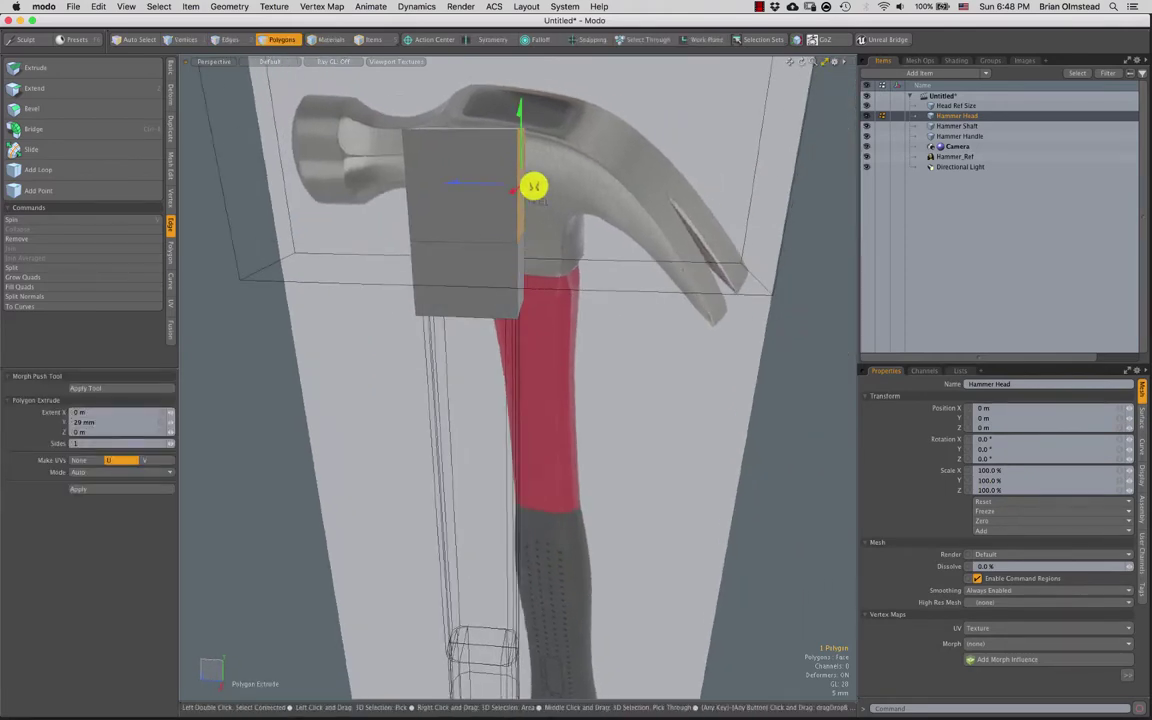
Extrude the upper block's claw-side face about 41.8 mm outward and its striking-side face about 14.8 mm outward
{"action": "left_click_drag", "start_coordinate": [484, 184], "coordinate": [537, 211]}
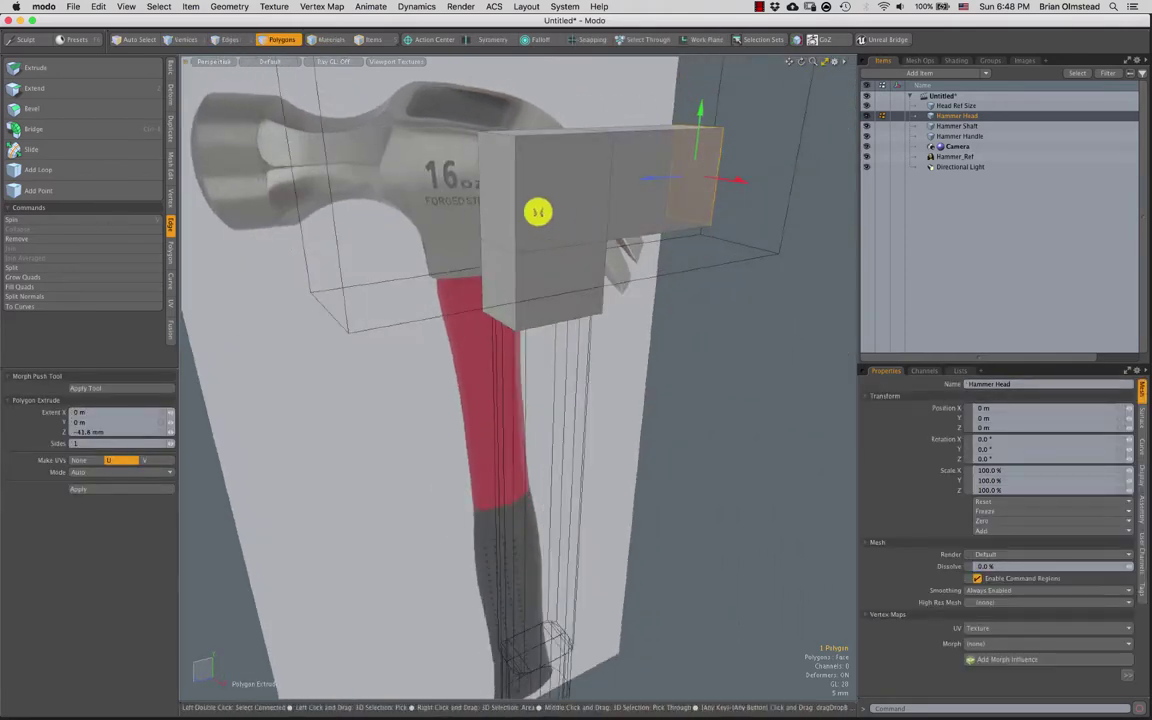
{"action": "key", "text": "space"}
{"action": "left_click", "coordinate": [499, 190]}
{"action": "key", "text": "shift+x"}
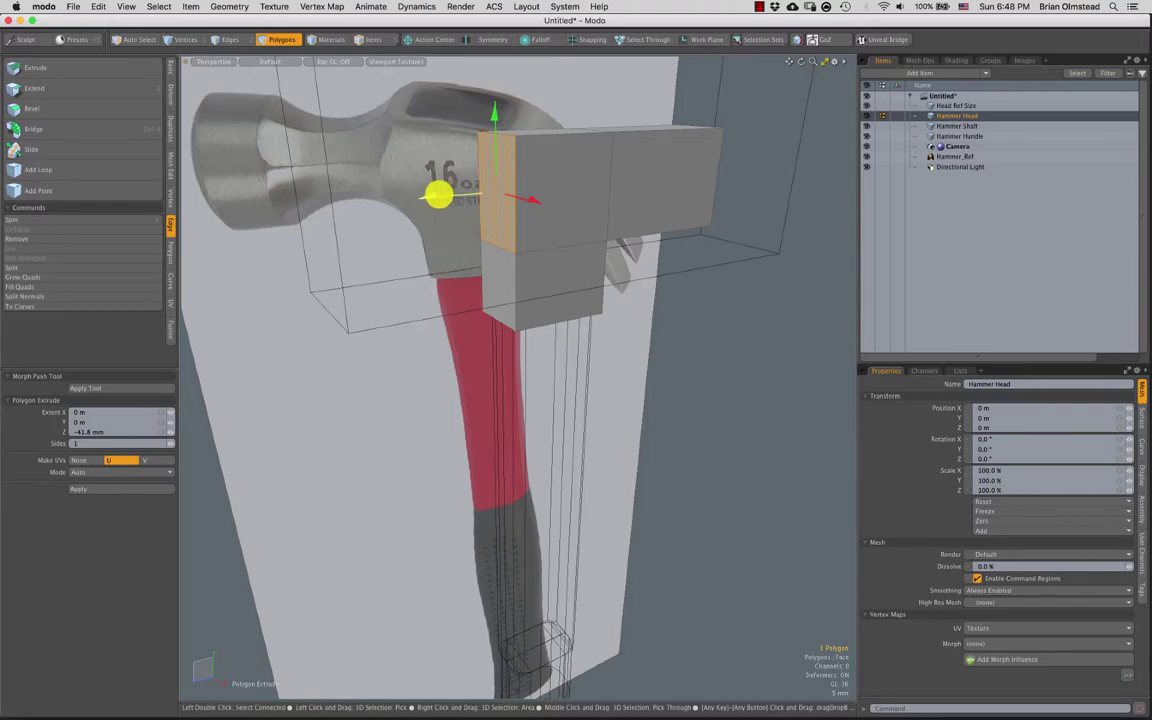
{"action": "left_click_drag", "start_coordinate": [438, 194], "coordinate": [336, 198]}
{"action": "left_click_drag", "start_coordinate": [411, 213], "coordinate": [482, 233], "text": "alt"}
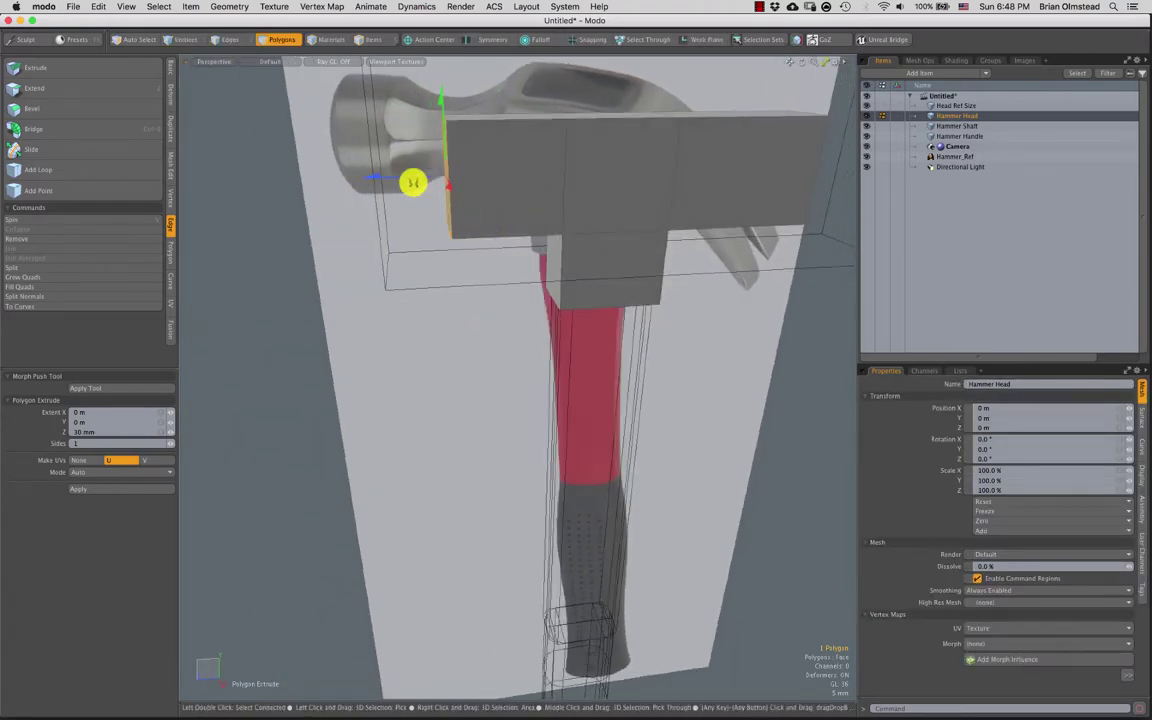
{"action": "left_click_drag", "start_coordinate": [396, 178], "coordinate": [447, 175]}
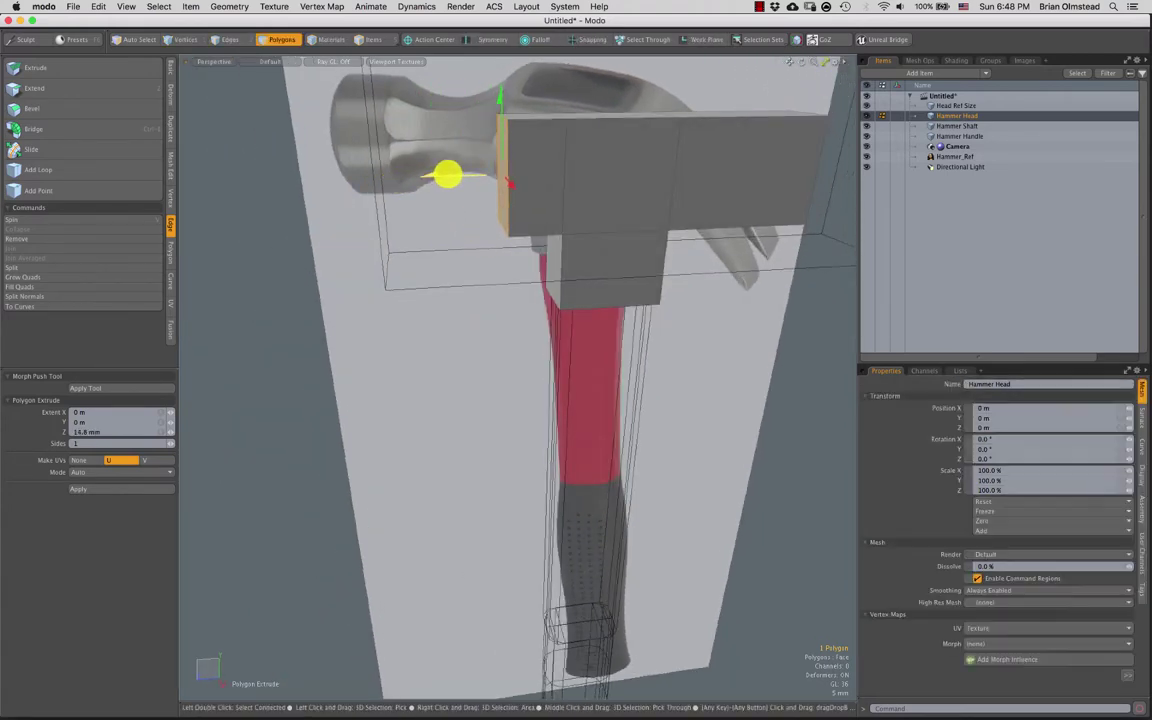
{"action": "left_click_drag", "start_coordinate": [420, 220], "coordinate": [450, 280], "text": "alt"}
{"action": "key", "text": "space"}
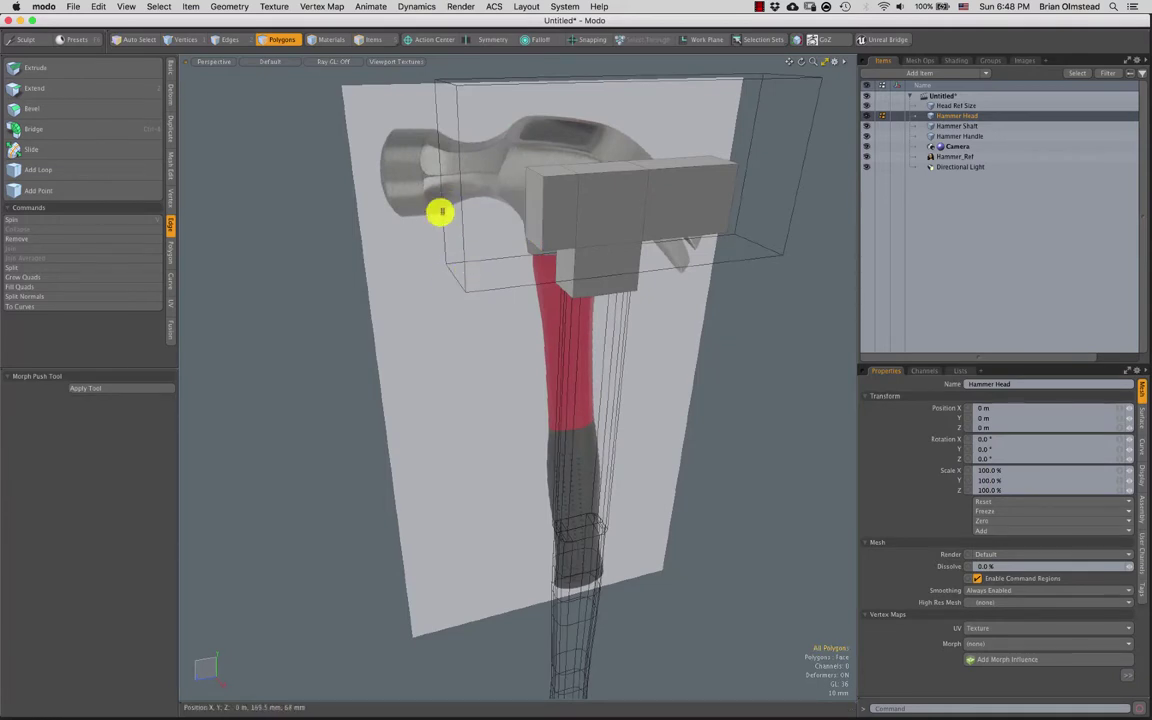
Duplicate the striking-side end section, move the copy outward from the head along Z, and delete the copy
{"action": "left_click_drag", "start_coordinate": [441, 211], "coordinate": [453, 229], "text": "alt"}
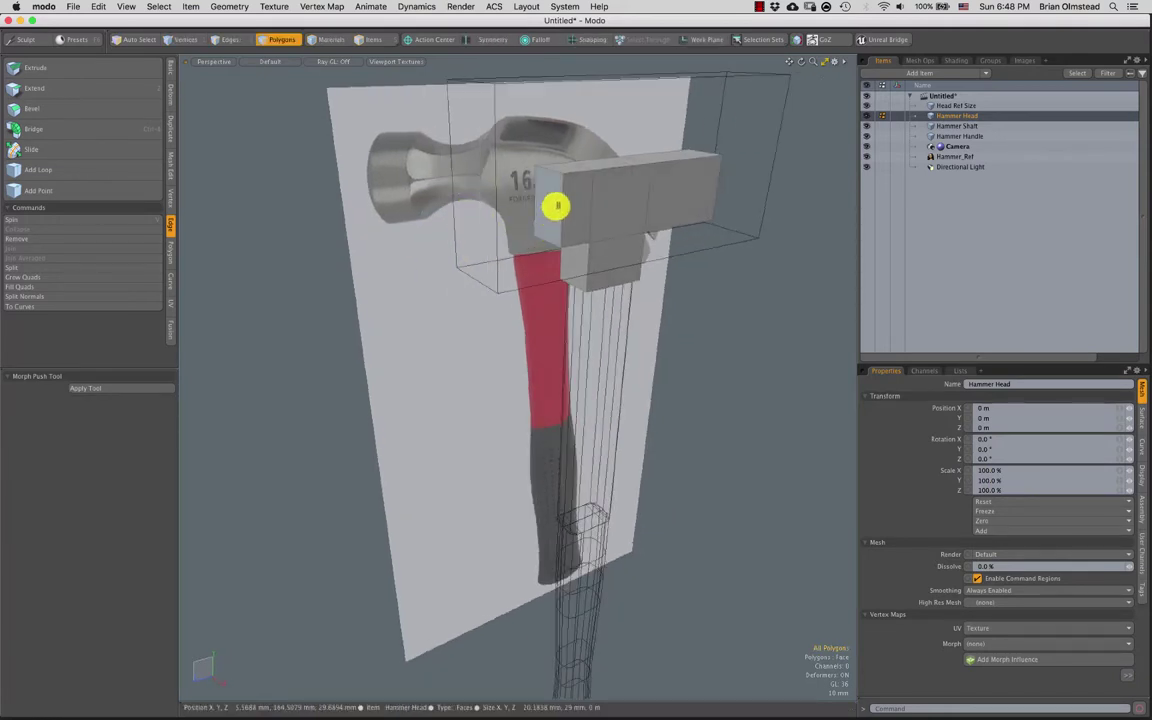
{"action": "left_click", "coordinate": [553, 205]}
{"action": "left_click_drag", "start_coordinate": [548, 206], "coordinate": [569, 234], "text": "alt"}
{"action": "key", "text": "w"}
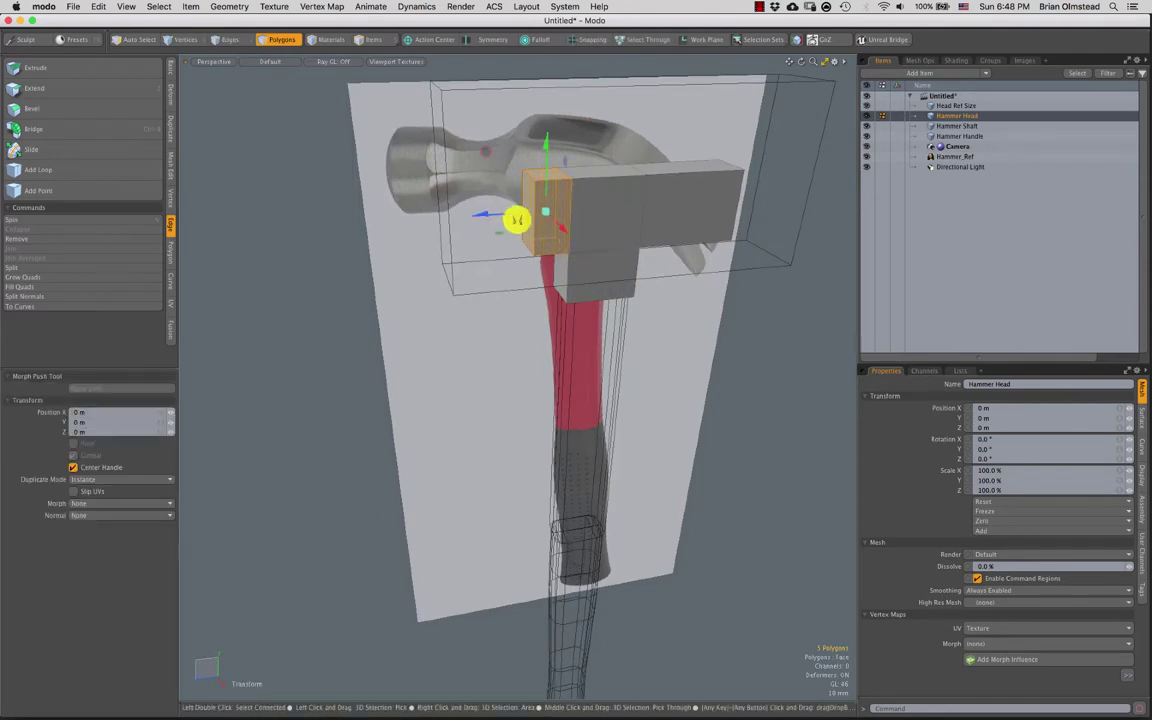
{"action": "left_click_drag", "start_coordinate": [499, 213], "coordinate": [489, 317]}
{"action": "scroll", "coordinate": [530, 289], "scroll_direction": "up", "scroll_amount": 3}
{"action": "key", "text": "q"}
{"action": "left_click", "coordinate": [505, 303]}
{"action": "key", "text": "Delete"}
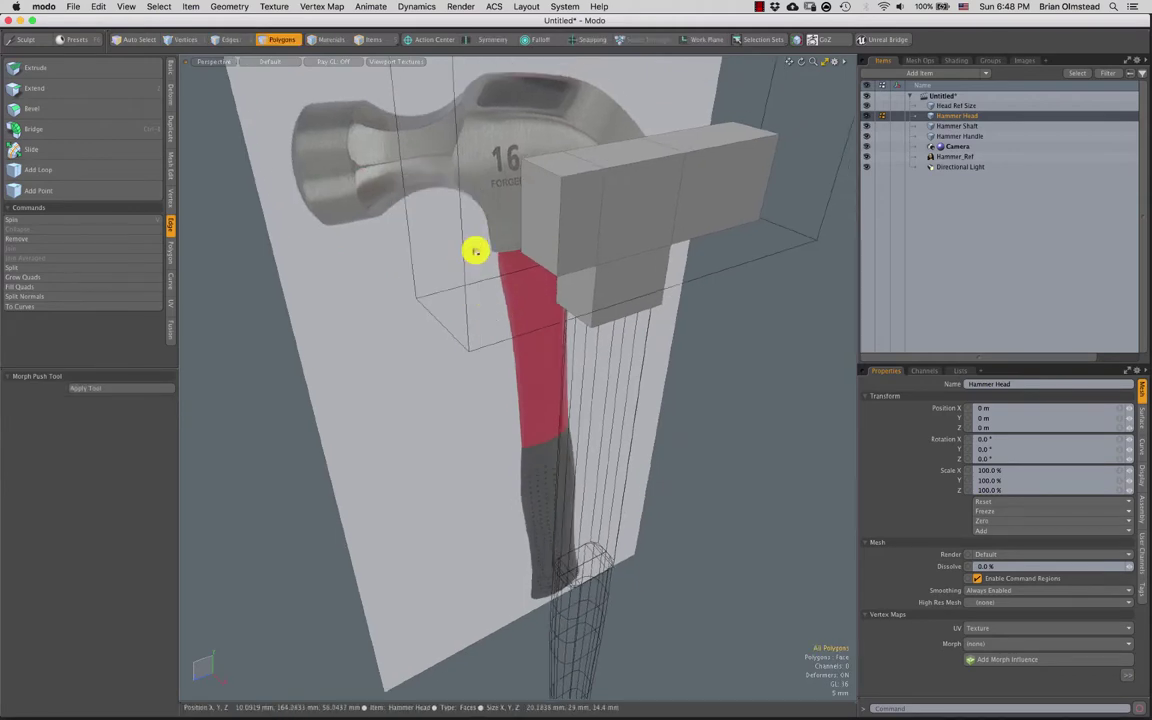
{"action": "left_click_drag", "start_coordinate": [579, 276], "coordinate": [505, 298], "text": "alt"}
{"action": "left_click_drag", "start_coordinate": [505, 298], "coordinate": [542, 254], "text": "ctrl+alt"}
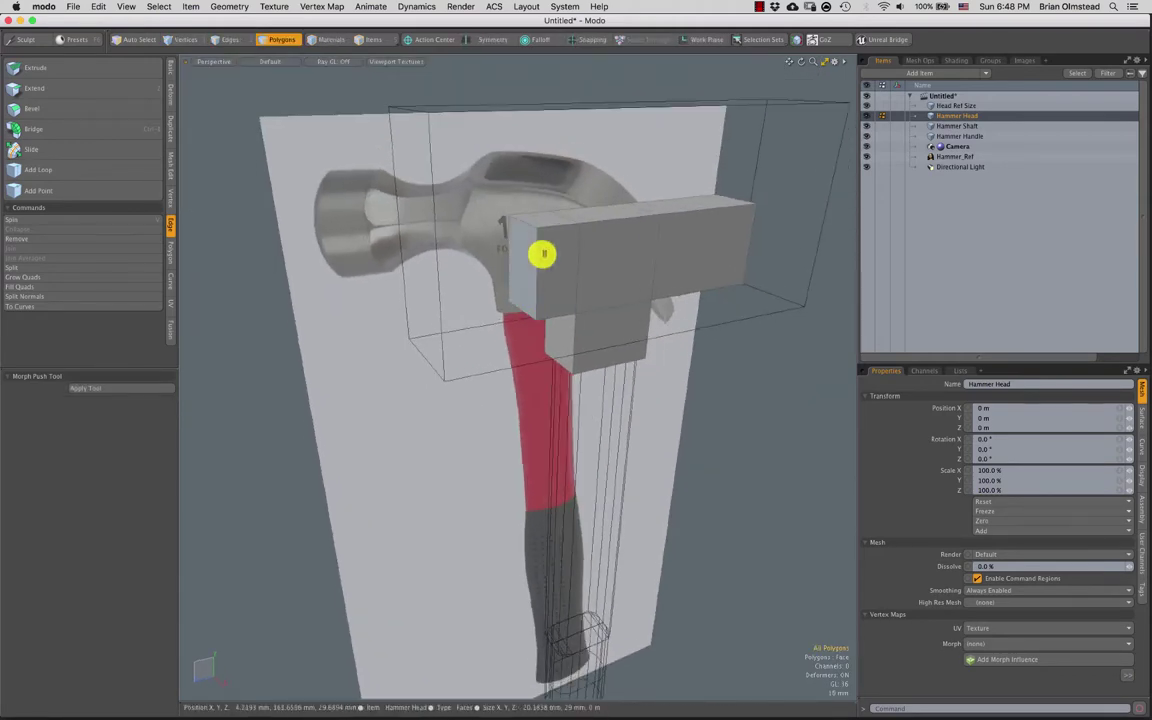
{"action": "left_click", "coordinate": [516, 267]}
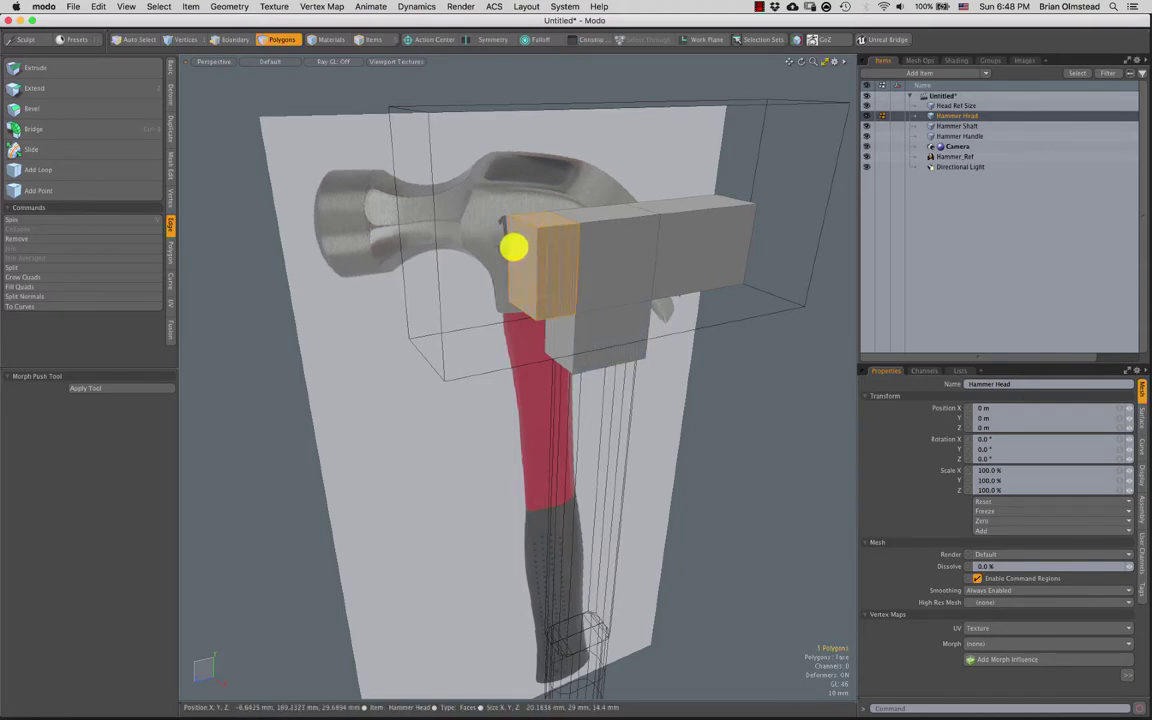
{"action": "key", "text": "Escape"}
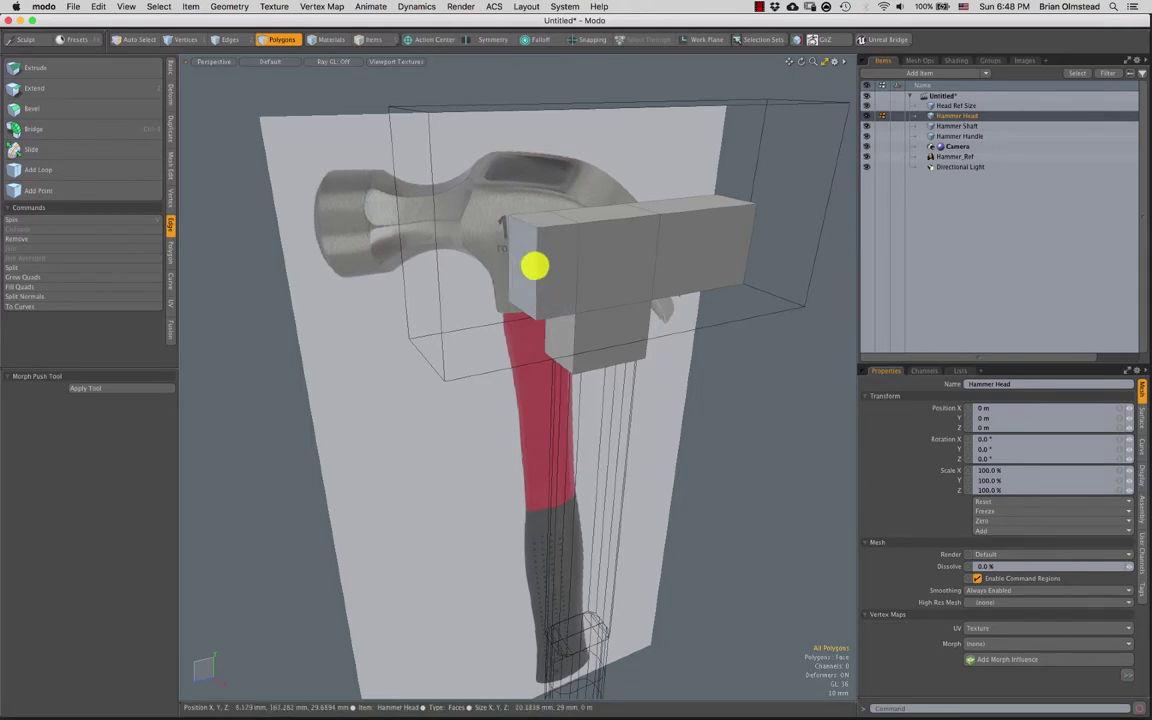
{"action": "double_click", "coordinate": [524, 266]}
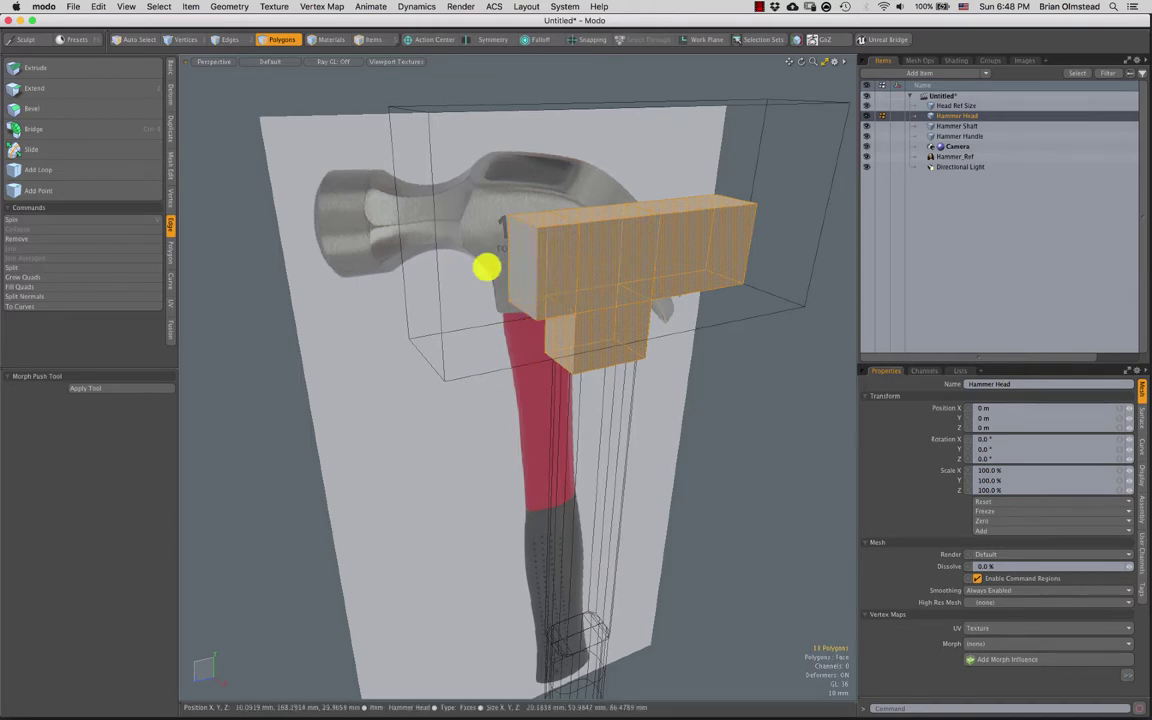
{"action": "key", "text": "bracketleft"}
{"action": "key", "text": "shift+Up"}
{"action": "key", "text": "shift+Down"}
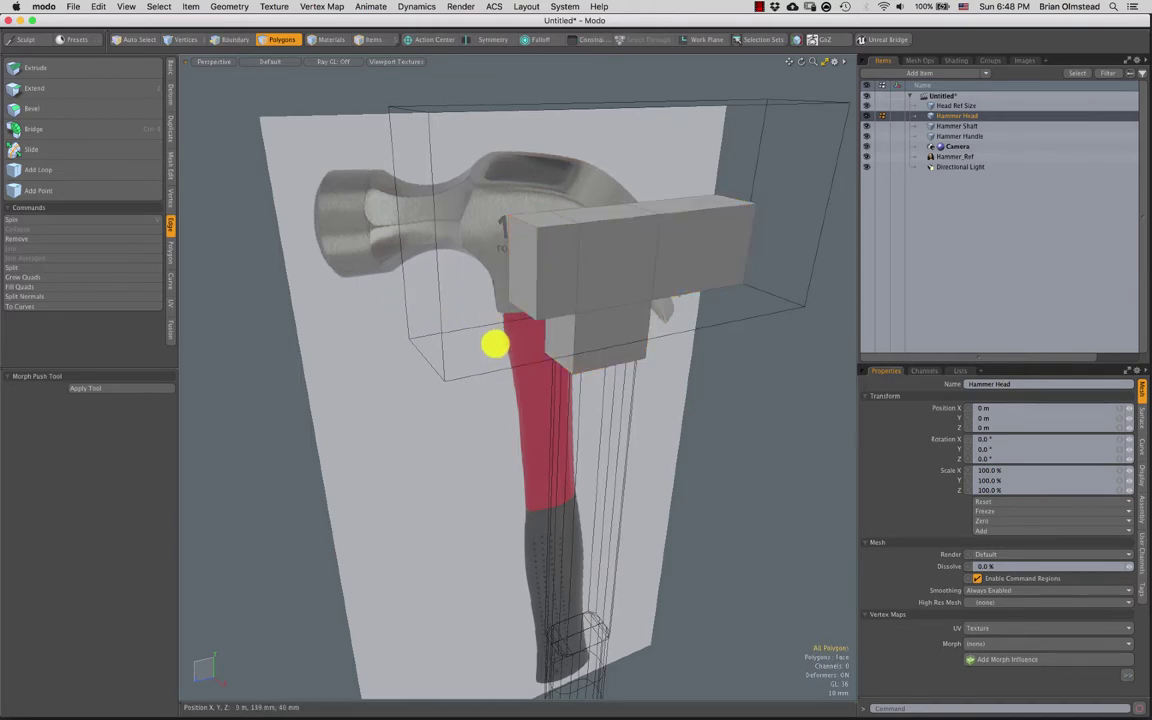
{"action": "key", "text": "super+z"}
{"action": "key", "text": "super+z"}
{"action": "key", "text": "super+z"}
{"action": "key", "text": "super+z"}
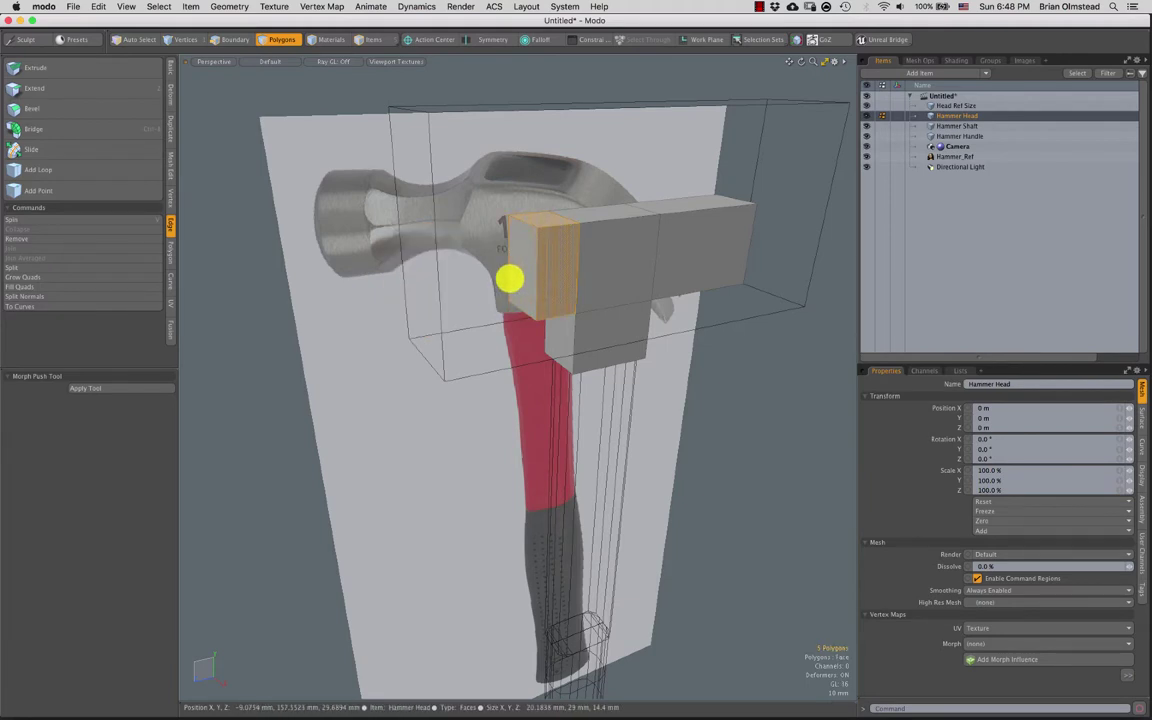
{"action": "key", "text": "super+z"}
Duplicate the head's striking-side end section and move the copy outward, away from the head
{"action": "scroll", "coordinate": [458, 337], "scroll_direction": "up", "scroll_amount": 5}
{"action": "left_click", "coordinate": [458, 337]}
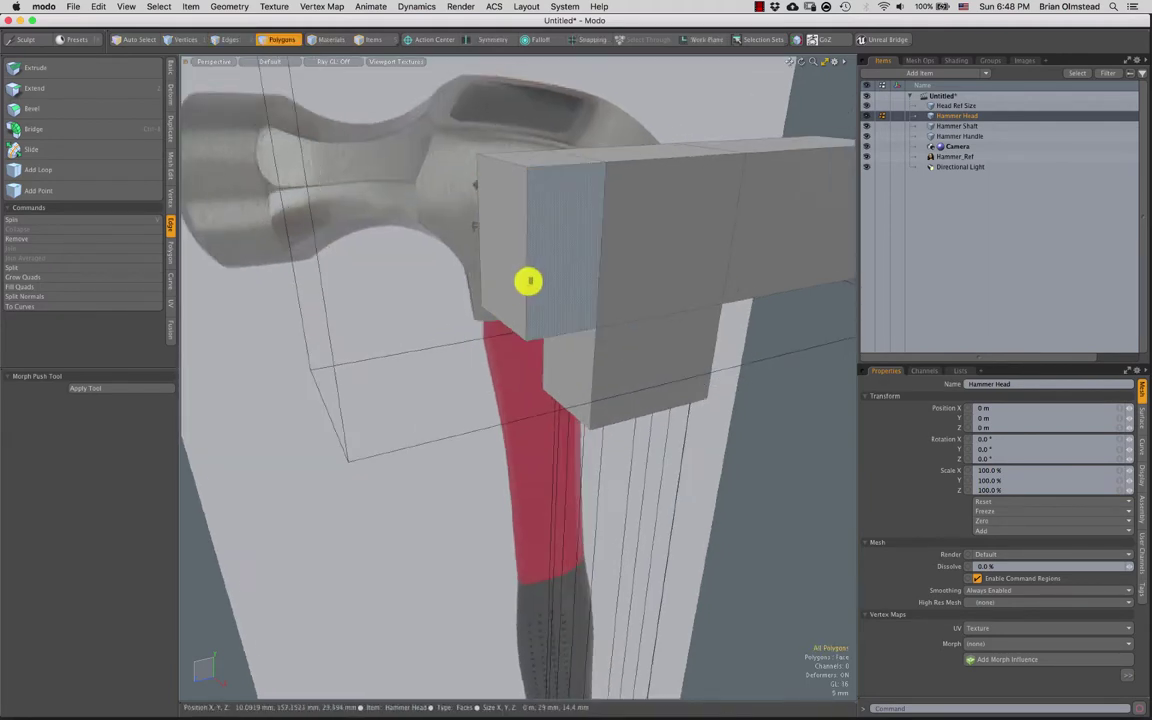
{"action": "double_click", "coordinate": [529, 281]}
{"action": "left_click_drag", "start_coordinate": [537, 338], "coordinate": [519, 329], "text": "ctrl+alt"}
{"action": "left_click", "coordinate": [514, 294]}
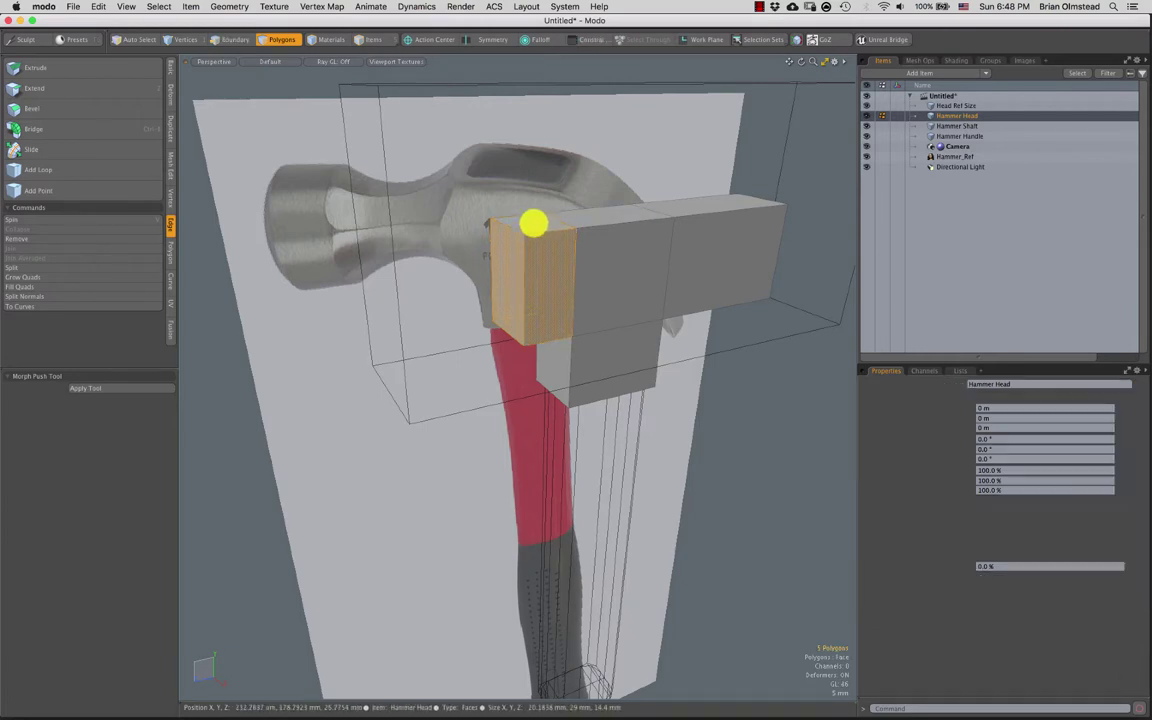
{"action": "key", "text": "y"}
{"action": "left_click_drag", "start_coordinate": [462, 286], "coordinate": [296, 300]}
{"action": "left_click_drag", "start_coordinate": [296, 300], "coordinate": [414, 273], "text": "alt"}
Scale the detached end block to about 130.5% along X
{"action": "key", "text": "space"}
{"action": "left_click", "coordinate": [501, 260]}
{"action": "double_click", "coordinate": [485, 278]}
{"action": "key", "text": "r"}
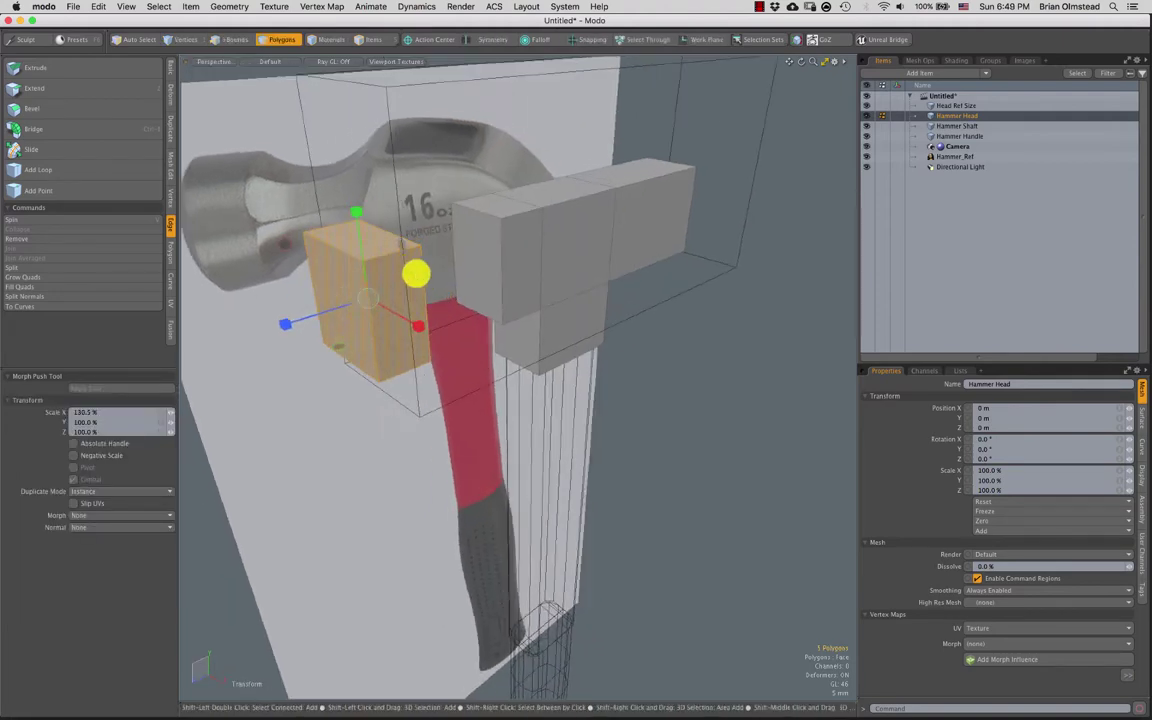
{"action": "key", "text": "space"}
{"action": "key", "text": "2"}
{"action": "left_click_drag", "start_coordinate": [316, 222], "coordinate": [406, 264], "text": "alt"}
{"action": "key", "text": "ctrl+b"}
{"action": "key", "text": "w"}
{"action": "key", "text": "r"}
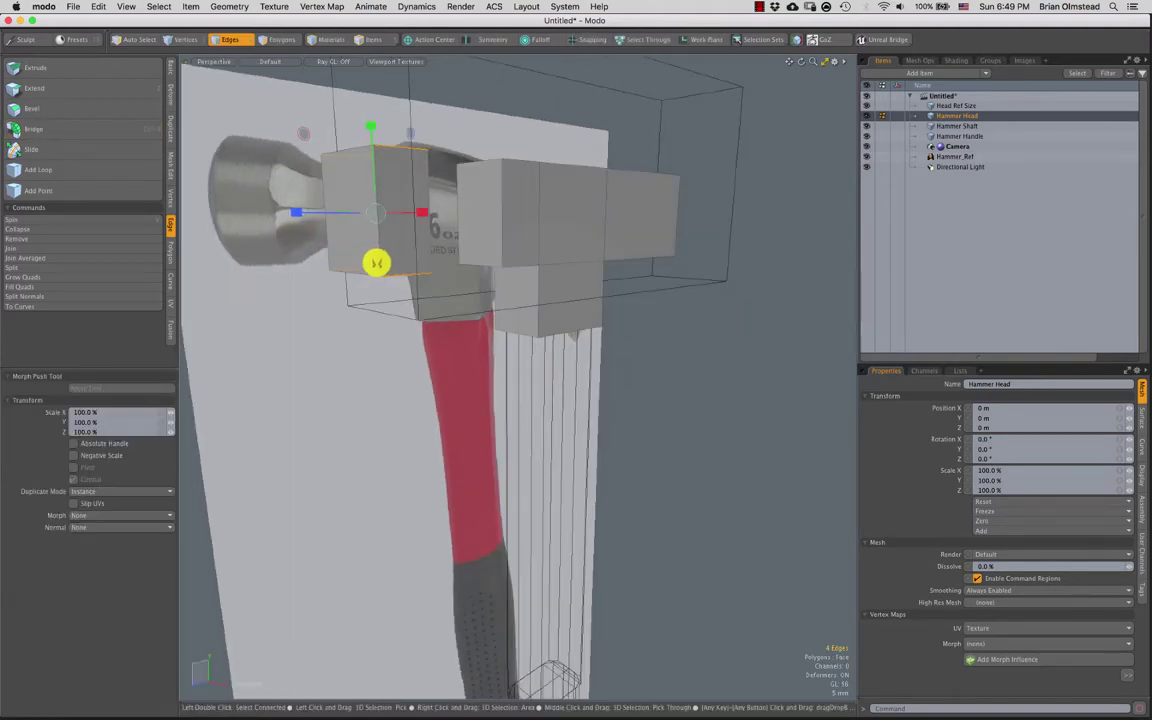
{"action": "key", "text": "super+z"}
{"action": "key", "text": "super+z"}
{"action": "key", "text": "super+z"}
{"action": "key", "text": "super+z"}
{"action": "key", "text": "super+z"}
Bevel the detached block's four lengthwise edges to give it an octagonal cross-section
{"action": "left_click_drag", "start_coordinate": [404, 267], "coordinate": [478, 216], "text": "alt"}
{"action": "key", "text": "b"}
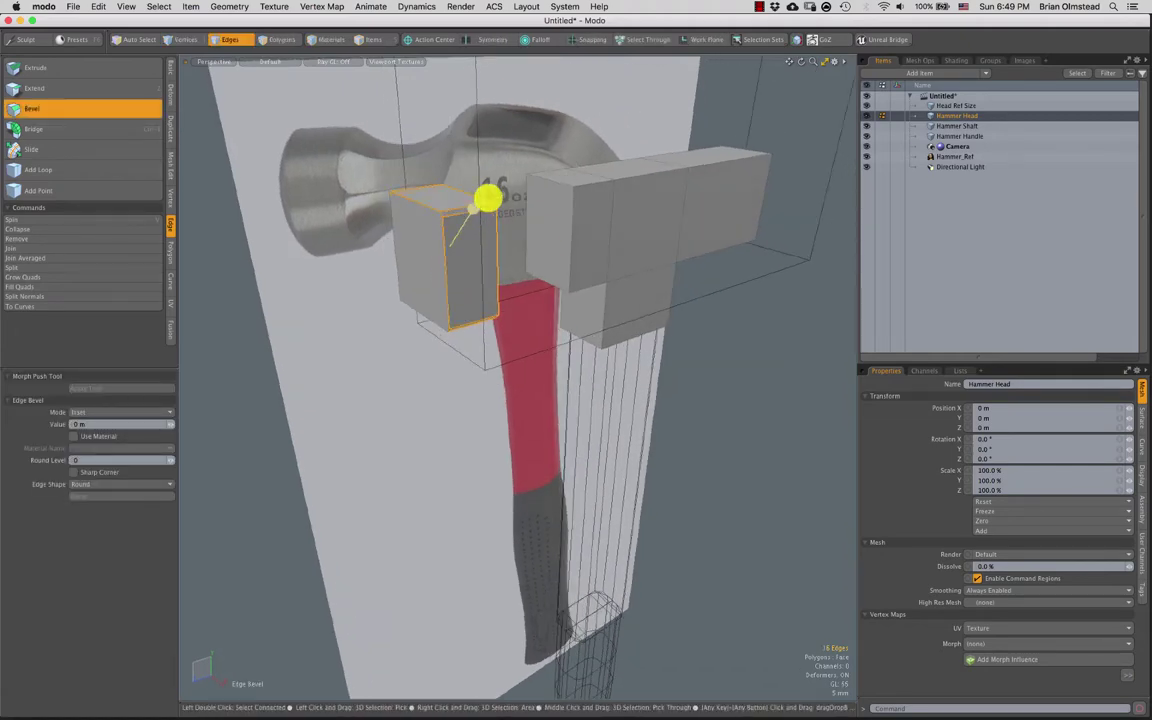
{"action": "key", "text": "space"}
{"action": "left_click_drag", "start_coordinate": [478, 298], "coordinate": [479, 325], "text": "alt"}
{"action": "key", "text": "1"}
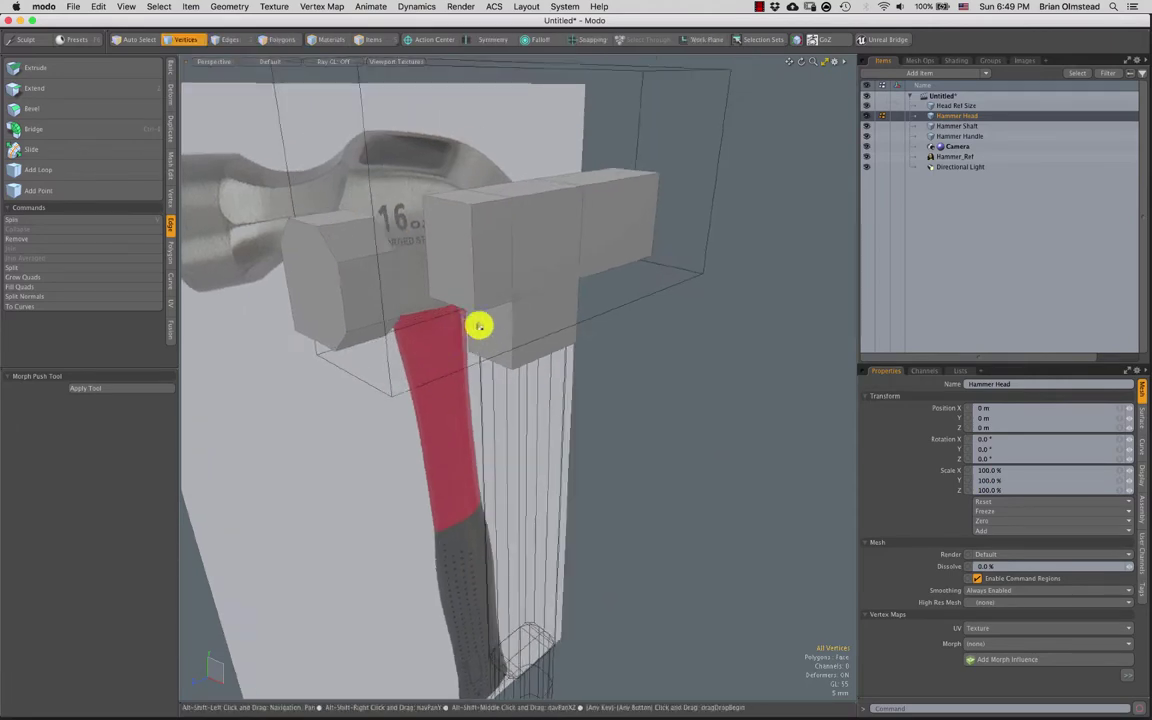
{"action": "left_click_drag", "start_coordinate": [532, 262], "coordinate": [513, 314], "text": "alt"}
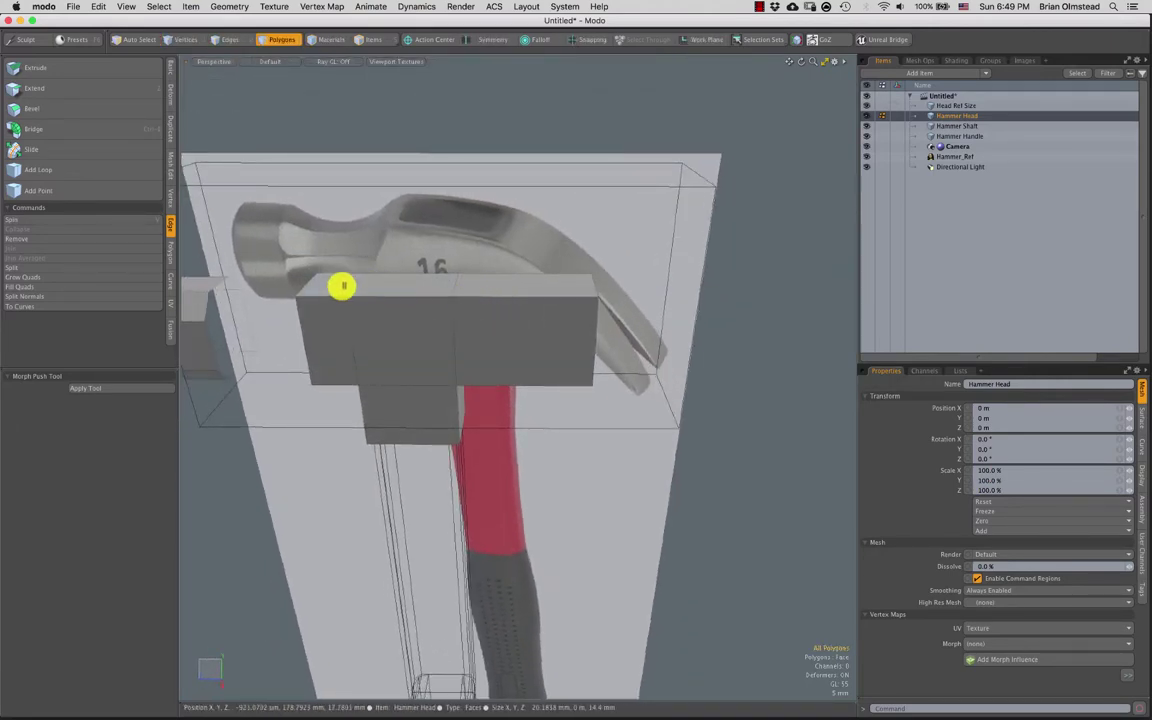
Add a single centred loop slice running lengthwise through the main head block
{"action": "left_click_drag", "start_coordinate": [429, 296], "coordinate": [373, 290], "text": "alt"}
{"action": "key", "text": "2"}
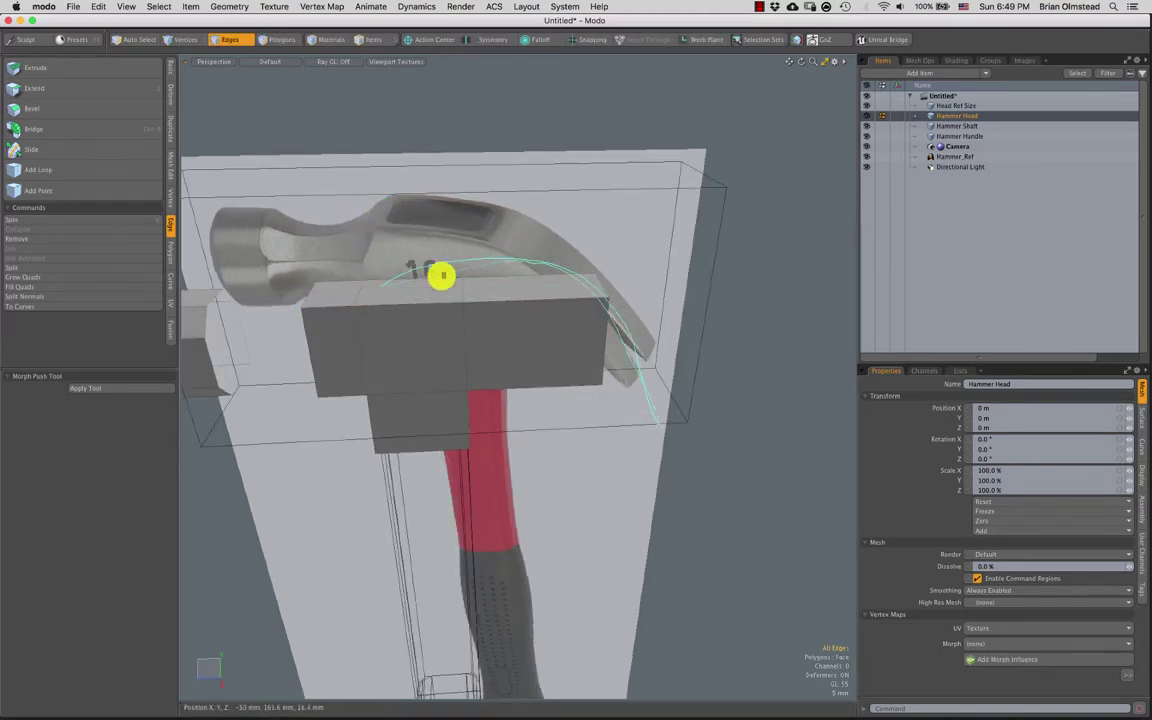
{"action": "left_click_drag", "start_coordinate": [443, 276], "coordinate": [493, 327], "text": "alt"}
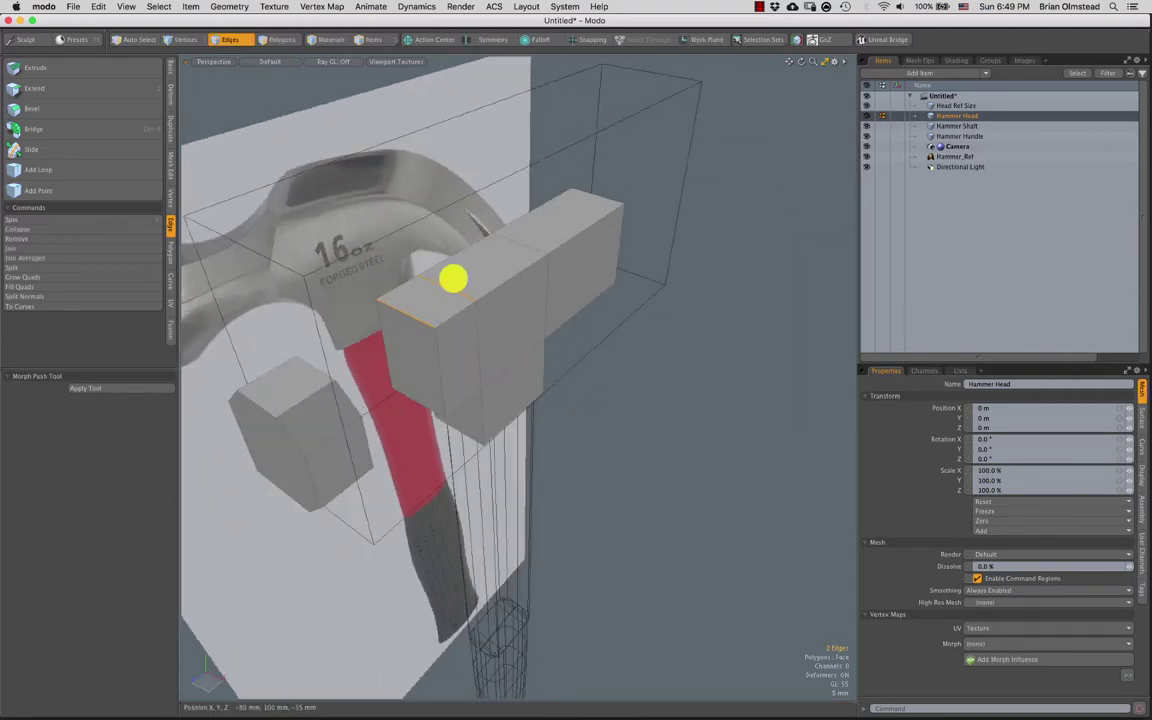
{"action": "left_click_drag", "start_coordinate": [453, 279], "coordinate": [487, 289], "text": "alt"}
{"action": "key", "text": "alt+c"}
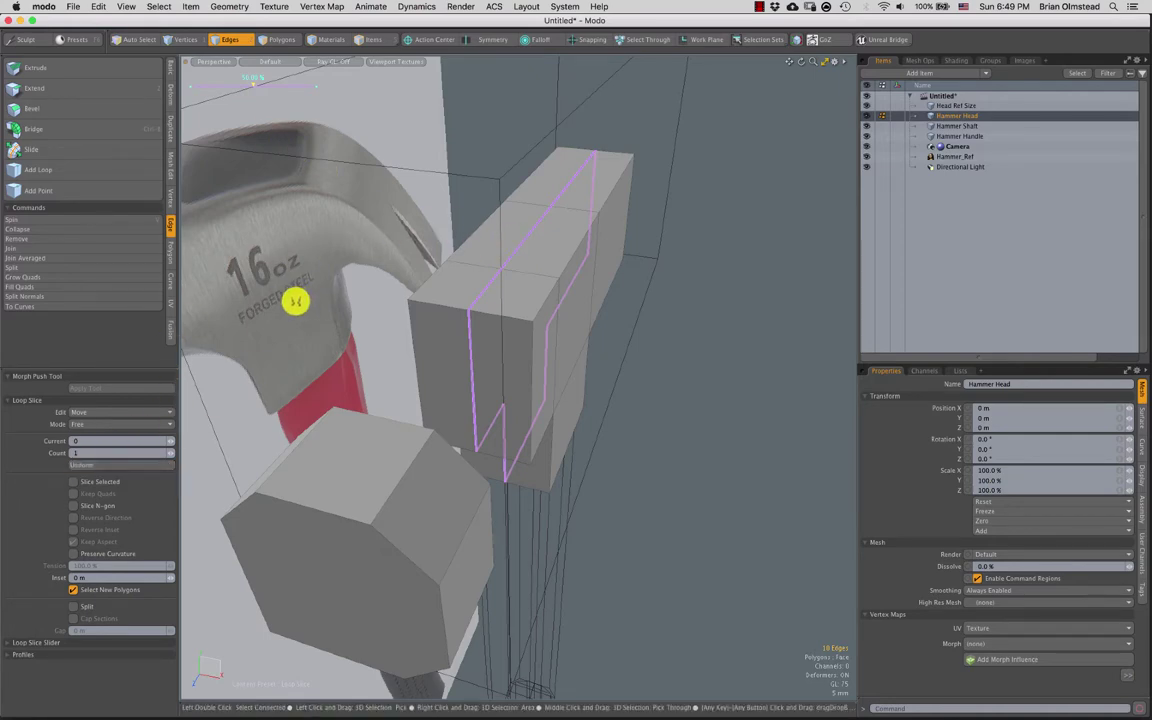
{"action": "key", "text": "space"}
{"action": "left_click_drag", "start_coordinate": [586, 383], "coordinate": [527, 398], "text": "alt"}
Save the scene to the Desktop as Hammer01 in MODO Scene (*.lxo) format
{"action": "key", "text": "3"}
{"action": "key", "text": "super+shift+s"}
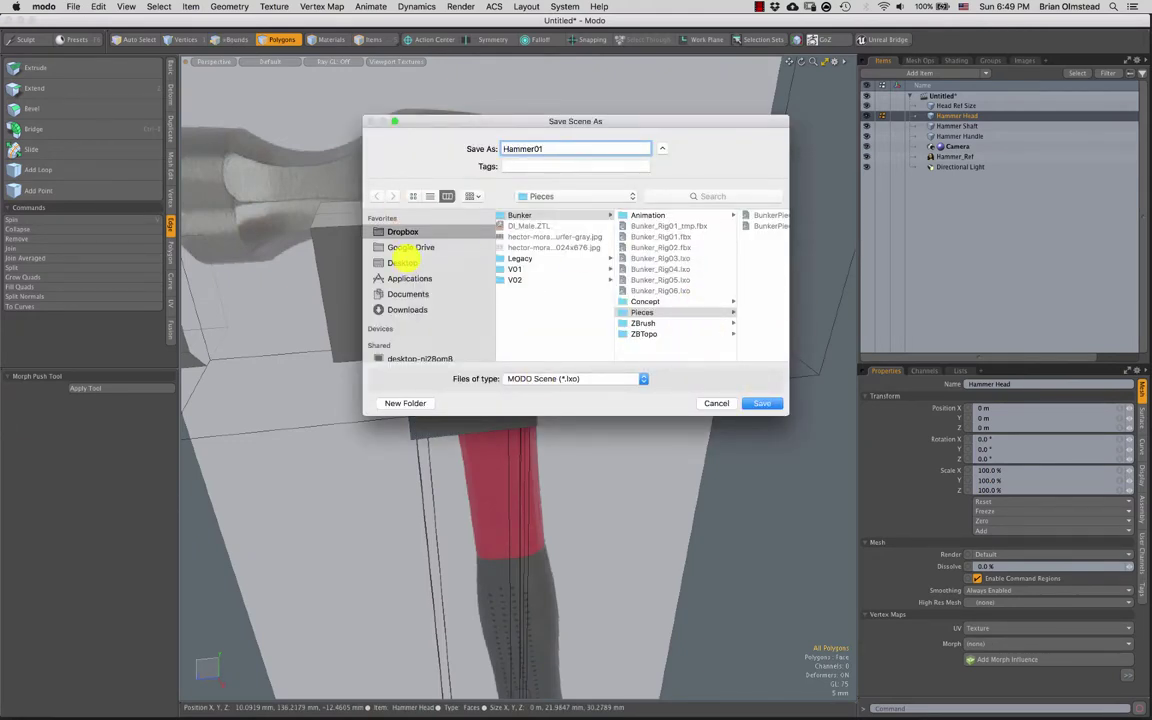
{"action": "left_click", "coordinate": [402, 261]}
{"action": "left_click", "coordinate": [760, 403]}
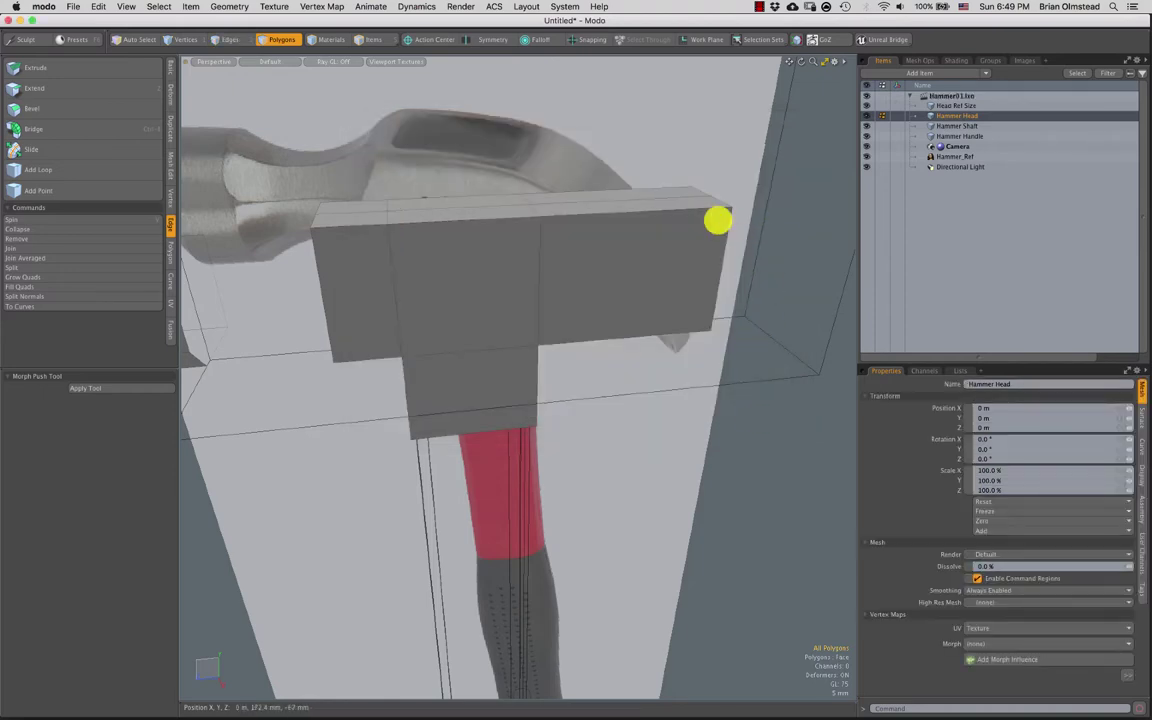
Move the claw-side end face outward to lengthen the claw section to about 75 mm
{"action": "left_click_drag", "start_coordinate": [591, 319], "coordinate": [509, 316], "text": "alt"}
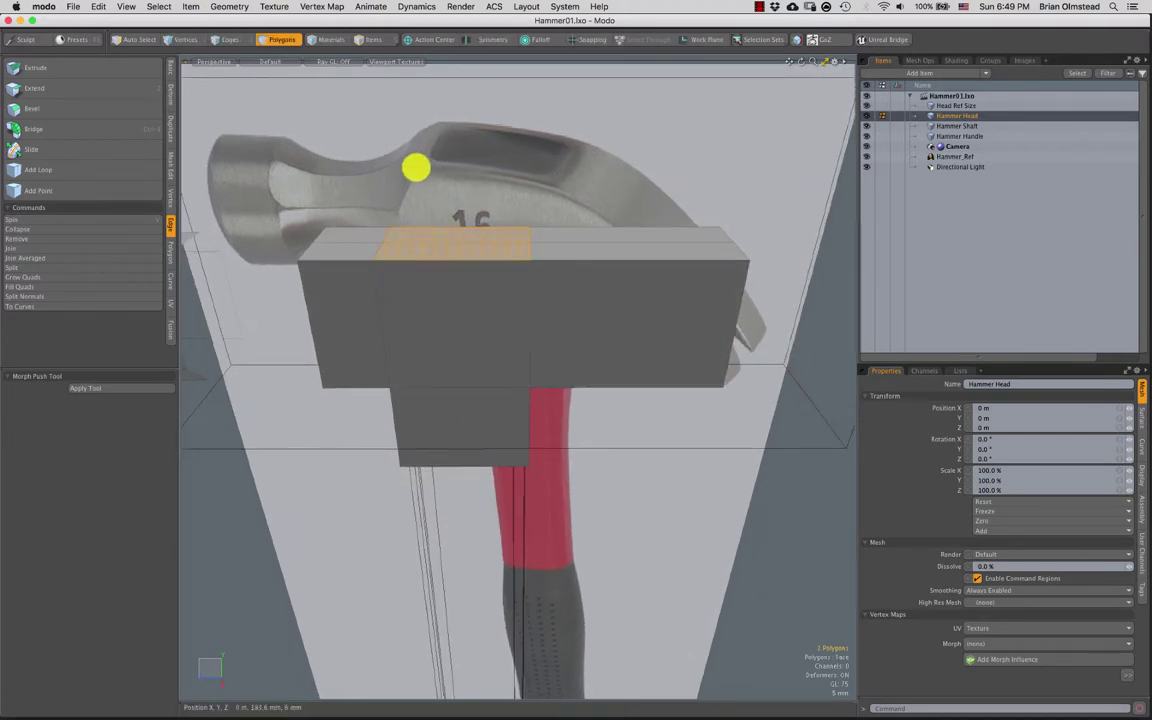
{"action": "left_click_drag", "start_coordinate": [481, 242], "coordinate": [491, 271], "text": "alt"}
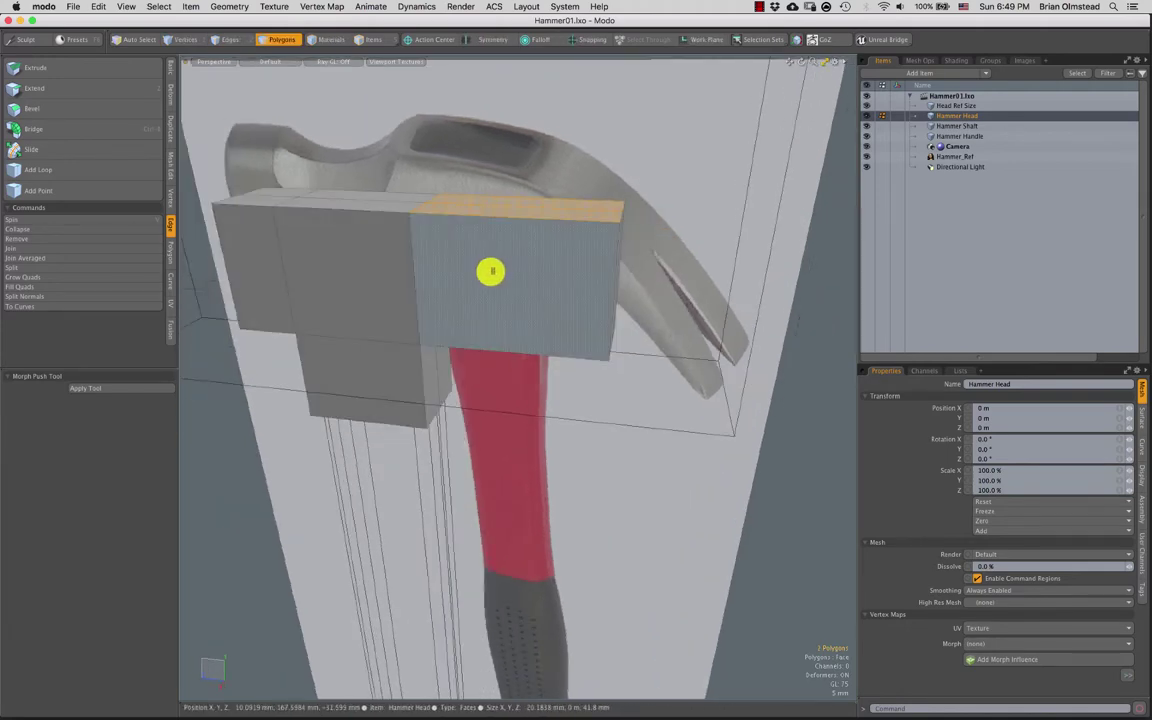
{"action": "left_click_drag", "start_coordinate": [552, 305], "coordinate": [452, 285], "text": "alt"}
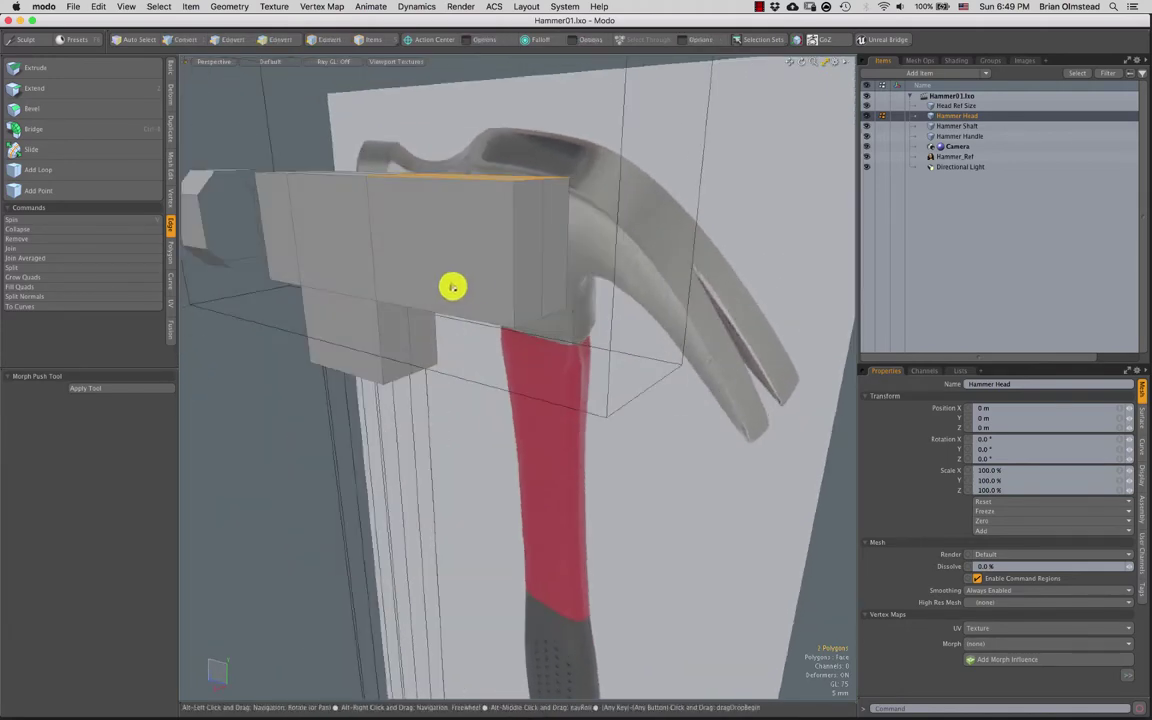
{"action": "left_click_drag", "start_coordinate": [476, 331], "coordinate": [599, 316], "text": "alt"}
{"action": "key", "text": "w"}
{"action": "left_click_drag", "start_coordinate": [478, 299], "coordinate": [424, 283], "text": "alt"}
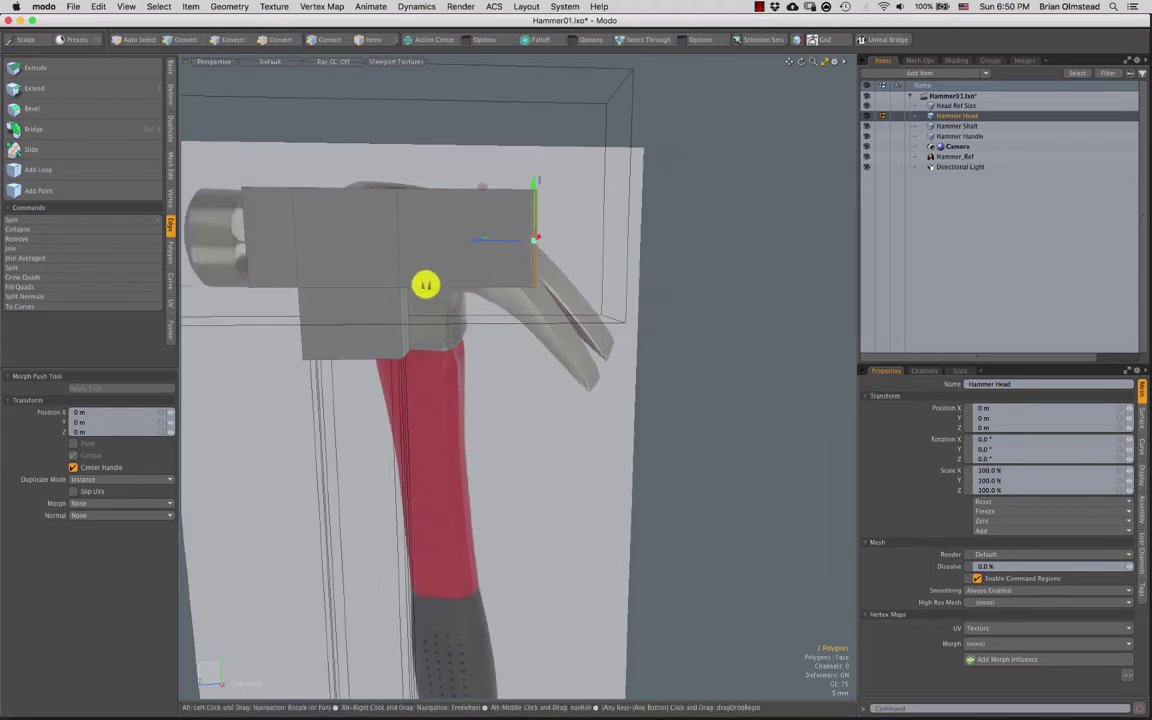
{"action": "key", "text": "3"}
{"action": "left_click", "coordinate": [464, 254]}
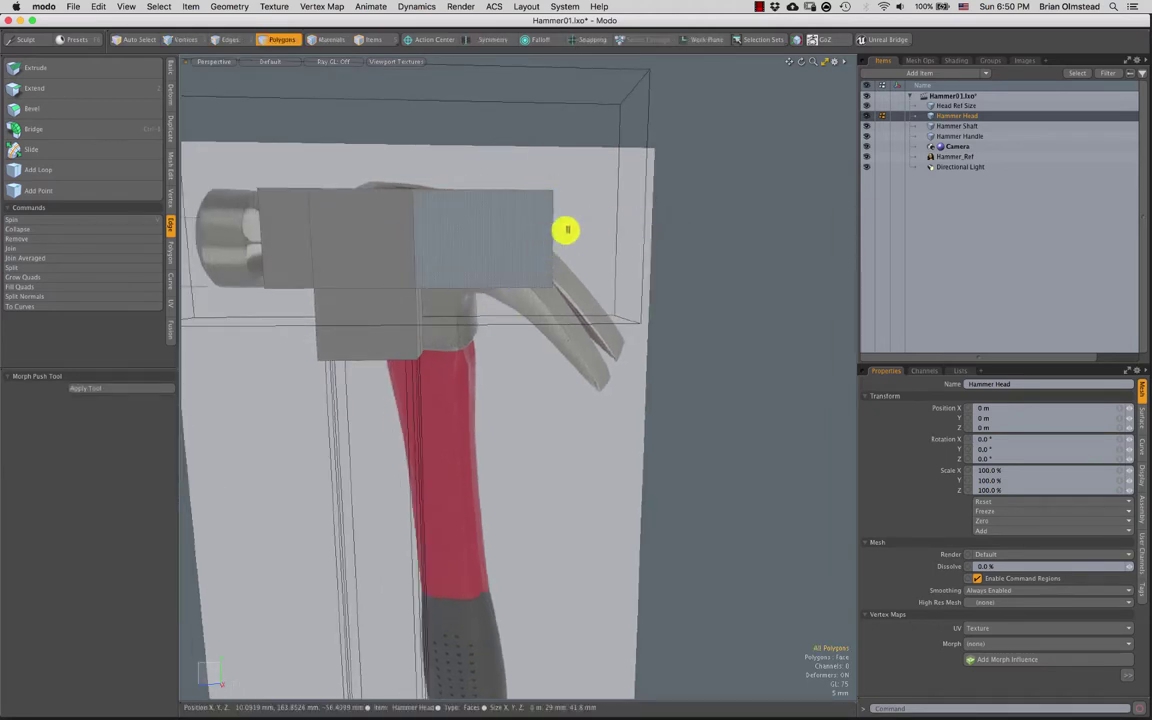
{"action": "key", "text": "w"}
{"action": "left_click_drag", "start_coordinate": [506, 242], "coordinate": [619, 244]}
Scale the claw's end face down vertically to taper the claw toward its tip
{"action": "key", "text": "r"}
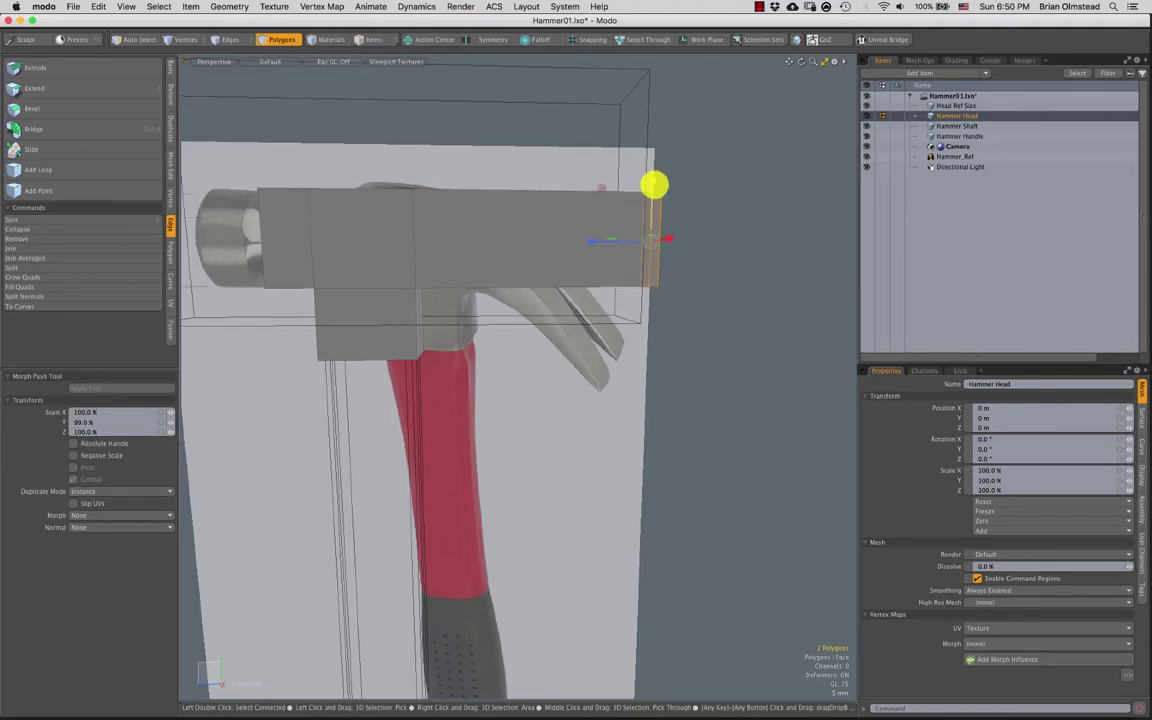
{"action": "left_click_drag", "start_coordinate": [654, 185], "coordinate": [417, 305]}
{"action": "key", "text": "space"}
Select the claw's end face and scale it wider along X to flare the tip
{"action": "left_click", "coordinate": [556, 298]}
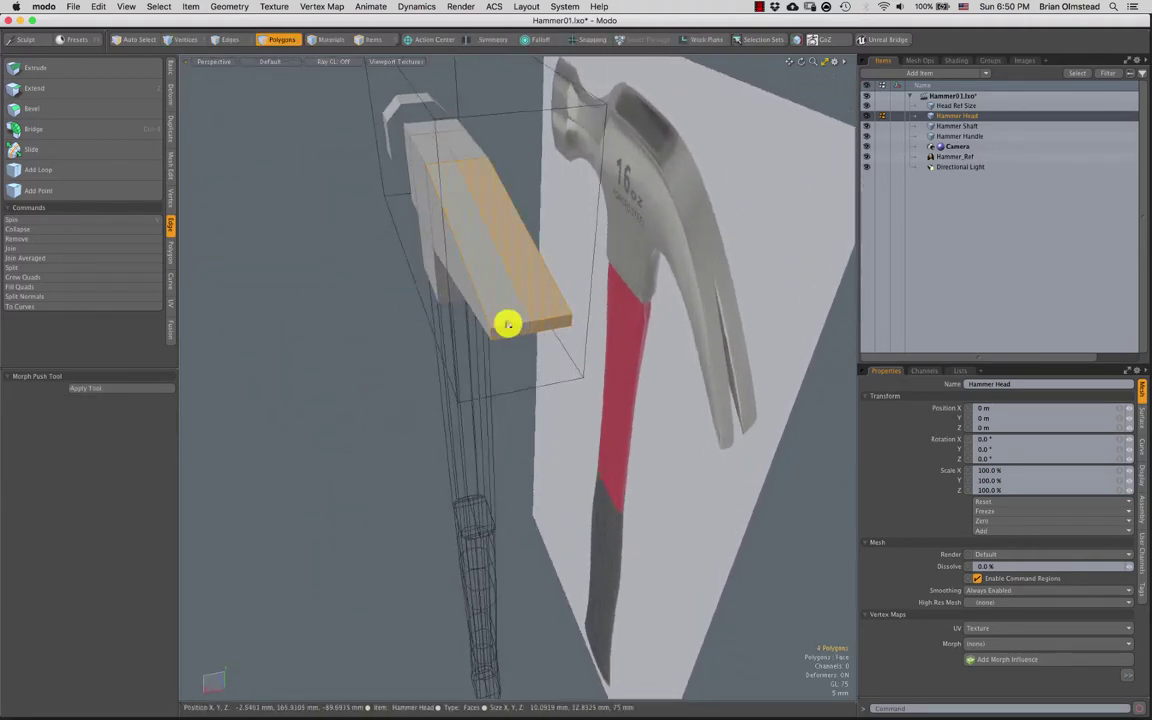
{"action": "mouse_move", "coordinate": [508, 323]}
{"action": "left_mouse_down", "text": "alt"}
{"action": "mouse_move", "coordinate": [435, 350]}
{"action": "mouse_move", "coordinate": [468, 347]}
{"action": "mouse_move", "coordinate": [432, 344]}
{"action": "mouse_move", "coordinate": [565, 329]}
{"action": "mouse_move", "coordinate": [500, 352]}
{"action": "mouse_move", "coordinate": [415, 353]}
{"action": "mouse_move", "coordinate": [476, 352]}
{"action": "mouse_move", "coordinate": [501, 329]}
{"action": "mouse_move", "coordinate": [499, 339]}
{"action": "mouse_move", "coordinate": [507, 291]}
{"action": "mouse_move", "coordinate": [496, 298]}
{"action": "left_mouse_up", "text": "alt"}
{"action": "key", "text": "y"}
{"action": "key", "text": "r"}
{"action": "key", "text": "space"}
{"action": "key", "text": "r"}
{"action": "key", "text": "space"}
{"action": "left_click", "coordinate": [499, 339]}
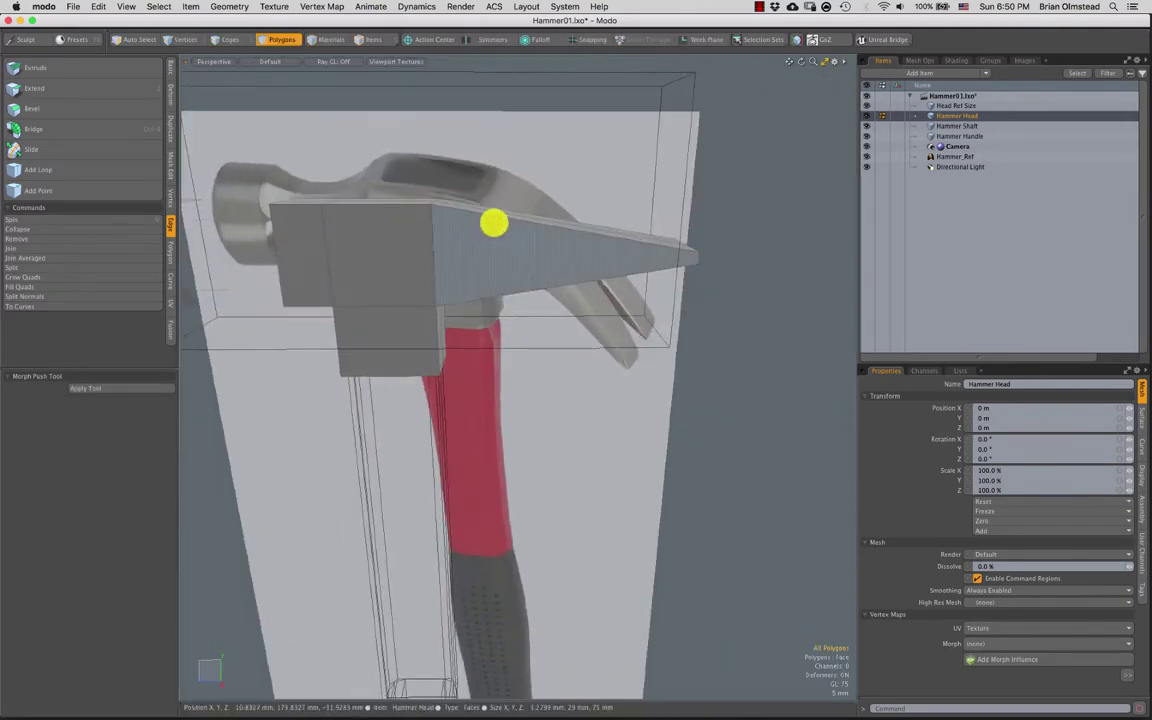
Add loop slices across the tapered claw section with a count of 5
{"action": "key", "text": "3"}
{"action": "mouse_move", "coordinate": [501, 232]}
{"action": "left_mouse_down", "text": "alt"}
{"action": "mouse_move", "coordinate": [512, 229]}
{"action": "mouse_move", "coordinate": [506, 241]}
{"action": "mouse_move", "coordinate": [517, 230]}
{"action": "left_mouse_up", "text": "alt"}
{"action": "key", "text": "2"}
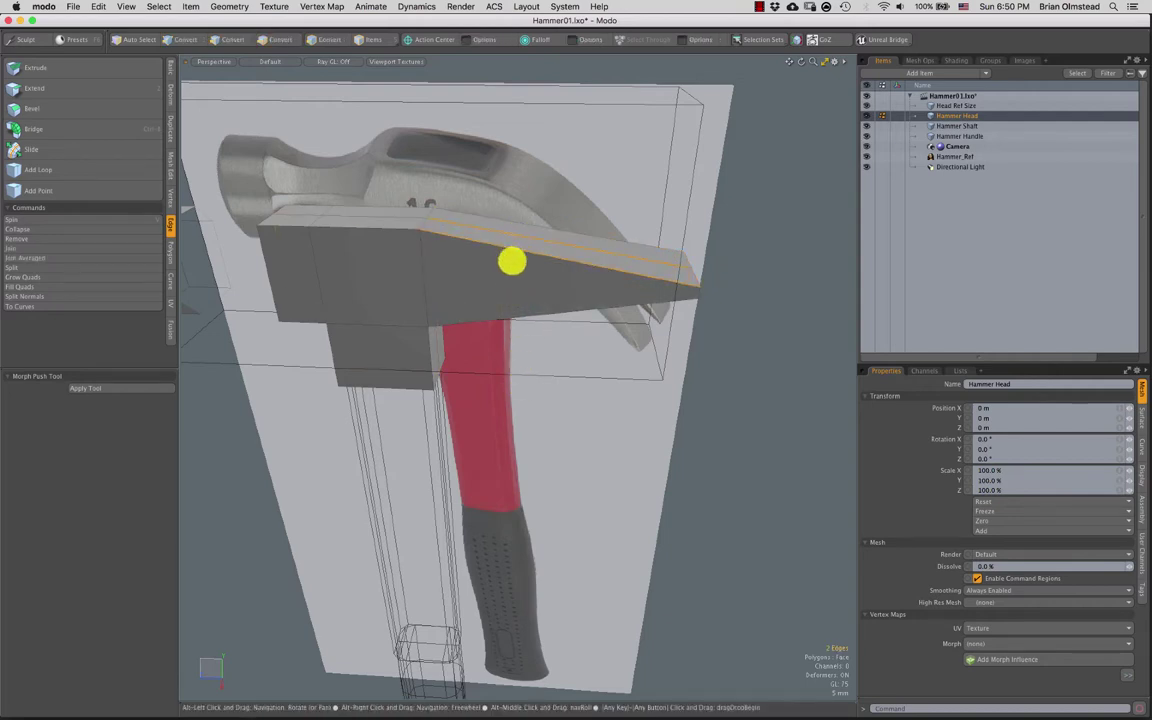
{"action": "key", "text": "alt+c"}
{"action": "left_click_drag", "start_coordinate": [491, 312], "coordinate": [406, 314], "text": "alt"}
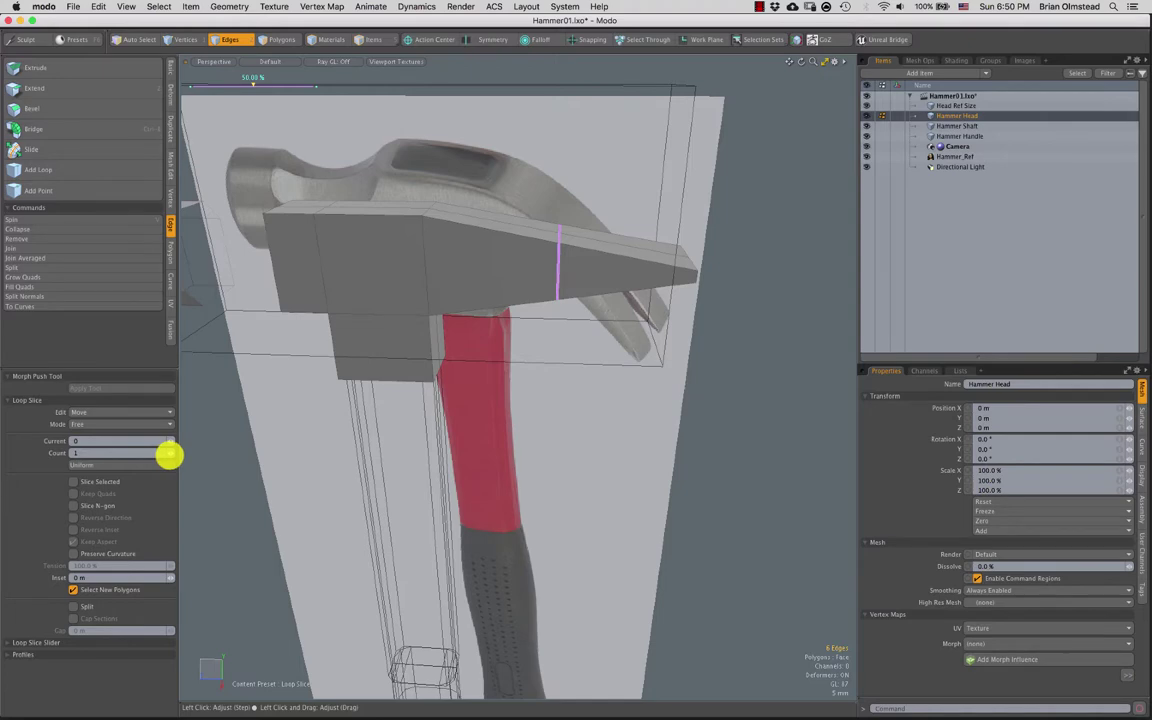
{"action": "left_click_drag", "start_coordinate": [171, 454], "coordinate": [174, 454]}
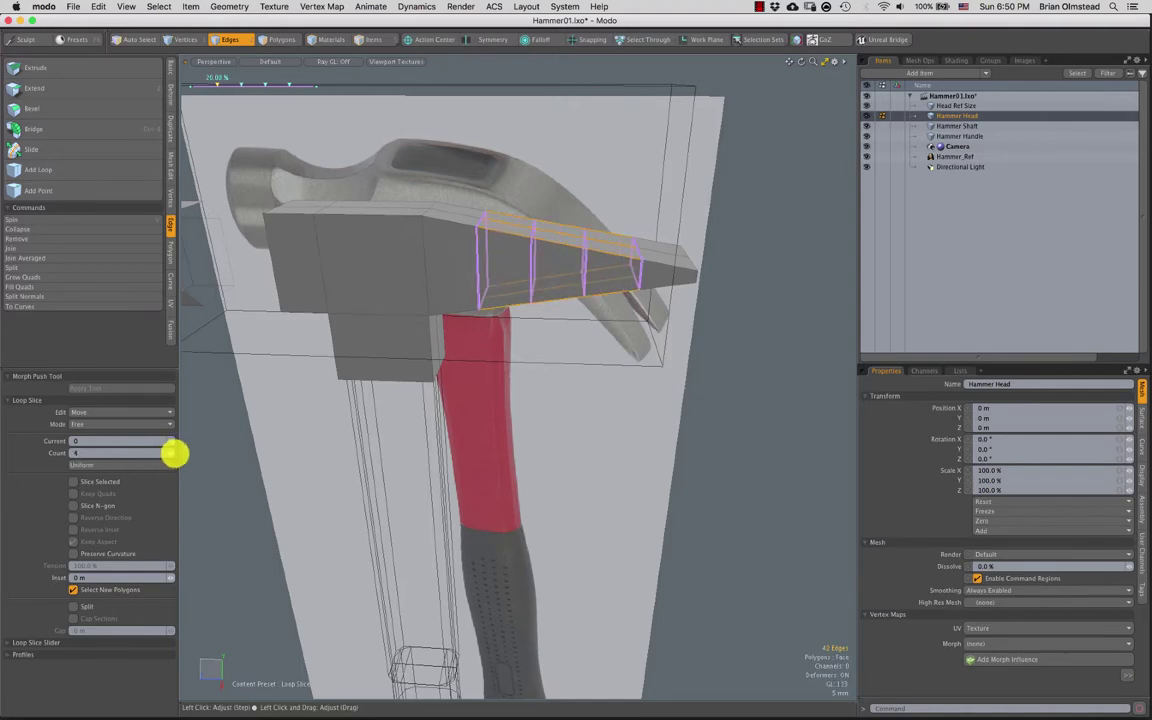
{"action": "left_click", "coordinate": [174, 453]}
{"action": "left_click_drag", "start_coordinate": [532, 383], "coordinate": [556, 304], "text": "alt"}
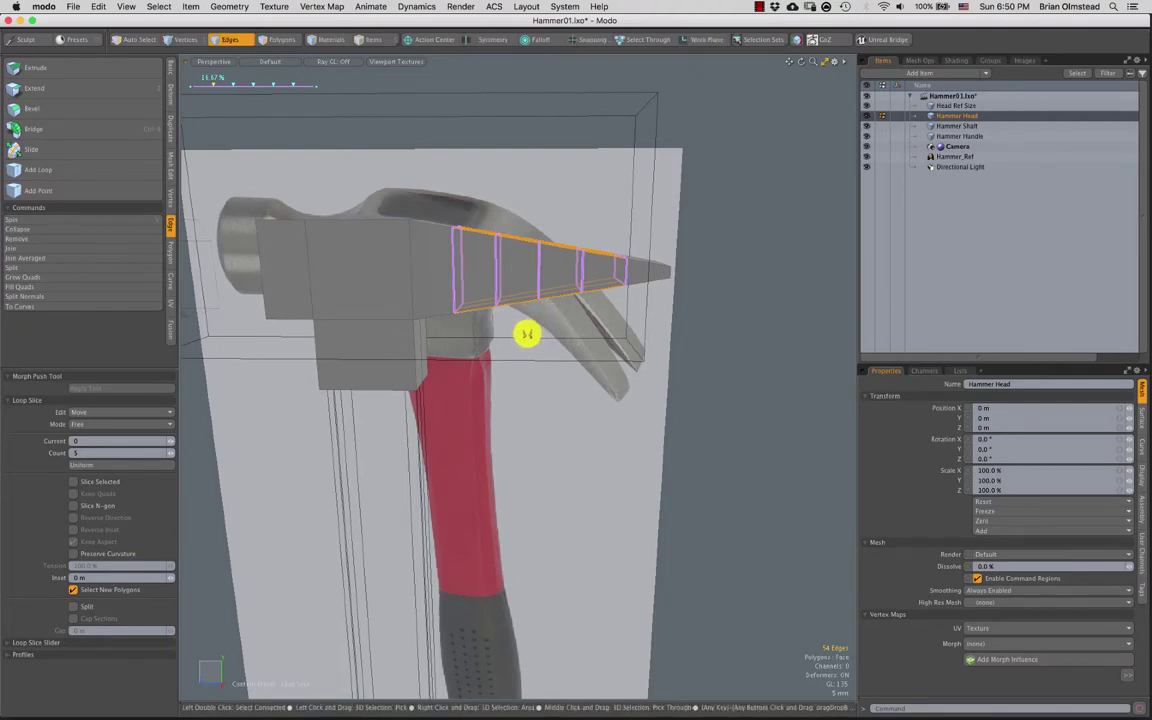
Bend the claw's vertices beyond the head block downward by about 72.5° around X, with the bend centered near the claw's base
{"action": "key", "text": "ctrl+space"}
{"action": "left_click", "coordinate": [584, 332]}
{"action": "key", "text": "Escape"}
{"action": "left_click_drag", "start_coordinate": [500, 316], "coordinate": [522, 338], "text": "alt+shift"}
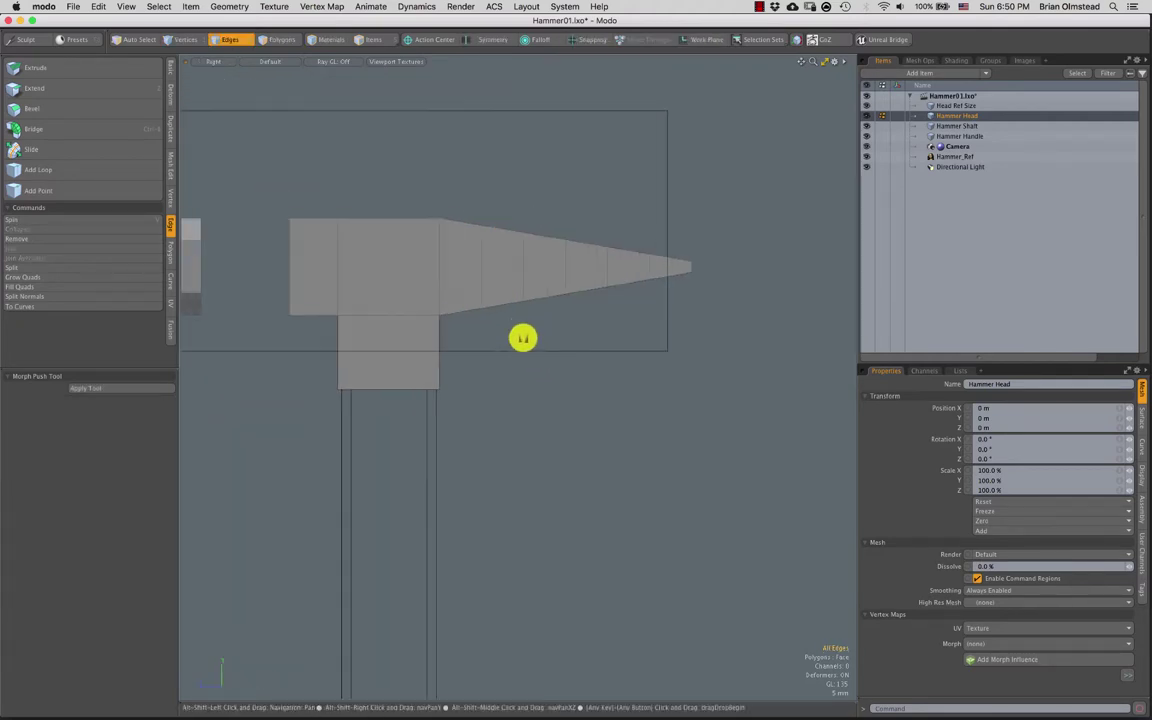
{"action": "left_click_drag", "start_coordinate": [464, 312], "coordinate": [470, 286], "text": "ctrl+alt"}
{"action": "key", "text": "1"}
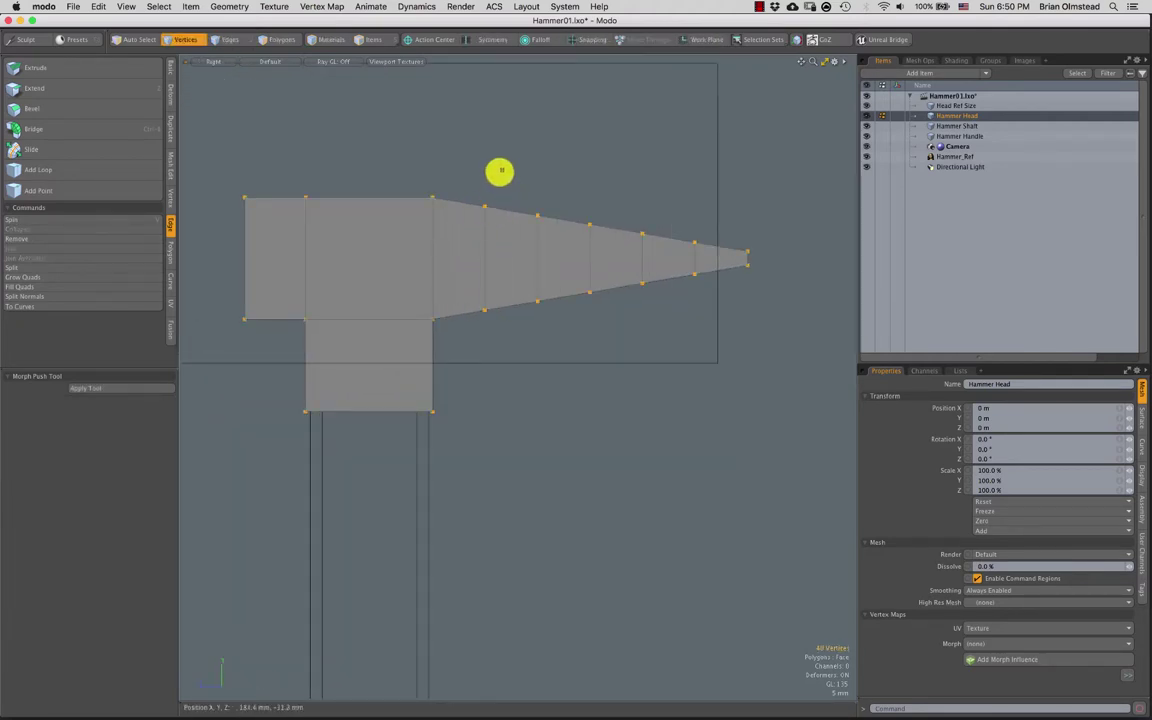
{"action": "mouse_move", "coordinate": [500, 172]}
{"action": "right_mouse_down"}
{"action": "mouse_move", "coordinate": [470, 355]}
{"action": "mouse_move", "coordinate": [810, 273]}
{"action": "mouse_move", "coordinate": [625, 260]}
{"action": "right_mouse_up"}
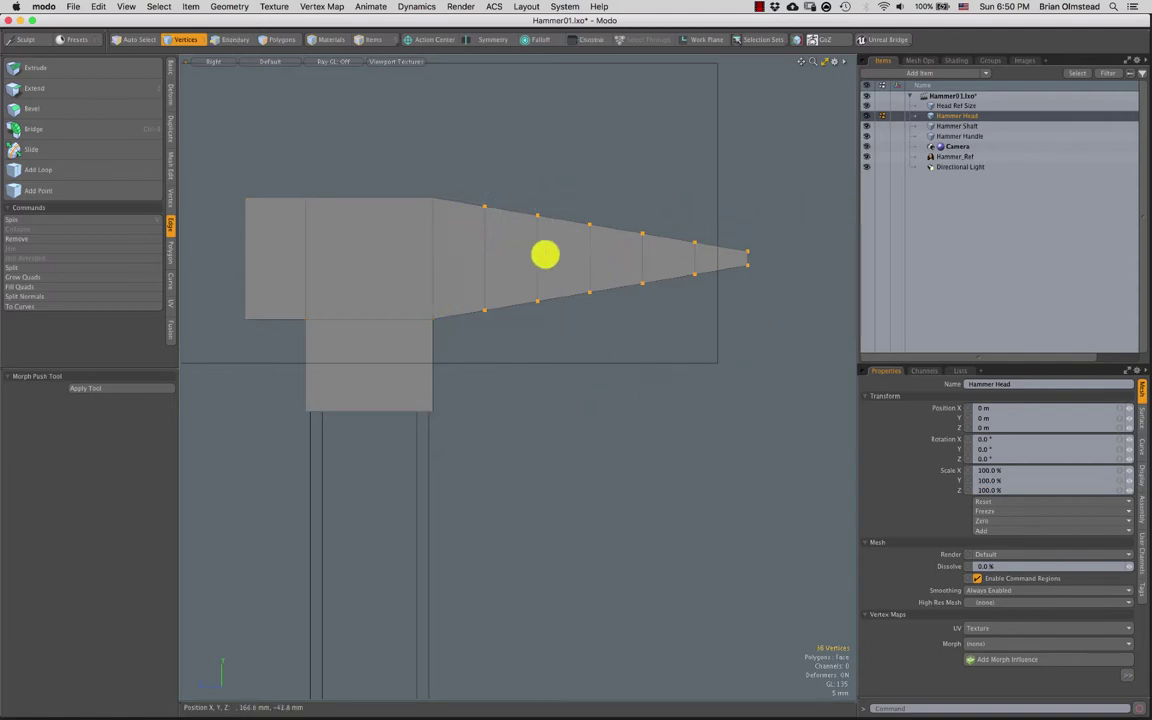
{"action": "key", "text": "shift+b"}
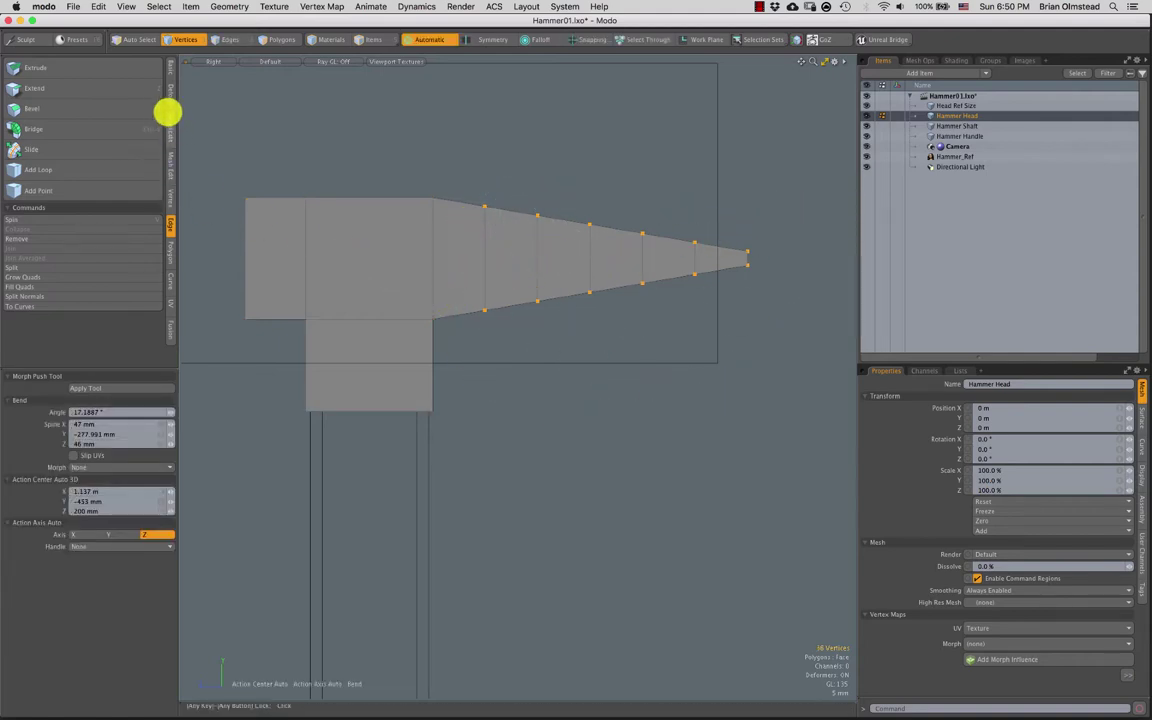
{"action": "left_click", "coordinate": [169, 95]}
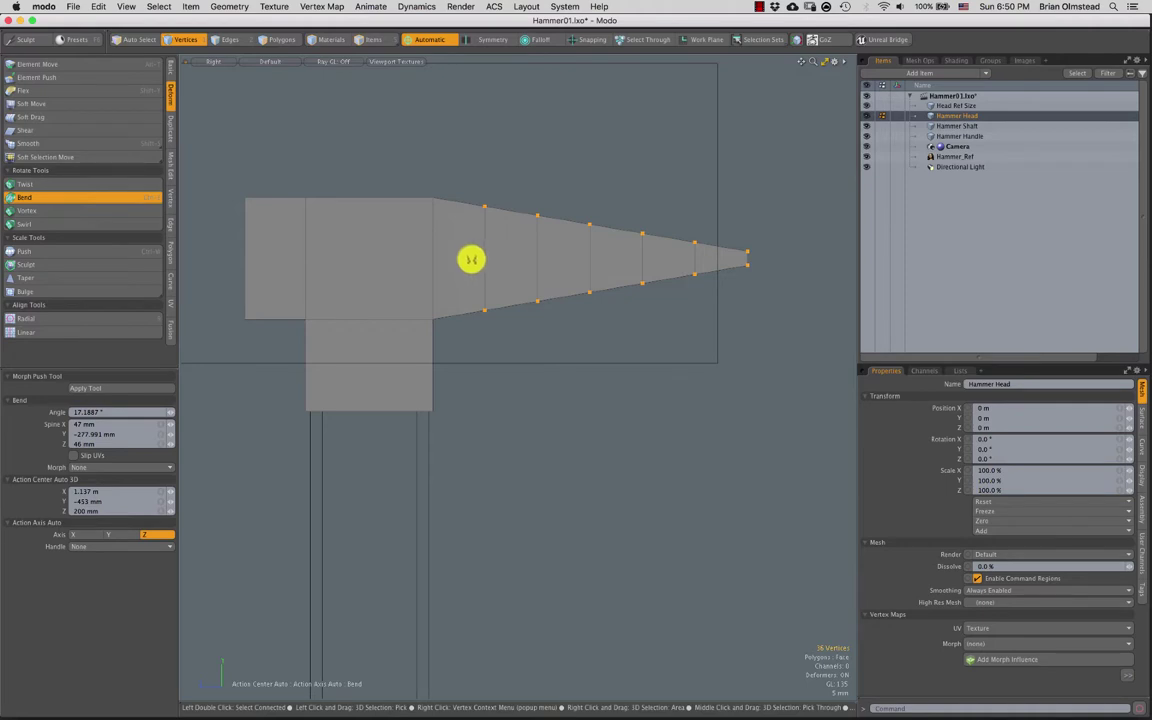
{"action": "key", "text": "space"}
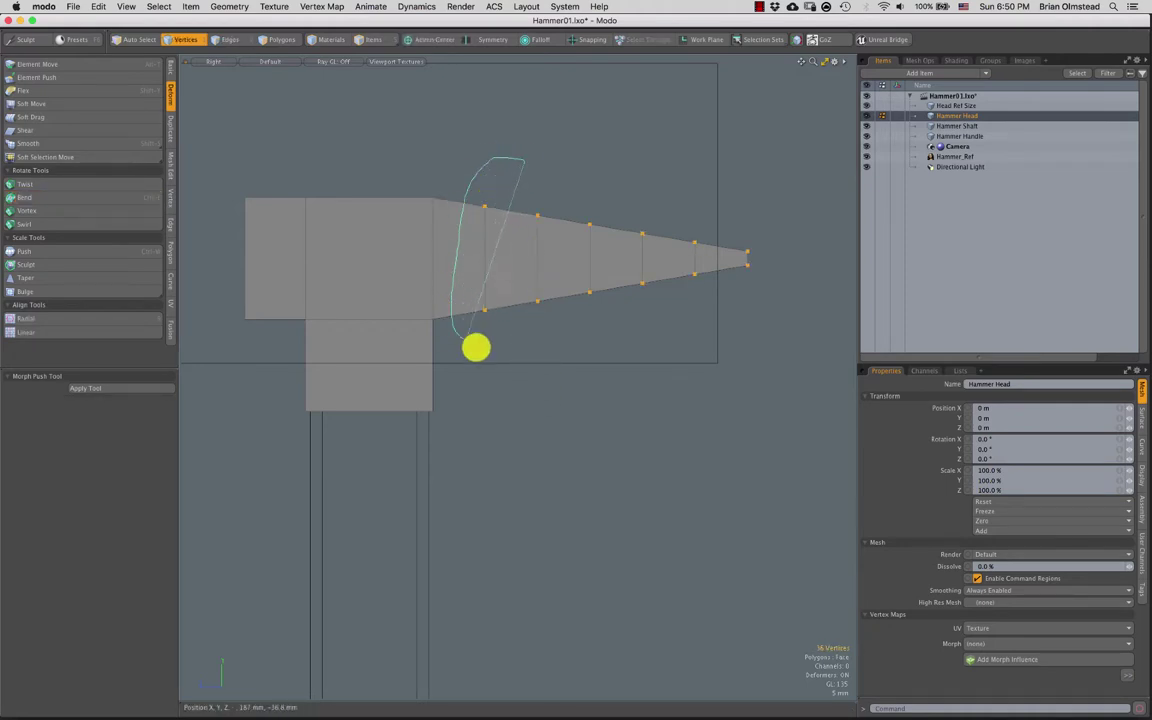
{"action": "mouse_move", "coordinate": [476, 347]}
{"action": "right_mouse_down"}
{"action": "mouse_move", "coordinate": [789, 316]}
{"action": "mouse_move", "coordinate": [772, 202]}
{"action": "right_mouse_up"}
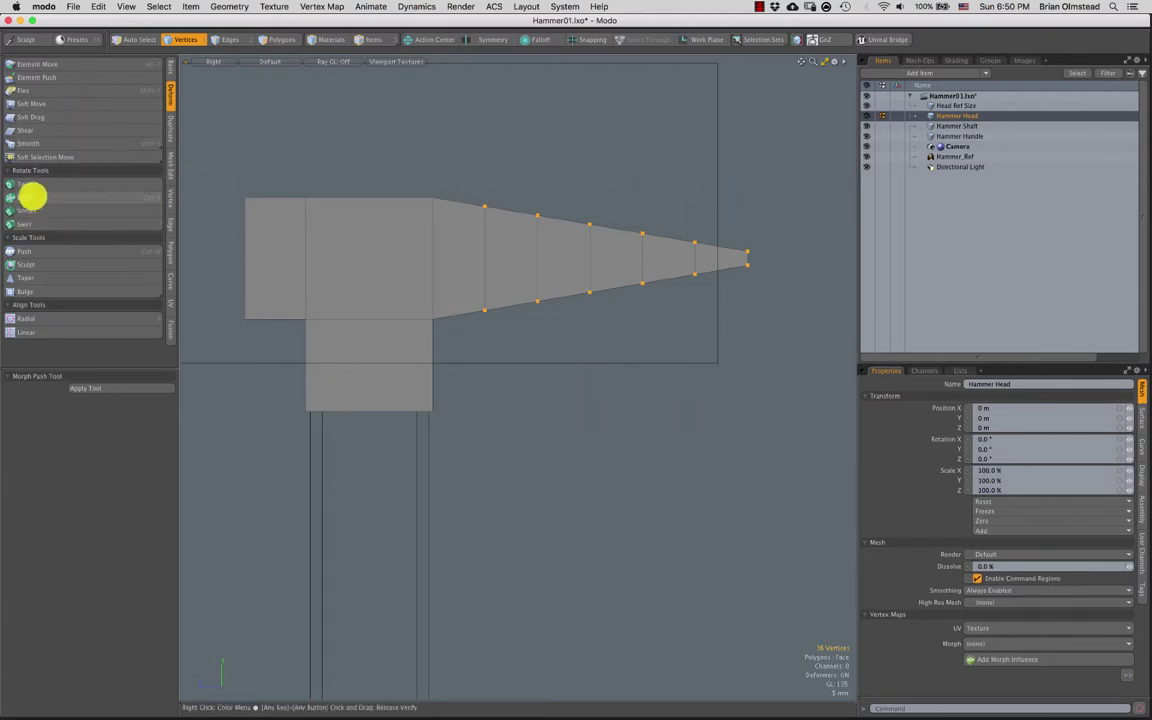
{"action": "left_click", "coordinate": [30, 197]}
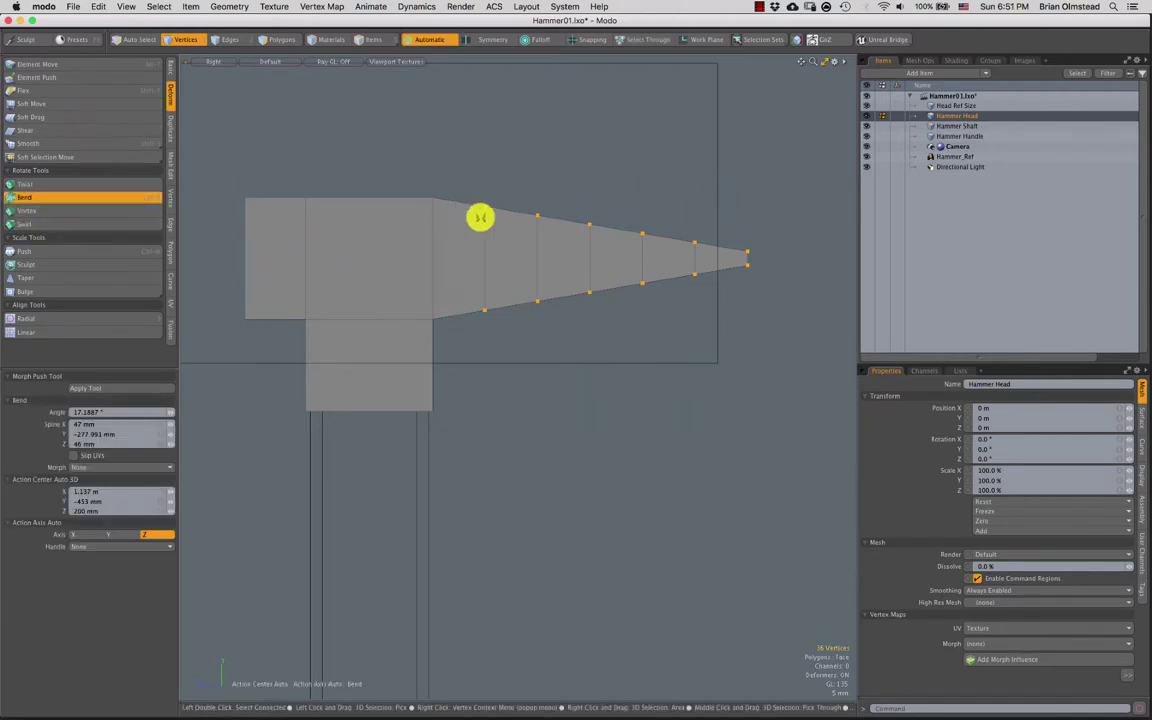
{"action": "left_click", "coordinate": [469, 264]}
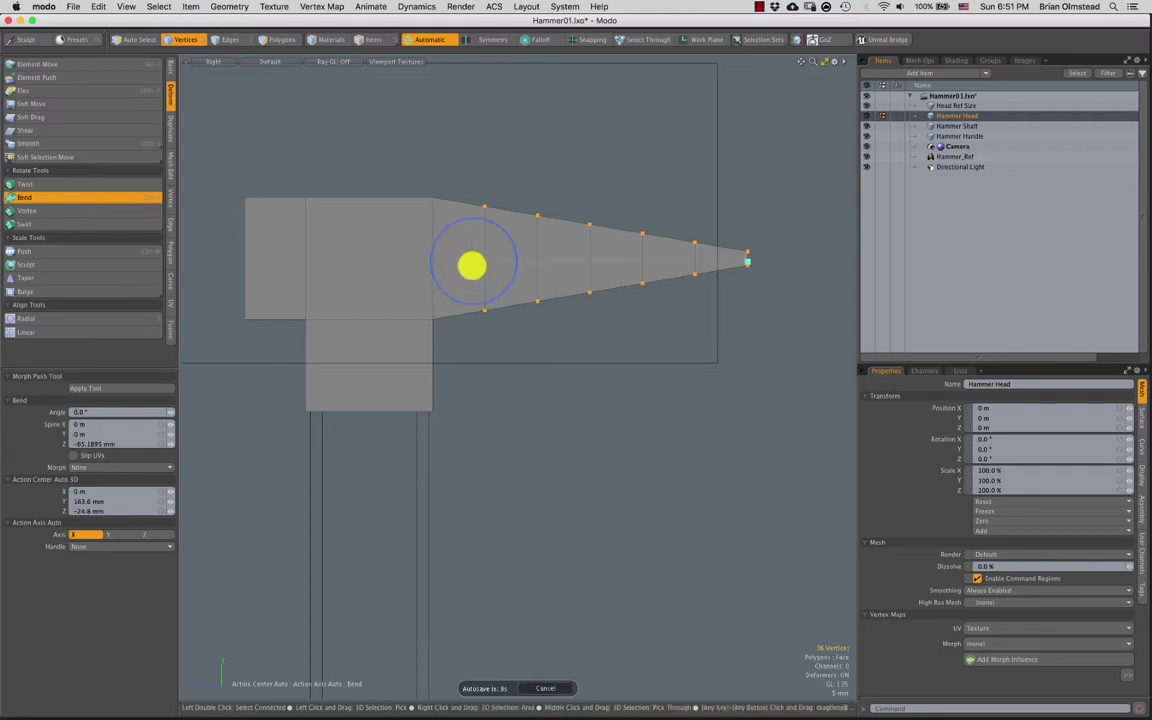
{"action": "left_click_drag", "start_coordinate": [472, 263], "coordinate": [446, 242]}
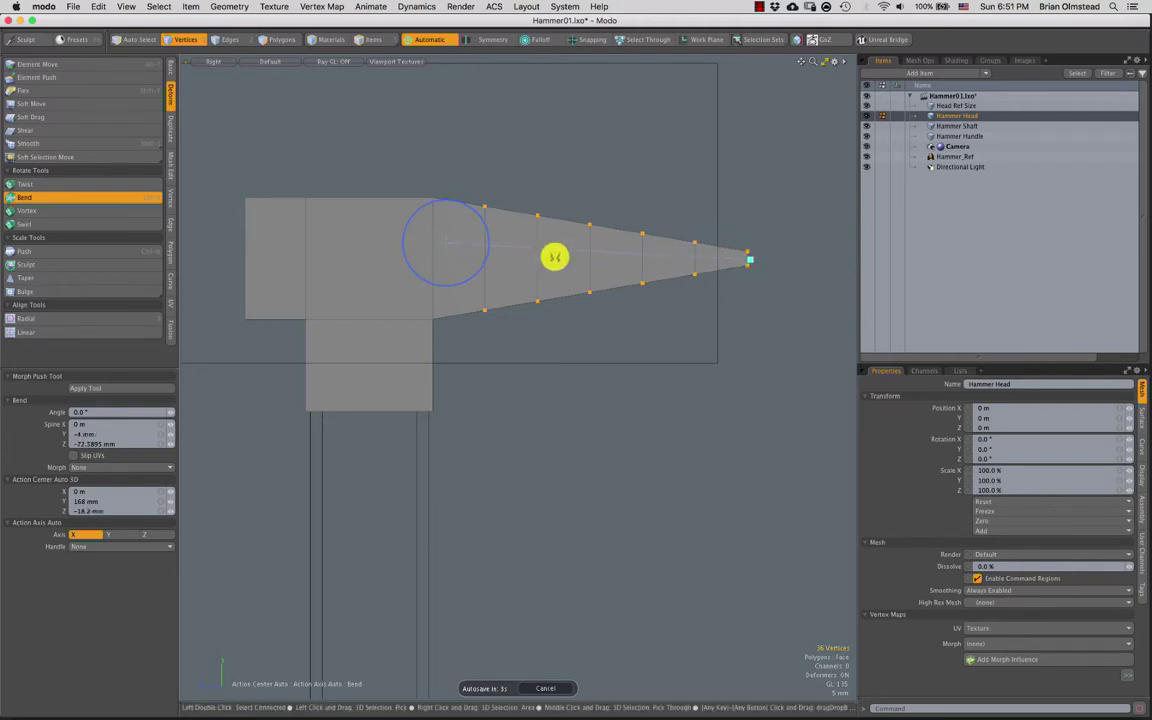
{"action": "left_click_drag", "start_coordinate": [481, 224], "coordinate": [628, 248]}
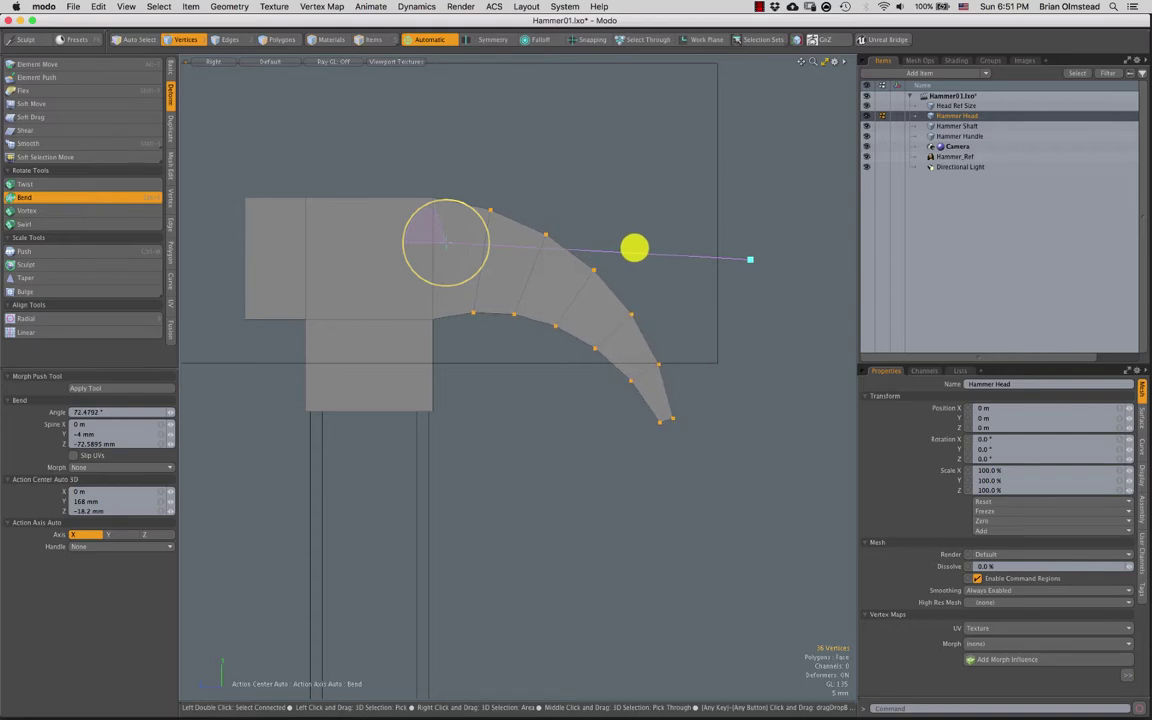
{"action": "key", "text": "Escape"}
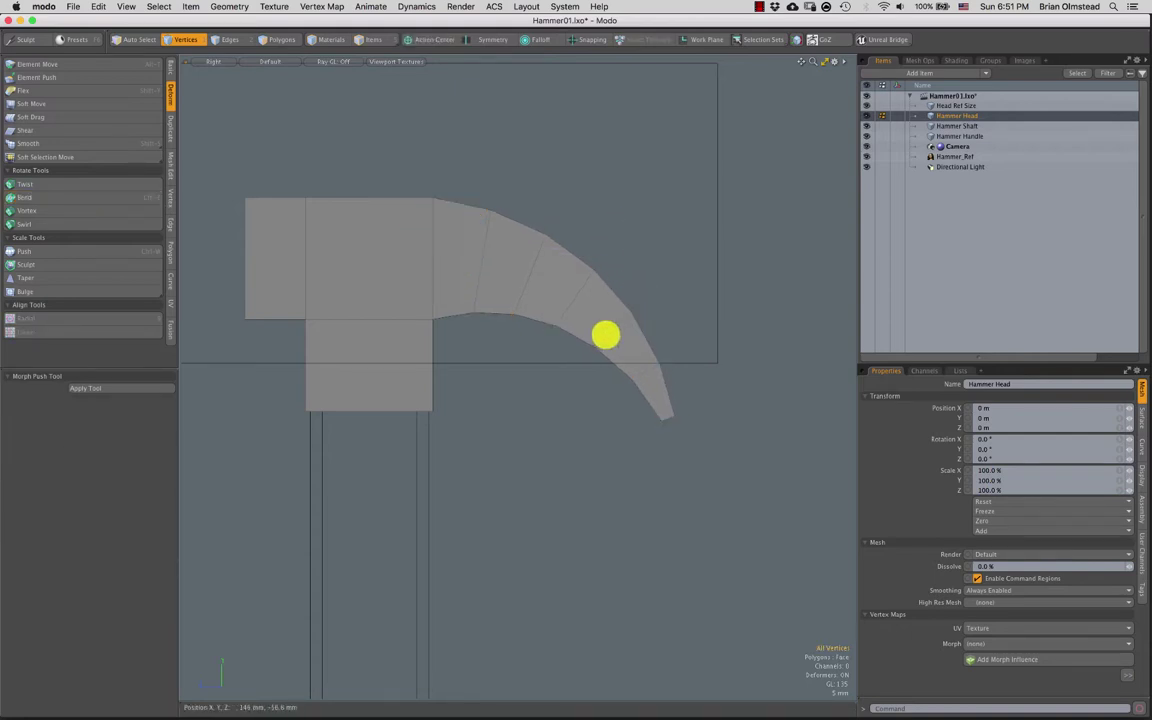
Raise the vertices along the head block's lower edge by about 4 mm in the side view
{"action": "key", "text": "ctrl+space"}
{"action": "left_click", "coordinate": [629, 312]}
{"action": "left_click_drag", "start_coordinate": [584, 342], "coordinate": [522, 316], "text": "alt"}
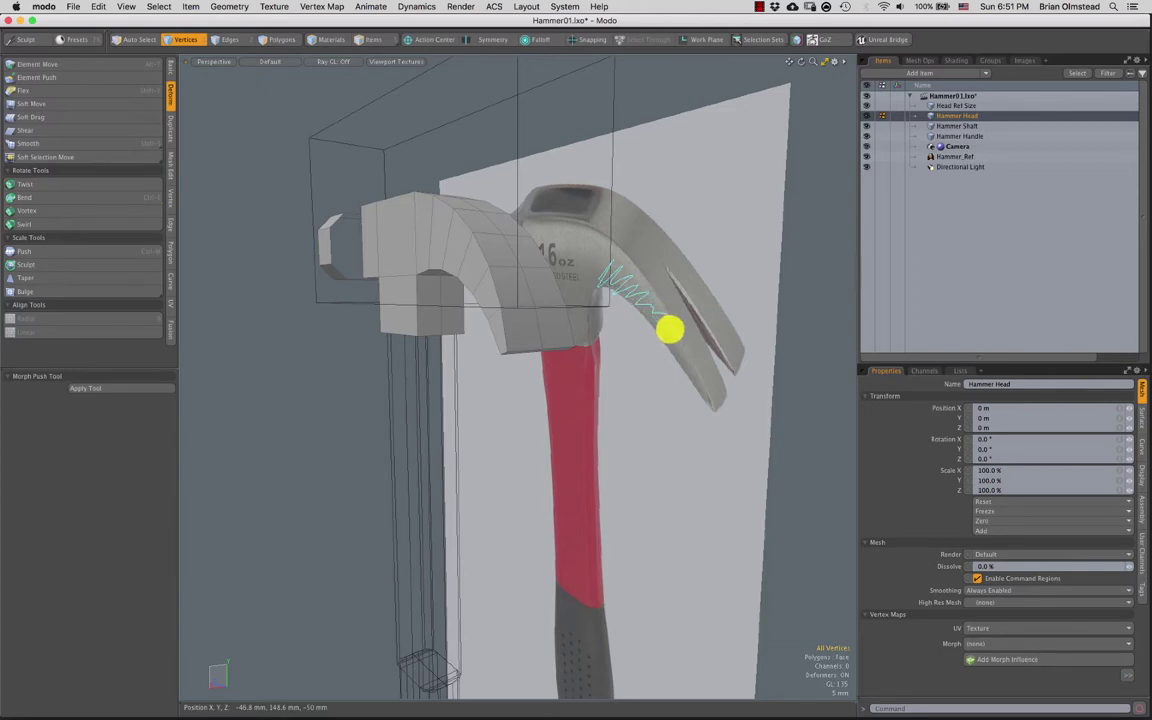
{"action": "left_click_drag", "start_coordinate": [669, 330], "coordinate": [548, 285], "text": "alt"}
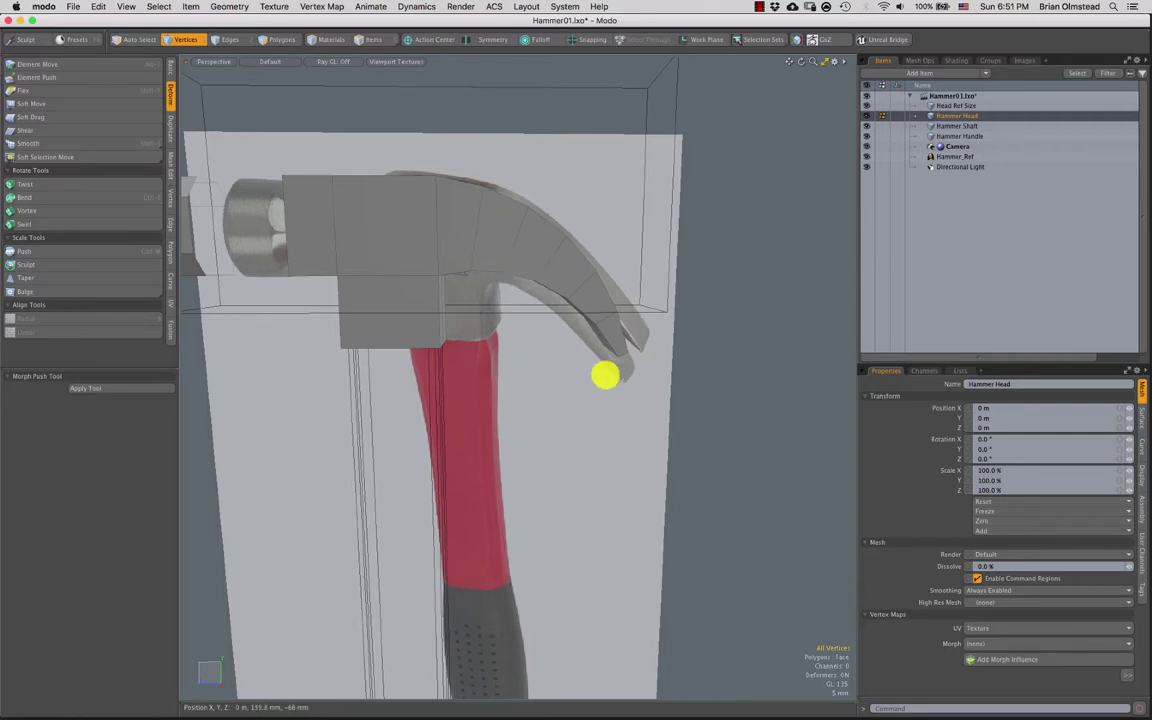
{"action": "left_click_drag", "start_coordinate": [605, 374], "coordinate": [365, 258], "text": "alt"}
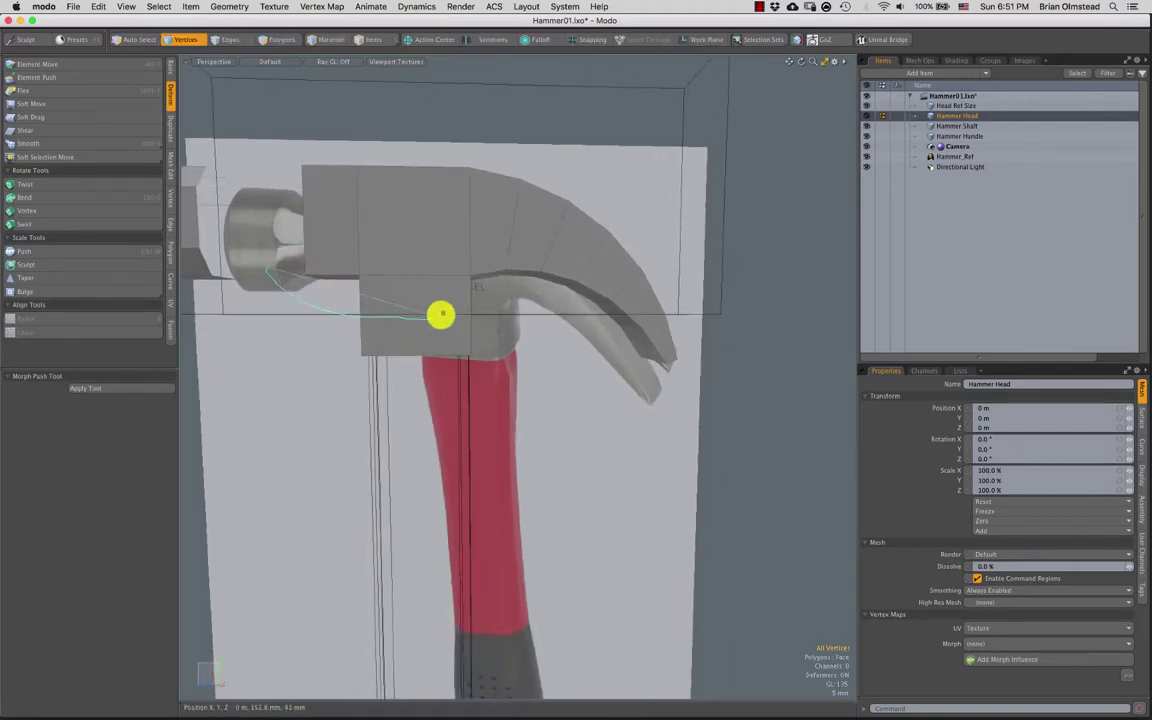
{"action": "key", "text": "ctrl+space"}
{"action": "left_click", "coordinate": [454, 307]}
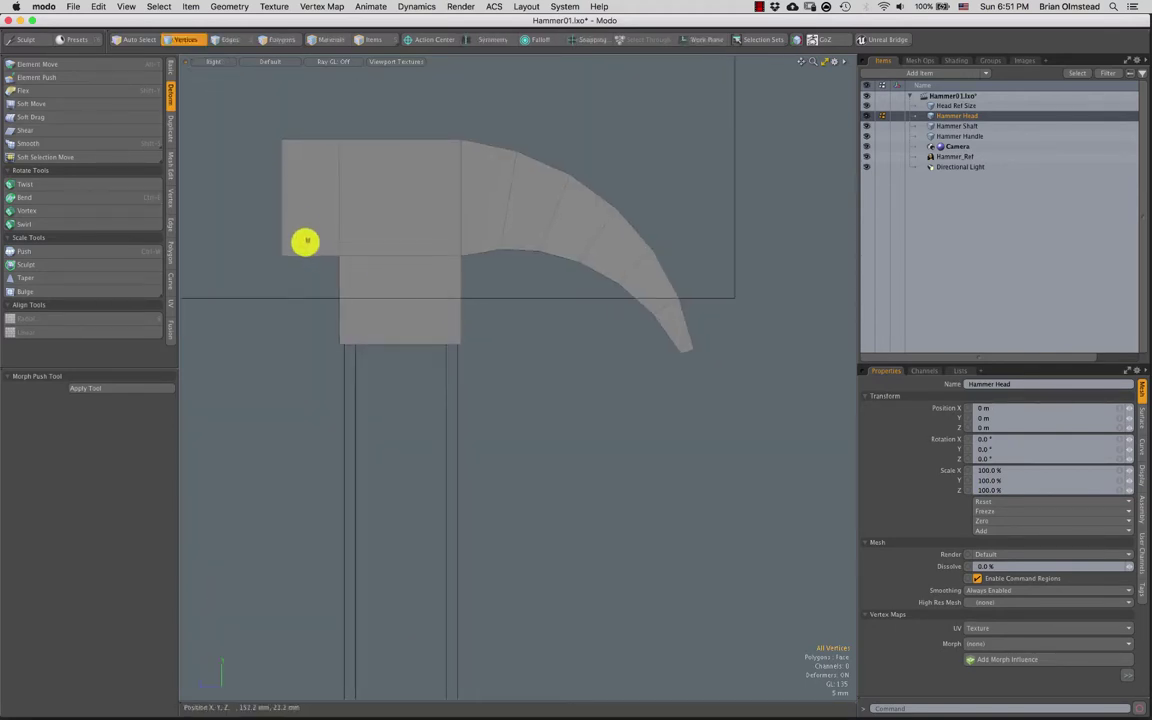
{"action": "middle_click_drag", "start_coordinate": [295, 223], "coordinate": [400, 296]}
{"action": "middle_click_drag", "start_coordinate": [465, 252], "coordinate": [460, 254]}
{"action": "mouse_move", "coordinate": [332, 220]}
{"action": "middle_mouse_down"}
{"action": "mouse_move", "coordinate": [499, 273]}
{"action": "mouse_move", "coordinate": [492, 262]}
{"action": "middle_mouse_up"}
{"action": "key", "text": "w"}
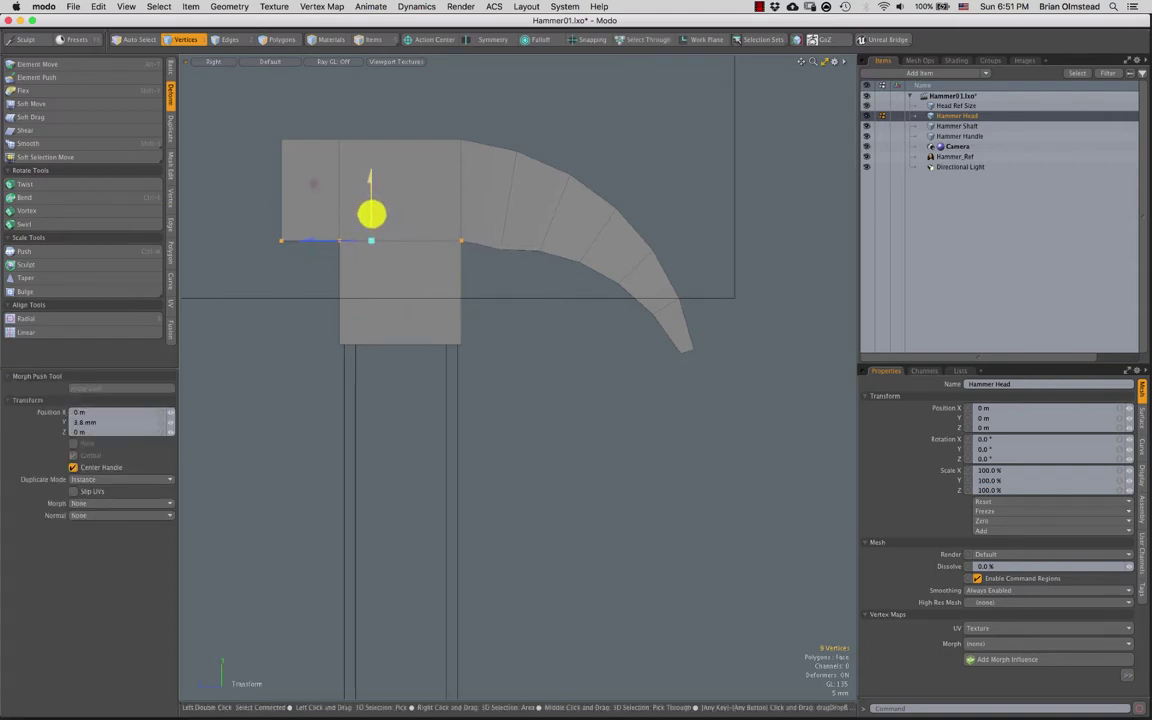
{"action": "key", "text": "space"}
Raise the claw's first underside vertices about 4.4 mm, and lift the head block's lower edge vertices slightly further
{"action": "left_click", "coordinate": [500, 250]}
{"action": "key", "text": "w"}
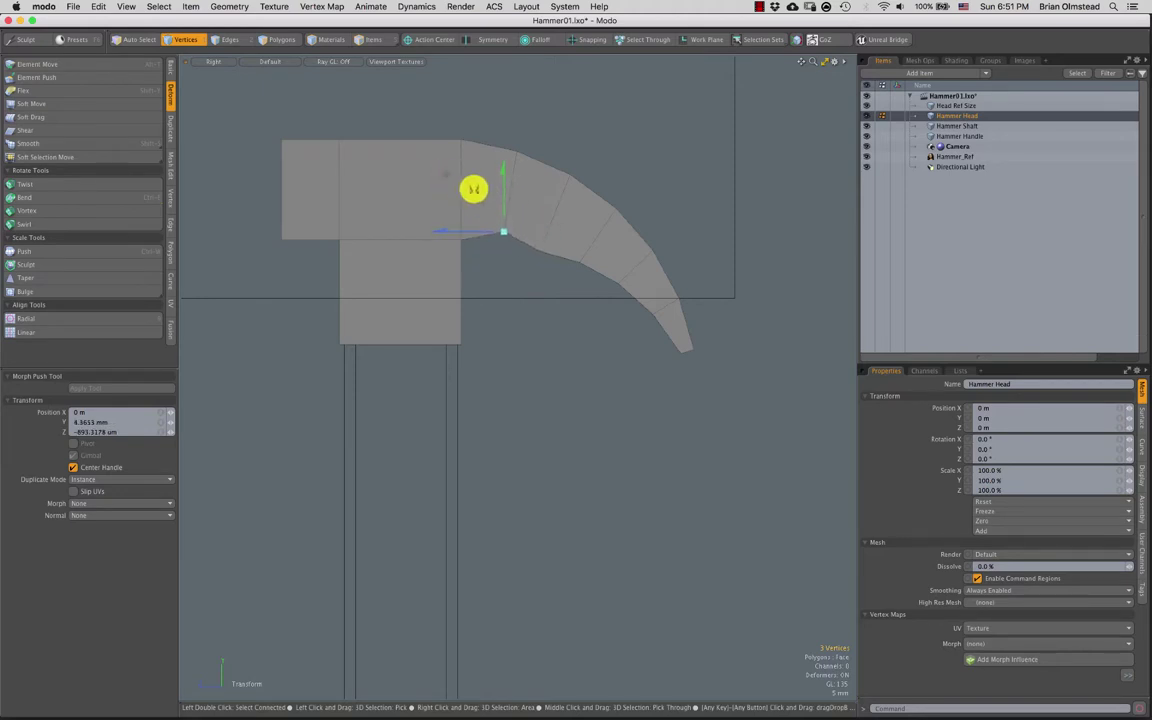
{"action": "mouse_move", "coordinate": [468, 218]}
{"action": "middle_mouse_down"}
{"action": "mouse_move", "coordinate": [474, 247]}
{"action": "mouse_move", "coordinate": [460, 246]}
{"action": "middle_mouse_up"}
{"action": "key", "text": "w"}
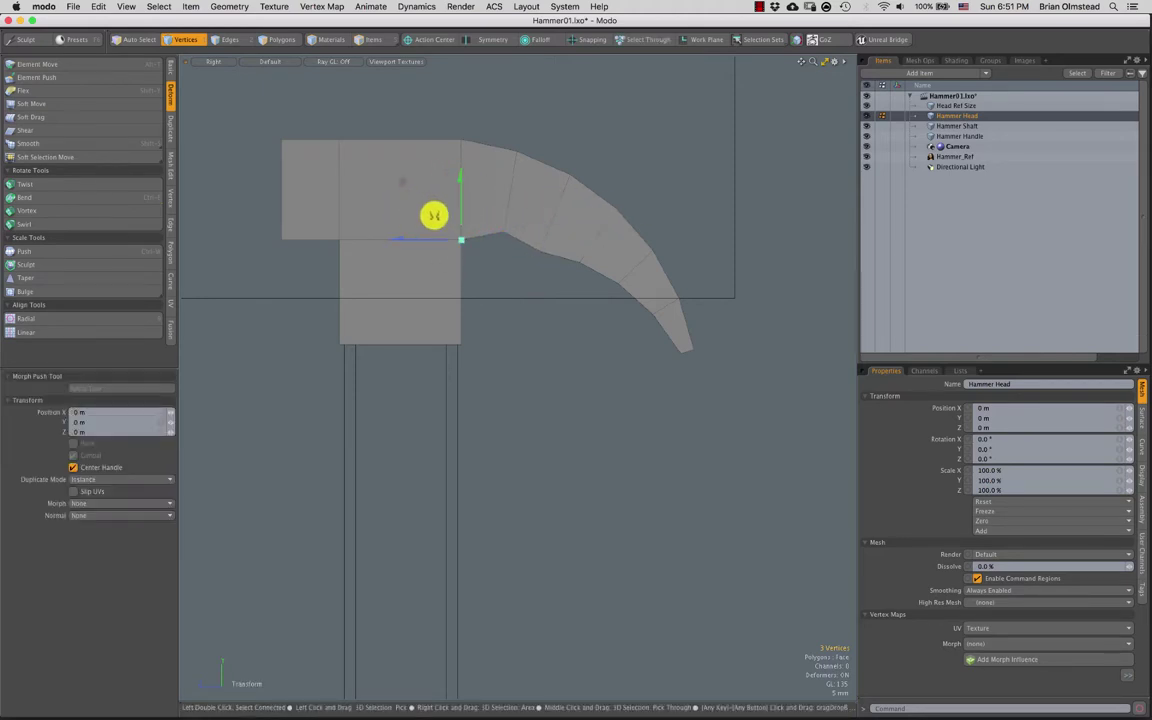
{"action": "key", "text": "space"}
{"action": "mouse_move", "coordinate": [305, 217]}
{"action": "middle_mouse_down"}
{"action": "mouse_move", "coordinate": [293, 208]}
{"action": "mouse_move", "coordinate": [483, 247]}
{"action": "middle_mouse_up"}
{"action": "right_click_drag", "start_coordinate": [481, 247], "coordinate": [478, 246]}
{"action": "key", "text": "w"}
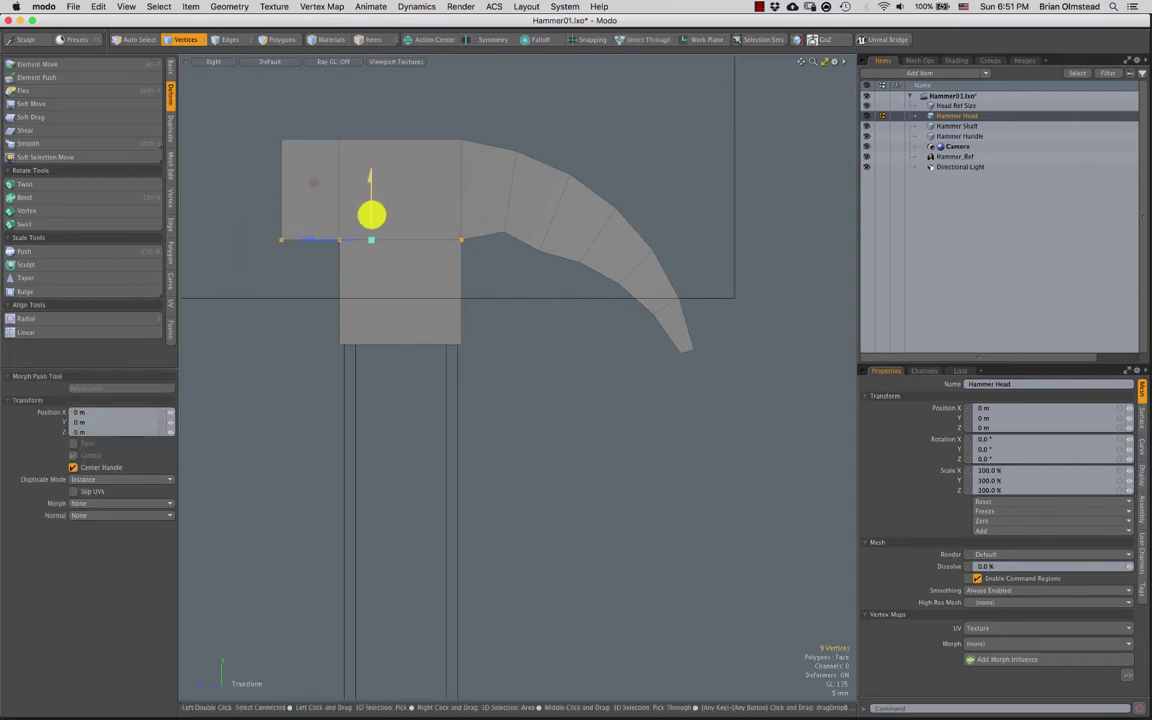
{"action": "left_click_drag", "start_coordinate": [371, 215], "coordinate": [371, 209]}
{"action": "key", "text": "space"}
Move the claw's remaining underside vertices up and outward, one slice at a time, to thin the curve toward the tip
{"action": "mouse_move", "coordinate": [555, 241]}
{"action": "middle_mouse_down"}
{"action": "mouse_move", "coordinate": [525, 249]}
{"action": "mouse_move", "coordinate": [575, 283]}
{"action": "middle_mouse_up"}
{"action": "key", "text": "w"}
{"action": "key", "text": "space"}
{"action": "key", "text": "w"}
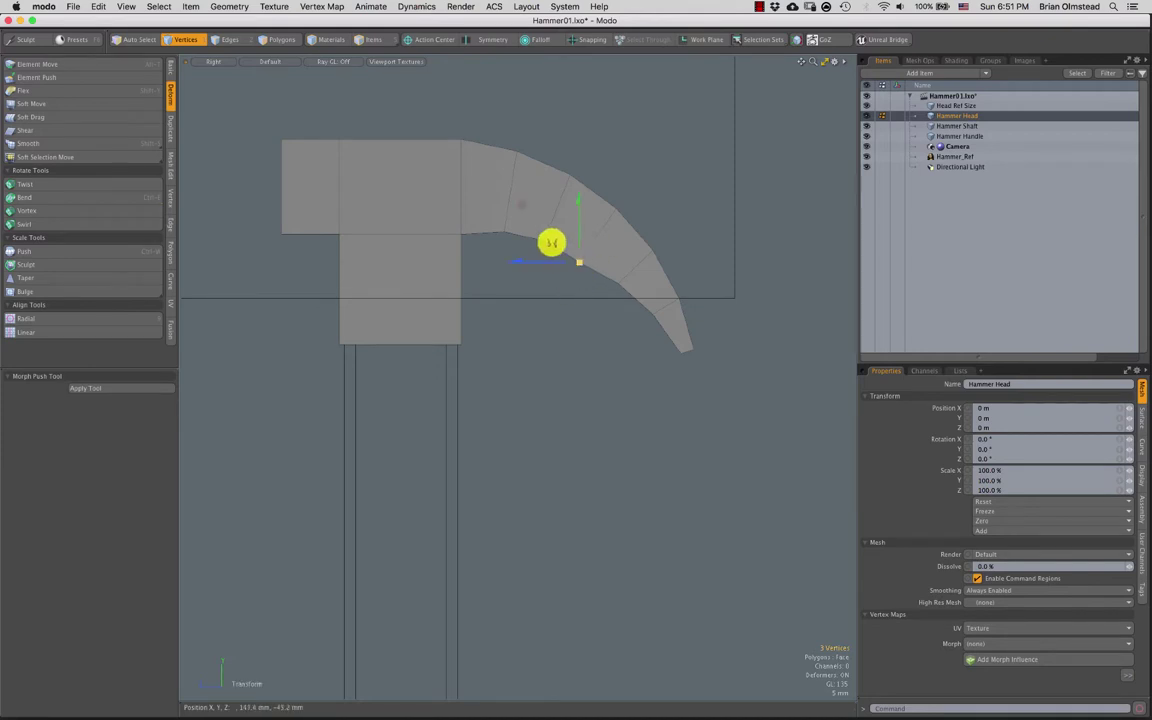
{"action": "key", "text": "space"}
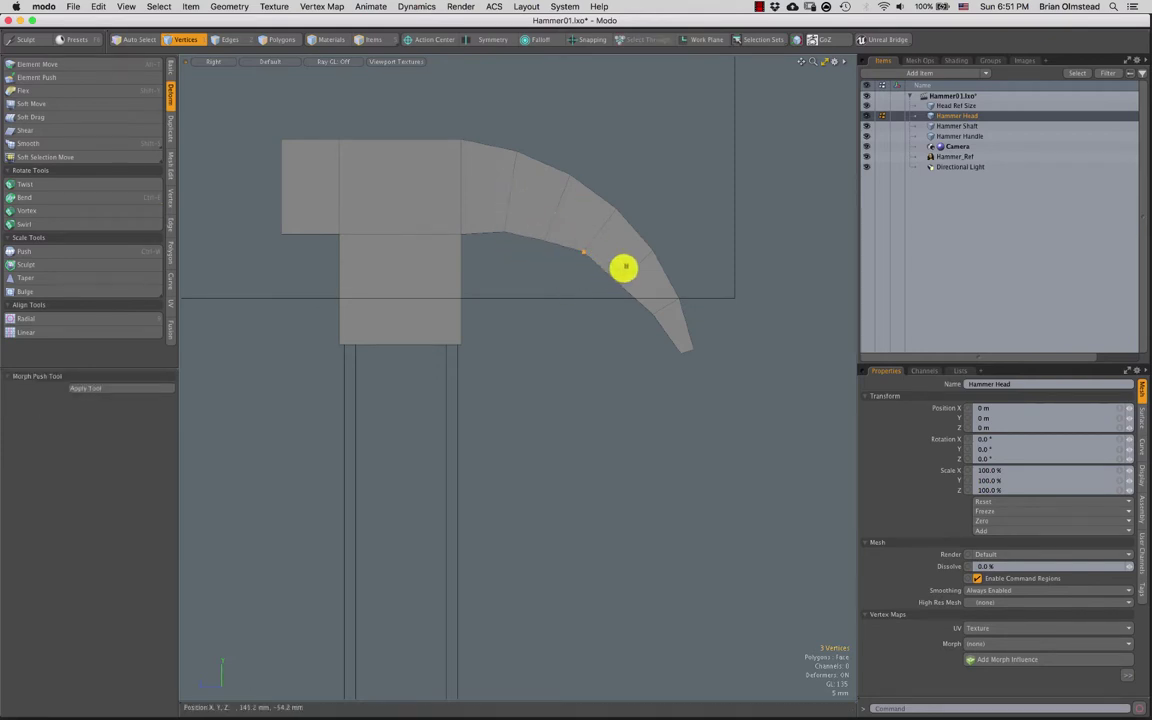
{"action": "left_click", "coordinate": [620, 275]}
{"action": "key", "text": "w"}
{"action": "key", "text": "space"}
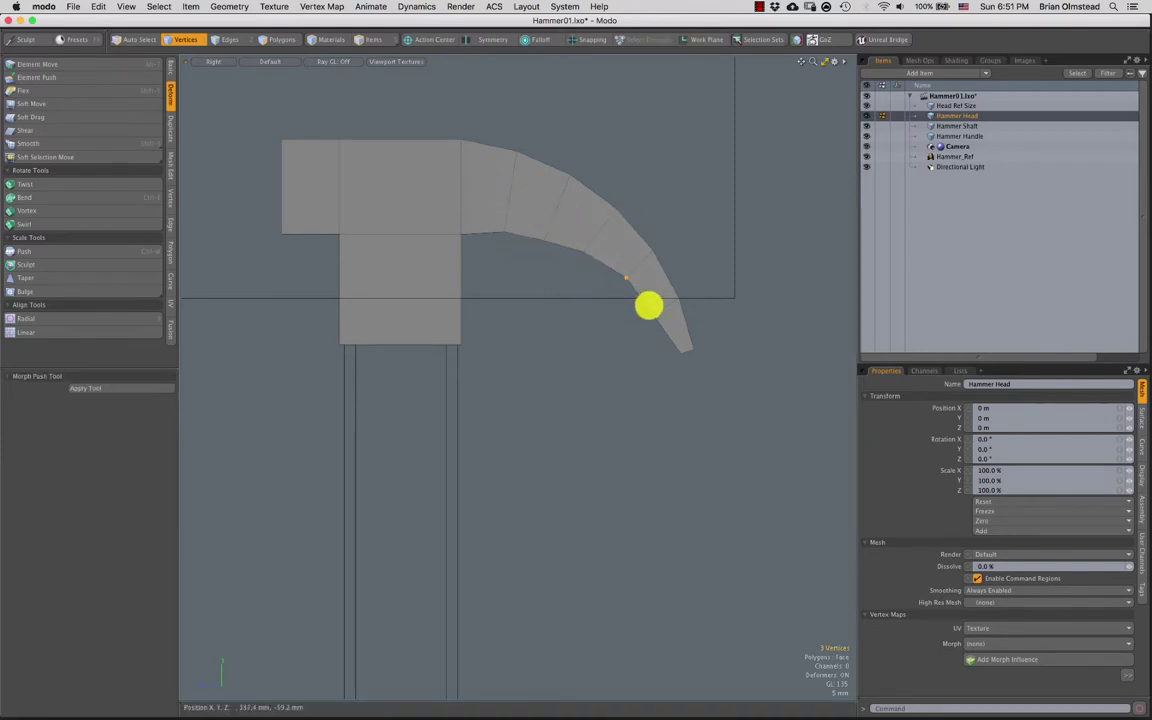
{"action": "key", "text": "w"}
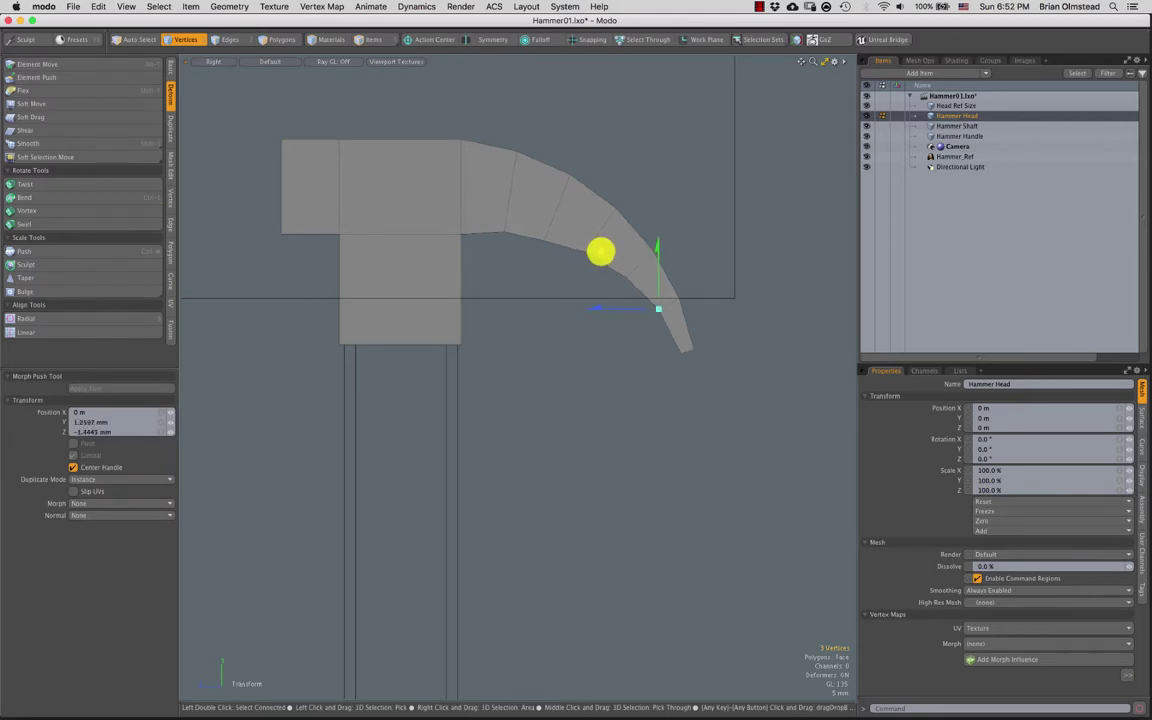
{"action": "key", "text": "space"}
Lower the claw's first underside vertices slightly to smooth the transition from the head block into the curve
{"action": "left_click", "coordinate": [668, 250]}
{"action": "left_click", "coordinate": [523, 240]}
{"action": "key", "text": "w"}
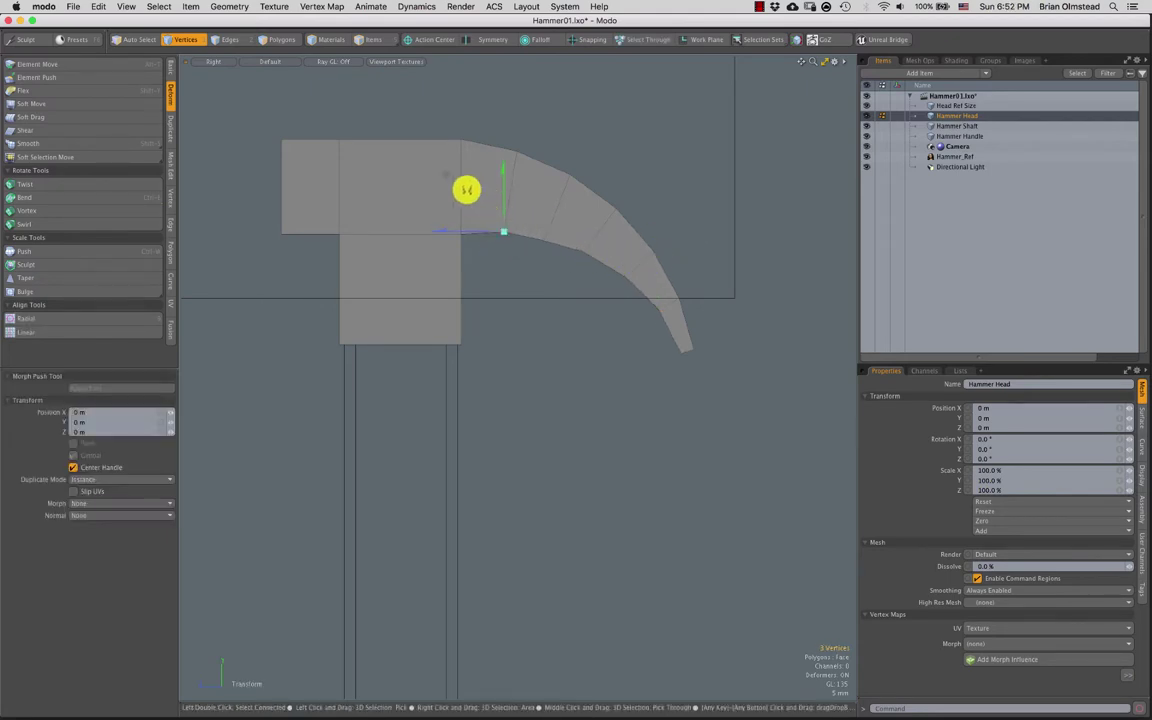
{"action": "key", "text": "space"}
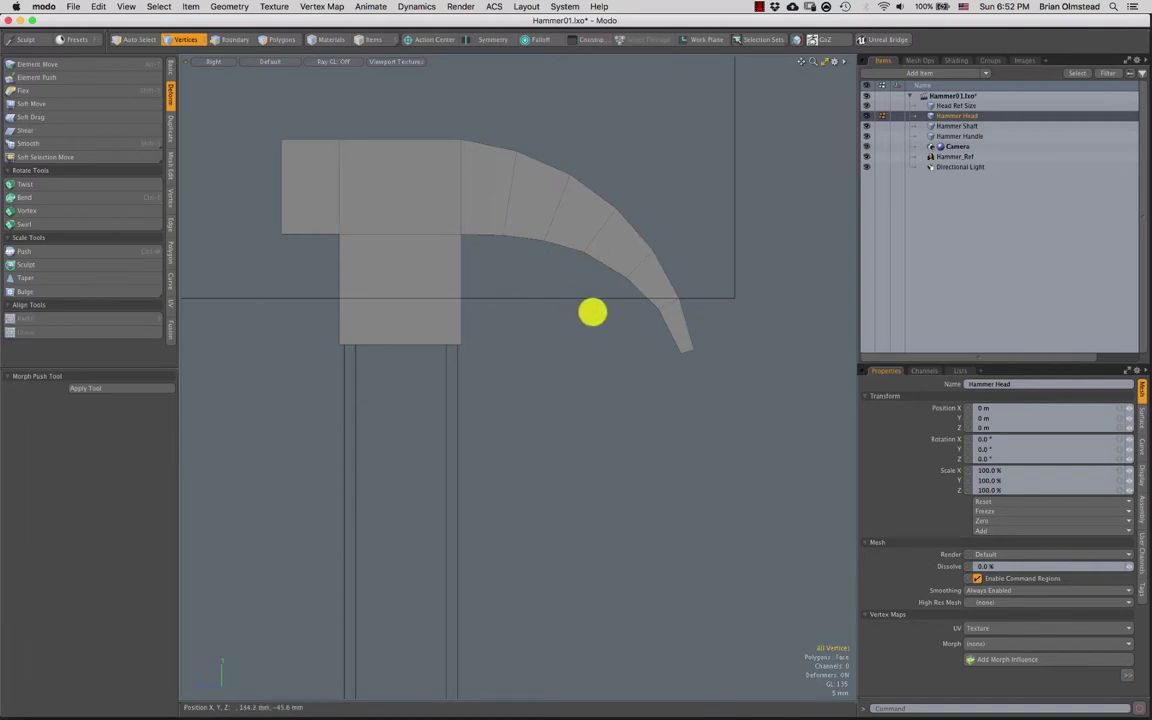
{"action": "mouse_move", "coordinate": [592, 313]}
{"action": "left_mouse_down", "text": "alt"}
{"action": "mouse_move", "coordinate": [640, 283]}
{"action": "mouse_move", "coordinate": [584, 285]}
{"action": "mouse_move", "coordinate": [555, 321]}
{"action": "mouse_move", "coordinate": [517, 328]}
{"action": "mouse_move", "coordinate": [558, 296]}
{"action": "mouse_move", "coordinate": [598, 304]}
{"action": "left_mouse_up", "text": "alt"}
{"action": "key", "text": "3"}
{"action": "left_click_drag", "start_coordinate": [538, 338], "coordinate": [519, 272], "text": "ctrl"}
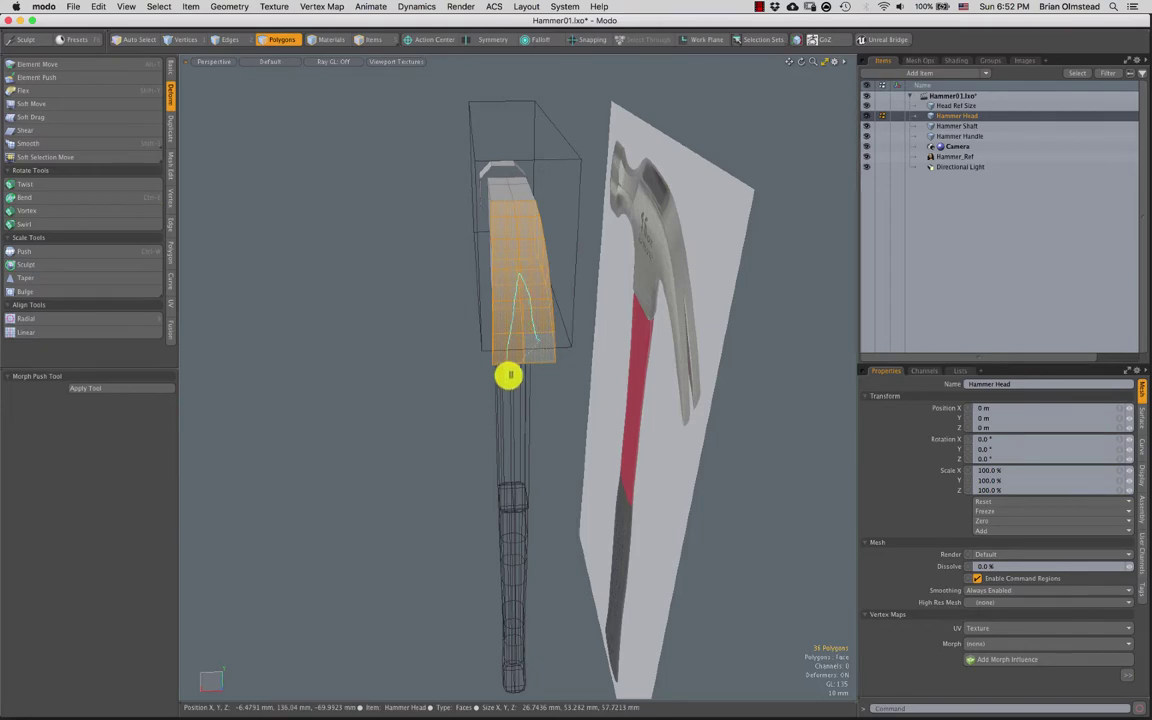
{"action": "left_click_drag", "start_coordinate": [509, 375], "coordinate": [496, 201], "text": "alt"}
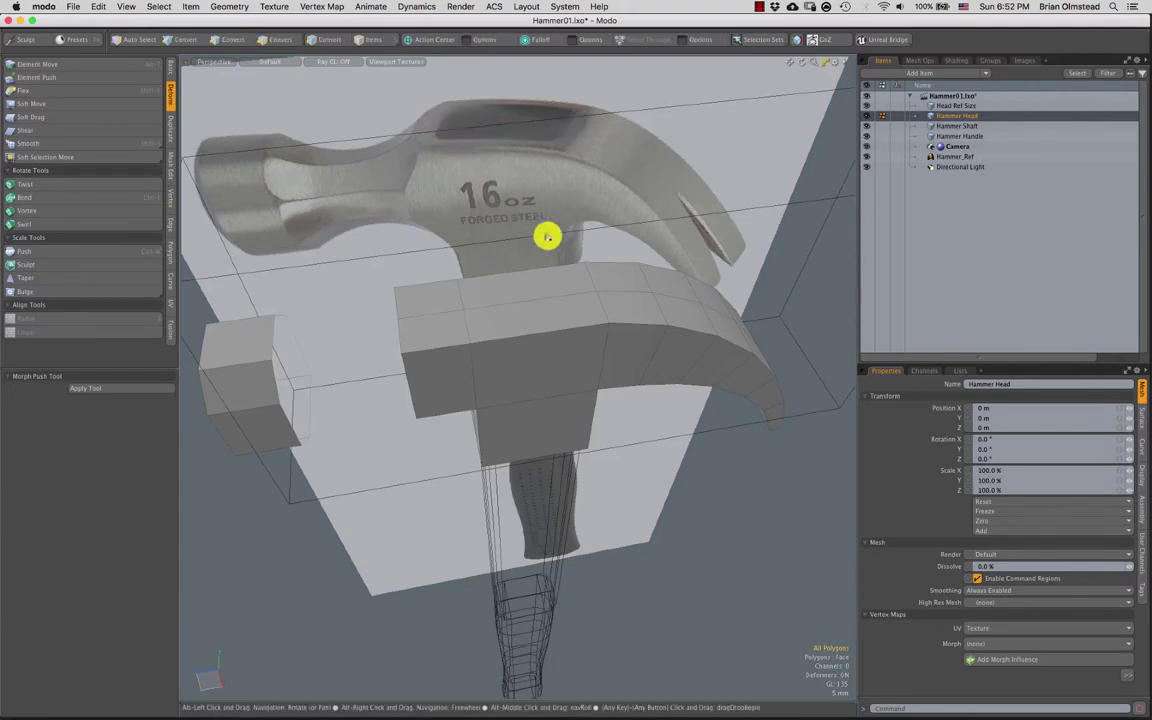
{"action": "left_click_drag", "start_coordinate": [545, 237], "coordinate": [492, 264], "text": "alt"}
{"action": "left_click_drag", "start_coordinate": [398, 265], "coordinate": [370, 222]}
{"action": "key", "text": "l"}
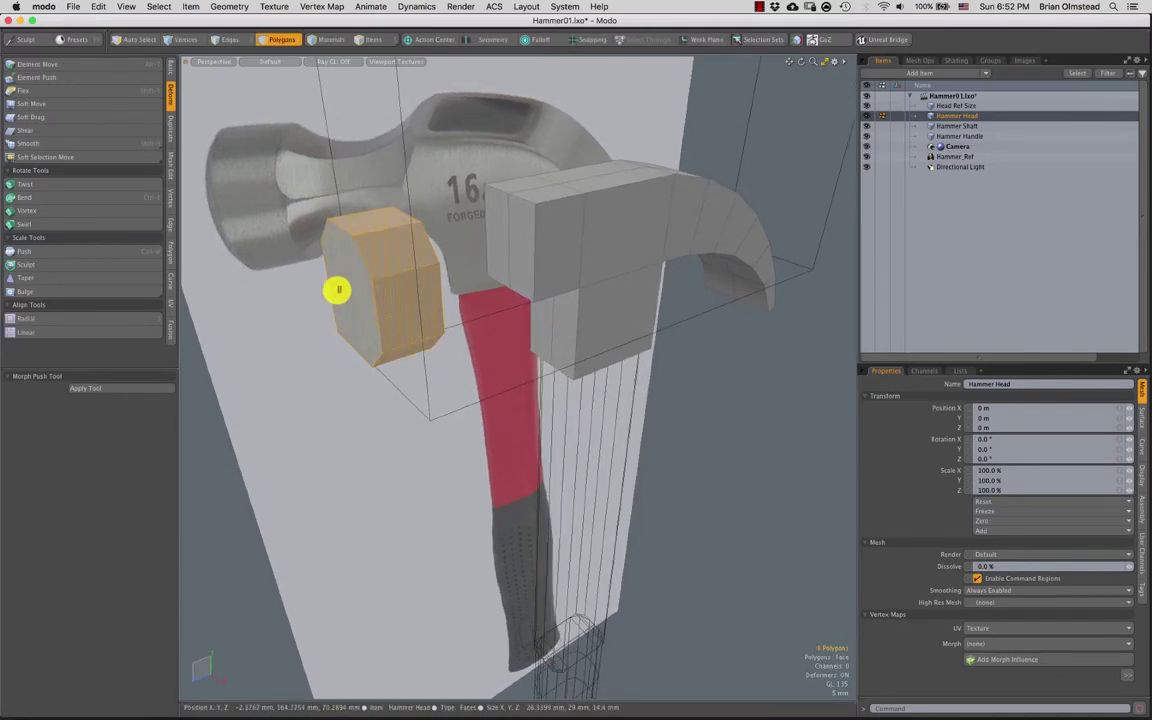
{"action": "left_click_drag", "start_coordinate": [520, 237], "coordinate": [500, 244]}
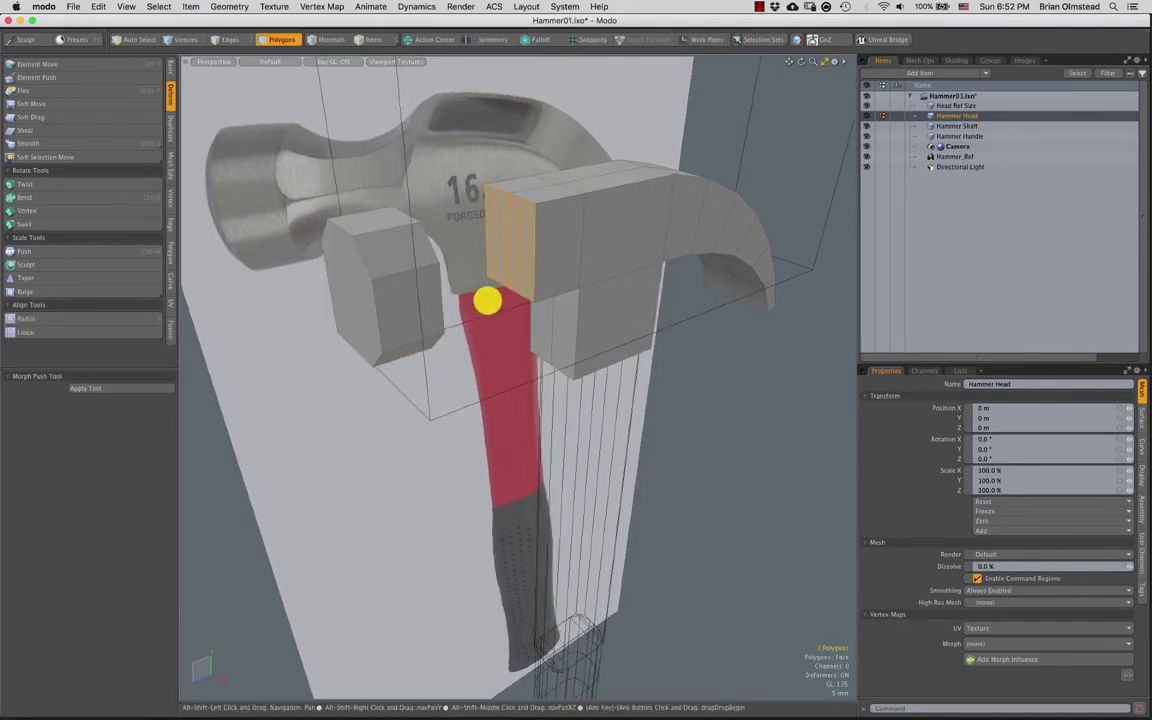
{"action": "left_click", "coordinate": [486, 298]}
{"action": "left_click_drag", "start_coordinate": [486, 298], "coordinate": [481, 321], "text": "alt"}
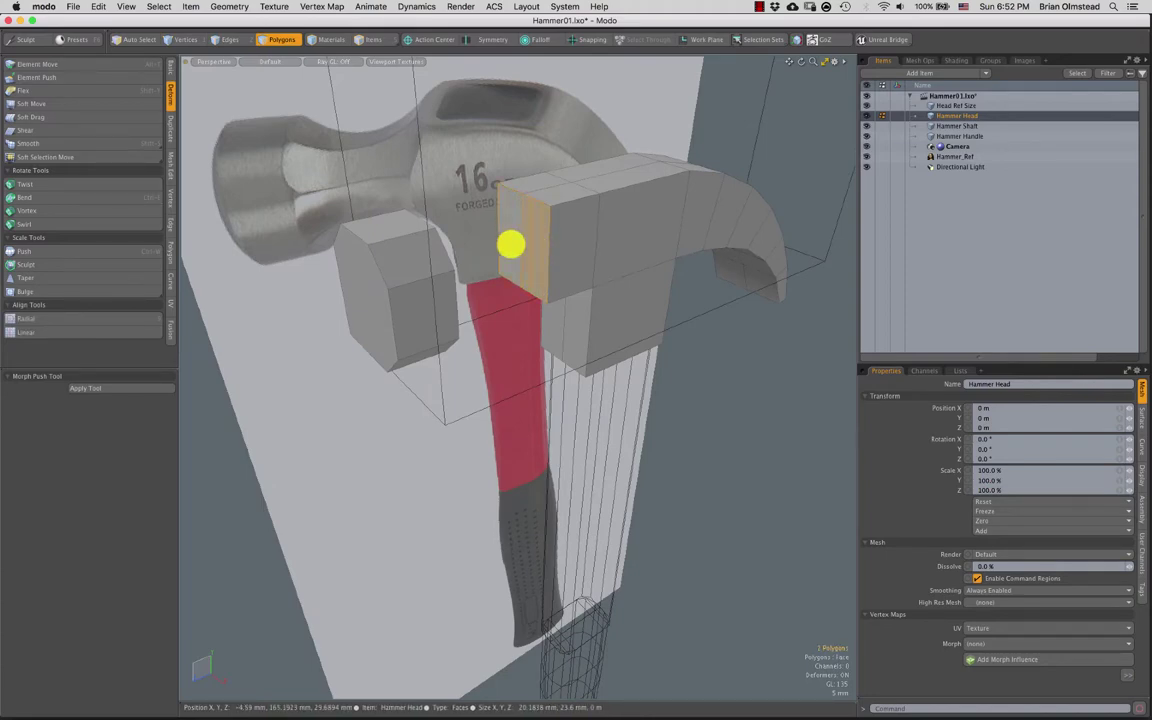
{"action": "left_click", "coordinate": [455, 195]}
{"action": "key", "text": "2"}
{"action": "double_click", "coordinate": [545, 245]}
Select all polygons of the detached octagonal striking-face block and delete them
{"action": "left_click_drag", "start_coordinate": [535, 260], "coordinate": [396, 272], "text": "alt"}
{"action": "key", "text": "3"}
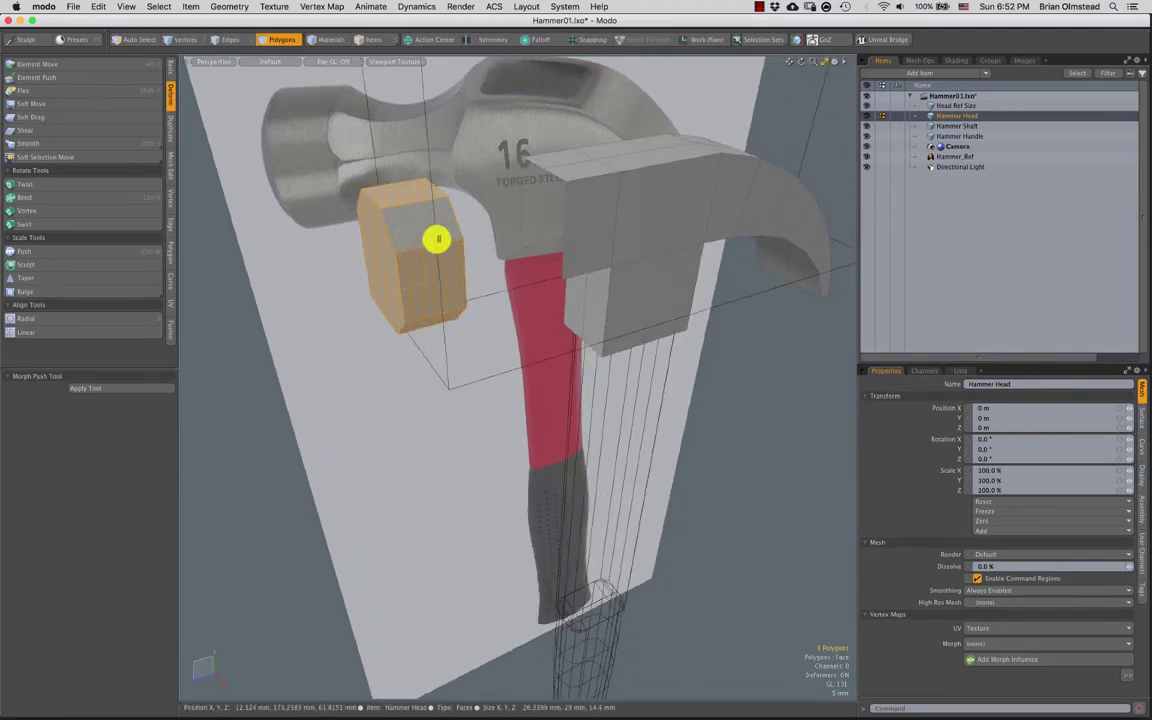
{"action": "key", "text": "Delete"}
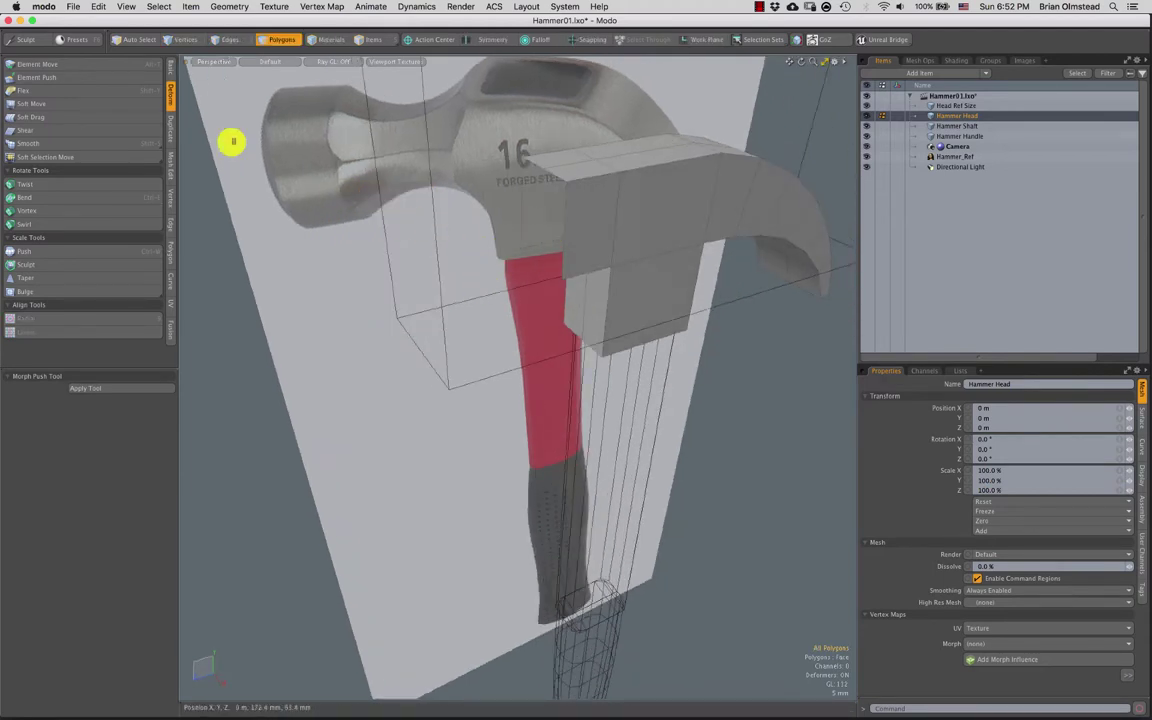
Add an 8-sided cylinder along Y at the origin of the hammer head mesh, with radii of 500, 750 and 500 mm
{"action": "left_click", "coordinate": [171, 70]}
{"action": "left_click_drag", "start_coordinate": [316, 233], "coordinate": [316, 213], "text": "alt"}
{"action": "left_click", "coordinate": [103, 67]}
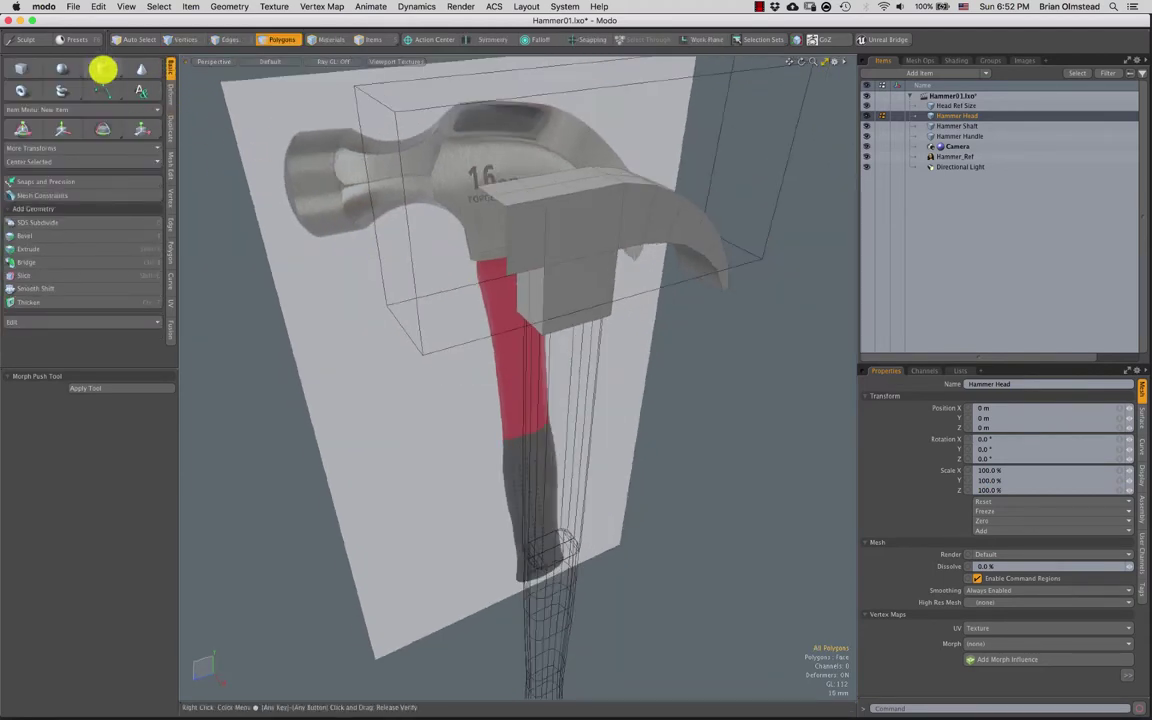
{"action": "left_click_drag", "start_coordinate": [432, 370], "coordinate": [439, 286], "text": "ctrl+alt"}
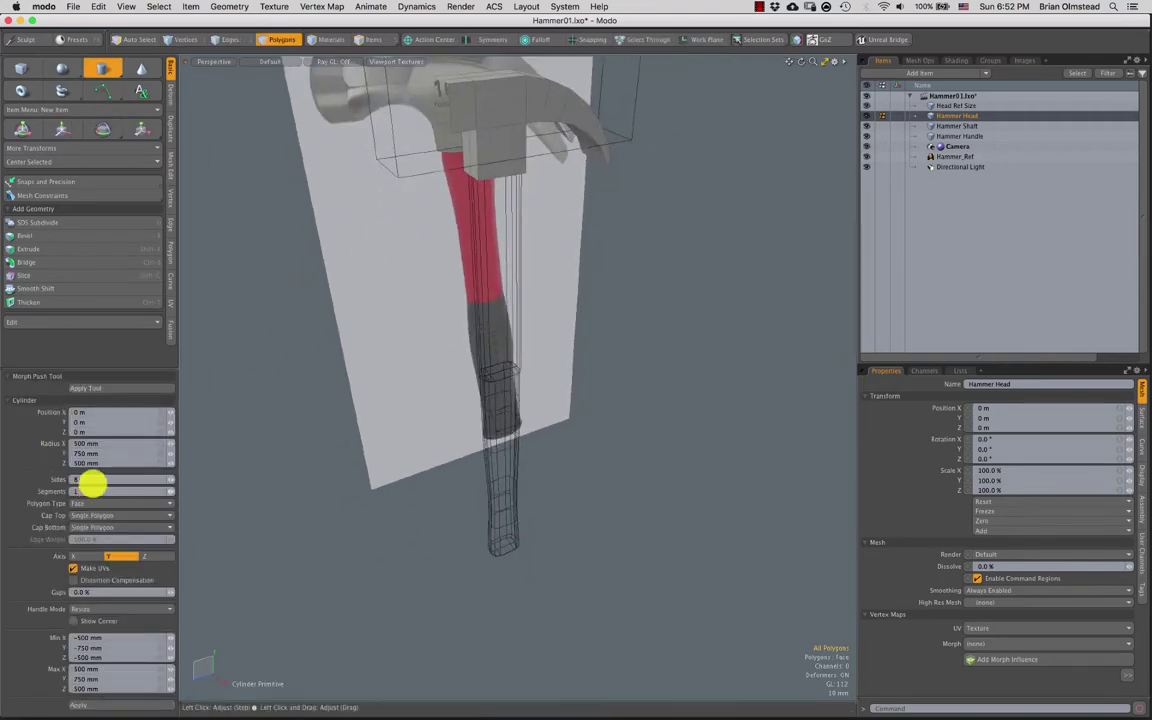
{"action": "key", "text": "Return"}
{"action": "left_click_drag", "start_coordinate": [470, 243], "coordinate": [502, 241], "text": "alt"}
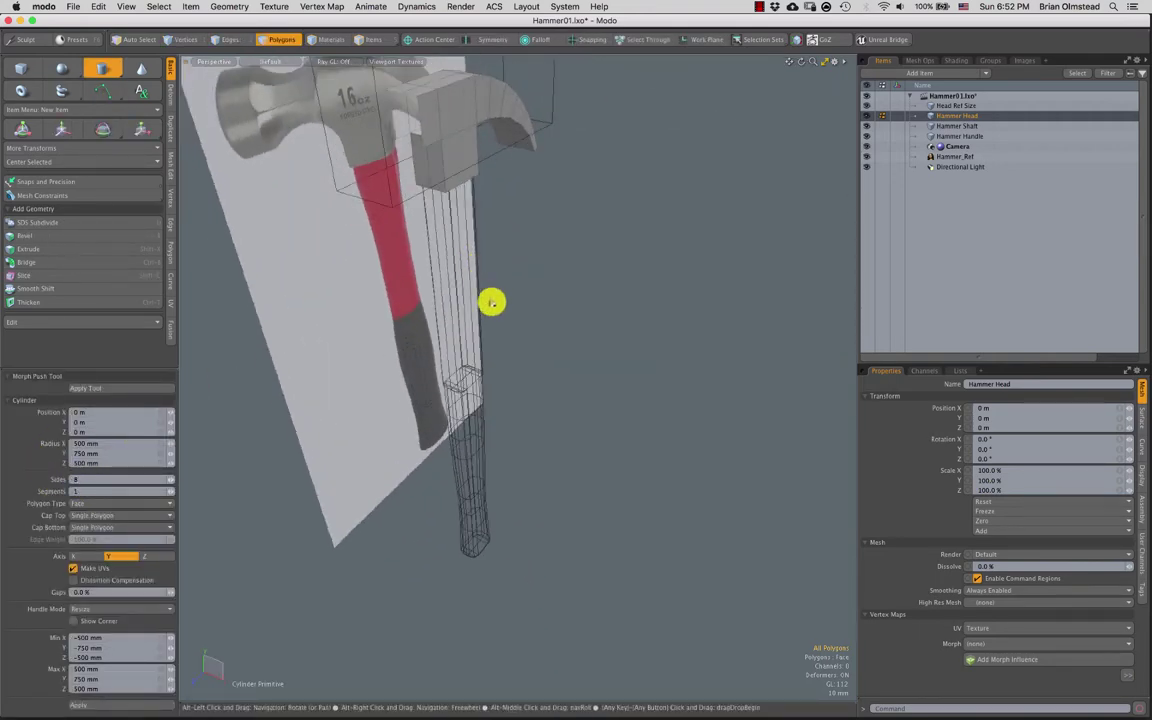
{"action": "left_click_drag", "start_coordinate": [491, 303], "coordinate": [433, 291], "text": "alt"}
{"action": "left_click", "coordinate": [503, 398]}
{"action": "left_click_drag", "start_coordinate": [507, 445], "coordinate": [547, 394], "text": "ctrl+alt"}
{"action": "key", "text": "3"}
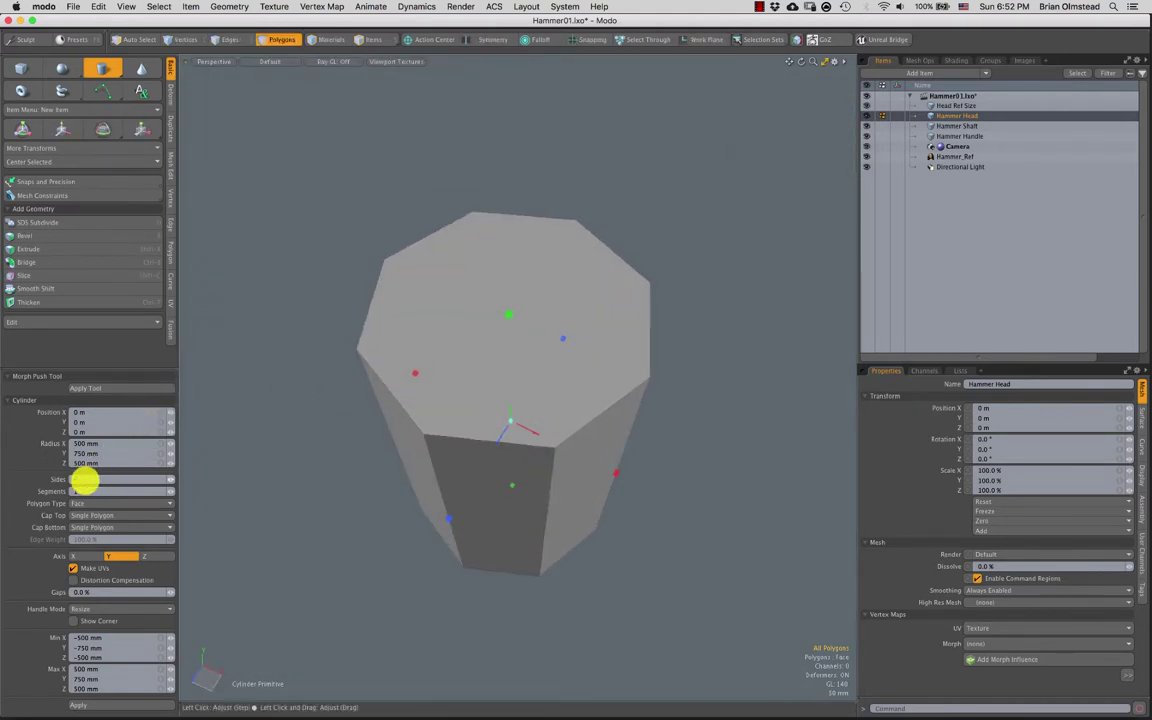
Set the cylinder's number of sides to 10 and finish the primitive
{"action": "left_click", "coordinate": [83, 479]}
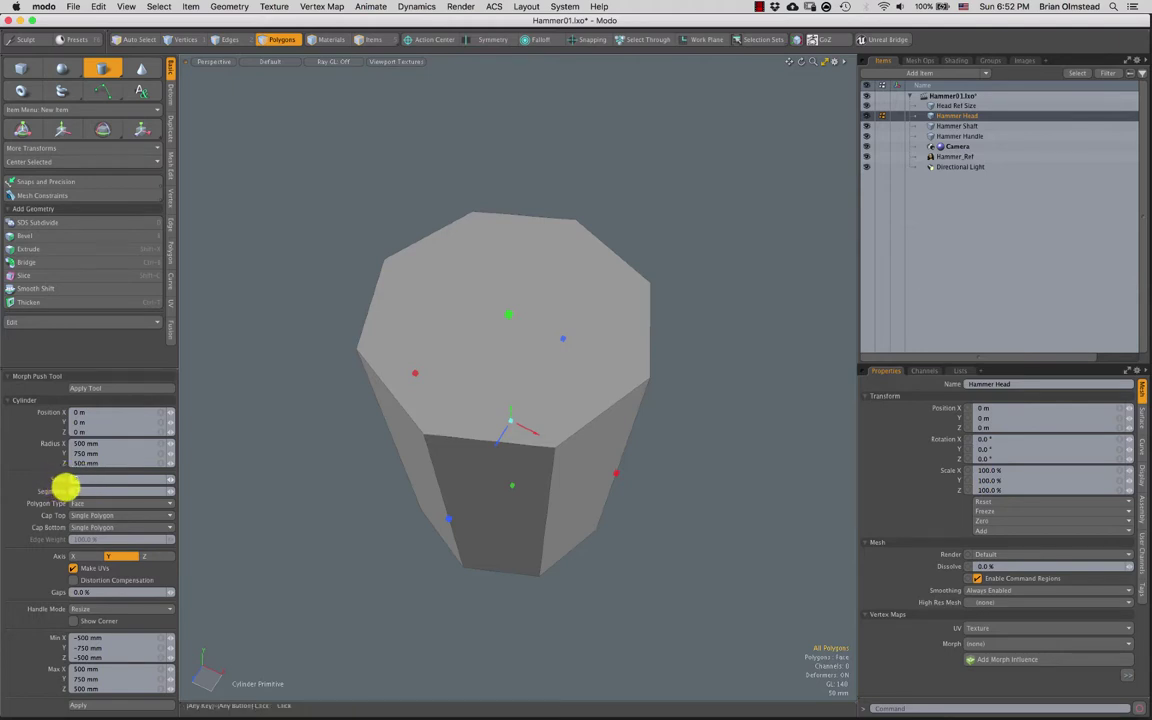
{"action": "type", "text": "10"}
{"action": "key", "text": "Return"}
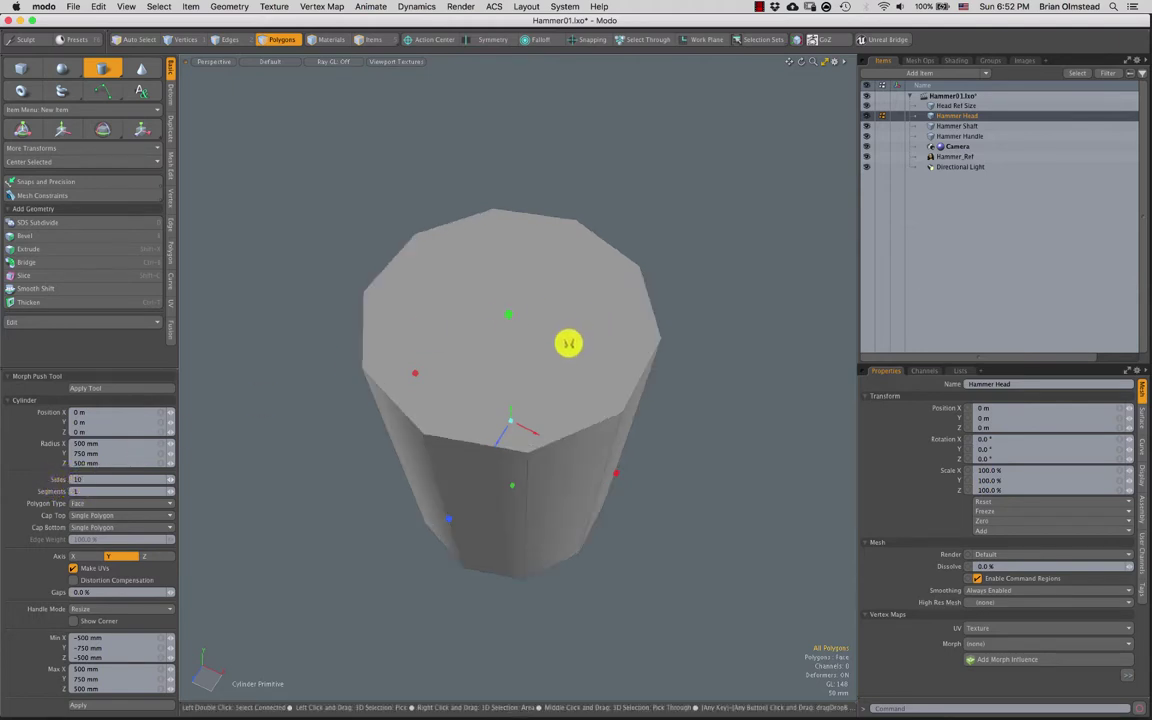
{"action": "key", "text": "space"}
Select the whole cylinder, scale it to about 7%, and rotate it about X until it lies horizontally
{"action": "left_click_drag", "start_coordinate": [553, 329], "coordinate": [468, 406], "text": "alt"}
{"action": "double_click", "coordinate": [521, 426]}
{"action": "key", "text": "r"}
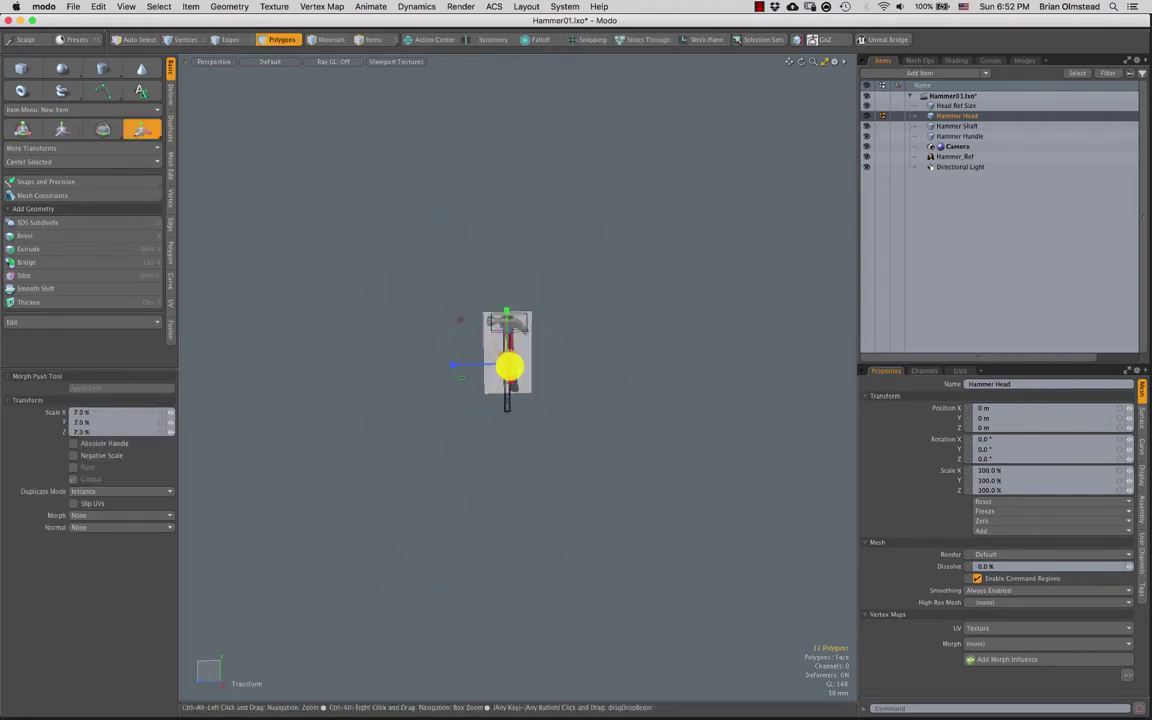
{"action": "mouse_move", "coordinate": [510, 366]}
{"action": "left_mouse_down", "text": "ctrl+alt"}
{"action": "mouse_move", "coordinate": [463, 427]}
{"action": "mouse_move", "coordinate": [505, 380]}
{"action": "left_mouse_up", "text": "ctrl+alt"}
{"action": "left_click_drag", "start_coordinate": [558, 312], "coordinate": [514, 294]}
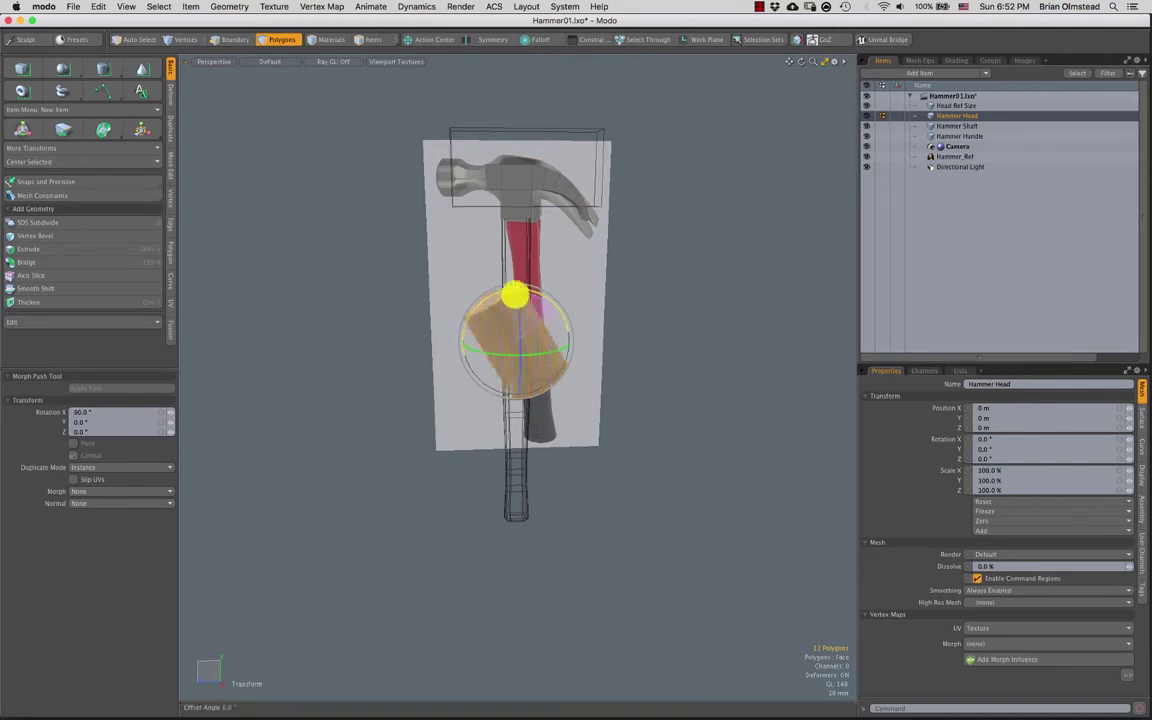
Shrink the cylinder to about 20% in Z, and move it up onto the striking face in the reference image
{"action": "scroll", "coordinate": [507, 315], "scroll_direction": "up", "scroll_amount": 4}
{"action": "key", "text": "w"}
{"action": "key", "text": "r"}
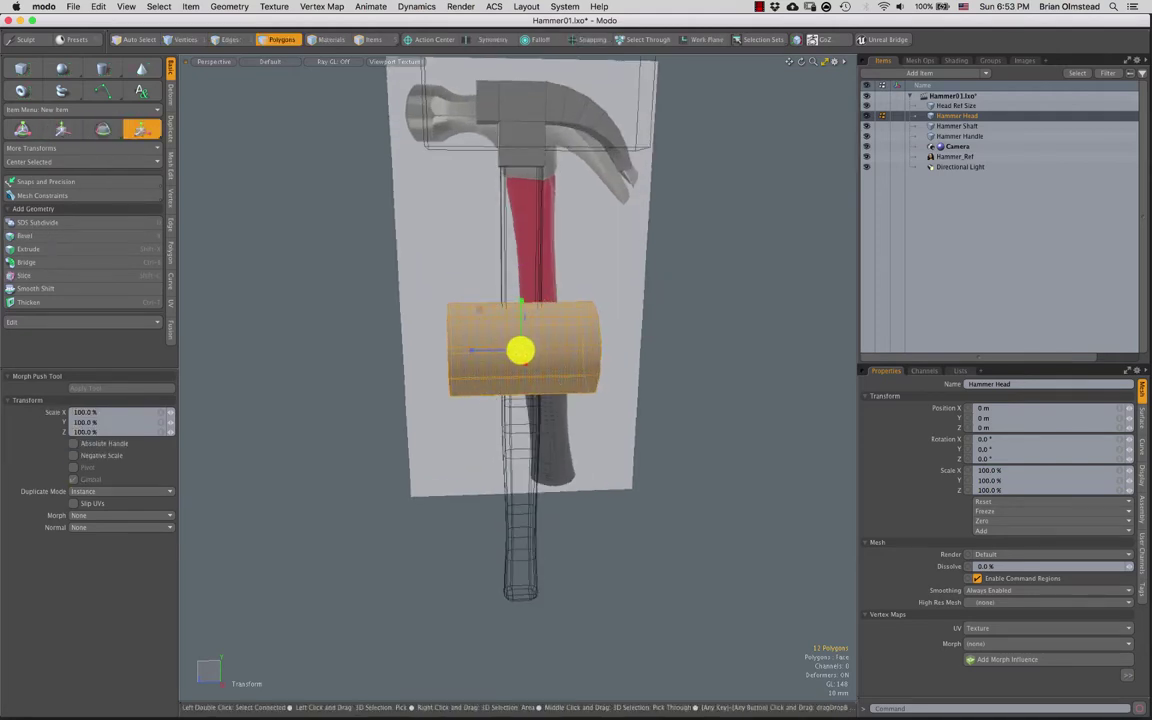
{"action": "left_click_drag", "start_coordinate": [520, 349], "coordinate": [504, 359]}
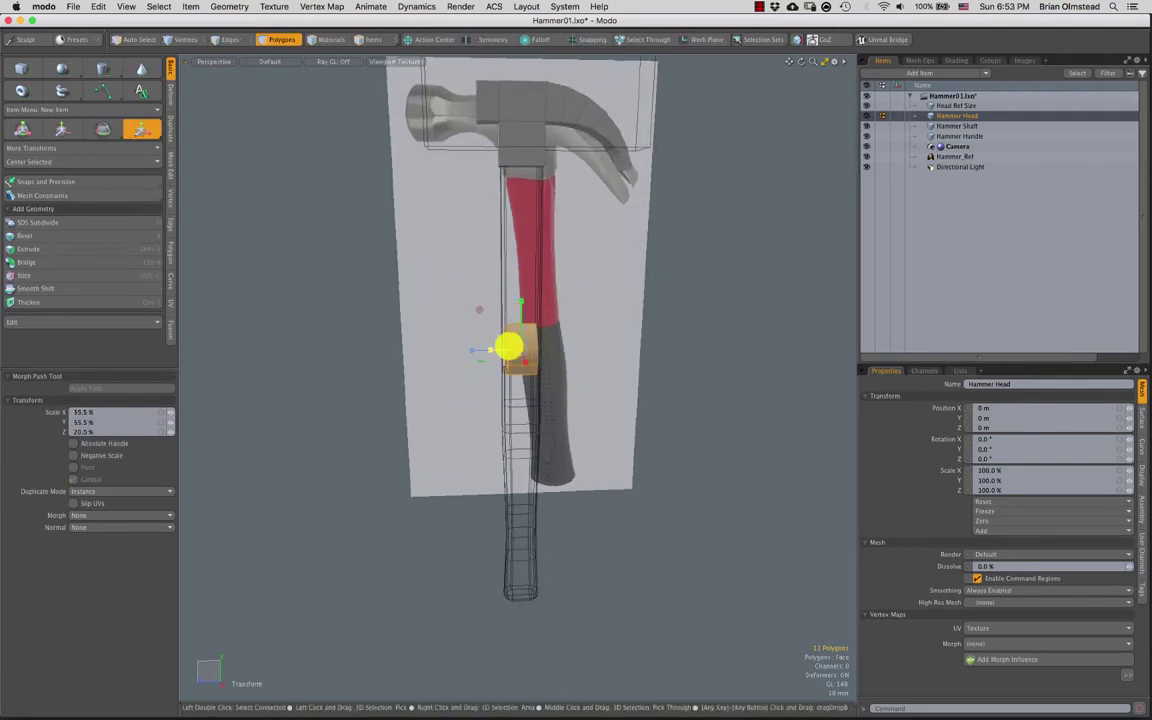
{"action": "key", "text": "w"}
{"action": "left_click_drag", "start_coordinate": [484, 305], "coordinate": [393, 96]}
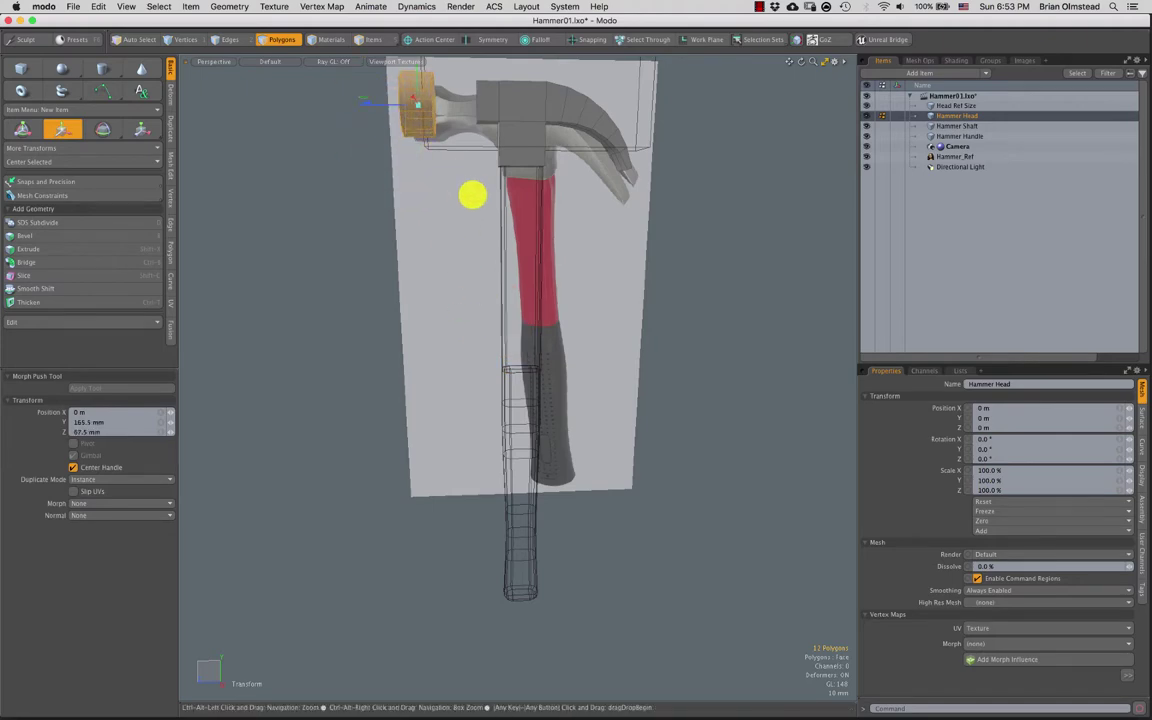
Undo the move, scaling and rotation of the cylinder
{"action": "left_click_drag", "start_coordinate": [472, 195], "coordinate": [486, 262], "text": "ctrl+alt"}
{"action": "key", "text": "super+z"}
{"action": "key", "text": "super+z"}
{"action": "key", "text": "super+z"}
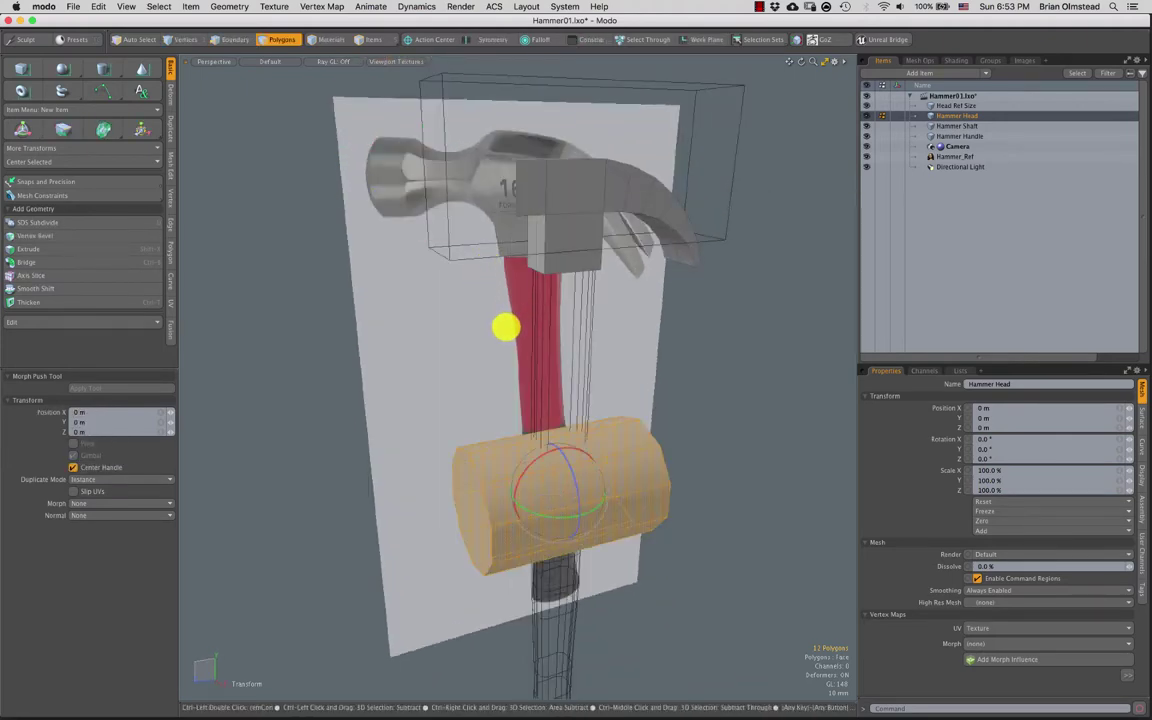
{"action": "key", "text": "super+z"}
{"action": "key", "text": "super+z"}
{"action": "key", "text": "super+z"}
{"action": "key", "text": "super+z"}
{"action": "left_click_drag", "start_coordinate": [520, 370], "coordinate": [519, 303], "text": "ctrl+alt"}
{"action": "key", "text": "r"}
{"action": "key", "text": "3"}
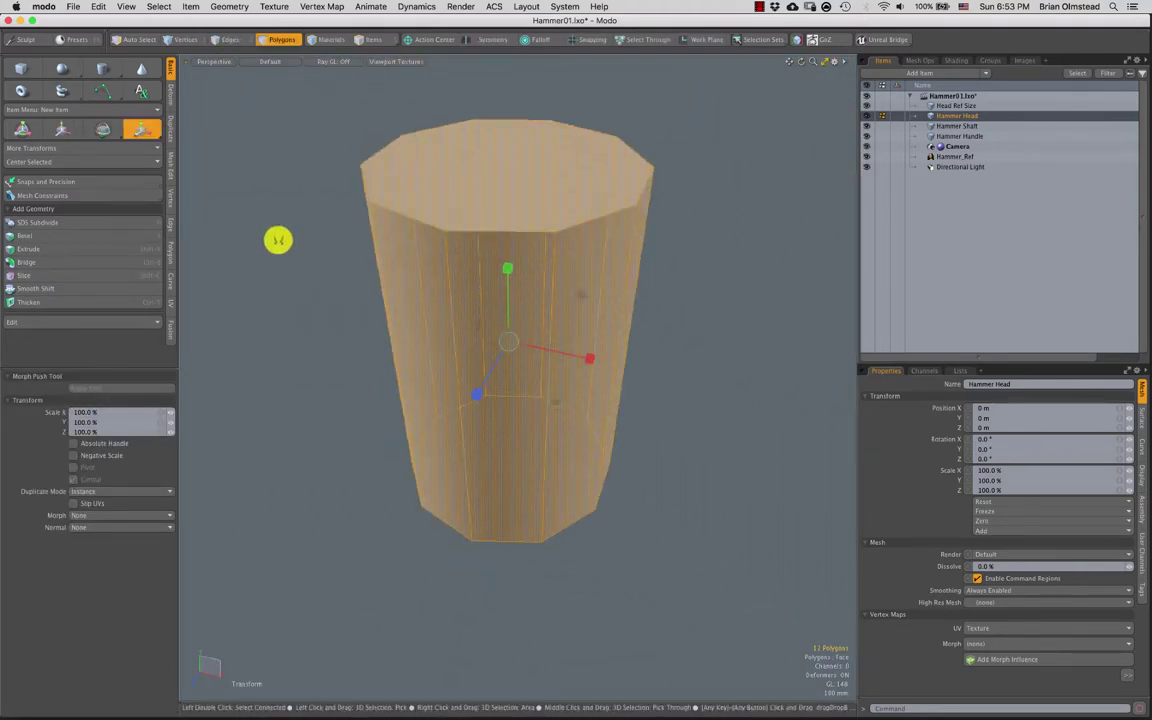
{"action": "key", "text": "q"}
Deselect the cylinder and draw a second 10-sided cylinder along Z beside it, with an X radius of about 1.2 m
{"action": "left_click_drag", "start_coordinate": [278, 195], "coordinate": [290, 198], "text": "alt+shift"}
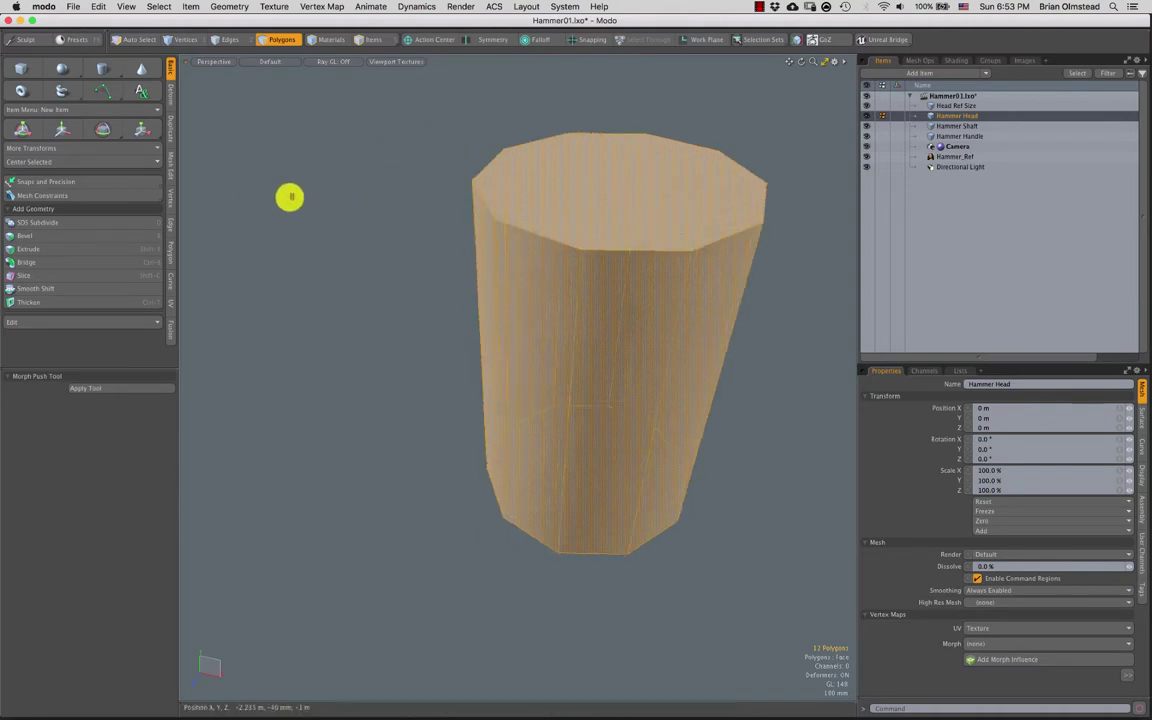
{"action": "left_click", "coordinate": [290, 198]}
{"action": "left_click", "coordinate": [100, 68]}
{"action": "left_click_drag", "start_coordinate": [328, 275], "coordinate": [432, 260], "text": "alt+shift"}
{"action": "left_click_drag", "start_coordinate": [411, 309], "coordinate": [274, 387]}
{"action": "left_click_drag", "start_coordinate": [409, 303], "coordinate": [327, 406]}
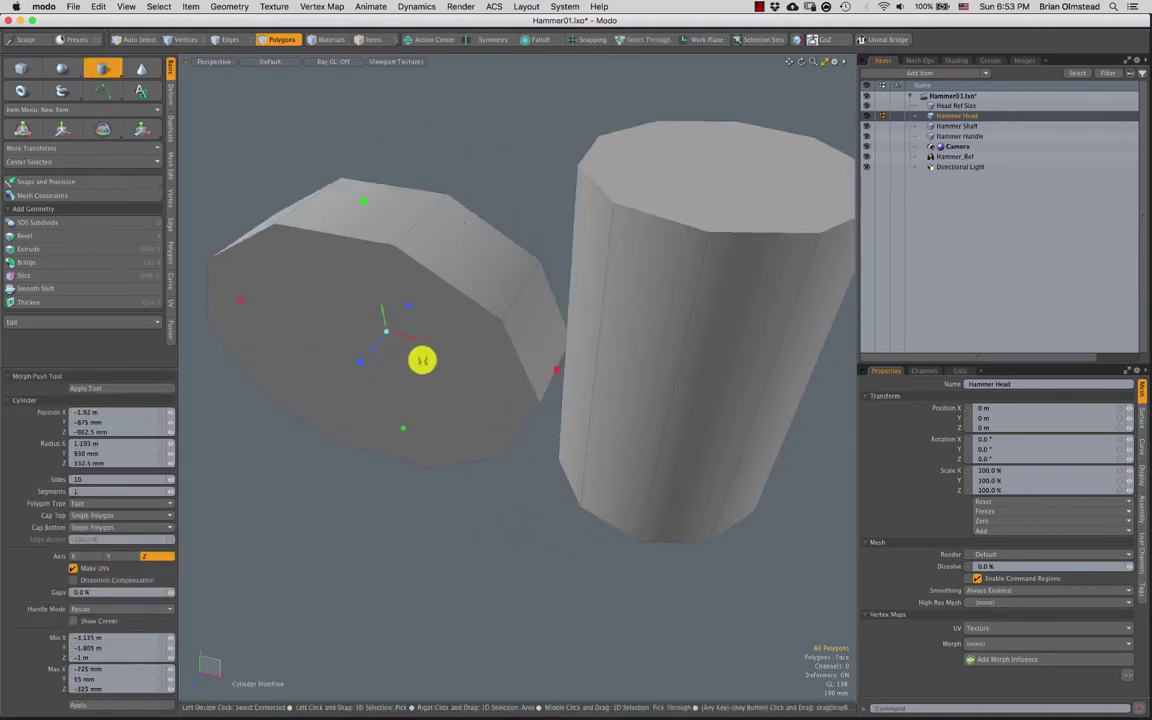
Remove the second cylinder, and select and delete all polygons of the first one
{"action": "key", "text": "space"}
{"action": "key", "text": "Delete"}
{"action": "key", "text": "a"}
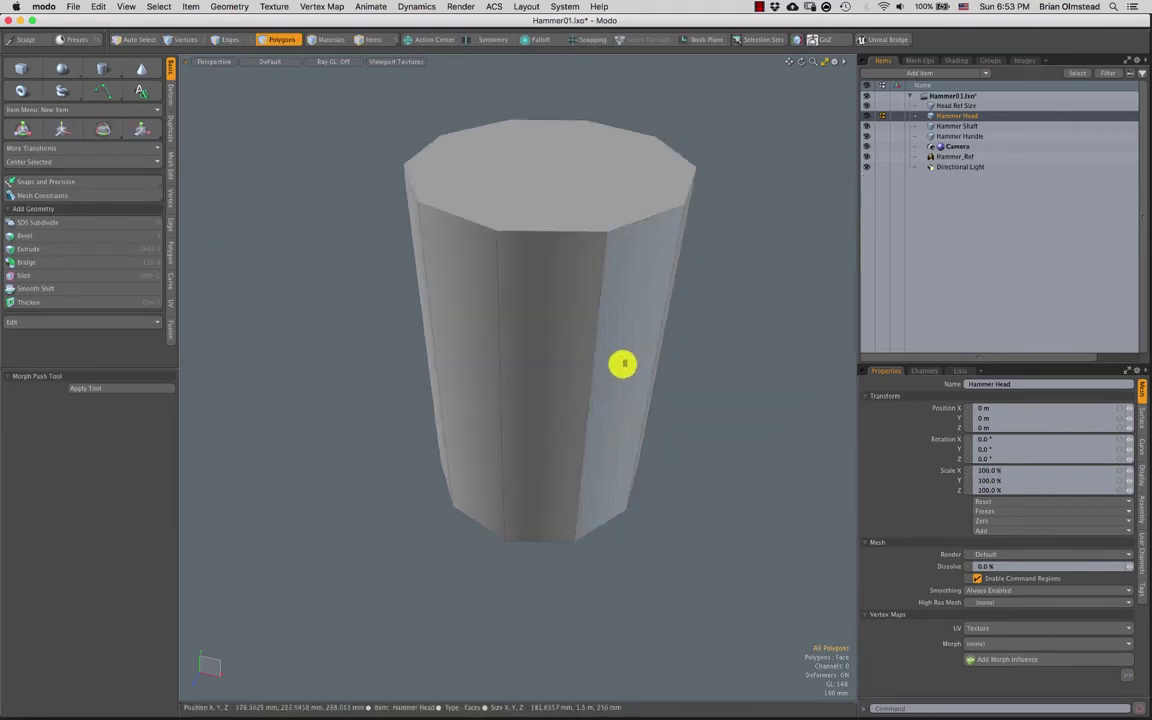
{"action": "double_click", "coordinate": [621, 363]}
{"action": "key", "text": "Delete"}
{"action": "key", "text": "a"}
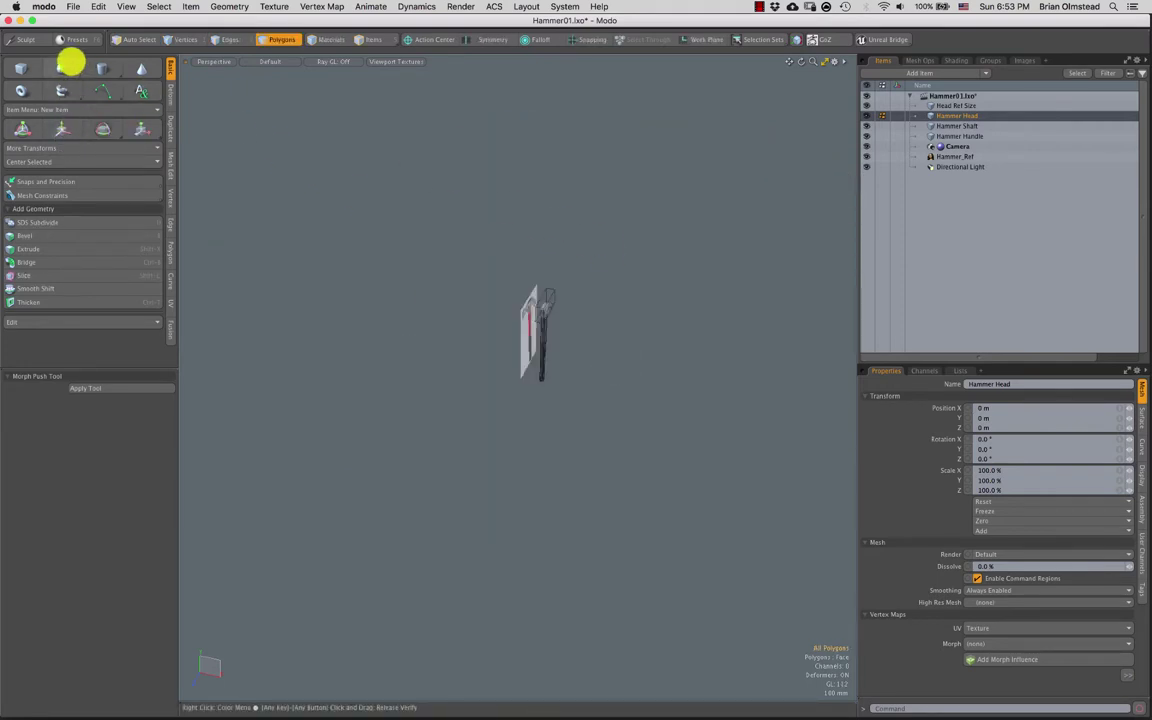
{"action": "left_click", "coordinate": [100, 68]}
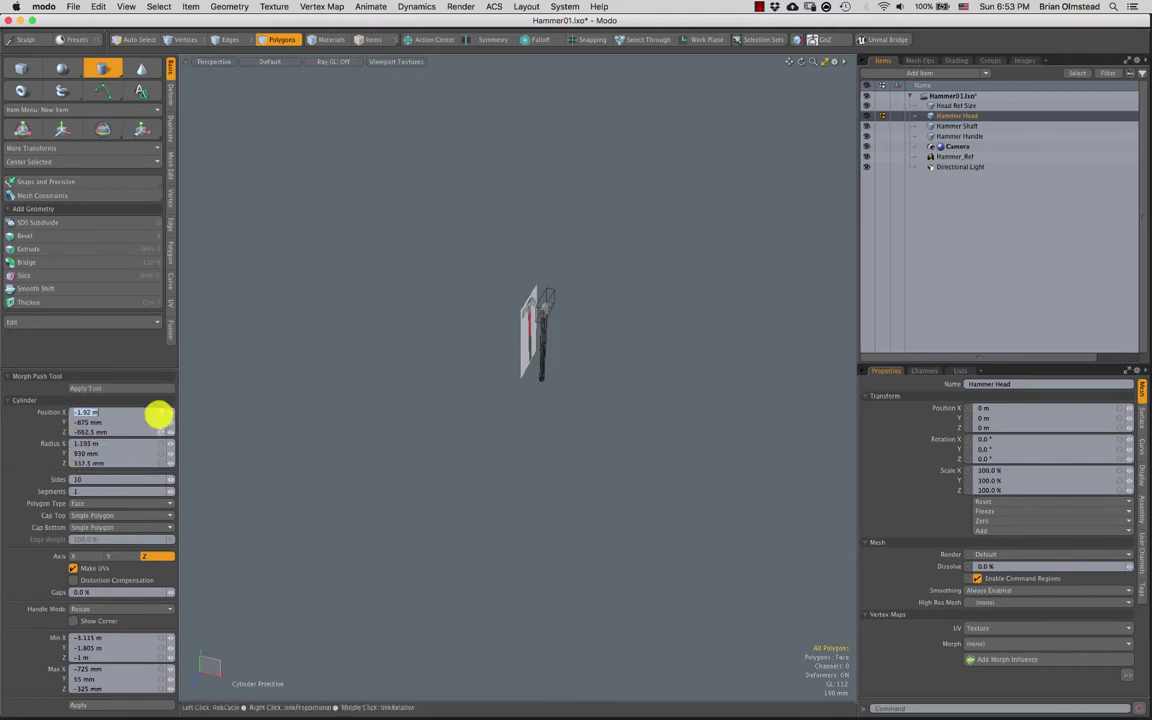
{"action": "key", "text": "Return"}
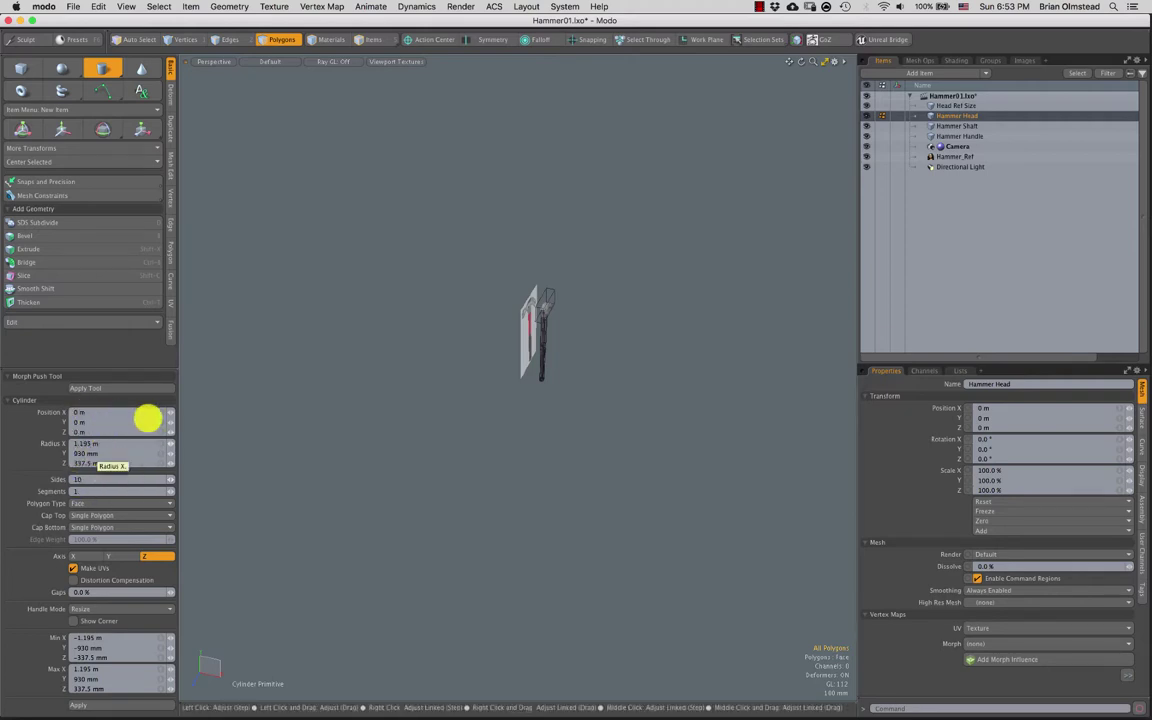
{"action": "key", "text": "q"}
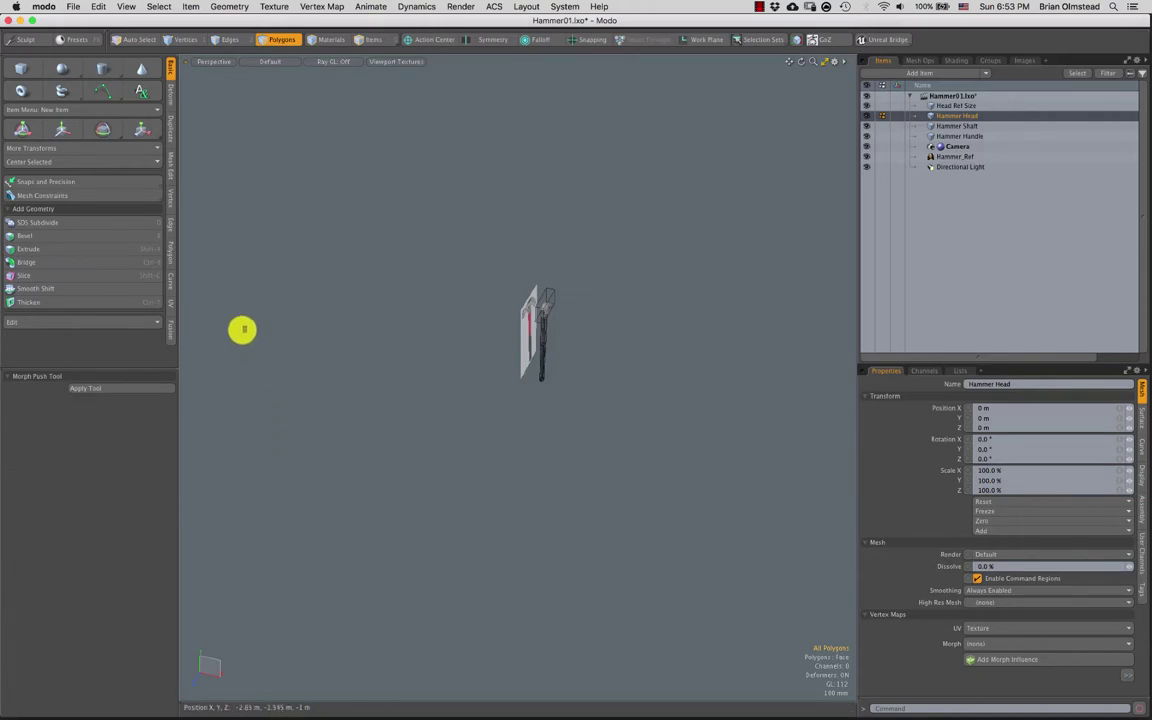
Try a default unit cylinder as its own mesh item, and delete its polygons along with the item
{"action": "key", "text": "shift"}
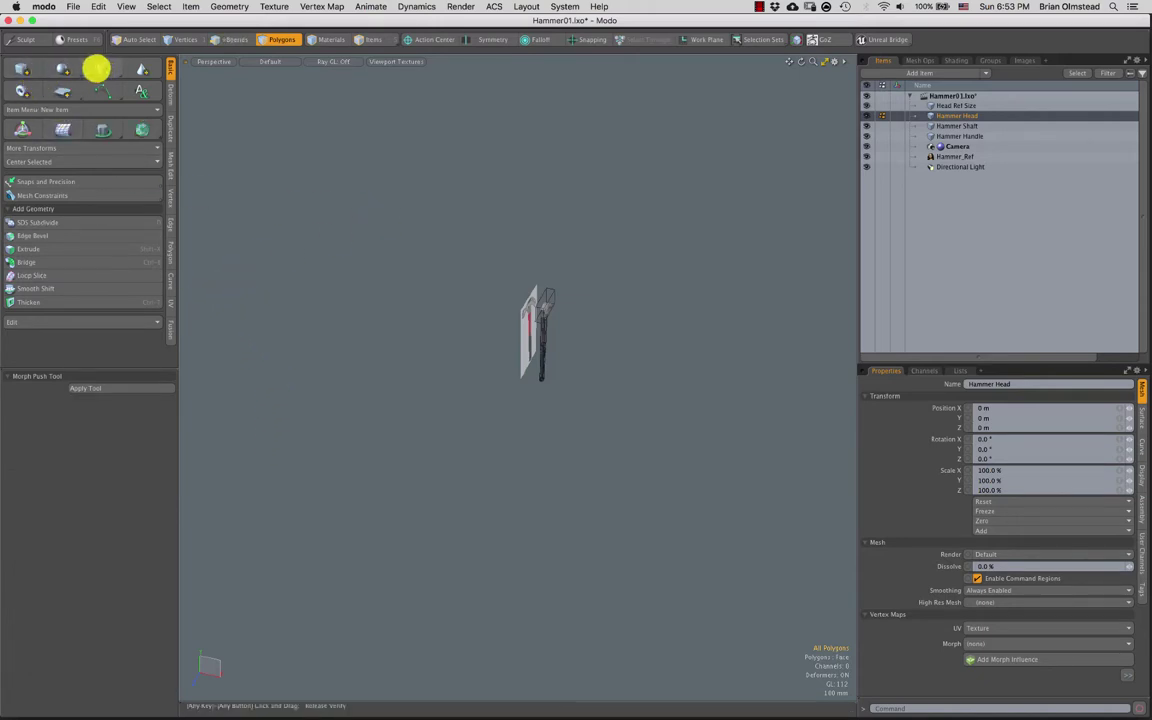
{"action": "left_click", "coordinate": [96, 70], "text": "ctrl"}
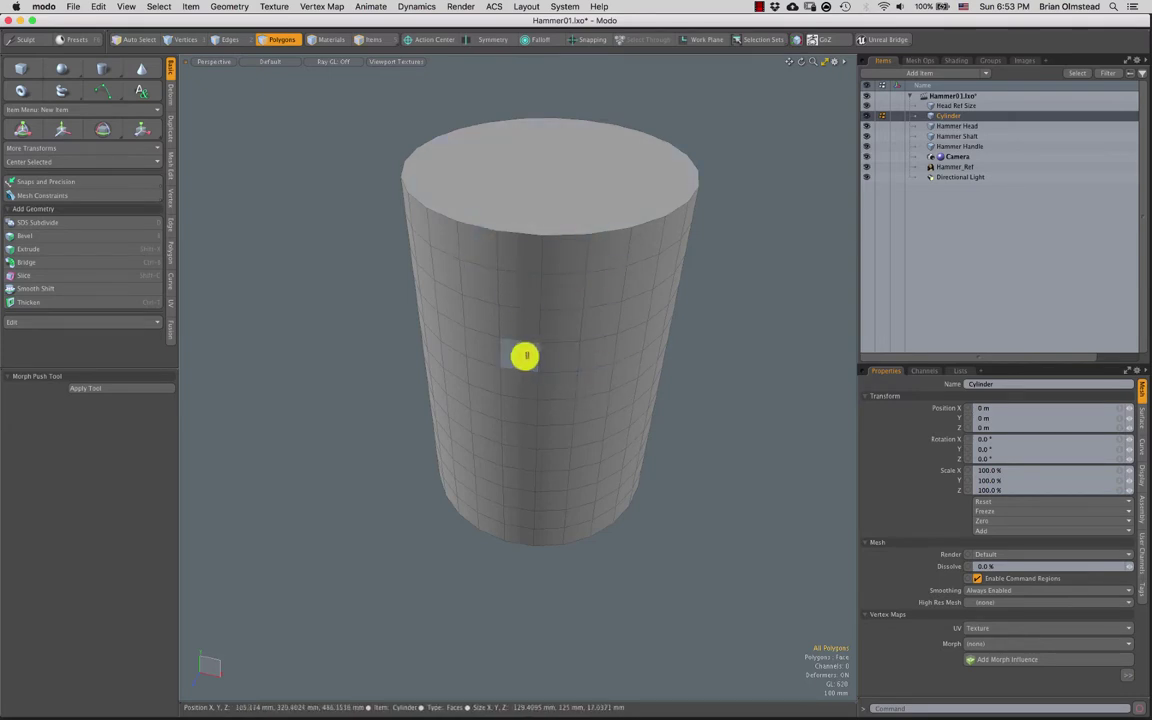
{"action": "double_click", "coordinate": [520, 355]}
{"action": "key", "text": "Delete"}
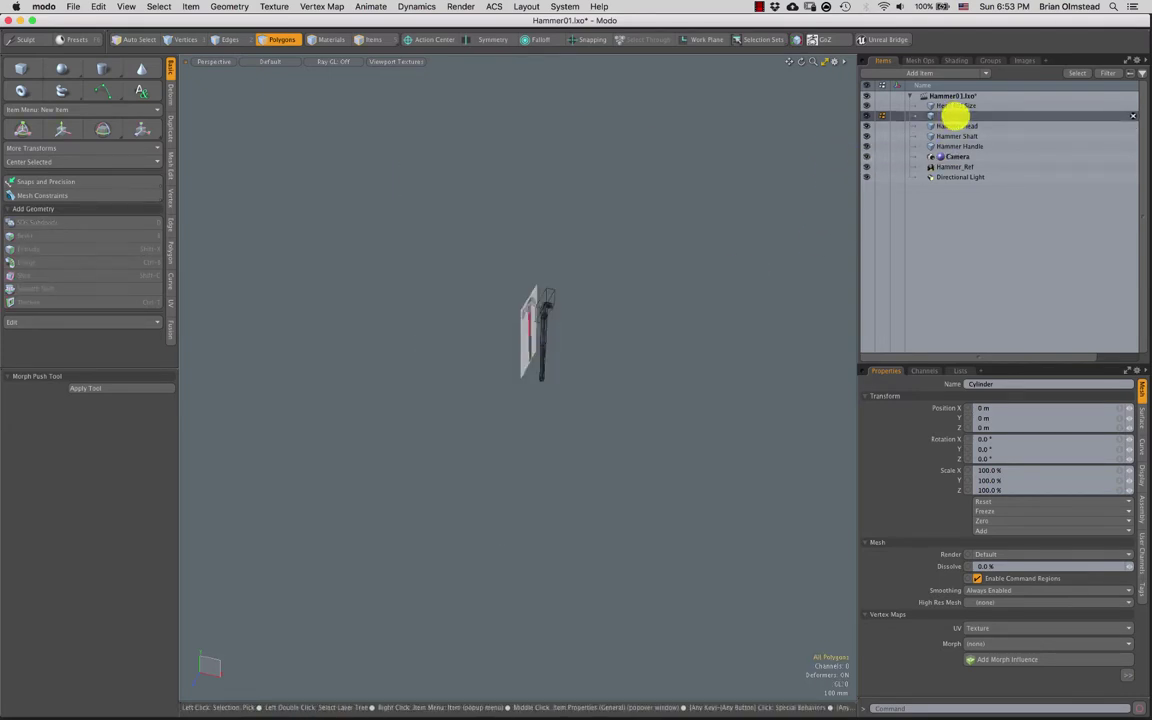
{"action": "right_click", "coordinate": [955, 116]}
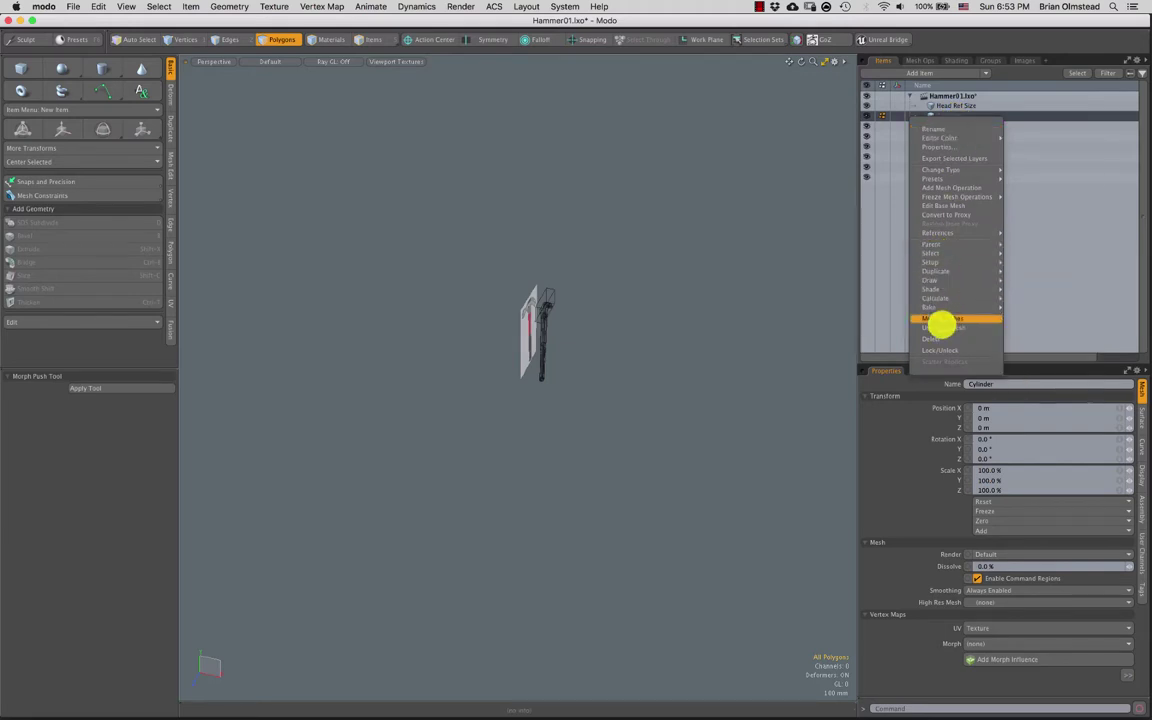
{"action": "left_click", "coordinate": [931, 340]}
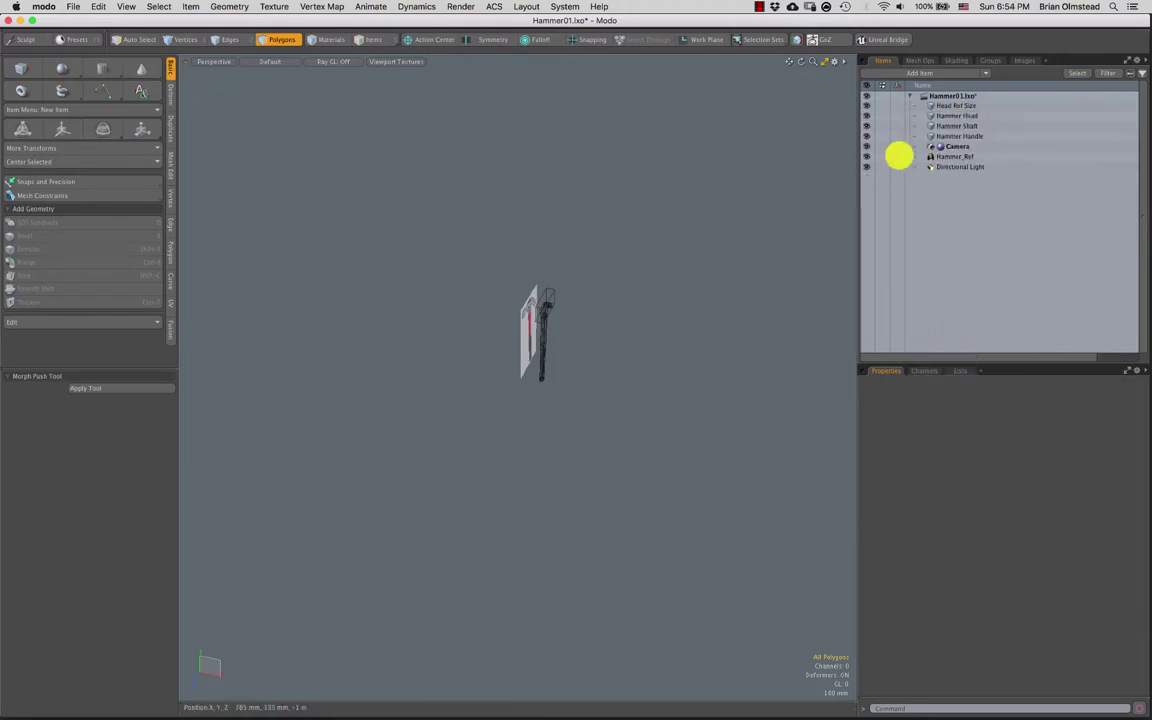
In the Hammer Head mesh, create a cylinder along Y at the origin with 10 sides, 1 segment and radii of 500, 750 and 500 mm
{"action": "left_click", "coordinate": [946, 105]}
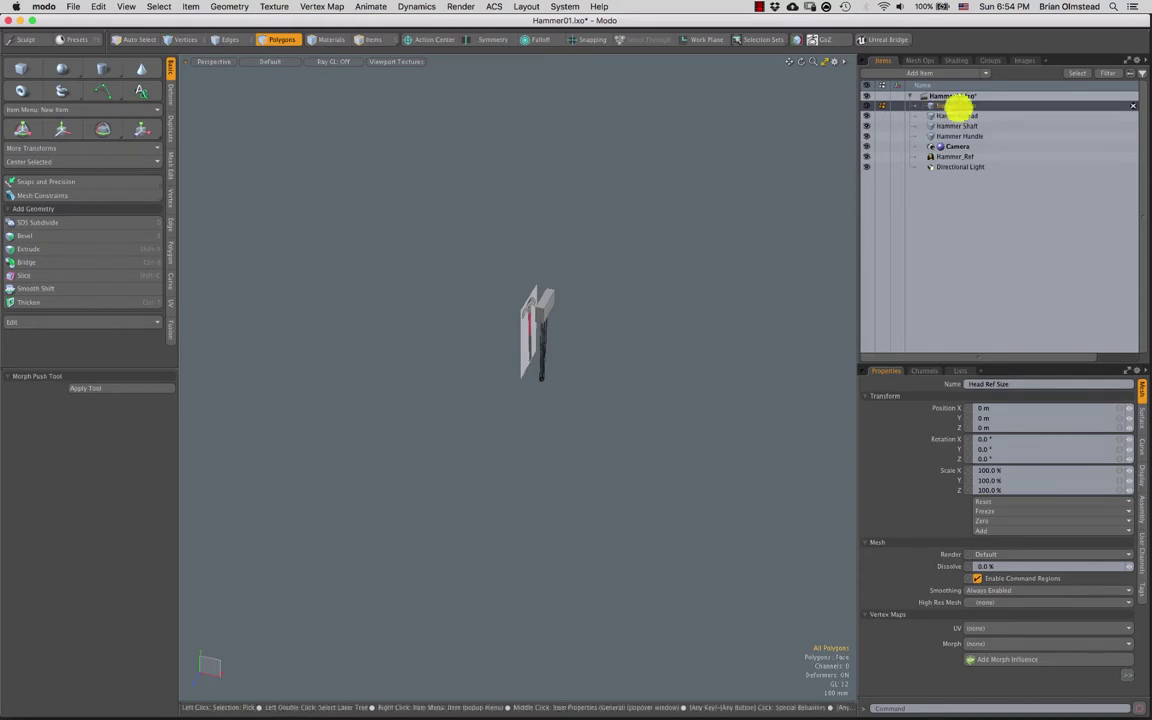
{"action": "left_click", "coordinate": [968, 116]}
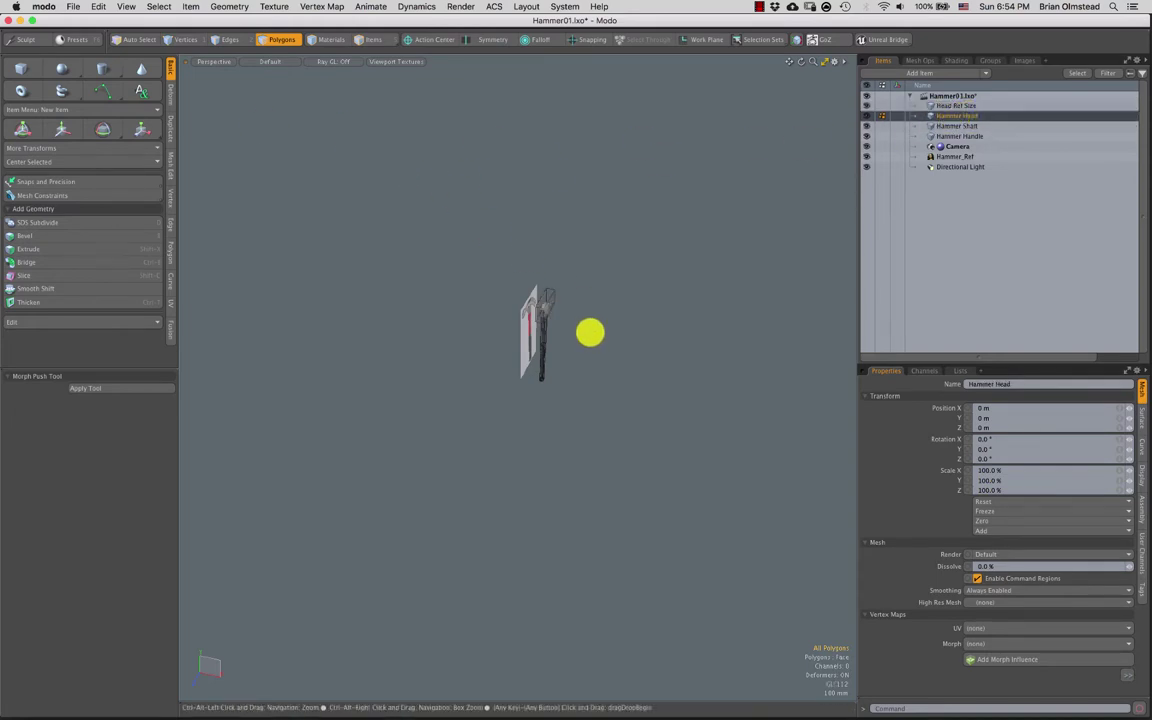
{"action": "left_click_drag", "start_coordinate": [589, 332], "coordinate": [560, 345], "text": "alt"}
{"action": "key", "text": "3"}
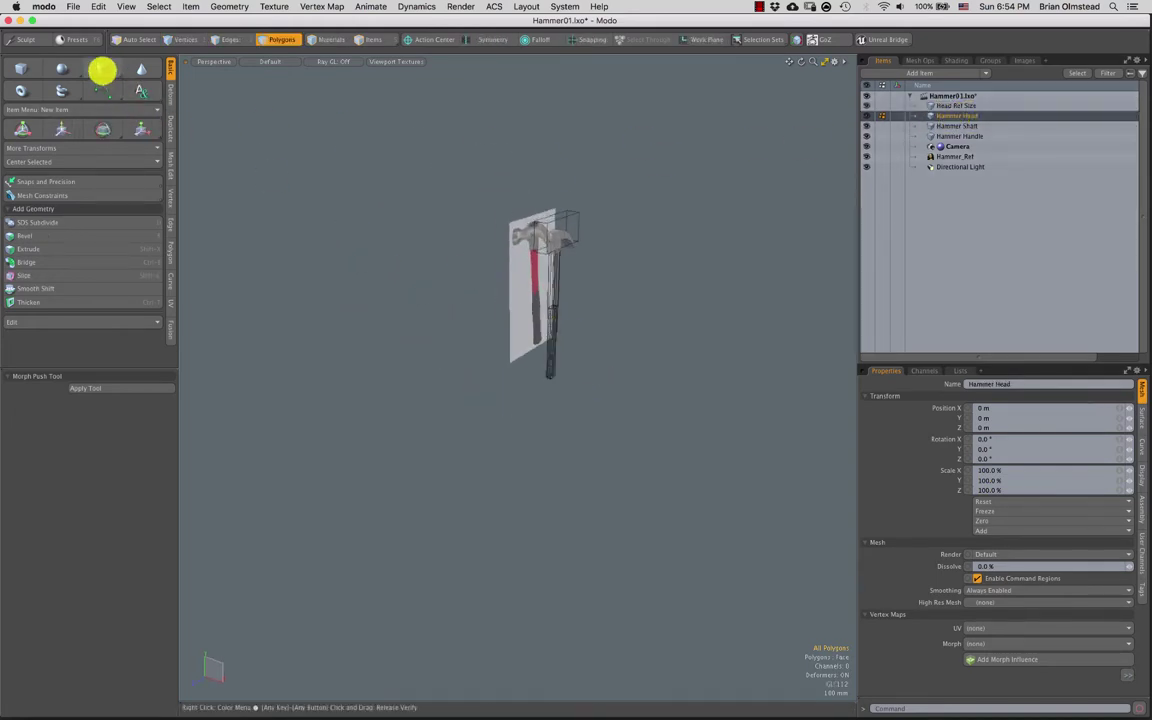
{"action": "left_click", "coordinate": [100, 70]}
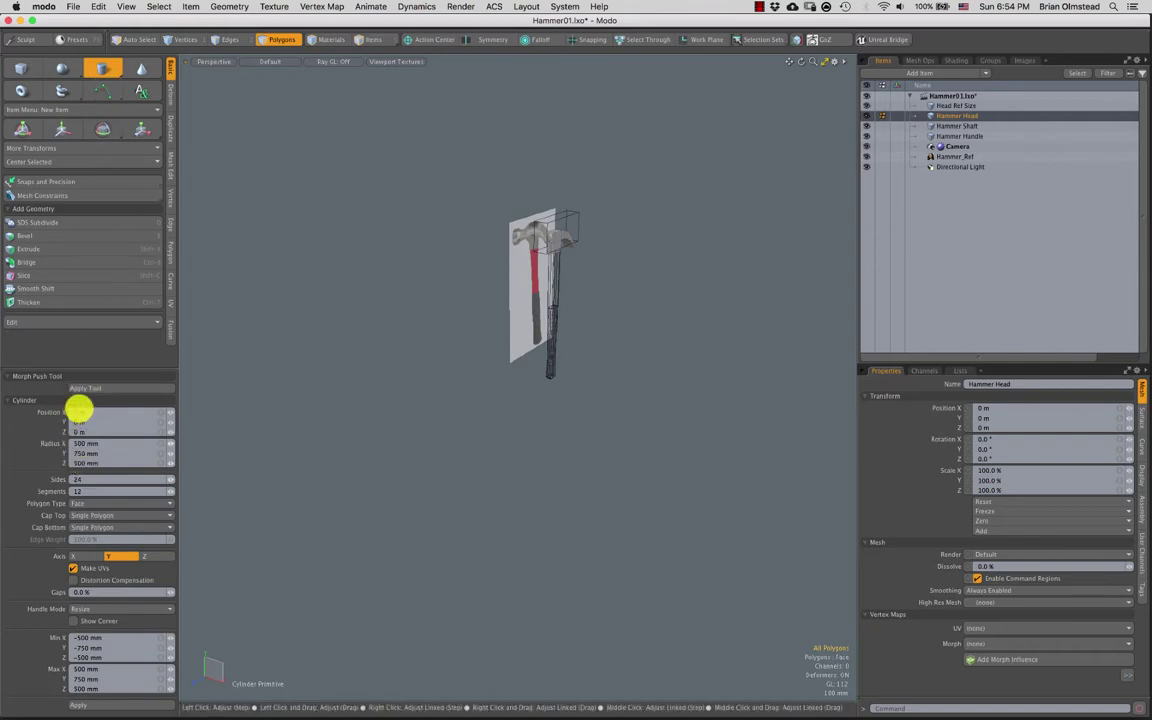
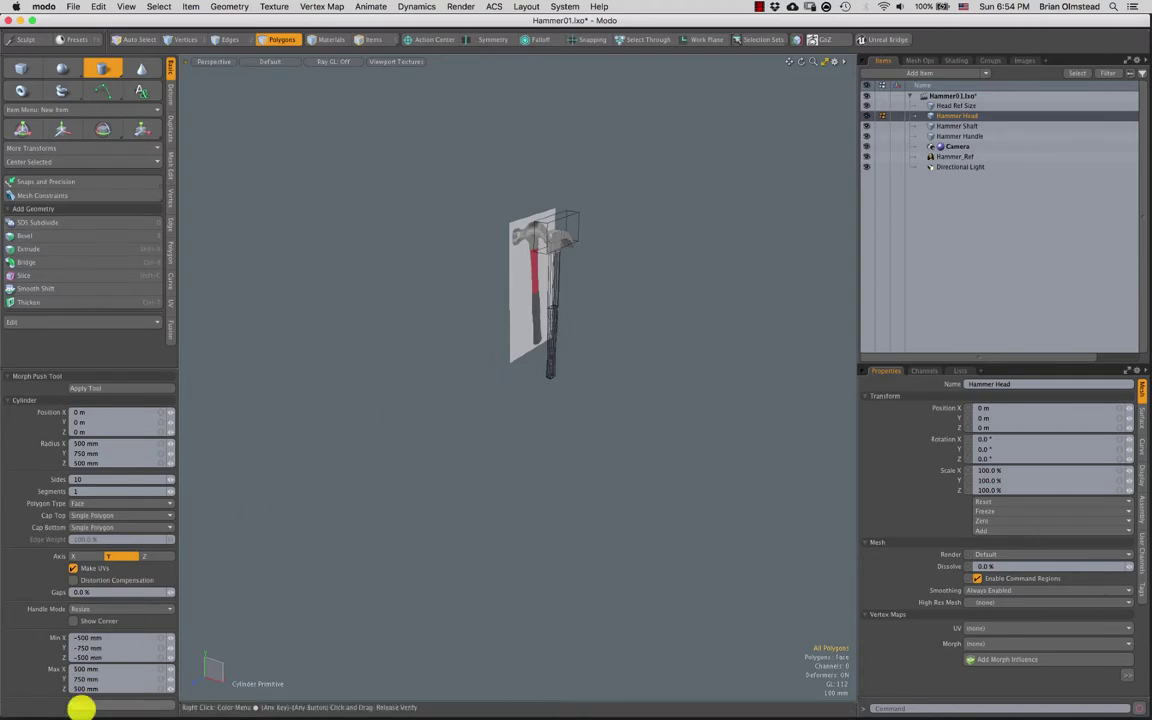
{"action": "left_click", "coordinate": [81, 708]}
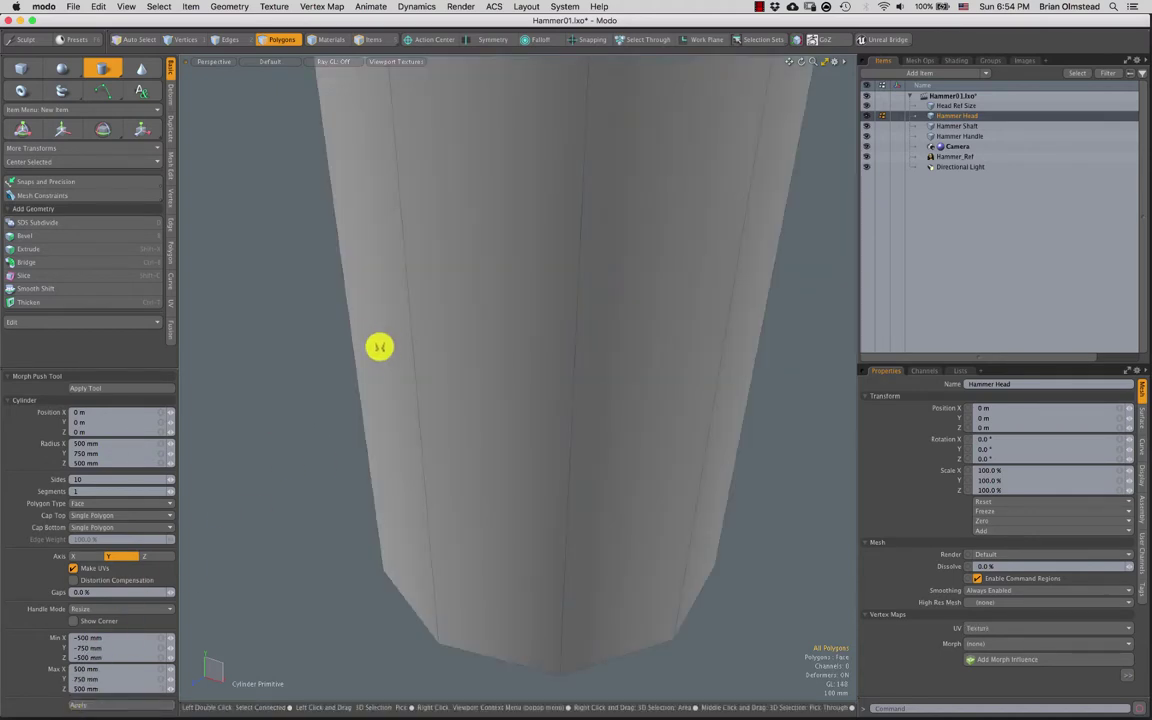
Select all polygons of the new 10-sided cylinder
{"action": "scroll", "coordinate": [375, 420], "scroll_direction": "down", "scroll_amount": 10}
{"action": "double_click", "coordinate": [459, 378]}
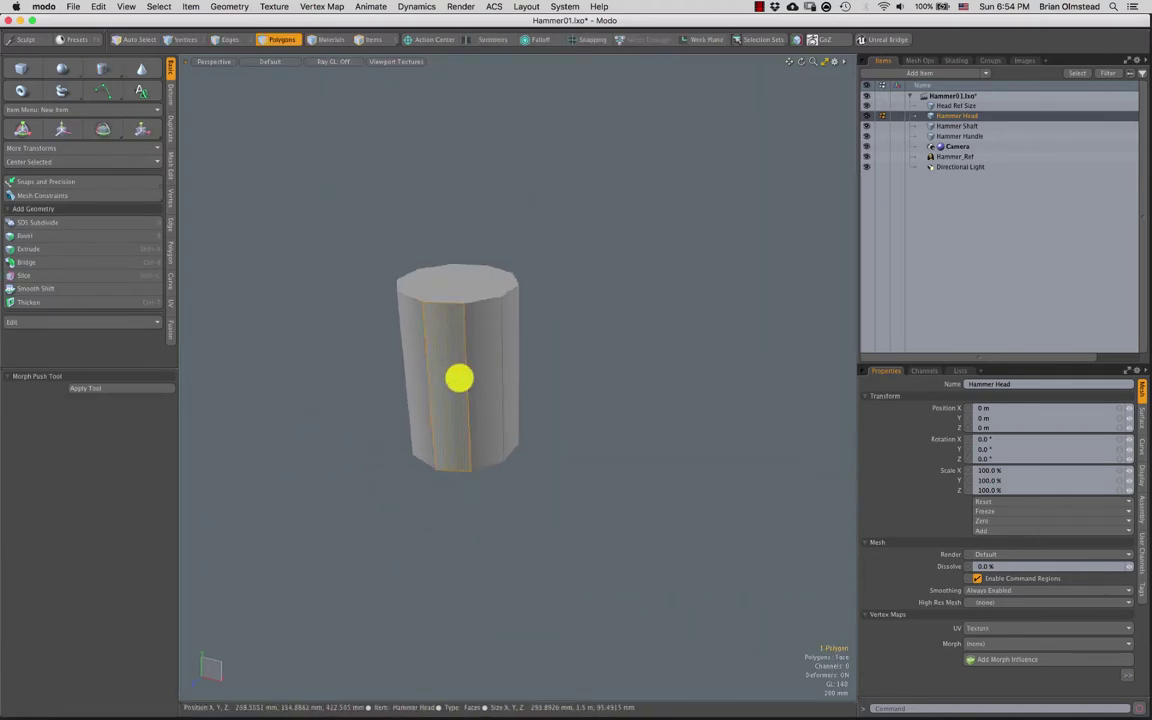
{"action": "left_click_drag", "start_coordinate": [459, 378], "coordinate": [458, 339], "text": "alt+shift"}
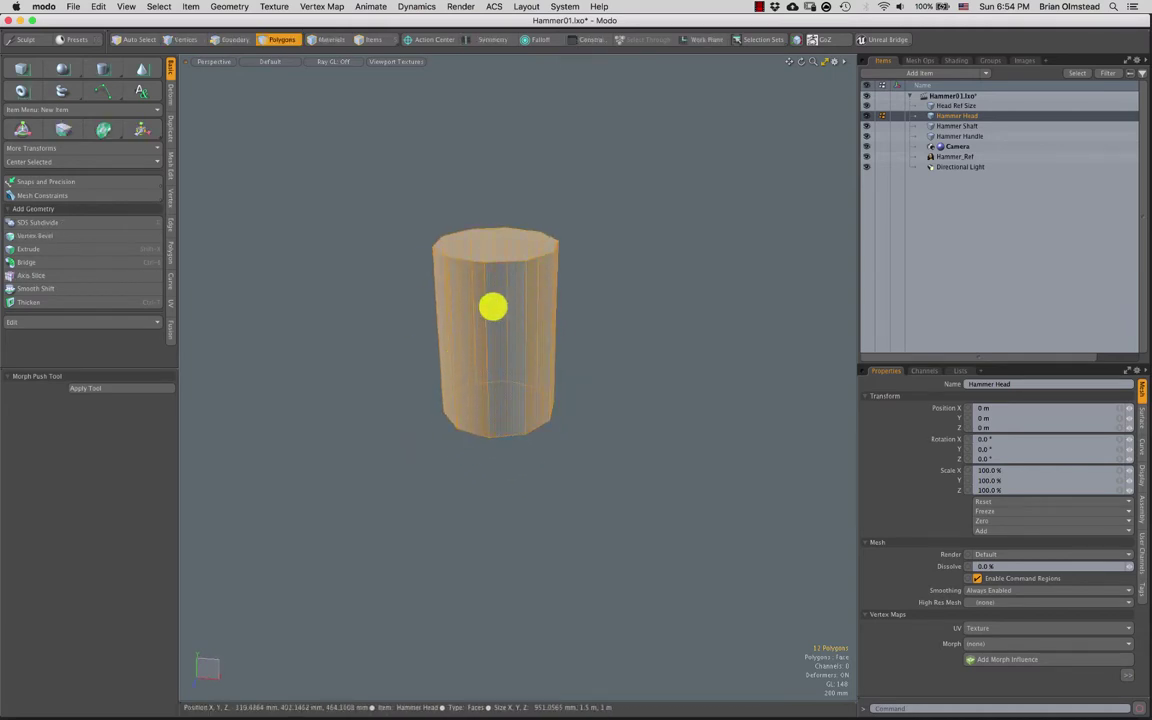
Switch the viewport to the Front view, turn on the work plane grid, and frame the cylinder
{"action": "key", "text": "ctrl+space"}
{"action": "left_click", "coordinate": [536, 339]}
{"action": "key", "text": "ctrl+1"}
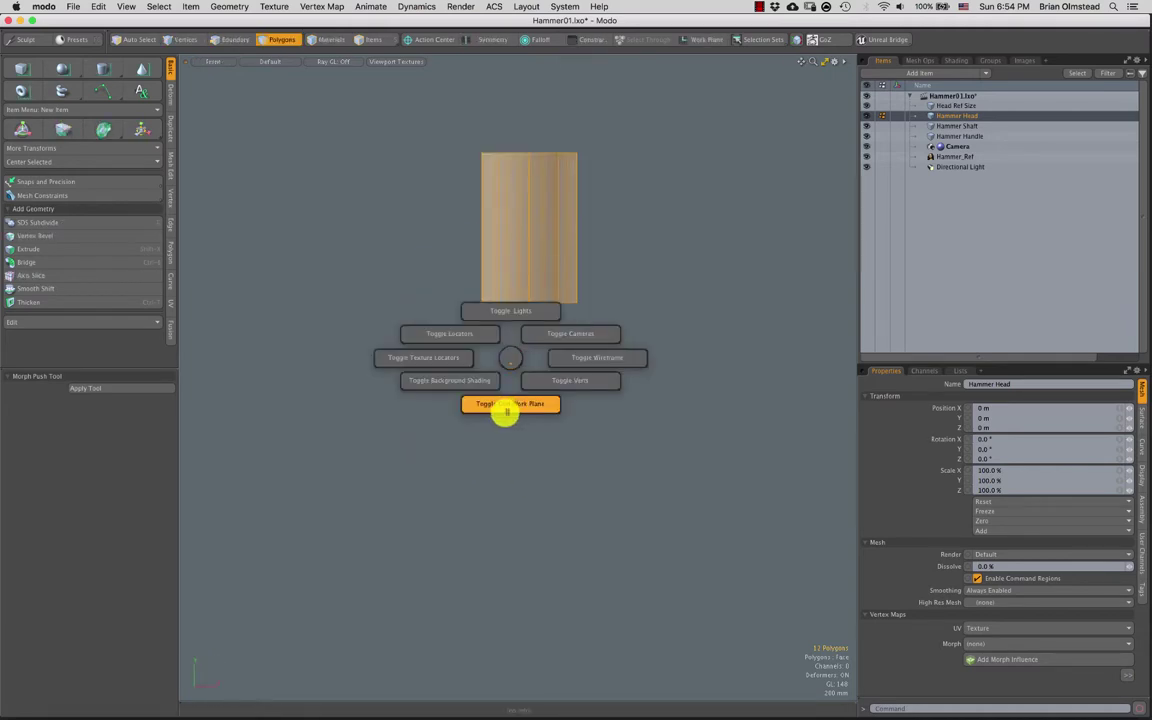
{"action": "left_click", "coordinate": [507, 408]}
{"action": "scroll", "coordinate": [505, 395], "scroll_direction": "down", "scroll_amount": 2}
{"action": "left_click_drag", "start_coordinate": [489, 352], "coordinate": [473, 410], "text": "alt"}
{"action": "scroll", "coordinate": [473, 410], "scroll_direction": "up", "scroll_amount": 2}
{"action": "scroll", "coordinate": [465, 387], "scroll_direction": "up", "scroll_amount": 4}
{"action": "left_click_drag", "start_coordinate": [502, 322], "coordinate": [451, 409], "text": "alt"}
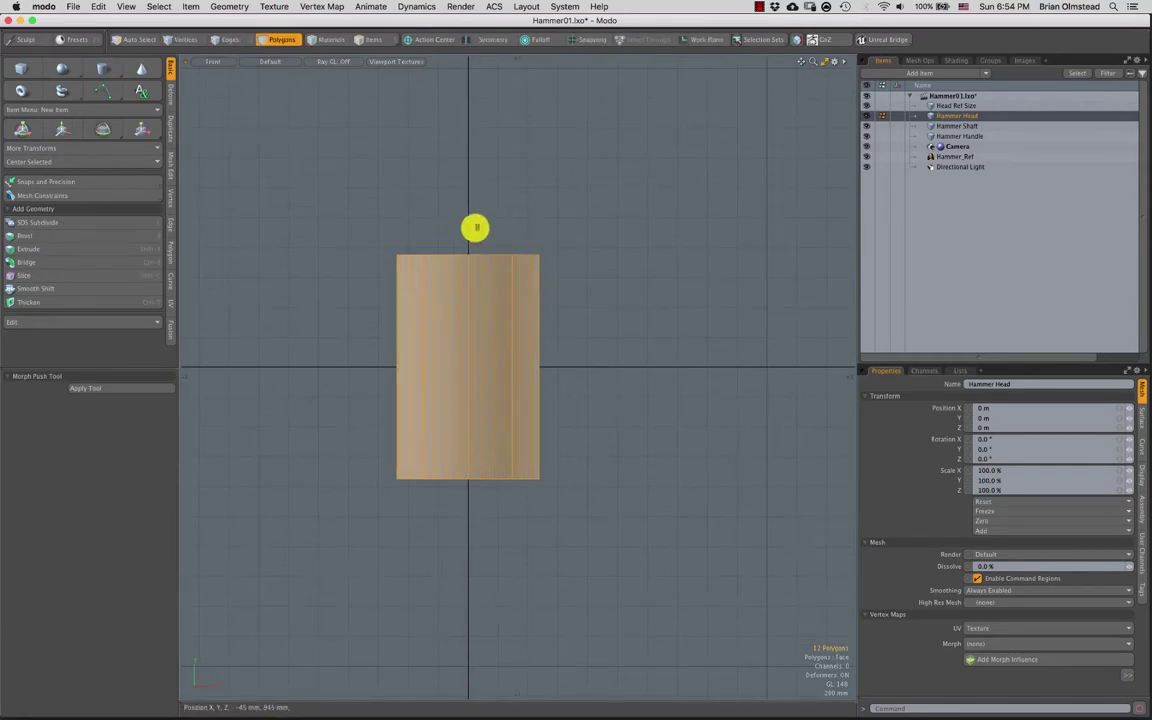
Try moving the upper vertices on one side of the cylinder with X symmetry on, and undo the move
{"action": "key", "text": "1"}
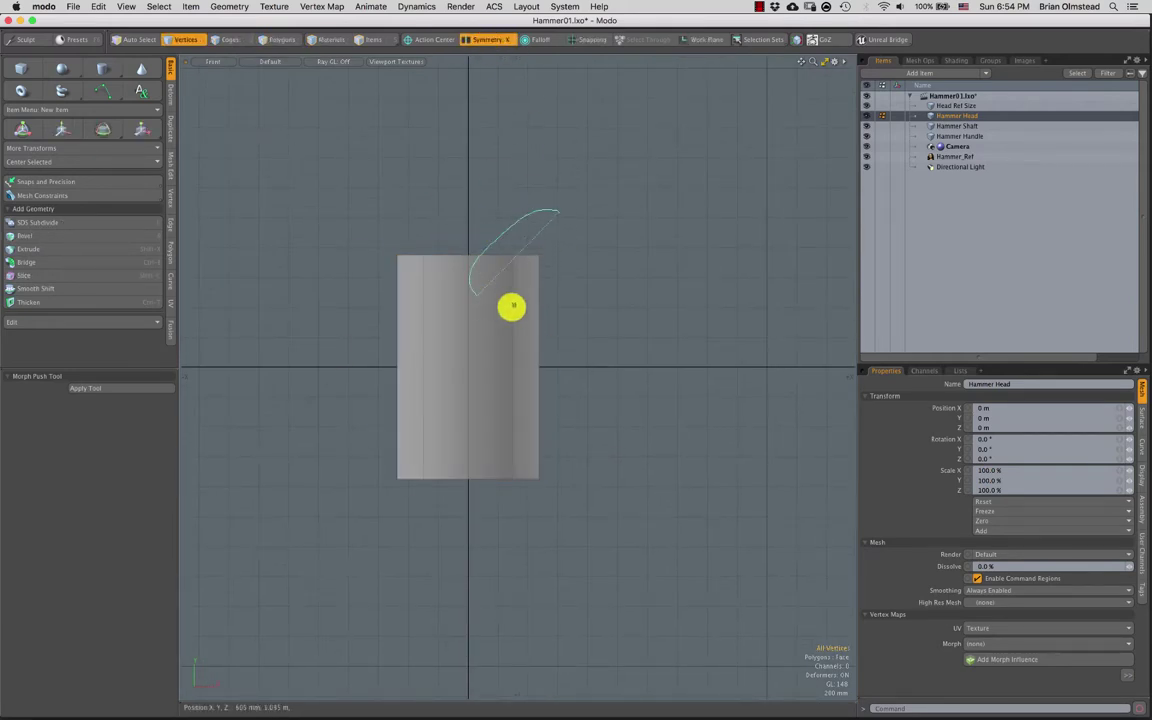
{"action": "key", "text": "w"}
{"action": "left_click_drag", "start_coordinate": [594, 201], "coordinate": [635, 226]}
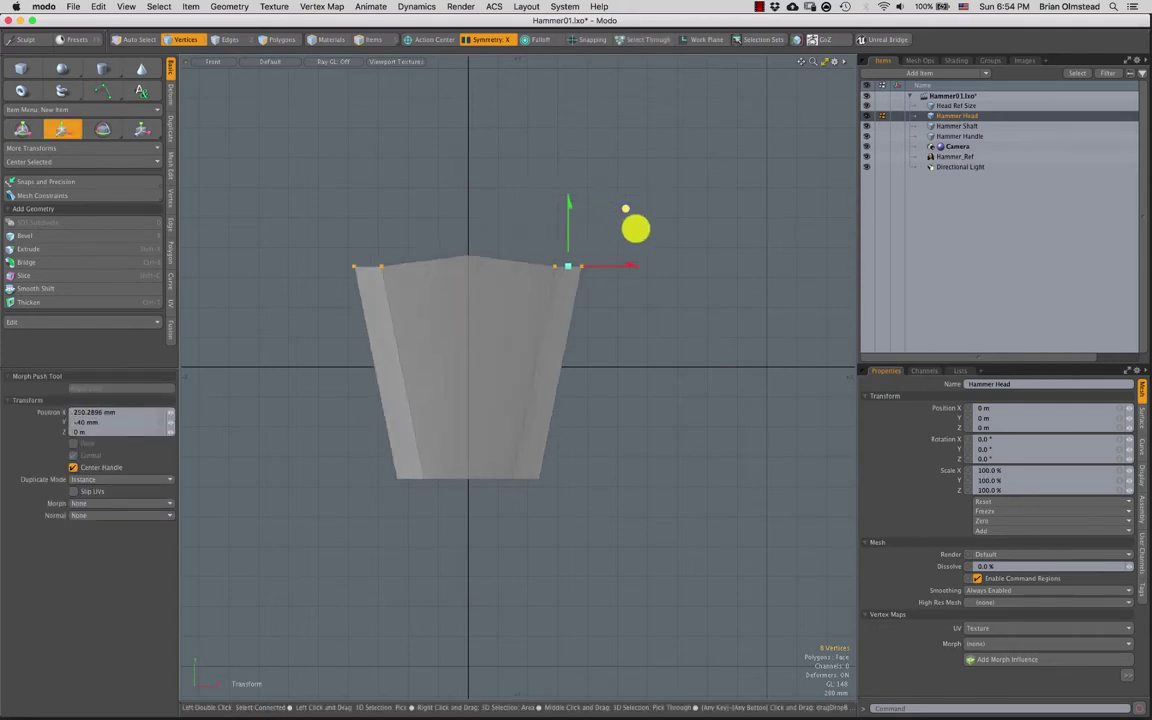
{"action": "key", "text": "super+z"}
{"action": "key", "text": "q"}
{"action": "left_click", "coordinate": [588, 314]}
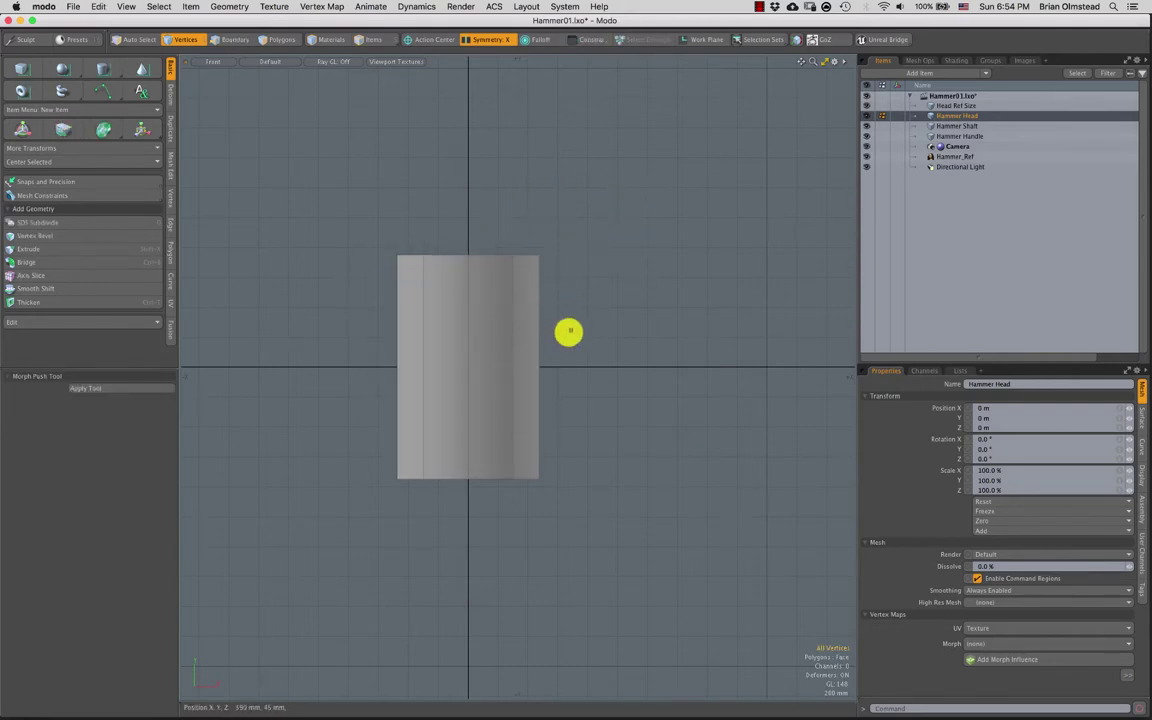
In the Perspective view, turn symmetry off and scale all the cylinder's polygons uniformly to 5.5%
{"action": "key", "text": "ctrl+space"}
{"action": "left_click", "coordinate": [572, 330]}
{"action": "mouse_move", "coordinate": [572, 330]}
{"action": "left_mouse_down", "text": "alt"}
{"action": "mouse_move", "coordinate": [429, 401]}
{"action": "mouse_move", "coordinate": [570, 305]}
{"action": "left_mouse_up", "text": "alt"}
{"action": "key", "text": "3"}
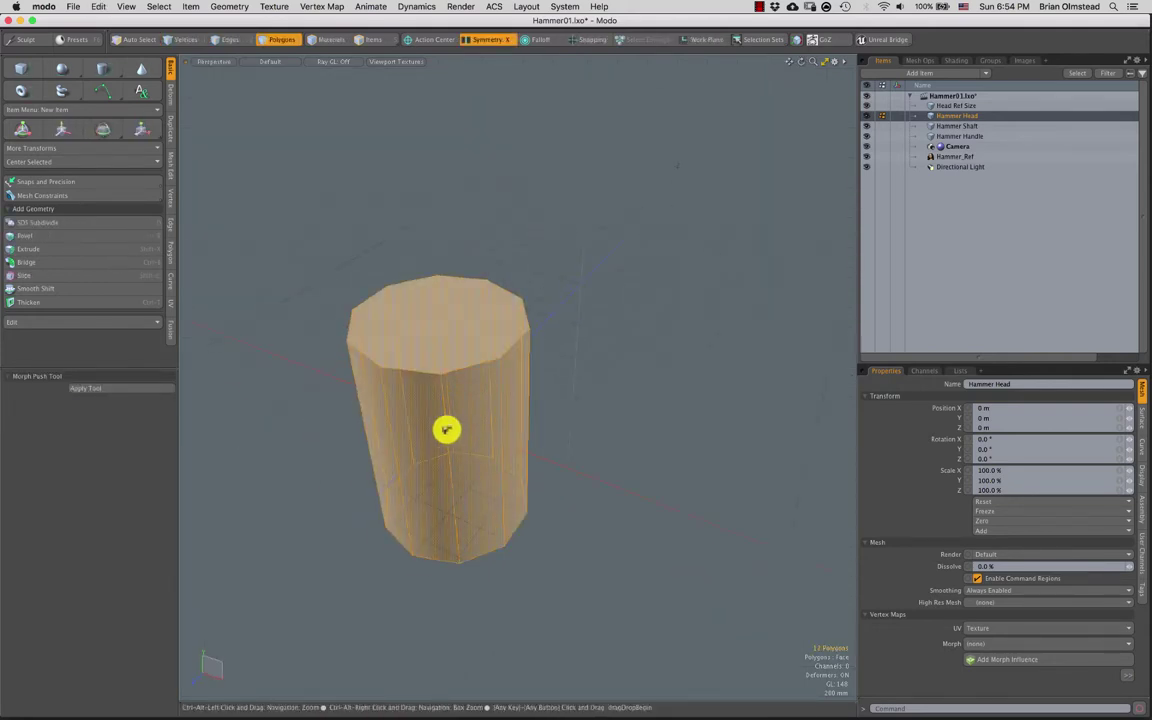
{"action": "key", "text": "w"}
{"action": "left_click_drag", "start_coordinate": [447, 429], "coordinate": [490, 352], "text": "alt"}
{"action": "key", "text": "r"}
{"action": "left_click", "coordinate": [485, 40]}
{"action": "left_click_drag", "start_coordinate": [512, 237], "coordinate": [455, 366], "text": "alt"}
{"action": "key", "text": "shift+a"}
{"action": "scroll", "coordinate": [455, 366], "scroll_direction": "down", "scroll_amount": 5}
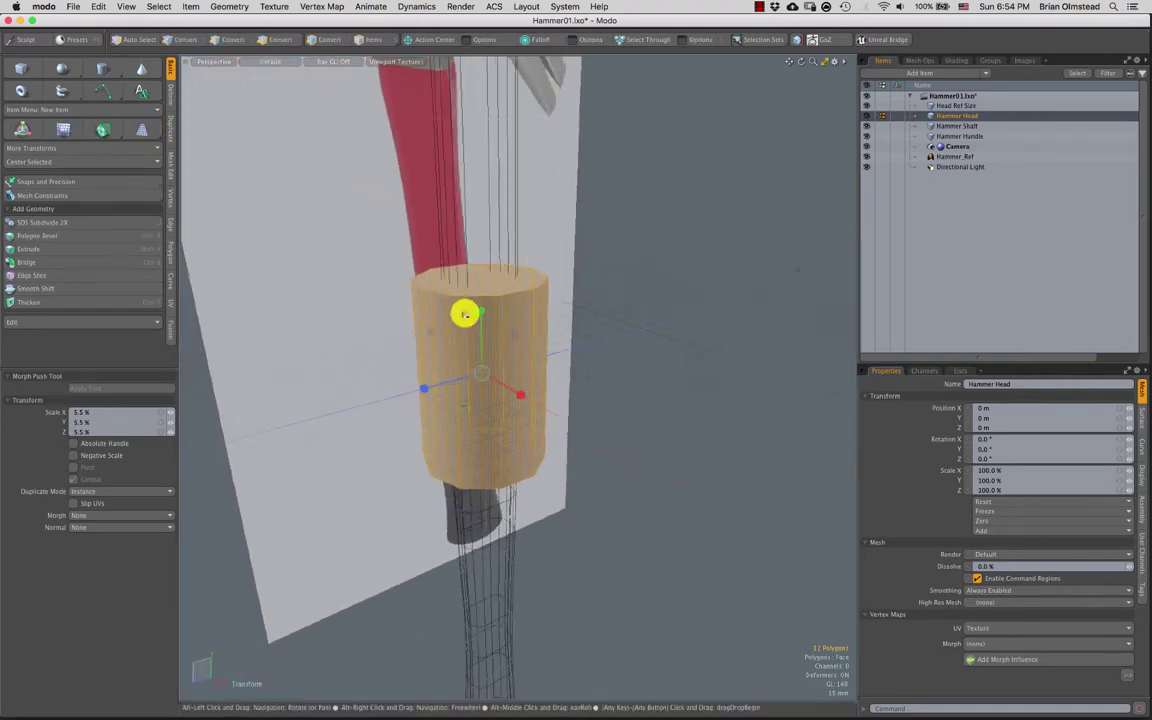
Rotate the cylinder's polygons 90° about the X axis
{"action": "key", "text": "e"}
{"action": "scroll", "coordinate": [470, 370], "scroll_direction": "down", "scroll_amount": 5}
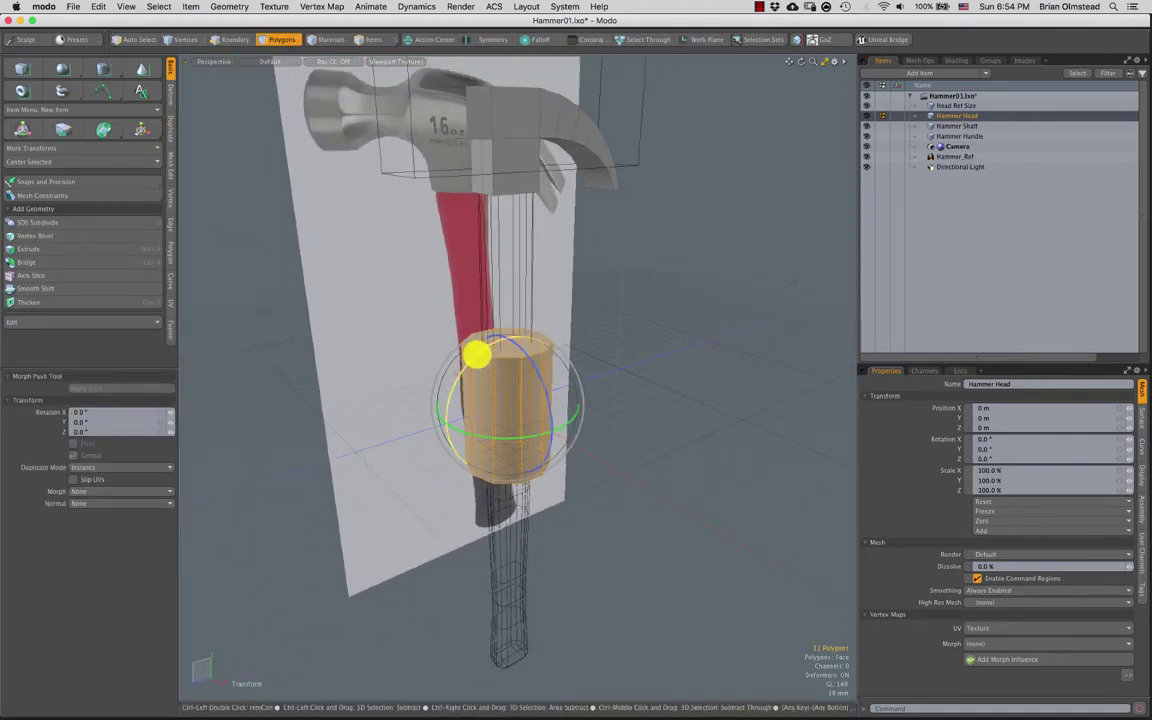
{"action": "left_click_drag", "start_coordinate": [478, 352], "coordinate": [442, 470]}
{"action": "scroll", "coordinate": [455, 409], "scroll_direction": "down", "scroll_amount": 2}
{"action": "key", "text": "super+z"}
{"action": "key", "text": "ctrl"}
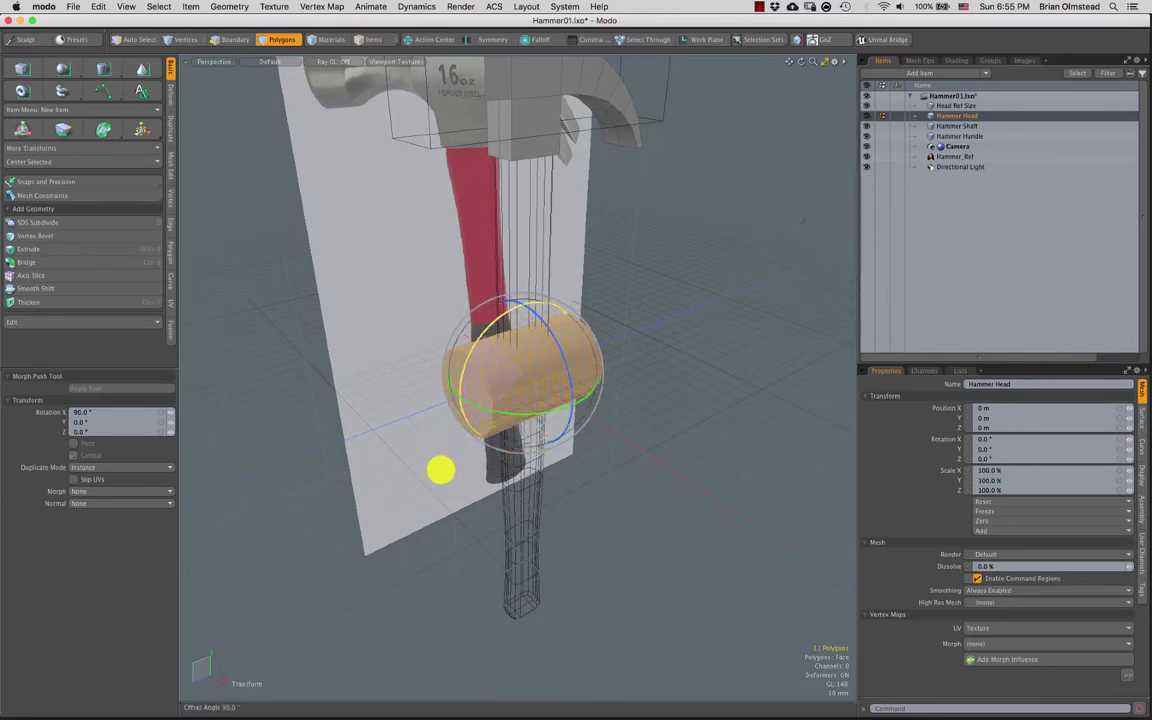
{"action": "left_click_drag", "start_coordinate": [463, 417], "coordinate": [455, 388], "text": "alt+shift"}
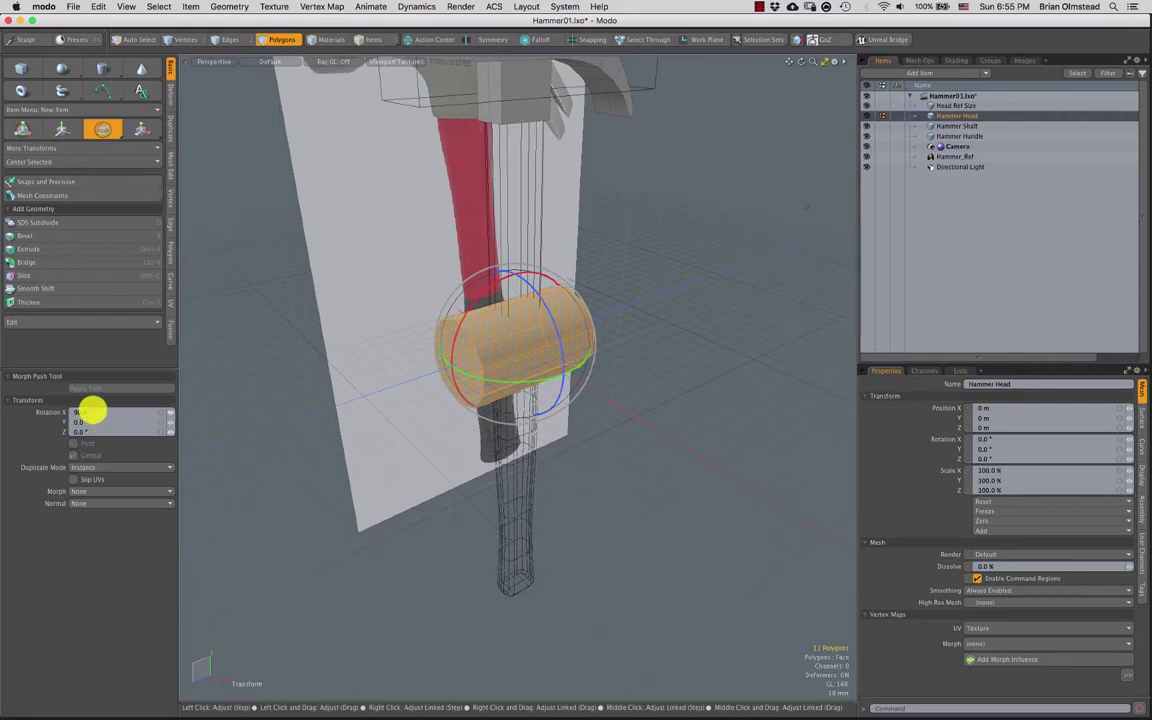
{"action": "key", "text": "super+z"}
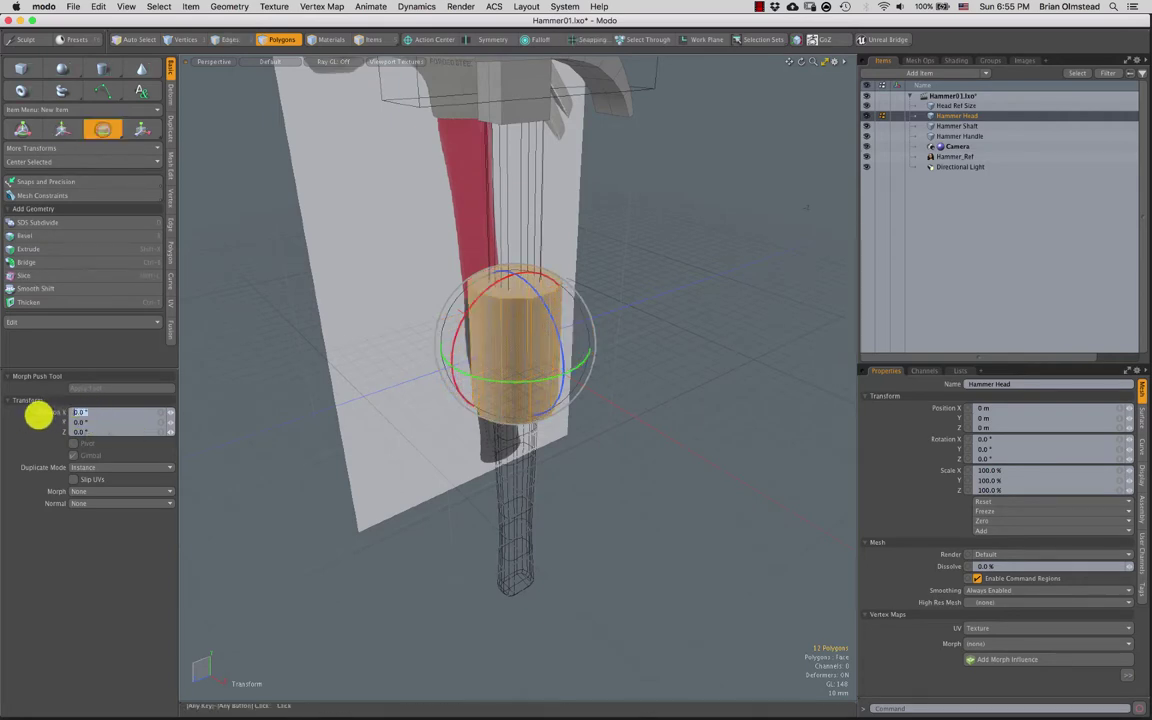
{"action": "key", "text": "Return"}
Move the rotated cylinder up to the striking end of the hammer head, about 171 mm in Y and 94 mm in Z
{"action": "left_click_drag", "start_coordinate": [453, 324], "coordinate": [355, 172], "text": "alt"}
{"action": "scroll", "coordinate": [481, 364], "scroll_direction": "down", "scroll_amount": 5}
{"action": "key", "text": "w"}
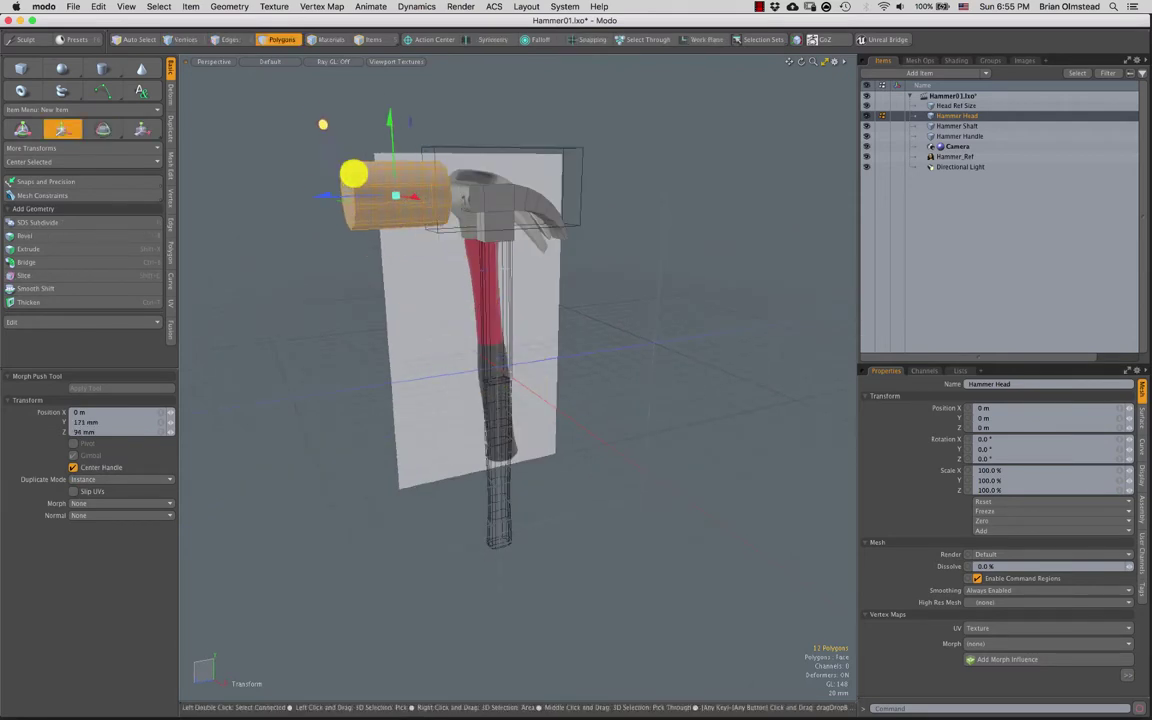
{"action": "scroll", "coordinate": [400, 245], "scroll_direction": "up", "scroll_amount": 3}
{"action": "key", "text": "r"}
Try lasso-selecting the cylinder's polygons at the end facing the hammer head in the Right view
{"action": "key", "text": "ctrl+space"}
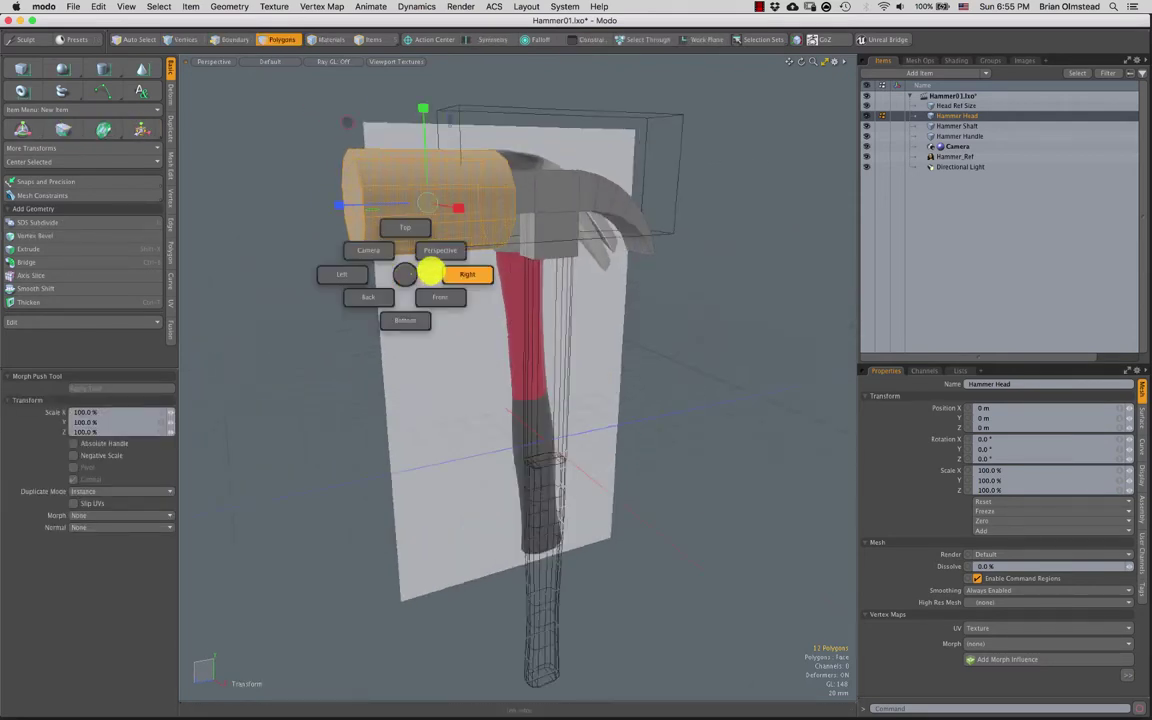
{"action": "left_click", "coordinate": [466, 271]}
{"action": "left_click_drag", "start_coordinate": [419, 265], "coordinate": [482, 296], "text": "alt+shift"}
{"action": "left_click_drag", "start_coordinate": [482, 296], "coordinate": [439, 273], "text": "ctrl+alt"}
{"action": "key", "text": "q"}
{"action": "mouse_move", "coordinate": [403, 185]}
{"action": "right_mouse_down"}
{"action": "mouse_move", "coordinate": [419, 267]}
{"action": "mouse_move", "coordinate": [424, 255]}
{"action": "right_mouse_up"}
{"action": "left_click_drag", "start_coordinate": [508, 222], "coordinate": [476, 312], "text": "ctrl+alt"}
{"action": "right_click_drag", "start_coordinate": [486, 127], "coordinate": [491, 211]}
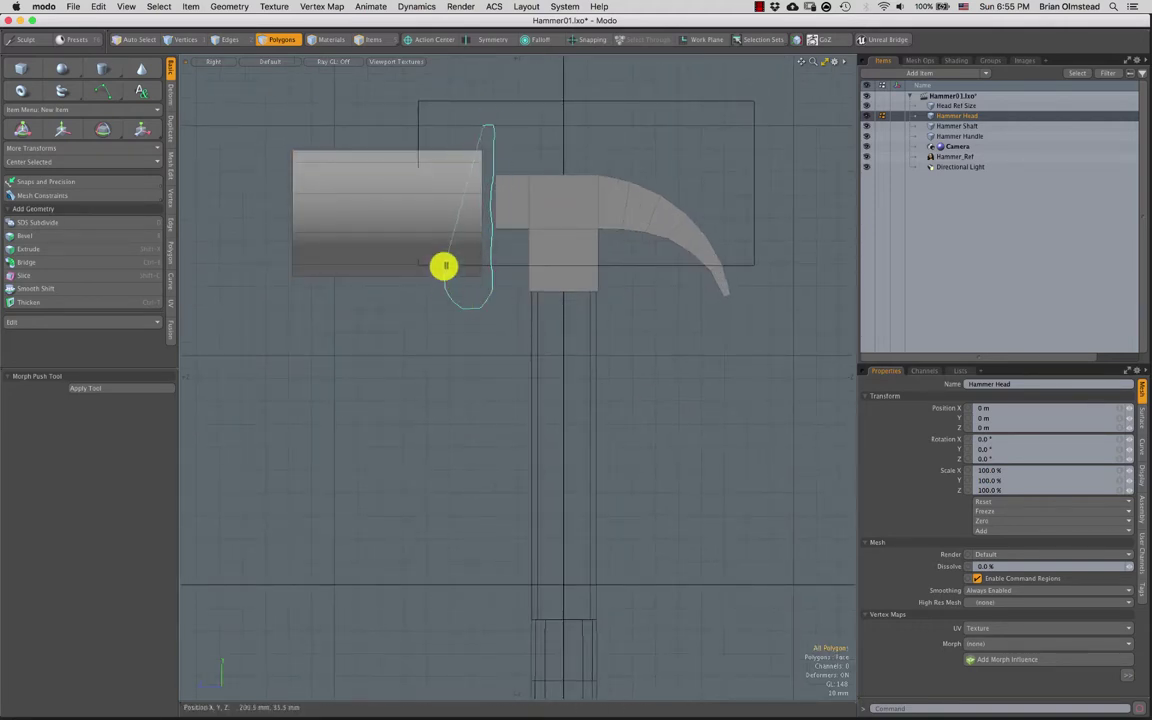
{"action": "right_click_drag", "start_coordinate": [445, 266], "coordinate": [481, 185]}
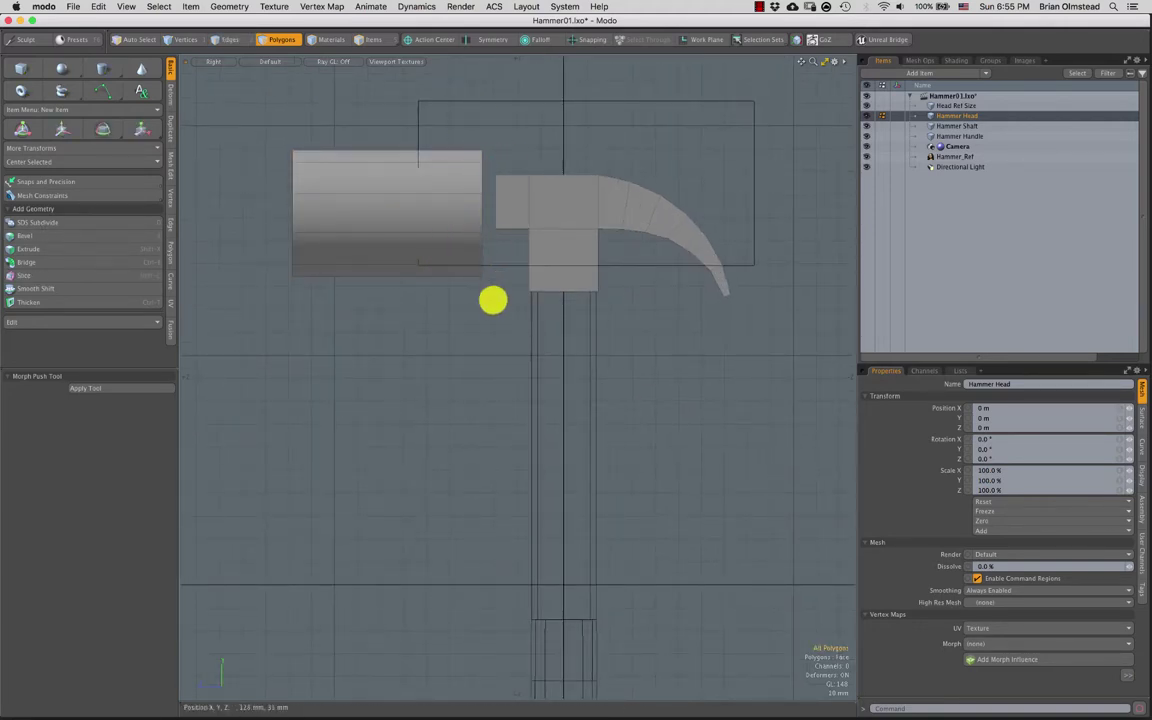
{"action": "left_click_drag", "start_coordinate": [514, 291], "coordinate": [545, 370], "text": "alt"}
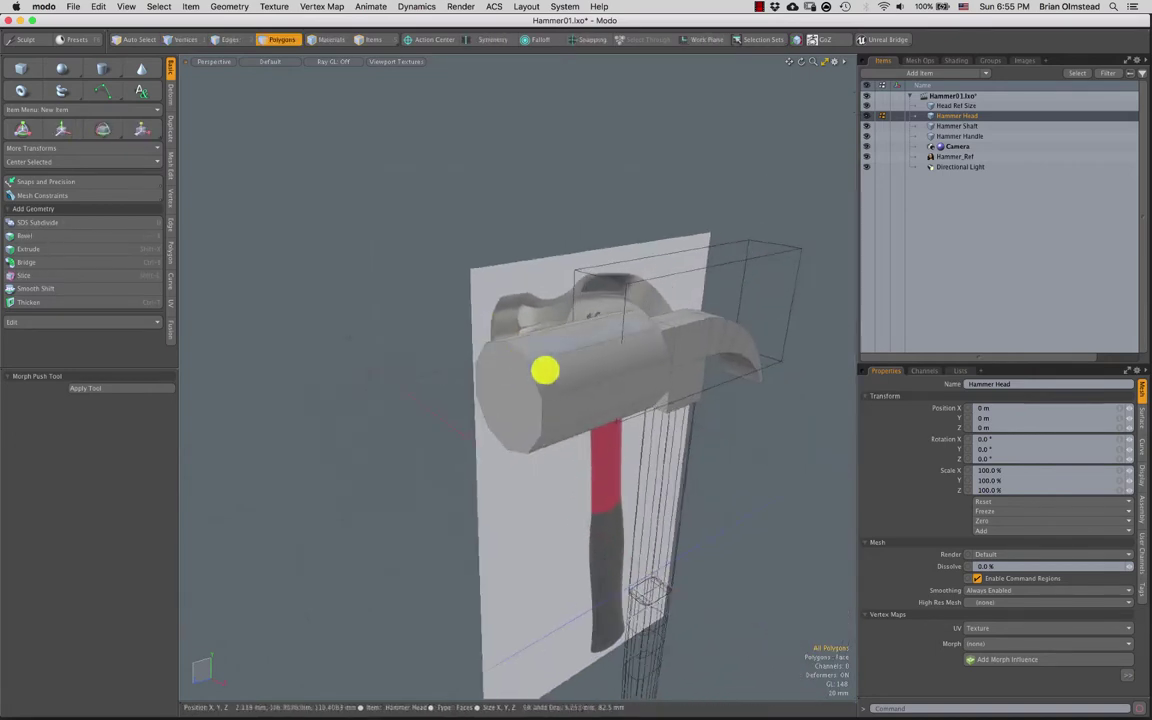
Select the whole cylinder and scale it to 72% in X and Y and 20% in Z
{"action": "double_click", "coordinate": [556, 382]}
{"action": "key", "text": "shift+a"}
{"action": "left_click_drag", "start_coordinate": [556, 414], "coordinate": [367, 301], "text": "alt"}
{"action": "key", "text": "r"}
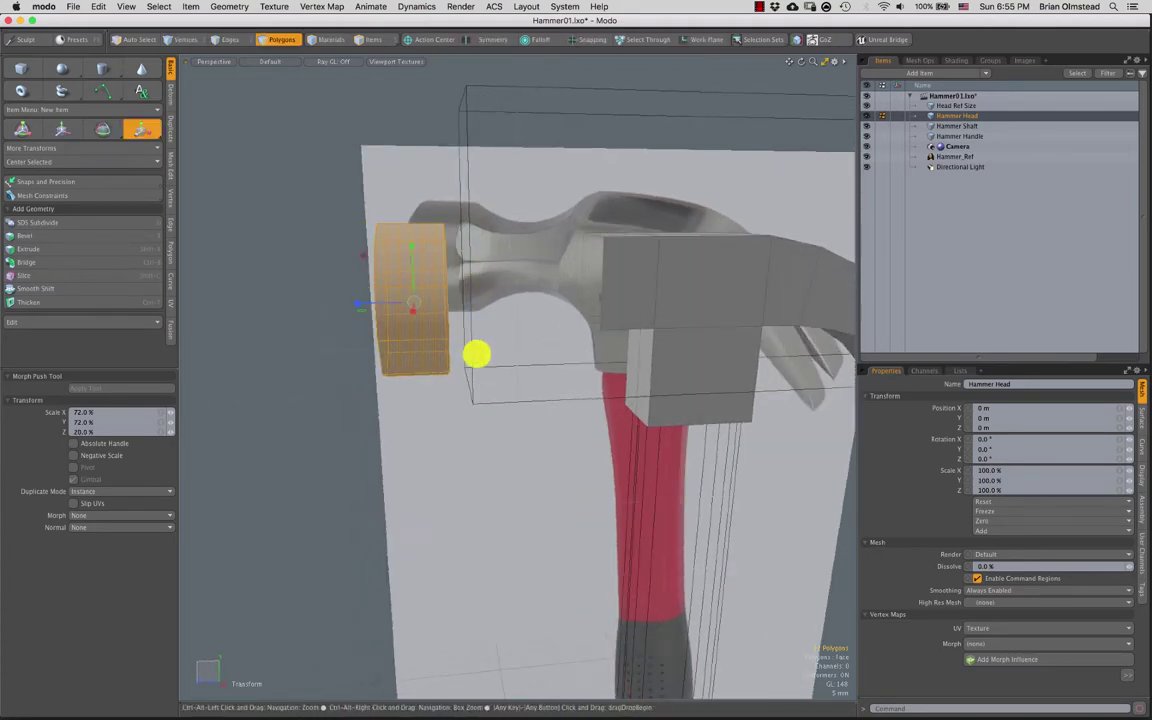
Move the flattened cylinder about 22 mm along negative Z and align it vertically with the head's neck in the Right view
{"action": "left_click_drag", "start_coordinate": [476, 354], "coordinate": [571, 296], "text": "alt"}
{"action": "key", "text": "w"}
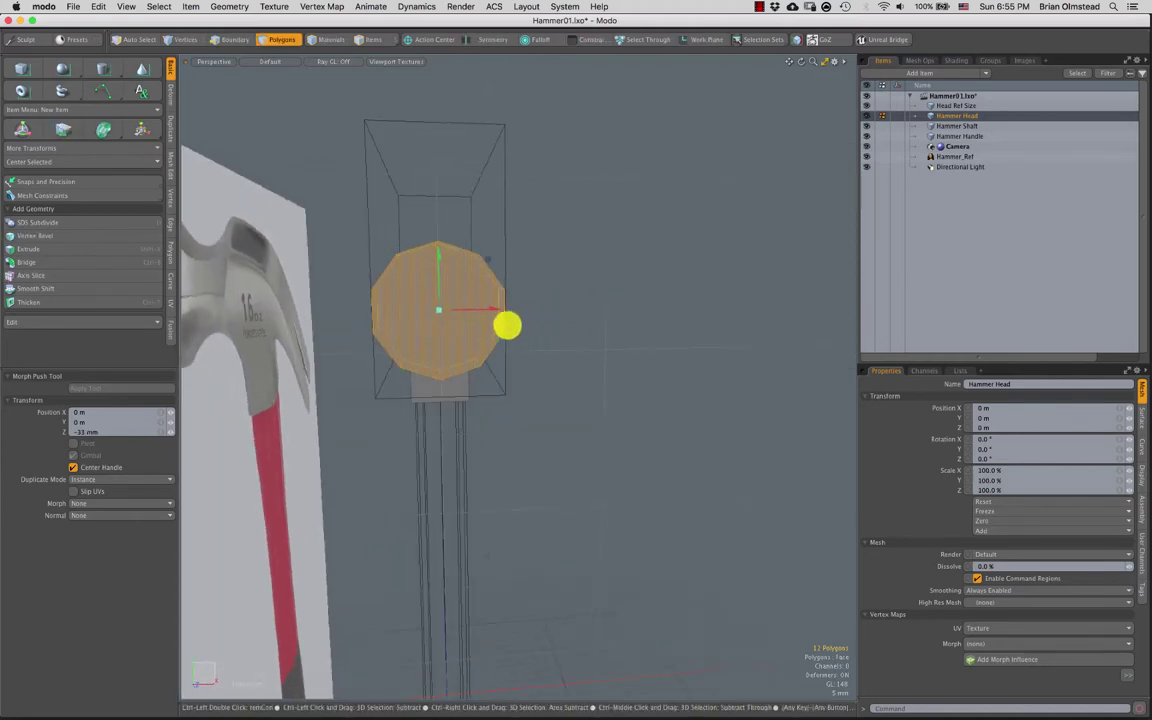
{"action": "key", "text": "ctrl+space"}
{"action": "left_click", "coordinate": [517, 337]}
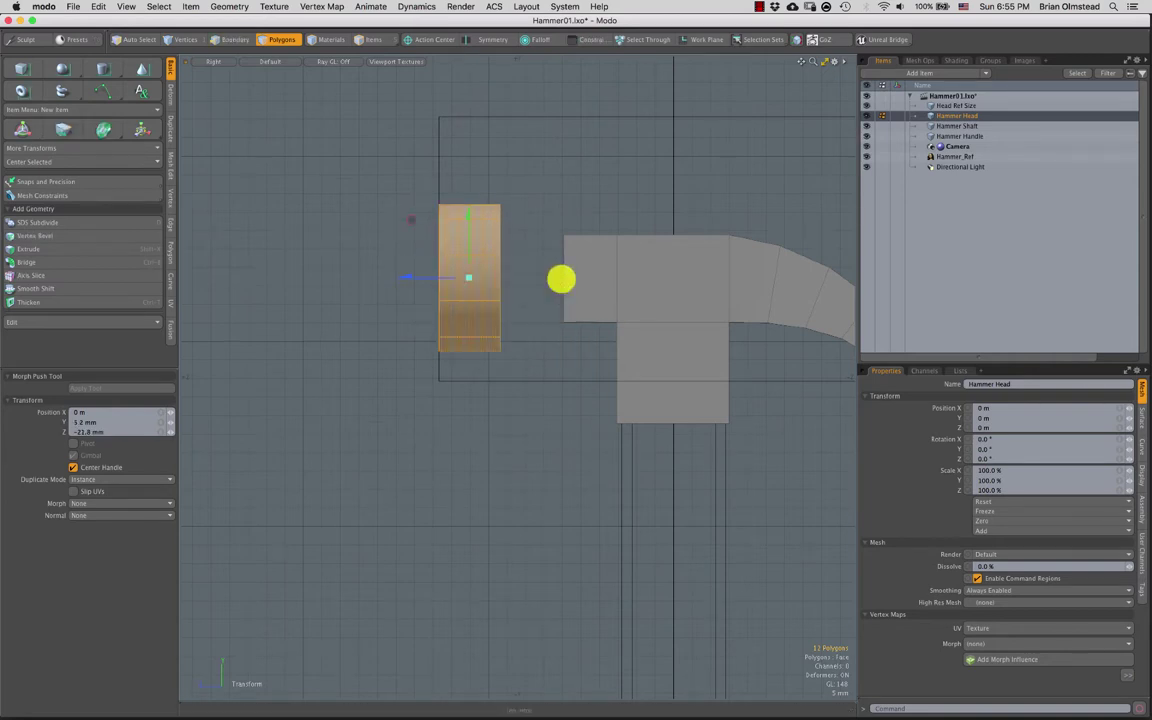
{"action": "left_click_drag", "start_coordinate": [561, 278], "coordinate": [404, 355], "text": "alt"}
{"action": "key", "text": "q"}
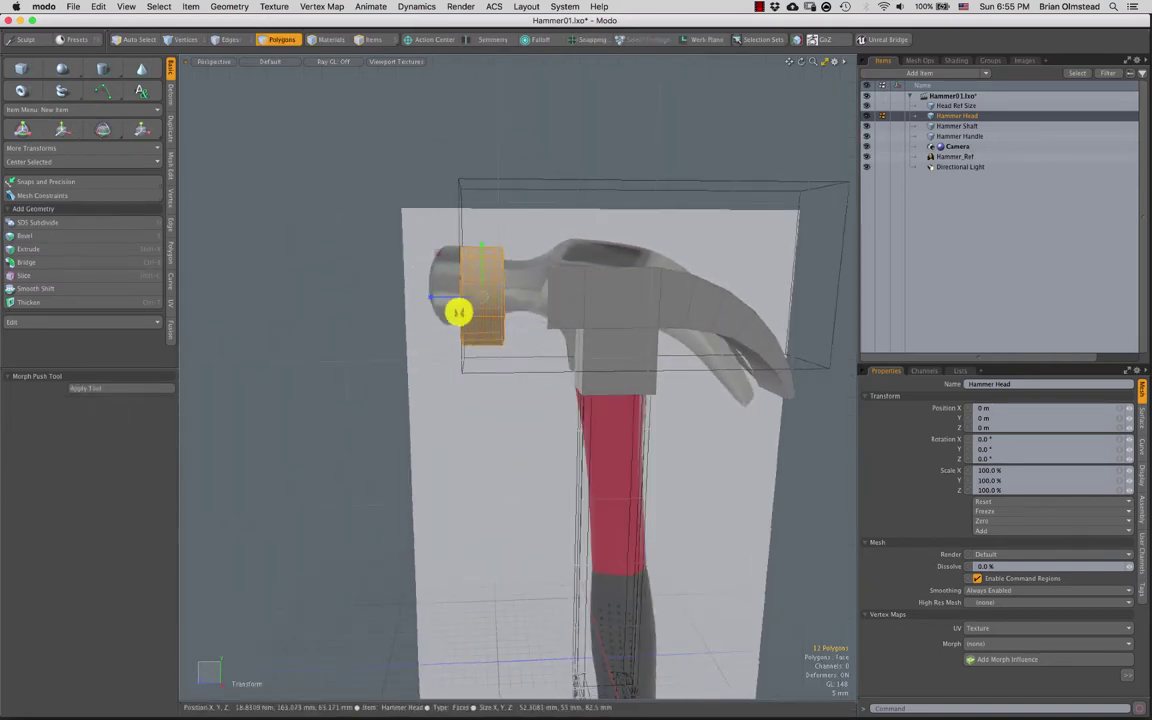
Scale the cylinder's diameter down slightly in X and Y, keeping its thickness
{"action": "key", "text": "r"}
{"action": "left_click_drag", "start_coordinate": [458, 311], "coordinate": [590, 308], "text": "alt"}
{"action": "left_click_drag", "start_coordinate": [440, 298], "coordinate": [484, 87], "text": "ctrl+alt"}
{"action": "key", "text": "space"}
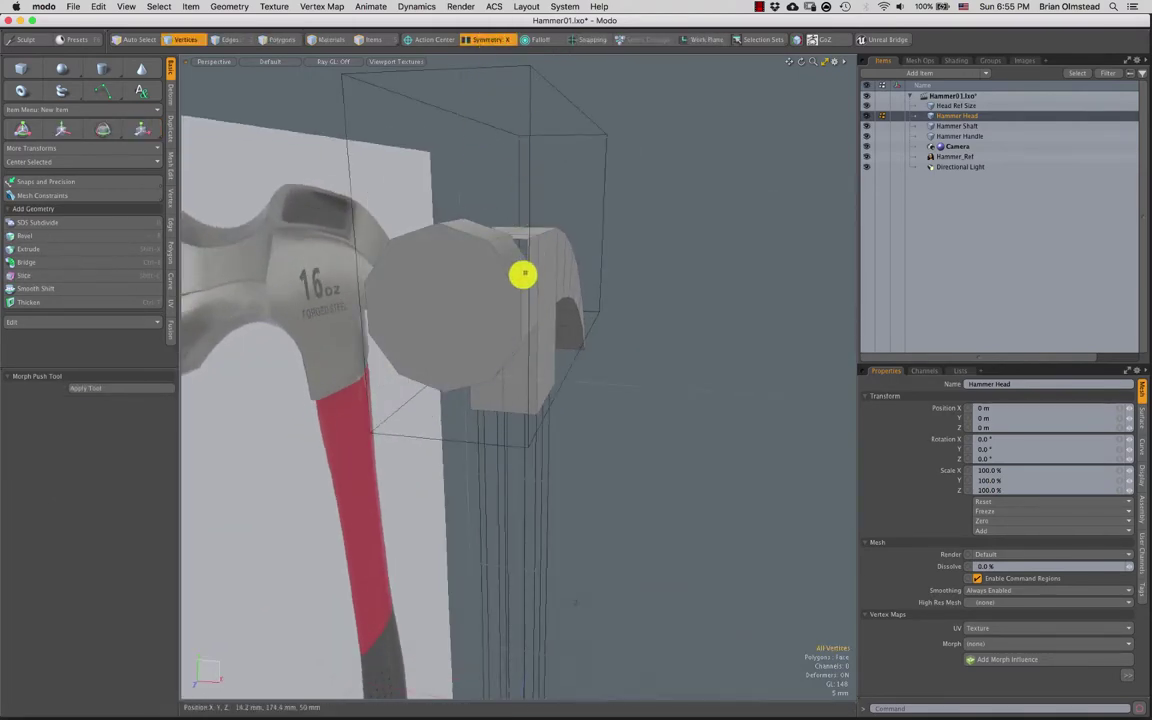
Try moving the upper vertices of the head mesh with X symmetry on, and undo the move
{"action": "left_click_drag", "start_coordinate": [524, 273], "coordinate": [535, 181], "text": "alt"}
{"action": "middle_click_drag", "start_coordinate": [537, 320], "coordinate": [548, 262]}
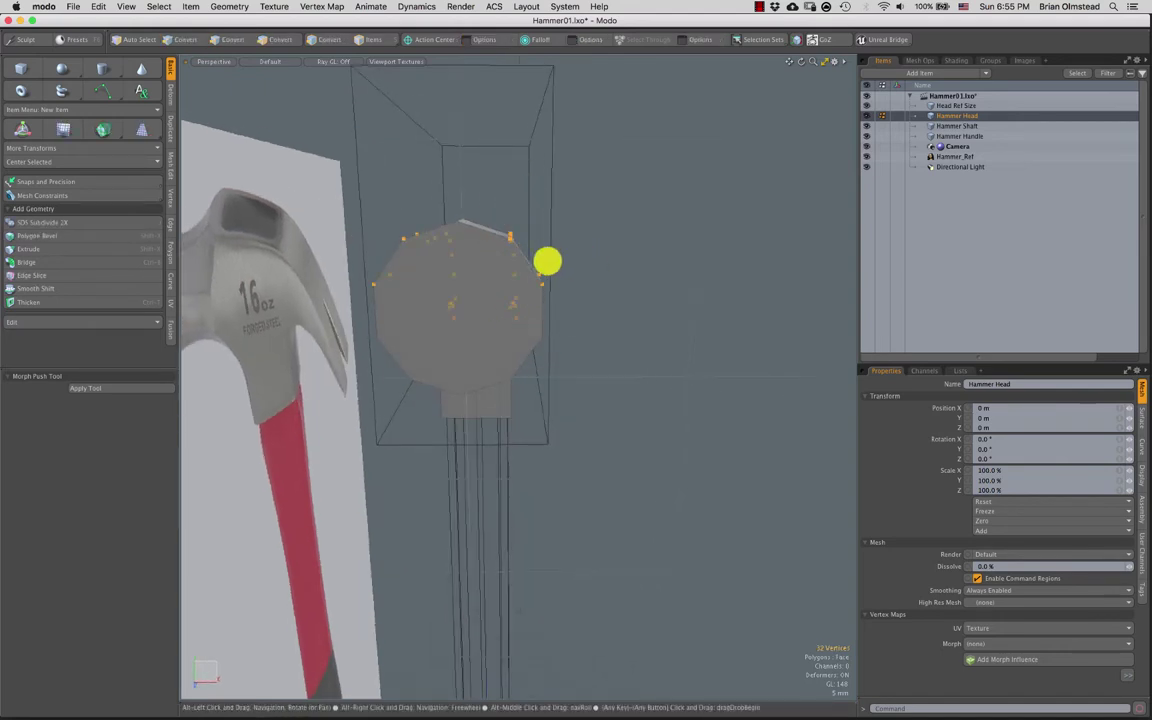
{"action": "mouse_move", "coordinate": [548, 262]}
{"action": "left_mouse_down", "text": "alt"}
{"action": "mouse_move", "coordinate": [525, 314]}
{"action": "mouse_move", "coordinate": [532, 304]}
{"action": "left_mouse_up", "text": "alt"}
{"action": "key", "text": "w"}
{"action": "left_click_drag", "start_coordinate": [590, 198], "coordinate": [614, 154]}
{"action": "key", "text": "super+z"}
Select the open front edge loop of the head's neck and the cylinder's edge loop facing it
{"action": "left_click_drag", "start_coordinate": [563, 327], "coordinate": [539, 273], "text": "alt"}
{"action": "left_click", "coordinate": [458, 324]}
{"action": "key", "text": "2"}
{"action": "double_click", "coordinate": [446, 254]}
{"action": "double_click", "coordinate": [535, 280], "text": "shift"}
{"action": "double_click", "coordinate": [542, 275]}
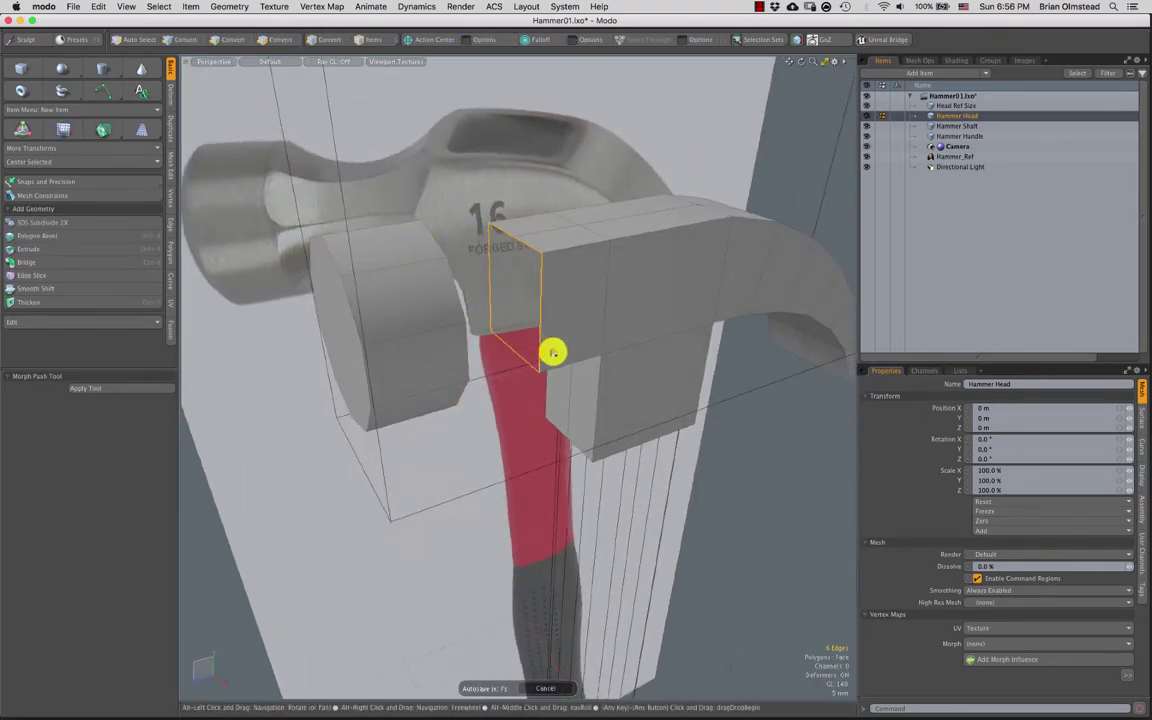
{"action": "left_click_drag", "start_coordinate": [553, 352], "coordinate": [386, 296], "text": "alt"}
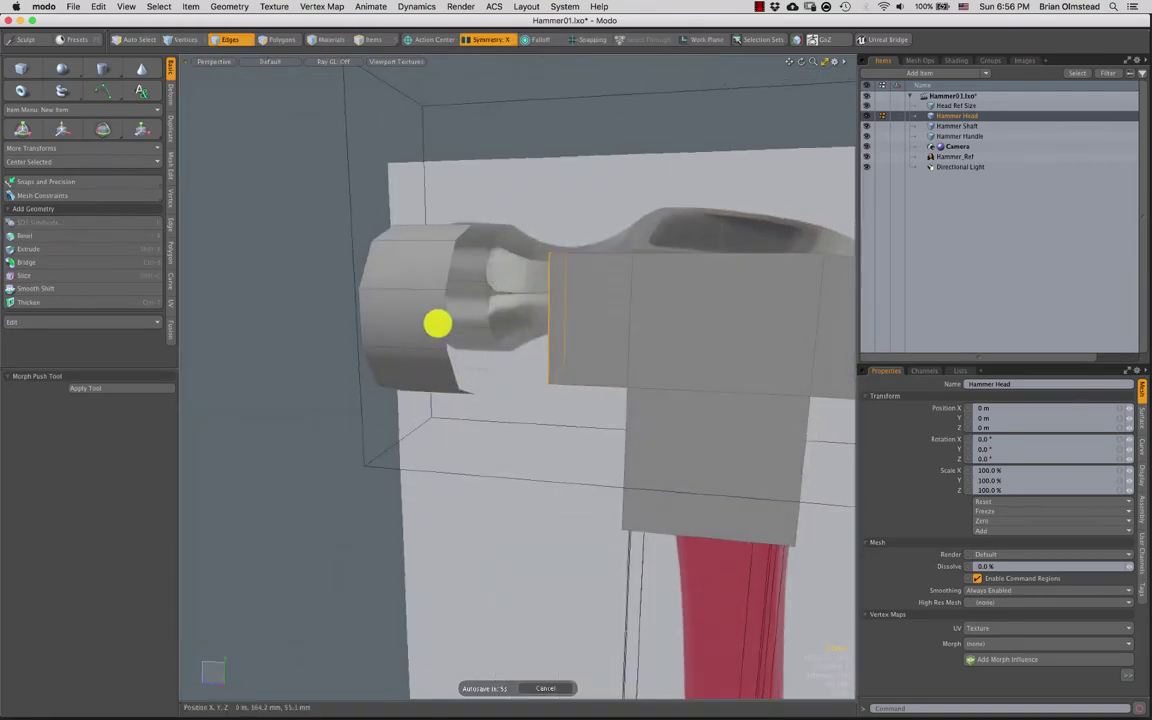
{"action": "left_click_drag", "start_coordinate": [626, 447], "coordinate": [586, 381], "text": "alt"}
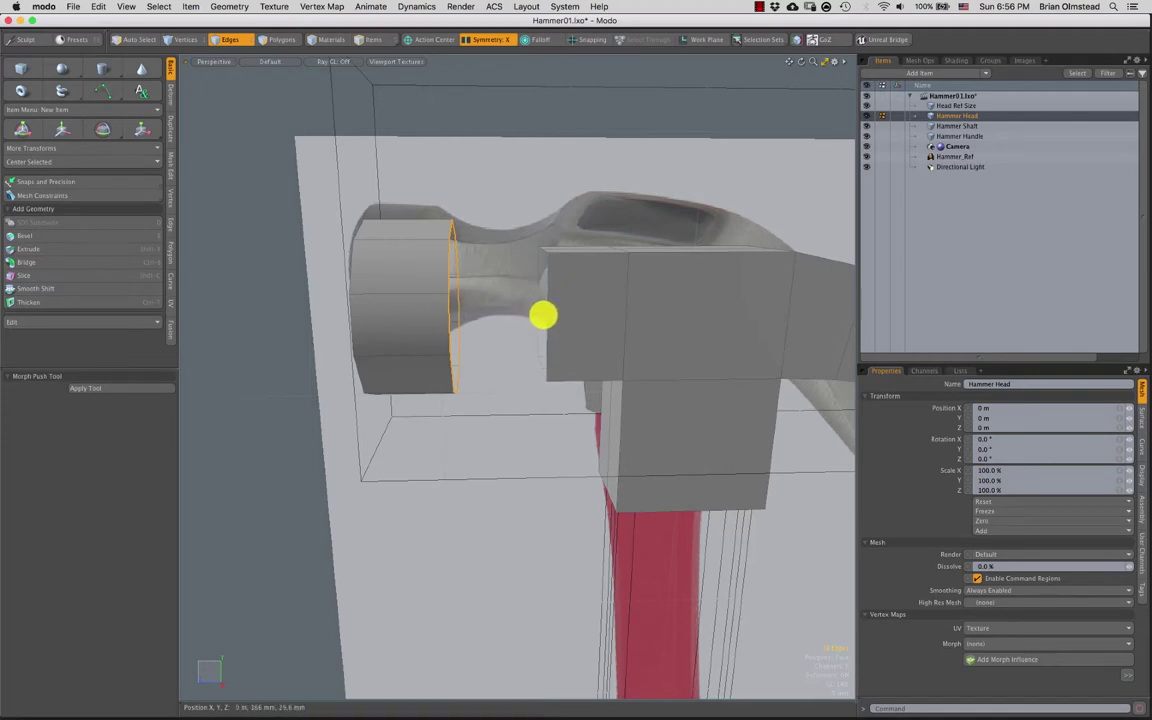
{"action": "left_click_drag", "start_coordinate": [549, 317], "coordinate": [555, 282], "text": "alt"}
Hide the Hammer_Ref image and delete the Head Ref Size item
{"action": "left_click", "coordinate": [866, 156]}
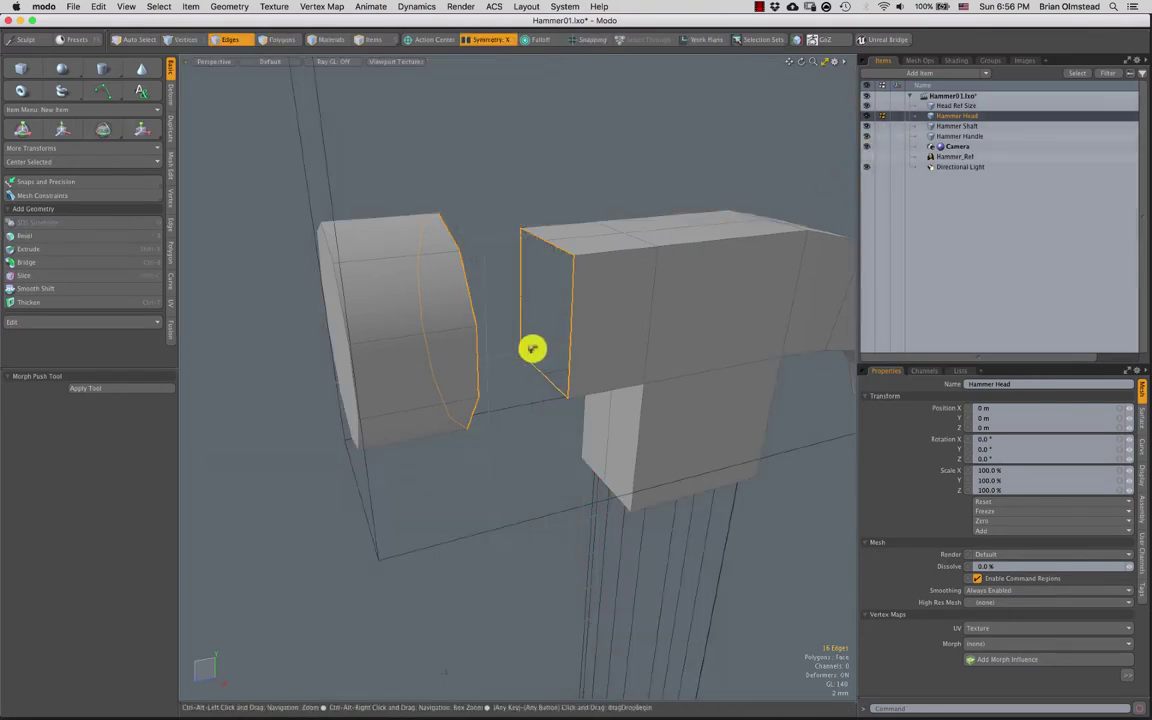
{"action": "left_click_drag", "start_coordinate": [533, 347], "coordinate": [730, 234], "text": "alt"}
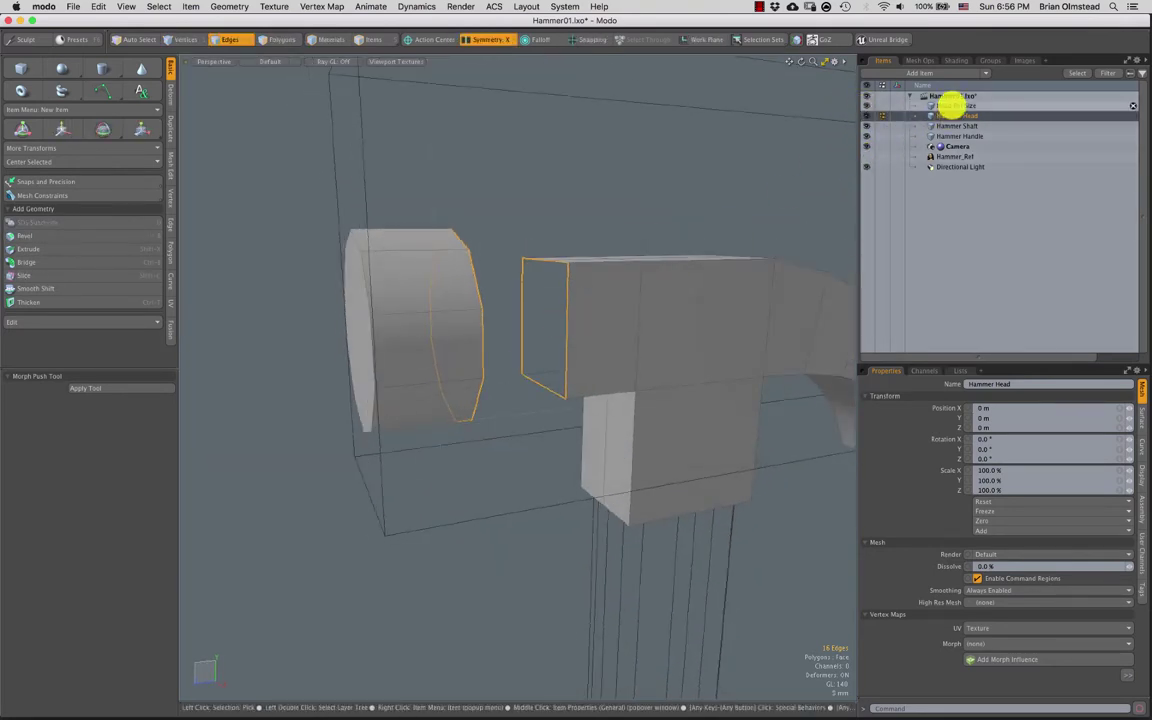
{"action": "left_click", "coordinate": [951, 105]}
{"action": "left_click_drag", "start_coordinate": [571, 334], "coordinate": [557, 313], "text": "alt"}
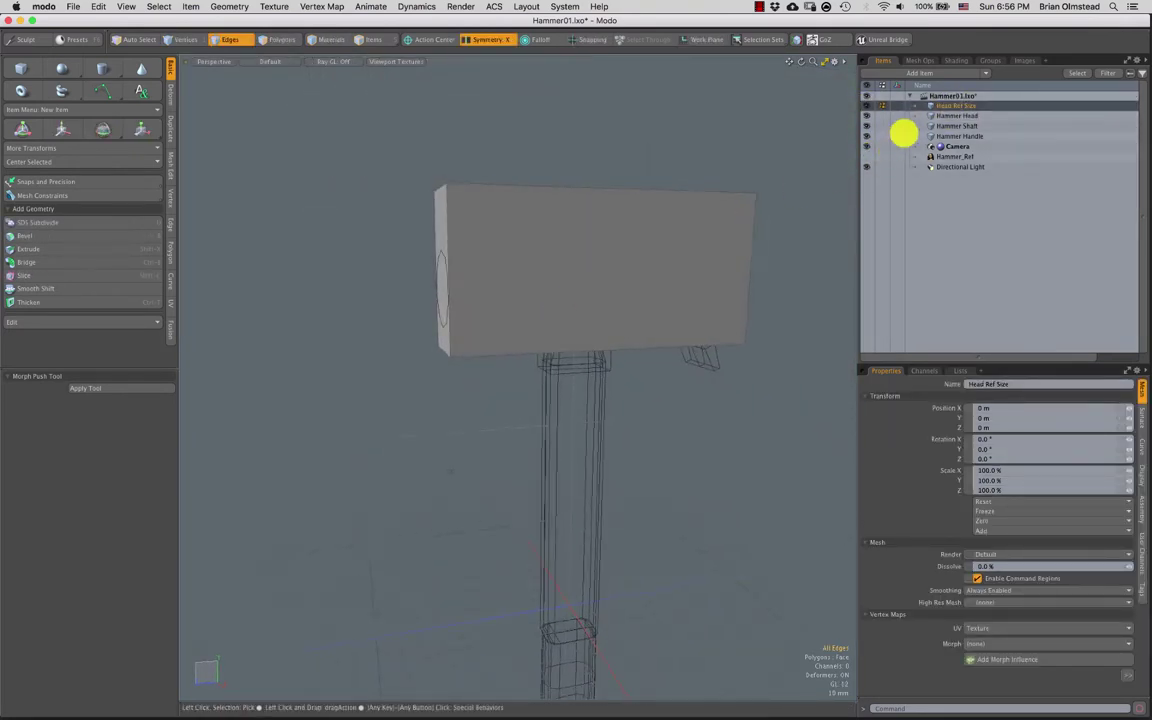
{"action": "right_click", "coordinate": [946, 104]}
{"action": "mouse_move", "coordinate": [930, 270]}
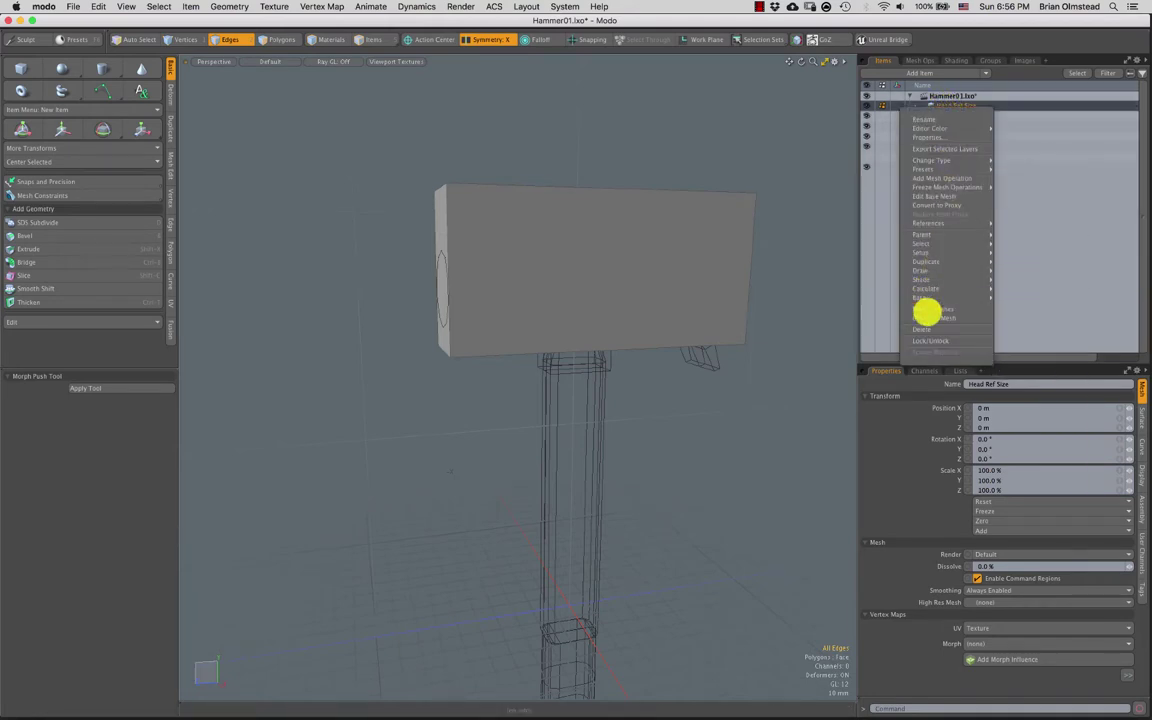
{"action": "left_click", "coordinate": [922, 329]}
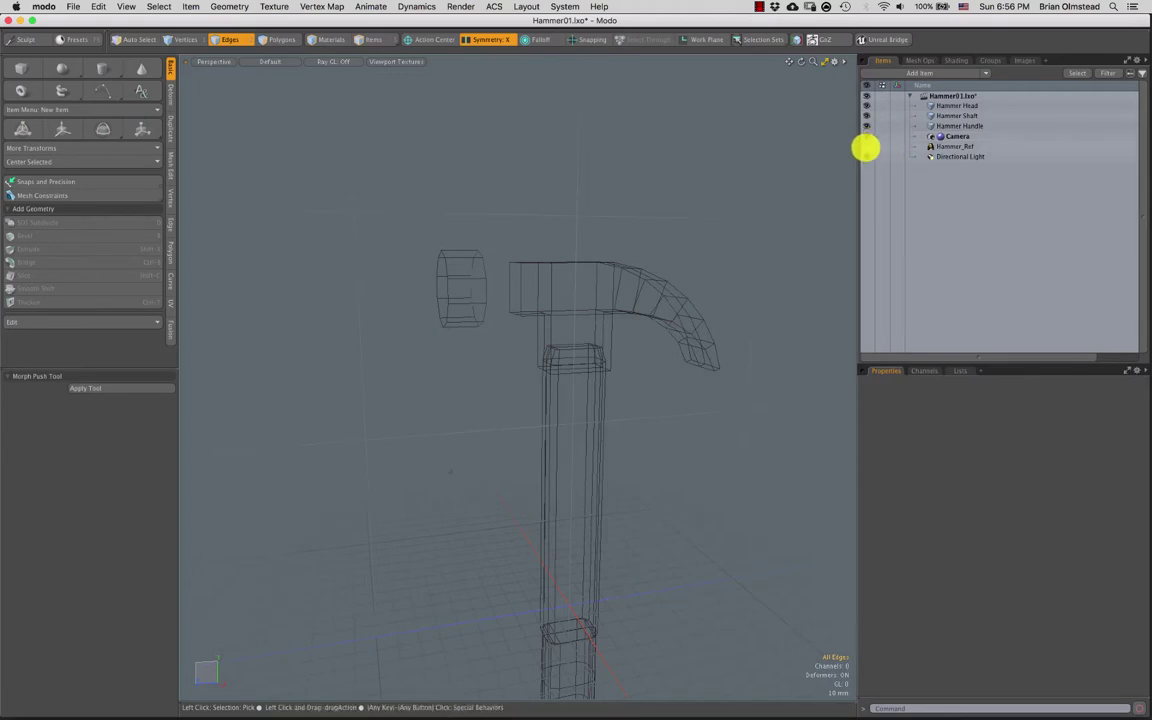
Make the Hammer_Ref image visible again and select the Hammer Head mesh
{"action": "left_click", "coordinate": [867, 146]}
{"action": "left_click", "coordinate": [867, 146]}
{"action": "left_click_drag", "start_coordinate": [569, 296], "coordinate": [596, 300], "text": "ctrl+alt"}
{"action": "left_click_drag", "start_coordinate": [596, 300], "coordinate": [510, 321], "text": "alt"}
{"action": "left_click", "coordinate": [867, 147]}
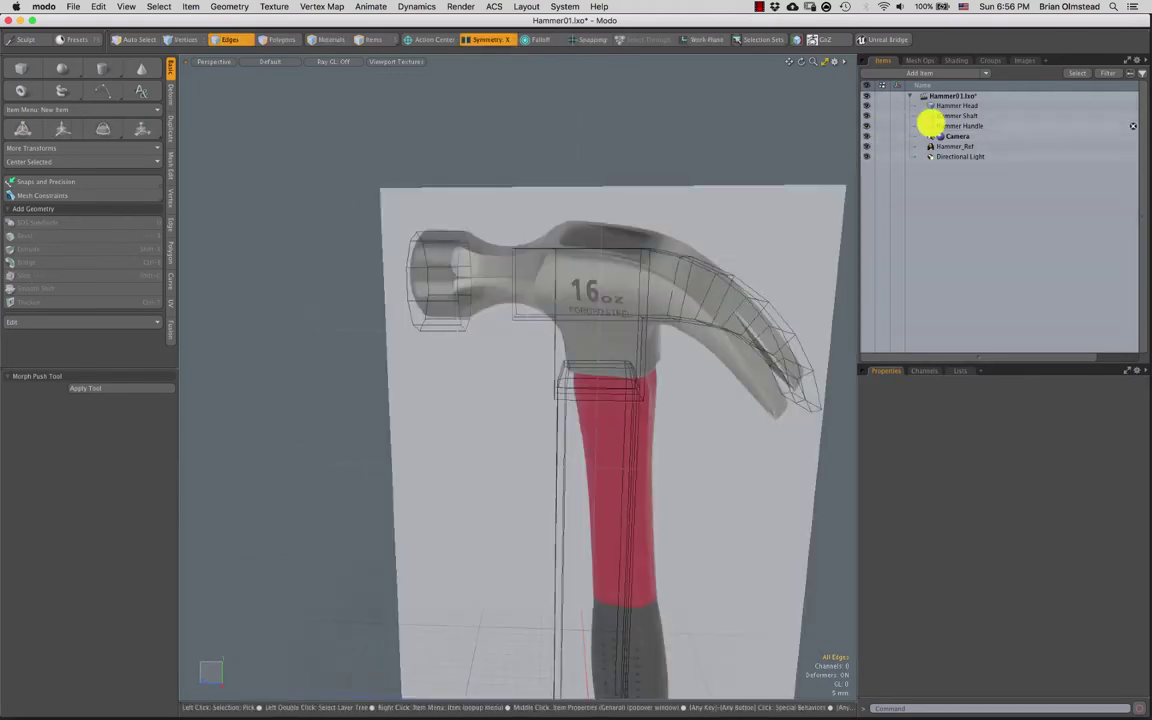
{"action": "left_click", "coordinate": [950, 105]}
In the Right view, select the head's top vertices from the neck to the middle of the claw and raise them slightly
{"action": "left_click_drag", "start_coordinate": [545, 316], "coordinate": [619, 296], "text": "alt"}
{"action": "key", "text": "3"}
{"action": "left_click", "coordinate": [572, 293]}
{"action": "double_click", "coordinate": [572, 293]}
{"action": "key", "text": "1"}
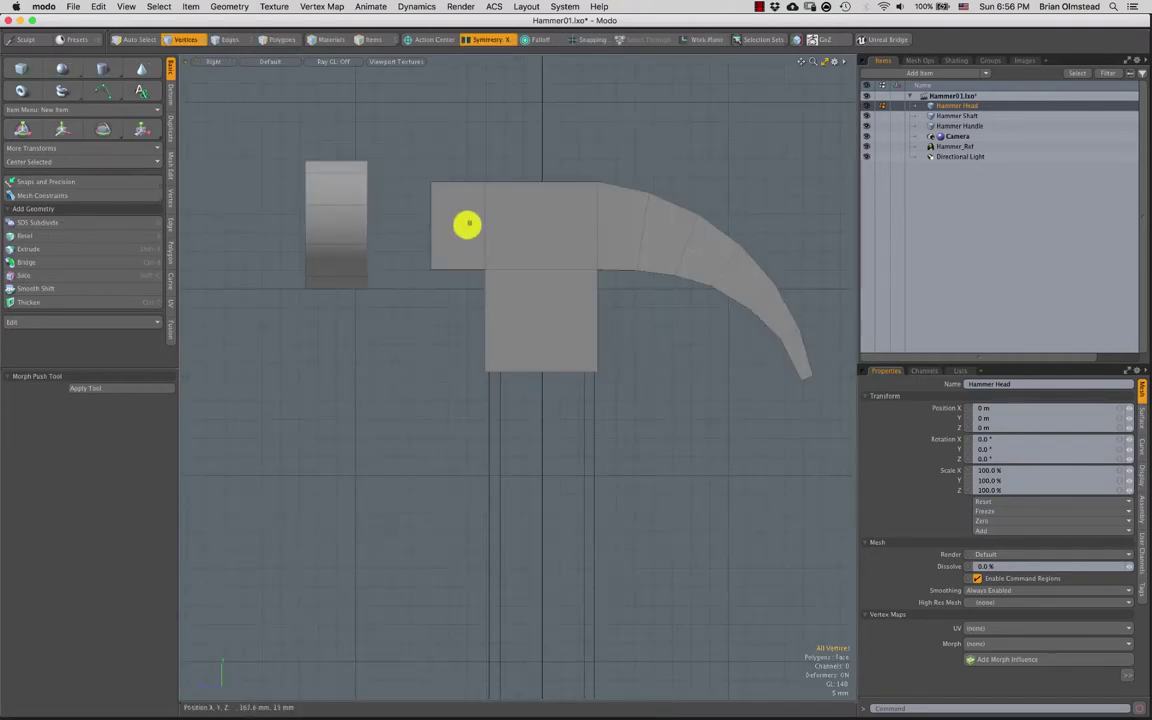
{"action": "right_click_drag", "start_coordinate": [759, 230], "coordinate": [759, 231]}
{"action": "key", "text": "w"}
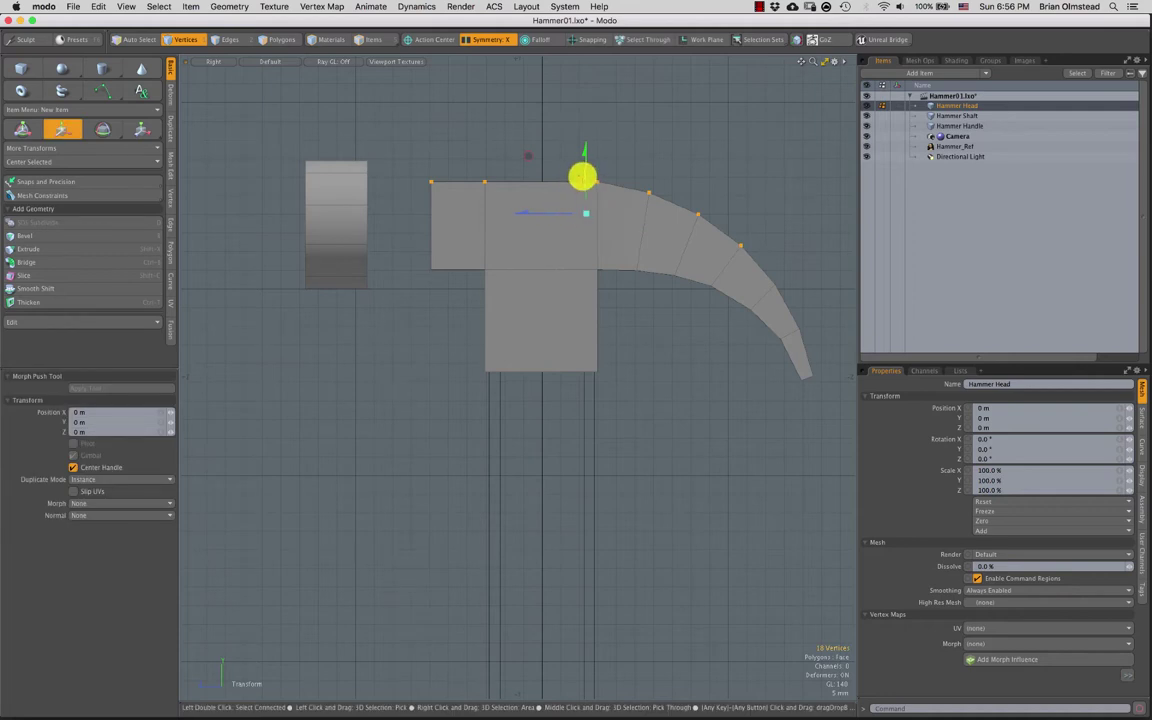
{"action": "key", "text": "space"}
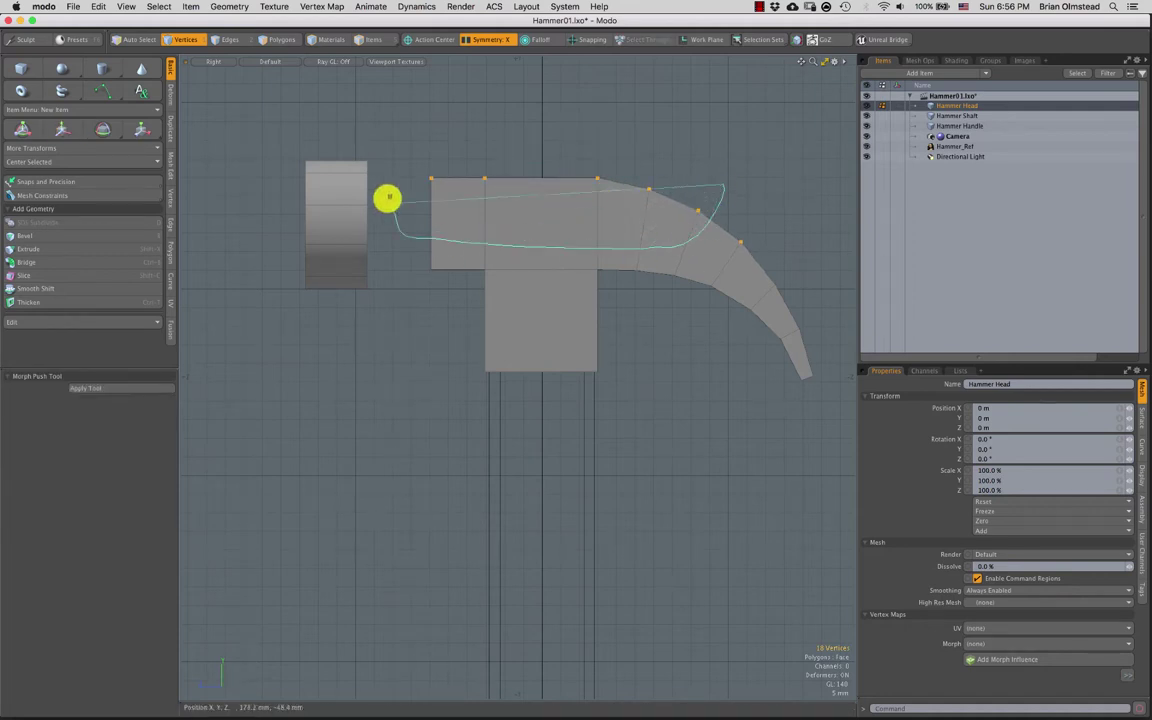
Deselect the rearmost of the selected top vertices, raise the rest by about 0.4 mm, and clear the selection
{"action": "right_click_drag", "start_coordinate": [388, 197], "coordinate": [392, 203]}
{"action": "key", "text": "w"}
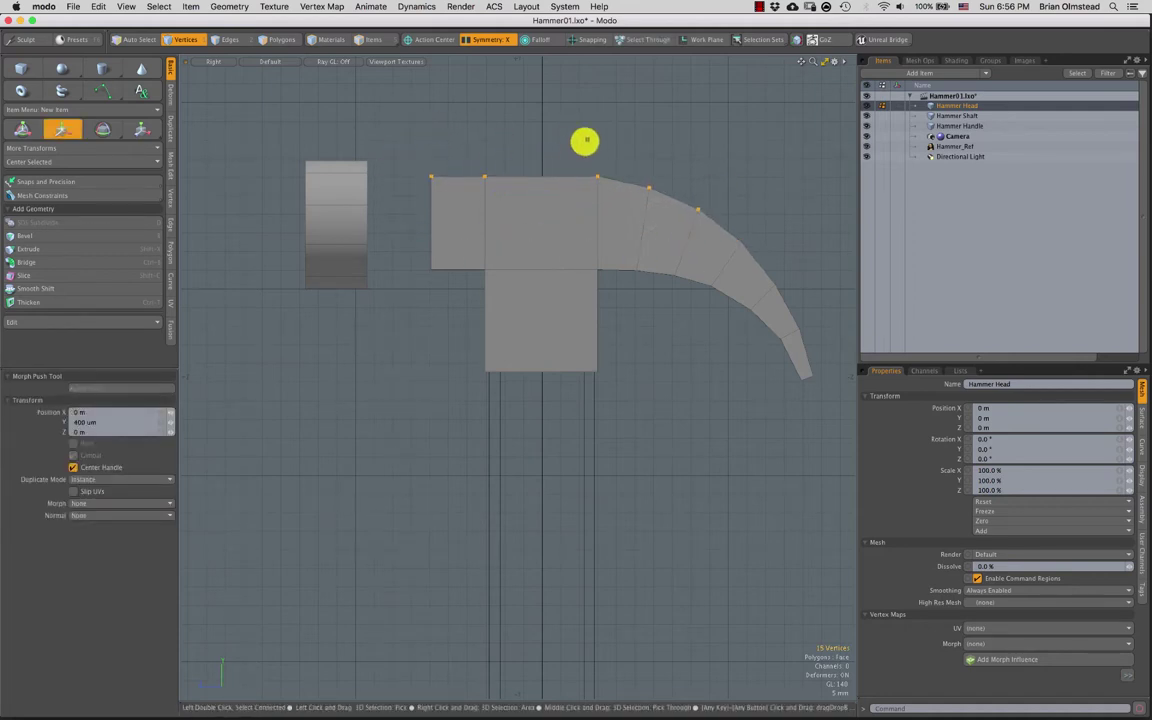
{"action": "key", "text": "space"}
{"action": "left_click", "coordinate": [547, 153]}
Examine the head mesh against the reference image from below in the Perspective view
{"action": "key", "text": "ctrl+space"}
{"action": "left_click", "coordinate": [566, 231]}
{"action": "left_click_drag", "start_coordinate": [522, 273], "coordinate": [461, 305], "text": "alt"}
{"action": "key", "text": "ctrl+space"}
{"action": "left_click", "coordinate": [596, 261]}
{"action": "key", "text": "ctrl+space"}
{"action": "left_click", "coordinate": [590, 250]}
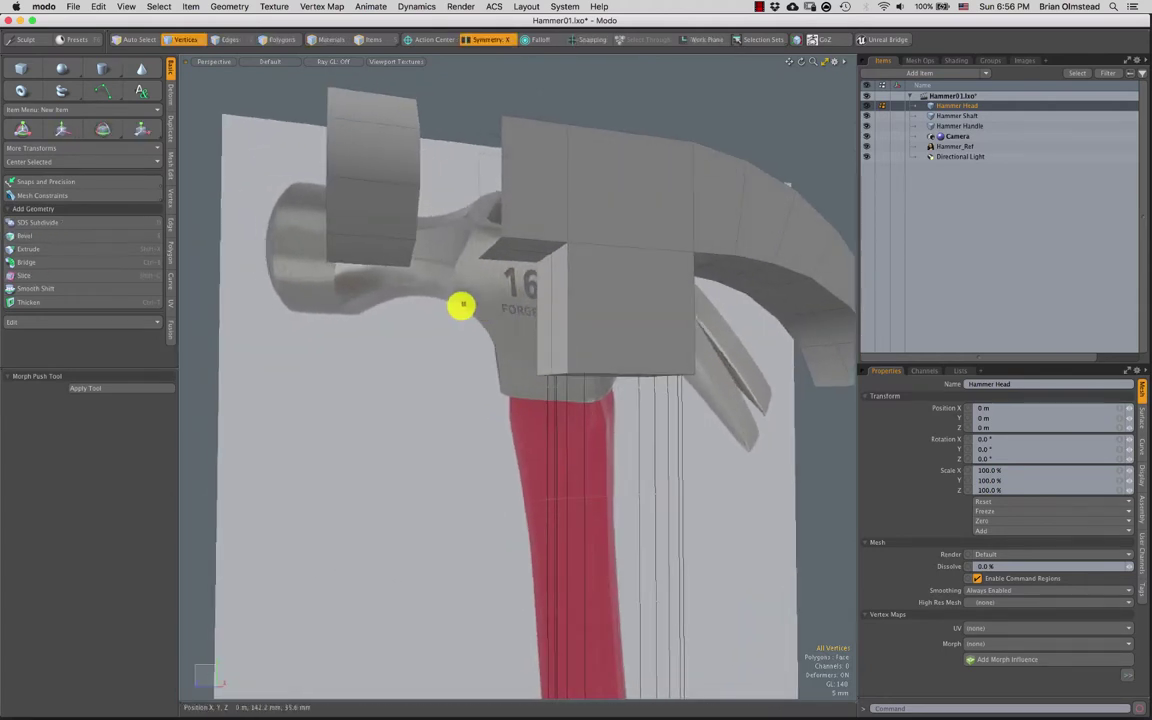
{"action": "left_click_drag", "start_coordinate": [500, 346], "coordinate": [539, 301], "text": "alt"}
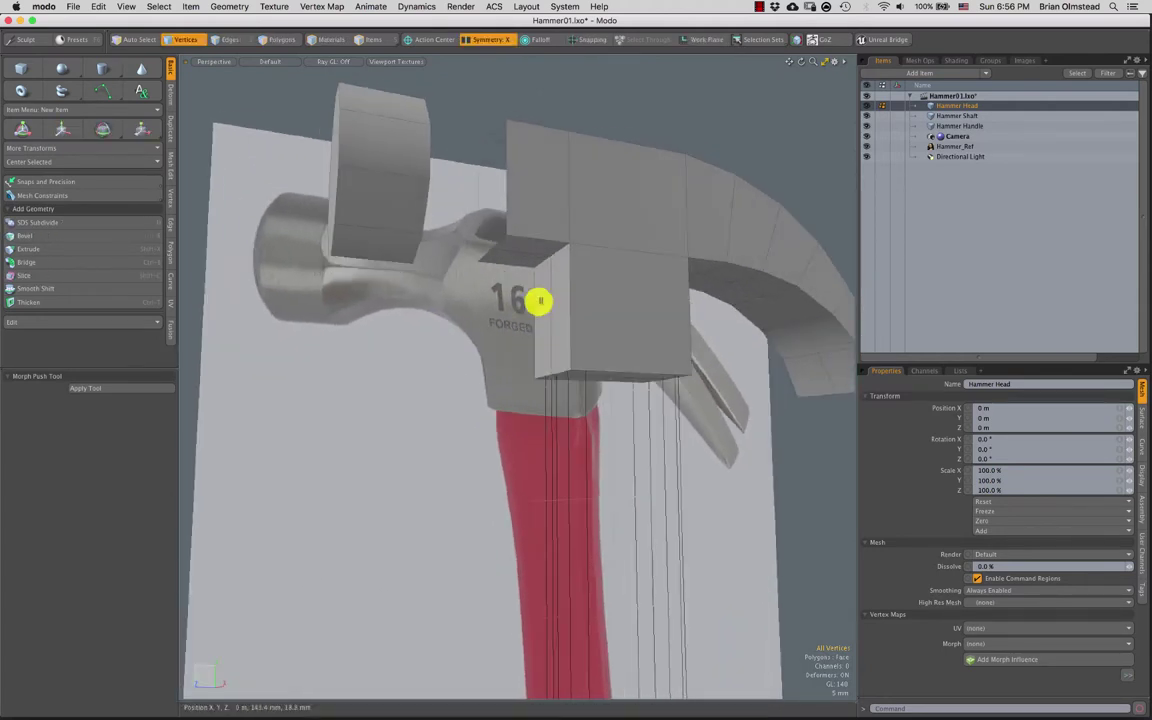
Try to bevel the inner corner edge between the head's underside and the neck block by about 4.8 mm, and undo it
{"action": "key", "text": "2"}
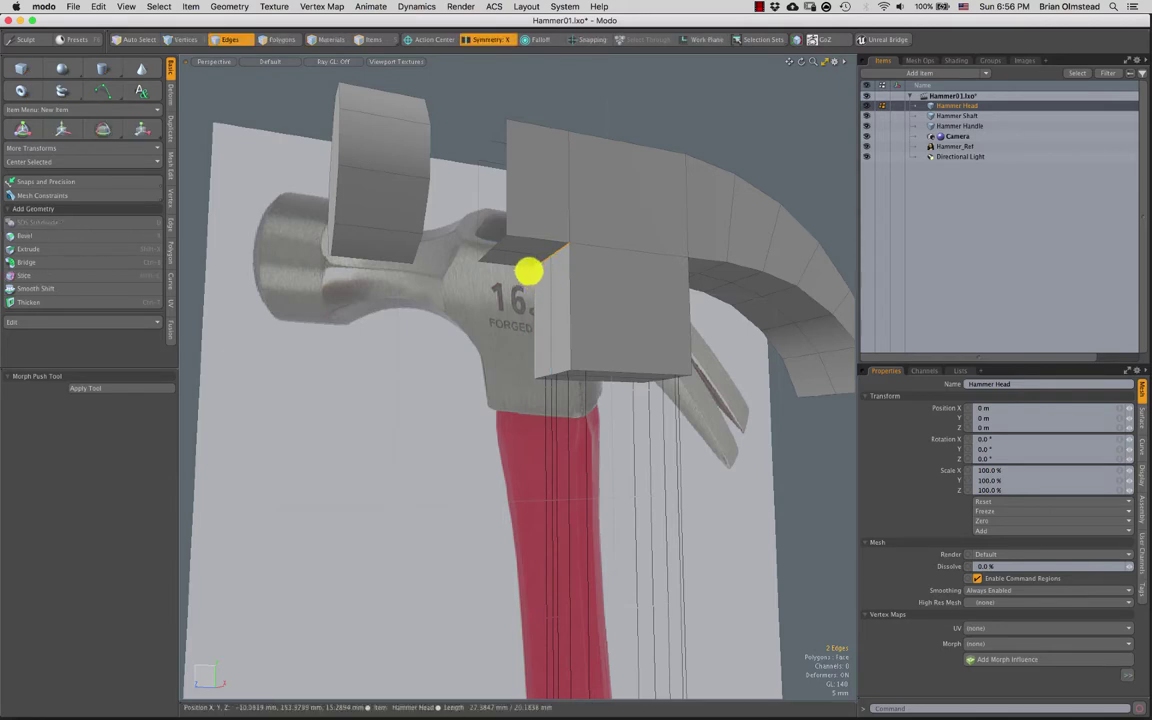
{"action": "key", "text": "b"}
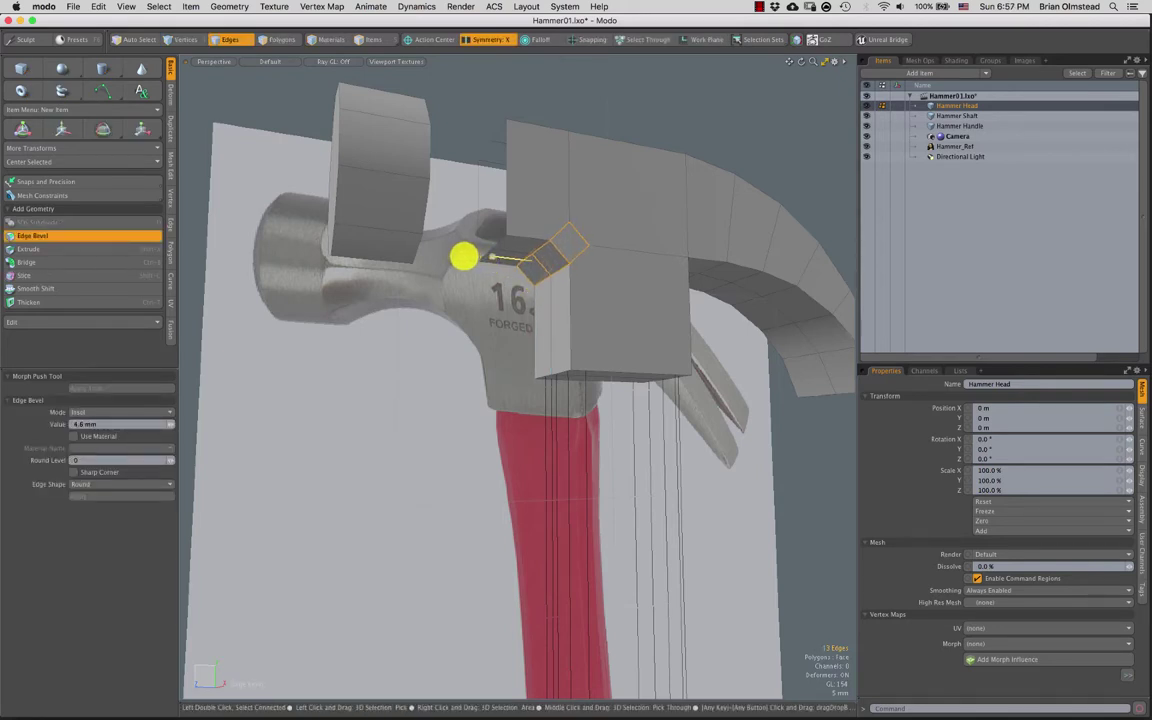
{"action": "left_click_drag", "start_coordinate": [580, 287], "coordinate": [560, 246], "text": "alt"}
{"action": "key", "text": "space"}
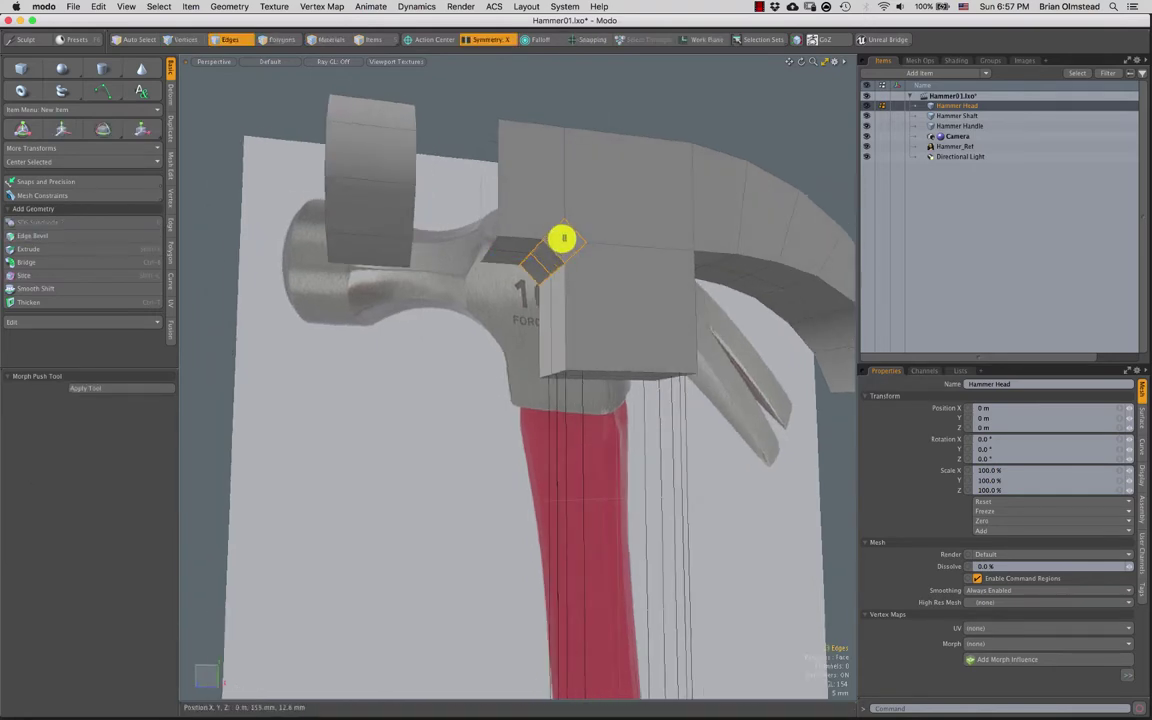
{"action": "key", "text": "3"}
{"action": "key", "text": "2"}
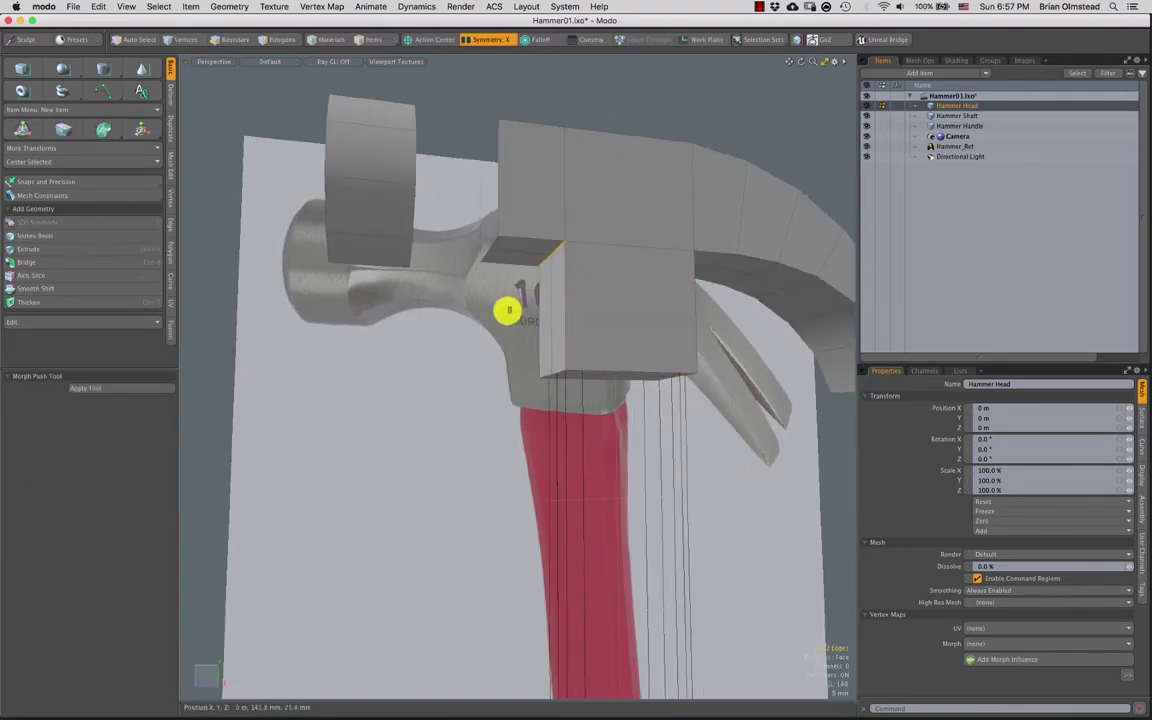
Try the bevel on the same inner corner edge again, check the adjoining polygons by selecting them, and undo it
{"action": "left_click_drag", "start_coordinate": [508, 311], "coordinate": [500, 263], "text": "alt"}
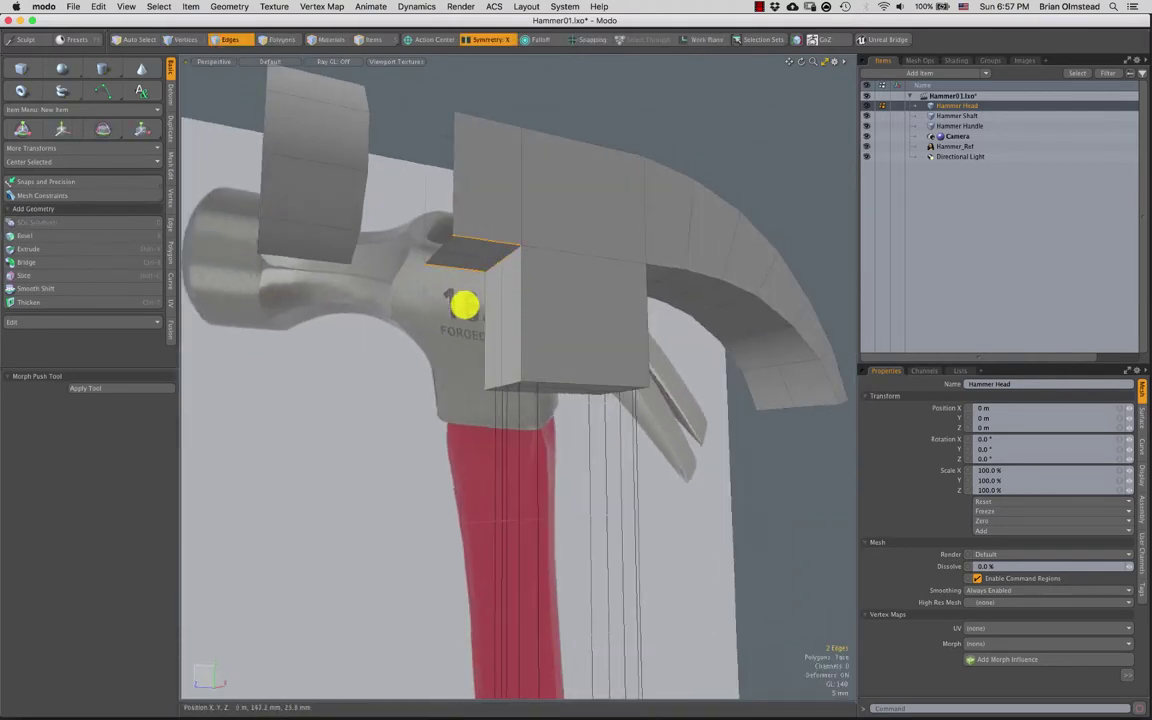
{"action": "key", "text": "b"}
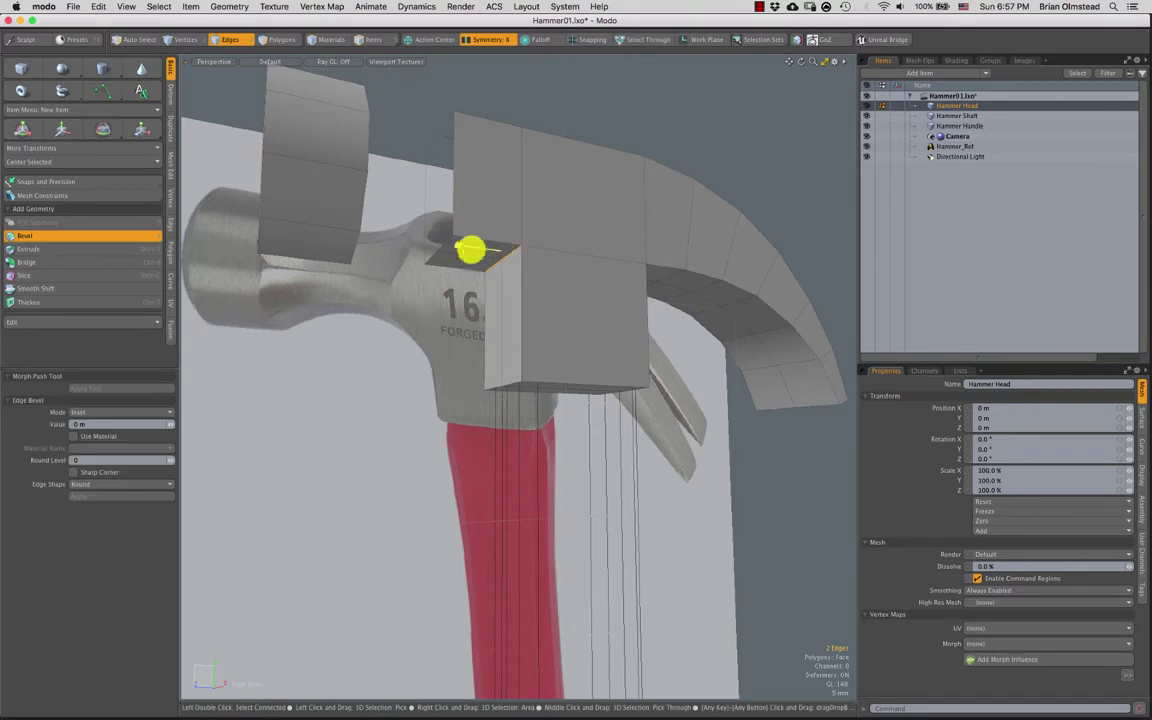
{"action": "key", "text": "space"}
{"action": "key", "text": "space"}
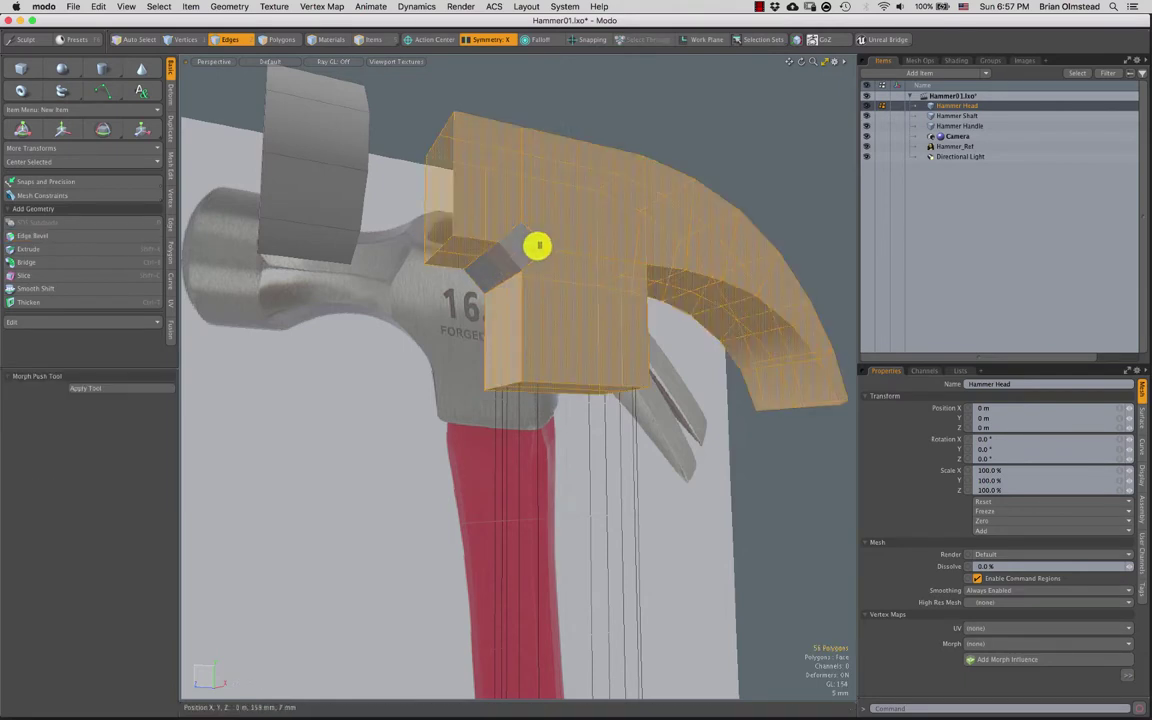
{"action": "left_click", "coordinate": [551, 236]}
{"action": "left_click", "coordinate": [493, 206], "text": "shift"}
{"action": "left_click", "coordinate": [560, 296]}
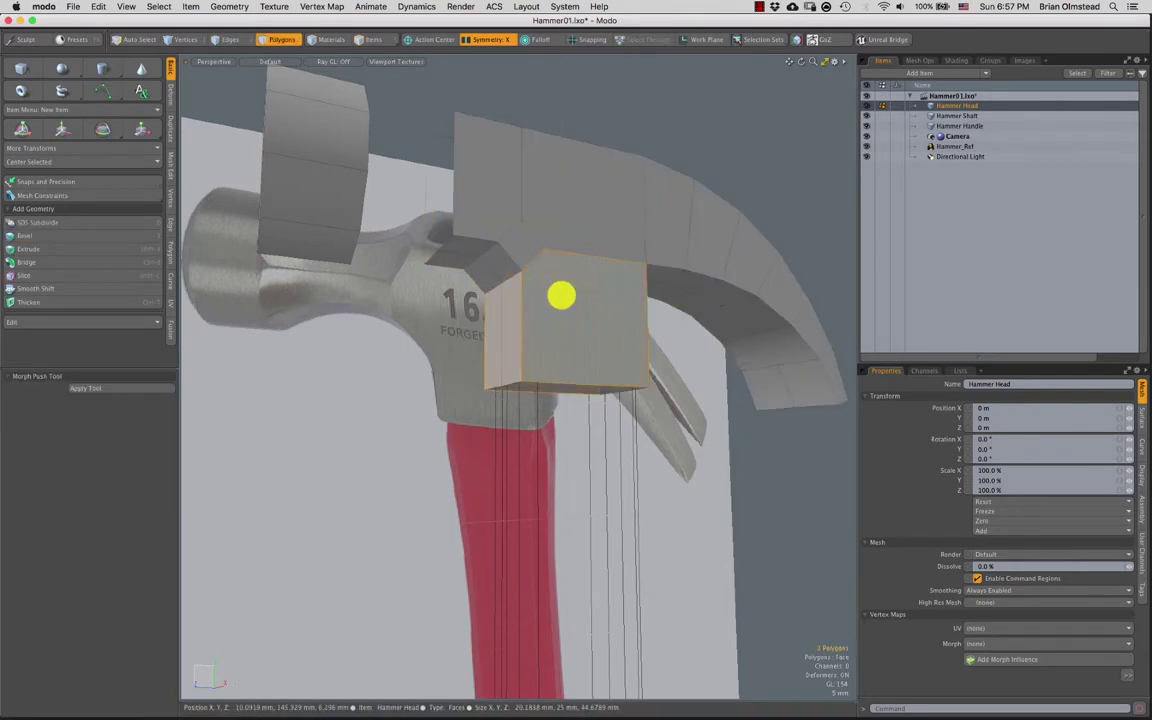
{"action": "key", "text": "super+z"}
{"action": "key", "text": "2"}
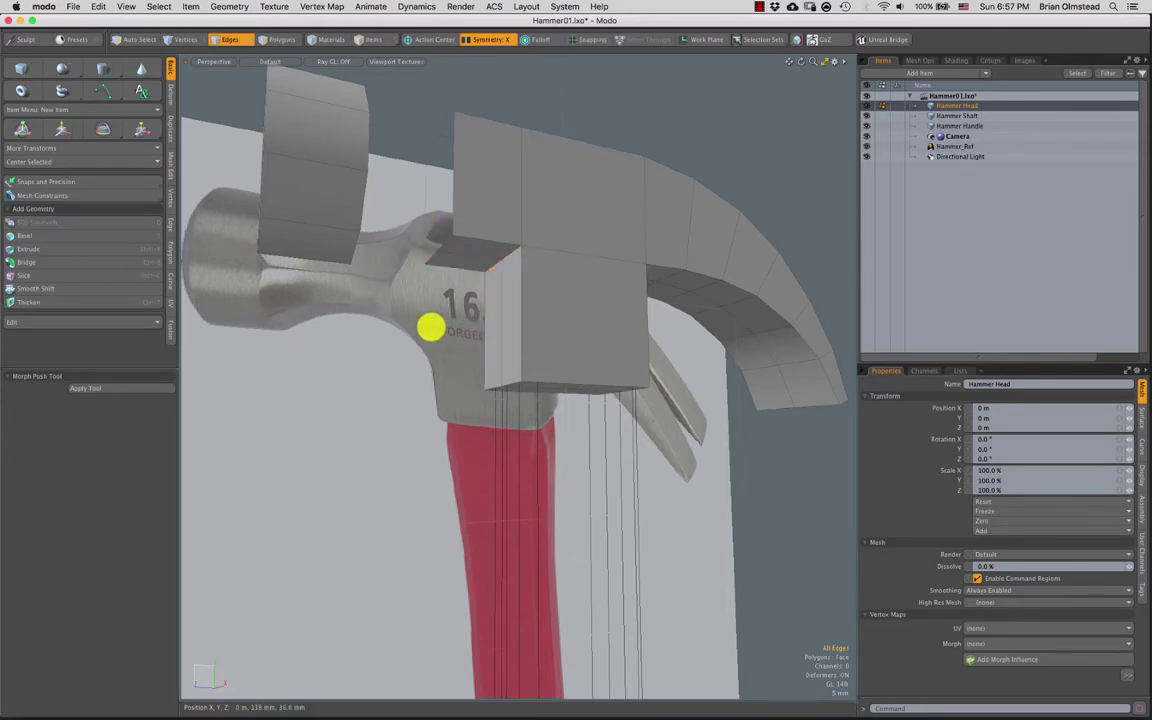
Turn off X symmetry and hide the Hammer_Ref image
{"action": "left_click_drag", "start_coordinate": [430, 327], "coordinate": [509, 289], "text": "alt"}
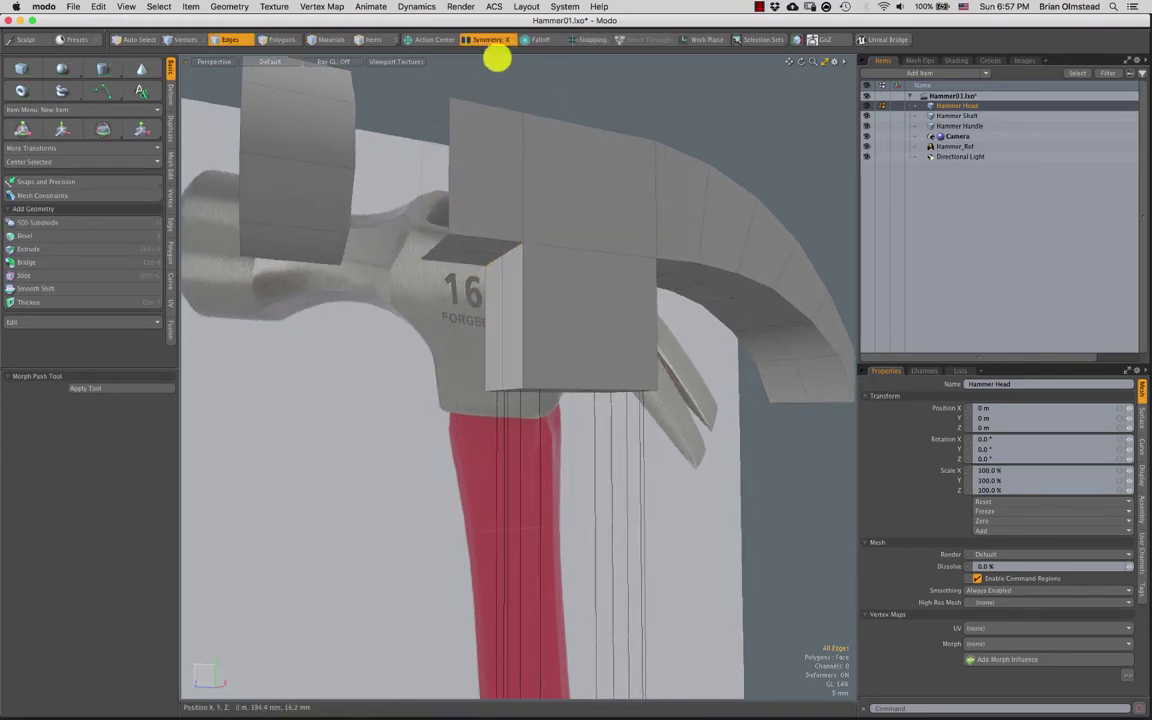
{"action": "left_click_drag", "start_coordinate": [493, 130], "coordinate": [699, 200], "text": "alt"}
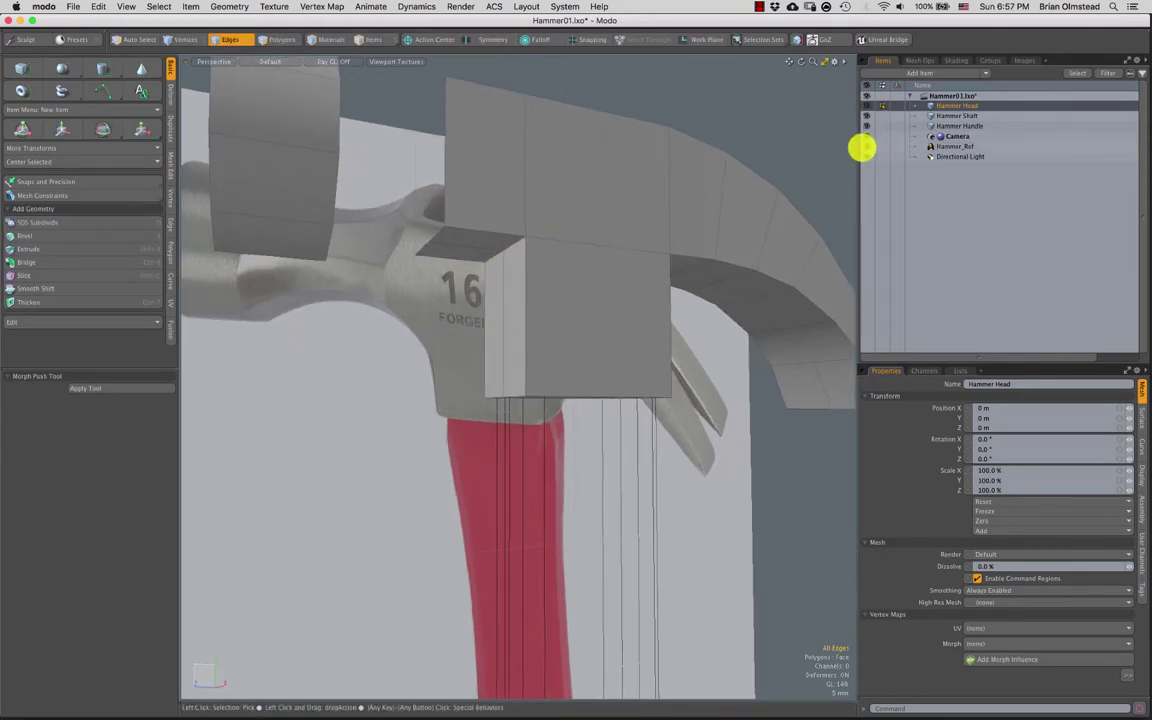
{"action": "left_click", "coordinate": [866, 146]}
Add a single loop slice around the neck block, positioned a short distance below the head
{"action": "left_click", "coordinate": [512, 296]}
{"action": "key", "text": "alt+c"}
{"action": "left_click", "coordinate": [501, 303]}
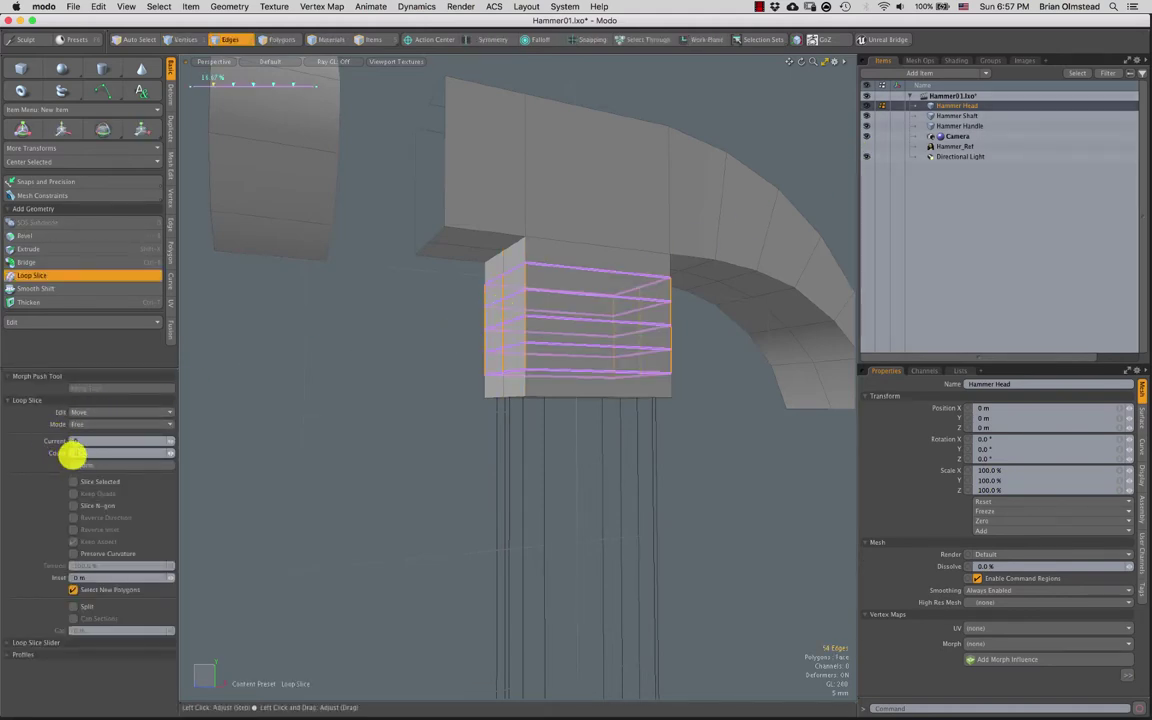
{"action": "type", "text": "1"}
{"action": "key", "text": "Return"}
{"action": "left_click_drag", "start_coordinate": [568, 324], "coordinate": [532, 344], "text": "alt"}
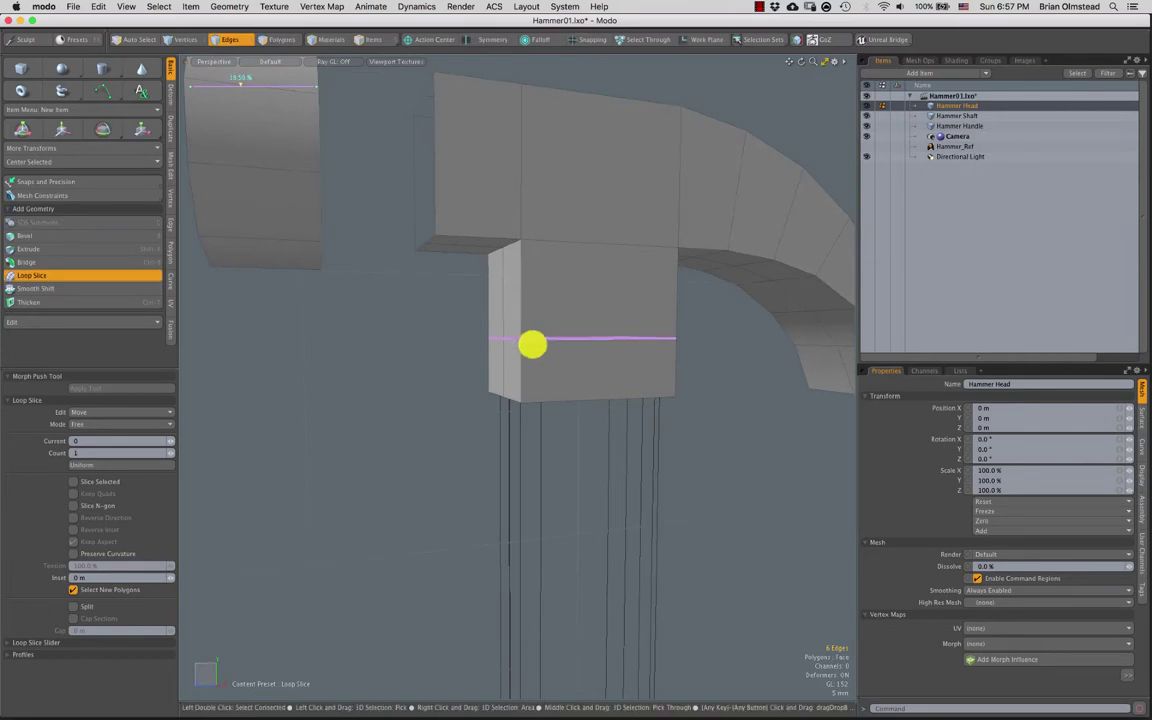
{"action": "left_click_drag", "start_coordinate": [611, 340], "coordinate": [474, 227], "text": "alt"}
{"action": "key", "text": "space"}
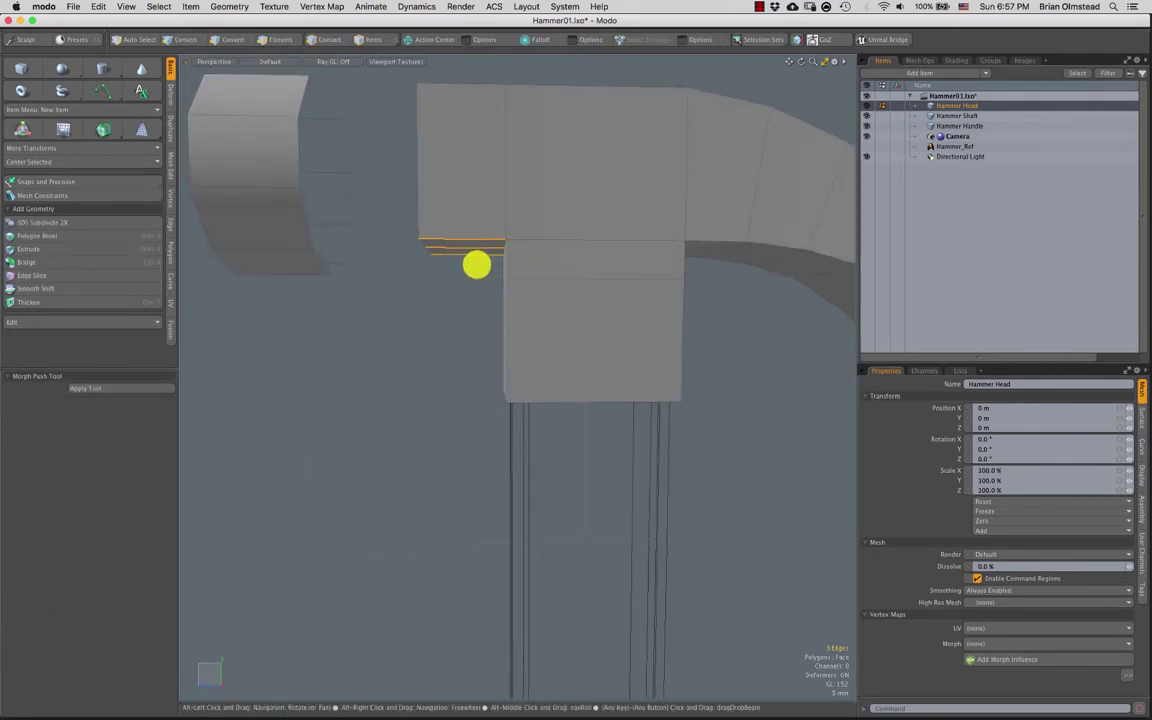
Add a single loop slice around the front part of the head, just ahead of the neck block
{"action": "key", "text": "alt+c"}
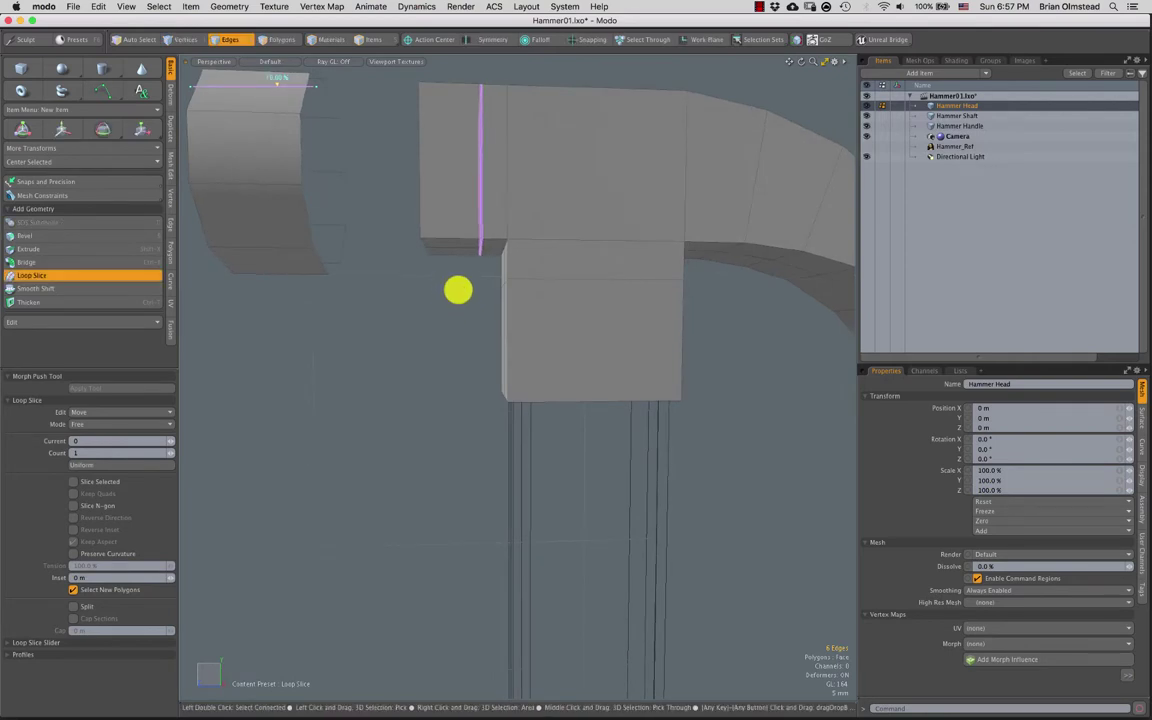
{"action": "left_click_drag", "start_coordinate": [453, 255], "coordinate": [522, 257]}
{"action": "key", "text": "ctrl+space"}
{"action": "left_click", "coordinate": [494, 272]}
In the Right view, move the inner corner vertices between the head and neck block slightly down and forward
{"action": "key", "text": "ctrl+space"}
{"action": "left_click", "coordinate": [584, 295]}
{"action": "key", "text": "1"}
{"action": "left_click", "coordinate": [507, 271]}
{"action": "key", "text": "w"}
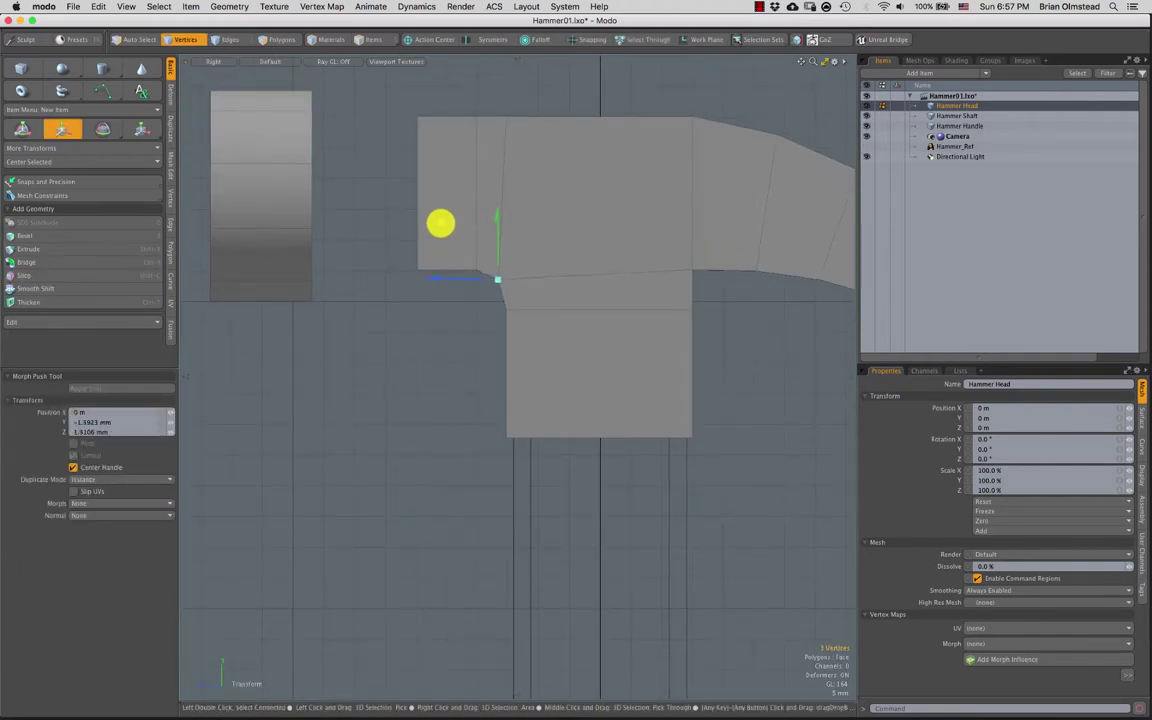
{"action": "key", "text": "q"}
{"action": "key", "text": "3"}
{"action": "left_click", "coordinate": [486, 247]}
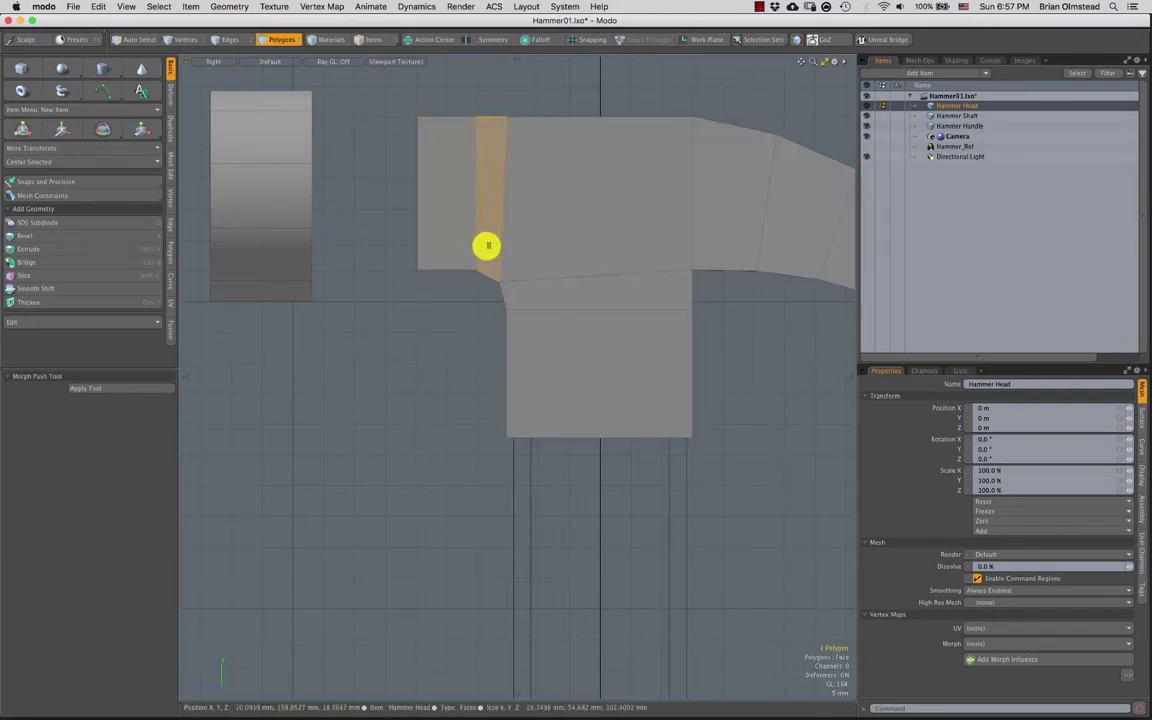
{"action": "left_click", "coordinate": [530, 246]}
{"action": "left_click", "coordinate": [503, 328]}
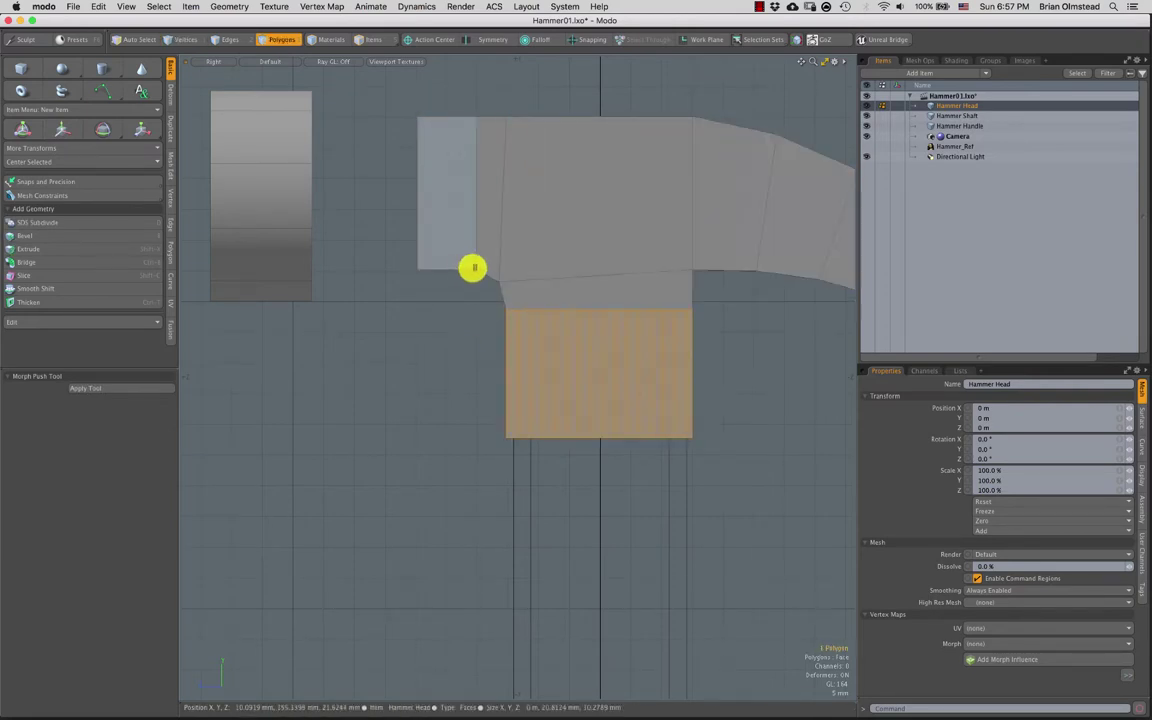
Move the vertices at the neck corner and front slice's lower end slightly forward, and shift the slice's top vertices to match
{"action": "right_click_drag", "start_coordinate": [485, 272], "coordinate": [504, 311]}
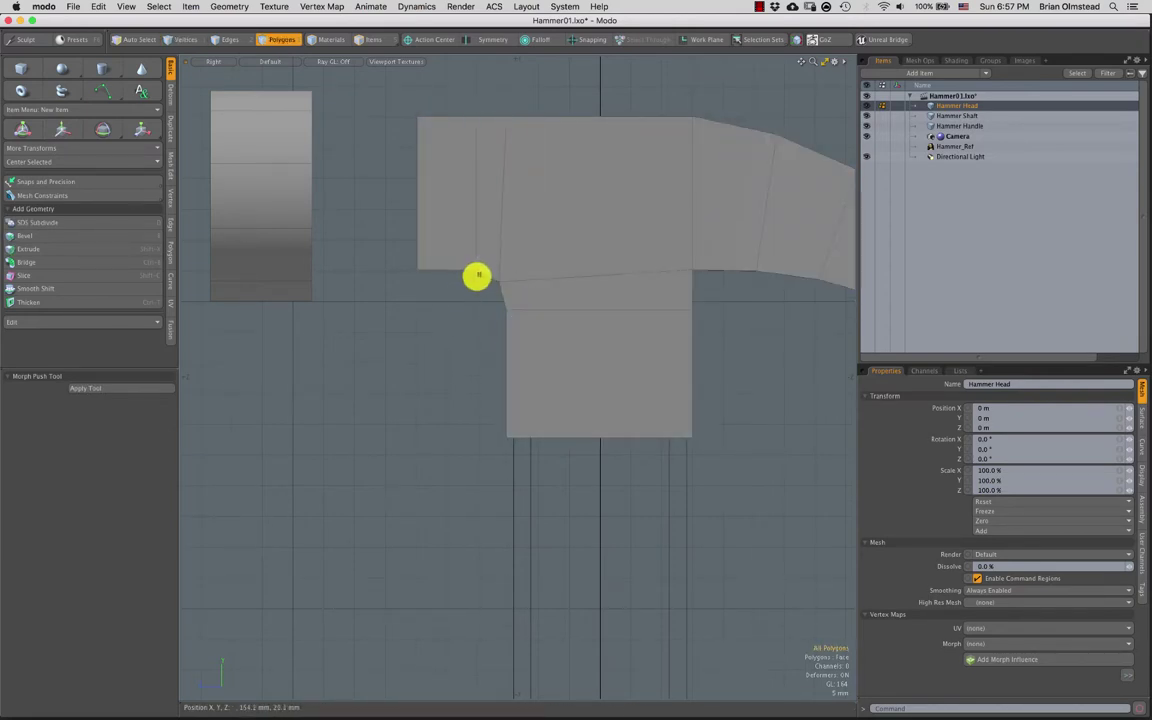
{"action": "key", "text": "w"}
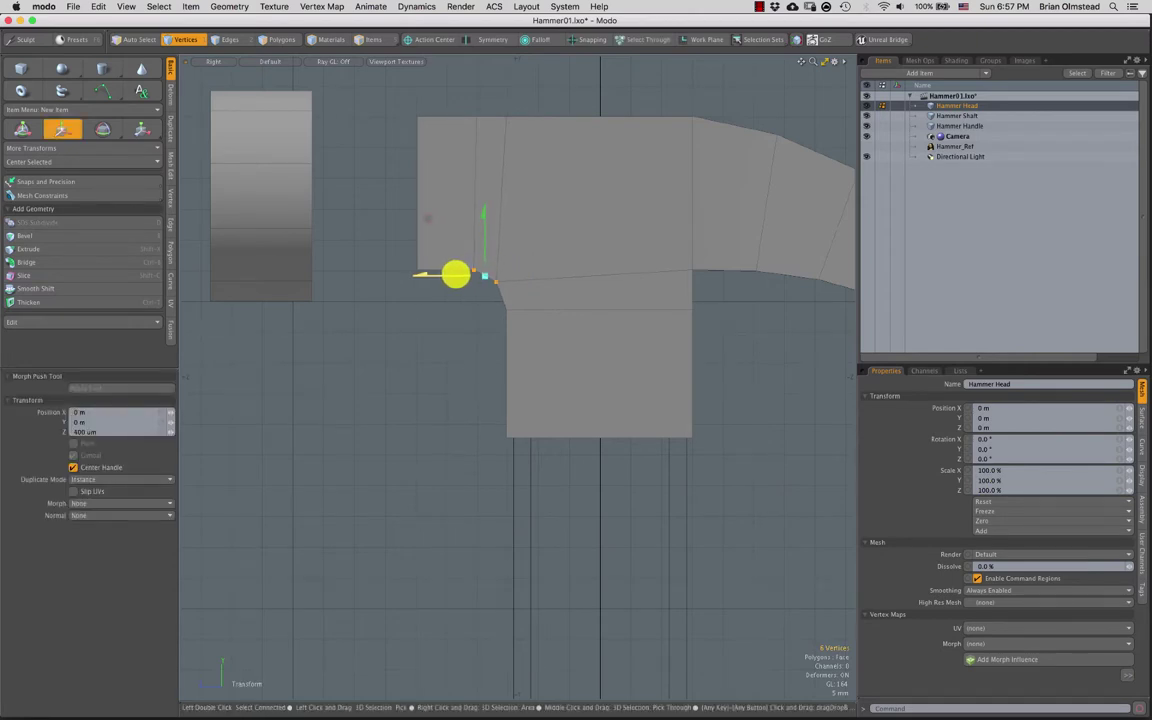
{"action": "key", "text": "space"}
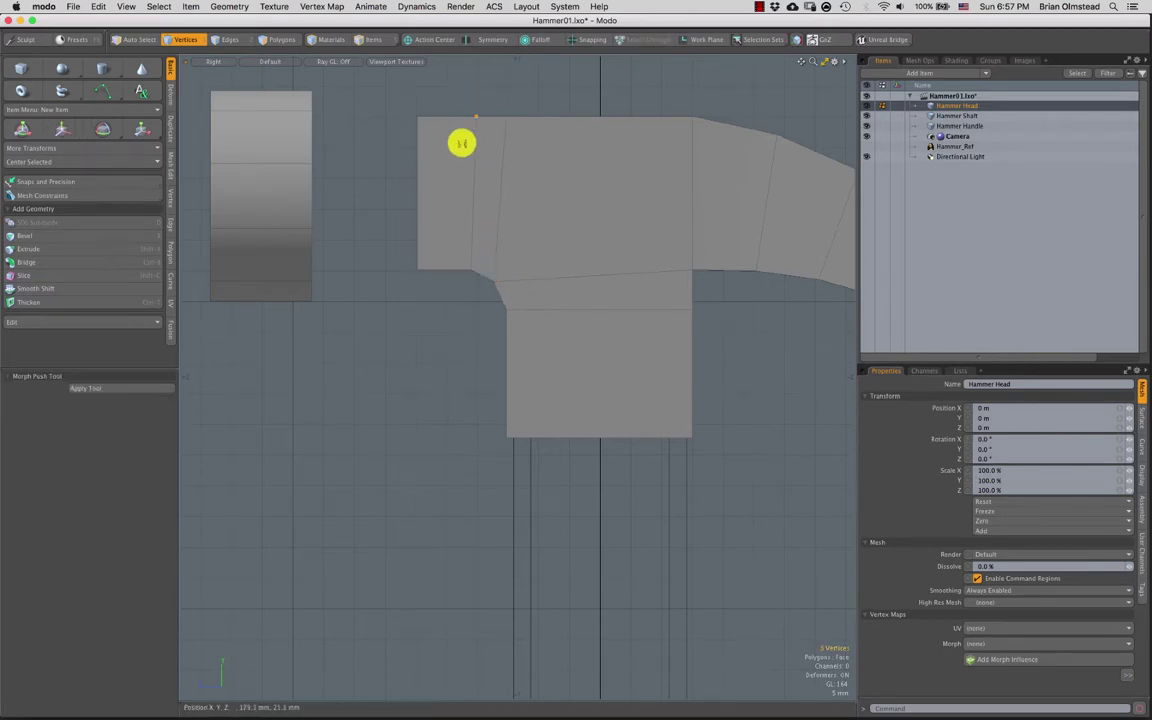
{"action": "key", "text": "w"}
{"action": "key", "text": "space"}
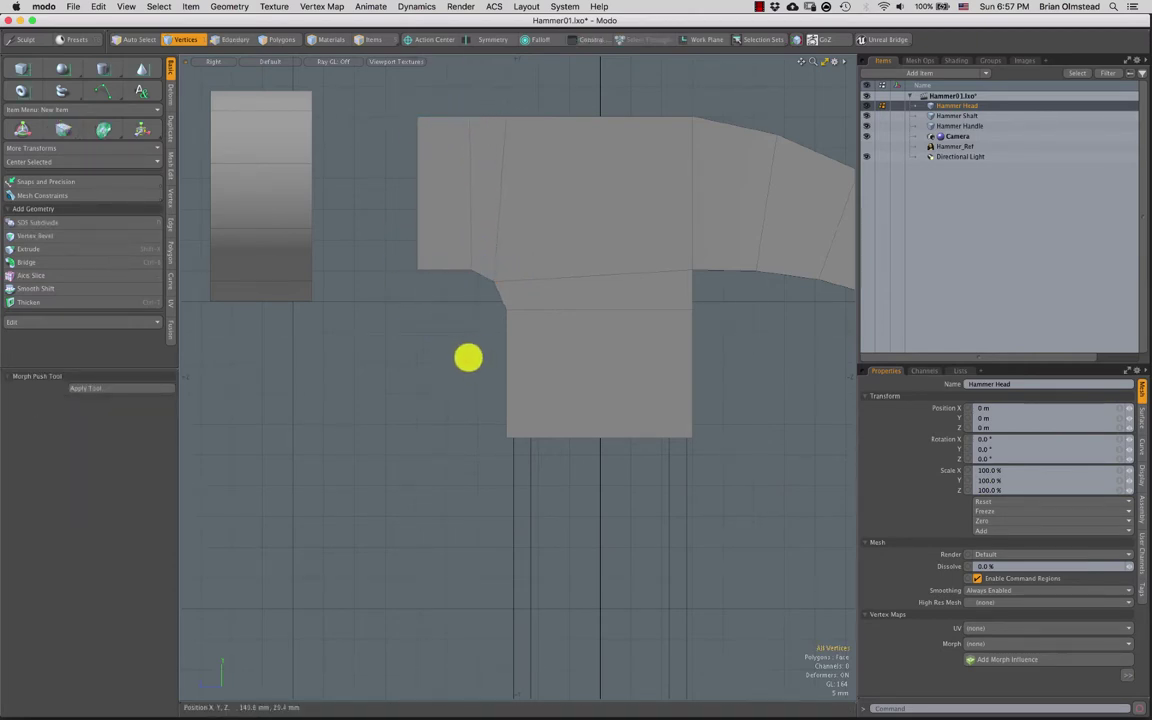
In the Perspective view, try to bridge the cylinder's whole rear edge loop to the head's open front edge loop
{"action": "key", "text": "ctrl+space"}
{"action": "left_click", "coordinate": [510, 328]}
{"action": "left_click_drag", "start_coordinate": [478, 329], "coordinate": [450, 342], "text": "alt"}
{"action": "key", "text": "2"}
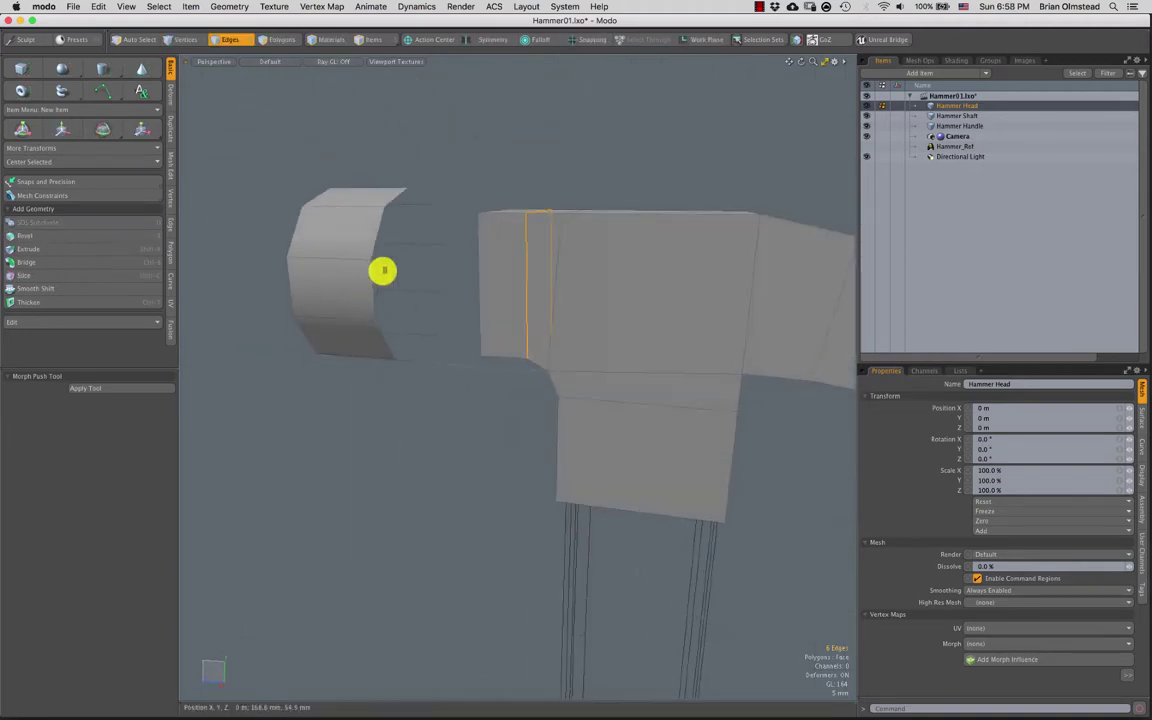
{"action": "double_click", "coordinate": [375, 278]}
{"action": "left_click_drag", "start_coordinate": [376, 281], "coordinate": [458, 301], "text": "alt"}
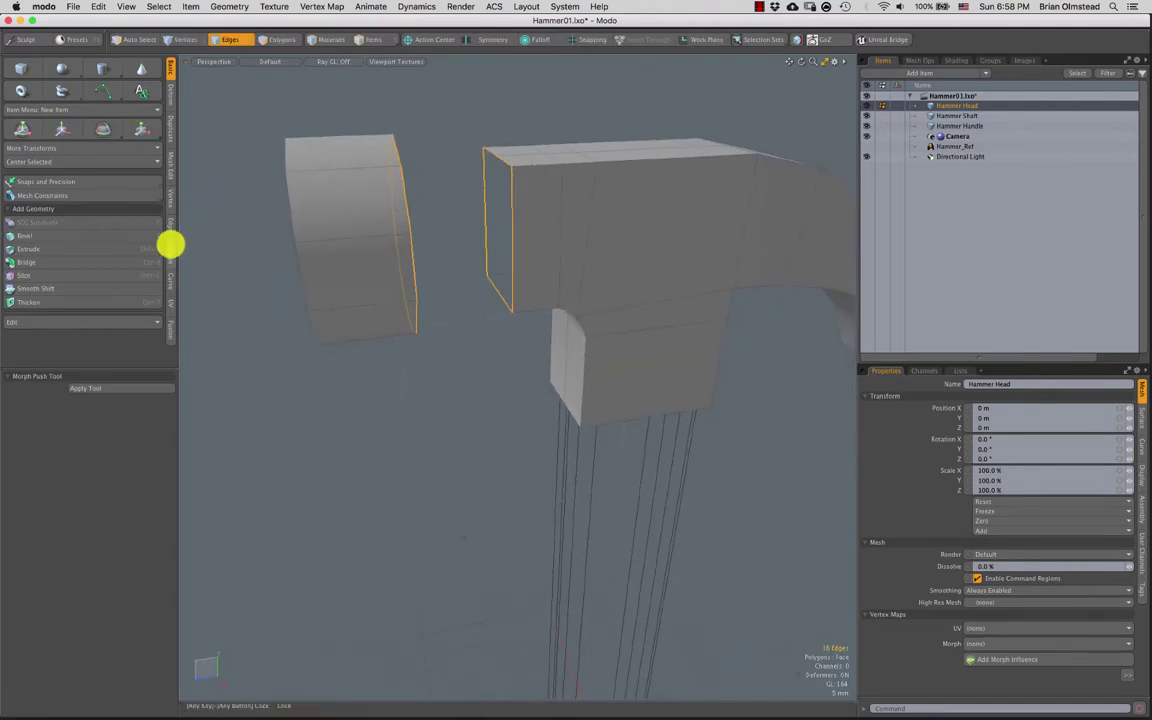
{"action": "left_click", "coordinate": [171, 229]}
{"action": "left_click", "coordinate": [72, 128]}
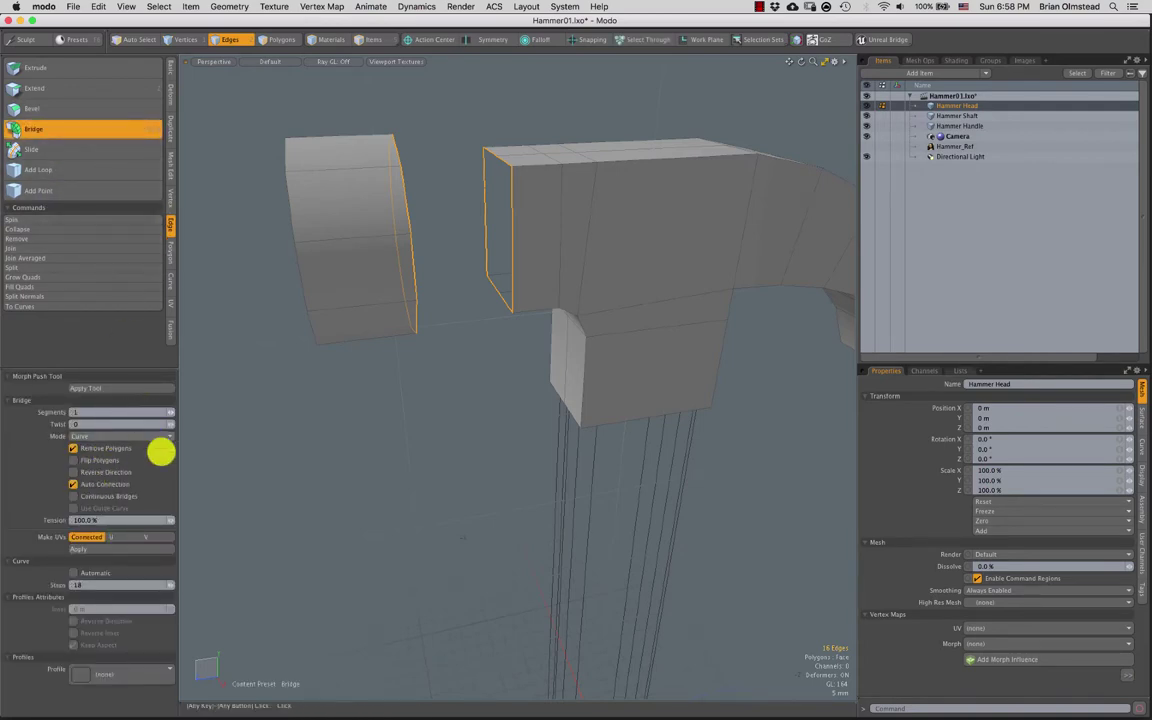
{"action": "left_click", "coordinate": [98, 548]}
Examine the bridge between the cylinder and head from several sides, and undo it
{"action": "left_click_drag", "start_coordinate": [334, 393], "coordinate": [427, 350], "text": "alt"}
{"action": "left_click_drag", "start_coordinate": [440, 198], "coordinate": [488, 260], "text": "ctrl+alt"}
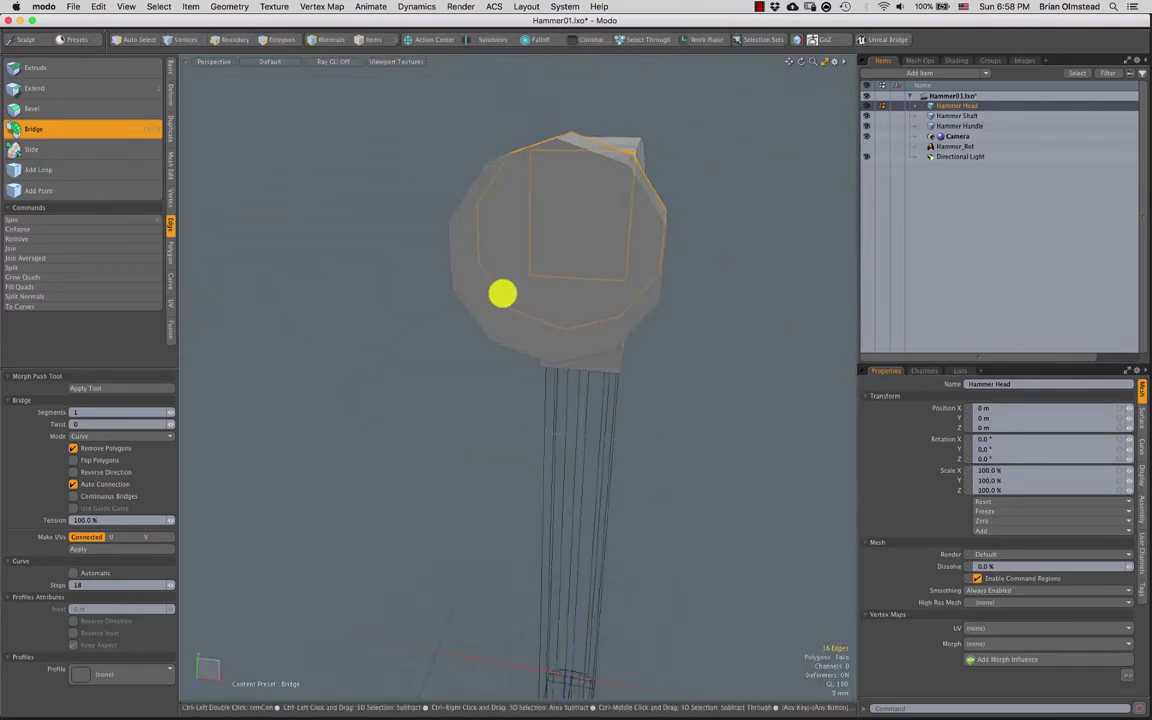
{"action": "key", "text": "ctrl+3"}
{"action": "left_click", "coordinate": [489, 350]}
{"action": "left_click_drag", "start_coordinate": [491, 356], "coordinate": [437, 329], "text": "alt"}
{"action": "key", "text": "space"}
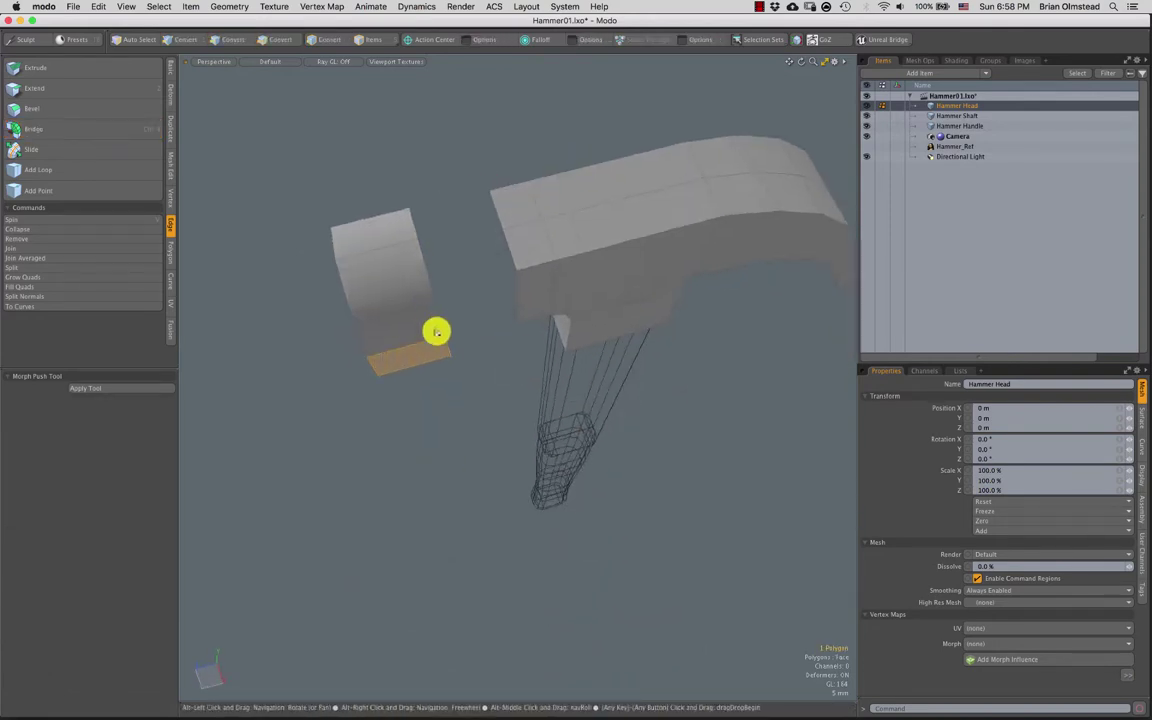
Bridge the cylinder's two top rear edges to the two top front edges of the head
{"action": "left_click_drag", "start_coordinate": [422, 391], "coordinate": [449, 264], "text": "alt"}
{"action": "key", "text": "ctrl+b"}
{"action": "left_click", "coordinate": [433, 266]}
{"action": "key", "text": "q"}
{"action": "left_click", "coordinate": [447, 339]}
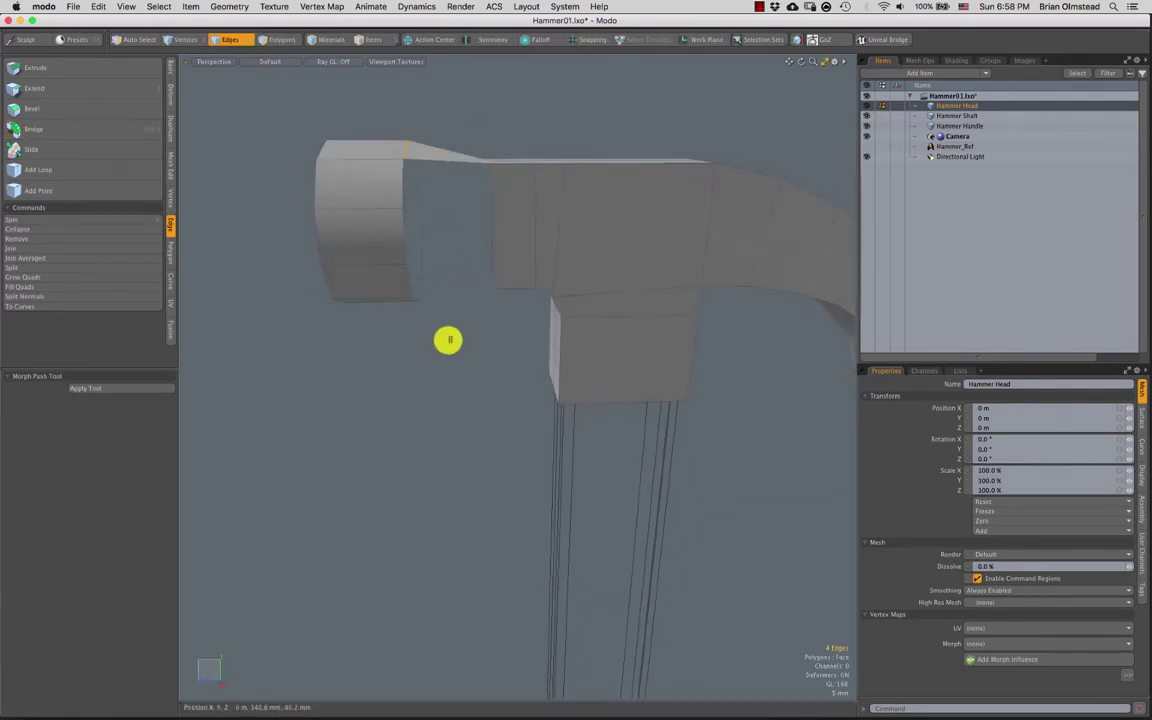
Try to bridge the cylinder's lower rear edges to the head's bottom front edges
{"action": "mouse_move", "coordinate": [447, 339]}
{"action": "left_mouse_down", "text": "alt"}
{"action": "mouse_move", "coordinate": [427, 303]}
{"action": "mouse_move", "coordinate": [422, 360]}
{"action": "mouse_move", "coordinate": [429, 345]}
{"action": "left_mouse_up", "text": "alt"}
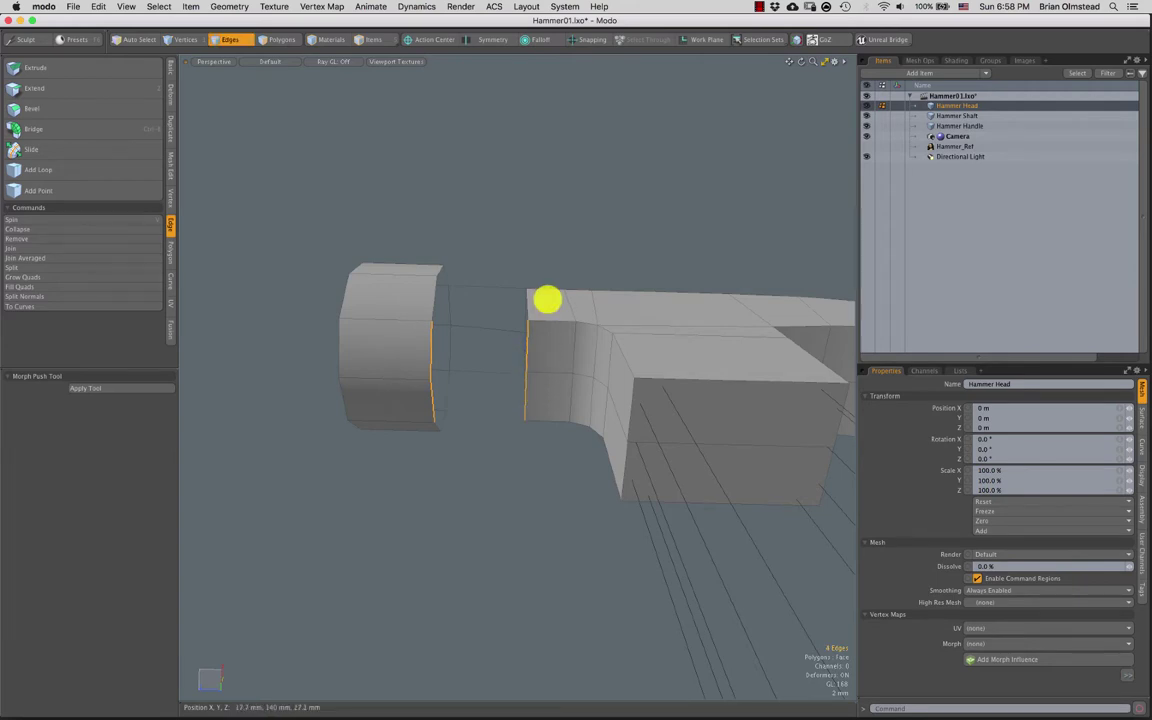
{"action": "key", "text": "ctrl+b"}
{"action": "left_click_drag", "start_coordinate": [532, 311], "coordinate": [439, 366], "text": "alt"}
{"action": "key", "text": "q"}
{"action": "key", "text": "ctrl+b"}
{"action": "key", "text": "space"}
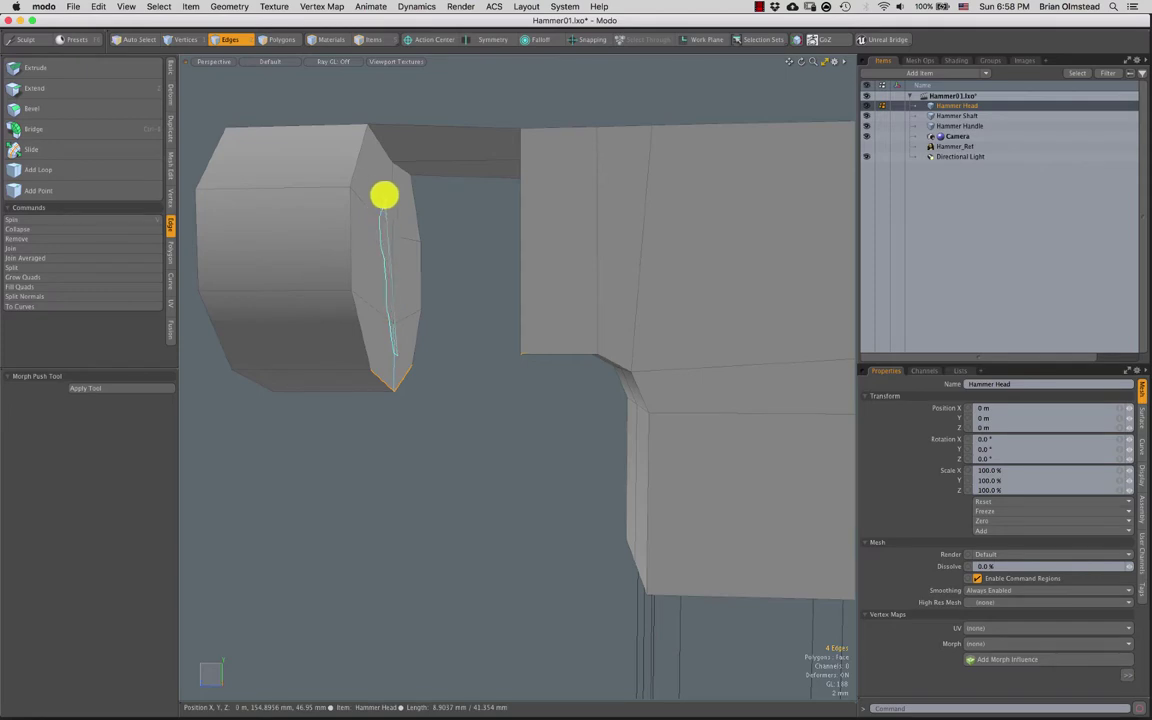
{"action": "key", "text": "ctrl+z"}
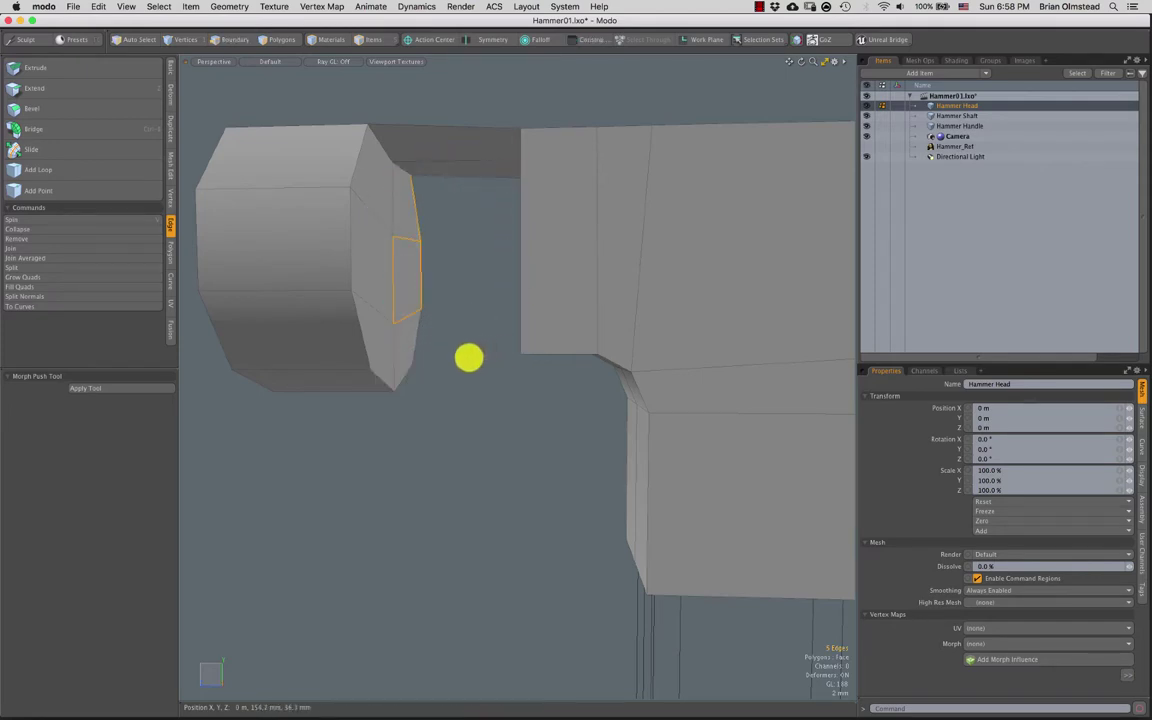
Bridge the cylinder's two bottom rear edges to the head's two bottom front edges with Auto Connection turned off
{"action": "left_click_drag", "start_coordinate": [469, 389], "coordinate": [479, 301], "text": "alt"}
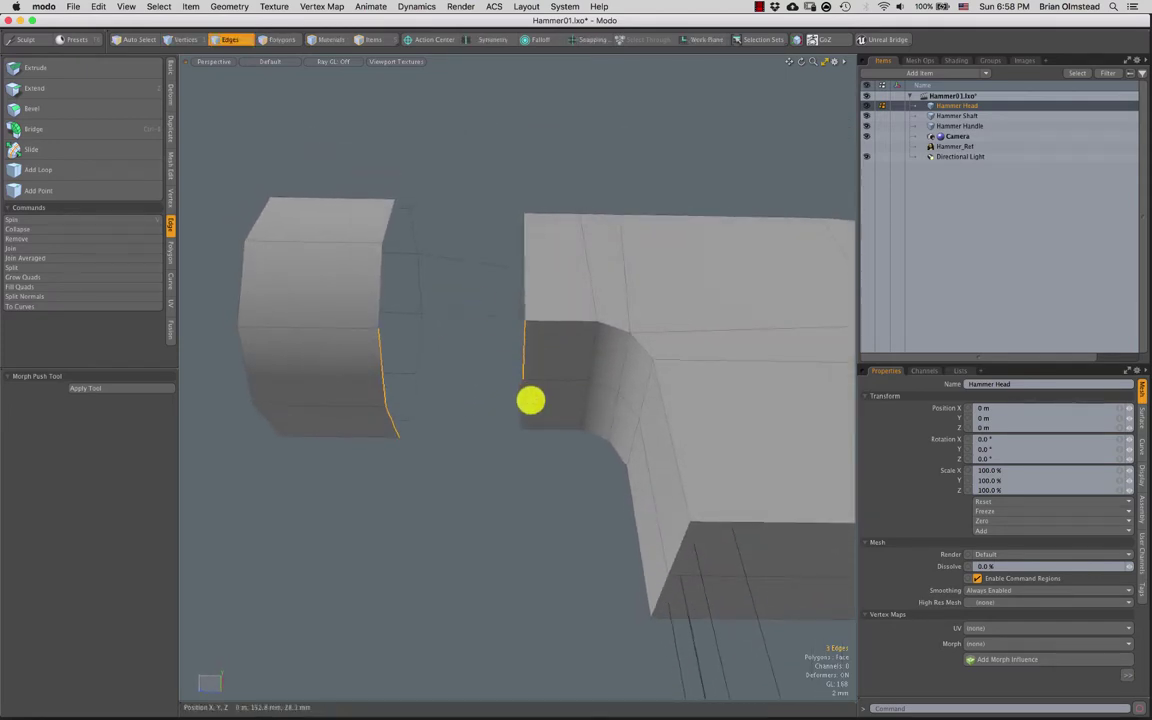
{"action": "left_click_drag", "start_coordinate": [507, 419], "coordinate": [432, 393], "text": "alt"}
{"action": "left_click", "coordinate": [498, 369], "text": "ctrl"}
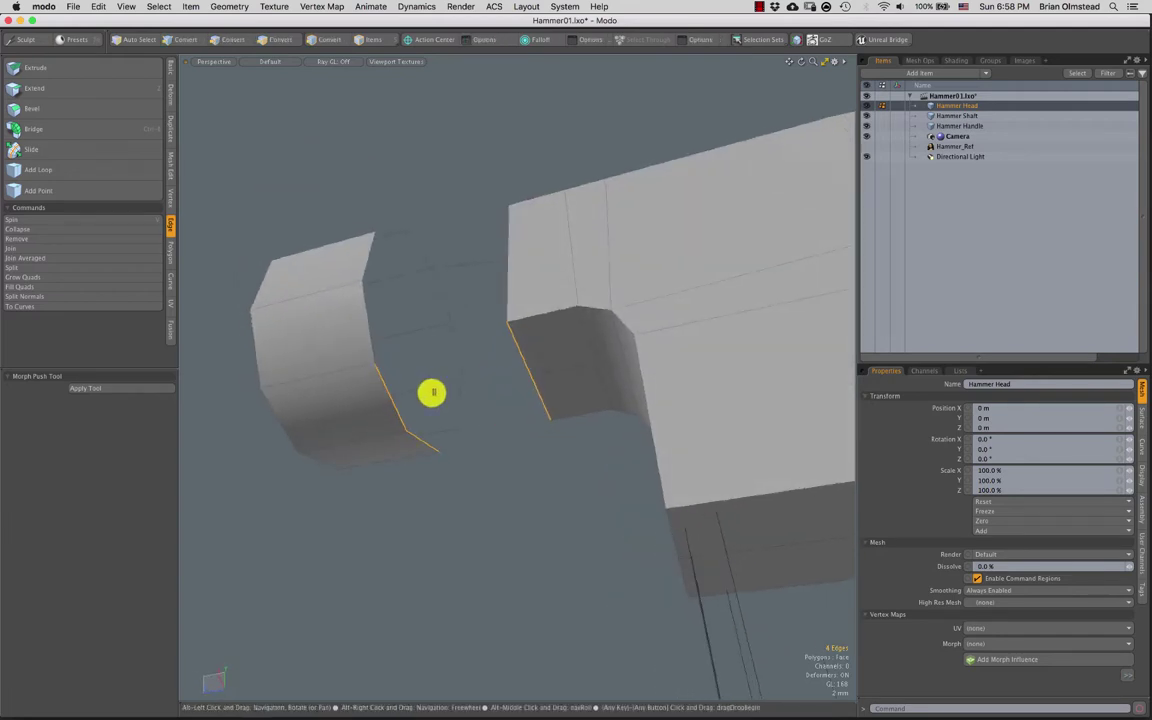
{"action": "key", "text": "ctrl+b"}
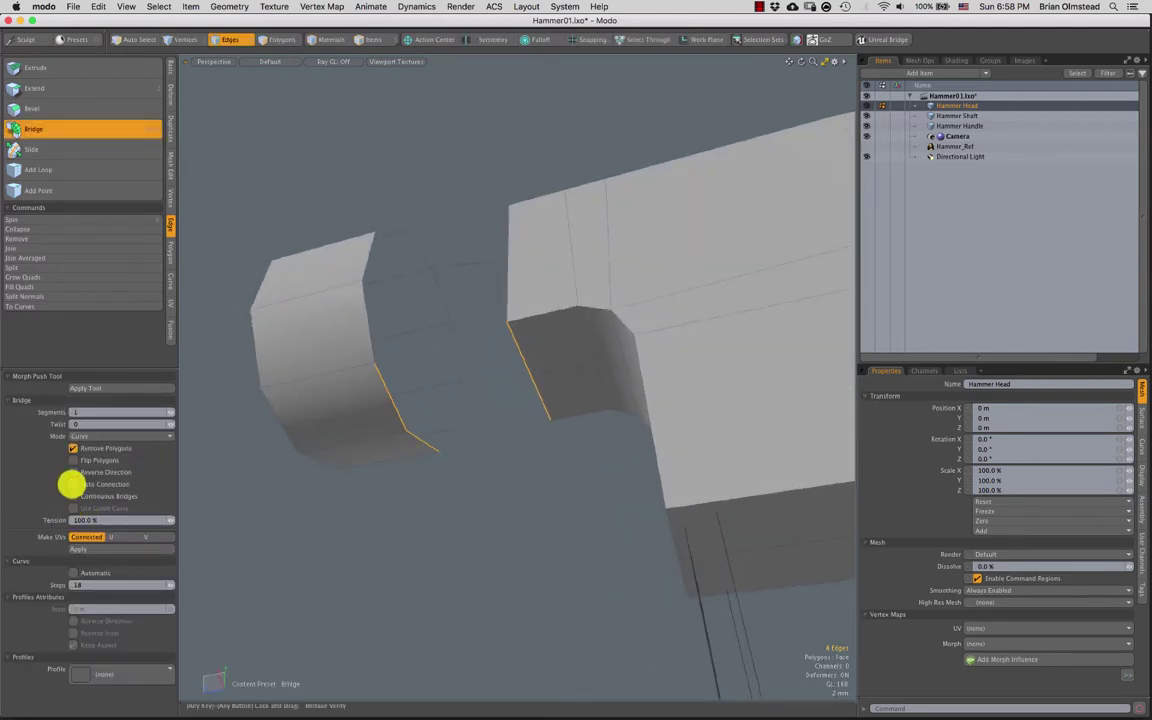
{"action": "left_click", "coordinate": [91, 548]}
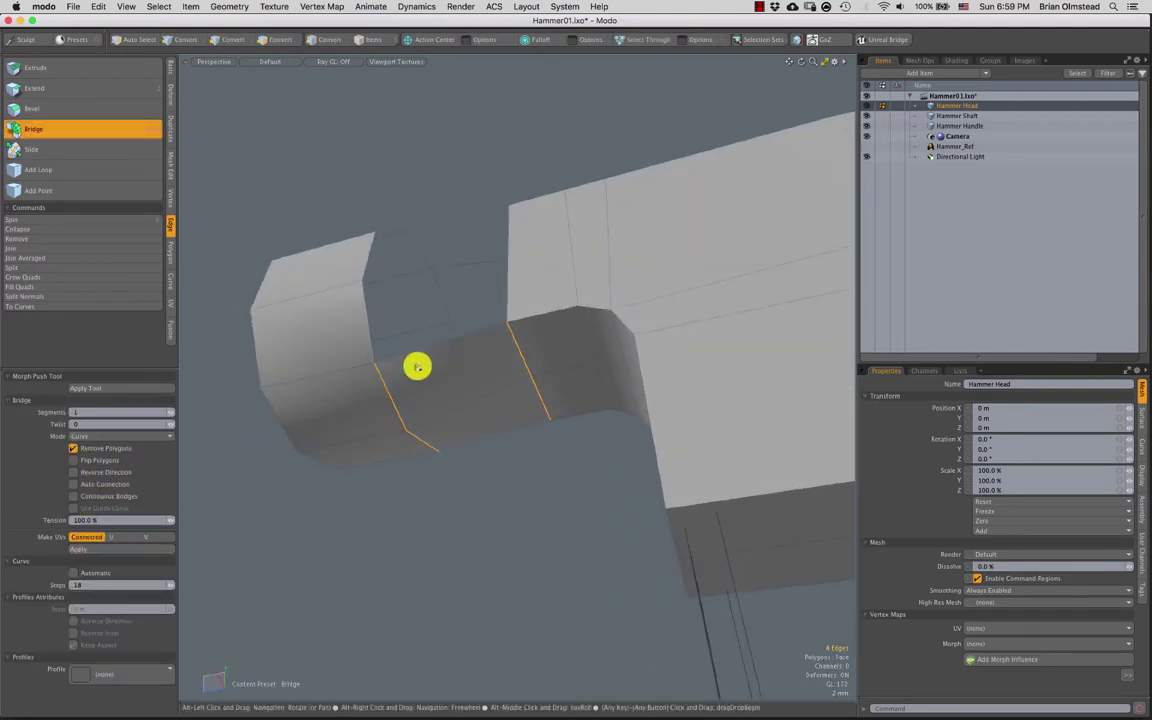
Finish the bottom bridge, show the hammer reference image, and compare the open neck between cylinder and head with it
{"action": "left_click_drag", "start_coordinate": [417, 365], "coordinate": [476, 427], "text": "alt"}
{"action": "key", "text": "q"}
{"action": "left_click", "coordinate": [416, 452]}
{"action": "mouse_move", "coordinate": [416, 452]}
{"action": "left_mouse_down", "text": "alt"}
{"action": "mouse_move", "coordinate": [388, 419]}
{"action": "mouse_move", "coordinate": [476, 419]}
{"action": "mouse_move", "coordinate": [517, 329]}
{"action": "mouse_move", "coordinate": [399, 448]}
{"action": "mouse_move", "coordinate": [415, 431]}
{"action": "left_mouse_up", "text": "alt"}
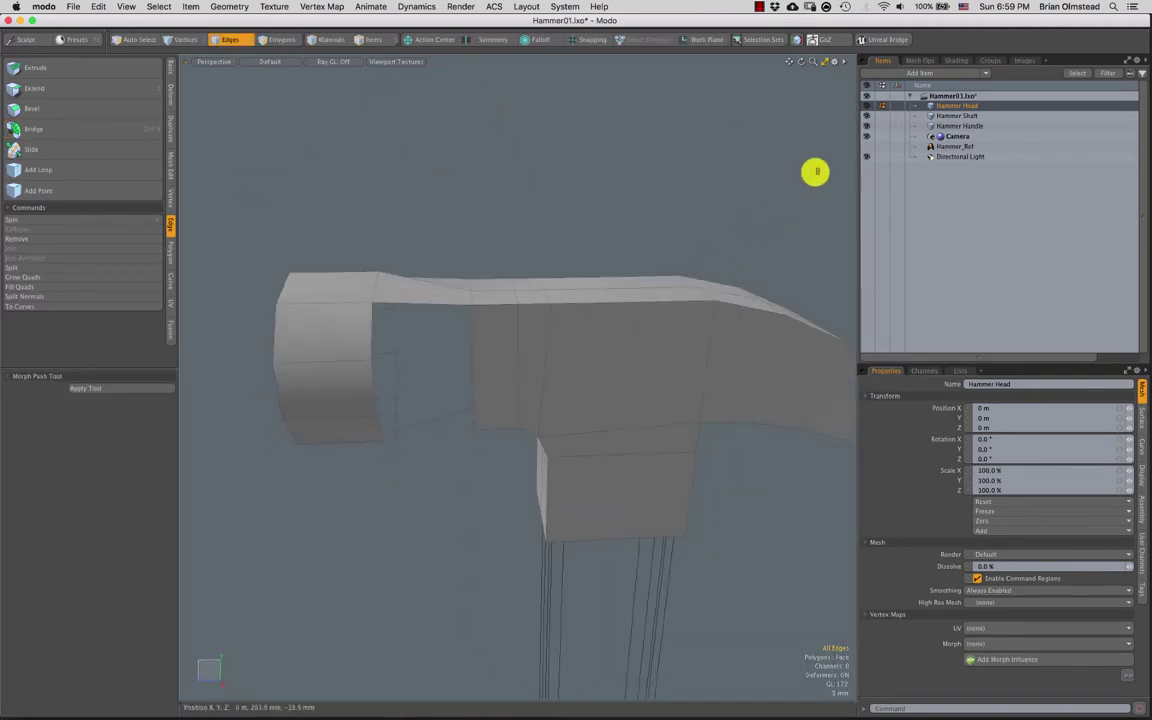
{"action": "left_click", "coordinate": [866, 147]}
{"action": "left_click_drag", "start_coordinate": [625, 244], "coordinate": [406, 303], "text": "alt"}
{"action": "key", "text": "2"}
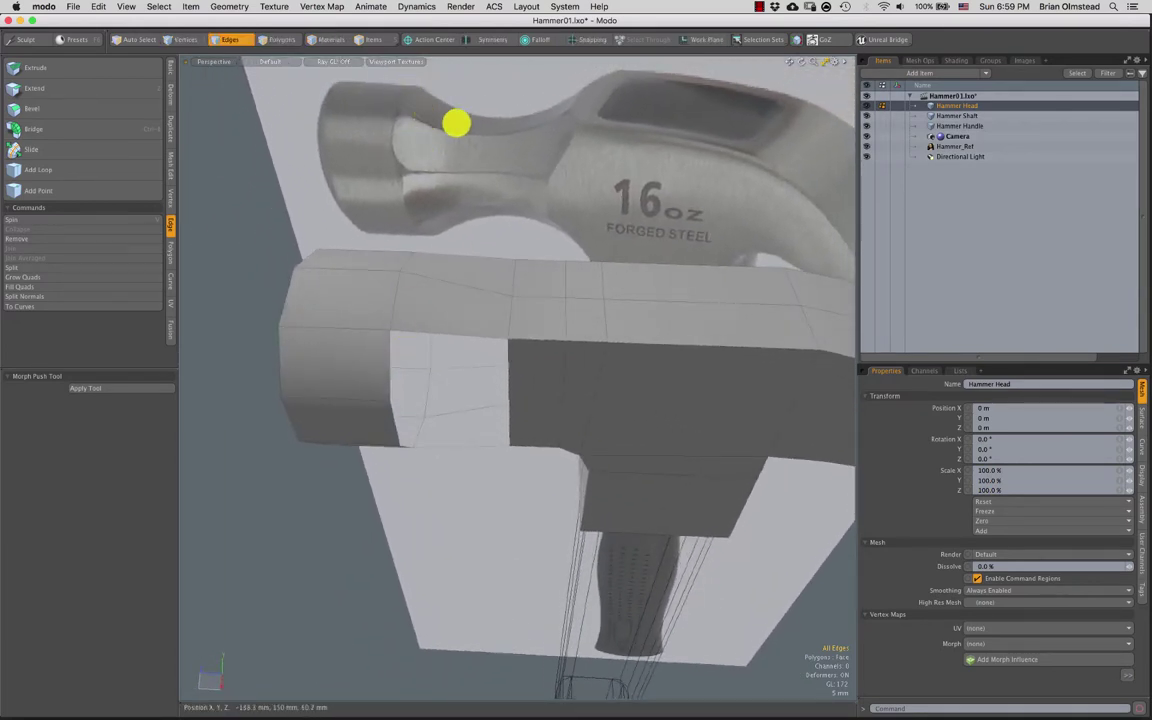
{"action": "left_click_drag", "start_coordinate": [513, 136], "coordinate": [435, 253], "text": "alt"}
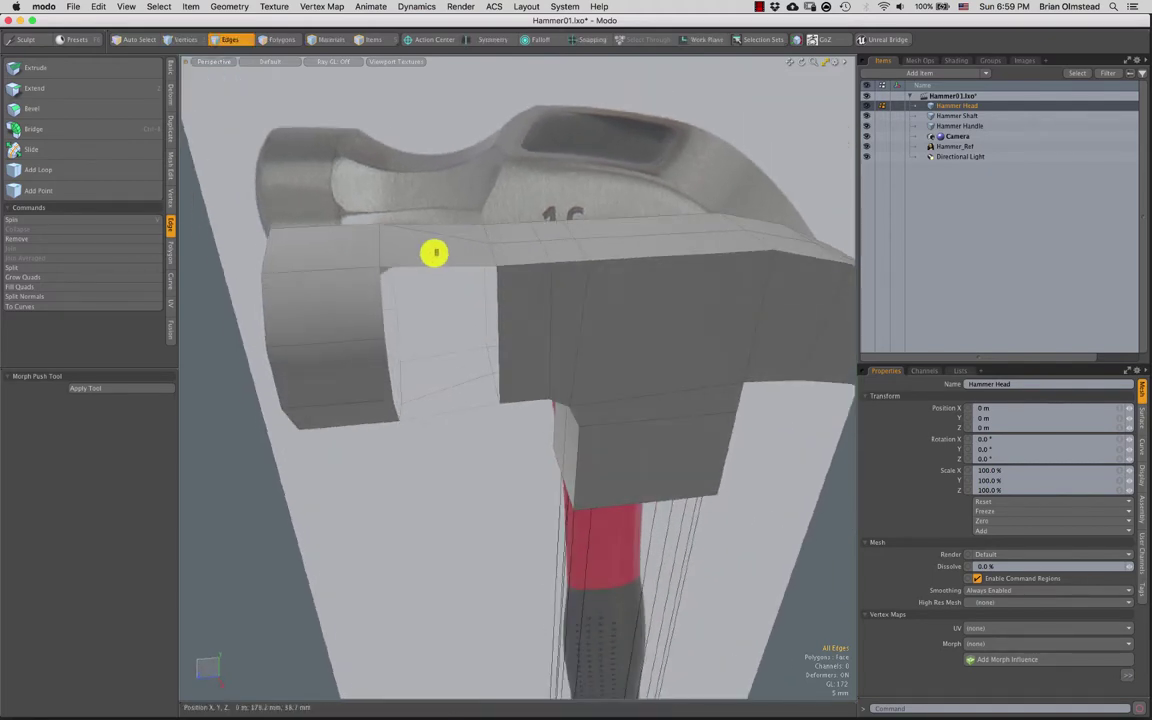
{"action": "left_click_drag", "start_coordinate": [497, 311], "coordinate": [476, 298], "text": "alt"}
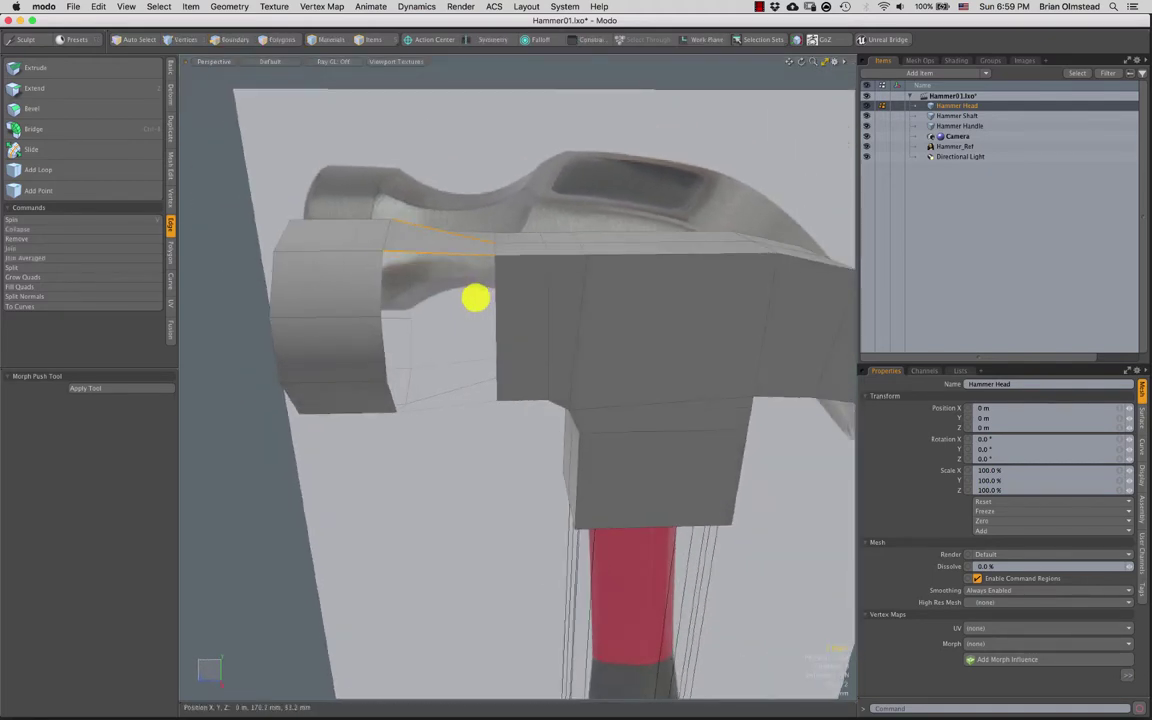
In the Right view, move the head's front vertices about 4.1 mm back, away from the striking-face cylinder
{"action": "key", "text": "ctrl+space"}
{"action": "left_click", "coordinate": [567, 296]}
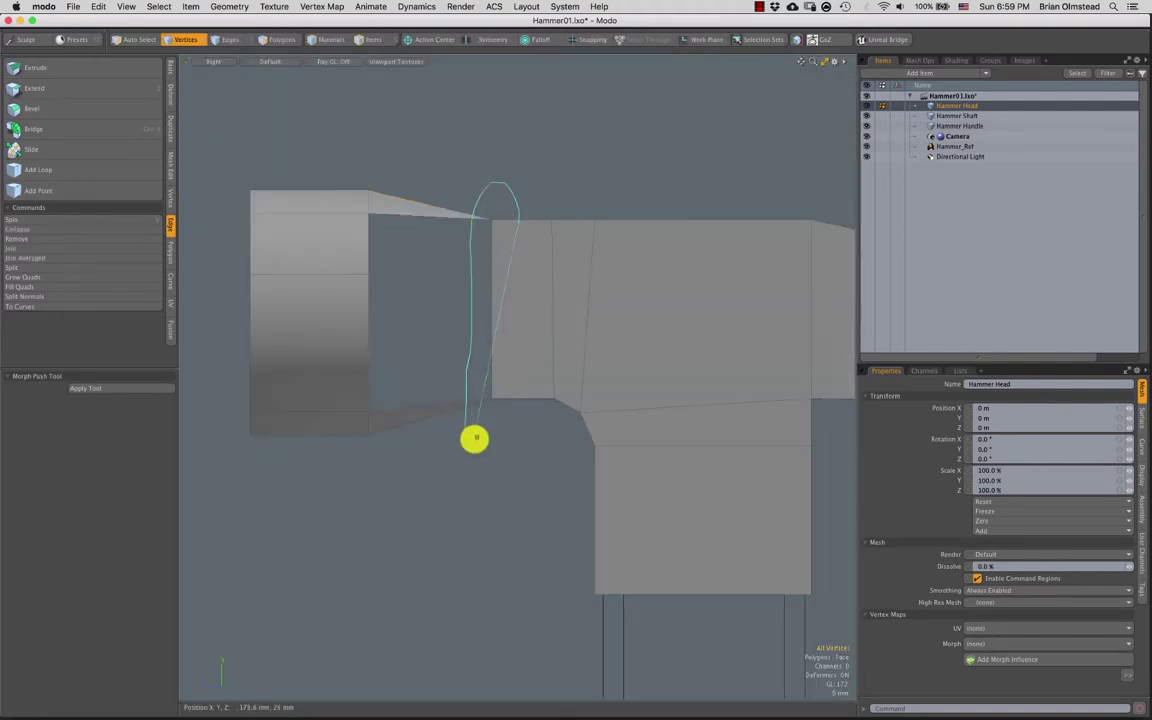
{"action": "right_click_drag", "start_coordinate": [474, 438], "coordinate": [476, 436]}
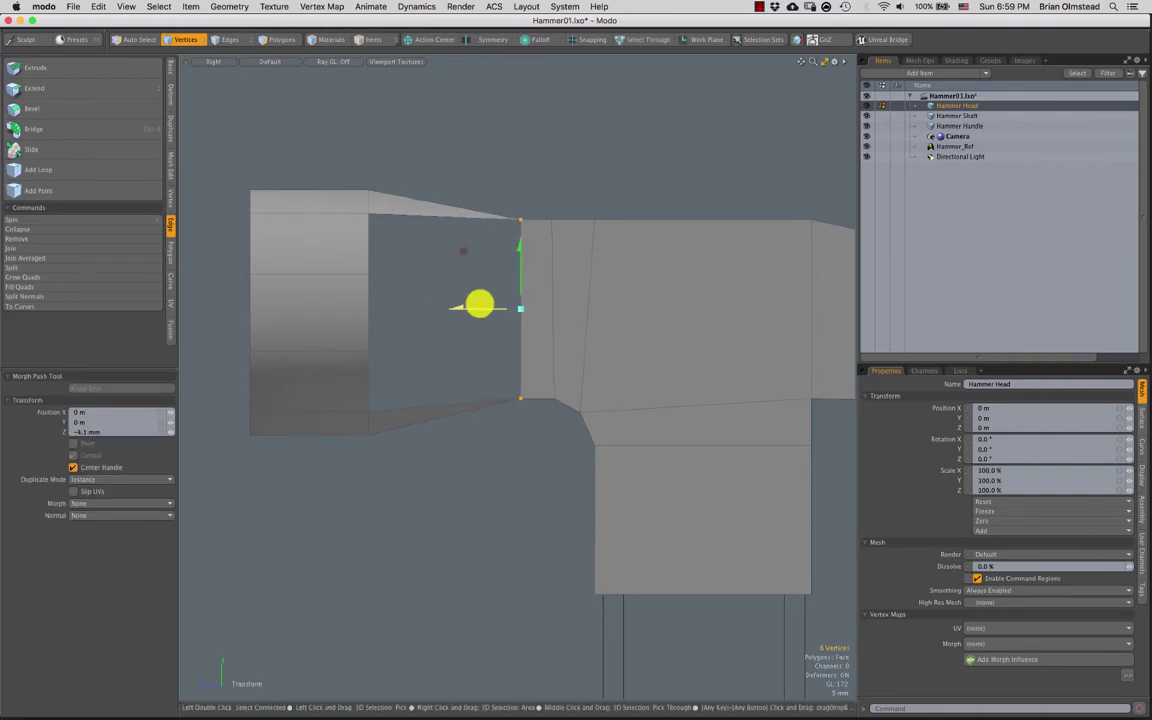
{"action": "left_click", "coordinate": [465, 453]}
Bridge the cylinder's rear side edge to the head's front vertical edge on both sides, using X symmetry
{"action": "key", "text": "ctrl+space"}
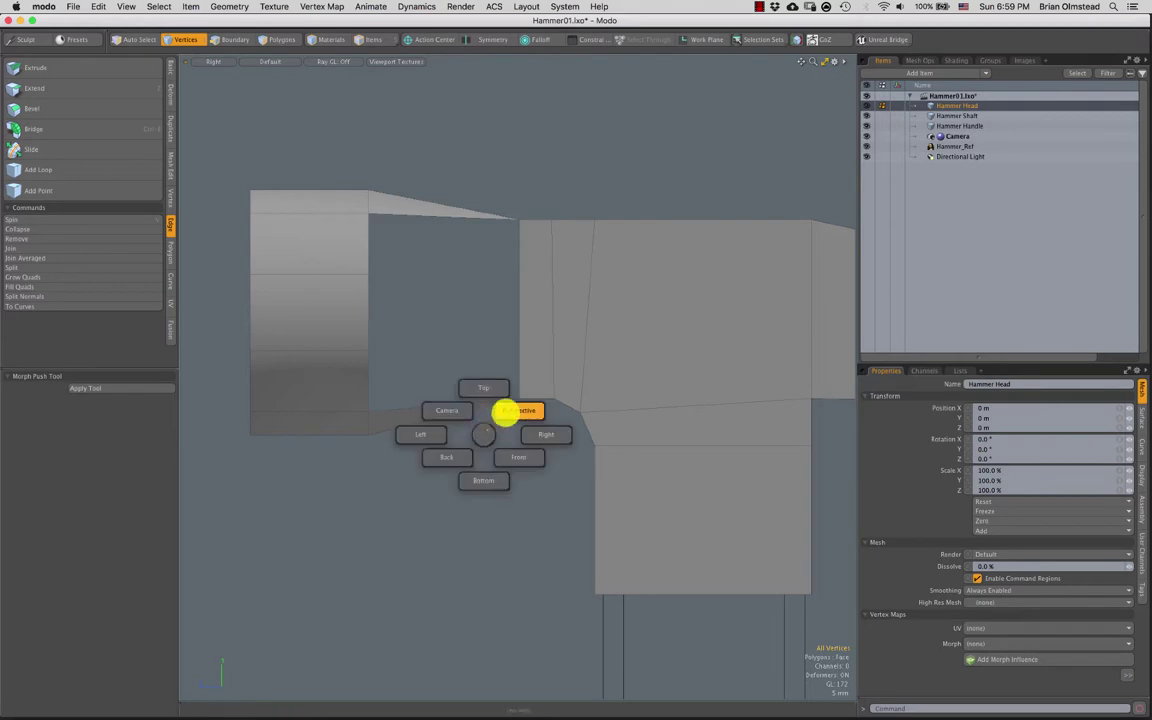
{"action": "left_click", "coordinate": [510, 411]}
{"action": "left_click_drag", "start_coordinate": [494, 355], "coordinate": [535, 375], "text": "alt"}
{"action": "key", "text": "3"}
{"action": "left_click", "coordinate": [370, 273]}
{"action": "left_click", "coordinate": [380, 260], "text": "shift"}
{"action": "left_click_drag", "start_coordinate": [380, 318], "coordinate": [508, 287], "text": "alt"}
{"action": "left_click", "coordinate": [453, 381]}
{"action": "key", "text": "2"}
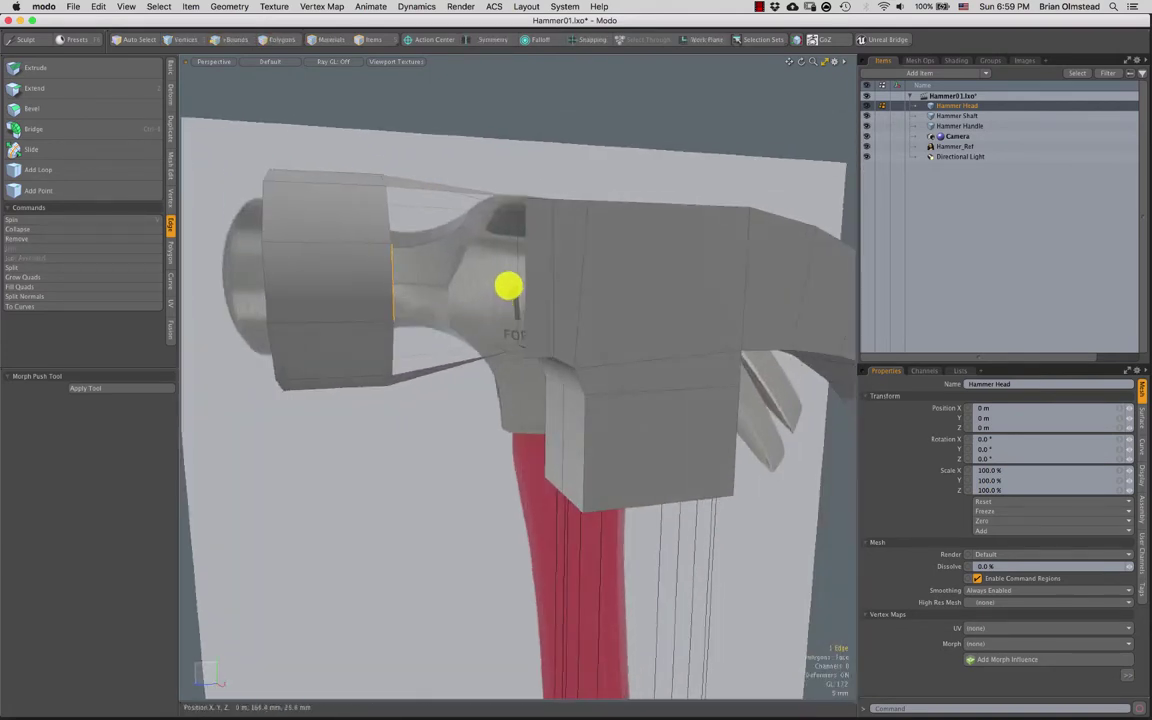
{"action": "left_click_drag", "start_coordinate": [451, 330], "coordinate": [468, 341], "text": "alt"}
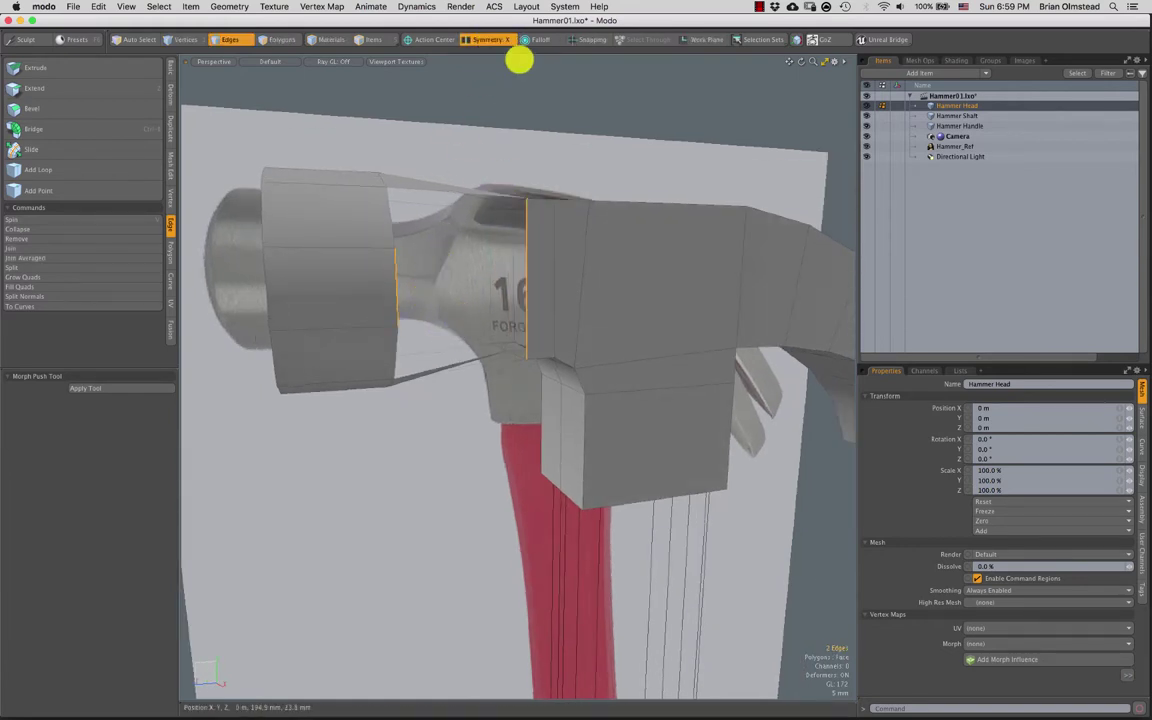
{"action": "left_click", "coordinate": [531, 271], "text": "shift"}
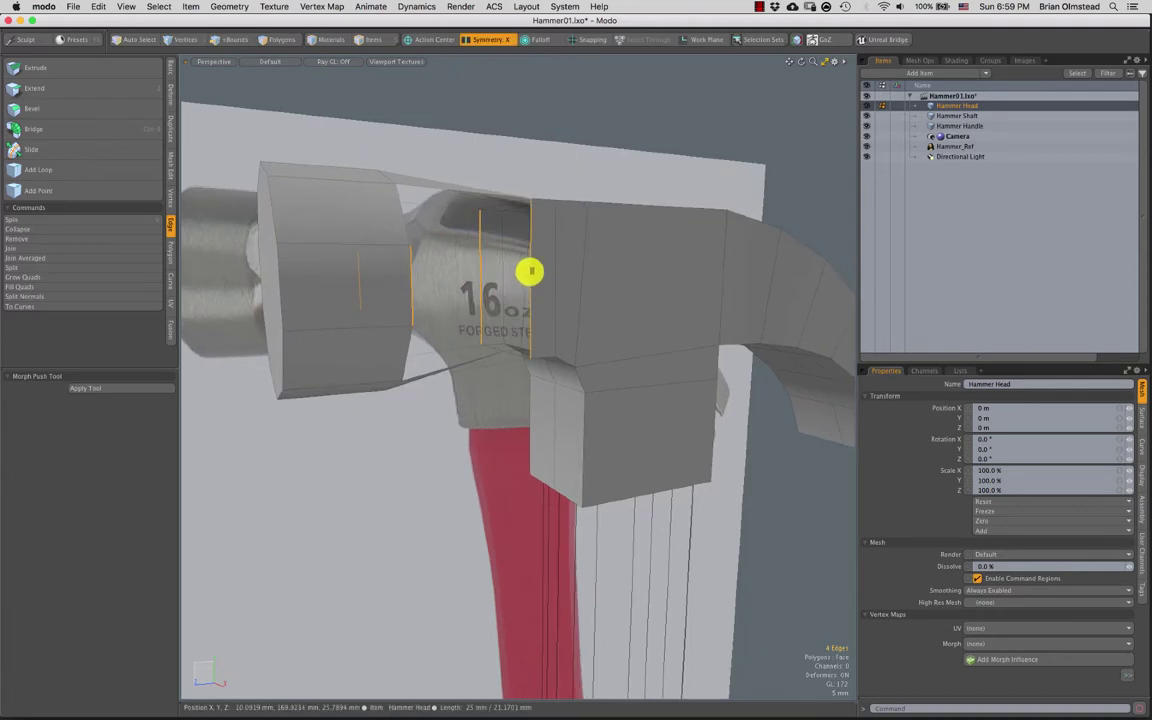
{"action": "left_click_drag", "start_coordinate": [380, 318], "coordinate": [408, 275], "text": "alt"}
{"action": "key", "text": "ctrl+b"}
{"action": "key", "text": "space"}
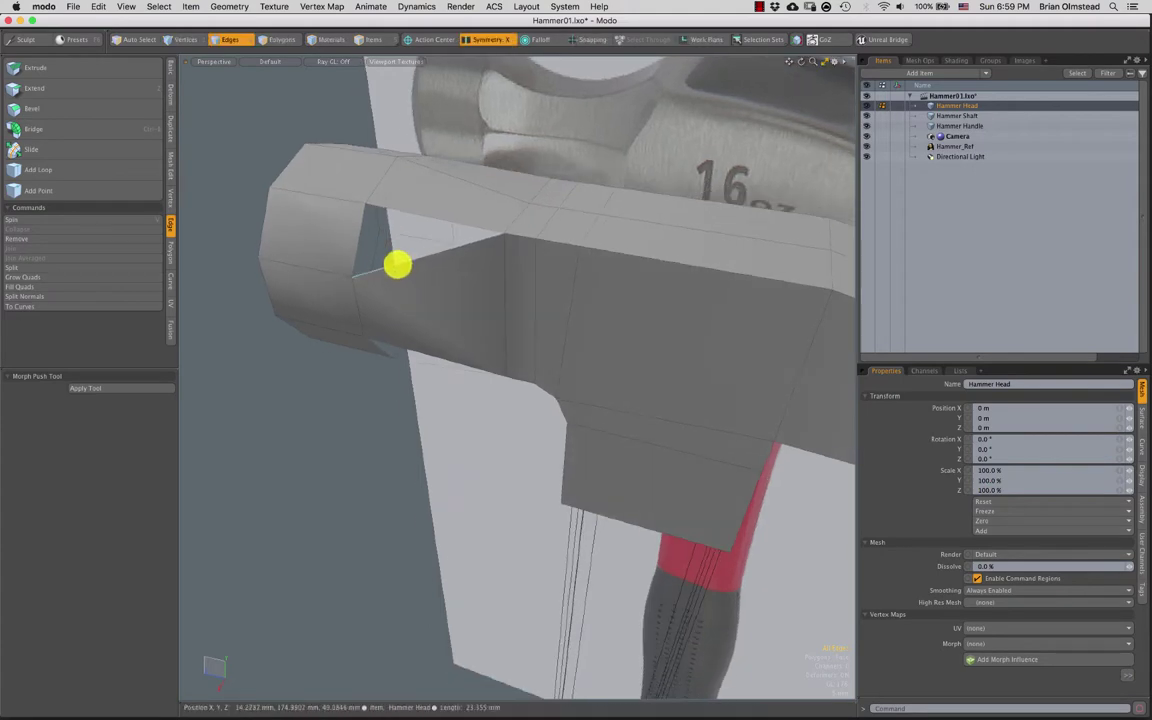
Fill the remaining triangular gaps above and below the side bridges on both sides of the neck
{"action": "left_click_drag", "start_coordinate": [408, 350], "coordinate": [471, 276], "text": "alt"}
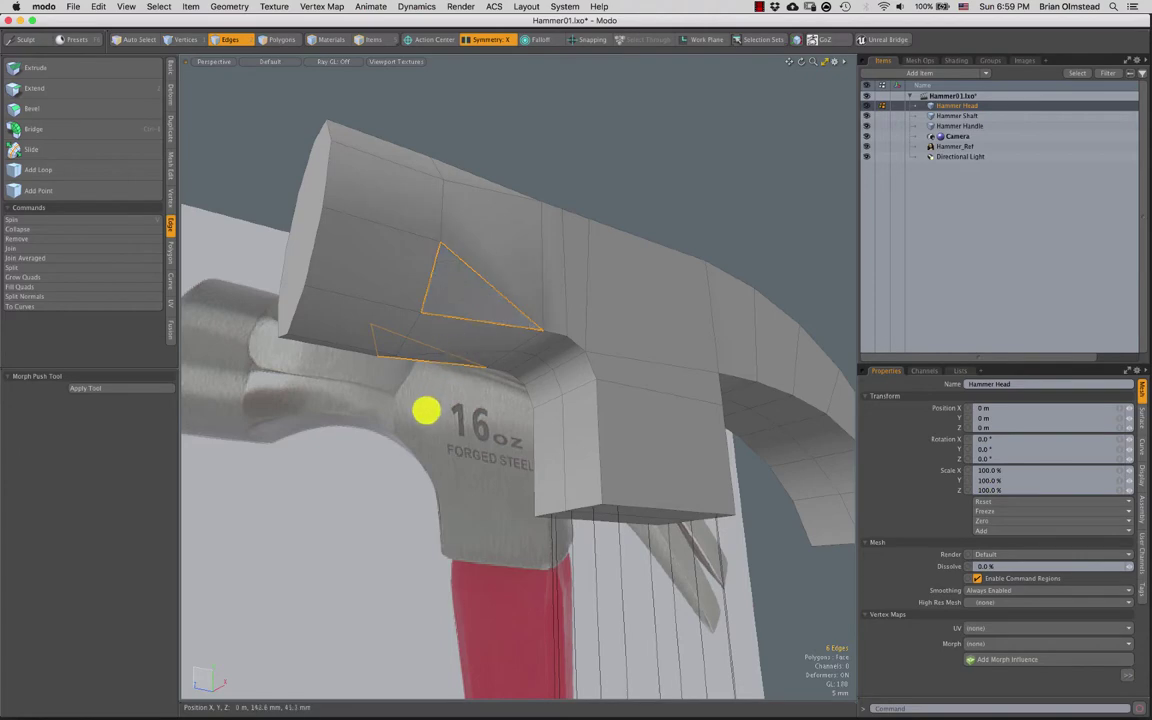
{"action": "left_click_drag", "start_coordinate": [424, 404], "coordinate": [458, 284], "text": "alt"}
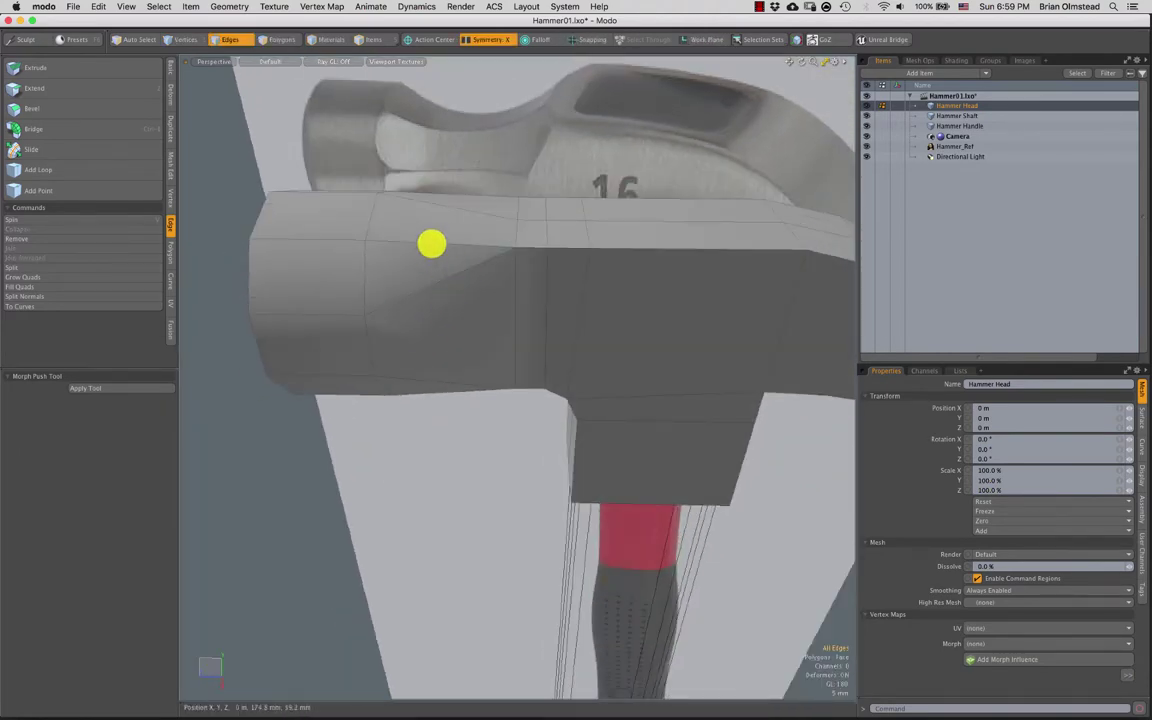
{"action": "left_click_drag", "start_coordinate": [432, 230], "coordinate": [429, 249], "text": "alt"}
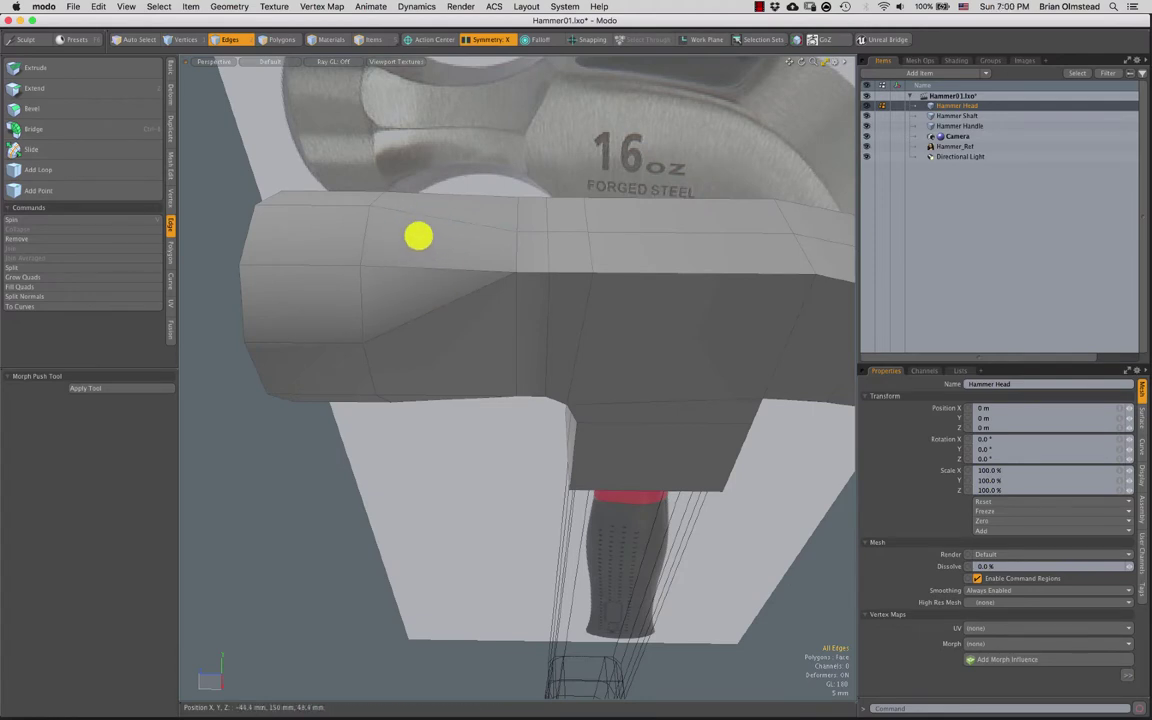
{"action": "right_click", "coordinate": [417, 469]}
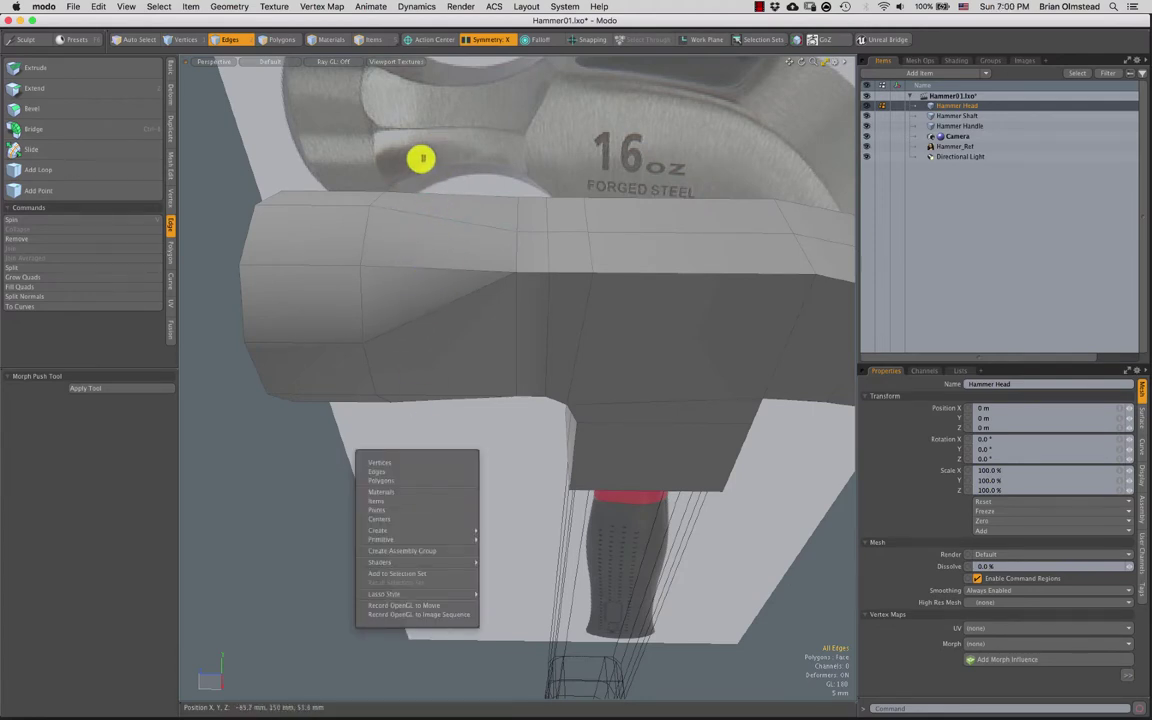
{"action": "left_click", "coordinate": [441, 121]}
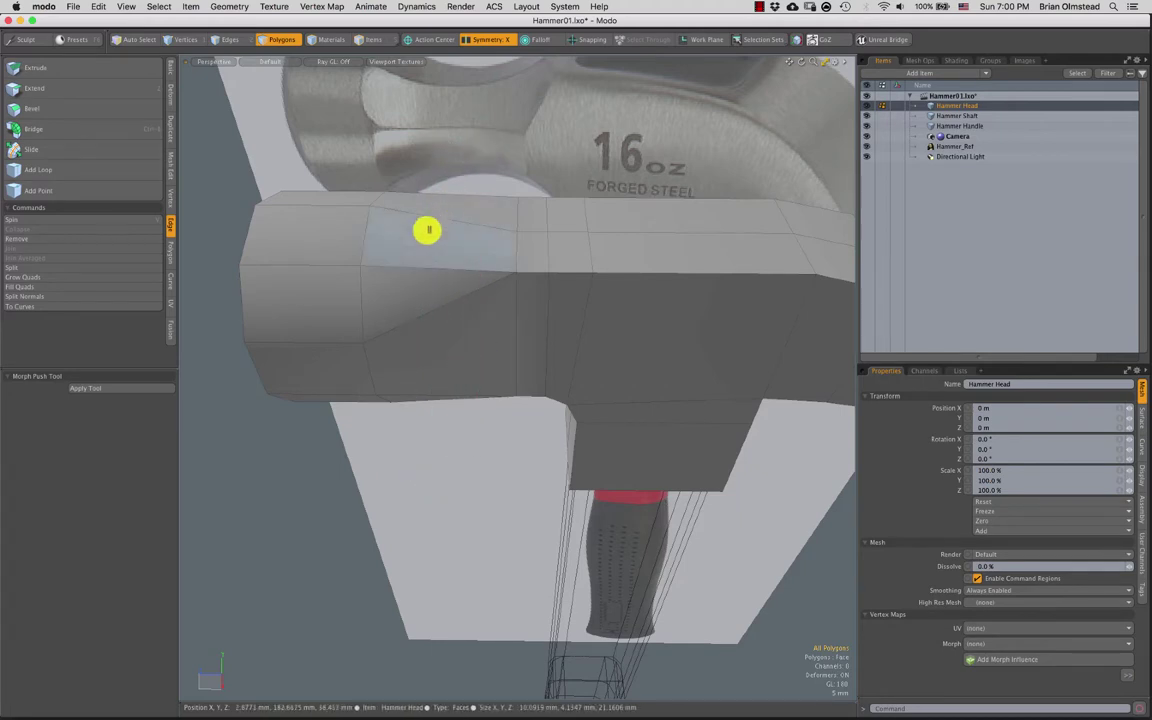
Try a loop slice across the three lengthwise edges along the top of the neck, and undo it
{"action": "key", "text": "2"}
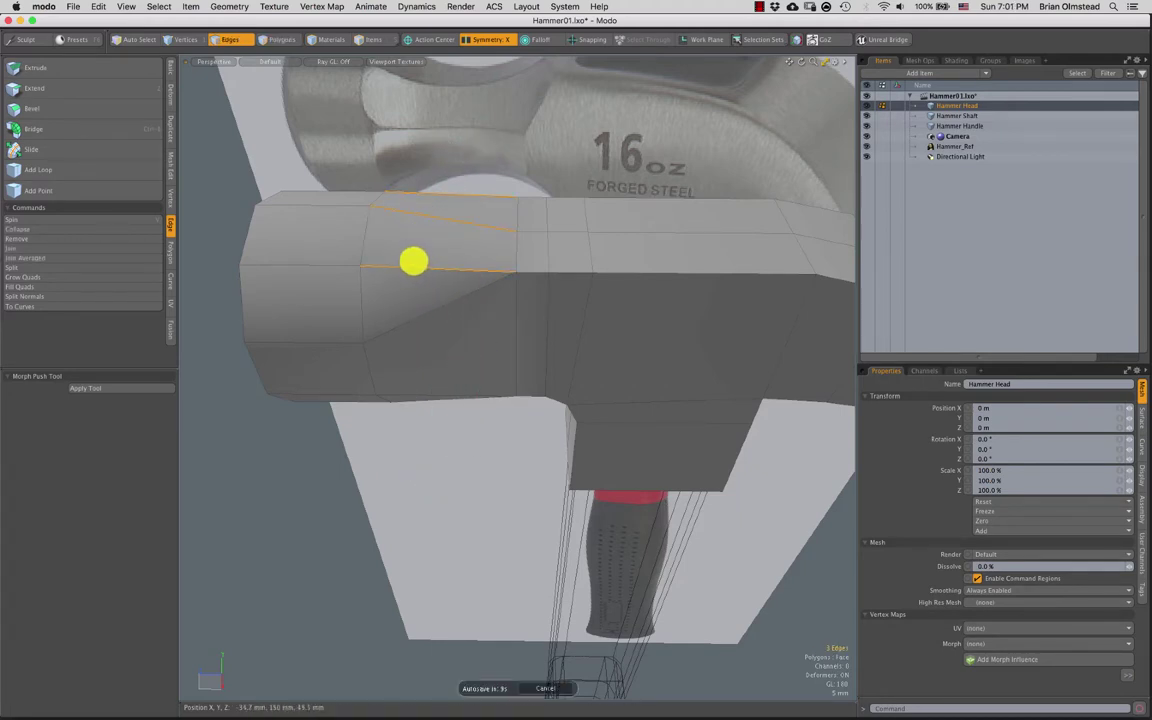
{"action": "key", "text": "alt+c"}
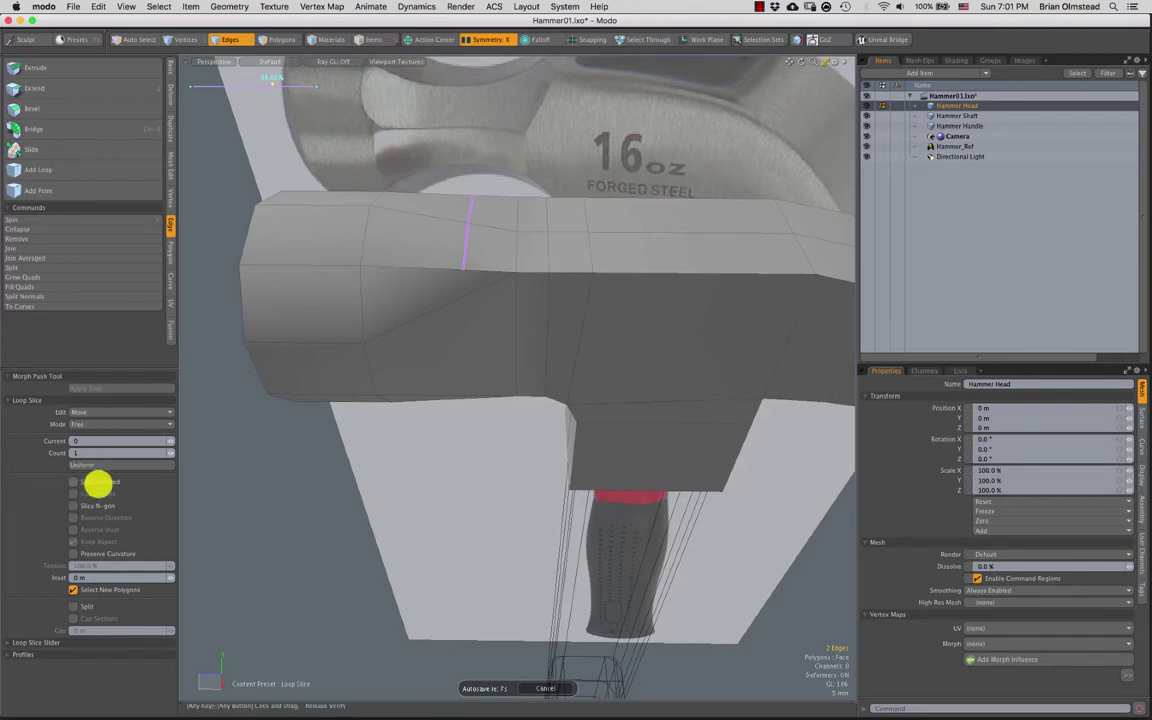
{"action": "left_click", "coordinate": [83, 456]}
{"action": "left_click_drag", "start_coordinate": [430, 332], "coordinate": [450, 303], "text": "alt"}
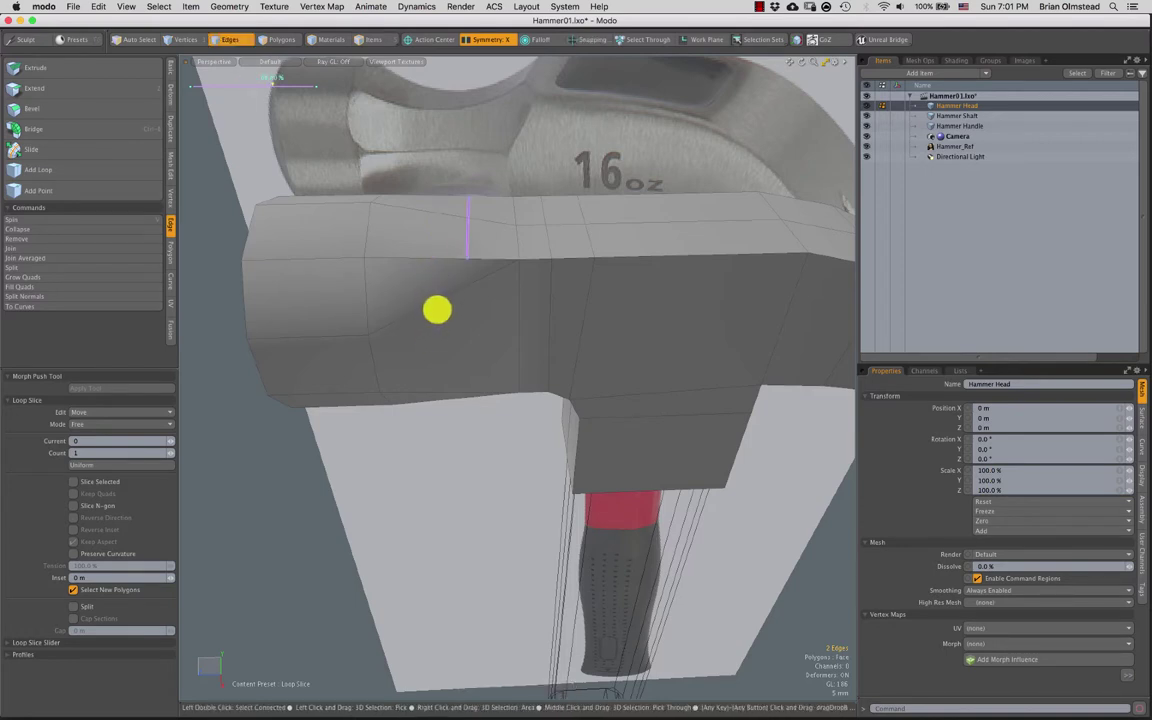
{"action": "key", "text": "super+z"}
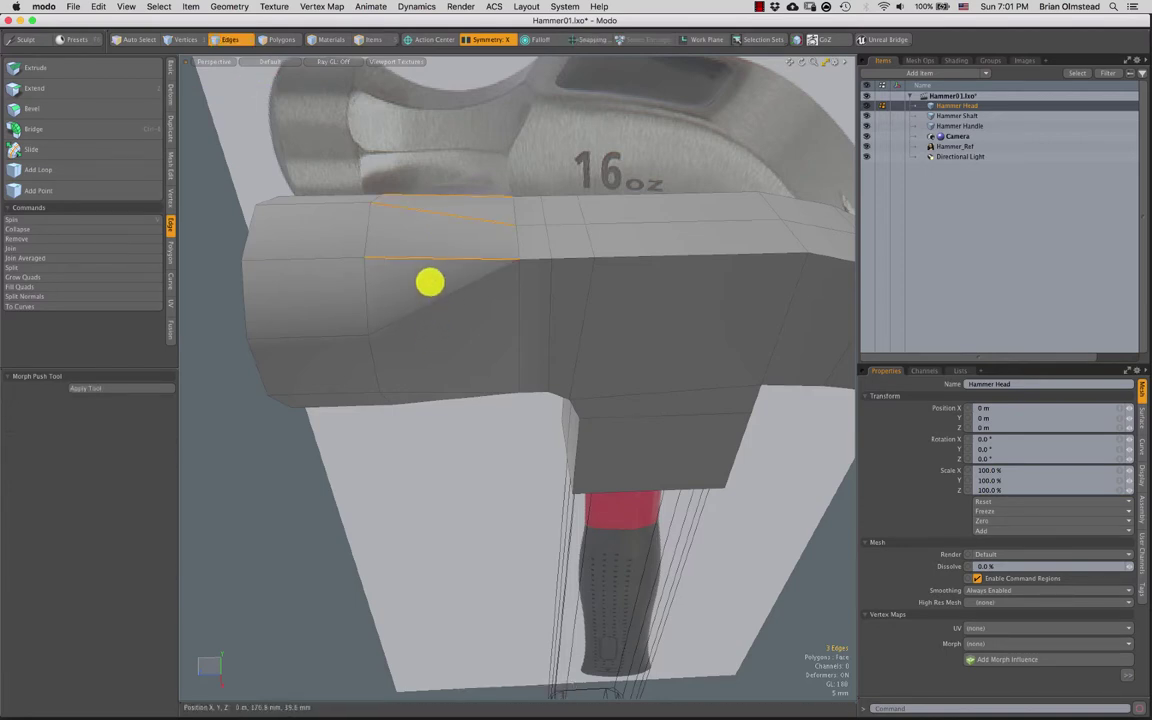
{"action": "key", "text": "w"}
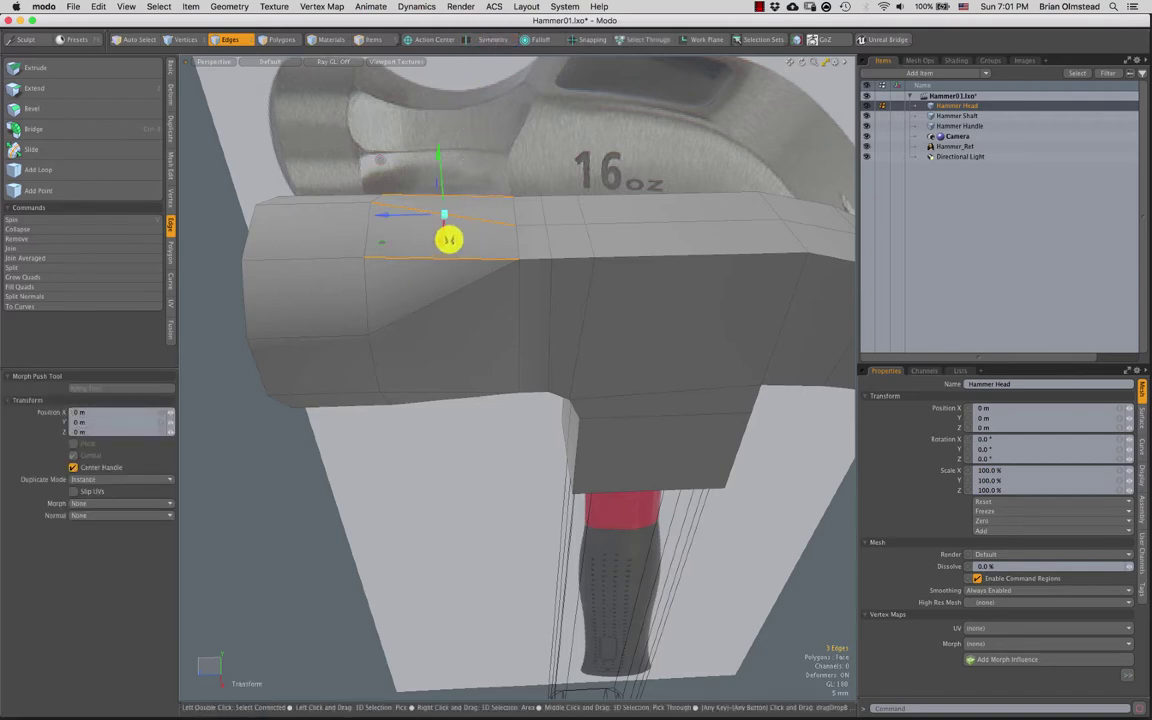
{"action": "key", "text": "q"}
Hide the reference image and add two evenly spaced loop slices around the whole neck, with Slice Selected turned on
{"action": "left_click", "coordinate": [445, 220]}
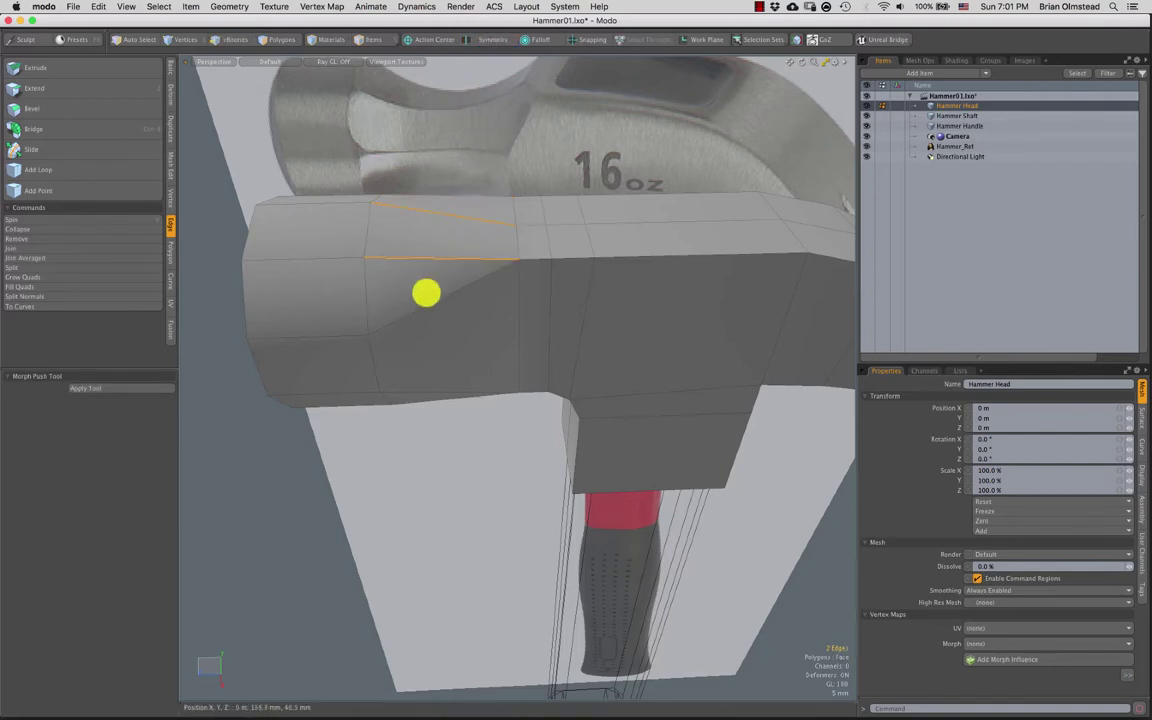
{"action": "left_click_drag", "start_coordinate": [435, 357], "coordinate": [437, 275], "text": "alt"}
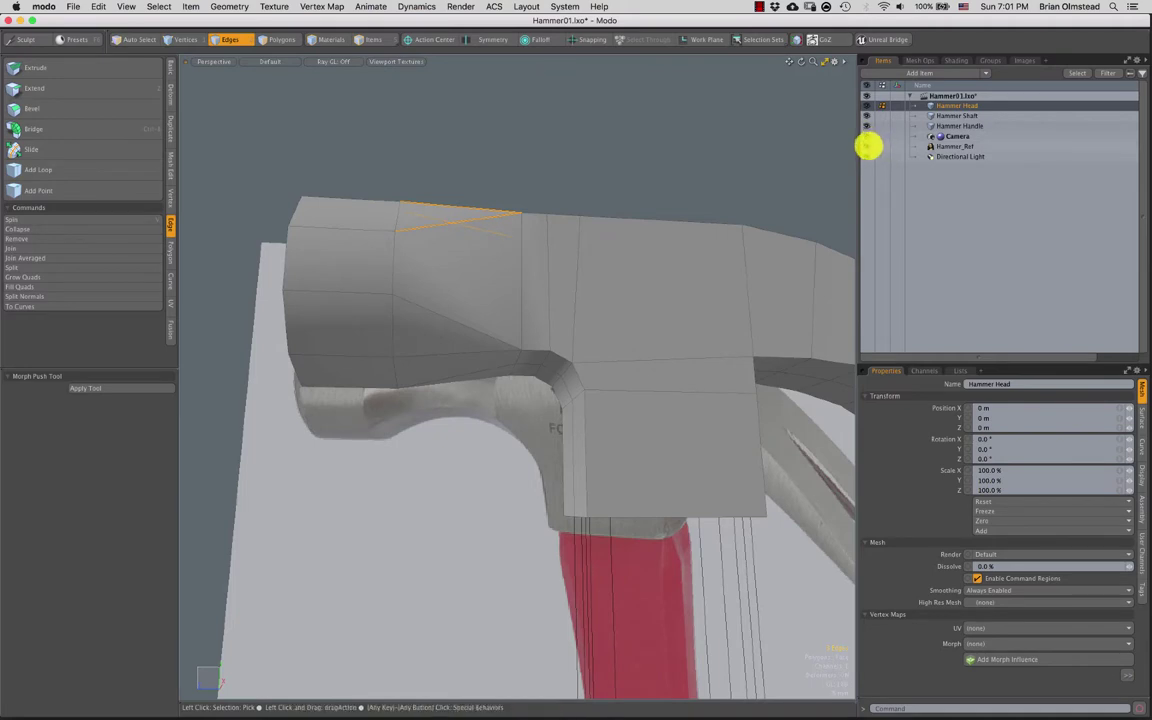
{"action": "left_click", "coordinate": [868, 146]}
{"action": "left_click_drag", "start_coordinate": [429, 334], "coordinate": [450, 285], "text": "alt"}
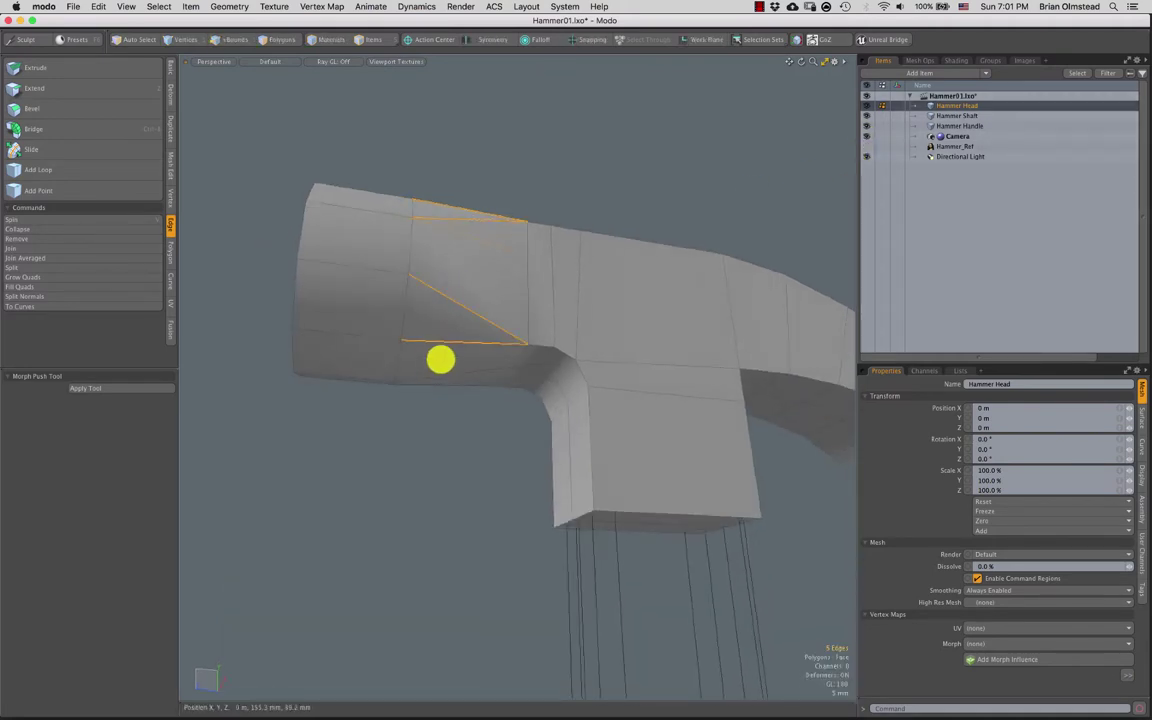
{"action": "left_click_drag", "start_coordinate": [419, 401], "coordinate": [378, 306], "text": "alt"}
{"action": "key", "text": "alt+c"}
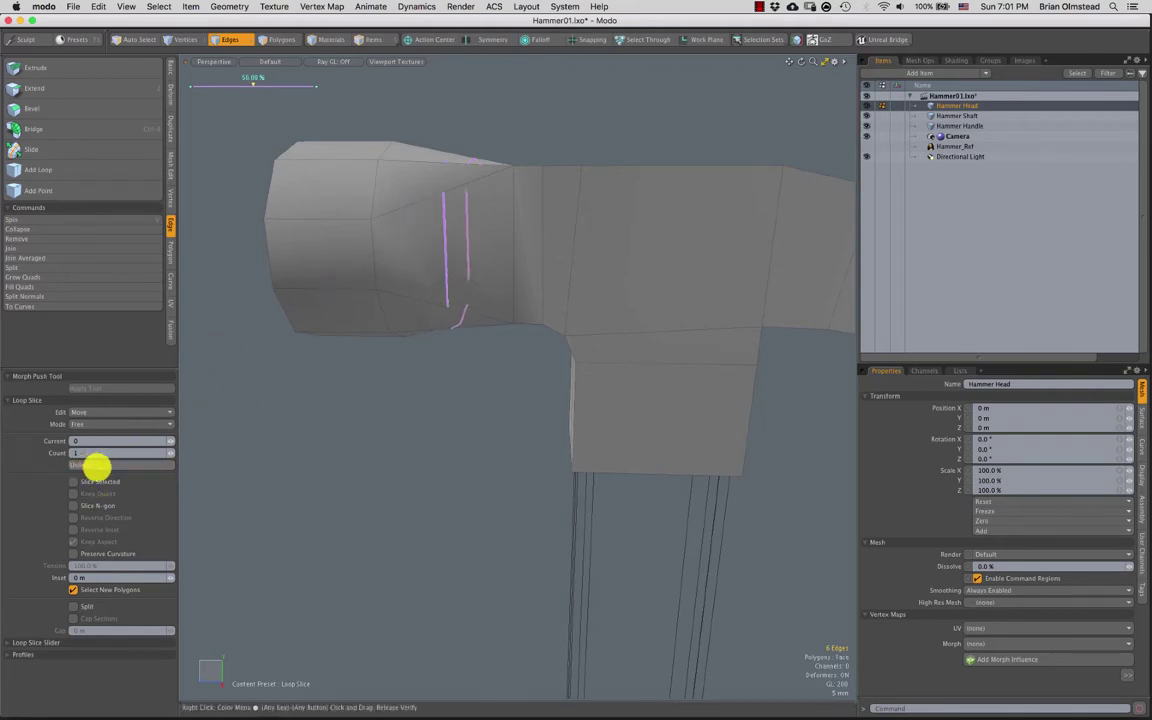
{"action": "left_click_drag", "start_coordinate": [463, 257], "coordinate": [360, 266], "text": "alt"}
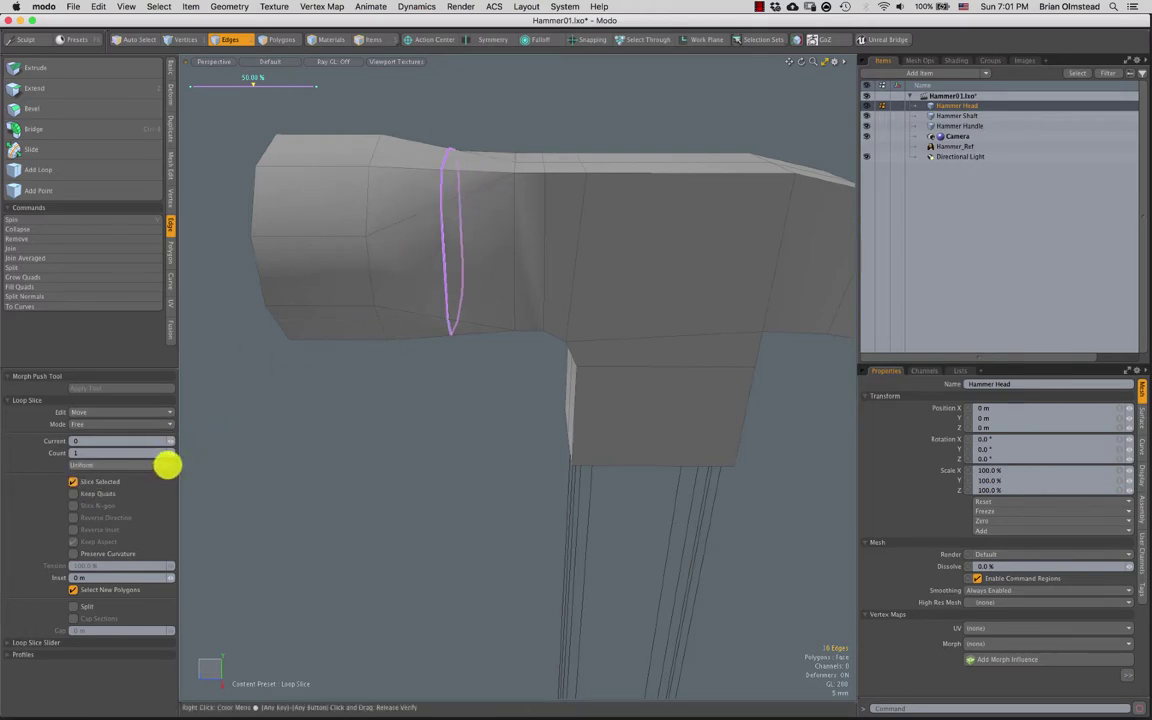
{"action": "key", "text": "2"}
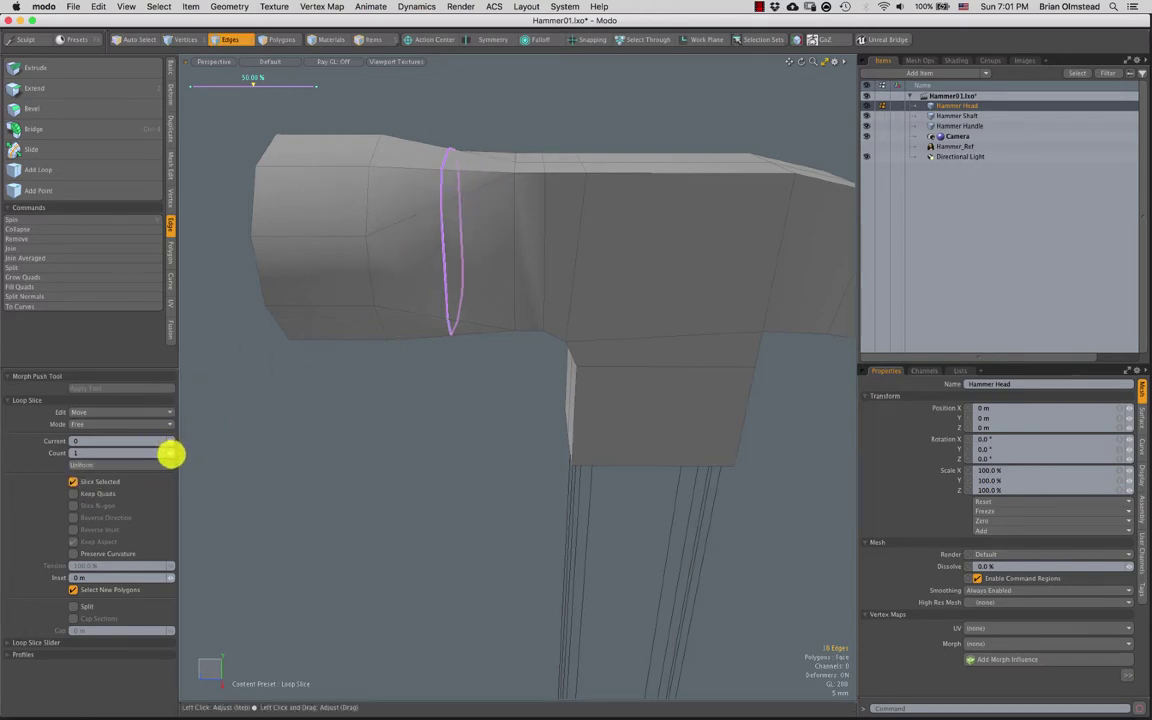
{"action": "left_click", "coordinate": [171, 455]}
{"action": "left_click_drag", "start_coordinate": [460, 221], "coordinate": [486, 249], "text": "alt"}
{"action": "key", "text": "space"}
{"action": "left_click", "coordinate": [414, 396]}
Examine the polygons on the side of the sliced neck, and compare the shape with the hammer reference image
{"action": "mouse_move", "coordinate": [431, 319]}
{"action": "left_mouse_down", "text": "alt"}
{"action": "mouse_move", "coordinate": [478, 337]}
{"action": "mouse_move", "coordinate": [428, 230]}
{"action": "mouse_move", "coordinate": [437, 301]}
{"action": "left_mouse_up", "text": "alt"}
{"action": "key", "text": "3"}
{"action": "key", "text": "Escape"}
{"action": "left_click", "coordinate": [430, 248]}
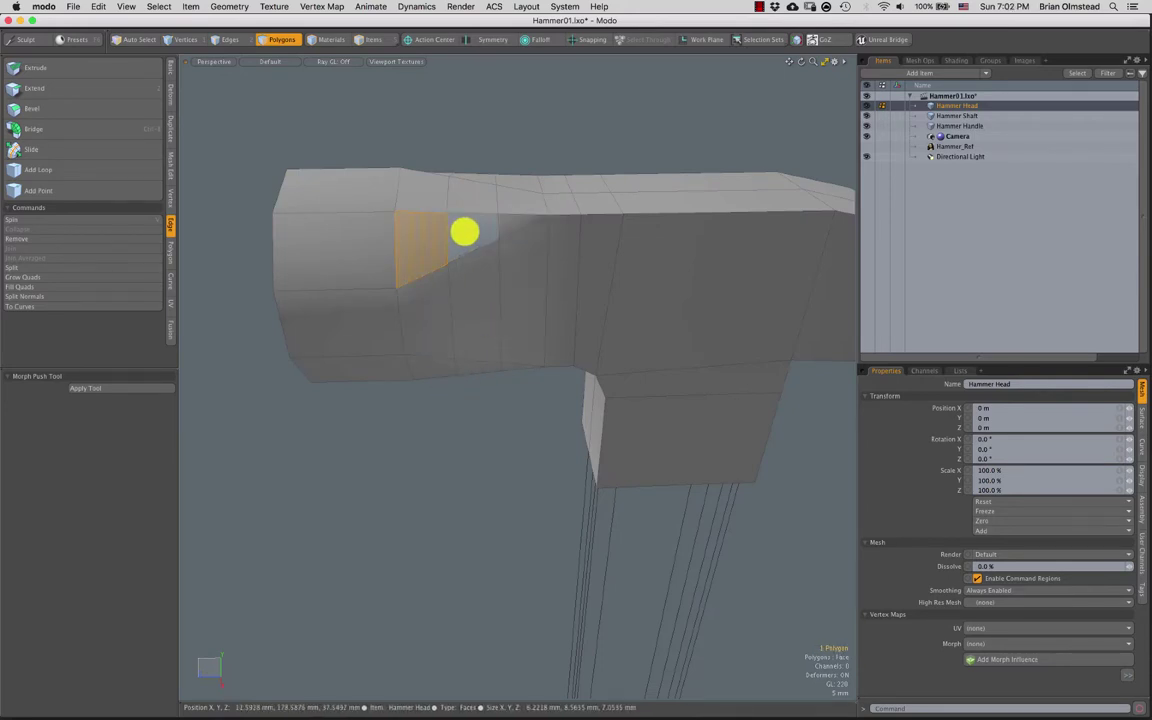
{"action": "left_click_drag", "start_coordinate": [440, 408], "coordinate": [446, 433], "text": "alt"}
{"action": "left_click", "coordinate": [446, 433]}
{"action": "left_click", "coordinate": [868, 146]}
{"action": "scroll", "coordinate": [420, 278], "scroll_direction": "down", "scroll_amount": 3}
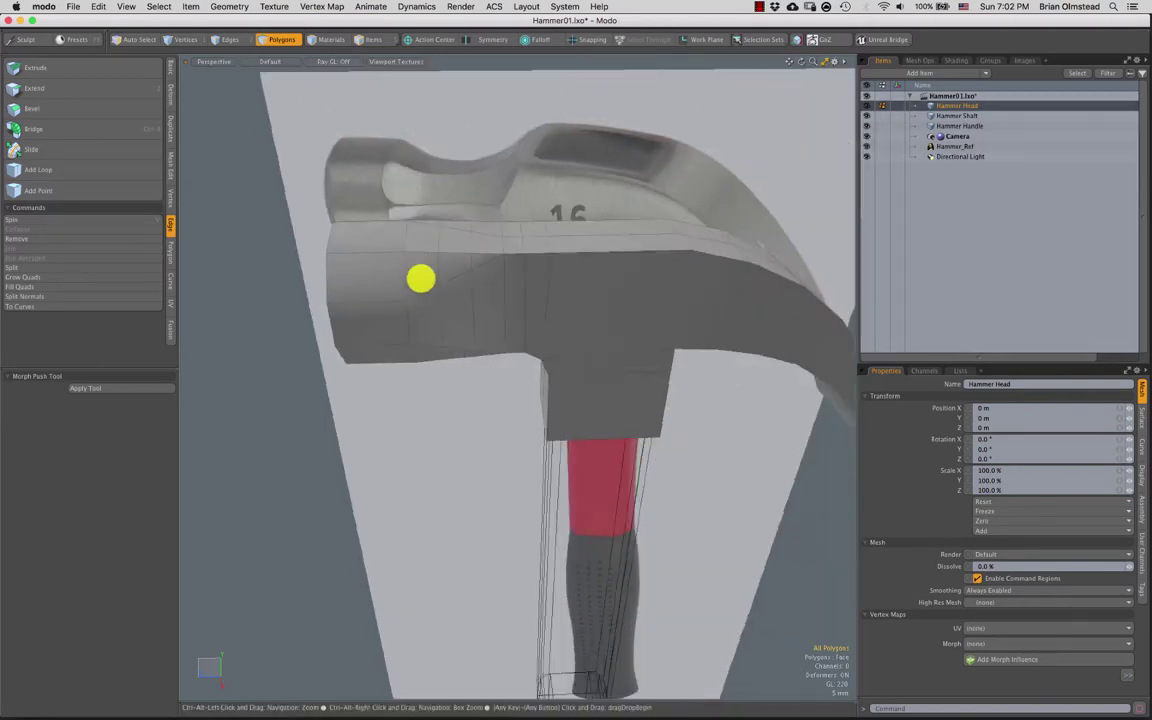
{"action": "left_click_drag", "start_coordinate": [420, 278], "coordinate": [427, 308], "text": "alt"}
Scale down the neck's front edge loop and move it slightly towards the striking-face cylinder
{"action": "key", "text": "2"}
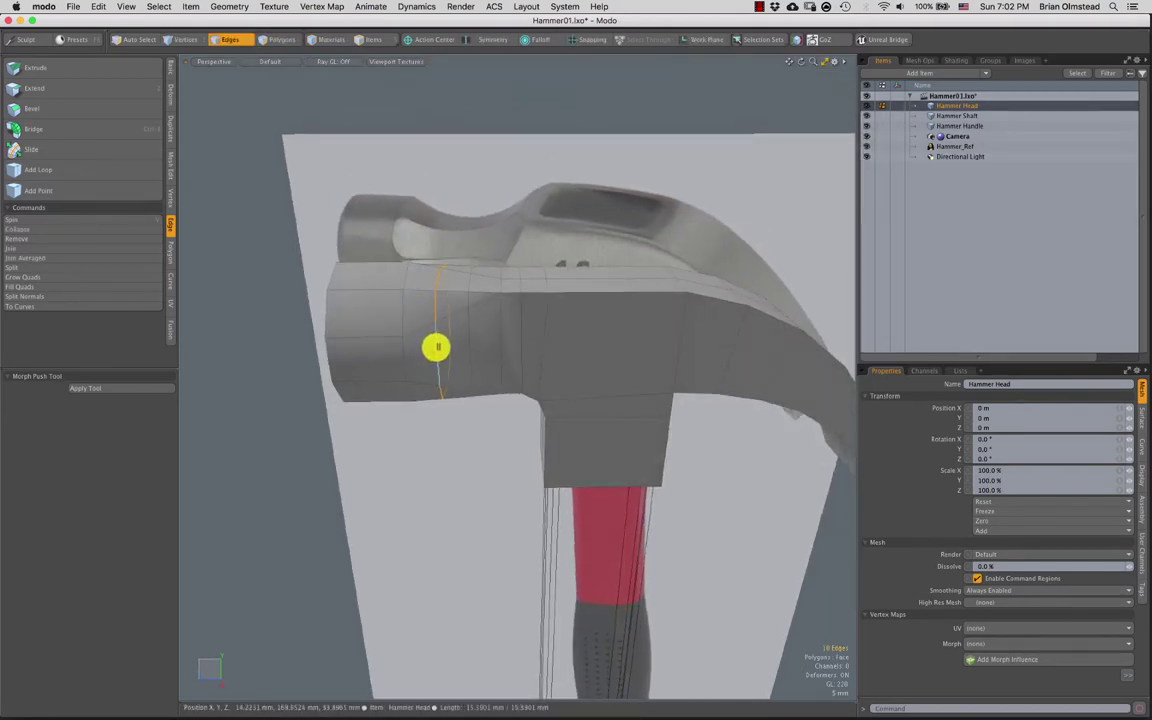
{"action": "key", "text": "w"}
{"action": "key", "text": "r"}
{"action": "scroll", "coordinate": [441, 351], "scroll_direction": "up", "scroll_amount": 3}
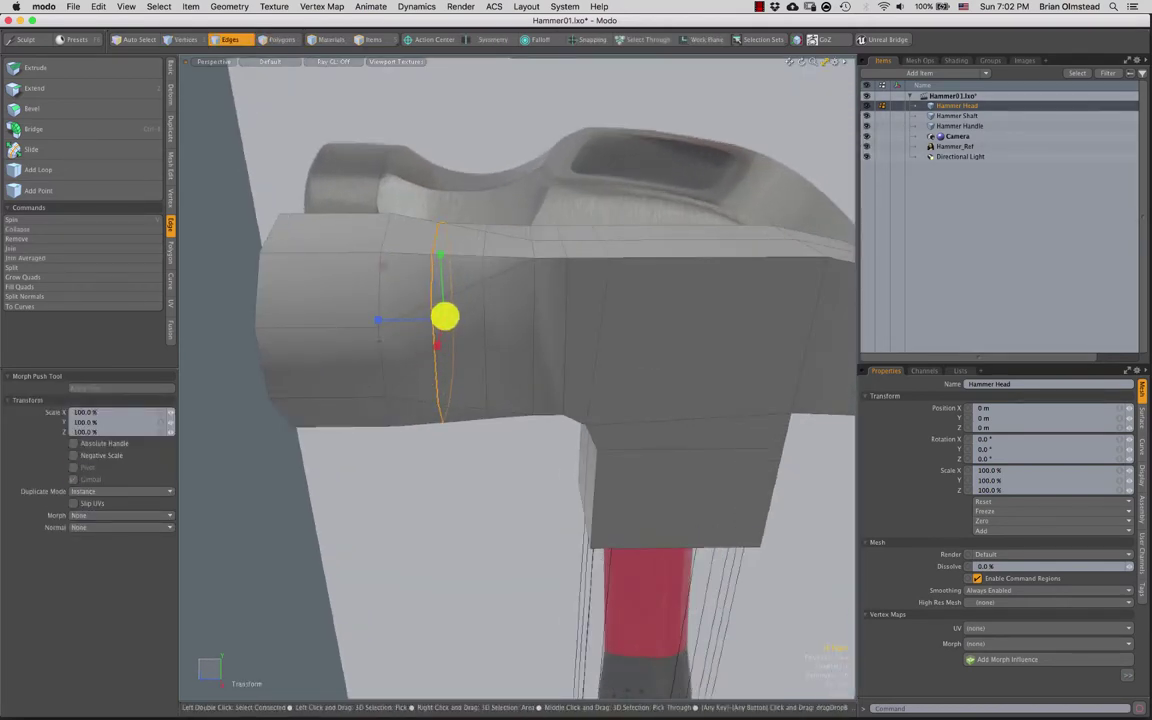
{"action": "key", "text": "w"}
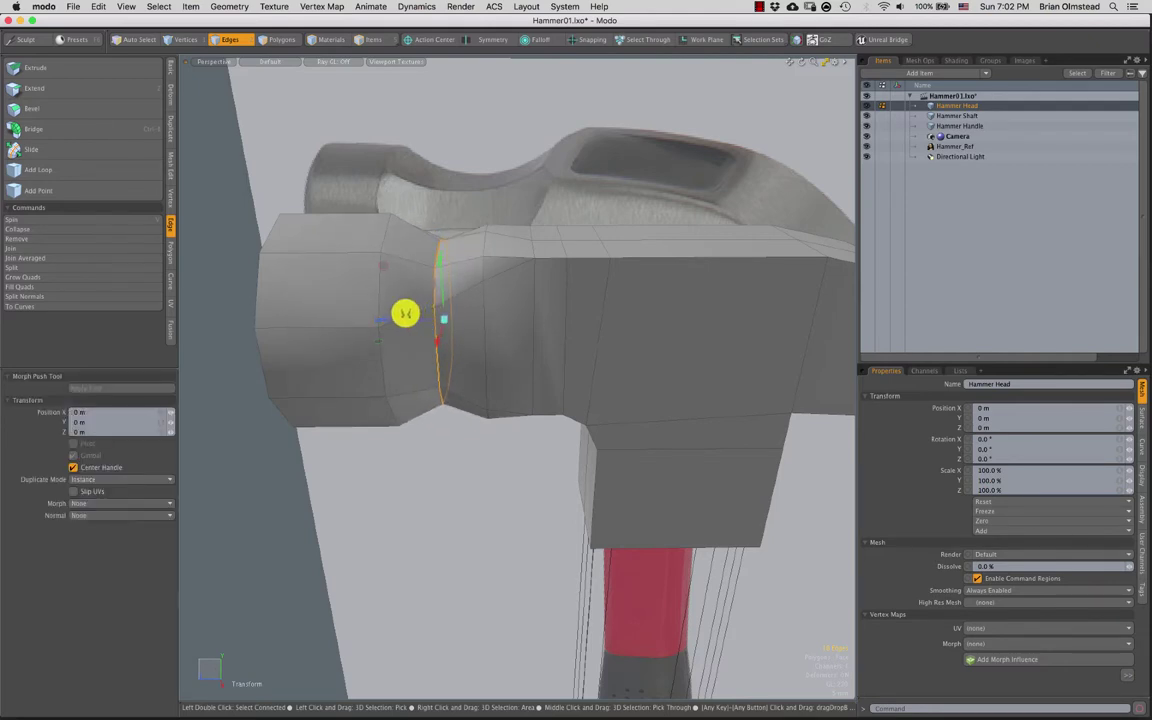
{"action": "left_click_drag", "start_coordinate": [400, 318], "coordinate": [388, 318]}
{"action": "key", "text": "space"}
Scale down the neck's rear edge loop beside the head to form a narrow waist
{"action": "double_click", "coordinate": [482, 306]}
{"action": "key", "text": "w"}
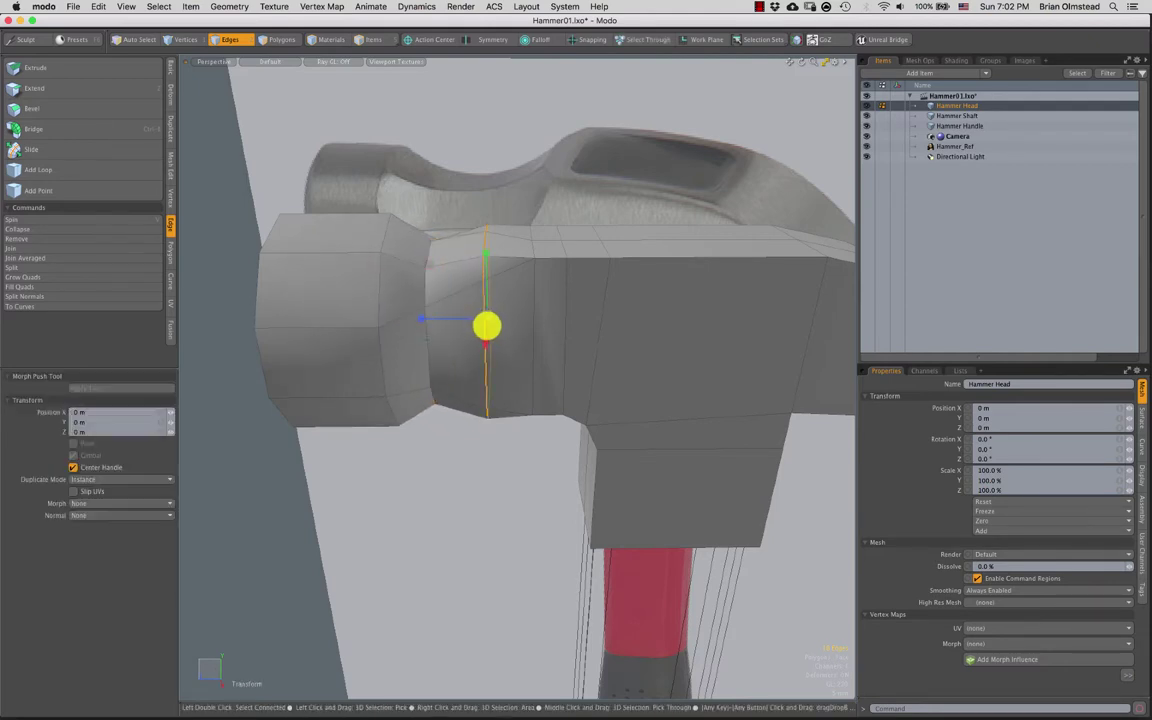
{"action": "key", "text": "r"}
{"action": "left_click_drag", "start_coordinate": [482, 316], "coordinate": [450, 394]}
{"action": "key", "text": "w"}
{"action": "key", "text": "space"}
{"action": "key", "text": "Escape"}
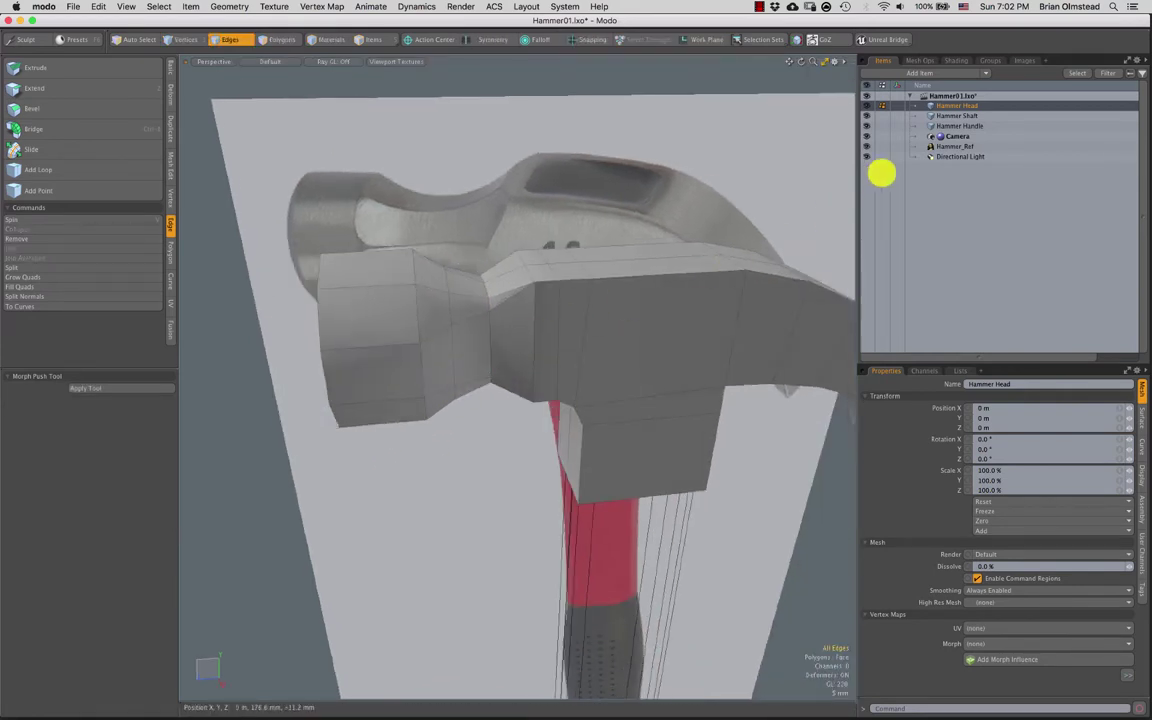
Hide the reference image and the head's wireframe overlay, and examine the top shoulder where the neck meets the head
{"action": "left_click", "coordinate": [866, 146]}
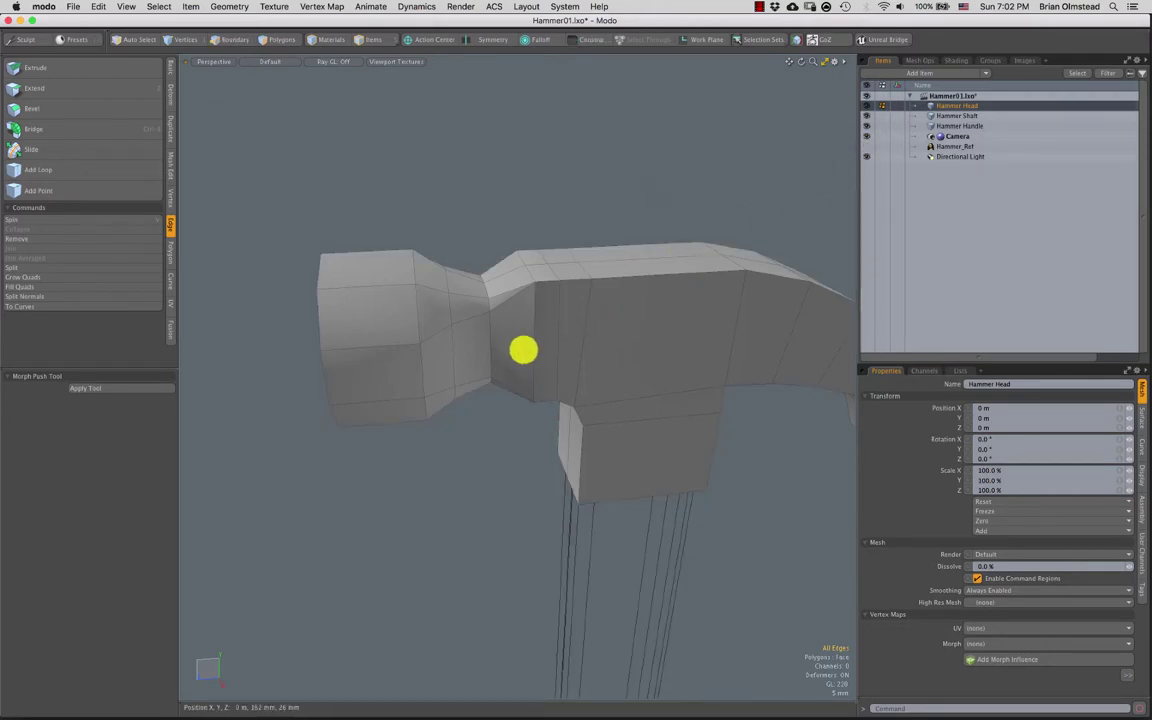
{"action": "key", "text": "ctrl+3"}
{"action": "left_click", "coordinate": [581, 350]}
{"action": "left_click_drag", "start_coordinate": [506, 343], "coordinate": [590, 345], "text": "alt"}
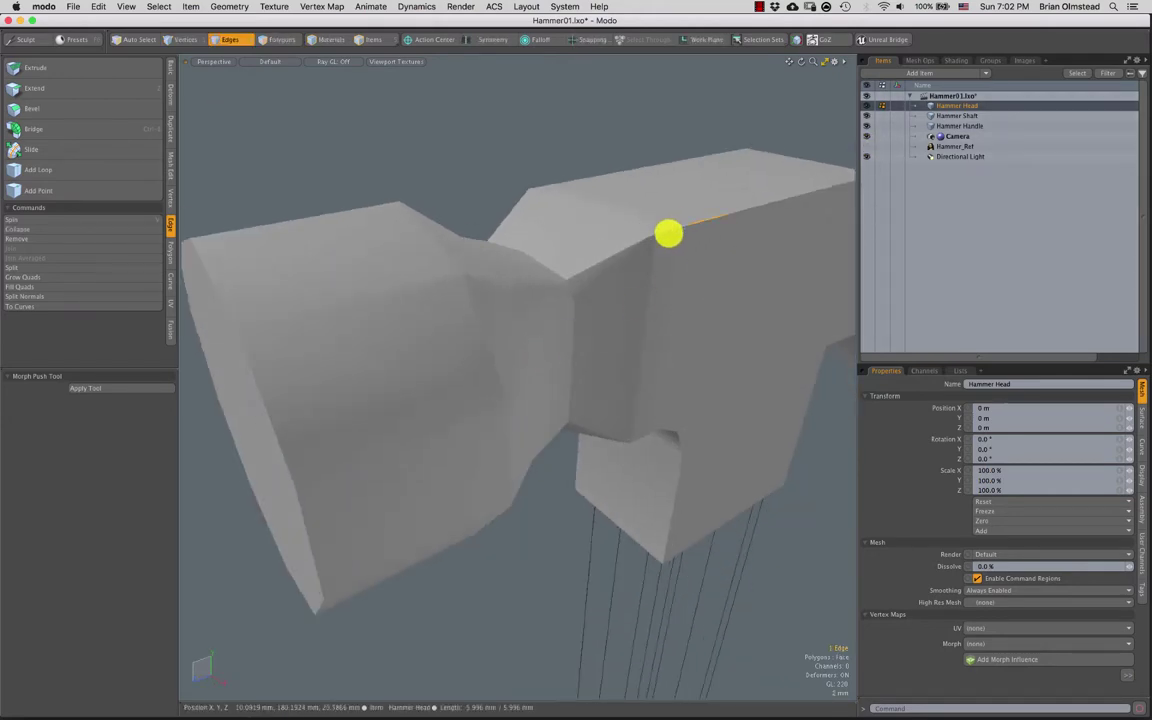
{"action": "left_click_drag", "start_coordinate": [668, 233], "coordinate": [599, 265], "text": "alt"}
{"action": "key", "text": "3"}
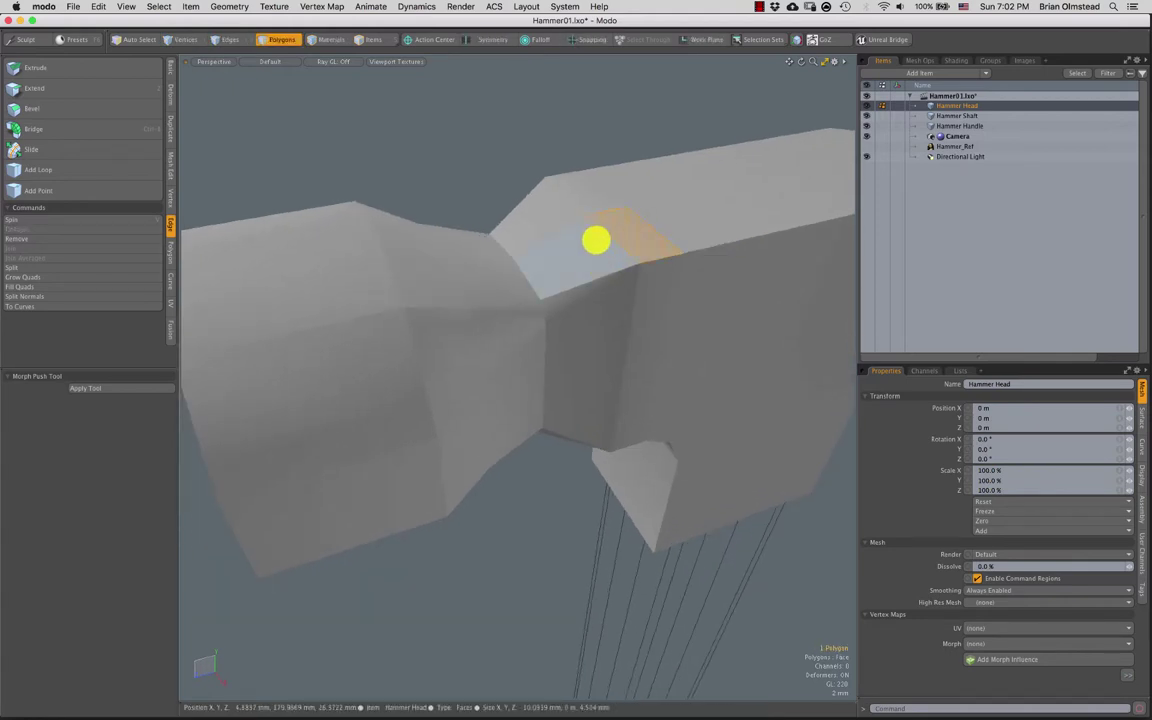
{"action": "key", "text": "2"}
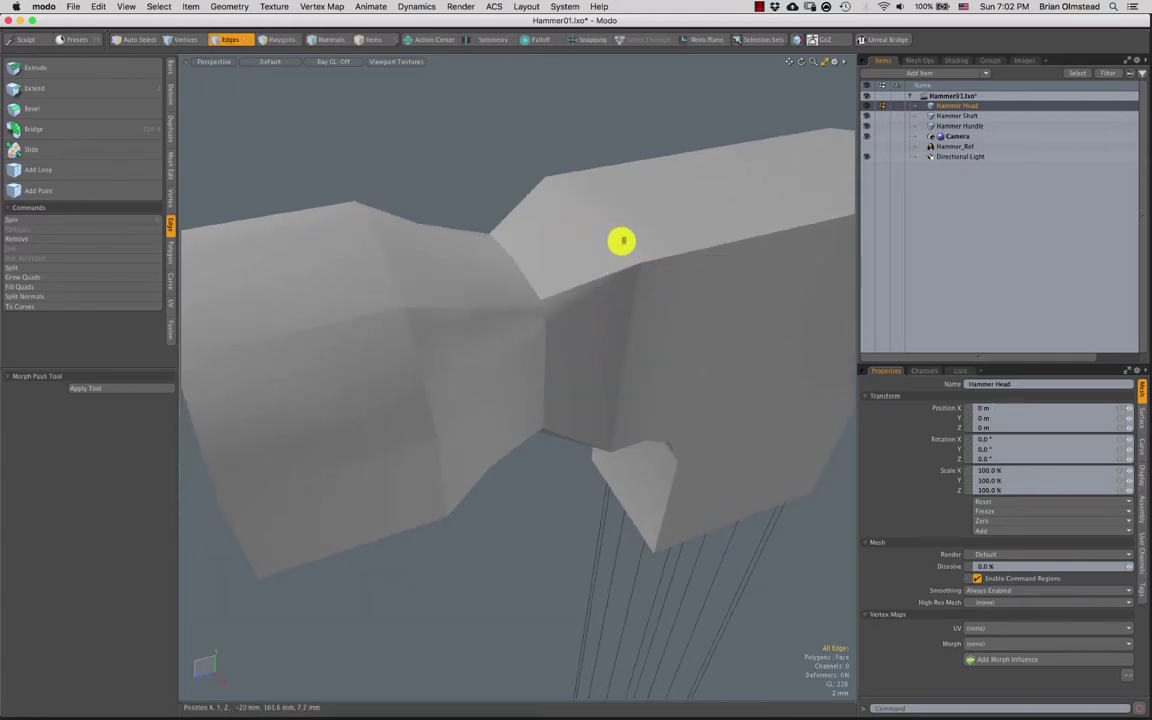
Move the edge loop where the hammer's neck meets the head body about 3.1 mm down in Y
{"action": "double_click", "coordinate": [531, 286]}
{"action": "key", "text": "w"}
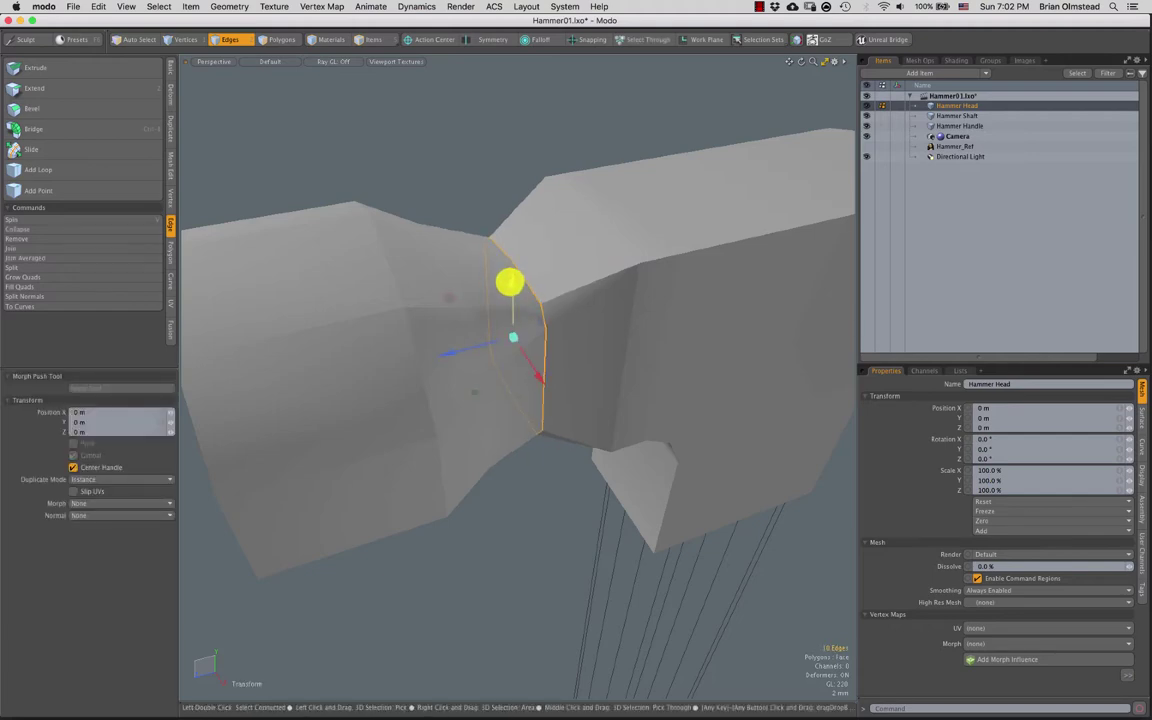
{"action": "left_click_drag", "start_coordinate": [509, 282], "coordinate": [504, 301]}
{"action": "left_click_drag", "start_coordinate": [599, 285], "coordinate": [541, 360], "text": "alt"}
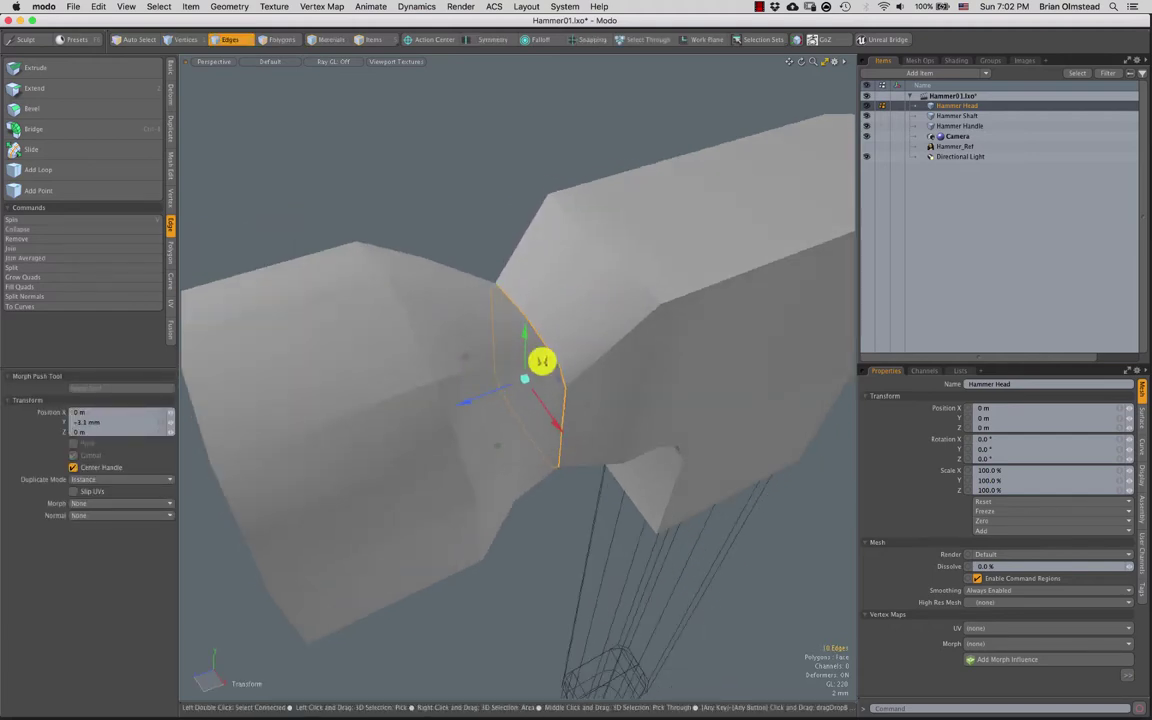
{"action": "key", "text": "space"}
Select all polygons of Hammer Head, Hammer Shaft and Hammer Handle and assign them a new material named Hammer
{"action": "left_click_drag", "start_coordinate": [628, 289], "coordinate": [527, 290], "text": "alt"}
{"action": "key", "text": "3"}
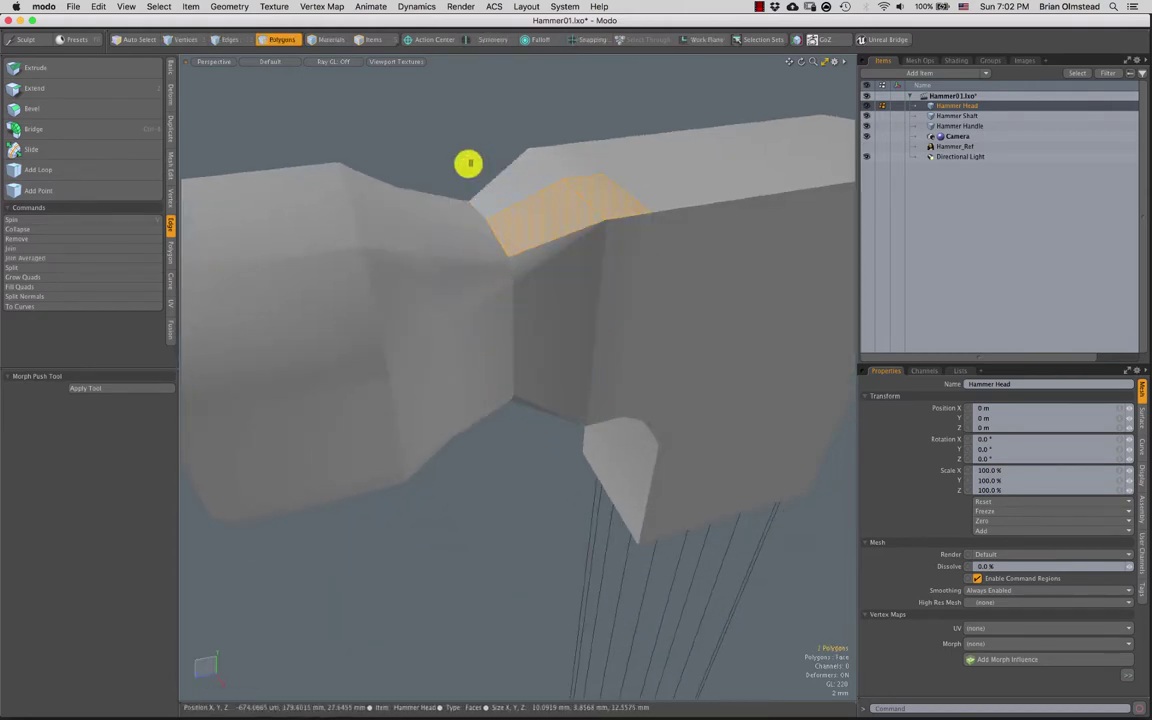
{"action": "left_click_drag", "start_coordinate": [468, 162], "coordinate": [563, 309], "text": "alt"}
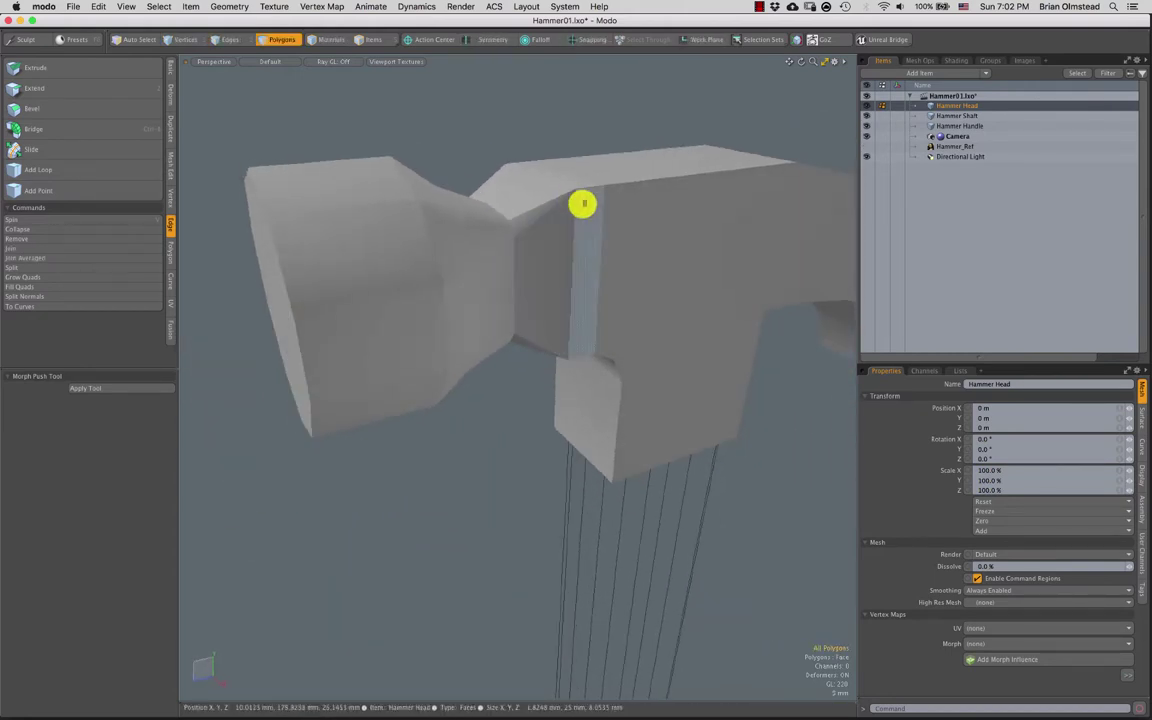
{"action": "left_click_drag", "start_coordinate": [584, 203], "coordinate": [530, 293], "text": "alt"}
{"action": "left_click_drag", "start_coordinate": [530, 293], "coordinate": [562, 292], "text": "alt"}
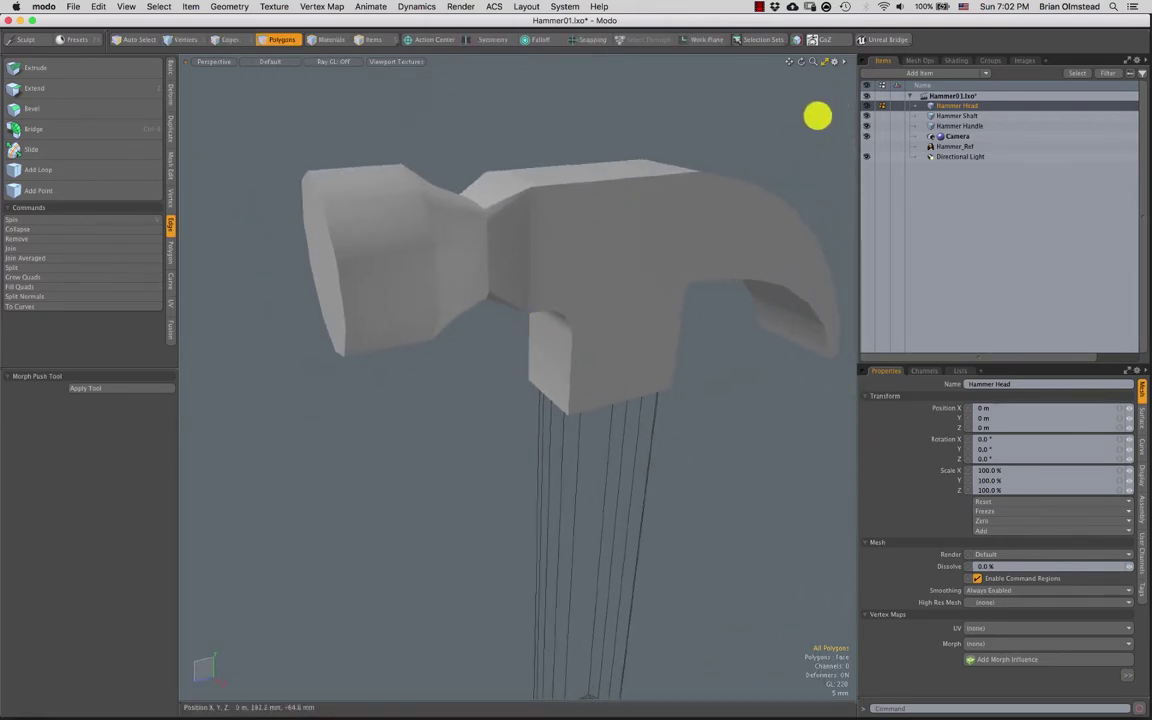
{"action": "left_click_drag", "start_coordinate": [676, 274], "coordinate": [654, 278], "text": "ctrl+alt"}
{"action": "left_click", "coordinate": [954, 125], "text": "shift"}
{"action": "left_click_drag", "start_coordinate": [598, 380], "coordinate": [530, 370], "text": "ctrl+alt"}
{"action": "mouse_move", "coordinate": [552, 348]}
{"action": "left_mouse_down", "text": "alt+shift"}
{"action": "mouse_move", "coordinate": [537, 235]}
{"action": "mouse_move", "coordinate": [560, 262]}
{"action": "left_mouse_up", "text": "alt+shift"}
{"action": "mouse_move", "coordinate": [604, 186]}
{"action": "right_mouse_down"}
{"action": "mouse_move", "coordinate": [527, 134]}
{"action": "mouse_move", "coordinate": [547, 586]}
{"action": "mouse_move", "coordinate": [676, 154]}
{"action": "mouse_move", "coordinate": [595, 166]}
{"action": "right_mouse_up"}
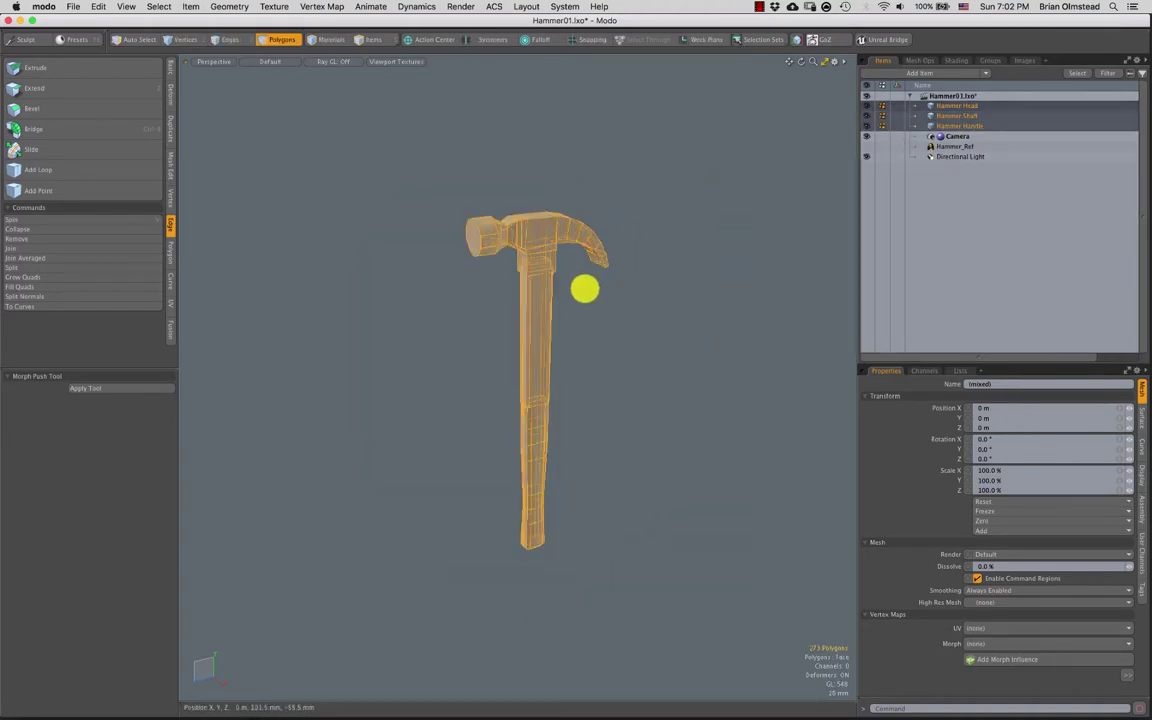
{"action": "key", "text": "m"}
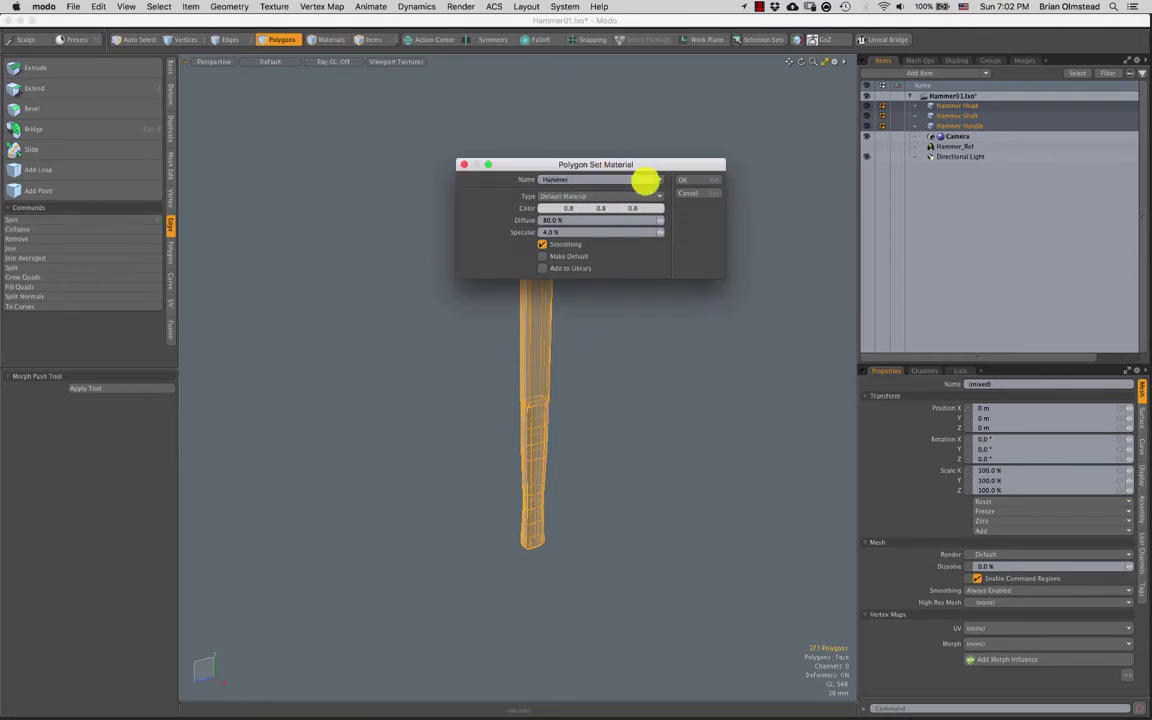
{"action": "left_click", "coordinate": [689, 180]}
Open the Hammer group's material in the Shader Tree and set its smoothing angle to 0°
{"action": "left_click_drag", "start_coordinate": [494, 247], "coordinate": [476, 308], "text": "ctrl+alt"}
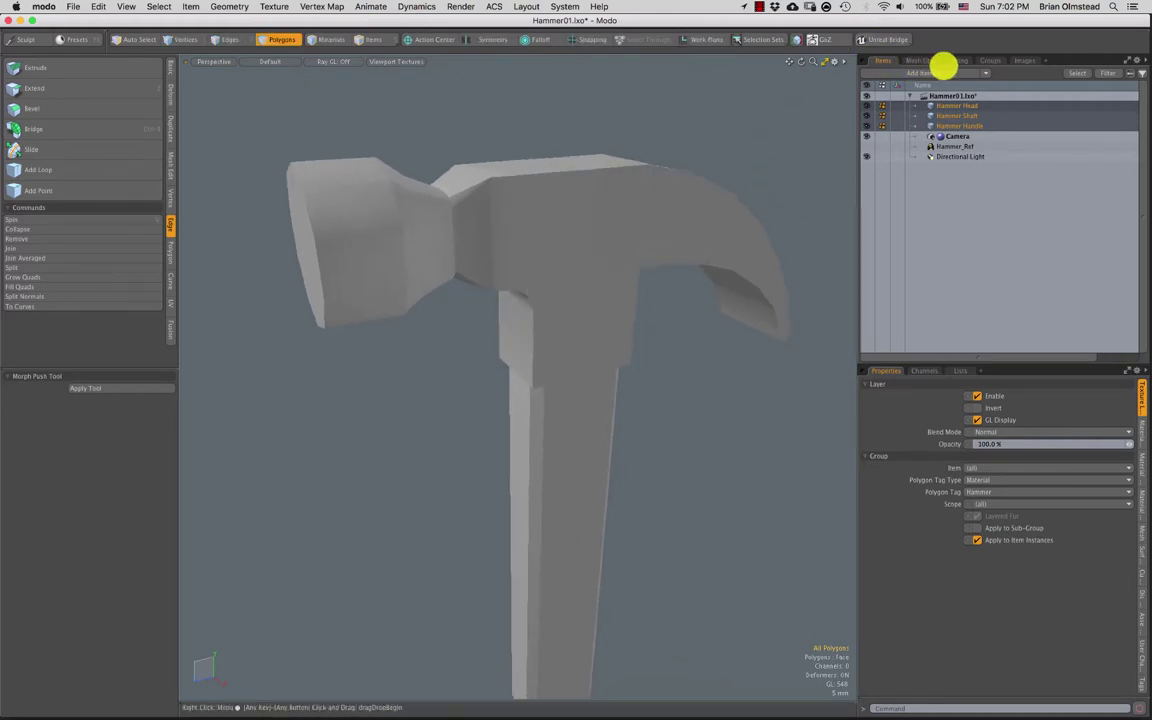
{"action": "left_click", "coordinate": [954, 61]}
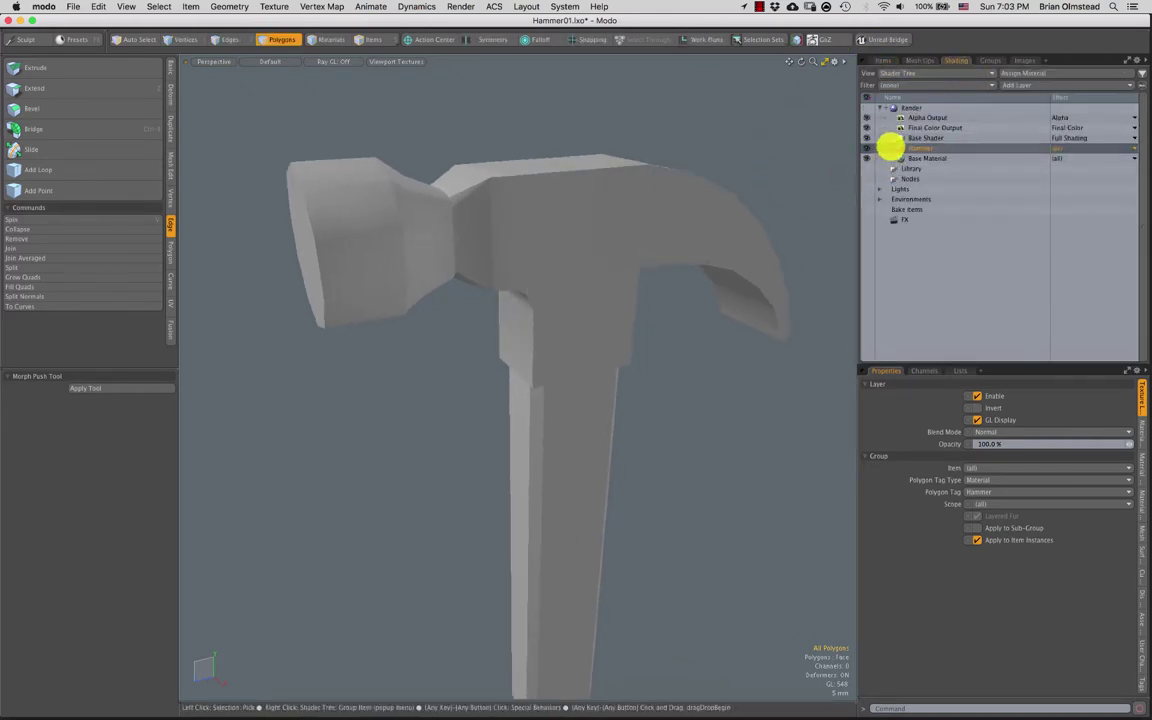
{"action": "left_click", "coordinate": [886, 149]}
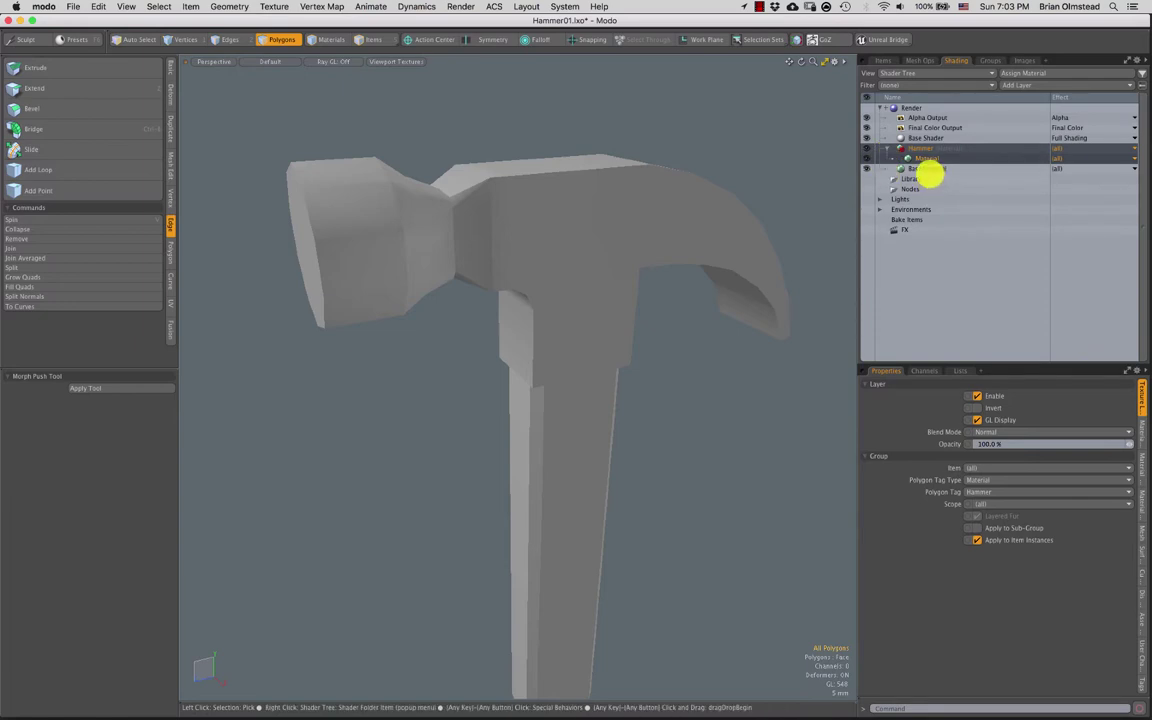
{"action": "left_click", "coordinate": [920, 158]}
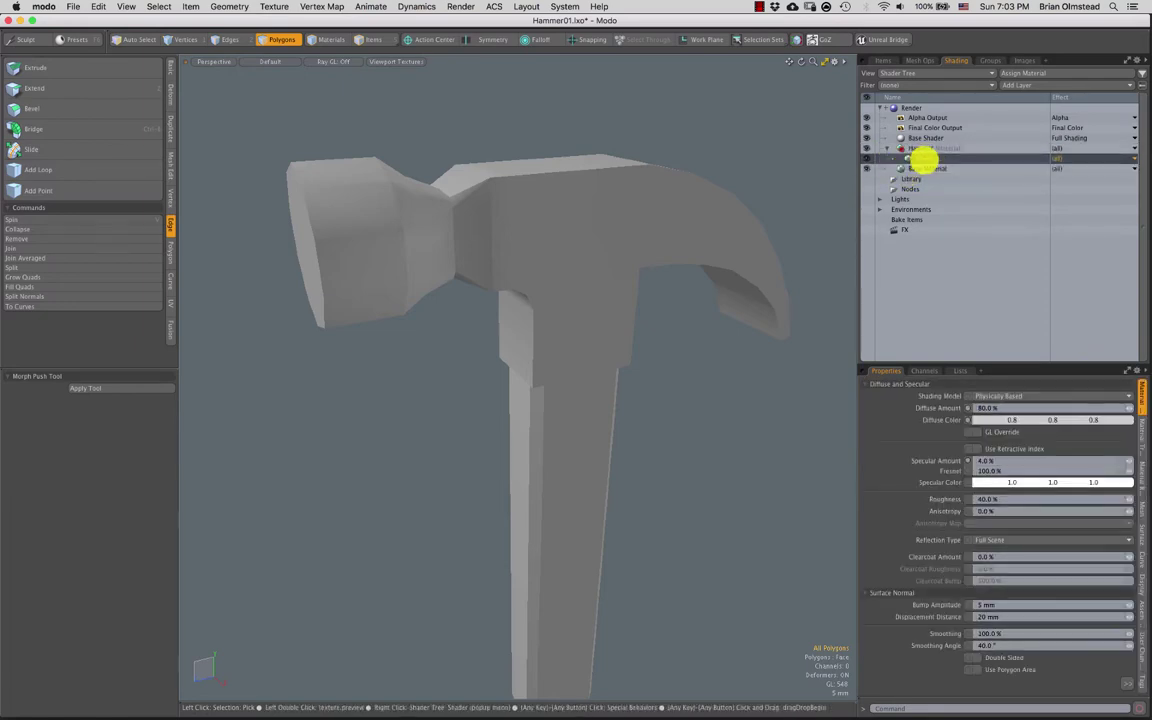
{"action": "left_click_drag", "start_coordinate": [972, 363], "coordinate": [980, 303]}
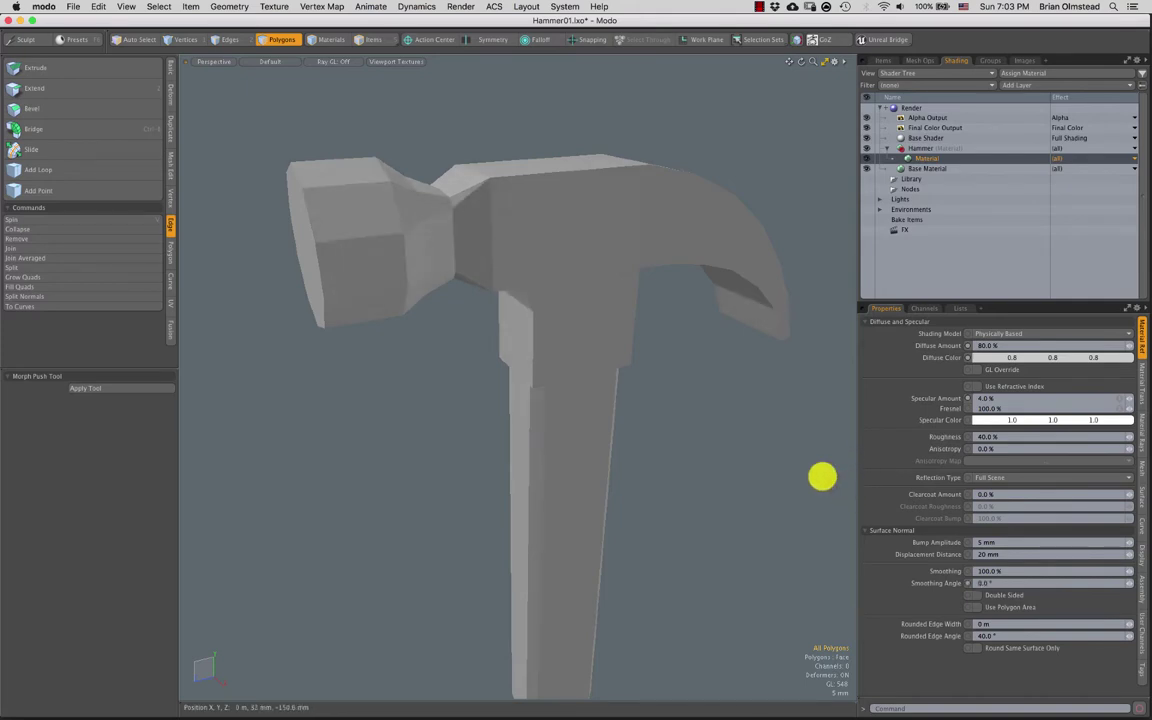
Examine the flat-shaded facets along the hammer's handle, shaft and head
{"action": "mouse_move", "coordinate": [504, 342]}
{"action": "left_mouse_down", "text": "alt"}
{"action": "mouse_move", "coordinate": [424, 363]}
{"action": "mouse_move", "coordinate": [408, 436]}
{"action": "mouse_move", "coordinate": [417, 368]}
{"action": "mouse_move", "coordinate": [463, 314]}
{"action": "mouse_move", "coordinate": [438, 300]}
{"action": "mouse_move", "coordinate": [507, 303]}
{"action": "mouse_move", "coordinate": [550, 244]}
{"action": "mouse_move", "coordinate": [504, 393]}
{"action": "mouse_move", "coordinate": [549, 426]}
{"action": "mouse_move", "coordinate": [509, 437]}
{"action": "mouse_move", "coordinate": [524, 219]}
{"action": "mouse_move", "coordinate": [524, 383]}
{"action": "mouse_move", "coordinate": [509, 385]}
{"action": "mouse_move", "coordinate": [548, 393]}
{"action": "mouse_move", "coordinate": [581, 437]}
{"action": "mouse_move", "coordinate": [565, 384]}
{"action": "mouse_move", "coordinate": [589, 396]}
{"action": "mouse_move", "coordinate": [630, 303]}
{"action": "mouse_move", "coordinate": [615, 411]}
{"action": "mouse_move", "coordinate": [630, 350]}
{"action": "left_mouse_up", "text": "alt"}
{"action": "mouse_move", "coordinate": [634, 346]}
{"action": "left_mouse_down", "text": "alt"}
{"action": "mouse_move", "coordinate": [654, 343]}
{"action": "mouse_move", "coordinate": [496, 437]}
{"action": "mouse_move", "coordinate": [625, 252]}
{"action": "mouse_move", "coordinate": [566, 324]}
{"action": "mouse_move", "coordinate": [557, 442]}
{"action": "mouse_move", "coordinate": [630, 360]}
{"action": "mouse_move", "coordinate": [640, 303]}
{"action": "mouse_move", "coordinate": [576, 437]}
{"action": "mouse_move", "coordinate": [584, 483]}
{"action": "mouse_move", "coordinate": [543, 514]}
{"action": "mouse_move", "coordinate": [572, 497]}
{"action": "left_mouse_up", "text": "alt"}
{"action": "key", "text": "3"}
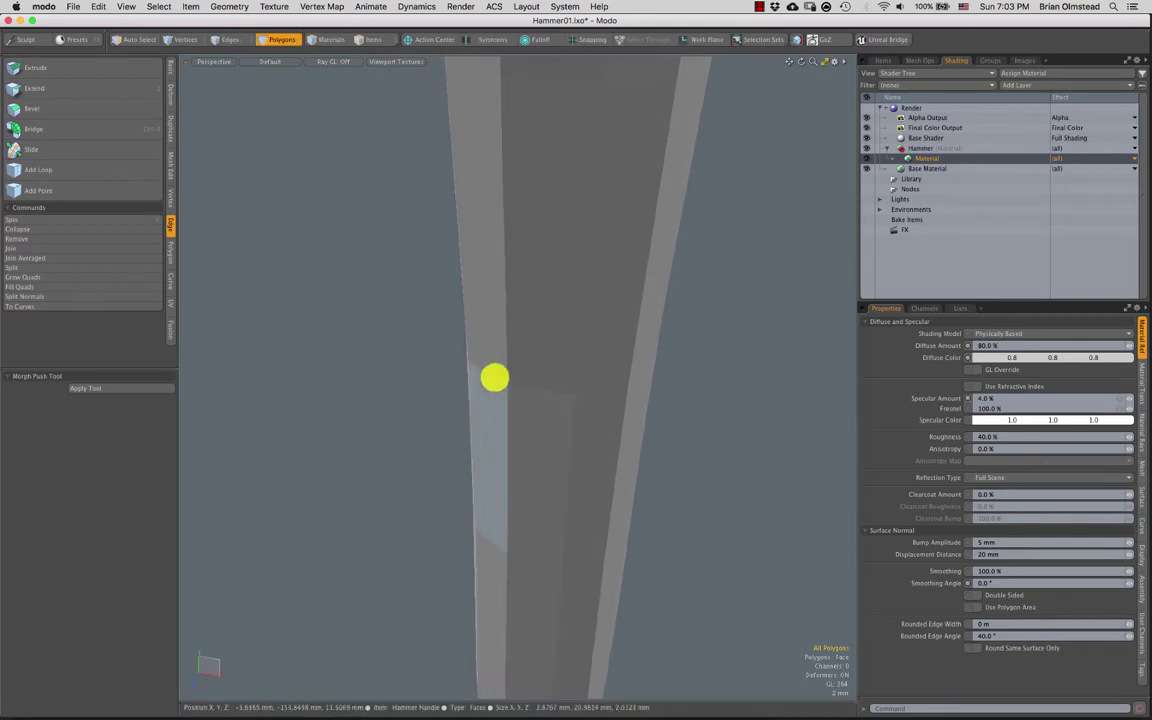
{"action": "scroll", "coordinate": [481, 371], "scroll_direction": "down", "scroll_amount": 5}
{"action": "mouse_move", "coordinate": [512, 365]}
{"action": "left_mouse_down", "text": "alt"}
{"action": "mouse_move", "coordinate": [481, 332]}
{"action": "mouse_move", "coordinate": [512, 340]}
{"action": "left_mouse_up", "text": "alt"}
{"action": "scroll", "coordinate": [490, 343], "scroll_direction": "down", "scroll_amount": 8}
{"action": "scroll", "coordinate": [469, 284], "scroll_direction": "up", "scroll_amount": 10}
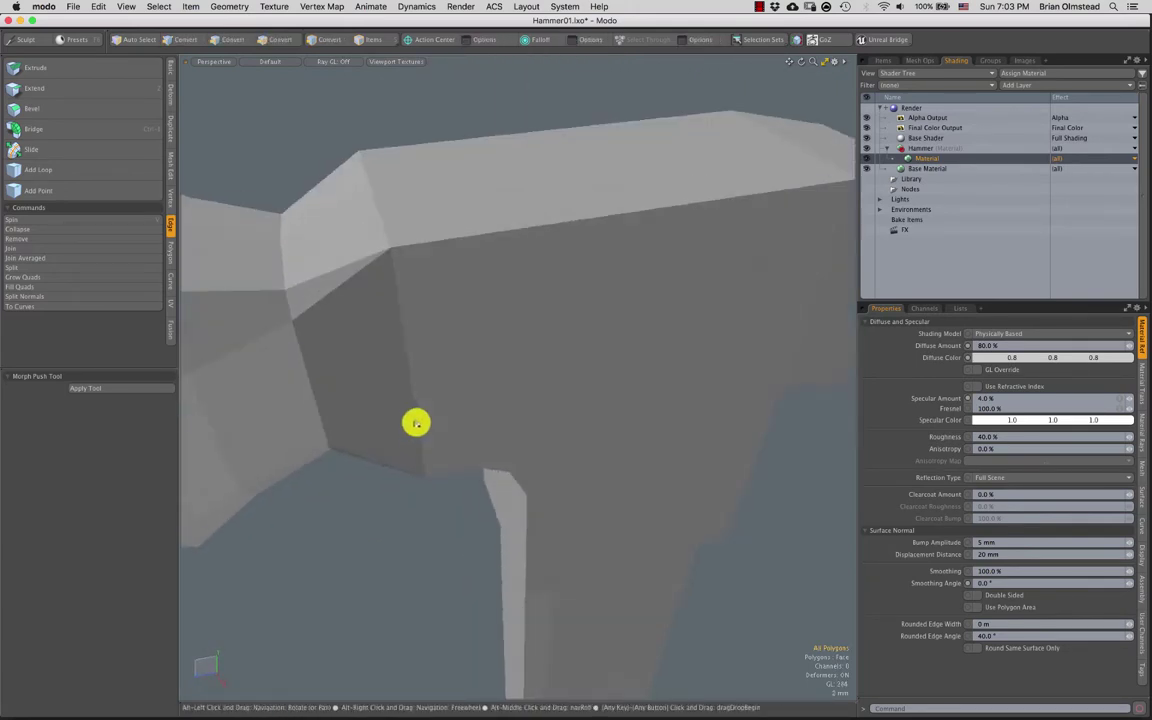
{"action": "left_click_drag", "start_coordinate": [473, 423], "coordinate": [507, 335], "text": "ctrl+alt"}
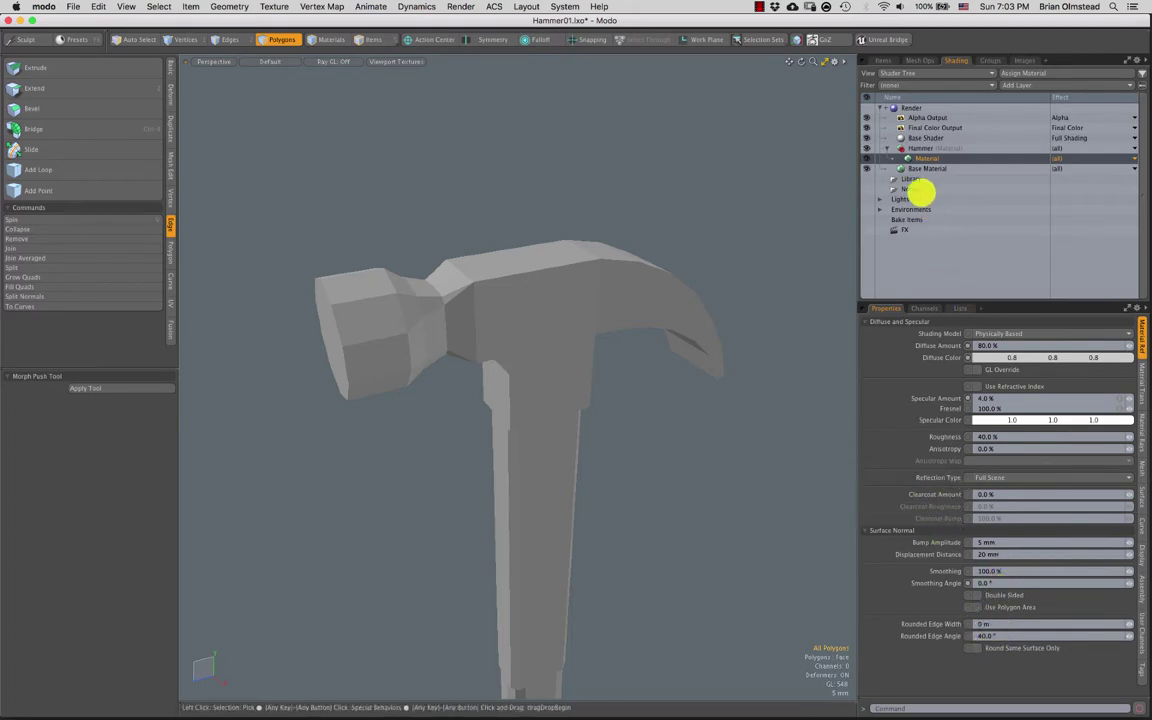
Show the Hammer_Ref reference image and compare it with the hammer mesh
{"action": "left_click", "coordinate": [883, 62]}
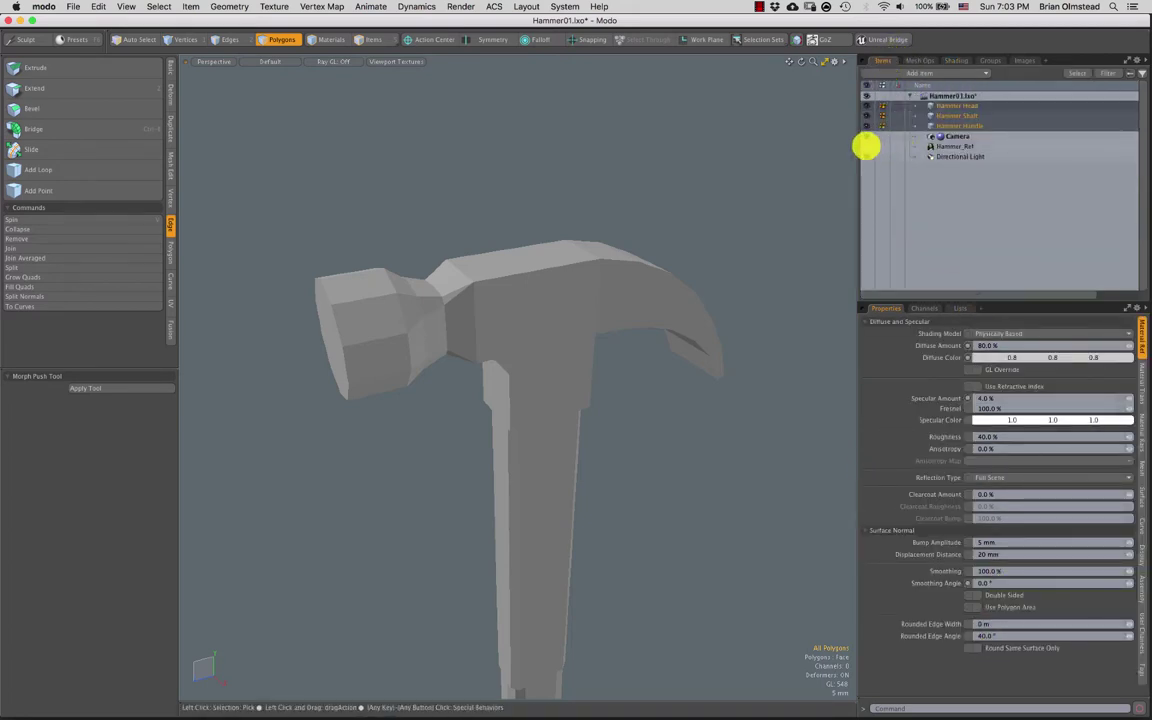
{"action": "left_click", "coordinate": [866, 146]}
{"action": "left_click_drag", "start_coordinate": [612, 270], "coordinate": [429, 308], "text": "alt"}
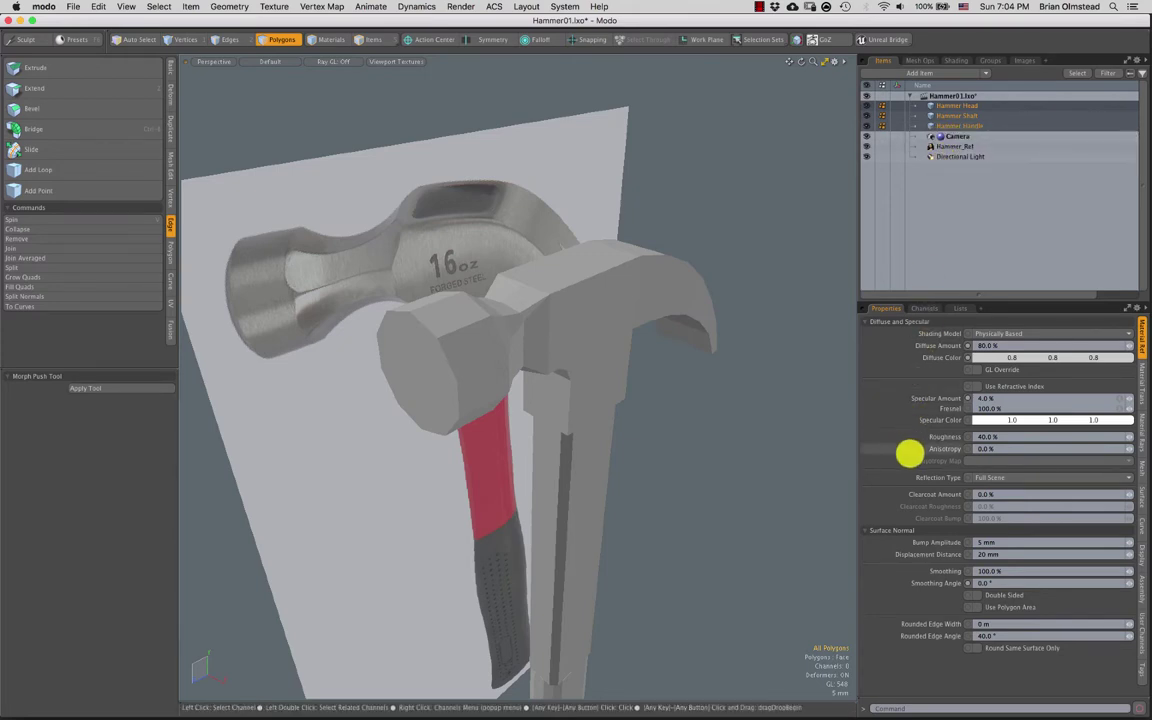
Return to the Hammer group's material in the Shader Tree and set its smoothing angle to 90°
{"action": "left_click", "coordinate": [950, 60]}
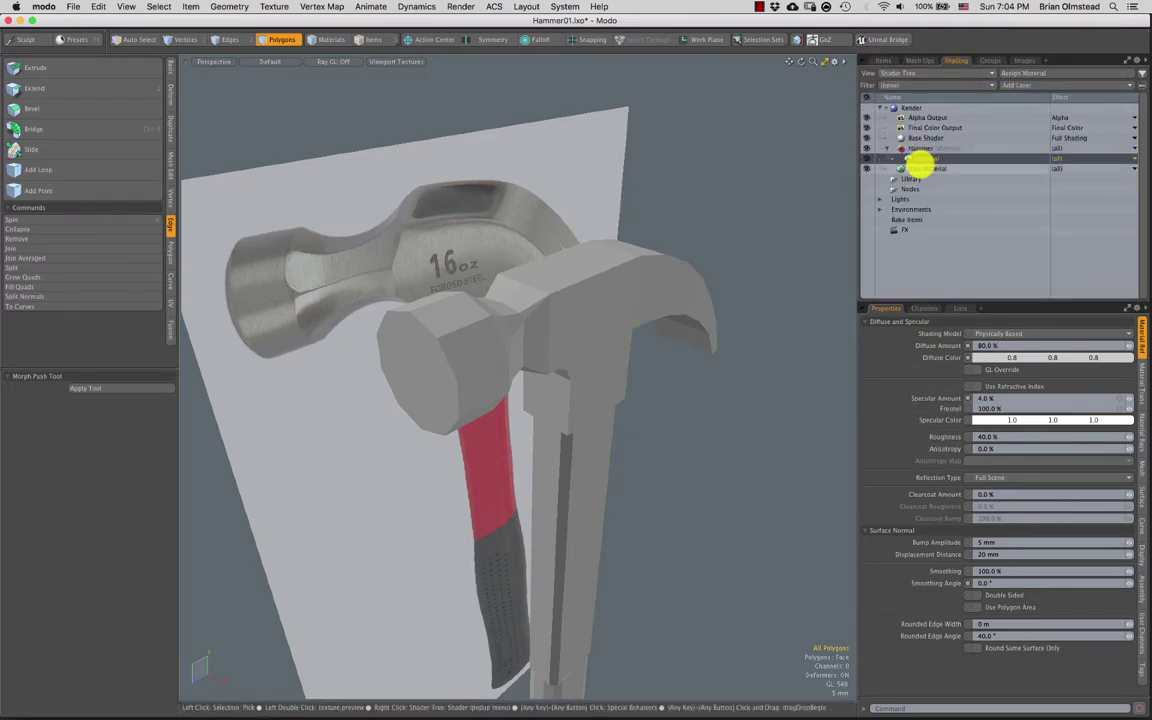
{"action": "left_click", "coordinate": [912, 157]}
{"action": "left_click", "coordinate": [921, 158]}
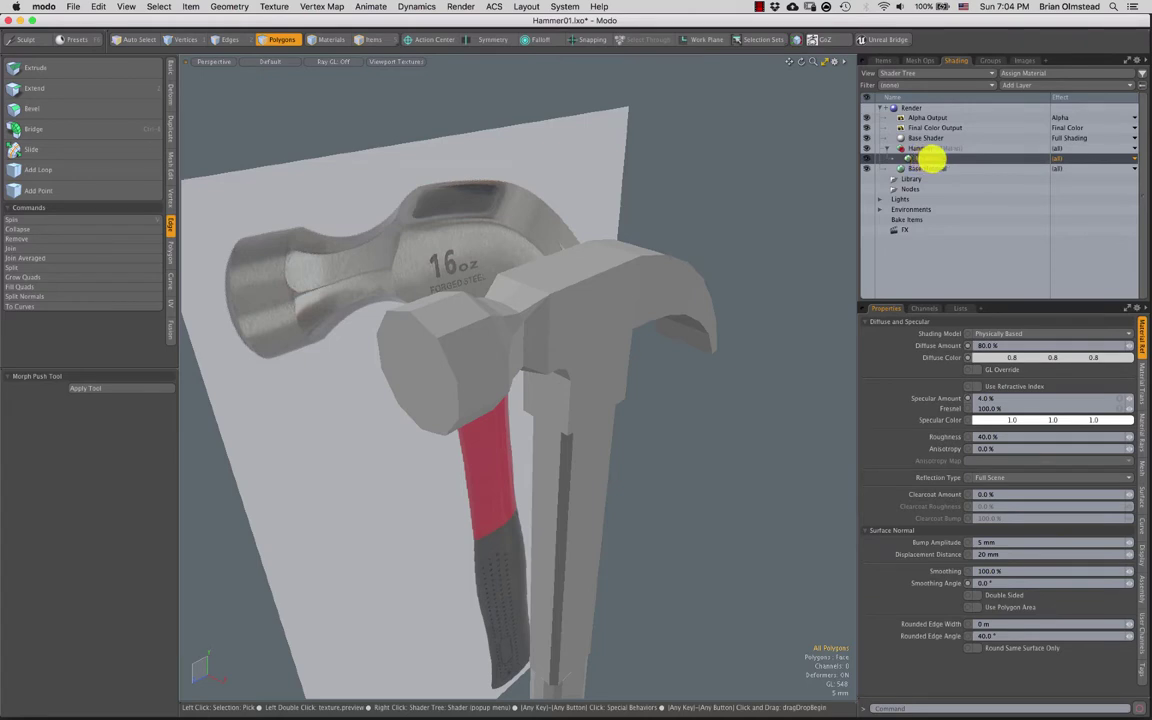
{"action": "left_click", "coordinate": [985, 596]}
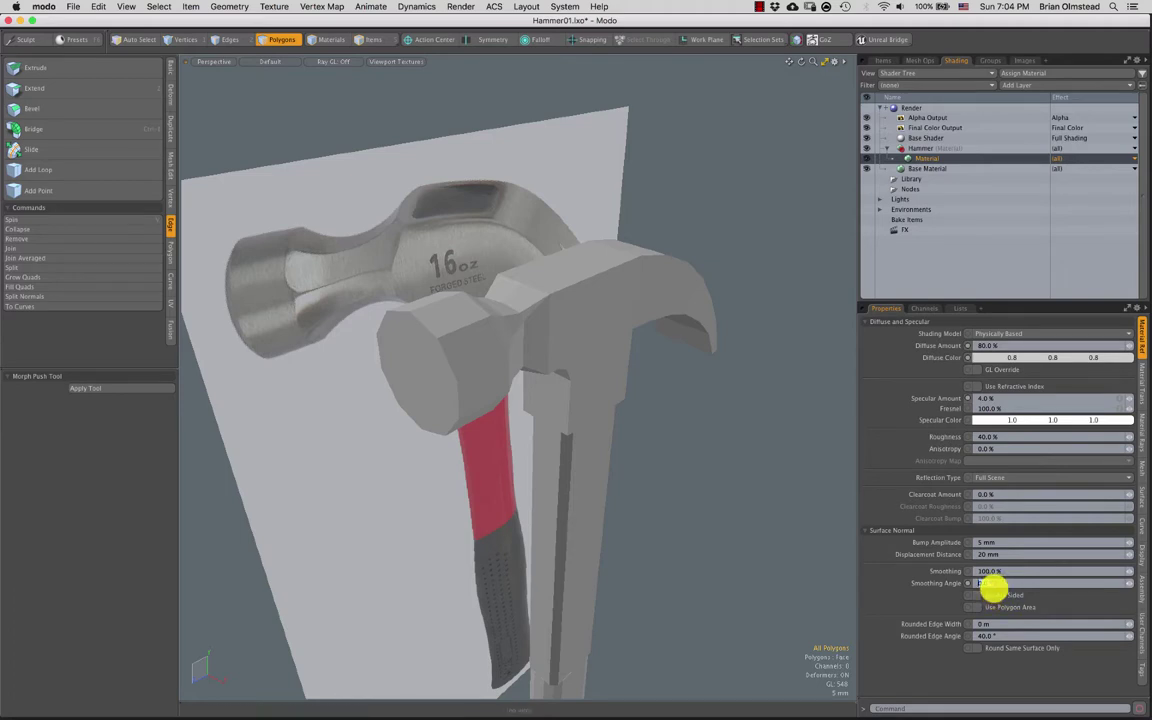
{"action": "key", "text": "Return"}
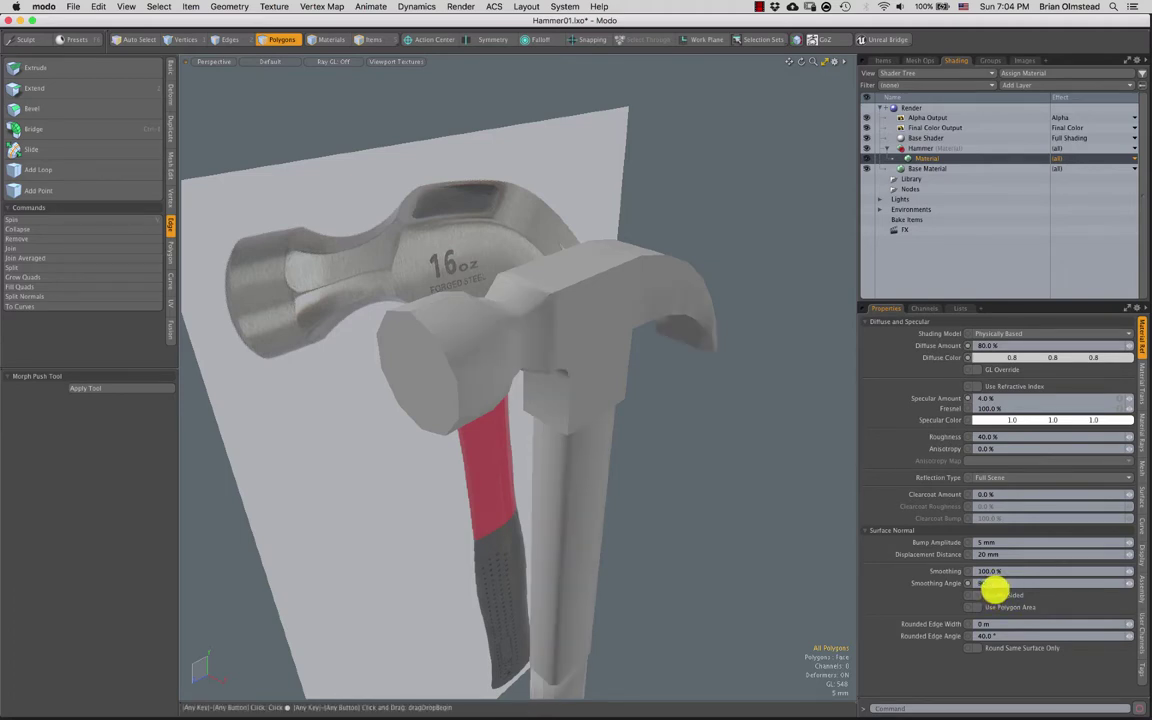
Check the shading under the claw and raise the Hammer material's smoothing angle to 179°
{"action": "left_click_drag", "start_coordinate": [698, 397], "coordinate": [648, 288], "text": "alt"}
{"action": "scroll", "coordinate": [627, 286], "scroll_direction": "up", "scroll_amount": 5}
{"action": "left_click", "coordinate": [980, 583]}
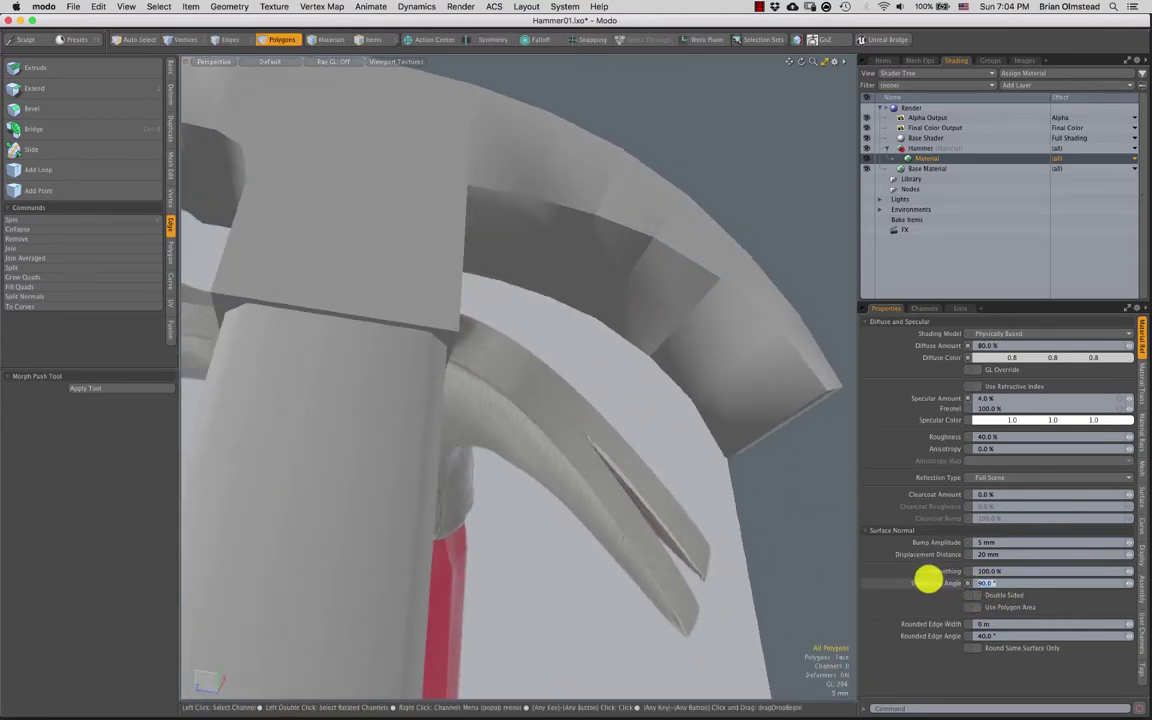
{"action": "type", "text": "3"}
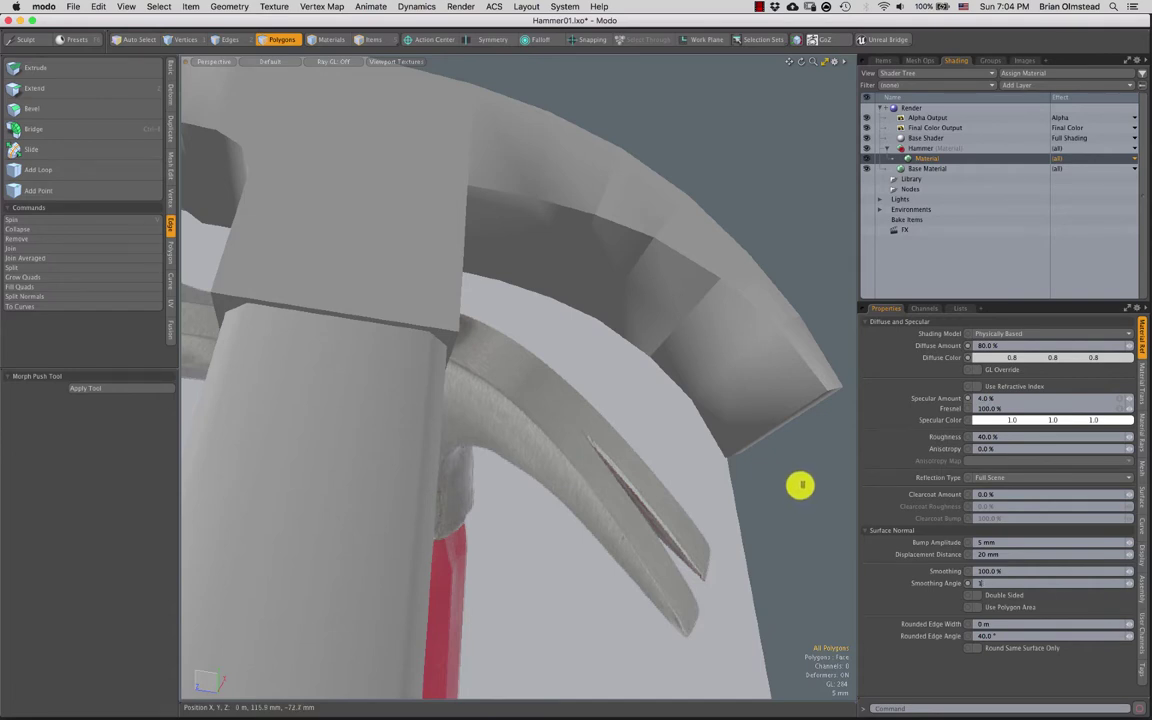
{"action": "type", "text": "78"}
{"action": "key", "text": "Return"}
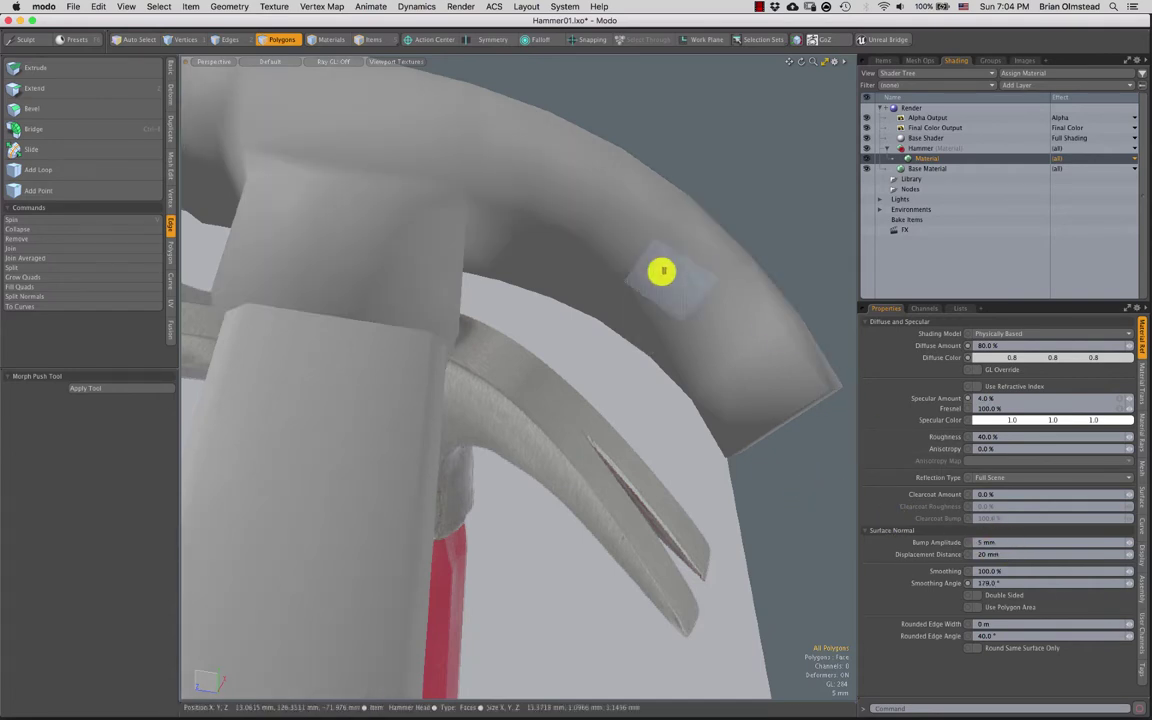
Inspect the smoothed head from several sides and set the Hammer material's smoothing angle to 120°
{"action": "left_click_drag", "start_coordinate": [663, 267], "coordinate": [482, 245], "text": "alt"}
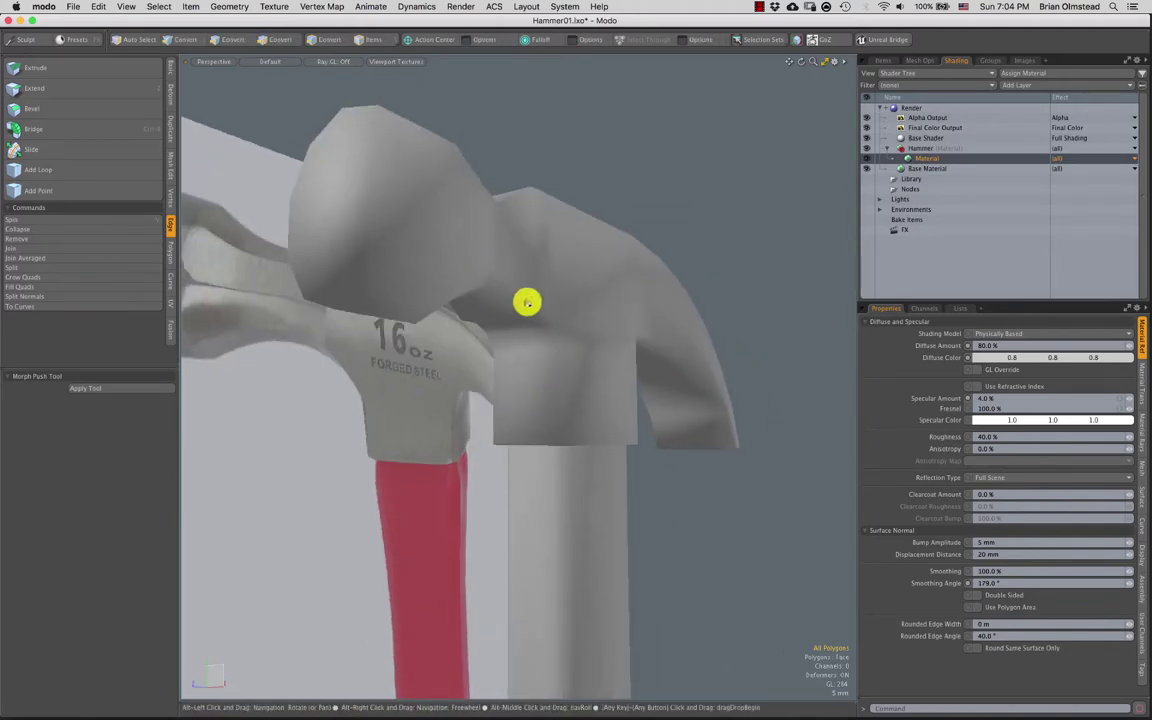
{"action": "left_click_drag", "start_coordinate": [524, 301], "coordinate": [802, 465], "text": "alt"}
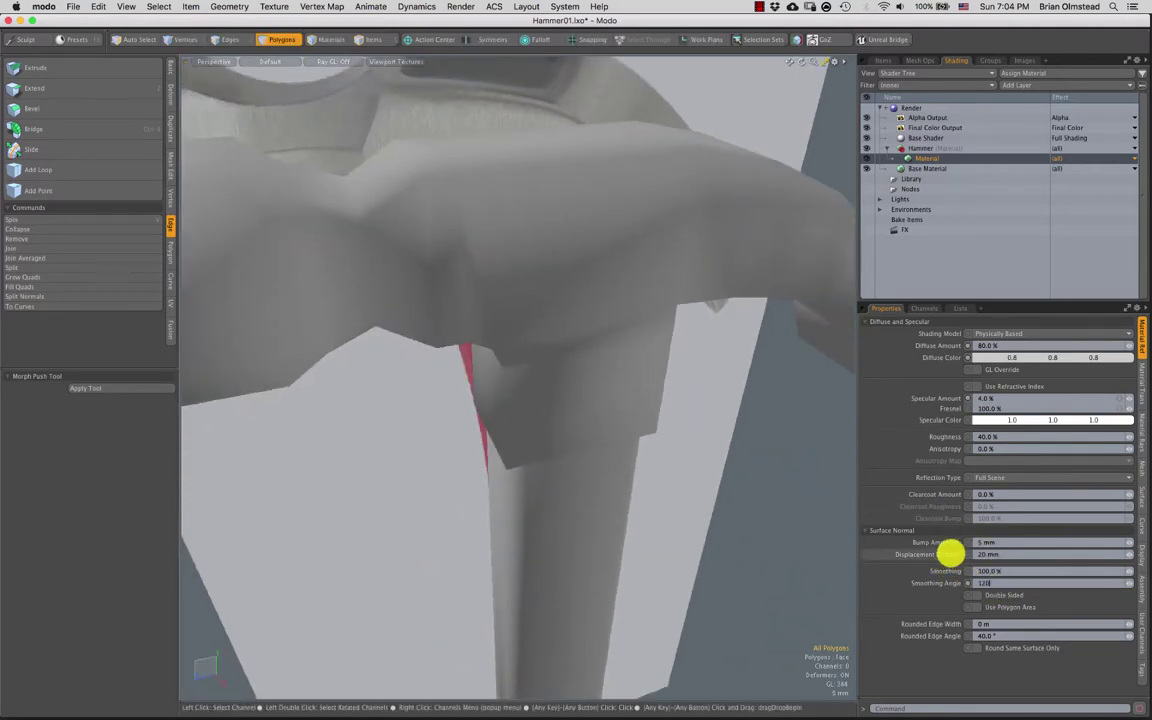
{"action": "left_click_drag", "start_coordinate": [591, 375], "coordinate": [973, 576], "text": "alt"}
Lower the Hammer material's smoothing angle to 89°
{"action": "left_click", "coordinate": [998, 584]}
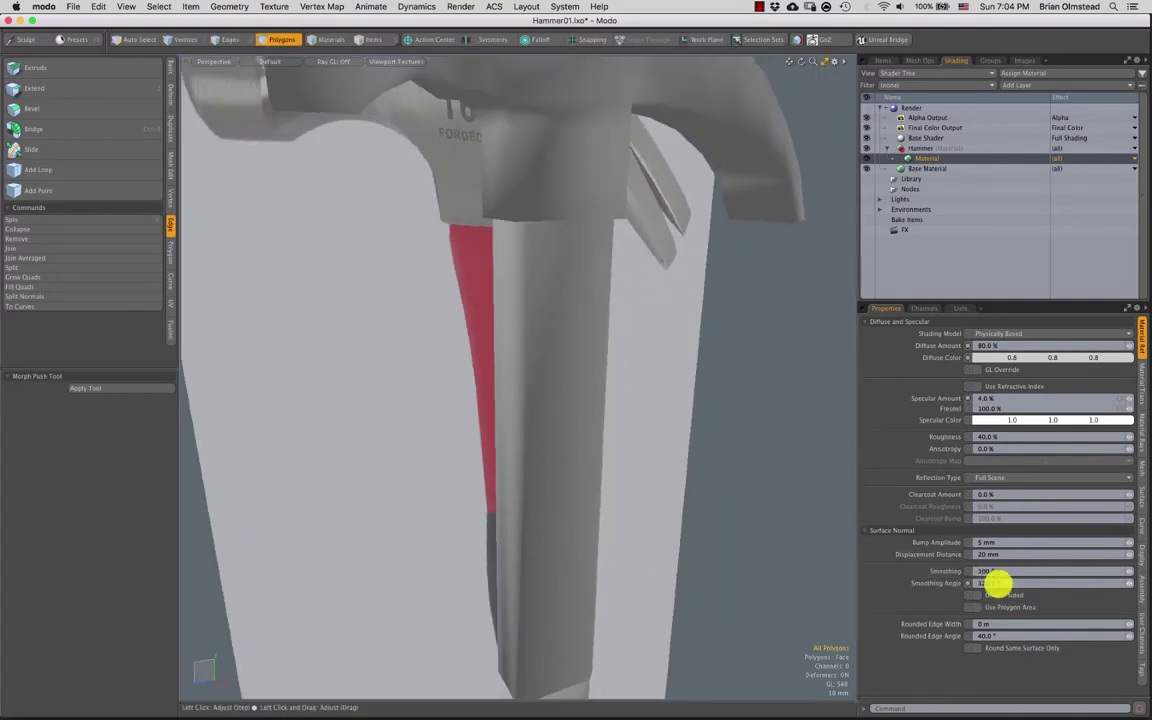
{"action": "type", "text": "89"}
{"action": "key", "text": "Return"}
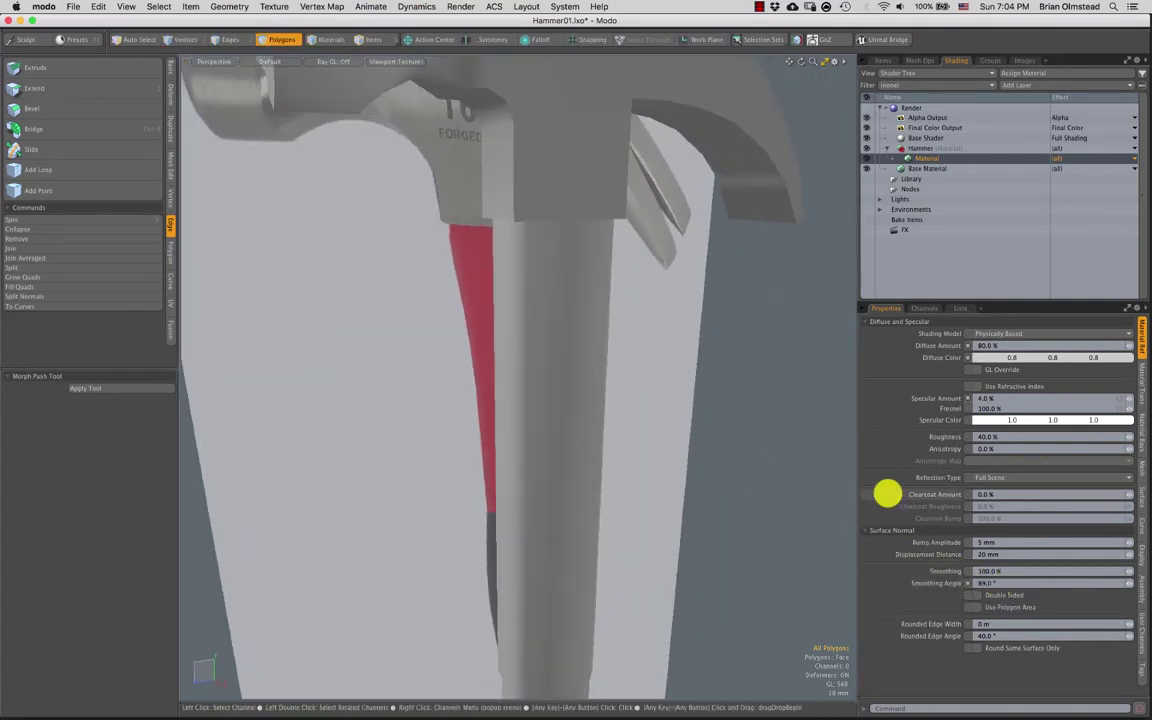
Inspect the shading of the whole hammer against the reference image, including the shaft and head up close
{"action": "scroll", "coordinate": [602, 331], "scroll_direction": "down", "scroll_amount": 5}
{"action": "left_click_drag", "start_coordinate": [602, 331], "coordinate": [637, 296], "text": "alt"}
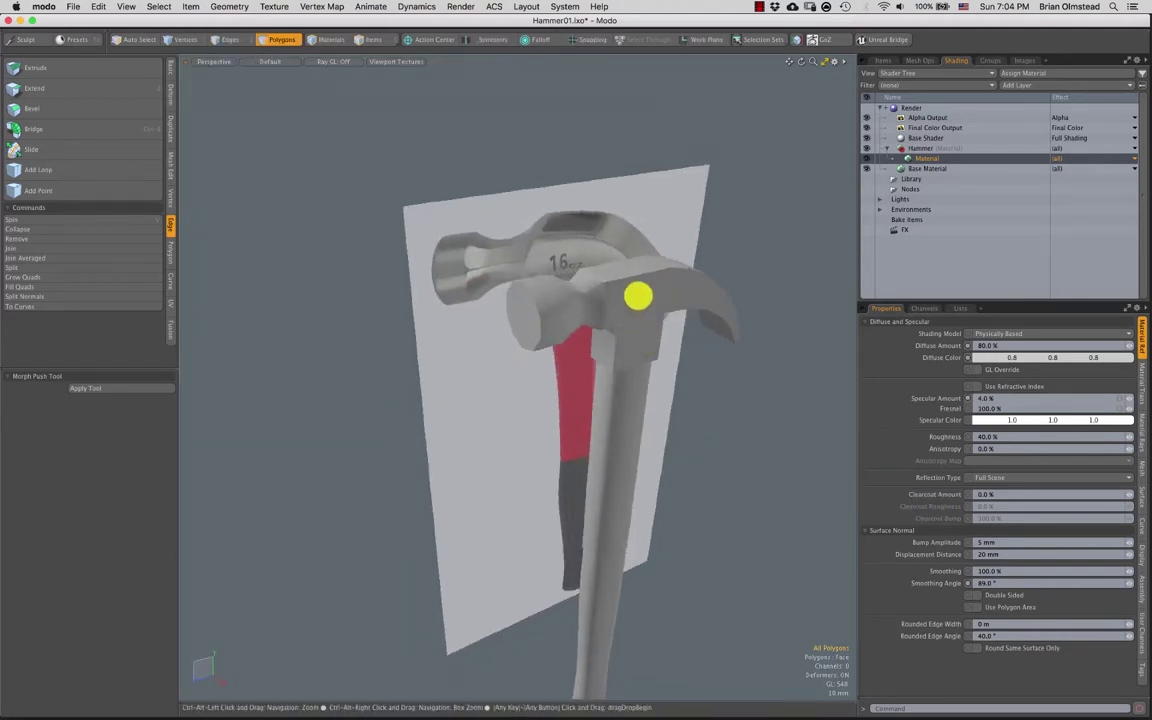
{"action": "scroll", "coordinate": [625, 308], "scroll_direction": "up", "scroll_amount": 5}
{"action": "left_click_drag", "start_coordinate": [626, 236], "coordinate": [591, 270], "text": "alt"}
{"action": "key", "text": "a"}
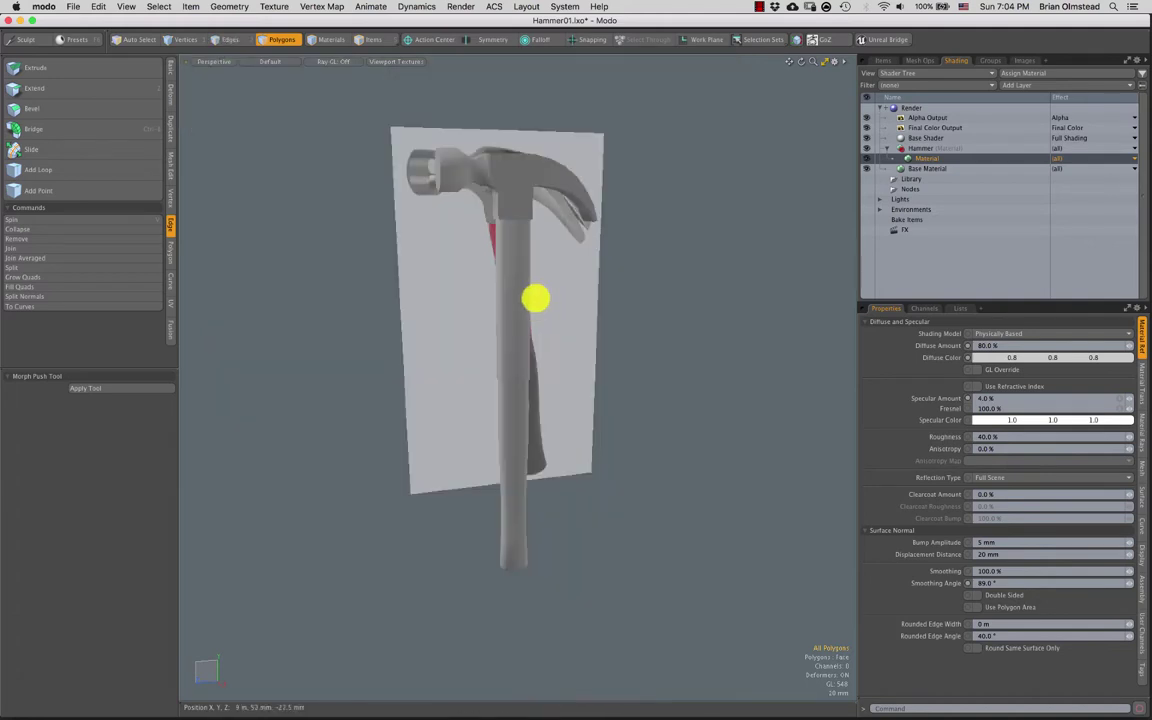
{"action": "double_click", "coordinate": [519, 196]}
{"action": "key", "text": "shift+a"}
{"action": "left_click_drag", "start_coordinate": [521, 290], "coordinate": [558, 325], "text": "alt"}
Set the Hammer material's smoothing angle to 180° and view the head from the side
{"action": "left_click", "coordinate": [628, 220]}
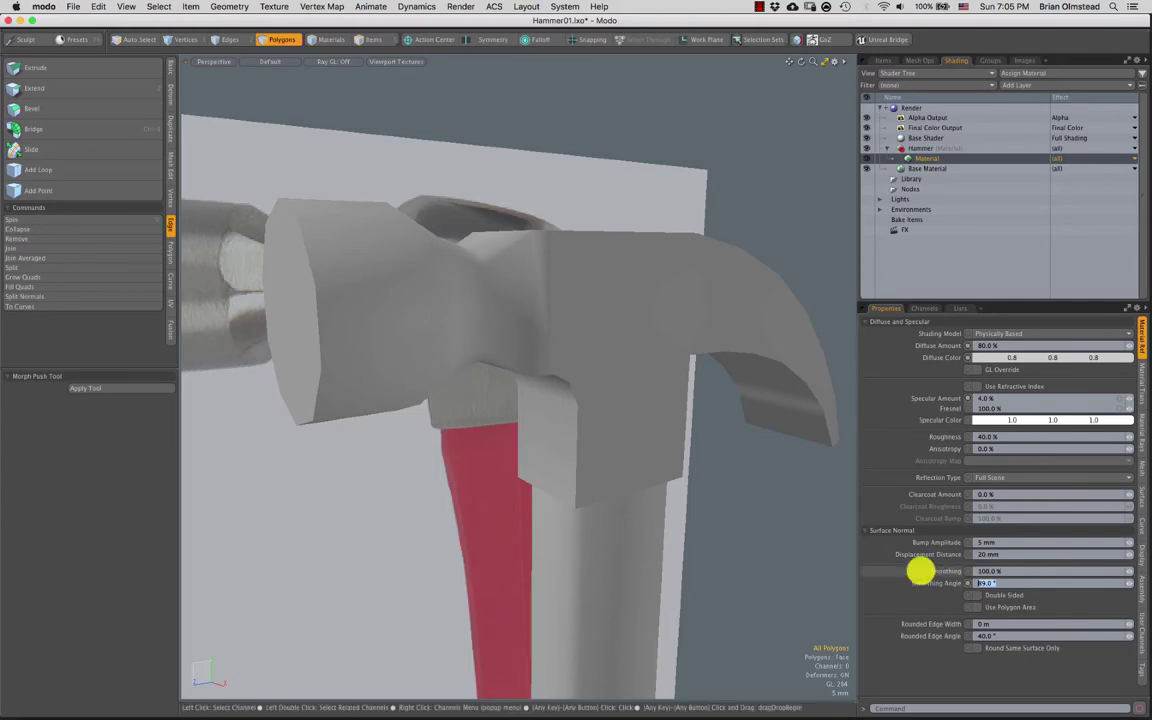
{"action": "type", "text": "80"}
{"action": "left_click_drag", "start_coordinate": [773, 260], "coordinate": [527, 283], "text": "alt"}
Show wireframe edges over the shaded hammer and switch the viewport to the Right view
{"action": "key", "text": "ctrl+3"}
{"action": "left_click", "coordinate": [618, 267]}
{"action": "key", "text": "3"}
{"action": "key", "text": "ctrl+grave"}
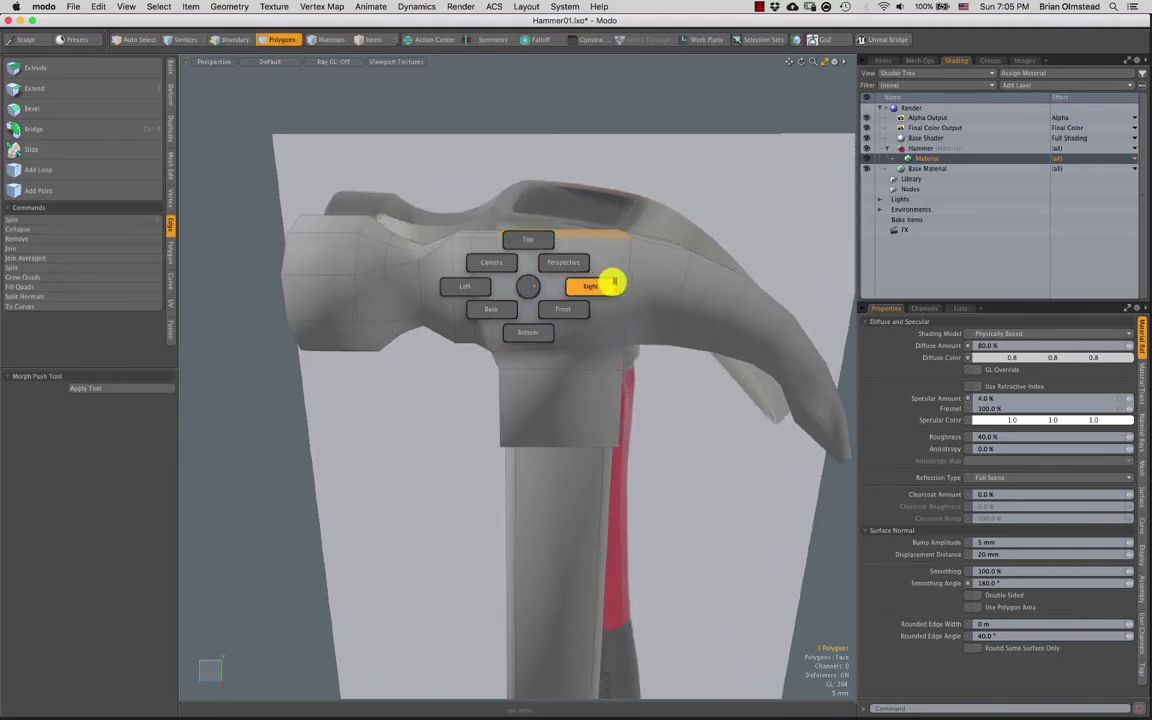
{"action": "left_click", "coordinate": [612, 283]}
Raise the six vertices on top of the head behind the neck by about 3.2 mm, and the three rear ones about 3 mm more
{"action": "key", "text": "1"}
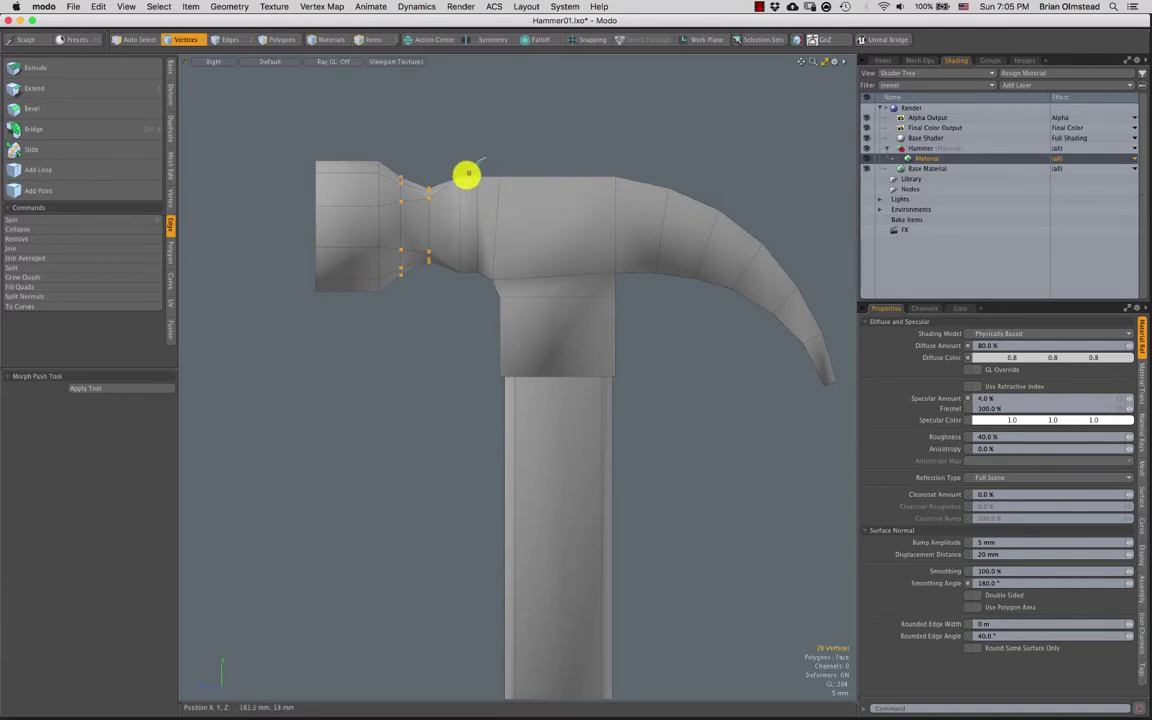
{"action": "middle_click_drag", "start_coordinate": [521, 185], "coordinate": [498, 152]}
{"action": "key", "text": "w"}
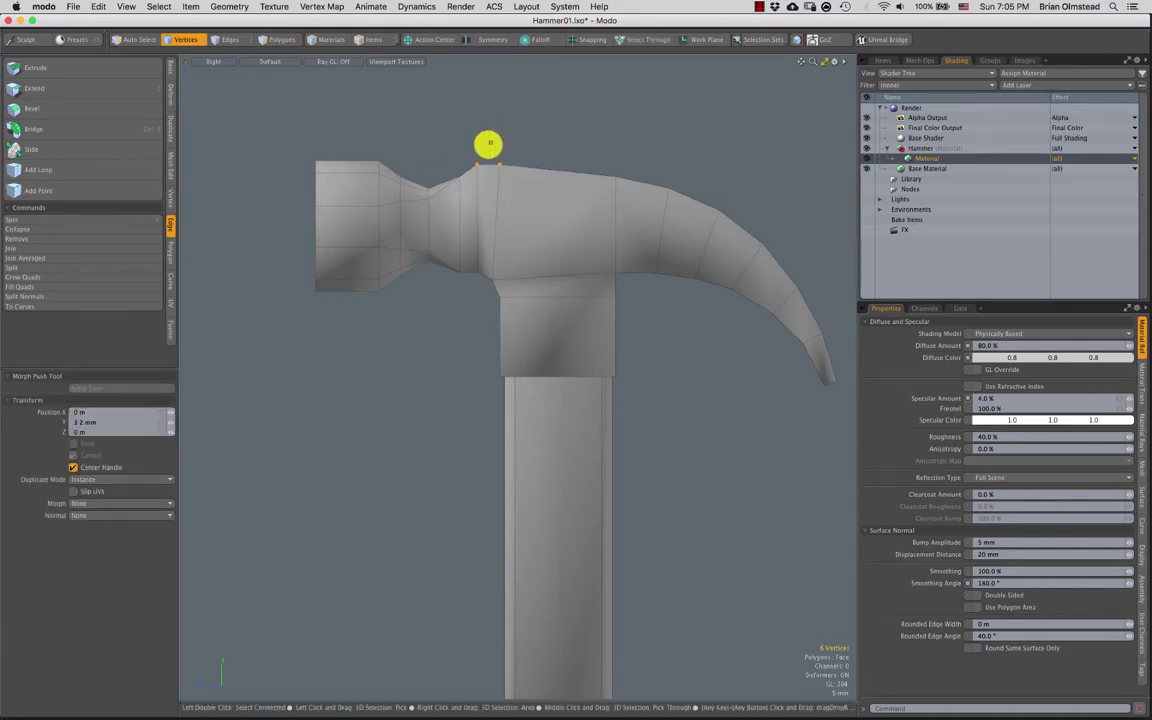
{"action": "mouse_move", "coordinate": [501, 147]}
{"action": "middle_mouse_down"}
{"action": "mouse_move", "coordinate": [504, 180]}
{"action": "mouse_move", "coordinate": [503, 150]}
{"action": "middle_mouse_up"}
{"action": "key", "text": "w"}
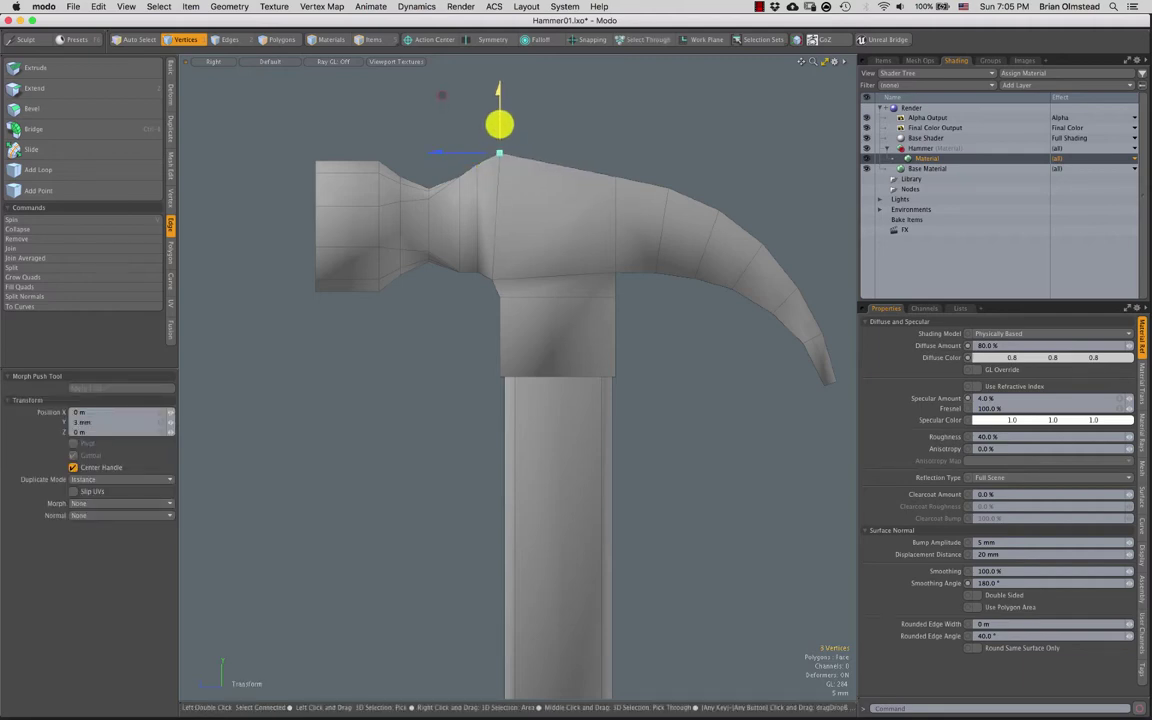
Raise the six vertices on top of the head at the root of the claw by about 1 mm
{"action": "key", "text": "space"}
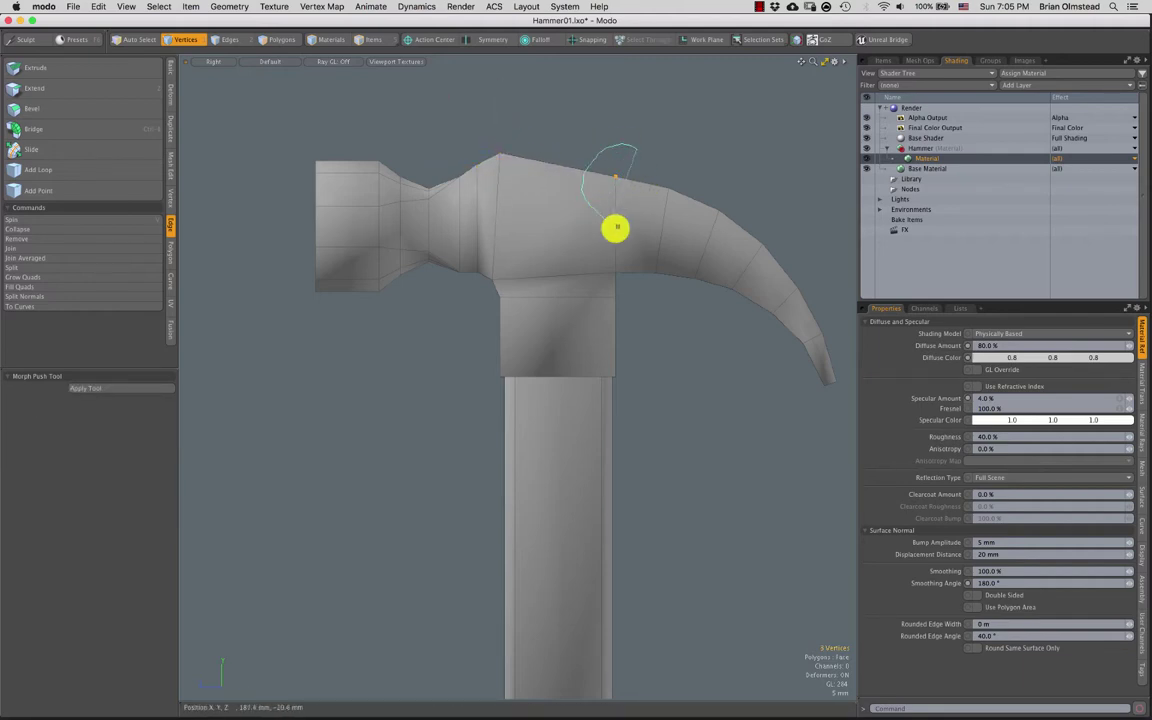
{"action": "right_click_drag", "start_coordinate": [691, 211], "coordinate": [690, 213]}
{"action": "key", "text": "w"}
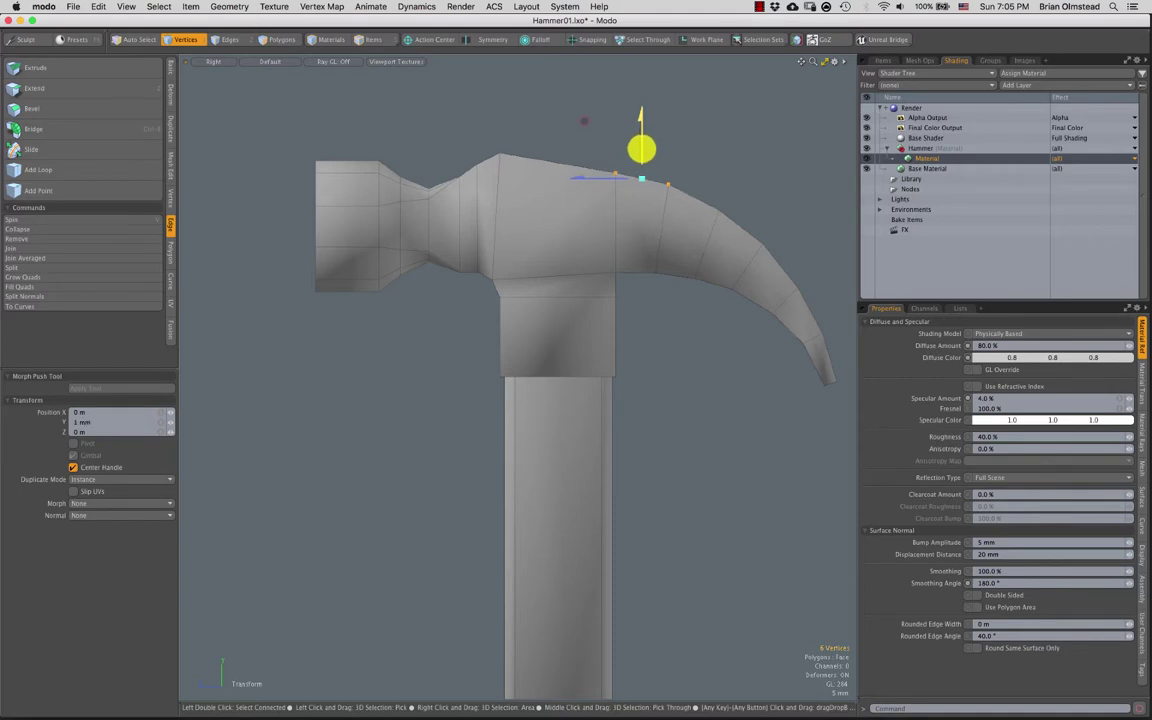
{"action": "key", "text": "space"}
Level the head's top by lifting the three vertices above the socket's rear edge and lowering the three front ones by about 0.6 mm
{"action": "middle_click_drag", "start_coordinate": [620, 144], "coordinate": [606, 150]}
{"action": "key", "text": "w"}
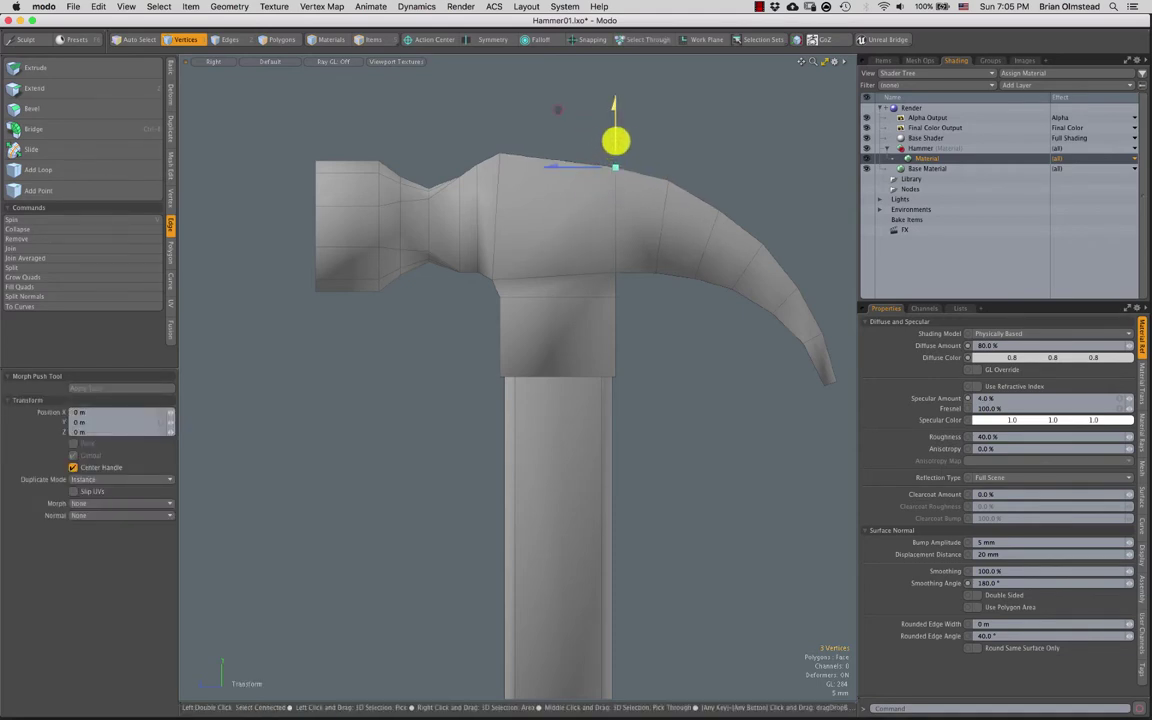
{"action": "key", "text": "space"}
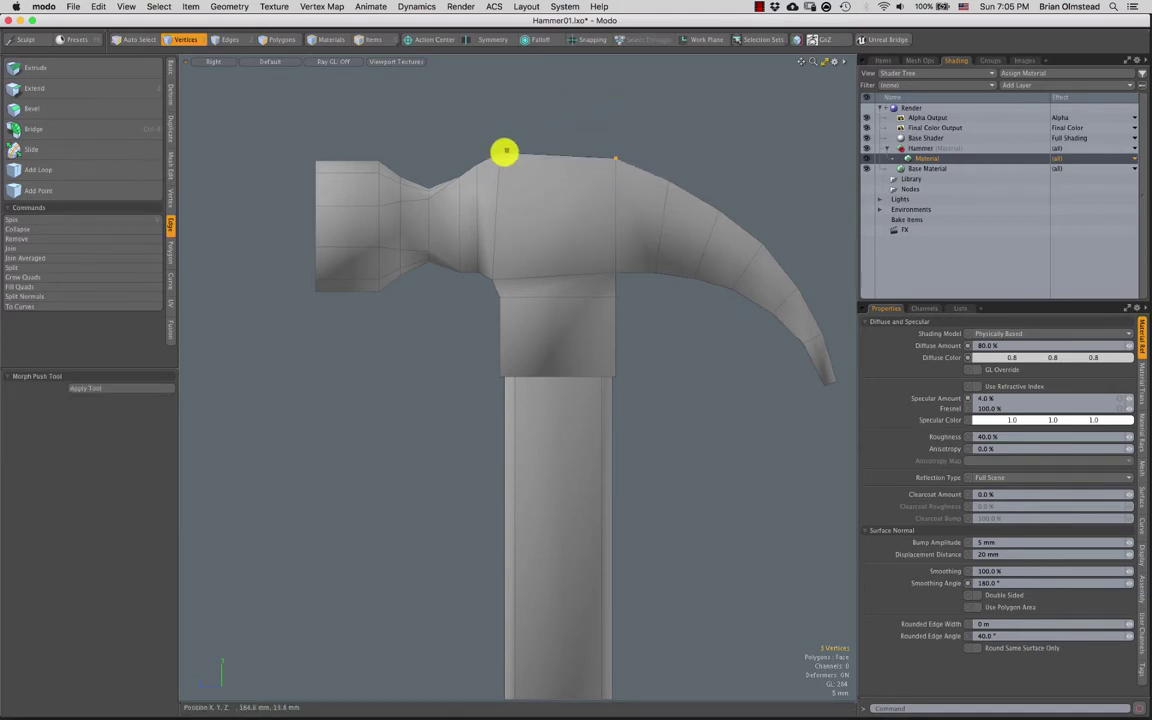
{"action": "key", "text": "w"}
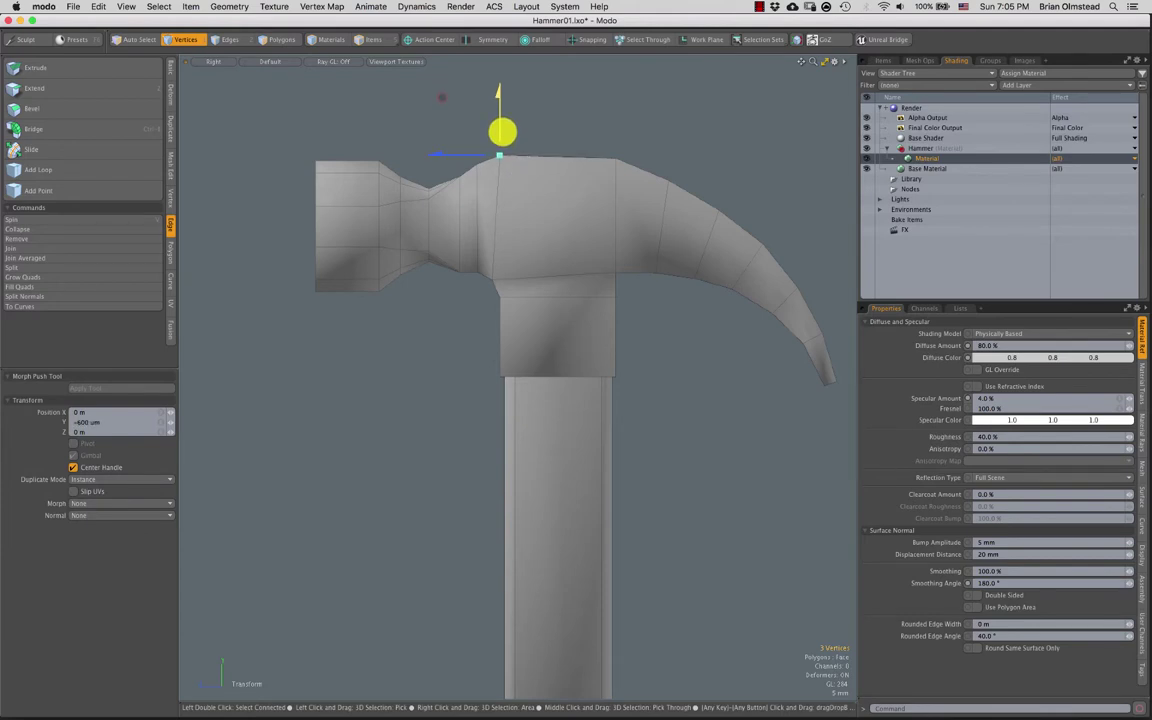
{"action": "key", "text": "space"}
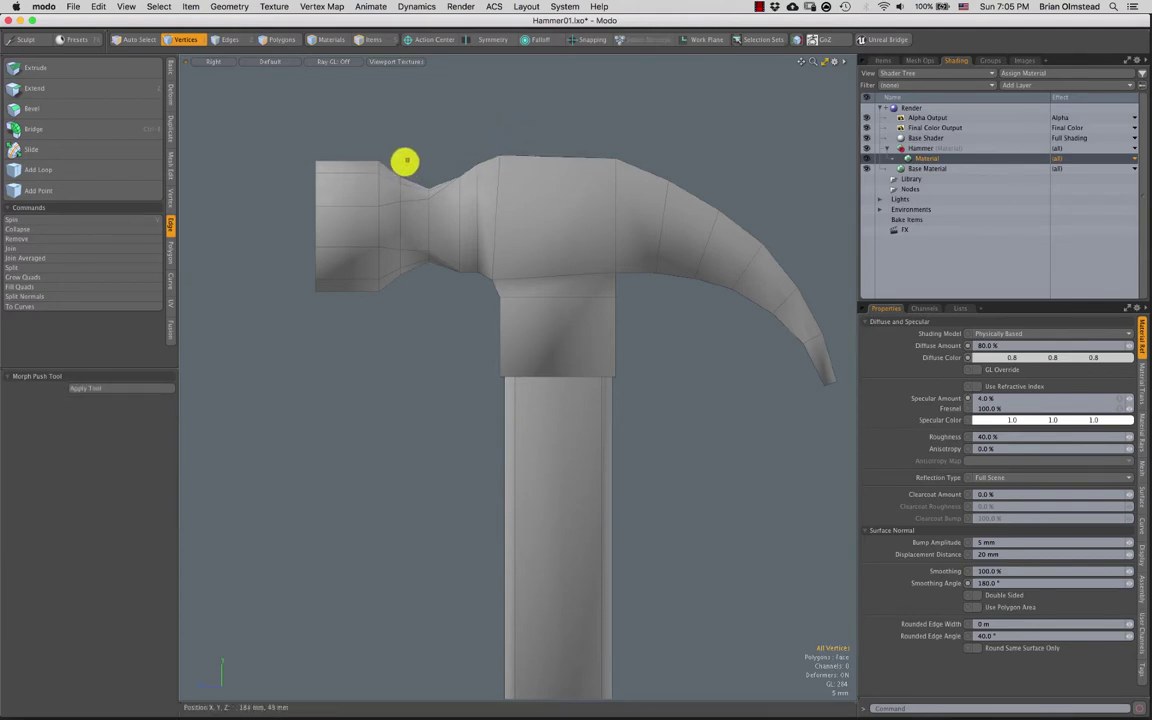
Scale the vertices of the head's middle section, including the upper socket, uniformly to about 111%
{"action": "key", "text": "ctrl+space"}
{"action": "scroll", "coordinate": [475, 256], "scroll_direction": "down", "scroll_amount": 4}
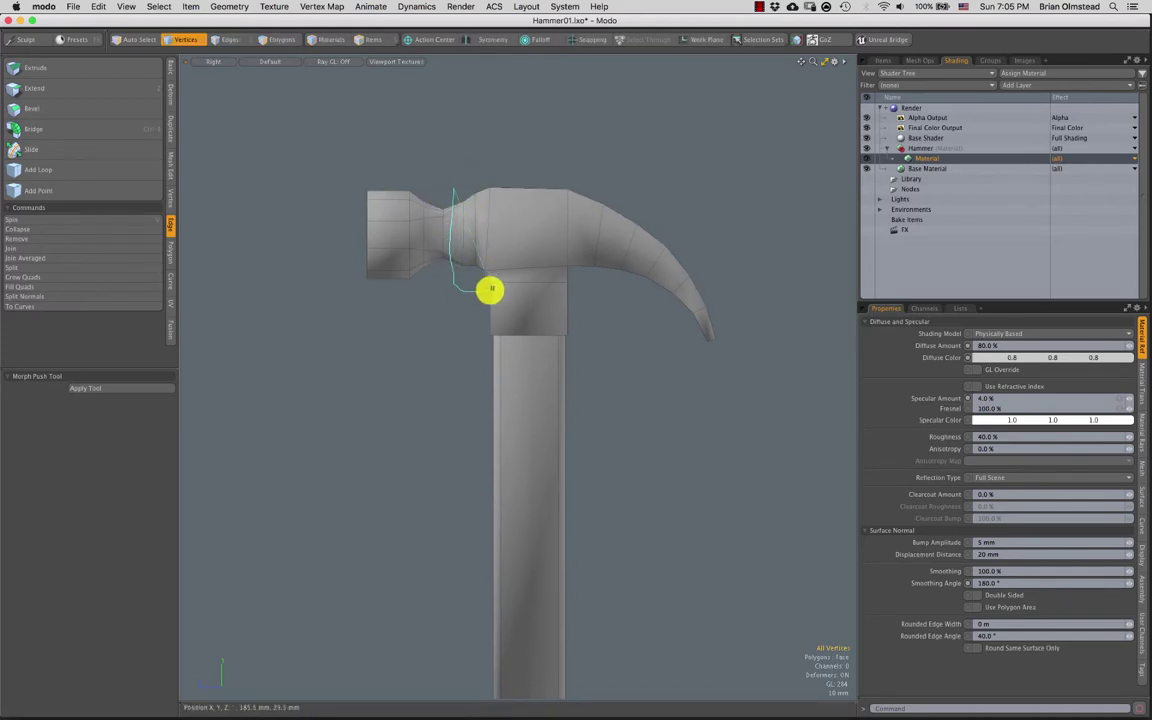
{"action": "key", "text": "r"}
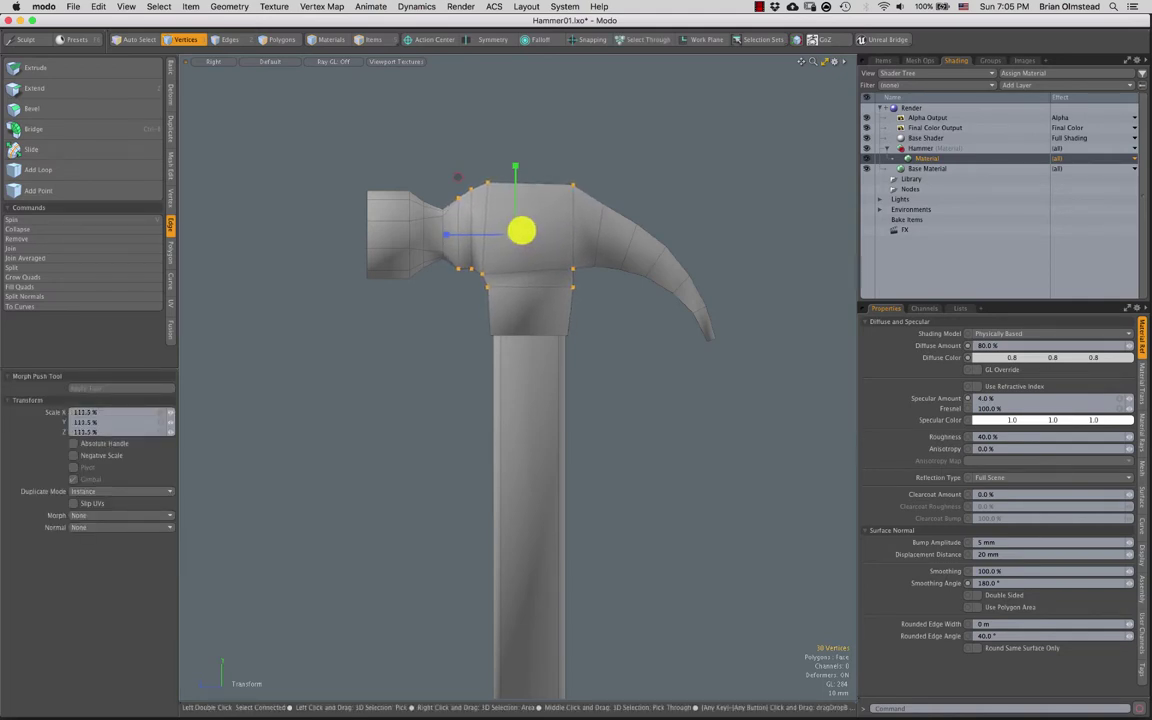
{"action": "key", "text": "q"}
Shift the claw vertices backward and the striking face and neck vertices forward, away from the head's middle section
{"action": "mouse_move", "coordinate": [625, 166]}
{"action": "right_mouse_down"}
{"action": "mouse_move", "coordinate": [594, 194]}
{"action": "mouse_move", "coordinate": [656, 440]}
{"action": "mouse_move", "coordinate": [749, 232]}
{"action": "right_mouse_up"}
{"action": "key", "text": "w"}
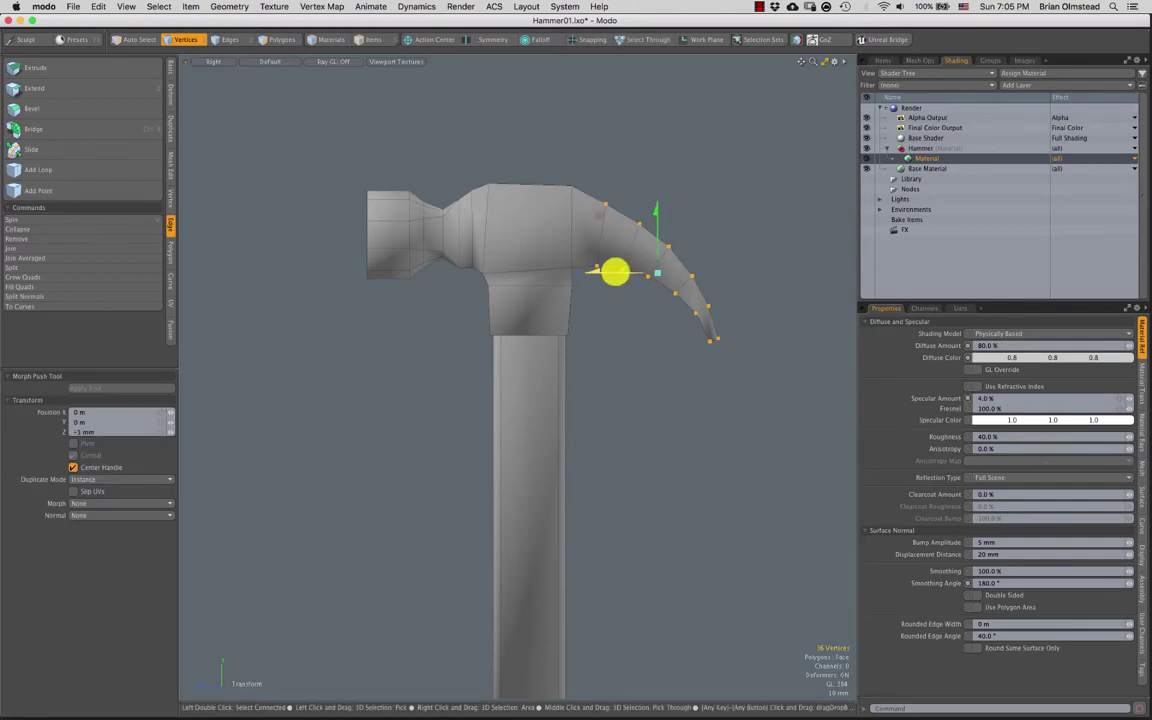
{"action": "key", "text": "space"}
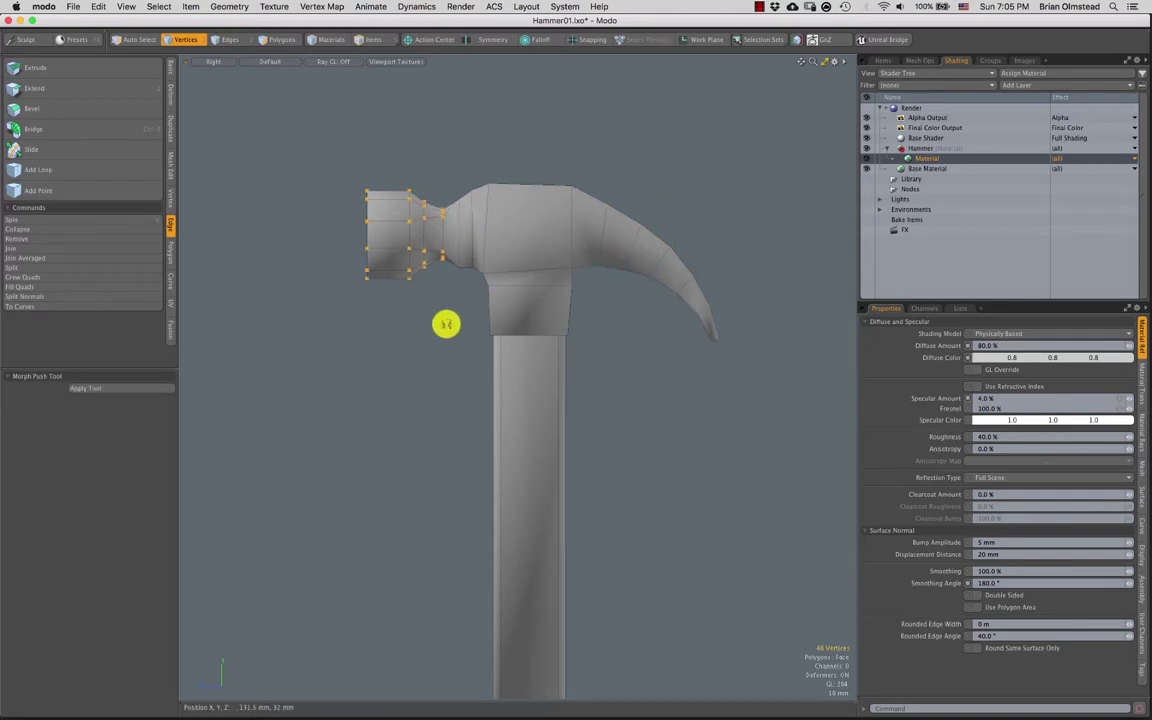
{"action": "key", "text": "w"}
{"action": "key", "text": "space"}
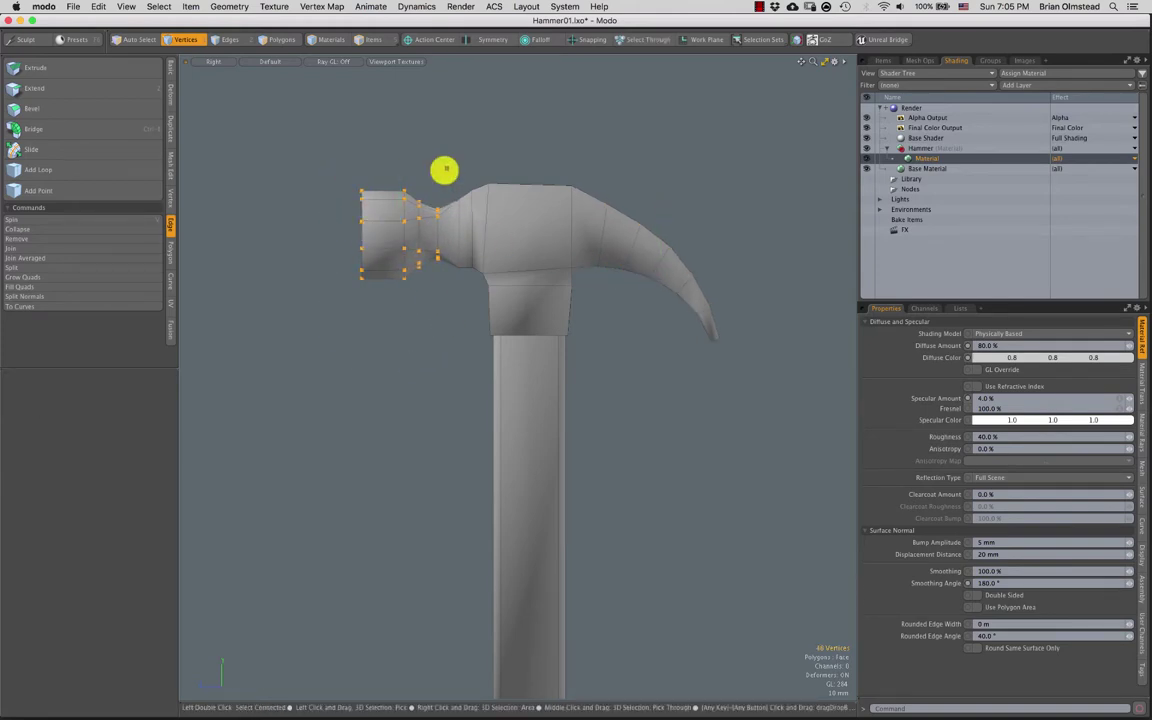
Fine-tune the height of the three bottom and three top vertices on the first edge loop behind the neck
{"action": "scroll", "coordinate": [460, 260], "scroll_direction": "up", "scroll_amount": 3}
{"action": "key", "text": "w"}
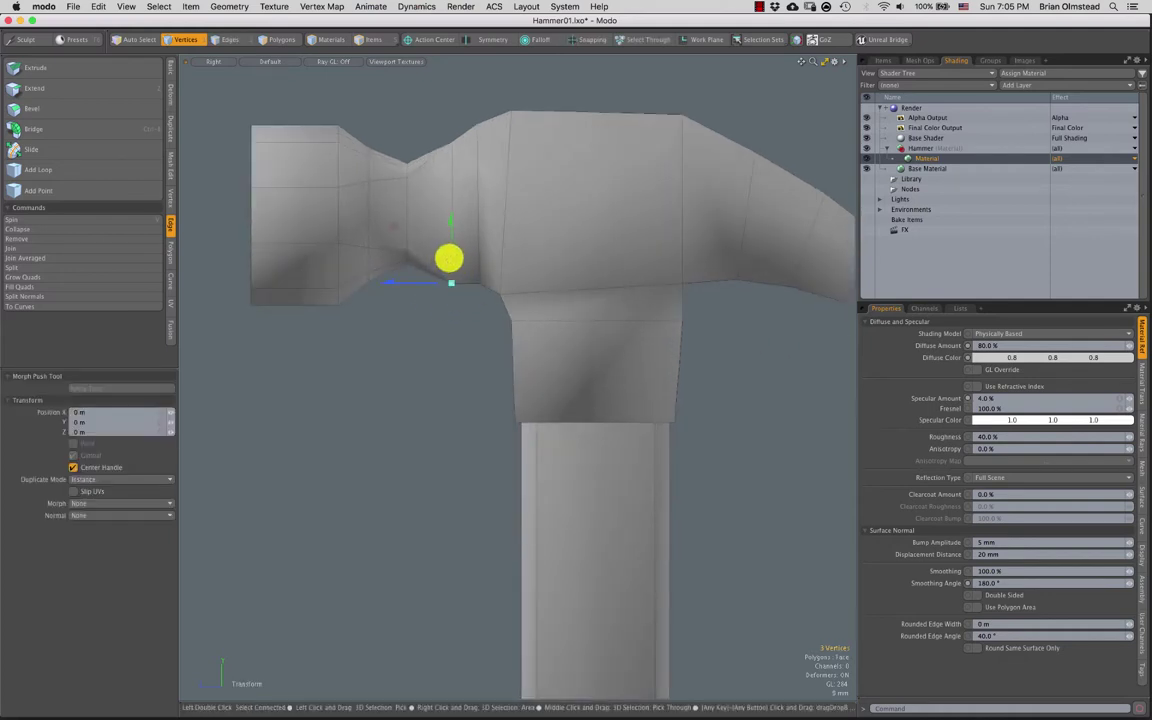
{"action": "left_click_drag", "start_coordinate": [464, 230], "coordinate": [443, 127]}
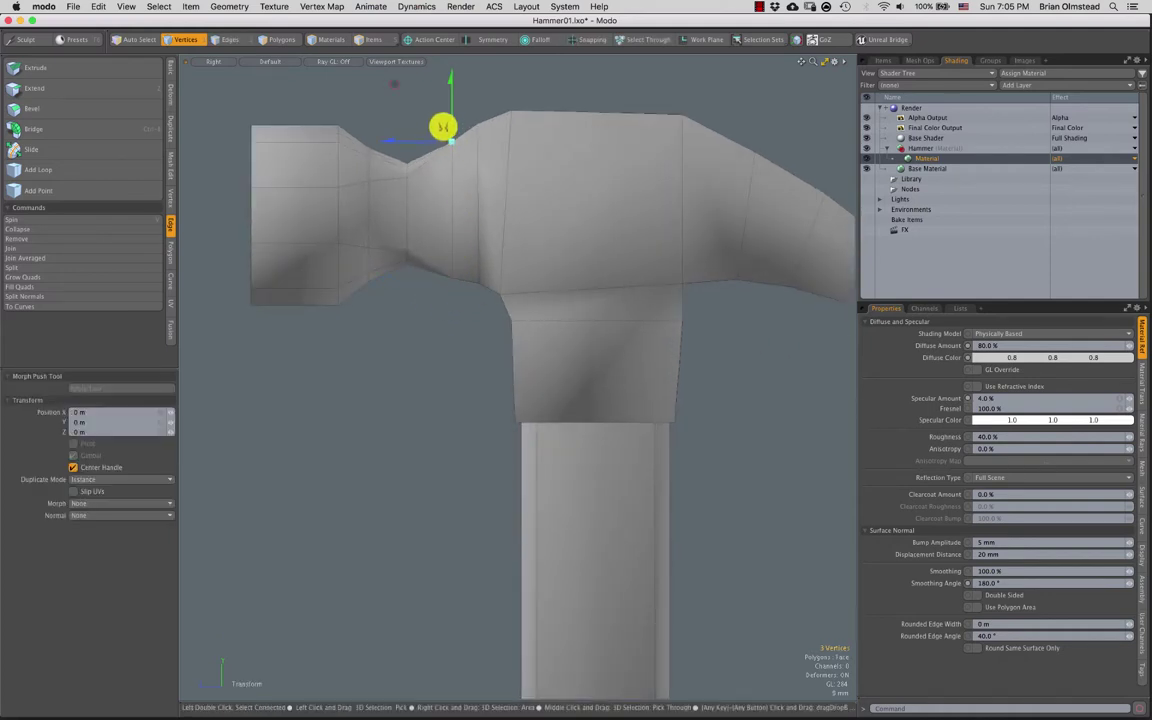
{"action": "key", "text": "space"}
Adjust the three top vertices just ahead of the head's flat top, finishing by lowering them about 0.4 mm
{"action": "middle_click", "coordinate": [482, 119]}
{"action": "key", "text": "w"}
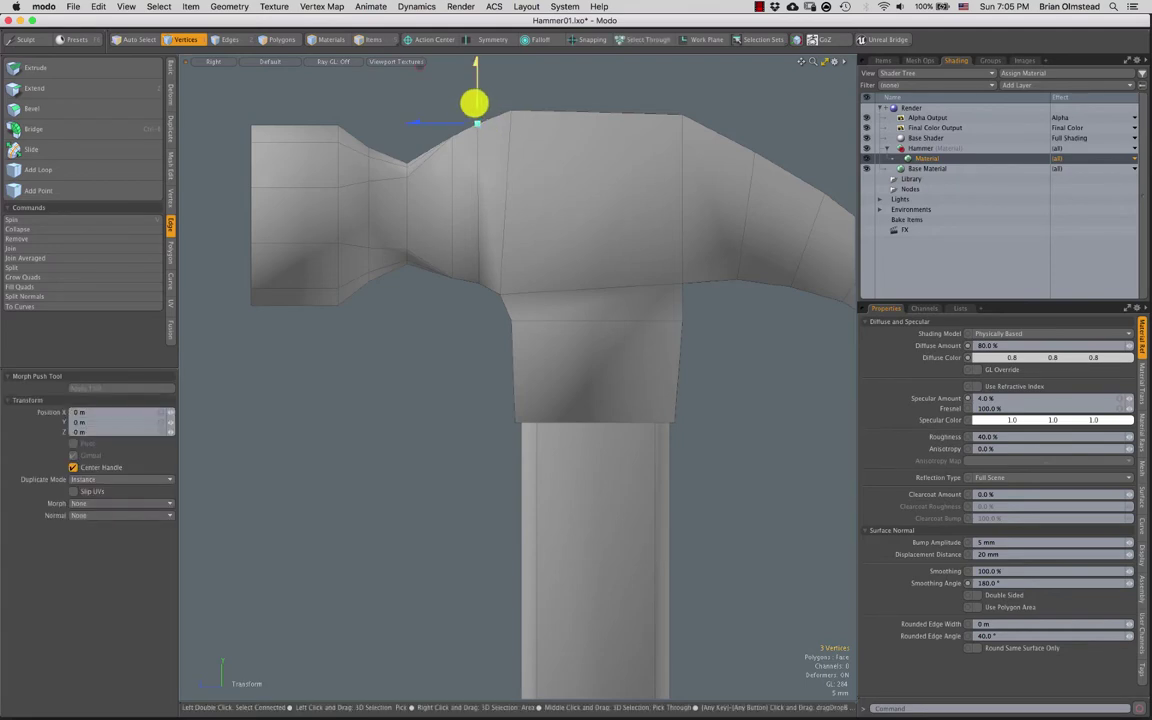
{"action": "key", "text": "space"}
{"action": "left_click", "coordinate": [476, 96]}
{"action": "scroll", "coordinate": [514, 294], "scroll_direction": "down", "scroll_amount": 4}
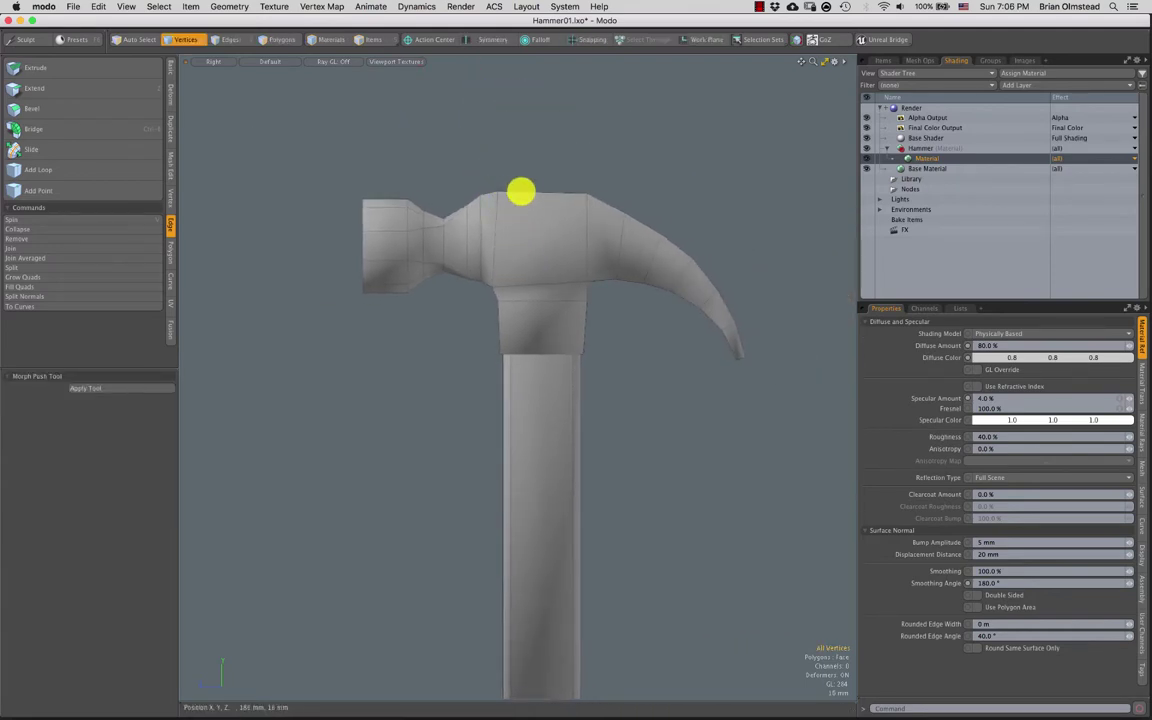
{"action": "scroll", "coordinate": [487, 198], "scroll_direction": "up", "scroll_amount": 3}
{"action": "key", "text": "w"}
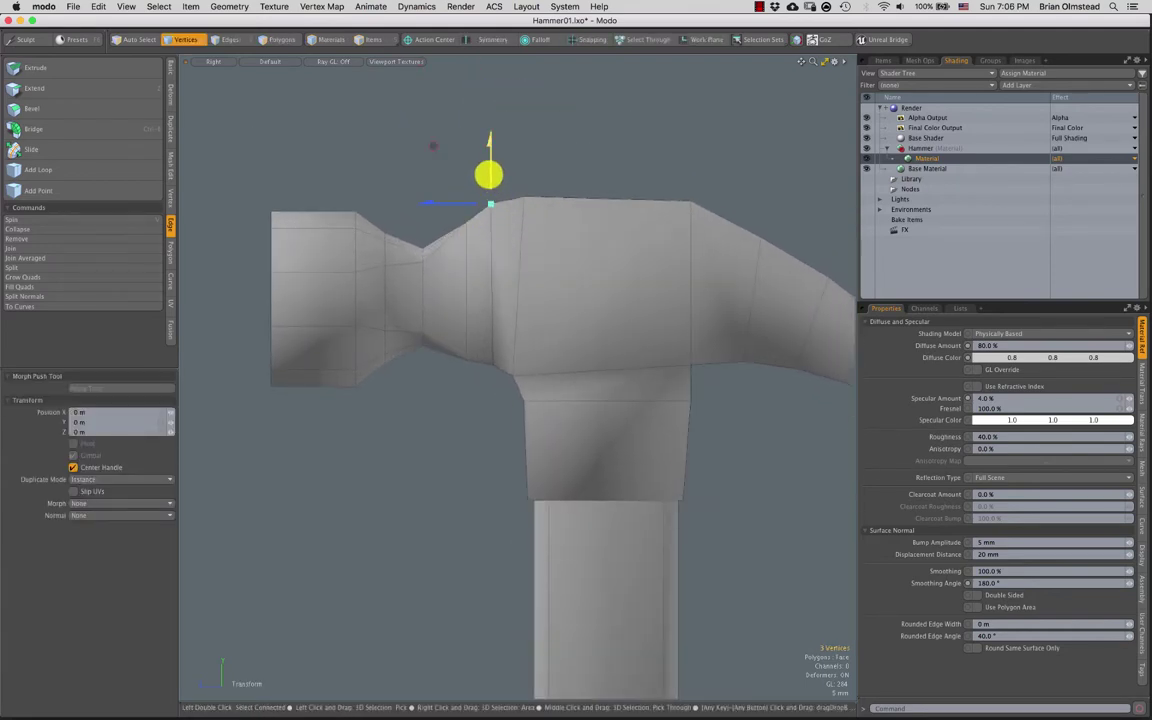
Inspect the reshaped head and the whole hammer in the perspective view against the reference image
{"action": "key", "text": "KP_Decimal"}
{"action": "scroll", "coordinate": [512, 214], "scroll_direction": "down", "scroll_amount": 5}
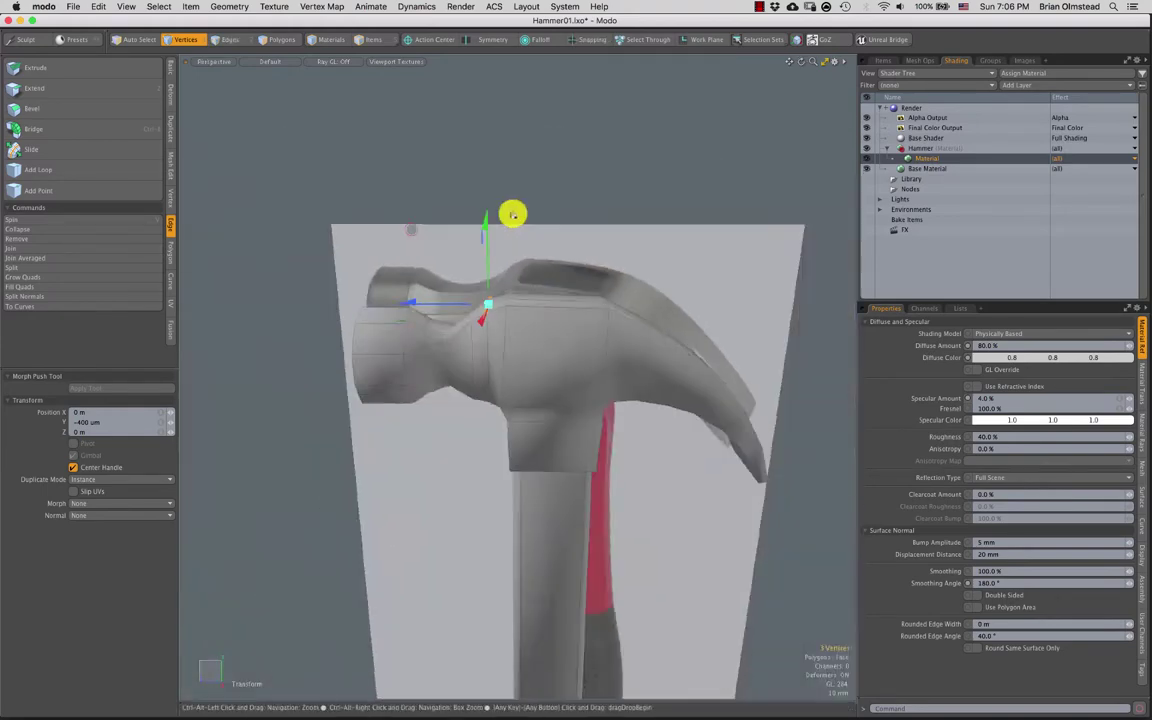
{"action": "key", "text": "shift+a"}
{"action": "left_click_drag", "start_coordinate": [508, 369], "coordinate": [544, 355], "text": "alt"}
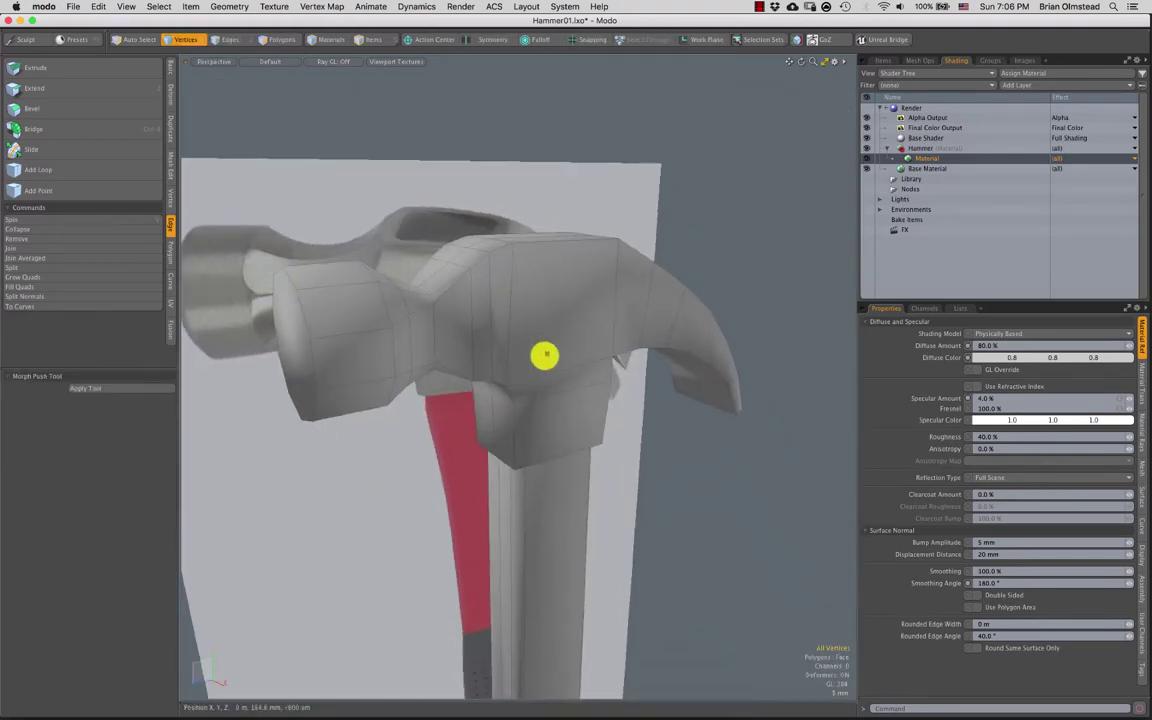
{"action": "key", "text": "a"}
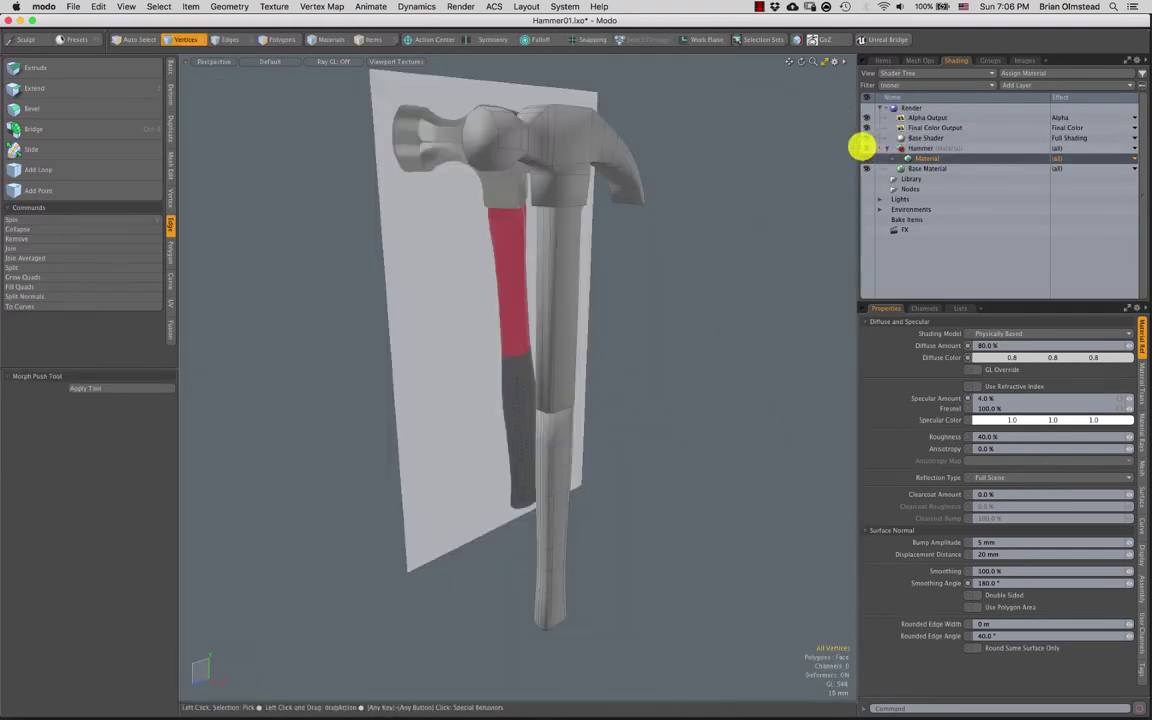
Hide the Hammer_Ref reference image item and save the scene
{"action": "left_click", "coordinate": [867, 148]}
{"action": "scroll", "coordinate": [603, 272], "scroll_direction": "up", "scroll_amount": 1}
{"action": "left_click", "coordinate": [867, 149]}
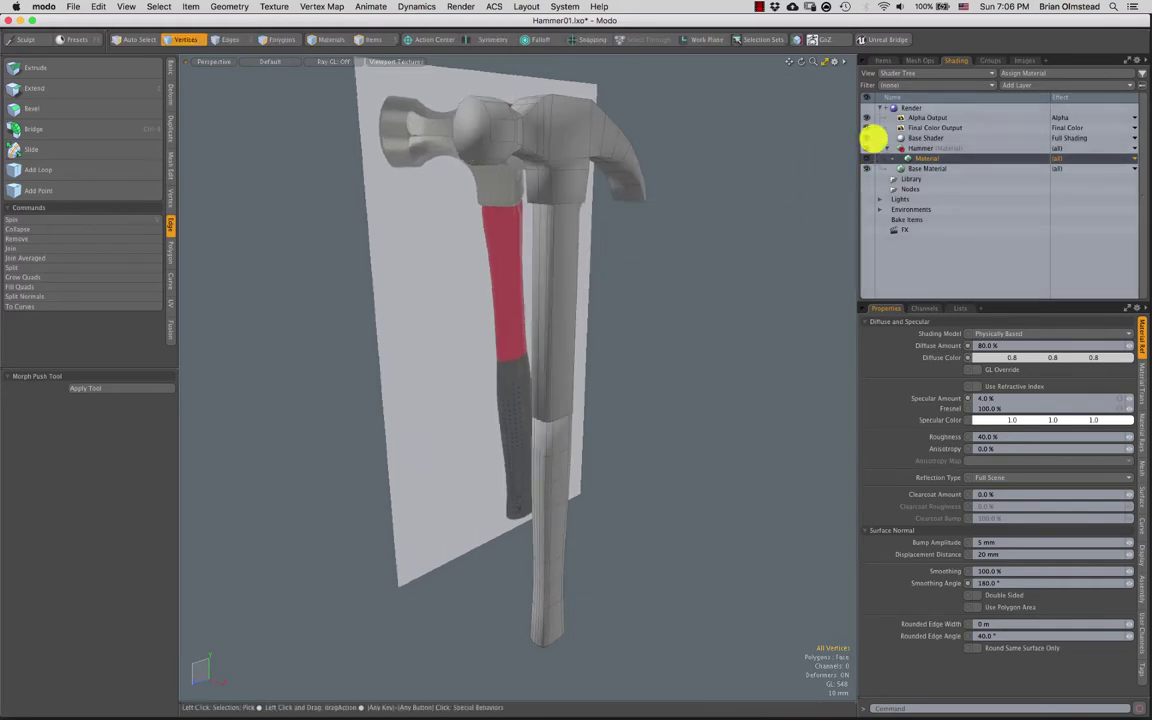
{"action": "left_click", "coordinate": [885, 62]}
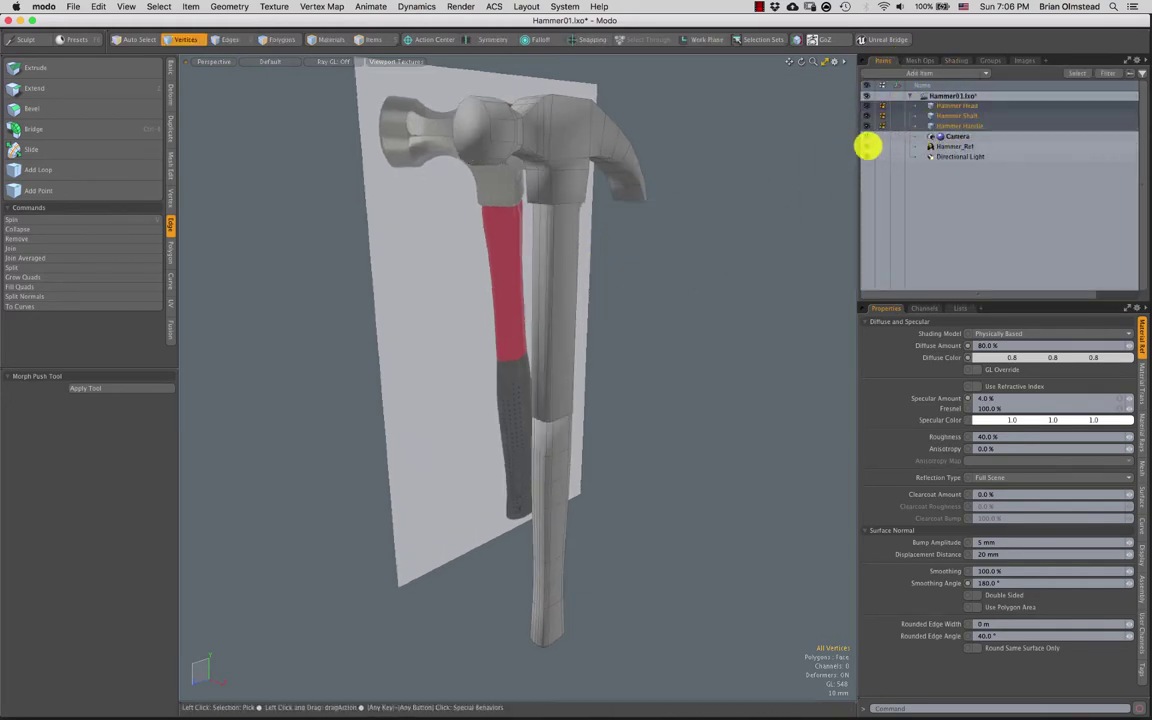
{"action": "left_click", "coordinate": [866, 146]}
{"action": "mouse_move", "coordinate": [612, 257]}
{"action": "left_mouse_down", "text": "alt"}
{"action": "mouse_move", "coordinate": [607, 280]}
{"action": "mouse_move", "coordinate": [607, 270]}
{"action": "left_mouse_up", "text": "alt"}
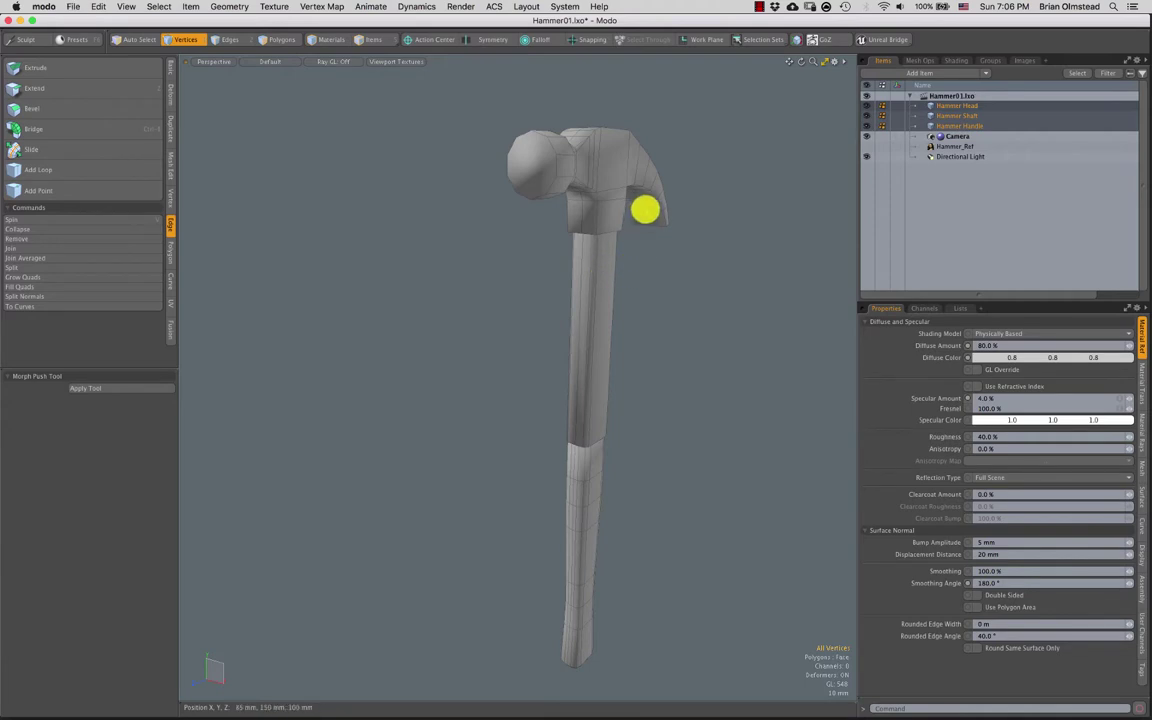
{"action": "left_click_drag", "start_coordinate": [612, 340], "coordinate": [600, 298], "text": "alt"}
Select all polygons of the handle grip and hide the rest of the hammer
{"action": "key", "text": "3"}
{"action": "double_click", "coordinate": [584, 463]}
{"action": "key", "text": "shift+a"}
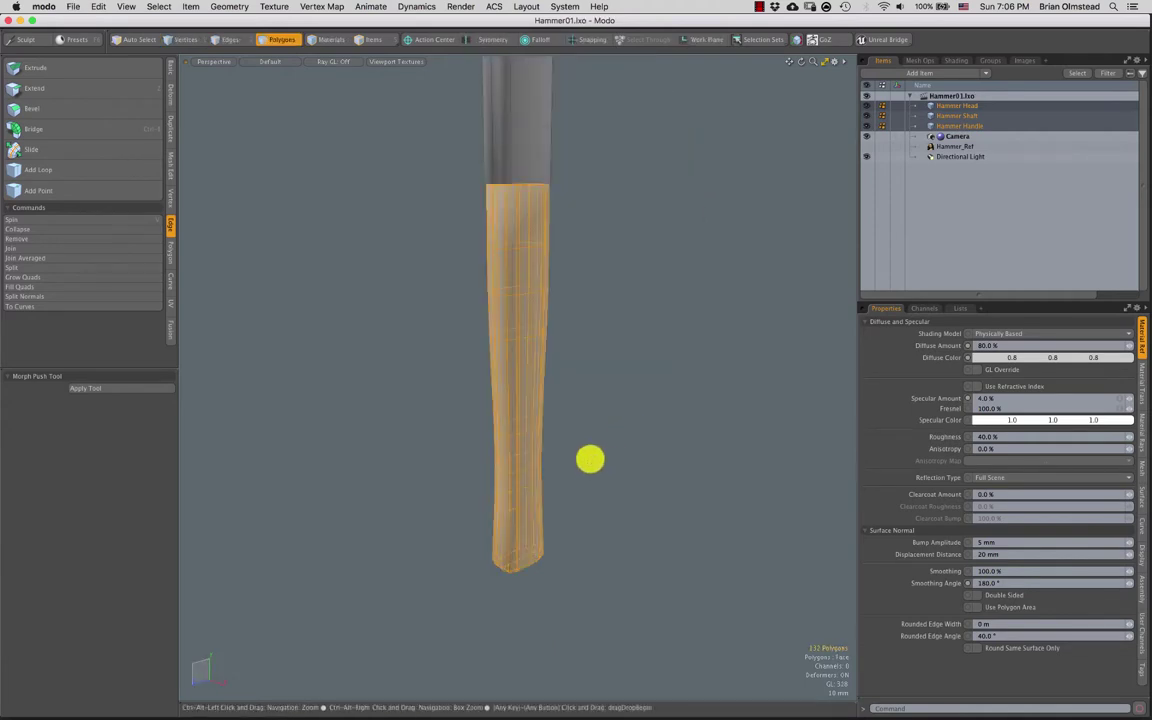
{"action": "left_click_drag", "start_coordinate": [590, 459], "coordinate": [589, 412], "text": "alt"}
{"action": "key", "text": "shift+h"}
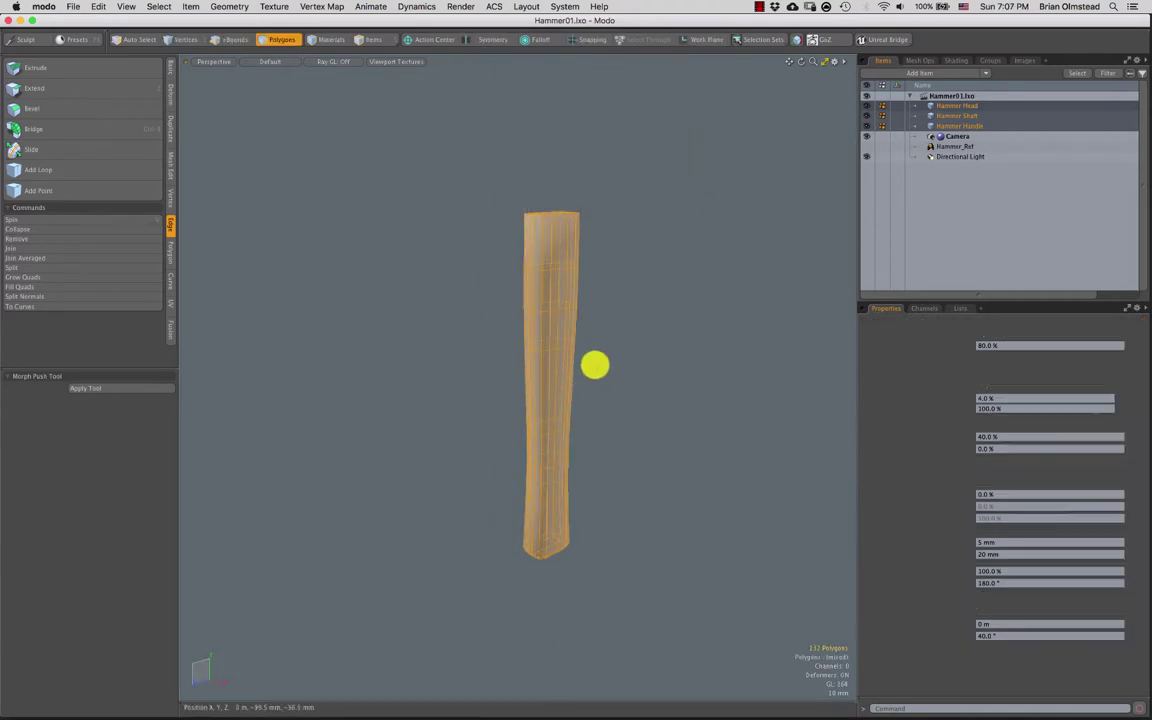
Select the polygons of the cap at the bottom end of the handle
{"action": "key", "text": "shift+a"}
{"action": "left_click_drag", "start_coordinate": [527, 532], "coordinate": [532, 292], "text": "alt"}
{"action": "left_click_drag", "start_coordinate": [532, 292], "coordinate": [643, 257], "text": "ctrl+alt"}
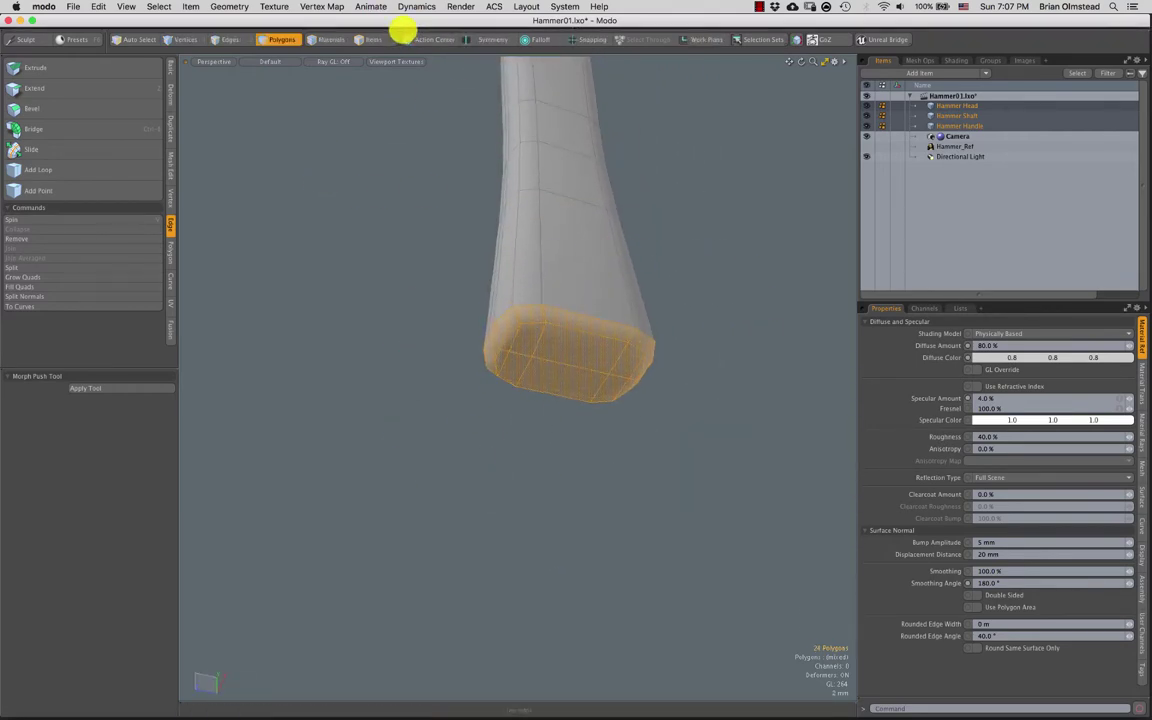
Switch to the UVEdit layout and display the handle's Texture UV map
{"action": "left_click", "coordinate": [396, 28]}
{"action": "left_click", "coordinate": [451, 33]}
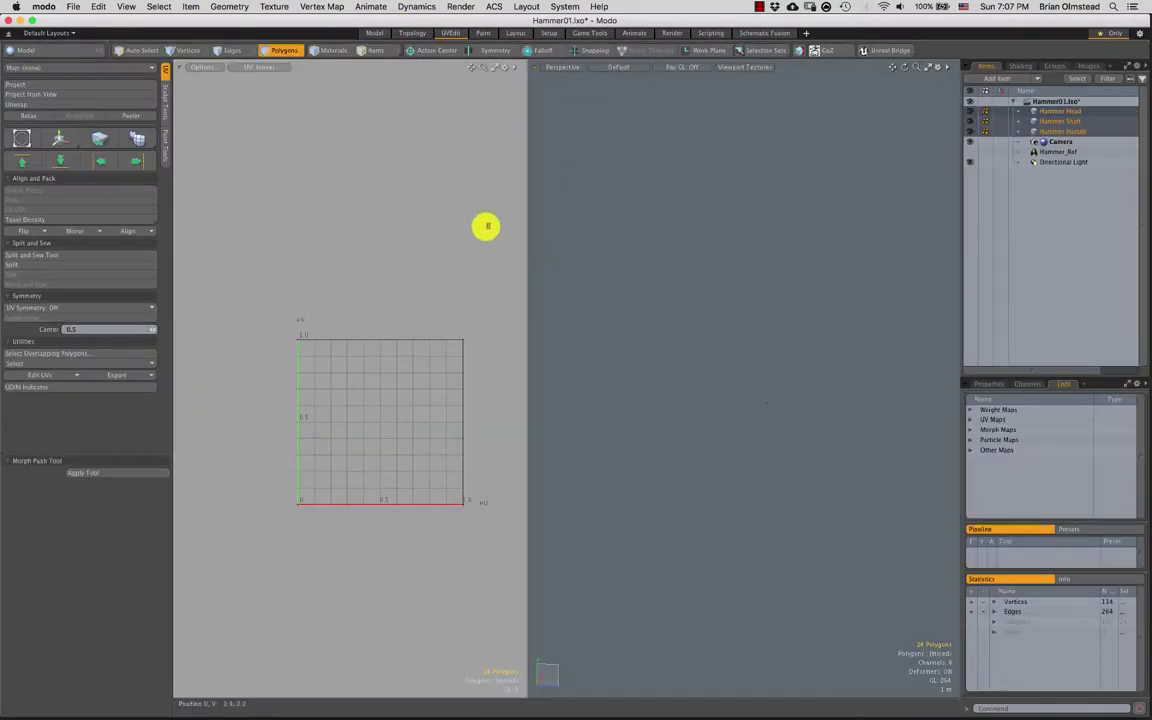
{"action": "key", "text": "shift+a"}
{"action": "key", "text": "shift+a"}
{"action": "left_click_drag", "start_coordinate": [402, 416], "coordinate": [446, 413], "text": "ctrl+alt"}
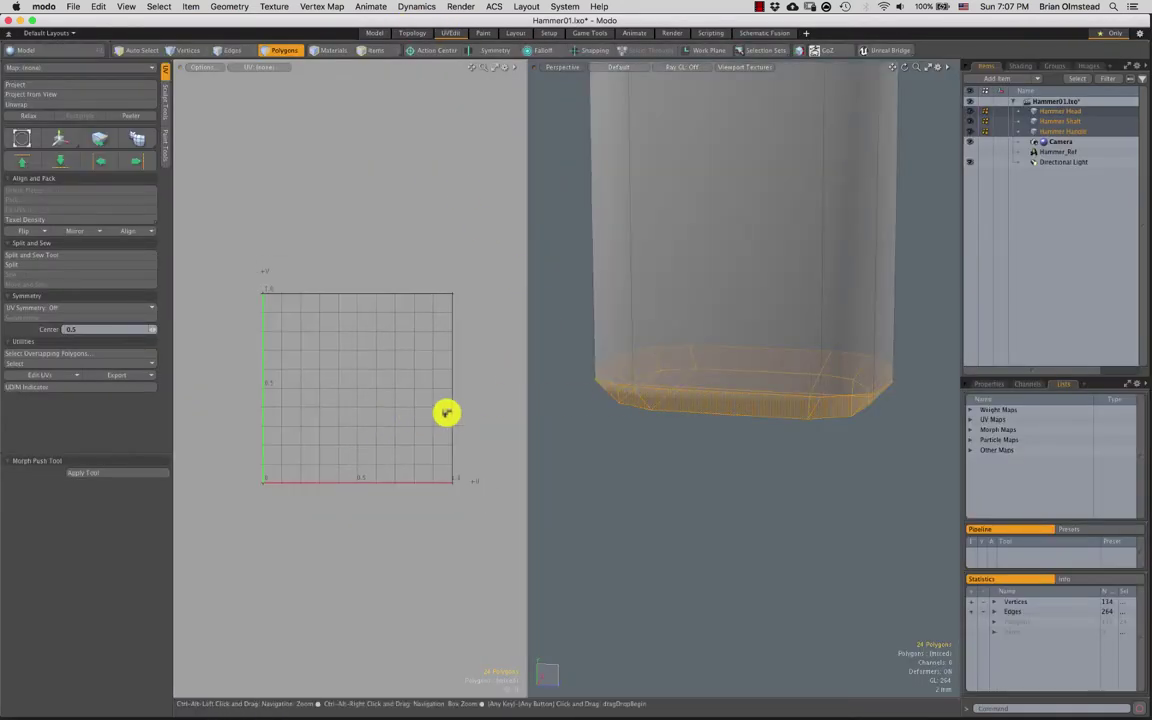
{"action": "left_click", "coordinate": [969, 420]}
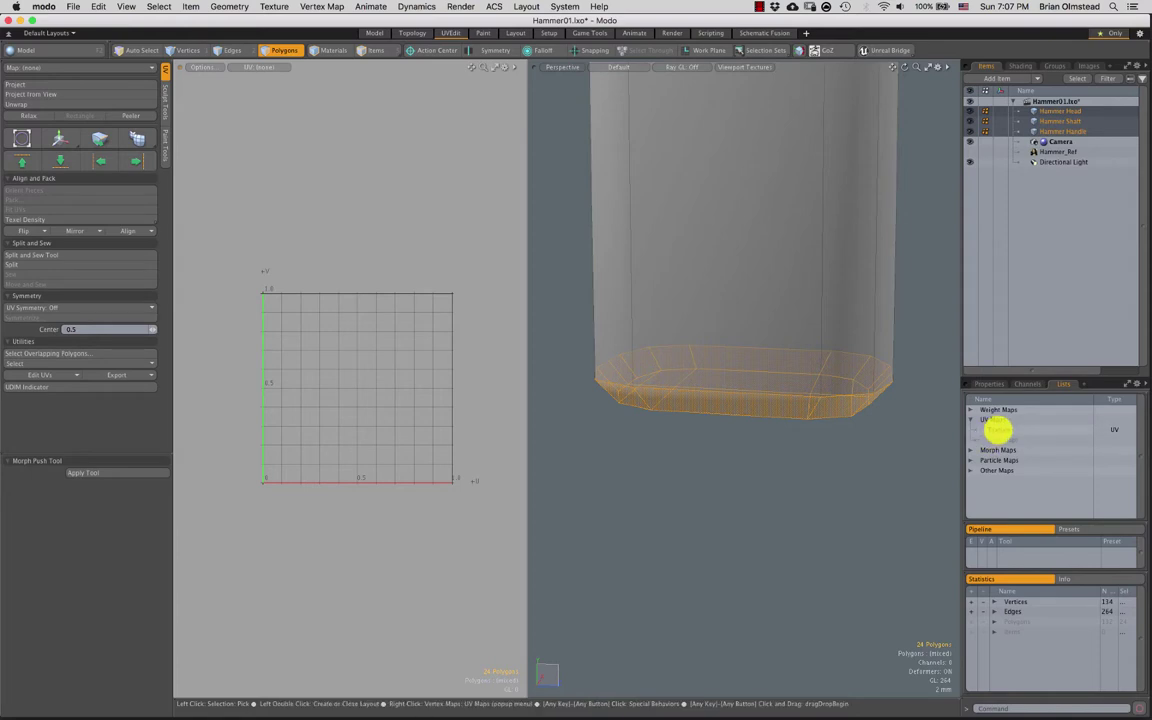
{"action": "left_click", "coordinate": [997, 429]}
{"action": "scroll", "coordinate": [722, 365], "scroll_direction": "down", "scroll_amount": 5}
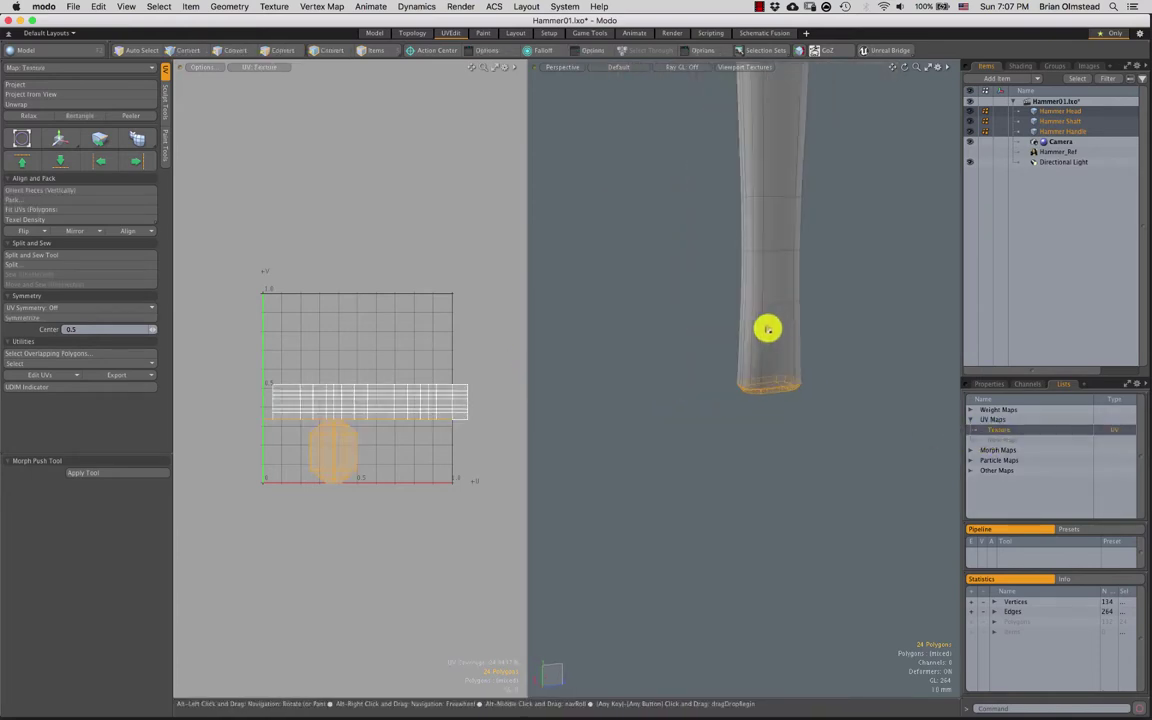
{"action": "scroll", "coordinate": [767, 329], "scroll_direction": "down", "scroll_amount": 5}
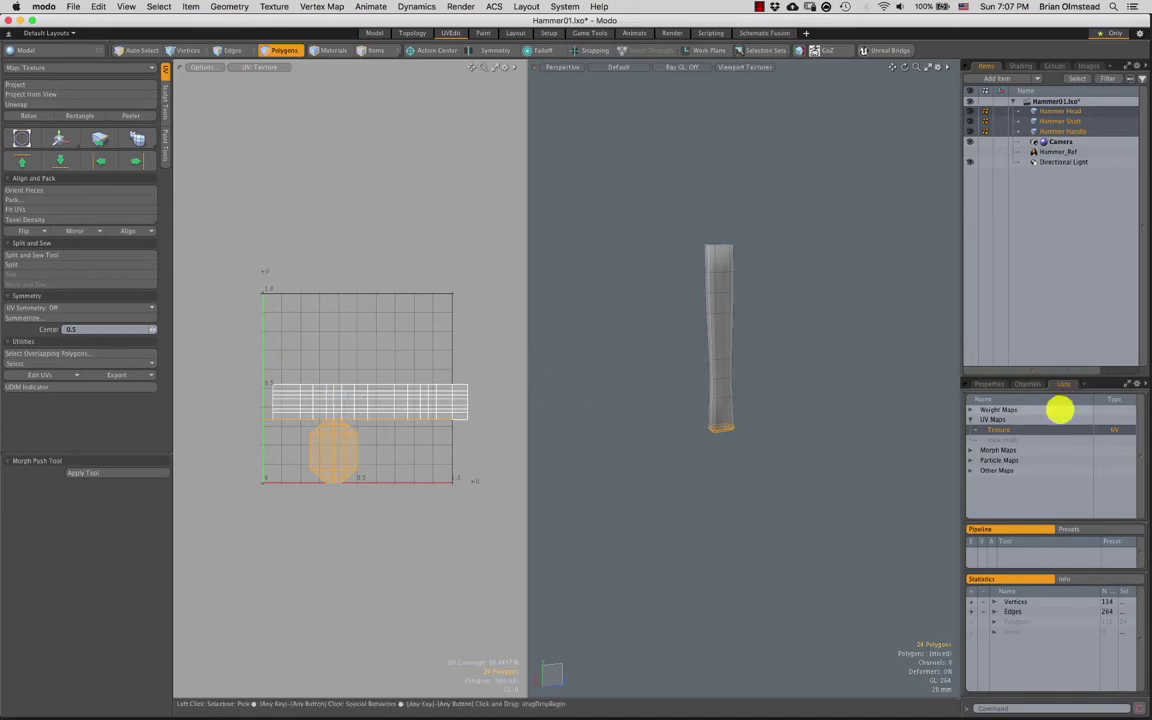
{"action": "left_click_drag", "start_coordinate": [987, 386], "coordinate": [988, 383]}
{"action": "left_click", "coordinate": [990, 383]}
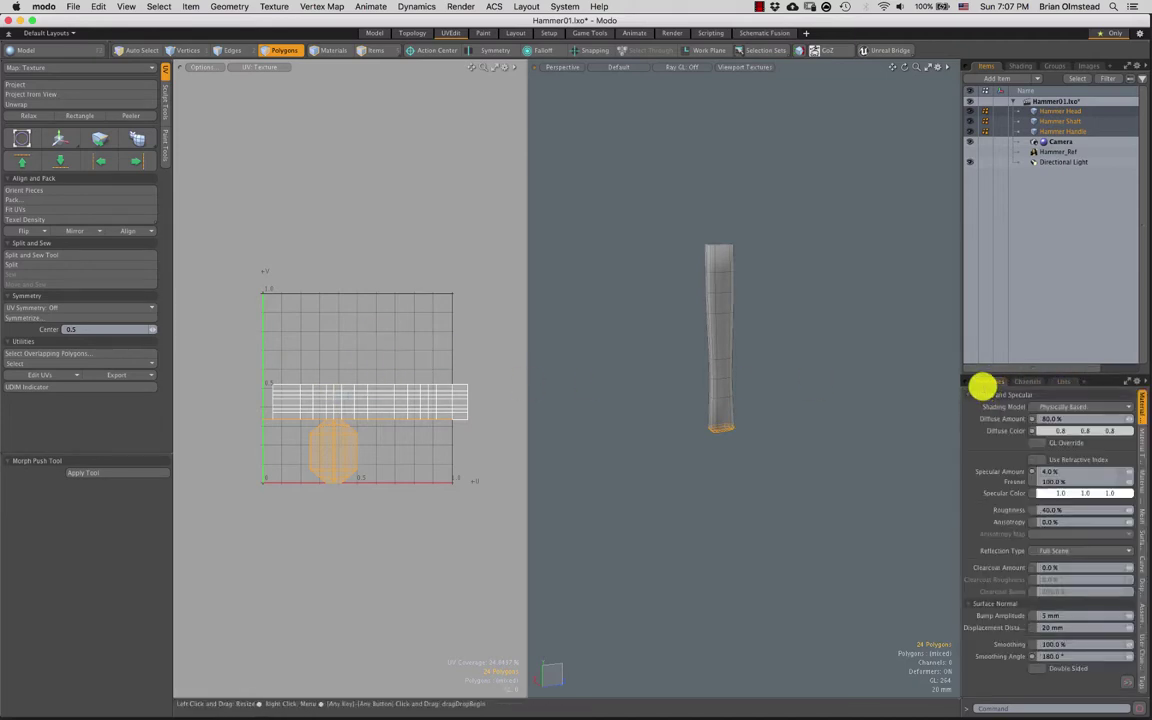
{"action": "left_click", "coordinate": [1062, 382]}
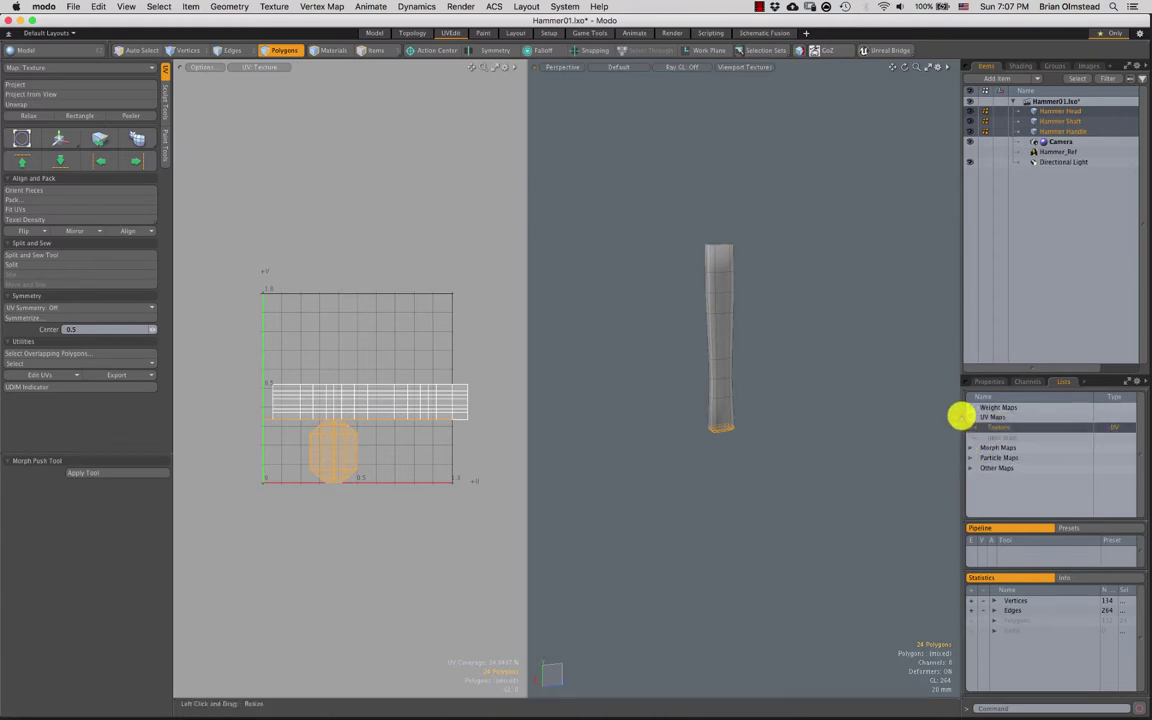
Unwrap the selected polygons of the handle's bottom end cap with the Conformal method
{"action": "left_click_drag", "start_coordinate": [961, 416], "coordinate": [917, 416]}
{"action": "left_click_drag", "start_coordinate": [367, 394], "coordinate": [386, 420], "text": "ctrl+alt"}
{"action": "left_click_drag", "start_coordinate": [731, 394], "coordinate": [728, 334], "text": "alt+shift"}
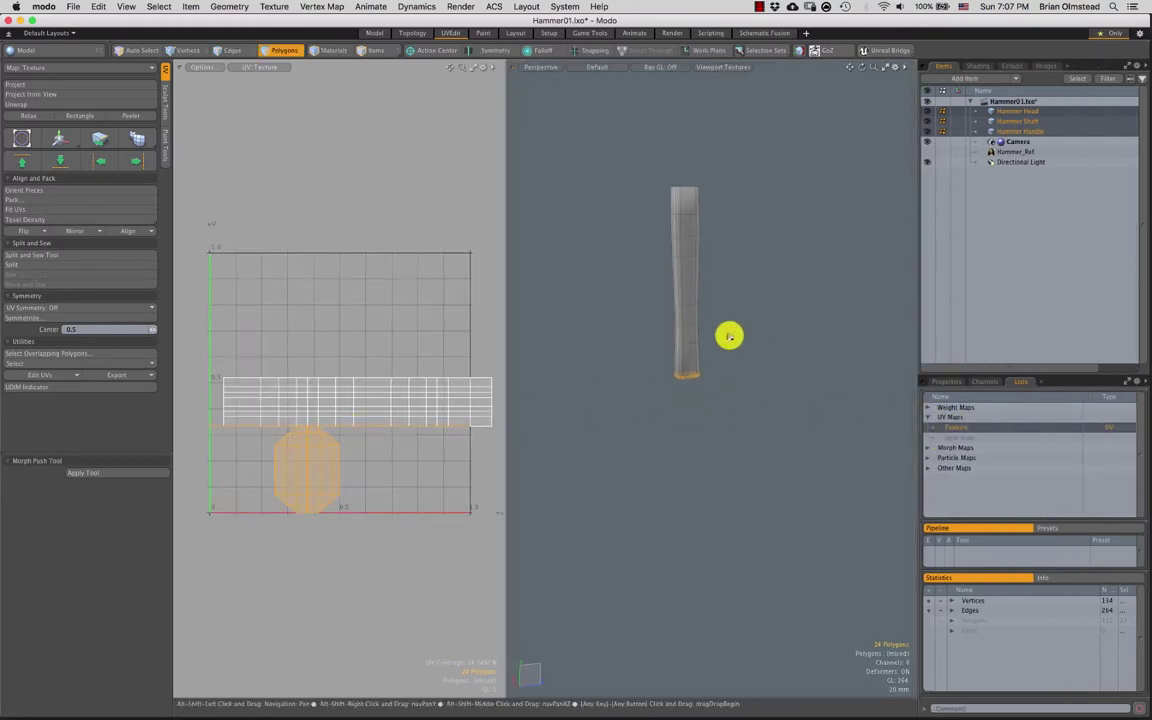
{"action": "scroll", "coordinate": [729, 336], "scroll_direction": "up", "scroll_amount": 2}
{"action": "left_click_drag", "start_coordinate": [612, 272], "coordinate": [640, 329], "text": "alt+shift"}
{"action": "scroll", "coordinate": [338, 399], "scroll_direction": "down", "scroll_amount": 1}
{"action": "scroll", "coordinate": [331, 392], "scroll_direction": "down", "scroll_amount": 2}
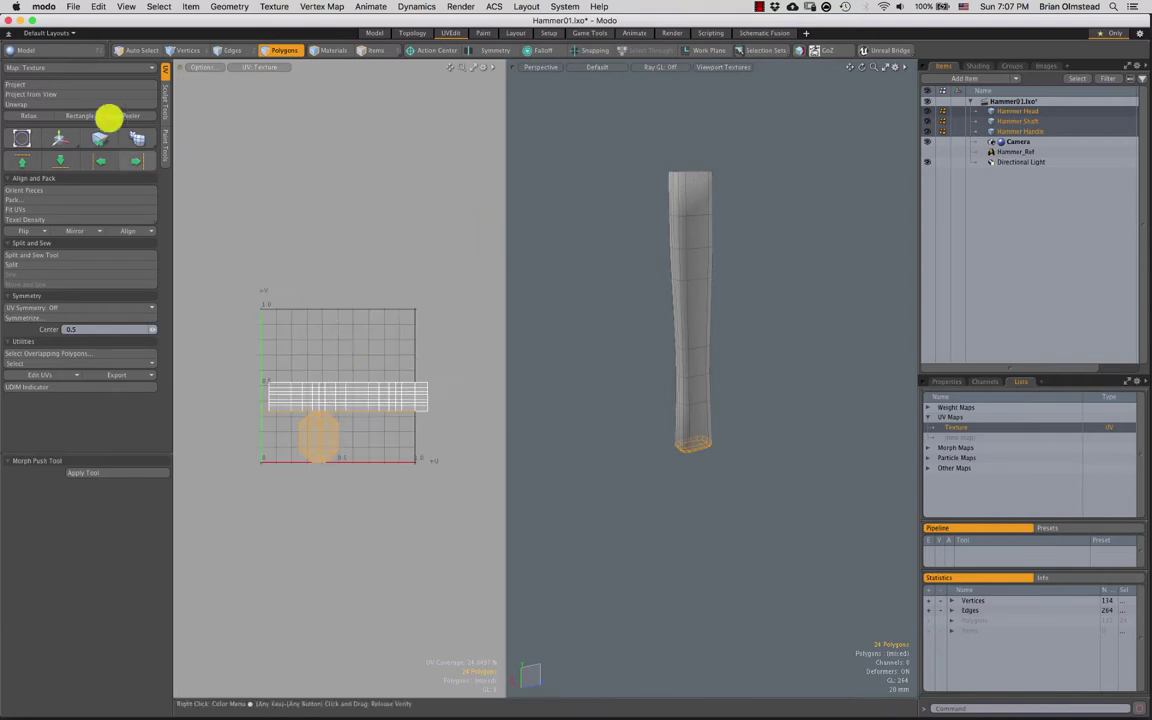
{"action": "left_click", "coordinate": [45, 104]}
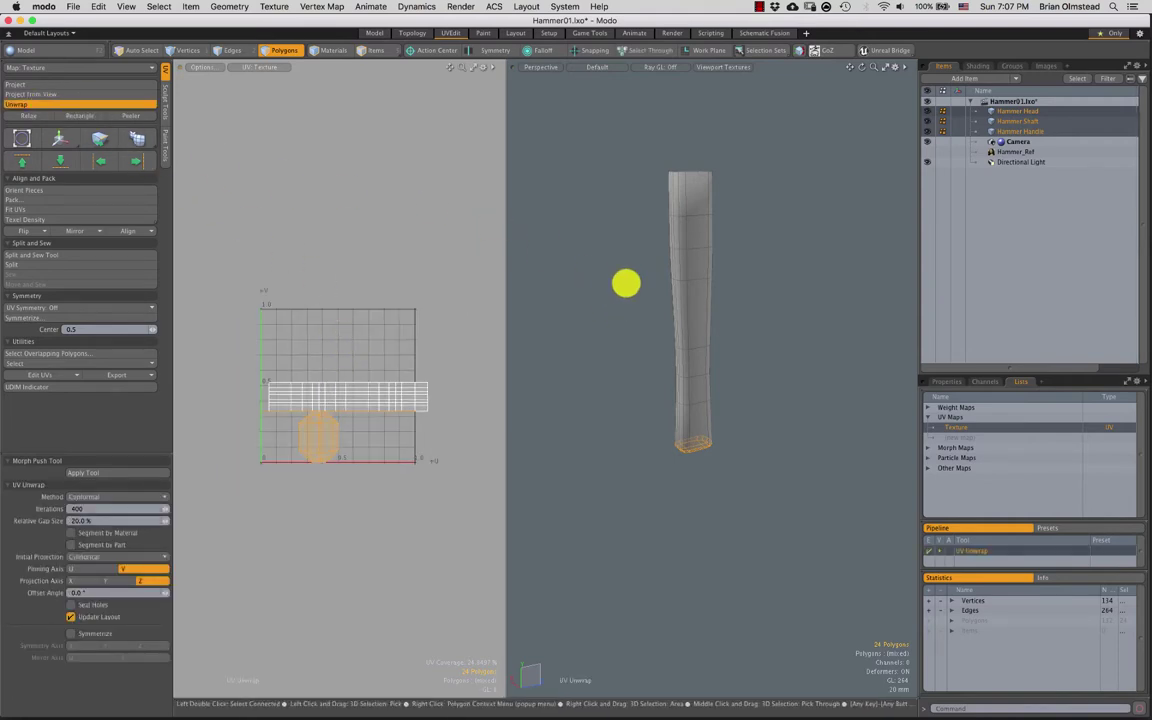
Move the bottom cap's UV island up and outside the UV square, and hide the cap polygons
{"action": "key", "text": "w"}
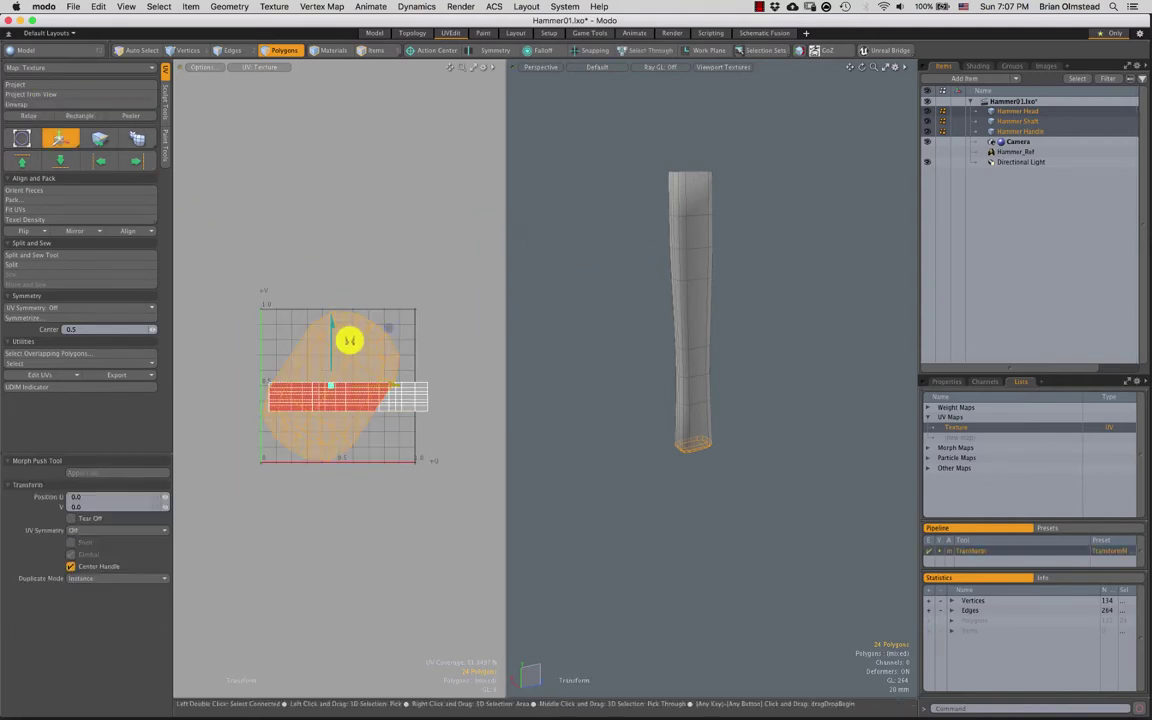
{"action": "left_click_drag", "start_coordinate": [347, 334], "coordinate": [237, 262]}
{"action": "left_click_drag", "start_coordinate": [278, 307], "coordinate": [334, 329], "text": "alt+shift"}
{"action": "key", "text": "q"}
{"action": "left_click", "coordinate": [660, 297]}
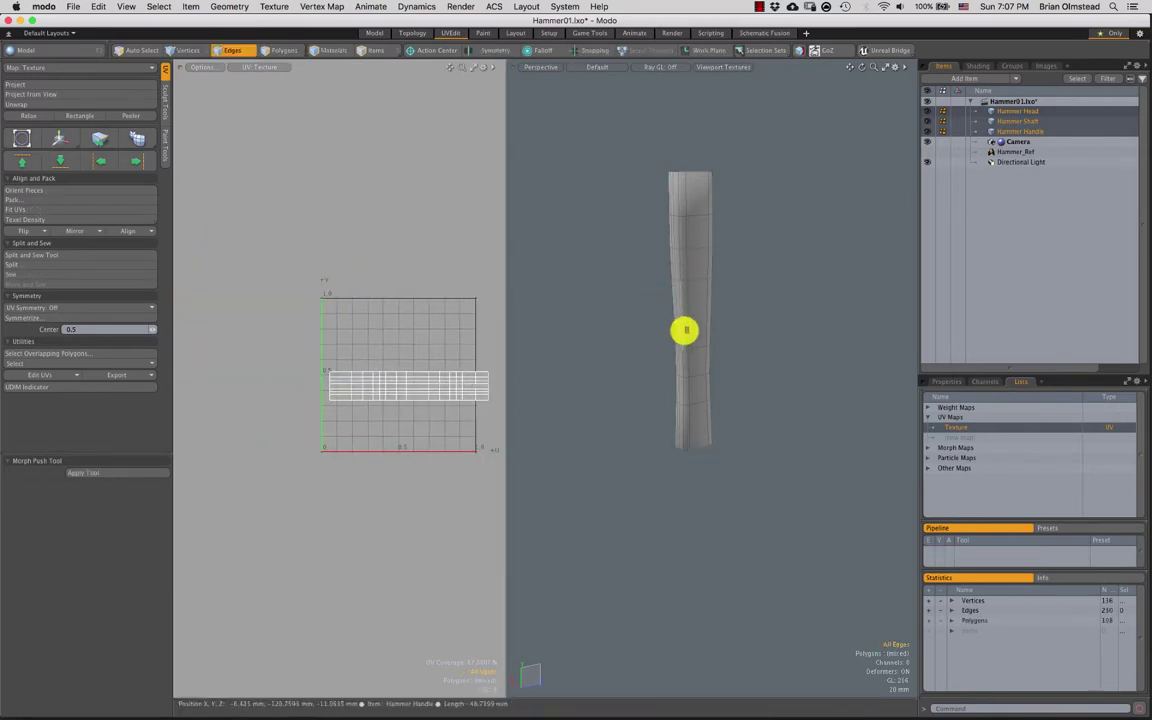
Select the polygons of the cap at the handle's top end and unwrap them
{"action": "left_click_drag", "start_coordinate": [684, 329], "coordinate": [694, 267], "text": "alt"}
{"action": "key", "text": "3"}
{"action": "right_click_drag", "start_coordinate": [647, 223], "coordinate": [777, 221]}
{"action": "left_click_drag", "start_coordinate": [777, 221], "coordinate": [750, 234], "text": "alt"}
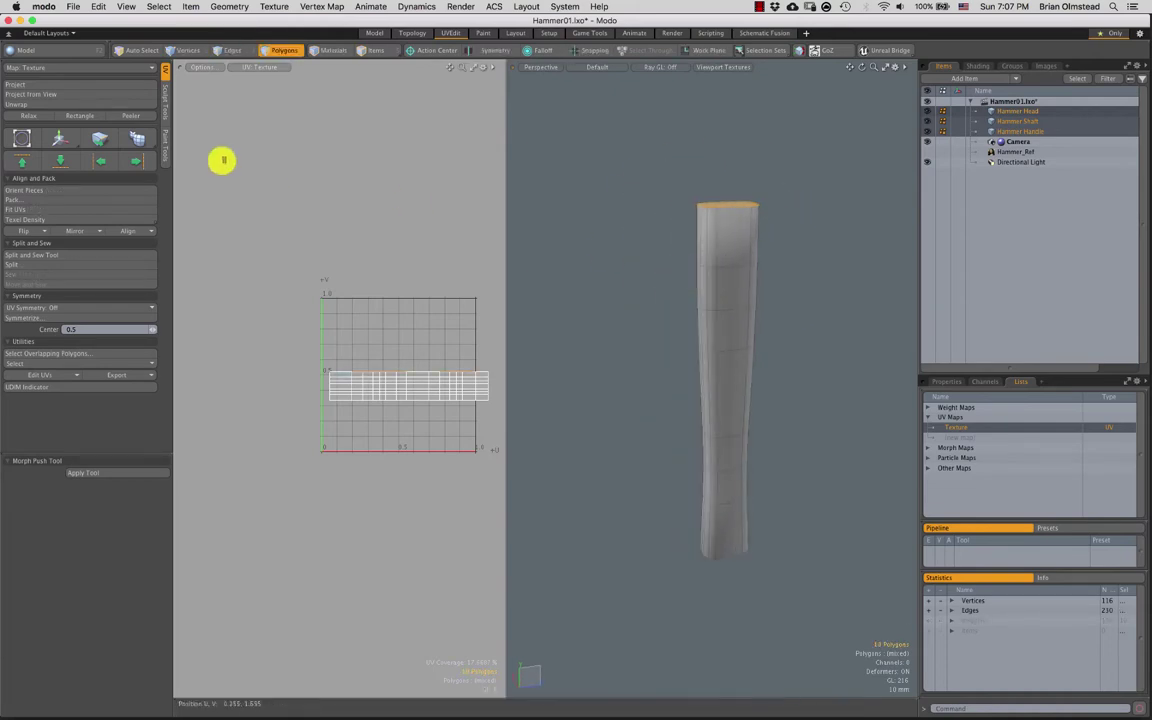
{"action": "left_click", "coordinate": [44, 104]}
{"action": "left_click", "coordinate": [615, 186]}
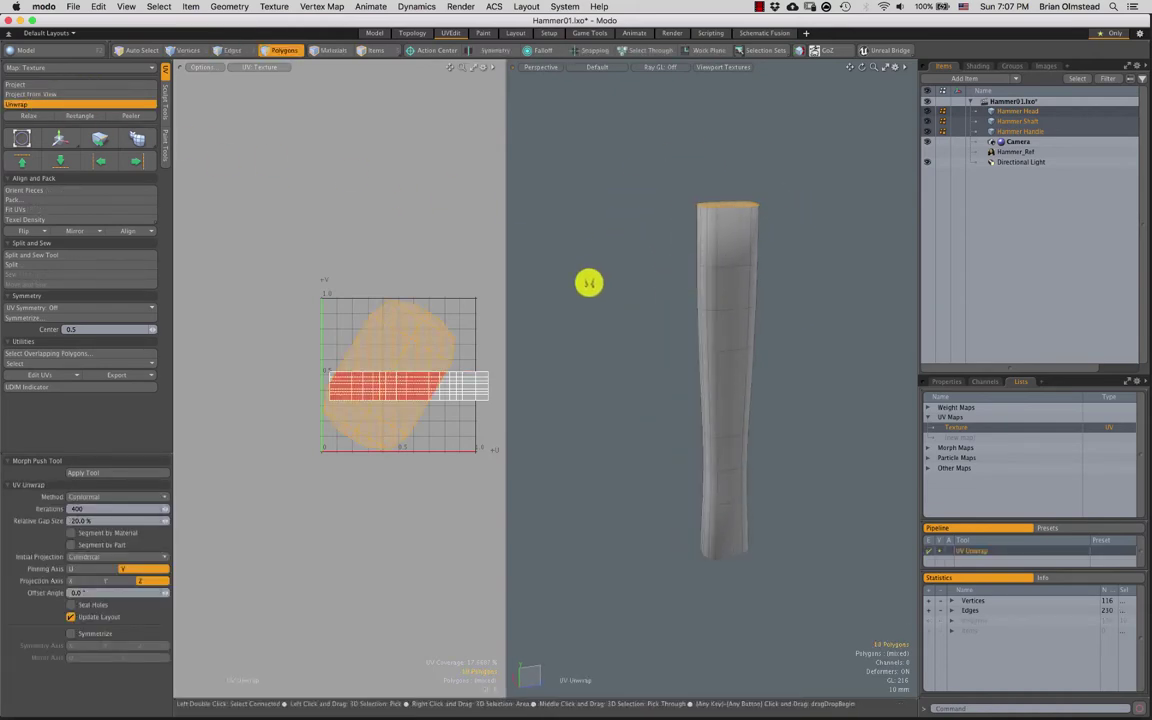
Move the top cap's UV island to the left, outside the UV square, and hide the cap polygons
{"action": "key", "text": "w"}
{"action": "left_click_drag", "start_coordinate": [448, 286], "coordinate": [262, 329]}
{"action": "key", "text": "Escape"}
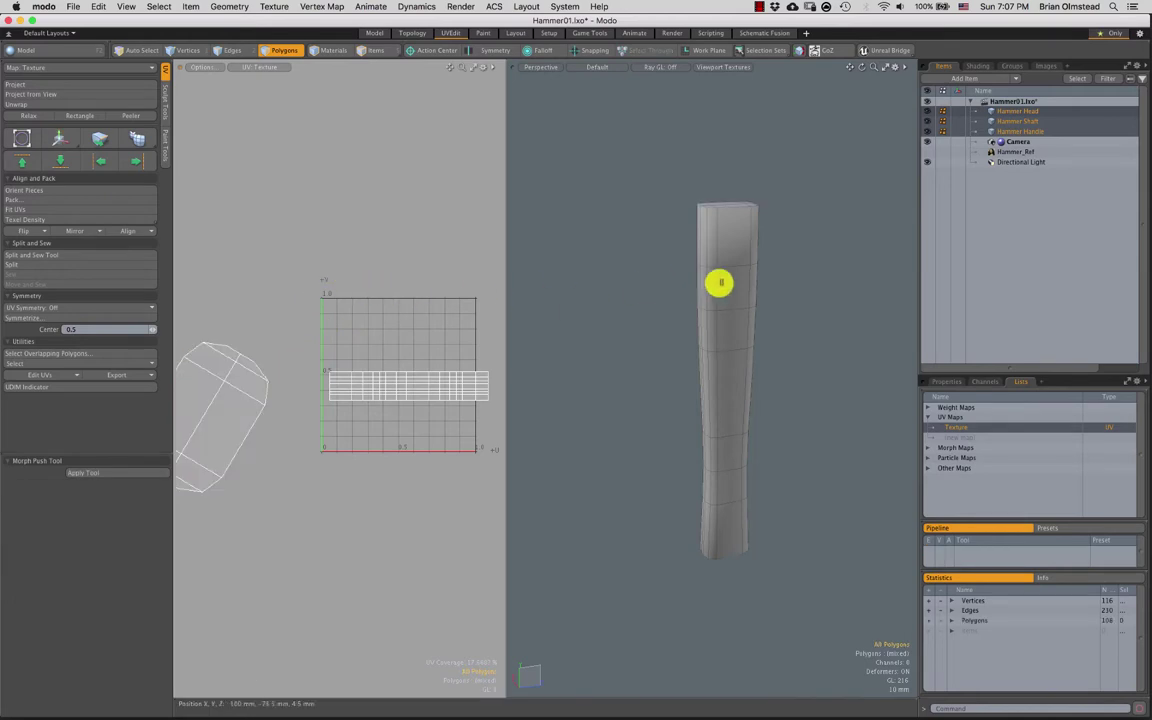
{"action": "left_click", "coordinate": [370, 315]}
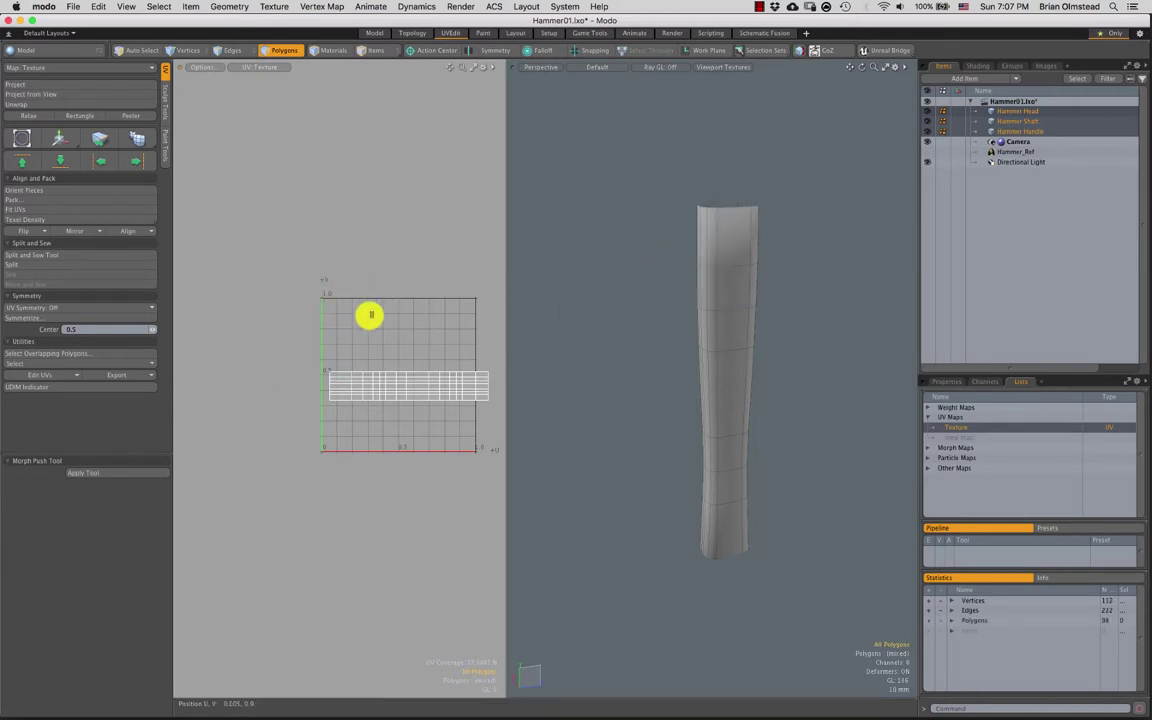
Select a lengthwise edge loop along the handle as the seam and unwrap the handle's sides
{"action": "key", "text": "2"}
{"action": "left_click_drag", "start_coordinate": [678, 265], "coordinate": [667, 235], "text": "alt"}
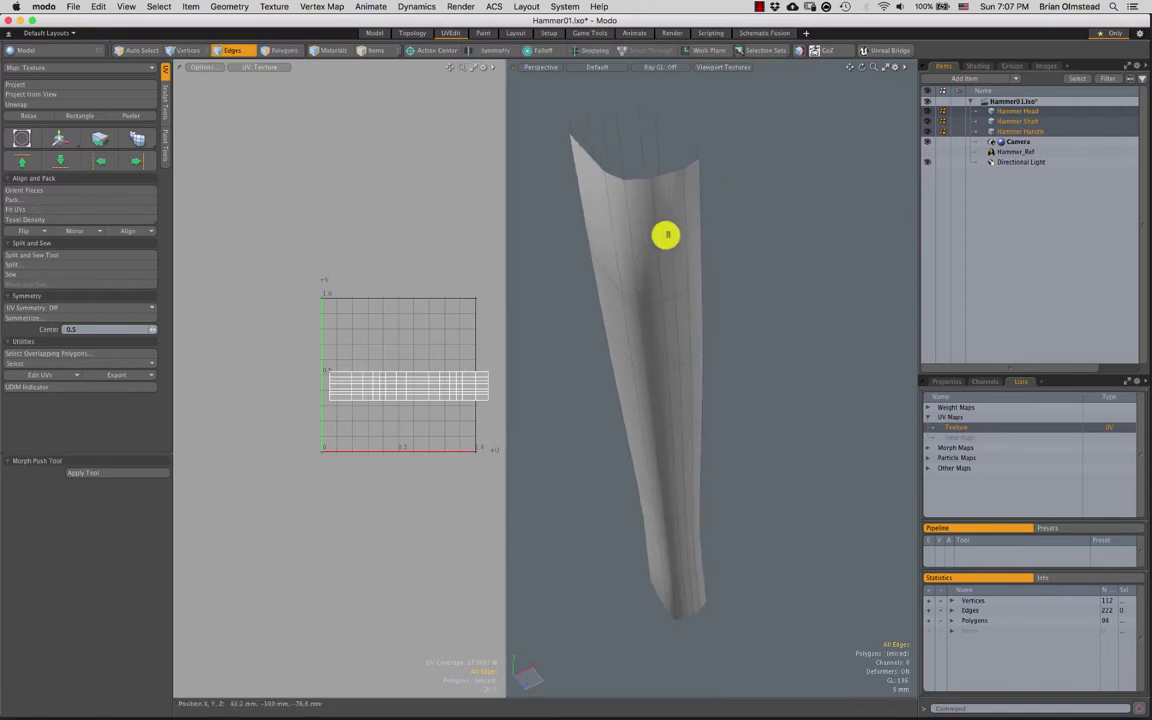
{"action": "left_click_drag", "start_coordinate": [659, 289], "coordinate": [600, 240], "text": "alt"}
{"action": "left_click", "coordinate": [75, 104]}
{"action": "left_click", "coordinate": [592, 261]}
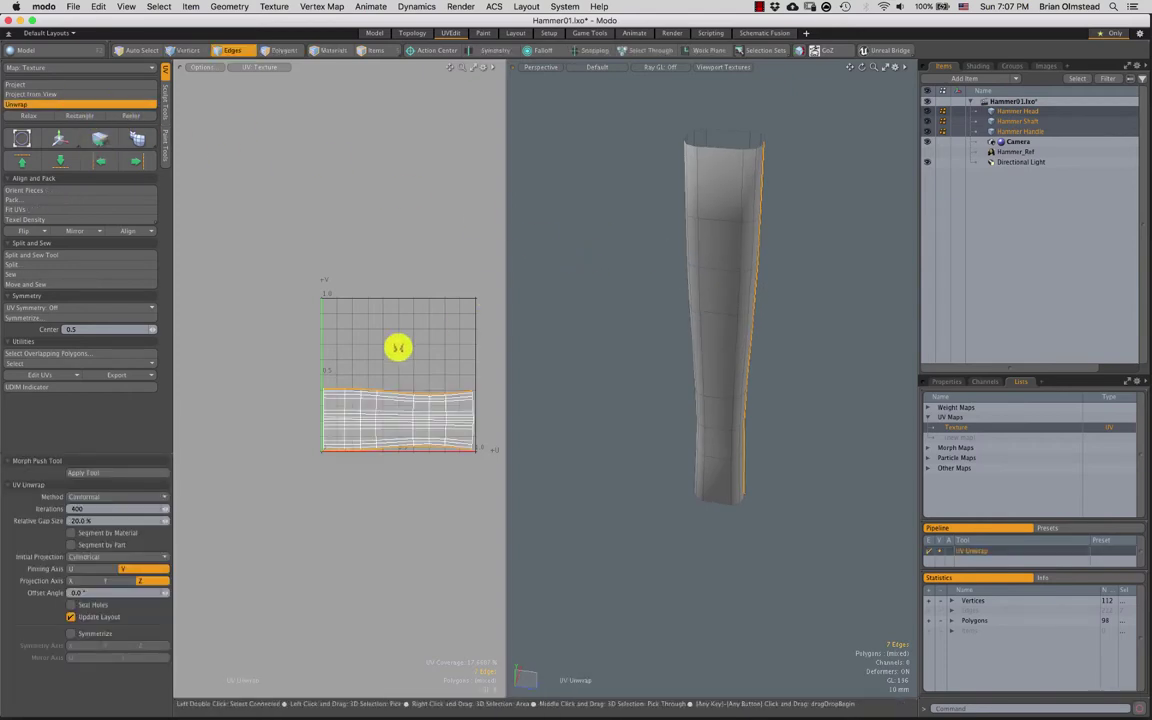
{"action": "left_click_drag", "start_coordinate": [347, 404], "coordinate": [326, 371], "text": "ctrl+alt"}
{"action": "key", "text": "space"}
{"action": "key", "text": "space"}
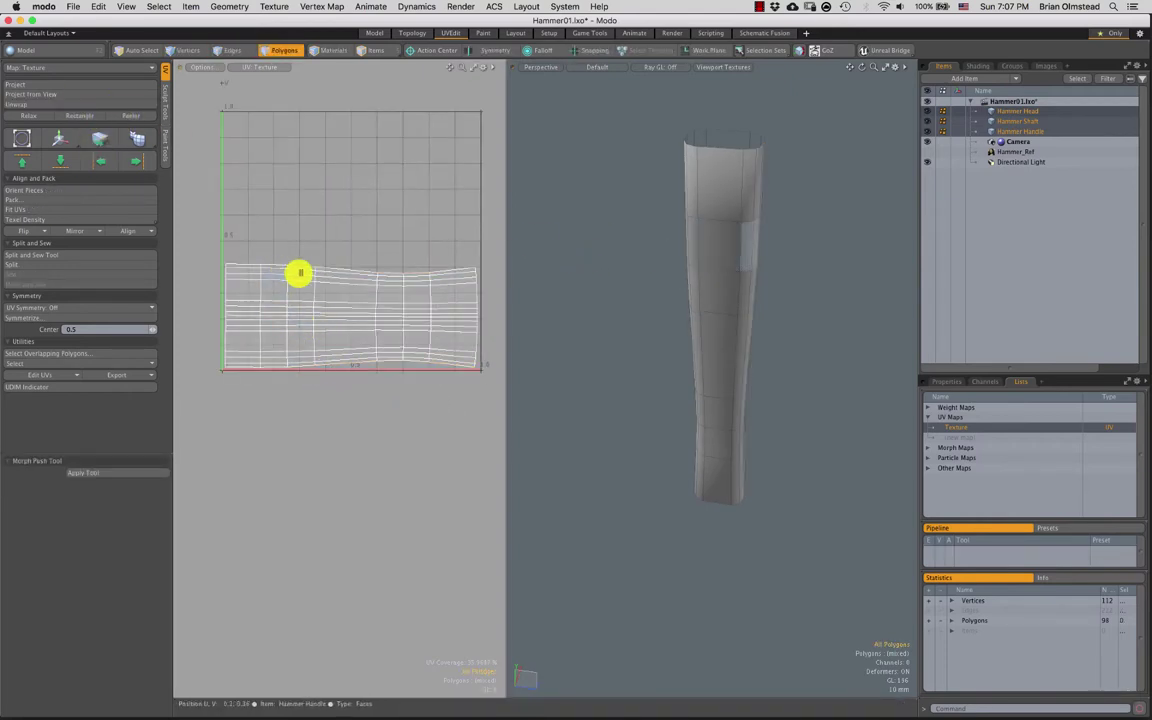
Unhide all polygons, select the whole handle grip and hide the rest of the hammer
{"action": "left_click_drag", "start_coordinate": [631, 316], "coordinate": [660, 344], "text": "alt"}
{"action": "key", "text": "u"}
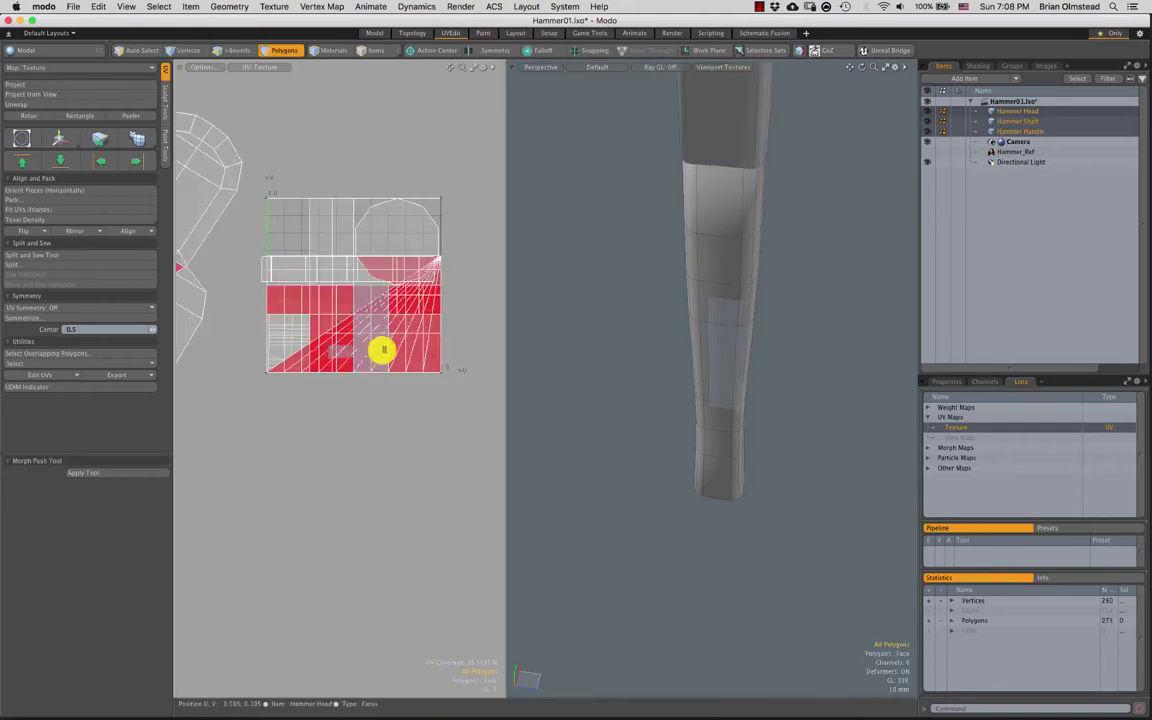
{"action": "double_click", "coordinate": [721, 349]}
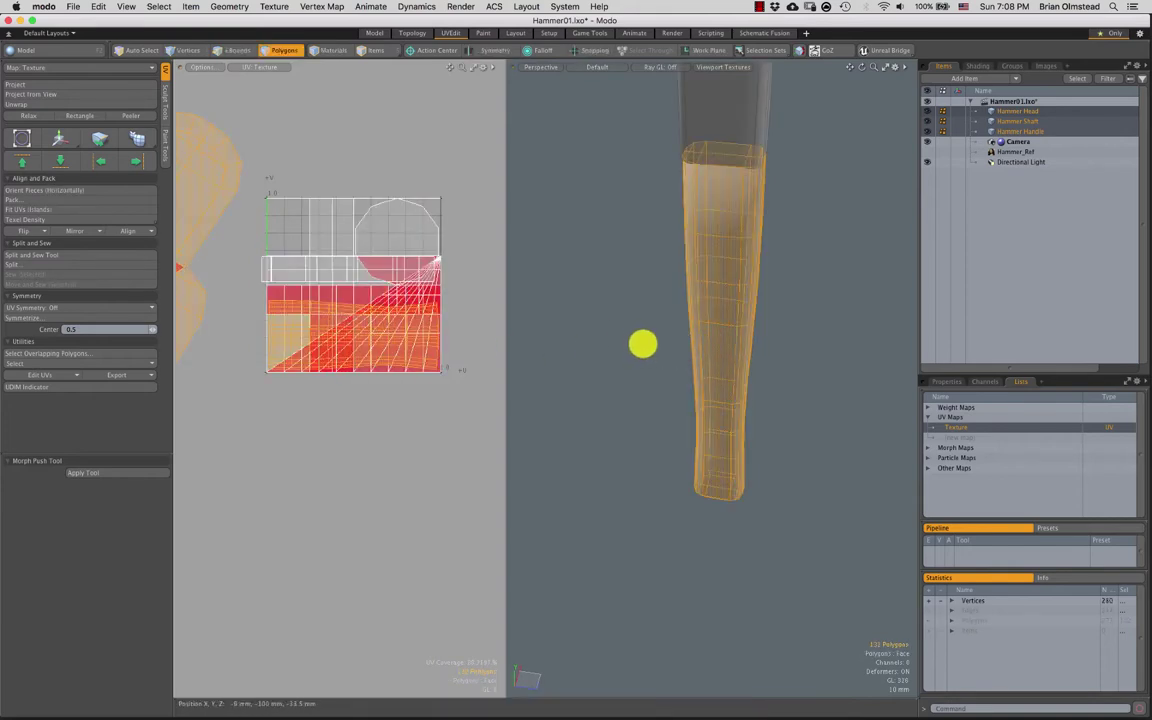
{"action": "key", "text": "shift+h"}
Move the handle's UV islands to the right of the UV square and scale them down
{"action": "left_click_drag", "start_coordinate": [341, 366], "coordinate": [508, 244], "text": "ctrl+alt"}
{"action": "key", "text": "w"}
{"action": "left_click_drag", "start_coordinate": [392, 311], "coordinate": [329, 292], "text": "alt+shift"}
{"action": "key", "text": "space"}
{"action": "key", "text": "r"}
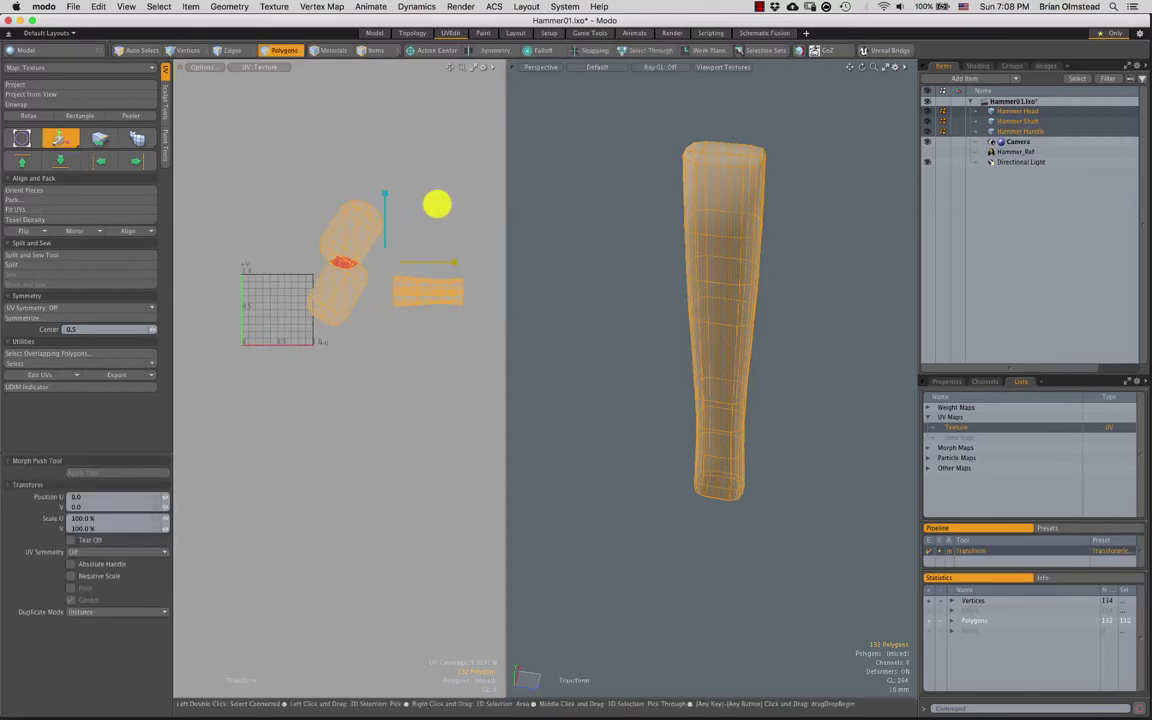
{"action": "left_click_drag", "start_coordinate": [438, 204], "coordinate": [385, 256]}
{"action": "key", "text": "w"}
{"action": "left_click_drag", "start_coordinate": [427, 219], "coordinate": [425, 229]}
{"action": "key", "text": "space"}
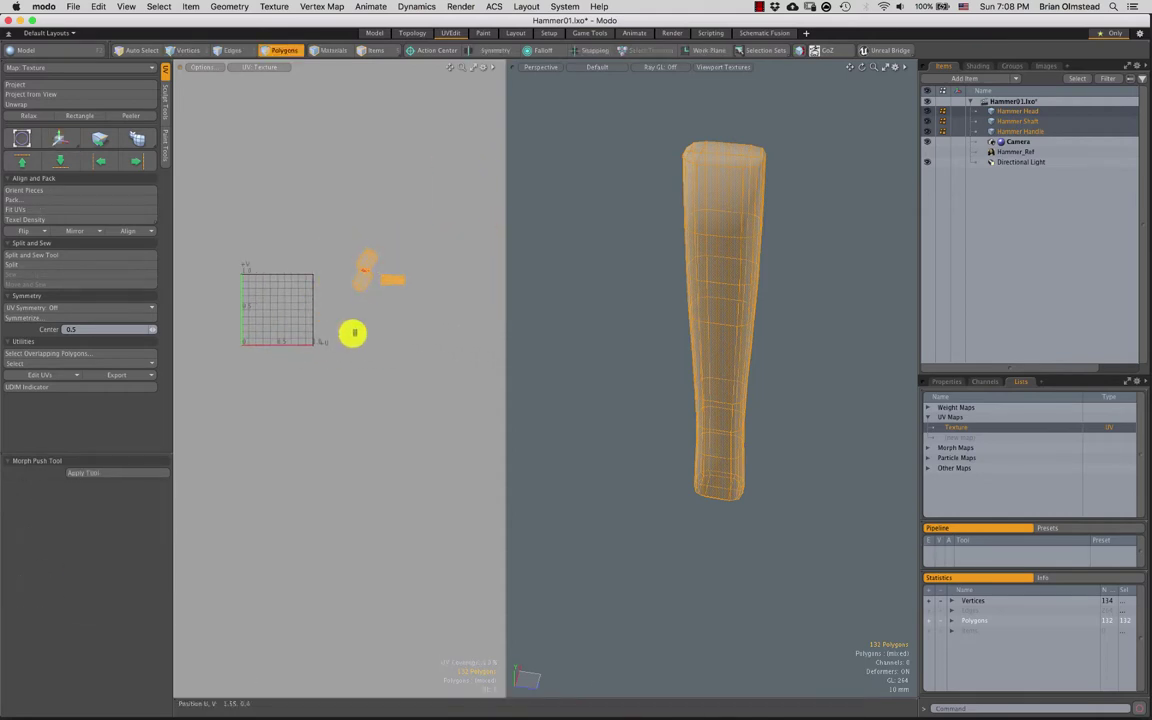
Unhide the other parts and move their overlapping old UV islands to the left, outside the UV square
{"action": "left_click", "coordinate": [353, 332]}
{"action": "key", "text": "u"}
{"action": "right_click_drag", "start_coordinate": [313, 231], "coordinate": [327, 335]}
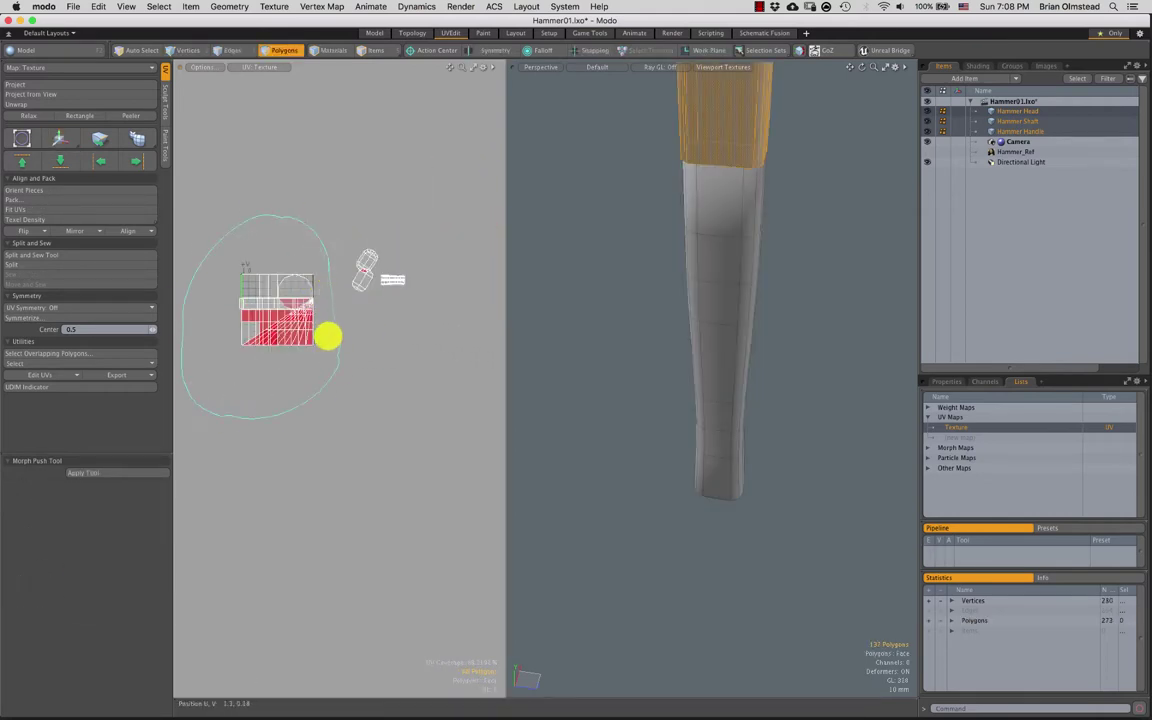
{"action": "key", "text": "w"}
{"action": "left_click_drag", "start_coordinate": [296, 321], "coordinate": [394, 309], "text": "alt+shift"}
{"action": "mouse_move", "coordinate": [412, 252]}
{"action": "left_mouse_down"}
{"action": "mouse_move", "coordinate": [327, 267]}
{"action": "mouse_move", "coordinate": [304, 249]}
{"action": "mouse_move", "coordinate": [278, 309]}
{"action": "left_mouse_up"}
{"action": "scroll", "coordinate": [278, 329], "scroll_direction": "up", "scroll_amount": 1}
{"action": "key", "text": "space"}
{"action": "right_click_drag", "start_coordinate": [305, 266], "coordinate": [177, 359]}
{"action": "left_click", "coordinate": [317, 318]}
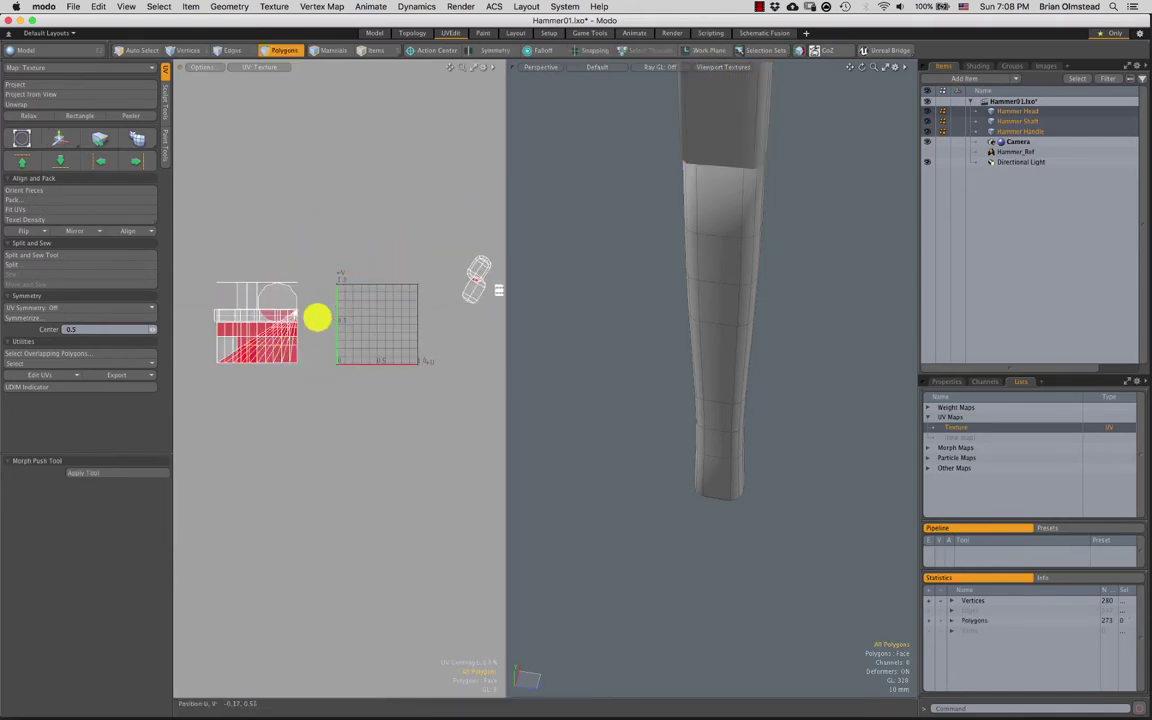
Select the handle's two cap islands and scale them down to about 51%
{"action": "left_click_drag", "start_coordinate": [458, 308], "coordinate": [481, 274], "text": "ctrl+alt"}
{"action": "left_click_drag", "start_coordinate": [481, 274], "coordinate": [378, 288], "text": "alt+shift"}
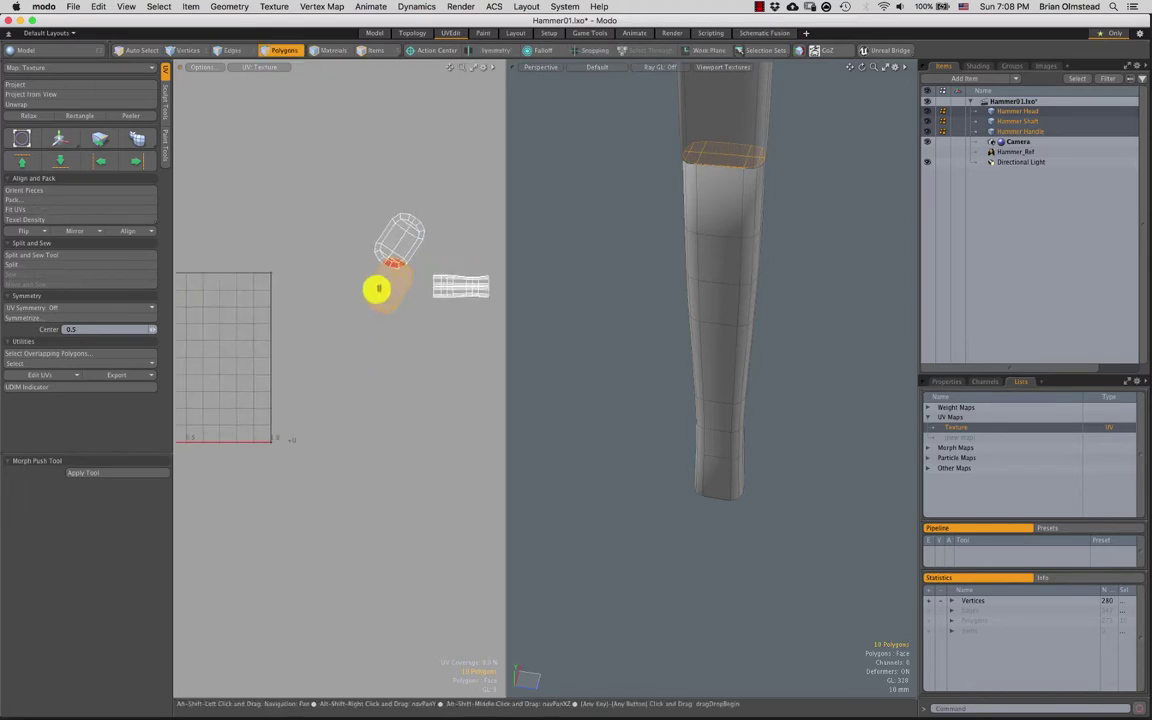
{"action": "double_click", "coordinate": [393, 239], "text": "shift"}
{"action": "key", "text": "y"}
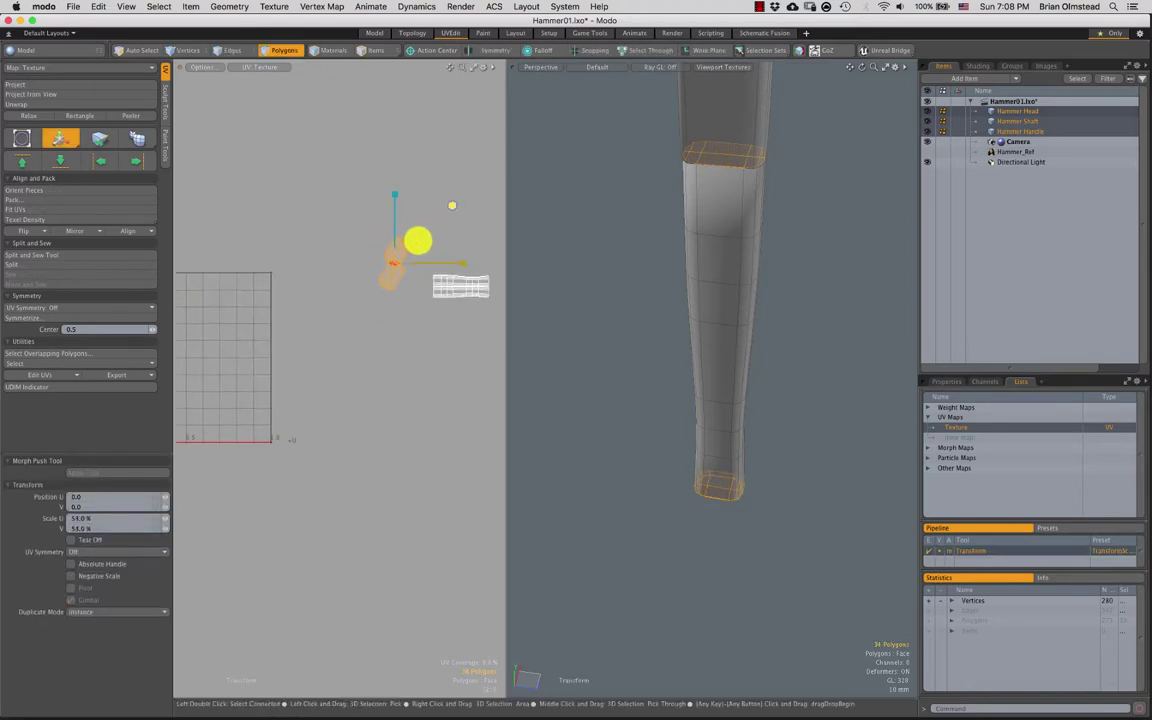
{"action": "key", "text": "q"}
Move the lower of the two handle cap islands away from the other so they no longer overlap
{"action": "double_click", "coordinate": [393, 284]}
{"action": "key", "text": "w"}
{"action": "left_click_drag", "start_coordinate": [440, 255], "coordinate": [445, 263]}
{"action": "key", "text": "q"}
{"action": "left_click", "coordinate": [363, 237]}
{"action": "left_click_drag", "start_coordinate": [304, 320], "coordinate": [395, 303], "text": "ctrl+alt"}
{"action": "left_click_drag", "start_coordinate": [308, 366], "coordinate": [306, 339], "text": "alt"}
{"action": "scroll", "coordinate": [306, 339], "scroll_direction": "down", "scroll_amount": 3}
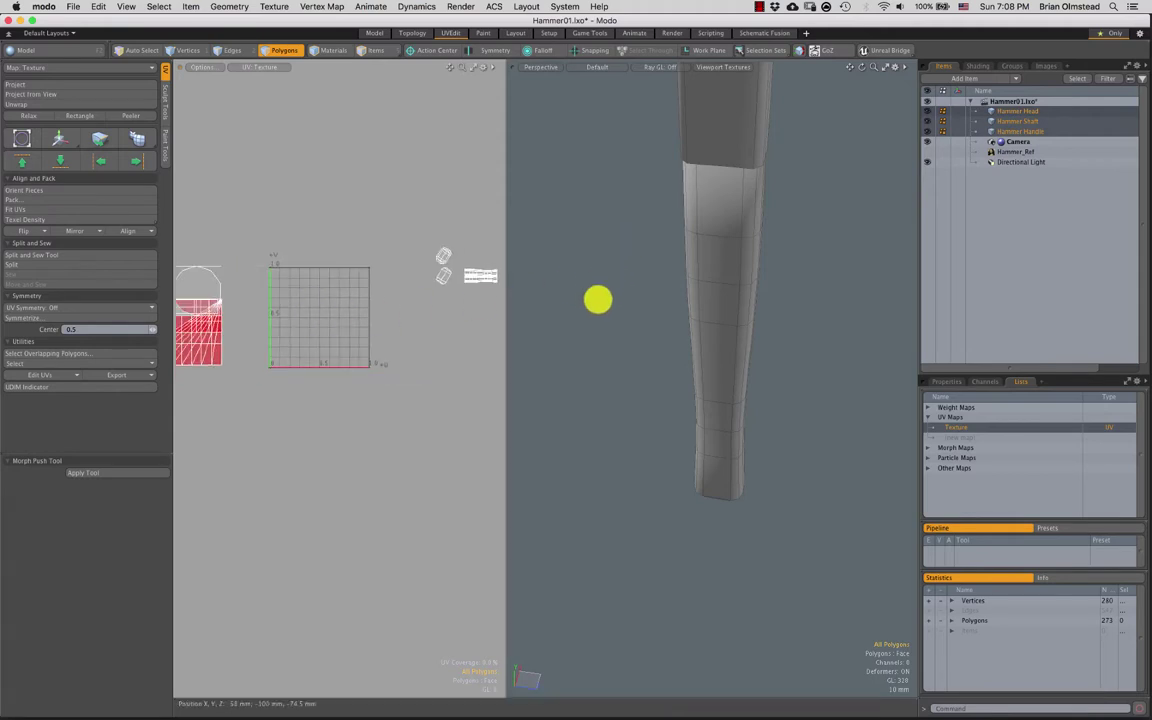
Select the whole hammer shaft and hide the other hammer parts
{"action": "scroll", "coordinate": [600, 302], "scroll_direction": "down", "scroll_amount": 5}
{"action": "left_click_drag", "start_coordinate": [608, 308], "coordinate": [652, 300], "text": "alt"}
{"action": "double_click", "coordinate": [656, 277]}
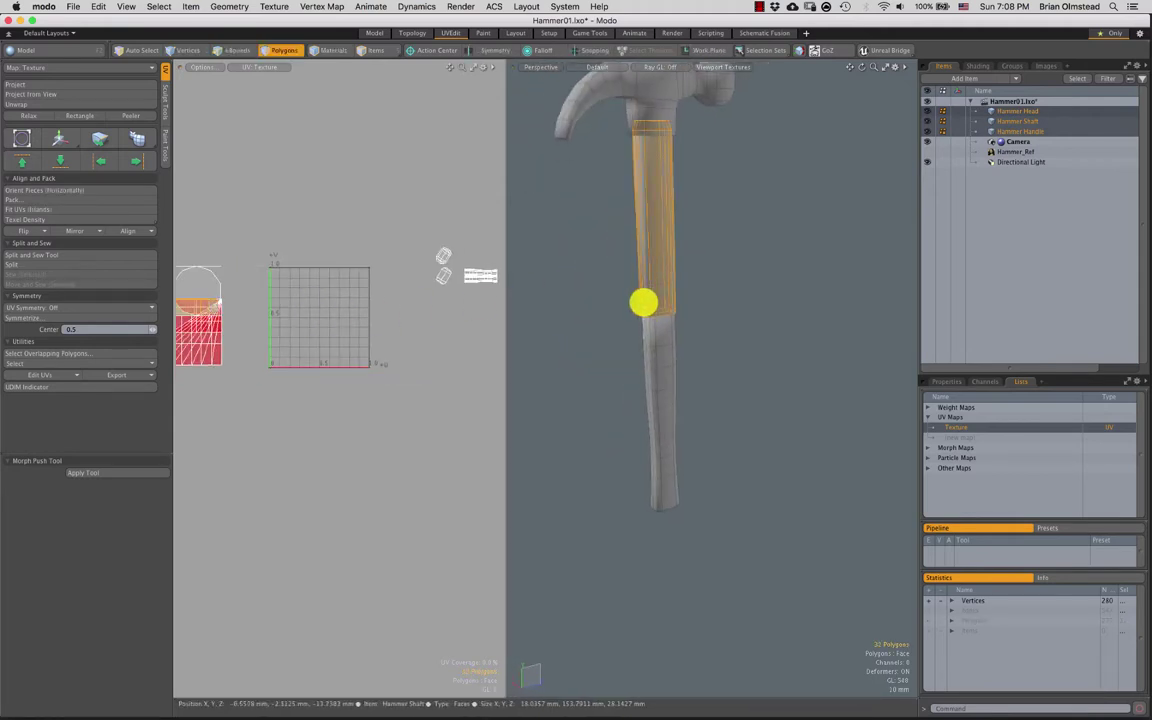
{"action": "key", "text": "shift+h"}
{"action": "key", "text": "shift+a"}
{"action": "left_click_drag", "start_coordinate": [687, 376], "coordinate": [622, 292], "text": "alt"}
{"action": "left_click_drag", "start_coordinate": [622, 292], "coordinate": [691, 397], "text": "alt"}
{"action": "scroll", "coordinate": [655, 342], "scroll_direction": "up", "scroll_amount": 3}
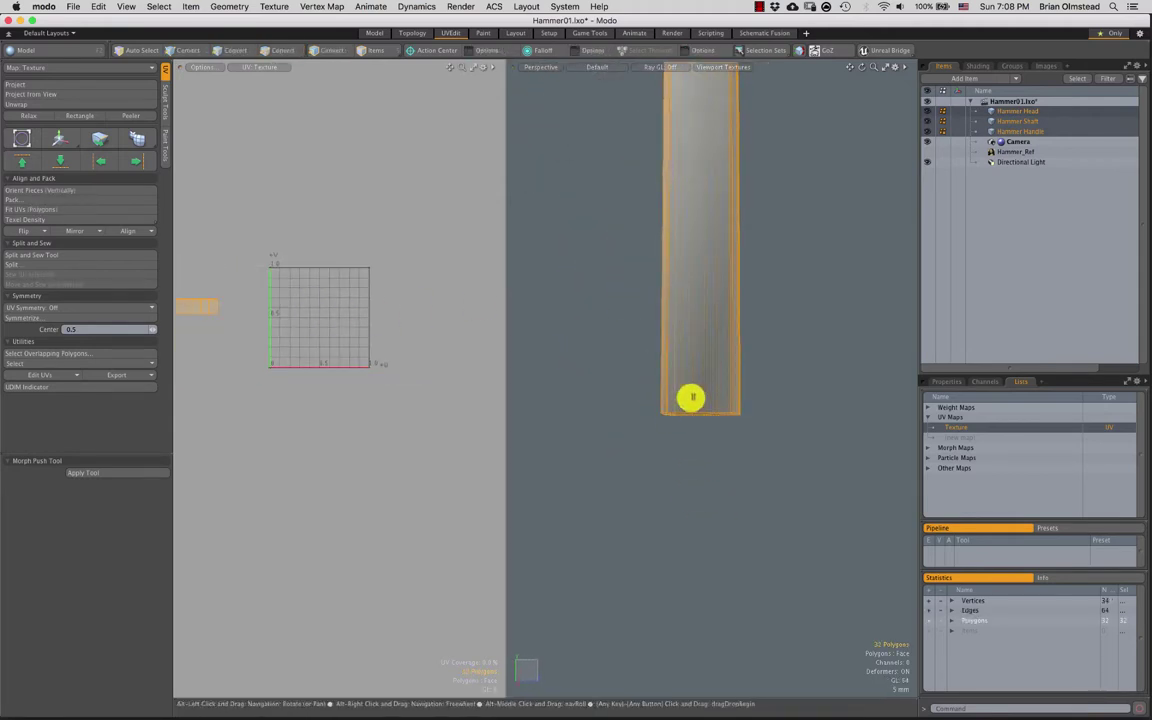
Select the end cap polygons at both the bottom and the top of the shaft
{"action": "right_click_drag", "start_coordinate": [740, 391], "coordinate": [738, 393]}
{"action": "scroll", "coordinate": [690, 390], "scroll_direction": "down", "scroll_amount": 3}
{"action": "left_click_drag", "start_coordinate": [662, 285], "coordinate": [622, 409], "text": "alt+shift"}
{"action": "scroll", "coordinate": [620, 283], "scroll_direction": "up", "scroll_amount": 3}
{"action": "left_click_drag", "start_coordinate": [617, 252], "coordinate": [615, 198], "text": "alt"}
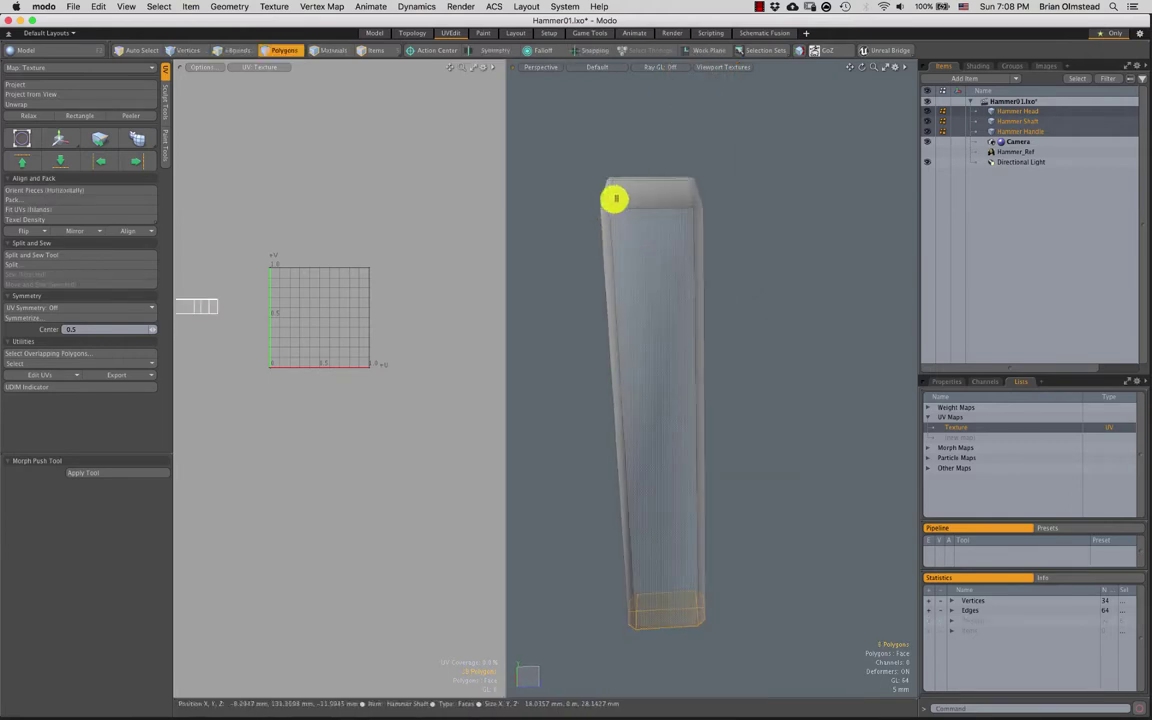
{"action": "mouse_move", "coordinate": [616, 192]}
{"action": "right_mouse_down", "text": "shift"}
{"action": "mouse_move", "coordinate": [662, 132]}
{"action": "mouse_move", "coordinate": [625, 303]}
{"action": "right_mouse_up", "text": "shift"}
{"action": "mouse_move", "coordinate": [625, 303]}
{"action": "left_mouse_down", "text": "alt"}
{"action": "mouse_move", "coordinate": [530, 352]}
{"action": "mouse_move", "coordinate": [651, 345]}
{"action": "left_mouse_up", "text": "alt"}
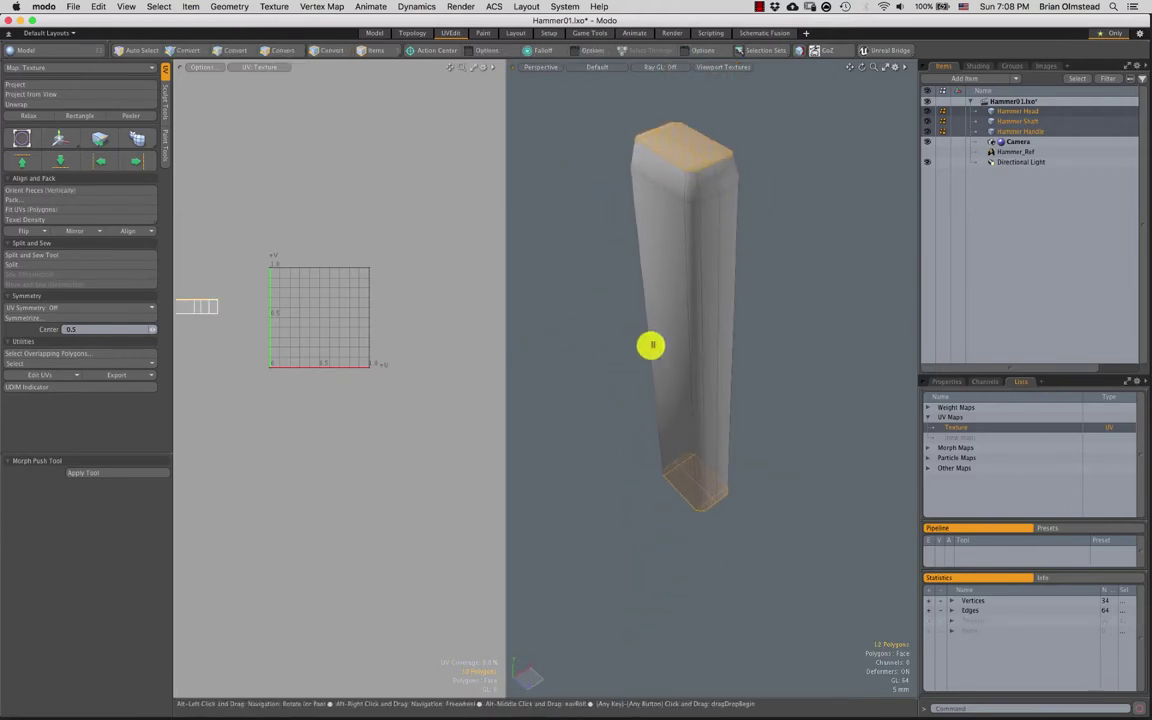
Unwrap the shaft's two end caps, move their islands to the lower right outside the UV square, and hide the cap polygons
{"action": "left_click", "coordinate": [34, 103]}
{"action": "left_click", "coordinate": [383, 305]}
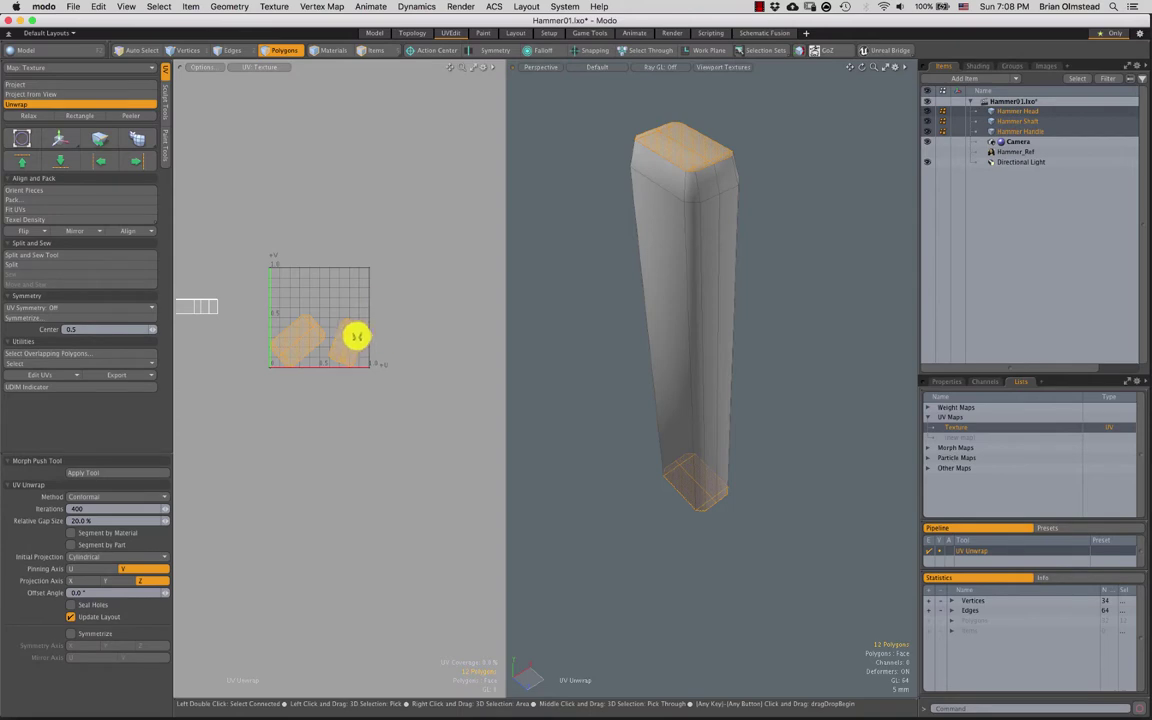
{"action": "key", "text": "w"}
{"action": "left_click_drag", "start_coordinate": [396, 283], "coordinate": [522, 340]}
{"action": "key", "text": "q"}
{"action": "key", "text": "h"}
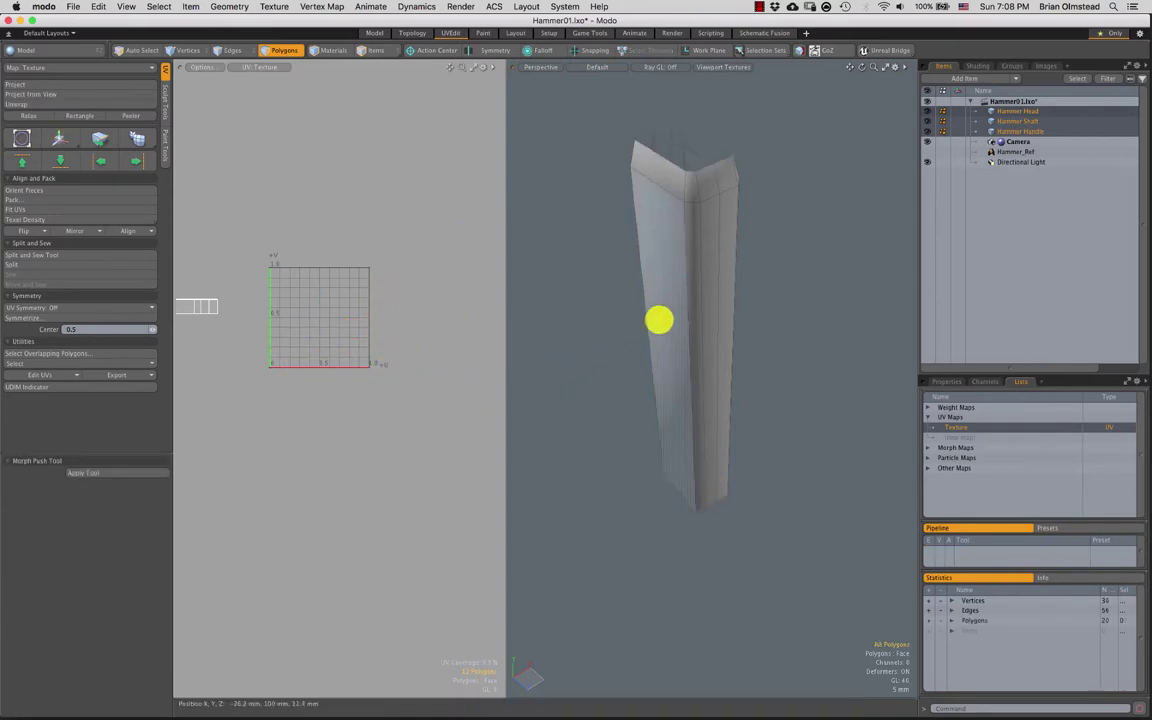
Select a lengthwise edge loop on the shaft as the seam and unwrap the shaft's sides
{"action": "key", "text": "2"}
{"action": "left_click_drag", "start_coordinate": [692, 213], "coordinate": [543, 330], "text": "alt"}
{"action": "double_click", "coordinate": [599, 305]}
{"action": "left_click", "coordinate": [62, 105]}
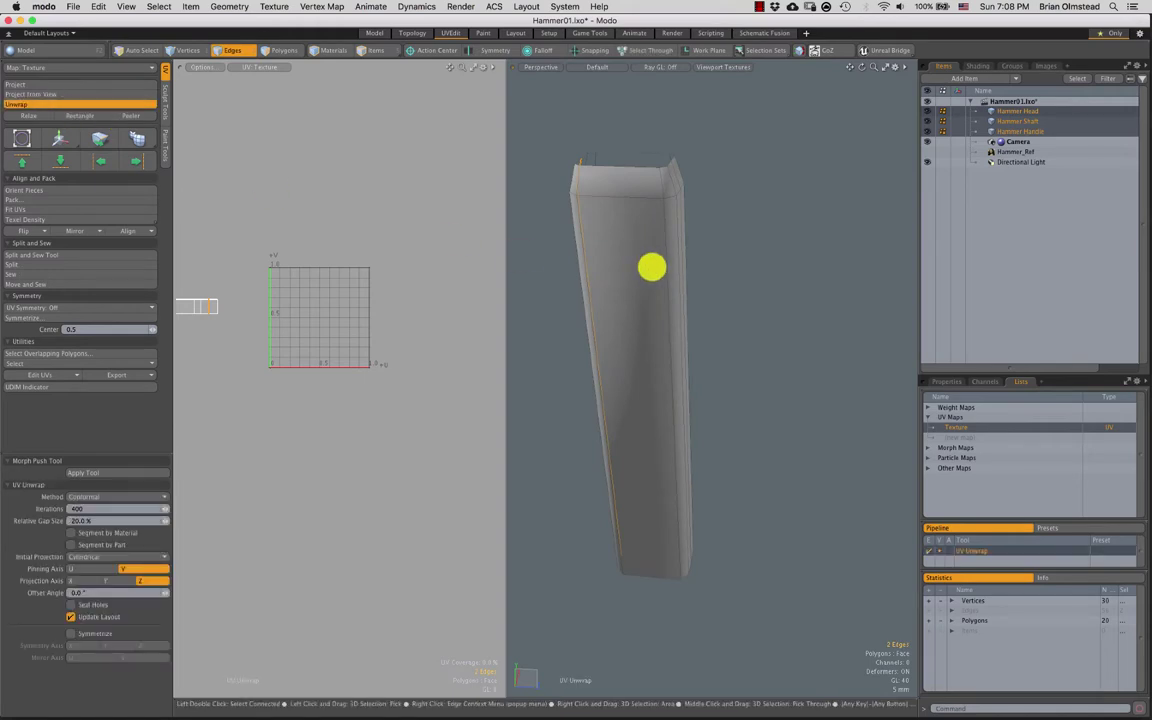
{"action": "left_click_drag", "start_coordinate": [622, 368], "coordinate": [684, 170], "text": "alt"}
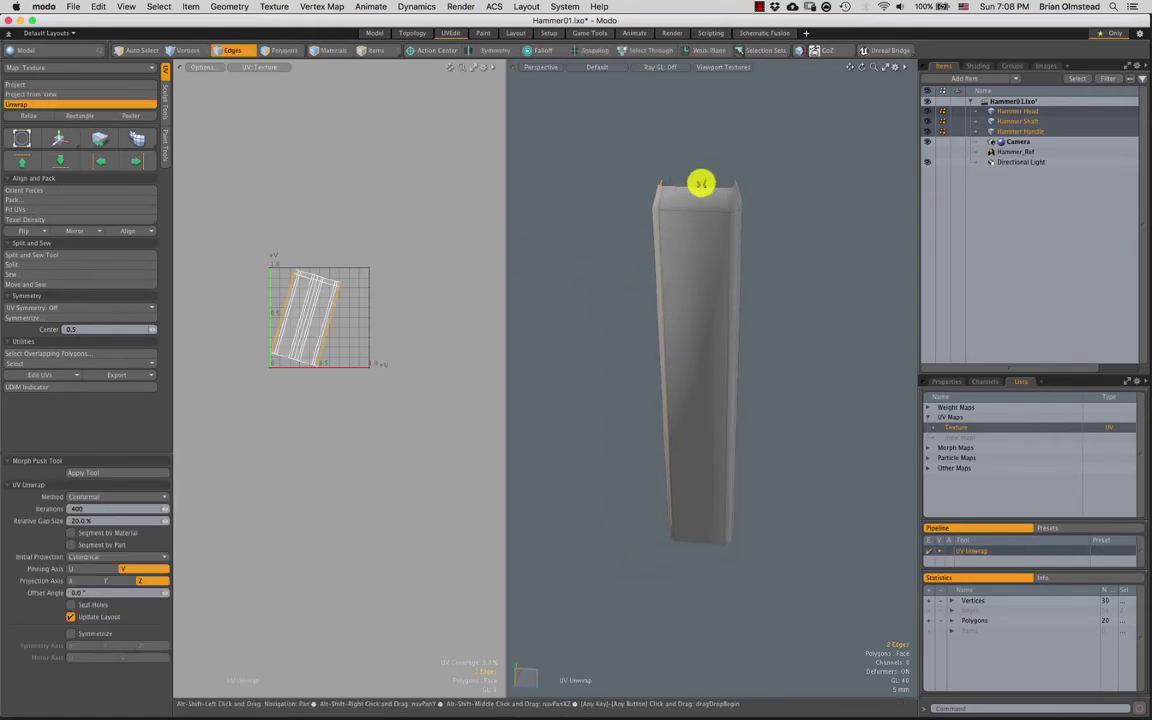
Add the open rim edges at the shaft's top and bottom to the seam selection and unwrap the sides again
{"action": "left_click_drag", "start_coordinate": [702, 345], "coordinate": [666, 535], "text": "alt"}
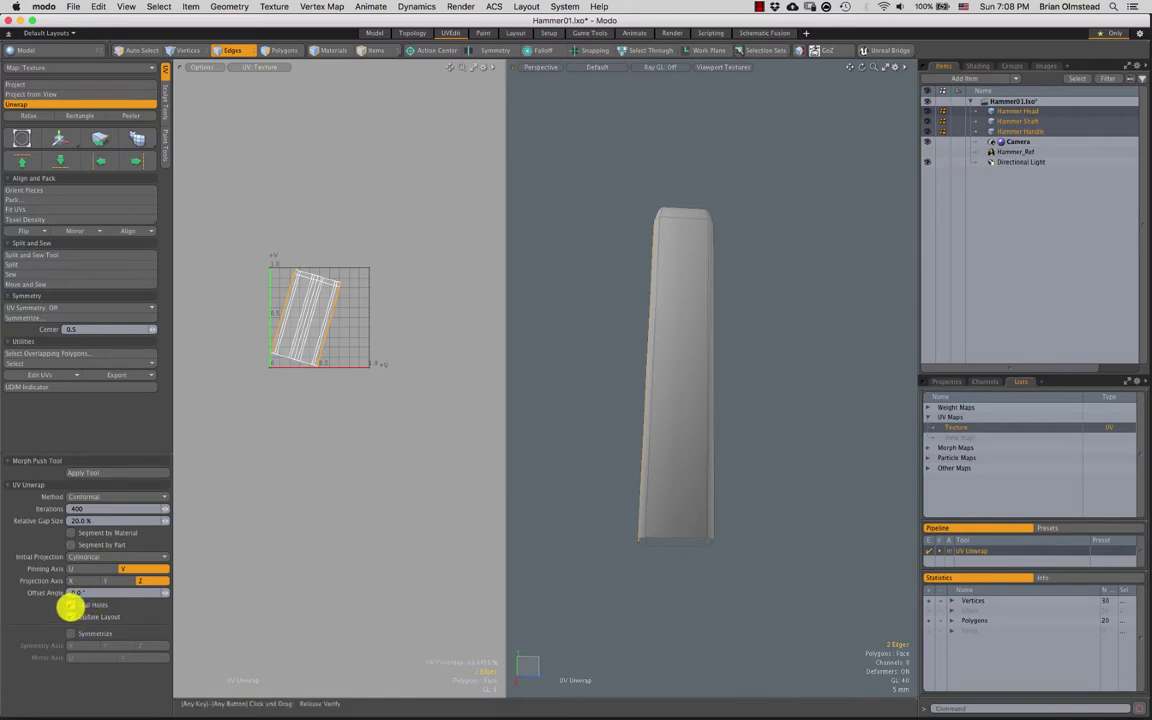
{"action": "scroll", "coordinate": [650, 530], "scroll_direction": "up", "scroll_amount": 3}
{"action": "left_click_drag", "start_coordinate": [651, 530], "coordinate": [633, 460], "text": "alt+shift"}
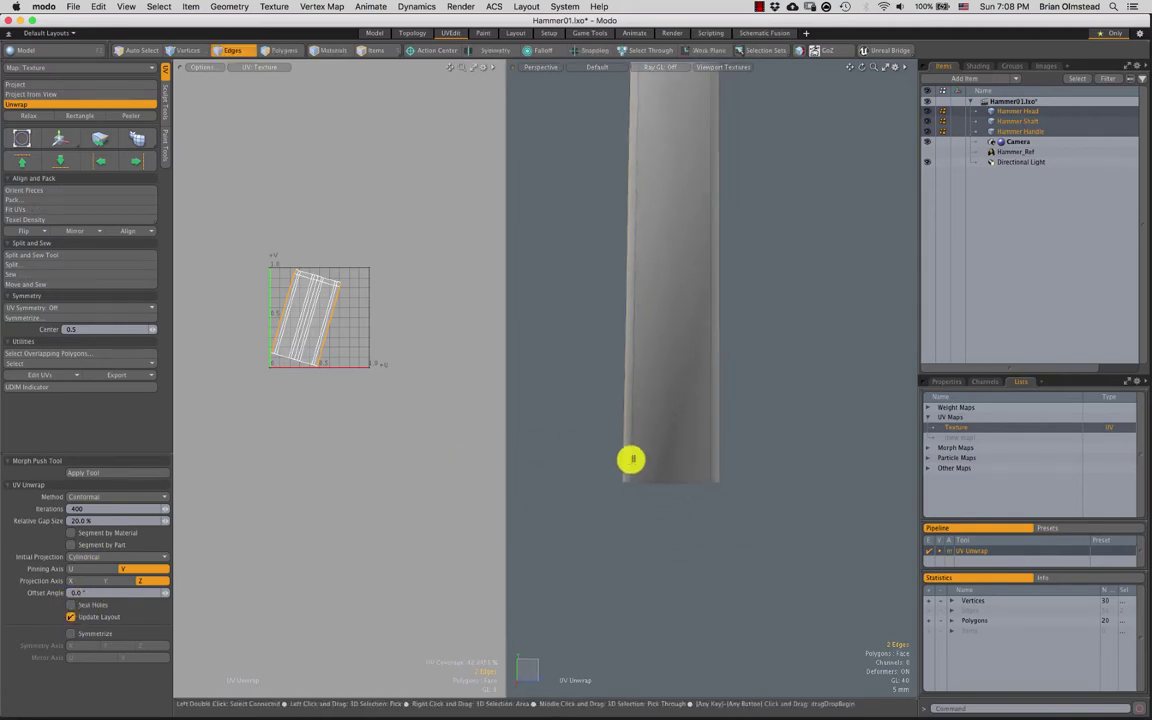
{"action": "key", "text": "space"}
{"action": "right_click_drag", "start_coordinate": [643, 429], "coordinate": [564, 473], "text": "shift"}
{"action": "left_click_drag", "start_coordinate": [564, 472], "coordinate": [643, 299], "text": "alt"}
{"action": "key", "text": "2"}
{"action": "left_click_drag", "start_coordinate": [810, 321], "coordinate": [663, 395], "text": "alt"}
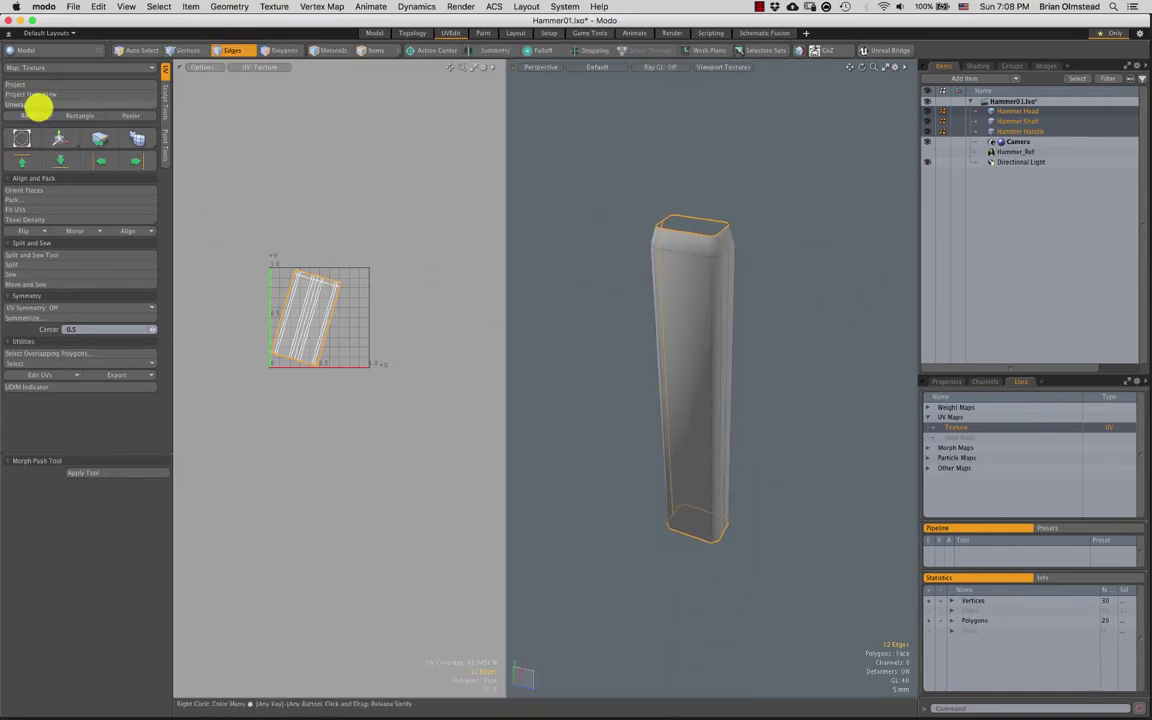
{"action": "left_click", "coordinate": [37, 104]}
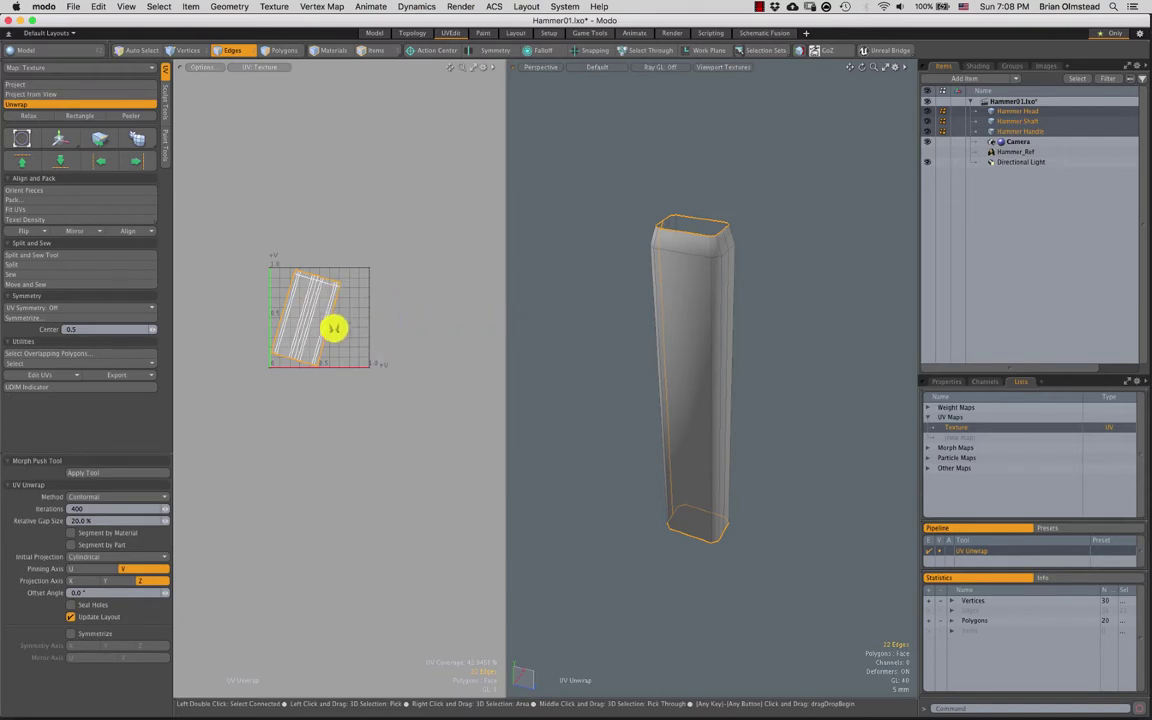
Select the shaft's side polygons, unhide the rest of the hammer, and move the side island below the shaft's cap islands
{"action": "key", "text": "3"}
{"action": "key", "text": "["}
{"action": "key", "text": "u"}
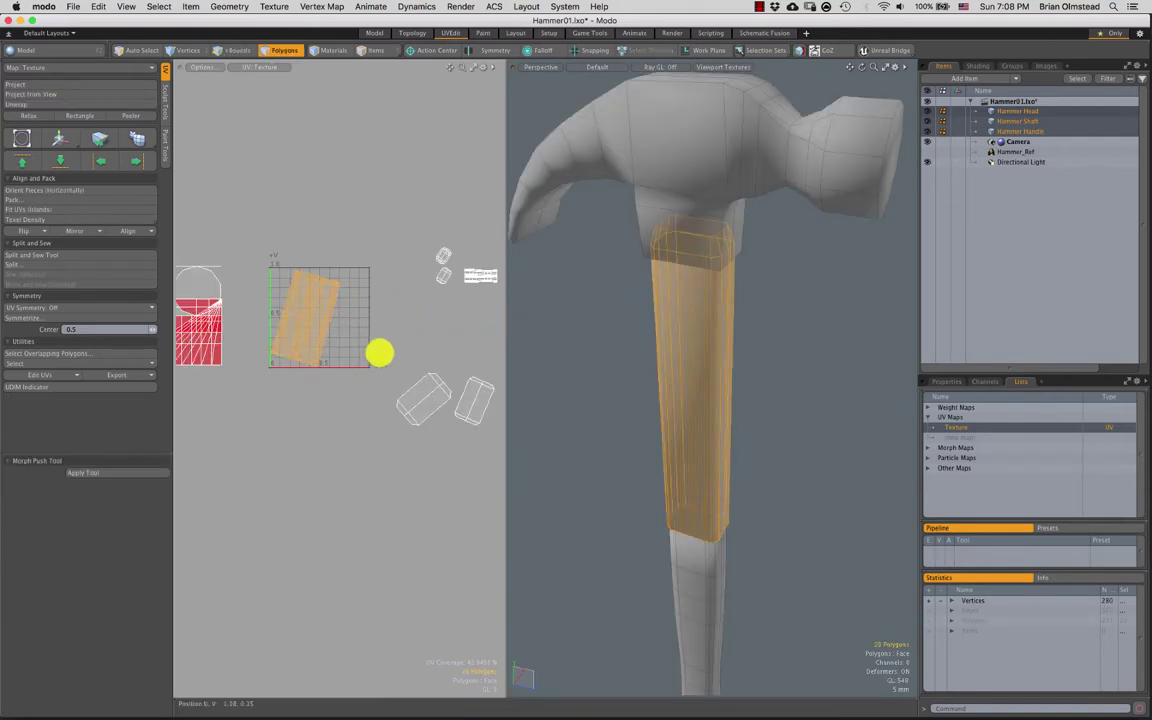
{"action": "key", "text": "w"}
{"action": "left_click_drag", "start_coordinate": [364, 289], "coordinate": [474, 282]}
{"action": "left_click_drag", "start_coordinate": [478, 334], "coordinate": [519, 453]}
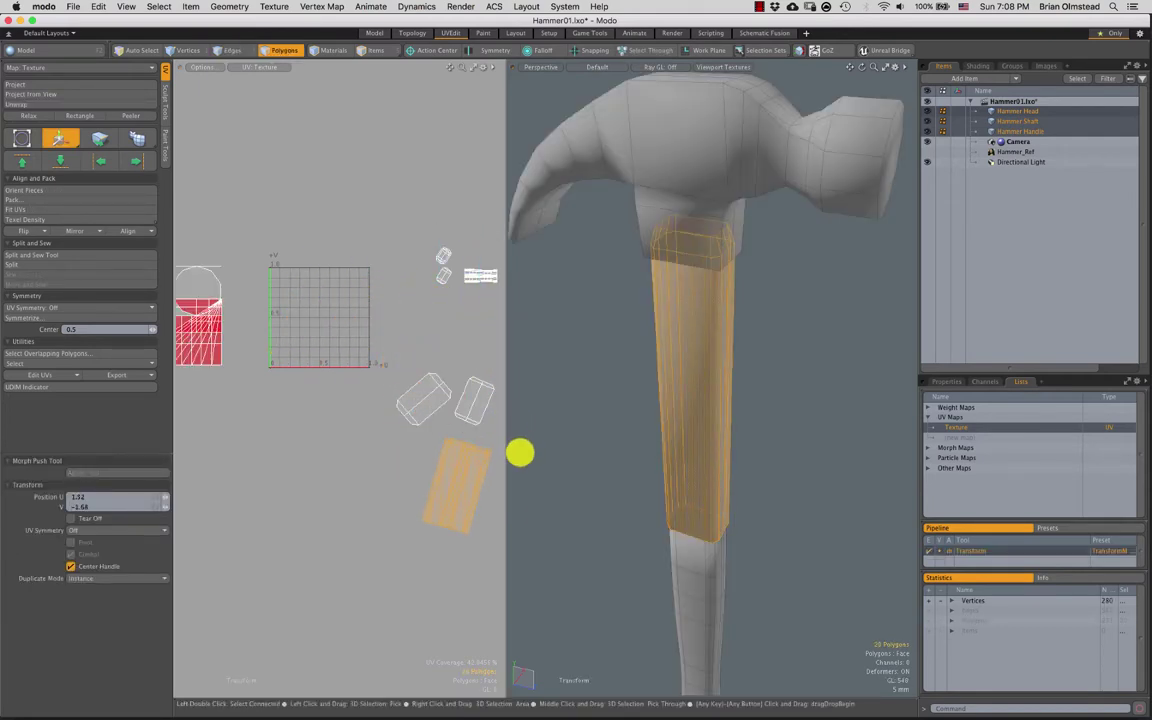
Clear the shaft selection, select the entire hammer head, hide everything else, and deselect the head
{"action": "key", "text": "space"}
{"action": "left_click", "coordinate": [318, 349]}
{"action": "left_click_drag", "start_coordinate": [292, 341], "coordinate": [345, 346], "text": "alt+shift"}
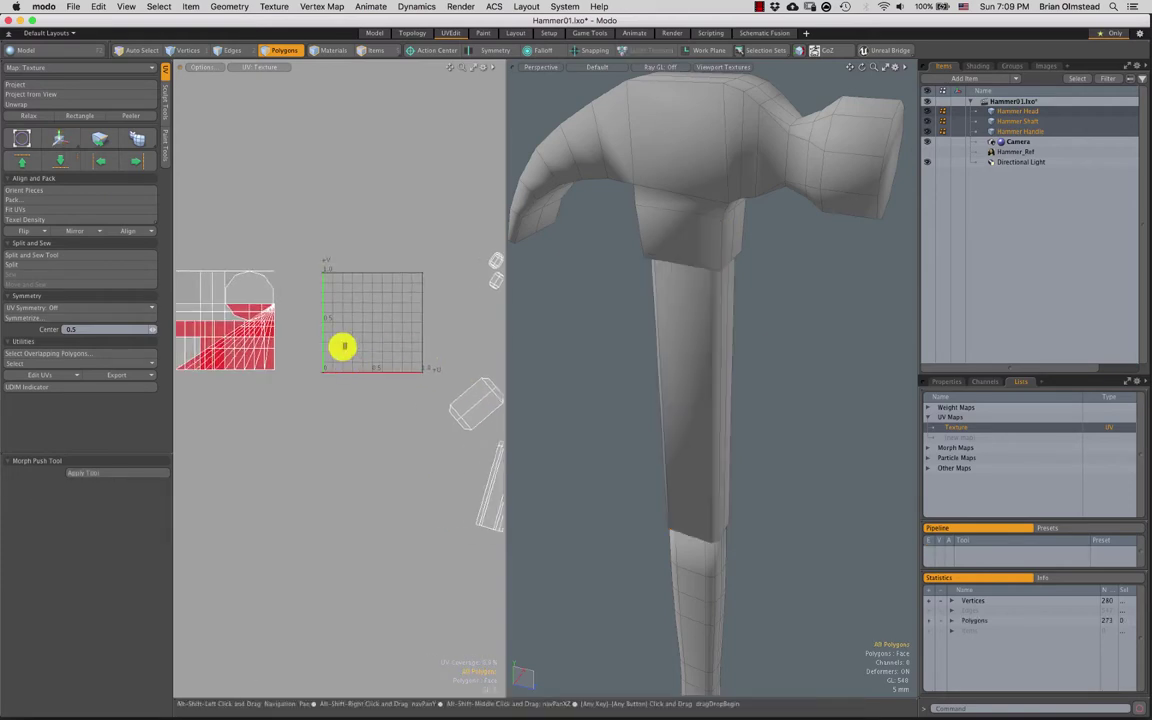
{"action": "double_click", "coordinate": [692, 231]}
{"action": "key", "text": "shift+h"}
{"action": "key", "text": "shift+a"}
{"action": "left_click_drag", "start_coordinate": [717, 346], "coordinate": [612, 332], "text": "alt"}
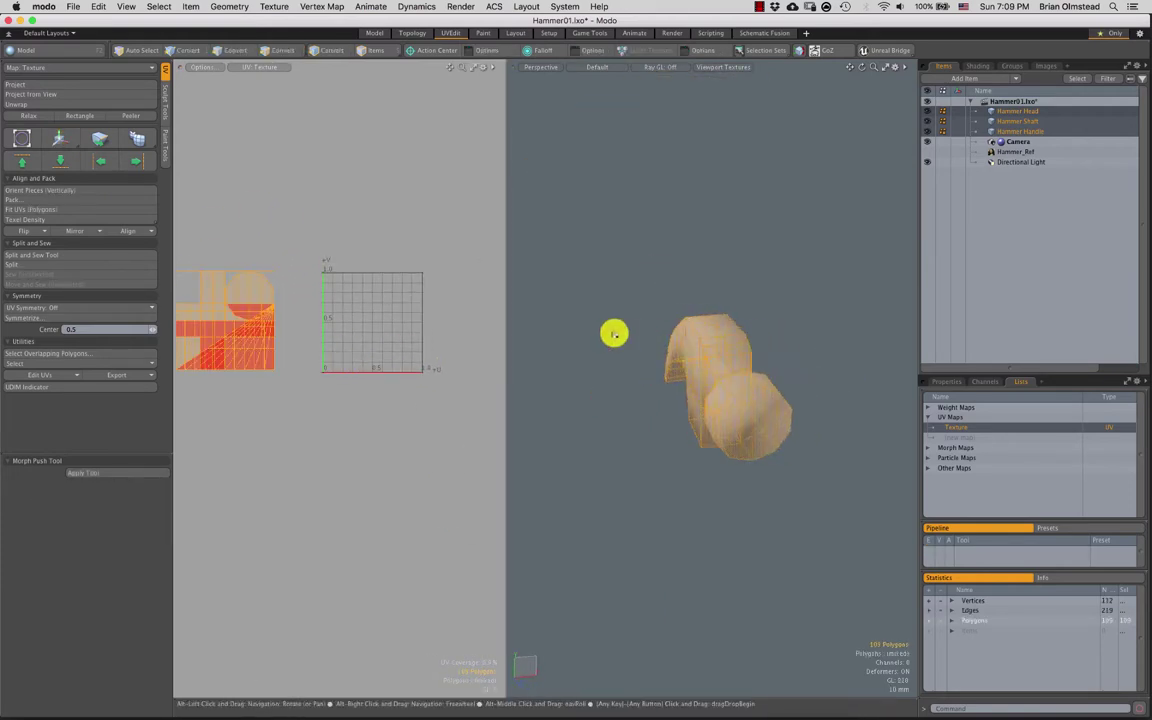
{"action": "left_click", "coordinate": [612, 332]}
Select the centerline edges along the claw's outer side, tip and underside and bevel them with a 2.2 mm inset
{"action": "left_click_drag", "start_coordinate": [714, 377], "coordinate": [627, 343], "text": "alt"}
{"action": "mouse_move", "coordinate": [621, 292]}
{"action": "left_mouse_down"}
{"action": "mouse_move", "coordinate": [725, 288]}
{"action": "mouse_move", "coordinate": [707, 393]}
{"action": "mouse_move", "coordinate": [643, 319]}
{"action": "mouse_move", "coordinate": [674, 255]}
{"action": "mouse_move", "coordinate": [728, 380]}
{"action": "mouse_move", "coordinate": [689, 414]}
{"action": "mouse_move", "coordinate": [625, 391]}
{"action": "mouse_move", "coordinate": [685, 317]}
{"action": "left_mouse_up"}
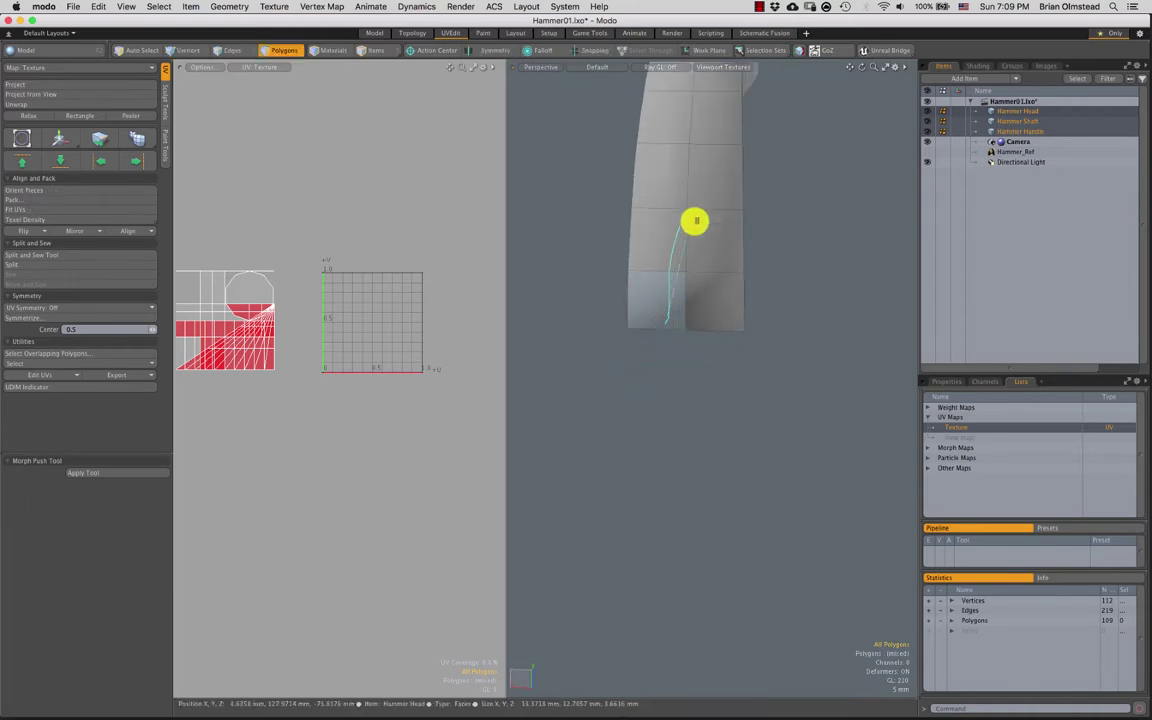
{"action": "left_click_drag", "start_coordinate": [695, 221], "coordinate": [668, 377], "text": "alt"}
{"action": "left_click_drag", "start_coordinate": [711, 420], "coordinate": [673, 288], "text": "alt"}
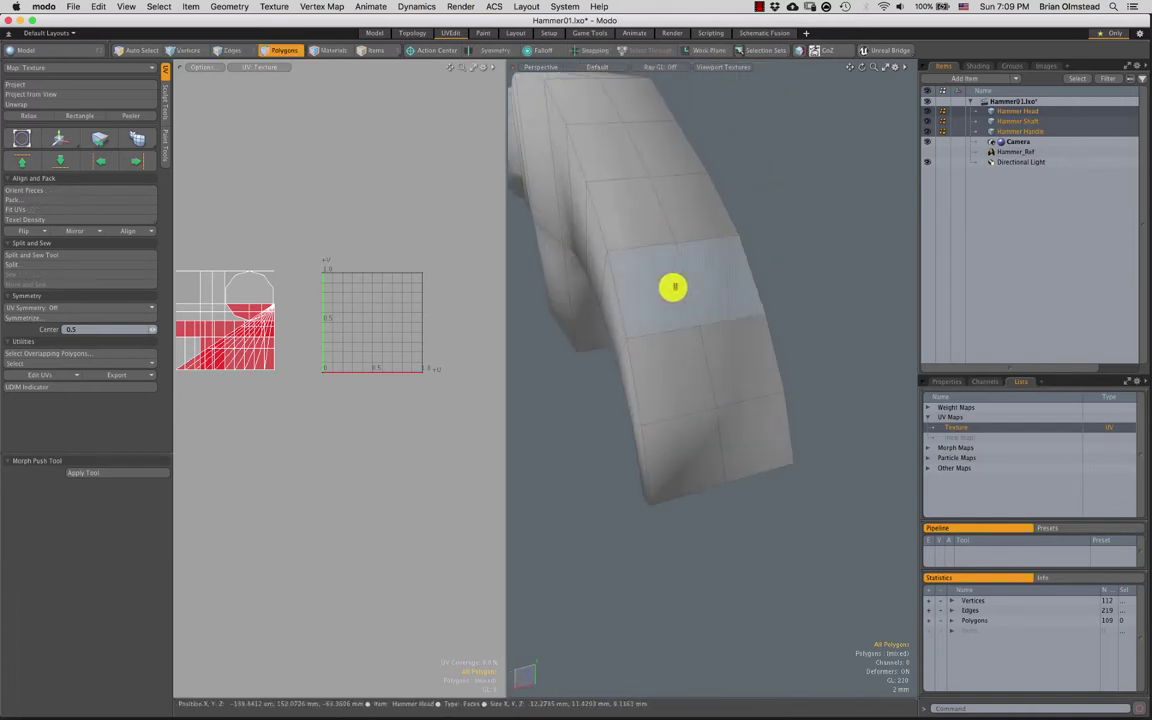
{"action": "left_click_drag", "start_coordinate": [670, 216], "coordinate": [674, 307], "text": "alt"}
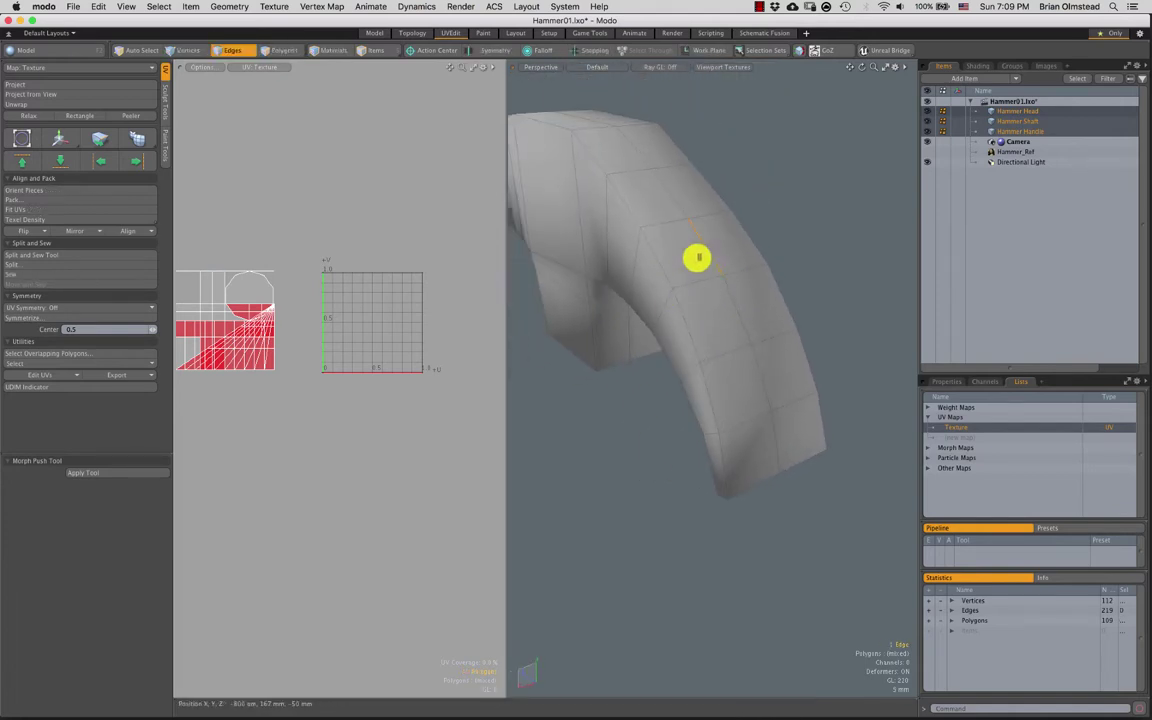
{"action": "left_click_drag", "start_coordinate": [759, 429], "coordinate": [706, 325], "text": "alt"}
{"action": "left_click_drag", "start_coordinate": [712, 375], "coordinate": [737, 375], "text": "ctrl+alt"}
{"action": "left_click_drag", "start_coordinate": [665, 411], "coordinate": [694, 374], "text": "alt"}
{"action": "key", "text": "b"}
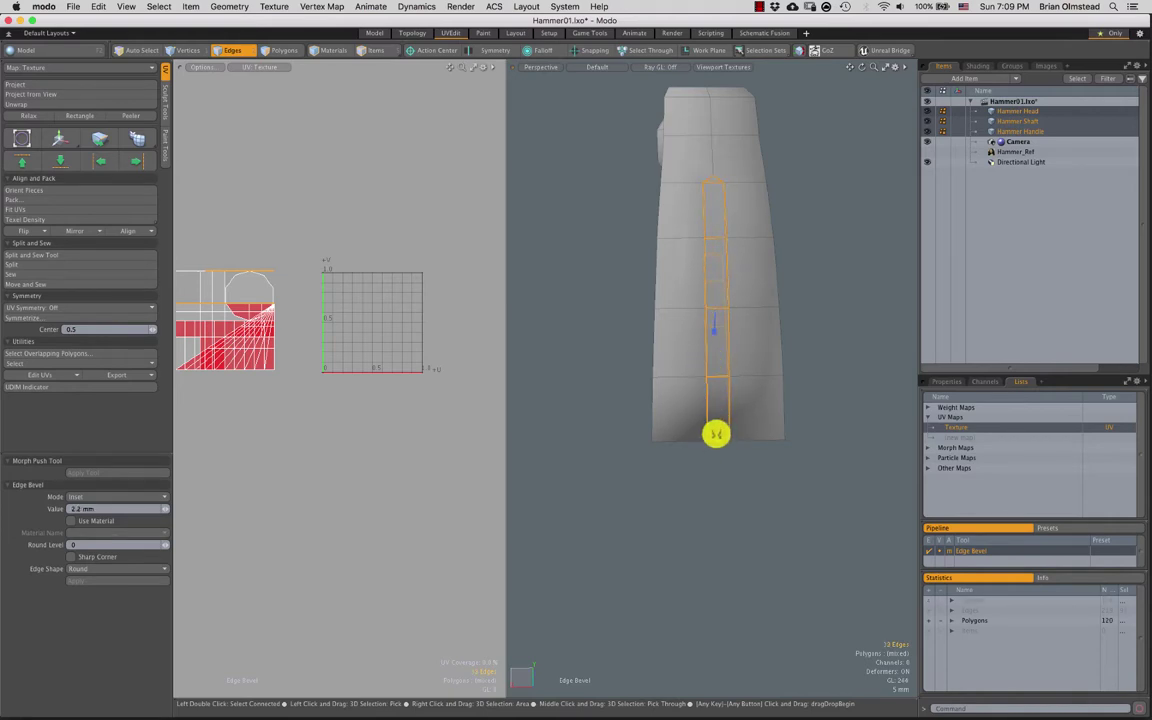
Delete the narrow strip of beveled polygons along the claw's outer side, tip and underside to open a slot
{"action": "key", "text": "space"}
{"action": "left_click", "coordinate": [804, 339]}
{"action": "left_click_drag", "start_coordinate": [756, 347], "coordinate": [696, 400], "text": "alt"}
{"action": "key", "text": "3"}
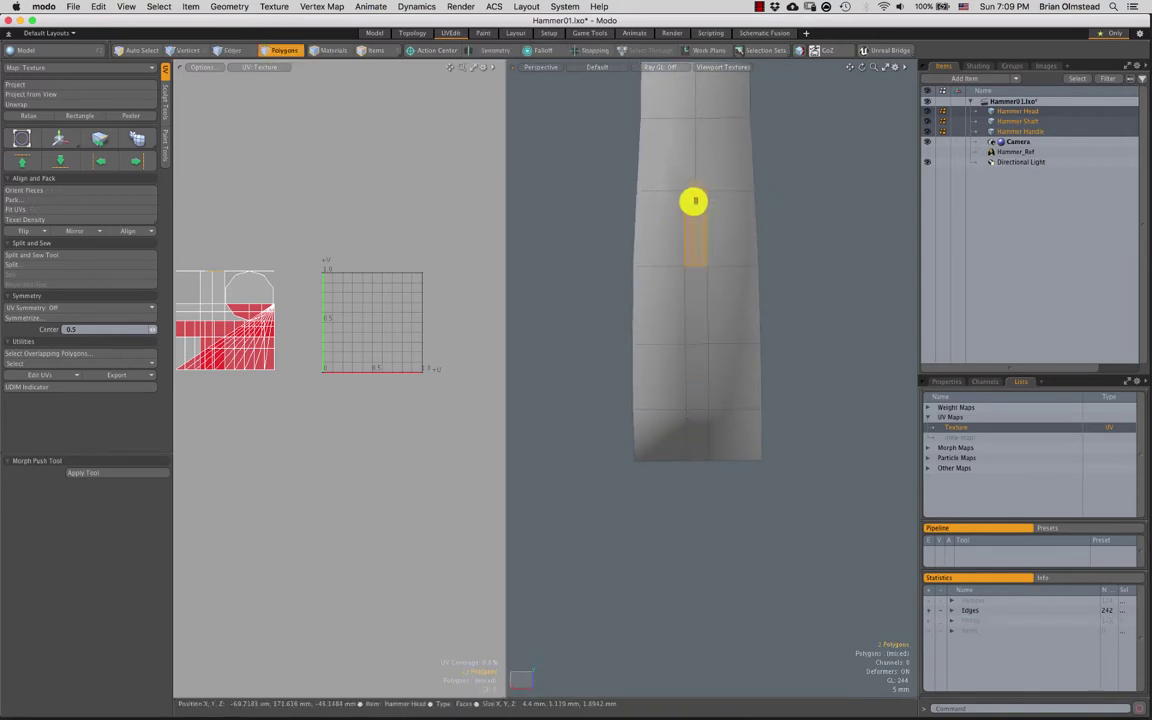
{"action": "left_click_drag", "start_coordinate": [689, 330], "coordinate": [692, 434]}
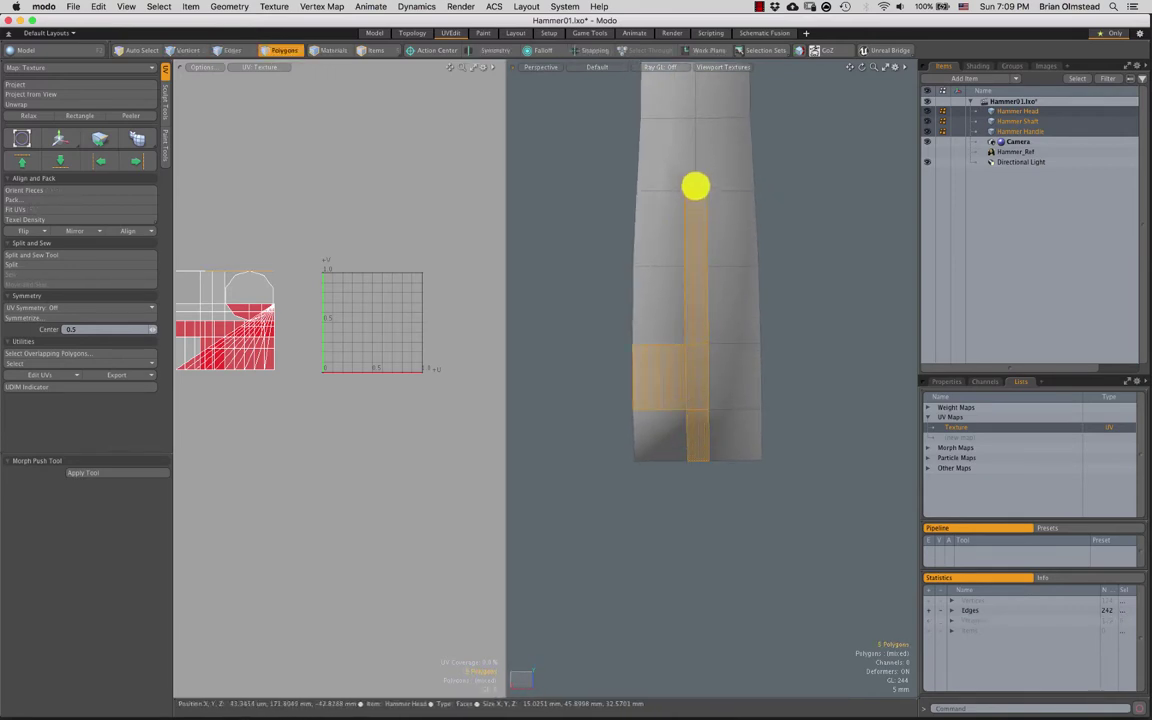
{"action": "left_click_drag", "start_coordinate": [696, 186], "coordinate": [696, 313]}
{"action": "left_click_drag", "start_coordinate": [693, 445], "coordinate": [745, 398], "text": "alt"}
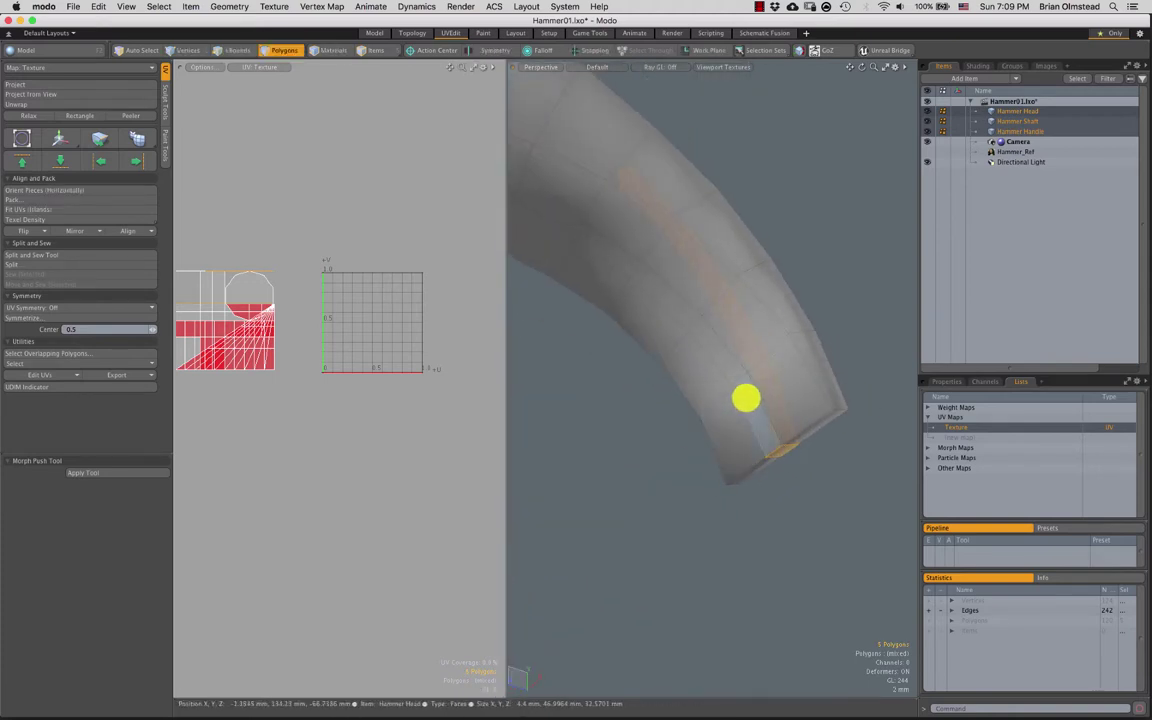
{"action": "left_click_drag", "start_coordinate": [683, 320], "coordinate": [575, 234], "text": "shift"}
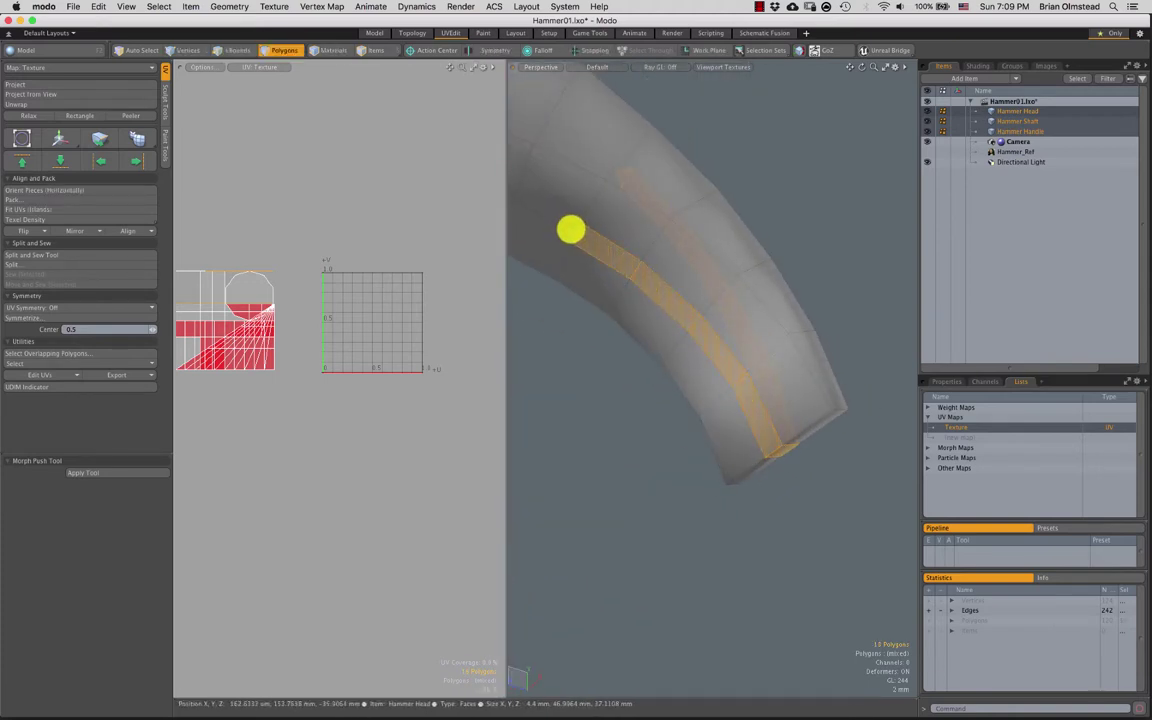
{"action": "left_click", "coordinate": [571, 229], "text": "shift"}
{"action": "key", "text": "Delete"}
Weld the paired vertices at the slot's inner end to a single point on both the outer side and underside
{"action": "left_click_drag", "start_coordinate": [705, 265], "coordinate": [613, 237], "text": "alt"}
{"action": "key", "text": "1"}
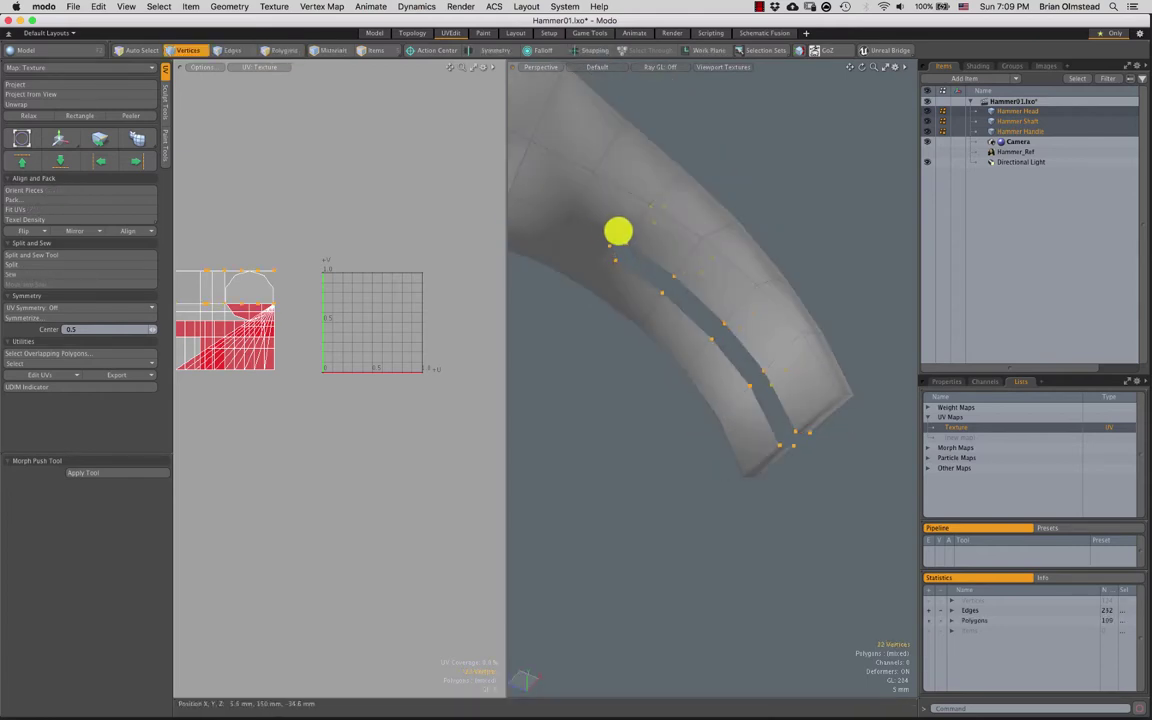
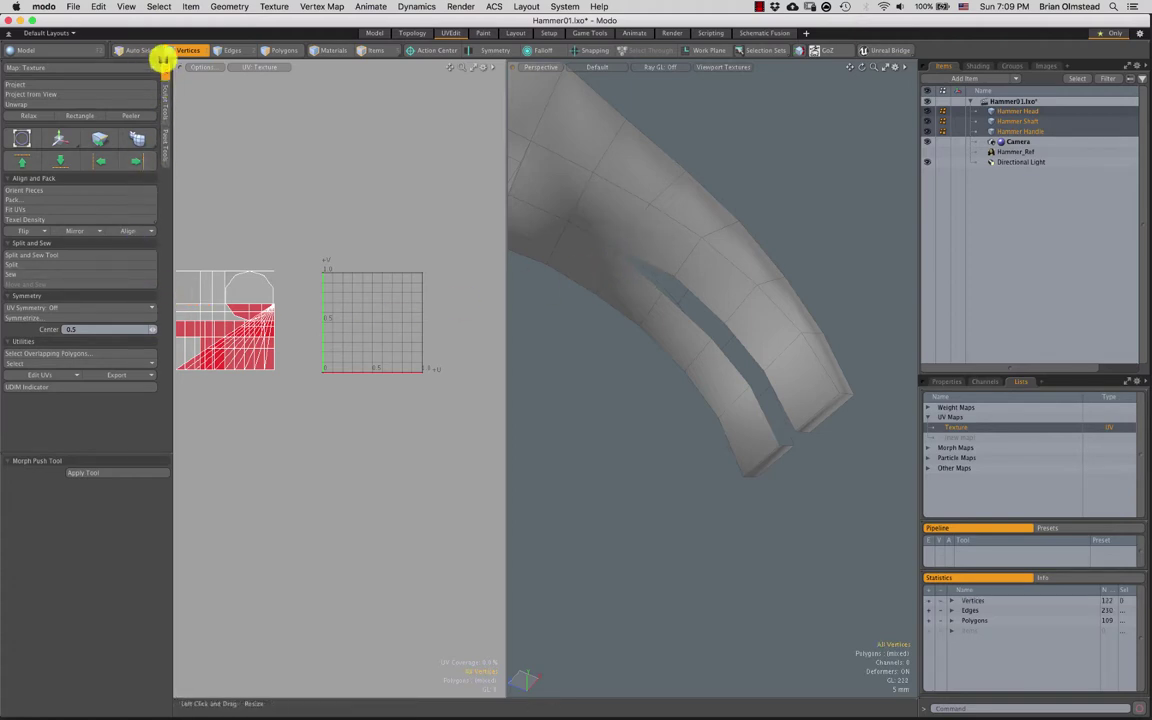
{"action": "left_click", "coordinate": [57, 55]}
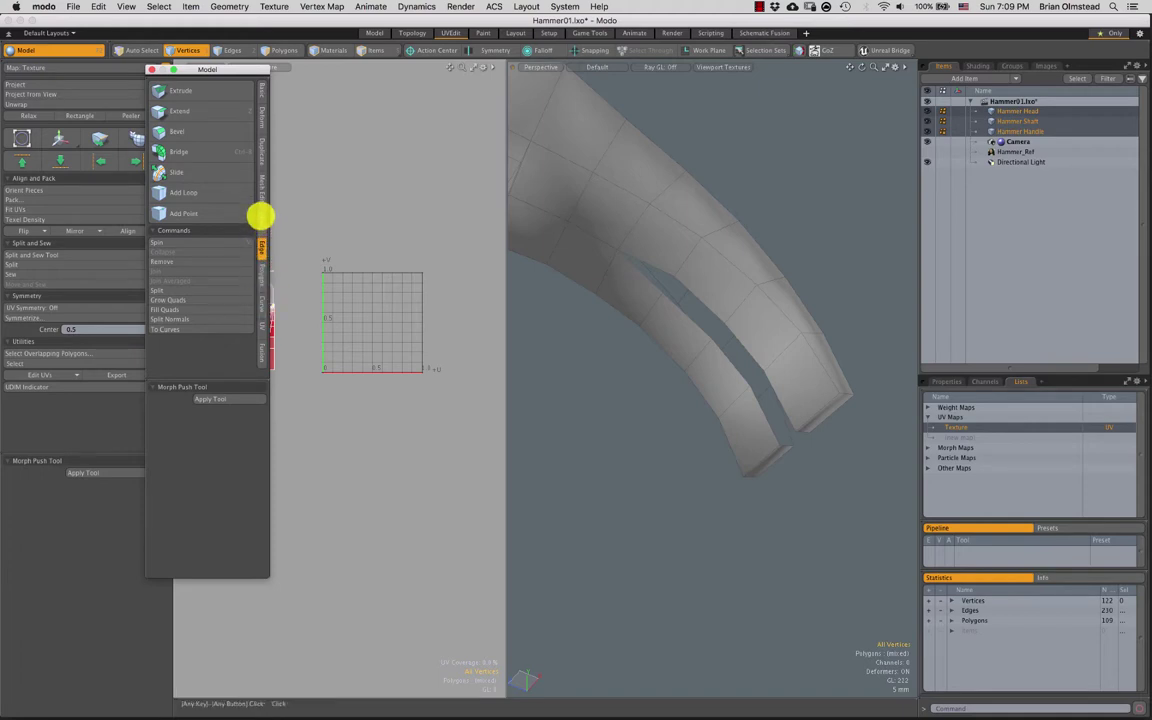
{"action": "left_click", "coordinate": [261, 217]}
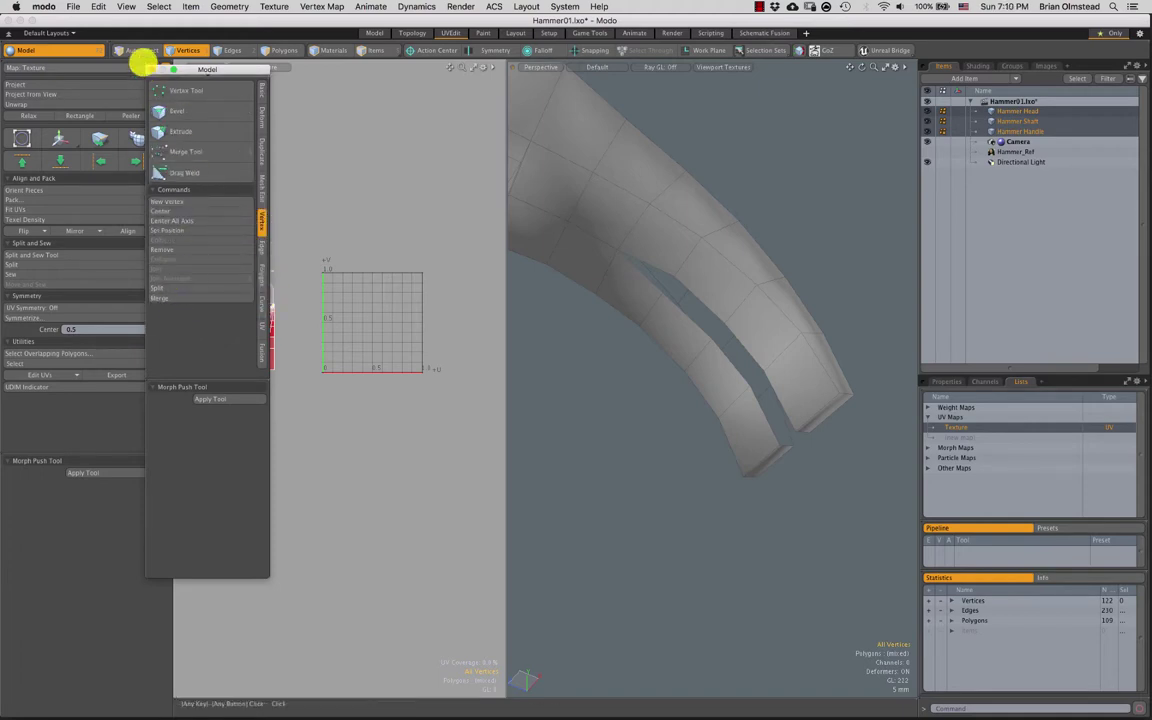
{"action": "left_click", "coordinate": [150, 69]}
{"action": "left_click_drag", "start_coordinate": [686, 380], "coordinate": [624, 180], "text": "alt"}
{"action": "right_click_drag", "start_coordinate": [630, 191], "coordinate": [654, 176]}
{"action": "mouse_move", "coordinate": [667, 218]}
{"action": "left_mouse_down", "text": "alt"}
{"action": "mouse_move", "coordinate": [648, 226]}
{"action": "mouse_move", "coordinate": [653, 329]}
{"action": "mouse_move", "coordinate": [656, 252]}
{"action": "mouse_move", "coordinate": [663, 306]}
{"action": "mouse_move", "coordinate": [617, 330]}
{"action": "mouse_move", "coordinate": [675, 202]}
{"action": "left_mouse_up", "text": "alt"}
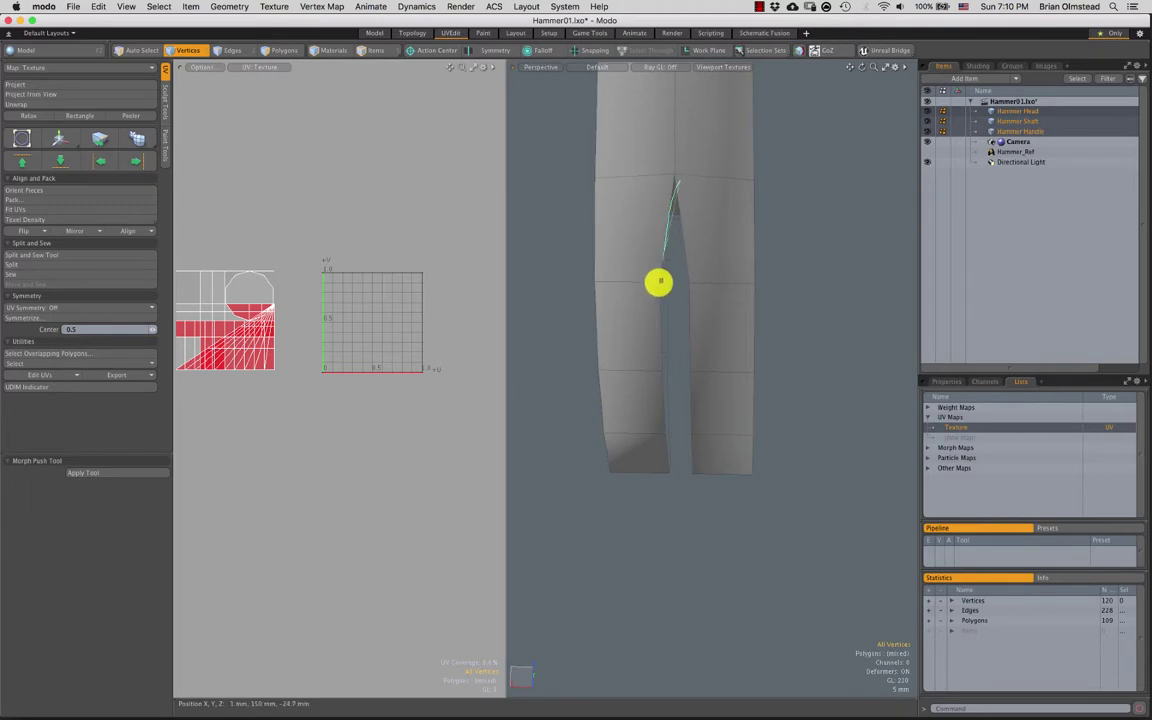
Scale each row of facing slot vertices along X to taper the claw's slot toward its inner end
{"action": "right_click_drag", "start_coordinate": [713, 515], "coordinate": [713, 515]}
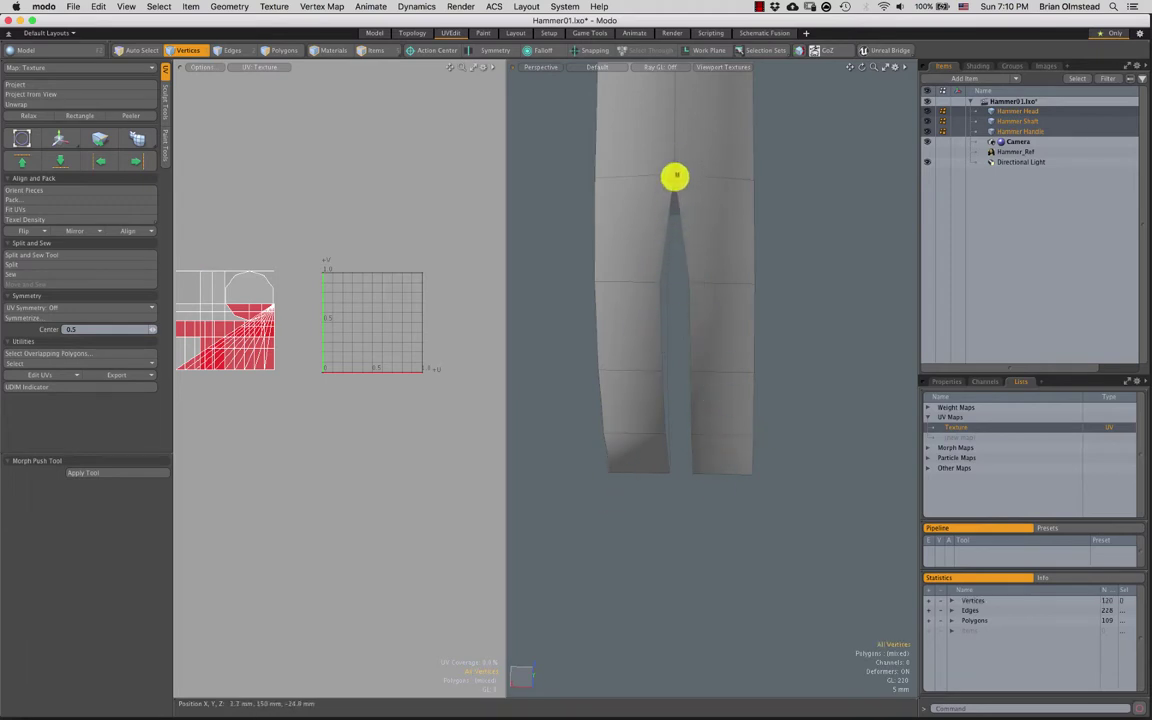
{"action": "left_click_drag", "start_coordinate": [655, 305], "coordinate": [663, 301], "text": "alt"}
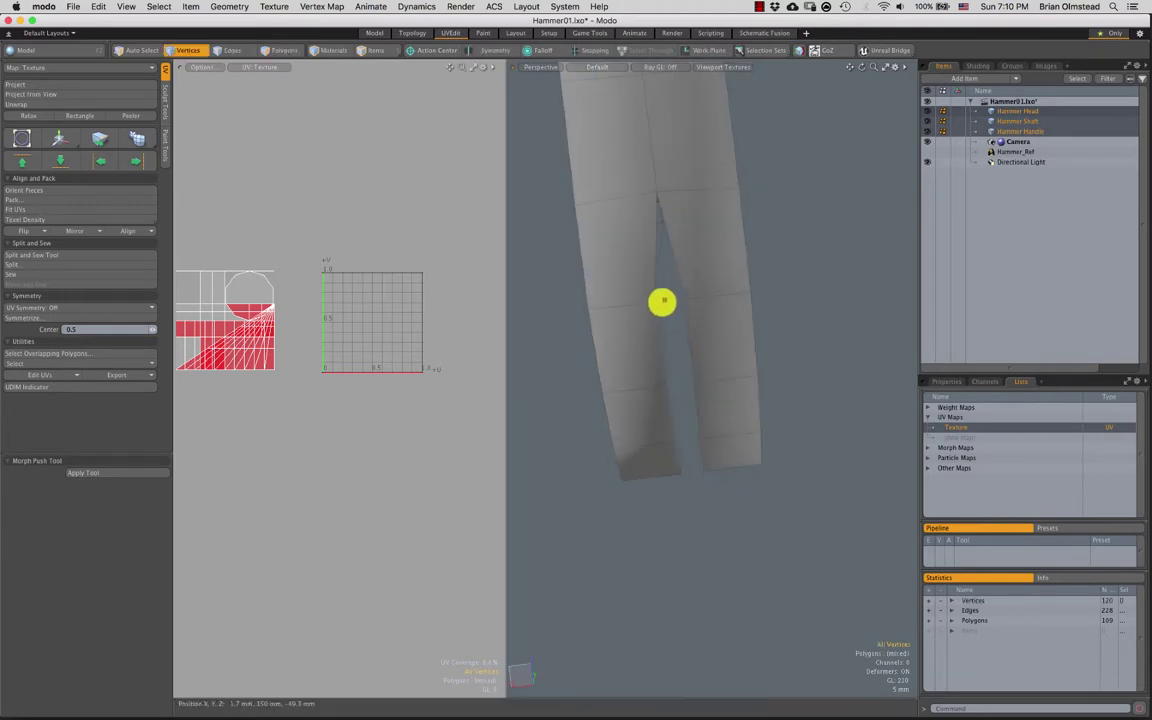
{"action": "right_click_drag", "start_coordinate": [700, 312], "coordinate": [700, 312]}
{"action": "mouse_move", "coordinate": [700, 312]}
{"action": "left_mouse_down", "text": "alt"}
{"action": "mouse_move", "coordinate": [764, 273]}
{"action": "mouse_move", "coordinate": [718, 316]}
{"action": "mouse_move", "coordinate": [692, 278]}
{"action": "left_mouse_up", "text": "alt"}
{"action": "key", "text": "y"}
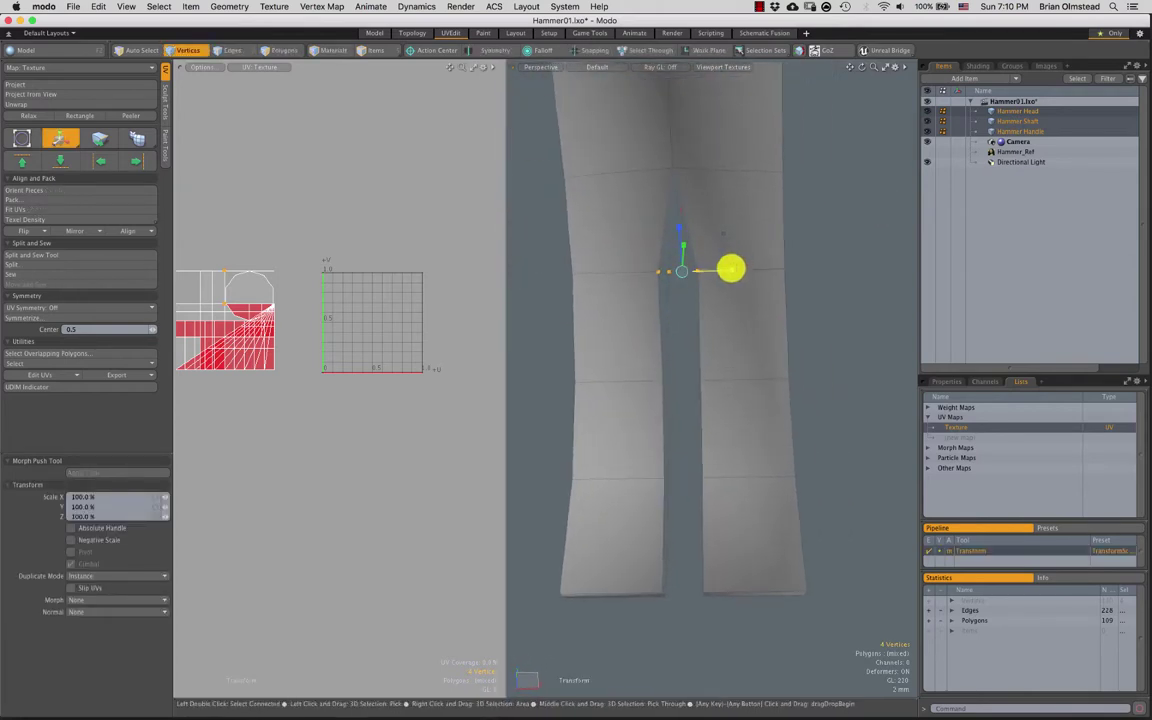
{"action": "left_click_drag", "start_coordinate": [685, 395], "coordinate": [681, 353], "text": "alt"}
{"action": "key", "text": "space"}
{"action": "mouse_move", "coordinate": [694, 290]}
{"action": "right_mouse_down"}
{"action": "mouse_move", "coordinate": [663, 306]}
{"action": "mouse_move", "coordinate": [724, 326]}
{"action": "right_mouse_up"}
{"action": "key", "text": "y"}
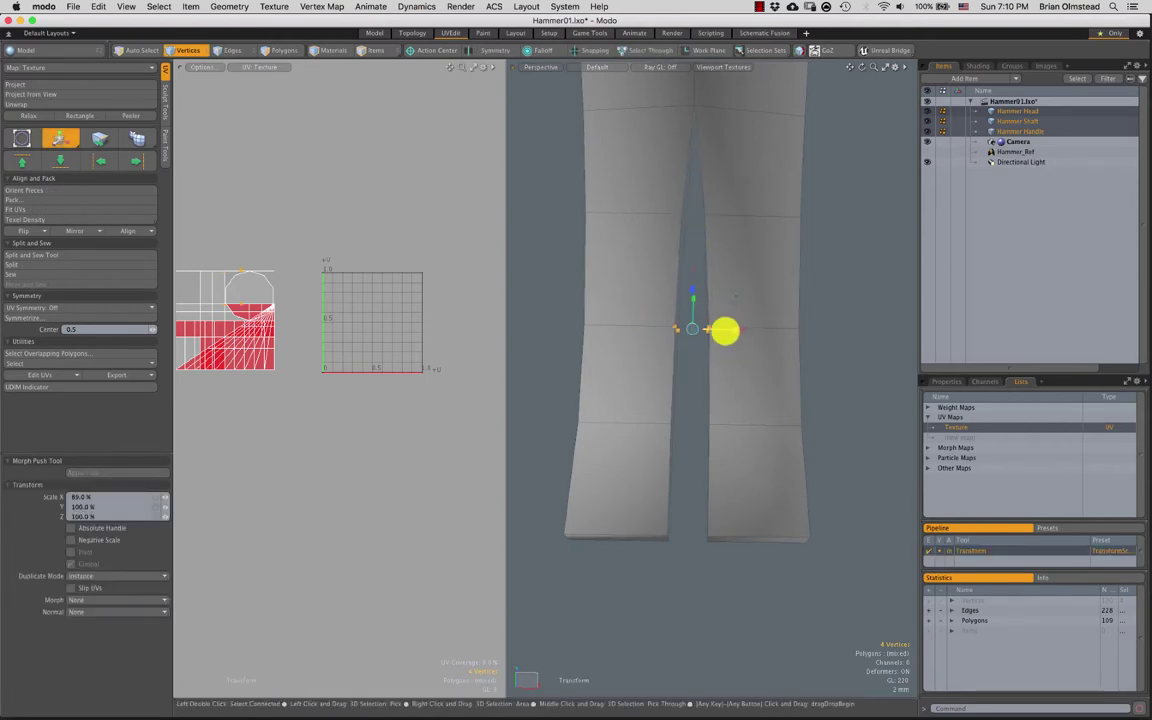
{"action": "key", "text": "space"}
{"action": "right_click_drag", "start_coordinate": [664, 391], "coordinate": [725, 439]}
{"action": "key", "text": "y"}
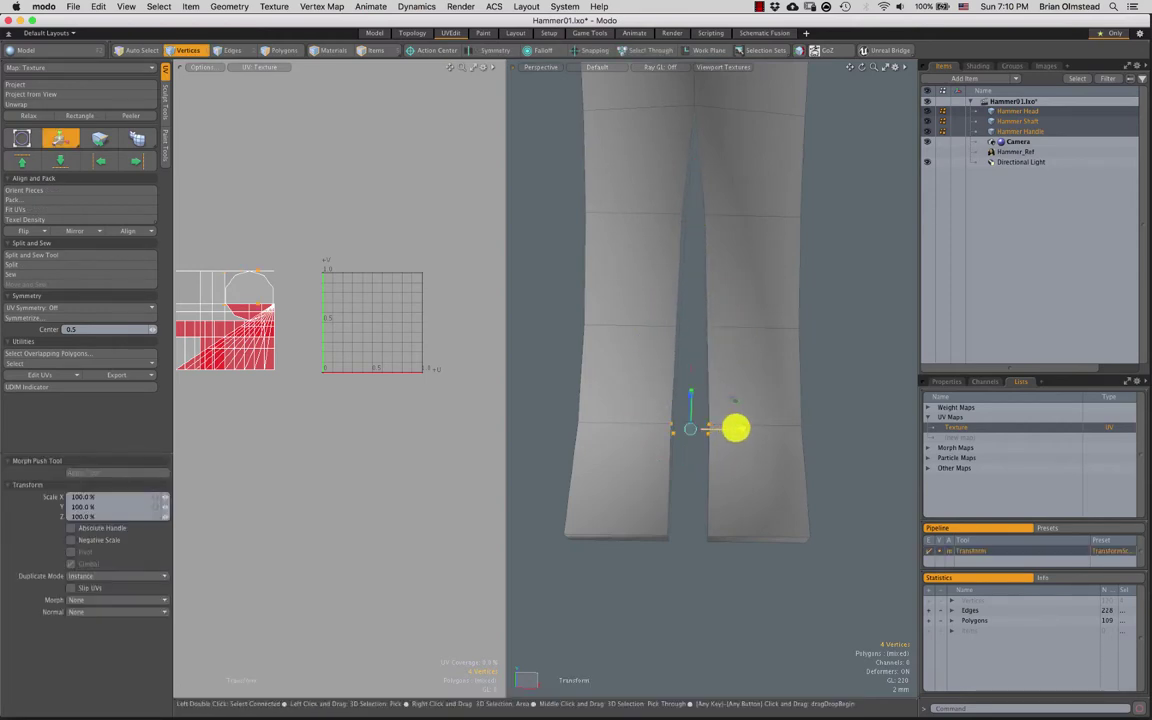
{"action": "key", "text": "q"}
Bridge the matching outer and underside open edges of each prong with polygons to build the slot's inner walls
{"action": "left_click_drag", "start_coordinate": [707, 332], "coordinate": [628, 314], "text": "alt"}
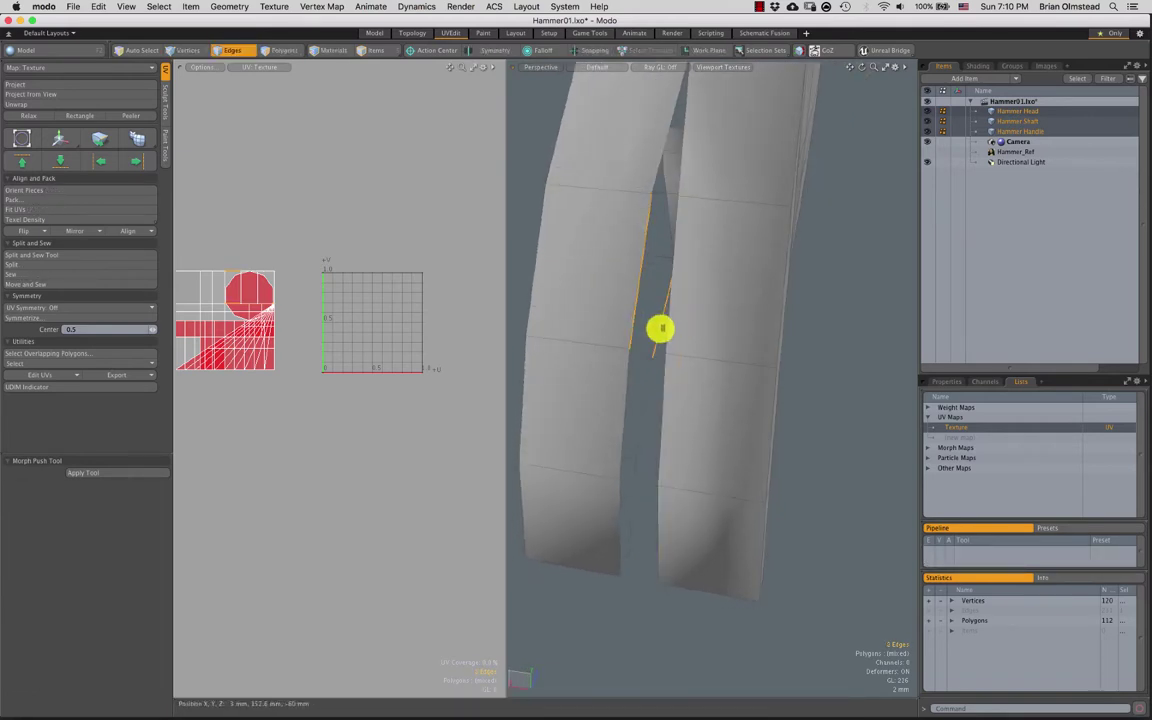
{"action": "left_click_drag", "start_coordinate": [646, 359], "coordinate": [624, 410], "text": "alt"}
{"action": "left_click_drag", "start_coordinate": [625, 412], "coordinate": [648, 411], "text": "shift"}
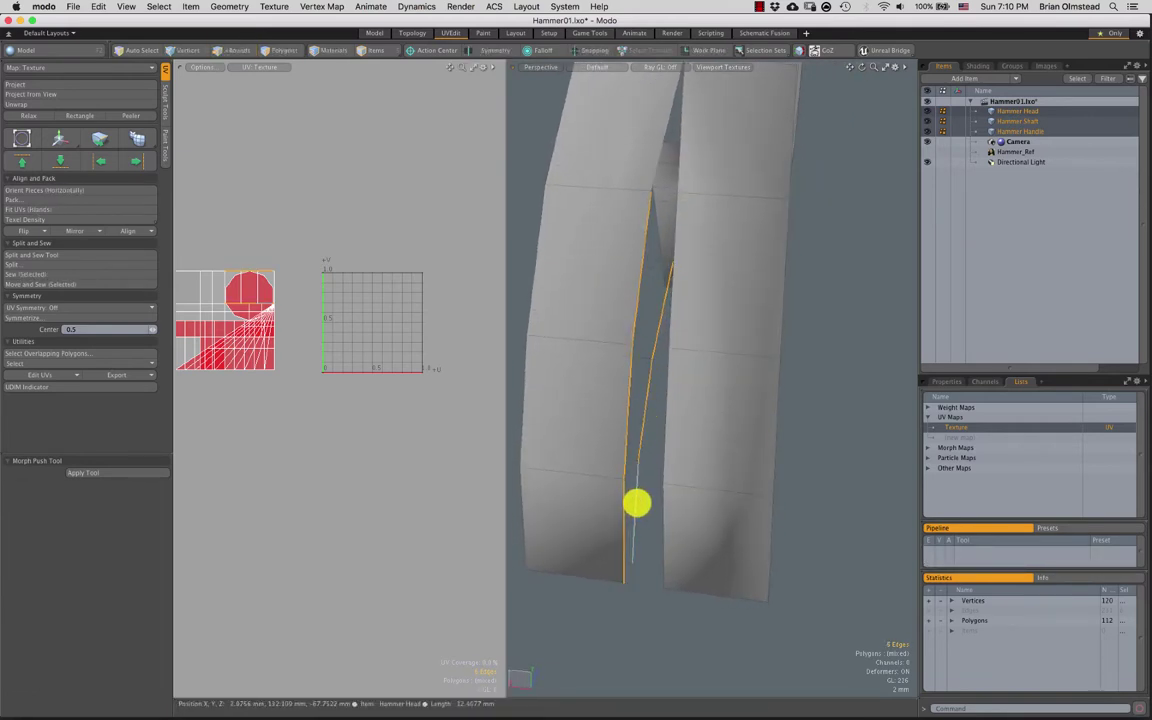
{"action": "left_click_drag", "start_coordinate": [639, 454], "coordinate": [674, 289], "text": "alt"}
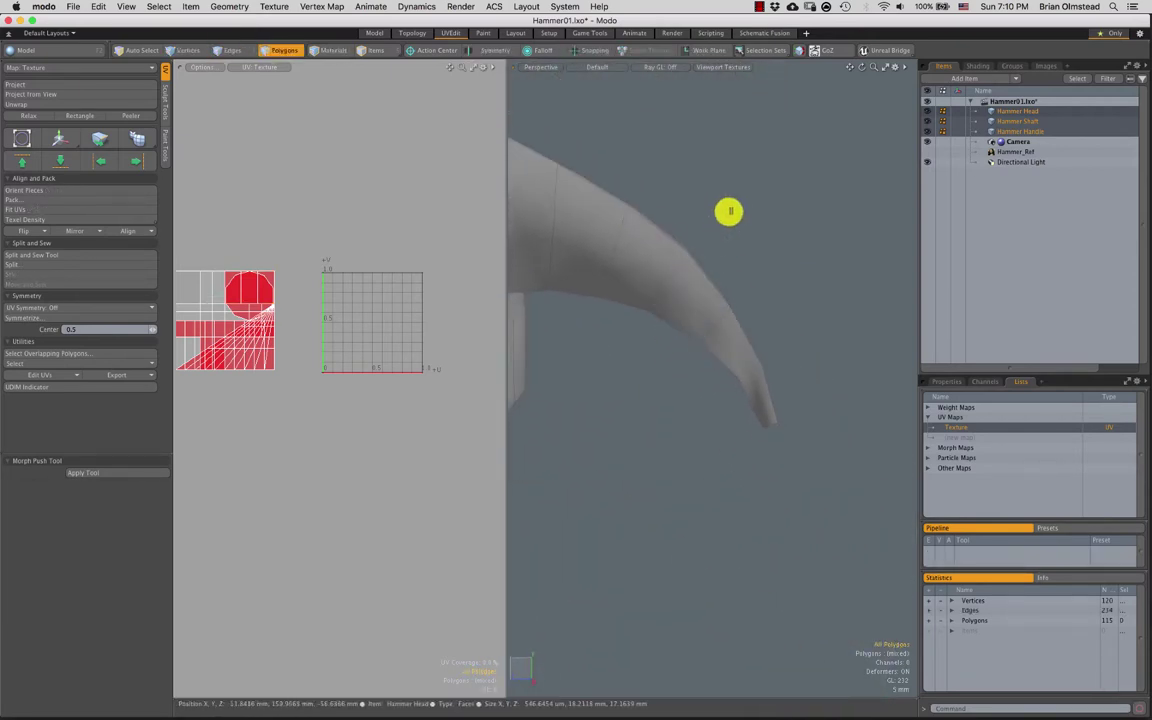
Hide the claw's split prongs and fill the gaps at the slot's inner end with new polygons from the border edges
{"action": "right_click_drag", "start_coordinate": [709, 511], "coordinate": [712, 508]}
{"action": "key", "text": "h"}
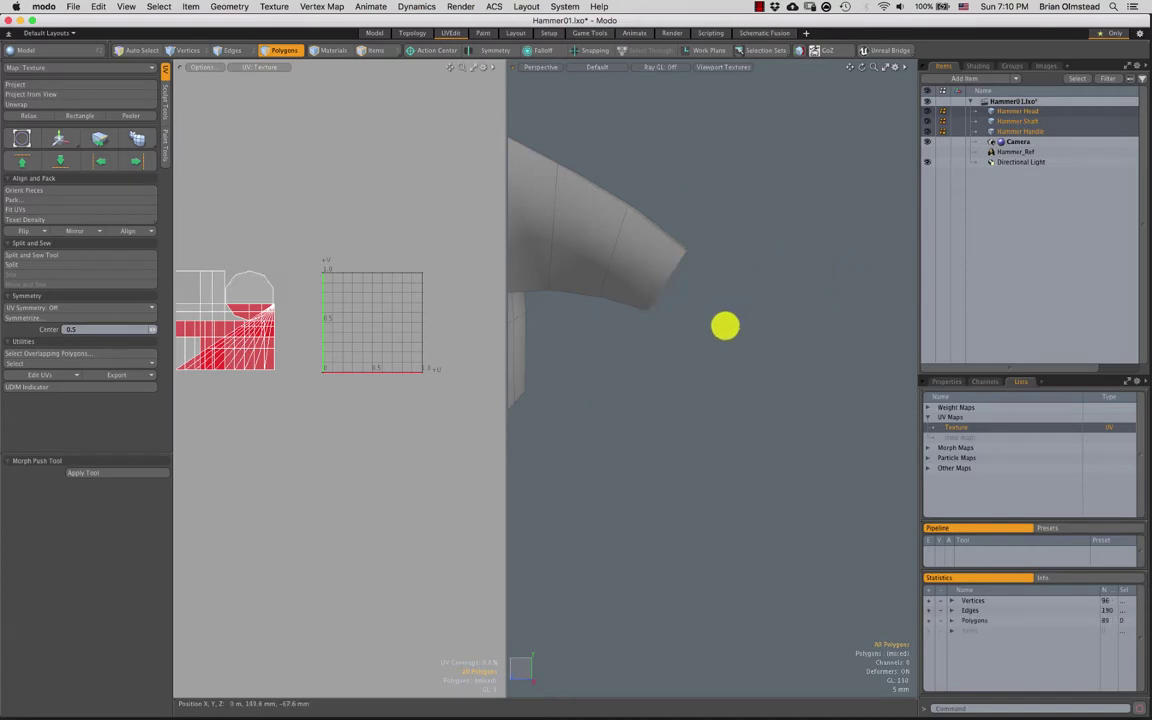
{"action": "left_click_drag", "start_coordinate": [725, 327], "coordinate": [643, 254], "text": "alt"}
{"action": "key", "text": "2"}
{"action": "left_click", "coordinate": [650, 270]}
{"action": "key", "text": "p"}
{"action": "key", "text": "space"}
{"action": "left_click", "coordinate": [641, 252]}
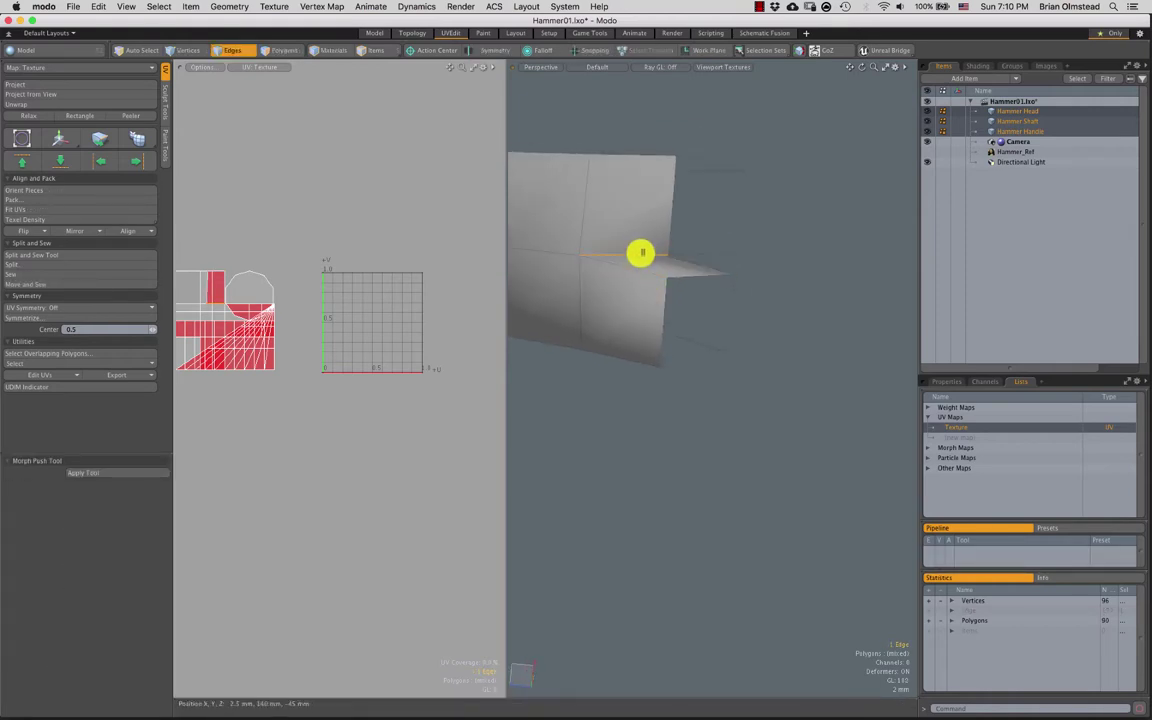
{"action": "left_click_drag", "start_coordinate": [705, 307], "coordinate": [596, 335], "text": "alt"}
{"action": "key", "text": "p"}
{"action": "key", "text": "space"}
{"action": "left_click", "coordinate": [756, 285]}
Unhide the whole hammer, select the finished handle and shaft UV islands, and hide their polygons
{"action": "key", "text": "u"}
{"action": "left_click_drag", "start_coordinate": [667, 290], "coordinate": [385, 339], "text": "alt"}
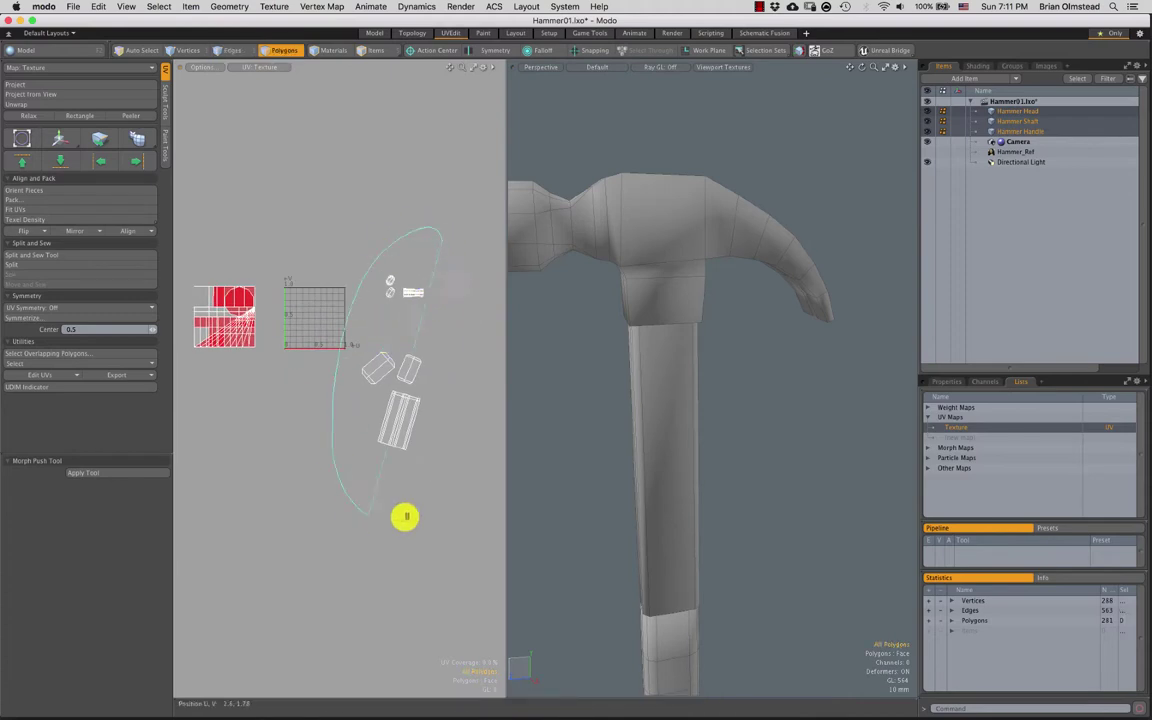
{"action": "right_click_drag", "start_coordinate": [405, 516], "coordinate": [467, 341]}
{"action": "left_click_drag", "start_coordinate": [689, 440], "coordinate": [679, 399], "text": "ctrl+alt"}
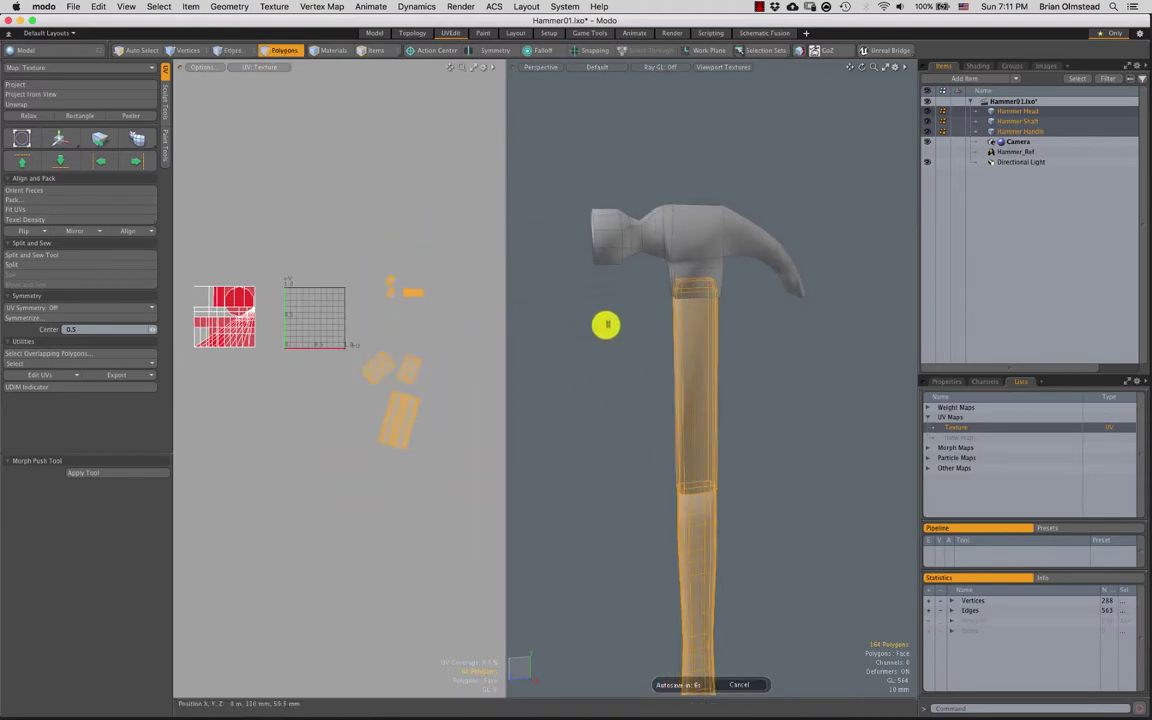
{"action": "key", "text": "h"}
Select the striking end's polygons up to the narrowest part of the neck and hide the rest of the head
{"action": "scroll", "coordinate": [651, 288], "scroll_direction": "up", "scroll_amount": 5}
{"action": "left_click_drag", "start_coordinate": [653, 275], "coordinate": [612, 308], "text": "alt+shift"}
{"action": "left_click_drag", "start_coordinate": [604, 255], "coordinate": [668, 222], "text": "alt"}
{"action": "key", "text": "2"}
{"action": "double_click", "coordinate": [622, 234]}
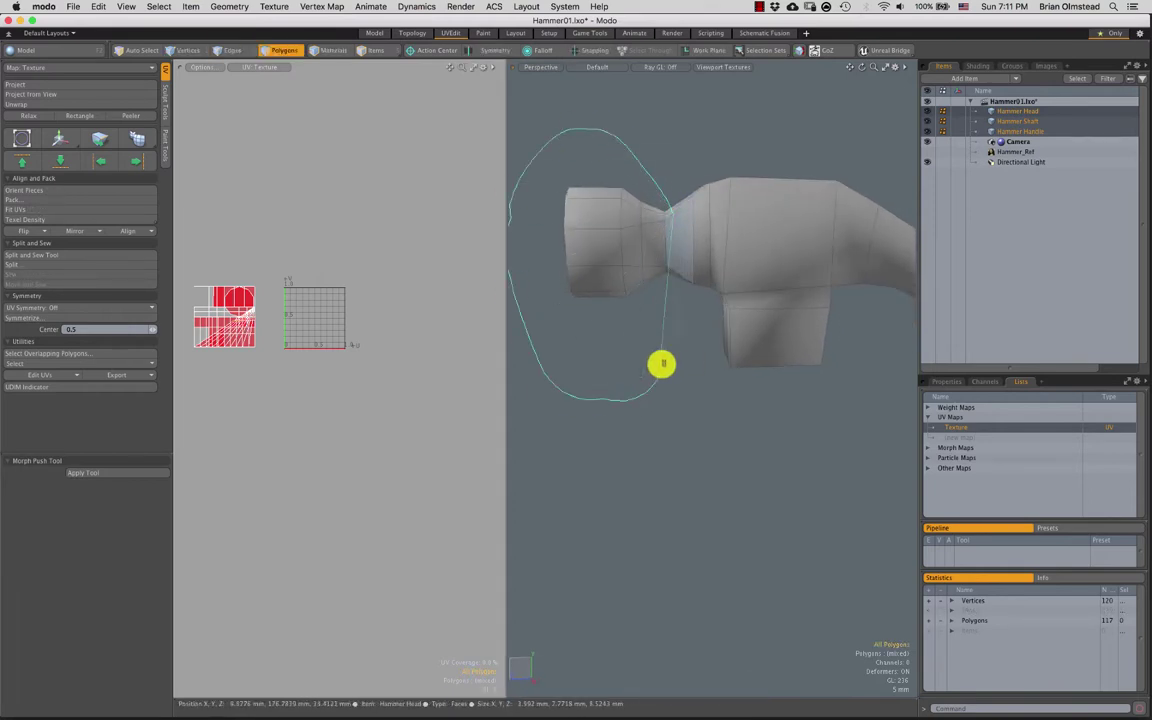
{"action": "right_click_drag", "start_coordinate": [662, 364], "coordinate": [664, 358]}
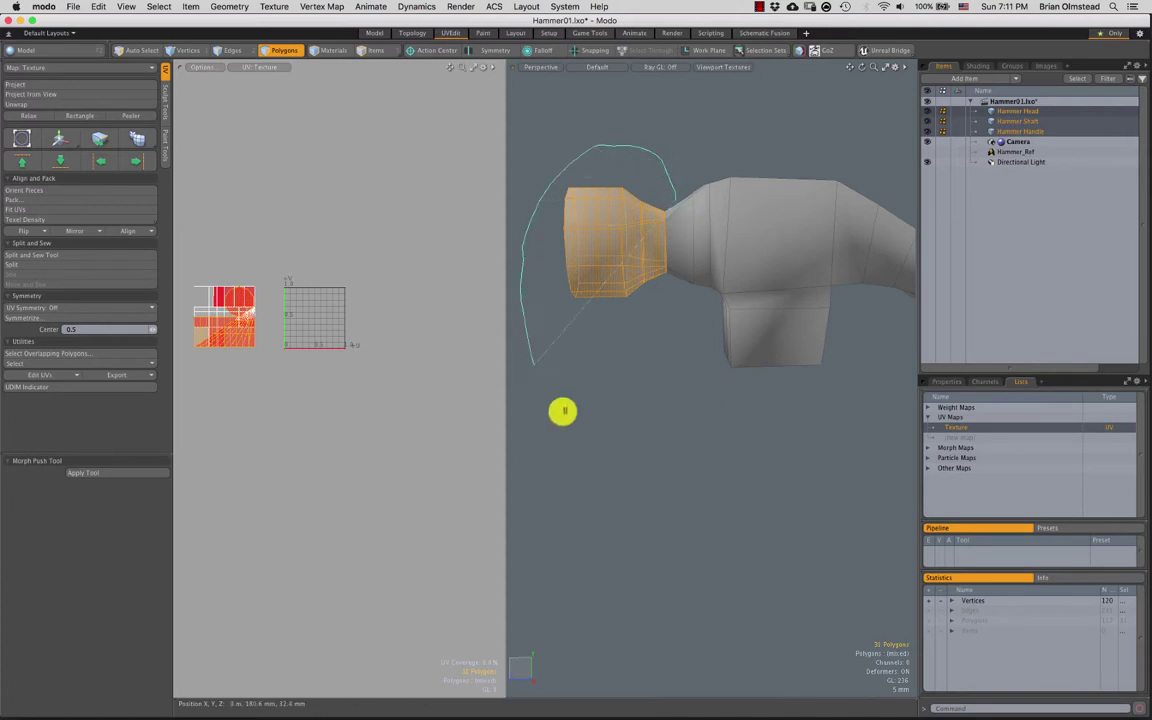
{"action": "key", "text": "shift+h"}
Split the flat striking face with three parallel Edge Slice cuts between opposite rim vertices
{"action": "left_click_drag", "start_coordinate": [635, 311], "coordinate": [656, 327], "text": "alt"}
{"action": "key", "text": "2"}
{"action": "left_click_drag", "start_coordinate": [738, 315], "coordinate": [664, 277], "text": "alt"}
{"action": "left_click_drag", "start_coordinate": [637, 317], "coordinate": [678, 317], "text": "alt"}
{"action": "key", "text": "c"}
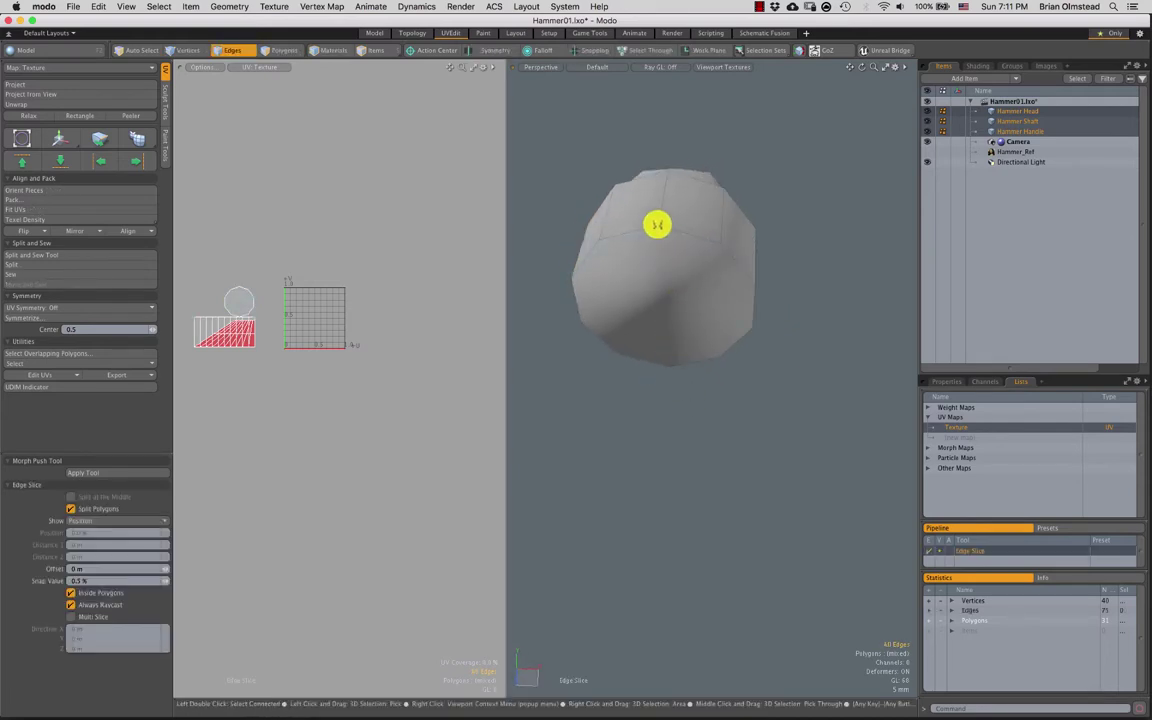
{"action": "left_click_drag", "start_coordinate": [656, 224], "coordinate": [669, 319], "text": "alt"}
{"action": "left_click", "coordinate": [681, 265]}
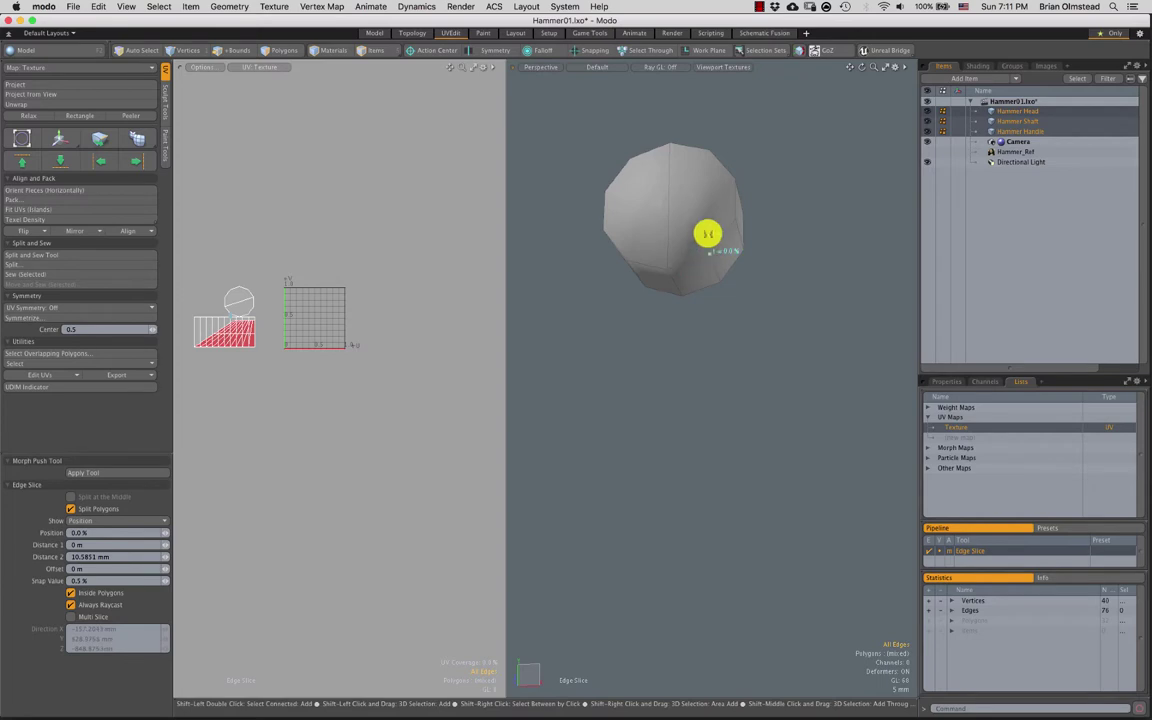
{"action": "key", "text": "2"}
{"action": "left_click_drag", "start_coordinate": [703, 165], "coordinate": [632, 251], "text": "alt"}
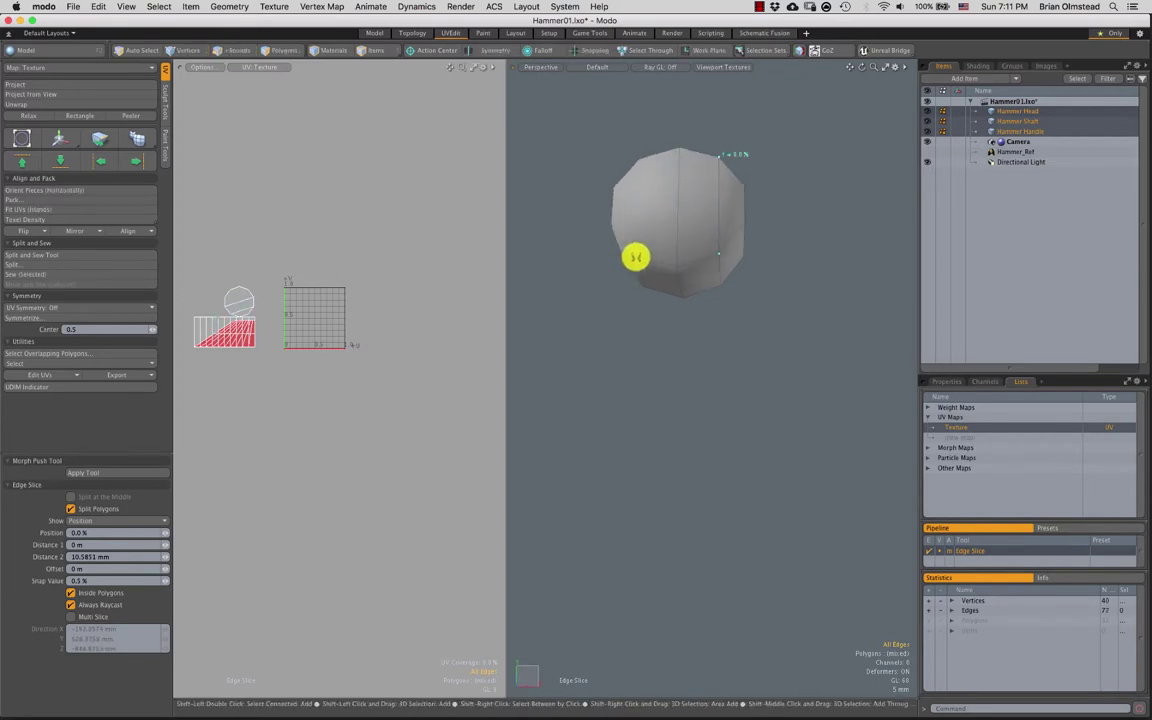
{"action": "key", "text": "space"}
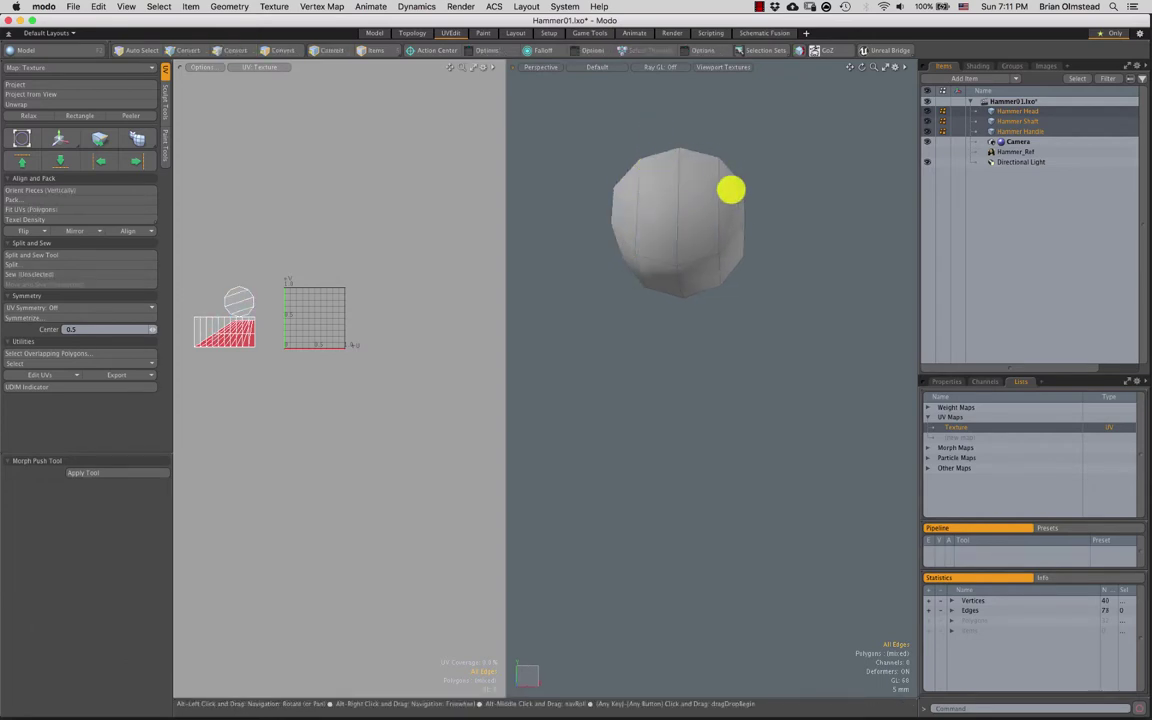
Select the striking end's seam edges: the open neck border, the striking face rim and the lengthwise underside edges connecting them
{"action": "left_click_drag", "start_coordinate": [745, 254], "coordinate": [648, 309], "text": "alt"}
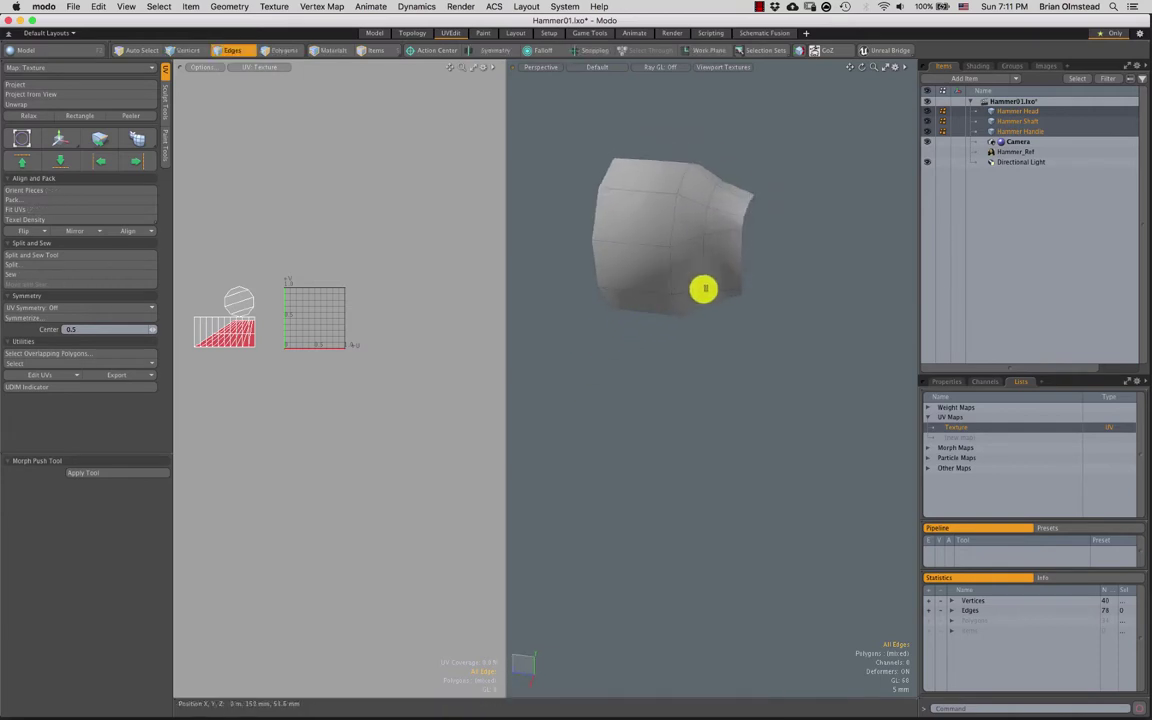
{"action": "double_click", "coordinate": [736, 244]}
{"action": "left_click_drag", "start_coordinate": [736, 244], "coordinate": [733, 305], "text": "alt"}
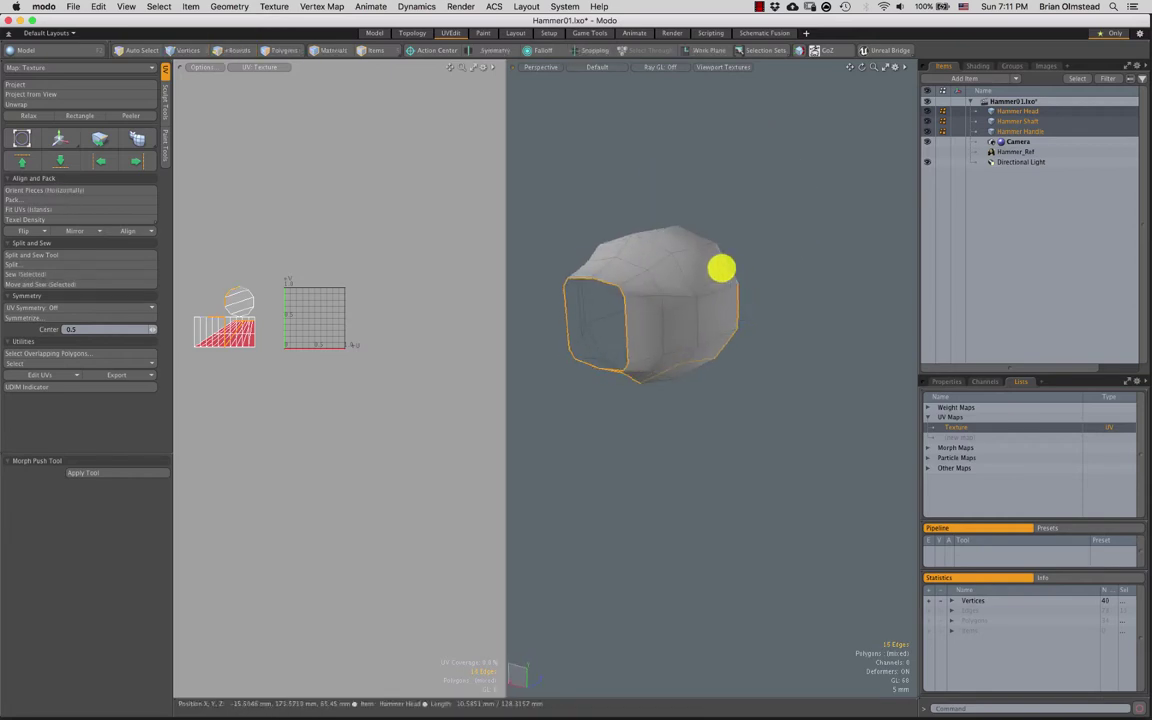
{"action": "left_click_drag", "start_coordinate": [670, 254], "coordinate": [653, 249], "text": "alt"}
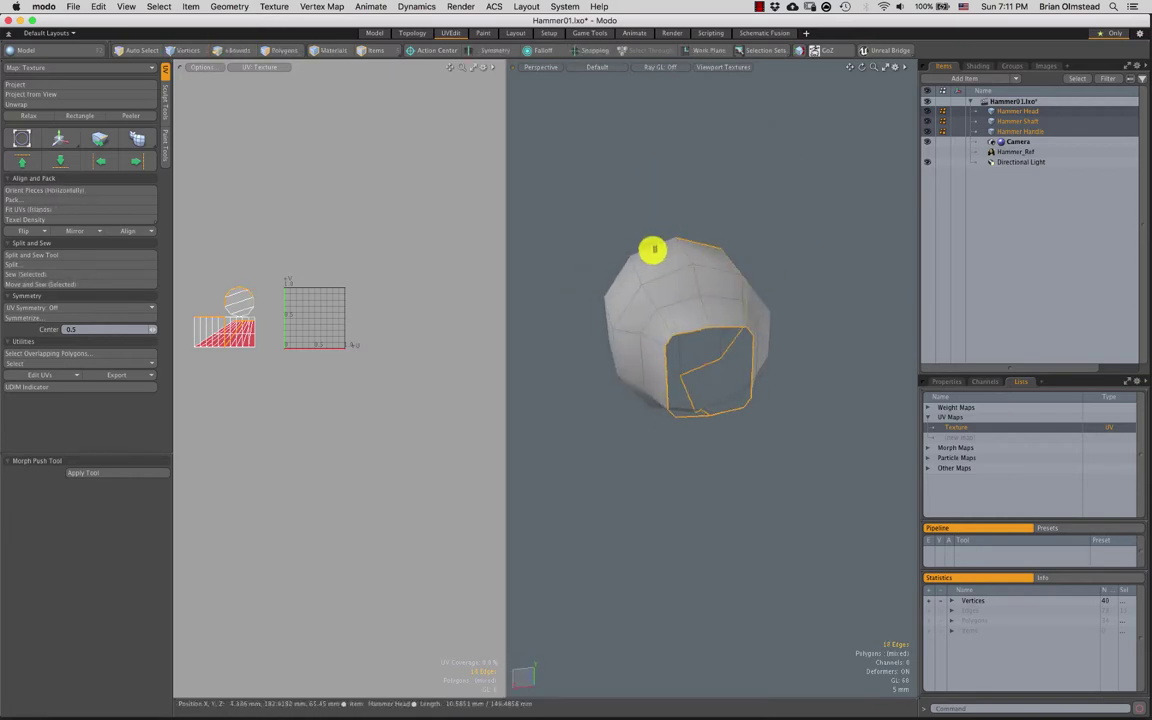
{"action": "left_click_drag", "start_coordinate": [623, 316], "coordinate": [611, 303], "text": "alt"}
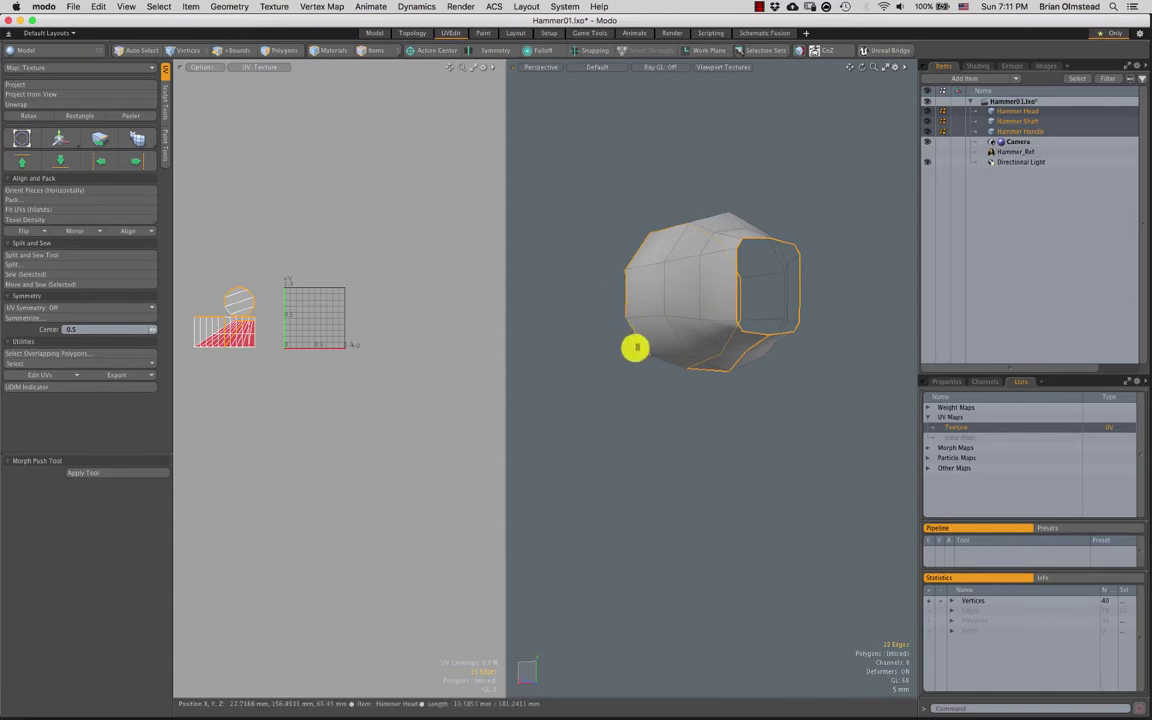
{"action": "left_click_drag", "start_coordinate": [636, 347], "coordinate": [712, 253], "text": "alt"}
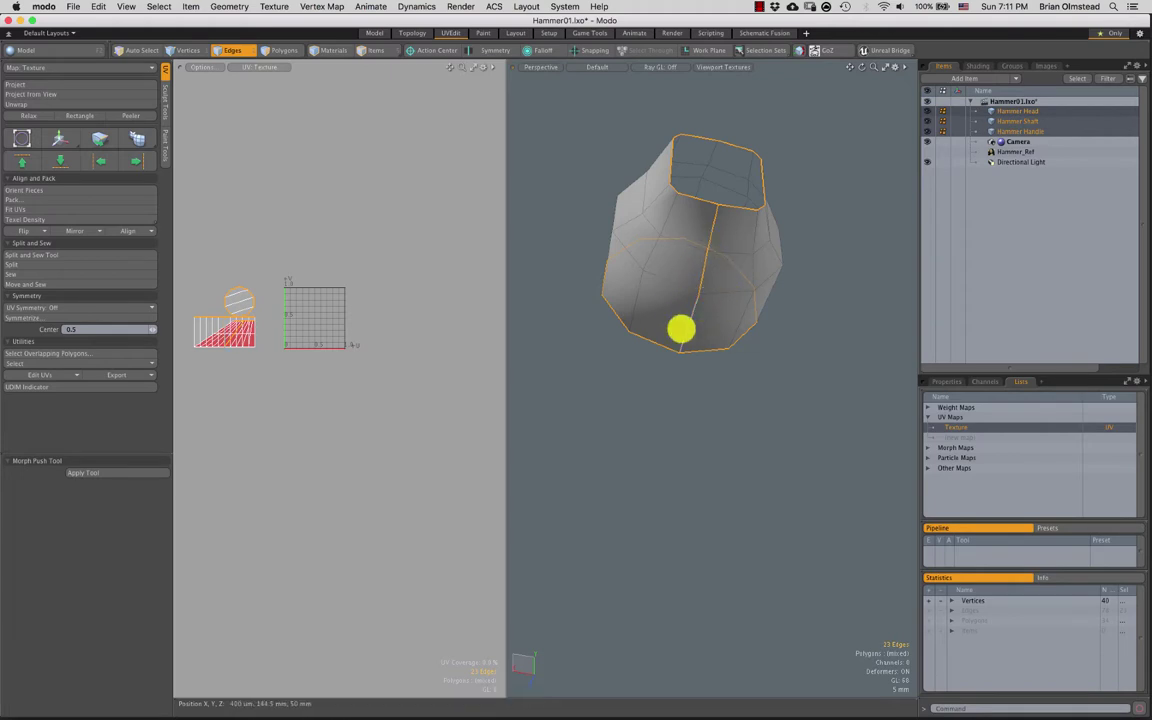
{"action": "left_click_drag", "start_coordinate": [700, 283], "coordinate": [622, 278], "text": "alt"}
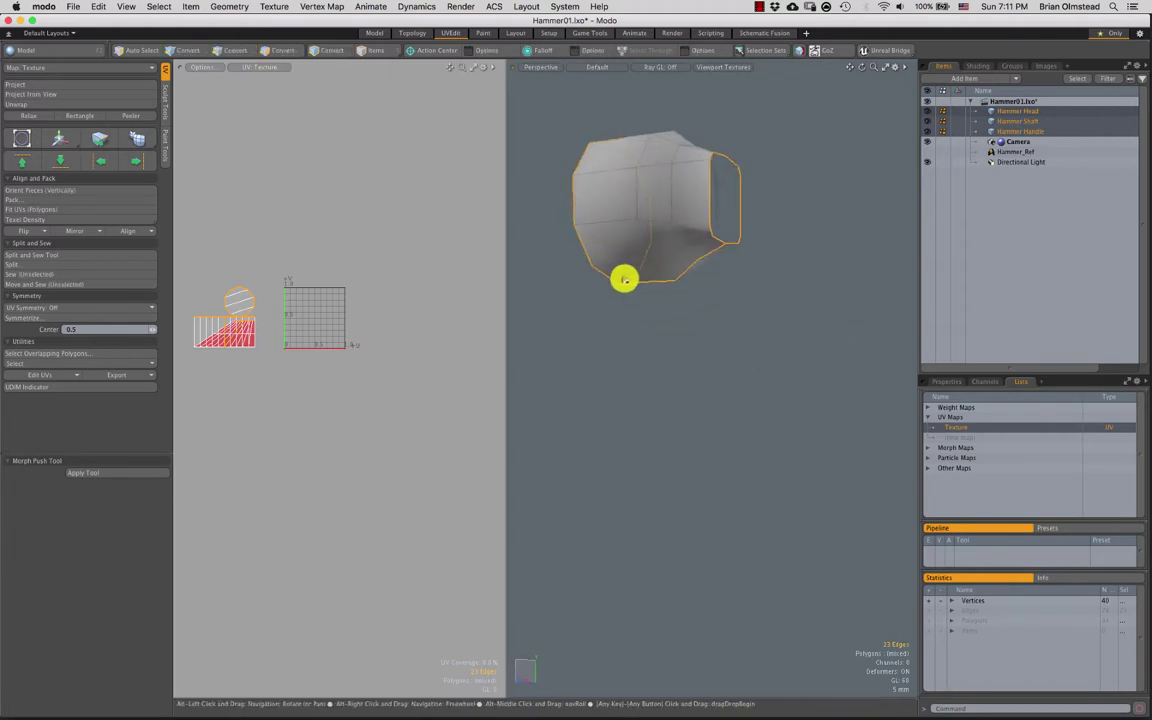
{"action": "left_click_drag", "start_coordinate": [692, 263], "coordinate": [640, 280], "text": "alt"}
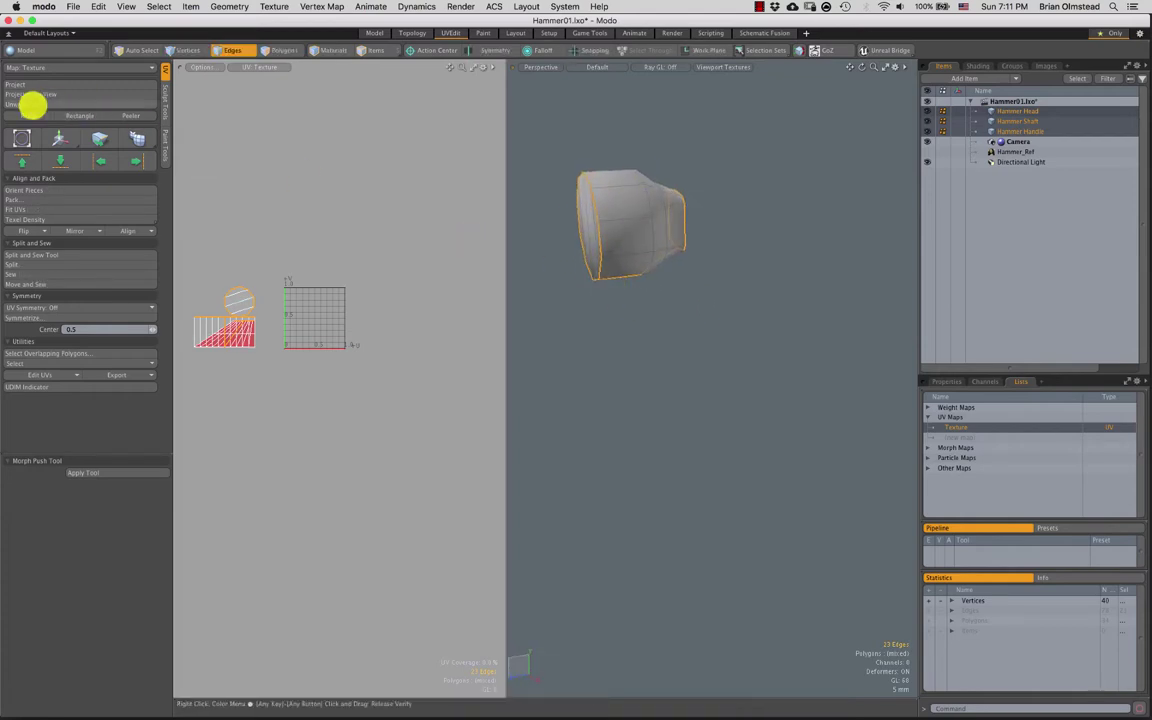
Unwrap the striking end along the selected seam edges with a cylindrical projection along Z
{"action": "left_click", "coordinate": [45, 106]}
{"action": "left_click", "coordinate": [409, 265]}
{"action": "scroll", "coordinate": [352, 355], "scroll_direction": "up", "scroll_amount": 2}
{"action": "key", "text": "space"}
{"action": "key", "text": "space"}
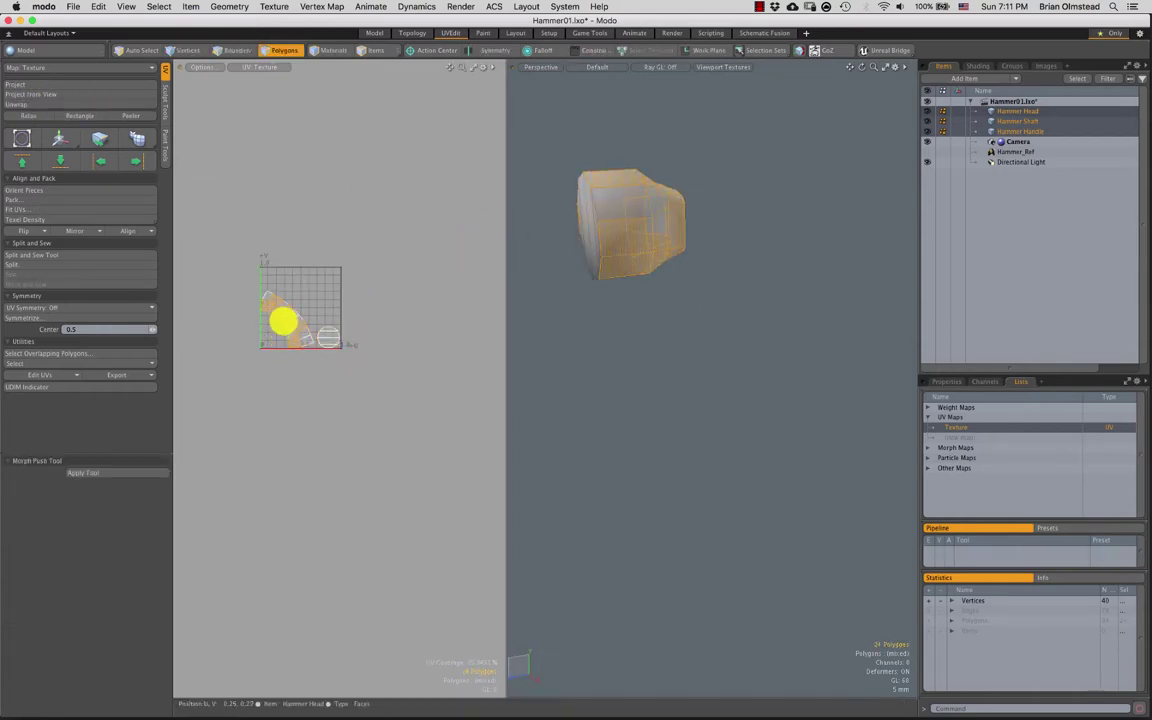
Examine the striking end's unwrapped side strip and round face islands for distortion and clean separation
{"action": "scroll", "coordinate": [284, 322], "scroll_direction": "up", "scroll_amount": 6}
{"action": "left_click", "coordinate": [308, 424]}
{"action": "scroll", "coordinate": [311, 424], "scroll_direction": "down", "scroll_amount": 2}
{"action": "double_click", "coordinate": [309, 357]}
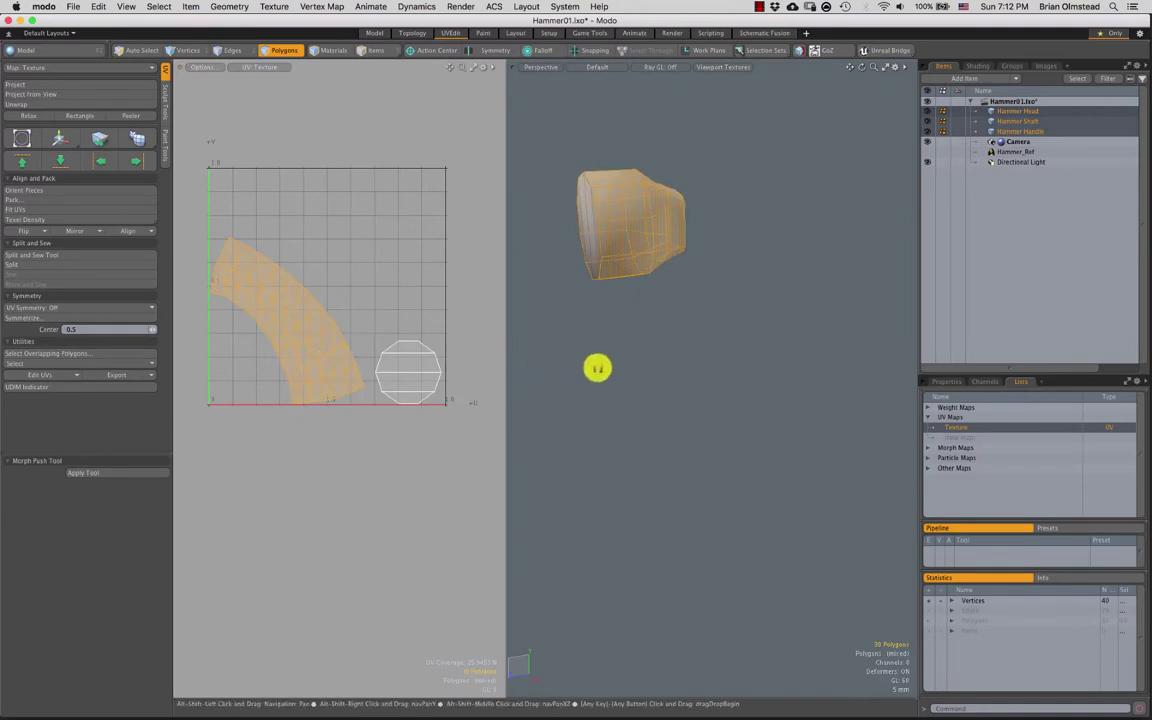
{"action": "left_click_drag", "start_coordinate": [597, 368], "coordinate": [621, 370], "text": "alt"}
{"action": "scroll", "coordinate": [317, 354], "scroll_direction": "up", "scroll_amount": 3}
{"action": "left_click", "coordinate": [253, 401]}
{"action": "left_click_drag", "start_coordinate": [262, 398], "coordinate": [306, 396], "text": "alt"}
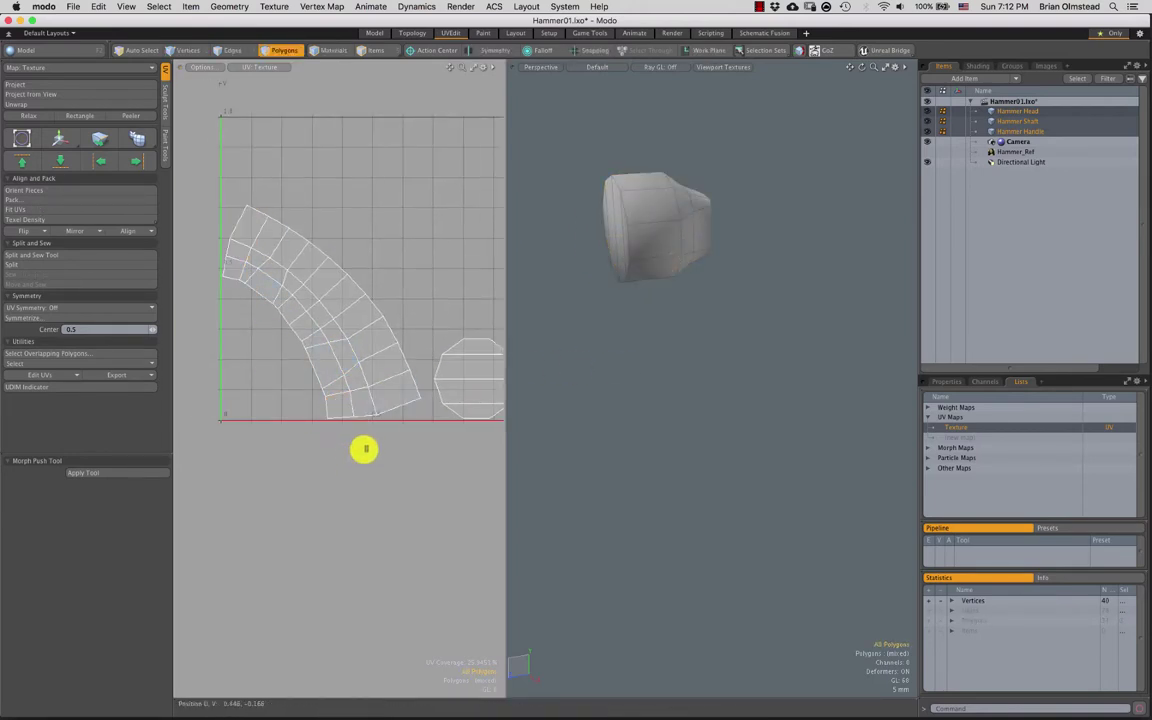
Unwrap the striking end again from its seam edges with the projection axis set to X
{"action": "key", "text": "2"}
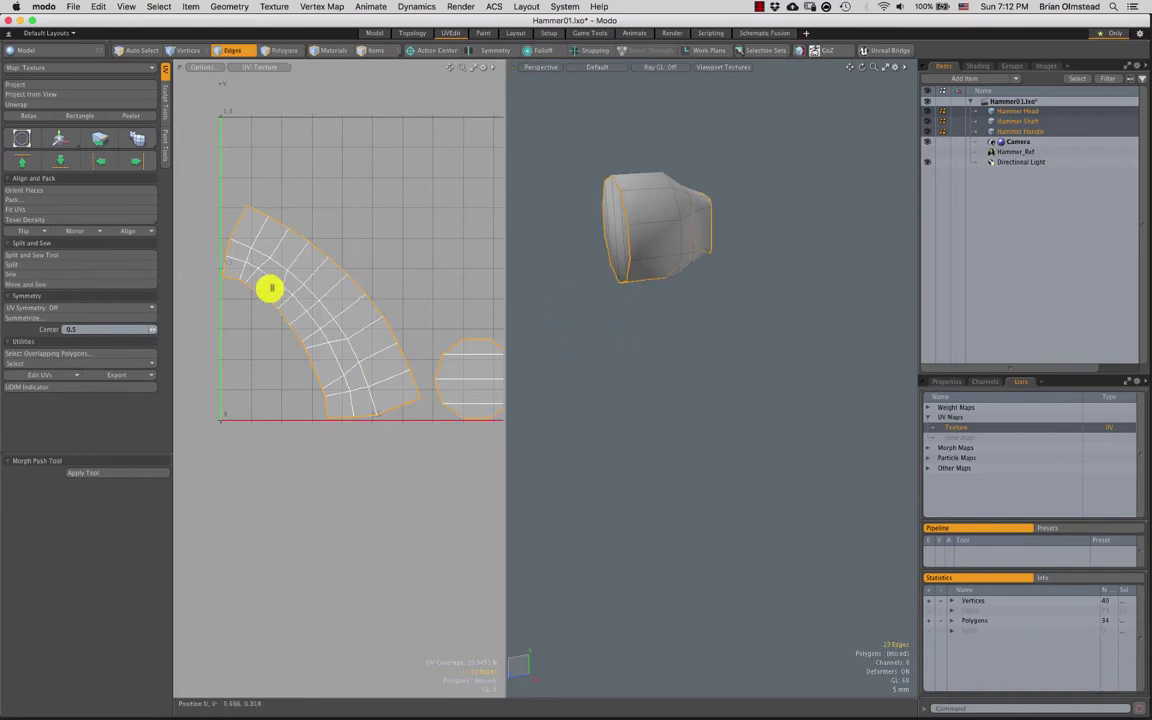
{"action": "left_click", "coordinate": [22, 105]}
{"action": "left_click", "coordinate": [290, 400]}
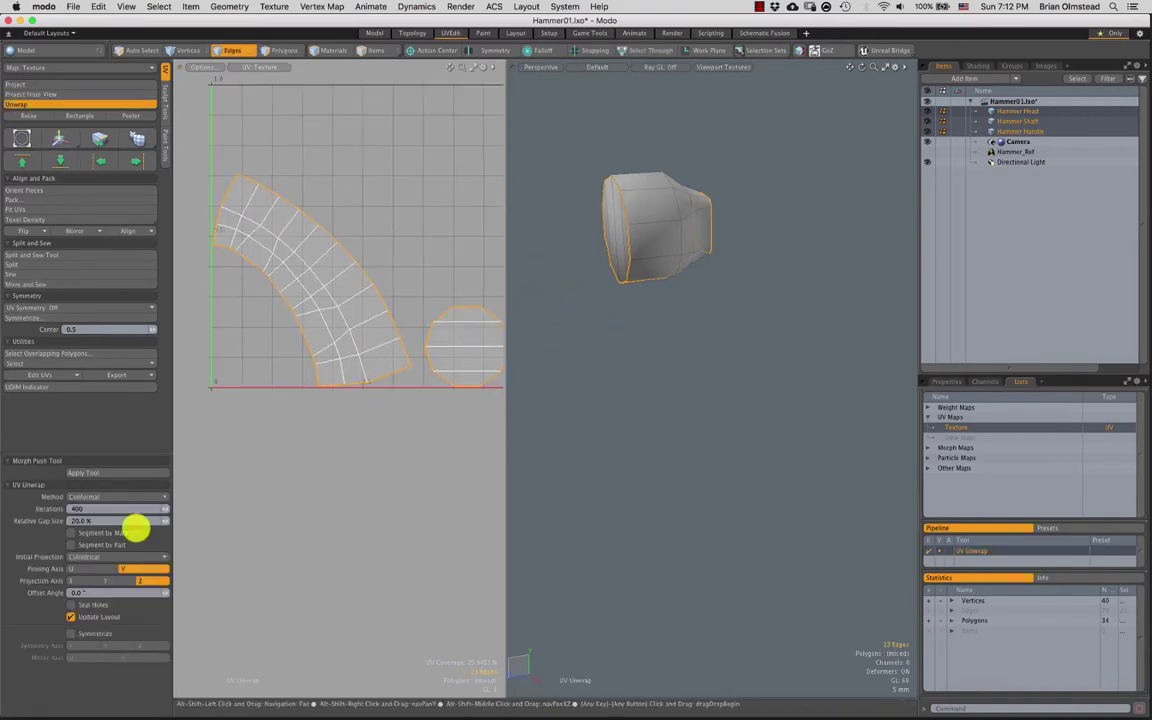
{"action": "left_click", "coordinate": [80, 581]}
{"action": "scroll", "coordinate": [310, 387], "scroll_direction": "down", "scroll_amount": 1}
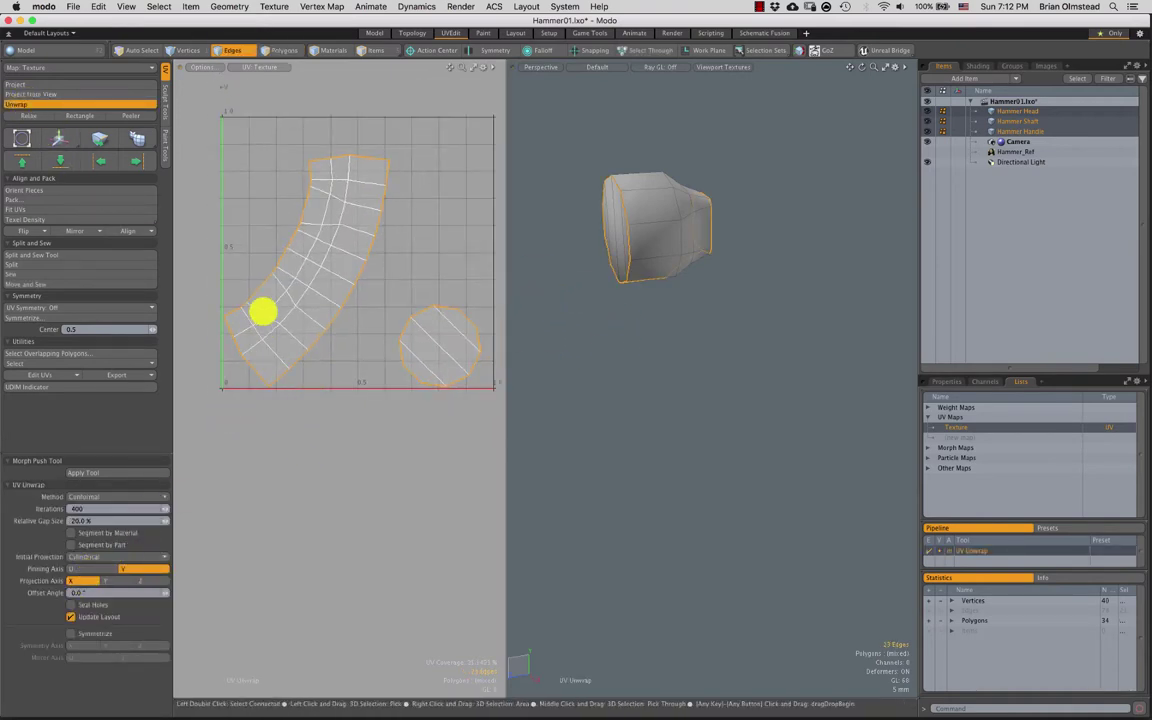
Try the Y and Z projection axes for the striking end's unwrap, ending back on X
{"action": "left_click", "coordinate": [110, 581]}
{"action": "left_click", "coordinate": [149, 581]}
{"action": "left_click", "coordinate": [82, 581]}
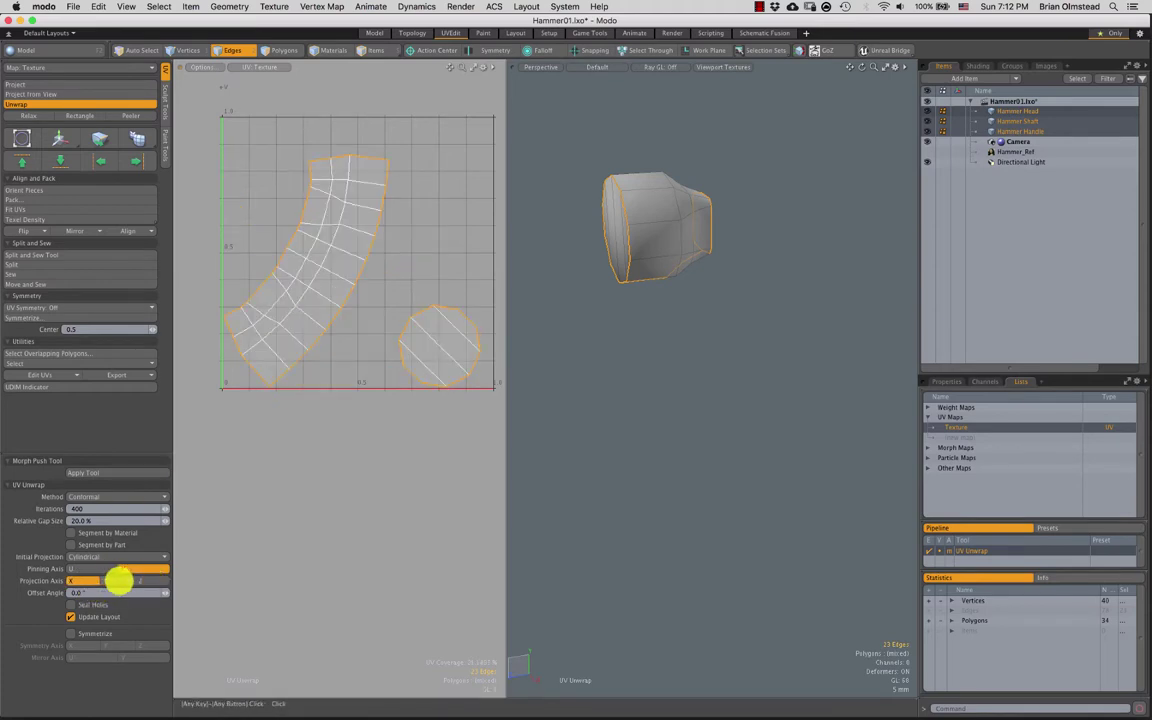
{"action": "left_click", "coordinate": [117, 581]}
{"action": "left_click", "coordinate": [86, 581]}
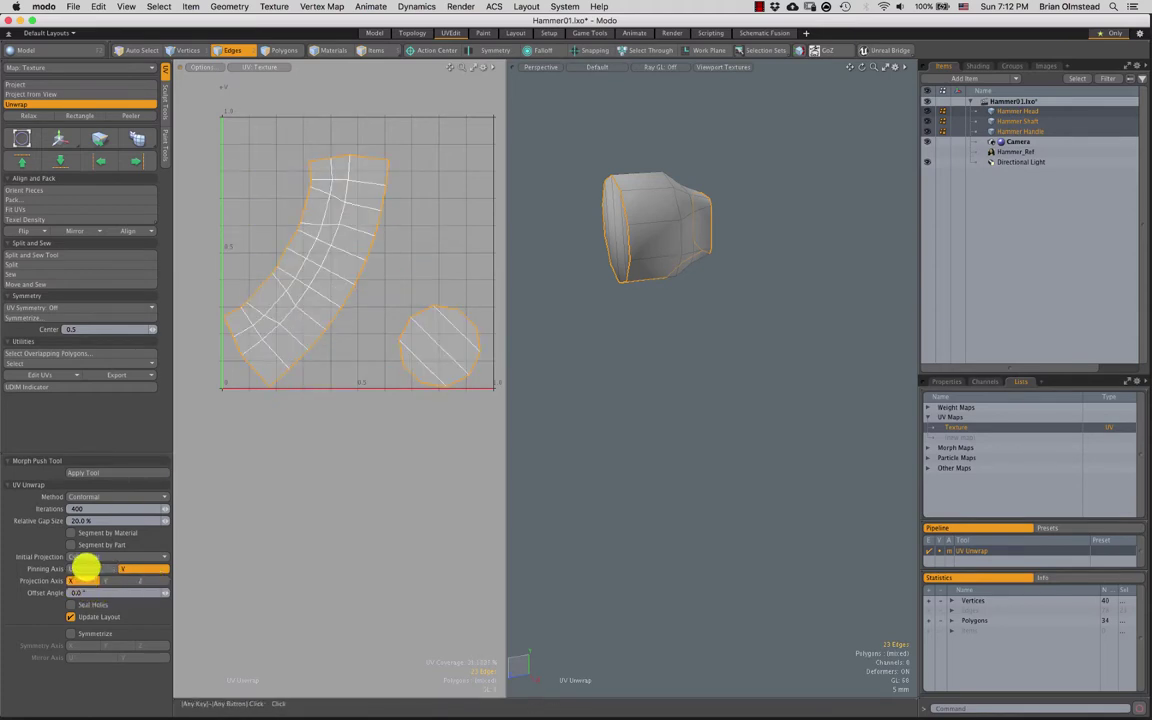
Set the striking end unwrap's pinning axis to U and finish the unwrap
{"action": "left_click", "coordinate": [132, 567]}
{"action": "left_click", "coordinate": [130, 568]}
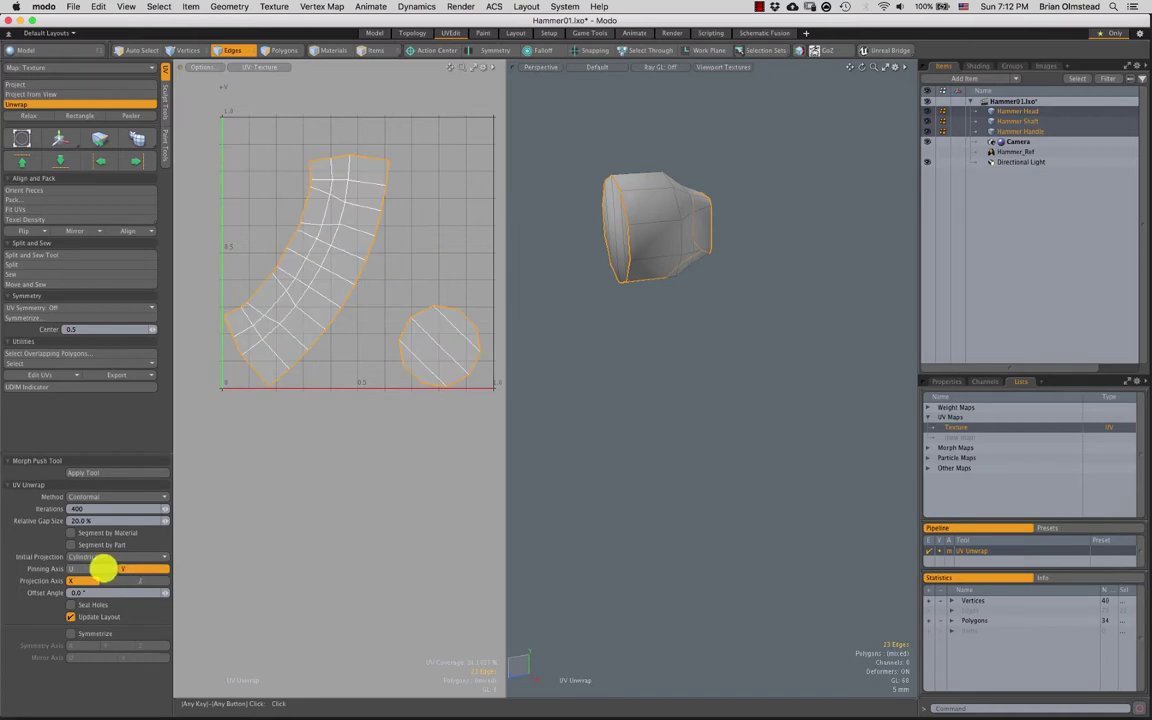
{"action": "left_click", "coordinate": [103, 568]}
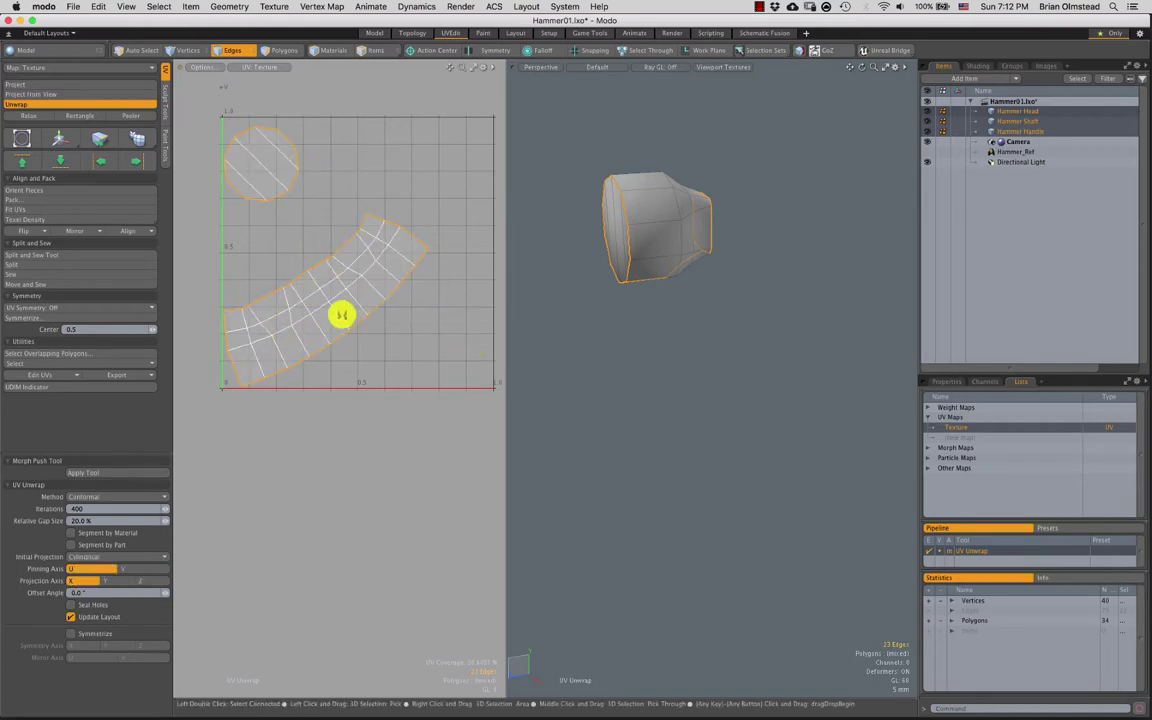
{"action": "key", "text": "space"}
{"action": "key", "text": "space"}
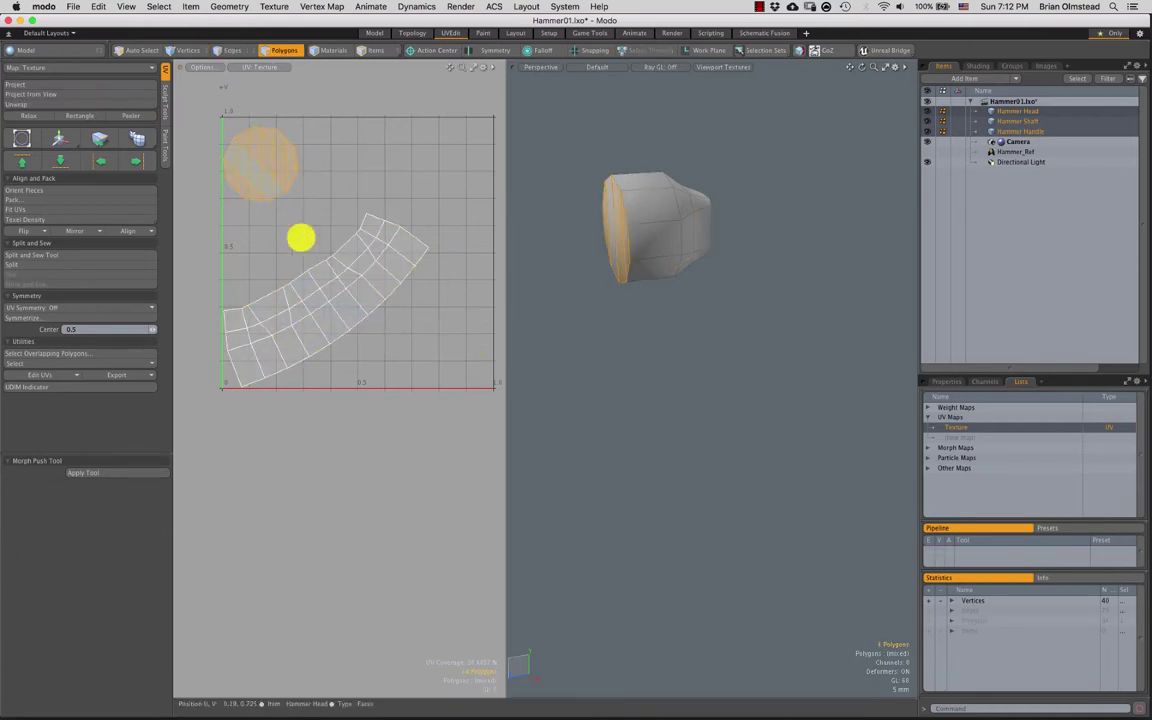
Select both striking-end UV islands and unhide the rest of the hammer
{"action": "double_click", "coordinate": [325, 306], "text": "shift"}
{"action": "left_click_drag", "start_coordinate": [360, 388], "coordinate": [365, 342], "text": "ctrl+alt"}
{"action": "key", "text": "u"}
{"action": "left_click_drag", "start_coordinate": [365, 406], "coordinate": [400, 362], "text": "ctrl+alt"}
{"action": "left_click_drag", "start_coordinate": [400, 362], "coordinate": [338, 348], "text": "alt+shift"}
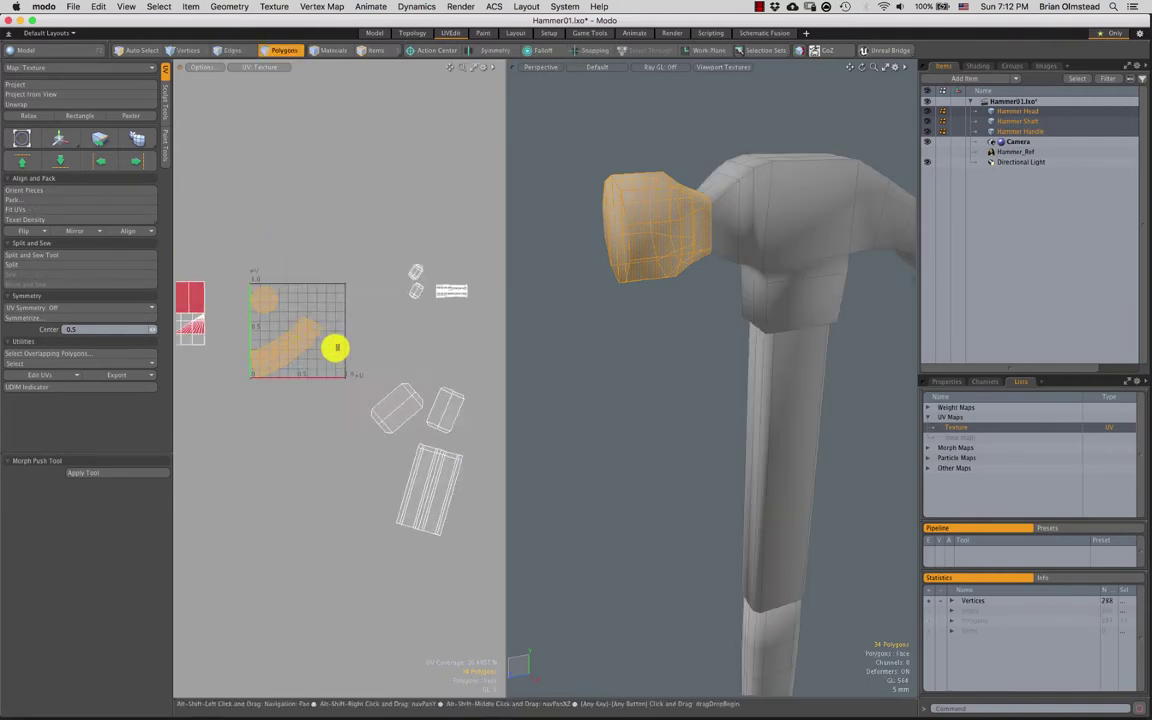
Move the striking end's two islands out of the 0-1 UV square, beside the finished handle and shaft islands
{"action": "key", "text": "w"}
{"action": "left_click_drag", "start_coordinate": [355, 260], "coordinate": [548, 252]}
{"action": "scroll", "coordinate": [298, 322], "scroll_direction": "down", "scroll_amount": 1}
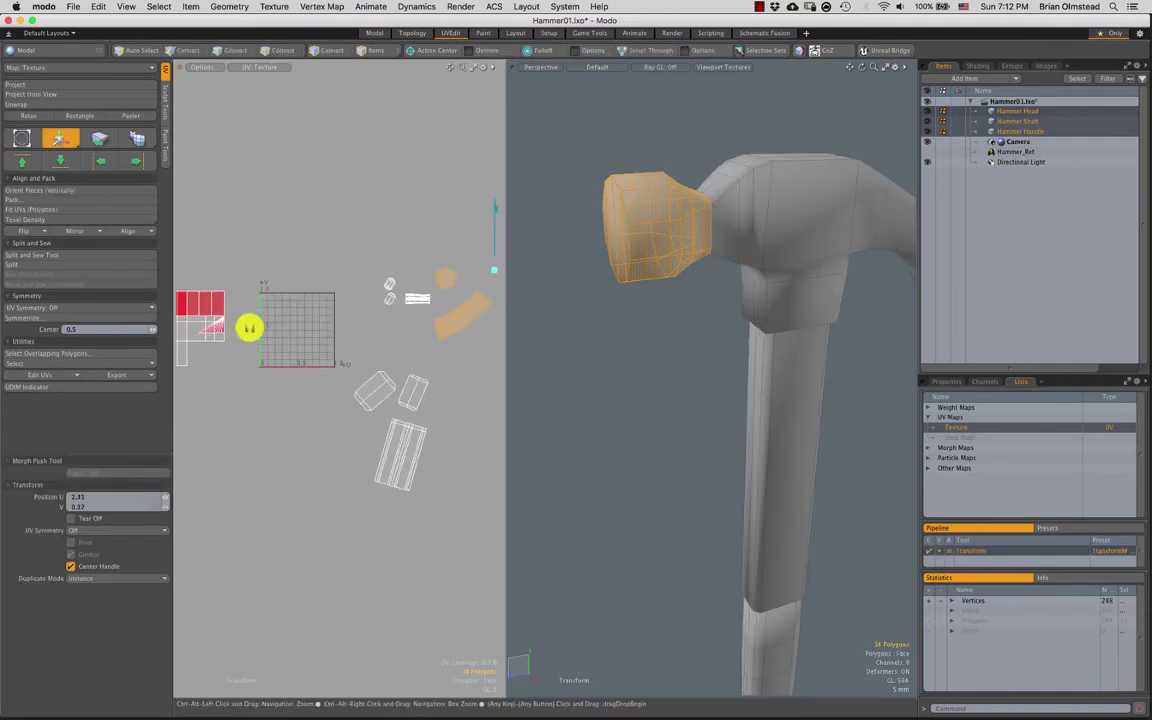
{"action": "left_click_drag", "start_coordinate": [249, 328], "coordinate": [369, 318], "text": "alt+shift"}
{"action": "key", "text": "space"}
Select all the finished UV islands outside the 0-1 square and hide their polygons
{"action": "left_click", "coordinate": [373, 360]}
{"action": "left_click_drag", "start_coordinate": [652, 330], "coordinate": [592, 306], "text": "alt"}
{"action": "left_click_drag", "start_coordinate": [440, 424], "coordinate": [306, 395], "text": "alt+shift"}
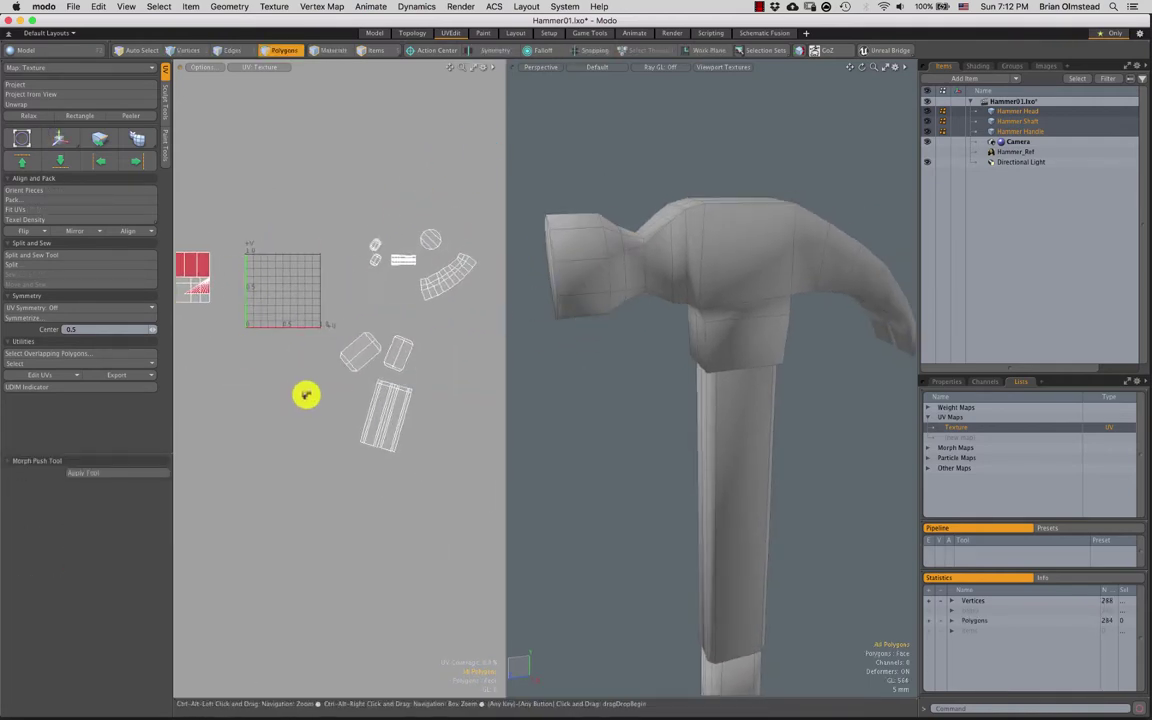
{"action": "scroll", "coordinate": [306, 395], "scroll_direction": "down", "scroll_amount": 2}
{"action": "right_click_drag", "start_coordinate": [418, 256], "coordinate": [391, 314]}
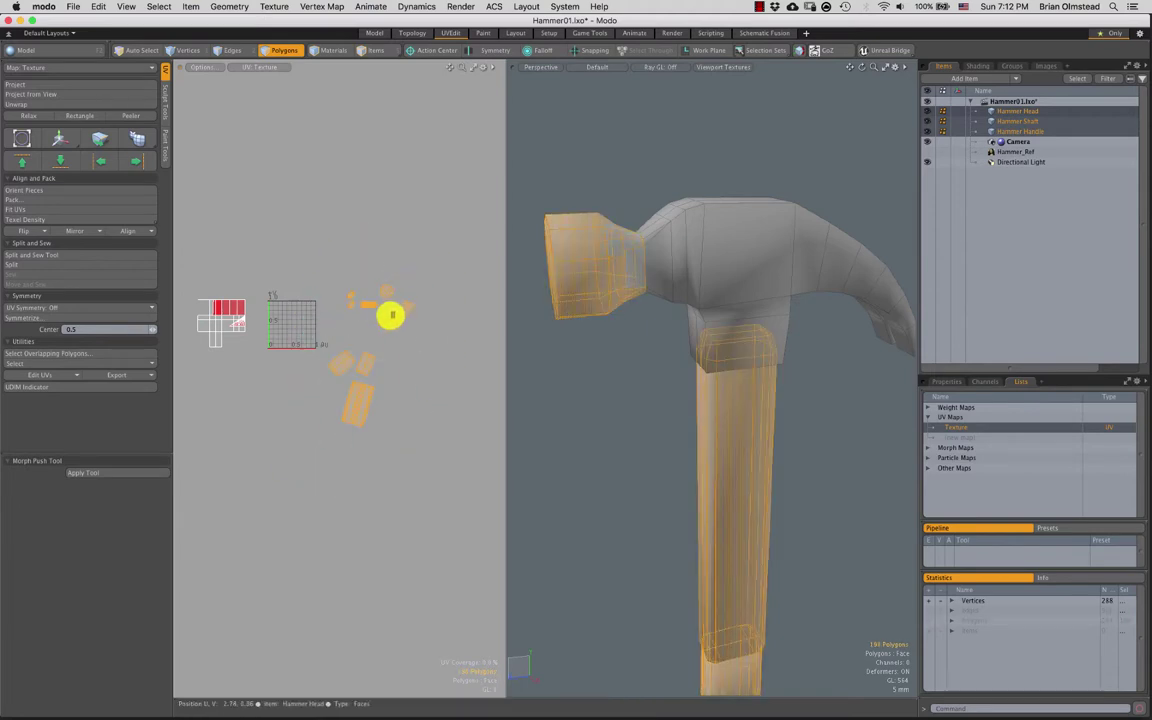
{"action": "key", "text": "Delete"}
Select the head's underside polygons from the bottom of the shaft socket along both claw prongs to their tips
{"action": "mouse_move", "coordinate": [519, 321]}
{"action": "left_mouse_down", "text": "alt"}
{"action": "mouse_move", "coordinate": [563, 345]}
{"action": "mouse_move", "coordinate": [613, 309]}
{"action": "mouse_move", "coordinate": [568, 285]}
{"action": "mouse_move", "coordinate": [638, 275]}
{"action": "mouse_move", "coordinate": [620, 285]}
{"action": "mouse_move", "coordinate": [630, 342]}
{"action": "mouse_move", "coordinate": [568, 327]}
{"action": "mouse_move", "coordinate": [630, 368]}
{"action": "mouse_move", "coordinate": [609, 396]}
{"action": "mouse_move", "coordinate": [584, 396]}
{"action": "mouse_move", "coordinate": [695, 375]}
{"action": "mouse_move", "coordinate": [638, 321]}
{"action": "mouse_move", "coordinate": [674, 399]}
{"action": "mouse_move", "coordinate": [655, 372]}
{"action": "left_mouse_up", "text": "alt"}
{"action": "left_click", "coordinate": [612, 388]}
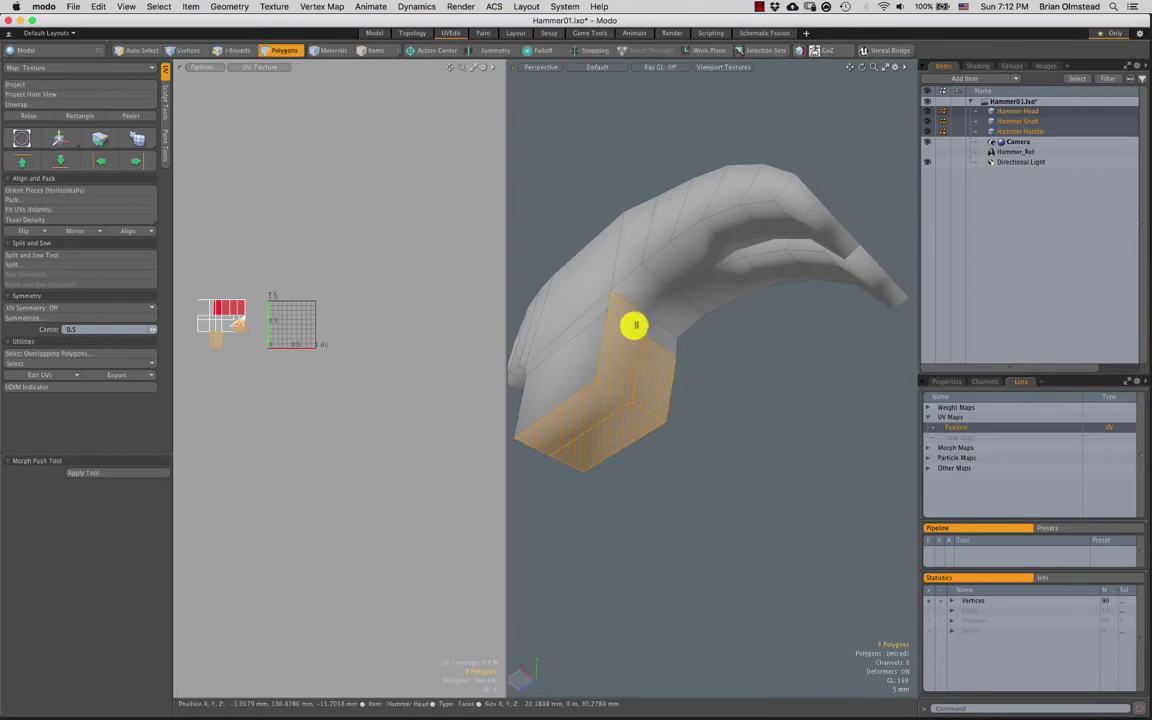
{"action": "left_click_drag", "start_coordinate": [709, 266], "coordinate": [737, 291], "text": "alt"}
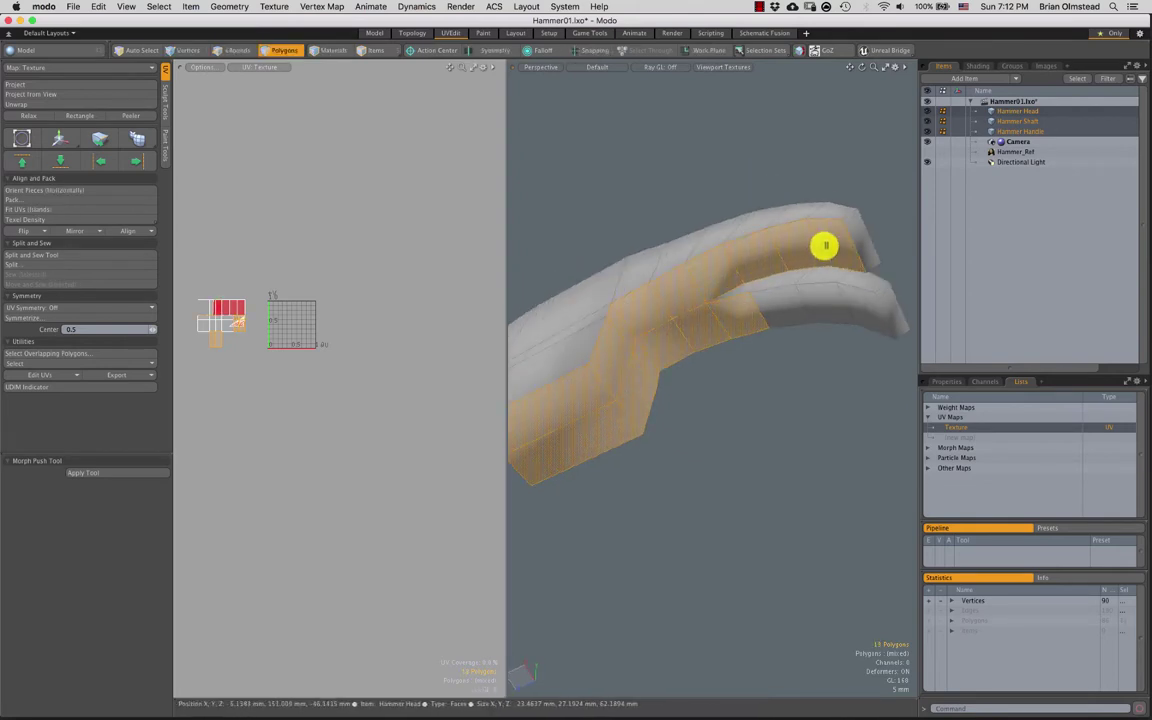
{"action": "left_click_drag", "start_coordinate": [797, 321], "coordinate": [843, 265], "text": "alt"}
{"action": "left_click_drag", "start_coordinate": [804, 228], "coordinate": [375, 206], "text": "alt"}
Unwrap the selected underside polygons and rotate the resulting island about -21.5° so it stands upright
{"action": "left_click", "coordinate": [40, 103]}
{"action": "left_click", "coordinate": [298, 350]}
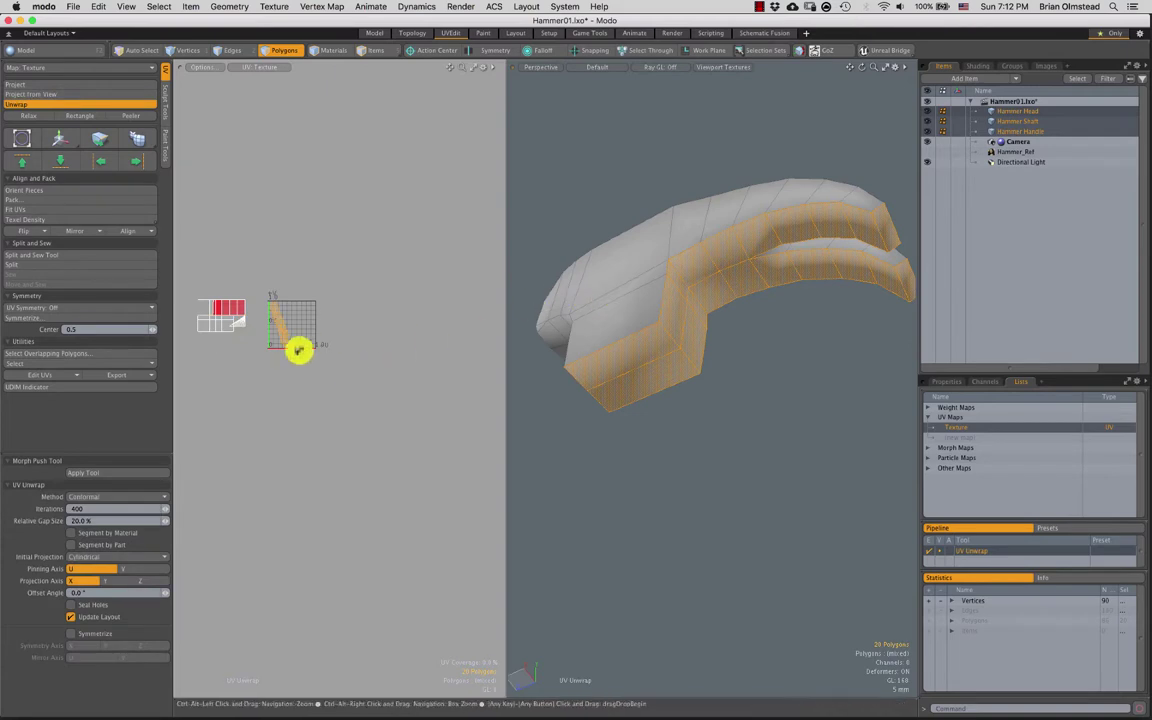
{"action": "scroll", "coordinate": [252, 327], "scroll_direction": "up", "scroll_amount": 10}
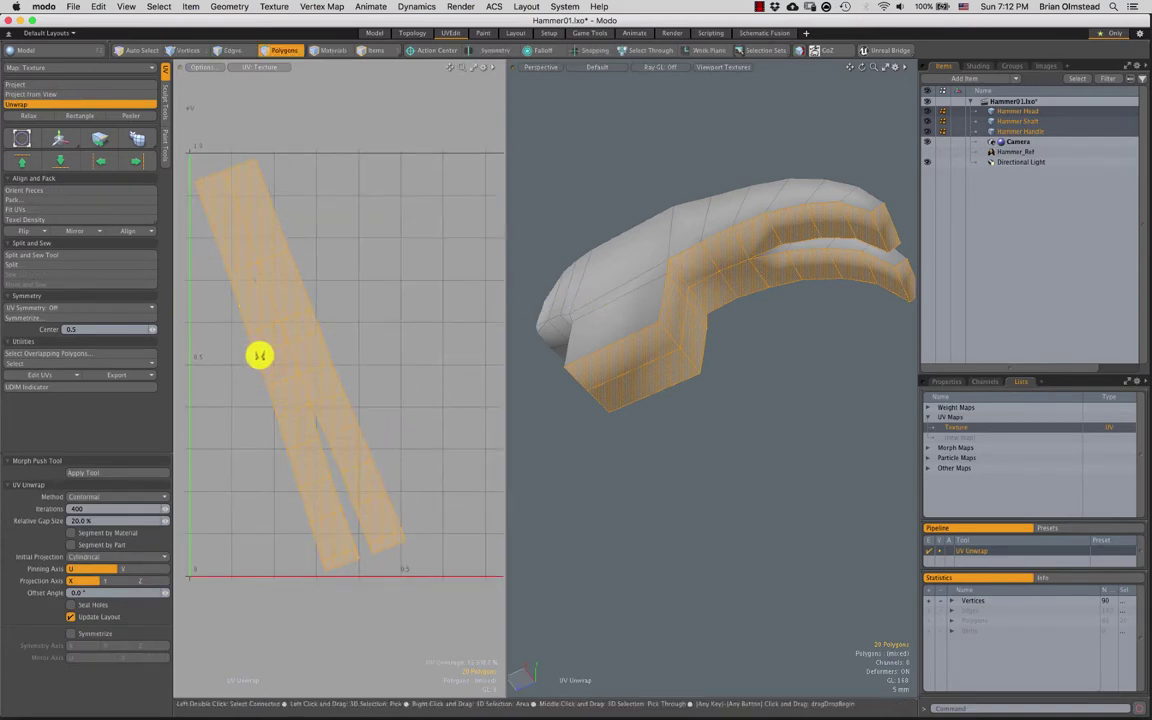
{"action": "scroll", "coordinate": [311, 350], "scroll_direction": "down", "scroll_amount": 5}
{"action": "key", "text": "y"}
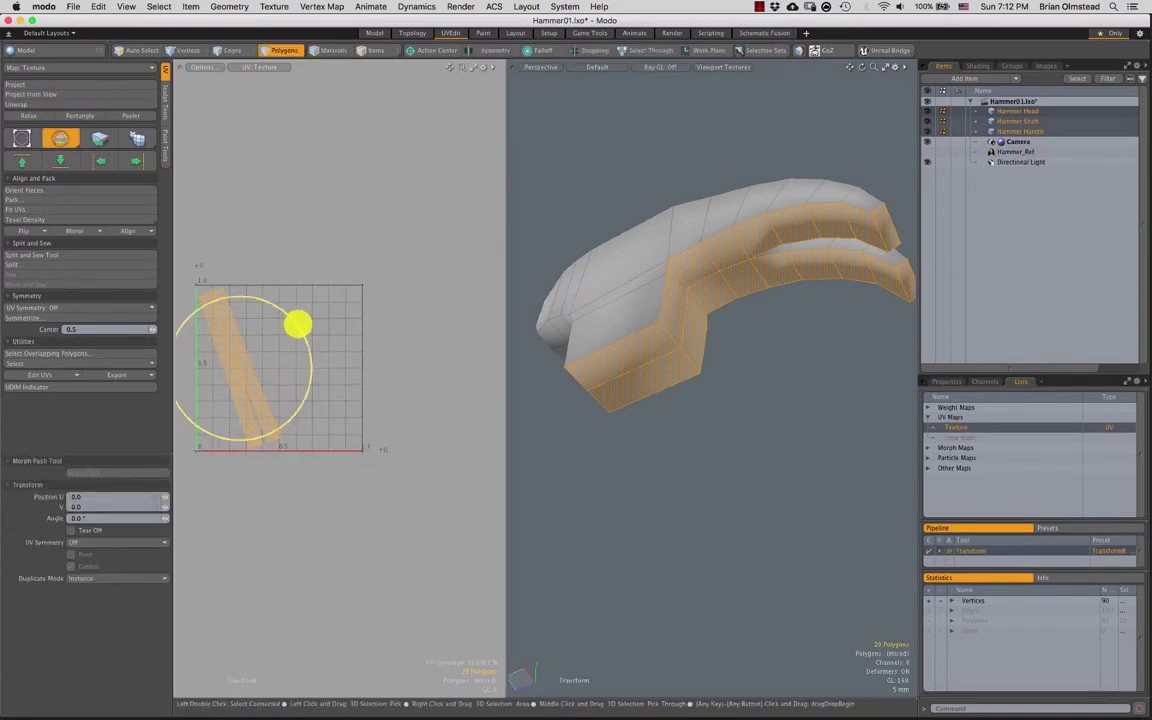
{"action": "left_click_drag", "start_coordinate": [298, 323], "coordinate": [309, 347]}
{"action": "scroll", "coordinate": [320, 391], "scroll_direction": "down", "scroll_amount": 3}
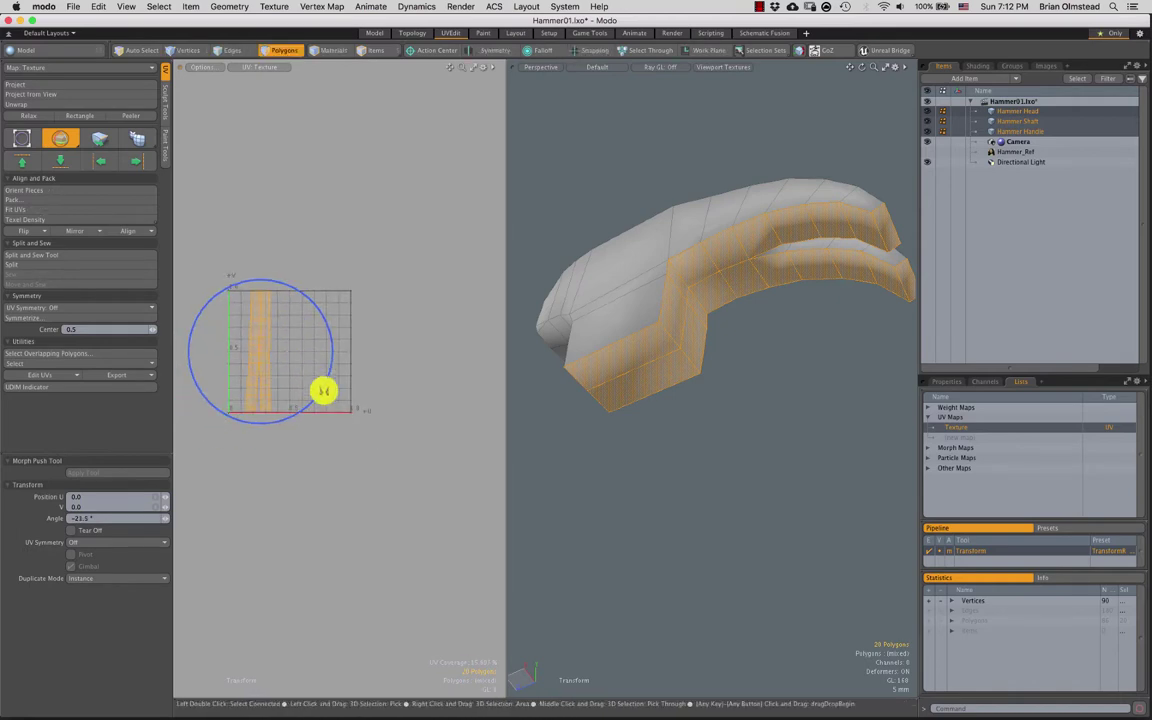
Unhide the hammer and move the underside island out of the 0-1 square, above the striking-end islands
{"action": "key", "text": "w"}
{"action": "scroll", "coordinate": [300, 434], "scroll_direction": "down", "scroll_amount": 5}
{"action": "left_click_drag", "start_coordinate": [316, 393], "coordinate": [288, 371], "text": "alt+shift"}
{"action": "key", "text": "u"}
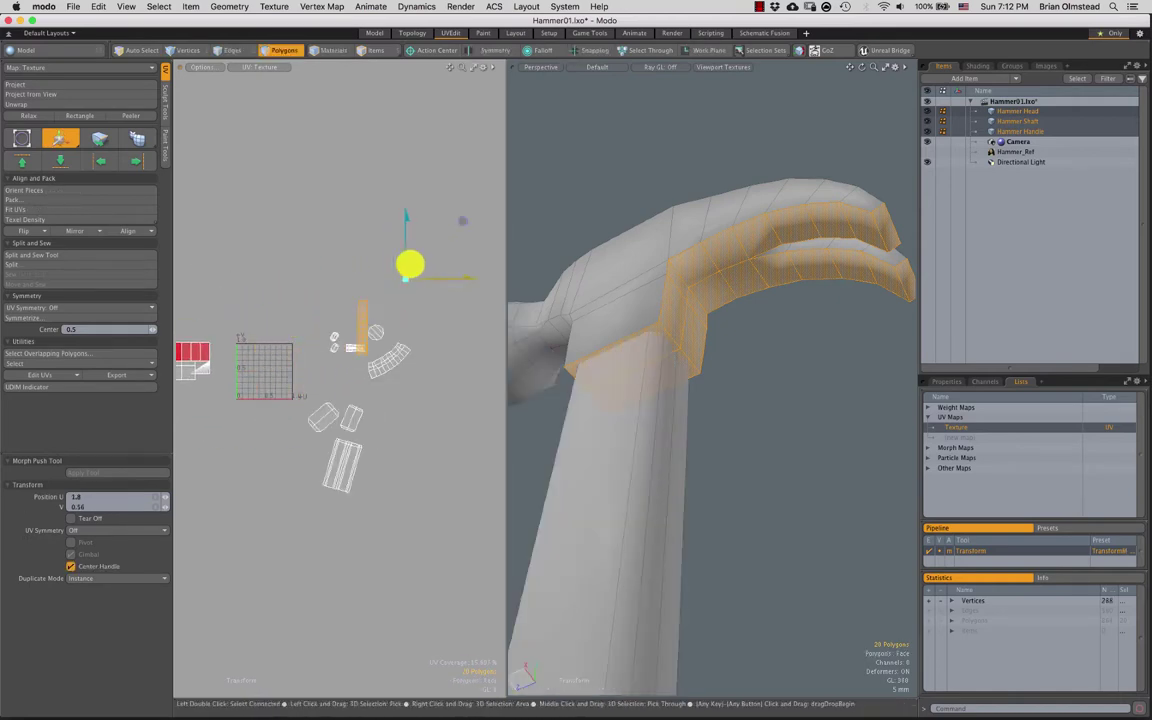
{"action": "key", "text": "space"}
{"action": "left_click_drag", "start_coordinate": [358, 301], "coordinate": [363, 295], "text": "alt+shift"}
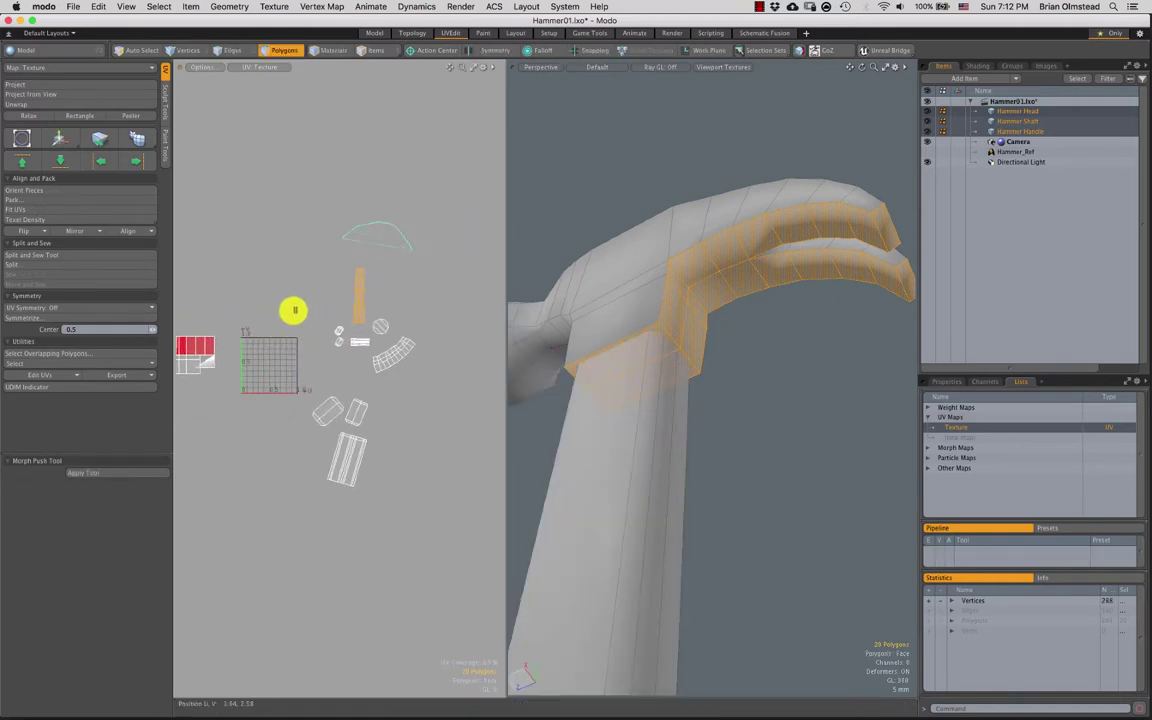
Hide the finished islands' polygons and select the centre edge line running from the neck opening down to the socket's open bottom
{"action": "right_click_drag", "start_coordinate": [435, 325], "coordinate": [428, 323]}
{"action": "key", "text": "h"}
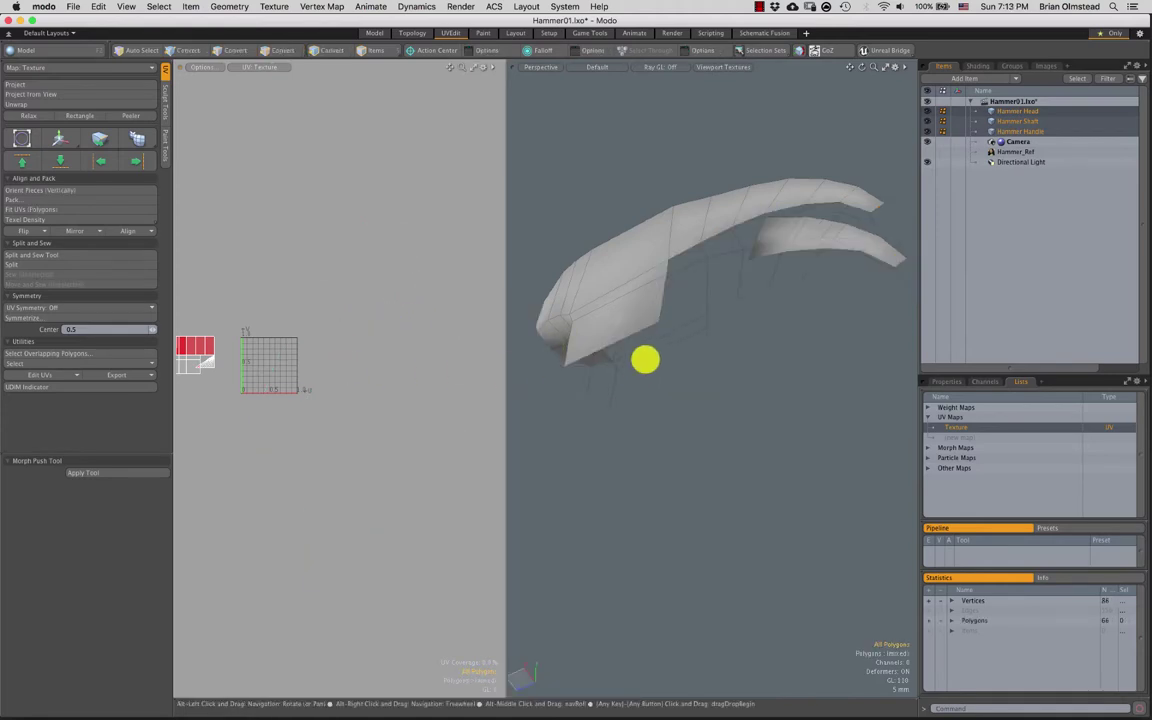
{"action": "mouse_move", "coordinate": [645, 360]}
{"action": "left_mouse_down", "text": "alt"}
{"action": "mouse_move", "coordinate": [632, 375]}
{"action": "mouse_move", "coordinate": [651, 383]}
{"action": "mouse_move", "coordinate": [677, 362]}
{"action": "mouse_move", "coordinate": [655, 393]}
{"action": "mouse_move", "coordinate": [671, 360]}
{"action": "mouse_move", "coordinate": [620, 320]}
{"action": "left_mouse_up", "text": "alt"}
{"action": "key", "text": "2"}
{"action": "double_click", "coordinate": [655, 327]}
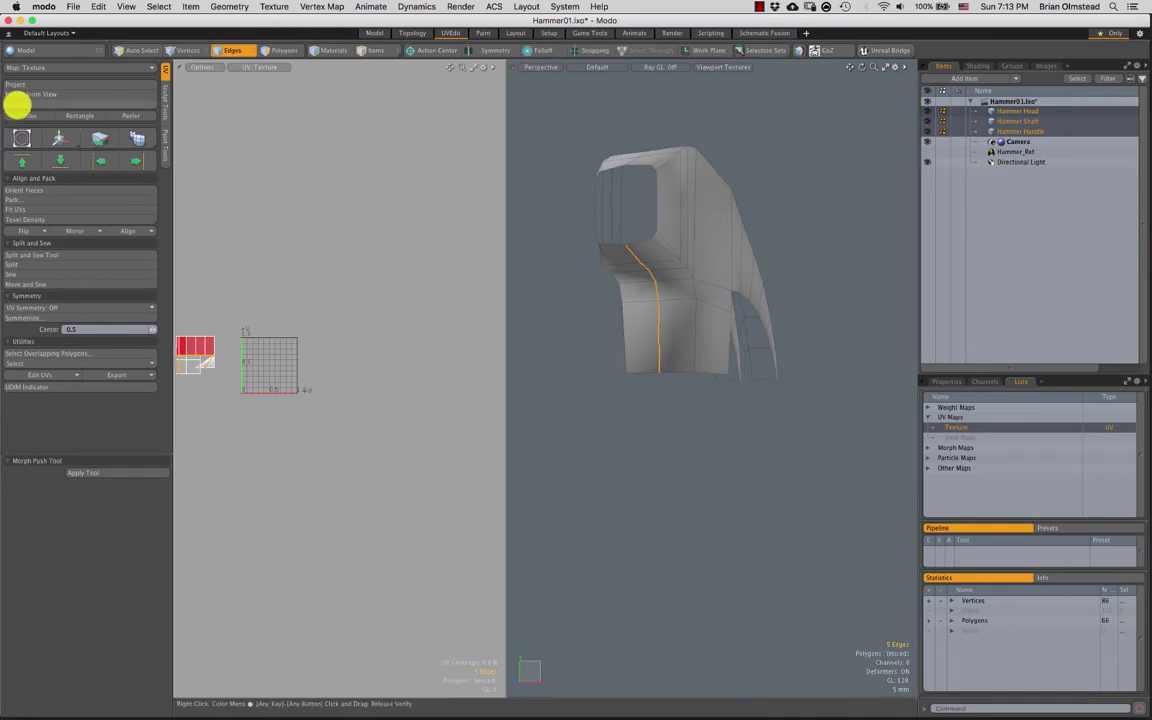
Unwrap the remaining head shell along the selected centre seam and widen the UV view to show the whole island
{"action": "left_click", "coordinate": [16, 104]}
{"action": "left_click", "coordinate": [557, 290]}
{"action": "mouse_move", "coordinate": [262, 400]}
{"action": "left_mouse_down", "text": "ctrl+alt"}
{"action": "mouse_move", "coordinate": [247, 419]}
{"action": "mouse_move", "coordinate": [252, 396]}
{"action": "left_mouse_up", "text": "ctrl+alt"}
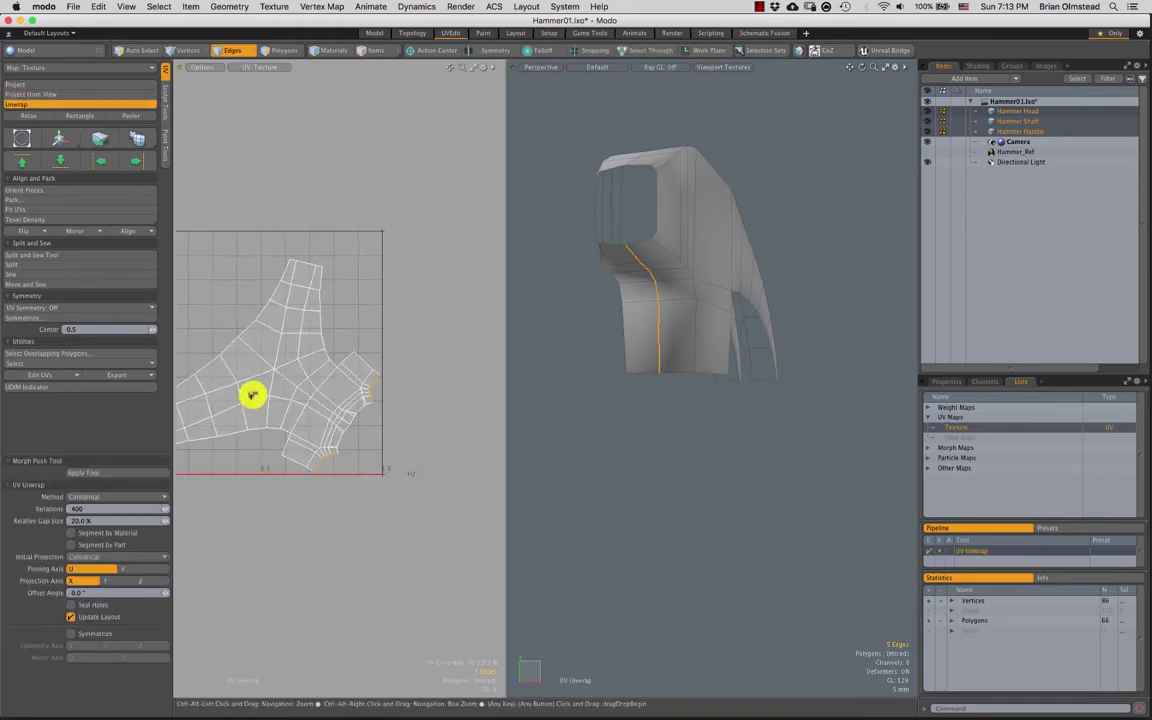
{"action": "left_click_drag", "start_coordinate": [506, 325], "coordinate": [580, 327]}
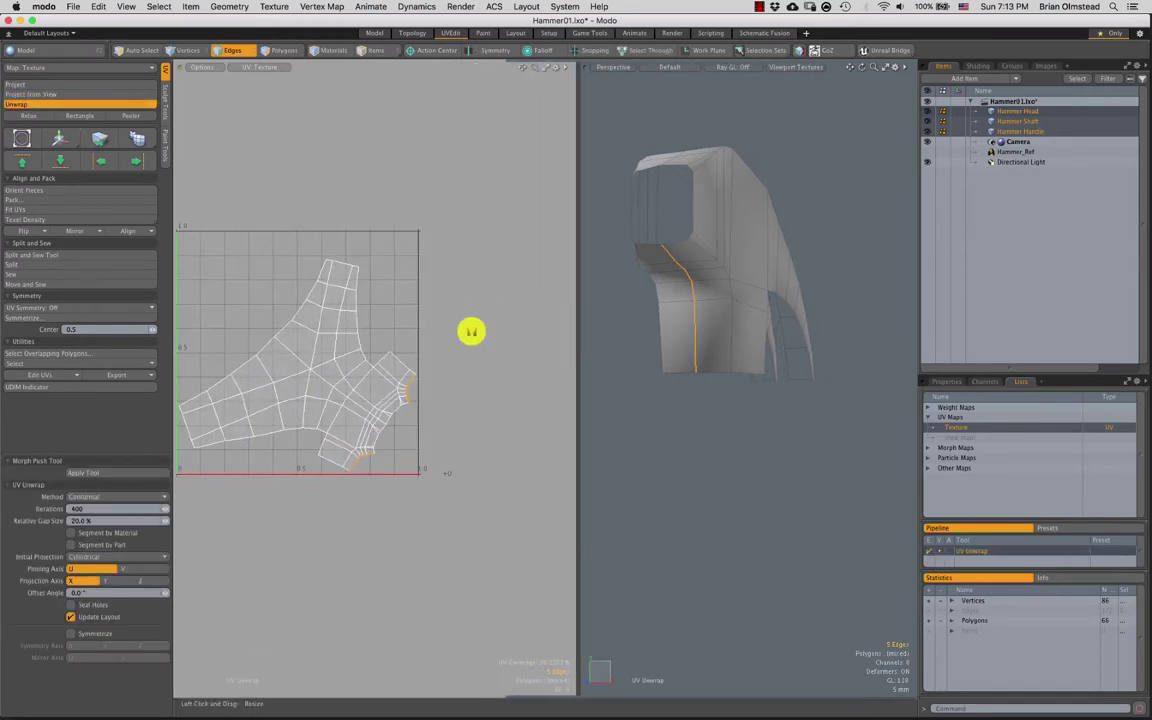
{"action": "left_click_drag", "start_coordinate": [325, 373], "coordinate": [422, 322], "text": "alt+shift"}
{"action": "left_click_drag", "start_coordinate": [422, 322], "coordinate": [391, 324], "text": "alt+shift"}
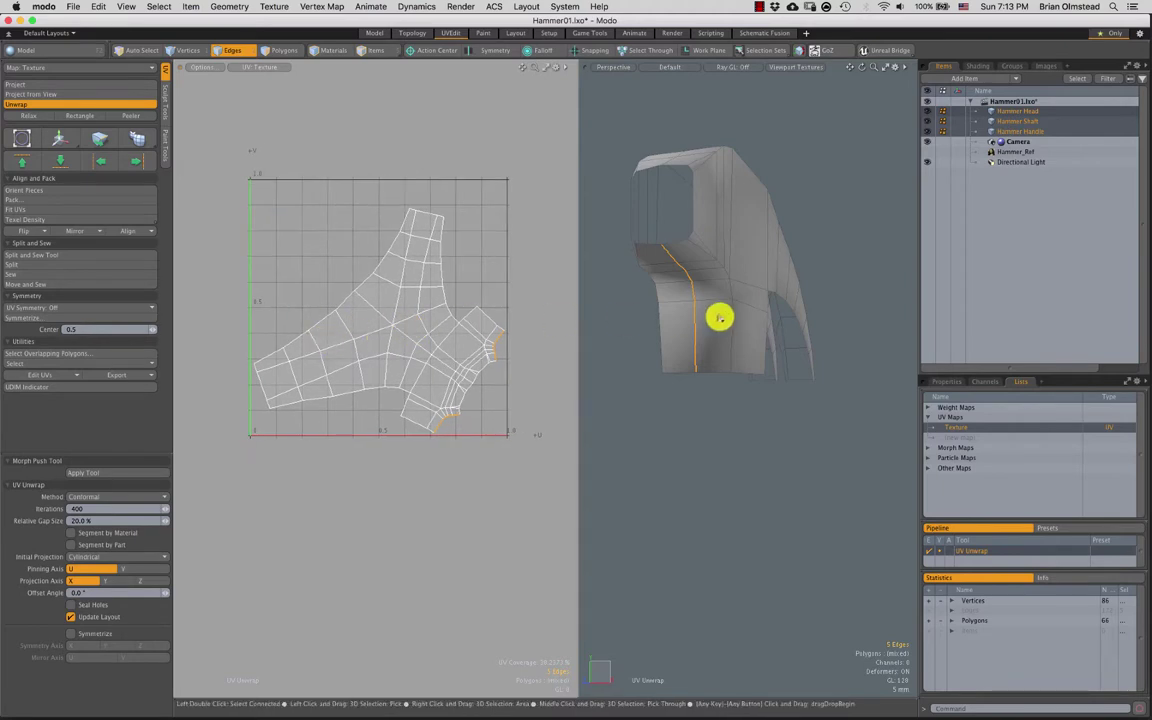
Unwrap the head shell again along the same centre seam and try the Y and Z projection axes
{"action": "left_click_drag", "start_coordinate": [719, 318], "coordinate": [681, 319], "text": "alt"}
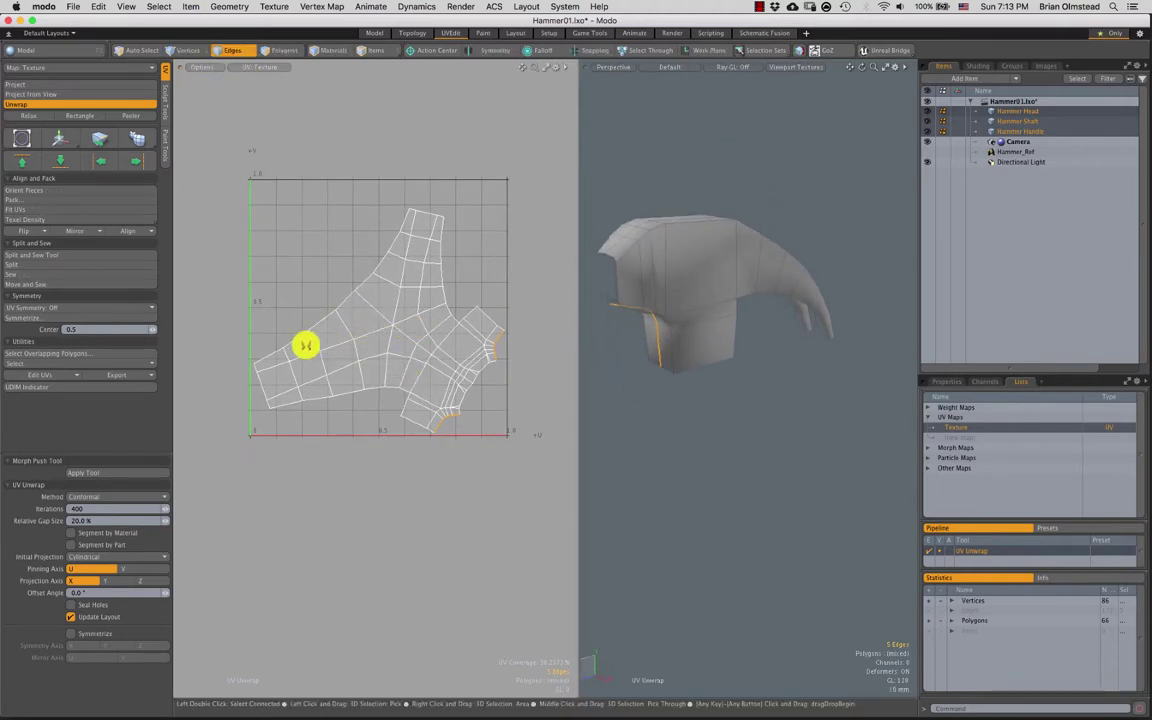
{"action": "key", "text": "1"}
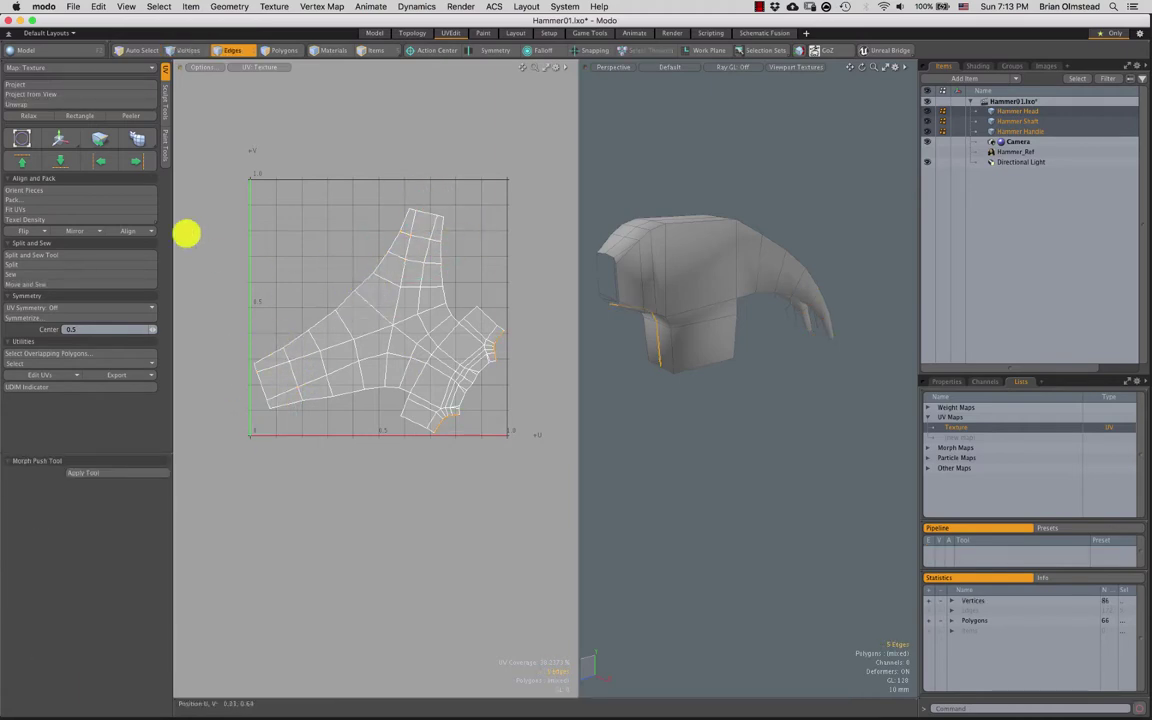
{"action": "left_click", "coordinate": [26, 104]}
{"action": "left_click_drag", "start_coordinate": [751, 347], "coordinate": [656, 330], "text": "alt"}
{"action": "scroll", "coordinate": [337, 350], "scroll_direction": "up", "scroll_amount": 2}
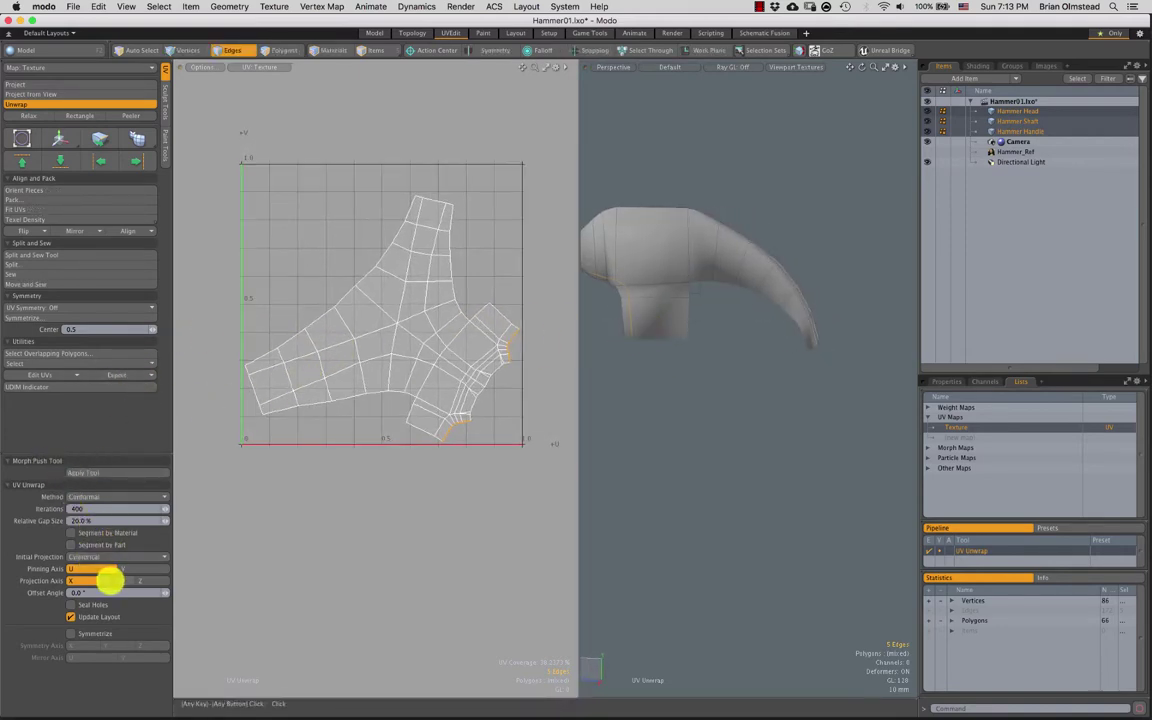
{"action": "left_click", "coordinate": [110, 580]}
{"action": "left_click", "coordinate": [147, 580]}
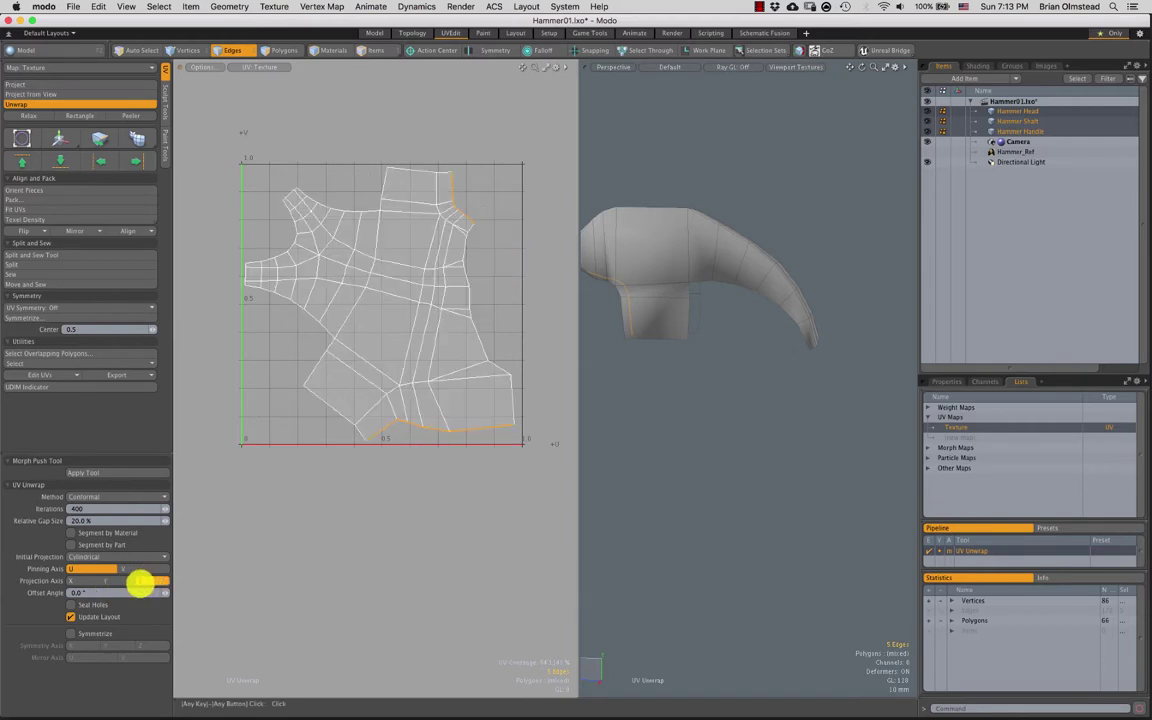
Compare further pinning and projection axis combinations for the unwrap, settling on pinning axis V with projection axis X
{"action": "left_click", "coordinate": [124, 569]}
{"action": "left_click", "coordinate": [116, 580]}
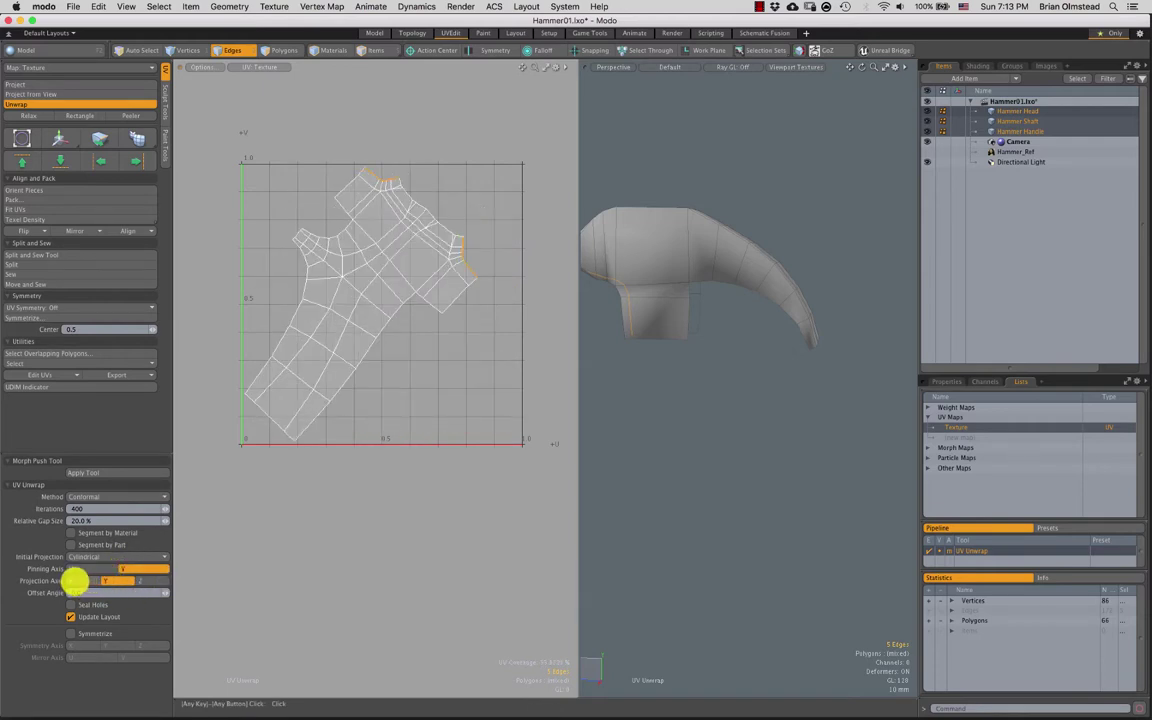
{"action": "left_click", "coordinate": [74, 580]}
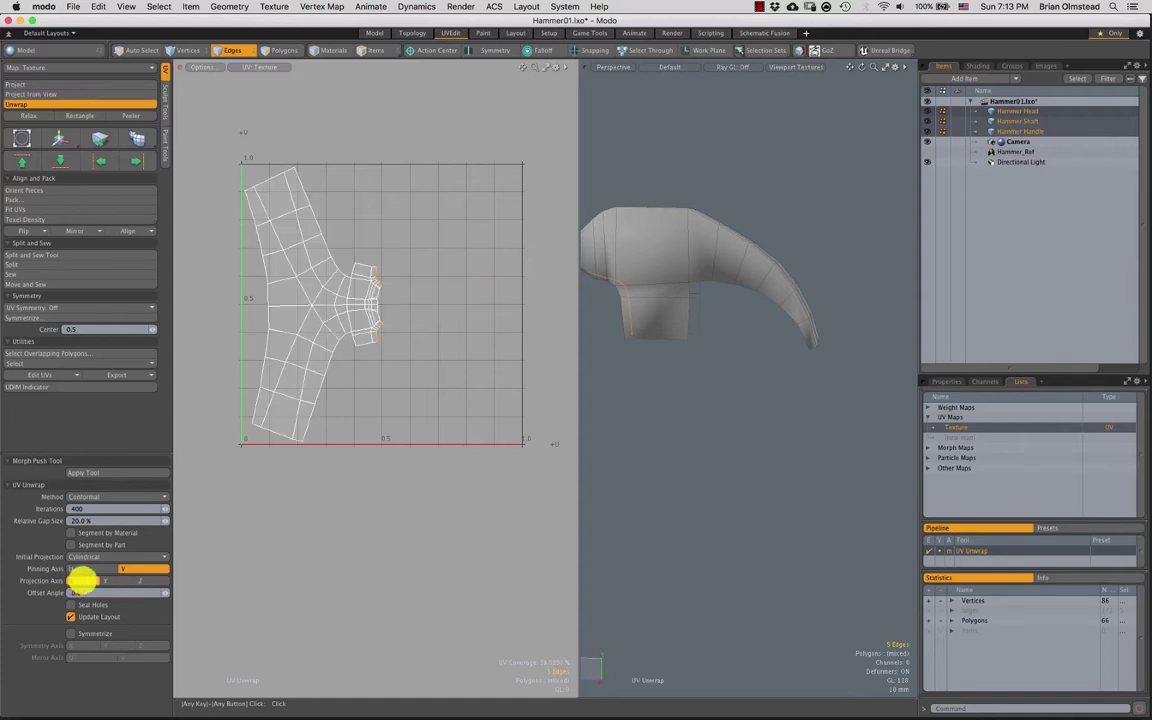
{"action": "left_click", "coordinate": [97, 569]}
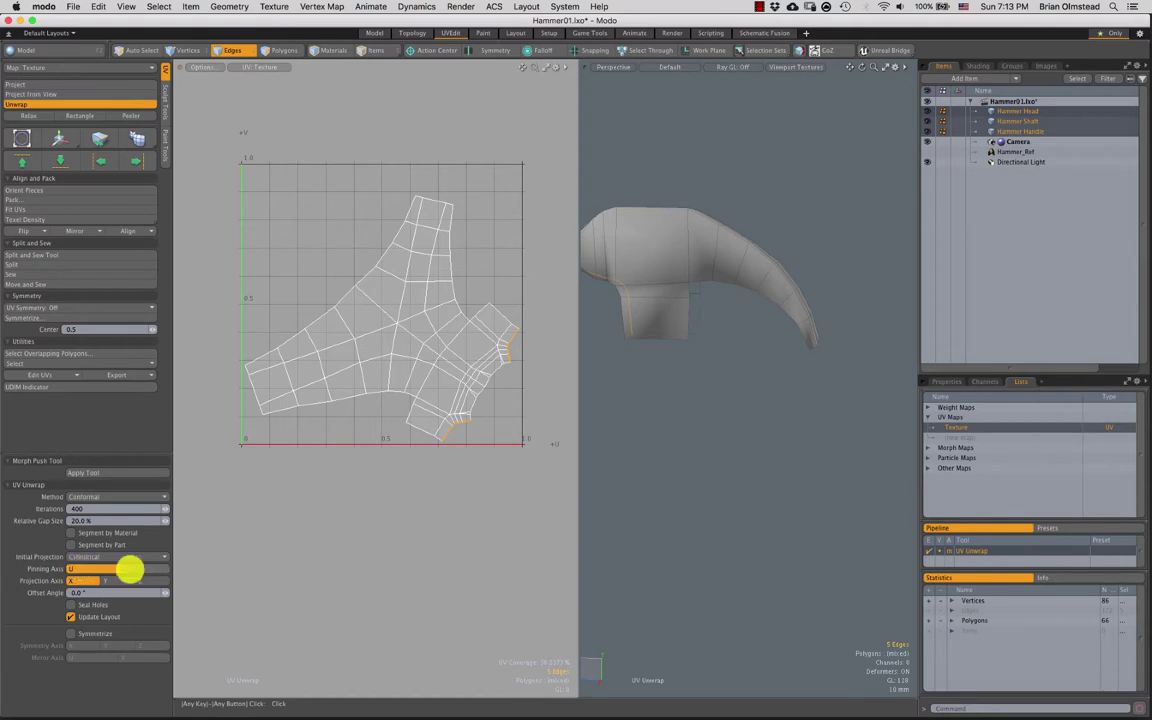
{"action": "left_click", "coordinate": [130, 569]}
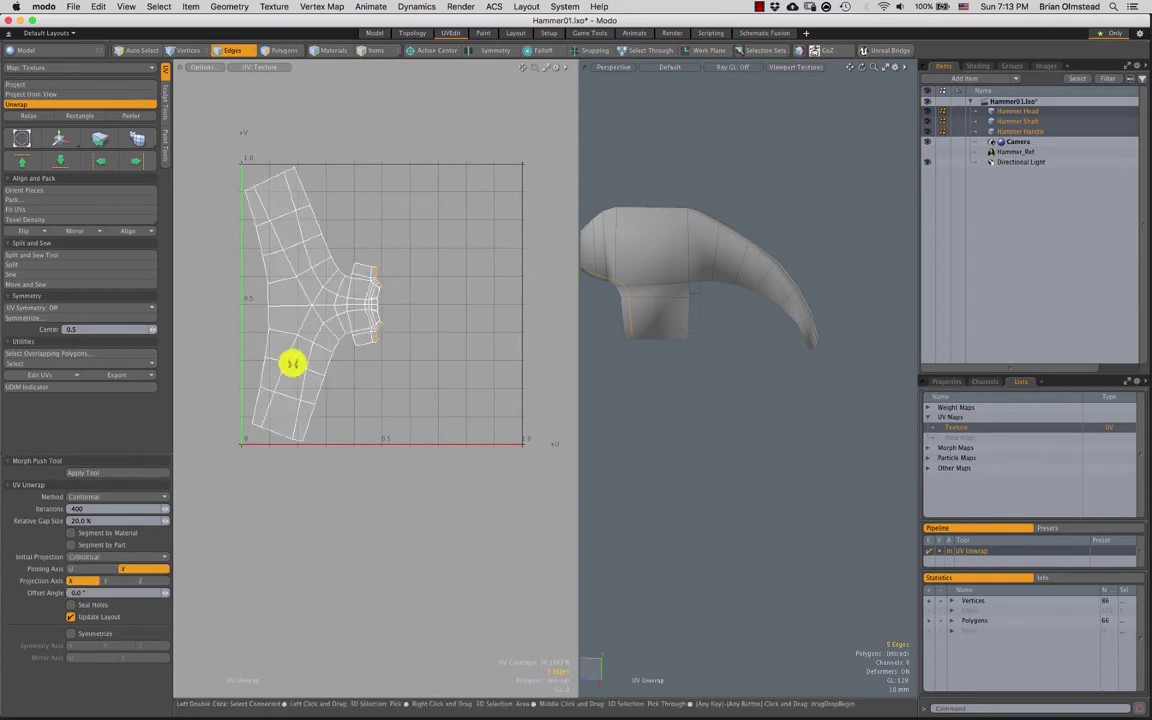
Add the top centre edge line from the neck to the claw split to the seam selection and try unwrapping the head shell along it
{"action": "left_click_drag", "start_coordinate": [659, 258], "coordinate": [744, 306], "text": "alt"}
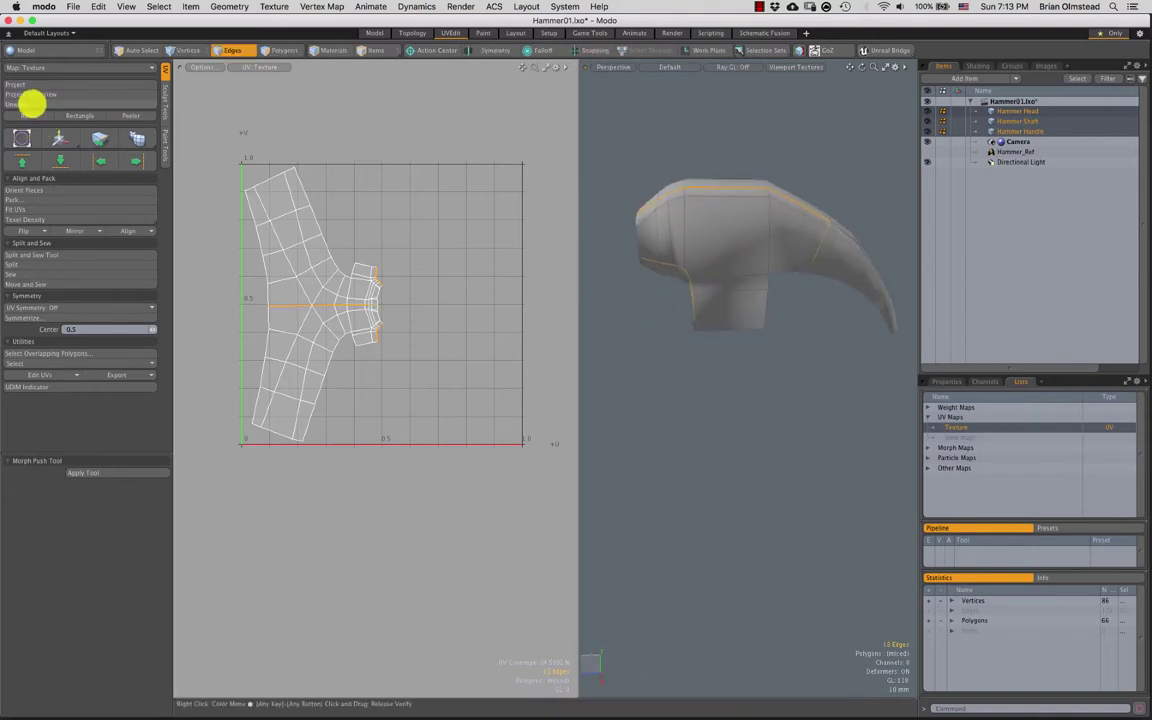
{"action": "left_click", "coordinate": [32, 103]}
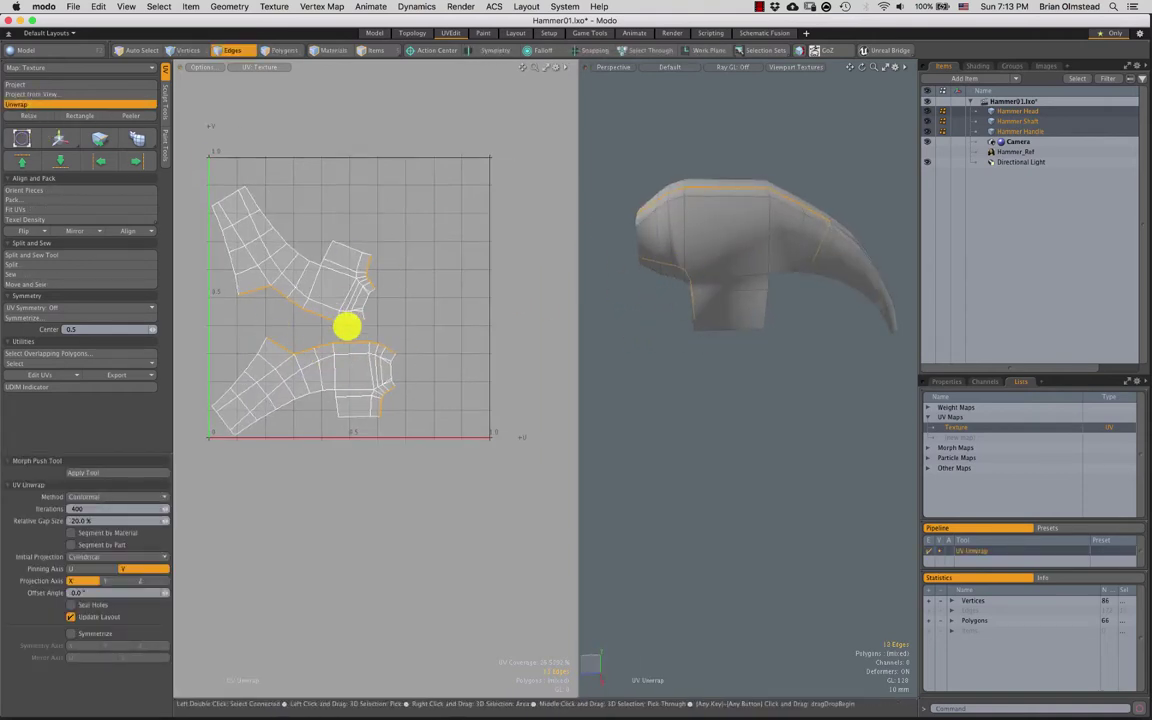
{"action": "key", "text": "super+z"}
Switch to polygon selection, frame the head shell's whole UV island and apply a checker texture to the hammer
{"action": "key", "text": "3"}
{"action": "scroll", "coordinate": [383, 354], "scroll_direction": "down", "scroll_amount": 1}
{"action": "left_click_drag", "start_coordinate": [325, 352], "coordinate": [352, 362], "text": "alt"}
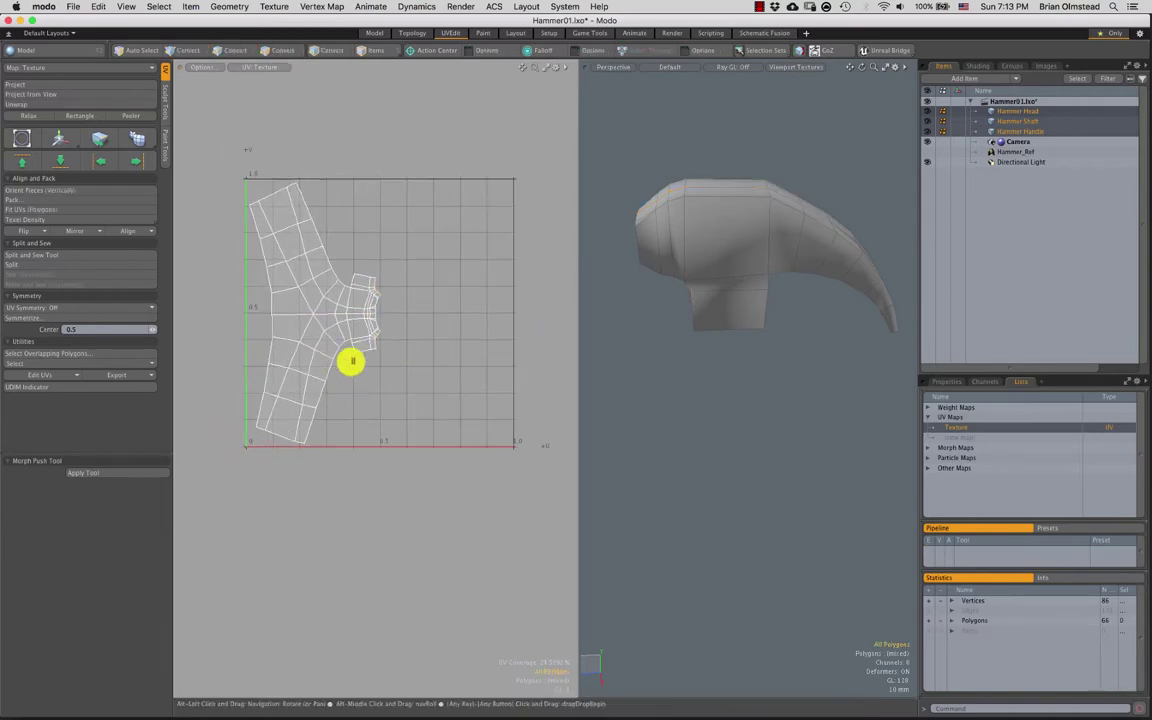
{"action": "double_click", "coordinate": [333, 343]}
{"action": "left_click_drag", "start_coordinate": [368, 414], "coordinate": [318, 402], "text": "ctrl+alt"}
{"action": "left_click", "coordinate": [411, 355]}
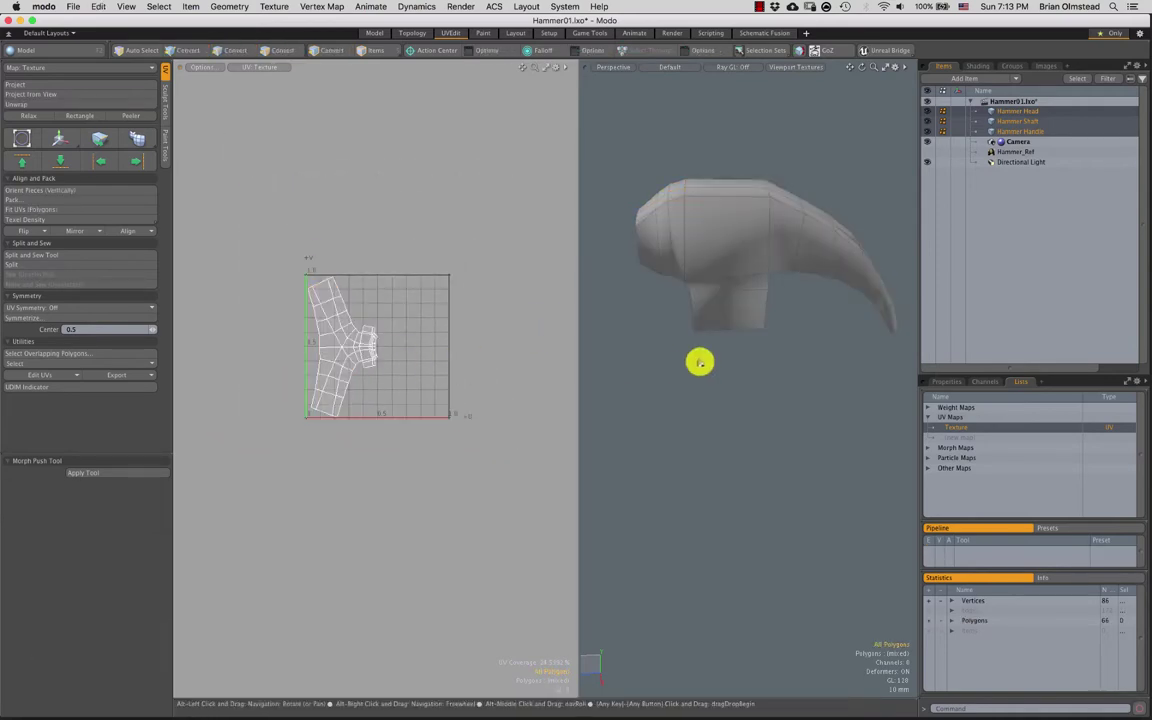
{"action": "left_click_drag", "start_coordinate": [700, 362], "coordinate": [663, 336], "text": "alt"}
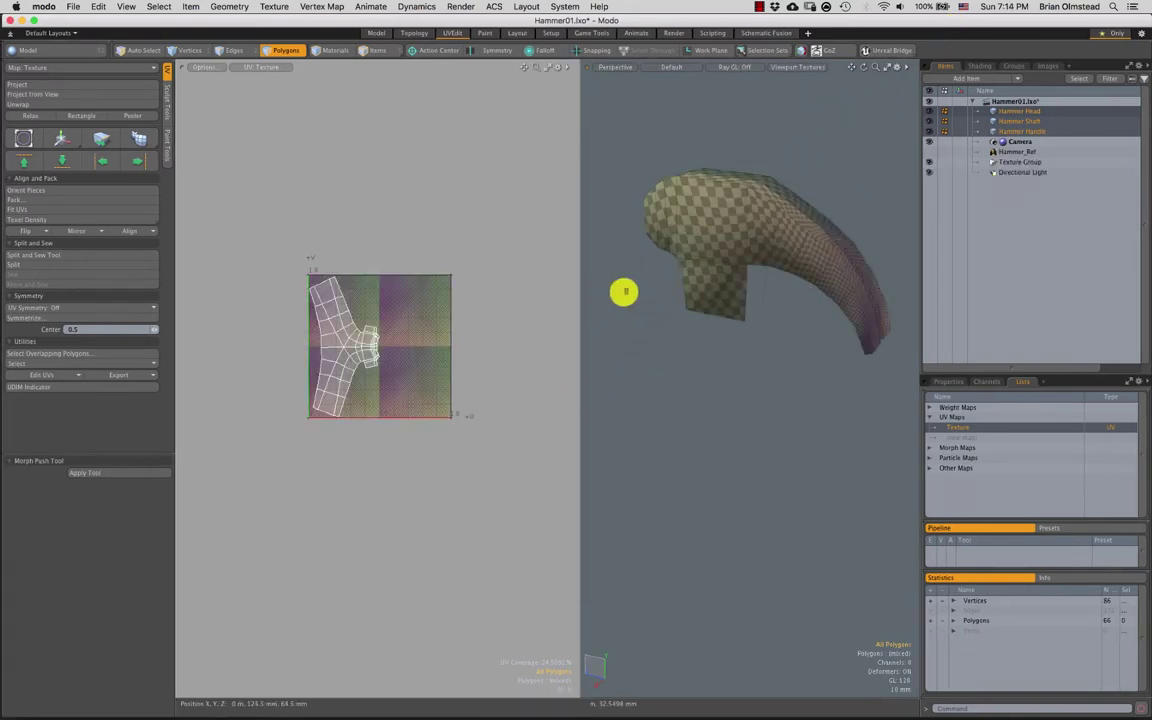
Examine the checker pattern for stretching along the claw, picking polygons on the model to locate them in the UV island
{"action": "left_click_drag", "start_coordinate": [770, 277], "coordinate": [646, 258], "text": "alt"}
{"action": "left_click_drag", "start_coordinate": [729, 306], "coordinate": [815, 295], "text": "alt"}
{"action": "left_click", "coordinate": [830, 289], "text": "shift"}
{"action": "left_click_drag", "start_coordinate": [366, 318], "coordinate": [360, 376], "text": "ctrl+alt"}
{"action": "left_click_drag", "start_coordinate": [388, 398], "coordinate": [382, 348], "text": "alt+shift"}
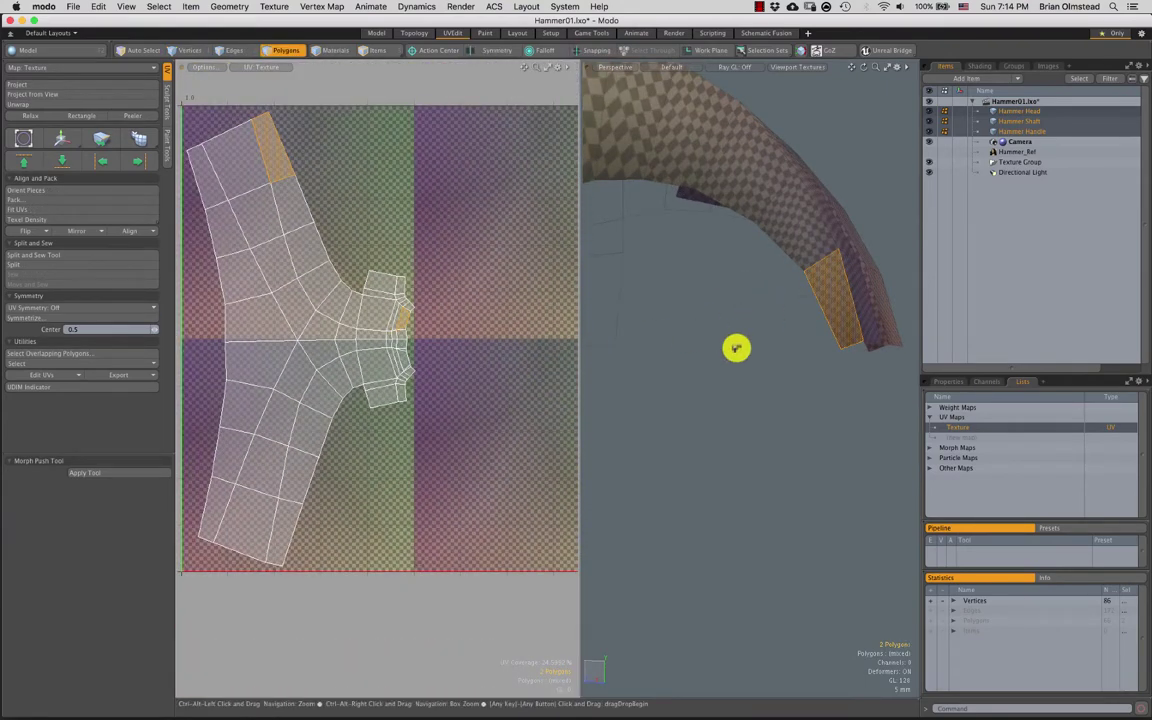
{"action": "left_click_drag", "start_coordinate": [736, 348], "coordinate": [676, 315], "text": "alt"}
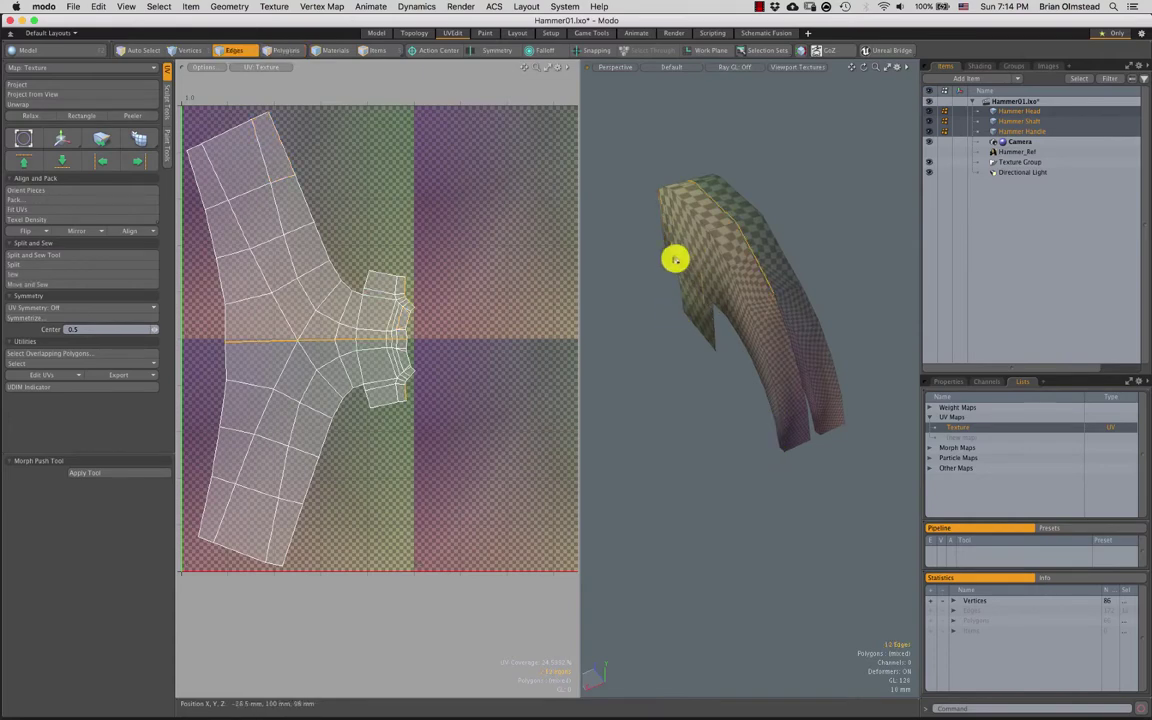
Unwrap the head shell along both the front and top centre seams so it splits into two half islands
{"action": "left_click_drag", "start_coordinate": [675, 260], "coordinate": [704, 283], "text": "alt"}
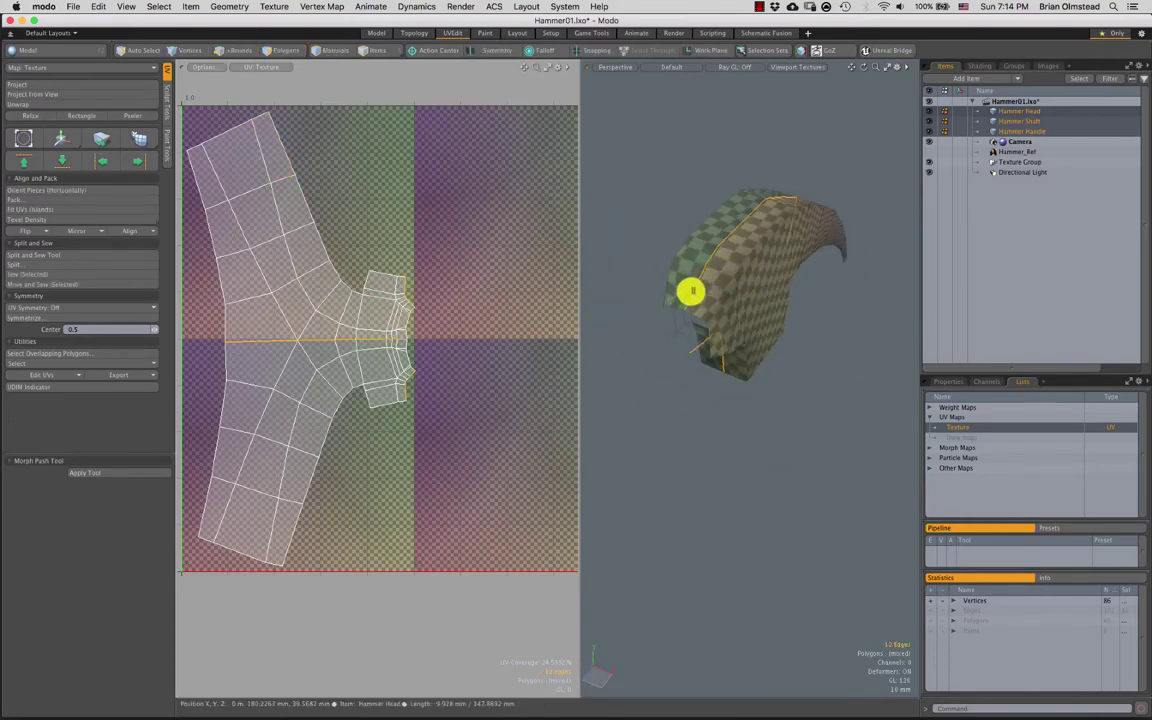
{"action": "left_click", "coordinate": [40, 103]}
{"action": "left_click", "coordinate": [512, 309]}
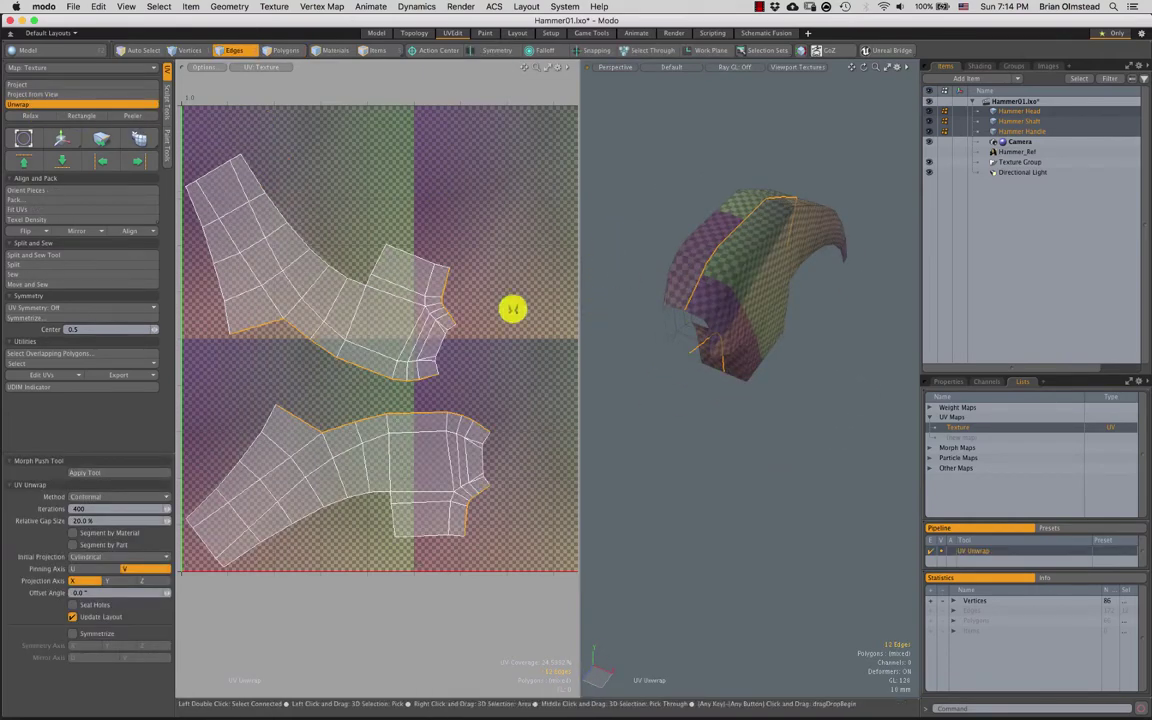
{"action": "left_click_drag", "start_coordinate": [743, 280], "coordinate": [679, 256], "text": "ctrl+alt"}
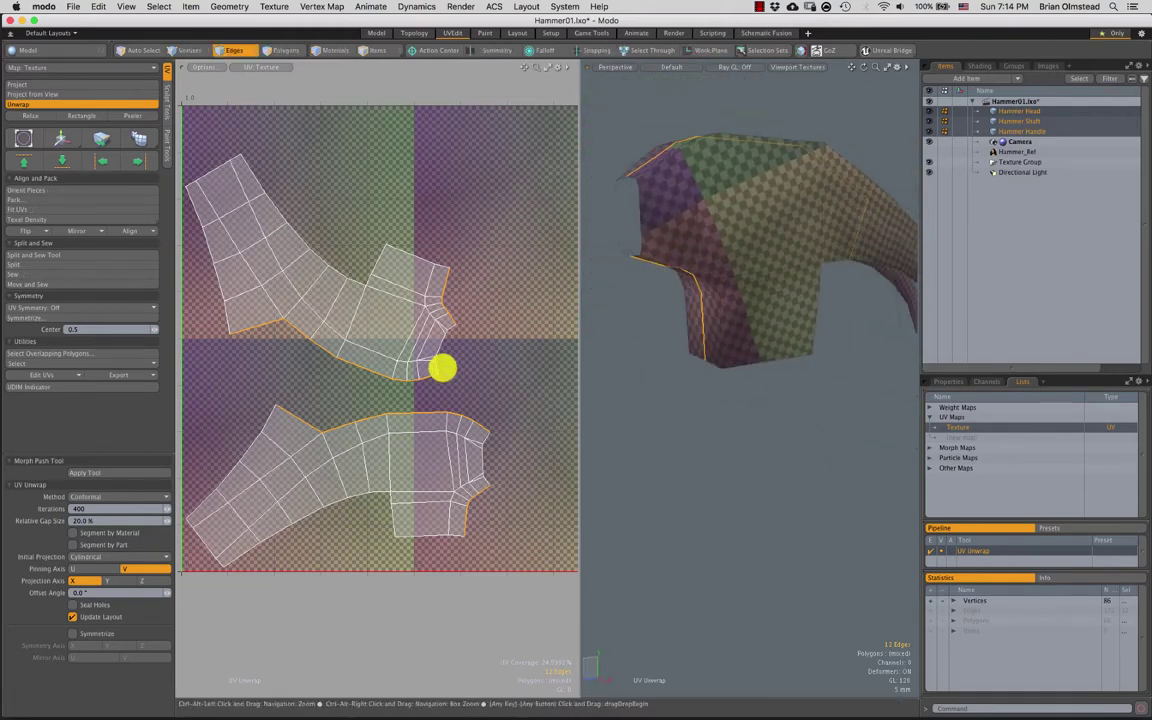
{"action": "scroll", "coordinate": [440, 372], "scroll_direction": "up", "scroll_amount": 1}
{"action": "left_click_drag", "start_coordinate": [421, 412], "coordinate": [410, 346], "text": "alt"}
{"action": "scroll", "coordinate": [663, 321], "scroll_direction": "down", "scroll_amount": 2}
{"action": "left_click_drag", "start_coordinate": [664, 333], "coordinate": [645, 308], "text": "alt+shift"}
{"action": "key", "text": "a"}
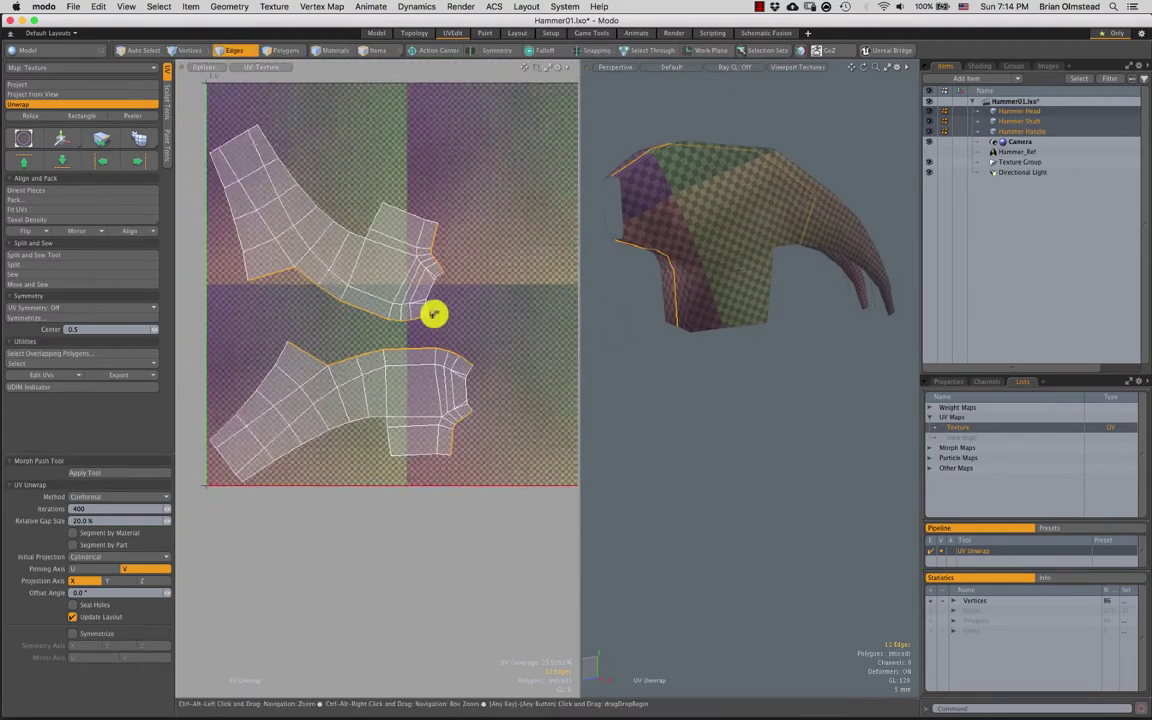
Set the unwrap's pinning axis to U and projection axis to Y, and finish the unwrap
{"action": "left_click_drag", "start_coordinate": [756, 303], "coordinate": [705, 288], "text": "alt"}
{"action": "key", "text": "2"}
{"action": "left_click", "coordinate": [92, 568]}
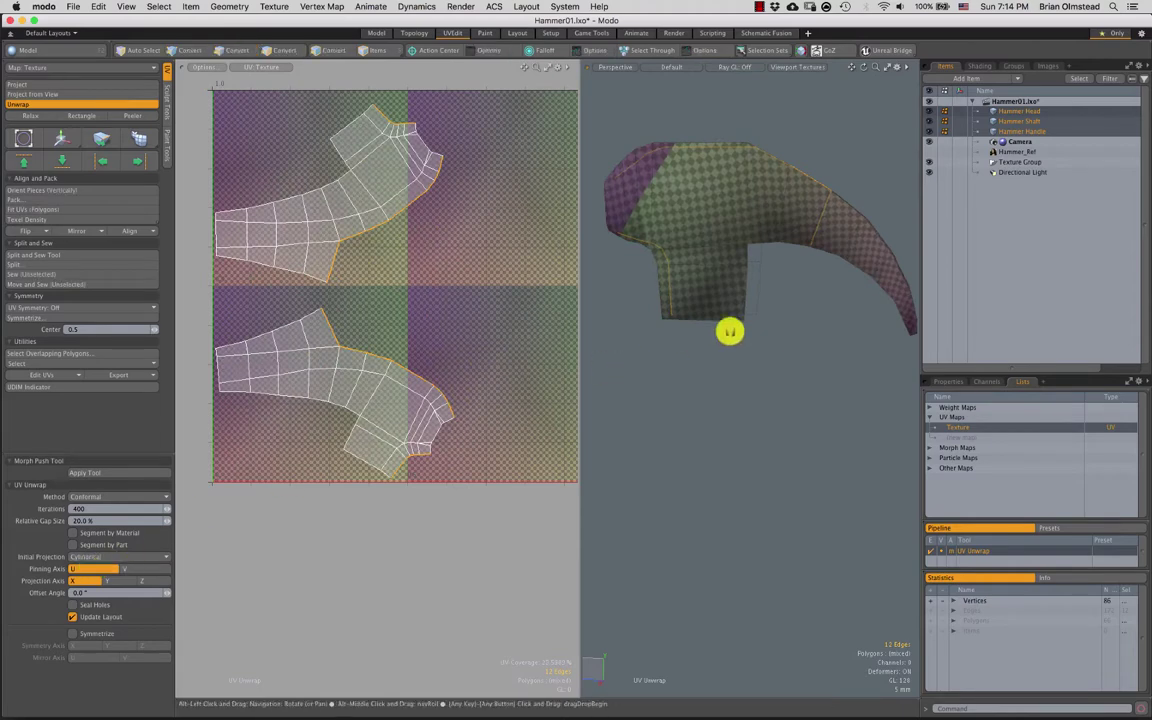
{"action": "left_click_drag", "start_coordinate": [730, 331], "coordinate": [685, 312], "text": "alt"}
{"action": "left_click", "coordinate": [108, 580]}
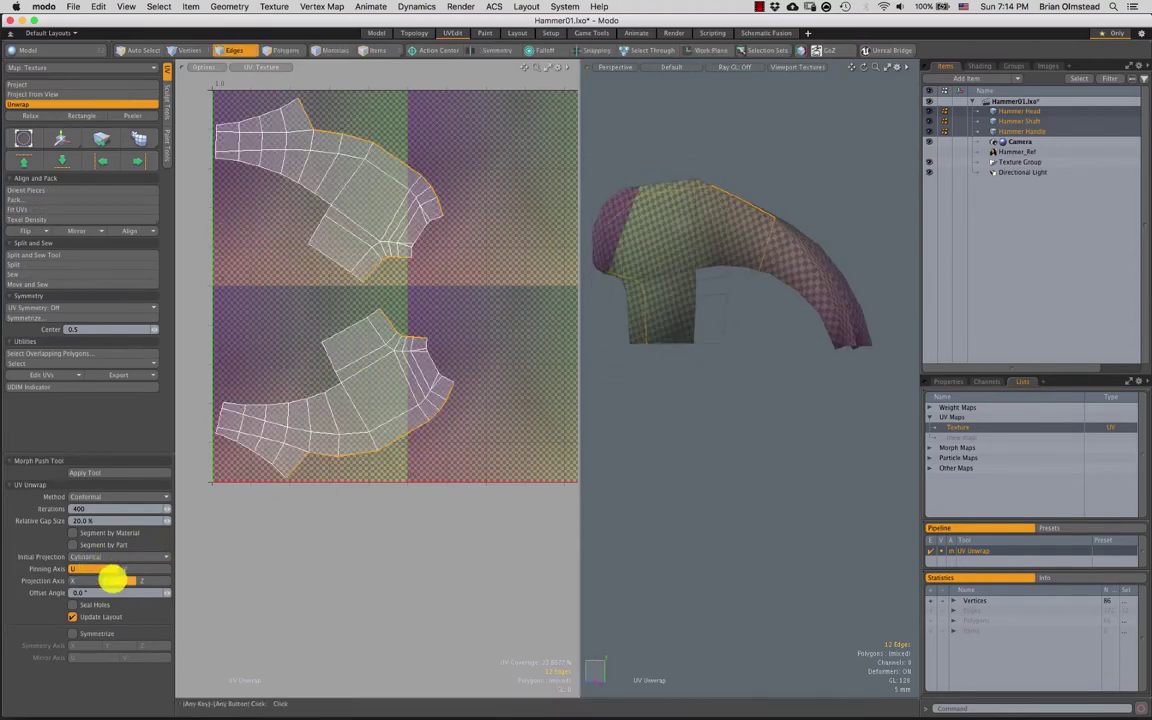
{"action": "left_click_drag", "start_coordinate": [697, 313], "coordinate": [720, 335], "text": "alt"}
{"action": "key", "text": "q"}
Inspect the checker pattern across the top centre seam, picking a few polygons and the centre edges behind the neck opening
{"action": "left_click", "coordinate": [643, 393]}
{"action": "key", "text": "3"}
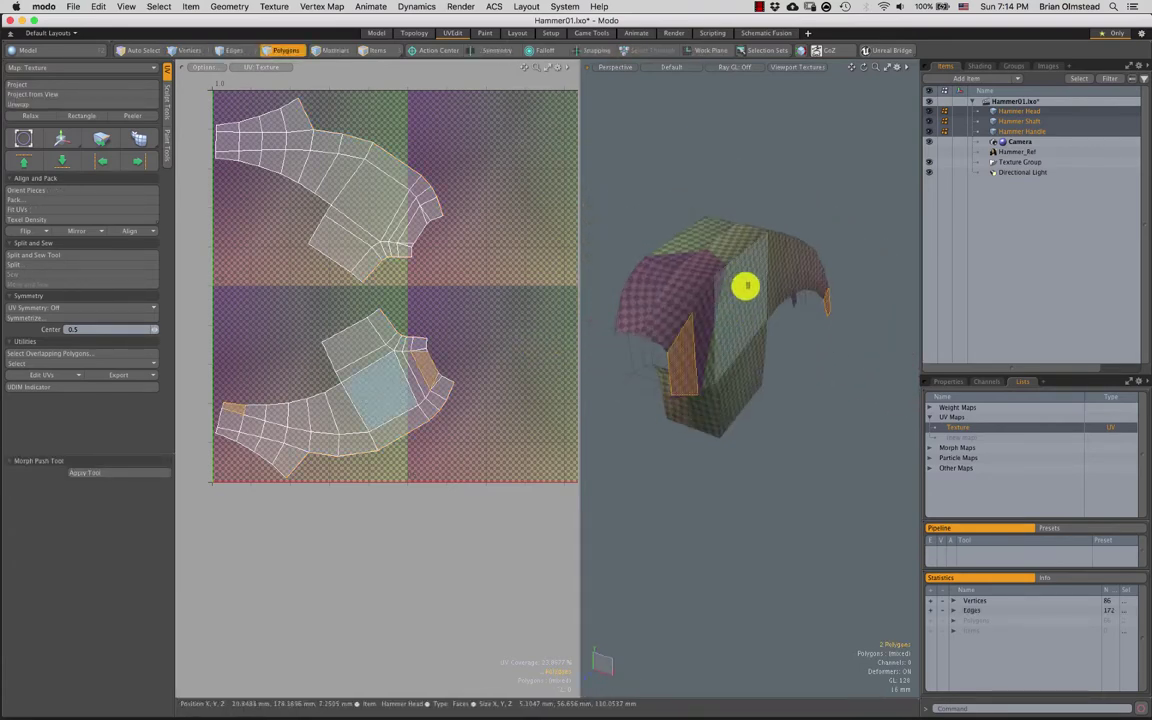
{"action": "left_click_drag", "start_coordinate": [642, 285], "coordinate": [730, 379], "text": "alt"}
{"action": "scroll", "coordinate": [730, 379], "scroll_direction": "up", "scroll_amount": 5}
{"action": "key", "text": "2"}
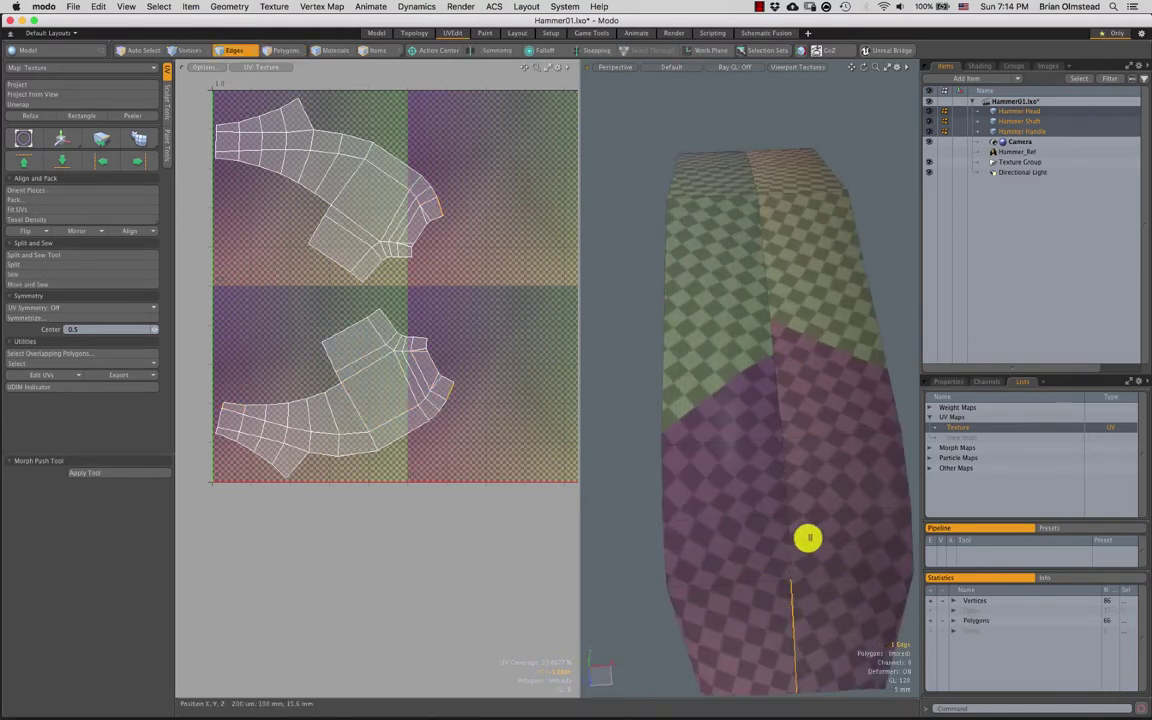
{"action": "left_click_drag", "start_coordinate": [770, 218], "coordinate": [713, 320], "text": "alt"}
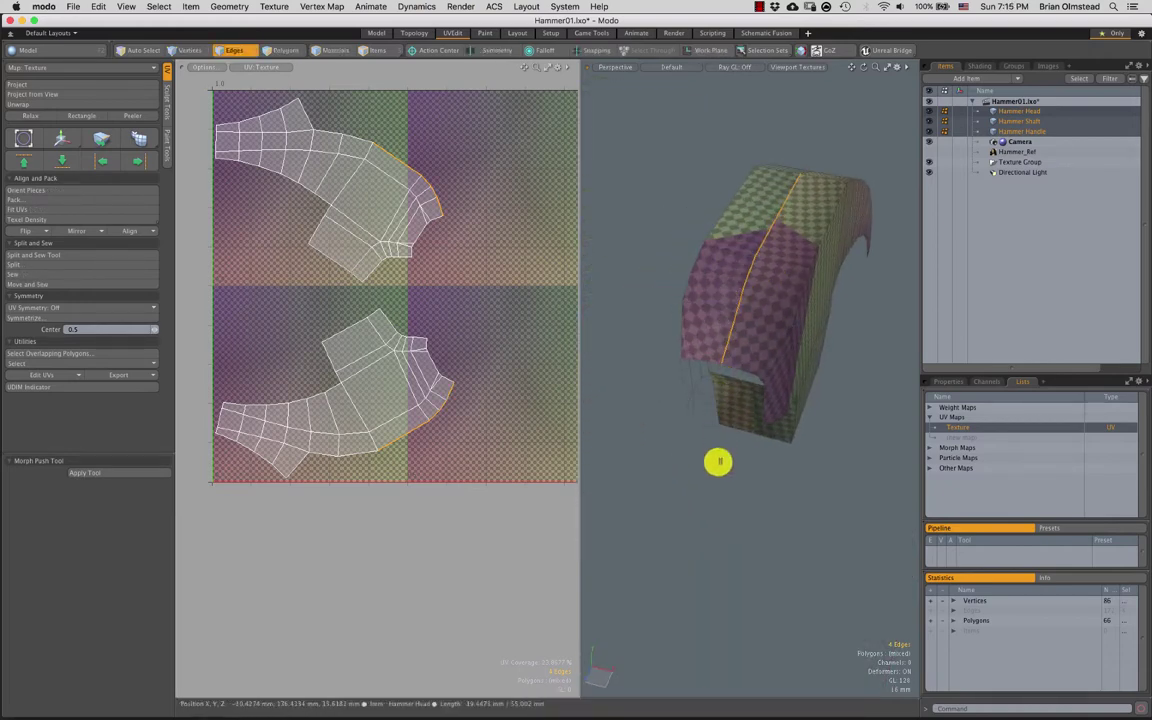
Unhide the rest of the hammer and remove the checker texture from its material
{"action": "left_click_drag", "start_coordinate": [733, 440], "coordinate": [676, 427], "text": "alt"}
{"action": "key", "text": "u"}
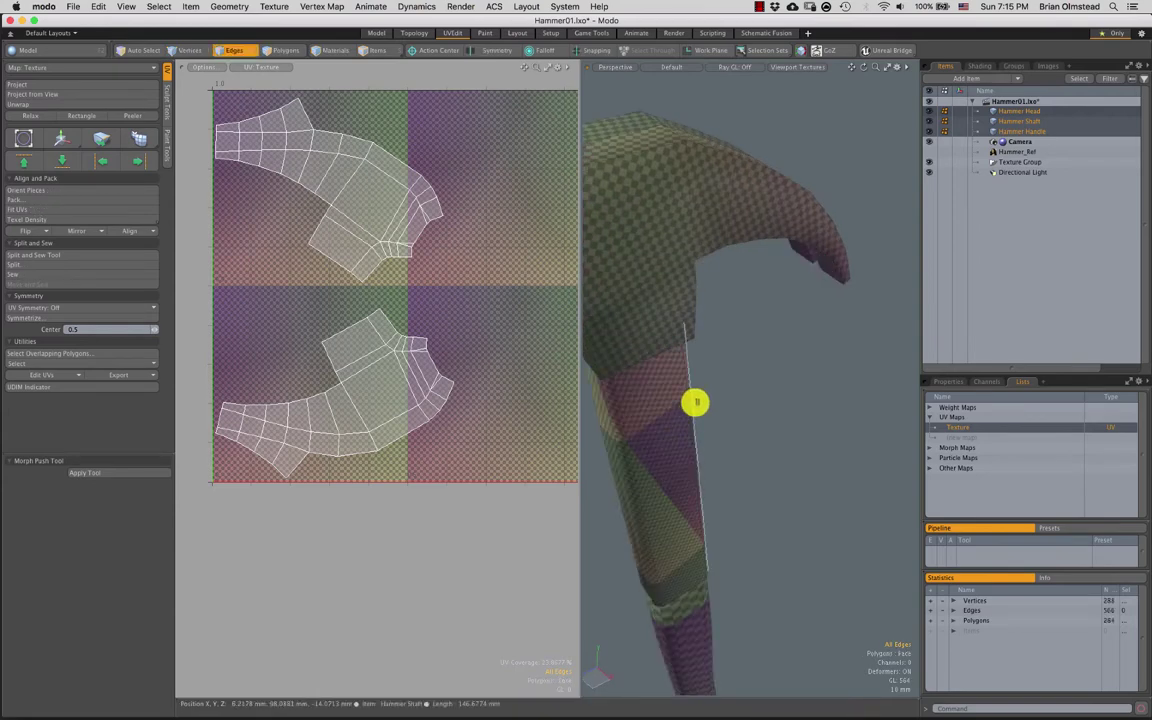
{"action": "left_click_drag", "start_coordinate": [717, 344], "coordinate": [706, 433], "text": "alt"}
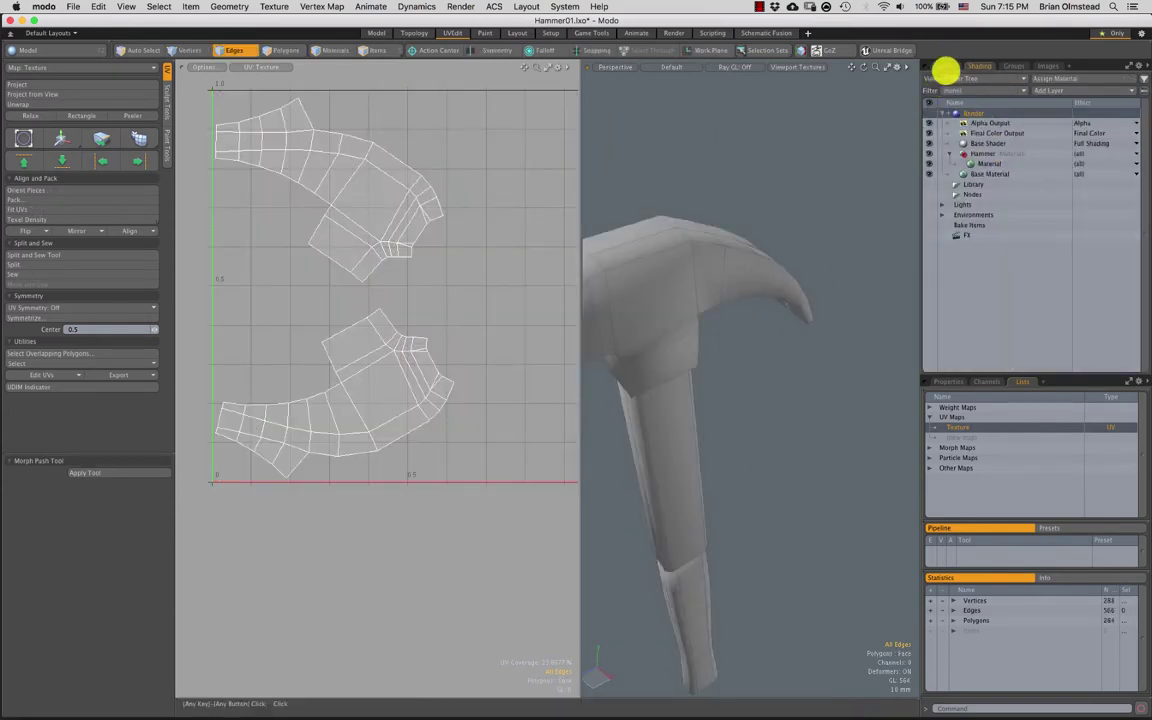
{"action": "left_click", "coordinate": [939, 66]}
Review all of the hammer's UV islands around the 0-1 square alongside the complete model
{"action": "mouse_move", "coordinate": [686, 398]}
{"action": "left_mouse_down", "text": "alt"}
{"action": "mouse_move", "coordinate": [661, 404]}
{"action": "mouse_move", "coordinate": [694, 318]}
{"action": "mouse_move", "coordinate": [680, 340]}
{"action": "left_mouse_up", "text": "alt"}
{"action": "left_click_drag", "start_coordinate": [450, 362], "coordinate": [424, 342], "text": "ctrl+alt"}
{"action": "key", "text": "3"}
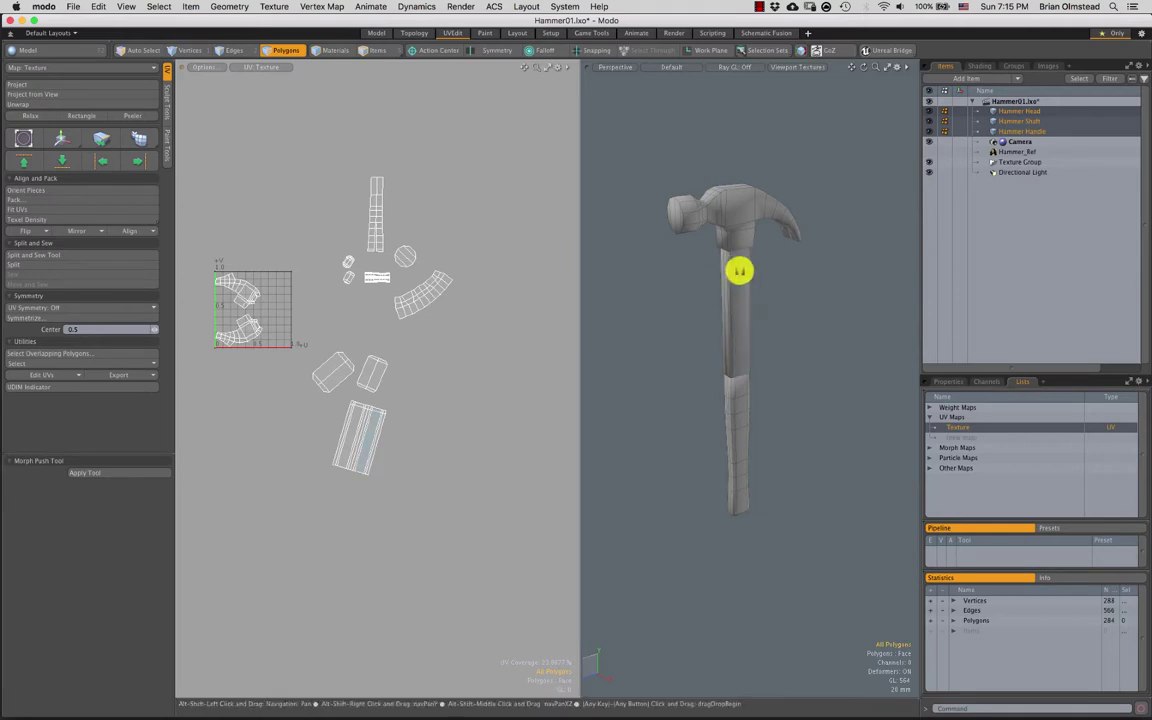
{"action": "left_click_drag", "start_coordinate": [740, 271], "coordinate": [772, 260], "text": "alt+shift"}
{"action": "left_click_drag", "start_coordinate": [338, 342], "coordinate": [355, 338], "text": "alt+shift"}
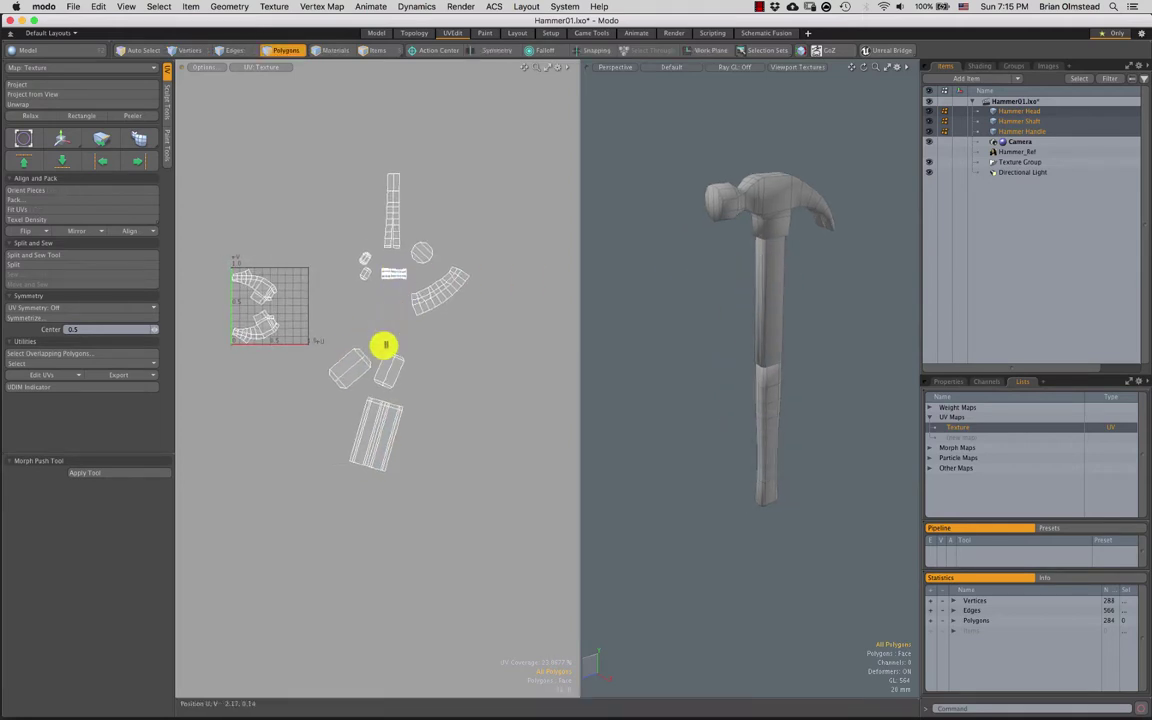
{"action": "right_click_drag", "start_coordinate": [264, 484], "coordinate": [428, 250]}
{"action": "left_click", "coordinate": [250, 294]}
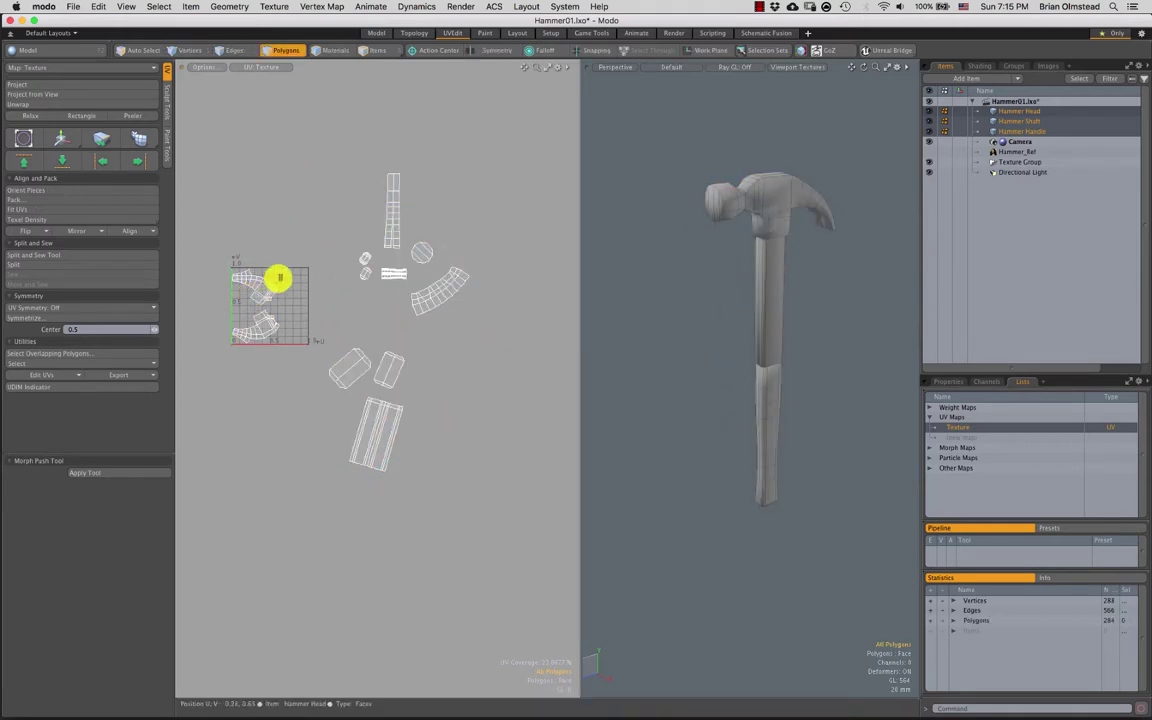
{"action": "right_click_drag", "start_coordinate": [278, 278], "coordinate": [302, 325]}
{"action": "mouse_move", "coordinate": [282, 281]}
{"action": "right_mouse_down"}
{"action": "mouse_move", "coordinate": [283, 298]}
{"action": "mouse_move", "coordinate": [290, 290]}
{"action": "right_mouse_up"}
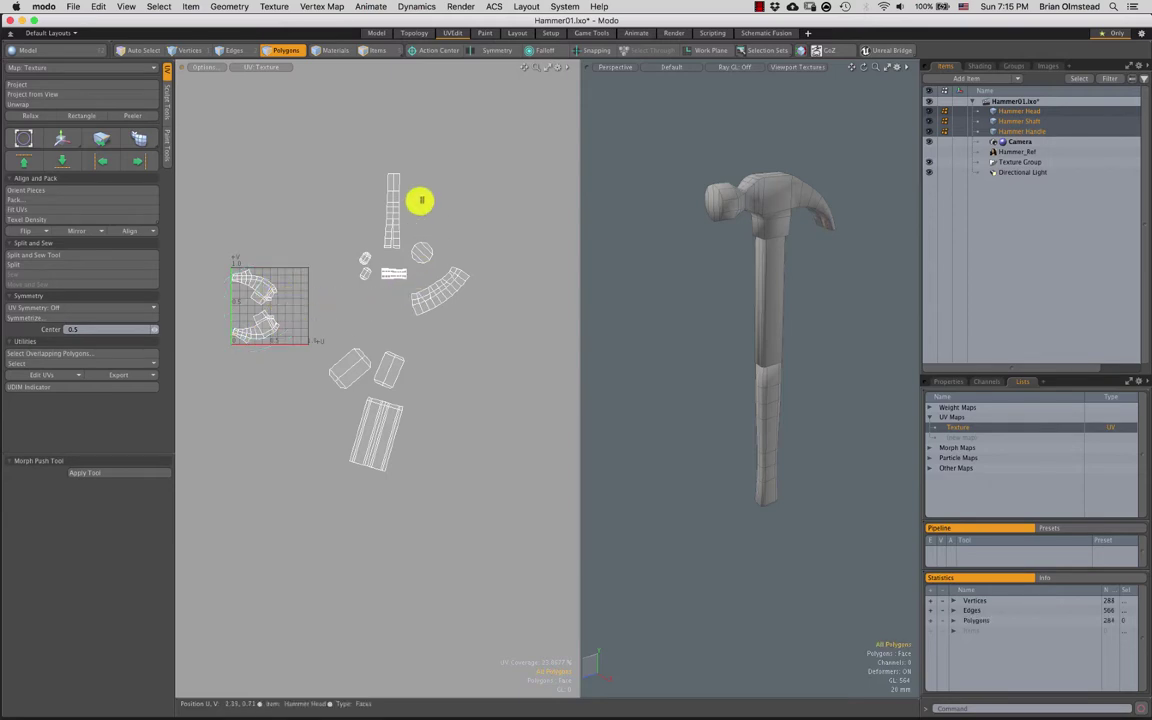
Pack all UV islands into UDIM 1001 with direction Auto and 20% gaps
{"action": "left_click_drag", "start_coordinate": [367, 313], "coordinate": [21, 219], "text": "ctrl+alt"}
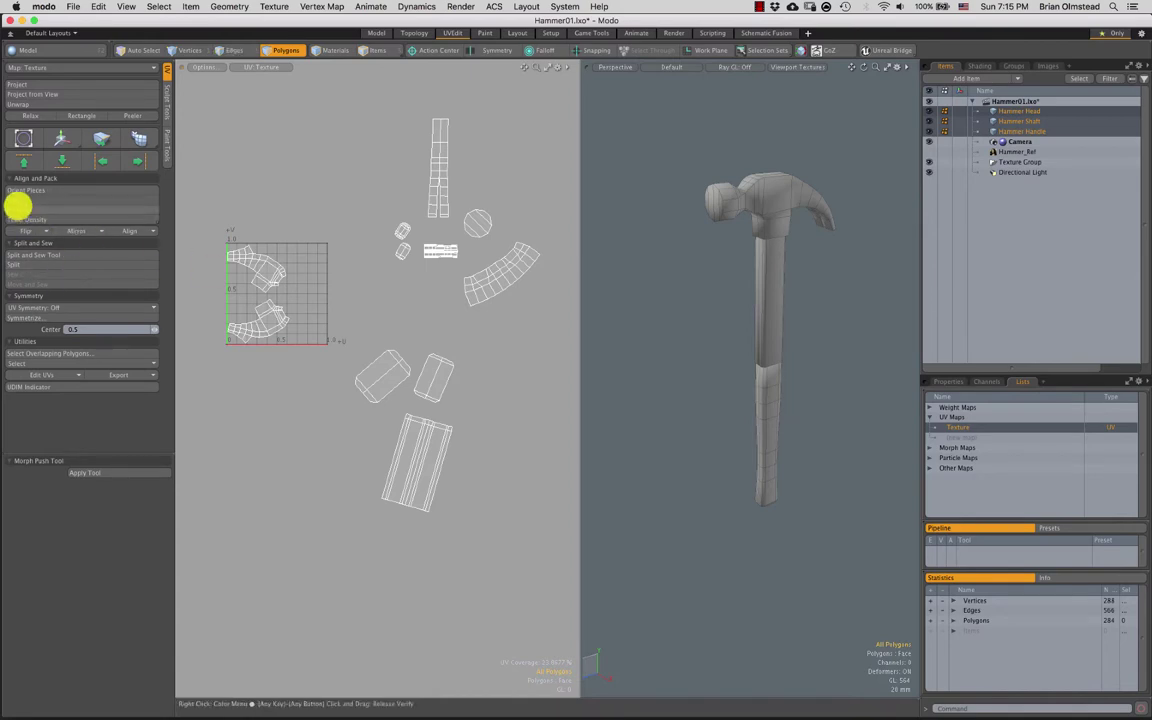
{"action": "left_click", "coordinate": [23, 200]}
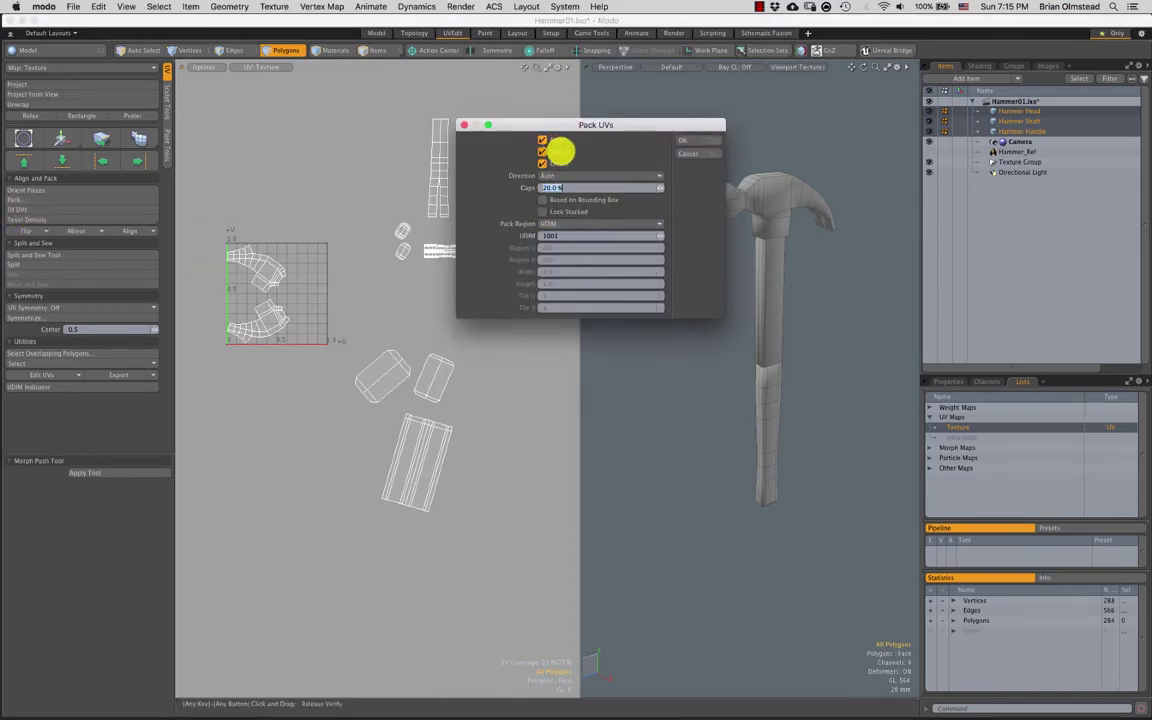
{"action": "left_click", "coordinate": [686, 141]}
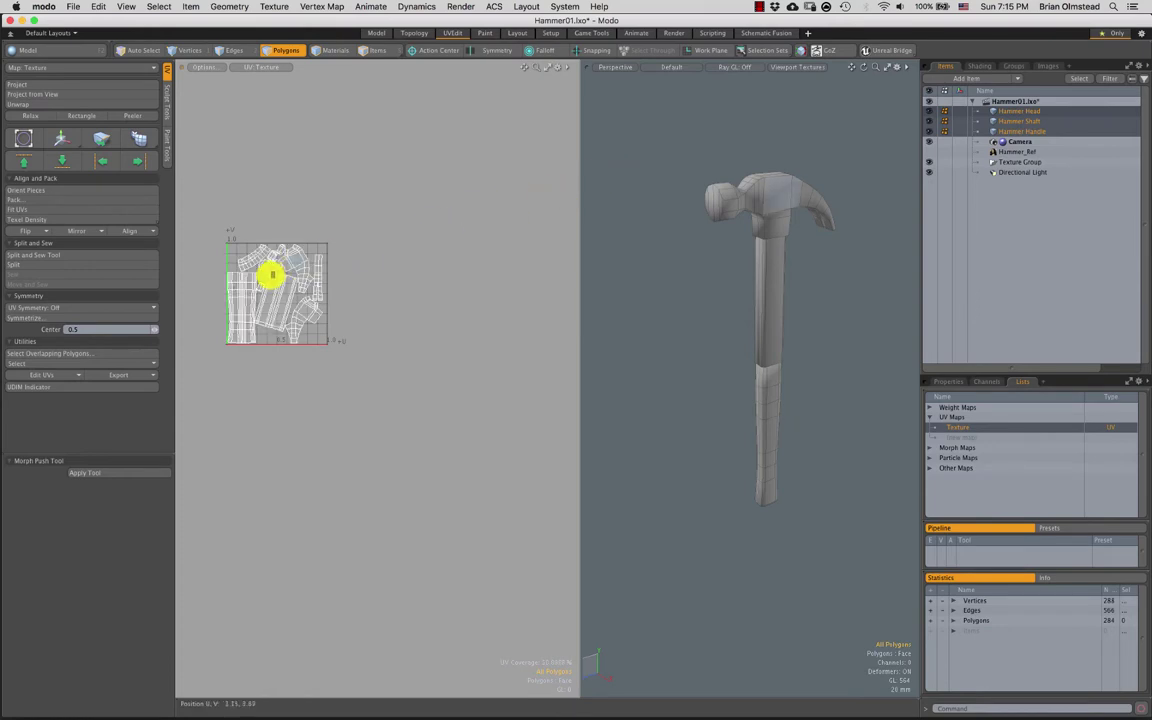
Park the shaft's top cap island above the UV square, then rotate the shaft island upright and place it beside the handle island
{"action": "left_click_drag", "start_coordinate": [254, 270], "coordinate": [423, 298], "text": "ctrl+alt"}
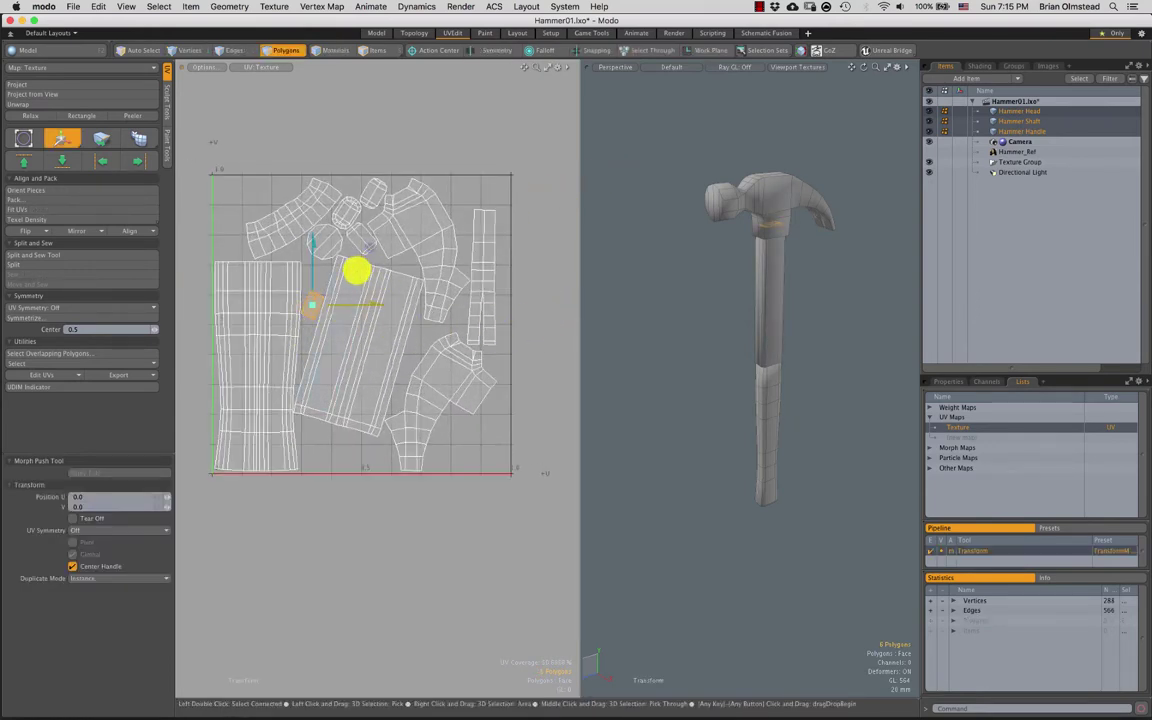
{"action": "double_click", "coordinate": [375, 377]}
{"action": "key", "text": "w"}
{"action": "key", "text": "e"}
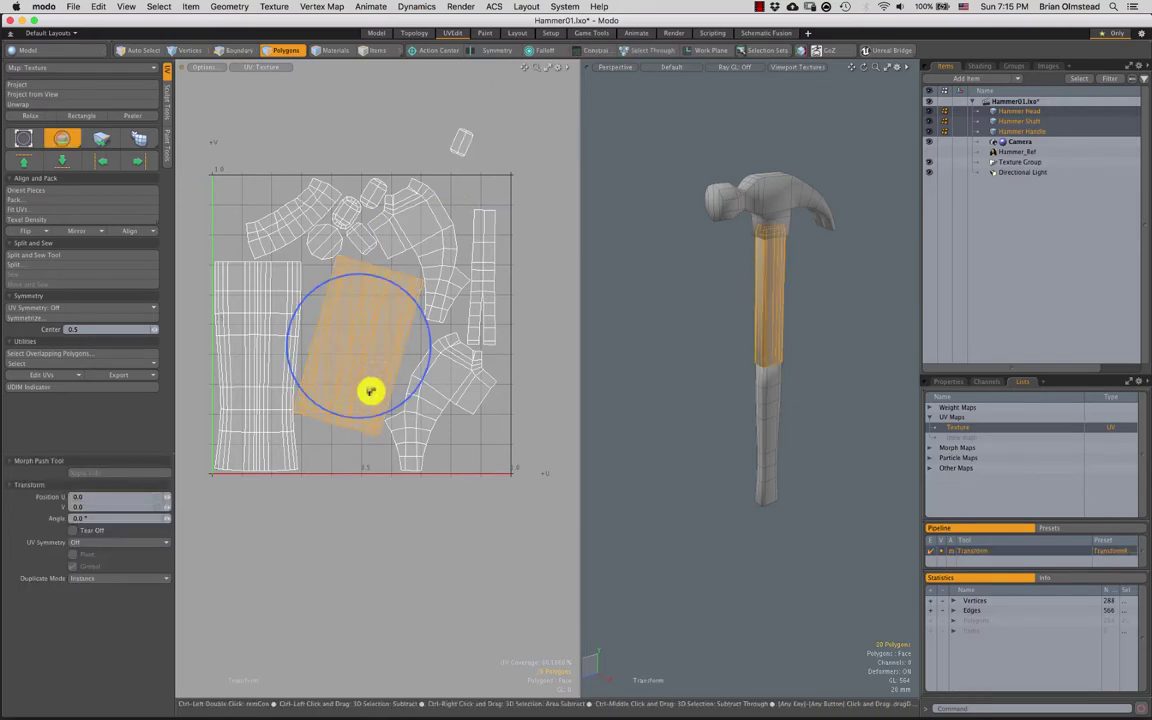
{"action": "left_click_drag", "start_coordinate": [370, 391], "coordinate": [392, 355], "text": "ctrl+alt"}
{"action": "key", "text": "w"}
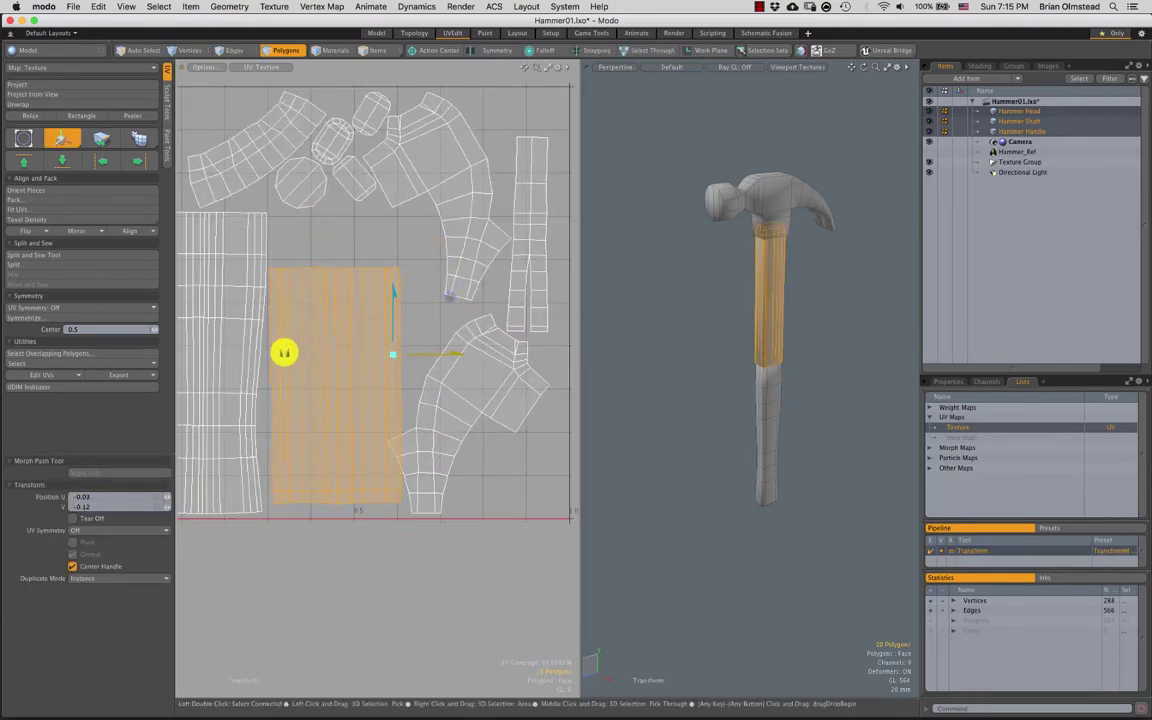
{"action": "left_click_drag", "start_coordinate": [284, 352], "coordinate": [437, 316], "text": "alt"}
{"action": "scroll", "coordinate": [350, 332], "scroll_direction": "up", "scroll_amount": 2}
{"action": "key", "text": "q"}
Check the handle island's gap to the UV border and nudge the shaft island away from the handle island
{"action": "double_click", "coordinate": [329, 352]}
{"action": "scroll", "coordinate": [325, 380], "scroll_direction": "up", "scroll_amount": 4}
{"action": "left_click_drag", "start_coordinate": [306, 553], "coordinate": [302, 541], "text": "alt"}
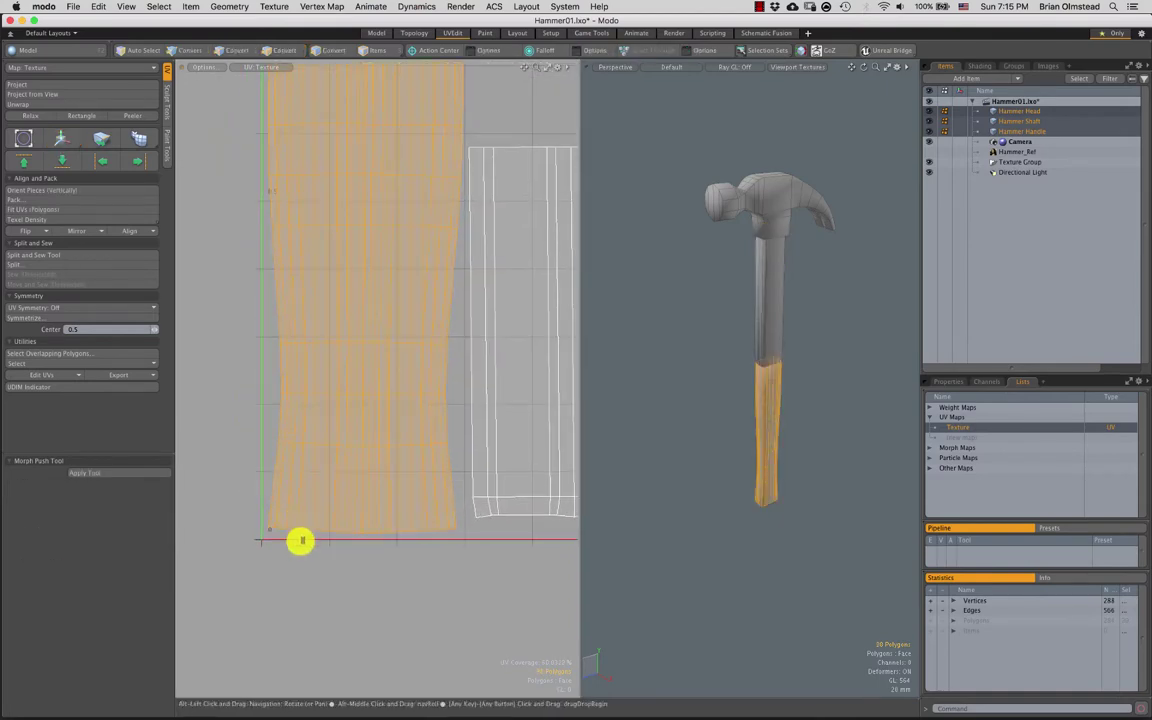
{"action": "scroll", "coordinate": [278, 442], "scroll_direction": "down", "scroll_amount": 4}
{"action": "double_click", "coordinate": [357, 401]}
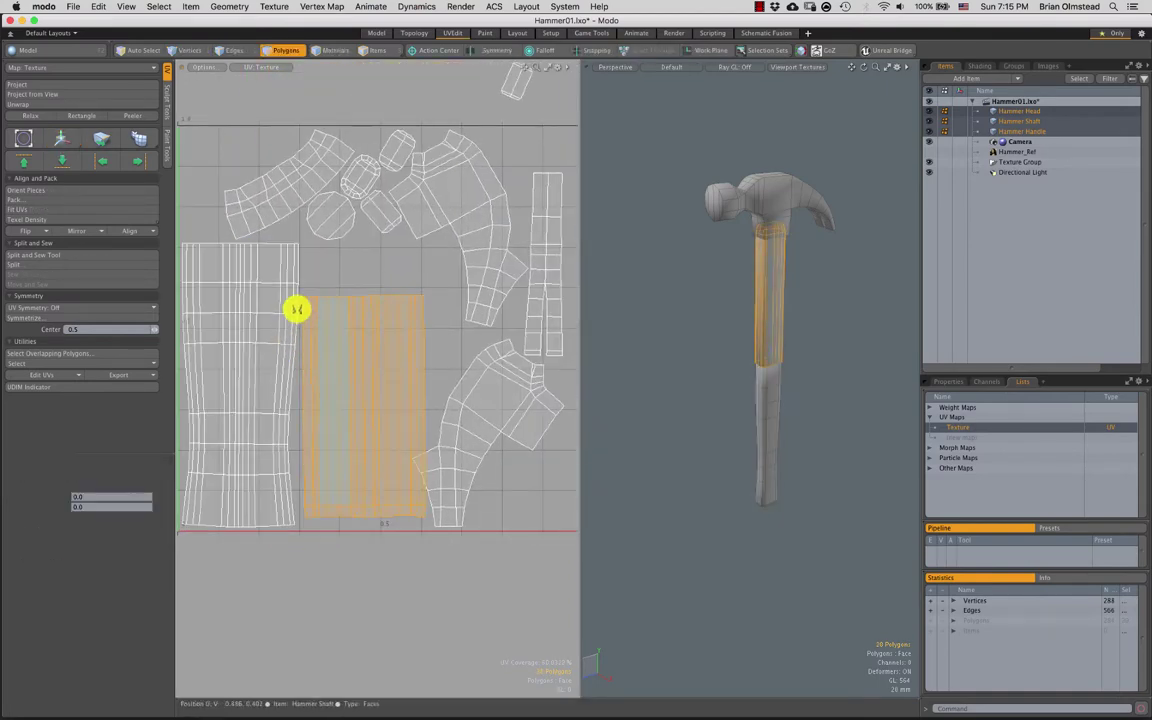
{"action": "key", "text": "w"}
{"action": "scroll", "coordinate": [297, 309], "scroll_direction": "up", "scroll_amount": 4}
{"action": "scroll", "coordinate": [396, 398], "scroll_direction": "down", "scroll_amount": 3}
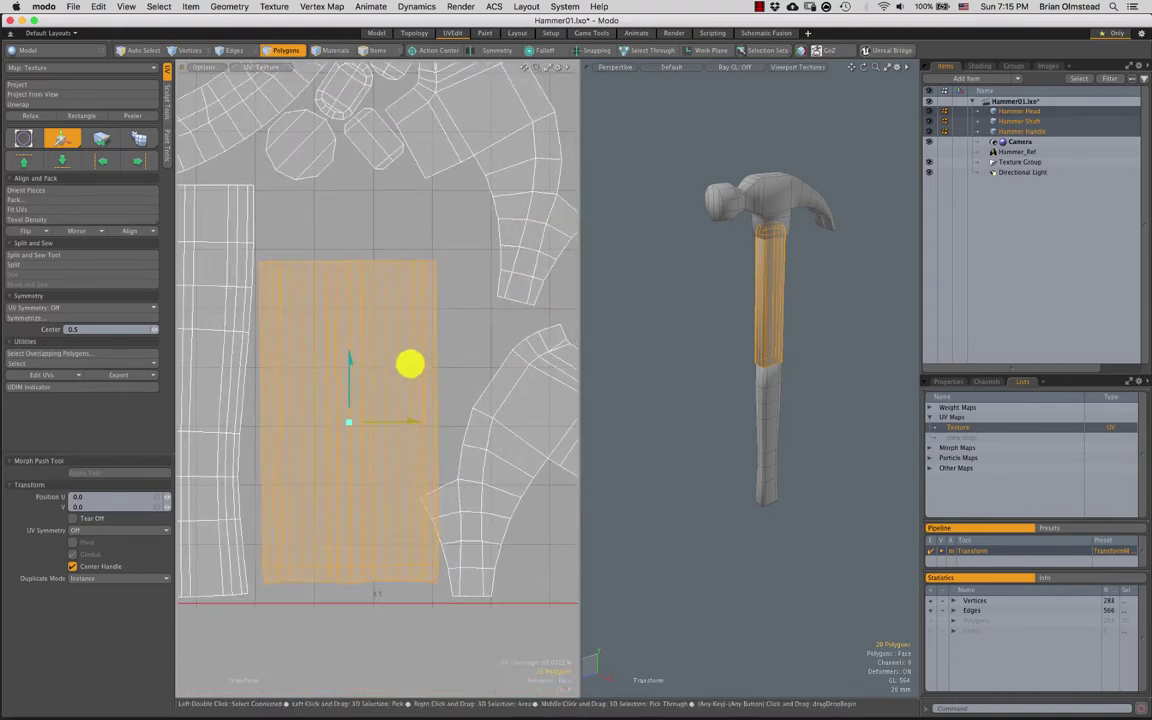
{"action": "scroll", "coordinate": [419, 365], "scroll_direction": "down", "scroll_amount": 3}
{"action": "key", "text": "q"}
Shift the lower head-side island up and away from the shaft island, towards the square's outer edge
{"action": "double_click", "coordinate": [440, 405]}
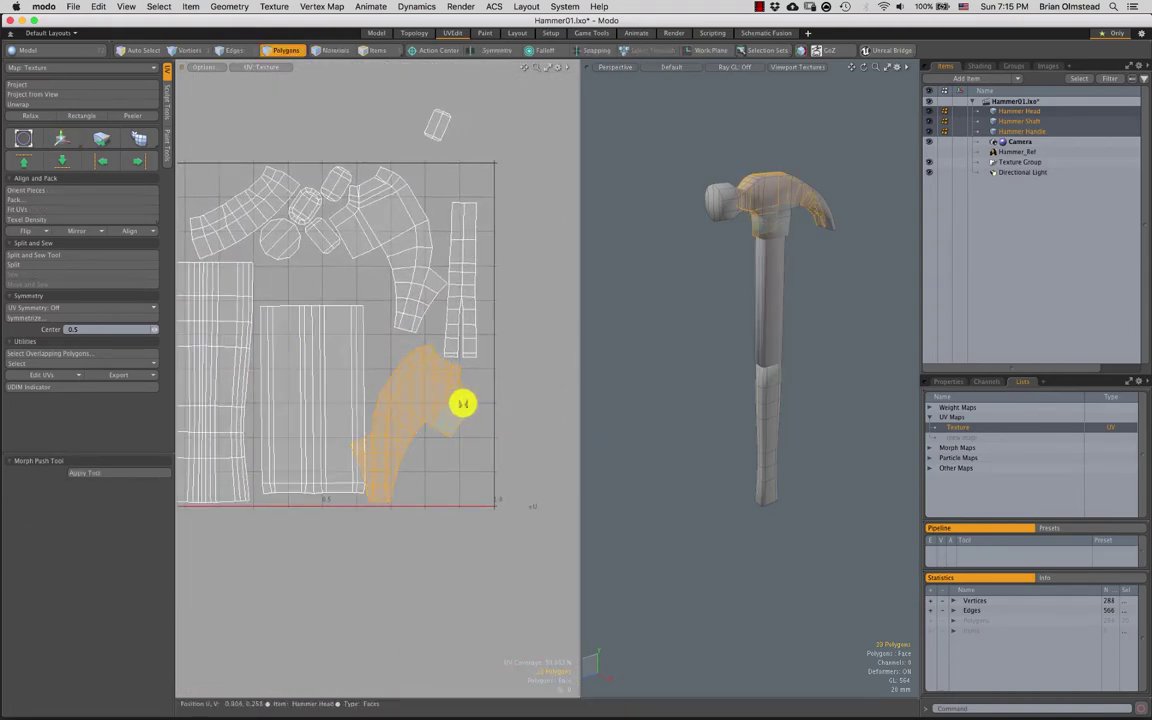
{"action": "key", "text": "w"}
{"action": "left_click_drag", "start_coordinate": [468, 375], "coordinate": [485, 362]}
{"action": "key", "text": "q"}
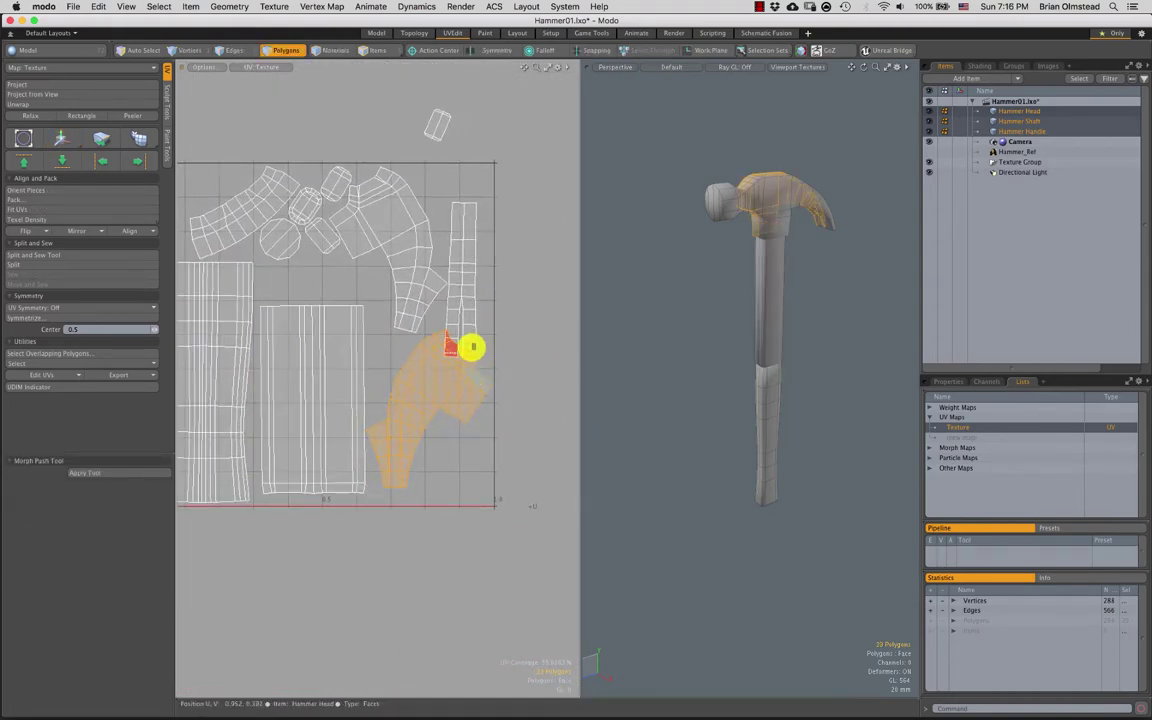
Move the claw underside strip island up into the upper right corner of the UV square
{"action": "key", "text": "1"}
{"action": "key", "text": "3"}
{"action": "double_click", "coordinate": [470, 270]}
{"action": "key", "text": "w"}
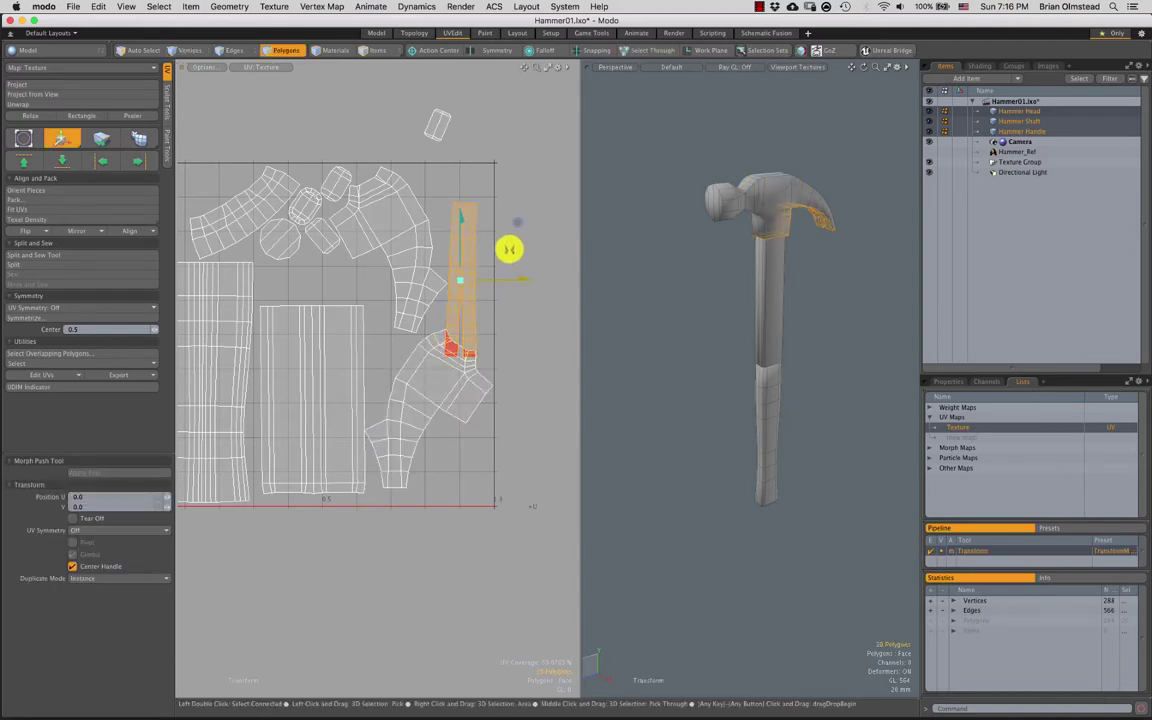
{"action": "left_click_drag", "start_coordinate": [509, 249], "coordinate": [521, 221]}
{"action": "key", "text": "q"}
Bring the parked shaft top cap island into the empty lower right corner of the UV square
{"action": "double_click", "coordinate": [438, 137]}
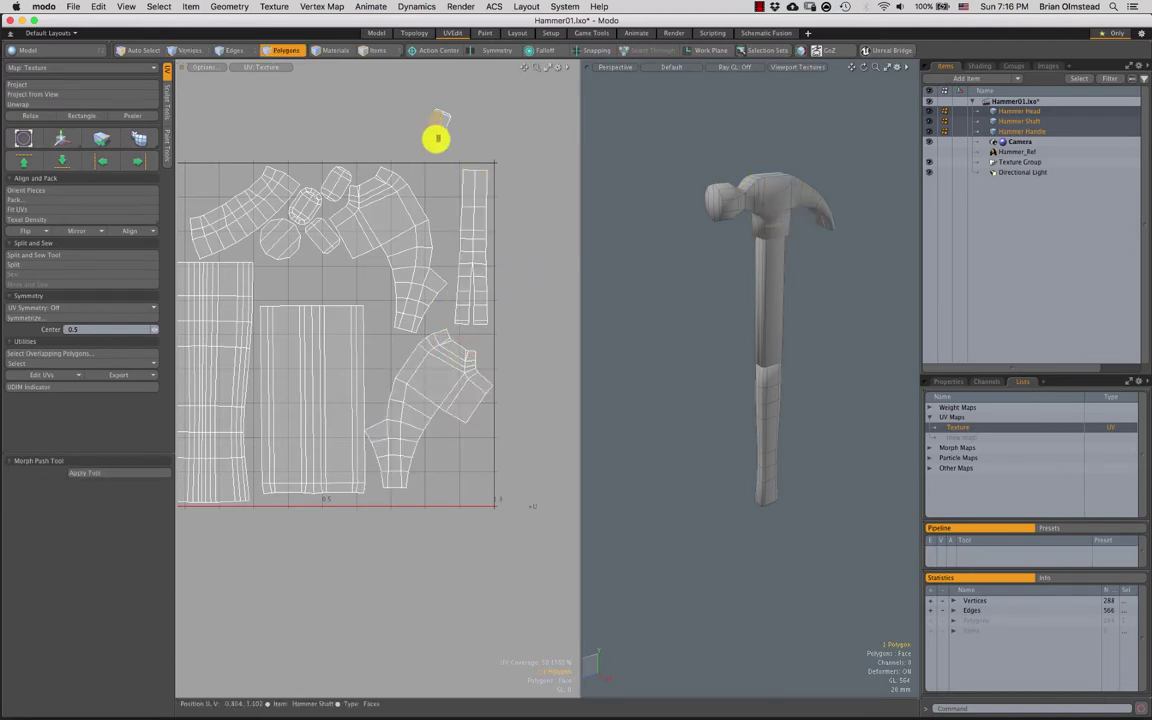
{"action": "key", "text": "w"}
{"action": "left_click_drag", "start_coordinate": [479, 107], "coordinate": [509, 441]}
{"action": "key", "text": "q"}
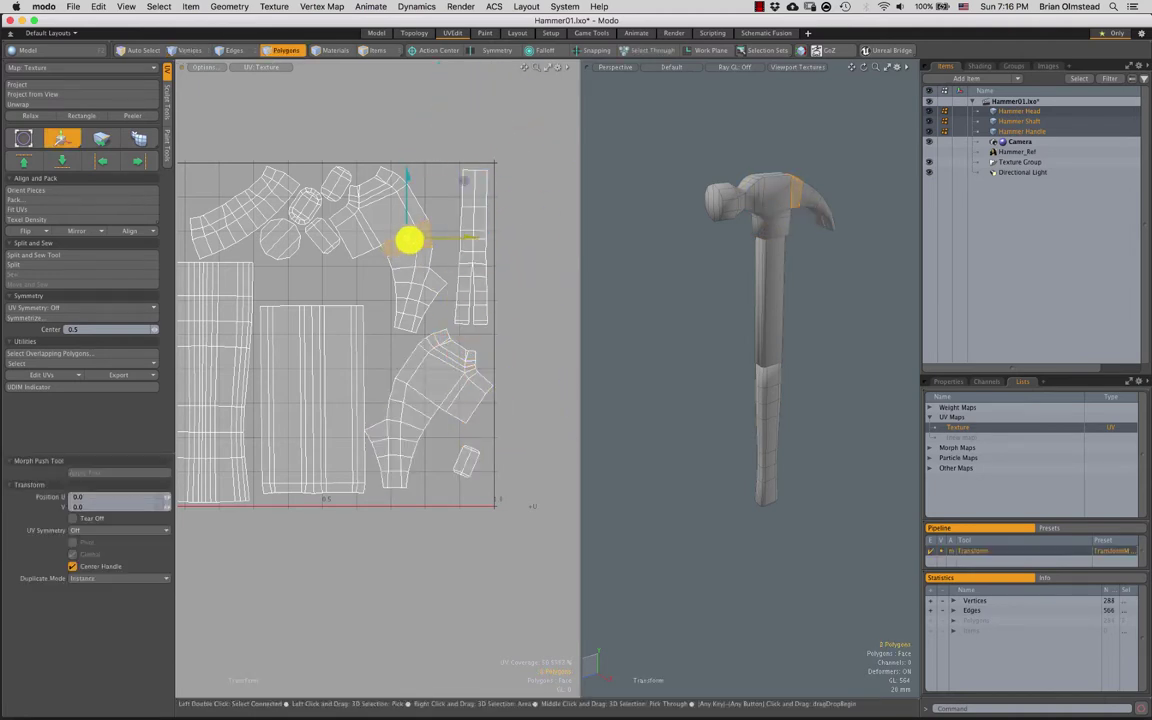
Rotate the upper head-side island so its claw points downward and place it next to the claw underside strip
{"action": "double_click", "coordinate": [406, 239]}
{"action": "key", "text": "w"}
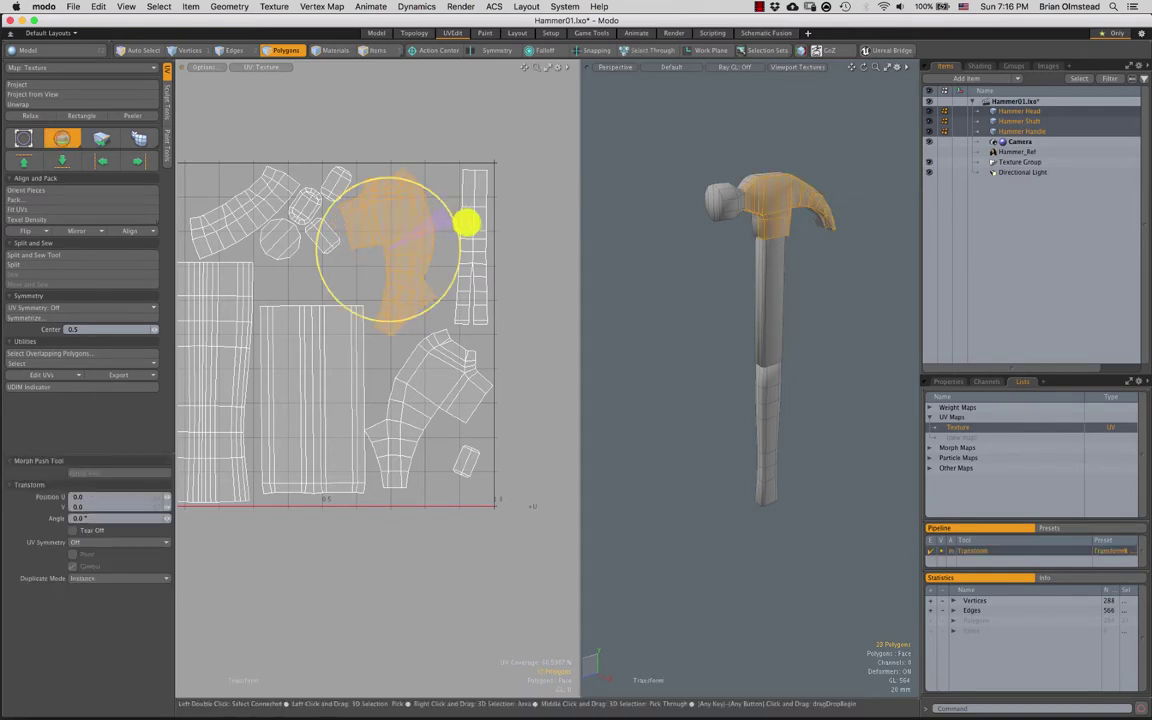
{"action": "left_click_drag", "start_coordinate": [466, 222], "coordinate": [472, 238]}
{"action": "key", "text": "w"}
{"action": "left_click_drag", "start_coordinate": [448, 183], "coordinate": [452, 182]}
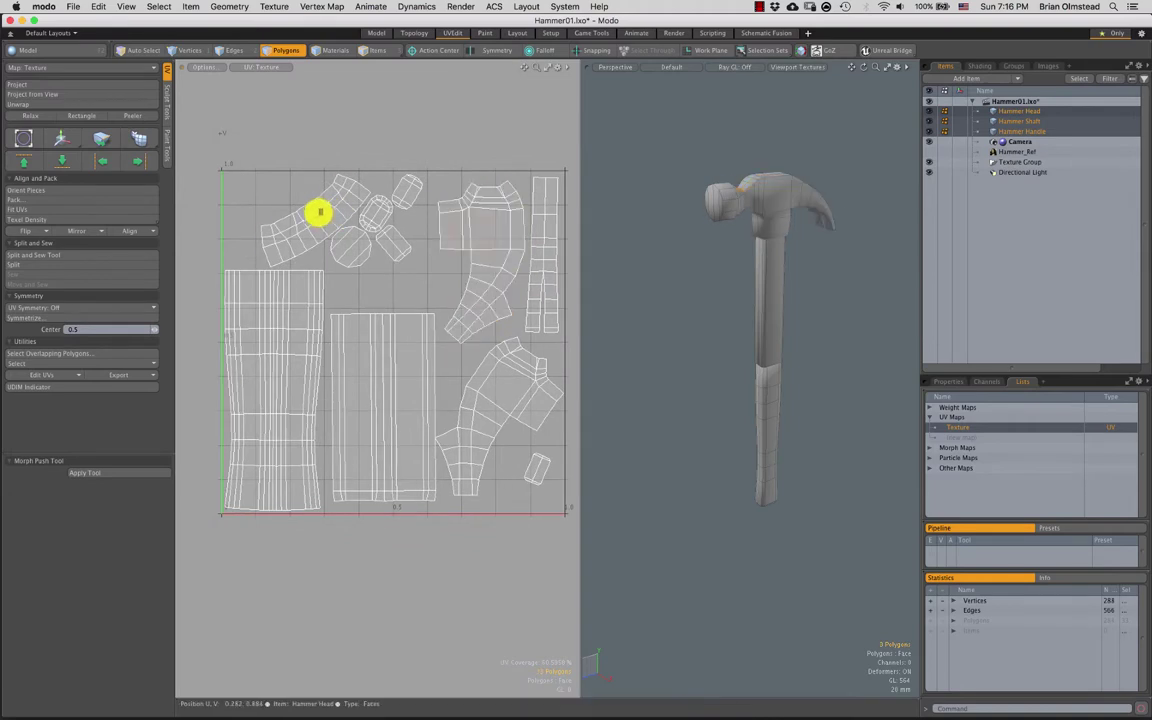
Rotate the curved island behind the striking face to horizontal and move it above the handle island
{"action": "double_click", "coordinate": [316, 211]}
{"action": "key", "text": "e"}
{"action": "mouse_move", "coordinate": [373, 193]}
{"action": "left_mouse_down"}
{"action": "mouse_move", "coordinate": [381, 188]}
{"action": "mouse_move", "coordinate": [393, 221]}
{"action": "mouse_move", "coordinate": [364, 181]}
{"action": "left_mouse_up"}
{"action": "key", "text": "w"}
{"action": "key", "text": "space"}
Move the round striking-face island down above the shaft island and rotate it to straighten its edges
{"action": "left_click", "coordinate": [371, 259]}
{"action": "double_click", "coordinate": [356, 253]}
{"action": "key", "text": "w"}
{"action": "left_click_drag", "start_coordinate": [409, 225], "coordinate": [421, 256]}
{"action": "key", "text": "space"}
{"action": "key", "text": "e"}
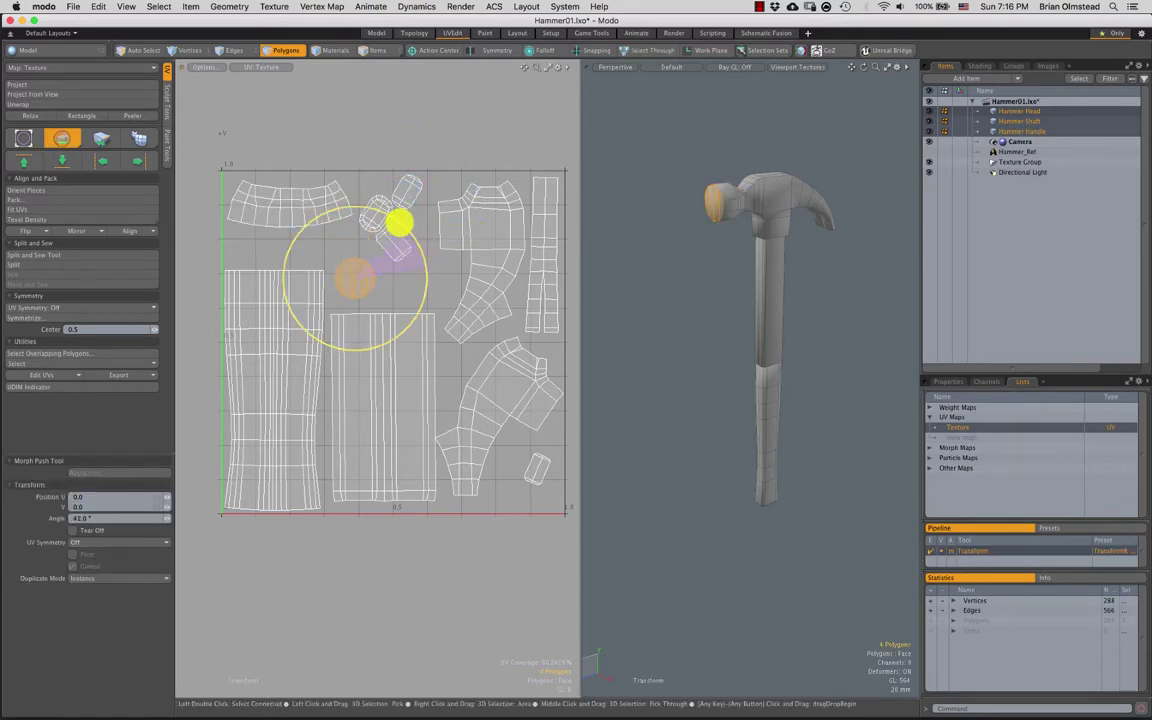
Rotate the shaft's bottom cap island about -40° and place it beside the round striking-face island
{"action": "double_click", "coordinate": [386, 249]}
{"action": "key", "text": "e"}
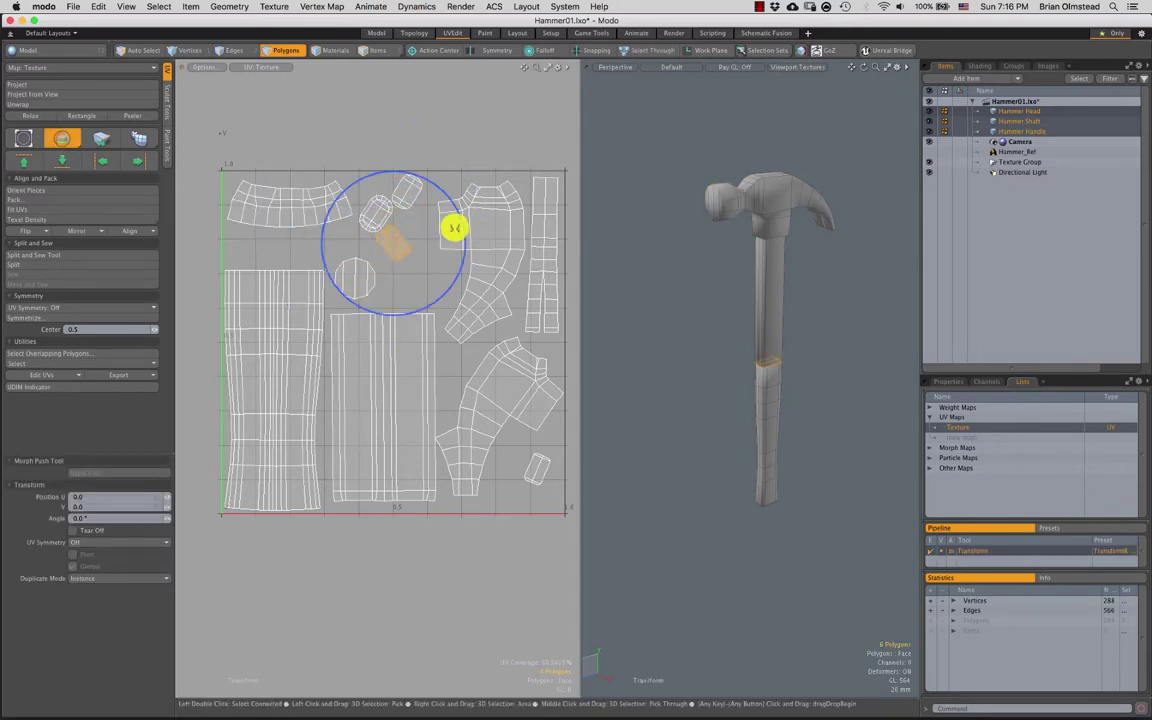
{"action": "left_click_drag", "start_coordinate": [454, 228], "coordinate": [461, 267]}
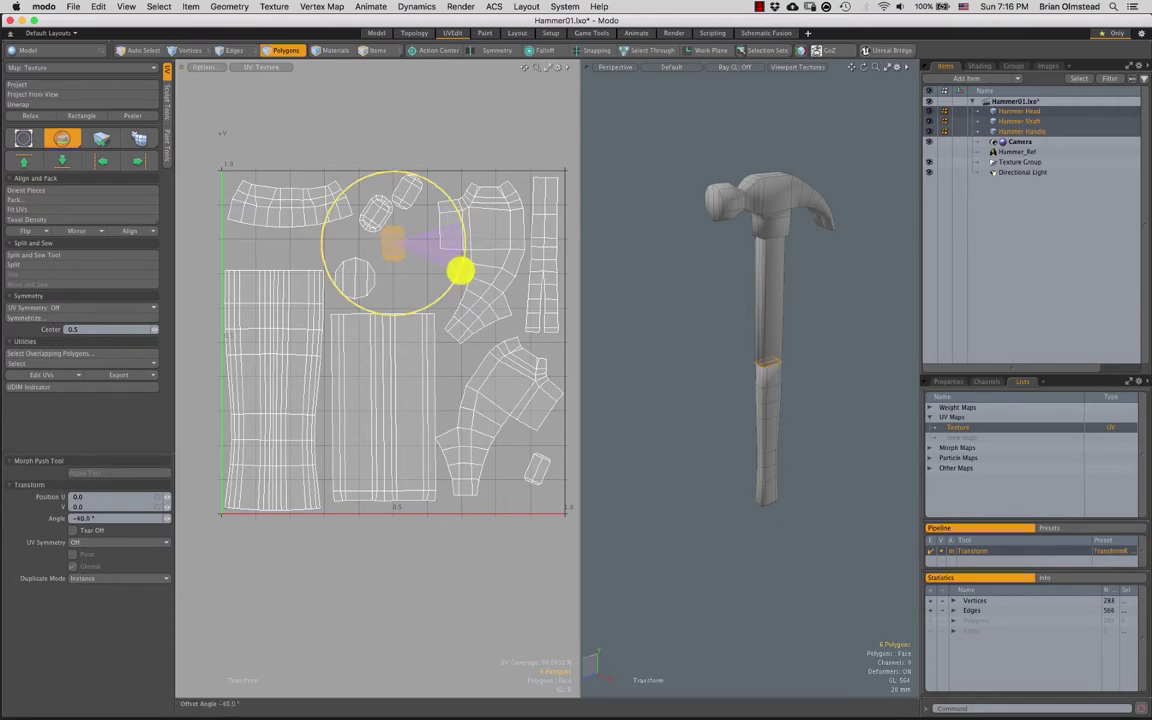
{"action": "key", "text": "w"}
{"action": "left_click_drag", "start_coordinate": [450, 198], "coordinate": [457, 234]}
{"action": "left_click_drag", "start_coordinate": [515, 448], "coordinate": [445, 414], "text": "alt"}
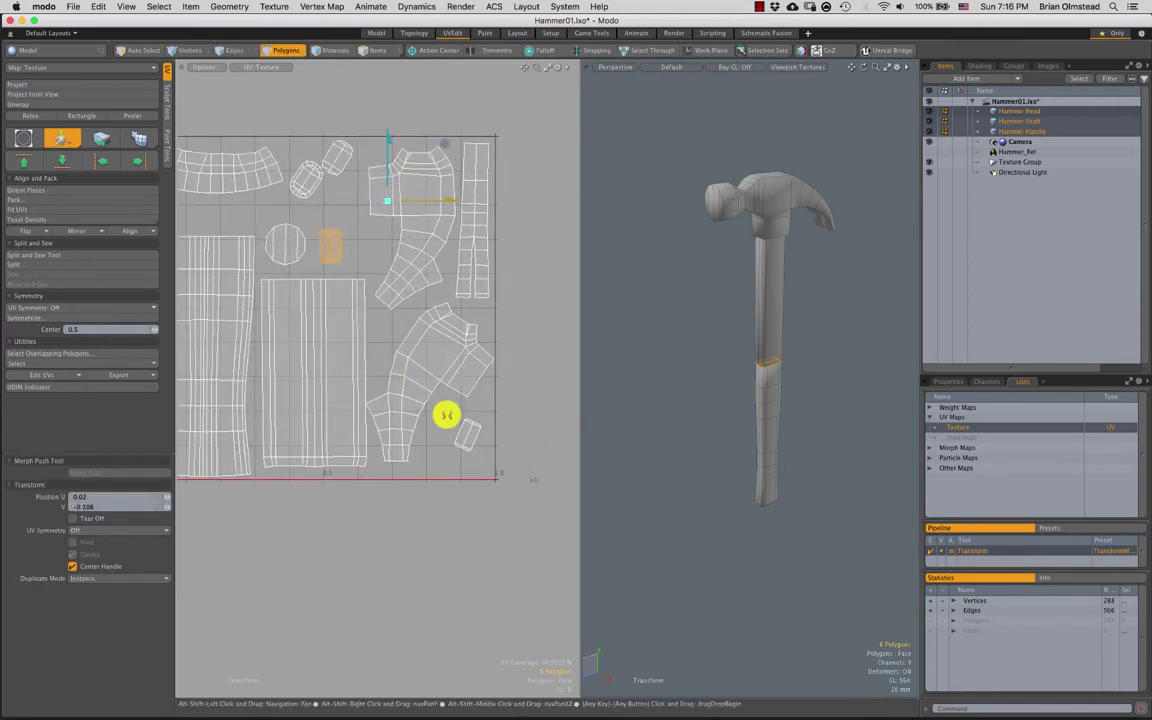
{"action": "key", "text": "q"}
Rotate the shaft's top cap island upright in the lower right corner of the UV square
{"action": "double_click", "coordinate": [471, 429]}
{"action": "key", "text": "e"}
{"action": "left_click_drag", "start_coordinate": [532, 405], "coordinate": [514, 378]}
{"action": "key", "text": "q"}
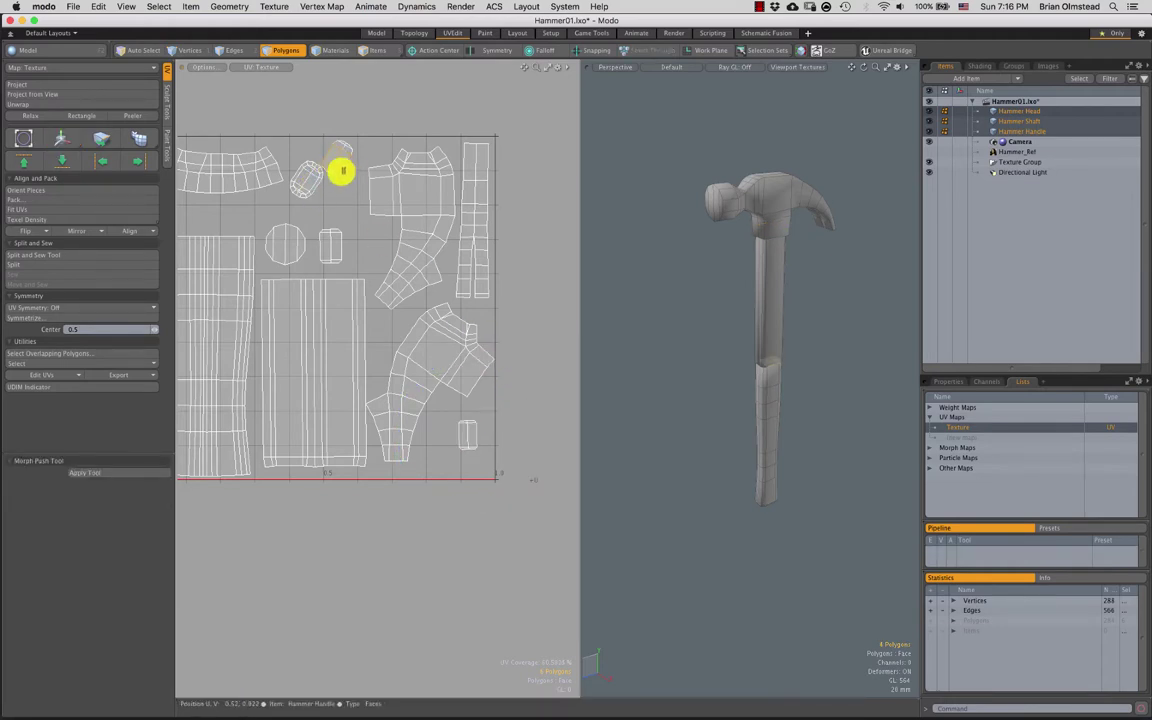
Rotate the handle's top cap island about 32.5° upright and move it clear of the handle's bottom cap island
{"action": "double_click", "coordinate": [343, 171]}
{"action": "key", "text": "e"}
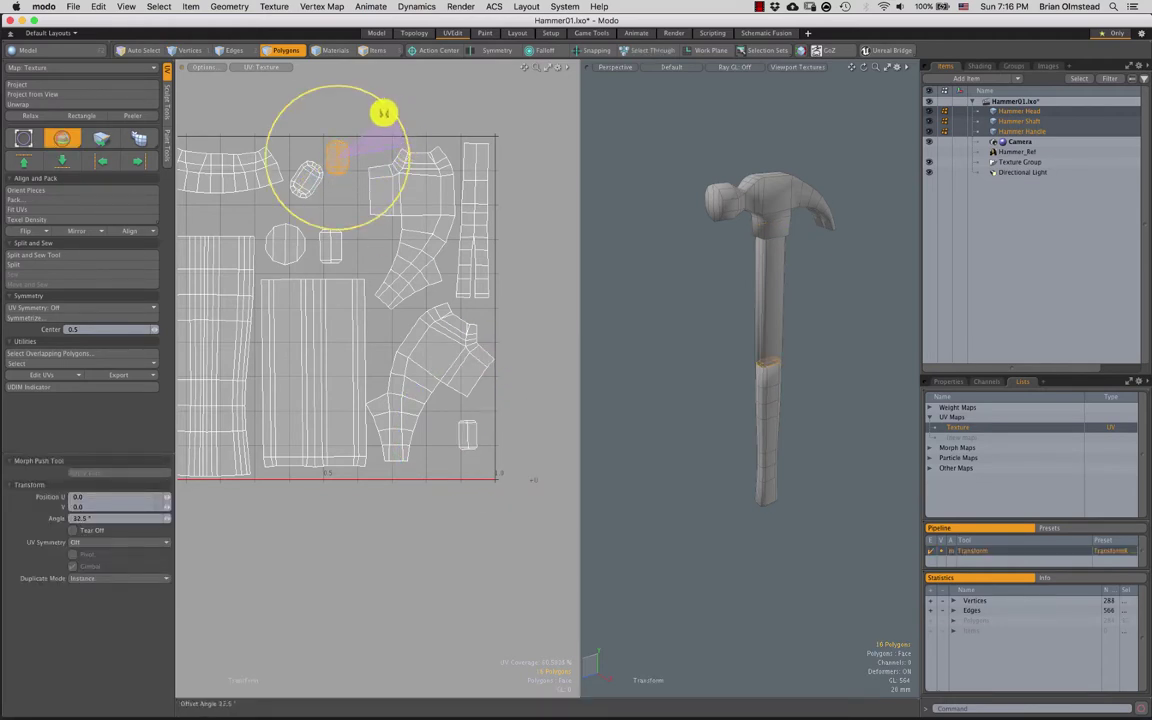
{"action": "key", "text": "w"}
{"action": "key", "text": "q"}
Straighten the handle's bottom cap island, tilt it again and align it with Orient Pieces
{"action": "left_click", "coordinate": [331, 171]}
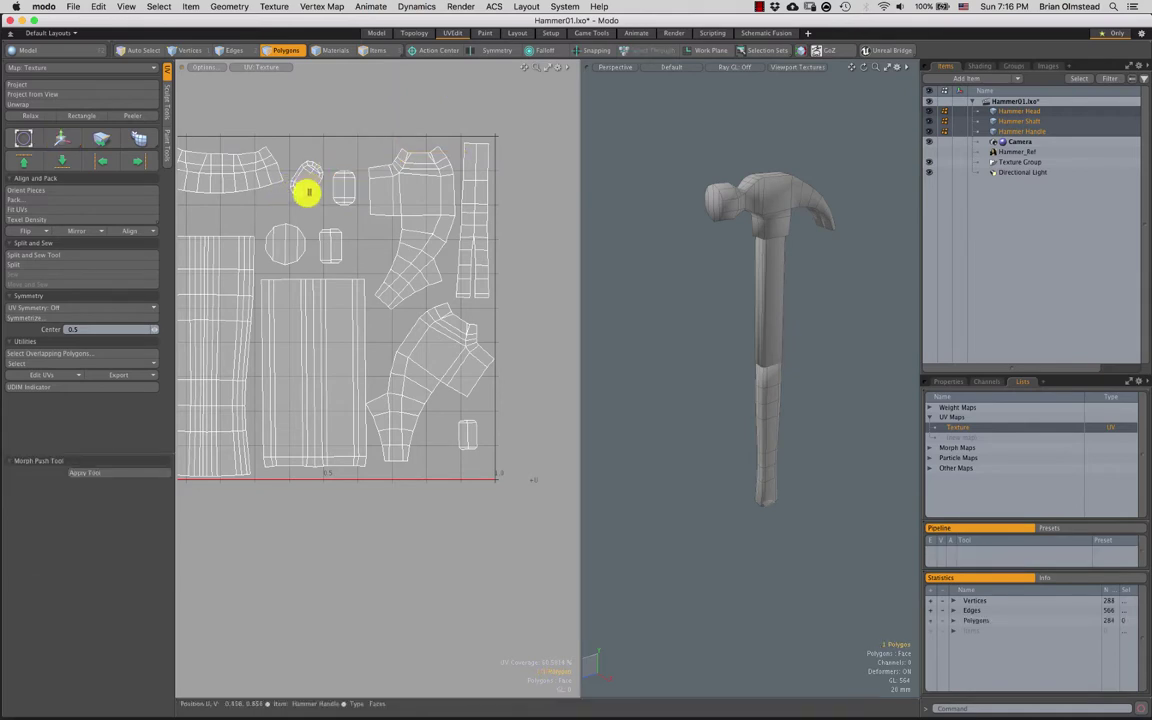
{"action": "double_click", "coordinate": [307, 190]}
{"action": "key", "text": "e"}
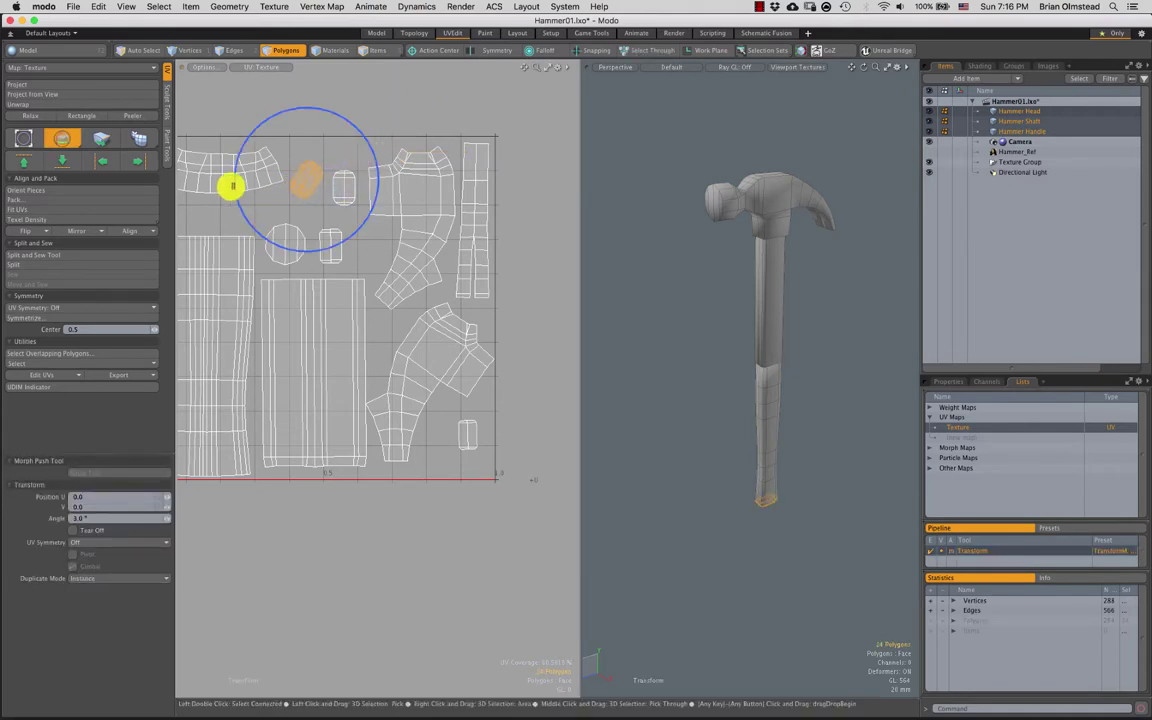
{"action": "key", "text": "q"}
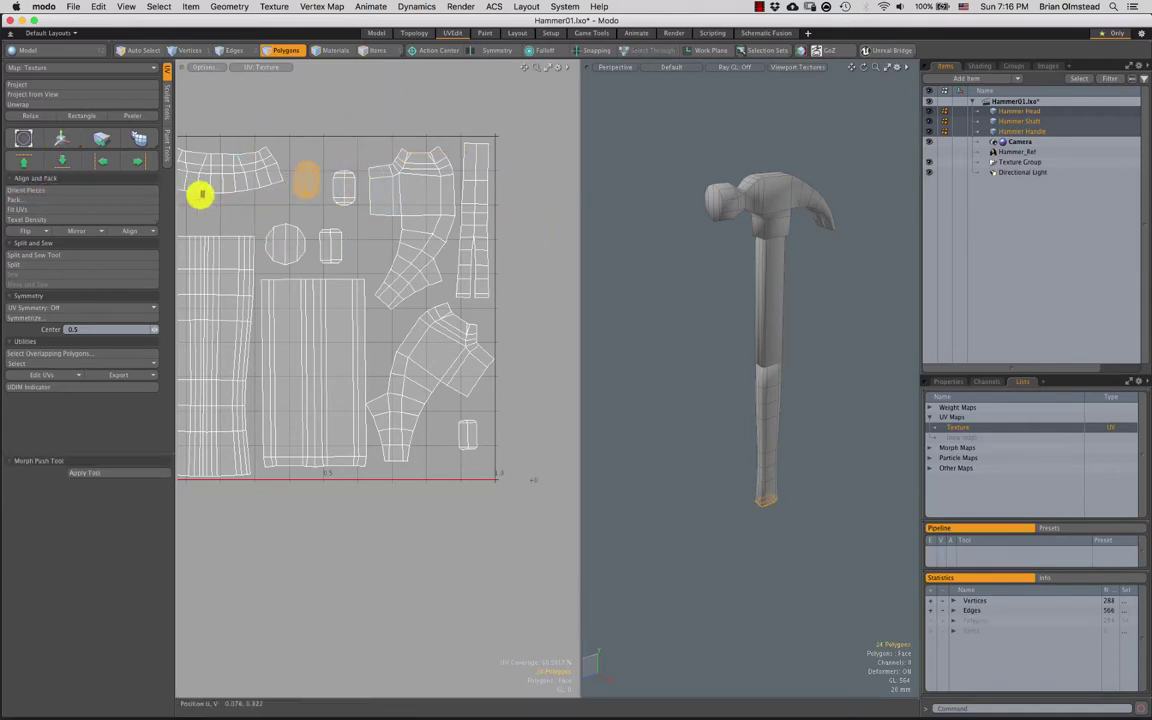
{"action": "key", "text": "e"}
{"action": "left_click_drag", "start_coordinate": [373, 154], "coordinate": [392, 192]}
{"action": "key", "text": "q"}
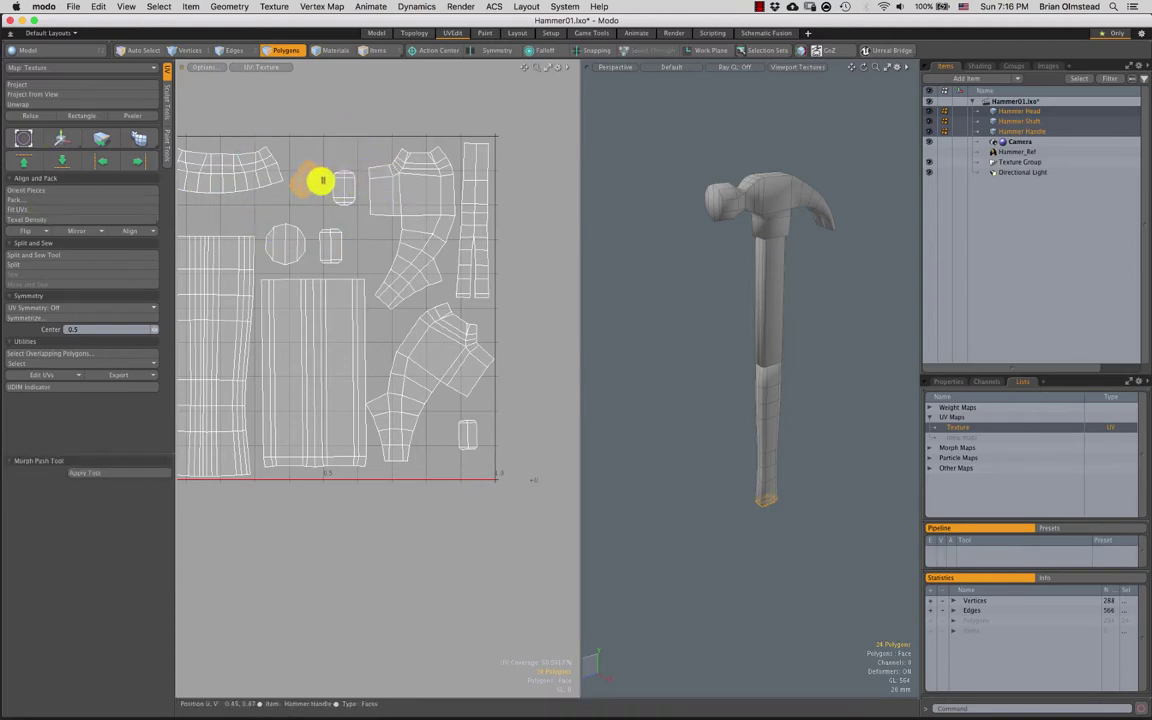
{"action": "left_click", "coordinate": [46, 189]}
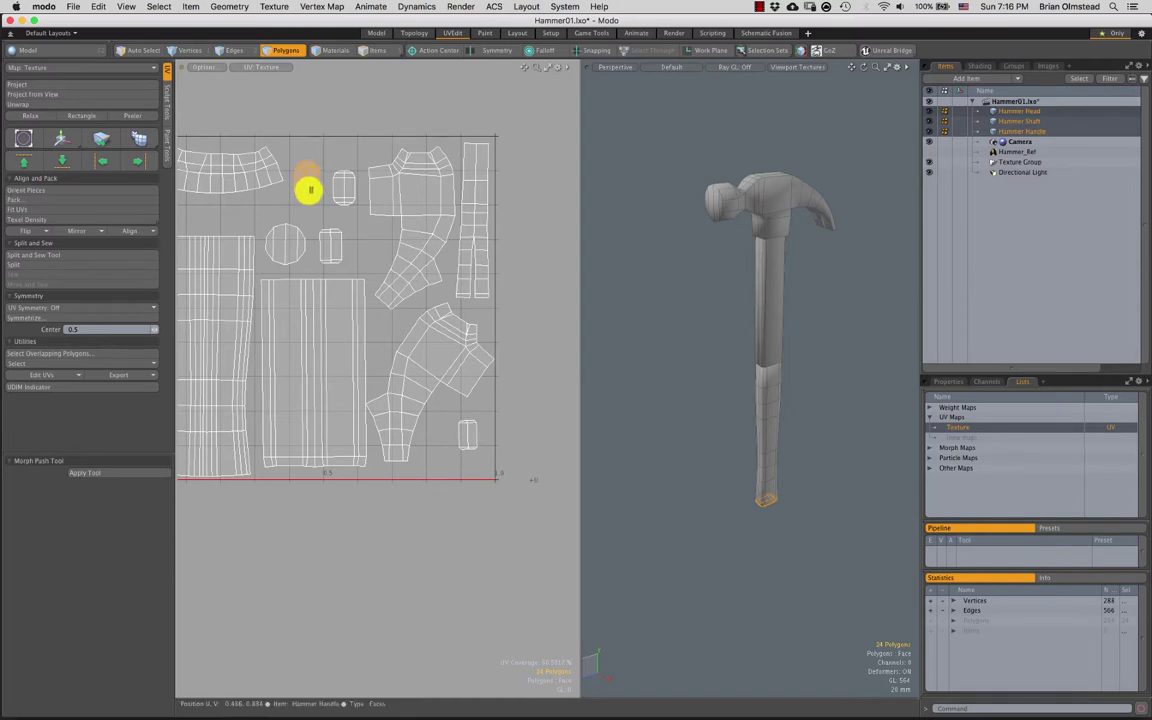
Select the round striking-face island and apply Orient Pieces to it
{"action": "scroll", "coordinate": [338, 226], "scroll_direction": "down", "scroll_amount": 1}
{"action": "left_click_drag", "start_coordinate": [373, 245], "coordinate": [415, 243], "text": "alt+shift"}
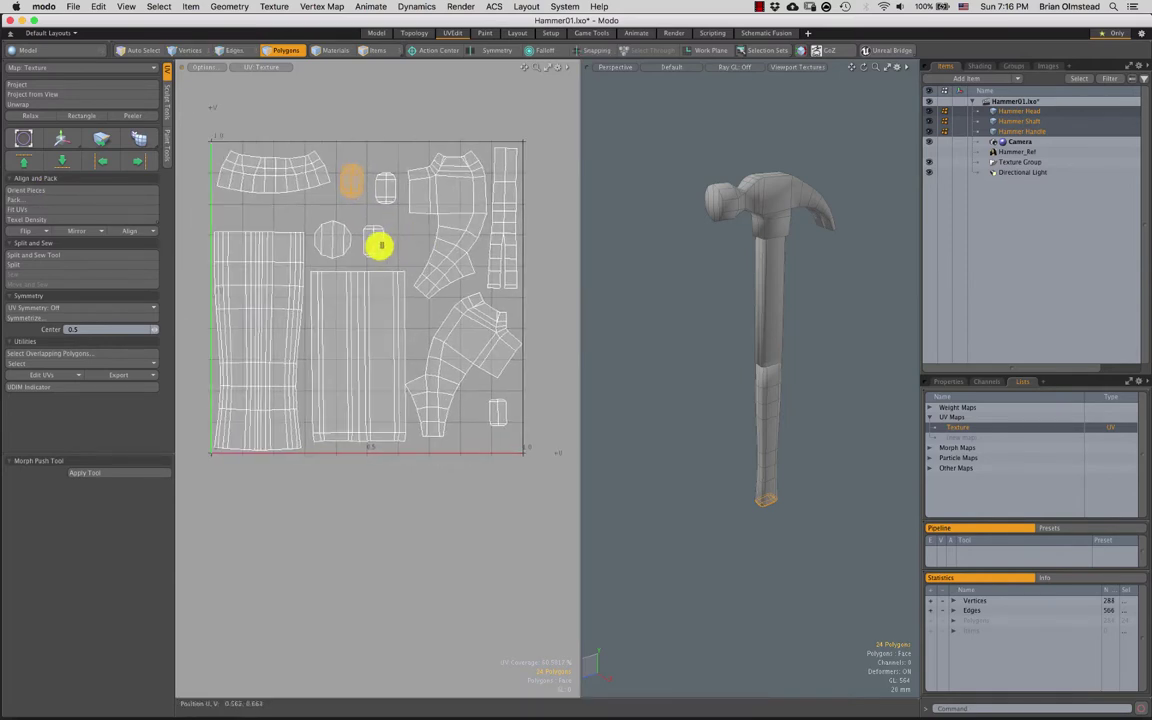
{"action": "double_click", "coordinate": [377, 245]}
{"action": "left_click", "coordinate": [335, 238]}
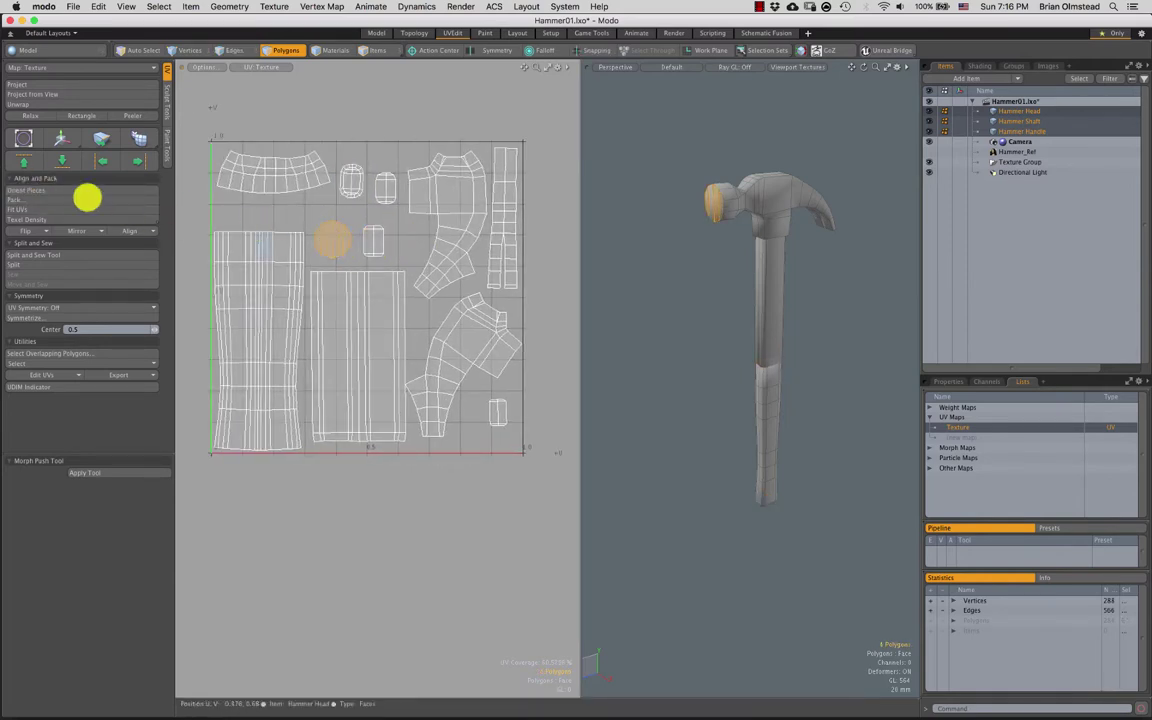
{"action": "left_click", "coordinate": [36, 189]}
Rotate the round striking-face island about -17.5° so its edges run vertically, and clear the selection
{"action": "scroll", "coordinate": [330, 255], "scroll_direction": "up", "scroll_amount": 5}
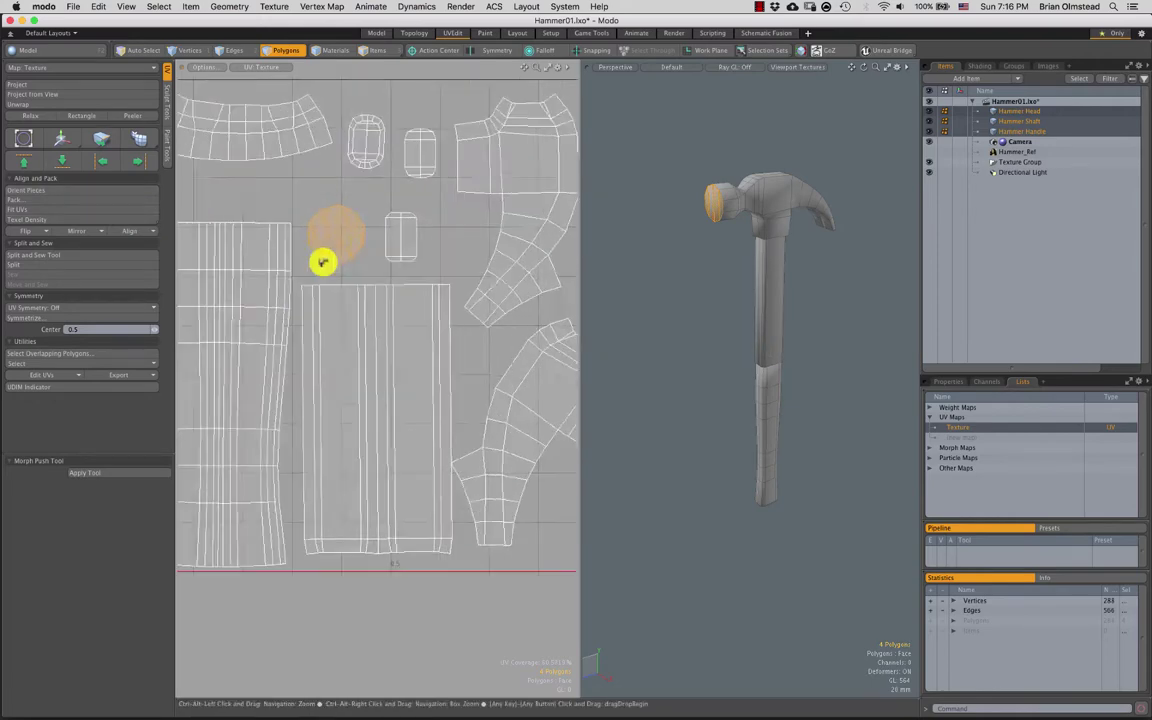
{"action": "key", "text": "w"}
{"action": "key", "text": "e"}
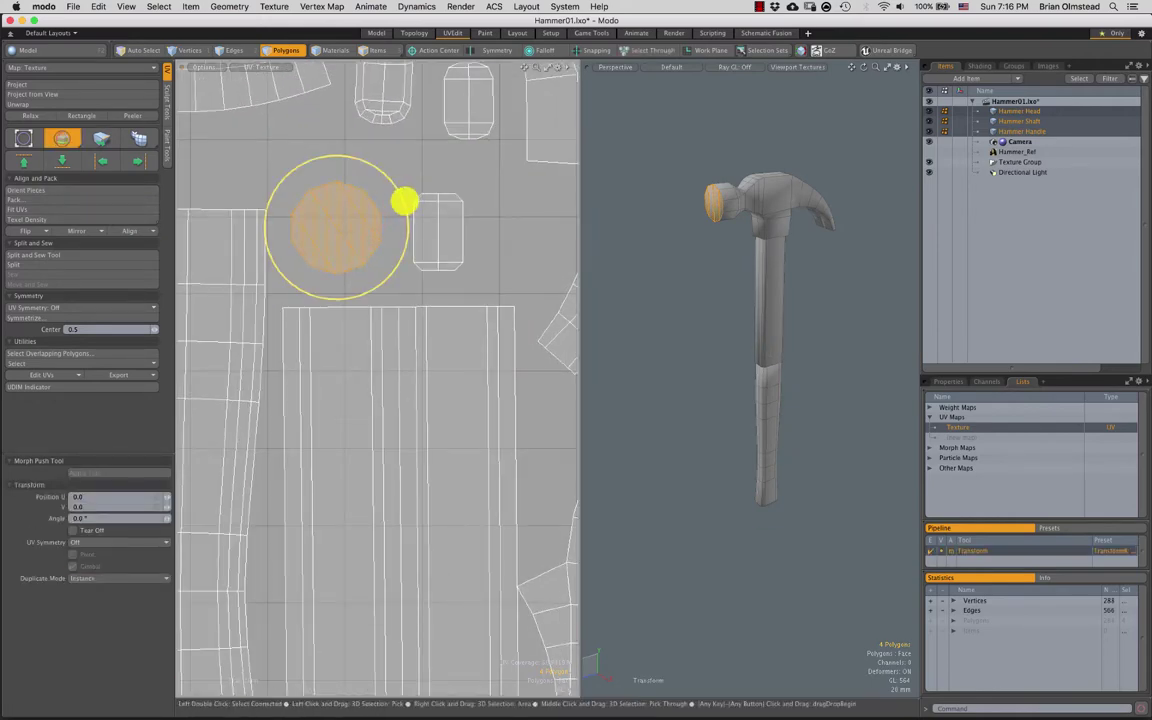
{"action": "left_click_drag", "start_coordinate": [394, 256], "coordinate": [399, 246]}
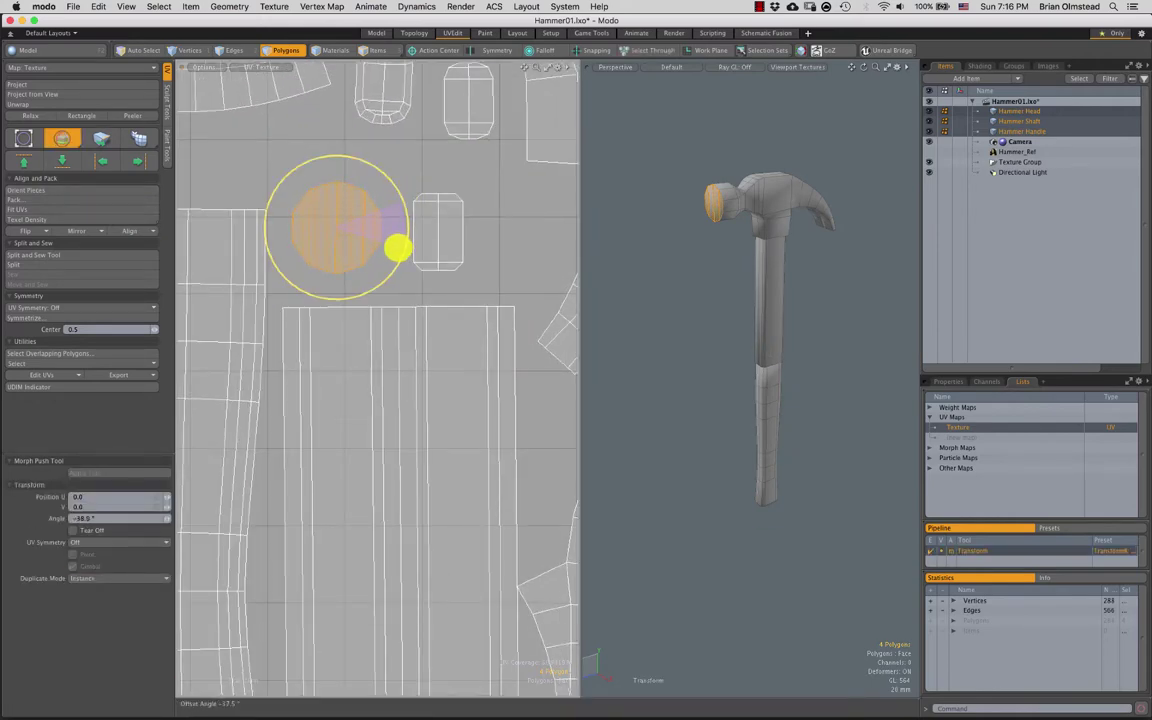
{"action": "scroll", "coordinate": [396, 224], "scroll_direction": "down", "scroll_amount": 5}
{"action": "key", "text": "space"}
{"action": "left_click", "coordinate": [447, 224]}
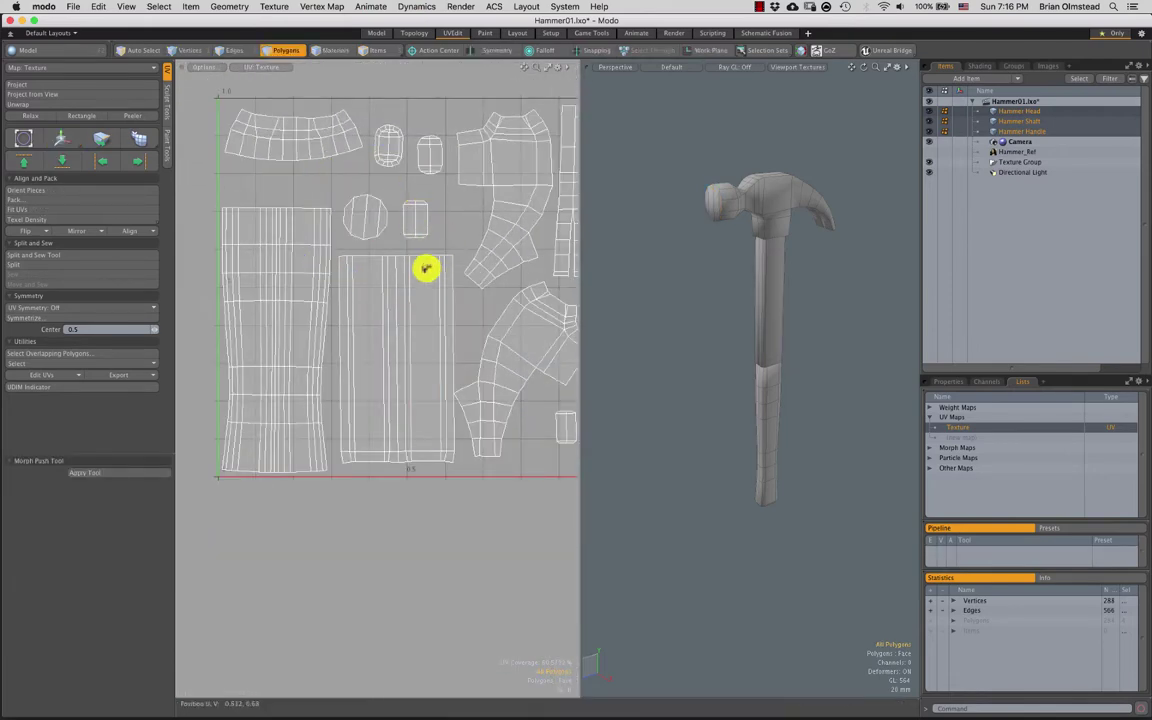
Review the finished UV layout alongside the hammer model and save the scene
{"action": "scroll", "coordinate": [426, 268], "scroll_direction": "down", "scroll_amount": 3}
{"action": "scroll", "coordinate": [483, 247], "scroll_direction": "down", "scroll_amount": 1}
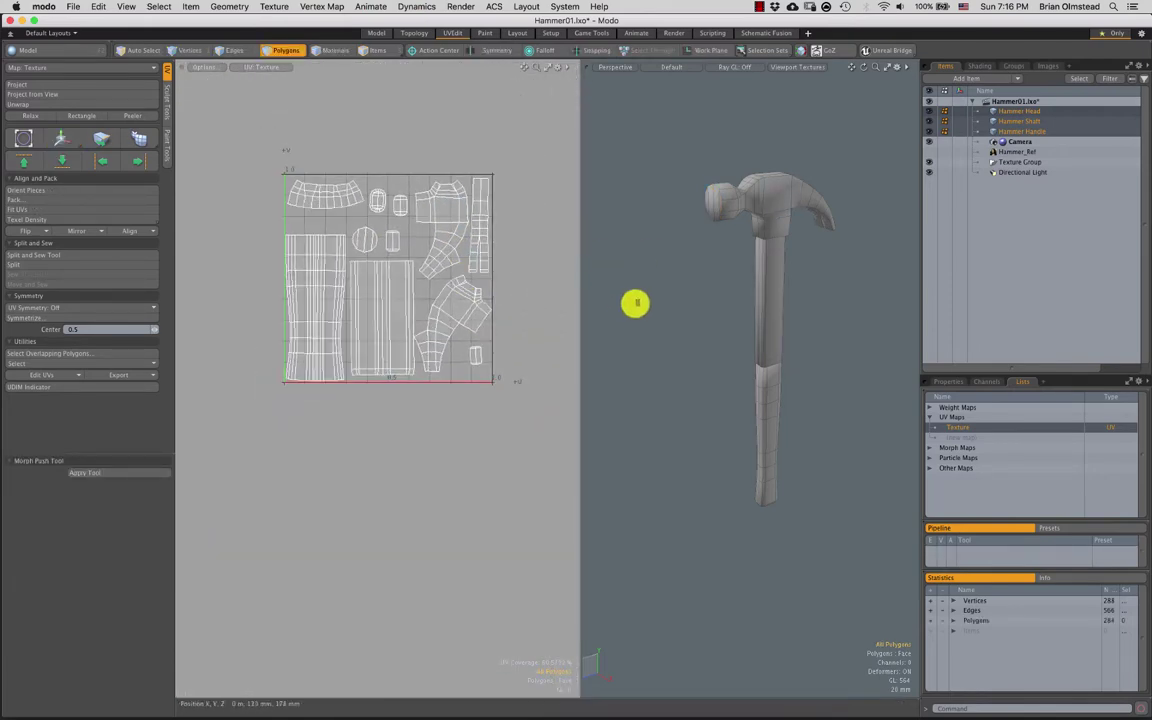
{"action": "middle_click_drag", "start_coordinate": [732, 339], "coordinate": [685, 346]}
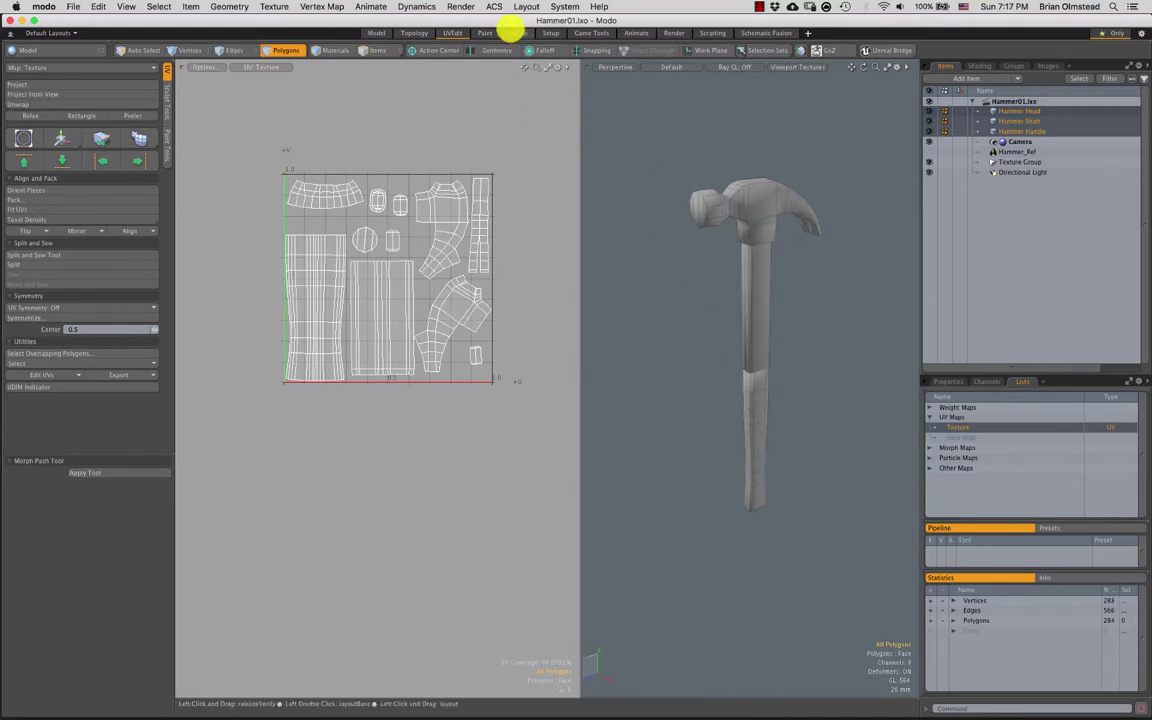
Switch to the Paint layout, frame the hammer, and show the paint tools and the scene's item list
{"action": "left_click", "coordinate": [482, 33]}
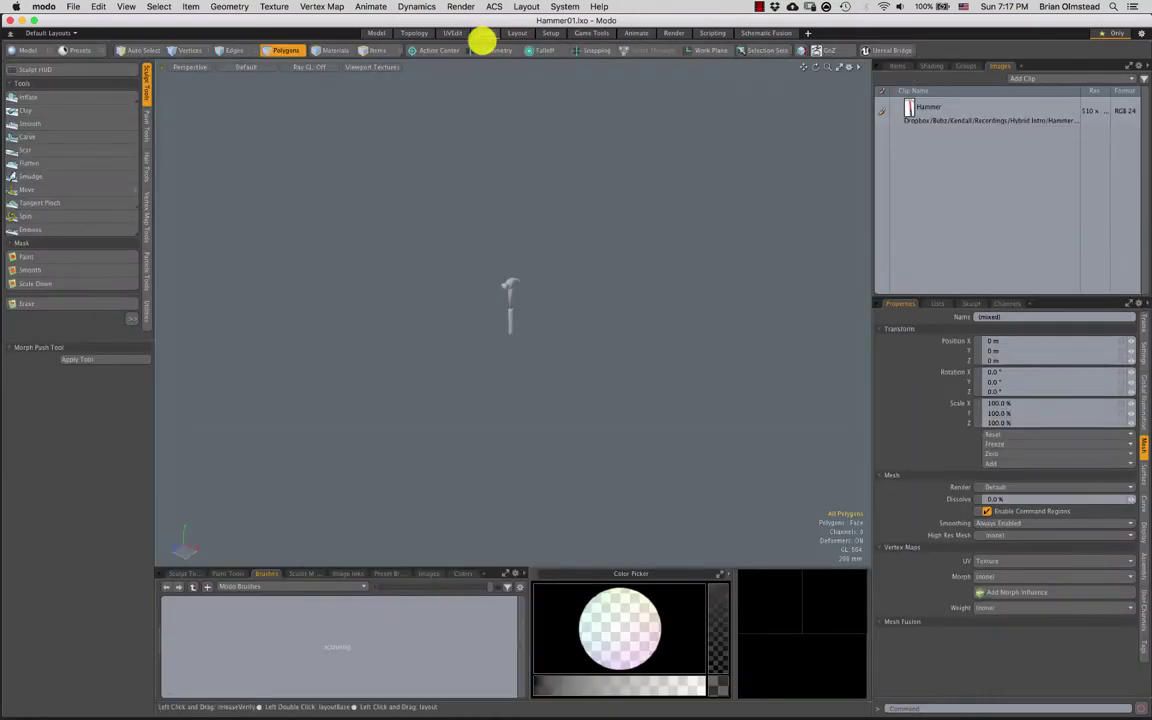
{"action": "mouse_move", "coordinate": [546, 336]}
{"action": "left_mouse_down", "text": "ctrl+alt"}
{"action": "mouse_move", "coordinate": [558, 373]}
{"action": "mouse_move", "coordinate": [499, 370]}
{"action": "mouse_move", "coordinate": [483, 355]}
{"action": "mouse_move", "coordinate": [486, 383]}
{"action": "mouse_move", "coordinate": [496, 363]}
{"action": "left_mouse_up", "text": "ctrl+alt"}
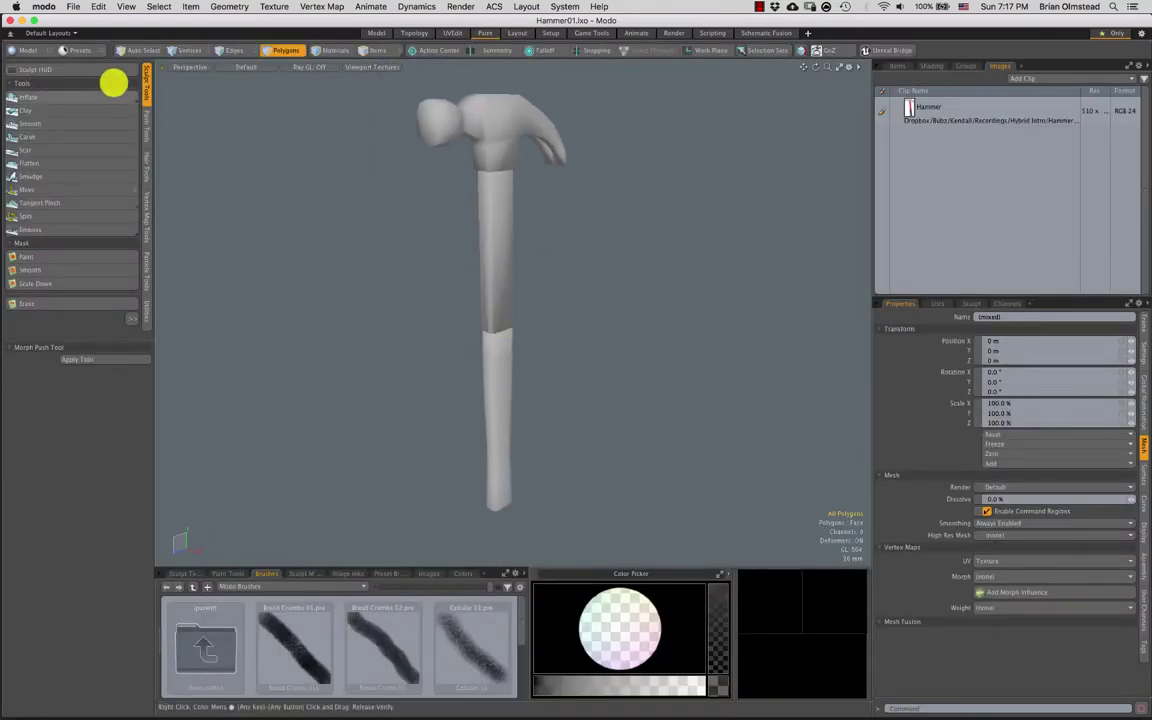
{"action": "left_click", "coordinate": [146, 125]}
{"action": "left_click_drag", "start_coordinate": [573, 265], "coordinate": [580, 294], "text": "alt"}
{"action": "left_click", "coordinate": [897, 68]}
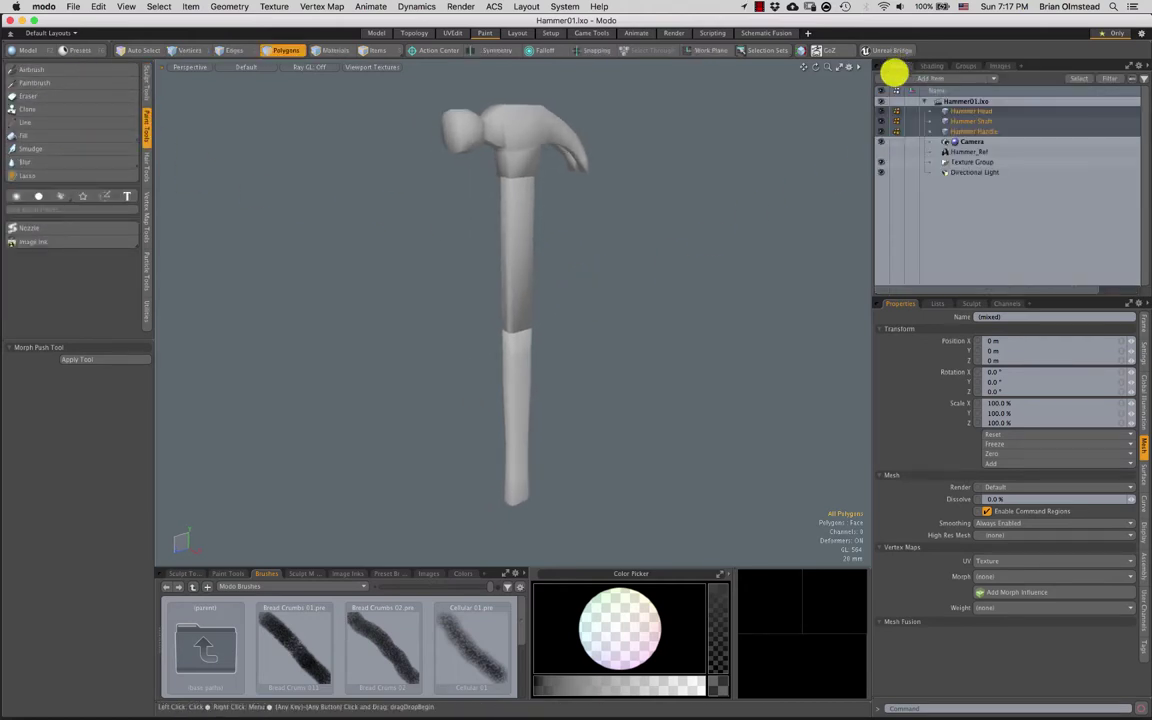
Check the separate hammer head and handle items, add a new empty mesh item, and name it Hammer
{"action": "left_click_drag", "start_coordinate": [527, 265], "coordinate": [607, 286], "text": "alt"}
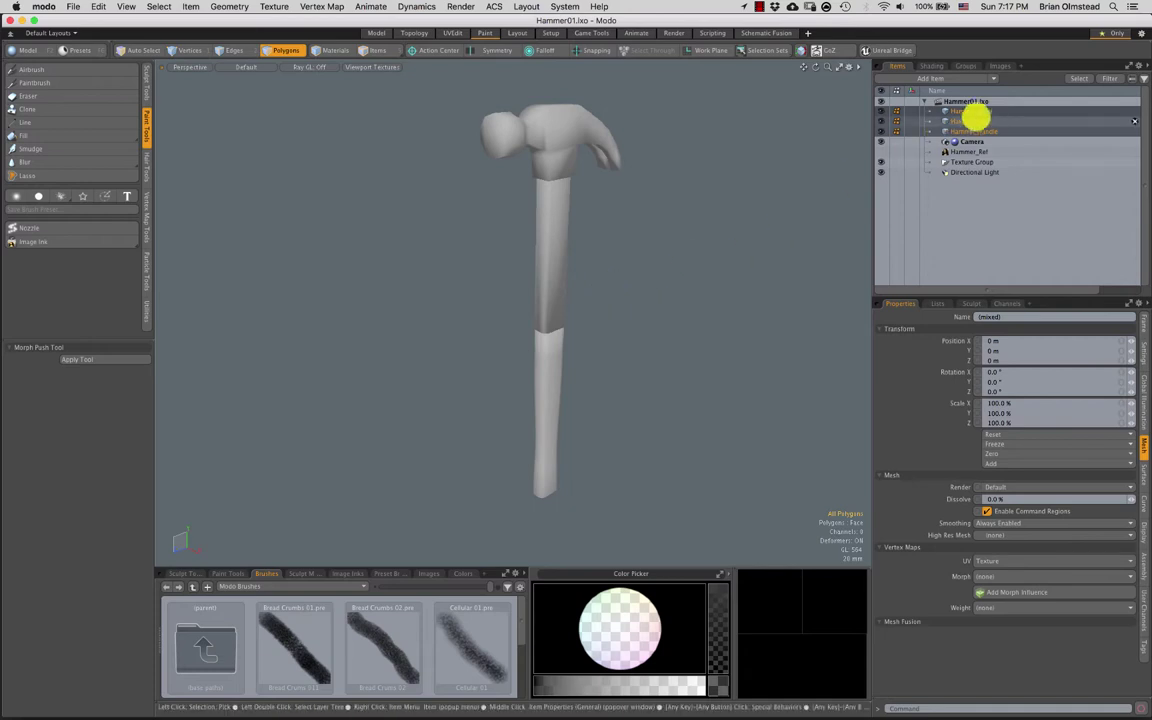
{"action": "left_click", "coordinate": [977, 121]}
{"action": "left_click", "coordinate": [975, 111]}
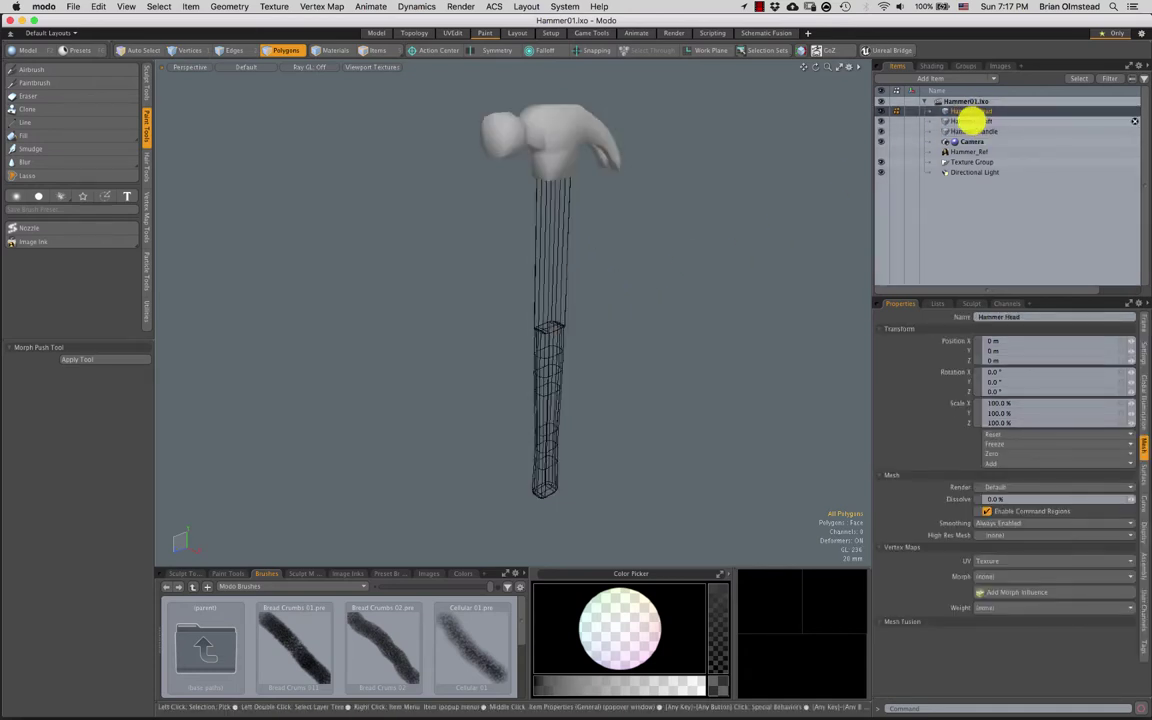
{"action": "left_click", "coordinate": [965, 131]}
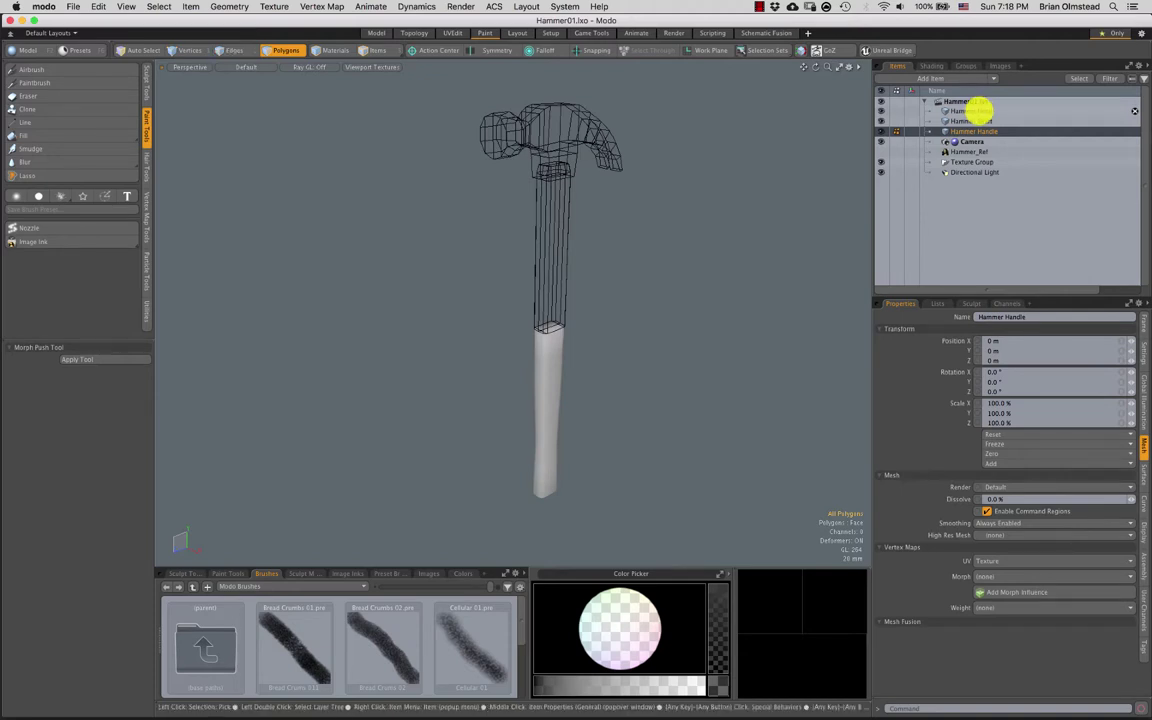
{"action": "key", "text": "n"}
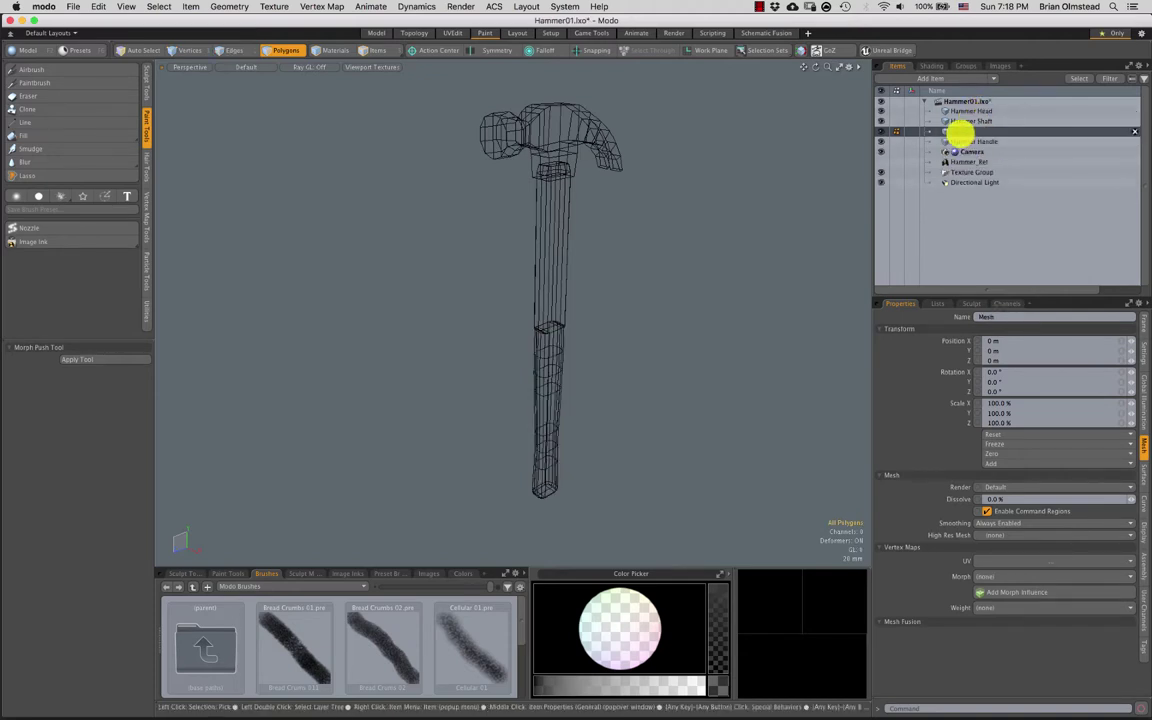
{"action": "double_click", "coordinate": [957, 132]}
{"action": "type", "text": "Ha"}
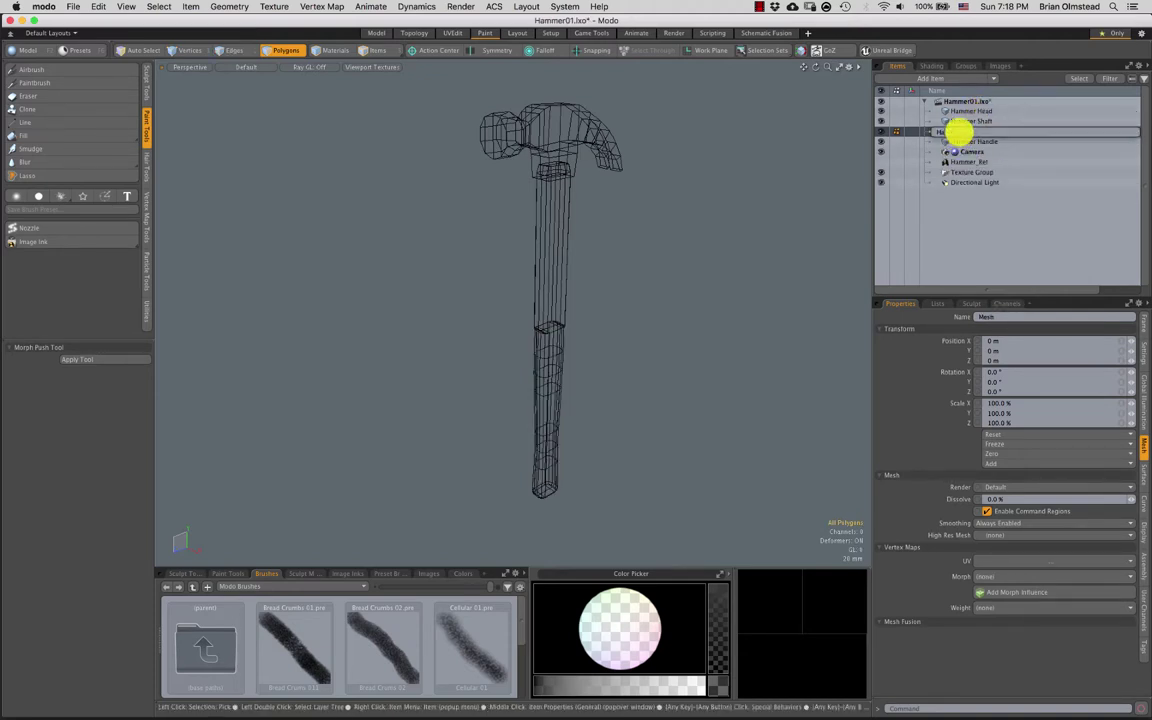
{"action": "type", "text": "mmer"}
{"action": "key", "text": "Return"}
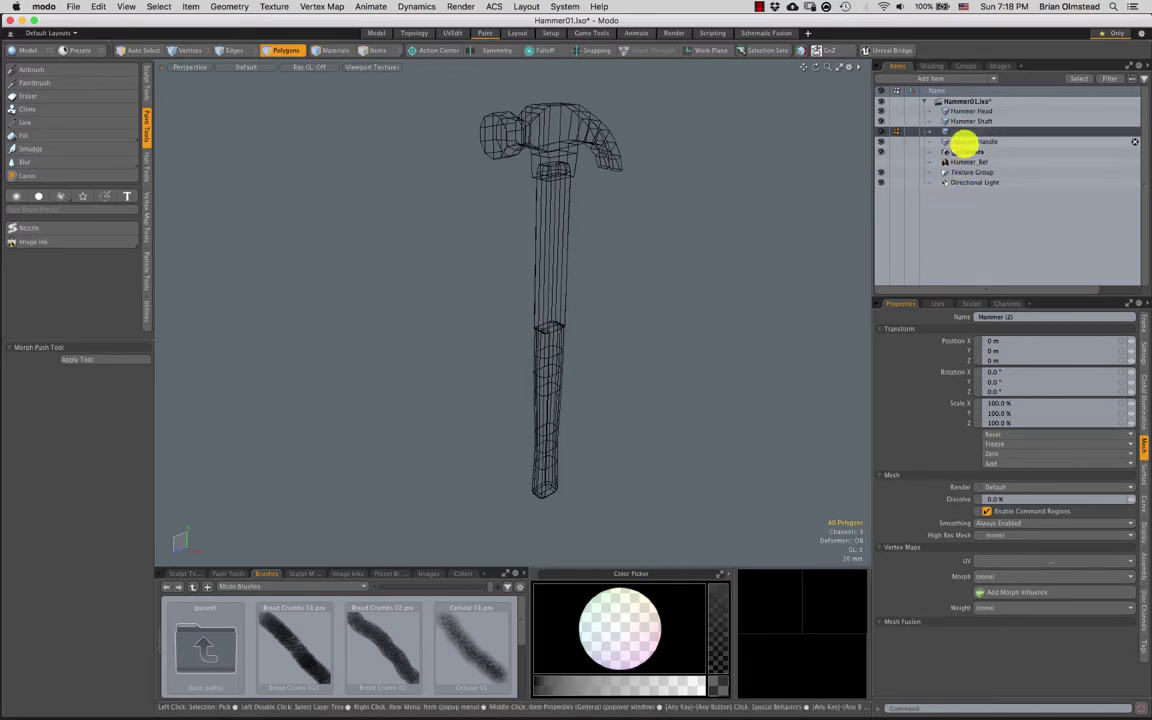
Cut all polygons from the head, shaft and handle, paste them into the new mesh, and rename it Hammer_Complete
{"action": "left_click", "coordinate": [963, 141]}
{"action": "left_click", "coordinate": [957, 105], "text": "shift"}
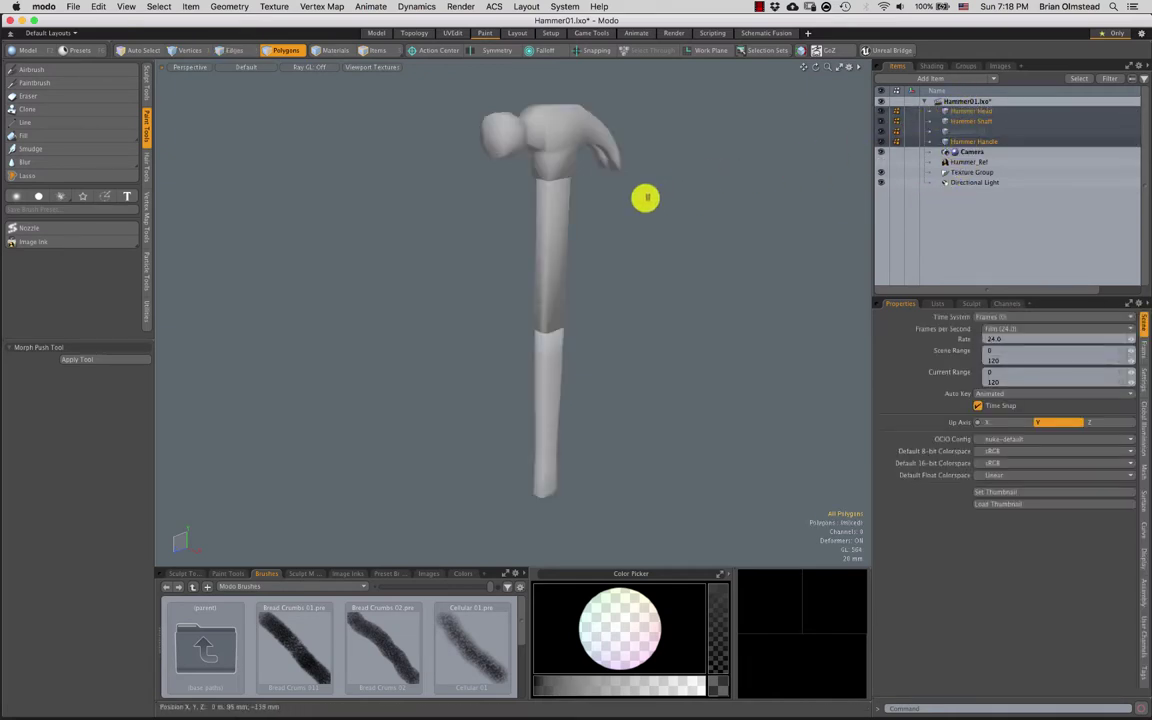
{"action": "mouse_move", "coordinate": [680, 130]}
{"action": "right_mouse_down"}
{"action": "mouse_move", "coordinate": [476, 62]}
{"action": "mouse_move", "coordinate": [625, 563]}
{"action": "mouse_move", "coordinate": [689, 282]}
{"action": "right_mouse_up"}
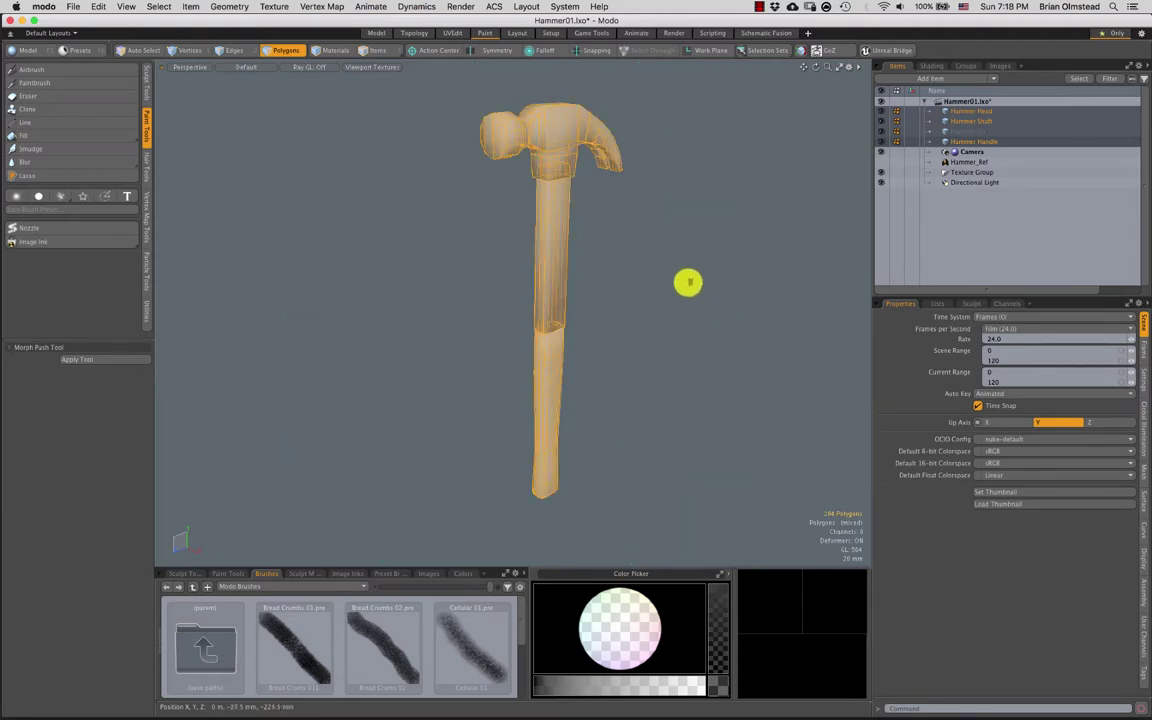
{"action": "key", "text": "super+x"}
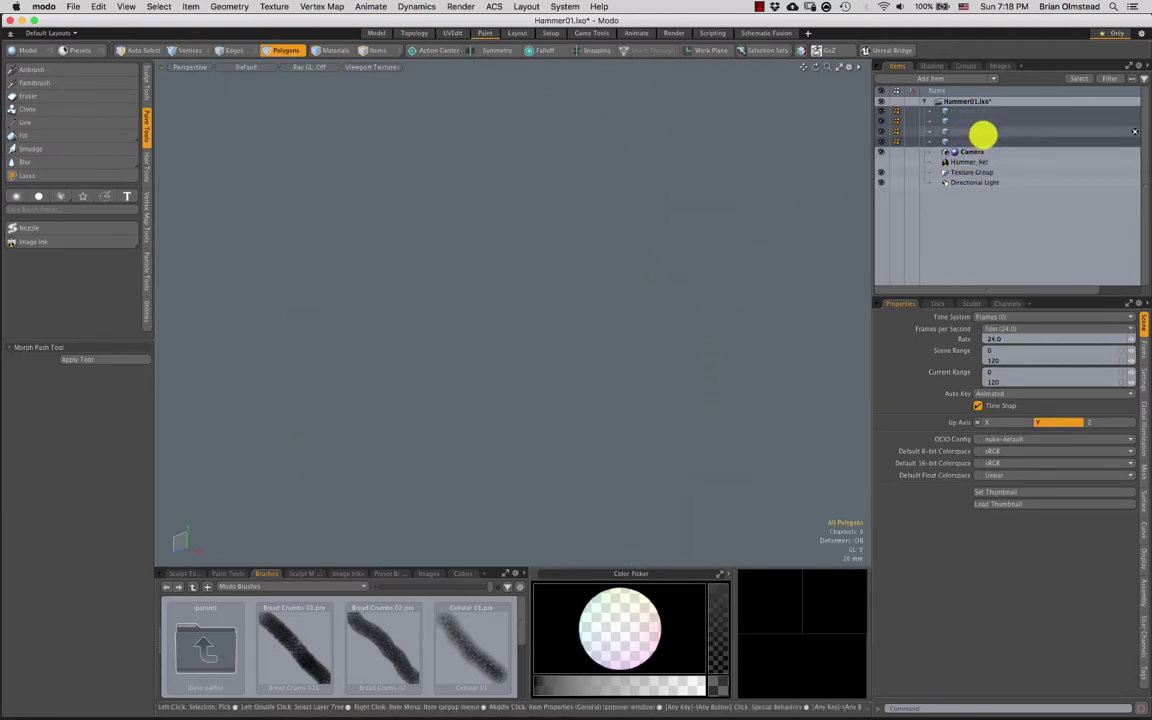
{"action": "left_click", "coordinate": [979, 132]}
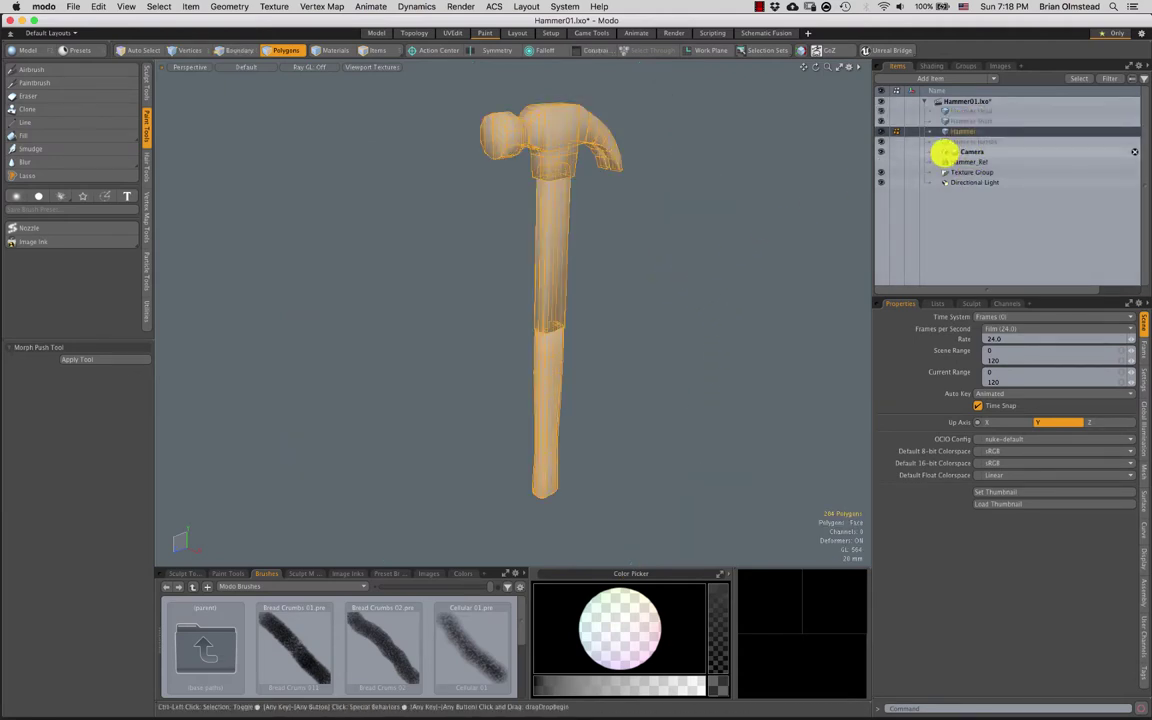
{"action": "key", "text": "ctrl+v"}
{"action": "double_click", "coordinate": [967, 131]}
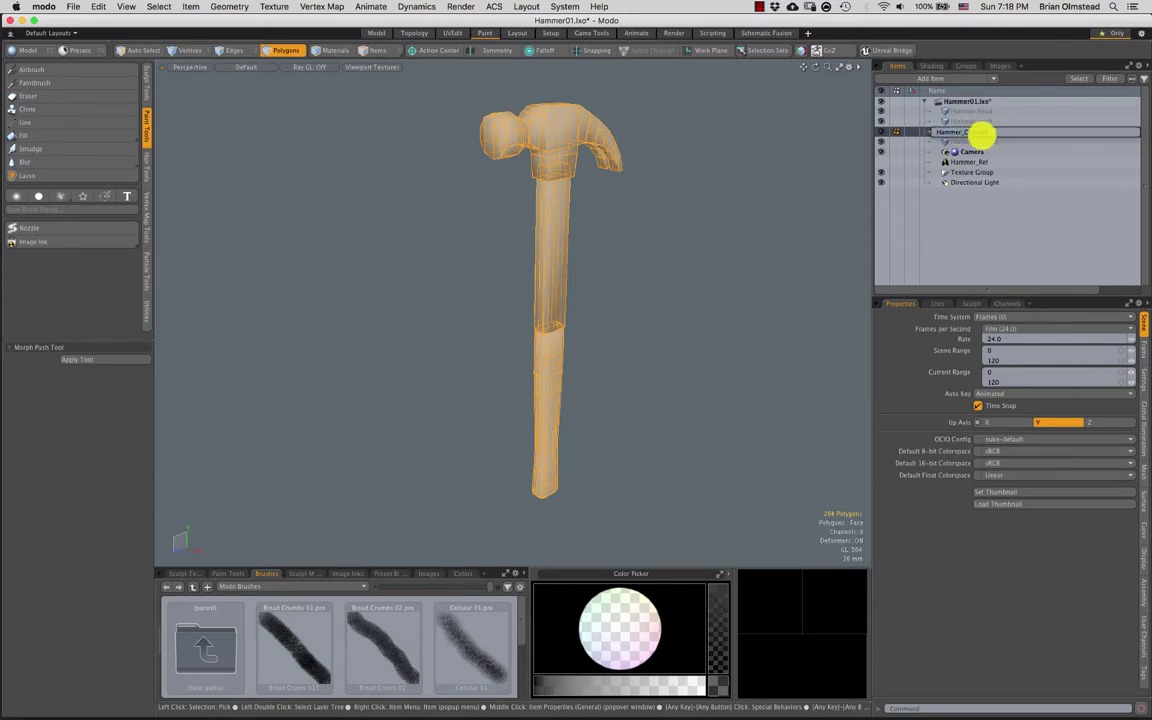
{"action": "key", "text": "Return"}
Delete the emptied Hammer Handle, Hammer Shaft and Hammer Head items and select the Hammer_Complete mesh
{"action": "left_click", "coordinate": [989, 142]}
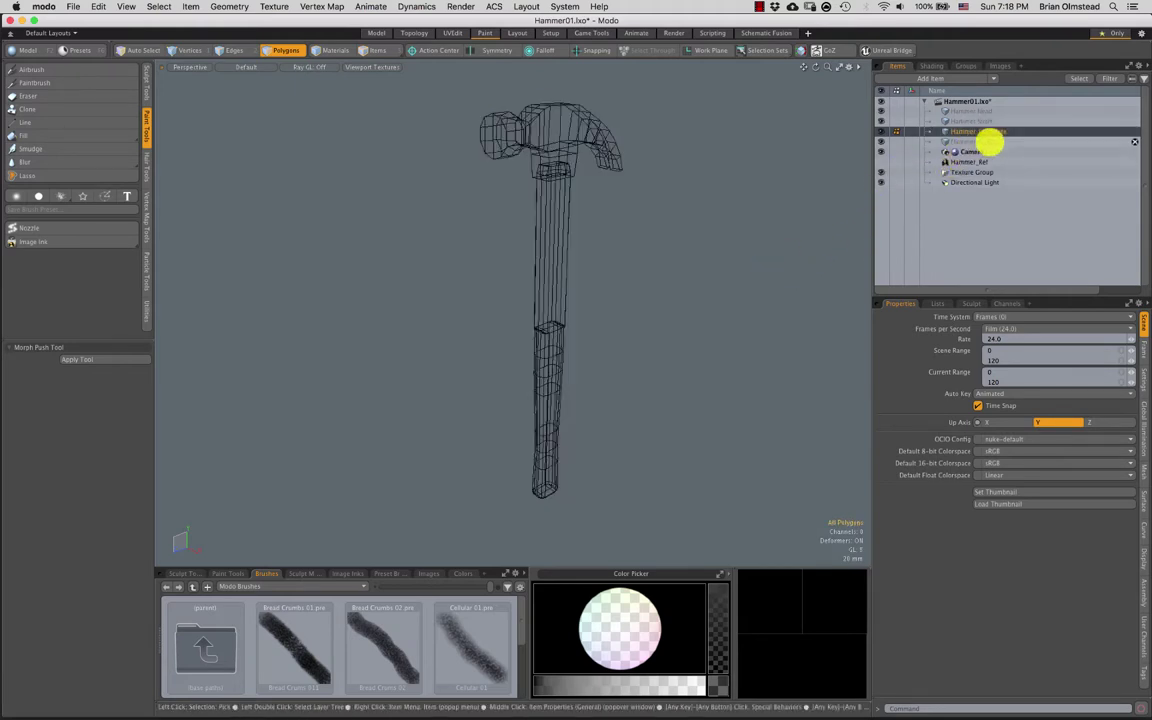
{"action": "left_click", "coordinate": [1134, 141]}
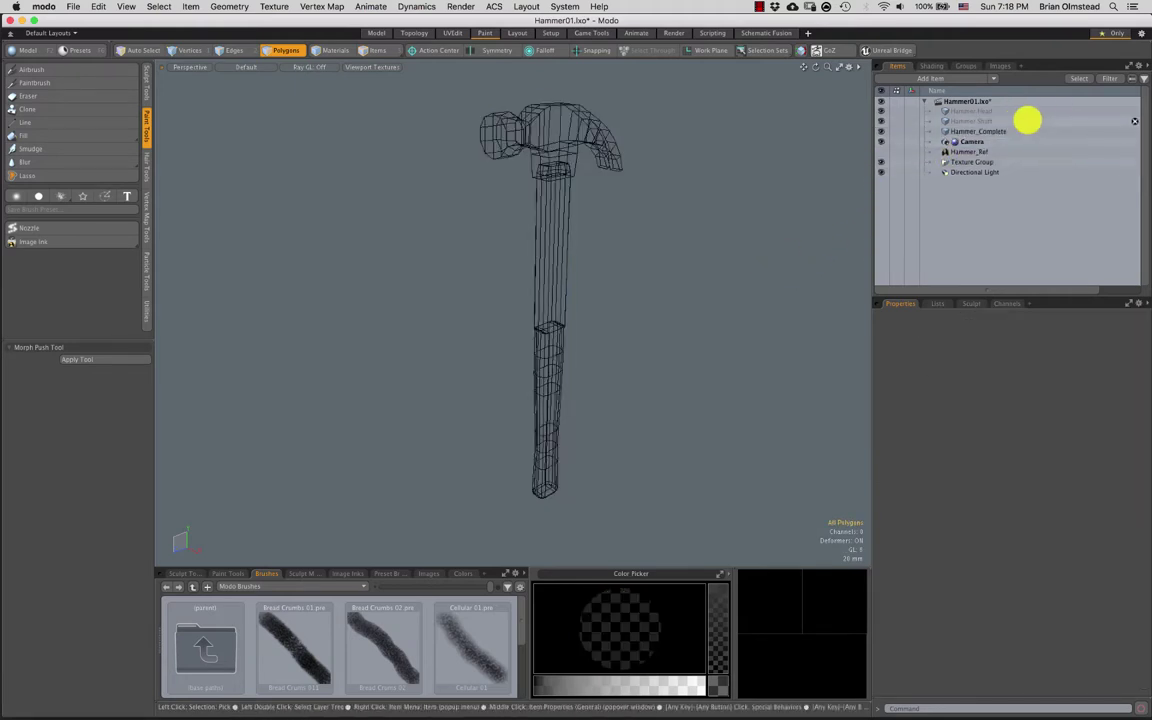
{"action": "left_click", "coordinate": [1134, 121]}
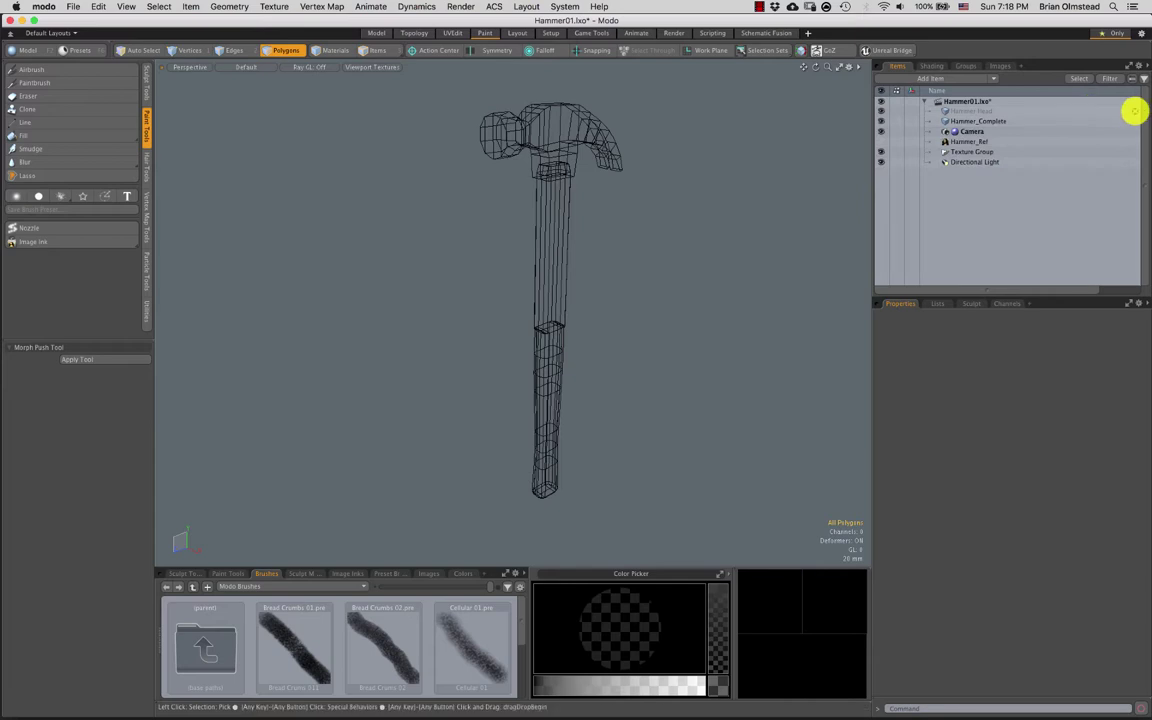
{"action": "left_click", "coordinate": [1134, 111]}
{"action": "left_click", "coordinate": [962, 110]}
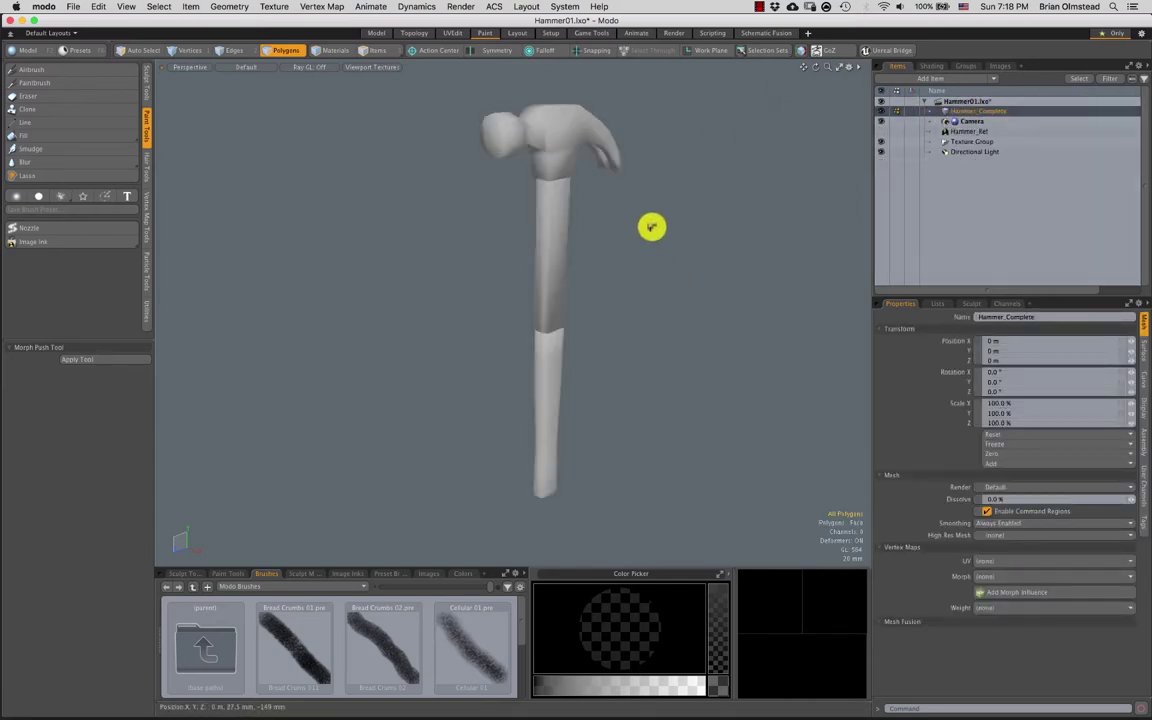
Create a new PNG image clip named Hammer_Paint on the Desktop with a resolution of 512 x 512 in RGBA format
{"action": "scroll", "coordinate": [645, 251], "scroll_direction": "up", "scroll_amount": 1}
{"action": "scroll", "coordinate": [645, 251], "scroll_direction": "down", "scroll_amount": 1}
{"action": "left_click", "coordinate": [998, 65]}
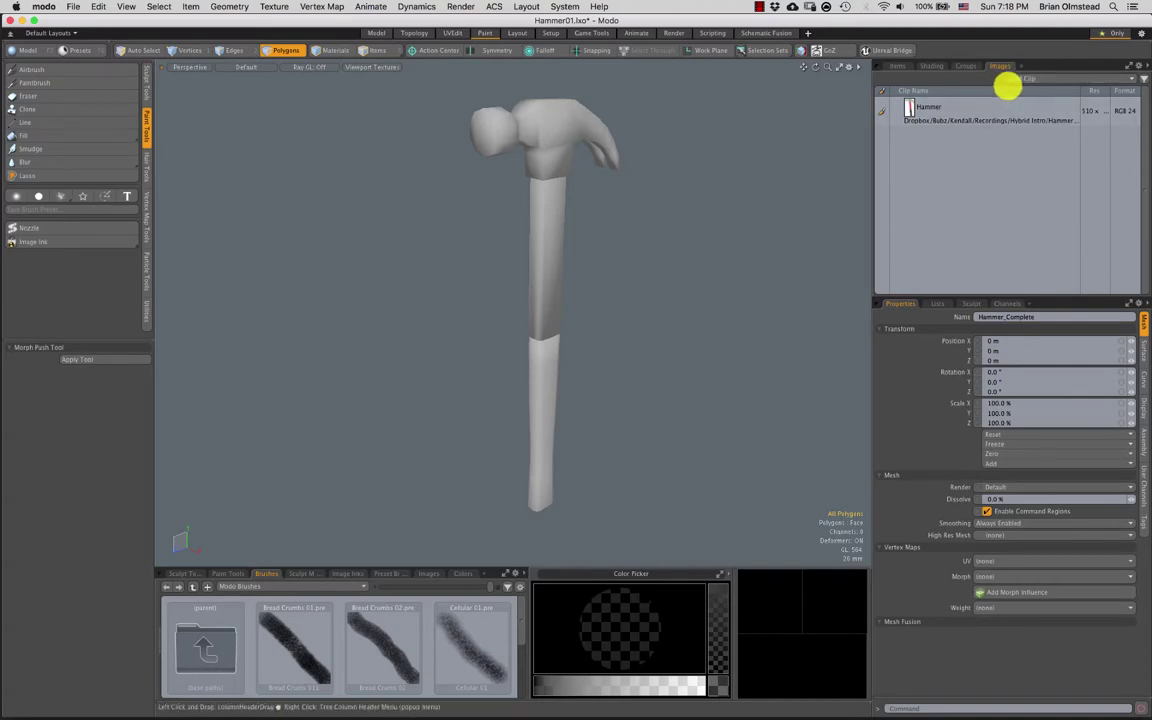
{"action": "left_click", "coordinate": [1030, 76]}
{"action": "left_click", "coordinate": [1030, 76]}
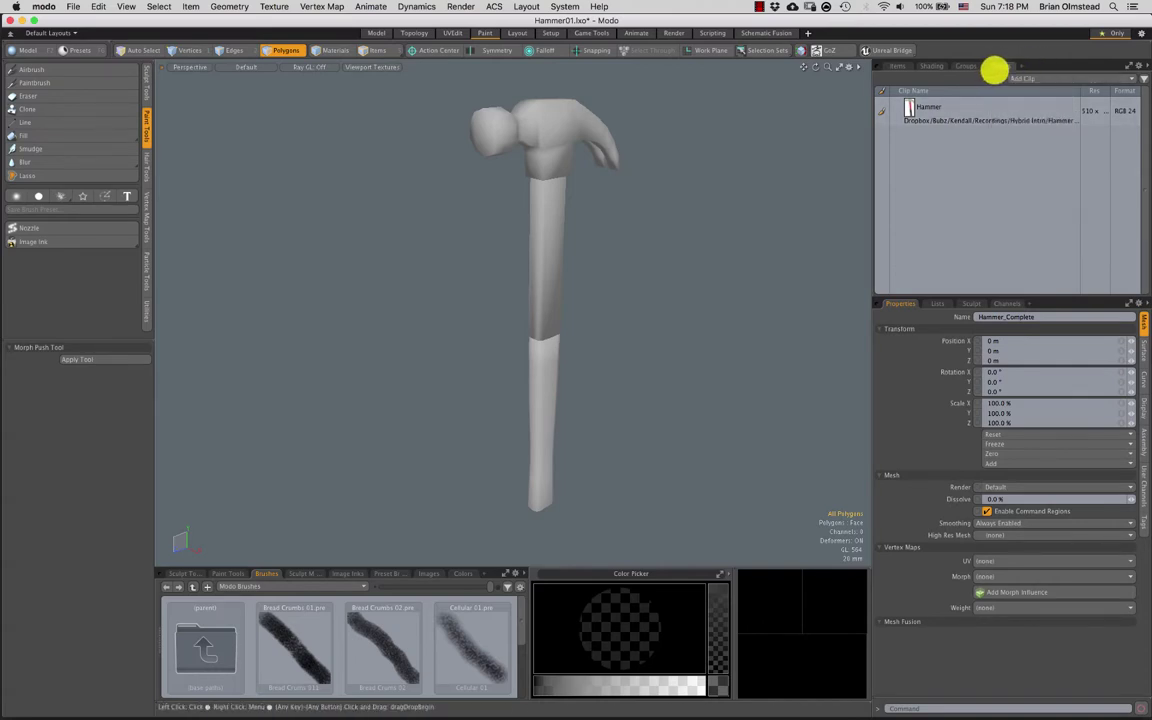
{"action": "left_click", "coordinate": [1028, 75]}
{"action": "left_click", "coordinate": [1028, 144]}
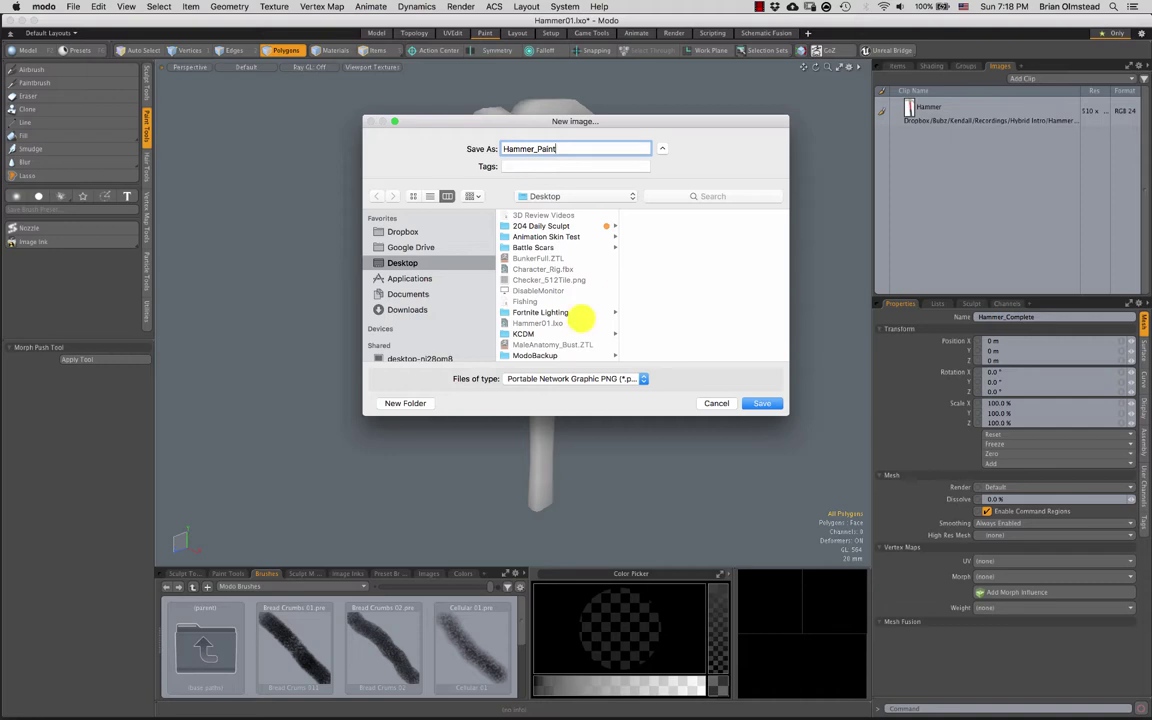
{"action": "left_click", "coordinate": [762, 403]}
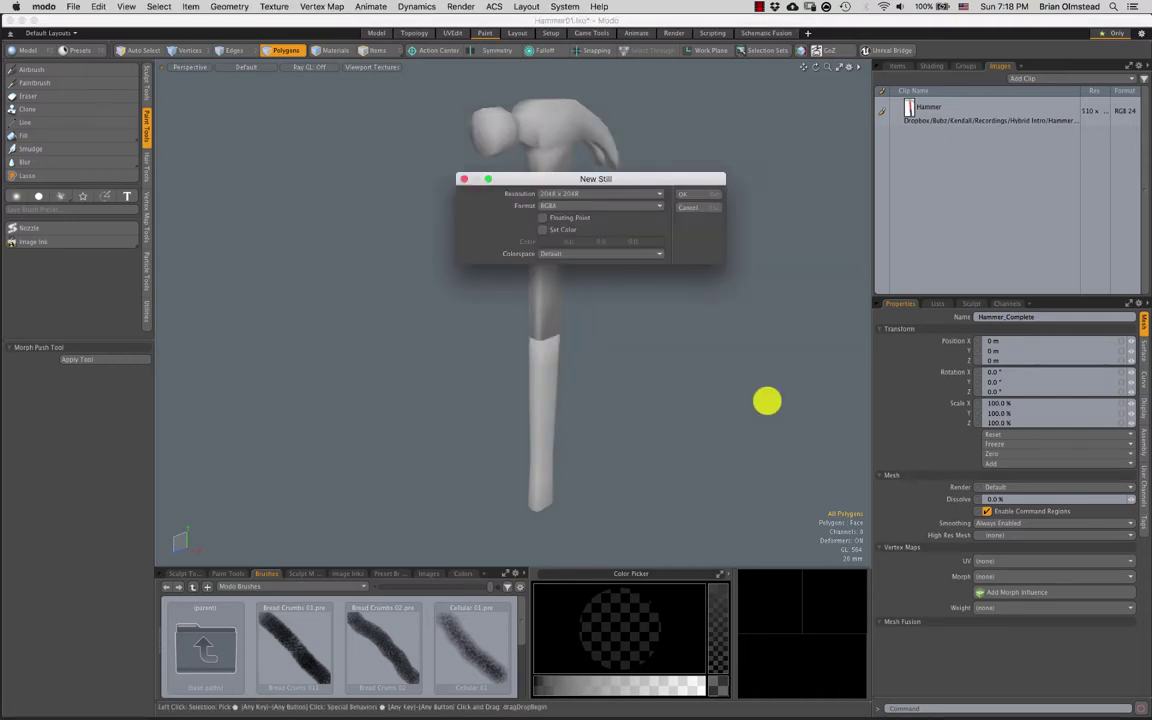
{"action": "left_click", "coordinate": [572, 193]}
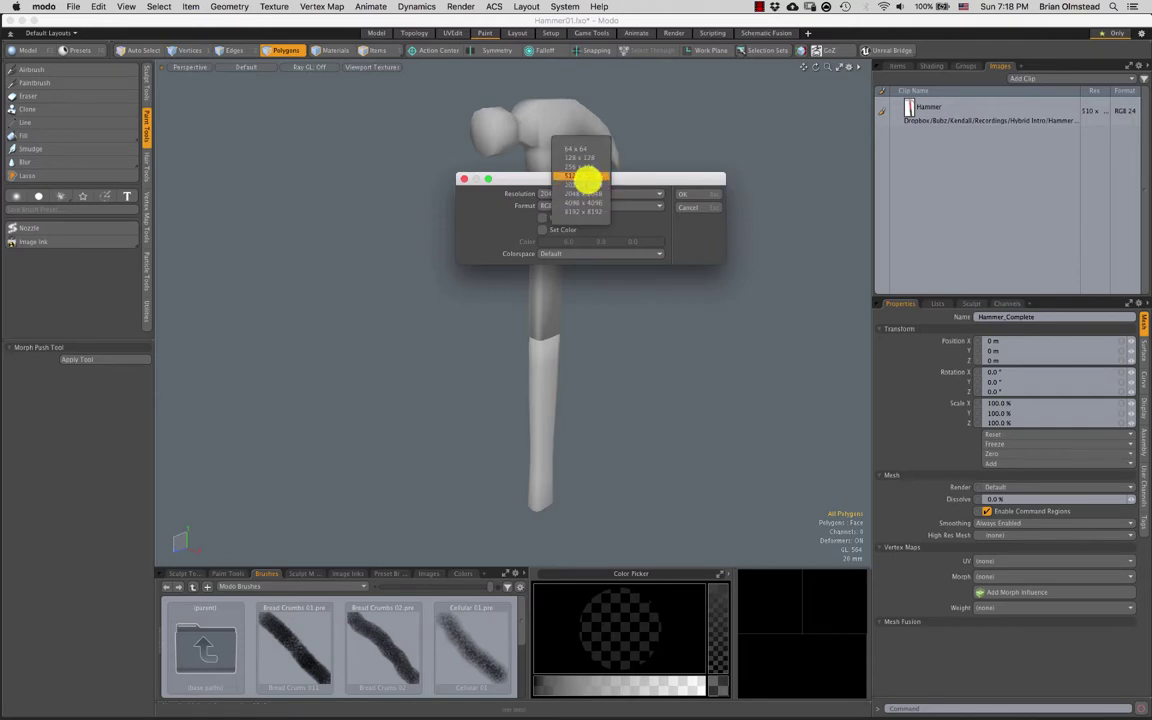
{"action": "left_click", "coordinate": [587, 178]}
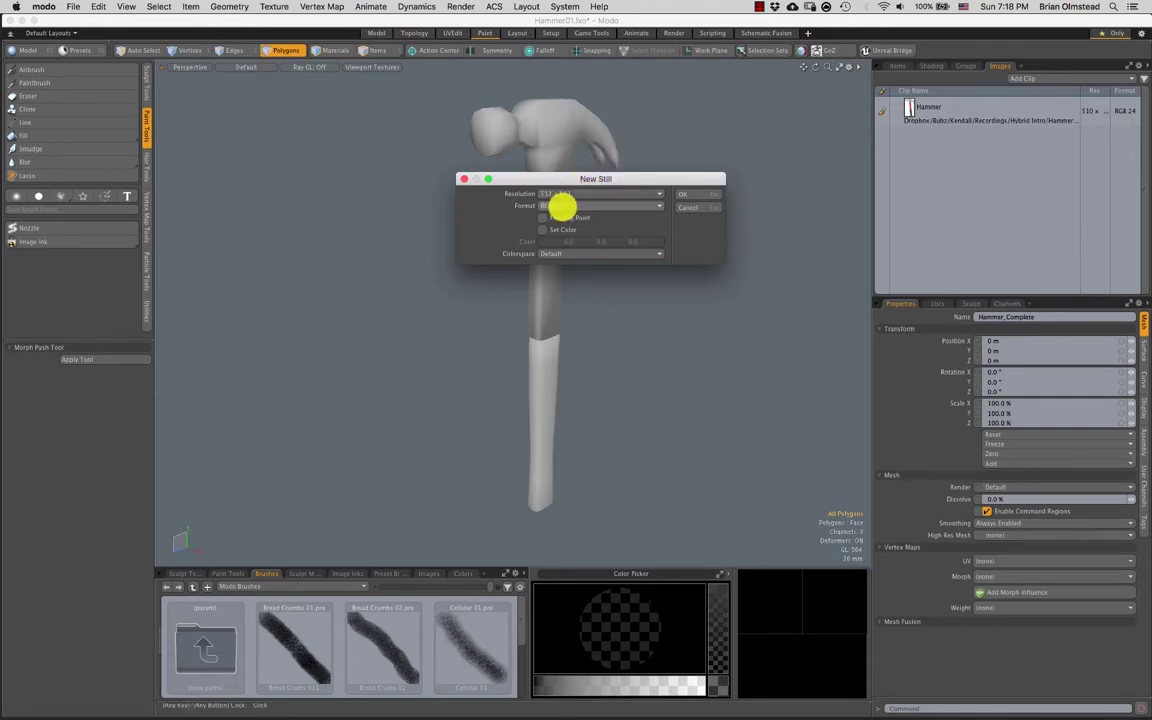
{"action": "left_click", "coordinate": [694, 194]}
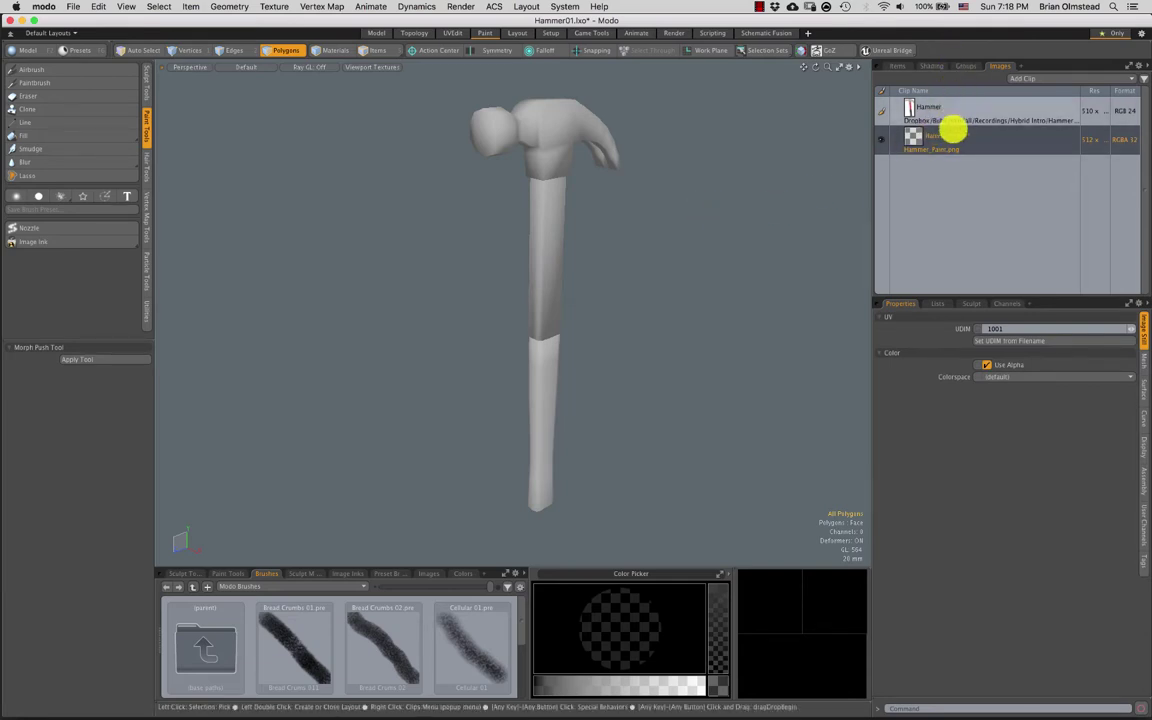
Add Hammer_Paint.png from the desktop to the Hammer material in the shader tree as a diffuse colour image layer
{"action": "left_click", "coordinate": [900, 67]}
{"action": "left_click", "coordinate": [931, 67]}
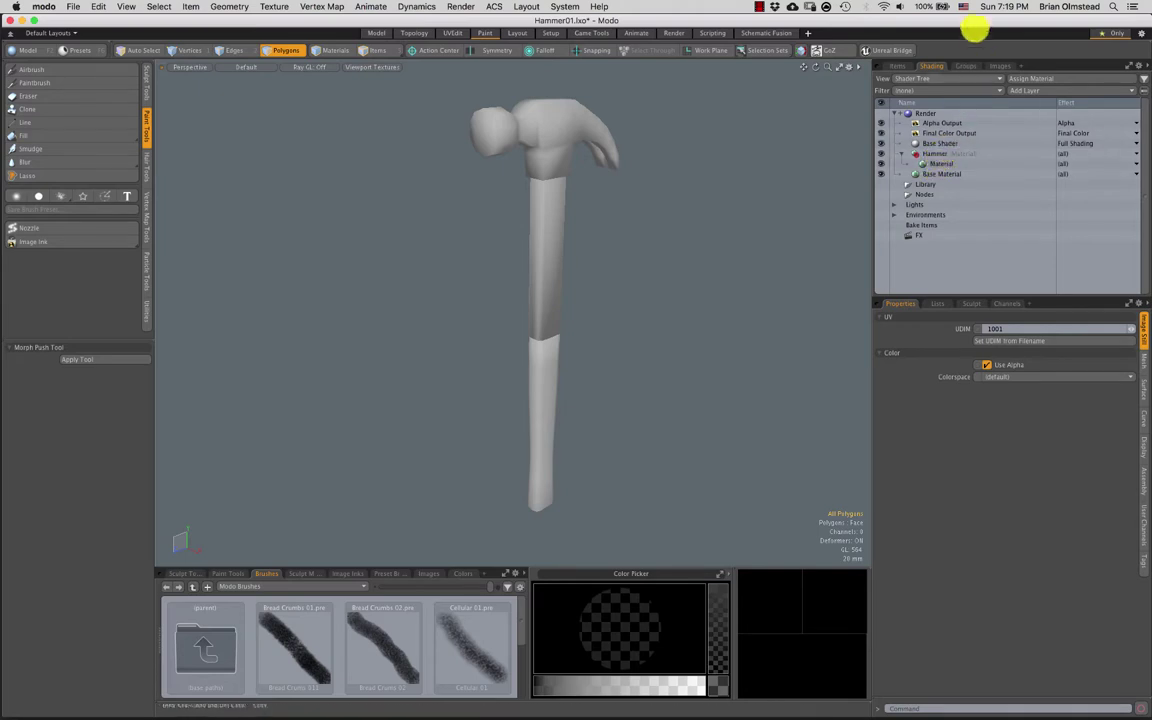
{"action": "left_click_drag", "start_coordinate": [993, 22], "coordinate": [774, 22]}
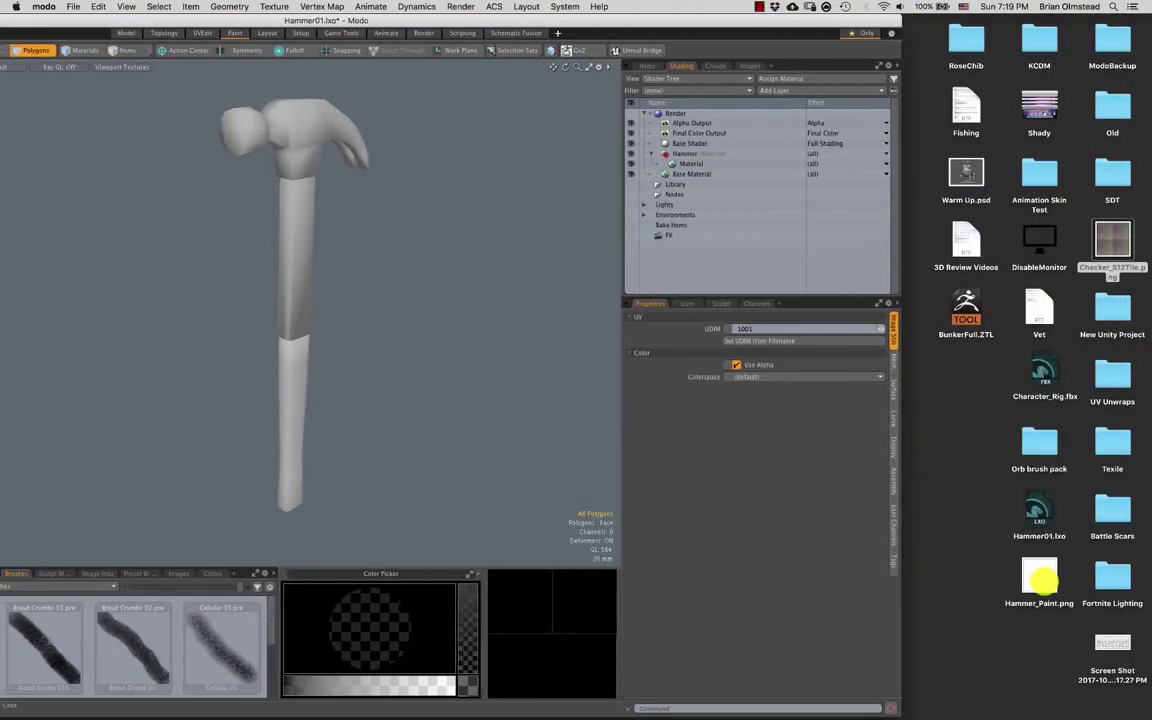
{"action": "left_click_drag", "start_coordinate": [1040, 580], "coordinate": [731, 159]}
{"action": "double_click", "coordinate": [585, 20]}
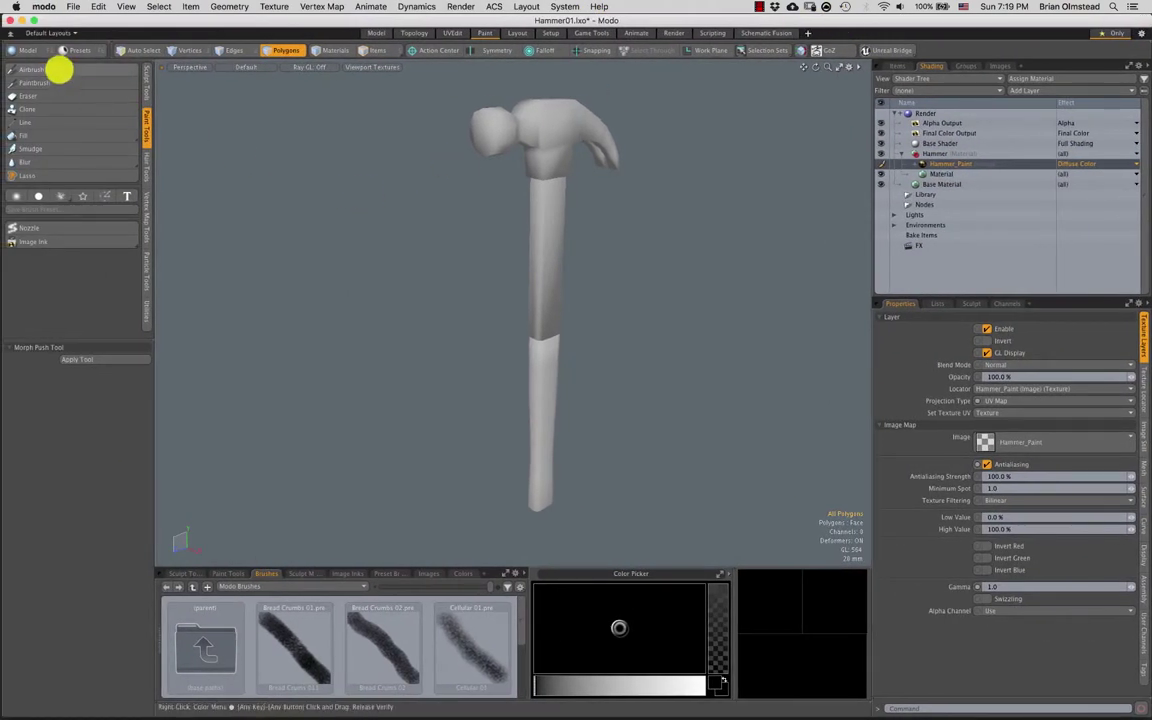
Choose the Airbrush and set its foreground colour to a saturated red
{"action": "left_click", "coordinate": [57, 68]}
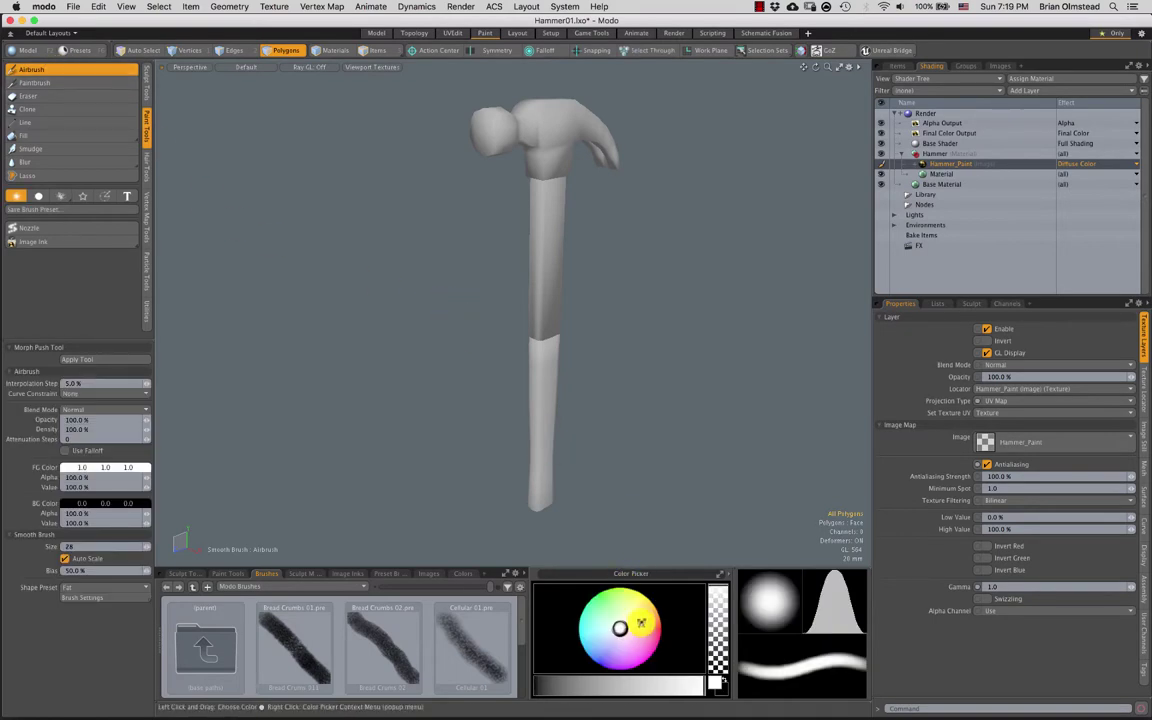
{"action": "left_click", "coordinate": [660, 629]}
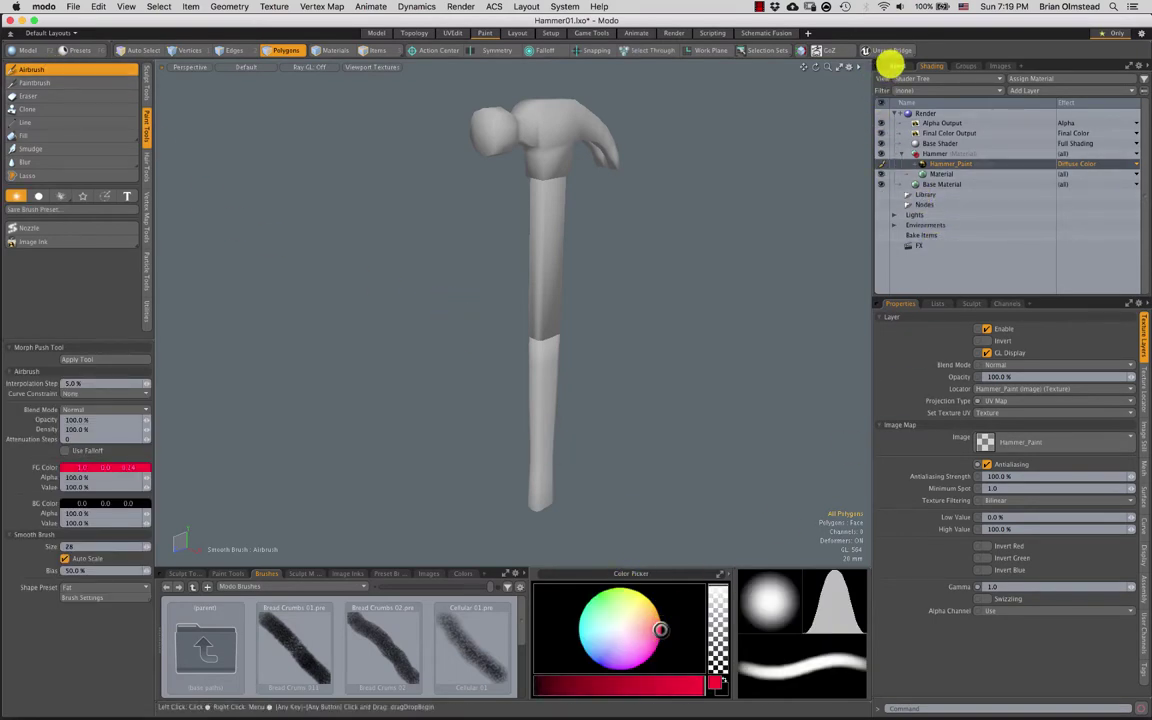
Show the Hammer_Ref backdrop and move it about 146 mm along Z so it stands beside the hammer model
{"action": "left_click", "coordinate": [897, 66]}
{"action": "left_click", "coordinate": [881, 131]}
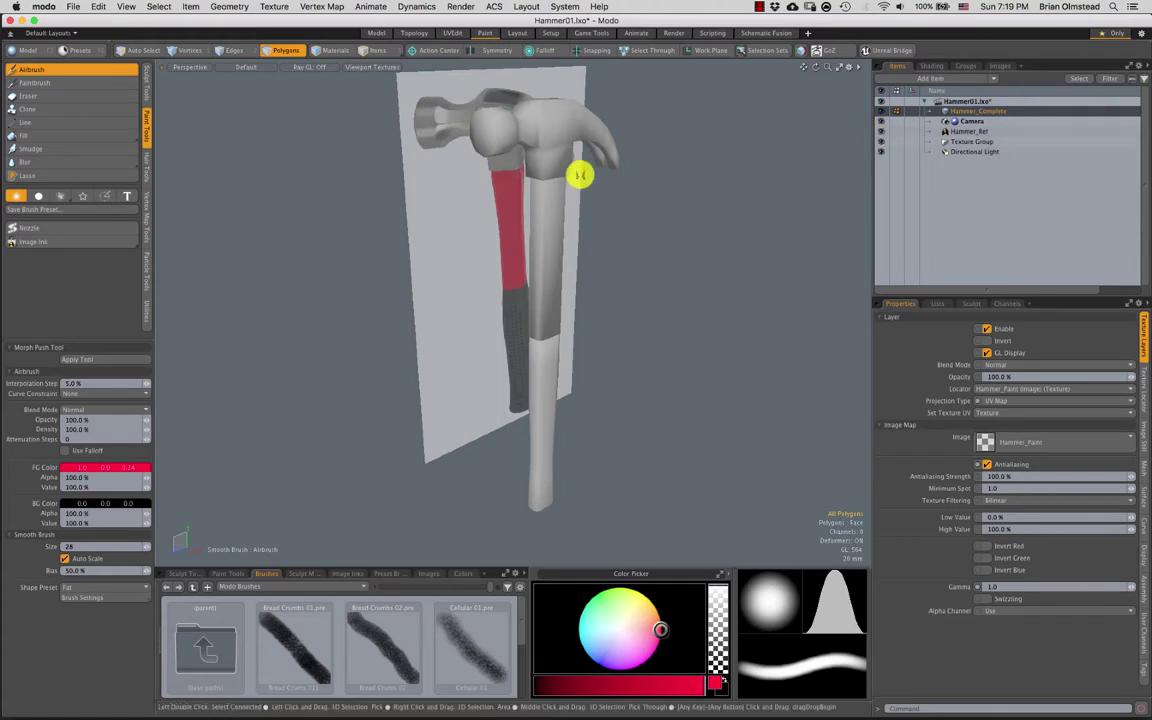
{"action": "key", "text": "5"}
{"action": "left_click", "coordinate": [457, 285]}
{"action": "key", "text": "y"}
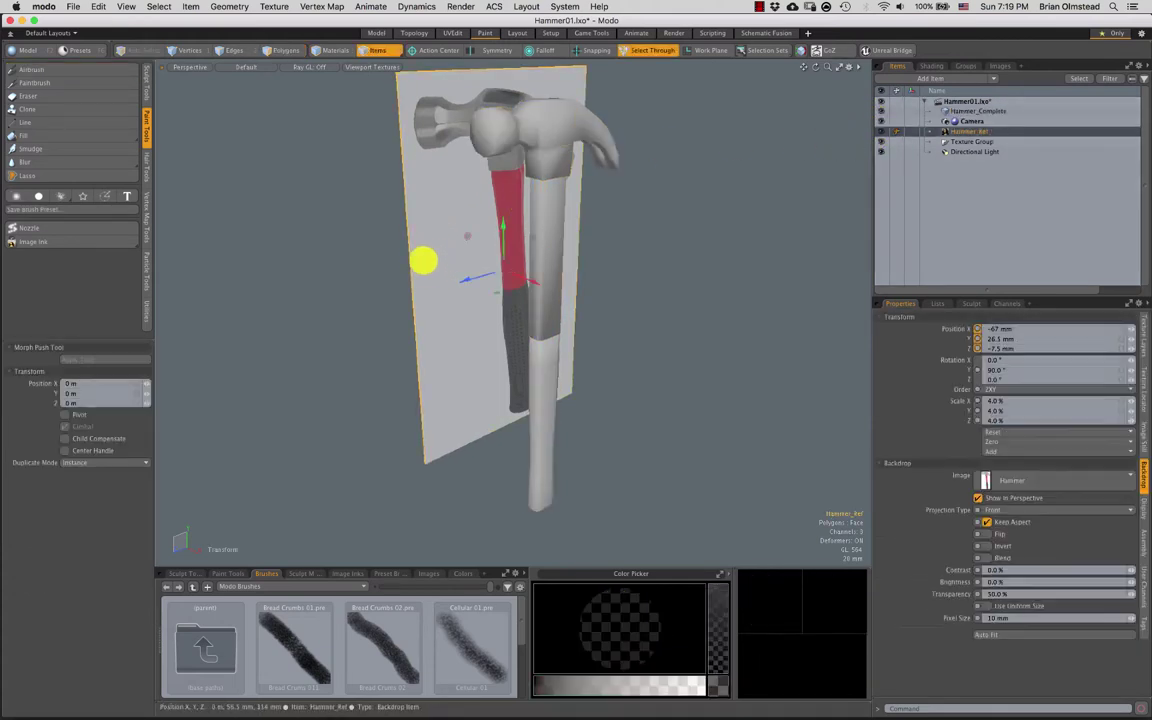
{"action": "left_click_drag", "start_coordinate": [465, 277], "coordinate": [404, 311]}
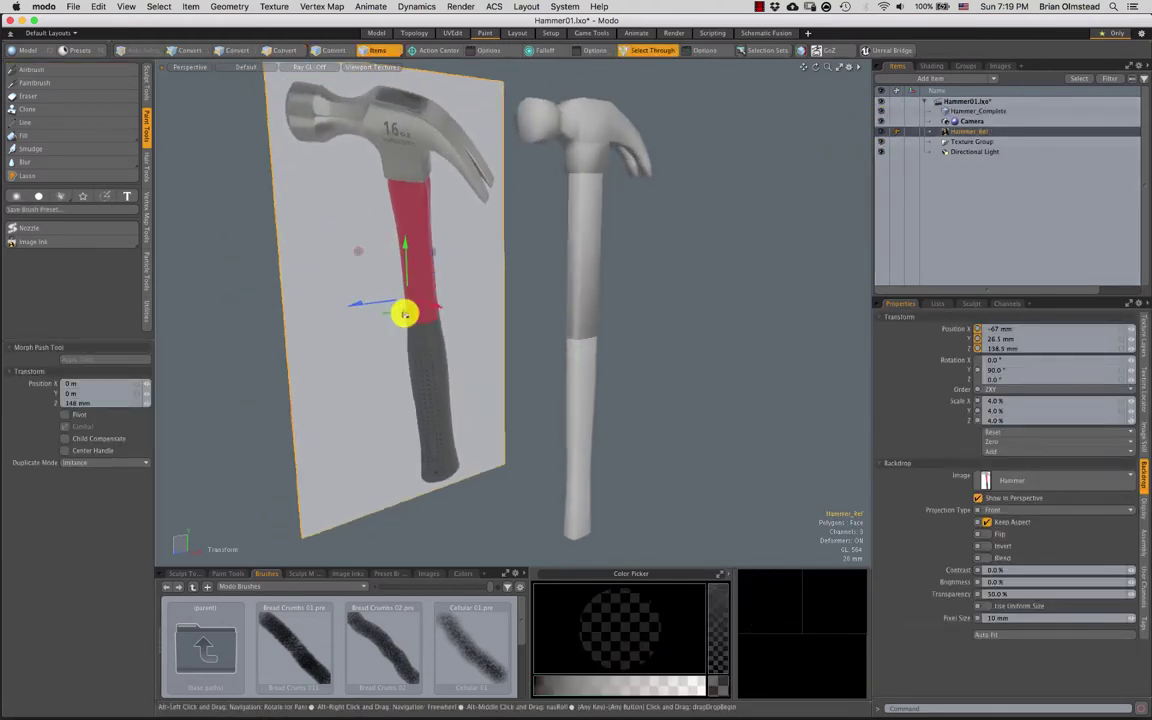
{"action": "key", "text": "q"}
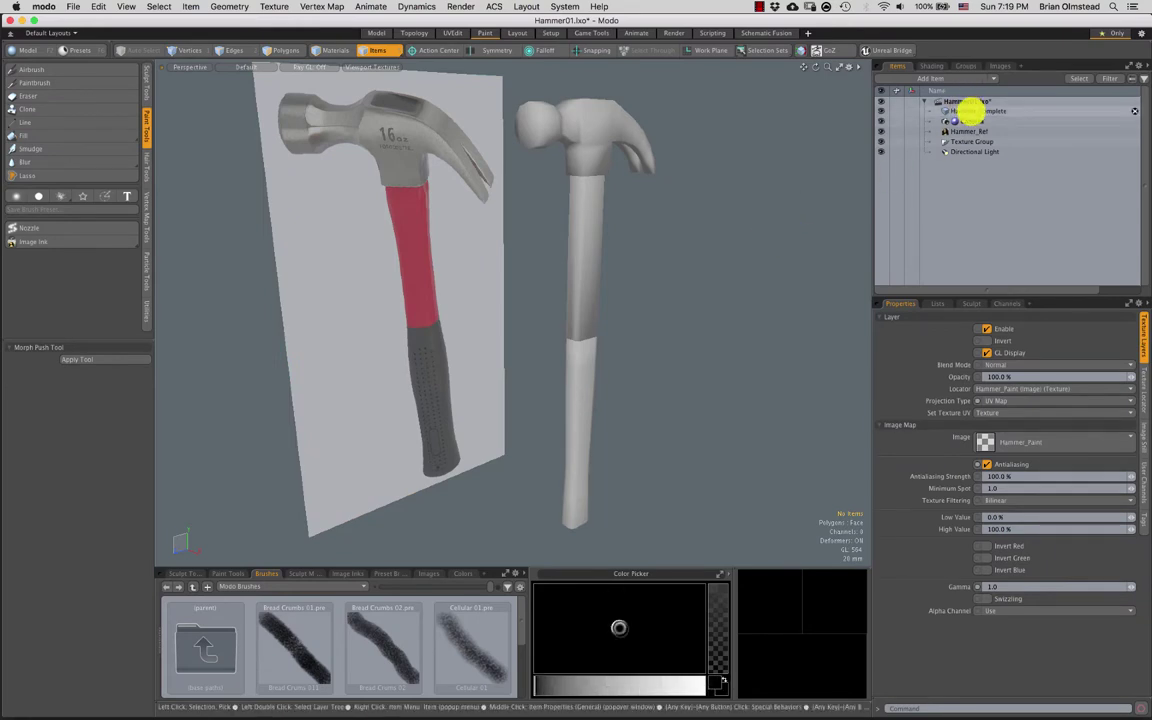
Select the Hammer_Complete mesh and its Texture UV map, and show the list of image clips
{"action": "left_click", "coordinate": [968, 111]}
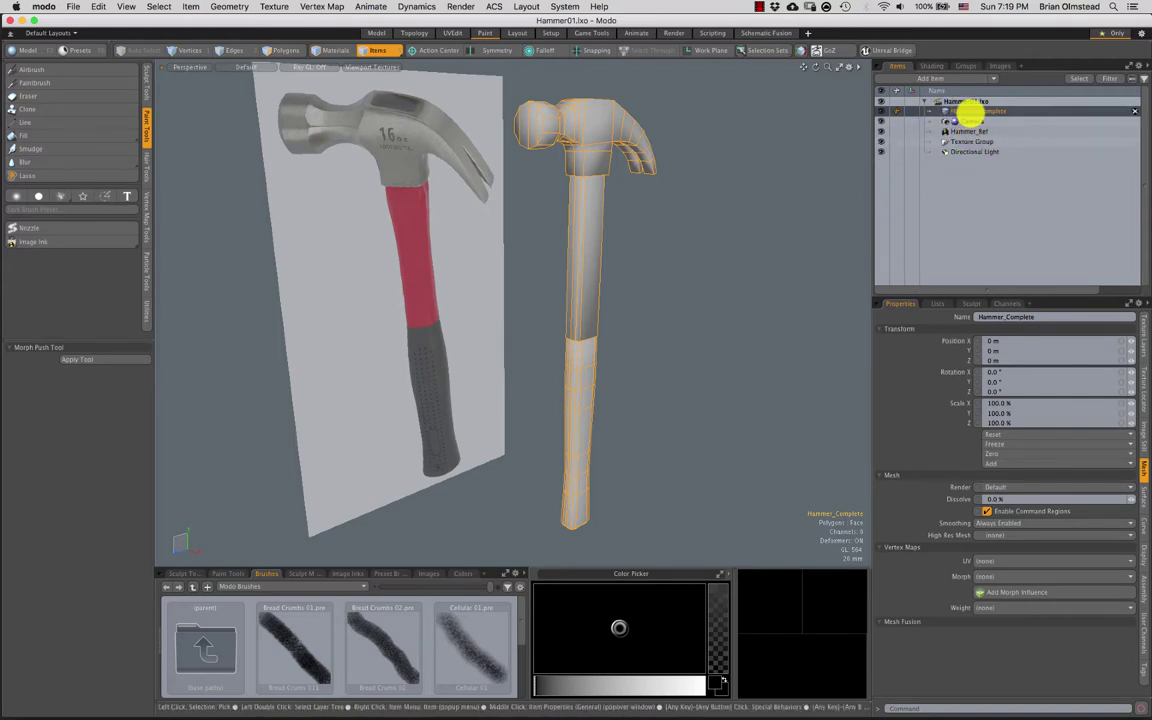
{"action": "left_click", "coordinate": [936, 302]}
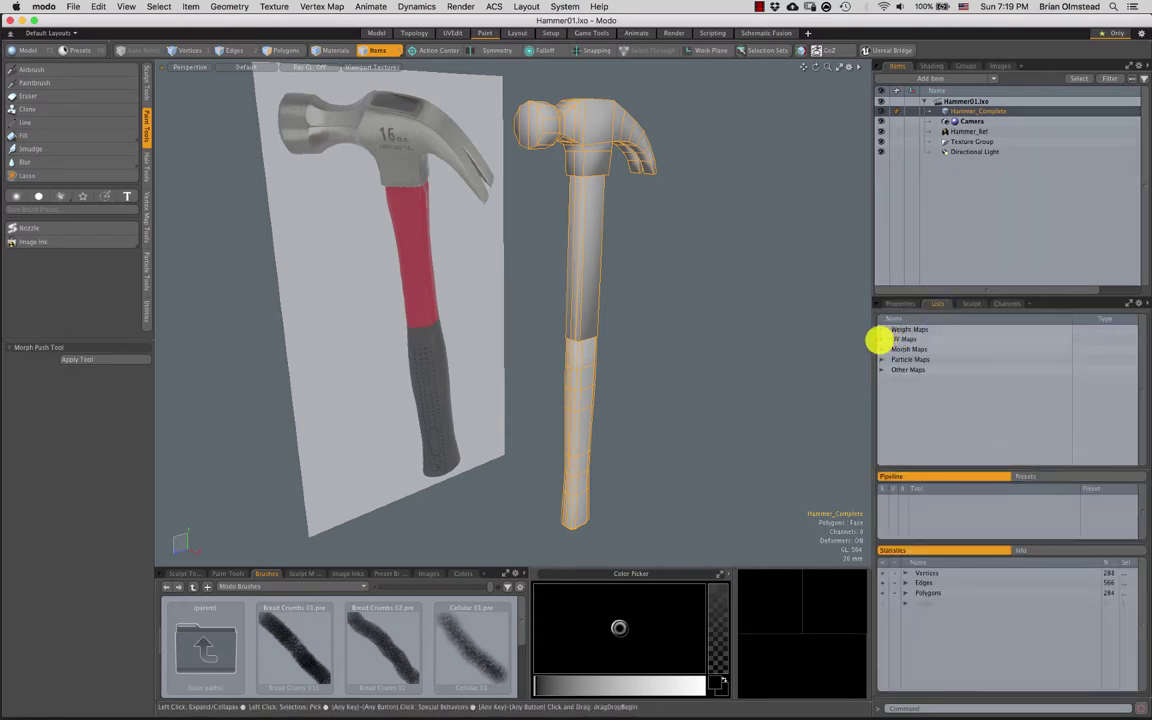
{"action": "left_click", "coordinate": [881, 339]}
{"action": "left_click", "coordinate": [906, 349]}
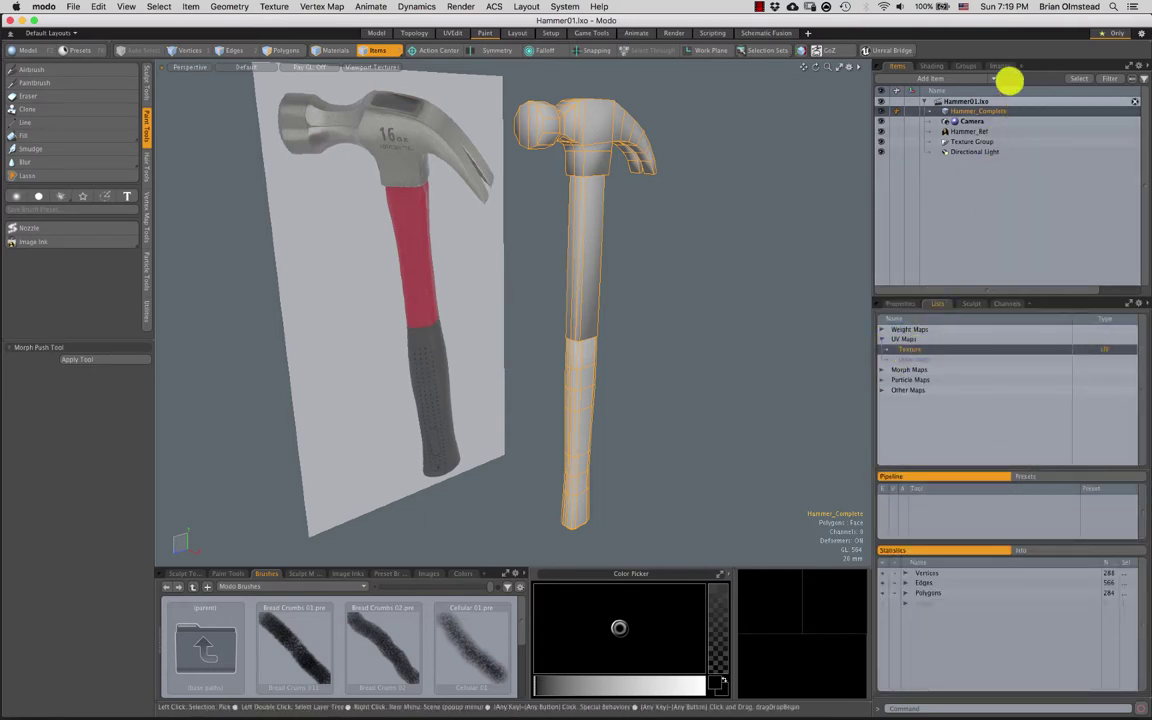
{"action": "left_click", "coordinate": [999, 65]}
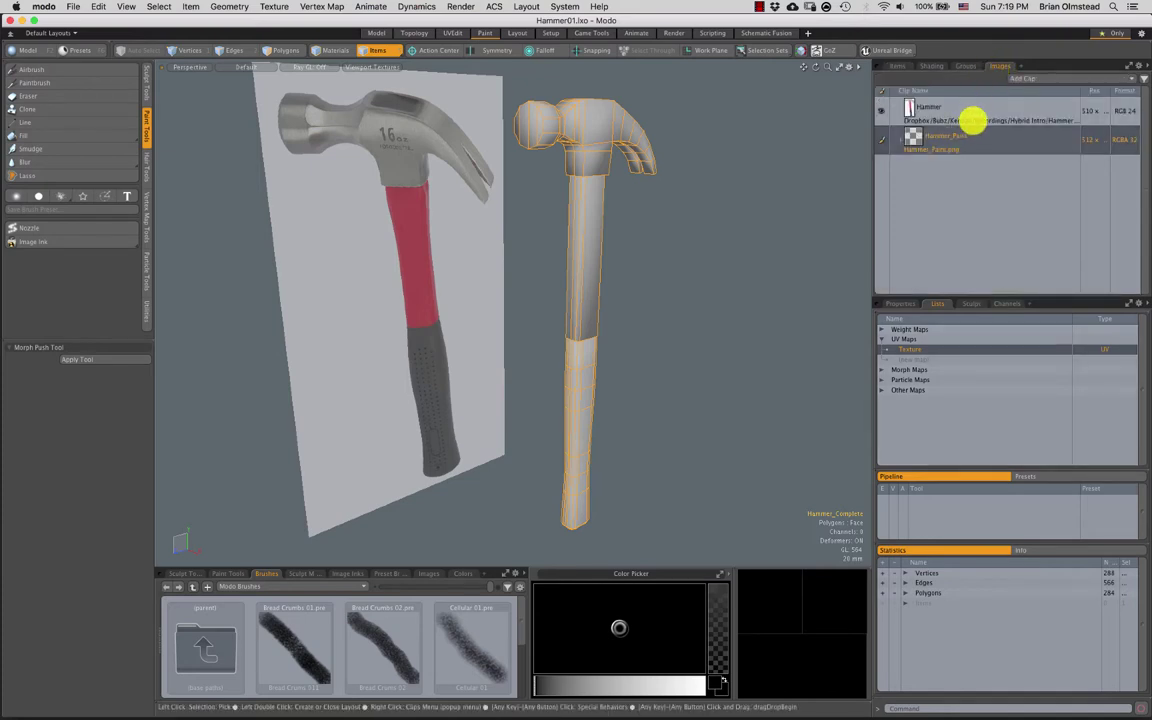
Select the Hammer_Paint image clip as the paint target and show the shader tree
{"action": "left_click", "coordinate": [972, 120]}
{"action": "left_click", "coordinate": [967, 142]}
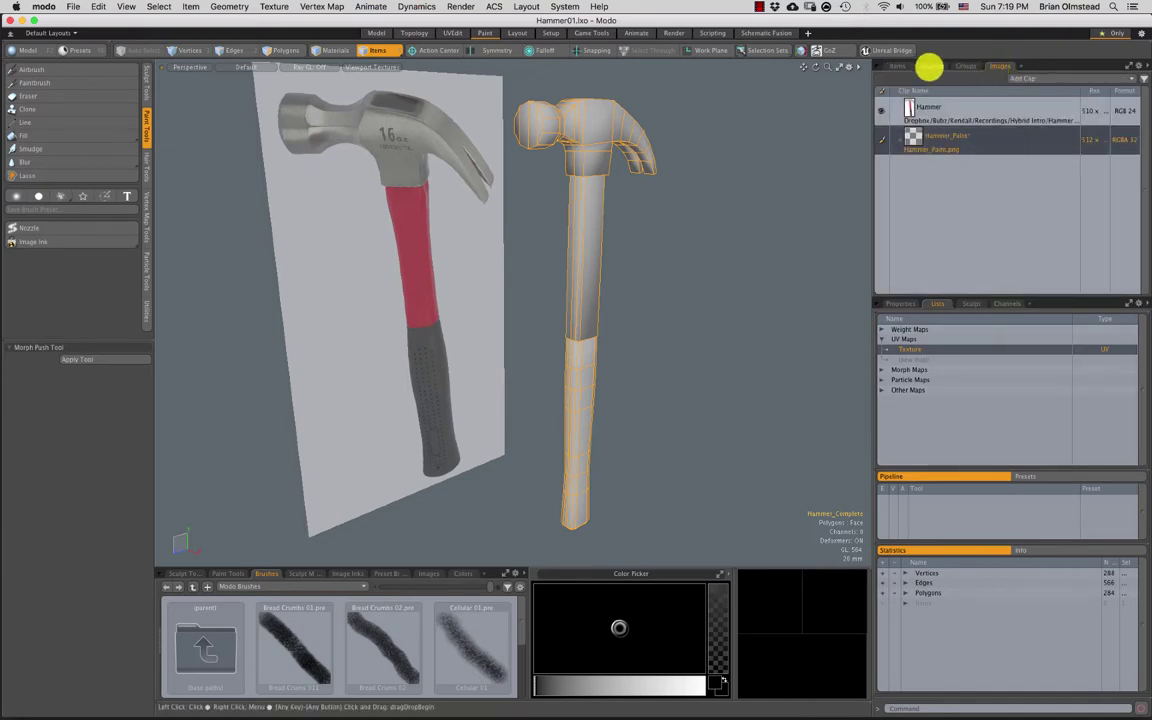
{"action": "left_click", "coordinate": [931, 66]}
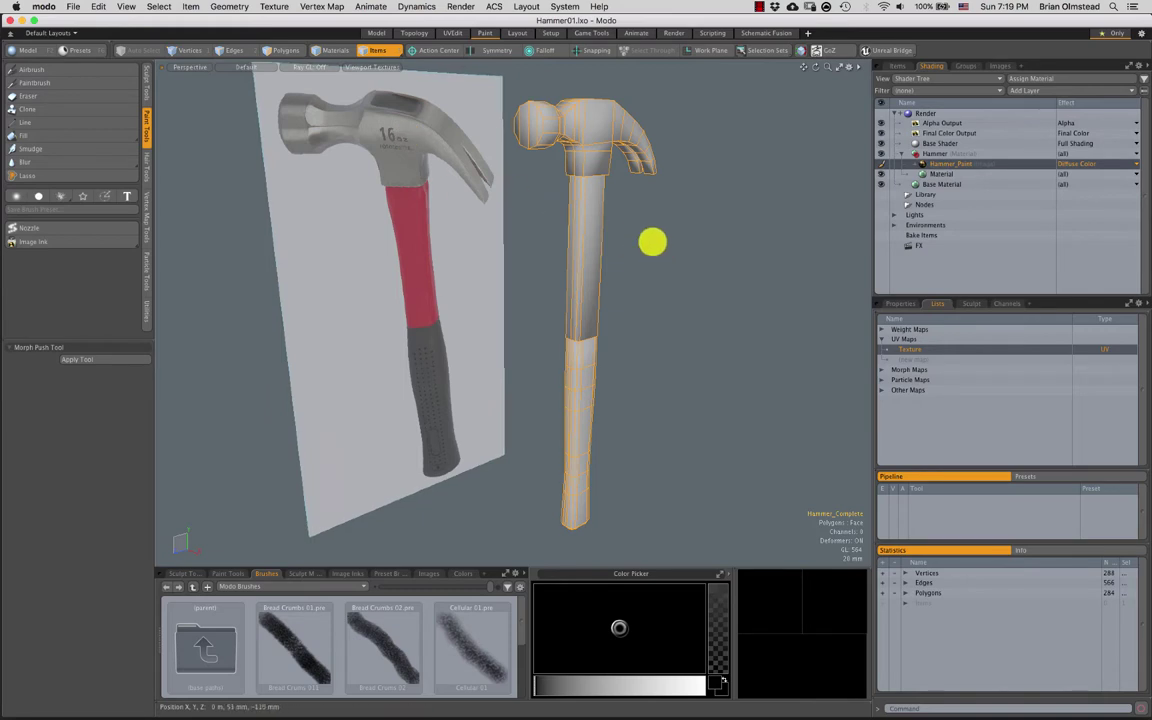
Deselect the hammer mesh item and set the selection mode to Polygons with no polygons selected
{"action": "left_click", "coordinate": [657, 231]}
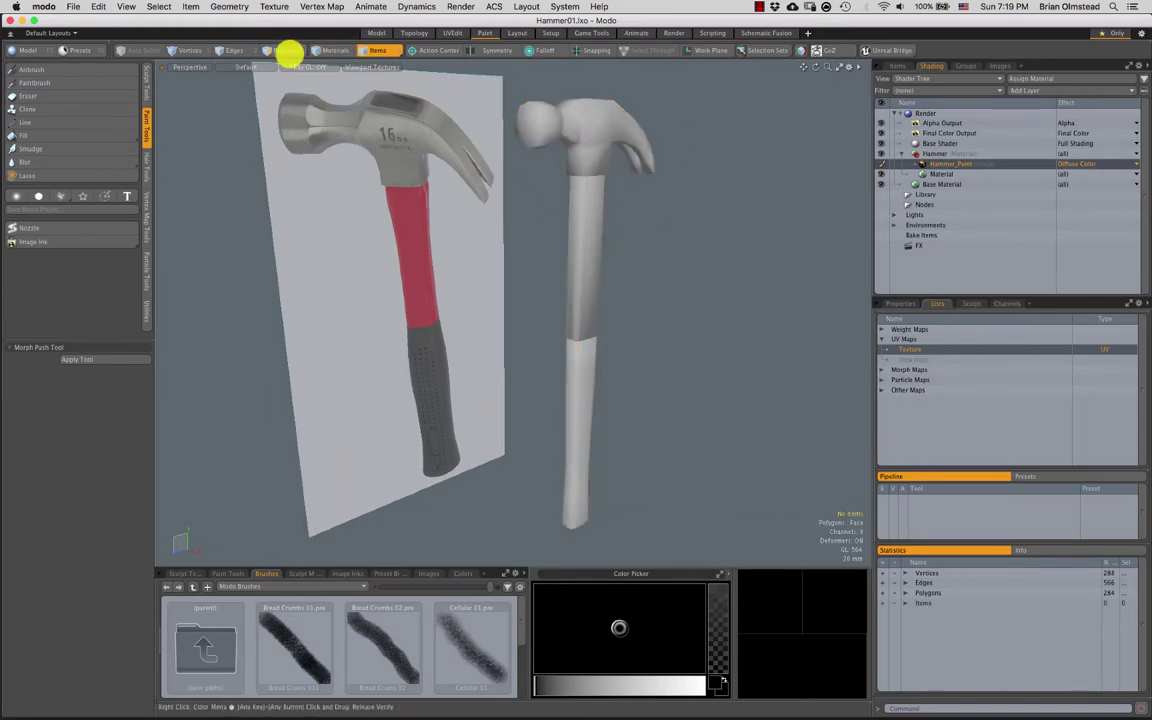
{"action": "left_click", "coordinate": [280, 52]}
{"action": "left_click", "coordinate": [555, 121]}
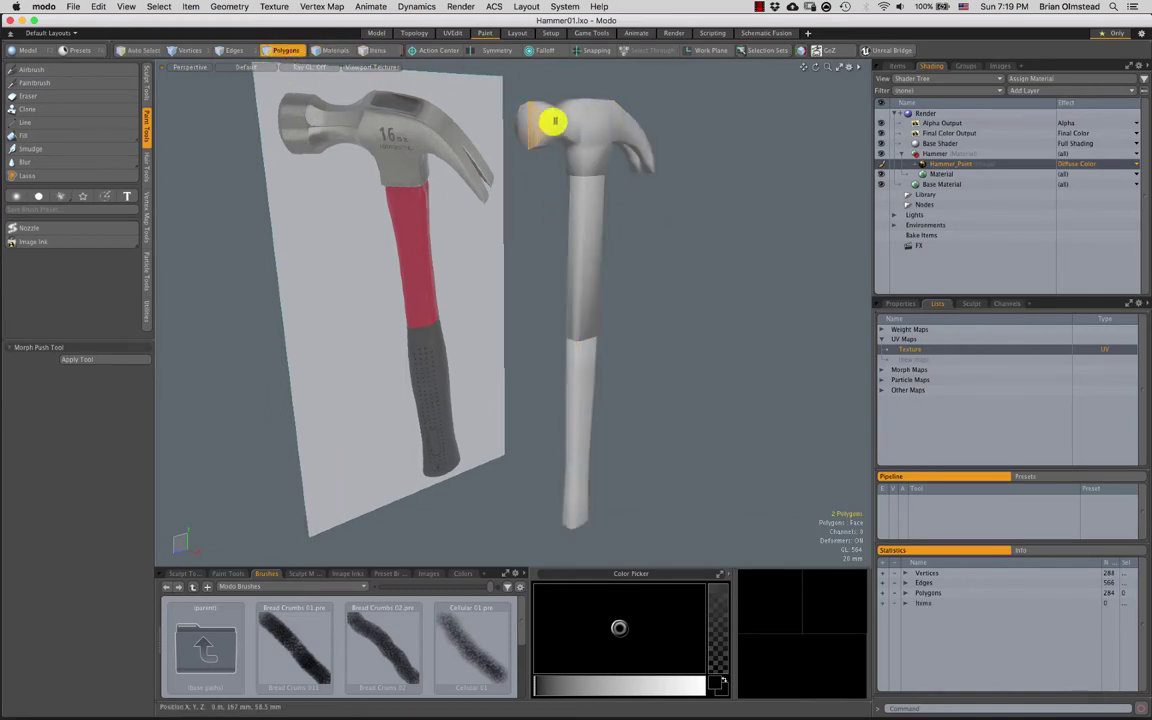
{"action": "left_click", "coordinate": [236, 52]}
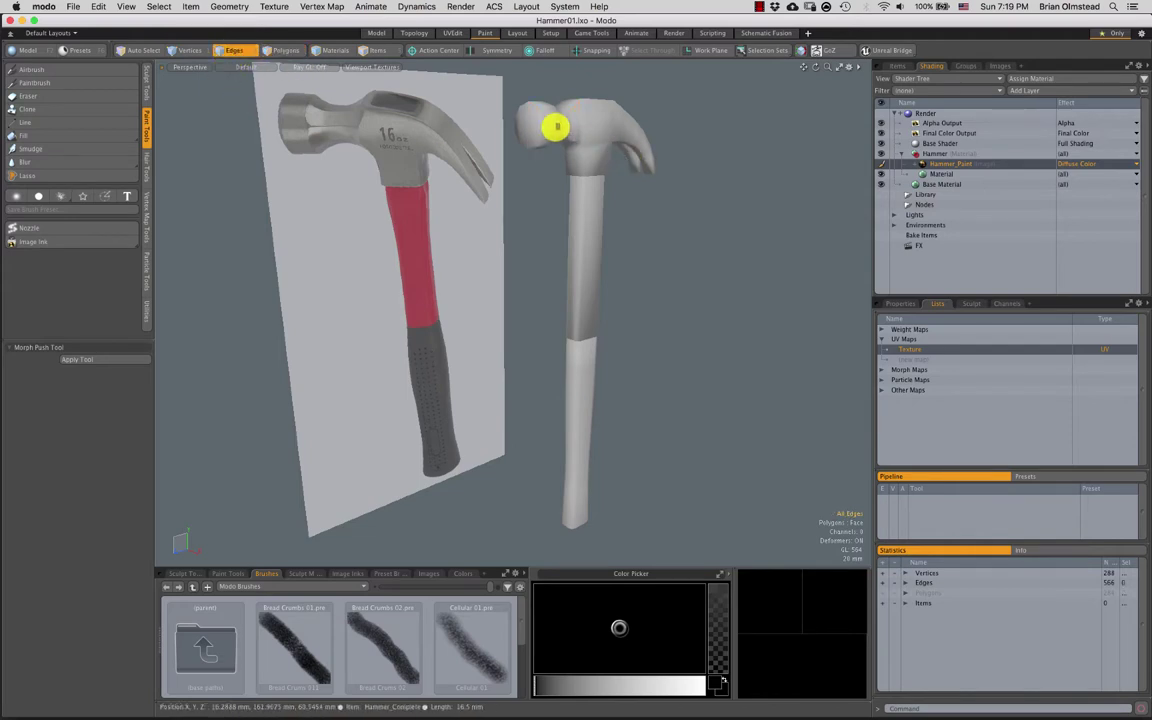
{"action": "left_click", "coordinate": [280, 50]}
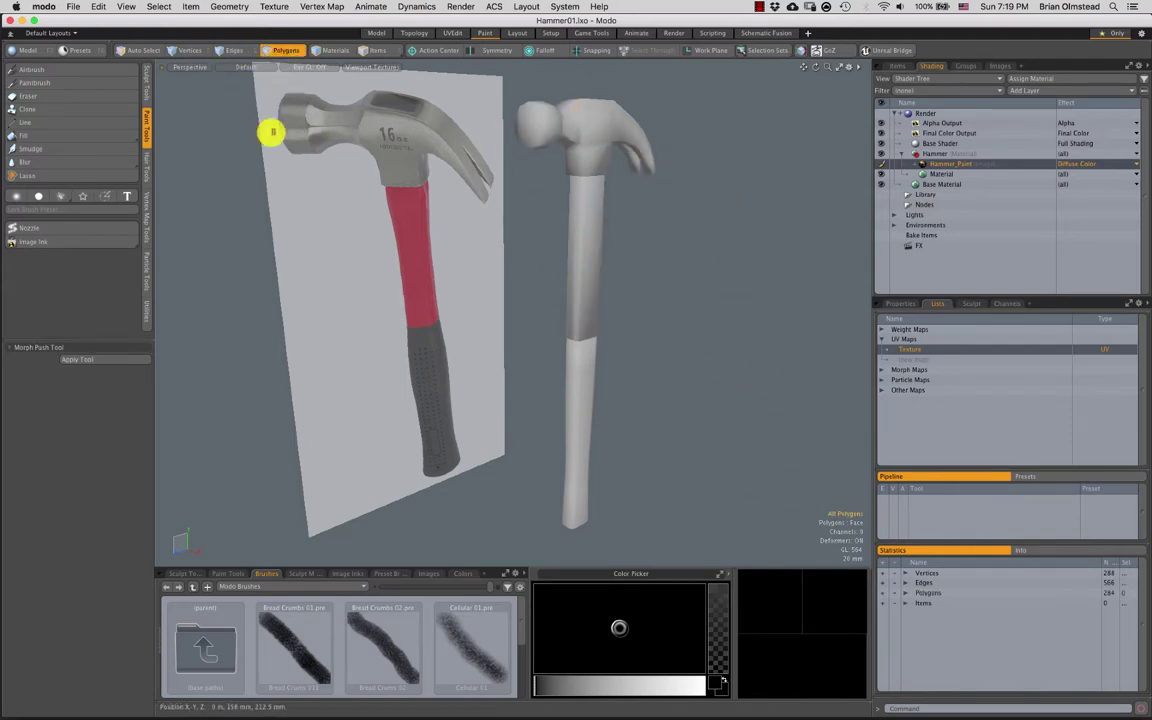
Choose the Airbrush and set its foreground colour to orange-red 0.96, 0.22, 0.0
{"action": "left_click", "coordinate": [30, 69]}
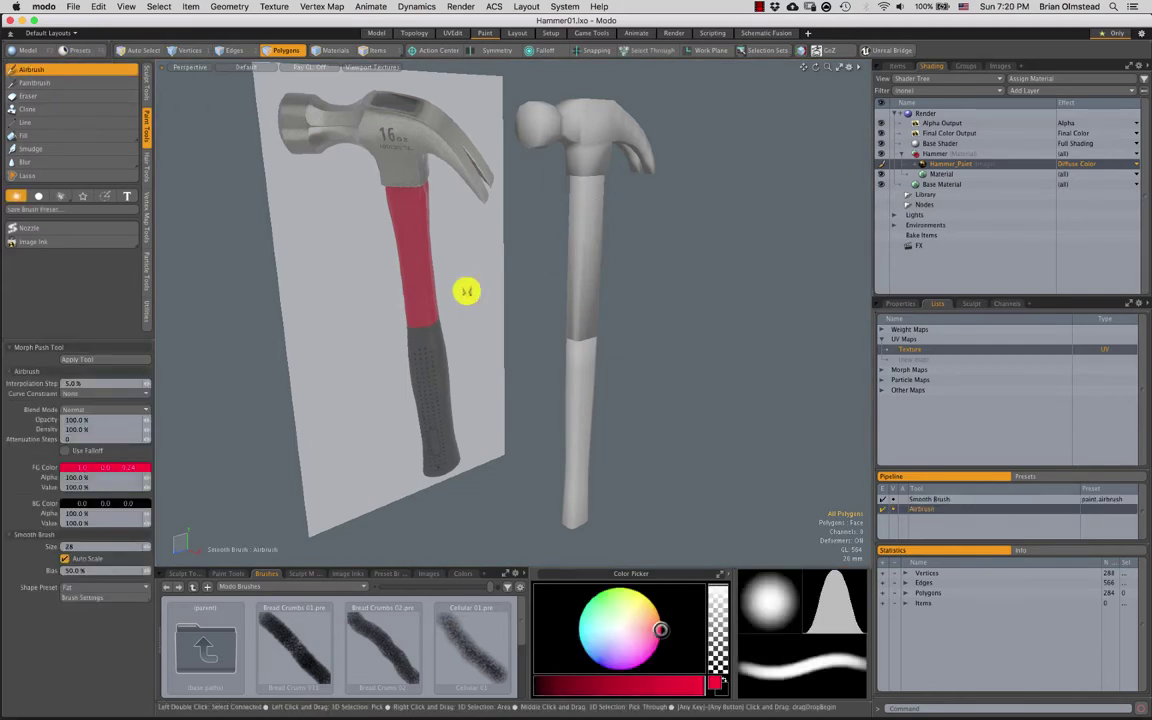
{"action": "left_click_drag", "start_coordinate": [657, 627], "coordinate": [660, 632]}
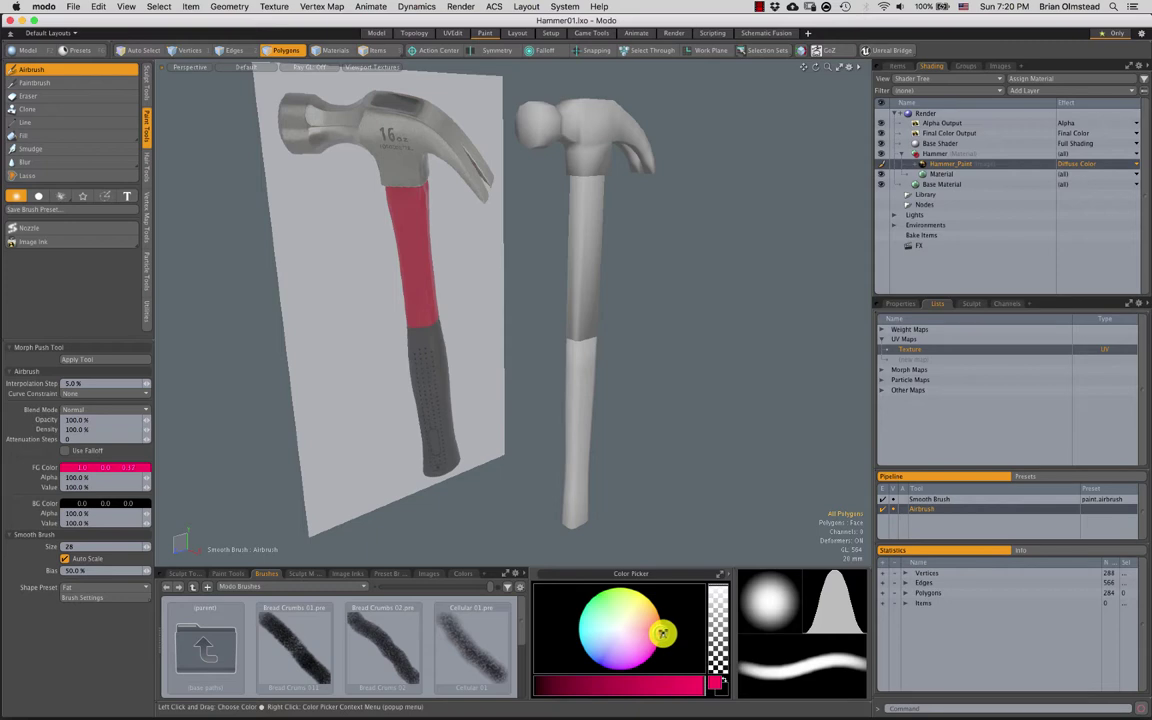
{"action": "left_click_drag", "start_coordinate": [662, 637], "coordinate": [660, 624]}
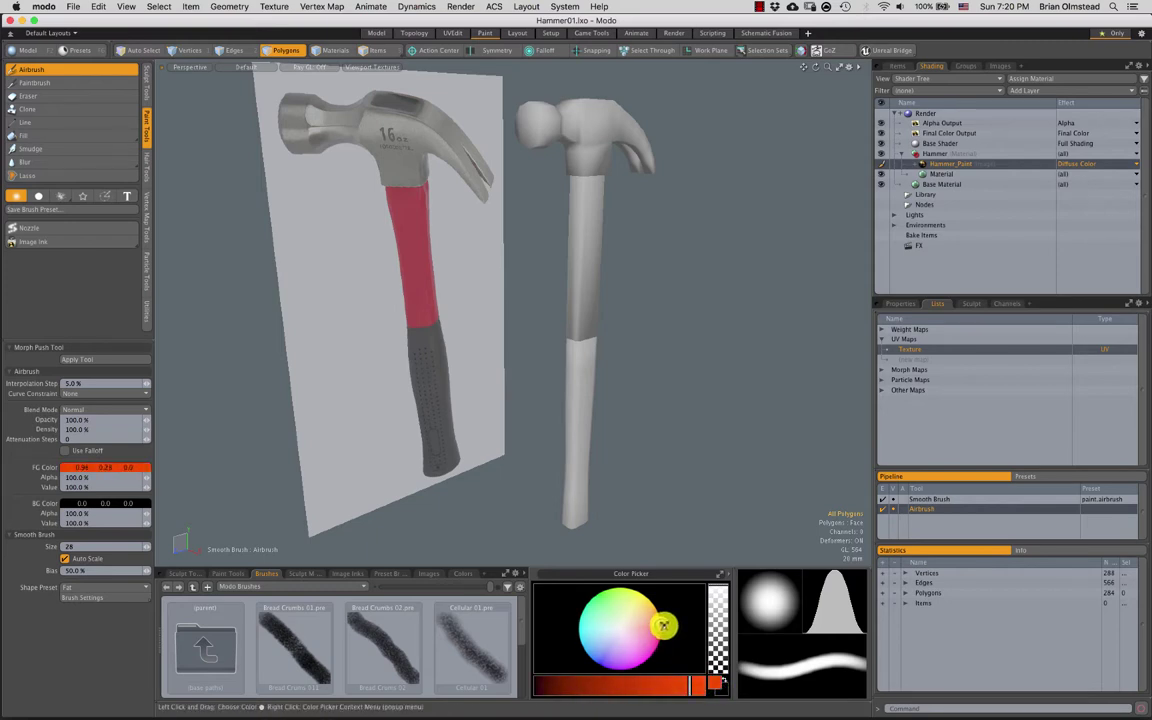
Try an Airbrush stroke on the upper handle with the brush enlarged to size 94, undo it and drop the tool
{"action": "mouse_move", "coordinate": [581, 262]}
{"action": "right_mouse_down"}
{"action": "mouse_move", "coordinate": [632, 260]}
{"action": "mouse_move", "coordinate": [618, 260]}
{"action": "right_mouse_up"}
{"action": "mouse_move", "coordinate": [577, 262]}
{"action": "left_mouse_down"}
{"action": "mouse_move", "coordinate": [584, 183]}
{"action": "mouse_move", "coordinate": [586, 199]}
{"action": "left_mouse_up"}
{"action": "key", "text": "super+z"}
{"action": "key", "text": "super+z"}
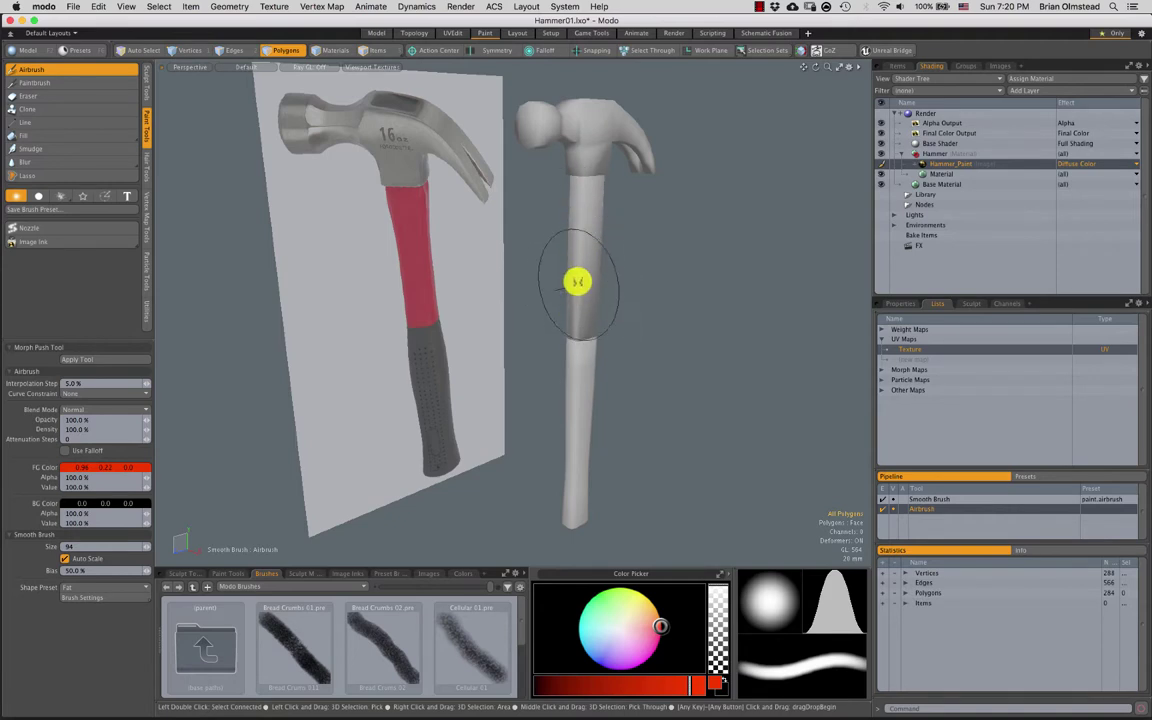
{"action": "key", "text": "space"}
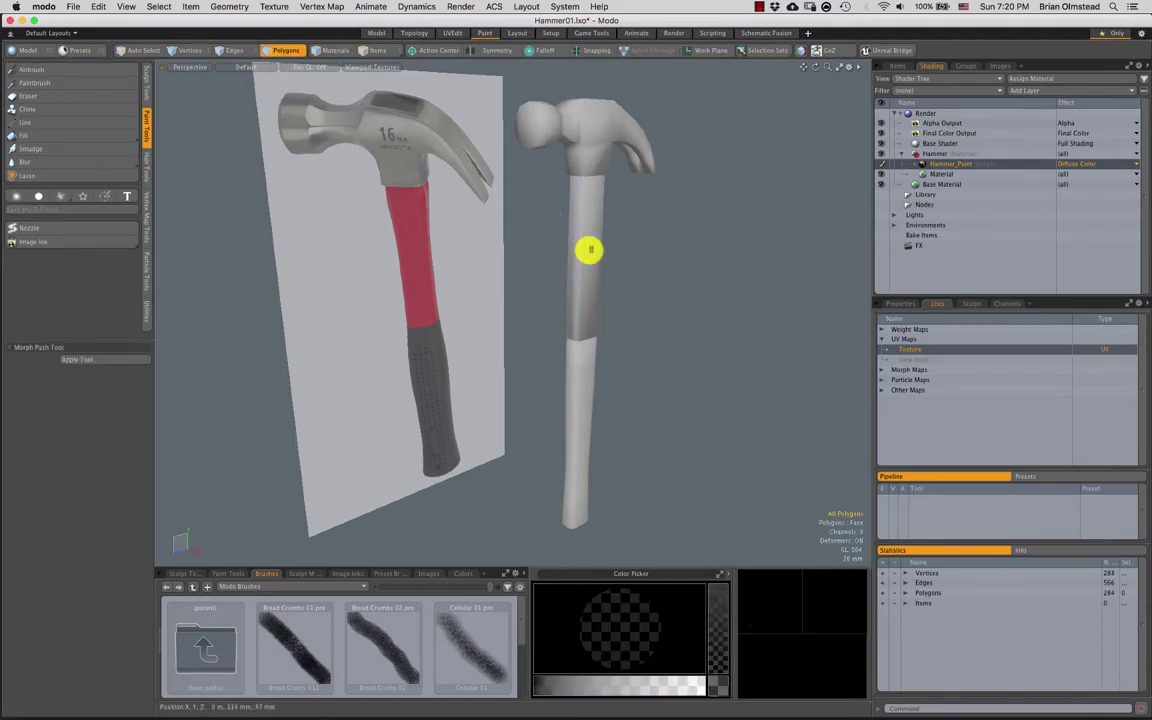
Select the polygons of the upper handle section and airbrush it red up to the hammer head, continuing in Vertices mode
{"action": "double_click", "coordinate": [595, 263]}
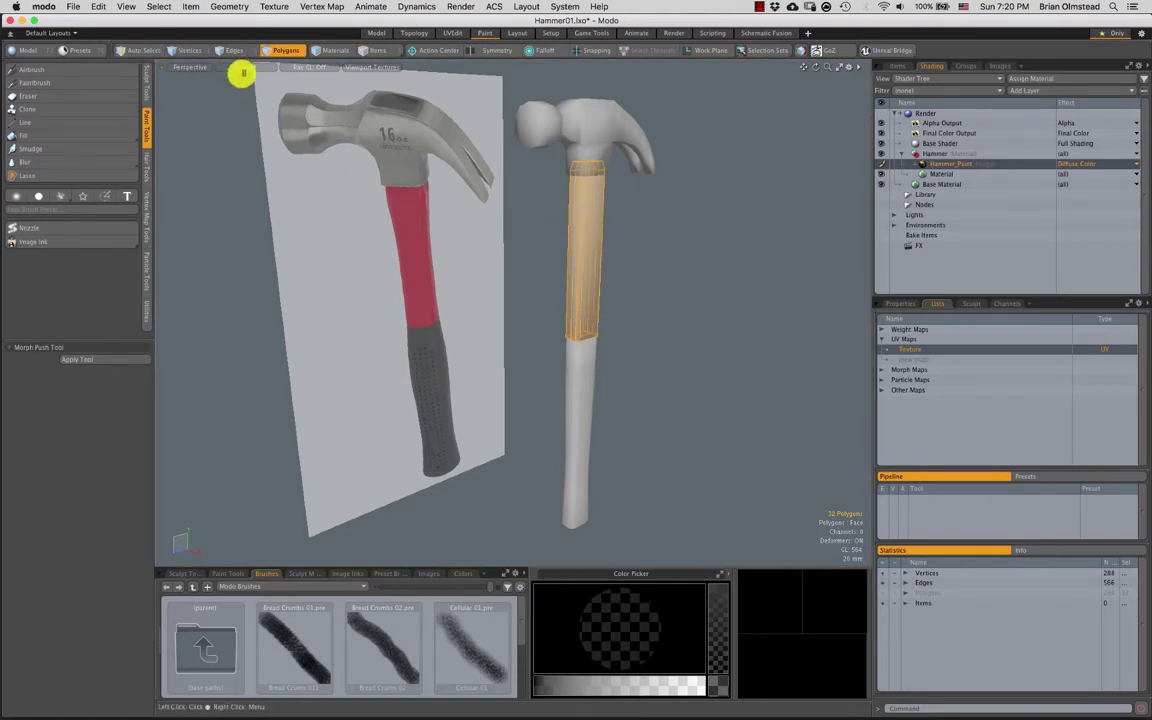
{"action": "left_click", "coordinate": [28, 70]}
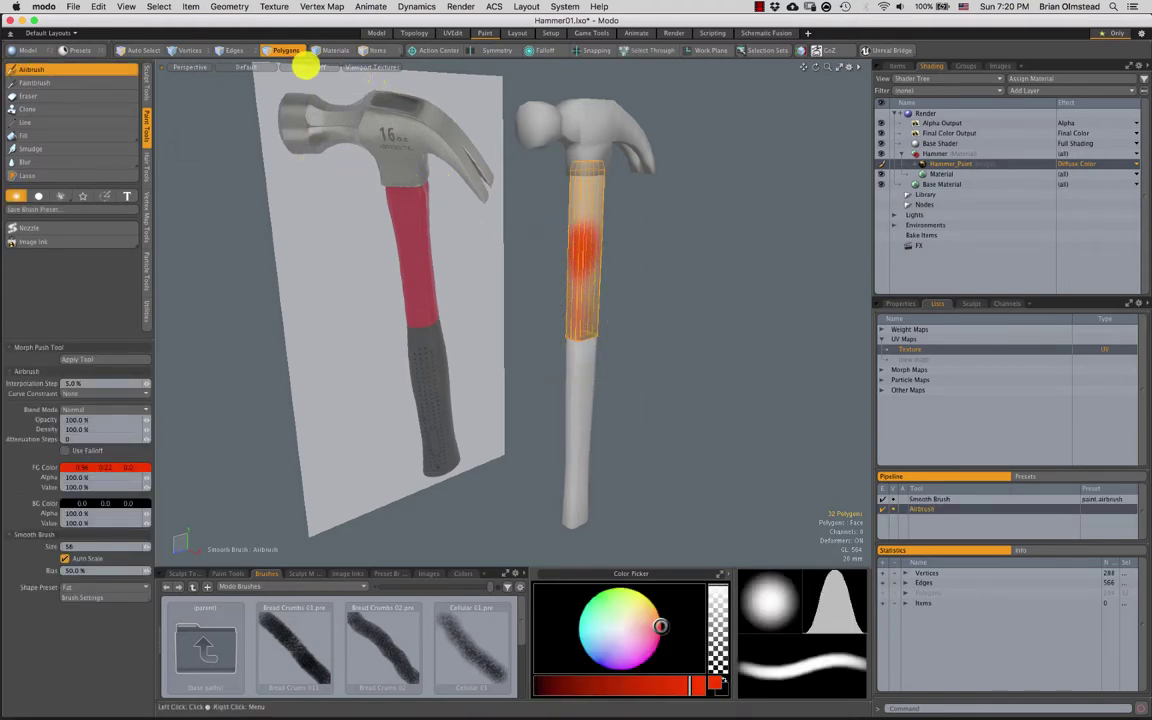
{"action": "left_click", "coordinate": [188, 50]}
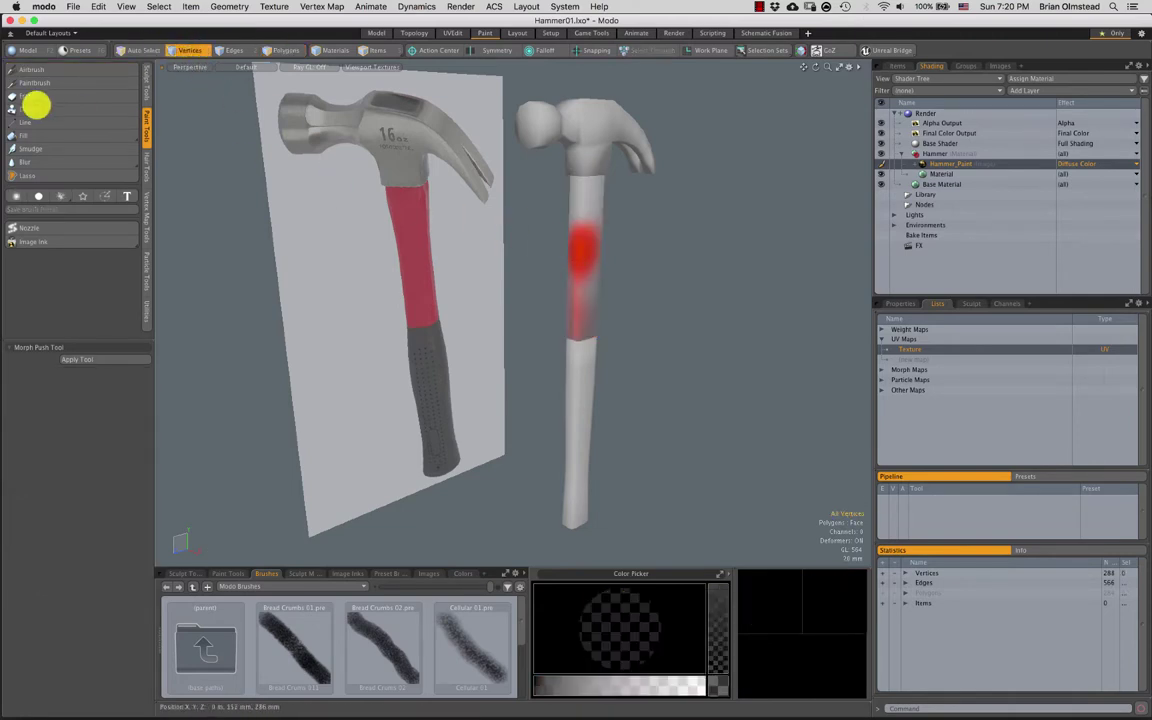
{"action": "left_click", "coordinate": [31, 70]}
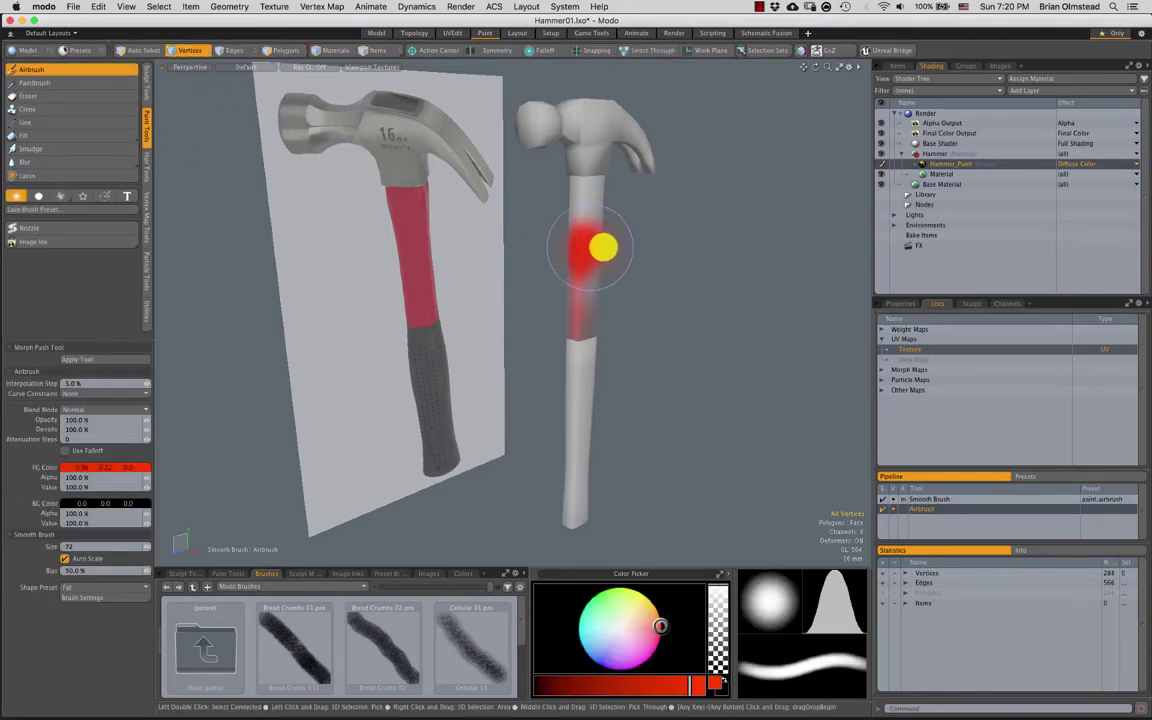
{"action": "mouse_move", "coordinate": [590, 232]}
{"action": "left_mouse_down"}
{"action": "mouse_move", "coordinate": [599, 196]}
{"action": "mouse_move", "coordinate": [594, 210]}
{"action": "left_mouse_up"}
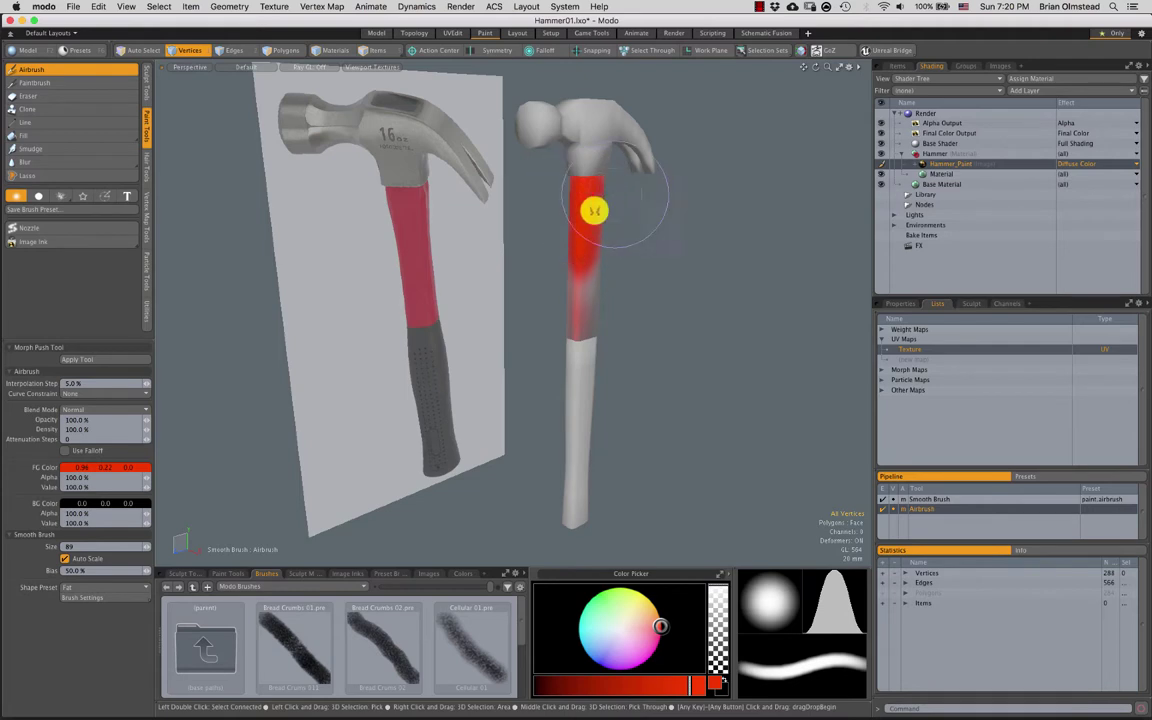
Airbrush red over the adjoining side of the upper handle section with a brush size of 167
{"action": "left_click", "coordinate": [598, 242]}
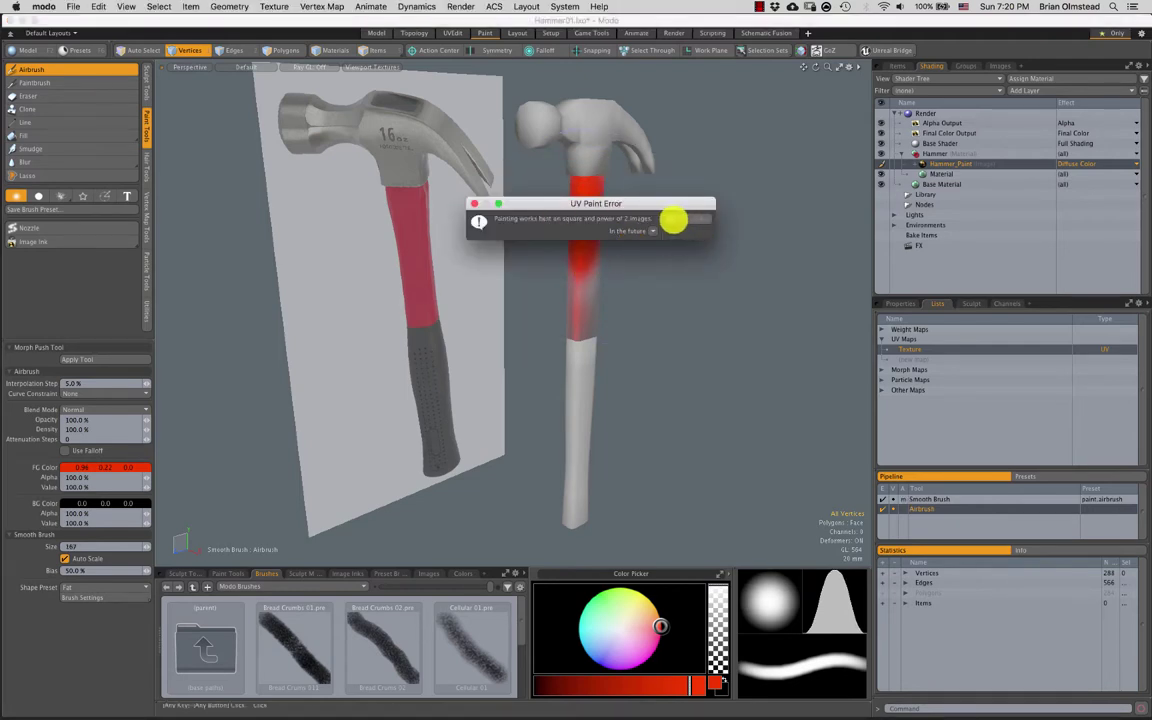
{"action": "left_click", "coordinate": [673, 220]}
{"action": "scroll", "coordinate": [615, 282], "scroll_direction": "up", "scroll_amount": 3}
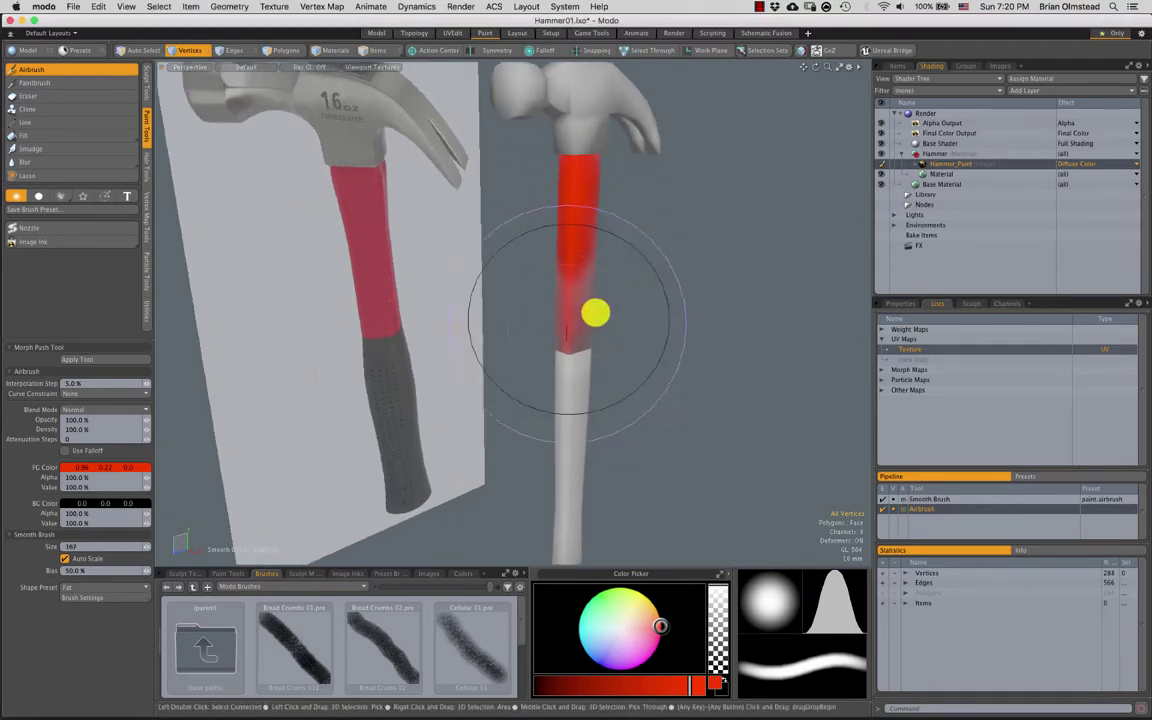
{"action": "left_click_drag", "start_coordinate": [609, 319], "coordinate": [508, 310], "text": "alt"}
{"action": "mouse_move", "coordinate": [526, 311]}
{"action": "left_mouse_down"}
{"action": "mouse_move", "coordinate": [523, 245]}
{"action": "mouse_move", "coordinate": [509, 303]}
{"action": "mouse_move", "coordinate": [518, 315]}
{"action": "left_mouse_up"}
Isolate the upper handle section by hiding the rest of the hammer and return to Vertices mode
{"action": "mouse_move", "coordinate": [615, 311]}
{"action": "left_mouse_down", "text": "alt"}
{"action": "mouse_move", "coordinate": [591, 275]}
{"action": "mouse_move", "coordinate": [596, 316]}
{"action": "mouse_move", "coordinate": [637, 327]}
{"action": "left_mouse_up", "text": "alt"}
{"action": "key", "text": "3"}
{"action": "key", "text": "1"}
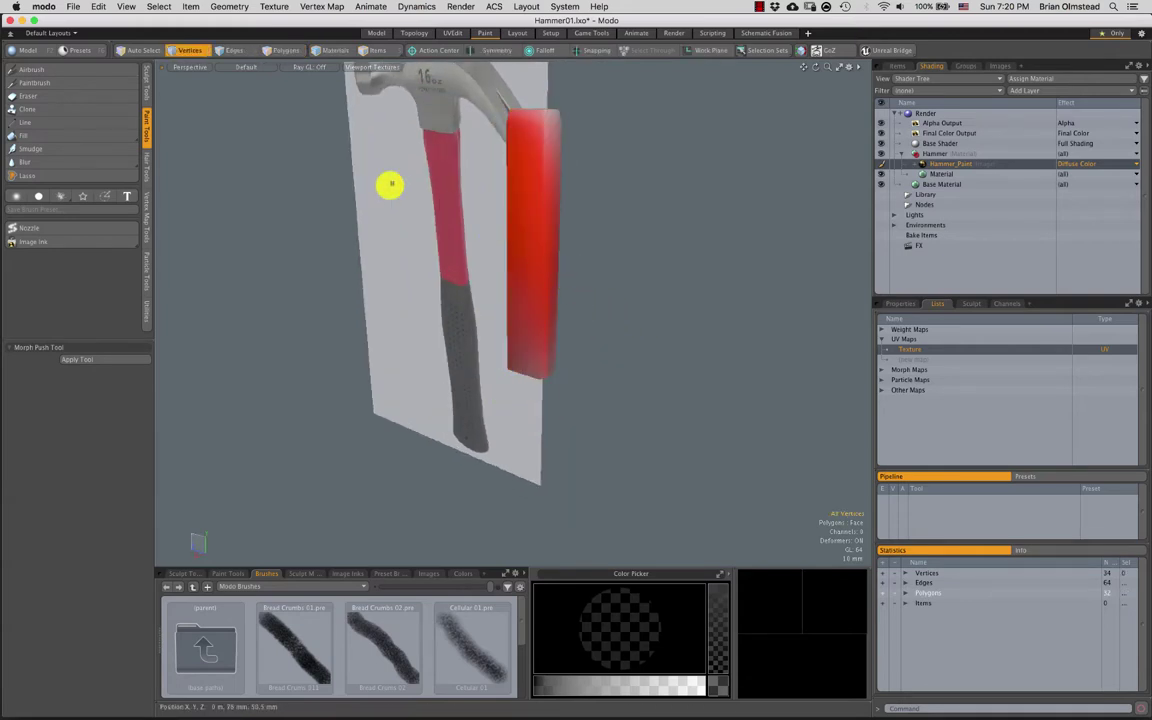
Cover all sides of the isolated handle section in solid red with the Paintbrush, enlarging the brush to size 364
{"action": "left_click", "coordinate": [30, 82]}
{"action": "mouse_move", "coordinate": [531, 231]}
{"action": "left_mouse_down", "text": "alt"}
{"action": "mouse_move", "coordinate": [540, 257]}
{"action": "mouse_move", "coordinate": [524, 264]}
{"action": "mouse_move", "coordinate": [531, 205]}
{"action": "mouse_move", "coordinate": [532, 249]}
{"action": "mouse_move", "coordinate": [452, 247]}
{"action": "mouse_move", "coordinate": [505, 237]}
{"action": "left_mouse_up", "text": "alt"}
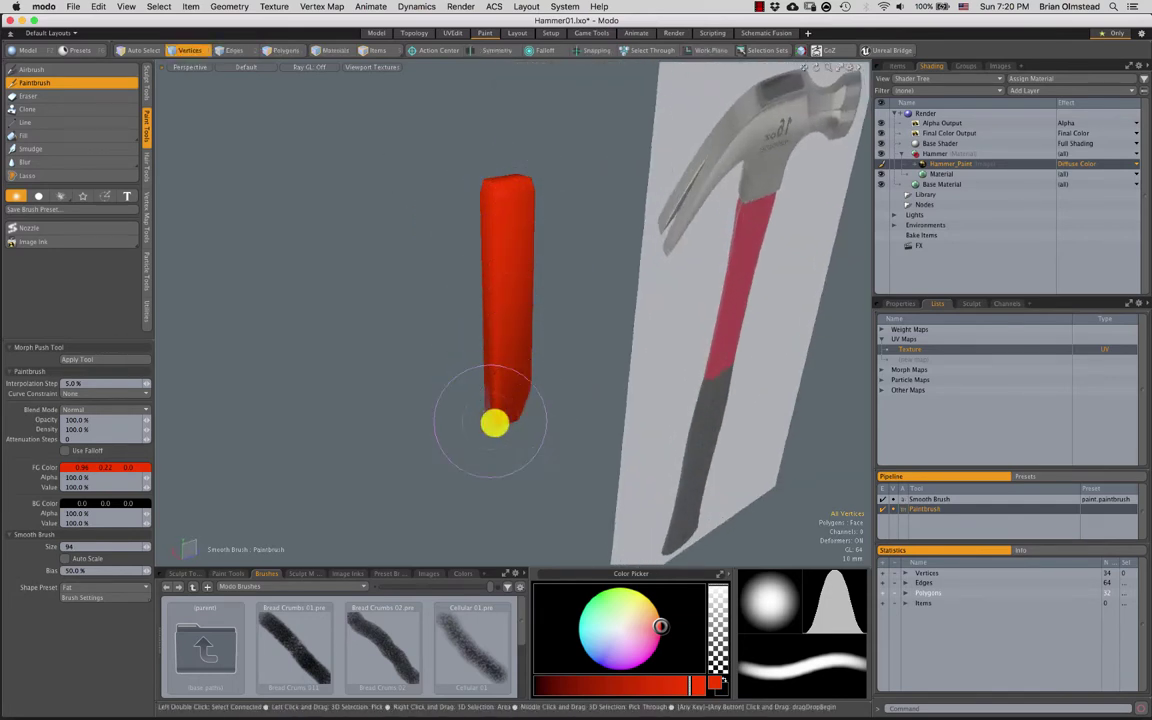
{"action": "left_click_drag", "start_coordinate": [494, 423], "coordinate": [541, 340], "text": "alt"}
{"action": "left_click_drag", "start_coordinate": [549, 213], "coordinate": [465, 387], "text": "alt"}
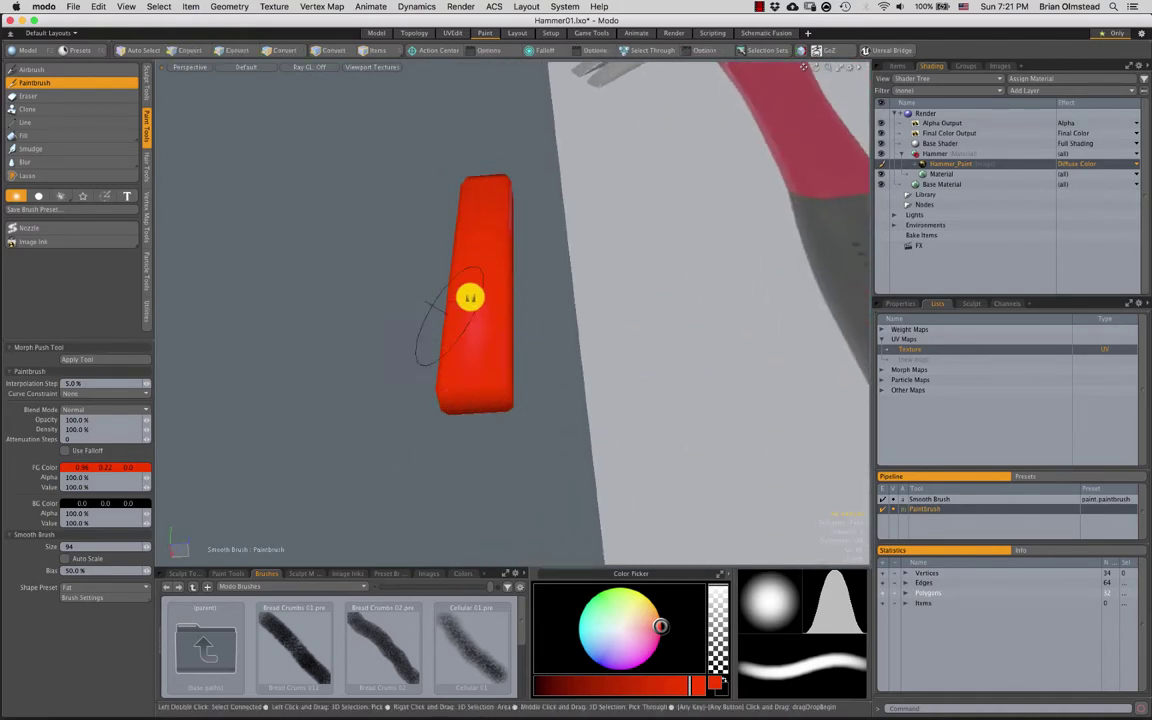
{"action": "left_click_drag", "start_coordinate": [470, 297], "coordinate": [501, 335], "text": "alt"}
{"action": "right_click_drag", "start_coordinate": [501, 337], "coordinate": [501, 245]}
{"action": "mouse_move", "coordinate": [501, 280]}
{"action": "left_mouse_down", "text": "alt"}
{"action": "mouse_move", "coordinate": [475, 367]}
{"action": "mouse_move", "coordinate": [460, 338]}
{"action": "left_mouse_up", "text": "alt"}
{"action": "right_click_drag", "start_coordinate": [460, 338], "coordinate": [474, 238]}
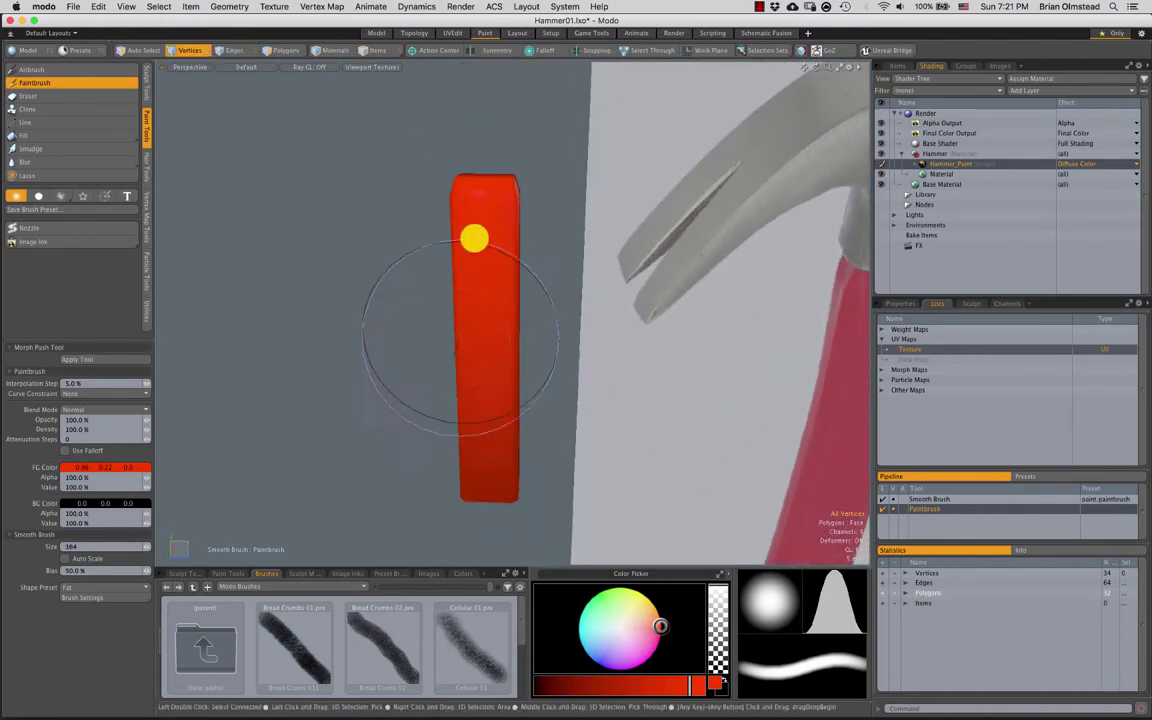
Unhide the rest of the hammer and select all connected polygons of the hammer head
{"action": "left_click_drag", "start_coordinate": [506, 243], "coordinate": [565, 375], "text": "alt"}
{"action": "left_click_drag", "start_coordinate": [477, 320], "coordinate": [548, 325], "text": "alt"}
{"action": "mouse_move", "coordinate": [528, 223]}
{"action": "left_mouse_down", "text": "alt"}
{"action": "mouse_move", "coordinate": [571, 260]}
{"action": "mouse_move", "coordinate": [543, 249]}
{"action": "mouse_move", "coordinate": [521, 330]}
{"action": "mouse_move", "coordinate": [557, 232]}
{"action": "left_mouse_up", "text": "alt"}
{"action": "scroll", "coordinate": [535, 257], "scroll_direction": "up", "scroll_amount": 2}
{"action": "key", "text": "3"}
{"action": "double_click", "coordinate": [540, 213]}
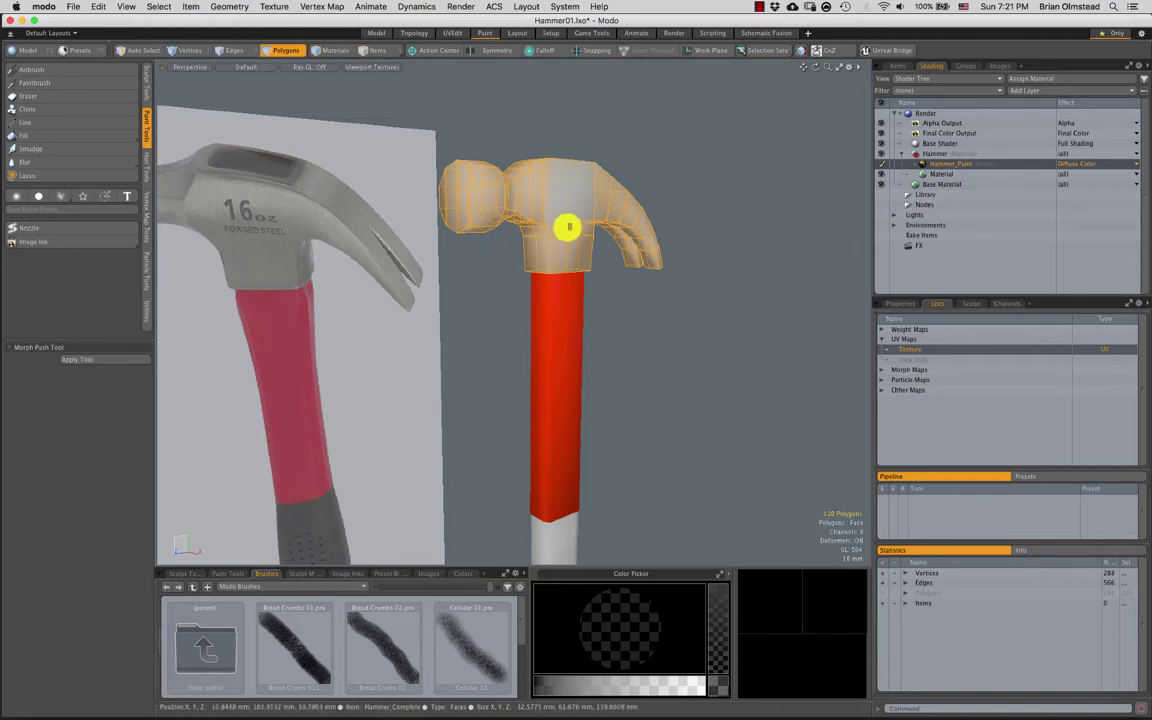
Change the diffuse colour of the Hammer group's Material to purple-blue 0.53, 0.54, 0.8
{"action": "left_click", "coordinate": [941, 175]}
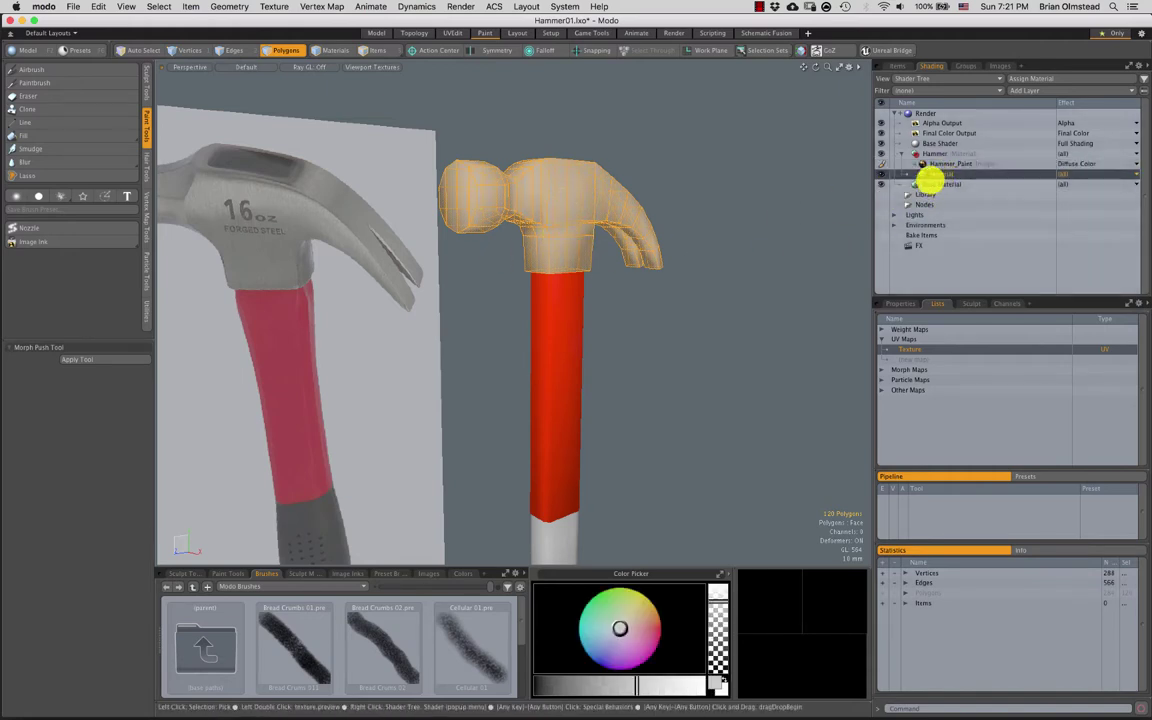
{"action": "left_click", "coordinate": [897, 304]}
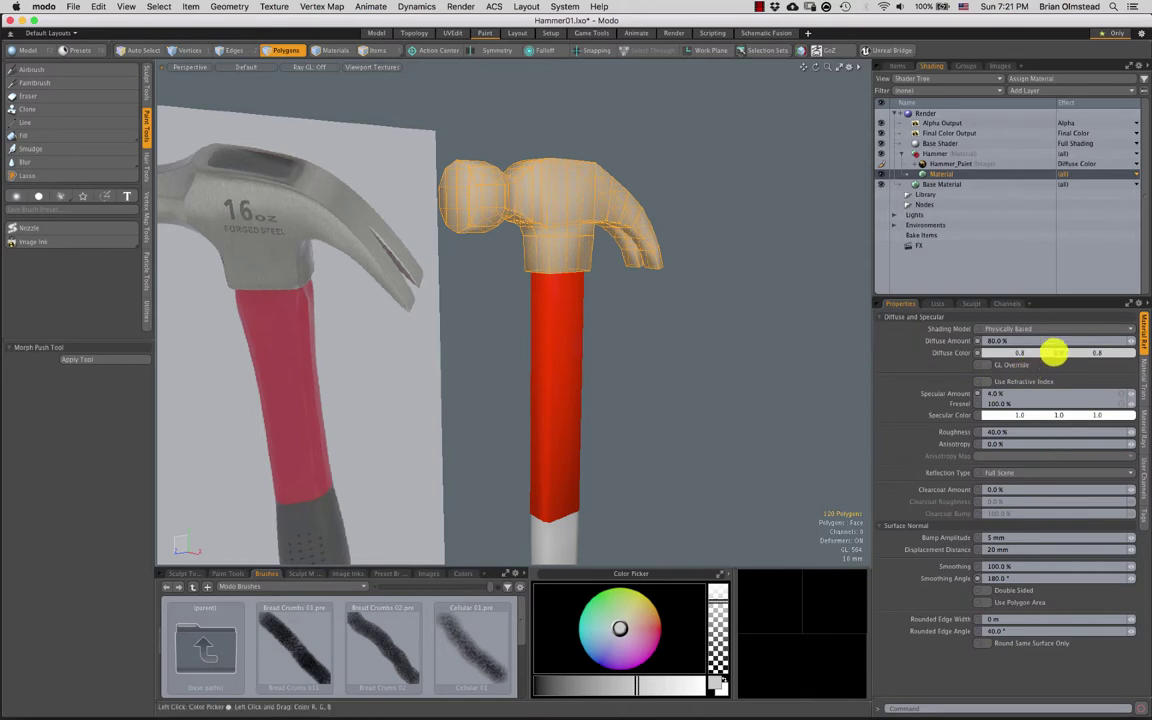
{"action": "left_click", "coordinate": [1054, 352]}
{"action": "left_click", "coordinate": [660, 330]}
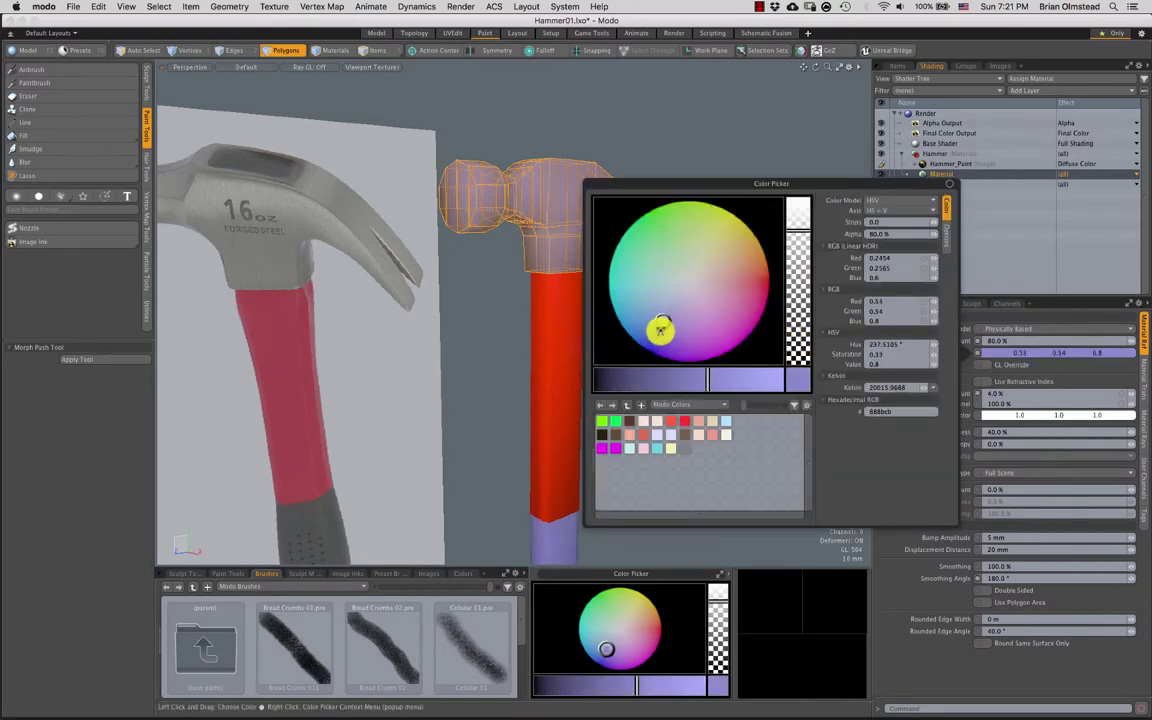
{"action": "left_click", "coordinate": [643, 342]}
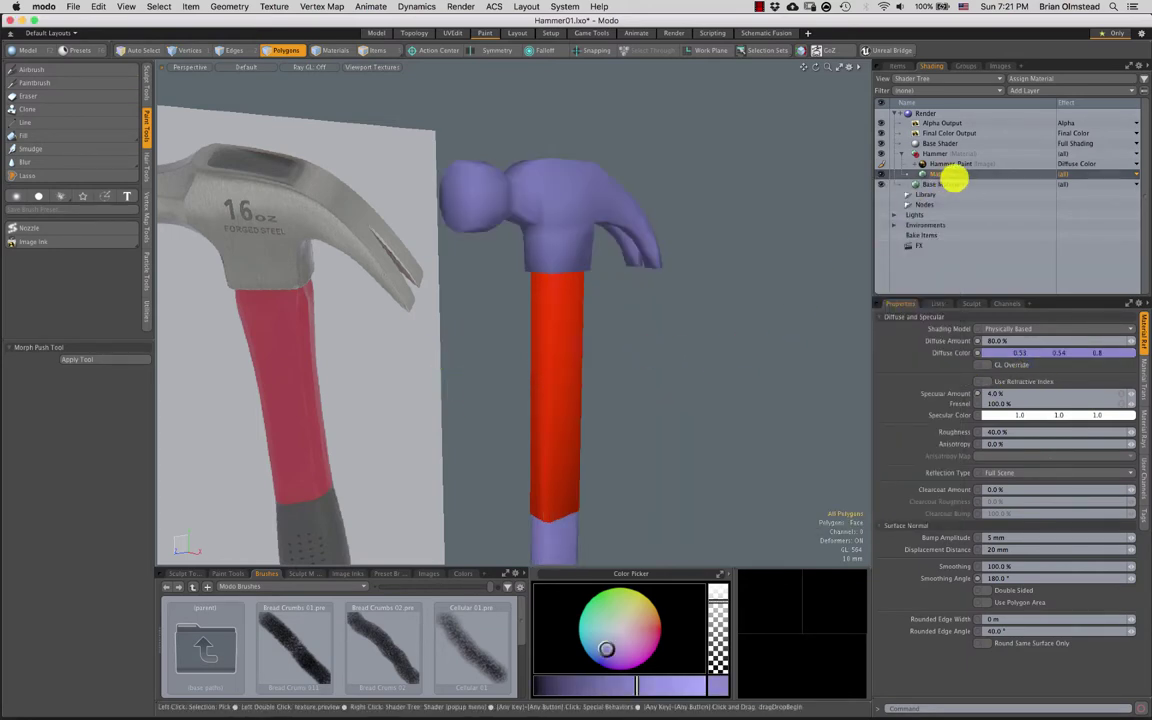
Compare the Hammer_Paint layer with the Material beneath it and undo the purple diffuse colour change
{"action": "left_click", "coordinate": [962, 164]}
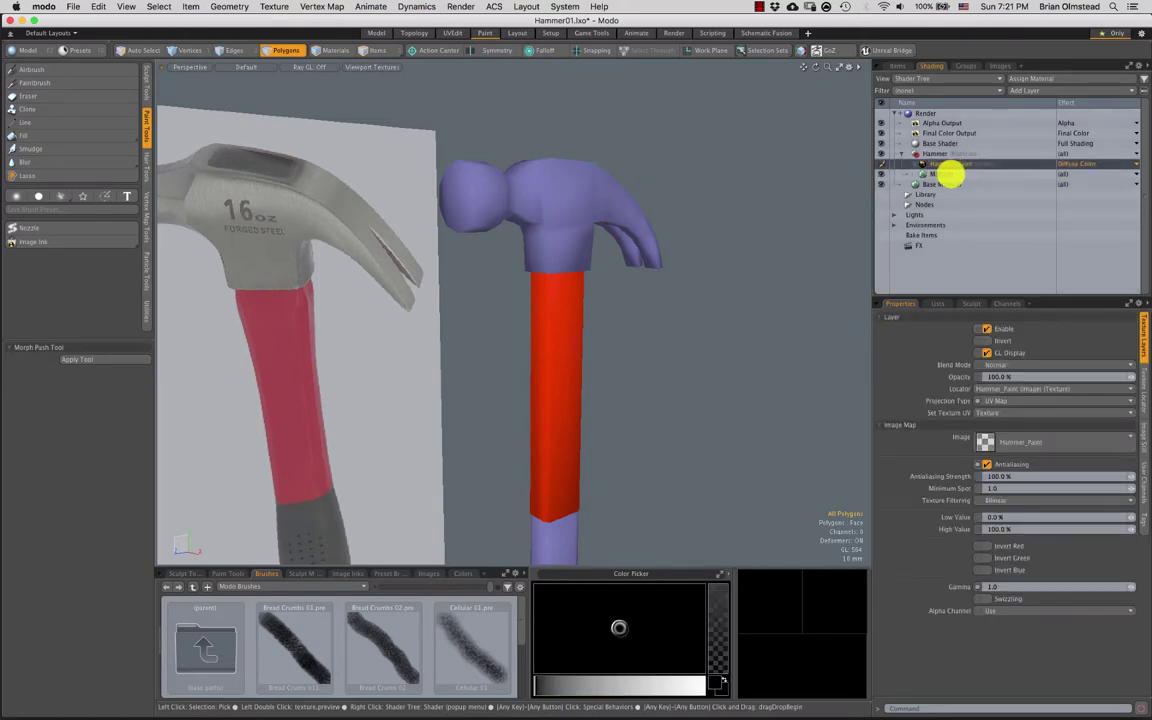
{"action": "left_click", "coordinate": [943, 175]}
{"action": "left_click", "coordinate": [942, 164]}
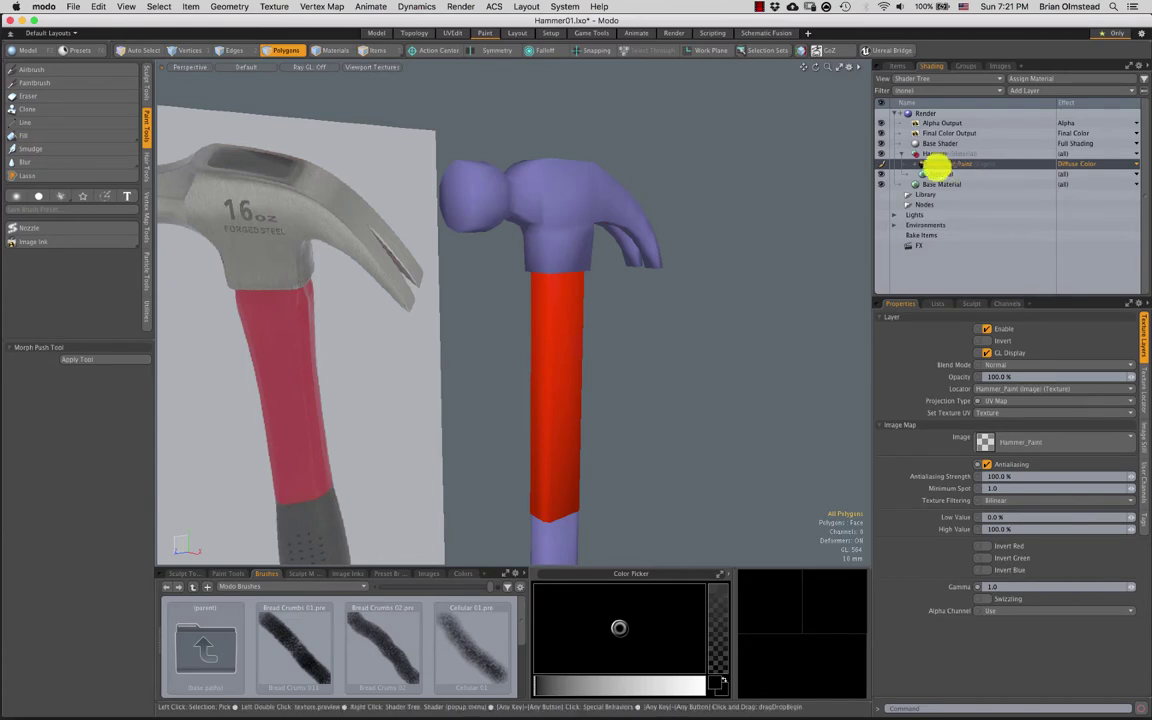
{"action": "left_click", "coordinate": [937, 176]}
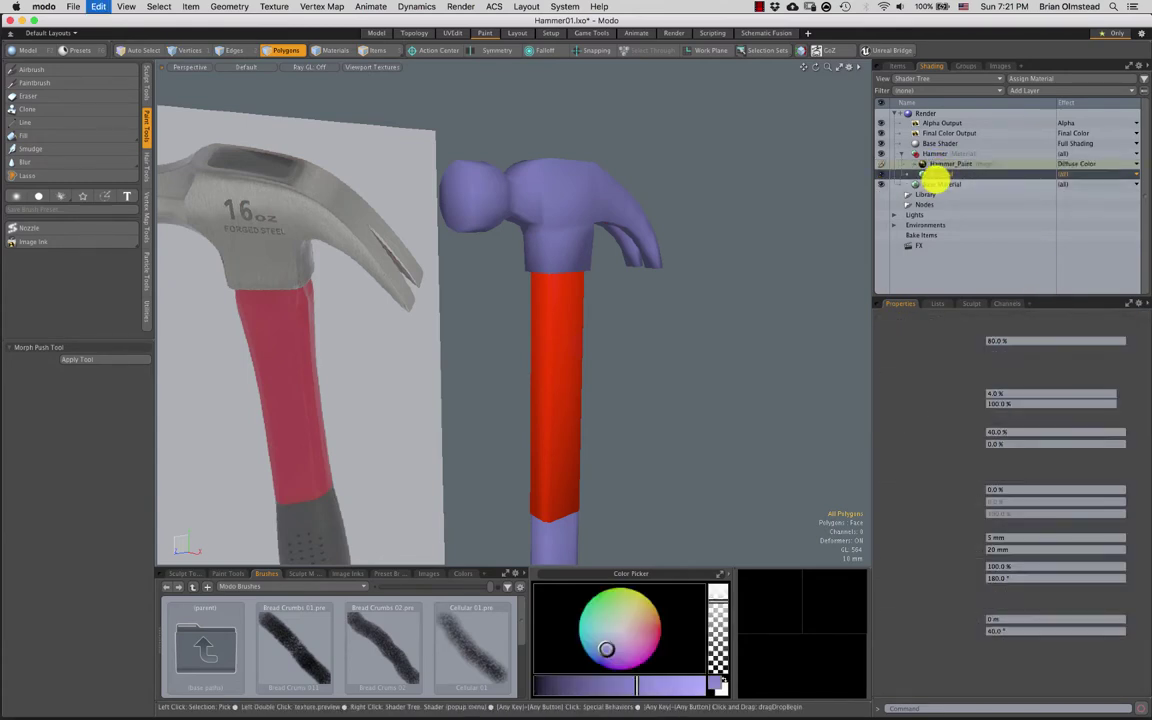
{"action": "key", "text": "super+z"}
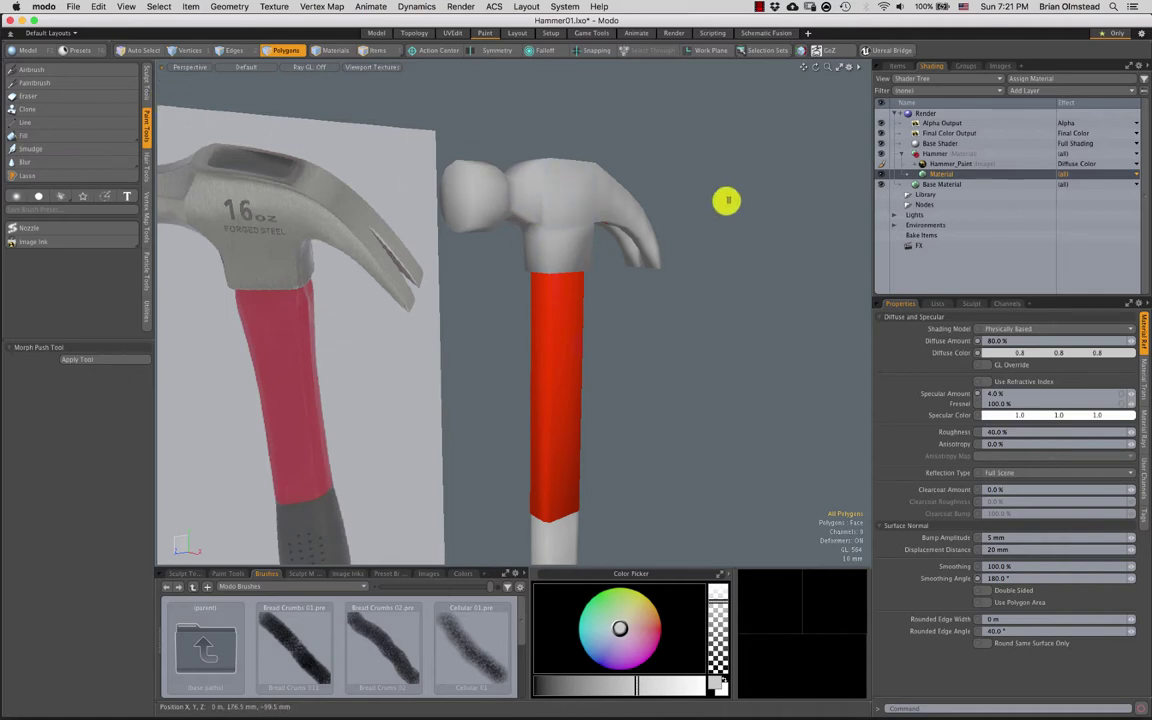
Select the hammer head's connected polygons, hide everything else in the mesh and switch to Vertices mode
{"action": "double_click", "coordinate": [543, 216]}
{"action": "left_click_drag", "start_coordinate": [581, 257], "coordinate": [602, 252], "text": "alt+shift"}
{"action": "key", "text": "shift+h"}
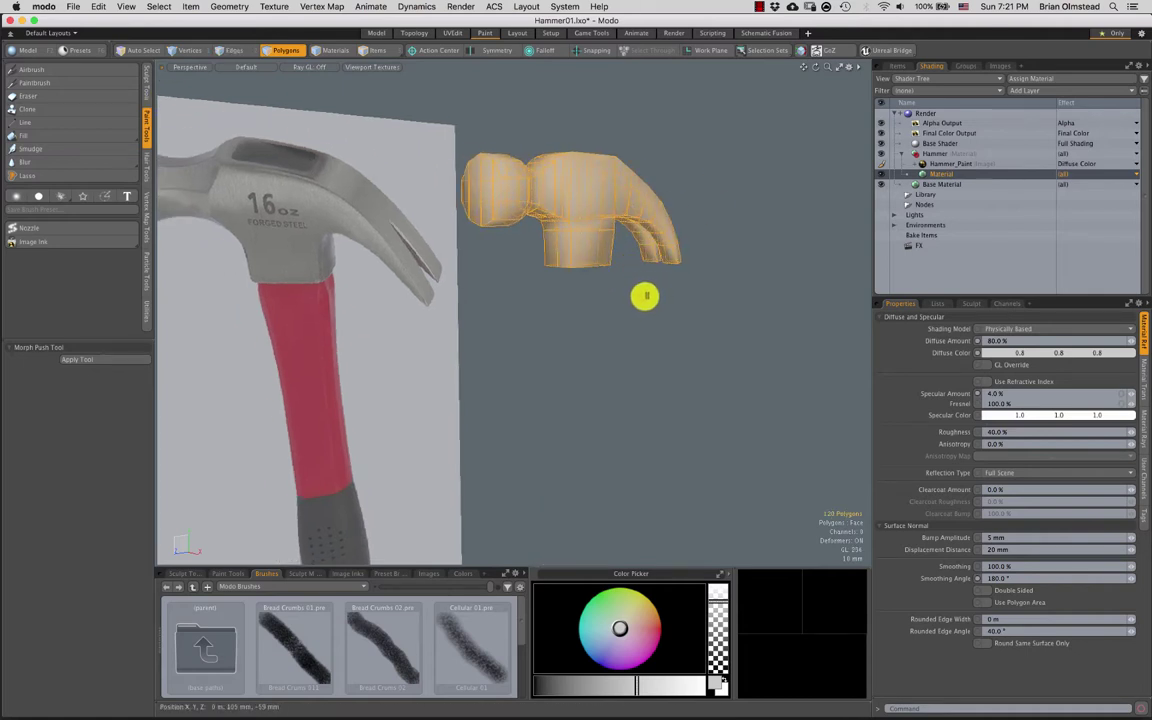
{"action": "key", "text": "1"}
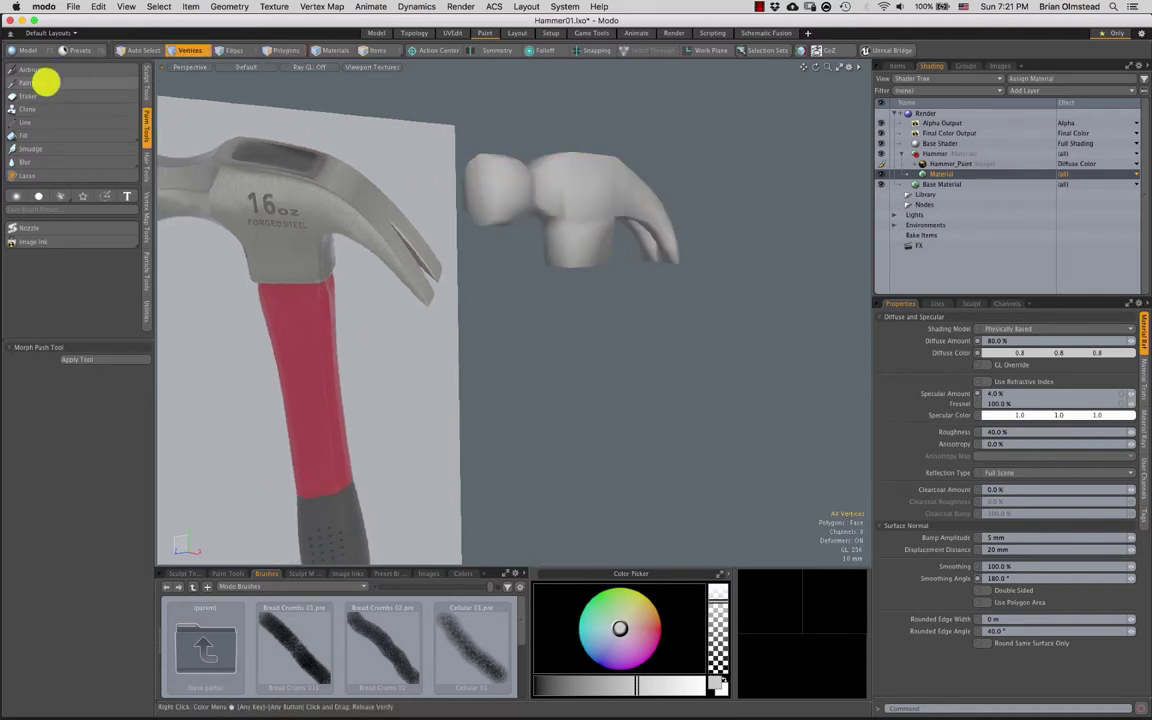
Set the Paintbrush to a light grey foreground colour of 0.73, 0.74, 0.76 and a brush size of 175
{"action": "left_click", "coordinate": [45, 82]}
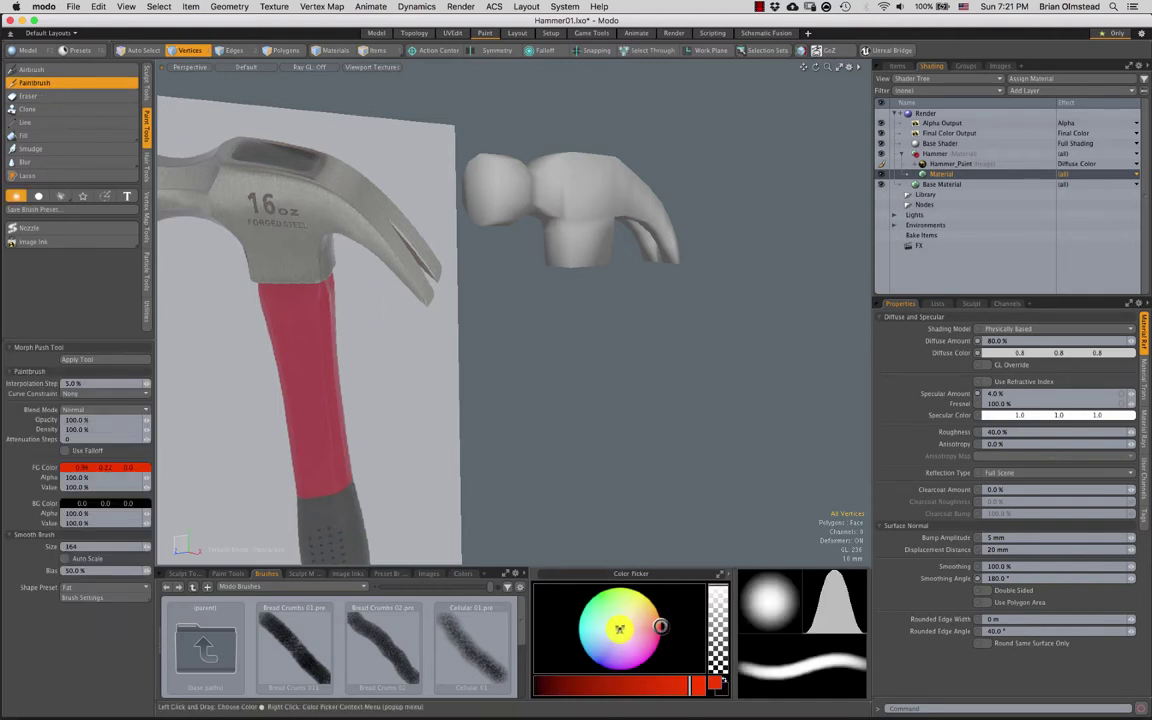
{"action": "left_click", "coordinate": [621, 631]}
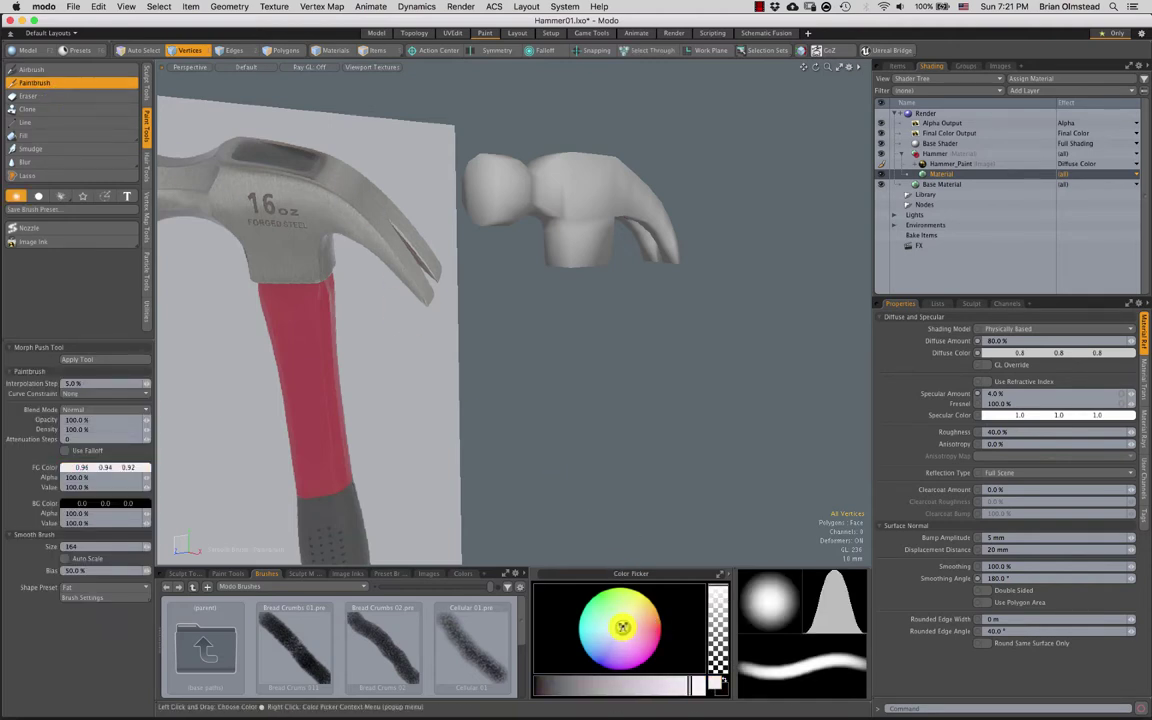
{"action": "left_click_drag", "start_coordinate": [665, 681], "coordinate": [649, 682]}
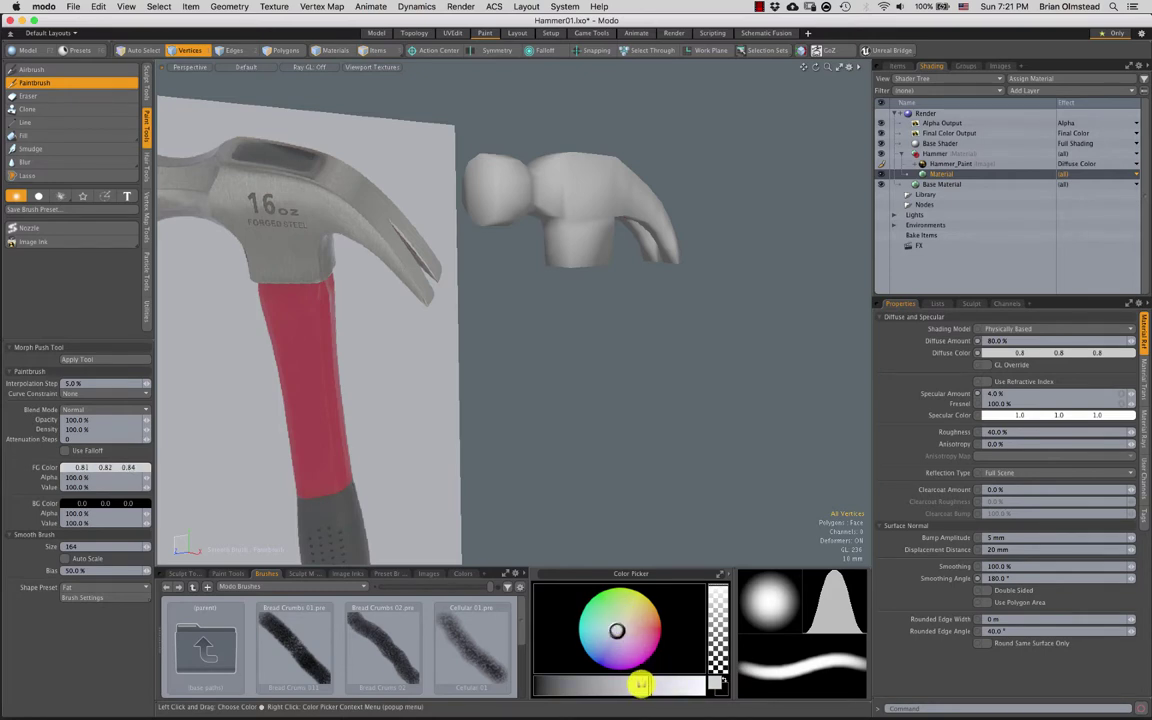
{"action": "left_click_drag", "start_coordinate": [641, 684], "coordinate": [628, 684]}
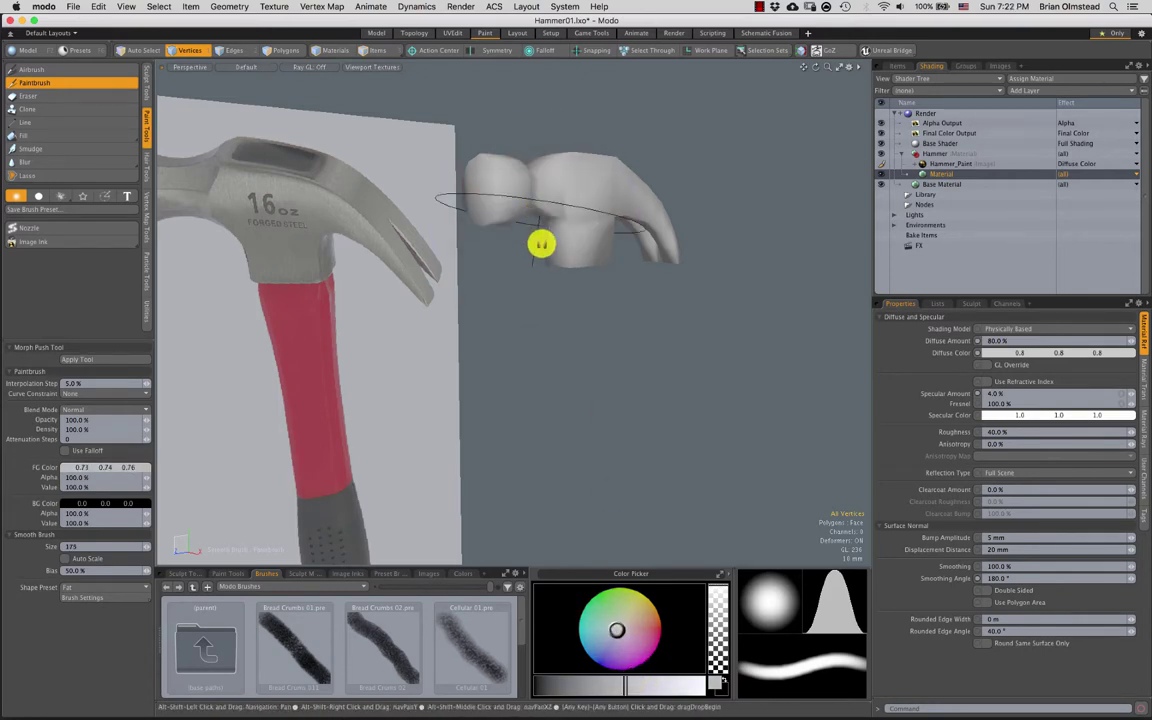
{"action": "left_click_drag", "start_coordinate": [540, 244], "coordinate": [612, 213], "text": "alt"}
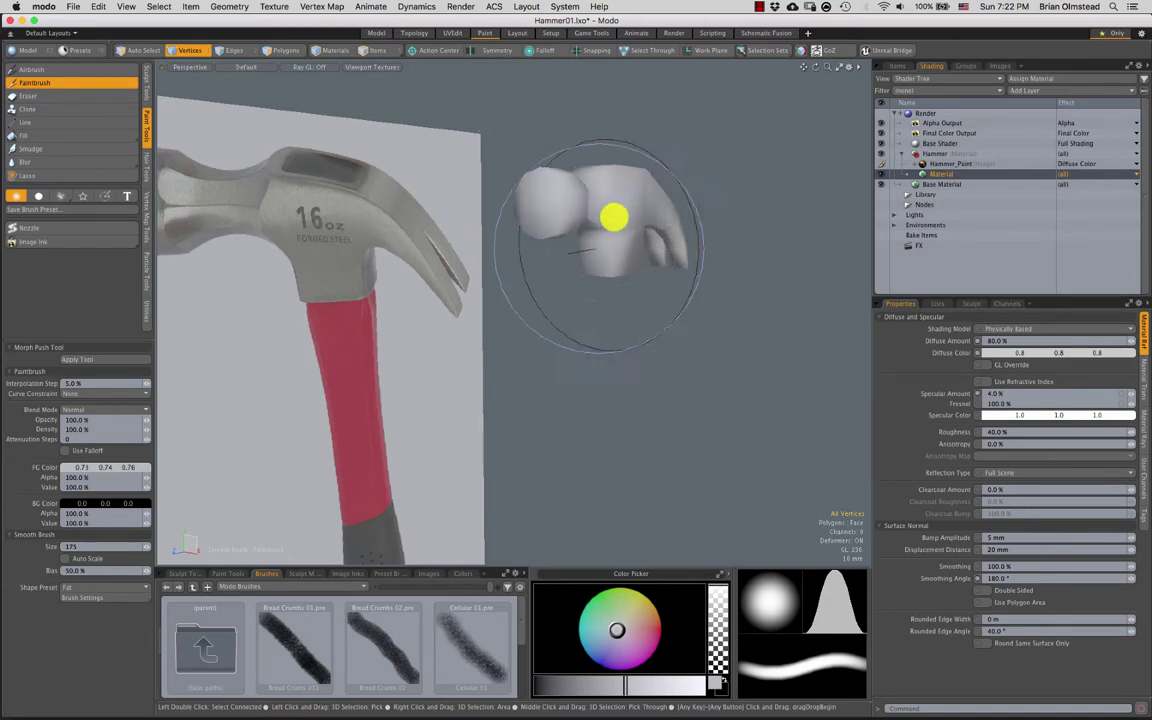
Set the foreground colour to mid grey (0.62, 0.62, 0.64), paint the hammer head with it and unhide the rest of the hammer
{"action": "left_click_drag", "start_coordinate": [617, 684], "coordinate": [597, 684]}
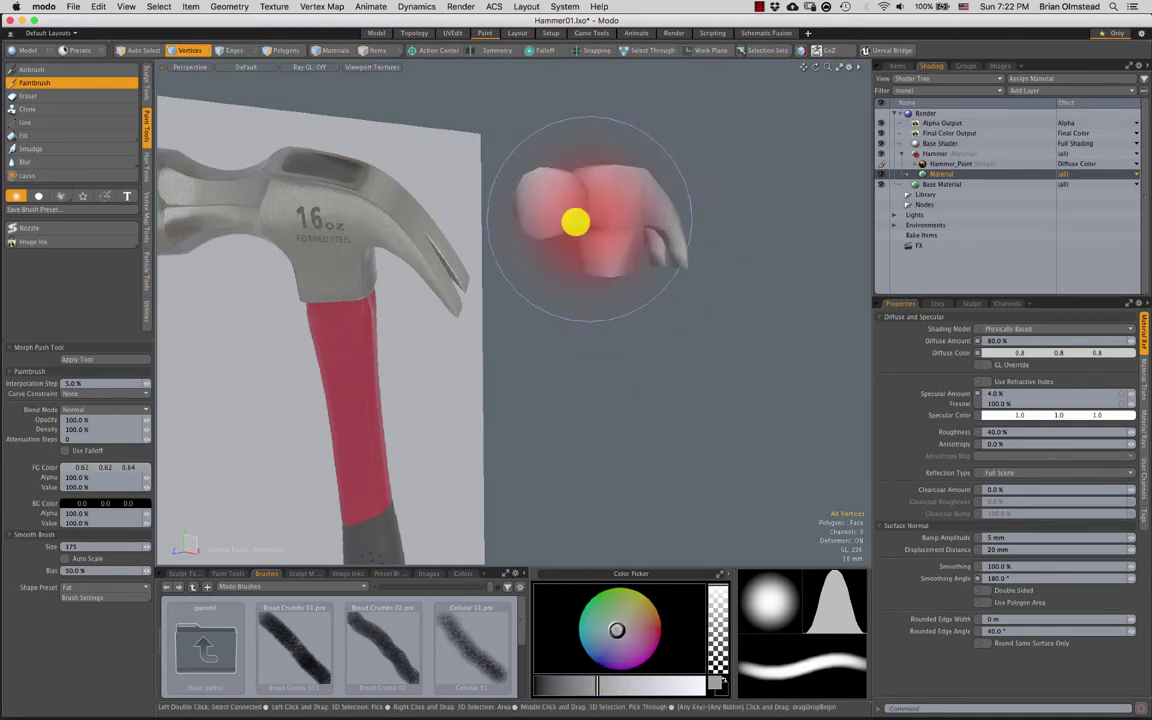
{"action": "mouse_move", "coordinate": [574, 221]}
{"action": "left_mouse_down"}
{"action": "mouse_move", "coordinate": [540, 206]}
{"action": "mouse_move", "coordinate": [621, 190]}
{"action": "mouse_move", "coordinate": [589, 252]}
{"action": "mouse_move", "coordinate": [571, 255]}
{"action": "mouse_move", "coordinate": [625, 239]}
{"action": "mouse_move", "coordinate": [726, 267]}
{"action": "mouse_move", "coordinate": [527, 267]}
{"action": "mouse_move", "coordinate": [496, 206]}
{"action": "mouse_move", "coordinate": [496, 251]}
{"action": "mouse_move", "coordinate": [512, 267]}
{"action": "mouse_move", "coordinate": [442, 249]}
{"action": "mouse_move", "coordinate": [427, 296]}
{"action": "mouse_move", "coordinate": [422, 224]}
{"action": "mouse_move", "coordinate": [445, 247]}
{"action": "mouse_move", "coordinate": [445, 280]}
{"action": "mouse_move", "coordinate": [406, 293]}
{"action": "mouse_move", "coordinate": [453, 170]}
{"action": "mouse_move", "coordinate": [530, 252]}
{"action": "mouse_move", "coordinate": [537, 221]}
{"action": "mouse_move", "coordinate": [454, 203]}
{"action": "mouse_move", "coordinate": [527, 255]}
{"action": "mouse_move", "coordinate": [612, 219]}
{"action": "mouse_move", "coordinate": [527, 249]}
{"action": "mouse_move", "coordinate": [518, 186]}
{"action": "mouse_move", "coordinate": [535, 216]}
{"action": "mouse_move", "coordinate": [440, 165]}
{"action": "mouse_move", "coordinate": [563, 244]}
{"action": "mouse_move", "coordinate": [572, 268]}
{"action": "left_mouse_up"}
{"action": "key", "text": "u"}
{"action": "scroll", "coordinate": [579, 386], "scroll_direction": "down", "scroll_amount": 5}
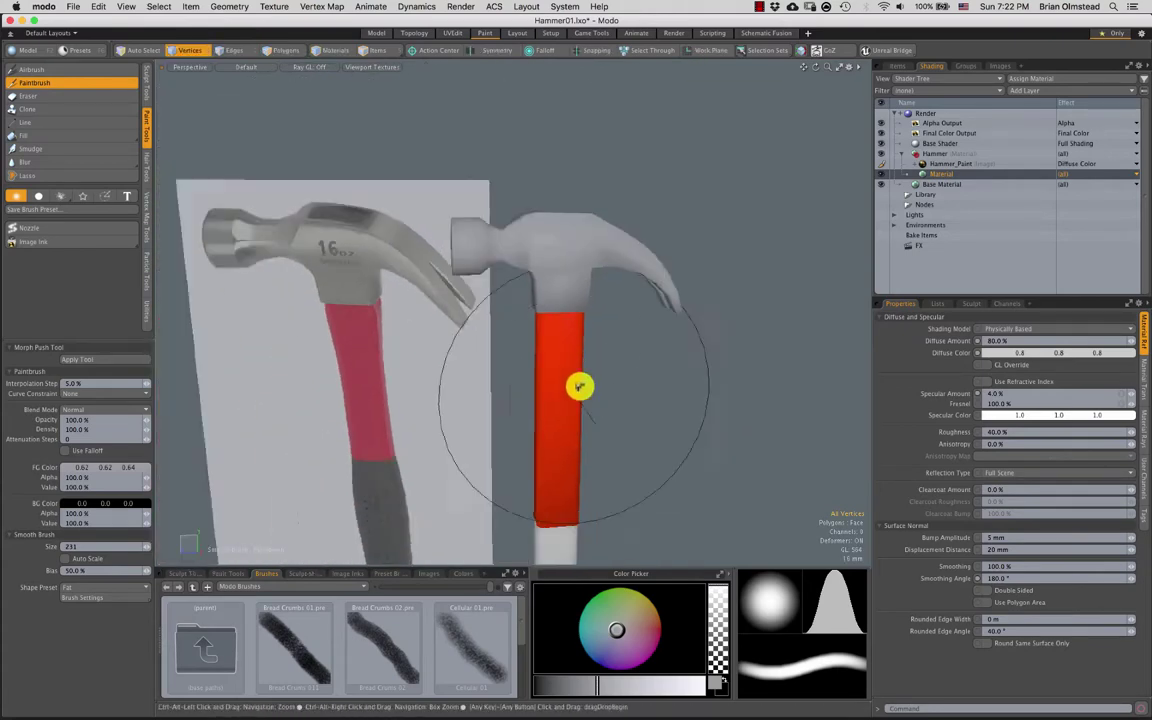
Isolate the lower grip of the hammer model by hiding all other geometry
{"action": "left_click_drag", "start_coordinate": [566, 530], "coordinate": [589, 373], "text": "alt+shift"}
{"action": "key", "text": "3"}
{"action": "double_click", "coordinate": [584, 429]}
{"action": "key", "text": "shift+h"}
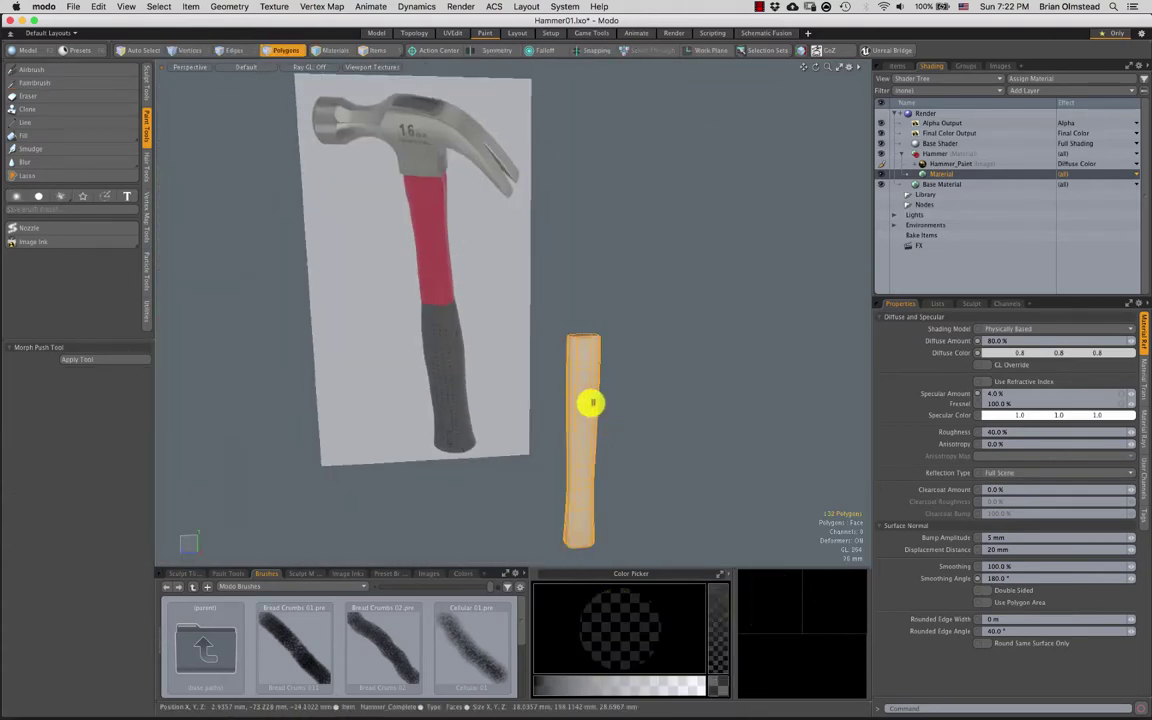
{"action": "scroll", "coordinate": [591, 404], "scroll_direction": "up", "scroll_amount": 5}
{"action": "left_click_drag", "start_coordinate": [617, 429], "coordinate": [621, 366], "text": "alt+shift"}
{"action": "key", "text": "1"}
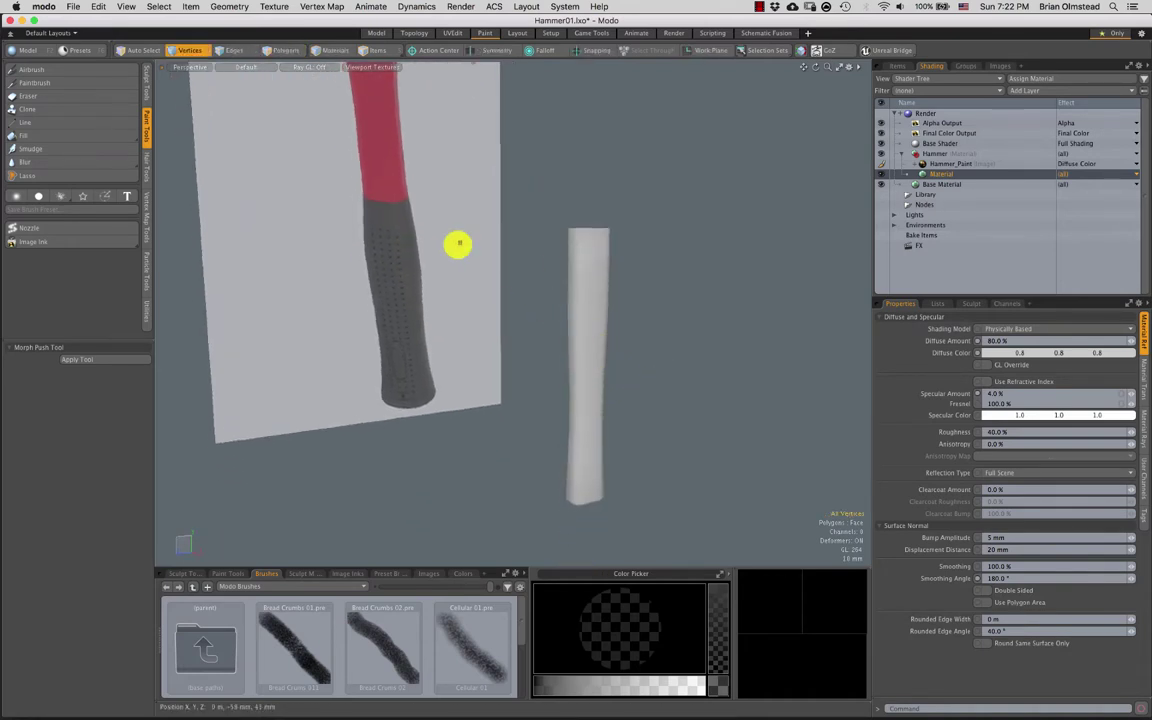
Paint the isolated grip dark grey (0.27, 0.26, 0.27) with the Paintbrush and bring back the rest of the hammer
{"action": "left_click", "coordinate": [44, 82]}
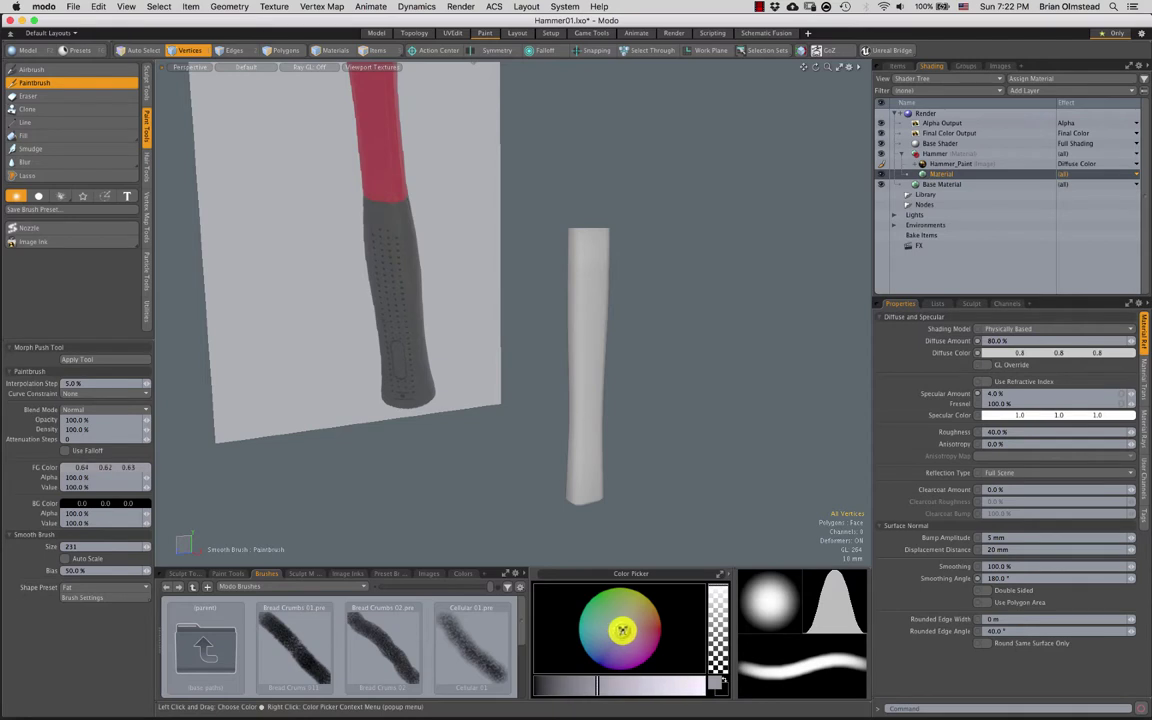
{"action": "left_click_drag", "start_coordinate": [563, 686], "coordinate": [540, 684]}
{"action": "mouse_move", "coordinate": [592, 238]}
{"action": "left_mouse_down"}
{"action": "mouse_move", "coordinate": [594, 519]}
{"action": "mouse_move", "coordinate": [604, 260]}
{"action": "left_mouse_up"}
{"action": "mouse_move", "coordinate": [638, 405]}
{"action": "left_mouse_down", "text": "alt"}
{"action": "mouse_move", "coordinate": [550, 419]}
{"action": "mouse_move", "coordinate": [432, 374]}
{"action": "mouse_move", "coordinate": [545, 401]}
{"action": "mouse_move", "coordinate": [571, 435]}
{"action": "mouse_move", "coordinate": [571, 185]}
{"action": "mouse_move", "coordinate": [567, 264]}
{"action": "mouse_move", "coordinate": [589, 399]}
{"action": "mouse_move", "coordinate": [558, 180]}
{"action": "mouse_move", "coordinate": [547, 299]}
{"action": "mouse_move", "coordinate": [509, 345]}
{"action": "mouse_move", "coordinate": [463, 370]}
{"action": "mouse_move", "coordinate": [471, 298]}
{"action": "mouse_move", "coordinate": [372, 341]}
{"action": "mouse_move", "coordinate": [455, 368]}
{"action": "mouse_move", "coordinate": [445, 386]}
{"action": "mouse_move", "coordinate": [414, 373]}
{"action": "mouse_move", "coordinate": [535, 276]}
{"action": "mouse_move", "coordinate": [571, 221]}
{"action": "mouse_move", "coordinate": [540, 319]}
{"action": "mouse_move", "coordinate": [581, 301]}
{"action": "mouse_move", "coordinate": [576, 260]}
{"action": "mouse_move", "coordinate": [563, 257]}
{"action": "mouse_move", "coordinate": [561, 303]}
{"action": "mouse_move", "coordinate": [577, 298]}
{"action": "mouse_move", "coordinate": [609, 220]}
{"action": "left_mouse_up", "text": "alt"}
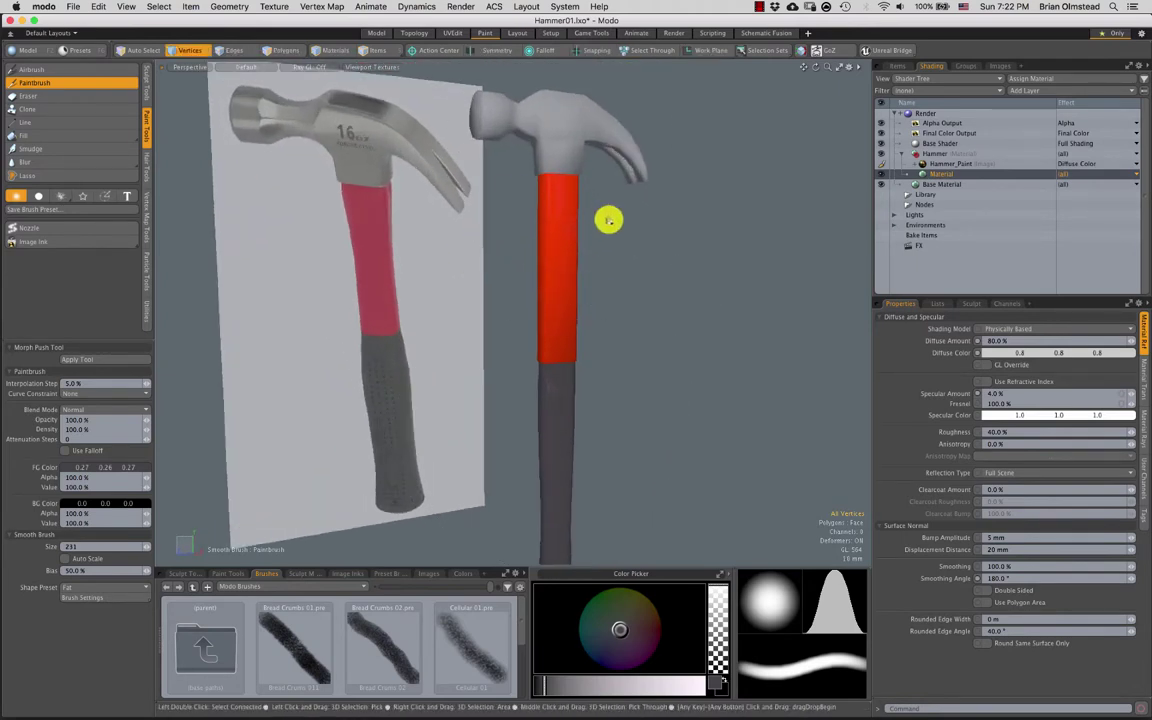
Reduce the paintbrush size to 41
{"action": "right_click_drag", "start_coordinate": [477, 275], "coordinate": [397, 253]}
{"action": "mouse_move", "coordinate": [563, 193]}
{"action": "left_mouse_down", "text": "alt"}
{"action": "mouse_move", "coordinate": [514, 319]}
{"action": "mouse_move", "coordinate": [491, 213]}
{"action": "left_mouse_up", "text": "alt"}
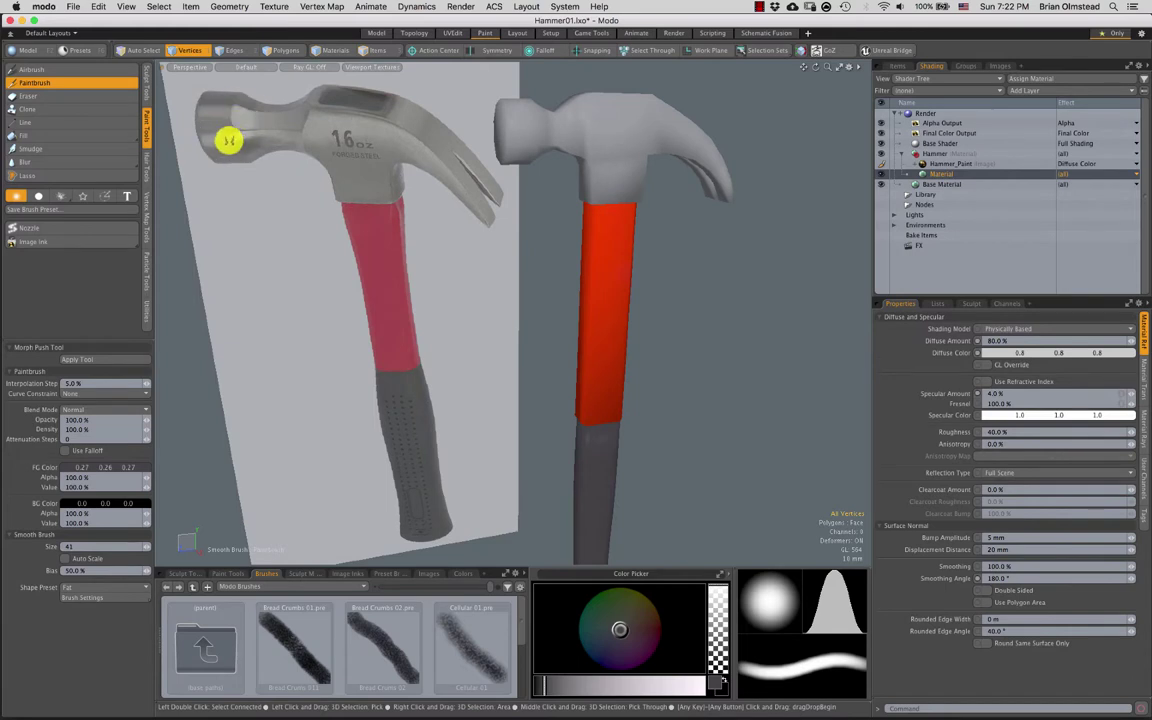
{"action": "mouse_move", "coordinate": [568, 289]}
{"action": "left_mouse_down", "text": "alt"}
{"action": "mouse_move", "coordinate": [558, 263]}
{"action": "mouse_move", "coordinate": [554, 303]}
{"action": "mouse_move", "coordinate": [584, 279]}
{"action": "left_mouse_up", "text": "alt"}
{"action": "mouse_move", "coordinate": [594, 222]}
{"action": "left_mouse_down", "text": "alt"}
{"action": "mouse_move", "coordinate": [566, 288]}
{"action": "mouse_move", "coordinate": [589, 275]}
{"action": "mouse_move", "coordinate": [542, 350]}
{"action": "mouse_move", "coordinate": [586, 324]}
{"action": "mouse_move", "coordinate": [567, 341]}
{"action": "left_mouse_up", "text": "alt"}
Move the dark grip upward in the Right view to shorten the exposed red handle section
{"action": "key", "text": "3"}
{"action": "left_click", "coordinate": [590, 287]}
{"action": "left_click", "coordinate": [632, 336]}
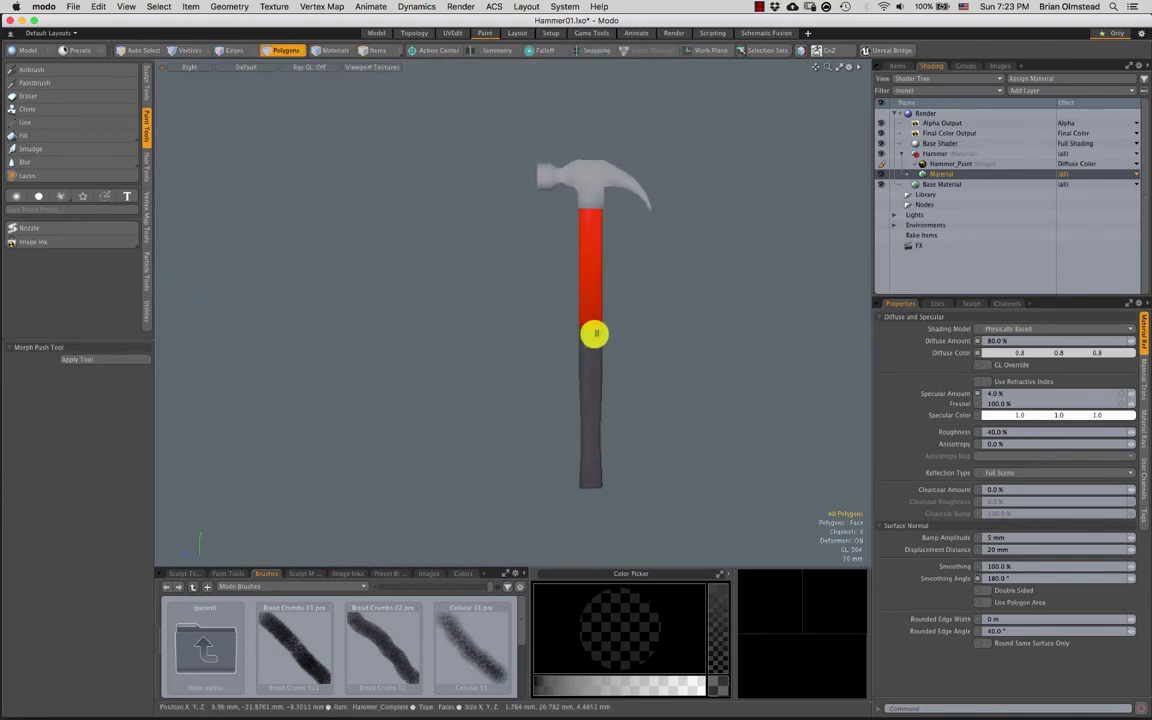
{"action": "scroll", "coordinate": [590, 322], "scroll_direction": "up", "scroll_amount": 2}
{"action": "key", "text": "space"}
{"action": "left_click_drag", "start_coordinate": [588, 360], "coordinate": [586, 318], "text": "alt+shift"}
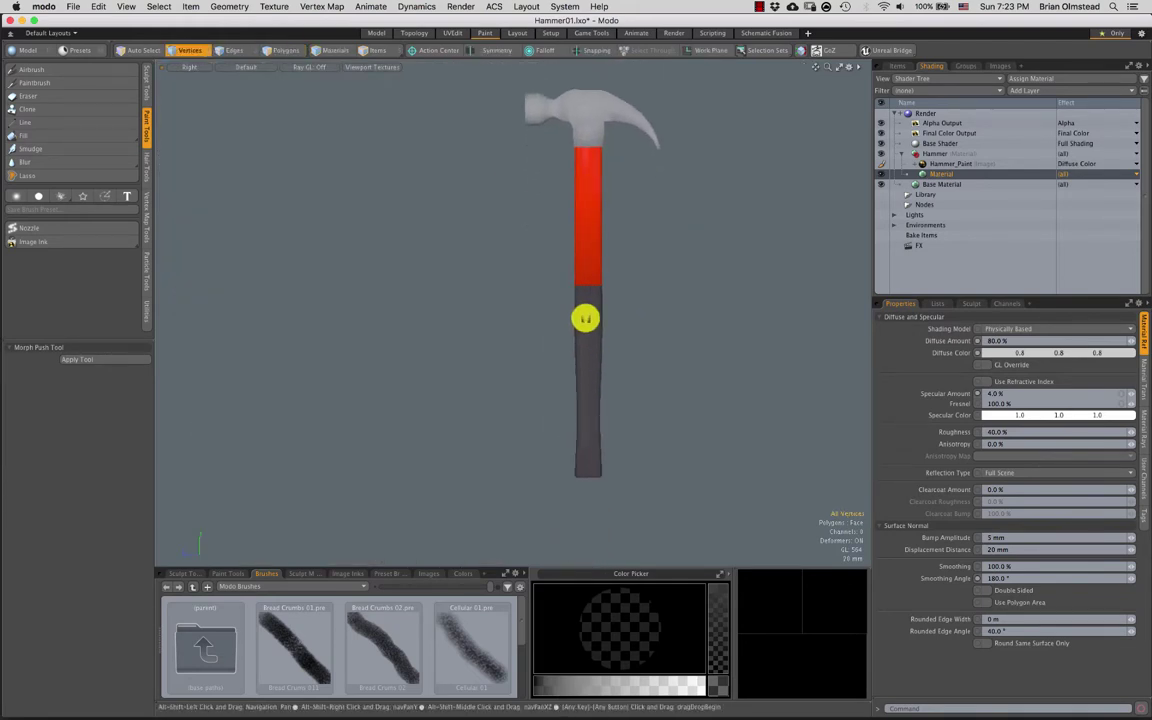
{"action": "key", "text": "w"}
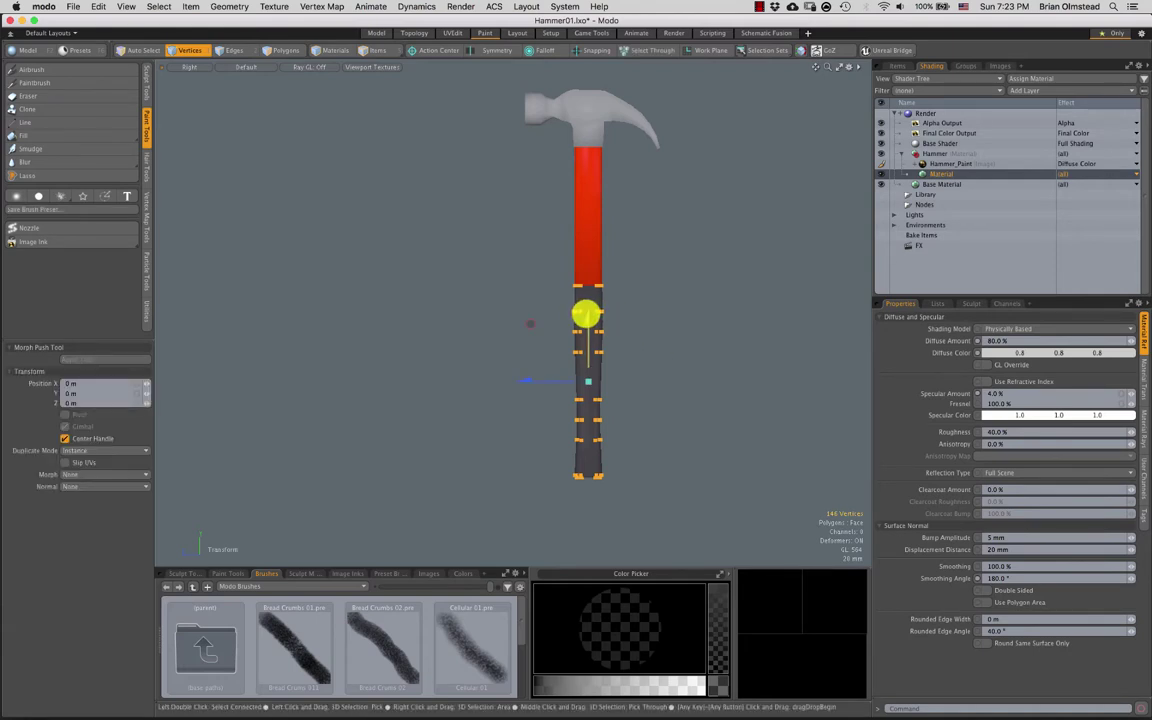
{"action": "key", "text": "q"}
{"action": "key", "text": "3"}
{"action": "left_click_drag", "start_coordinate": [620, 298], "coordinate": [604, 288], "text": "ctrl+alt"}
{"action": "key", "text": "w"}
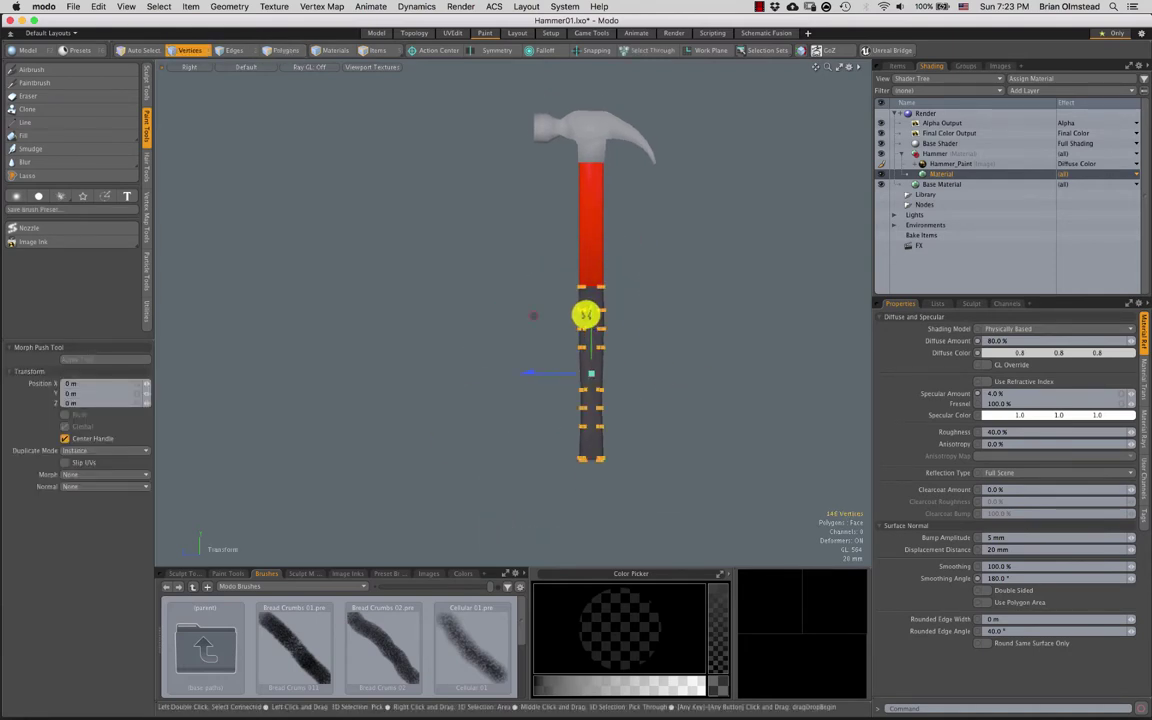
{"action": "left_click", "coordinate": [620, 297]}
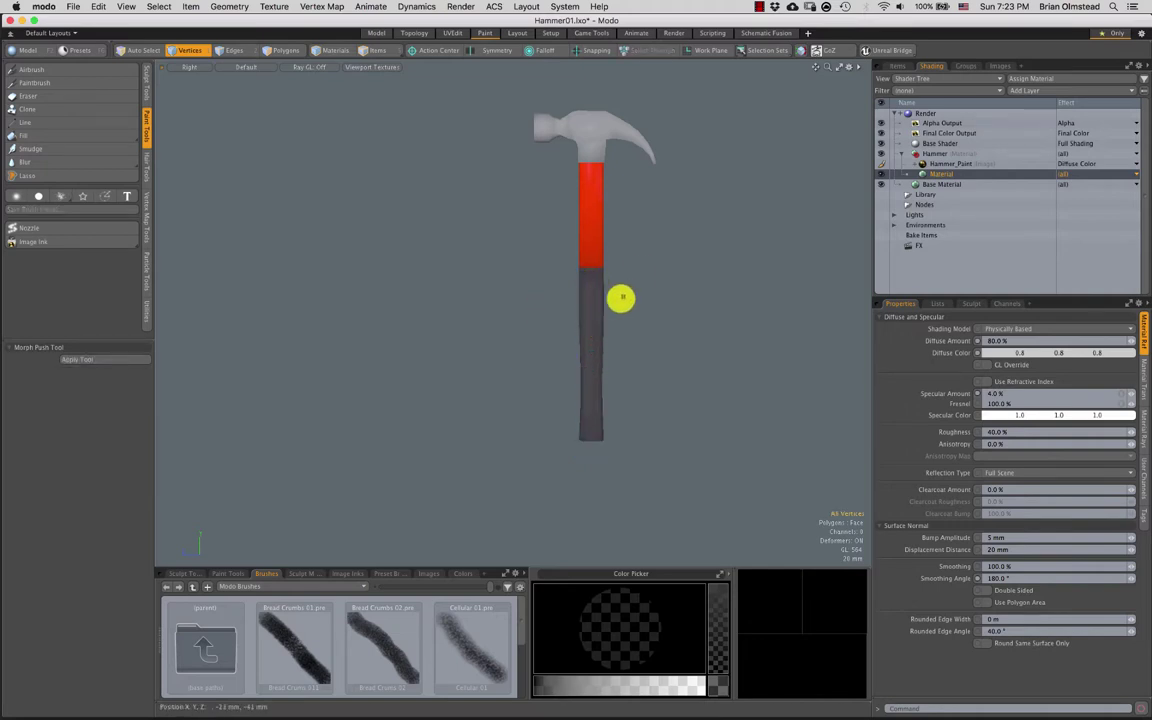
Return to the Perspective view and set the Hammer_Ref backdrop's transparency to 0%
{"action": "left_click_drag", "start_coordinate": [586, 314], "coordinate": [604, 340], "text": "alt"}
{"action": "key", "text": "ctrl+space"}
{"action": "left_click", "coordinate": [645, 301]}
{"action": "scroll", "coordinate": [606, 347], "scroll_direction": "up", "scroll_amount": 3}
{"action": "left_click_drag", "start_coordinate": [480, 220], "coordinate": [548, 303], "text": "alt+shift"}
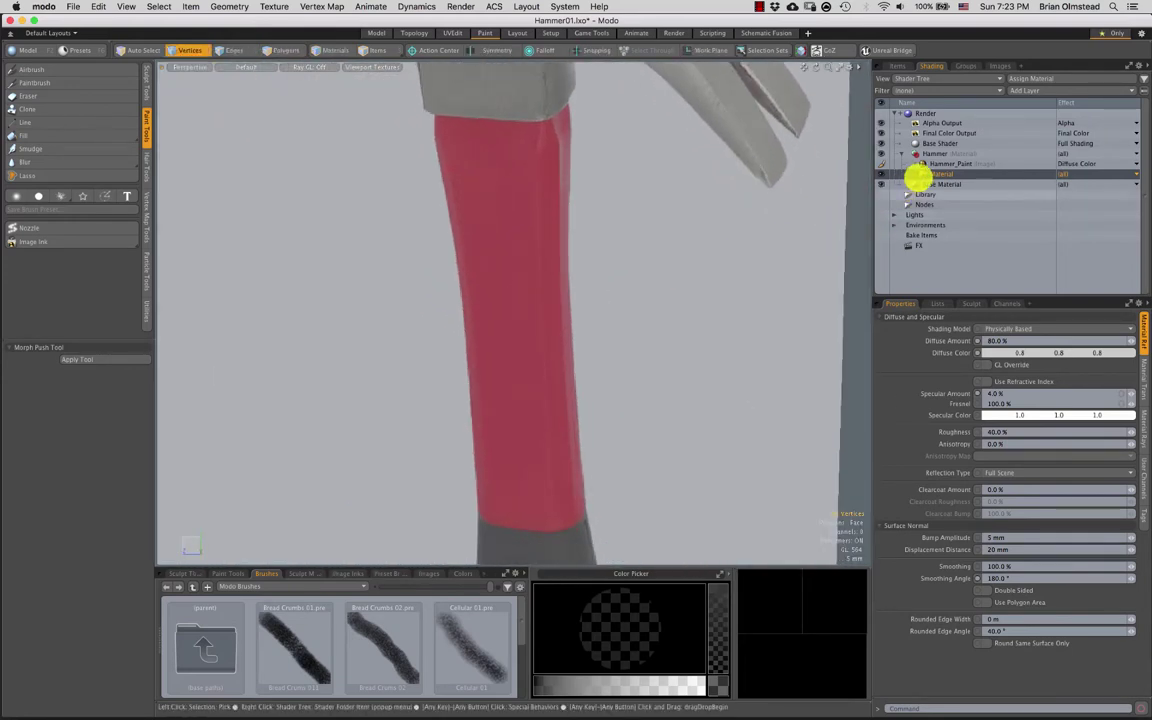
{"action": "left_click", "coordinate": [944, 164]}
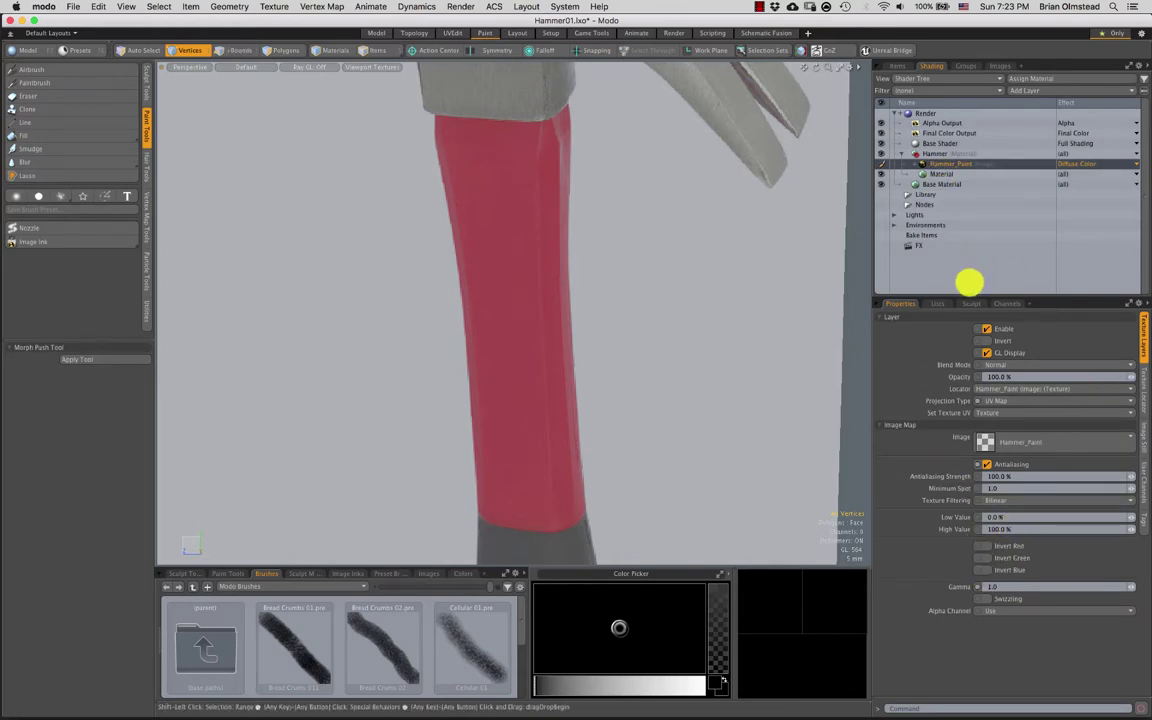
{"action": "left_click", "coordinate": [893, 67]}
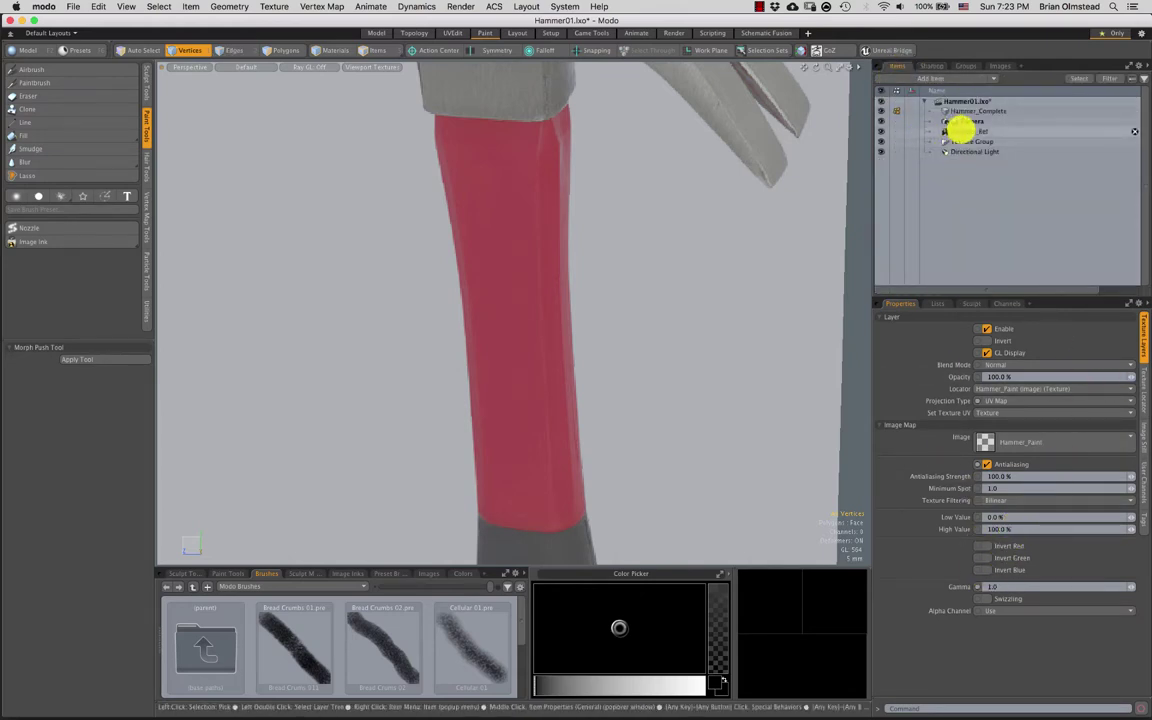
{"action": "left_click", "coordinate": [960, 131]}
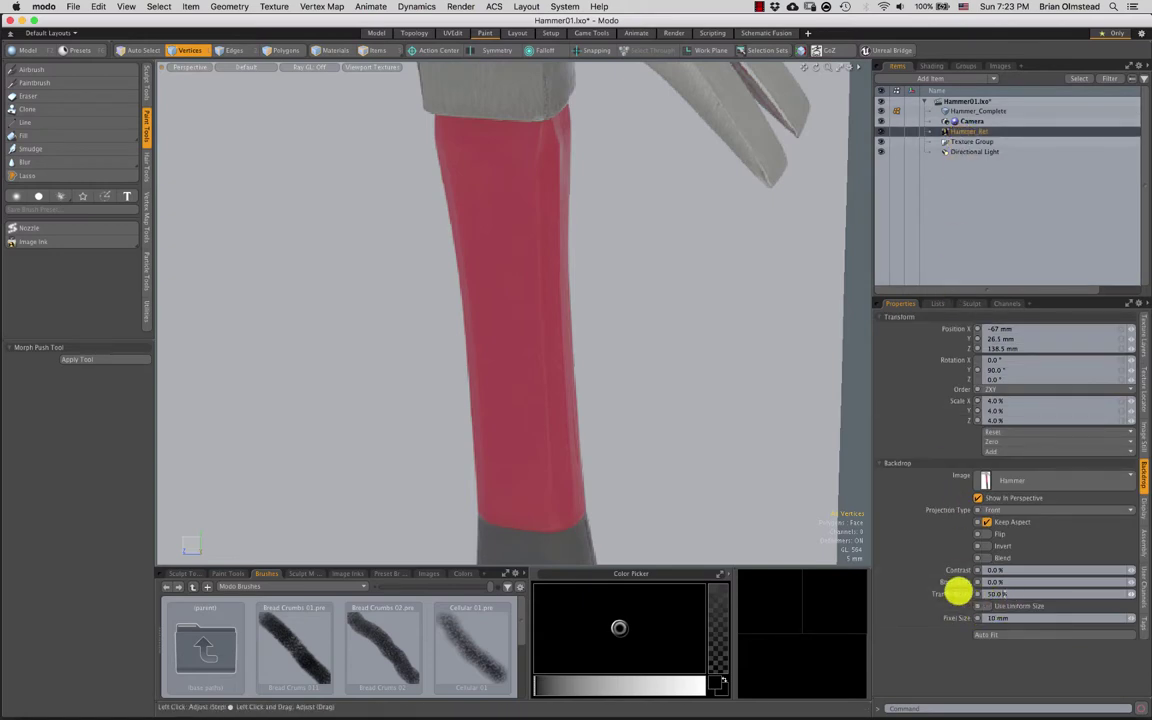
{"action": "left_click_drag", "start_coordinate": [958, 592], "coordinate": [922, 601]}
{"action": "type", "text": "0"}
{"action": "key", "text": "Return"}
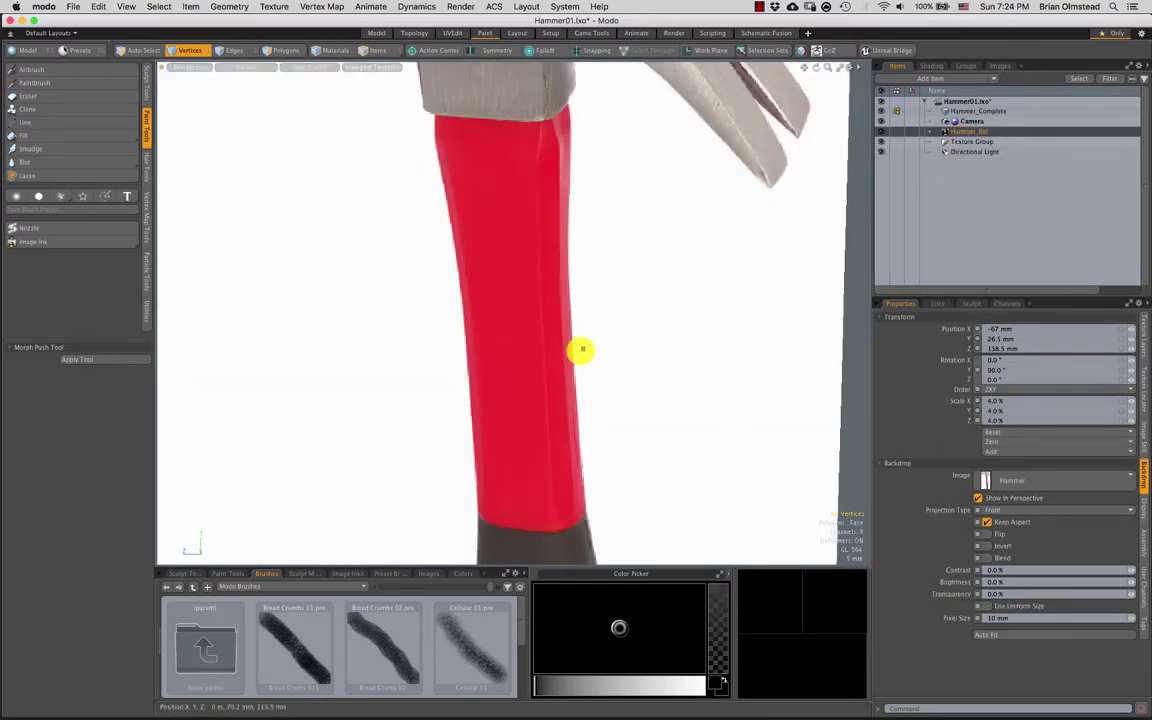
Examine the red handle section close up, first in the reference image and from several sides on the model
{"action": "left_click_drag", "start_coordinate": [547, 364], "coordinate": [535, 267], "text": "alt"}
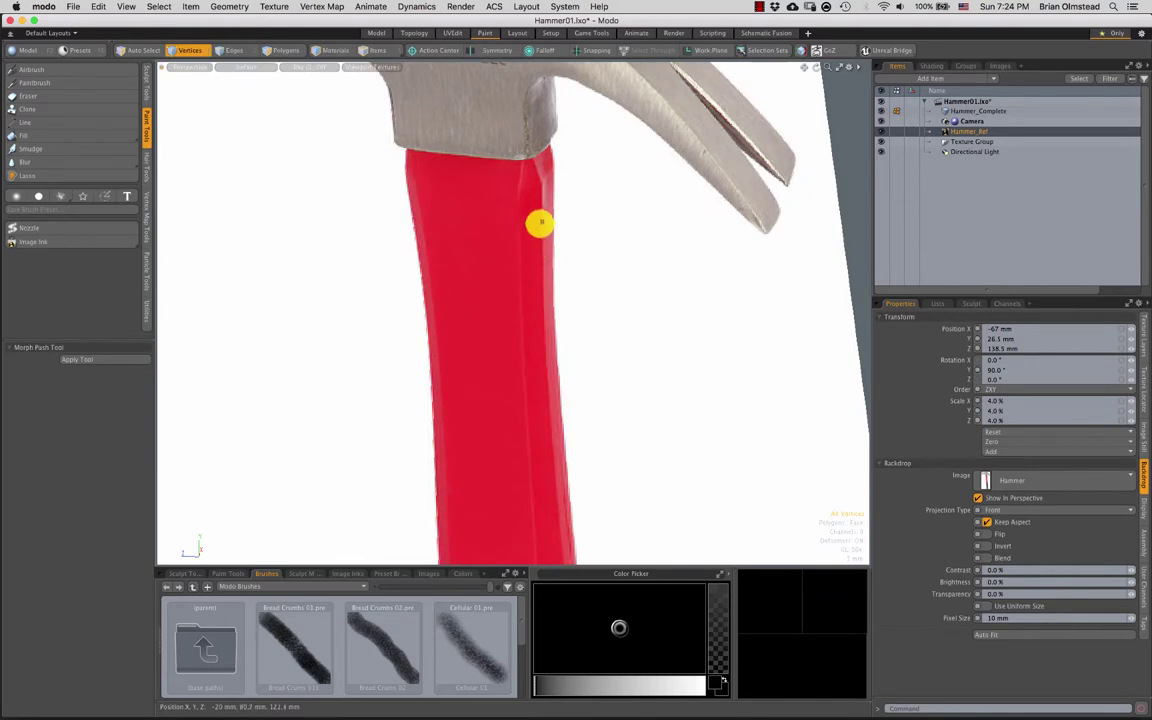
{"action": "left_click_drag", "start_coordinate": [532, 347], "coordinate": [501, 345], "text": "alt+shift"}
{"action": "left_click_drag", "start_coordinate": [501, 345], "coordinate": [502, 230], "text": "alt+shift"}
{"action": "left_click_drag", "start_coordinate": [502, 230], "coordinate": [492, 257], "text": "alt"}
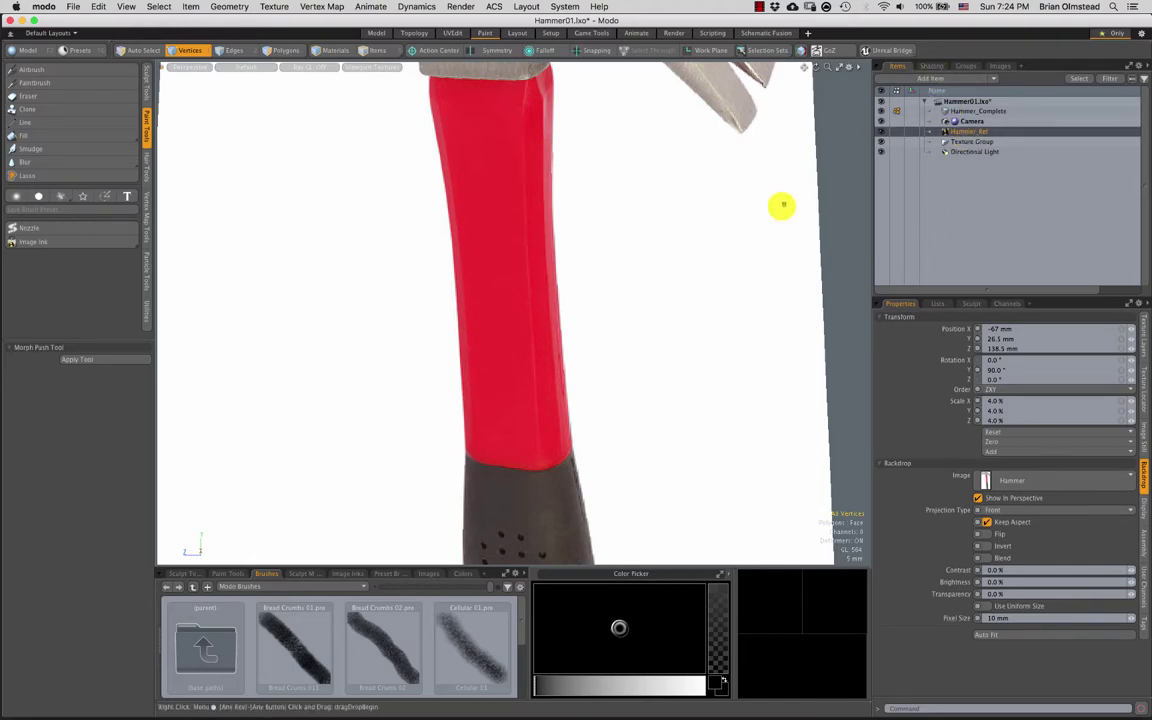
{"action": "scroll", "coordinate": [608, 340], "scroll_direction": "down", "scroll_amount": 8}
{"action": "left_click_drag", "start_coordinate": [622, 304], "coordinate": [553, 264], "text": "alt+shift"}
{"action": "key", "text": "3"}
{"action": "double_click", "coordinate": [607, 281]}
{"action": "key", "text": "shift+a"}
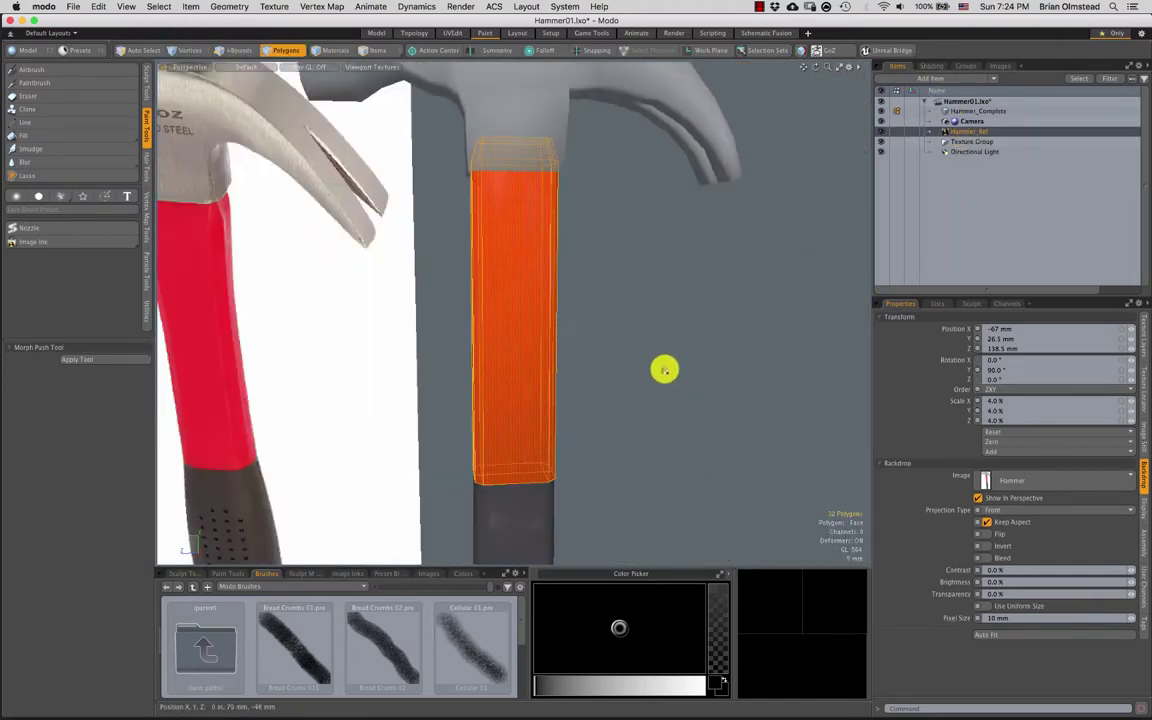
{"action": "left_click", "coordinate": [665, 370]}
{"action": "left_click_drag", "start_coordinate": [665, 370], "coordinate": [504, 389], "text": "alt"}
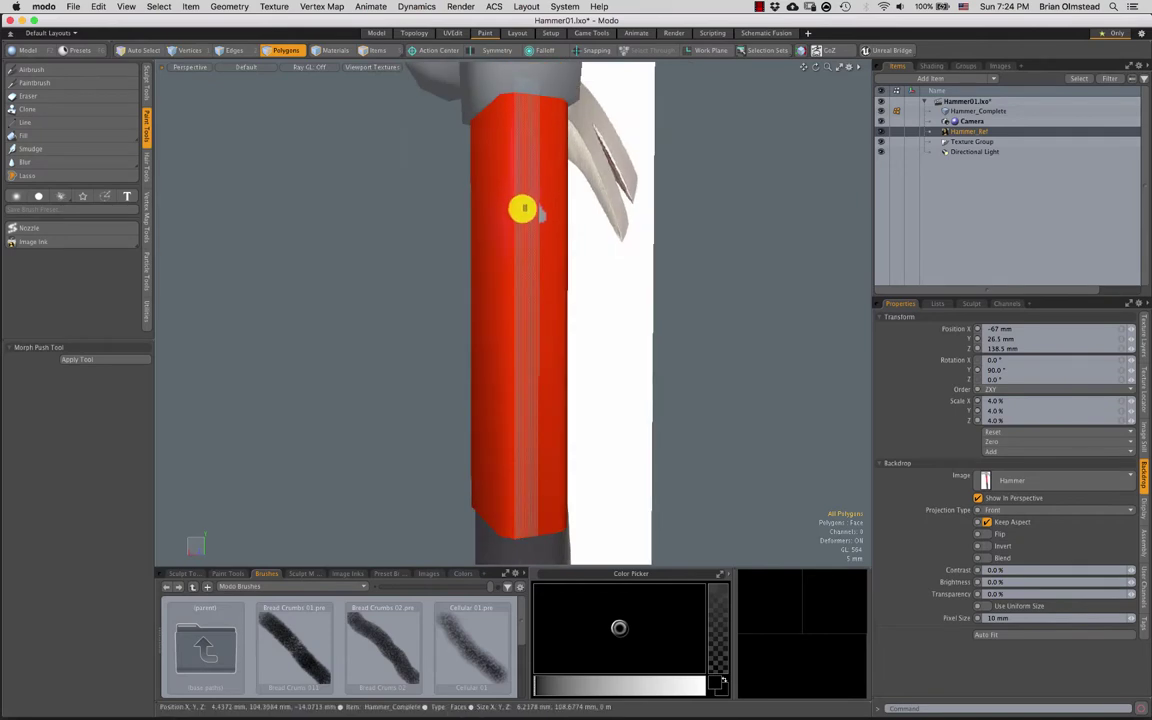
Sample the handle's red as the foreground colour and paint over the unpainted grey spot on the red section
{"action": "left_click", "coordinate": [34, 80]}
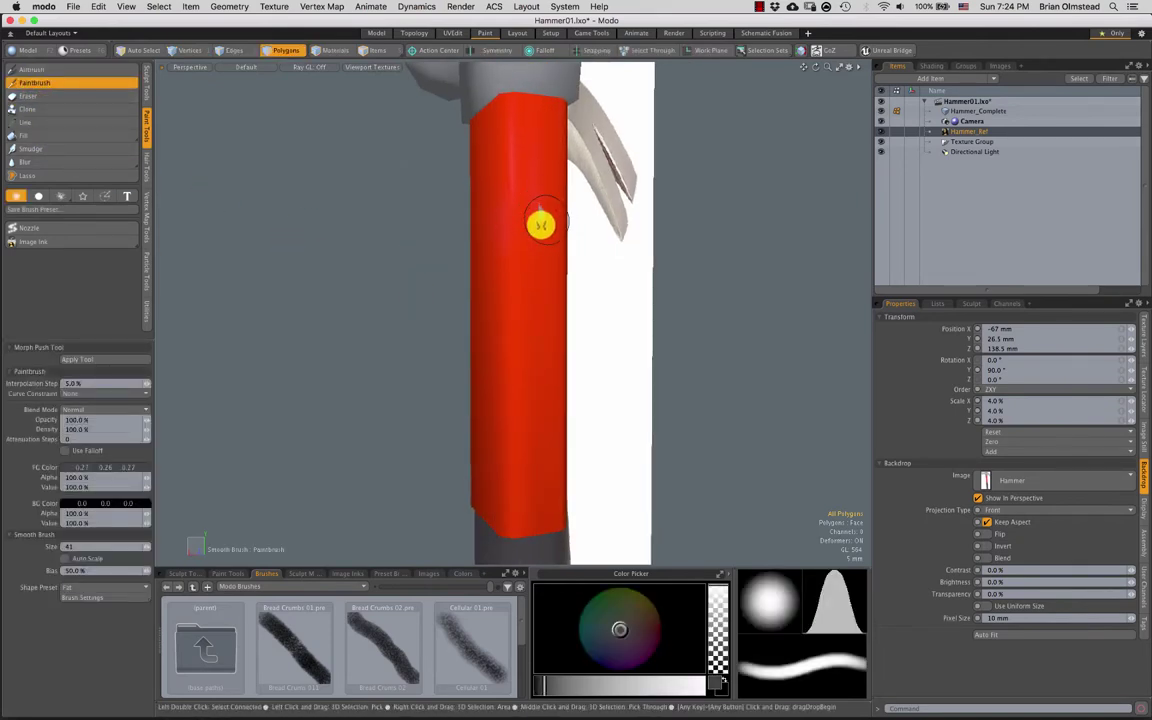
{"action": "left_click_drag", "start_coordinate": [590, 686], "coordinate": [615, 686]}
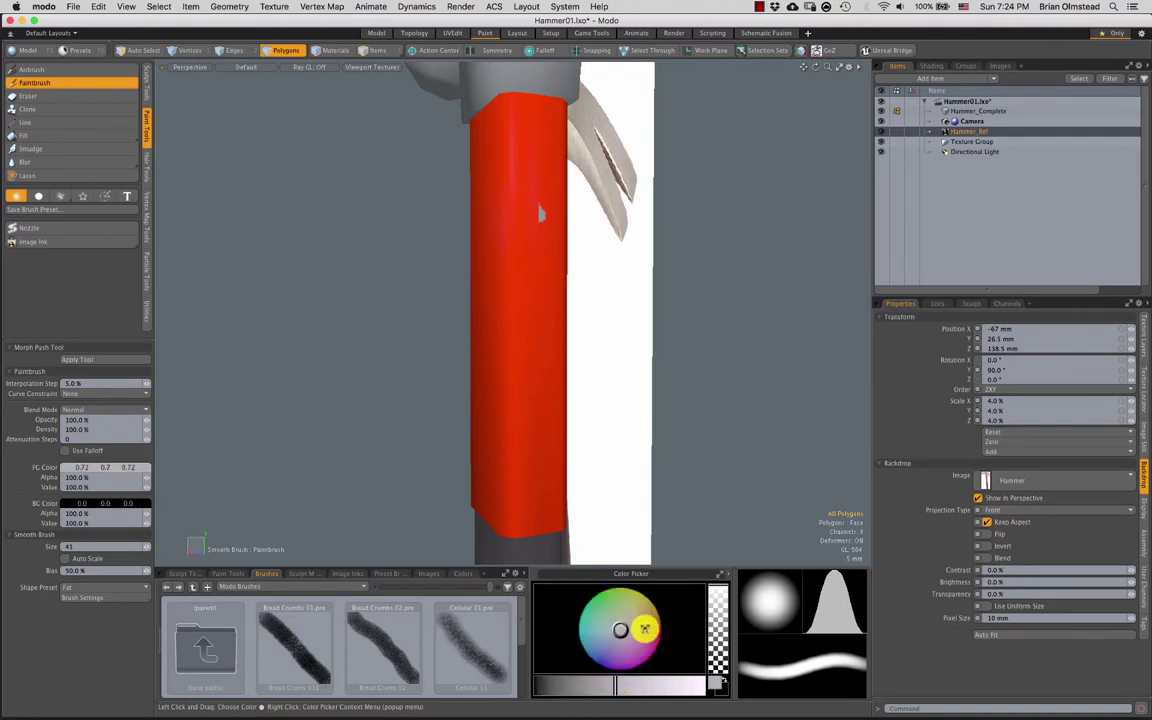
{"action": "left_click", "coordinate": [650, 627]}
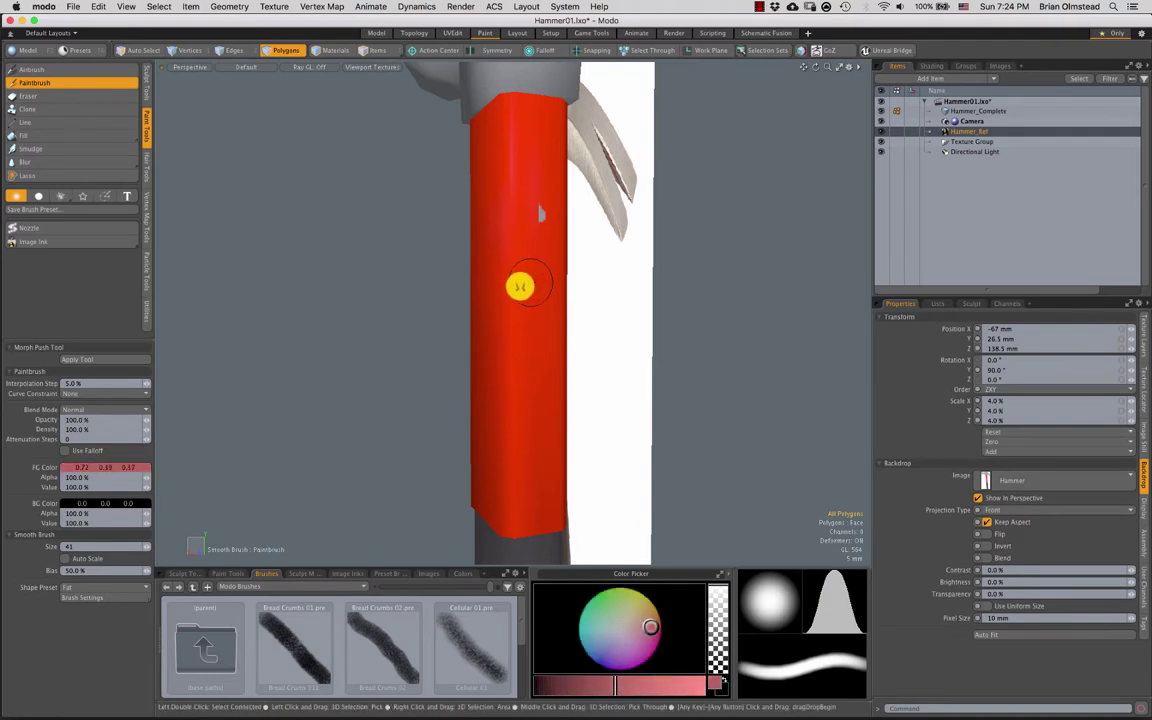
{"action": "key", "text": "c"}
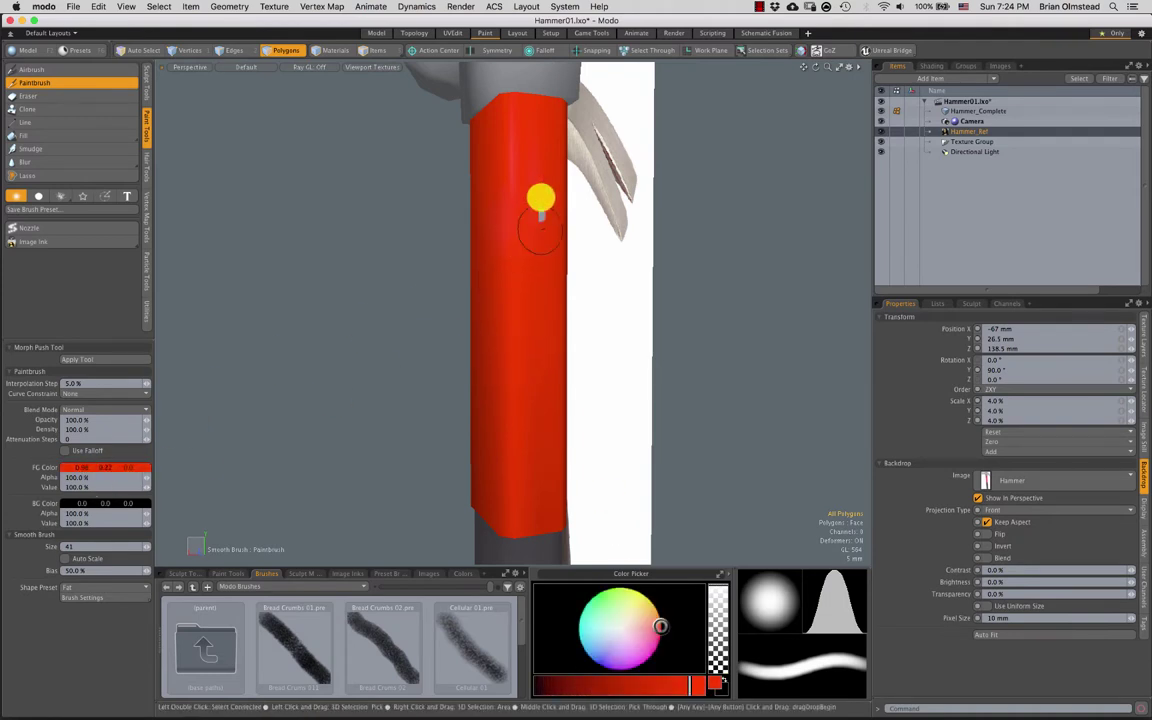
{"action": "mouse_move", "coordinate": [532, 256]}
{"action": "left_mouse_down", "text": "alt"}
{"action": "mouse_move", "coordinate": [411, 316]}
{"action": "mouse_move", "coordinate": [527, 324]}
{"action": "mouse_move", "coordinate": [489, 321]}
{"action": "mouse_move", "coordinate": [513, 233]}
{"action": "mouse_move", "coordinate": [494, 167]}
{"action": "mouse_move", "coordinate": [492, 268]}
{"action": "mouse_move", "coordinate": [529, 256]}
{"action": "left_mouse_up", "text": "alt"}
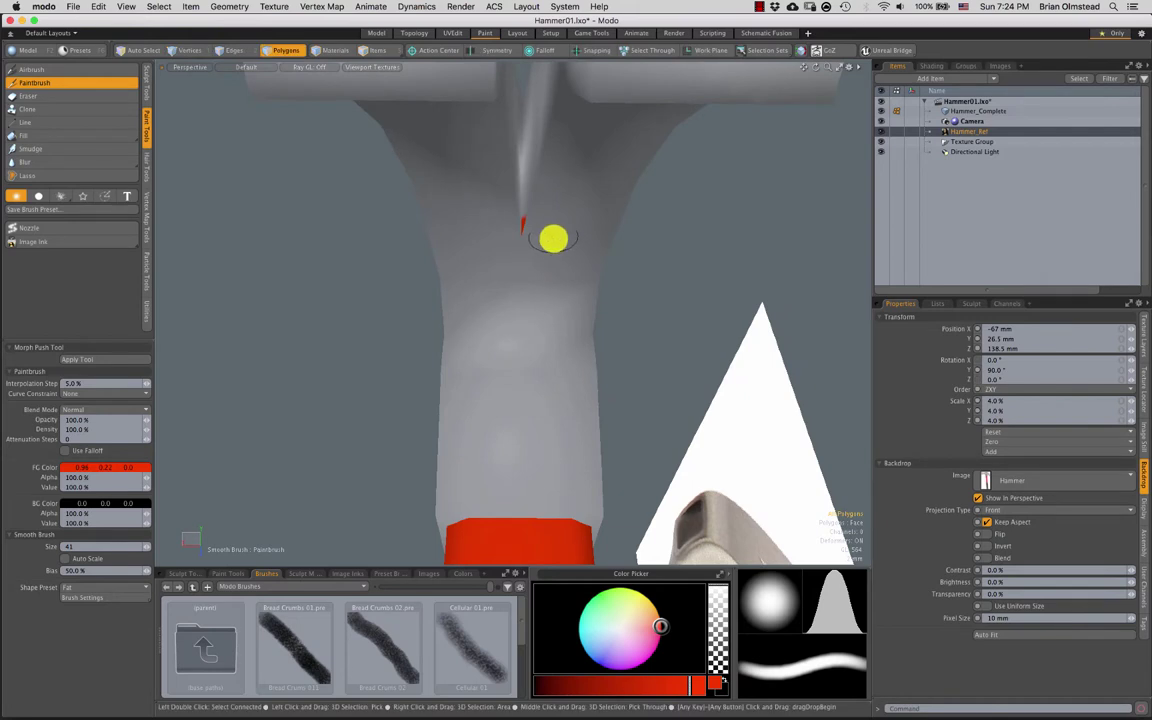
Sample the head's grey (0.62, 0.63, 0.64) and paint over the stray red mark beneath the claw
{"action": "key", "text": "c"}
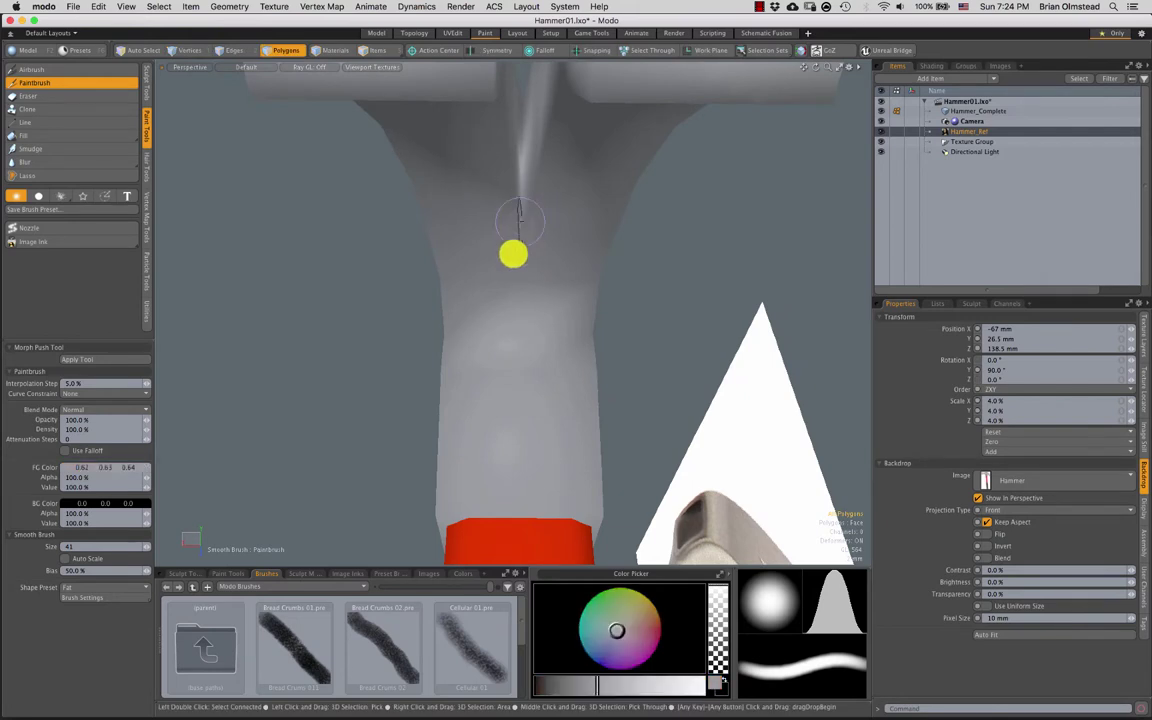
{"action": "mouse_move", "coordinate": [540, 308]}
{"action": "left_mouse_down", "text": "alt"}
{"action": "mouse_move", "coordinate": [525, 298]}
{"action": "mouse_move", "coordinate": [535, 293]}
{"action": "mouse_move", "coordinate": [527, 180]}
{"action": "mouse_move", "coordinate": [512, 336]}
{"action": "mouse_move", "coordinate": [524, 303]}
{"action": "mouse_move", "coordinate": [509, 260]}
{"action": "mouse_move", "coordinate": [489, 301]}
{"action": "mouse_move", "coordinate": [519, 273]}
{"action": "mouse_move", "coordinate": [499, 283]}
{"action": "mouse_move", "coordinate": [512, 314]}
{"action": "left_mouse_up", "text": "alt"}
{"action": "left_click", "coordinate": [525, 252], "text": "ctrl"}
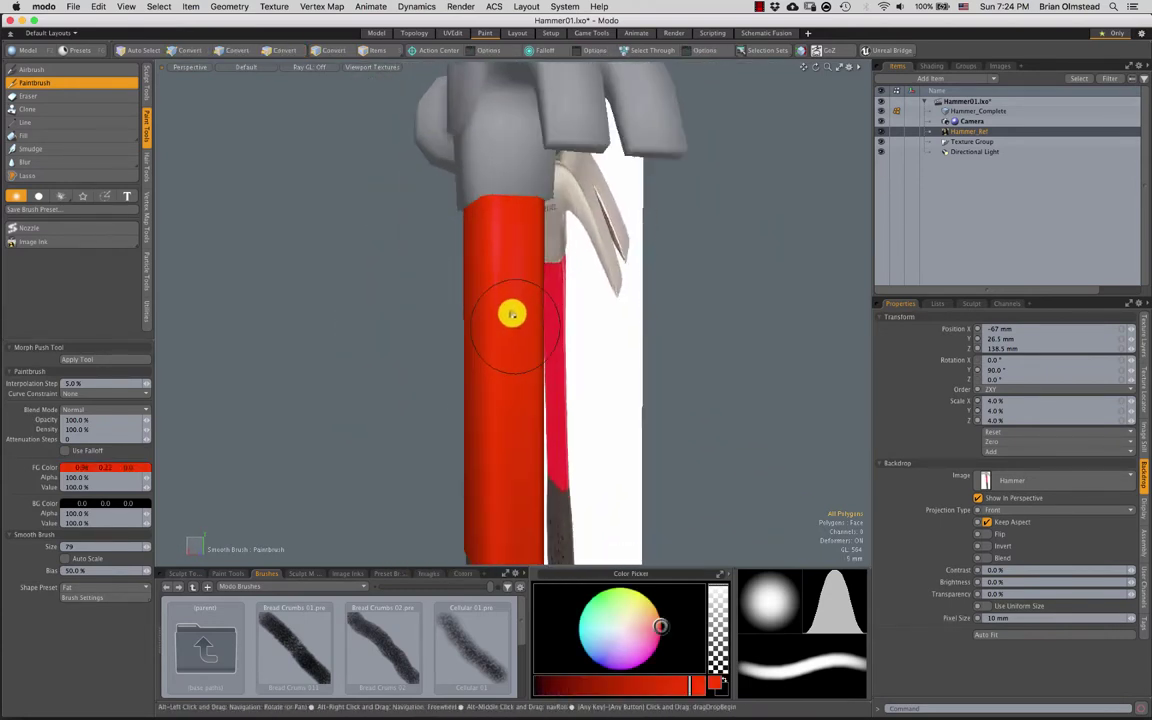
{"action": "key", "text": "space"}
{"action": "key", "text": "space"}
{"action": "key", "text": "w"}
{"action": "left_click_drag", "start_coordinate": [581, 339], "coordinate": [545, 343], "text": "ctrl+alt"}
{"action": "key", "text": "space"}
{"action": "left_click", "coordinate": [657, 340]}
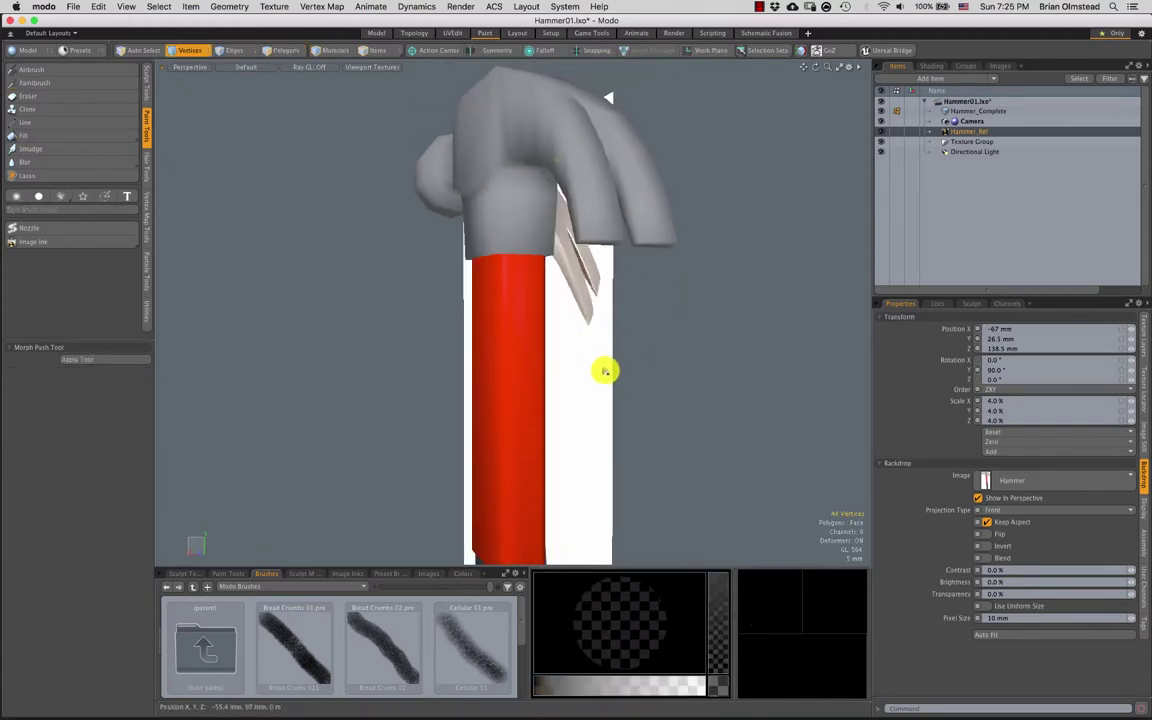
Switch the viewport shading style to Texture and compare the hammer's flat colours with the reference image
{"action": "left_click_drag", "start_coordinate": [606, 370], "coordinate": [334, 143], "text": "alt"}
{"action": "key", "text": "1"}
{"action": "mouse_move", "coordinate": [243, 70]}
{"action": "left_mouse_down", "text": "alt"}
{"action": "mouse_move", "coordinate": [226, 141]}
{"action": "mouse_move", "coordinate": [246, 71]}
{"action": "left_mouse_up", "text": "alt"}
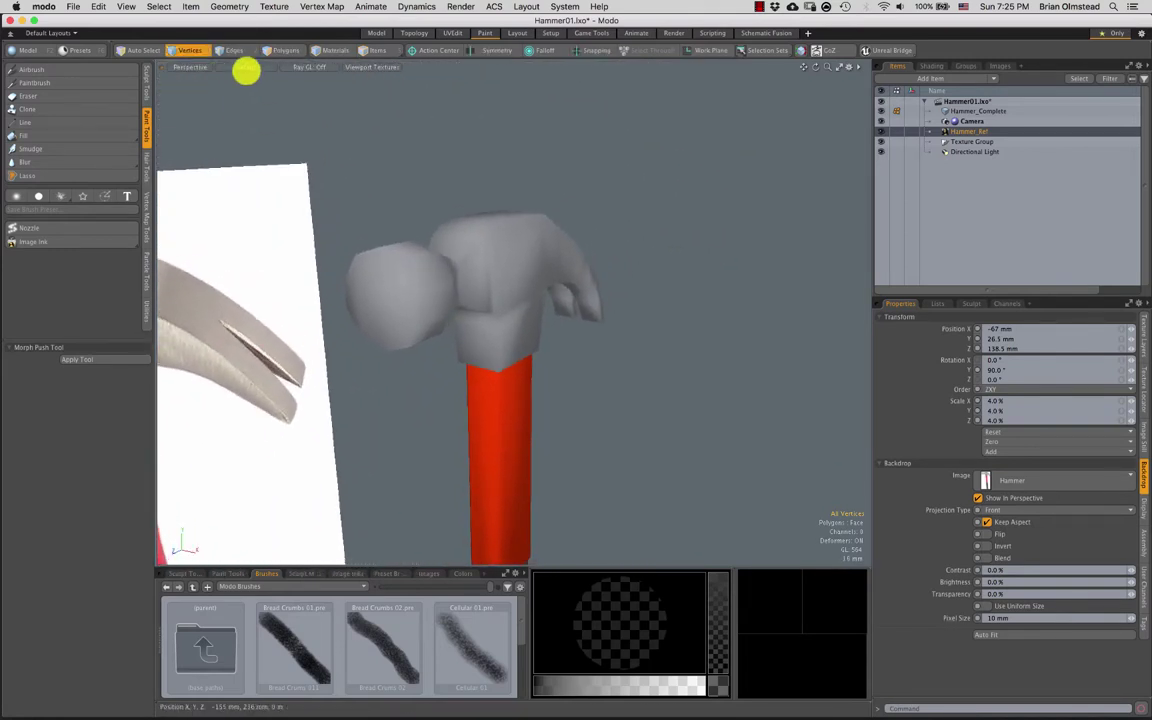
{"action": "left_click", "coordinate": [243, 67]}
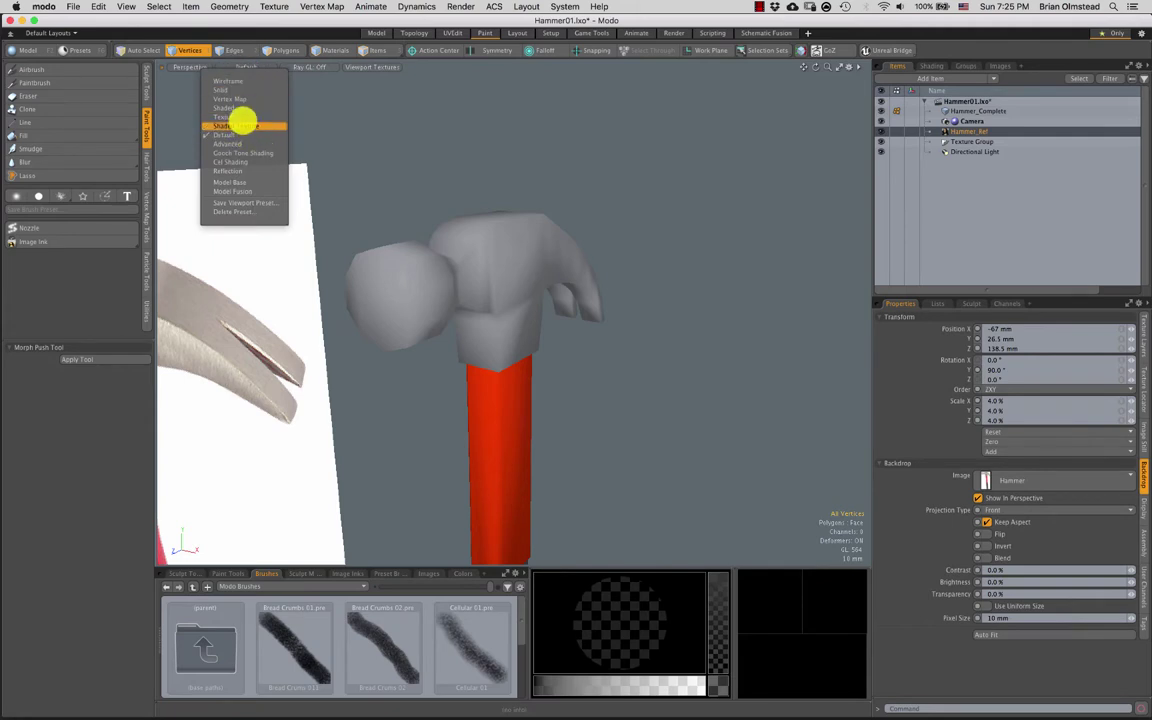
{"action": "left_click", "coordinate": [245, 115]}
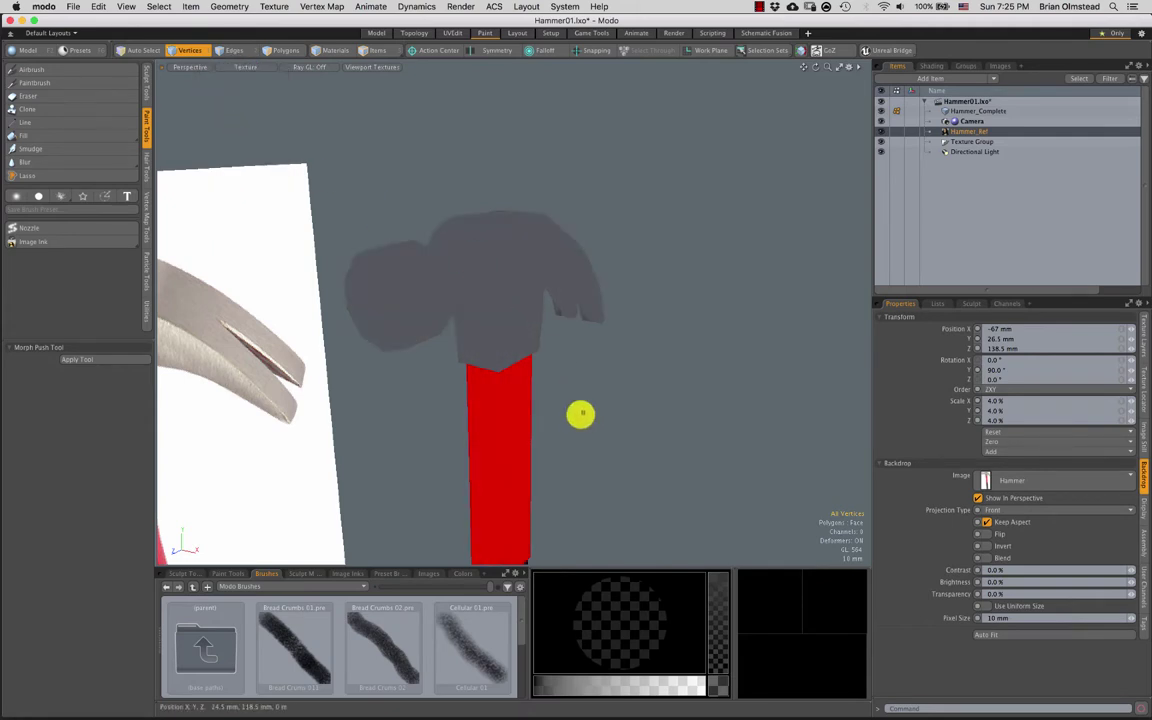
{"action": "left_click_drag", "start_coordinate": [634, 421], "coordinate": [517, 360], "text": "alt"}
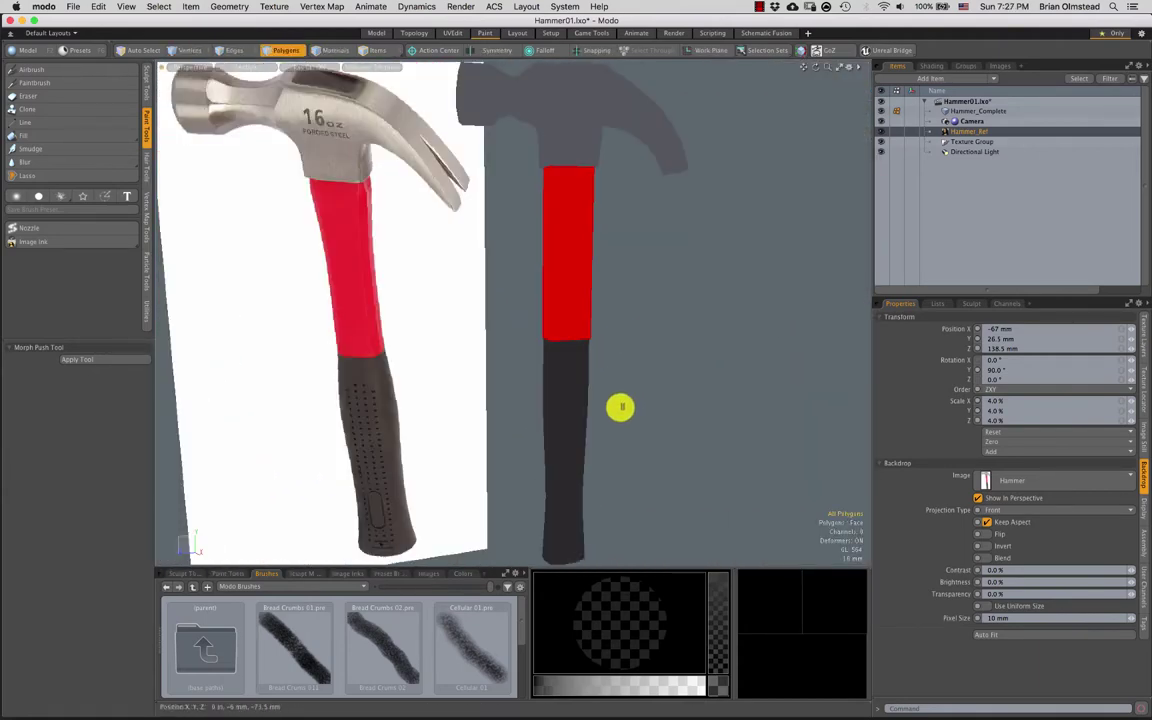
{"action": "scroll", "coordinate": [621, 380], "scroll_direction": "down", "scroll_amount": 3}
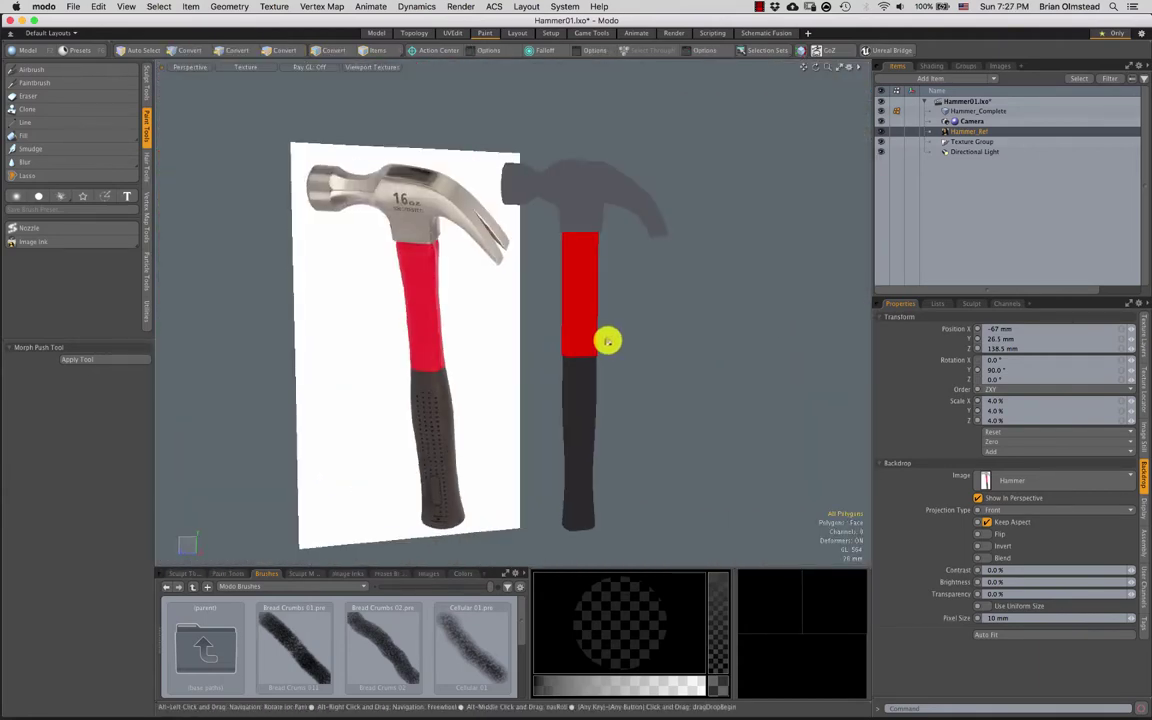
{"action": "left_click_drag", "start_coordinate": [607, 339], "coordinate": [585, 298], "text": "alt"}
{"action": "scroll", "coordinate": [585, 298], "scroll_direction": "up", "scroll_amount": 3}
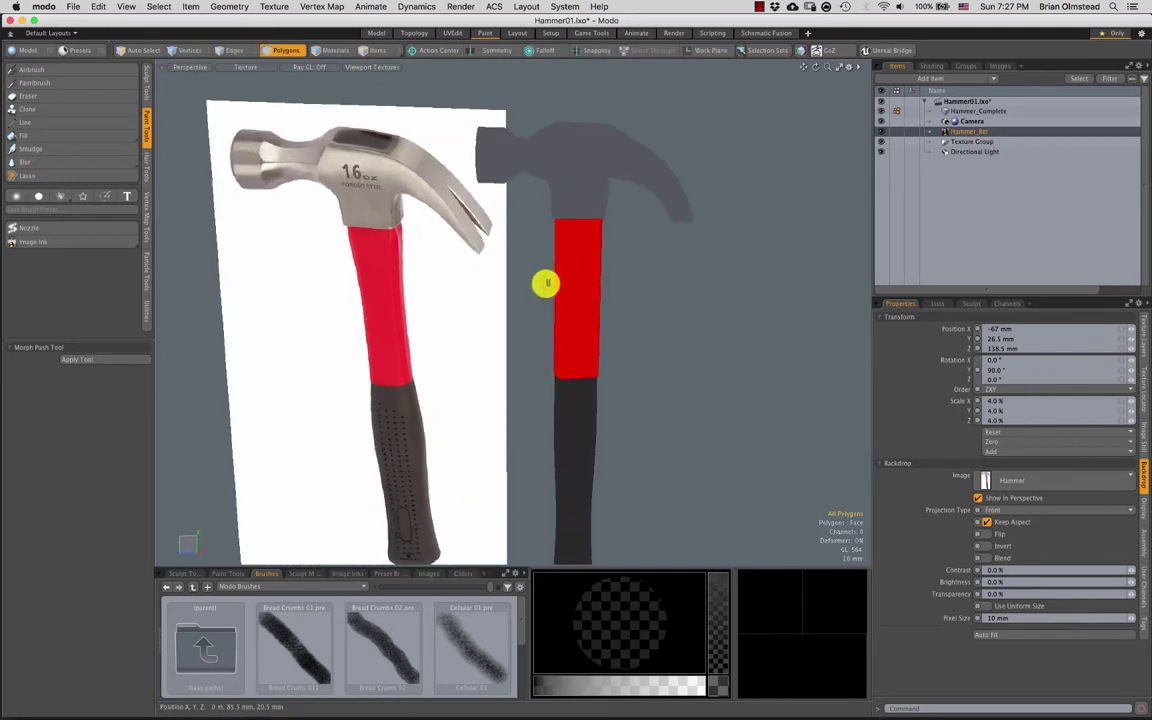
Move the Hammer_Ref backdrop a little farther away from the hammer model and deselect it
{"action": "key", "text": "5"}
{"action": "key", "text": "w"}
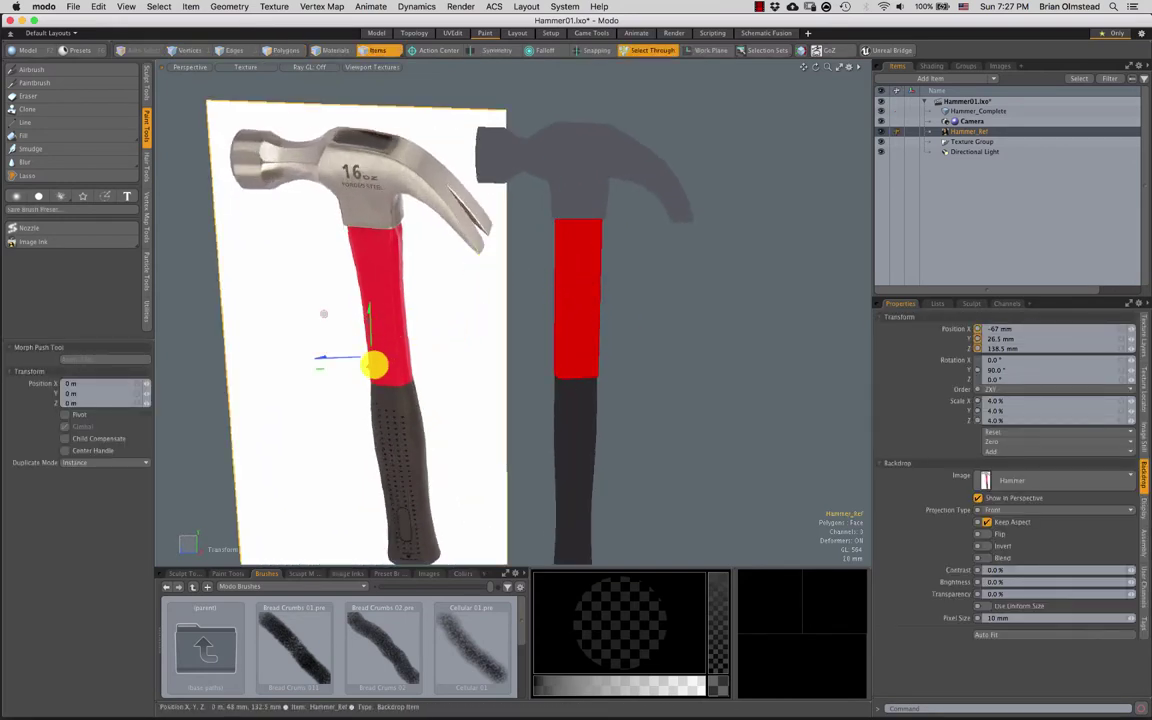
{"action": "mouse_move", "coordinate": [340, 354]}
{"action": "left_mouse_down"}
{"action": "mouse_move", "coordinate": [309, 355]}
{"action": "mouse_move", "coordinate": [347, 334]}
{"action": "left_mouse_up"}
{"action": "key", "text": "q"}
{"action": "left_click", "coordinate": [476, 306]}
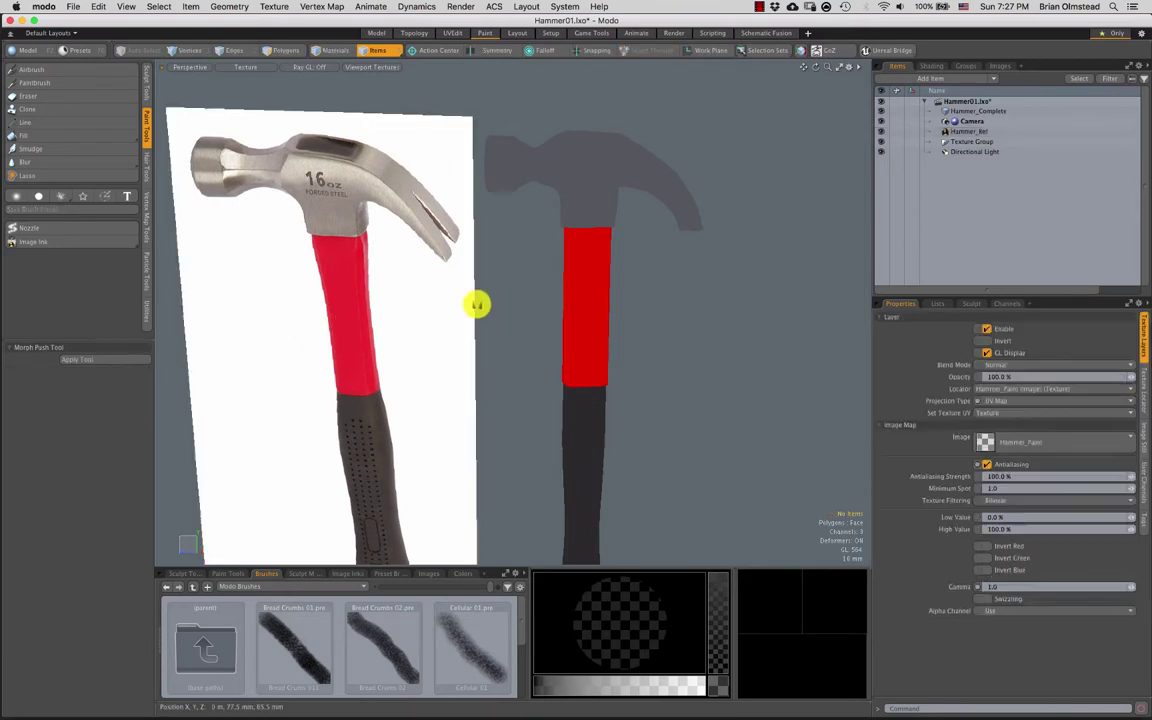
Activate the Paintbrush and choose a lighter red foreground colour (0.96, 0.55, 0.5), starting from the handle's red
{"action": "left_click_drag", "start_coordinate": [460, 311], "coordinate": [560, 264], "text": "alt"}
{"action": "left_click_drag", "start_coordinate": [560, 264], "coordinate": [586, 267], "text": "alt"}
{"action": "scroll", "coordinate": [586, 267], "scroll_direction": "up", "scroll_amount": 5}
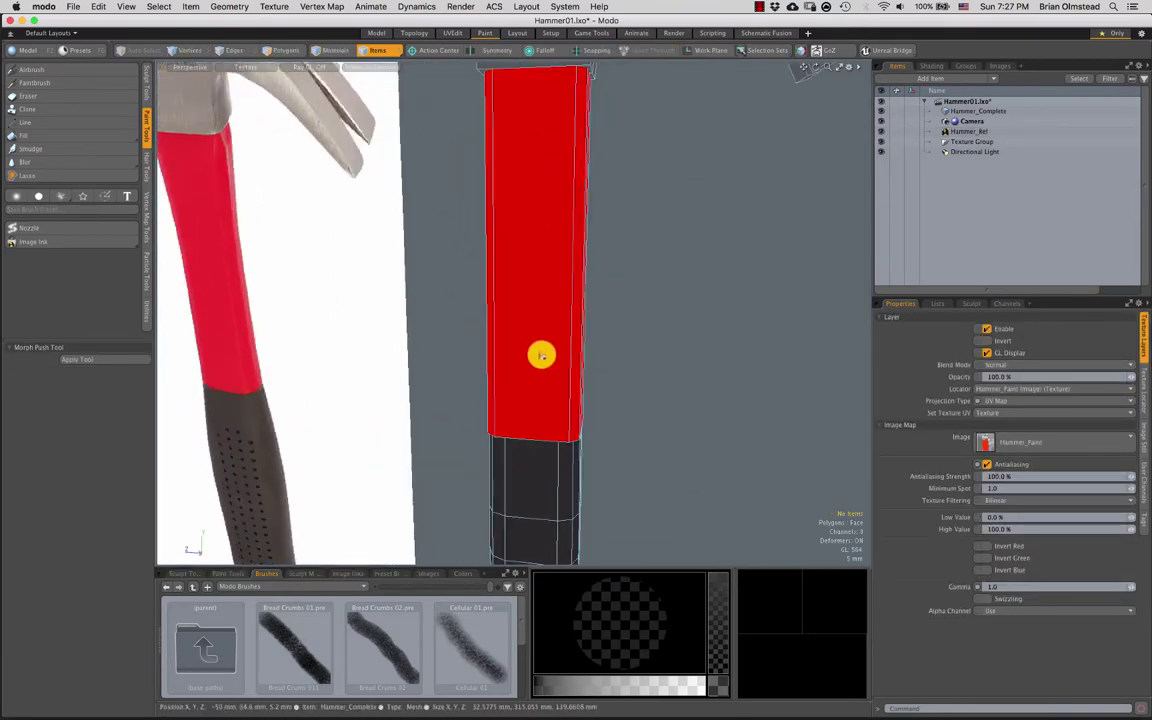
{"action": "left_click_drag", "start_coordinate": [541, 355], "coordinate": [471, 278], "text": "ctrl+alt"}
{"action": "left_click", "coordinate": [36, 83]}
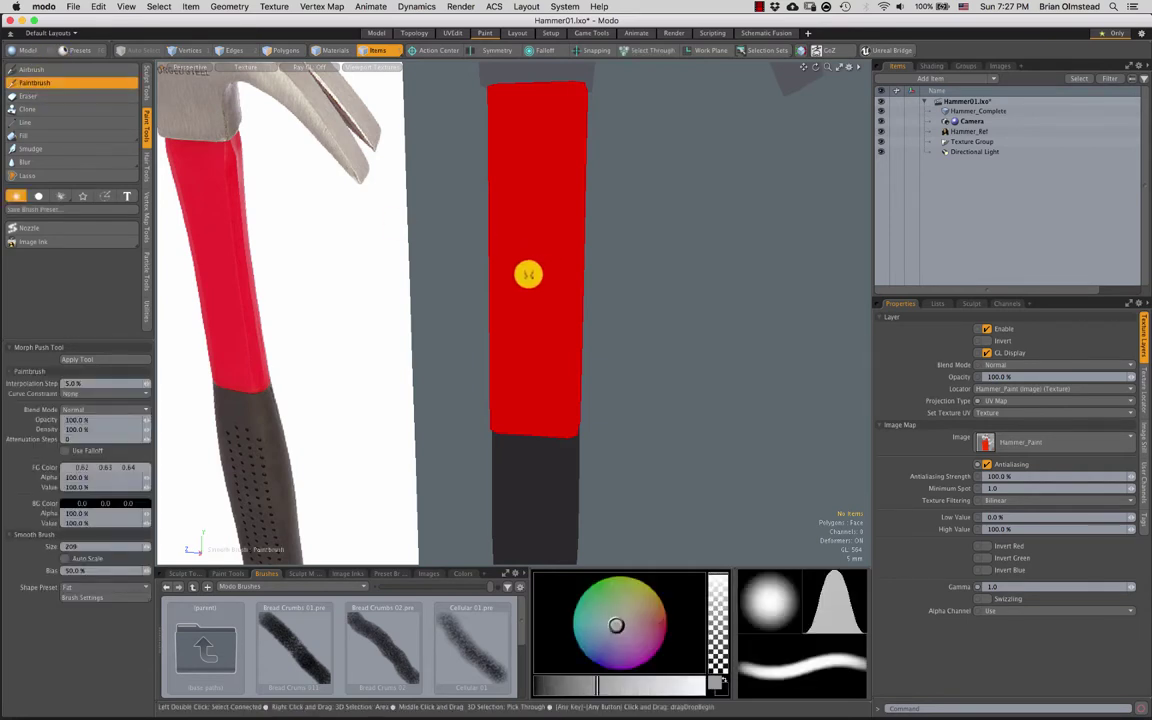
{"action": "key", "text": "k"}
{"action": "right_click_drag", "start_coordinate": [532, 266], "coordinate": [473, 262]}
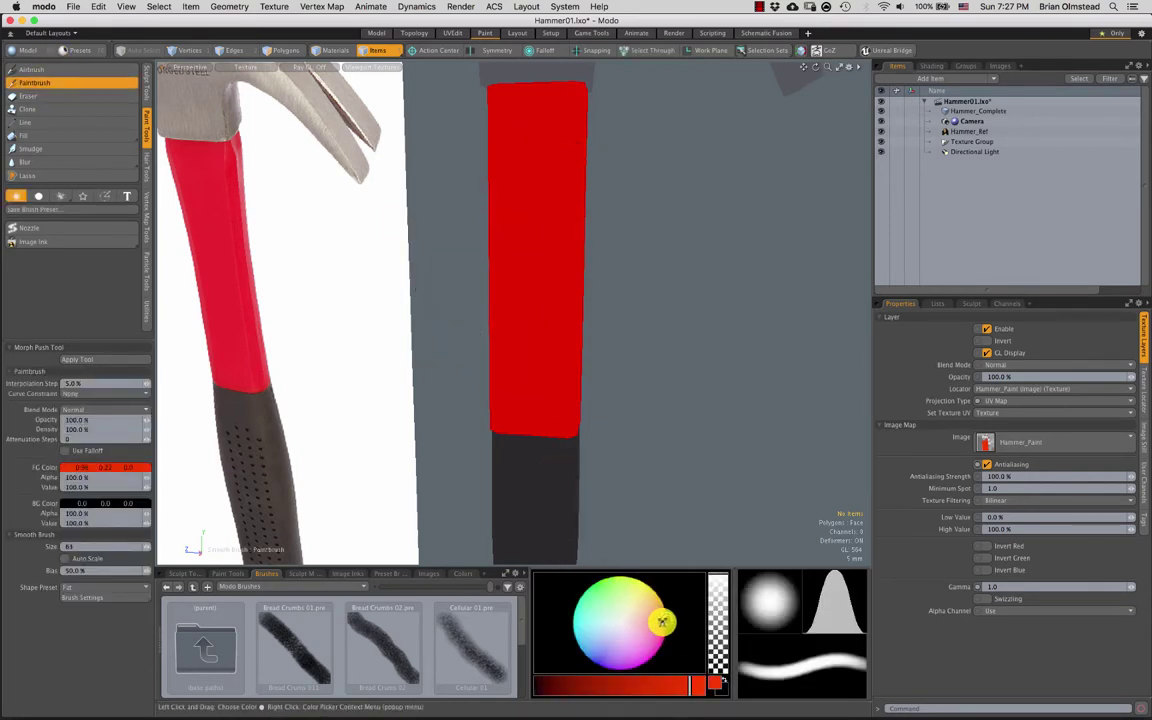
{"action": "left_click_drag", "start_coordinate": [665, 621], "coordinate": [662, 620]}
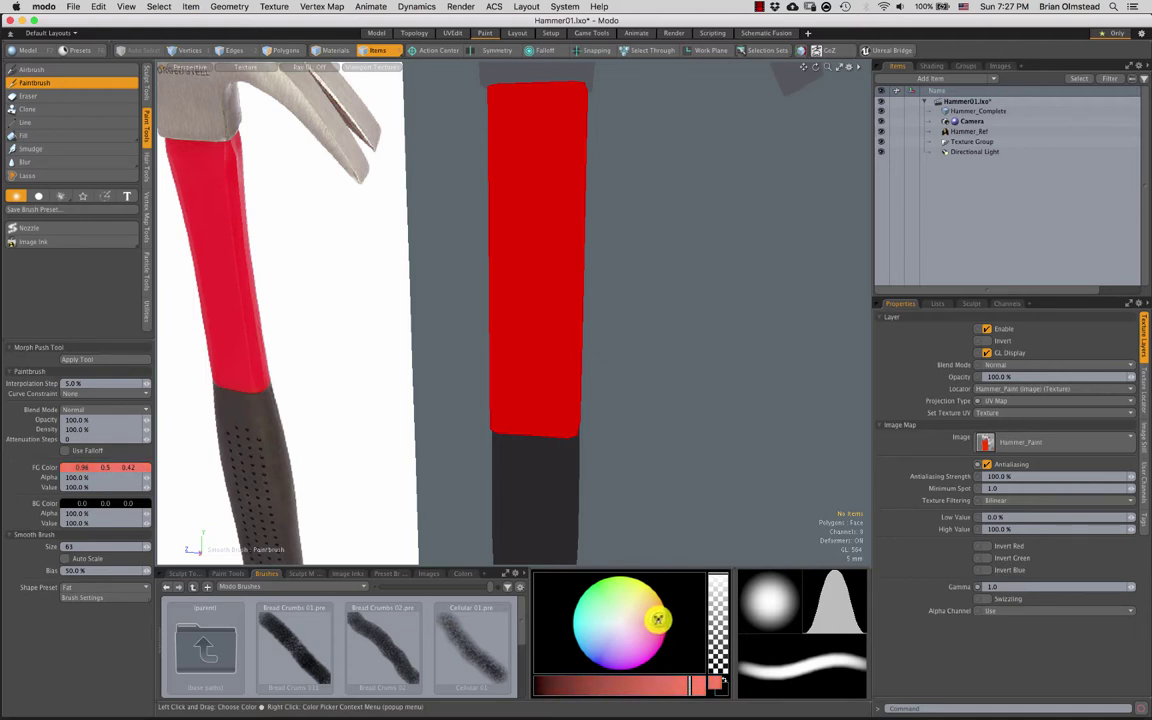
Try painting light red highlight strokes down the narrow side of the handle's red section, and undo them
{"action": "left_click_drag", "start_coordinate": [519, 251], "coordinate": [503, 293], "text": "alt+shift"}
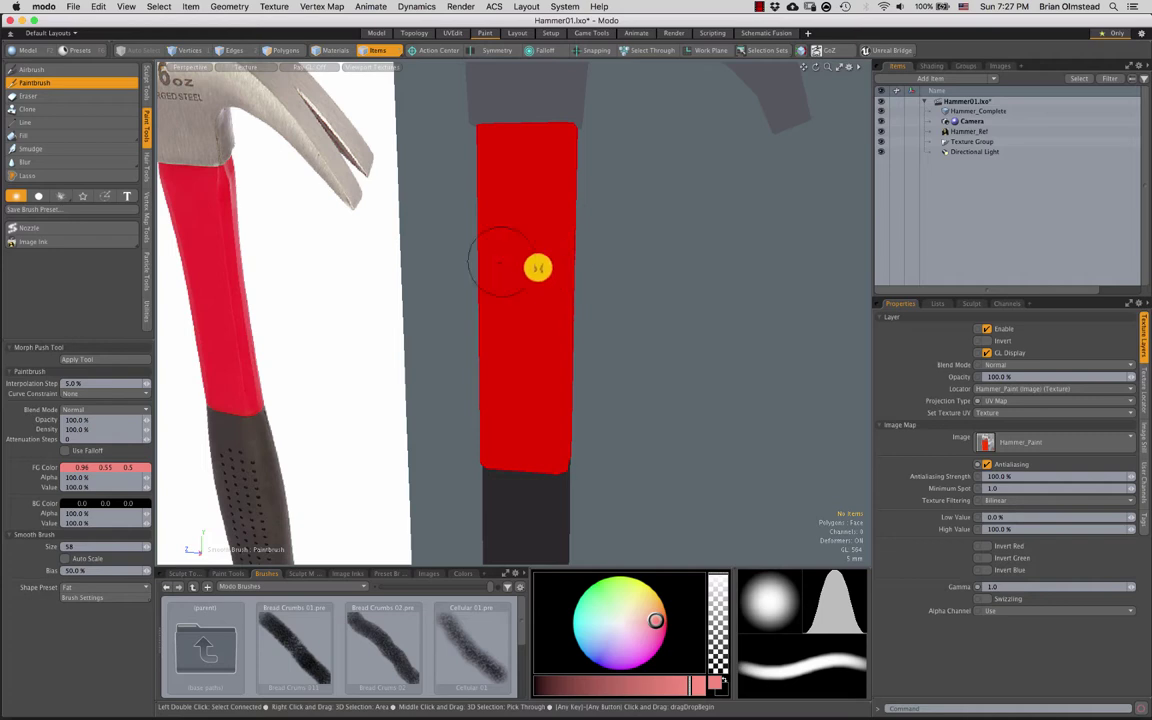
{"action": "left_click_drag", "start_coordinate": [537, 269], "coordinate": [506, 292], "text": "alt"}
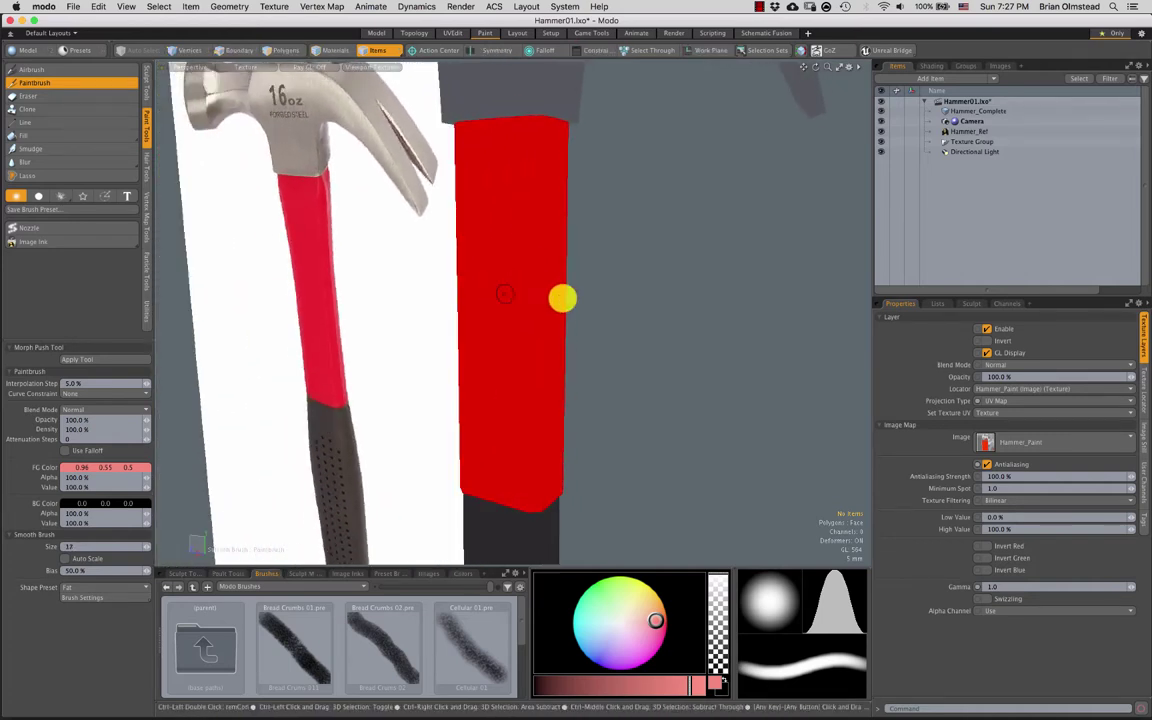
{"action": "left_click_drag", "start_coordinate": [578, 262], "coordinate": [483, 175], "text": "alt"}
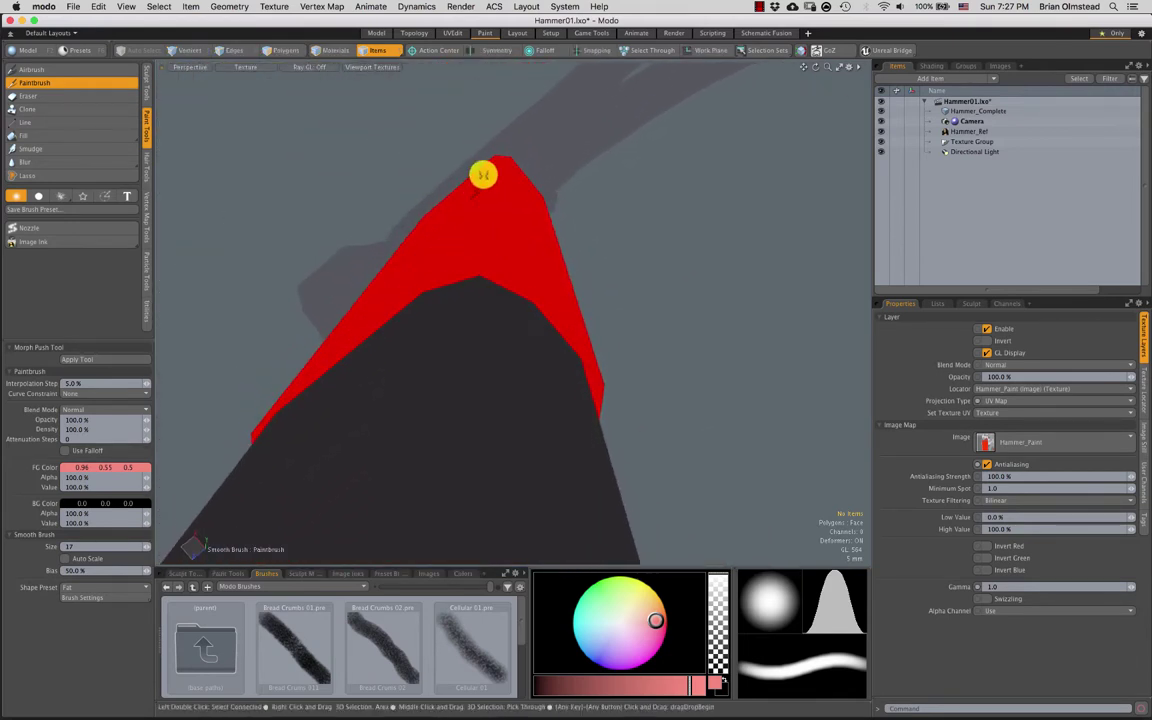
{"action": "left_click_drag", "start_coordinate": [527, 241], "coordinate": [490, 190], "text": "alt"}
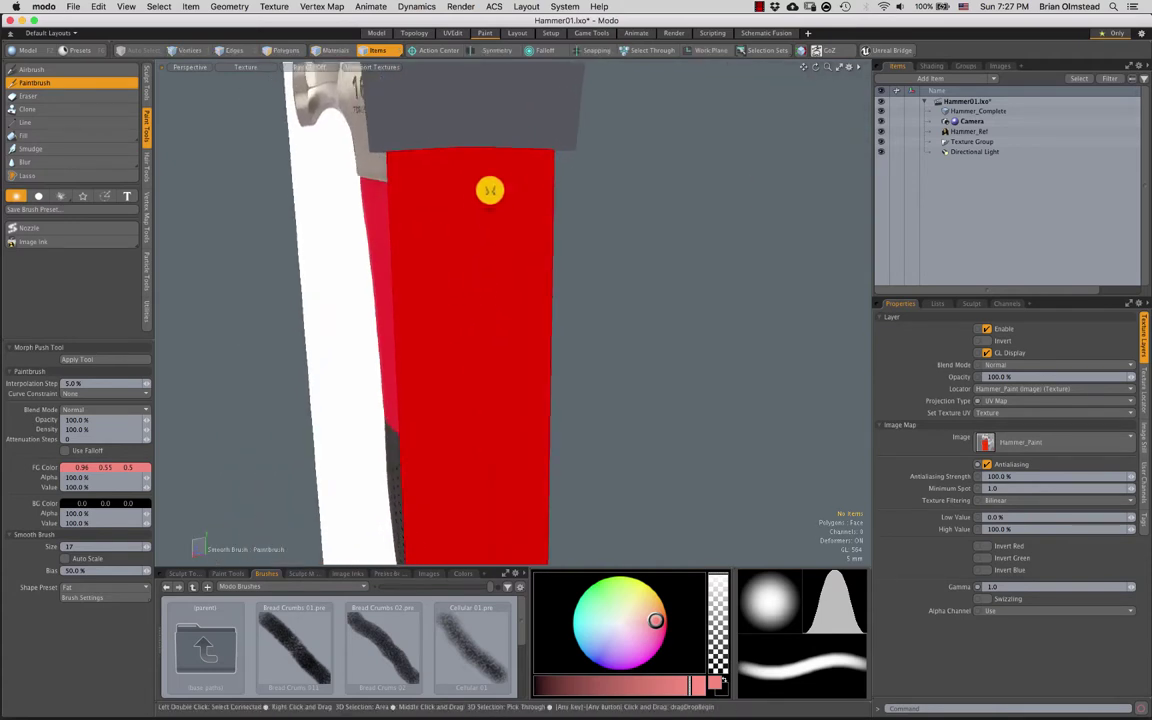
{"action": "key", "text": "alt"}
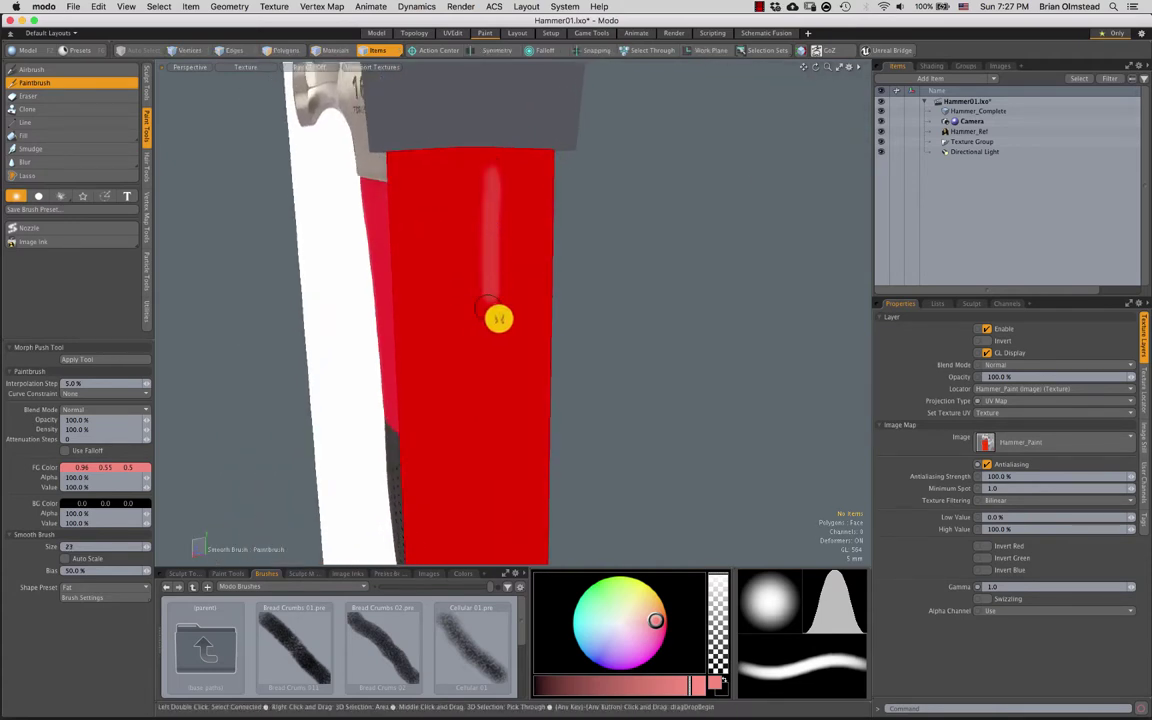
{"action": "mouse_move", "coordinate": [487, 275]}
{"action": "left_mouse_down", "text": "alt"}
{"action": "mouse_move", "coordinate": [488, 158]}
{"action": "mouse_move", "coordinate": [452, 303]}
{"action": "mouse_move", "coordinate": [507, 309]}
{"action": "left_mouse_up", "text": "alt"}
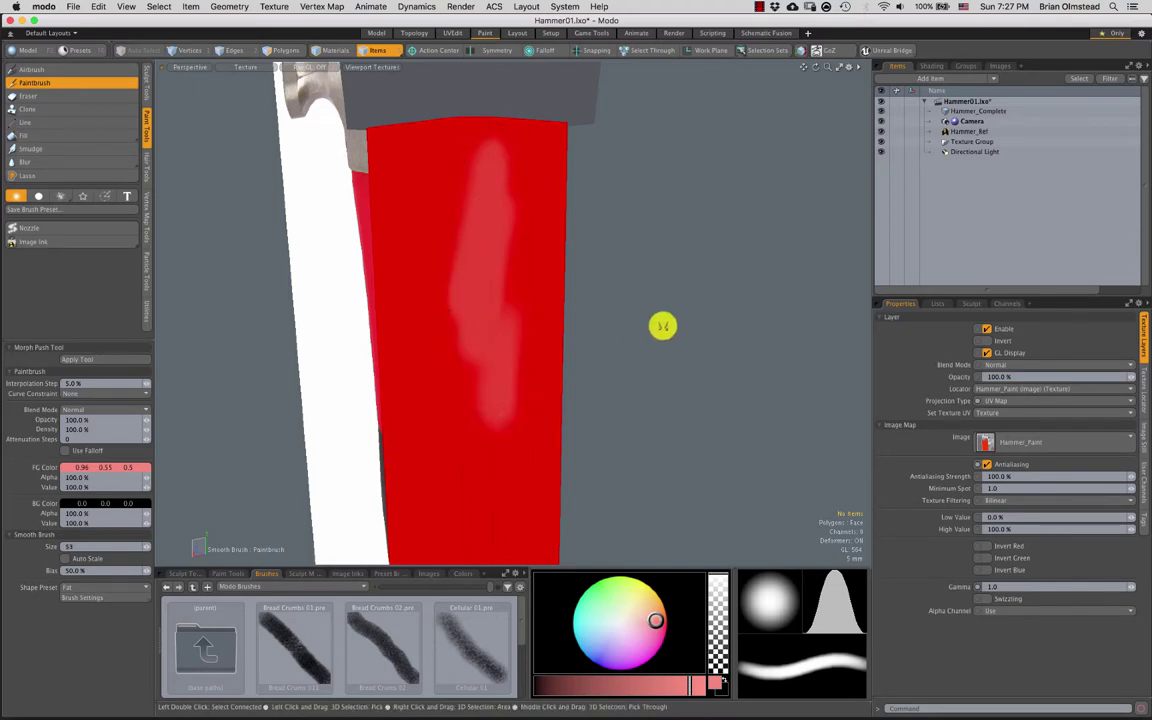
{"action": "key", "text": "super+z"}
{"action": "key", "text": "super+z"}
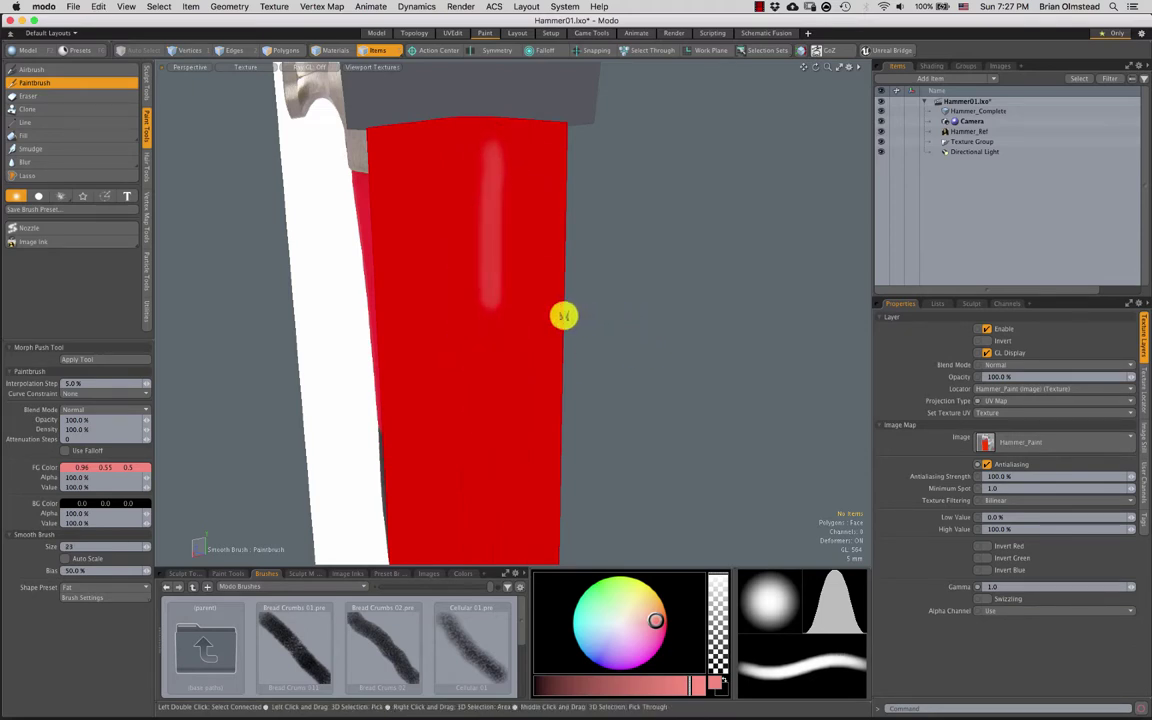
{"action": "key", "text": "super+z"}
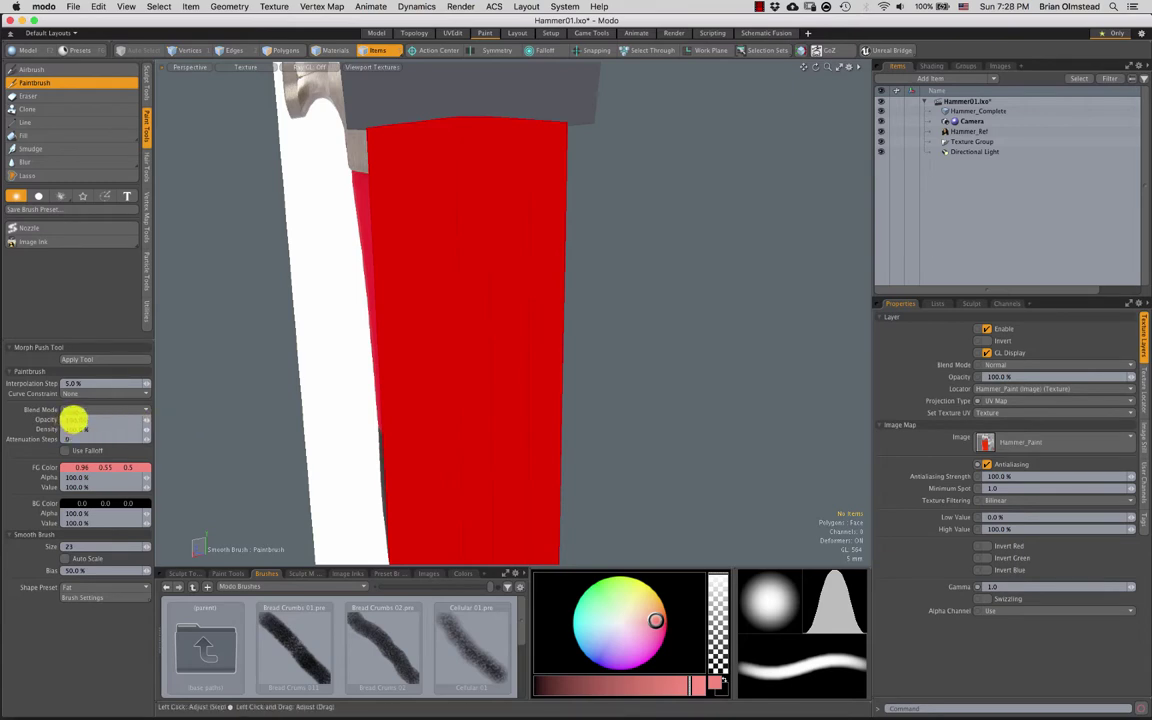
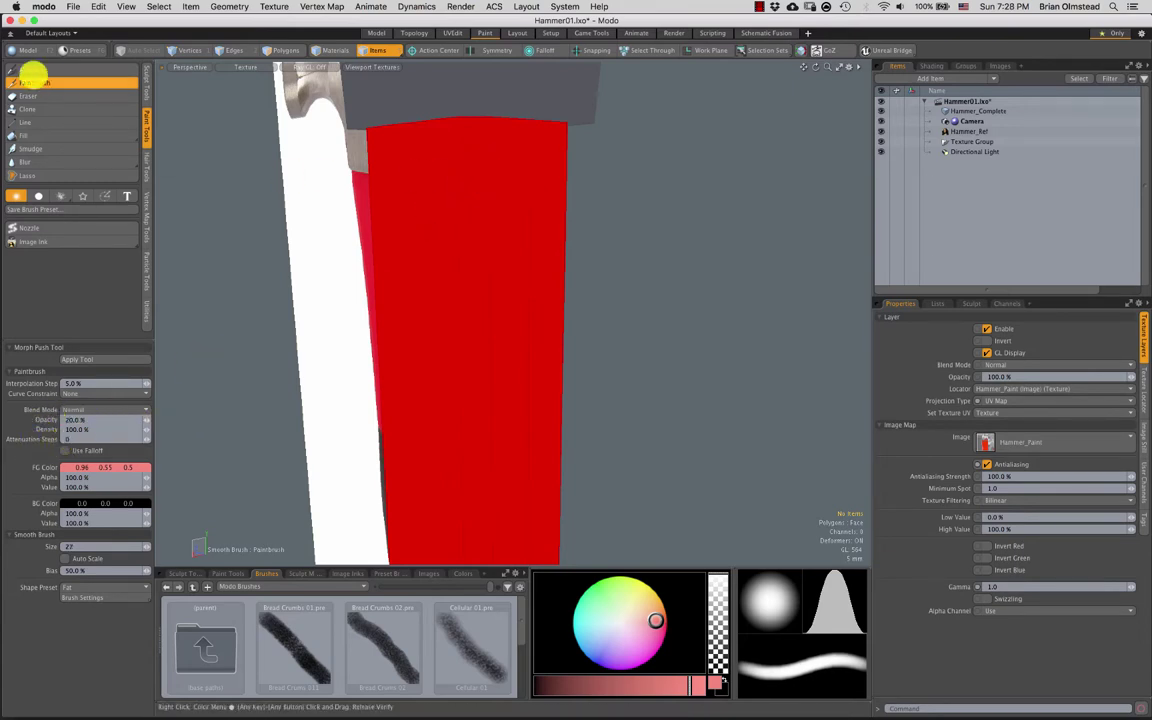
Compare the opacity settings of the Paintbrush and the Airbrush, ending with the Airbrush active
{"action": "left_click", "coordinate": [34, 69]}
{"action": "left_click", "coordinate": [35, 84]}
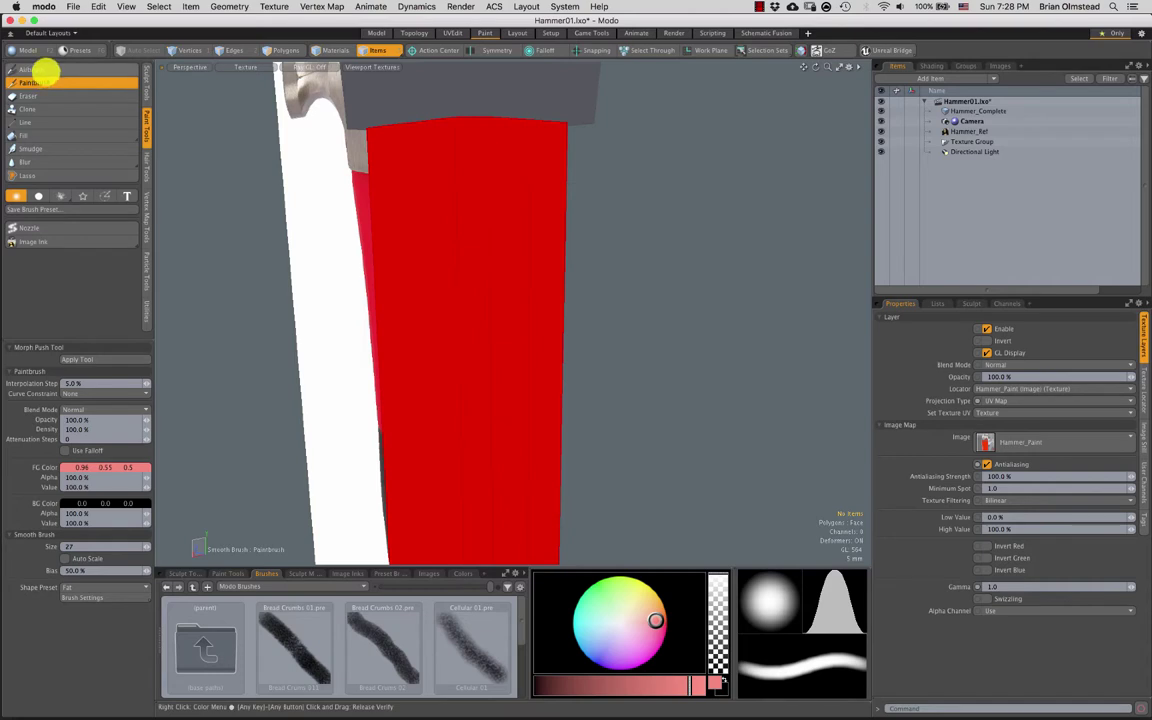
{"action": "left_click", "coordinate": [46, 70]}
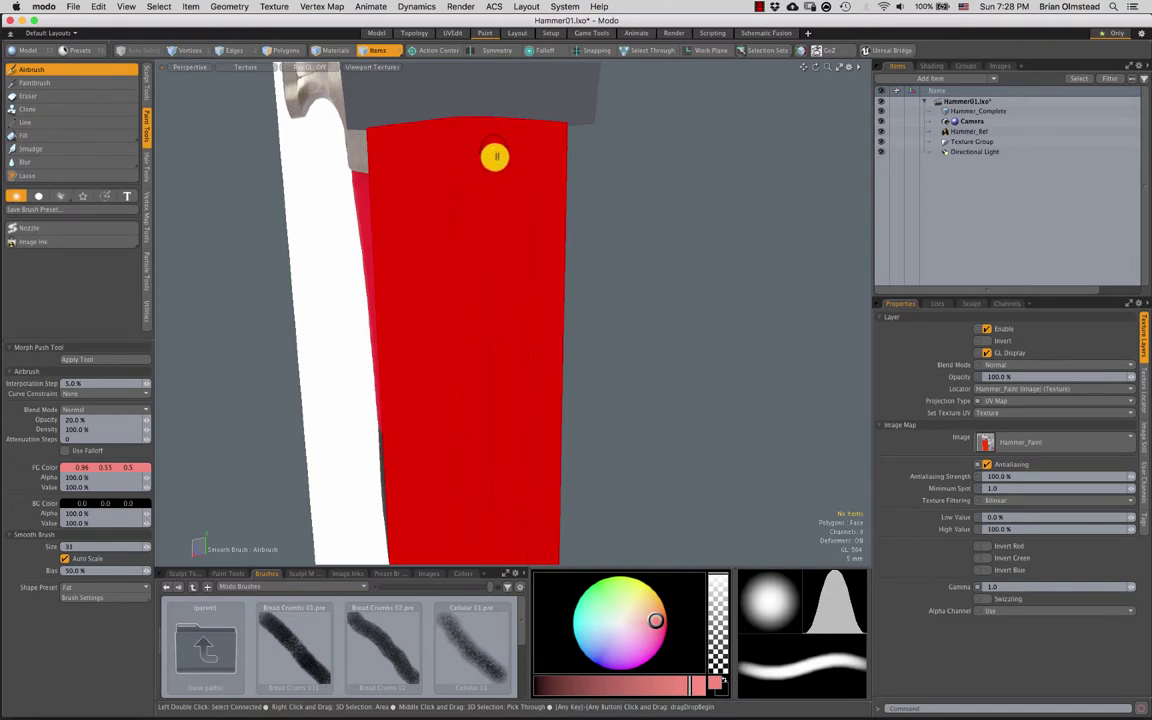
Select the connected polygons of the red handle section and isolate them by hiding the rest of the hammer
{"action": "key", "text": "3"}
{"action": "double_click", "coordinate": [482, 187]}
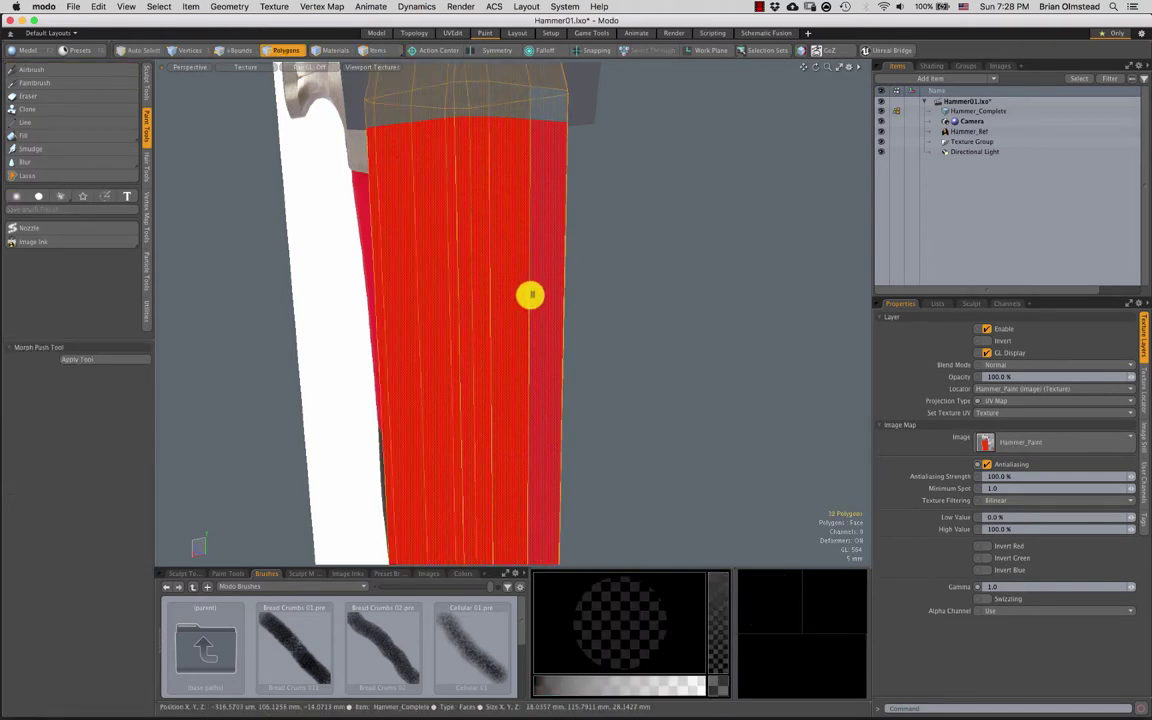
{"action": "key", "text": "shift+h"}
{"action": "scroll", "coordinate": [473, 283], "scroll_direction": "down", "scroll_amount": 5}
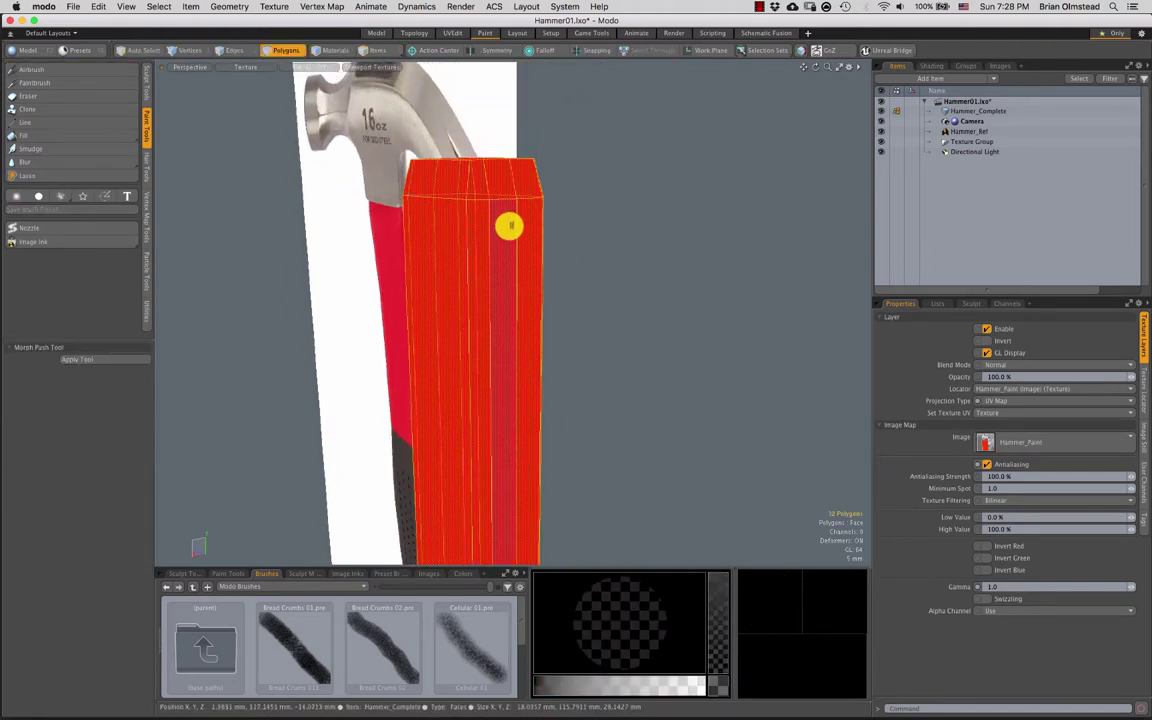
{"action": "key", "text": "1"}
Hide the Hammer_Ref backdrop and frame the isolated red handle from its narrow side
{"action": "left_click_drag", "start_coordinate": [510, 226], "coordinate": [195, 190], "text": "alt"}
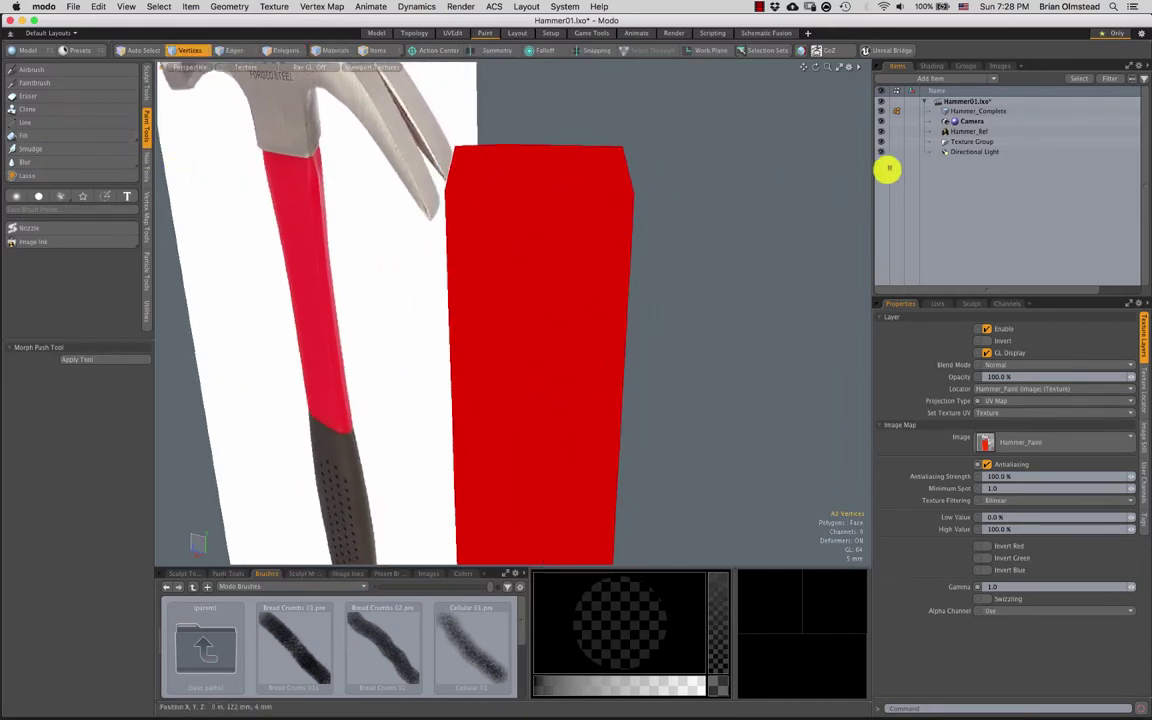
{"action": "left_click", "coordinate": [881, 131]}
{"action": "left_click_drag", "start_coordinate": [527, 303], "coordinate": [485, 297], "text": "alt"}
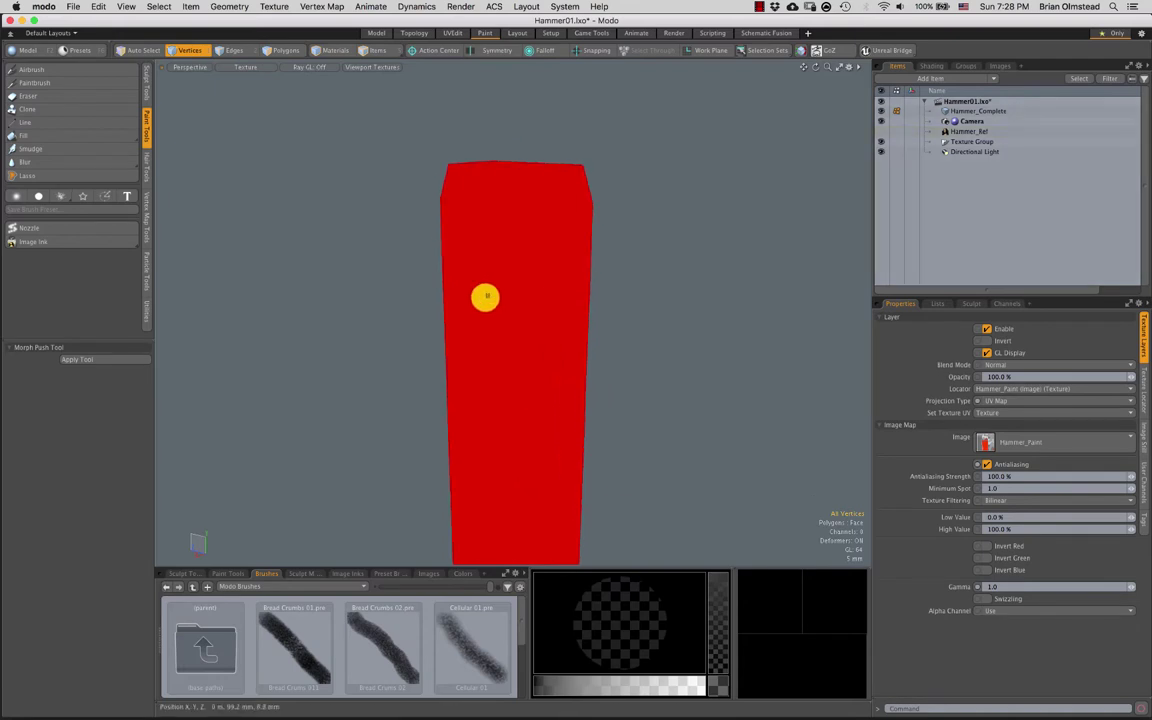
{"action": "left_click_drag", "start_coordinate": [635, 340], "coordinate": [560, 300], "text": "alt"}
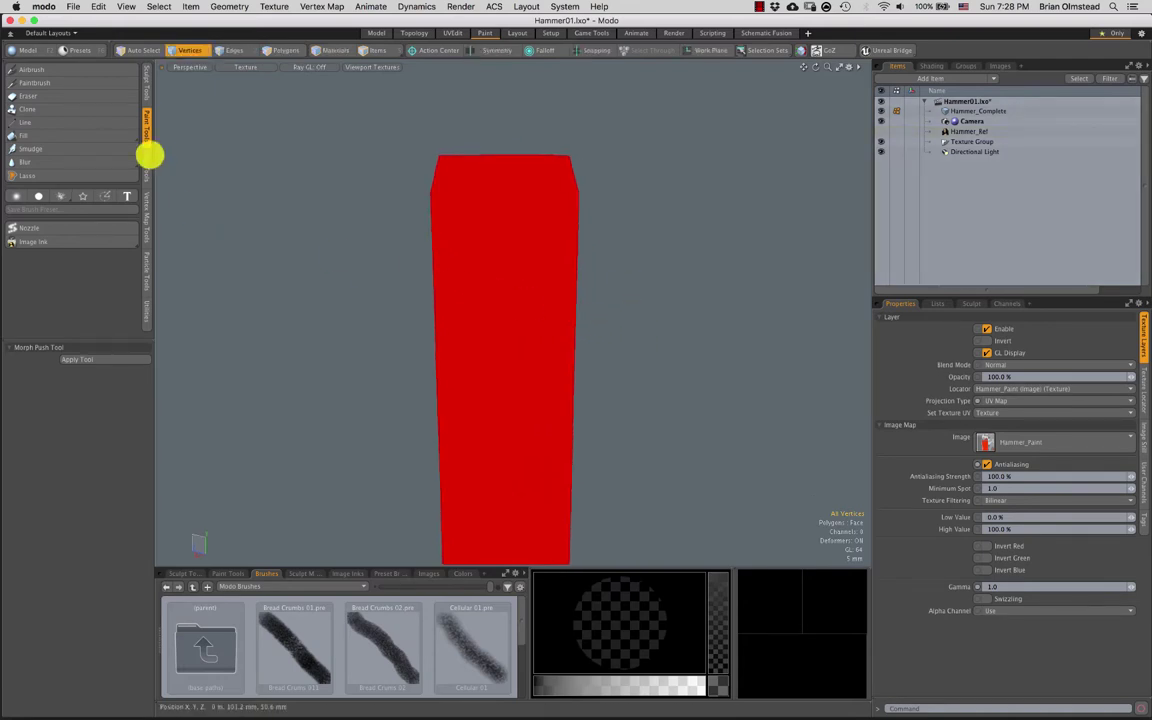
Try a light red Paintbrush stroke down the narrow side of the isolated handle, and undo it
{"action": "left_click", "coordinate": [60, 71]}
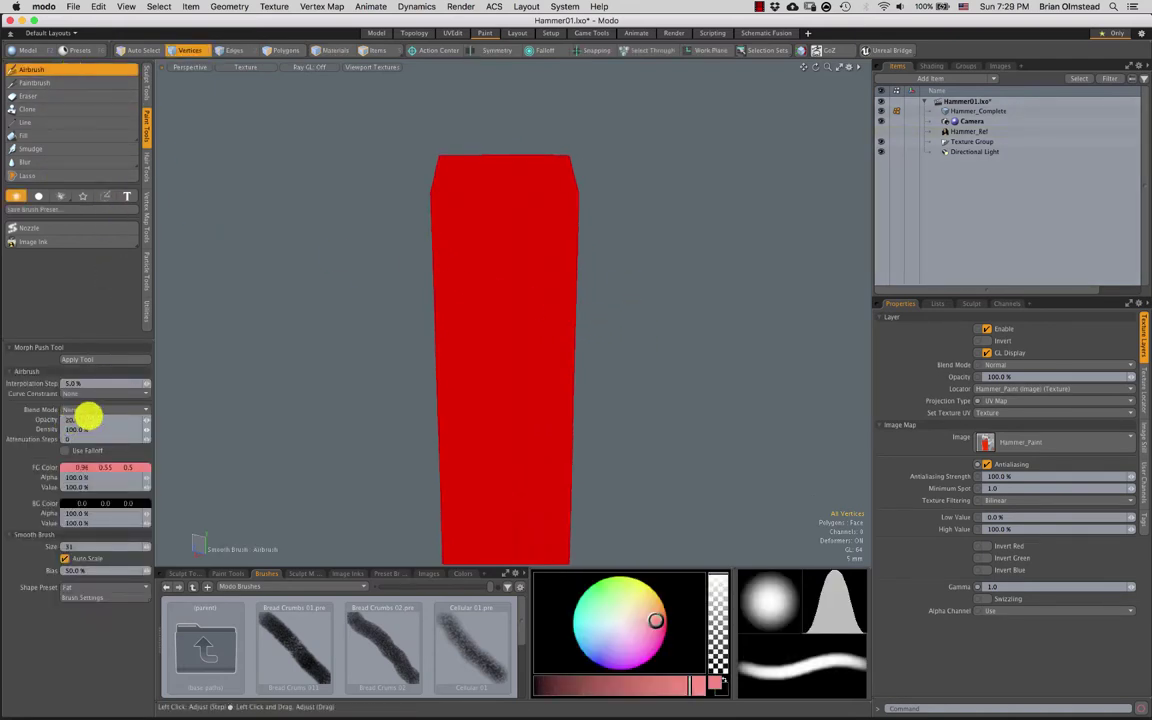
{"action": "left_click_drag", "start_coordinate": [530, 247], "coordinate": [477, 224], "text": "alt"}
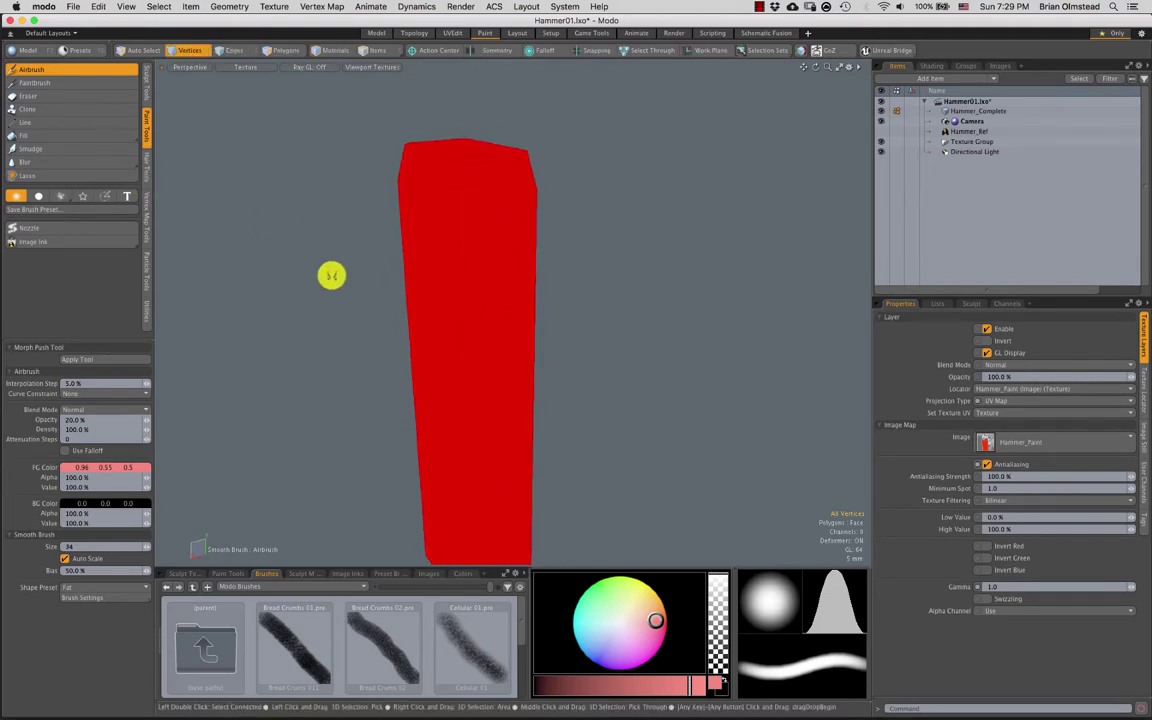
{"action": "left_click", "coordinate": [40, 82]}
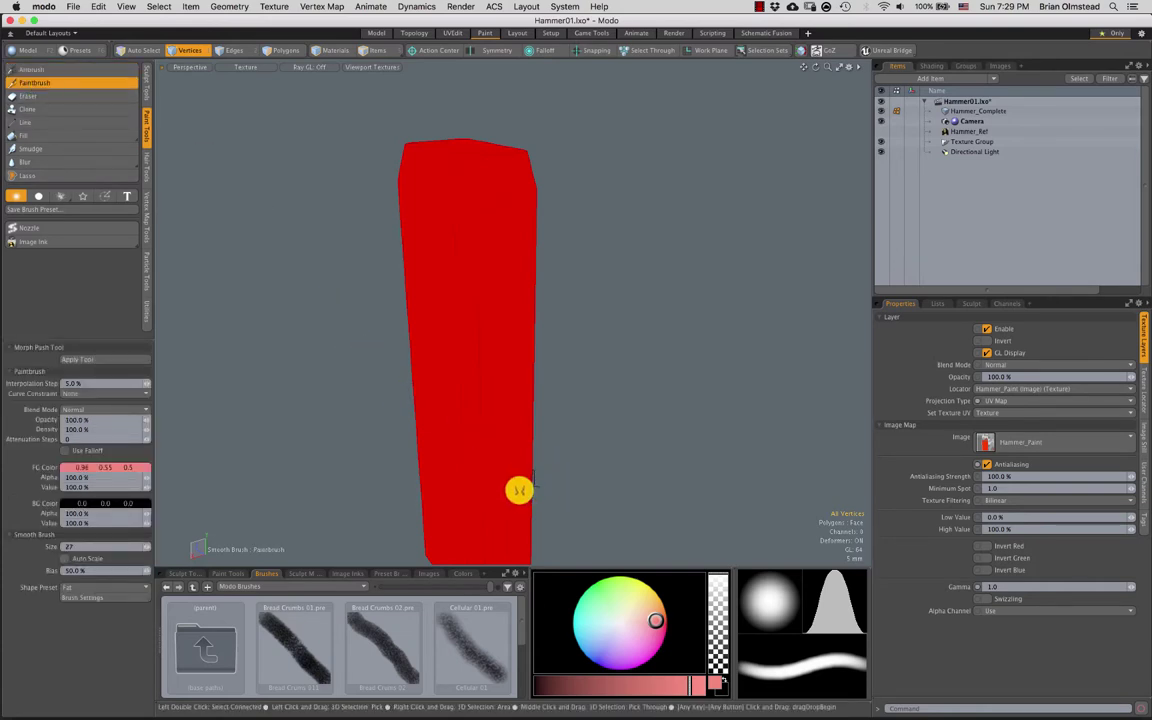
{"action": "left_click_drag", "start_coordinate": [474, 198], "coordinate": [466, 335]}
{"action": "key", "text": "super+z"}
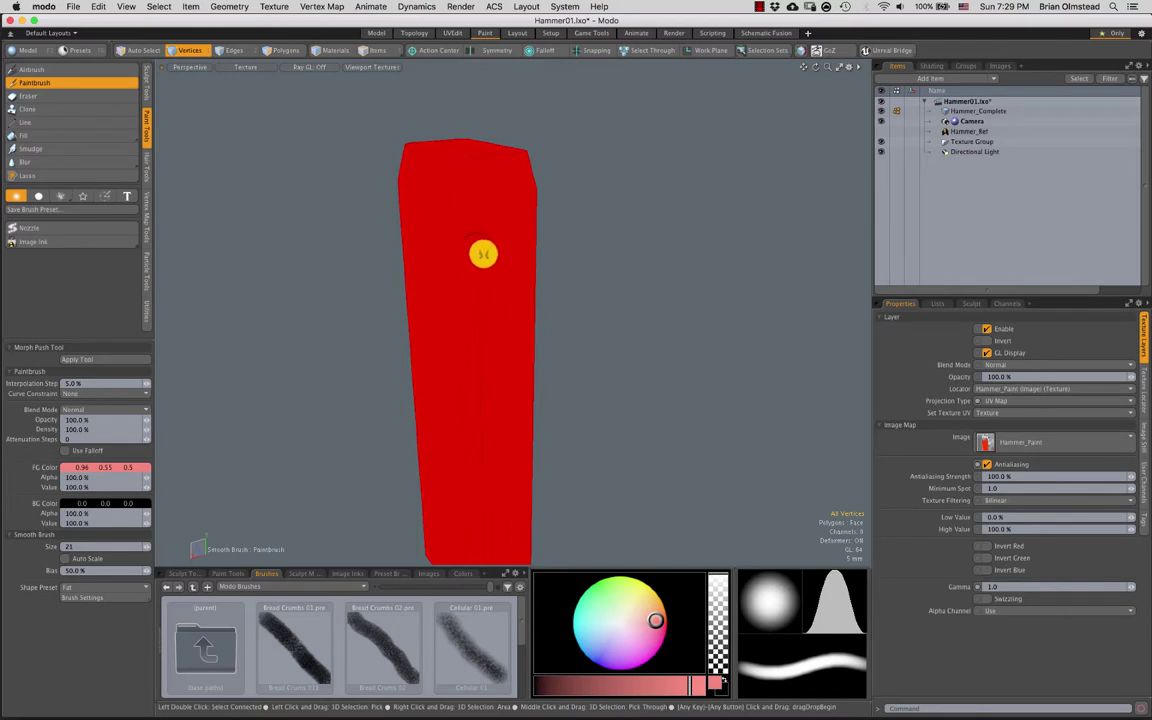
Try light red Paintbrush strokes of size 21 on two sides of the isolated handle, and undo both
{"action": "left_click_drag", "start_coordinate": [474, 192], "coordinate": [470, 374]}
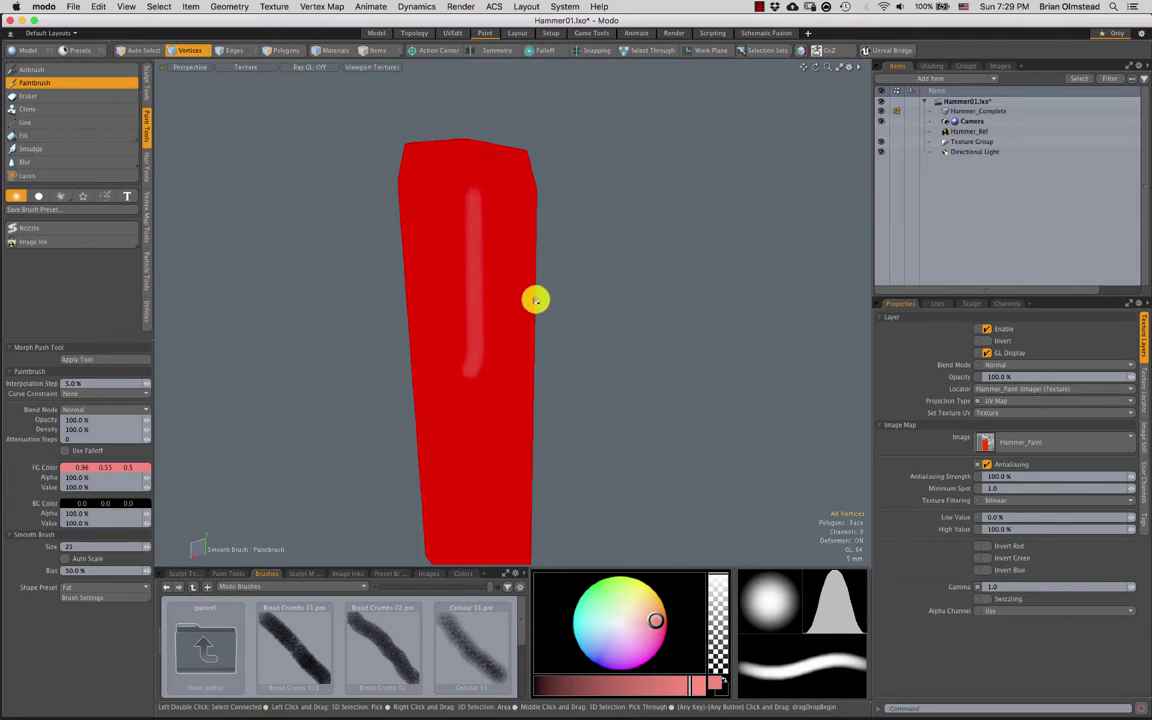
{"action": "left_click_drag", "start_coordinate": [535, 300], "coordinate": [393, 301], "text": "alt"}
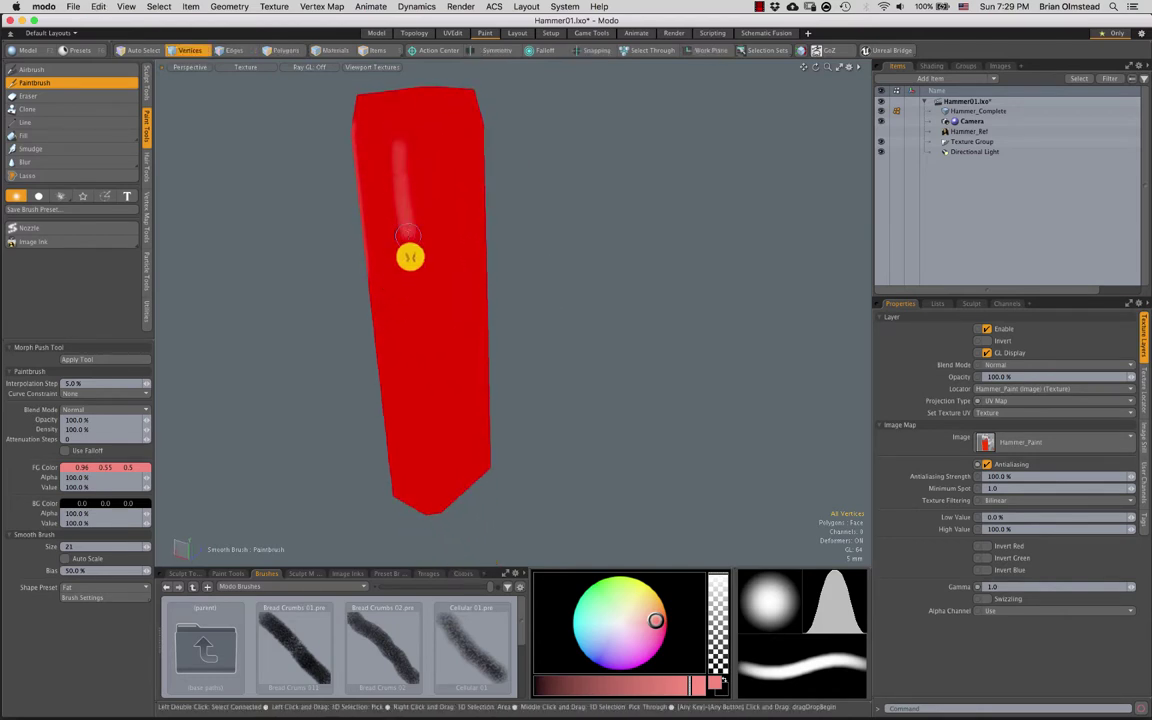
{"action": "left_click_drag", "start_coordinate": [410, 257], "coordinate": [413, 277]}
{"action": "mouse_move", "coordinate": [486, 307]}
{"action": "left_mouse_down", "text": "alt"}
{"action": "mouse_move", "coordinate": [581, 303]}
{"action": "mouse_move", "coordinate": [574, 297]}
{"action": "left_mouse_up", "text": "alt"}
{"action": "key", "text": "super+z"}
{"action": "key", "text": "super+z"}
{"action": "left_click_drag", "start_coordinate": [494, 265], "coordinate": [521, 240], "text": "alt"}
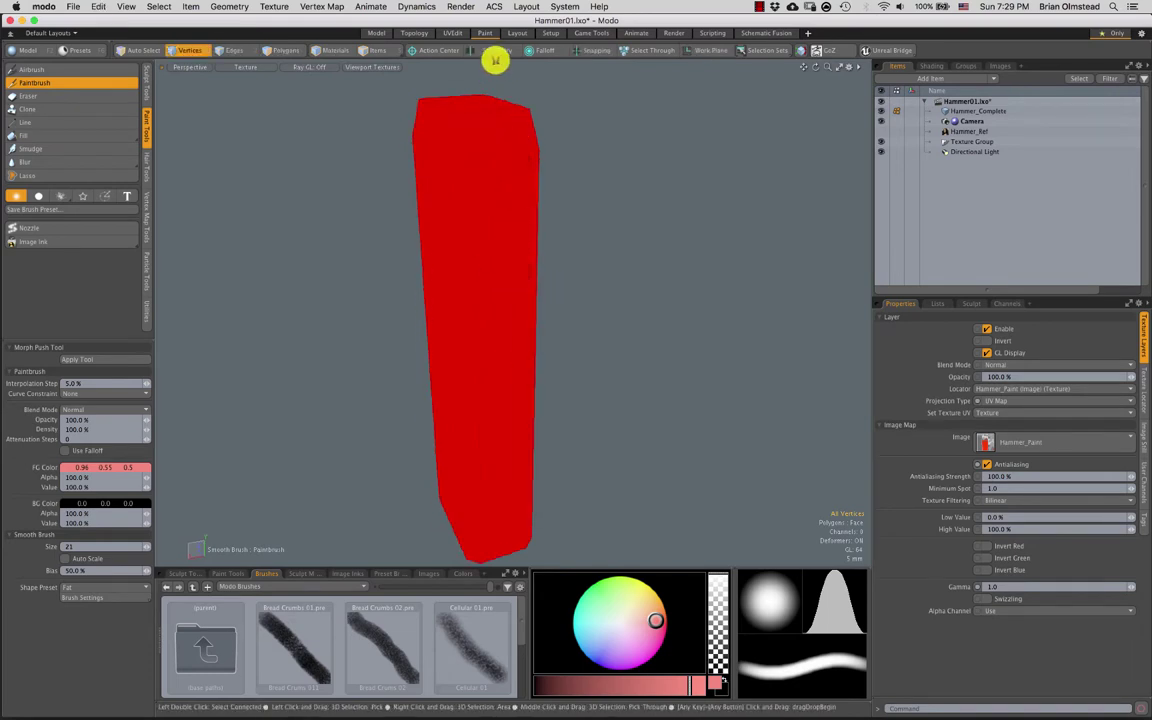
Turn on X-axis symmetry and inspect the top of the isolated handle with the Paintbrush active
{"action": "left_click", "coordinate": [491, 50]}
{"action": "left_click_drag", "start_coordinate": [473, 195], "coordinate": [458, 186], "text": "alt"}
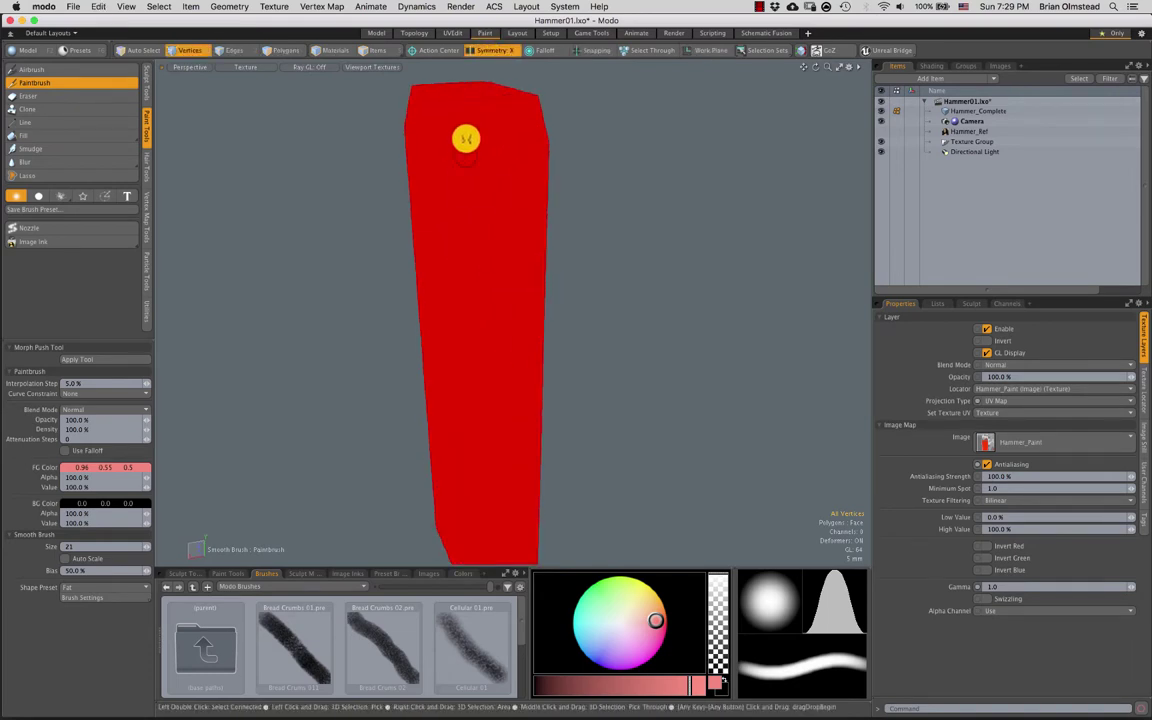
{"action": "mouse_move", "coordinate": [466, 138]}
{"action": "left_mouse_down"}
{"action": "mouse_move", "coordinate": [465, 239]}
{"action": "mouse_move", "coordinate": [496, 278]}
{"action": "mouse_move", "coordinate": [393, 187]}
{"action": "mouse_move", "coordinate": [473, 249]}
{"action": "mouse_move", "coordinate": [455, 260]}
{"action": "mouse_move", "coordinate": [481, 100]}
{"action": "left_mouse_up"}
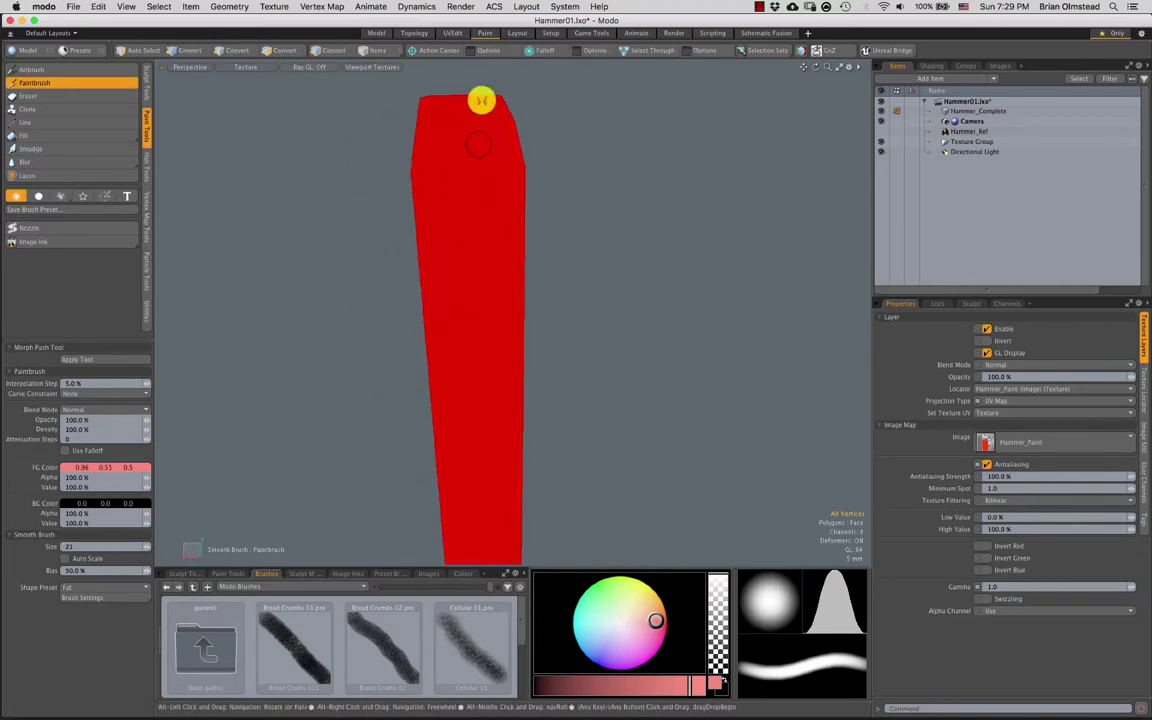
{"action": "mouse_move", "coordinate": [395, 136]}
{"action": "left_mouse_down", "text": "alt"}
{"action": "mouse_move", "coordinate": [429, 185]}
{"action": "mouse_move", "coordinate": [267, 108]}
{"action": "left_mouse_up", "text": "alt"}
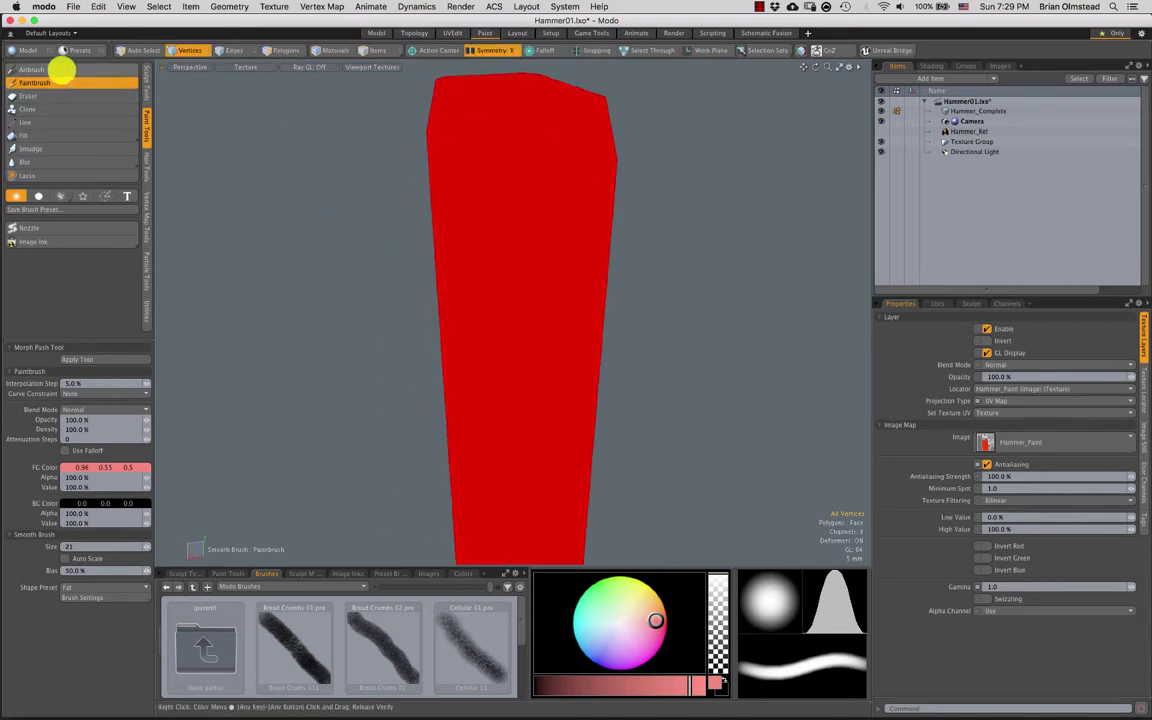
Airbrush a soft light red highlight down the upper part of the isolated handle's narrow side with a size 37 brush
{"action": "left_click", "coordinate": [60, 69]}
{"action": "left_click_drag", "start_coordinate": [487, 219], "coordinate": [504, 265], "text": "alt"}
{"action": "left_click_drag", "start_coordinate": [447, 226], "coordinate": [481, 204], "text": "alt"}
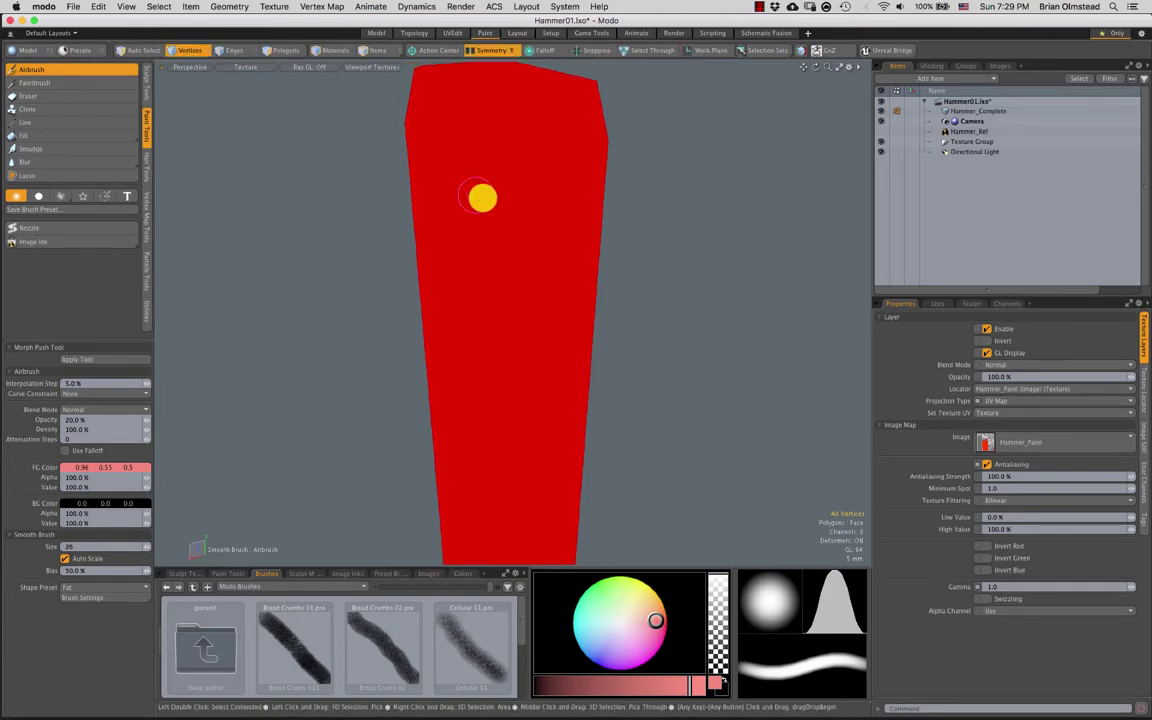
{"action": "right_click_drag", "start_coordinate": [490, 194], "coordinate": [529, 186]}
{"action": "mouse_move", "coordinate": [524, 148]}
{"action": "left_mouse_down", "text": "alt"}
{"action": "mouse_move", "coordinate": [527, 200]}
{"action": "mouse_move", "coordinate": [468, 208]}
{"action": "mouse_move", "coordinate": [447, 185]}
{"action": "mouse_move", "coordinate": [456, 221]}
{"action": "mouse_move", "coordinate": [473, 206]}
{"action": "mouse_move", "coordinate": [470, 185]}
{"action": "left_mouse_up", "text": "alt"}
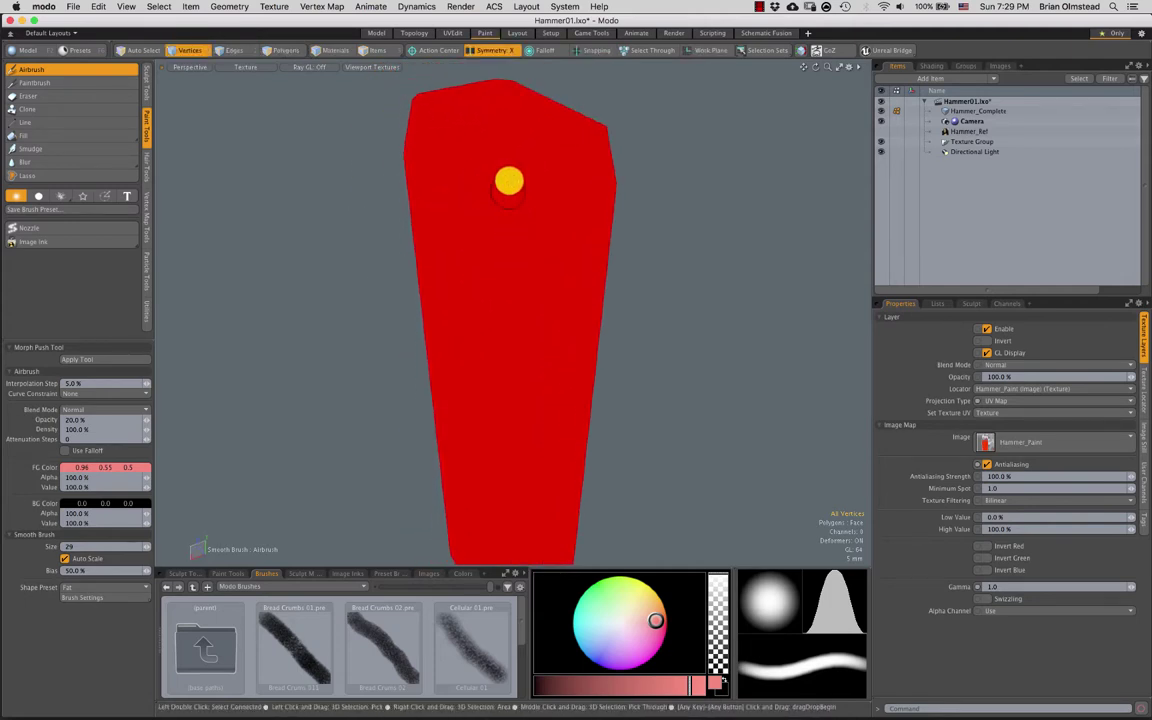
{"action": "right_click_drag", "start_coordinate": [504, 252], "coordinate": [509, 251]}
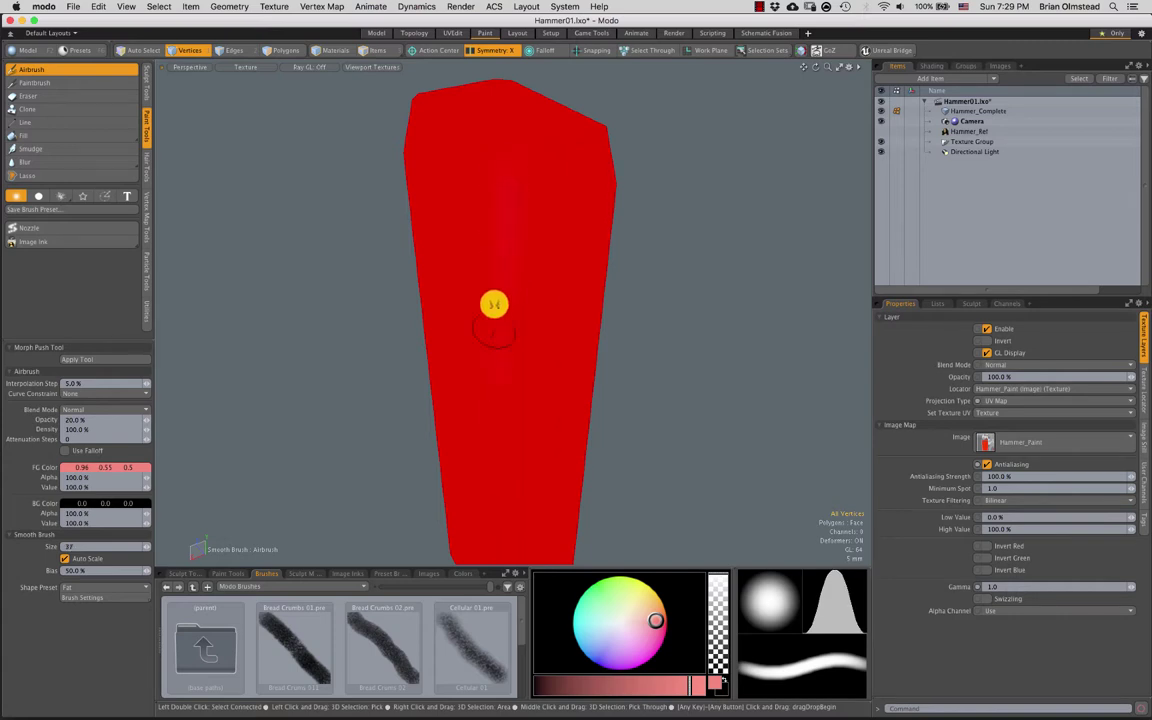
{"action": "left_click_drag", "start_coordinate": [510, 316], "coordinate": [506, 282], "text": "alt+shift"}
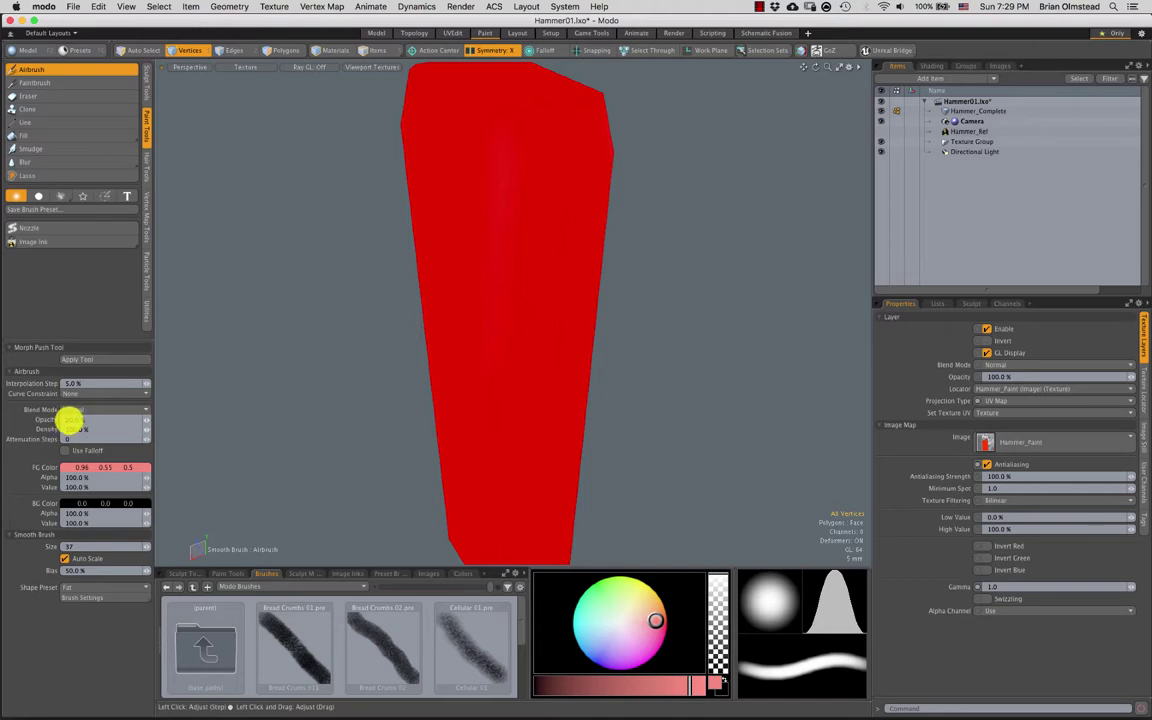
Raise the Airbrush opacity to 40% and strengthen and extend the highlight down the handle's middle with a size 45 brush
{"action": "left_click", "coordinate": [75, 420]}
{"action": "type", "text": "20"}
{"action": "key", "text": "Return"}
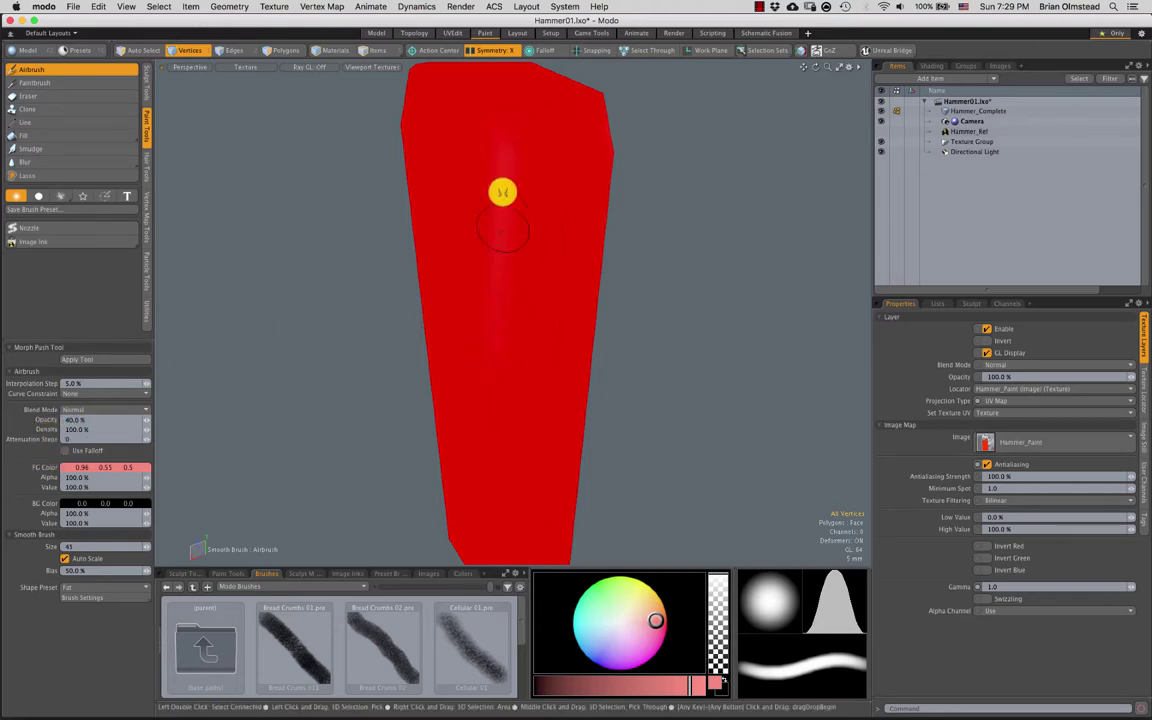
{"action": "left_click_drag", "start_coordinate": [505, 375], "coordinate": [525, 257], "text": "alt"}
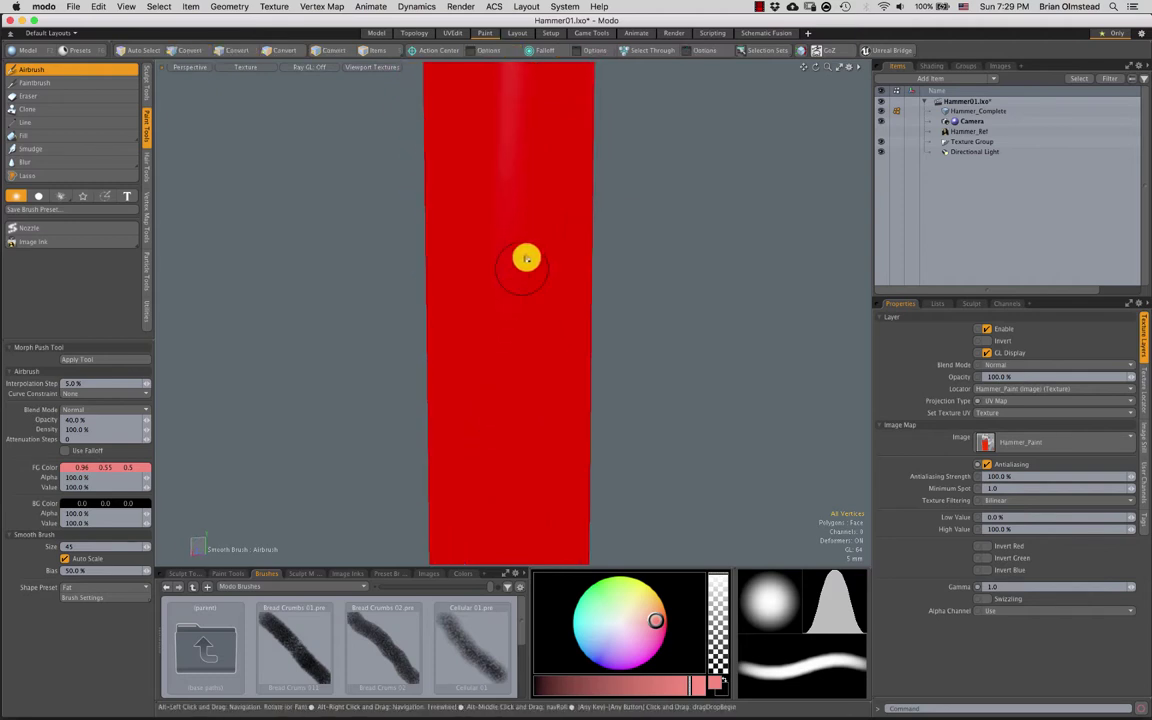
{"action": "left_click_drag", "start_coordinate": [511, 360], "coordinate": [504, 350], "text": "alt"}
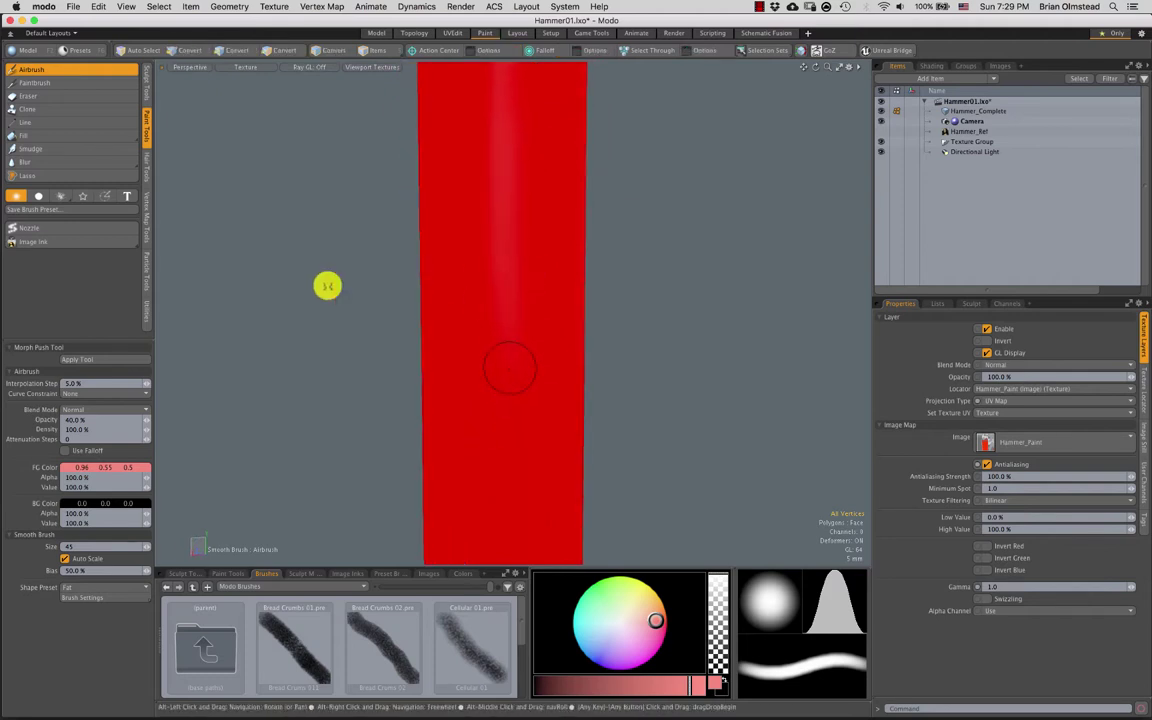
Raise the Airbrush opacity to 60% and carry the highlight along the full handle from its lower end back to the top
{"action": "left_click_drag", "start_coordinate": [69, 420], "coordinate": [50, 440]}
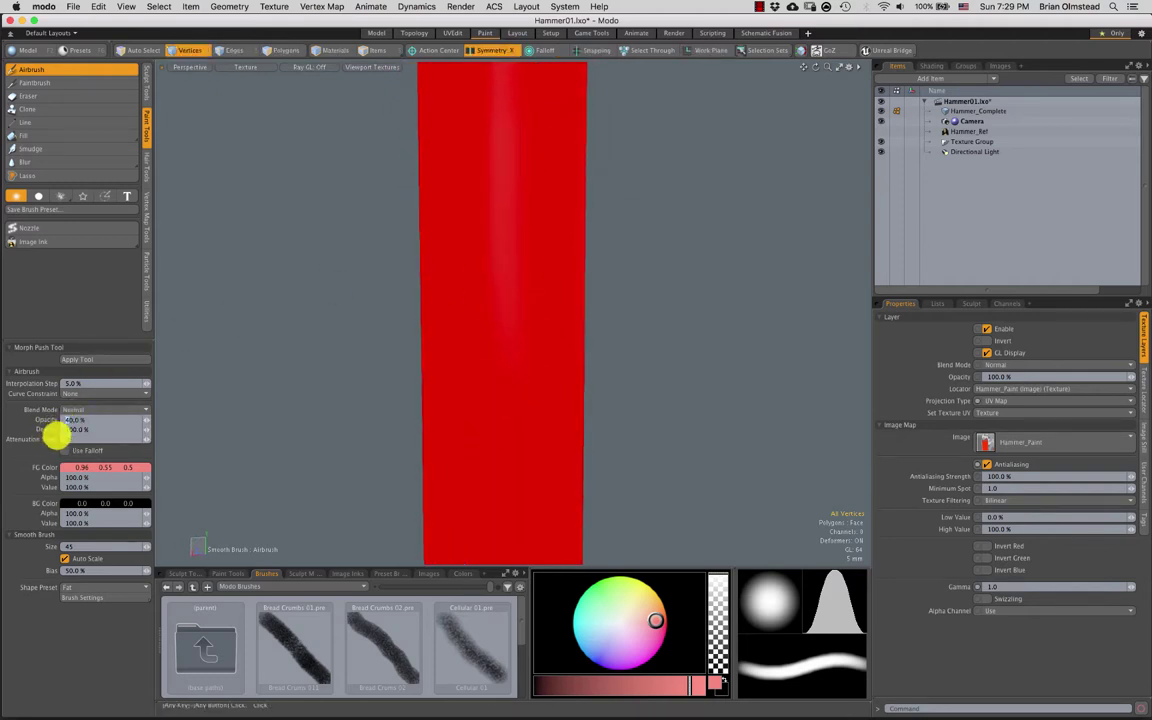
{"action": "type", "text": "60"}
{"action": "key", "text": "Return"}
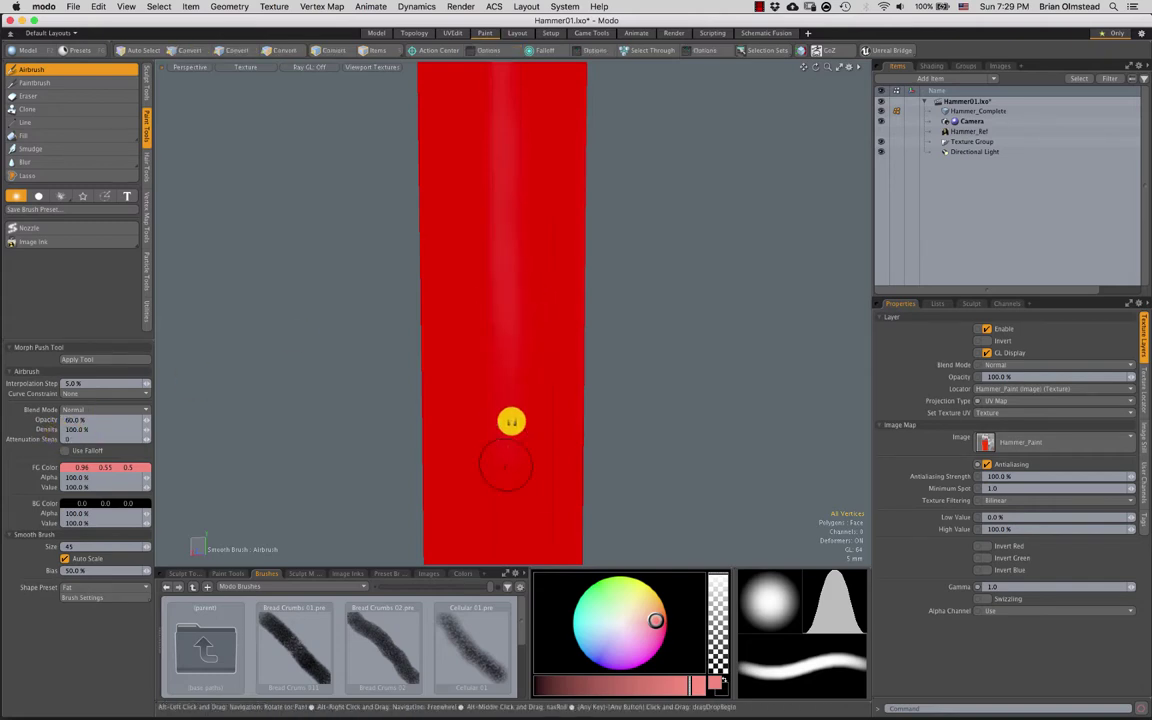
{"action": "left_click_drag", "start_coordinate": [512, 419], "coordinate": [481, 278], "text": "alt"}
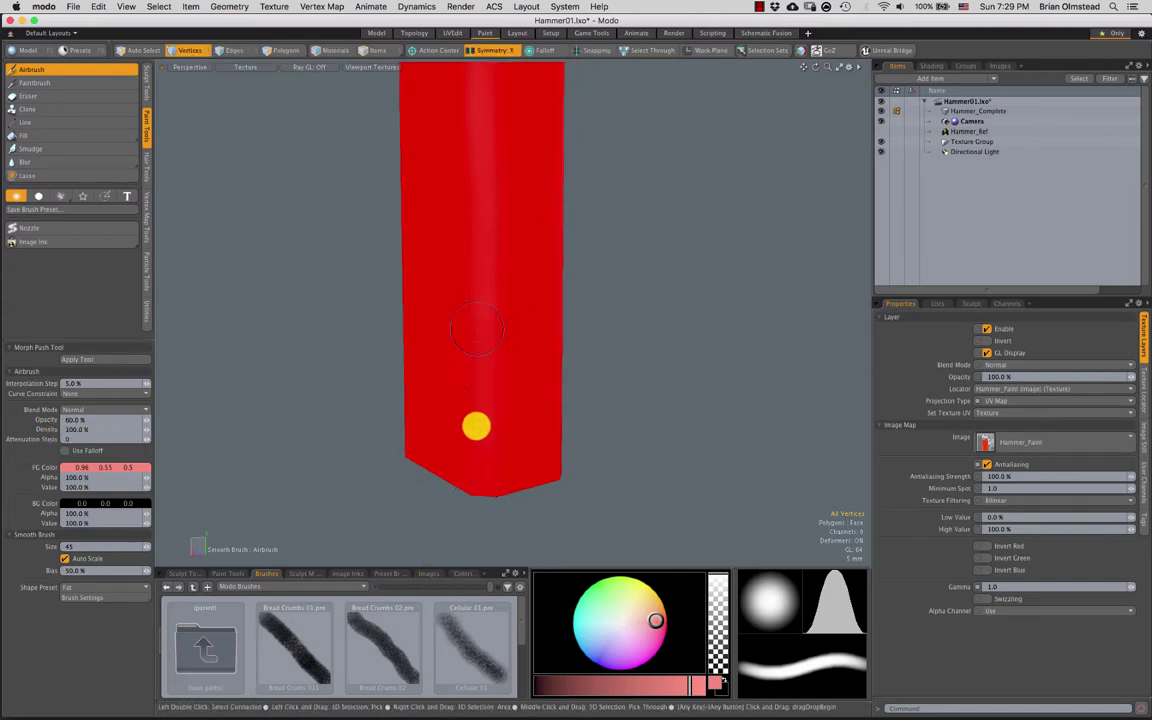
{"action": "left_click_drag", "start_coordinate": [476, 426], "coordinate": [530, 334], "text": "alt"}
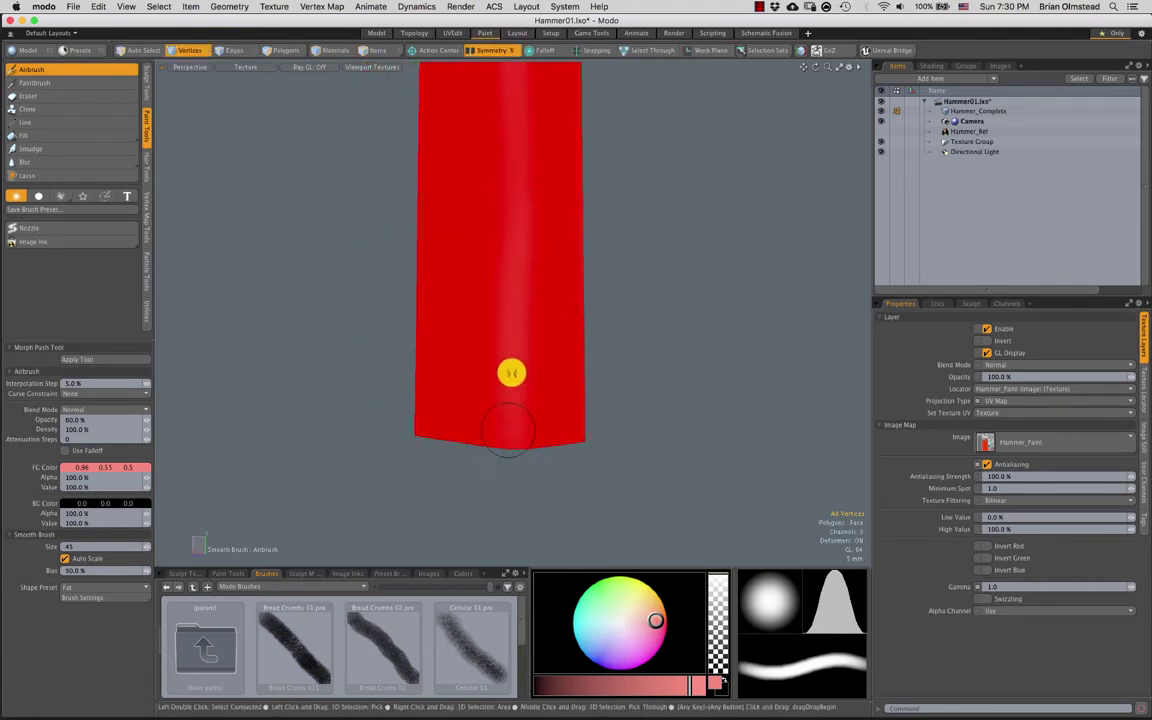
{"action": "left_click_drag", "start_coordinate": [520, 283], "coordinate": [494, 443], "text": "alt"}
{"action": "mouse_move", "coordinate": [494, 260]}
{"action": "left_mouse_down", "text": "alt"}
{"action": "mouse_move", "coordinate": [501, 141]}
{"action": "mouse_move", "coordinate": [497, 384]}
{"action": "mouse_move", "coordinate": [494, 292]}
{"action": "mouse_move", "coordinate": [497, 347]}
{"action": "left_mouse_up", "text": "alt"}
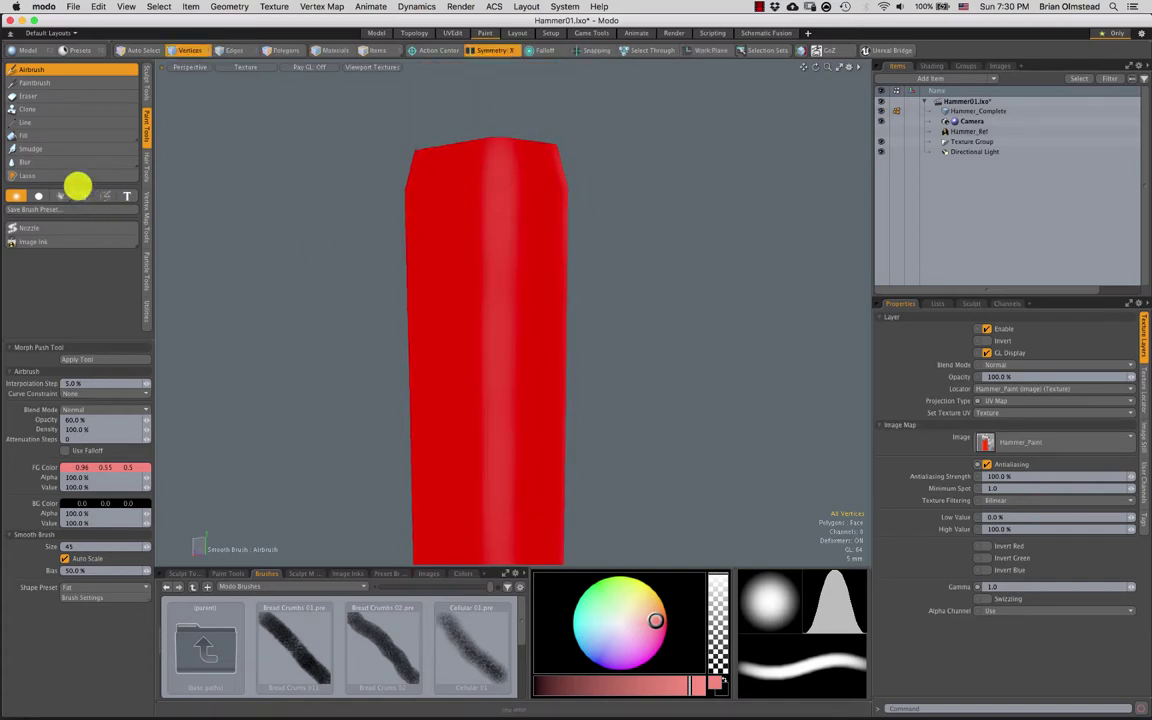
Soften the airbrushed highlight along the handle with a size 83 Blur brush
{"action": "left_click", "coordinate": [31, 161]}
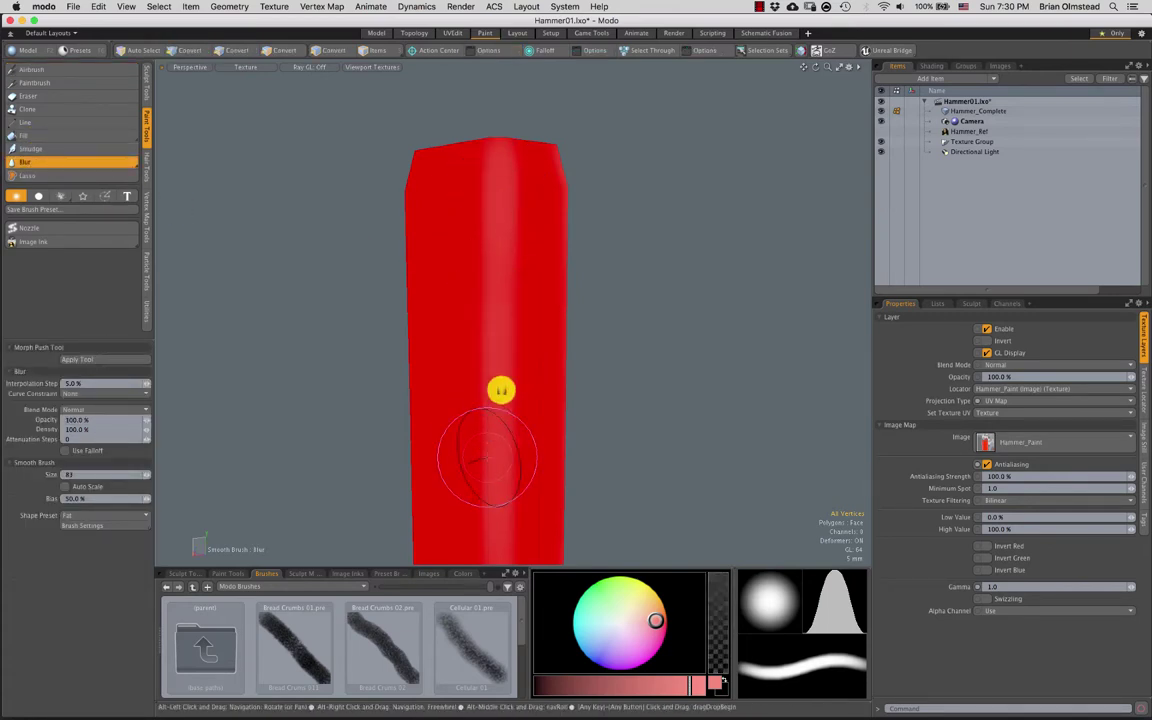
{"action": "mouse_move", "coordinate": [501, 386]}
{"action": "left_mouse_down", "text": "alt"}
{"action": "mouse_move", "coordinate": [481, 172]}
{"action": "mouse_move", "coordinate": [488, 309]}
{"action": "left_mouse_up", "text": "alt"}
{"action": "left_click_drag", "start_coordinate": [495, 183], "coordinate": [470, 360], "text": "alt"}
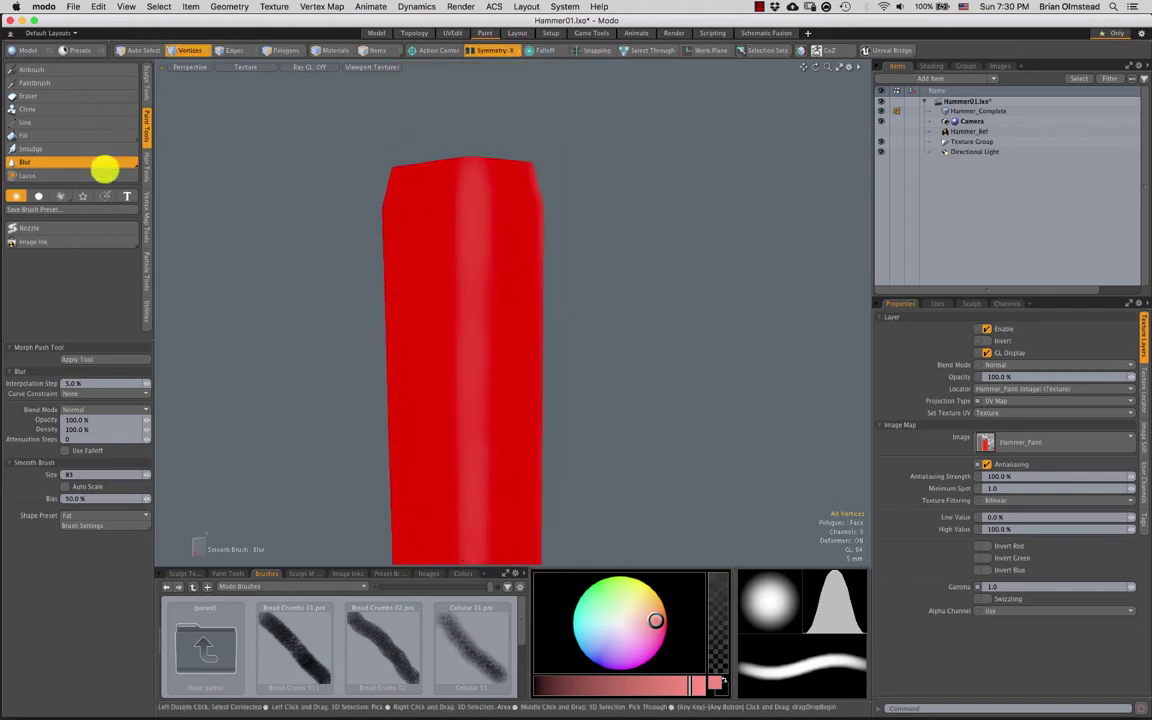
Airbrush a thin, paler pink (0.96, 0.66, 0.65) line of size 12 along the centre of the blurred highlight
{"action": "left_click", "coordinate": [38, 69]}
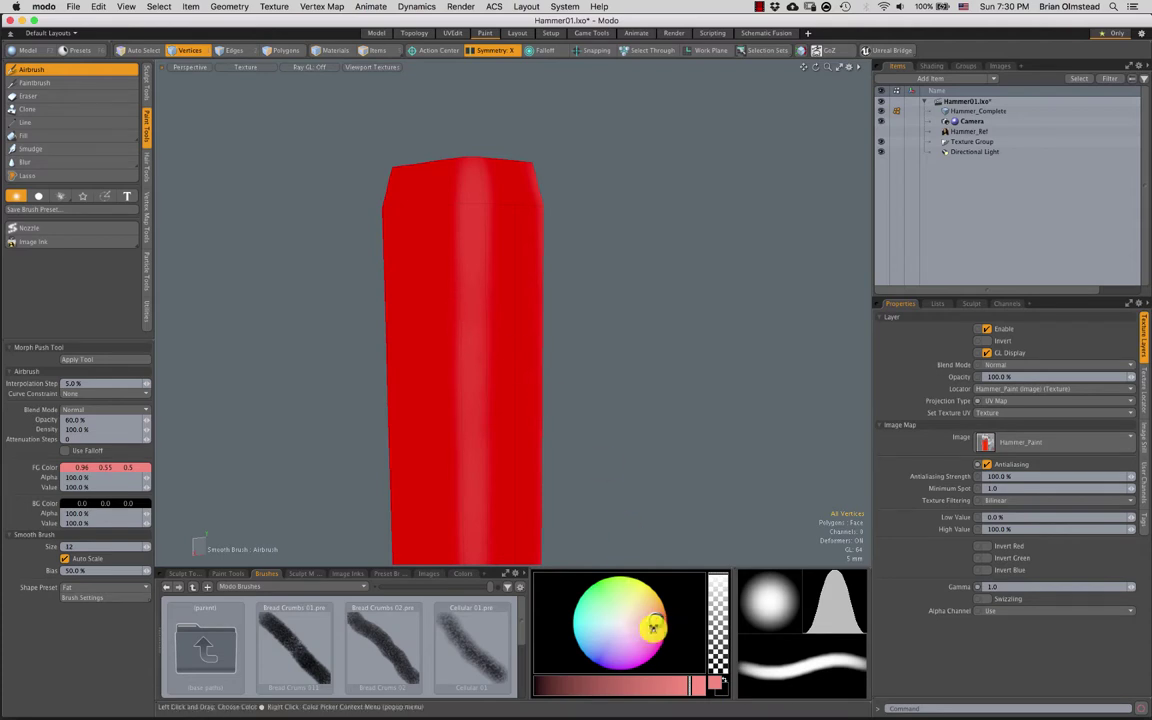
{"action": "left_click_drag", "start_coordinate": [651, 620], "coordinate": [647, 621]}
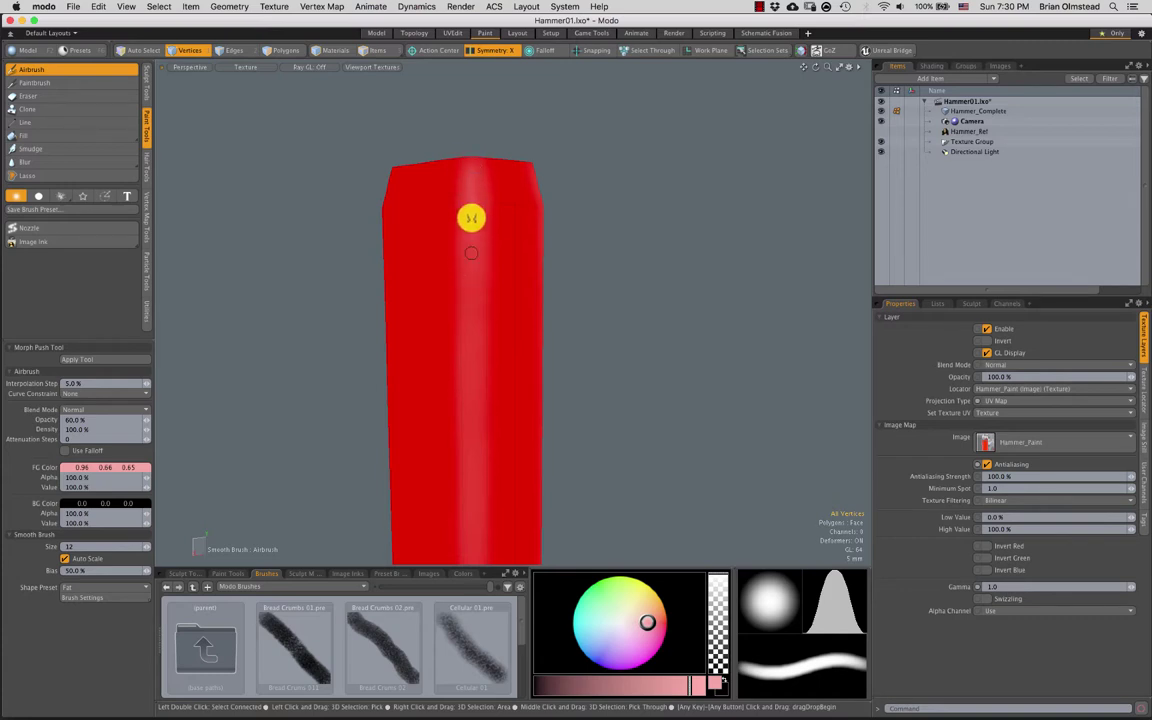
{"action": "left_click_drag", "start_coordinate": [478, 352], "coordinate": [456, 215], "text": "alt+shift"}
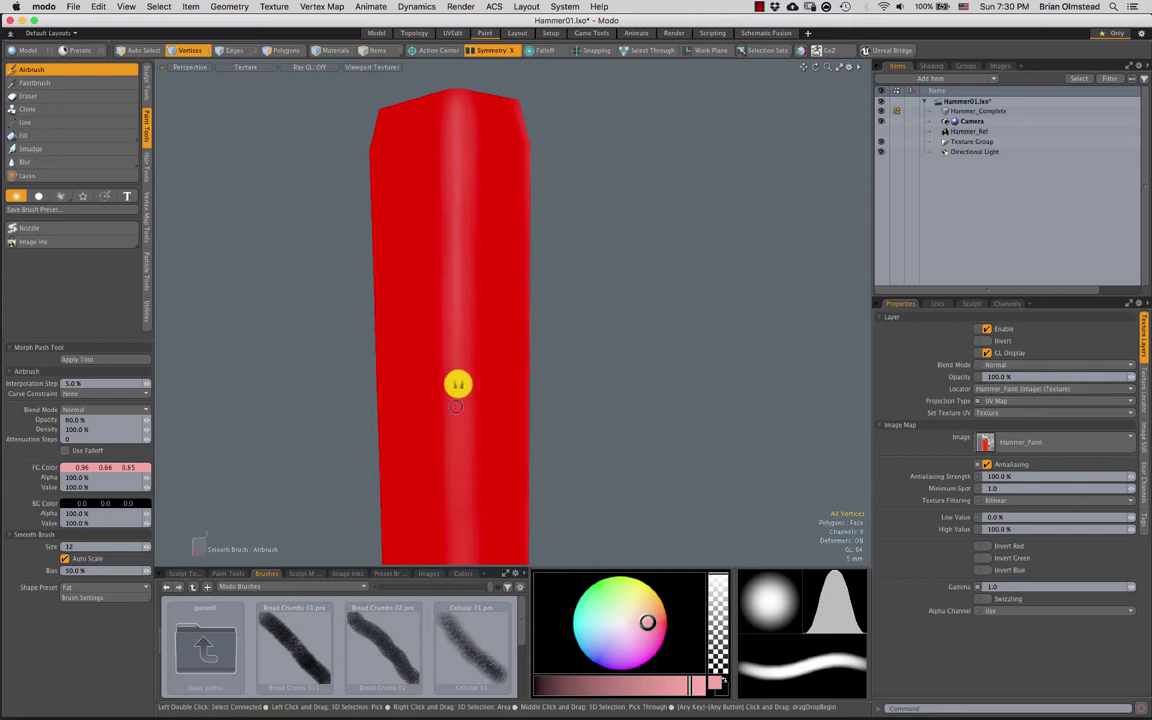
{"action": "left_click_drag", "start_coordinate": [457, 384], "coordinate": [455, 224], "text": "alt"}
{"action": "left_click_drag", "start_coordinate": [452, 385], "coordinate": [448, 212], "text": "alt"}
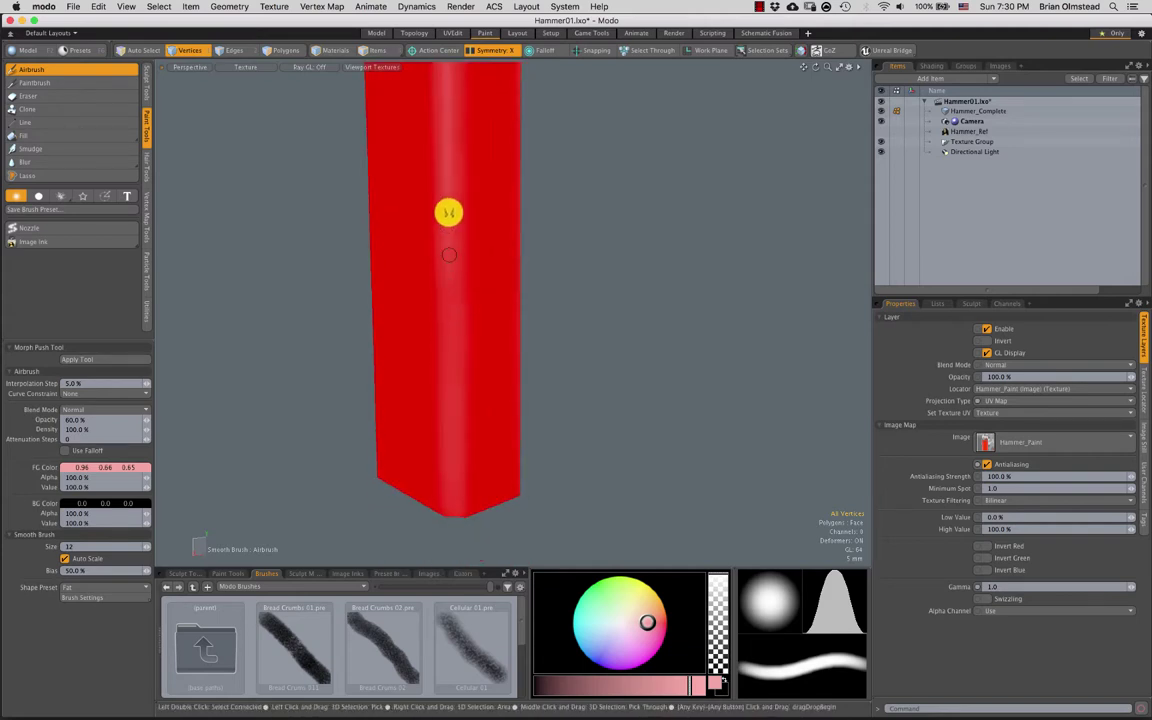
{"action": "left_click_drag", "start_coordinate": [452, 416], "coordinate": [447, 238], "text": "alt"}
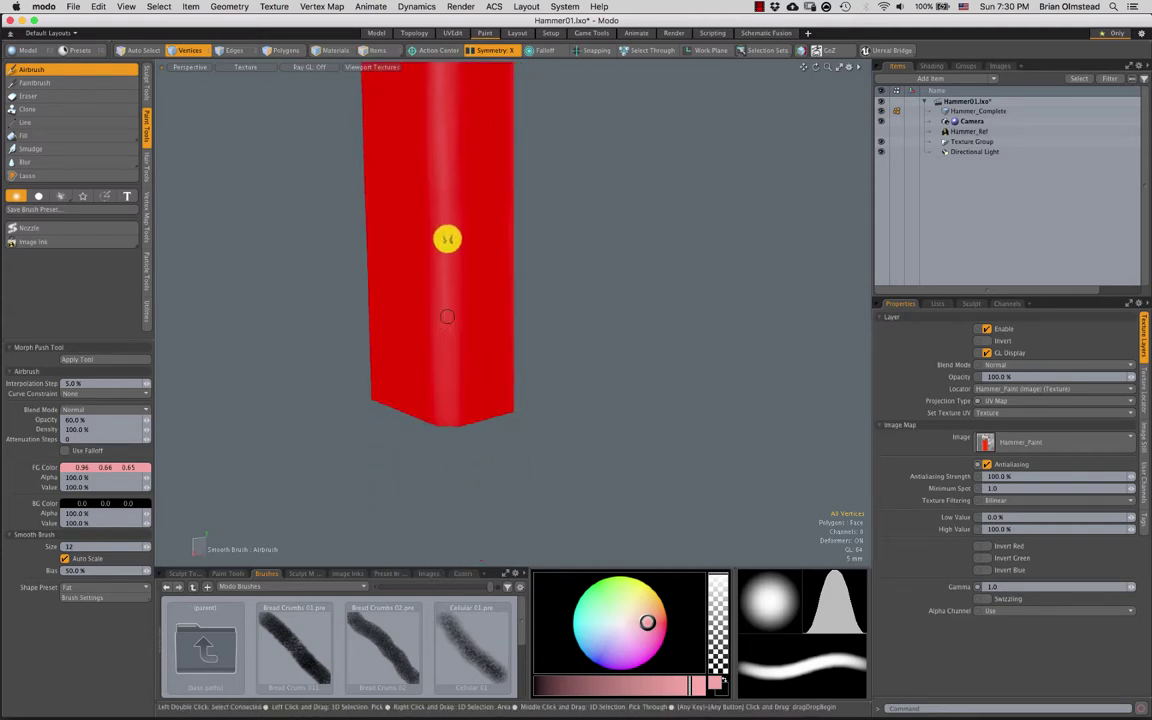
Airbrush a pinkish red (0.96, 0.52, 0.54) highlight of size 38 down the full length of the handle's opposite side
{"action": "left_click_drag", "start_coordinate": [444, 316], "coordinate": [493, 313], "text": "alt"}
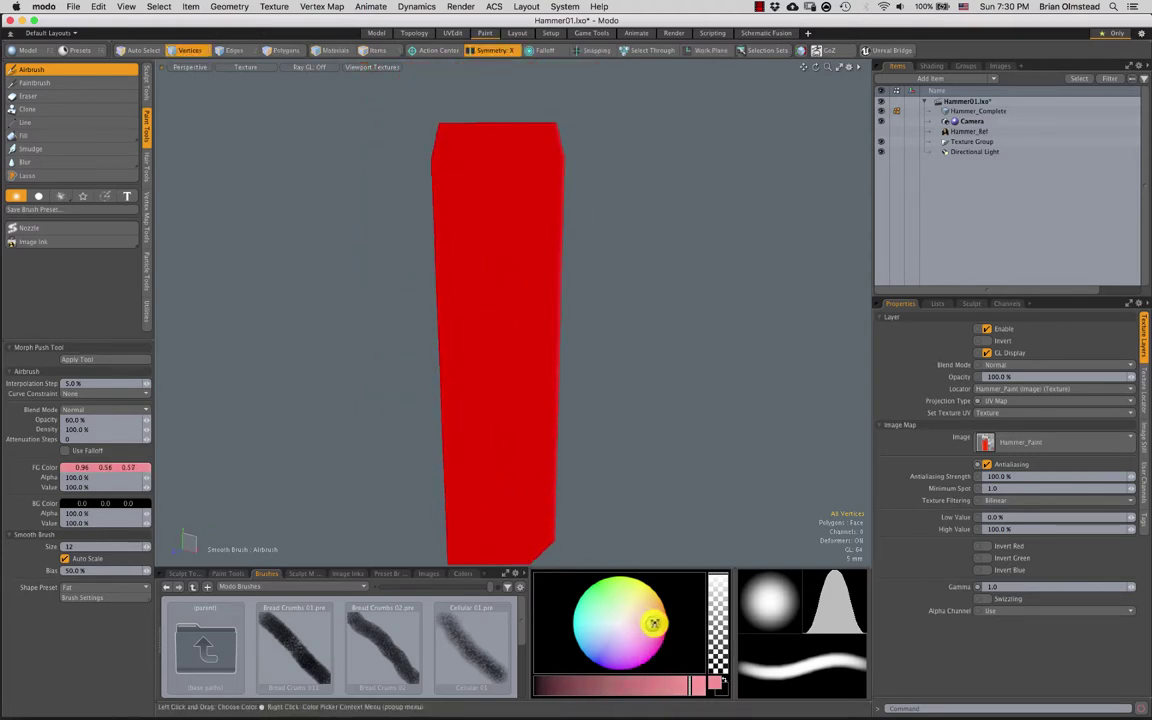
{"action": "left_click_drag", "start_coordinate": [547, 363], "coordinate": [492, 190], "text": "alt"}
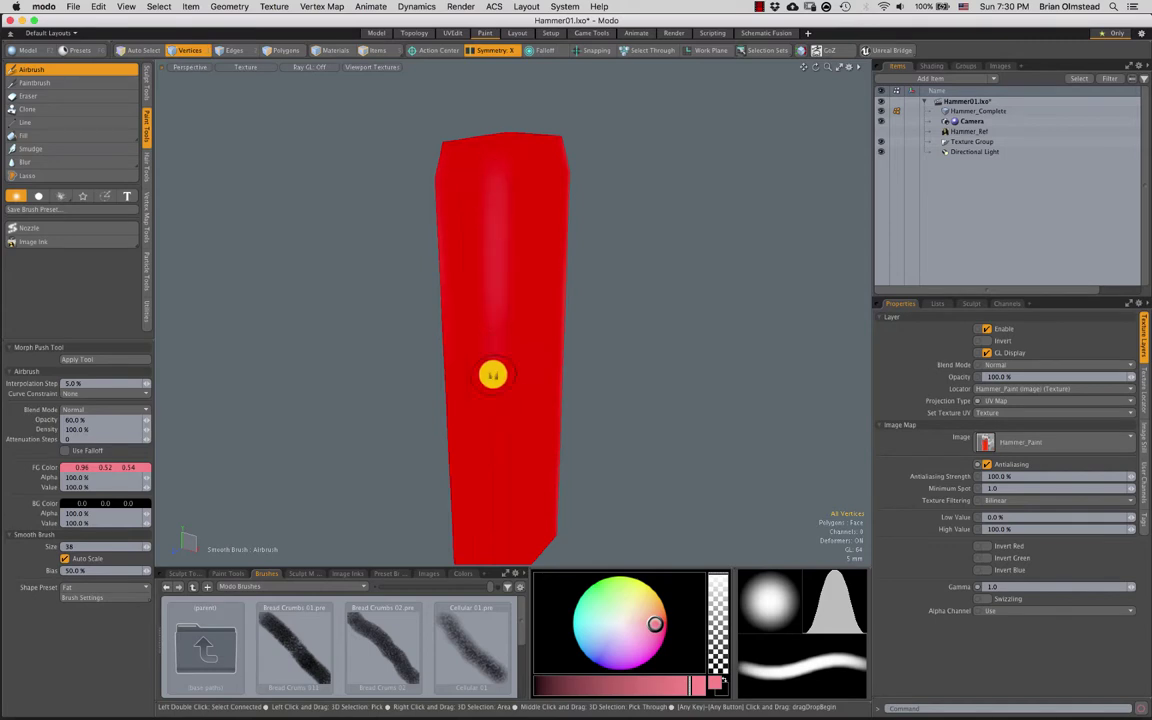
{"action": "mouse_move", "coordinate": [492, 375]}
{"action": "left_mouse_down", "text": "alt+shift"}
{"action": "mouse_move", "coordinate": [480, 233]}
{"action": "mouse_move", "coordinate": [476, 386]}
{"action": "mouse_move", "coordinate": [469, 280]}
{"action": "left_mouse_up", "text": "alt+shift"}
{"action": "left_click_drag", "start_coordinate": [470, 157], "coordinate": [465, 371]}
{"action": "left_click_drag", "start_coordinate": [467, 209], "coordinate": [478, 395], "text": "alt"}
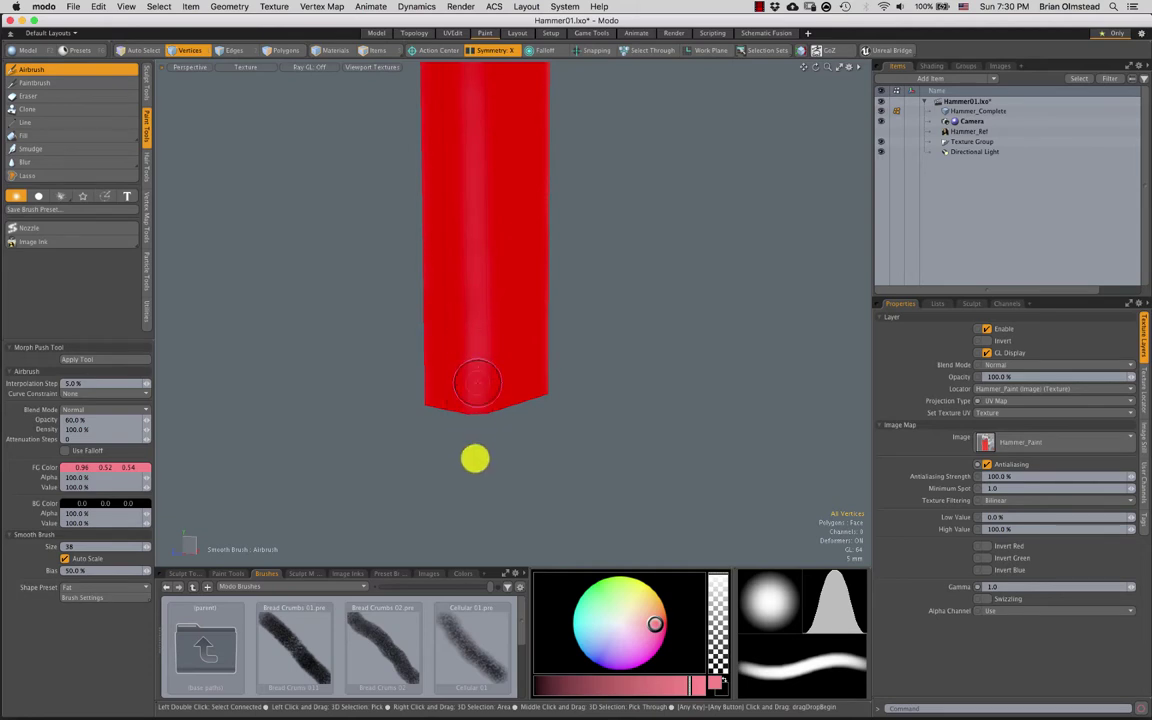
{"action": "left_click_drag", "start_coordinate": [475, 459], "coordinate": [471, 365], "text": "alt+shift"}
{"action": "mouse_move", "coordinate": [487, 207]}
{"action": "left_mouse_down"}
{"action": "mouse_move", "coordinate": [466, 396]}
{"action": "mouse_move", "coordinate": [468, 305]}
{"action": "mouse_move", "coordinate": [457, 350]}
{"action": "left_mouse_up"}
Open the UV Editor, examine the painted highlight stripes on the handle's UV island, and close it
{"action": "key", "text": "F2"}
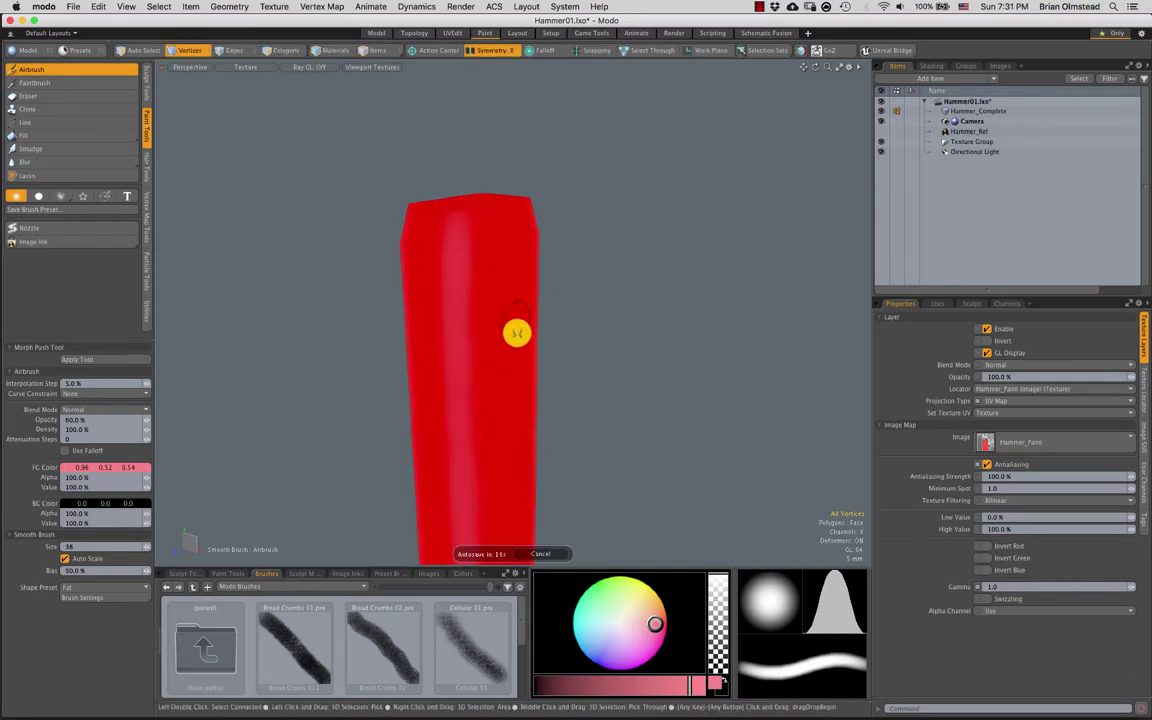
{"action": "left_click_drag", "start_coordinate": [297, 353], "coordinate": [262, 240], "text": "ctrl+alt"}
{"action": "left_click_drag", "start_coordinate": [239, 368], "coordinate": [290, 318], "text": "alt+shift"}
{"action": "left_click_drag", "start_coordinate": [285, 312], "coordinate": [273, 382], "text": "ctrl+alt"}
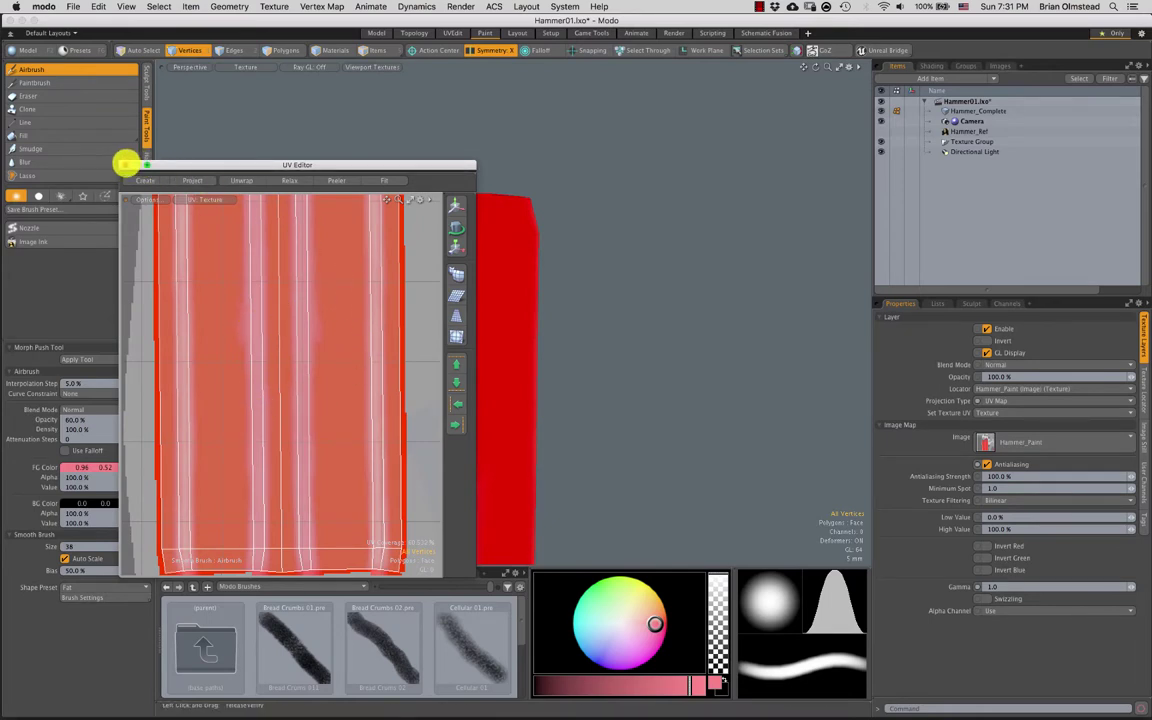
{"action": "left_click", "coordinate": [125, 164]}
Airbrush a paler pink (0.96, 0.65, 0.66) core of size 20 along the second highlight on the handle
{"action": "left_click_drag", "start_coordinate": [635, 316], "coordinate": [556, 396], "text": "alt"}
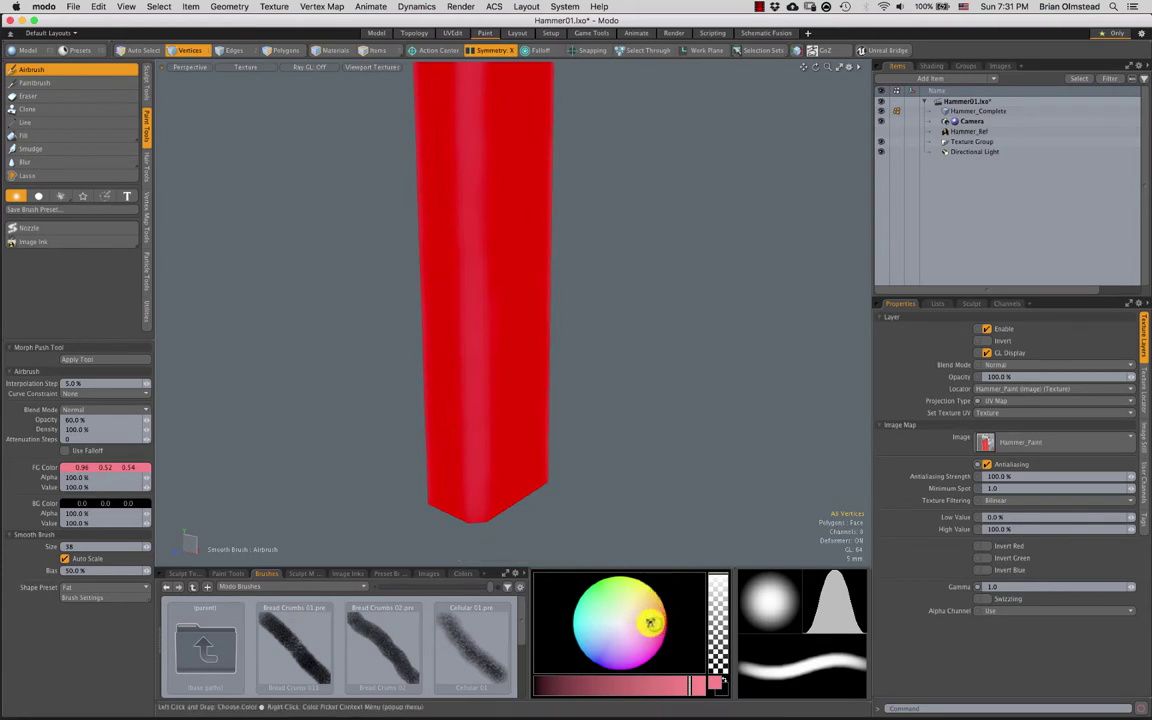
{"action": "left_click_drag", "start_coordinate": [650, 622], "coordinate": [648, 622]}
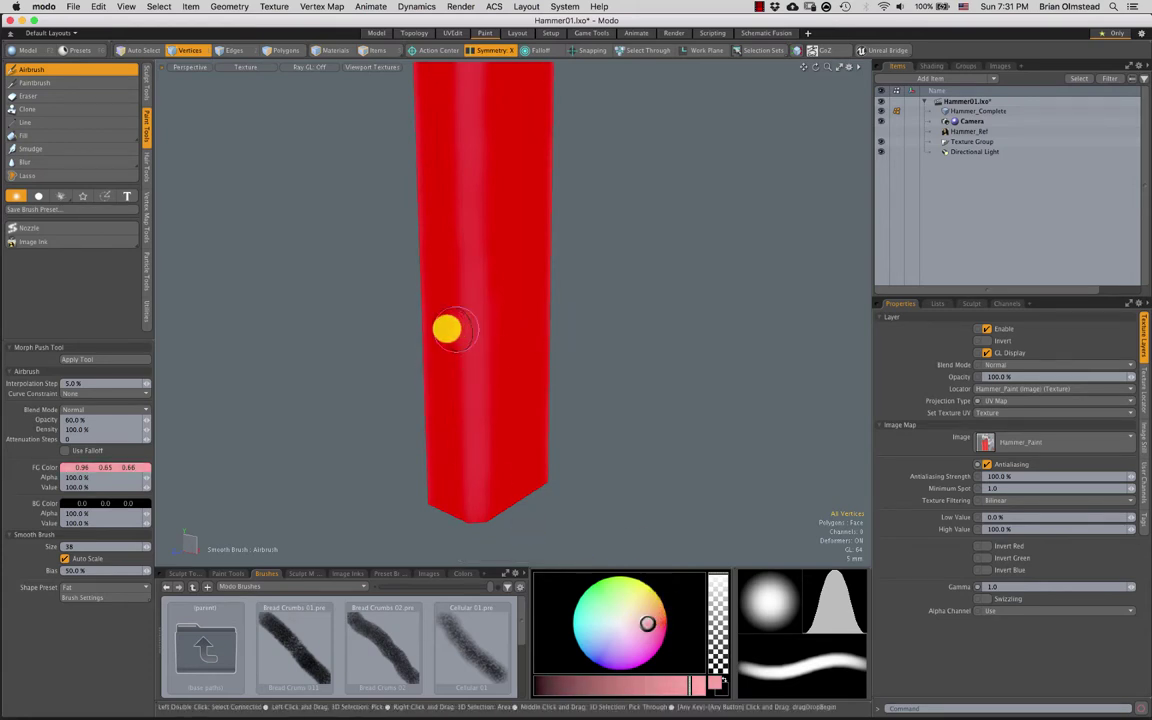
{"action": "mouse_move", "coordinate": [436, 328]}
{"action": "left_mouse_down", "text": "alt"}
{"action": "mouse_move", "coordinate": [458, 337]}
{"action": "mouse_move", "coordinate": [450, 198]}
{"action": "left_mouse_up", "text": "alt"}
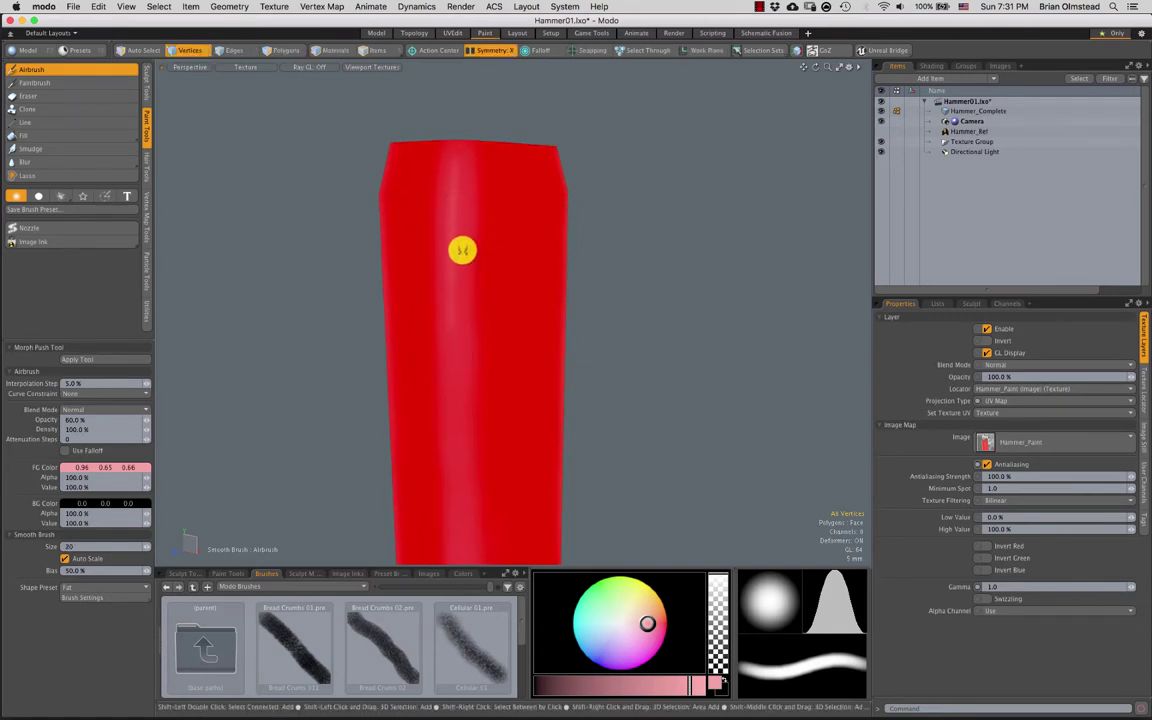
Bring back the rest of the hammer and display the whole model with Default viewport shading
{"action": "scroll", "coordinate": [530, 236], "scroll_direction": "down", "scroll_amount": 5}
{"action": "mouse_move", "coordinate": [593, 287]}
{"action": "left_mouse_down", "text": "alt"}
{"action": "mouse_move", "coordinate": [512, 321]}
{"action": "mouse_move", "coordinate": [581, 316]}
{"action": "mouse_move", "coordinate": [391, 333]}
{"action": "mouse_move", "coordinate": [512, 327]}
{"action": "mouse_move", "coordinate": [401, 303]}
{"action": "mouse_move", "coordinate": [543, 319]}
{"action": "mouse_move", "coordinate": [347, 185]}
{"action": "left_mouse_up", "text": "alt"}
{"action": "mouse_move", "coordinate": [232, 93]}
{"action": "left_mouse_down", "text": "alt"}
{"action": "mouse_move", "coordinate": [501, 290]}
{"action": "mouse_move", "coordinate": [504, 314]}
{"action": "mouse_move", "coordinate": [404, 164]}
{"action": "mouse_move", "coordinate": [512, 306]}
{"action": "mouse_move", "coordinate": [504, 219]}
{"action": "mouse_move", "coordinate": [546, 309]}
{"action": "mouse_move", "coordinate": [545, 226]}
{"action": "mouse_move", "coordinate": [525, 278]}
{"action": "mouse_move", "coordinate": [527, 216]}
{"action": "mouse_move", "coordinate": [433, 279]}
{"action": "mouse_move", "coordinate": [527, 316]}
{"action": "mouse_move", "coordinate": [501, 231]}
{"action": "mouse_move", "coordinate": [491, 303]}
{"action": "left_mouse_up", "text": "alt"}
{"action": "left_click", "coordinate": [242, 68]}
{"action": "left_click", "coordinate": [232, 136]}
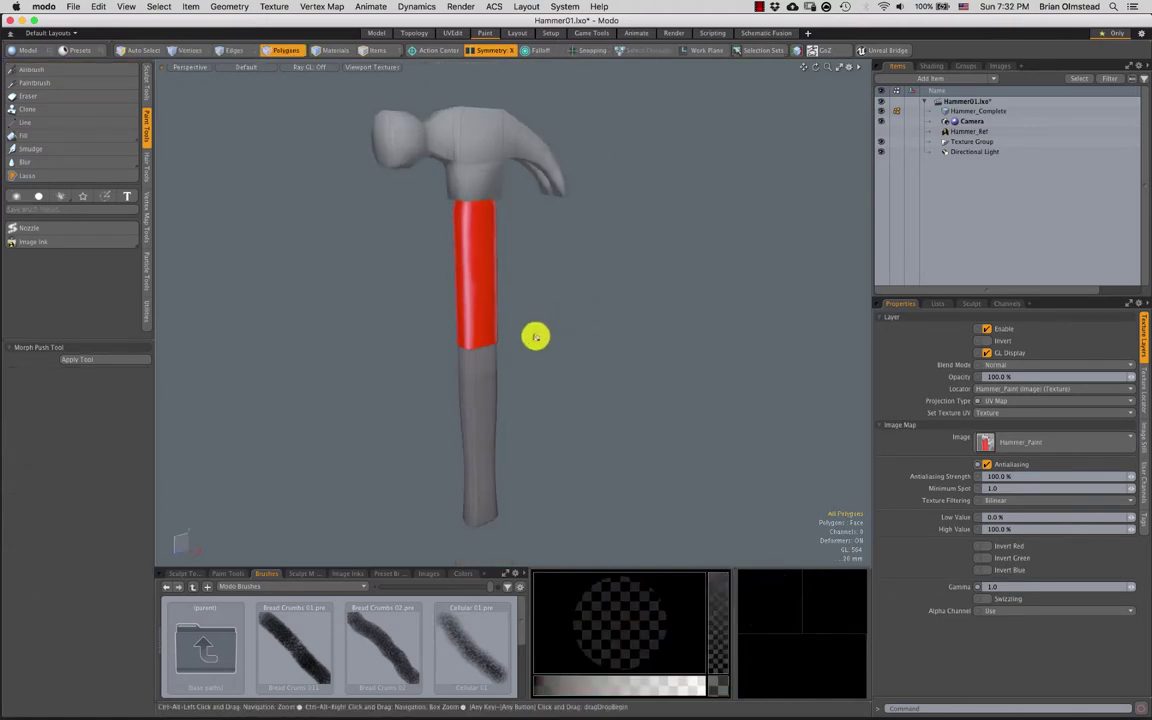
{"action": "mouse_move", "coordinate": [535, 337]}
{"action": "left_mouse_down", "text": "ctrl+alt"}
{"action": "mouse_move", "coordinate": [491, 345]}
{"action": "mouse_move", "coordinate": [496, 371]}
{"action": "mouse_move", "coordinate": [508, 361]}
{"action": "mouse_move", "coordinate": [507, 309]}
{"action": "mouse_move", "coordinate": [483, 219]}
{"action": "mouse_move", "coordinate": [581, 309]}
{"action": "left_mouse_up", "text": "ctrl+alt"}
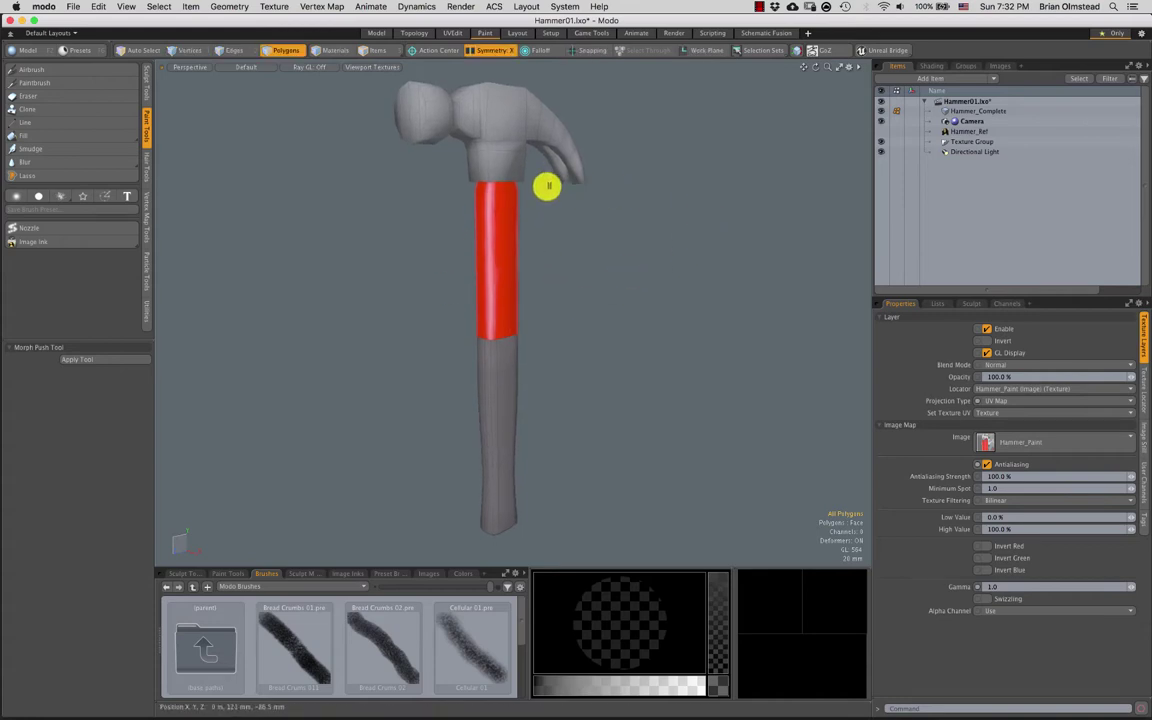
Select the Hammer group's Material in the Shader Tree and examine the painted handle highlights from several angles
{"action": "left_click", "coordinate": [931, 66]}
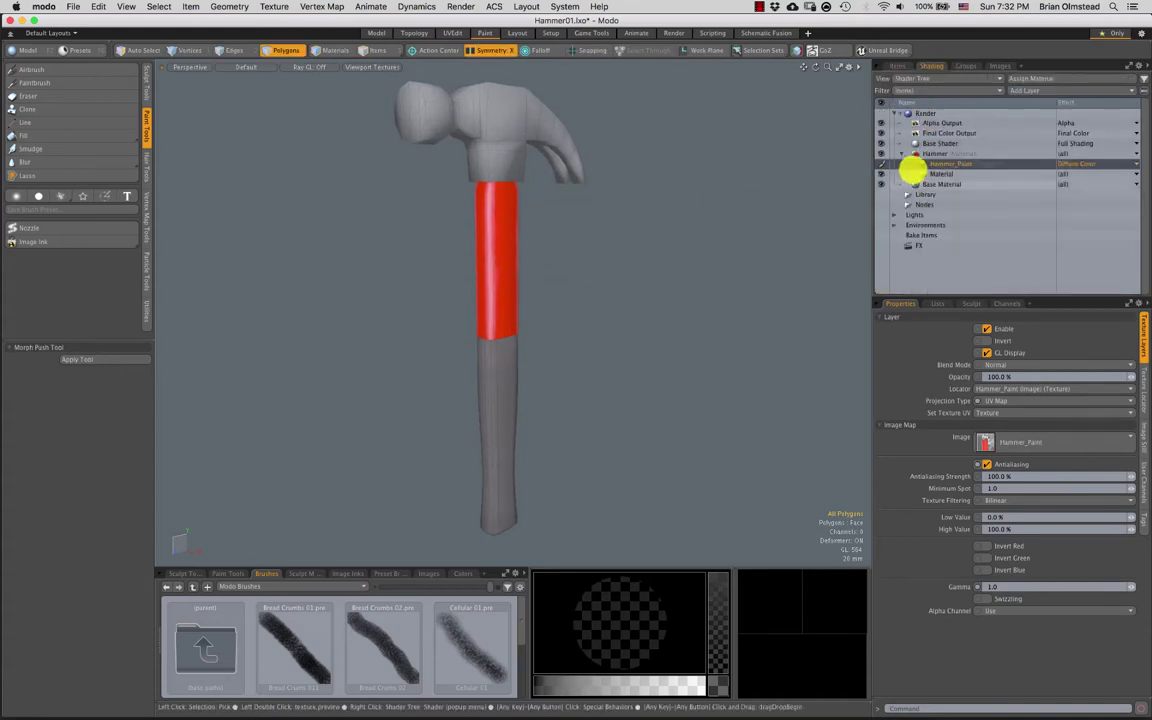
{"action": "left_click", "coordinate": [936, 174]}
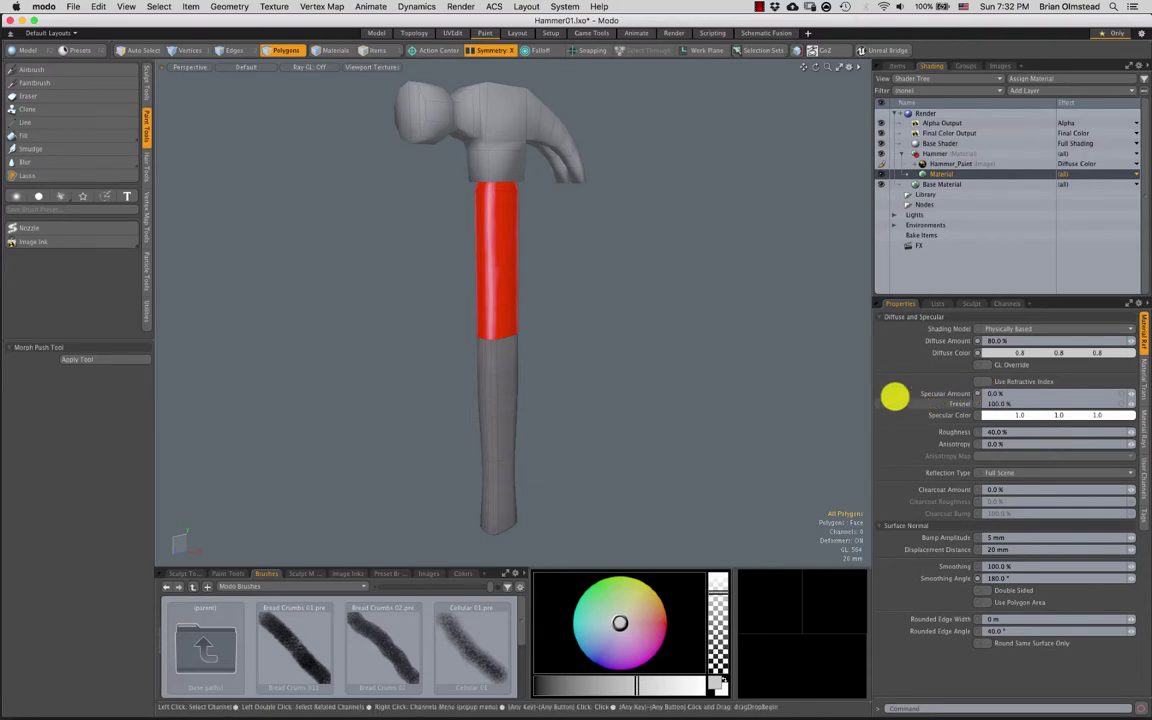
{"action": "left_click_drag", "start_coordinate": [635, 314], "coordinate": [519, 285], "text": "alt"}
{"action": "scroll", "coordinate": [509, 236], "scroll_direction": "up", "scroll_amount": 3}
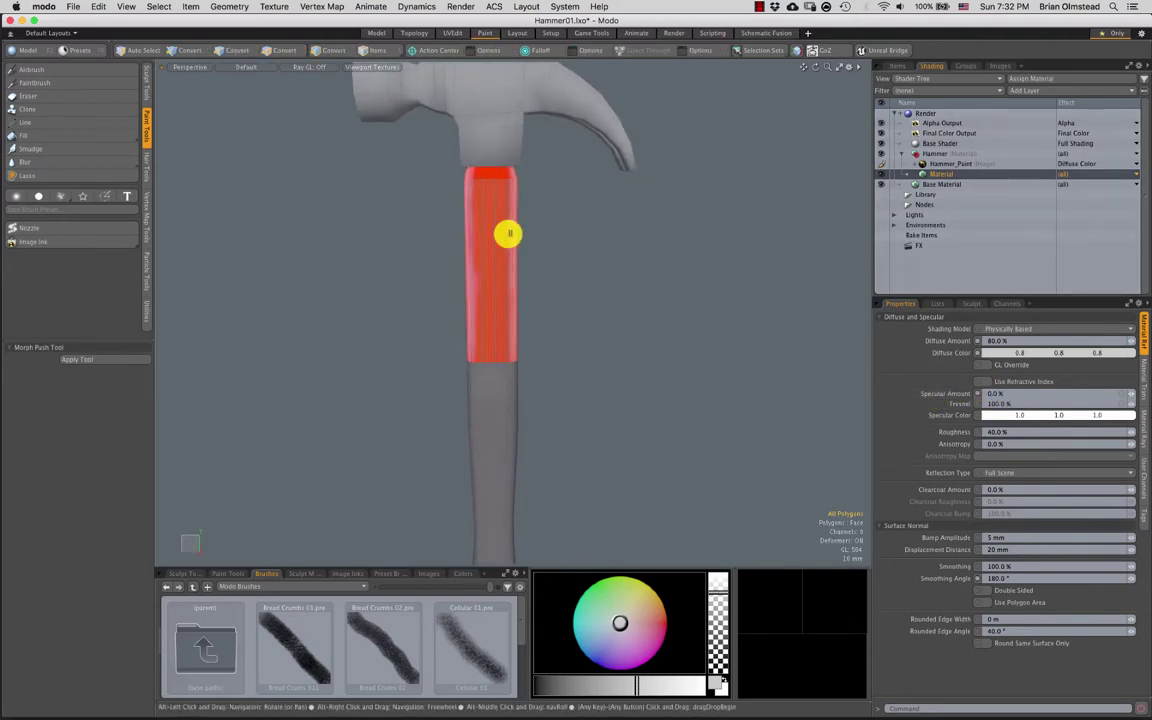
{"action": "key", "text": "3"}
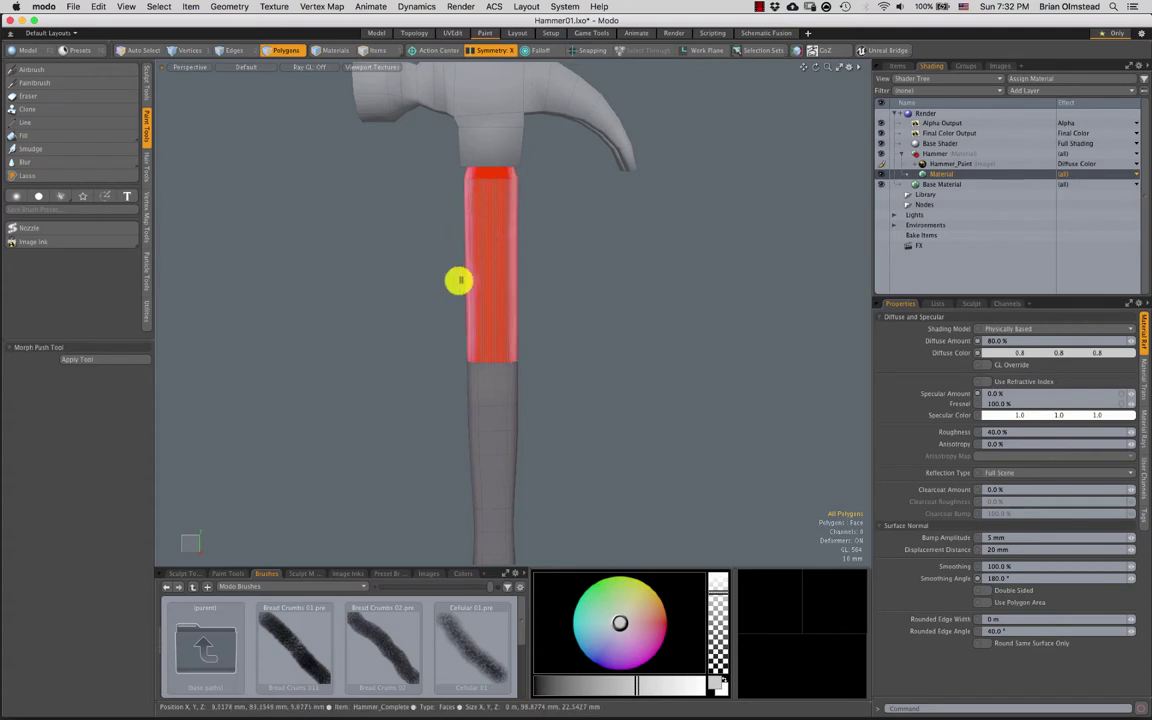
{"action": "left_click_drag", "start_coordinate": [458, 281], "coordinate": [501, 255], "text": "alt"}
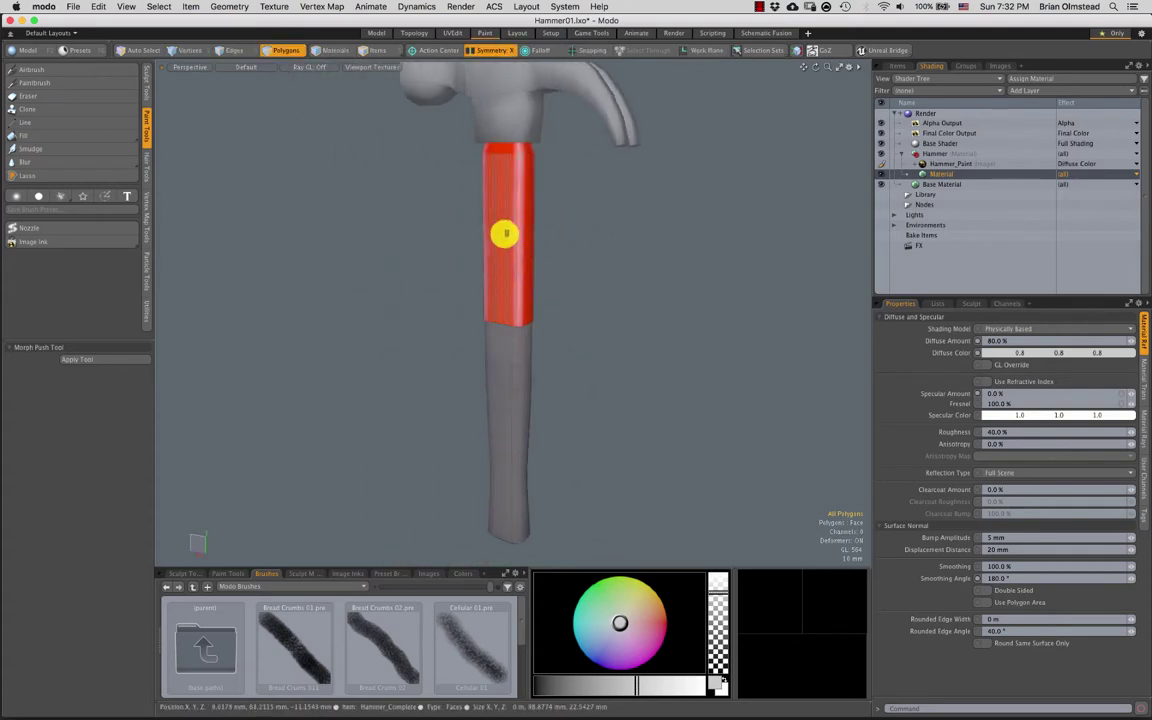
{"action": "mouse_move", "coordinate": [571, 182]}
{"action": "right_mouse_down"}
{"action": "mouse_move", "coordinate": [545, 235]}
{"action": "mouse_move", "coordinate": [556, 231]}
{"action": "right_mouse_up"}
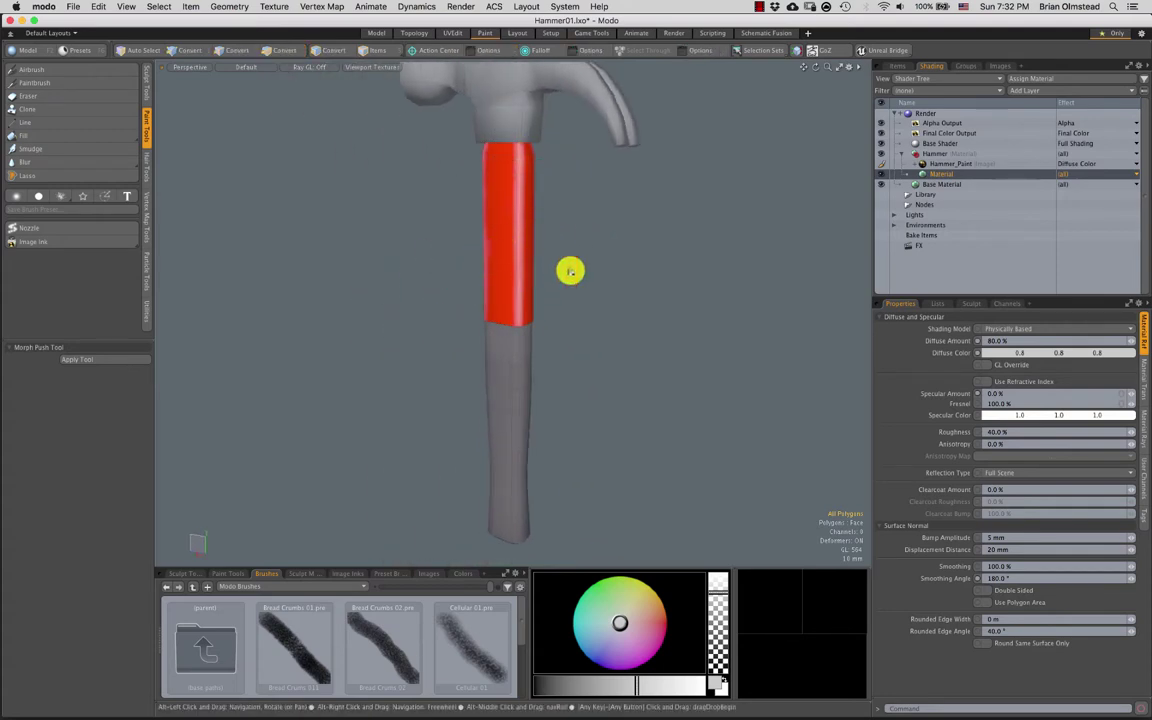
Display the hammer with Texture viewport shading and frame its red handle section
{"action": "left_click_drag", "start_coordinate": [570, 271], "coordinate": [314, 69], "text": "alt"}
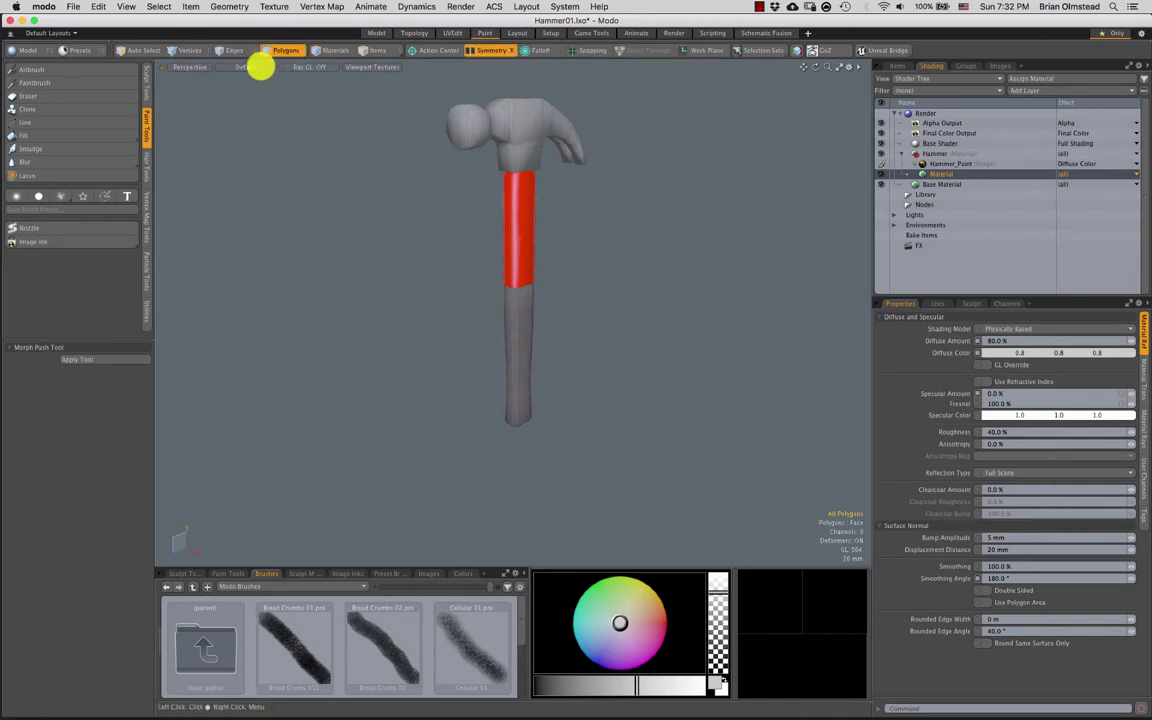
{"action": "left_click", "coordinate": [259, 66]}
{"action": "left_click", "coordinate": [252, 116]}
{"action": "mouse_move", "coordinate": [512, 257]}
{"action": "left_mouse_down", "text": "ctrl+alt"}
{"action": "mouse_move", "coordinate": [494, 321]}
{"action": "mouse_move", "coordinate": [483, 299]}
{"action": "mouse_move", "coordinate": [445, 316]}
{"action": "left_mouse_up", "text": "ctrl+alt"}
{"action": "left_click_drag", "start_coordinate": [445, 316], "coordinate": [486, 285], "text": "alt"}
{"action": "left_click_drag", "start_coordinate": [486, 285], "coordinate": [504, 309], "text": "alt+shift"}
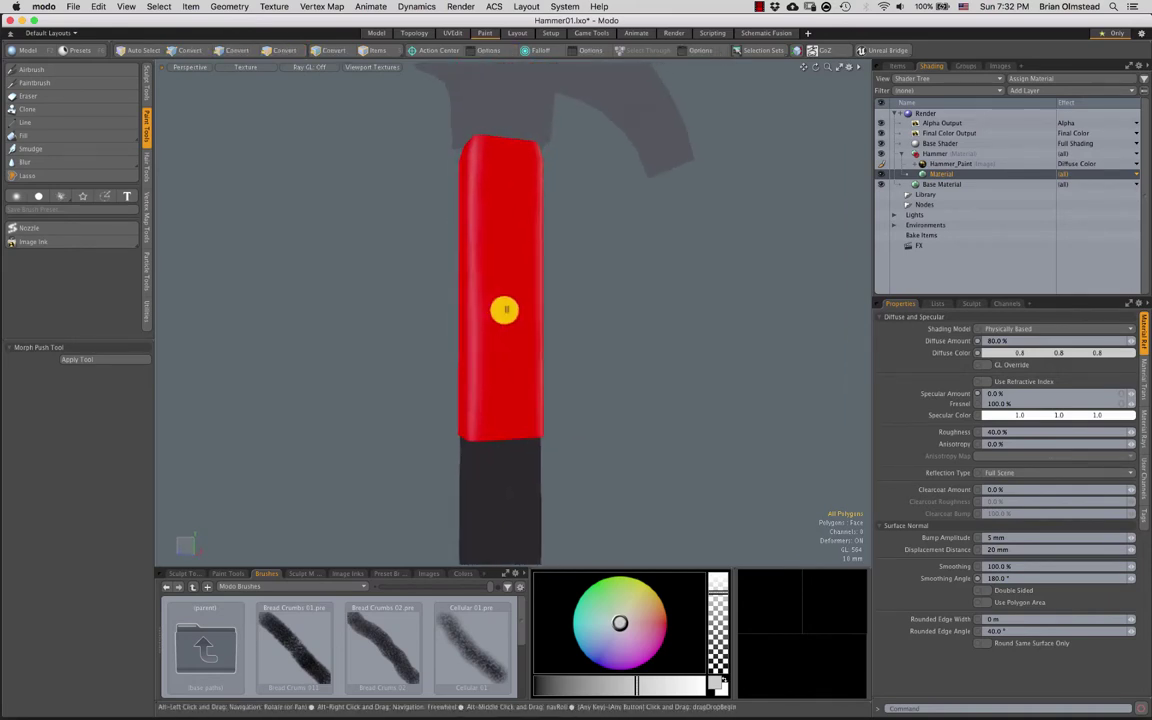
Select the red handle section and hide the rest of the hammer
{"action": "left_click", "coordinate": [504, 308]}
{"action": "key", "text": "shift+h"}
{"action": "left_click_drag", "start_coordinate": [519, 352], "coordinate": [560, 324], "text": "ctrl+alt"}
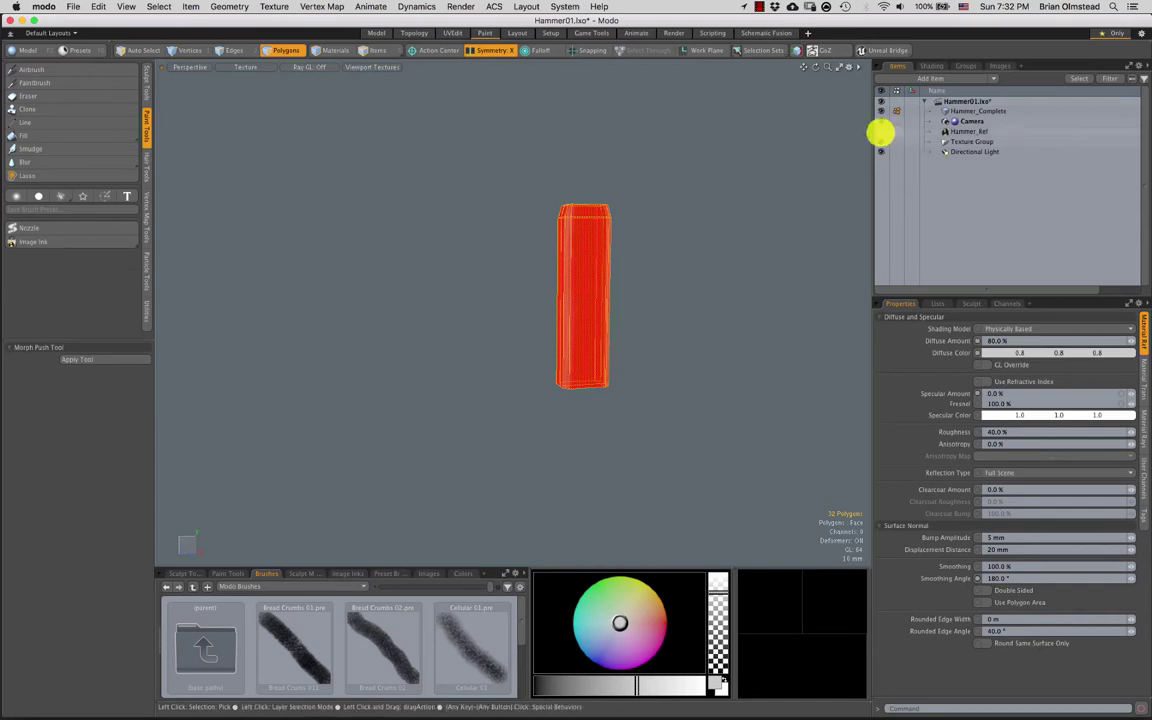
Show the Hammer_Ref image to compare its red section with the painted one, and hide it again
{"action": "left_click", "coordinate": [881, 132]}
{"action": "scroll", "coordinate": [496, 306], "scroll_direction": "down", "scroll_amount": 3}
{"action": "left_click_drag", "start_coordinate": [496, 306], "coordinate": [393, 272], "text": "alt"}
{"action": "scroll", "coordinate": [393, 272], "scroll_direction": "up", "scroll_amount": 3}
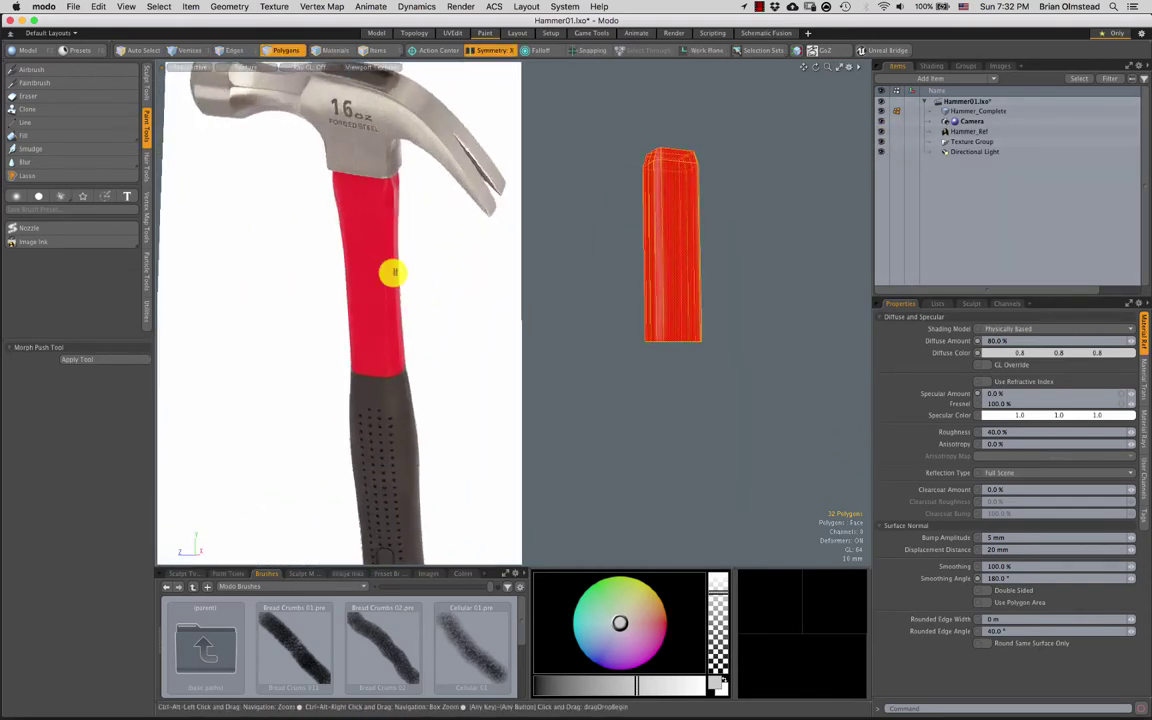
{"action": "left_click", "coordinate": [797, 195]}
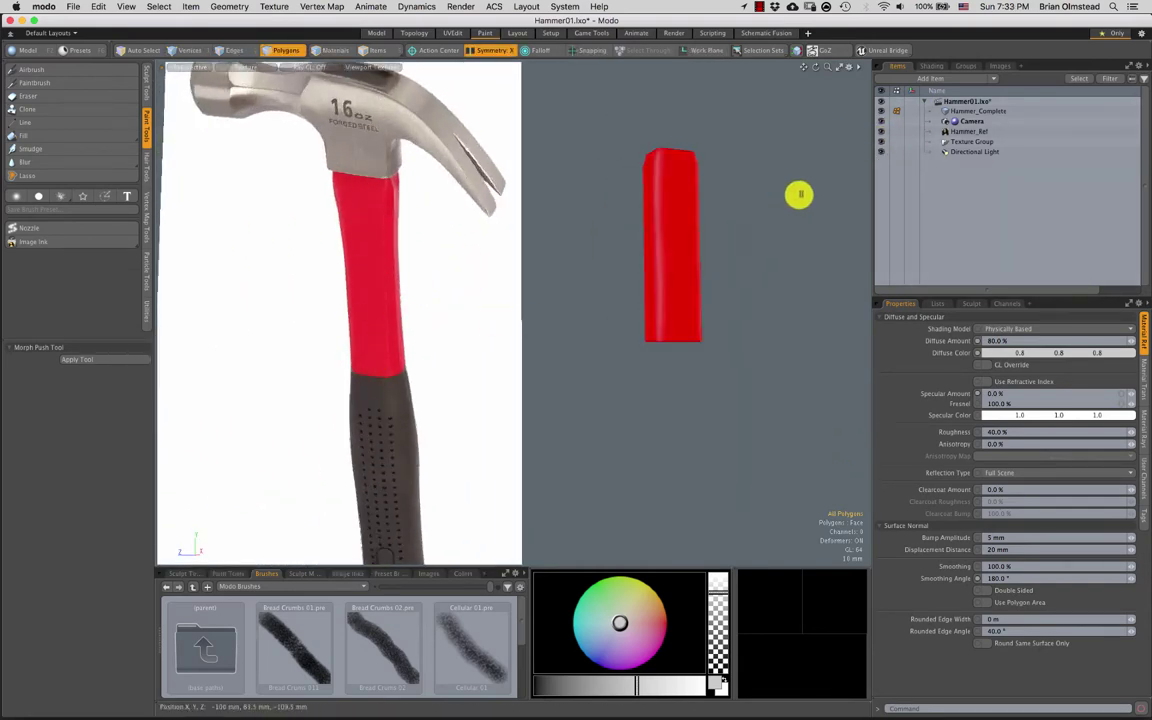
{"action": "left_click", "coordinate": [881, 132]}
{"action": "scroll", "coordinate": [658, 270], "scroll_direction": "up", "scroll_amount": 3}
{"action": "left_click_drag", "start_coordinate": [658, 270], "coordinate": [535, 290], "text": "alt"}
Airbrush a soft pink (0.96, 0.56, 0.55) tint at size 94 over the upper part of the red section's wide face
{"action": "left_click", "coordinate": [29, 85]}
{"action": "scroll", "coordinate": [388, 323], "scroll_direction": "up", "scroll_amount": 2}
{"action": "left_click_drag", "start_coordinate": [388, 323], "coordinate": [412, 356], "text": "alt"}
{"action": "left_click_drag", "start_coordinate": [651, 623], "coordinate": [651, 627]}
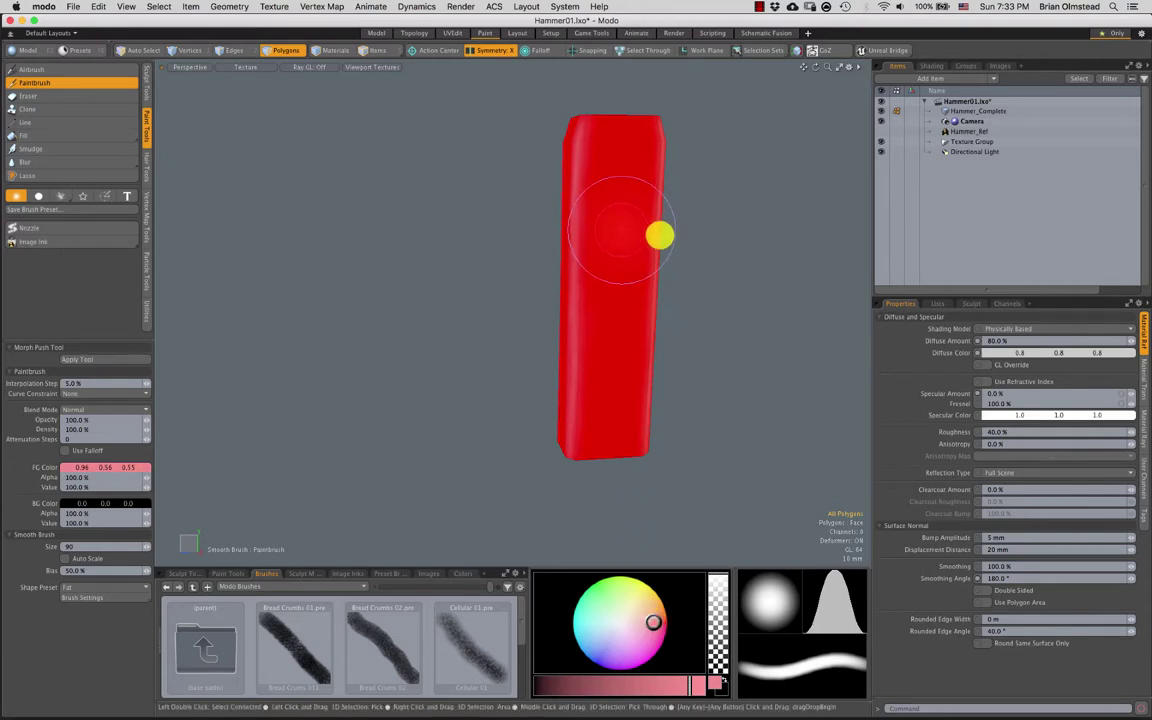
{"action": "mouse_move", "coordinate": [660, 235]}
{"action": "left_mouse_down", "text": "alt"}
{"action": "mouse_move", "coordinate": [630, 262]}
{"action": "mouse_move", "coordinate": [597, 175]}
{"action": "mouse_move", "coordinate": [560, 231]}
{"action": "mouse_move", "coordinate": [468, 82]}
{"action": "left_mouse_up", "text": "alt"}
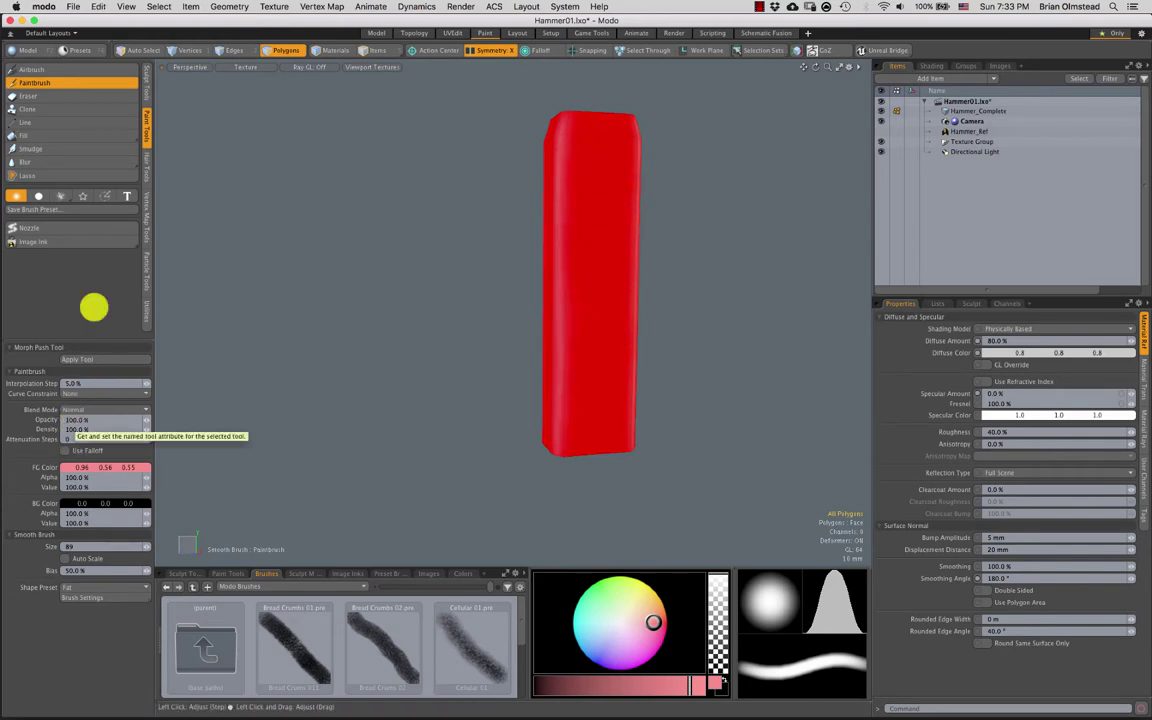
{"action": "left_click", "coordinate": [57, 69]}
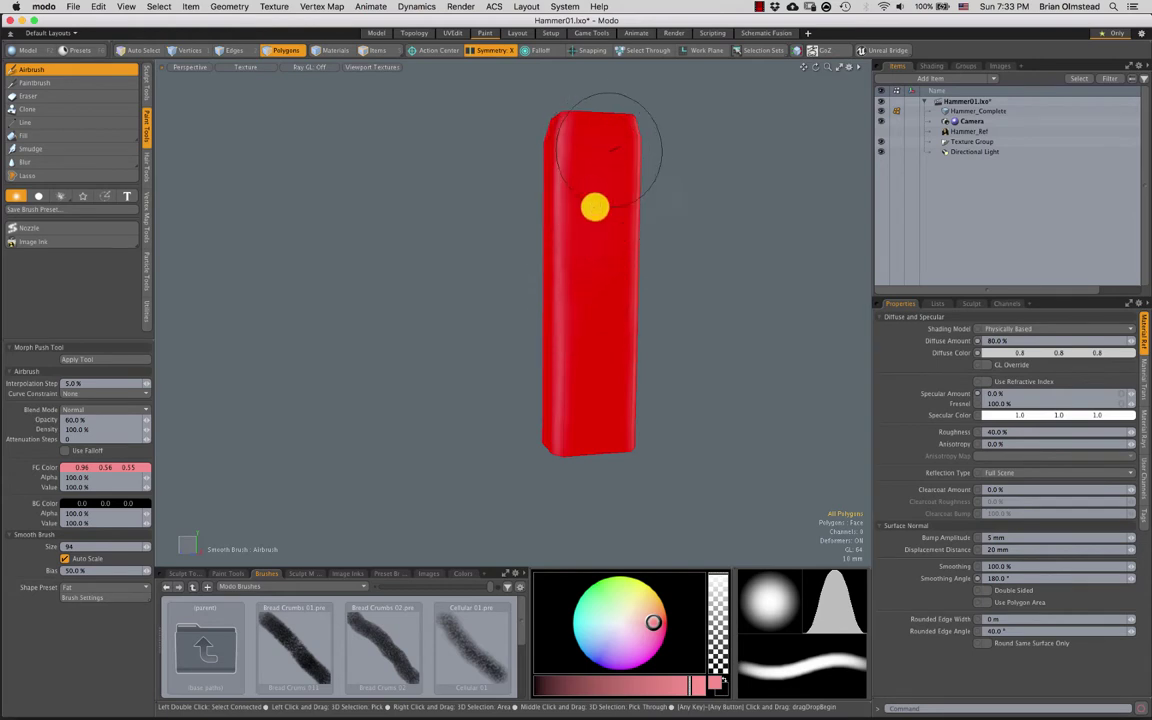
{"action": "left_click_drag", "start_coordinate": [595, 207], "coordinate": [603, 151]}
{"action": "left_click_drag", "start_coordinate": [578, 389], "coordinate": [550, 373], "text": "alt"}
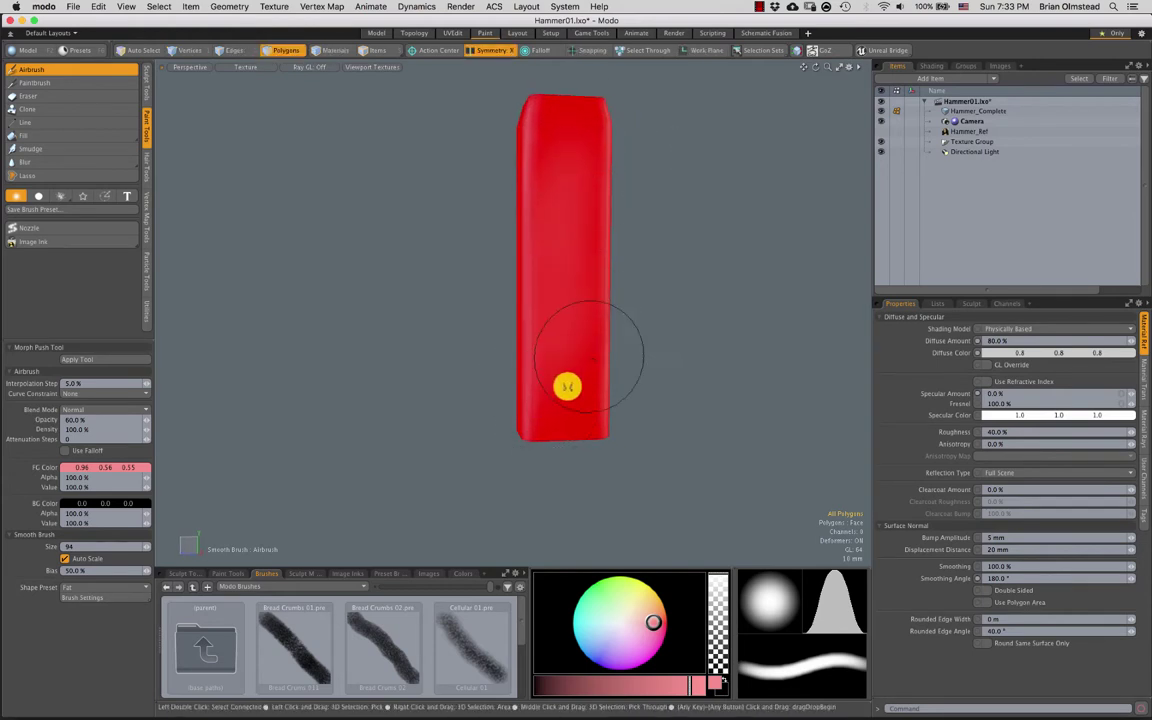
Extend the soft pink tint with further airbrush strokes along and across the red section's wide face
{"action": "left_click_drag", "start_coordinate": [593, 386], "coordinate": [576, 129], "text": "alt"}
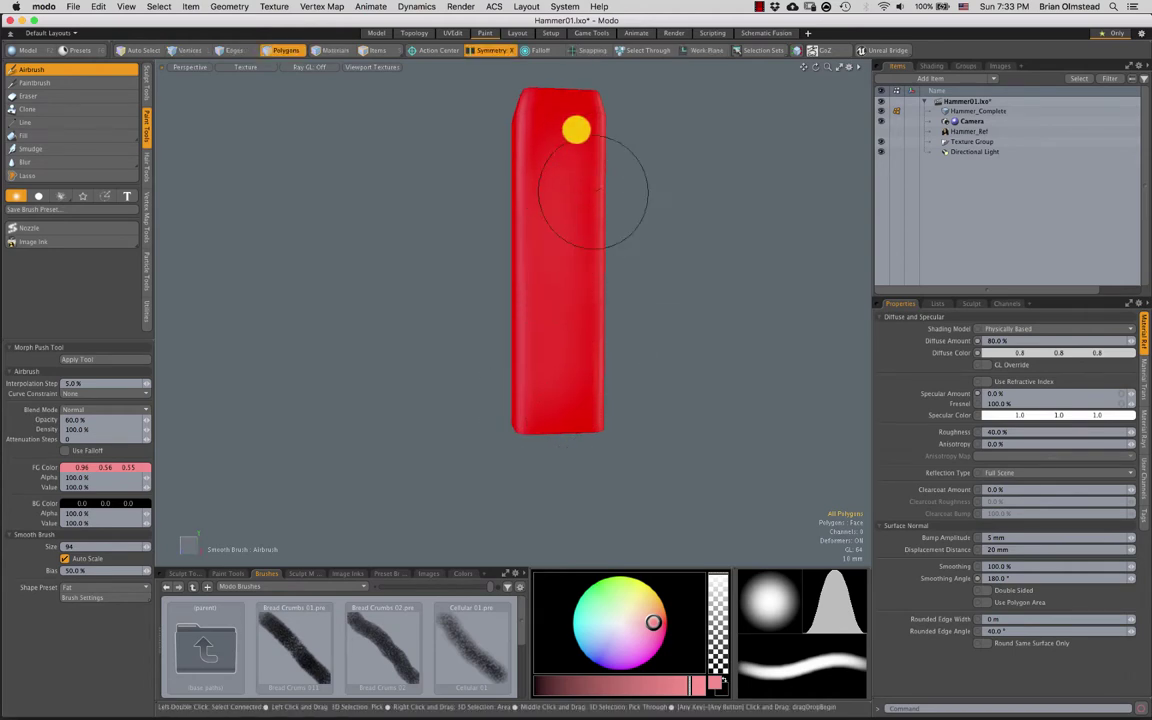
{"action": "mouse_move", "coordinate": [562, 332]}
{"action": "left_mouse_down"}
{"action": "mouse_move", "coordinate": [592, 227]}
{"action": "mouse_move", "coordinate": [575, 187]}
{"action": "left_mouse_up"}
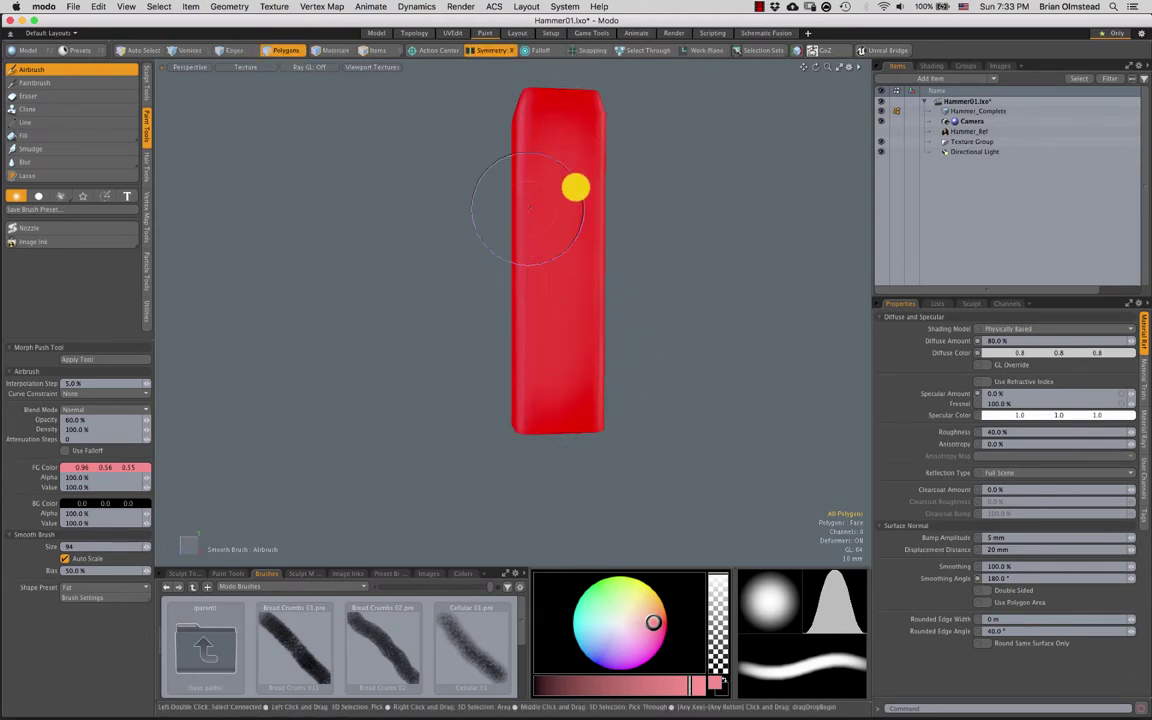
{"action": "left_click_drag", "start_coordinate": [531, 237], "coordinate": [601, 266]}
{"action": "left_click_drag", "start_coordinate": [595, 136], "coordinate": [566, 232]}
Reduce the airbrush size to 53 and examine the tinted red section from its other sides
{"action": "right_click_drag", "start_coordinate": [562, 235], "coordinate": [521, 244]}
{"action": "mouse_move", "coordinate": [523, 244]}
{"action": "left_mouse_down", "text": "alt"}
{"action": "mouse_move", "coordinate": [560, 185]}
{"action": "mouse_move", "coordinate": [557, 225]}
{"action": "left_mouse_up", "text": "alt"}
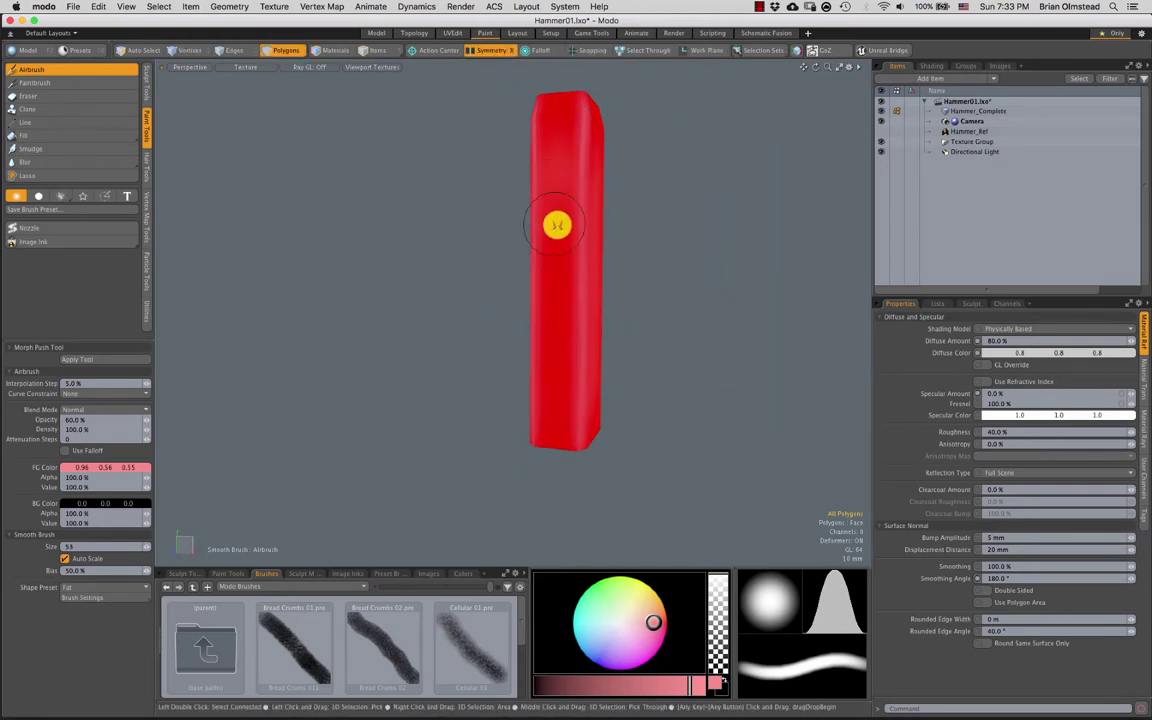
{"action": "left_click_drag", "start_coordinate": [624, 388], "coordinate": [463, 207], "text": "alt"}
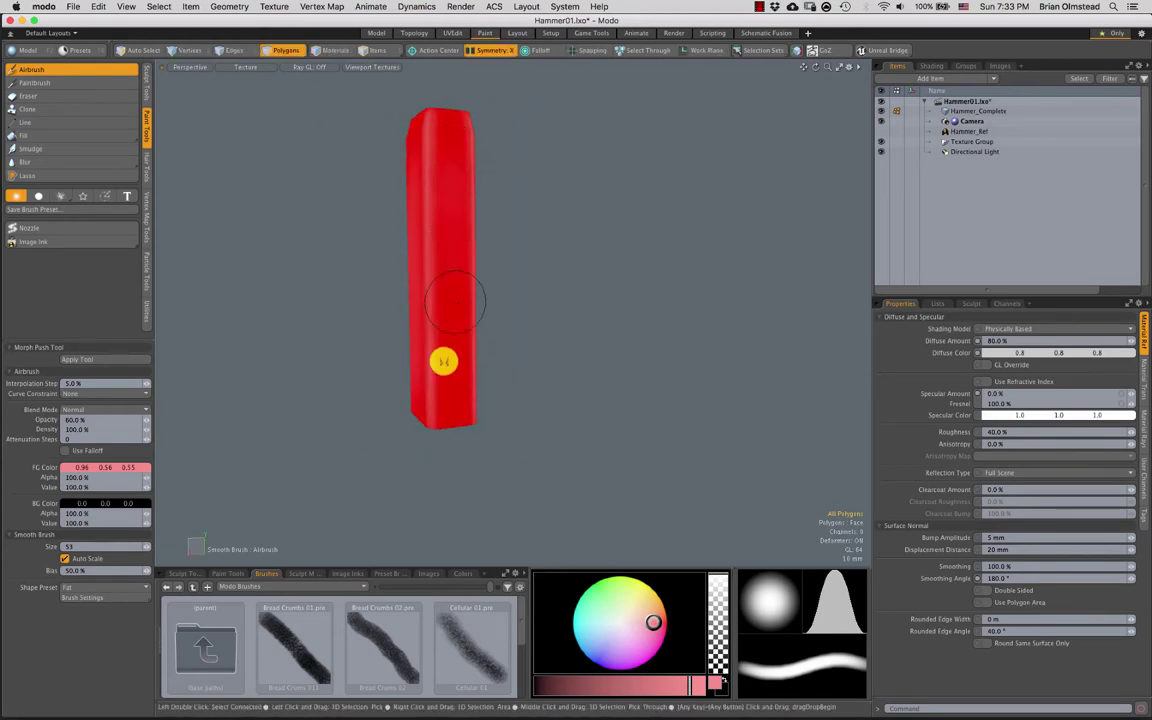
{"action": "left_click_drag", "start_coordinate": [495, 398], "coordinate": [268, 220], "text": "alt"}
Bring back the rest of the hammer and the Hammer_Ref image, and frame both dark grips side by side
{"action": "left_click", "coordinate": [881, 141]}
{"action": "left_click", "coordinate": [881, 132]}
{"action": "scroll", "coordinate": [430, 269], "scroll_direction": "down", "scroll_amount": 3}
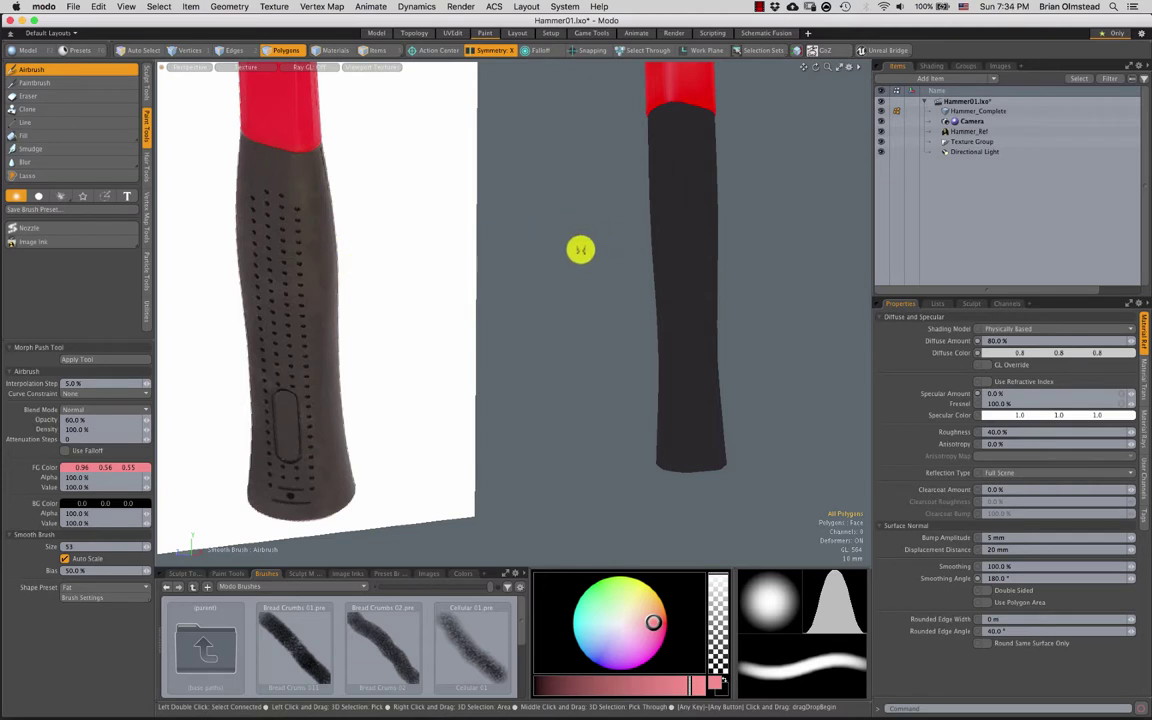
{"action": "left_click_drag", "start_coordinate": [563, 293], "coordinate": [344, 382], "text": "alt"}
{"action": "scroll", "coordinate": [521, 314], "scroll_direction": "up", "scroll_amount": 3}
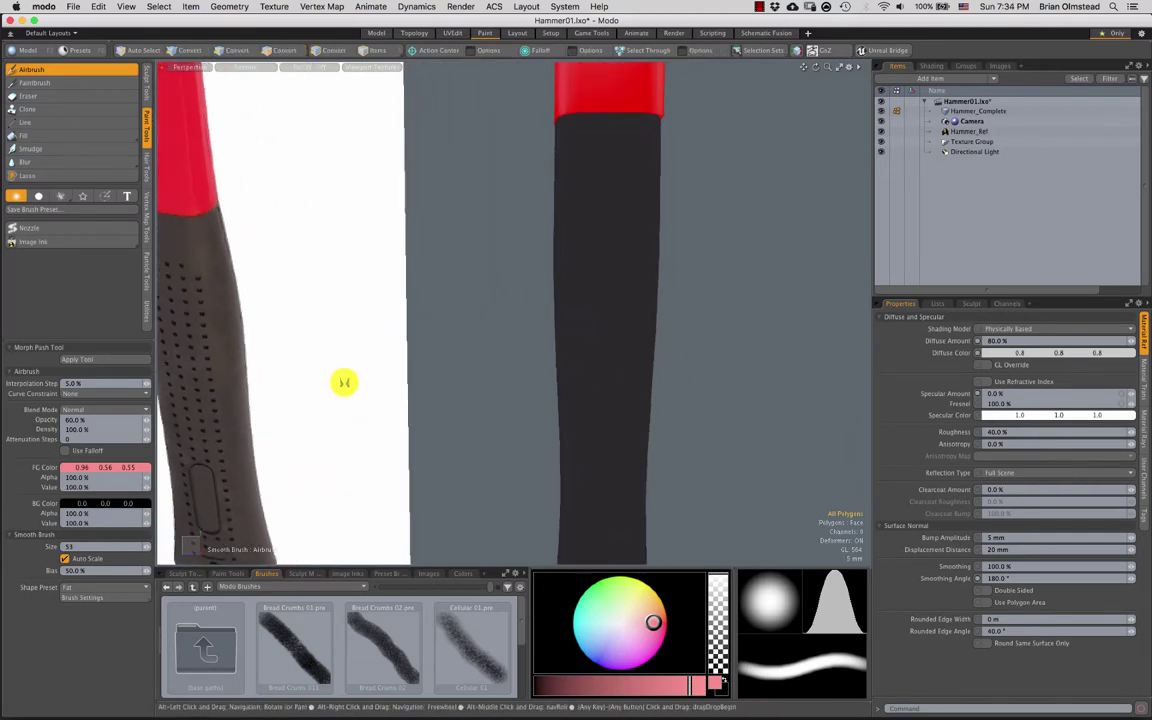
Try airbrushing a row of small black (0.0, 0.0, 0.0) dots at size 13 across the upper end of the dark grip
{"action": "left_click", "coordinate": [621, 624]}
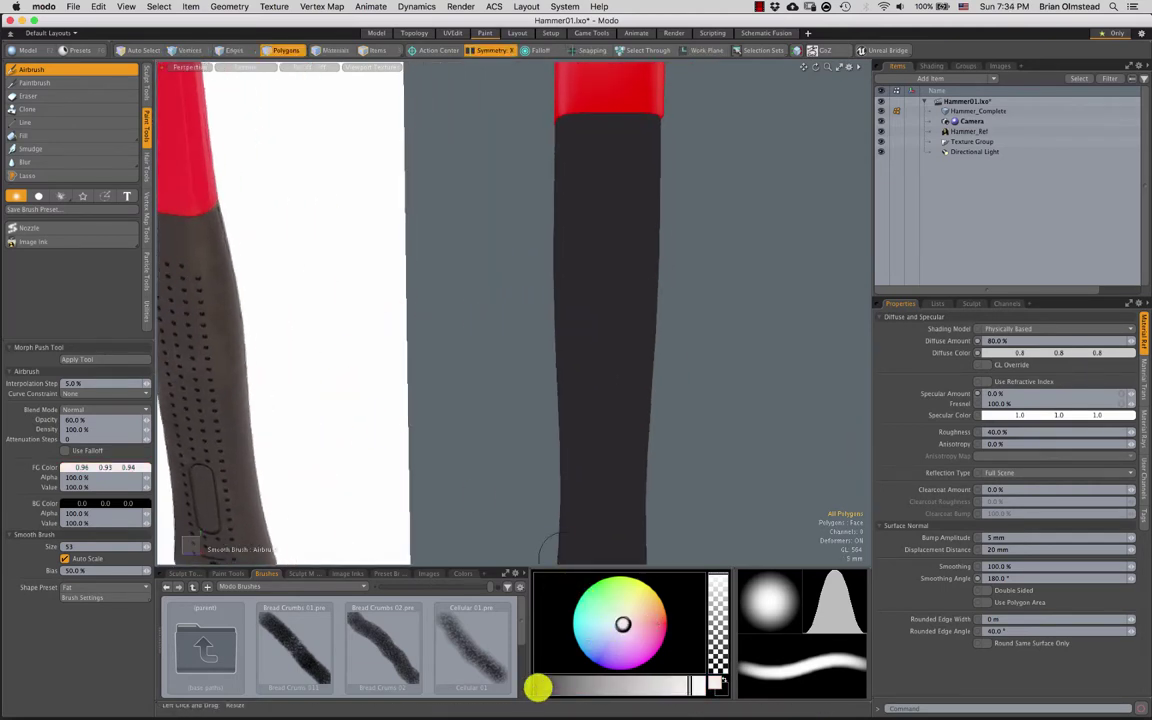
{"action": "left_click", "coordinate": [537, 687]}
{"action": "left_click_drag", "start_coordinate": [522, 249], "coordinate": [547, 243], "text": "ctrl+alt"}
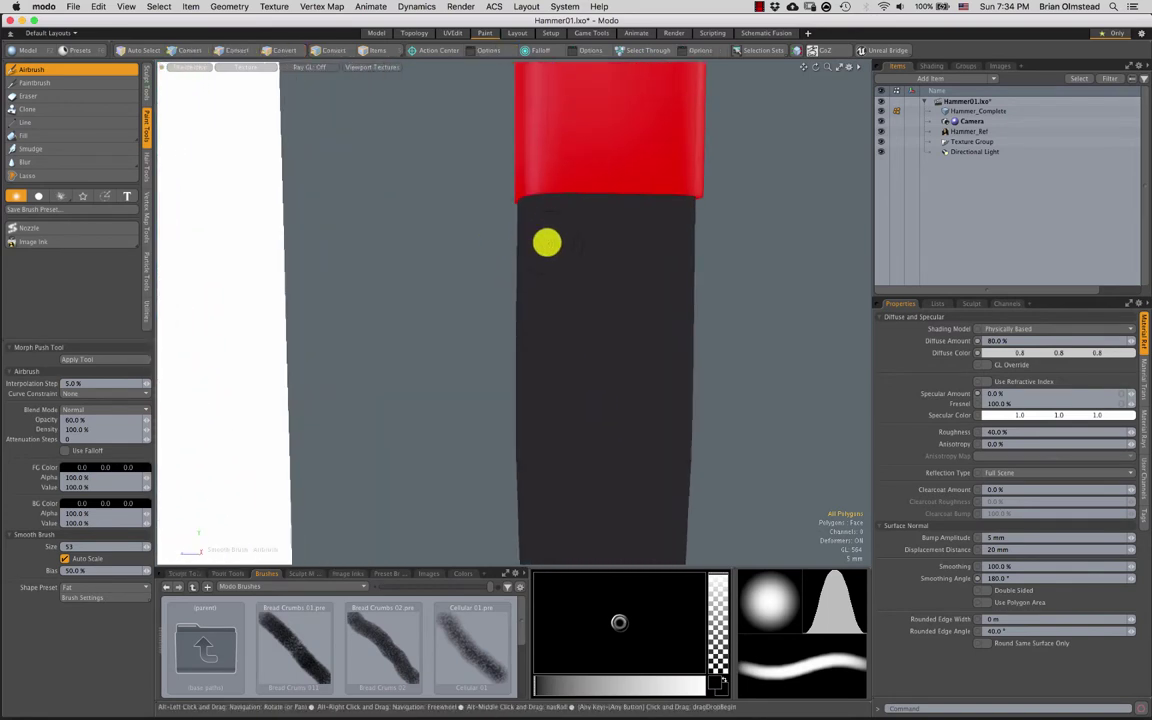
{"action": "right_click_drag", "start_coordinate": [552, 242], "coordinate": [533, 242]}
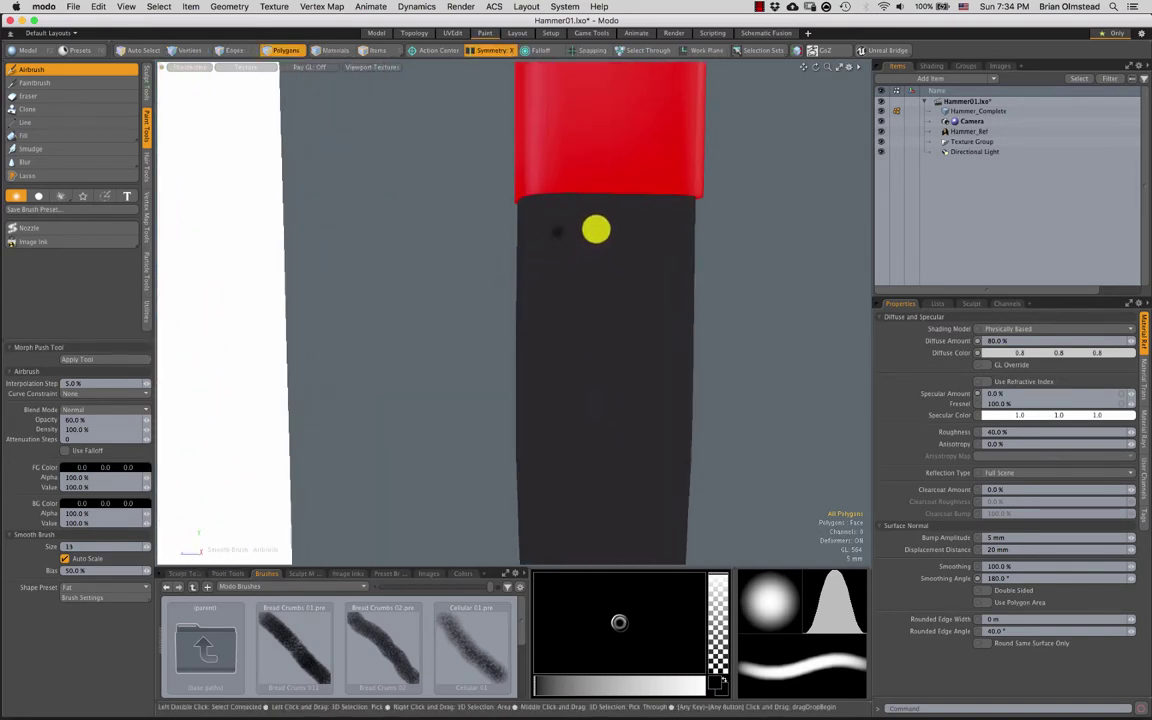
{"action": "left_click_drag", "start_coordinate": [595, 272], "coordinate": [487, 267], "text": "ctrl+alt"}
{"action": "left_click_drag", "start_coordinate": [487, 267], "coordinate": [678, 228], "text": "alt+shift"}
{"action": "left_click_drag", "start_coordinate": [678, 228], "coordinate": [592, 240], "text": "ctrl+alt"}
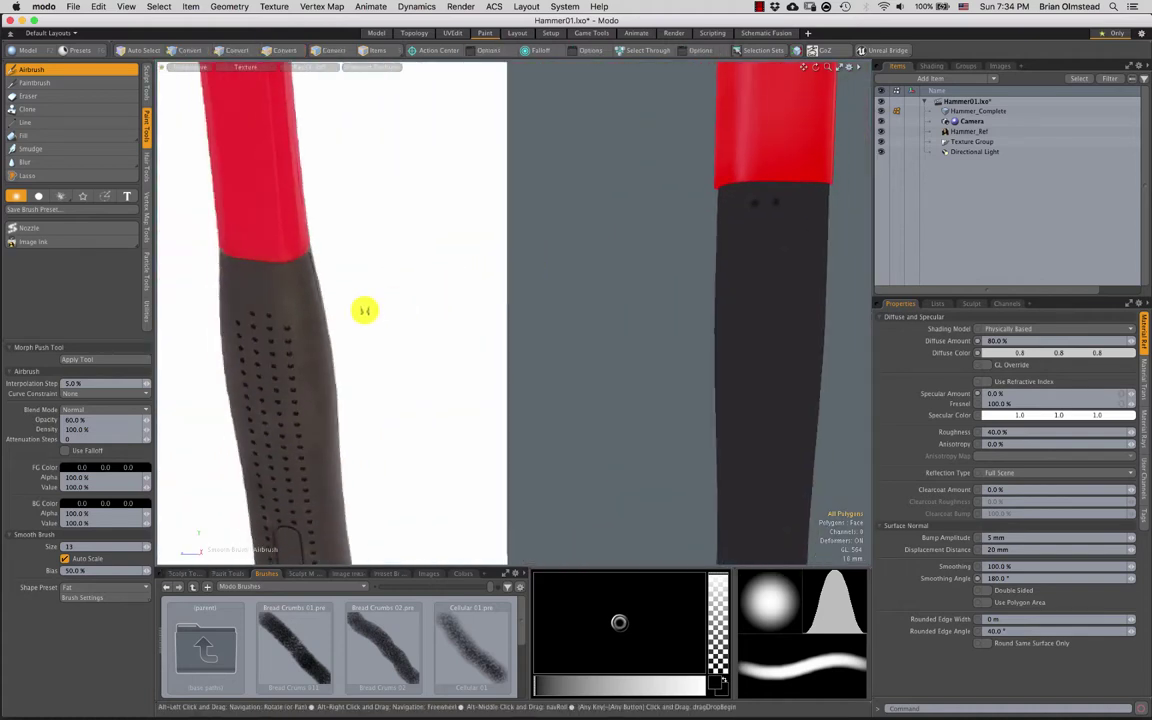
{"action": "left_click_drag", "start_coordinate": [768, 245], "coordinate": [532, 195], "text": "alt+shift"}
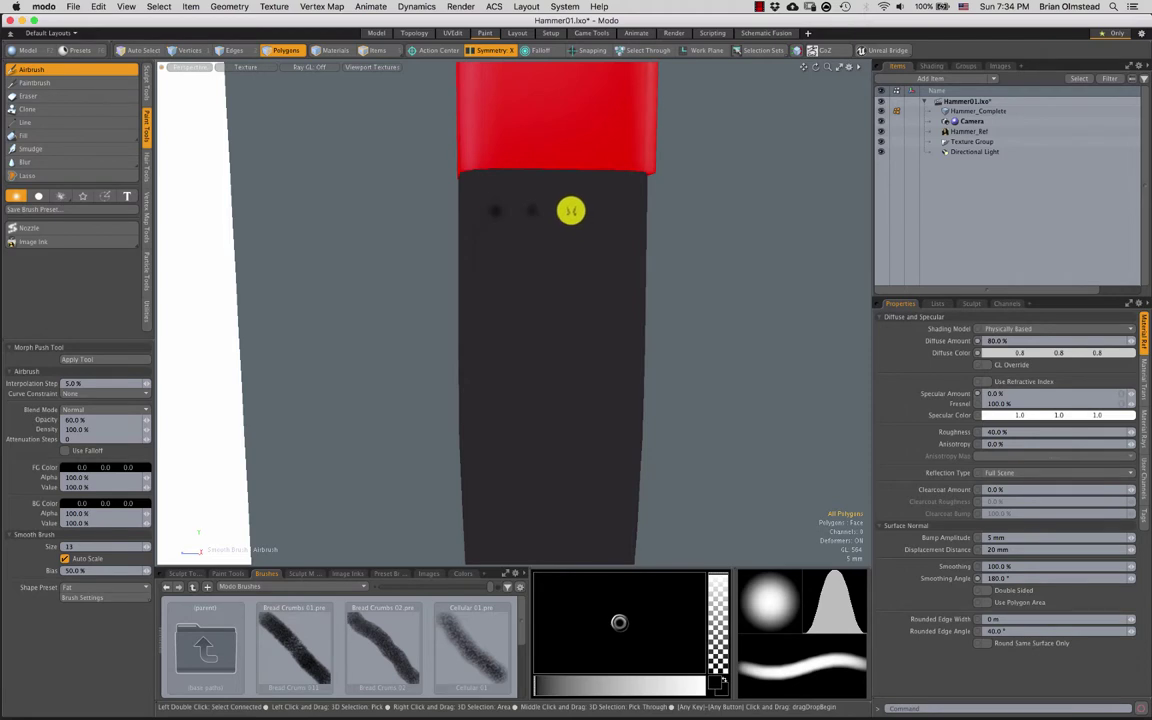
{"action": "left_click", "coordinate": [597, 208]}
Examine the dot pattern on the reference grip and check the grip's UV layout in the UV Editor
{"action": "mouse_move", "coordinate": [622, 259]}
{"action": "left_mouse_down", "text": "ctrl+alt"}
{"action": "mouse_move", "coordinate": [589, 267]}
{"action": "mouse_move", "coordinate": [532, 239]}
{"action": "mouse_move", "coordinate": [548, 239]}
{"action": "mouse_move", "coordinate": [558, 275]}
{"action": "mouse_move", "coordinate": [518, 256]}
{"action": "left_mouse_up", "text": "ctrl+alt"}
{"action": "left_click_drag", "start_coordinate": [440, 294], "coordinate": [392, 285], "text": "alt+shift"}
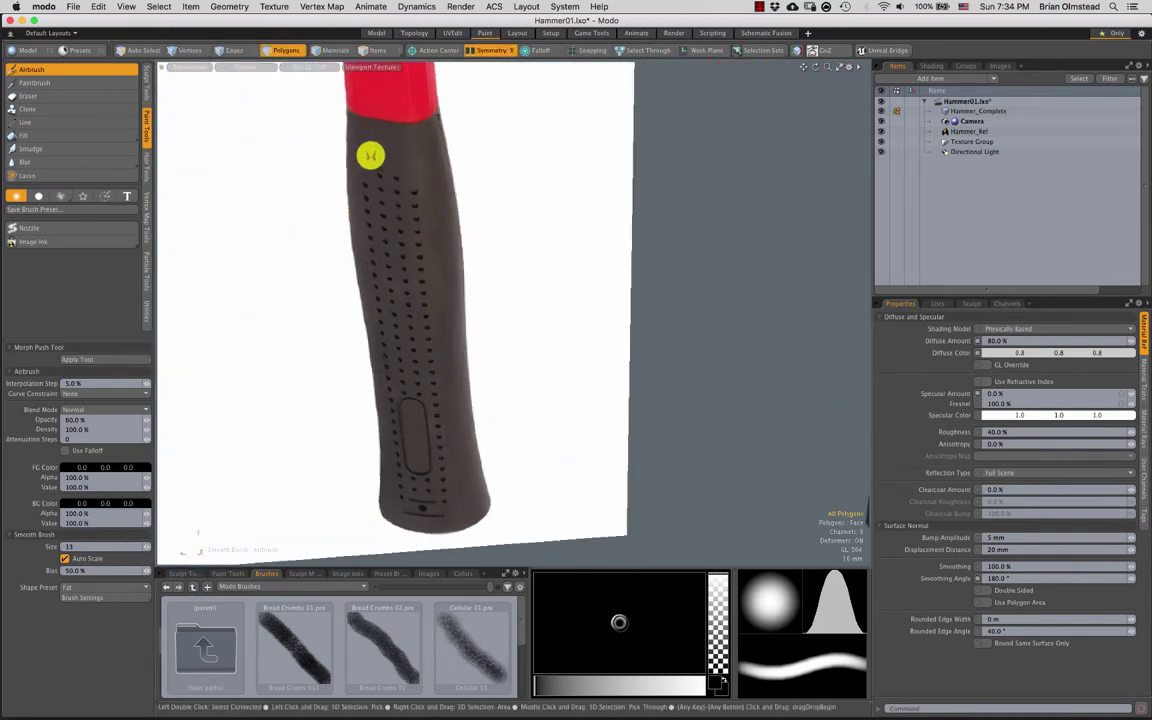
{"action": "left_click_drag", "start_coordinate": [475, 448], "coordinate": [441, 313], "text": "alt"}
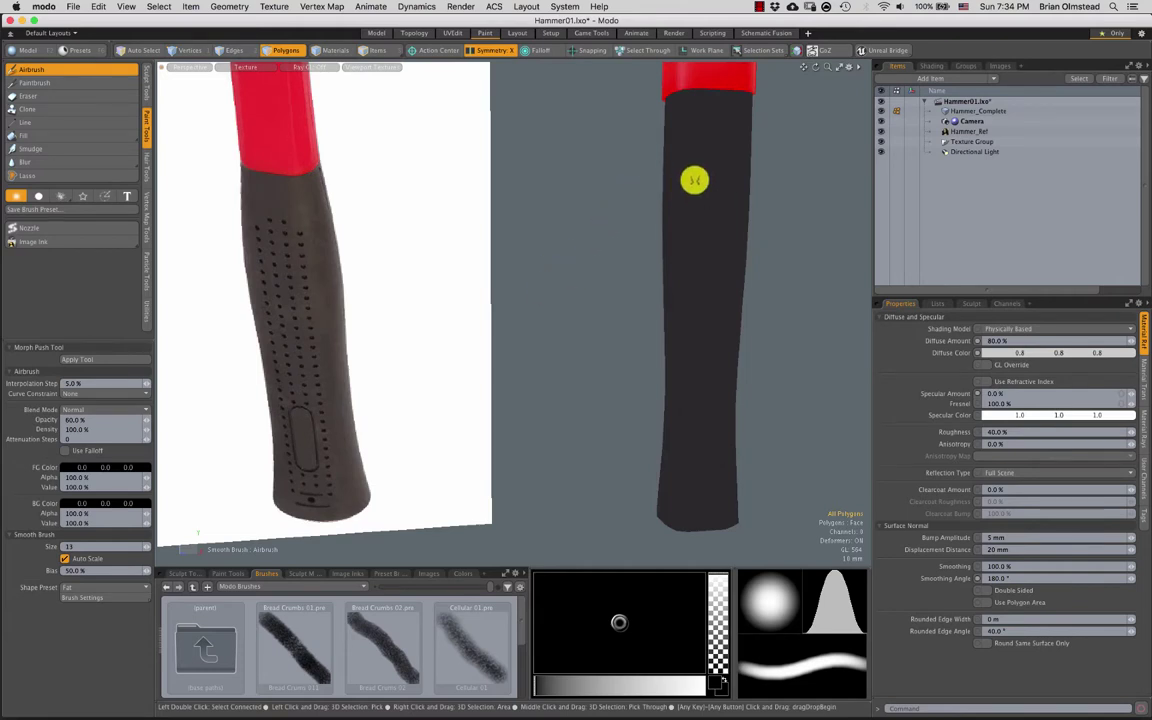
{"action": "key", "text": "F2"}
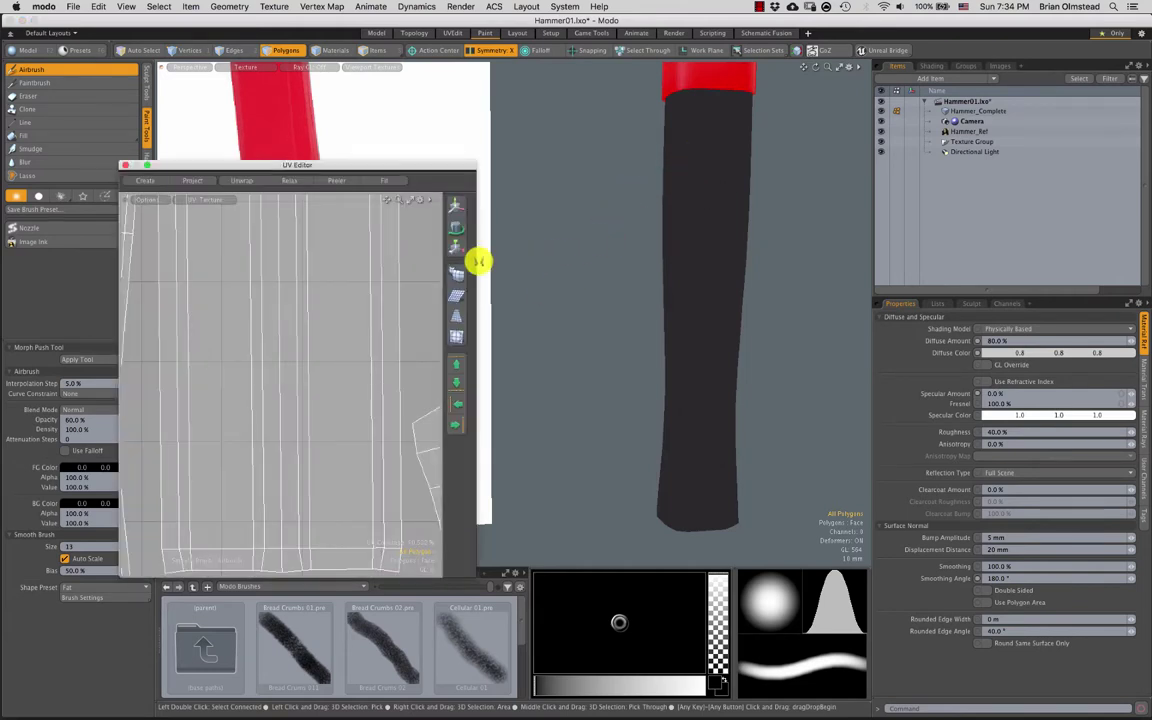
{"action": "left_click", "coordinate": [126, 166]}
Select the full-length column of polygons along the flat face of the dark grip
{"action": "left_click_drag", "start_coordinate": [660, 190], "coordinate": [482, 190], "text": "alt+shift"}
{"action": "left_click_drag", "start_coordinate": [501, 362], "coordinate": [500, 165], "text": "alt+shift"}
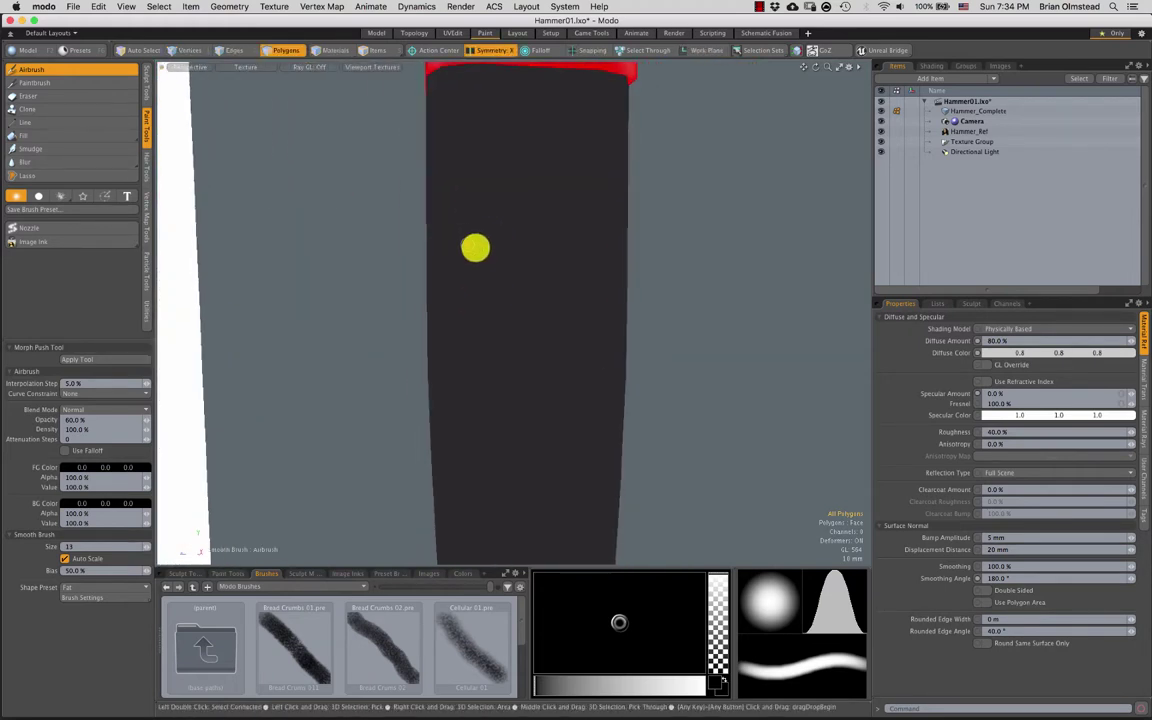
{"action": "key", "text": "space"}
{"action": "left_click", "coordinate": [534, 232]}
{"action": "left_click_drag", "start_coordinate": [549, 343], "coordinate": [532, 360], "text": "ctrl+alt"}
{"action": "left_click", "coordinate": [541, 349], "text": "shift"}
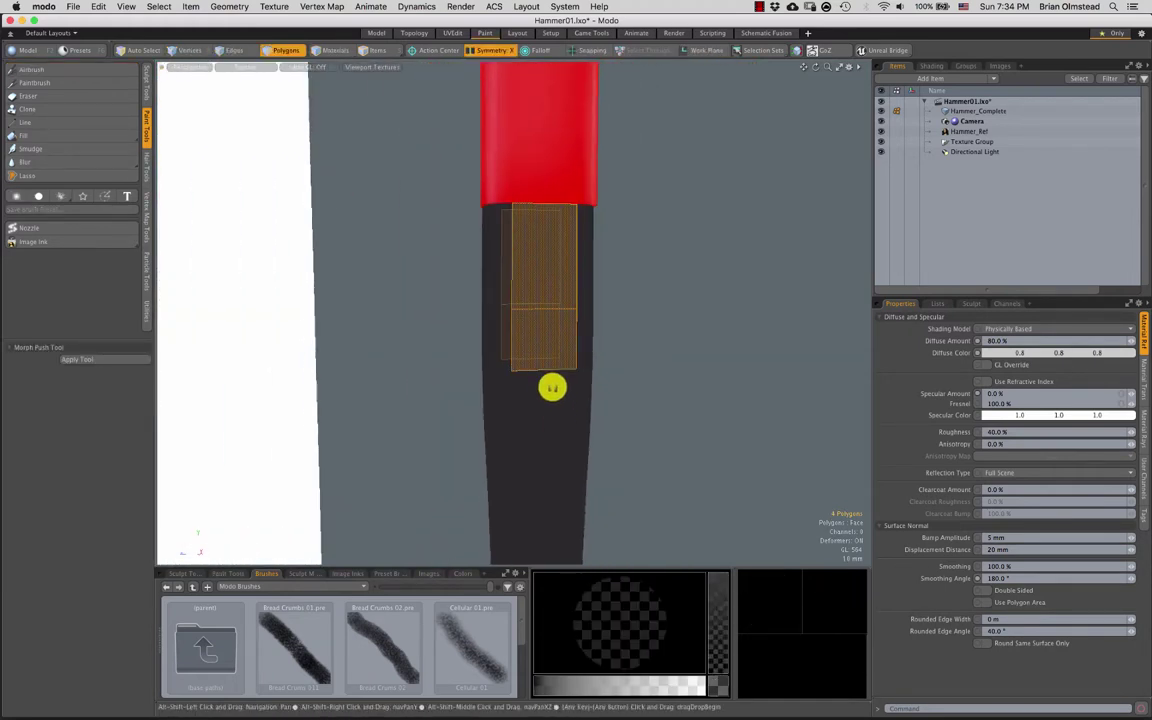
{"action": "left_click_drag", "start_coordinate": [548, 540], "coordinate": [541, 344], "text": "alt+shift"}
{"action": "mouse_move", "coordinate": [543, 212]}
{"action": "left_mouse_down"}
{"action": "mouse_move", "coordinate": [537, 170]}
{"action": "mouse_move", "coordinate": [544, 473]}
{"action": "left_mouse_up"}
{"action": "left_click_drag", "start_coordinate": [569, 413], "coordinate": [480, 362], "text": "ctrl+alt"}
{"action": "mouse_move", "coordinate": [503, 359]}
{"action": "left_mouse_down", "text": "alt+shift"}
{"action": "mouse_move", "coordinate": [530, 337]}
{"action": "mouse_move", "coordinate": [489, 373]}
{"action": "mouse_move", "coordinate": [533, 333]}
{"action": "mouse_move", "coordinate": [522, 357]}
{"action": "mouse_move", "coordinate": [527, 290]}
{"action": "left_mouse_up", "text": "alt+shift"}
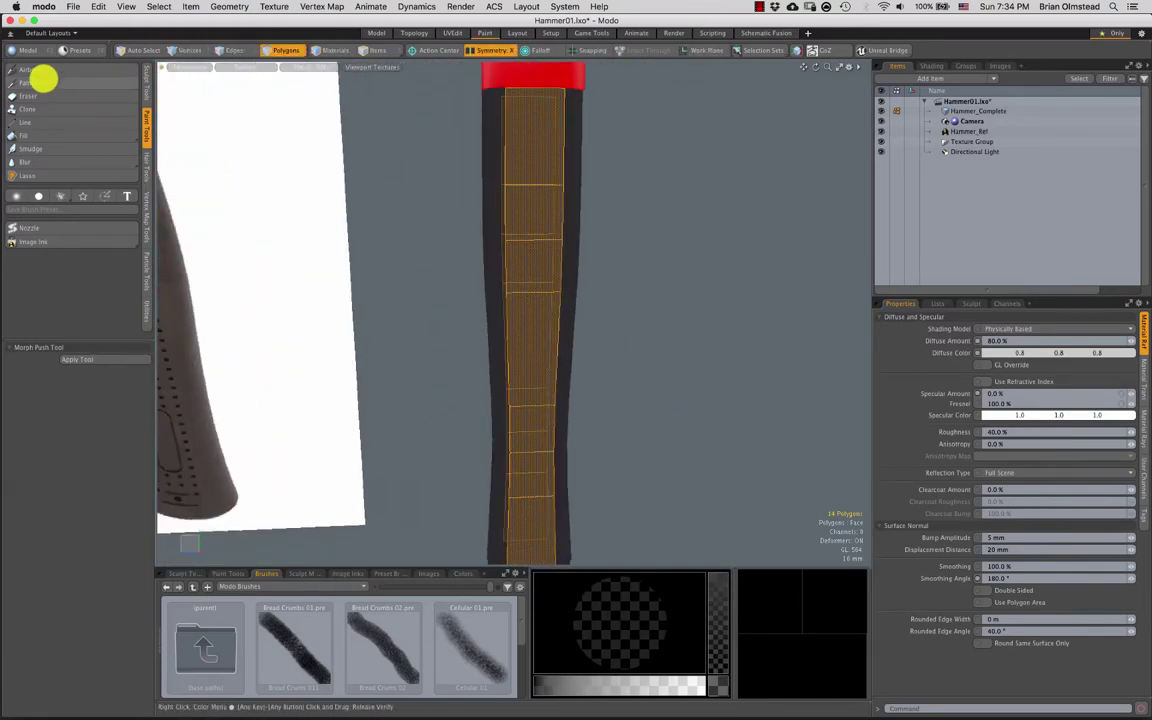
Try airbrushing black at size 106 over the selected strip of the grip, and clear the selection to view it
{"action": "left_click", "coordinate": [41, 72]}
{"action": "left_click_drag", "start_coordinate": [588, 430], "coordinate": [604, 396], "text": "alt+shift"}
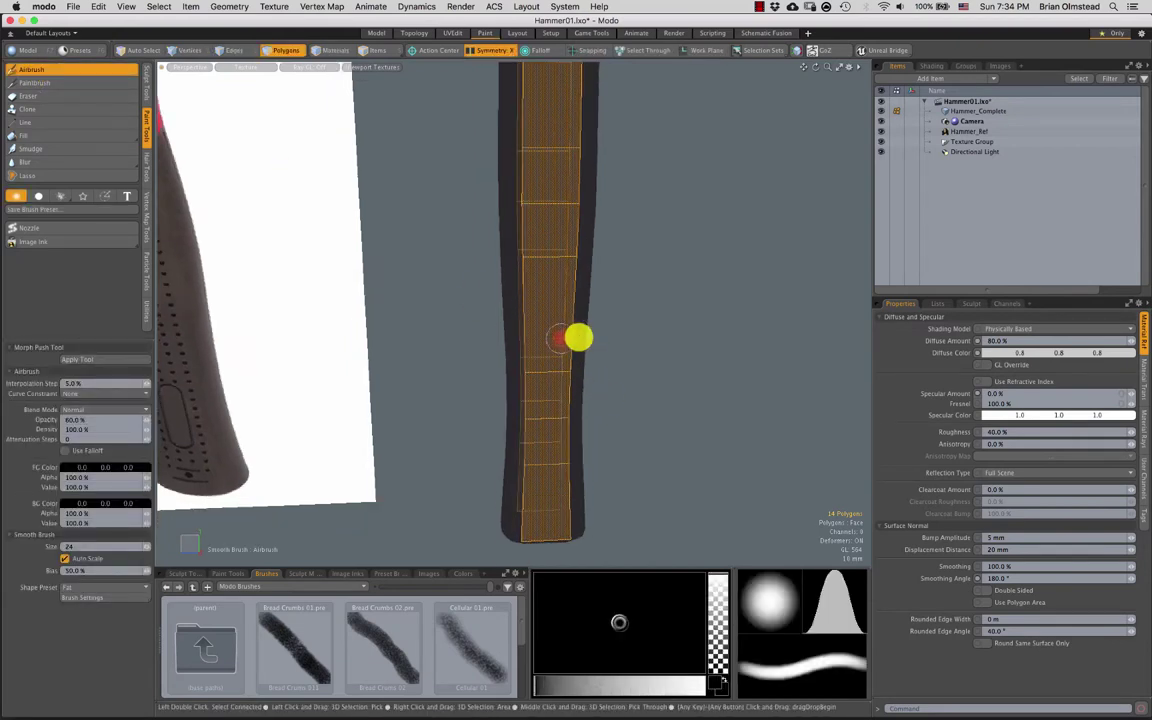
{"action": "right_click_drag", "start_coordinate": [503, 280], "coordinate": [485, 282]}
{"action": "mouse_move", "coordinate": [526, 260]}
{"action": "left_mouse_down", "text": "alt+shift"}
{"action": "mouse_move", "coordinate": [519, 280]}
{"action": "mouse_move", "coordinate": [548, 216]}
{"action": "left_mouse_up", "text": "alt+shift"}
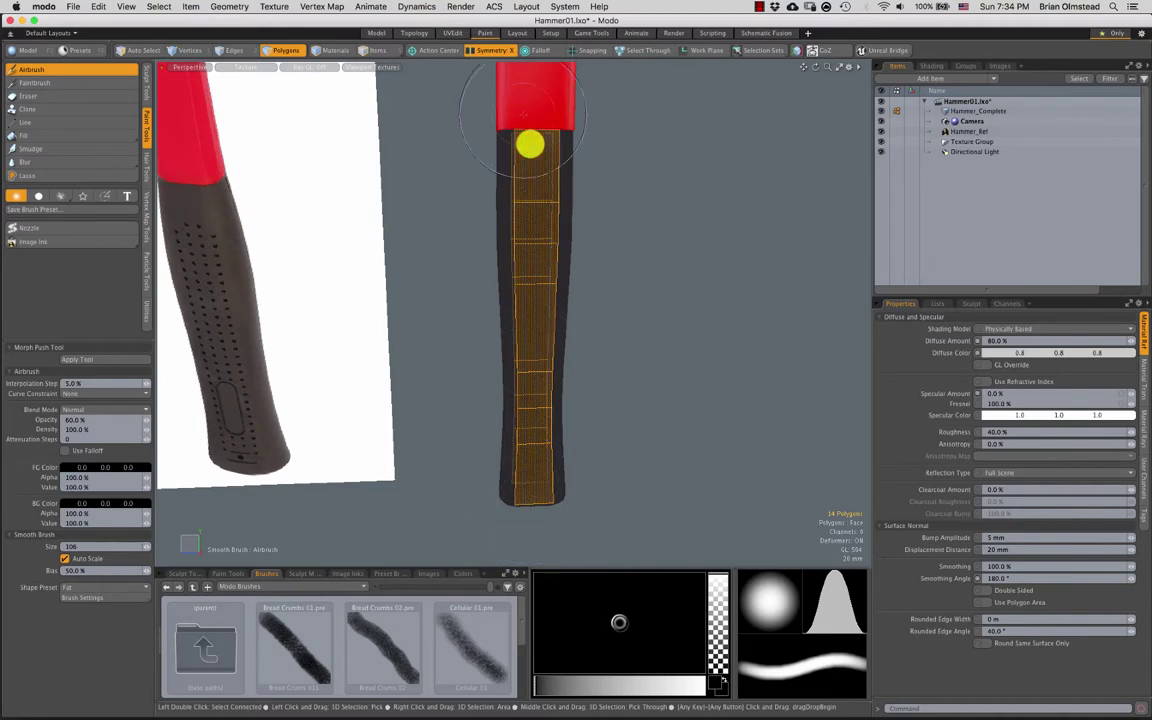
{"action": "left_click", "coordinate": [685, 335]}
{"action": "mouse_move", "coordinate": [665, 329]}
{"action": "left_mouse_down", "text": "alt"}
{"action": "mouse_move", "coordinate": [599, 301]}
{"action": "mouse_move", "coordinate": [607, 238]}
{"action": "mouse_move", "coordinate": [588, 298]}
{"action": "left_mouse_up", "text": "alt"}
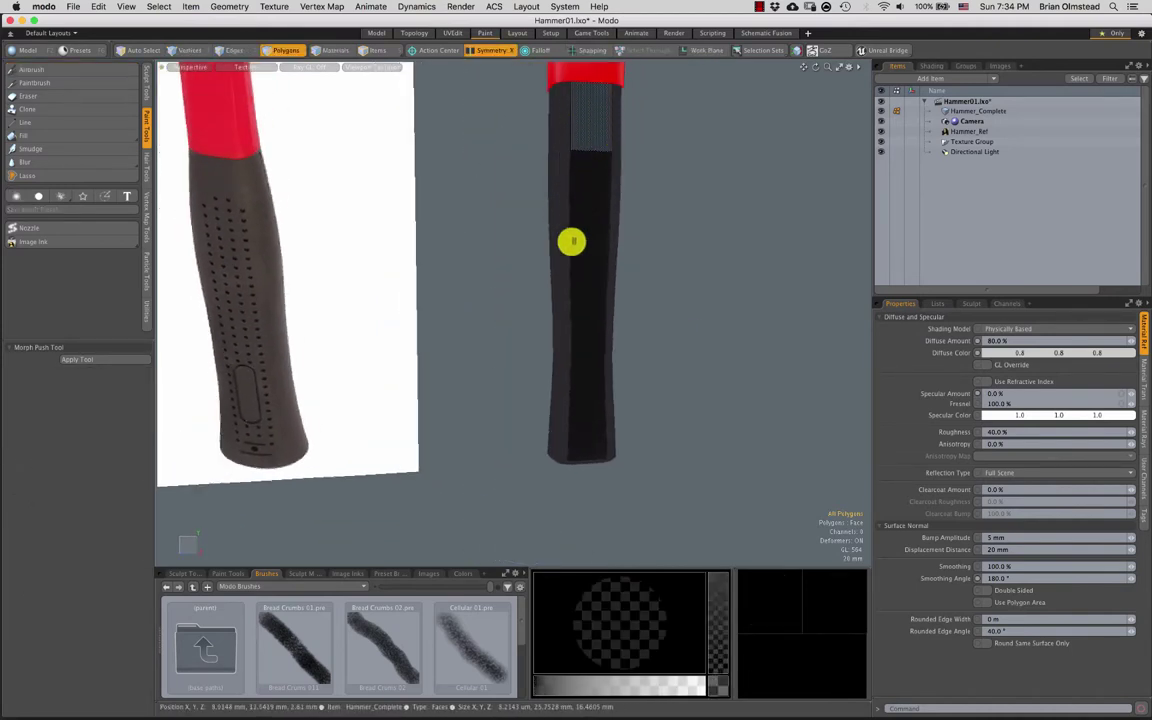
Reselect the grip's flat polygon strip, examine where it lies in the UV Editor, and close the editor
{"action": "key", "text": "F2"}
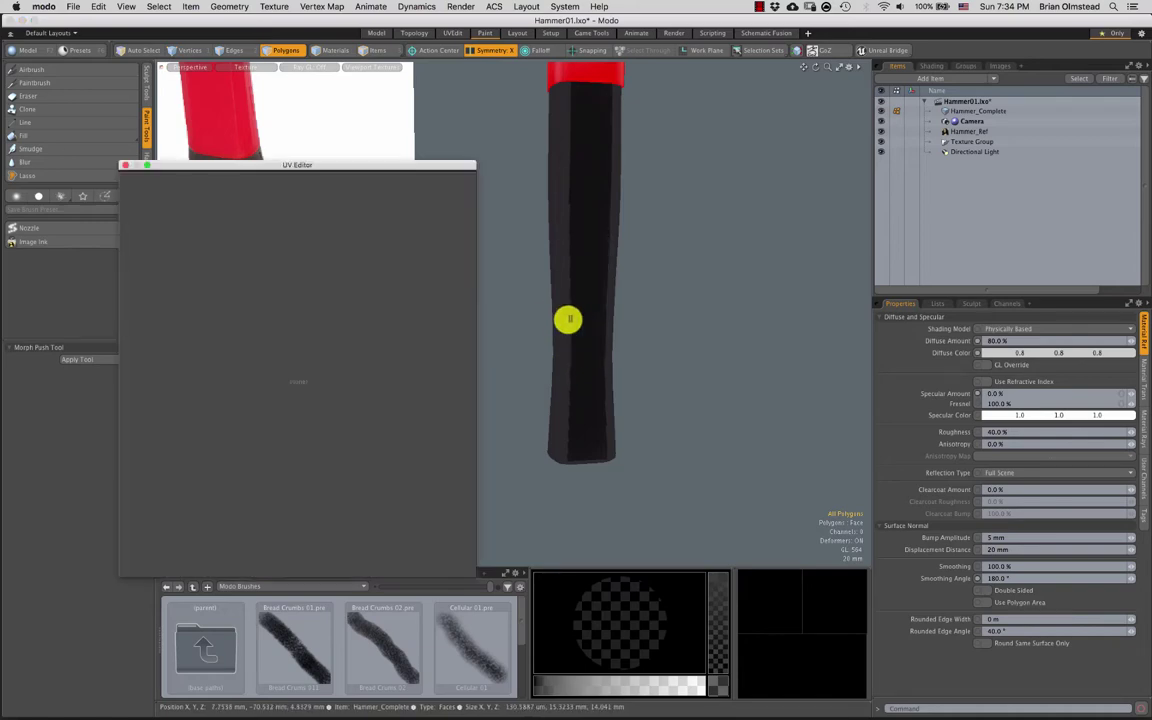
{"action": "scroll", "coordinate": [317, 337], "scroll_direction": "down", "scroll_amount": 5}
{"action": "left_click_drag", "start_coordinate": [577, 124], "coordinate": [566, 414]}
{"action": "scroll", "coordinate": [223, 360], "scroll_direction": "up", "scroll_amount": 3}
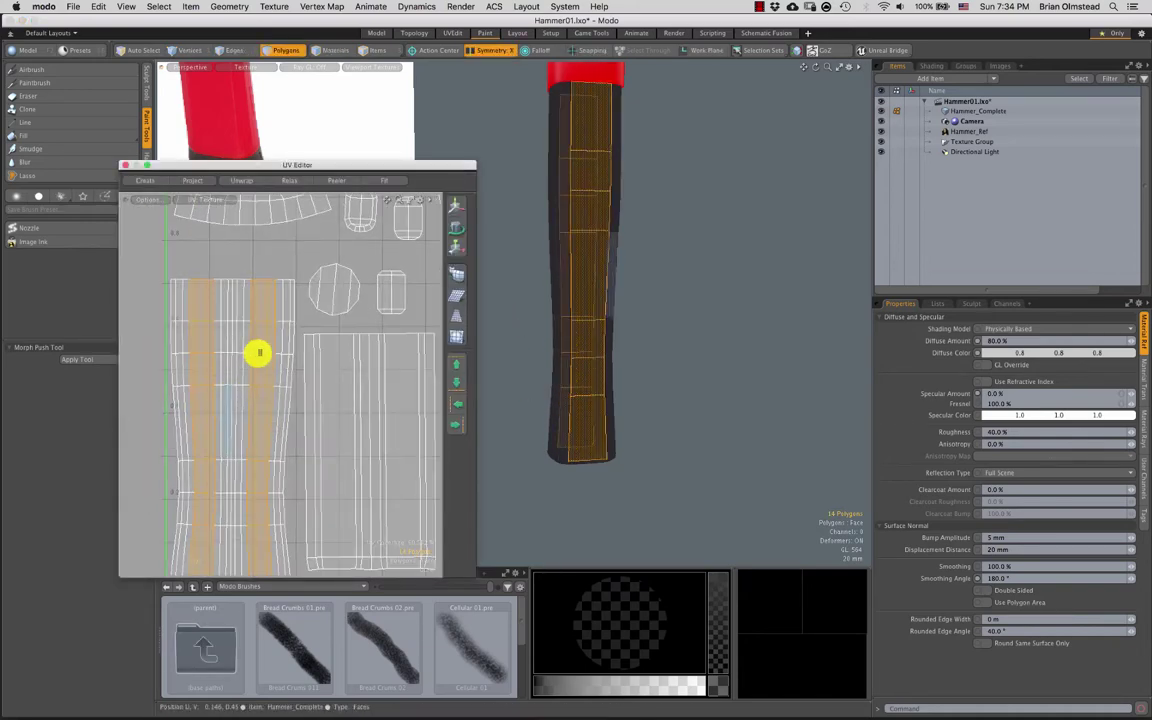
{"action": "scroll", "coordinate": [257, 347], "scroll_direction": "down", "scroll_amount": 3}
{"action": "left_click", "coordinate": [124, 165]}
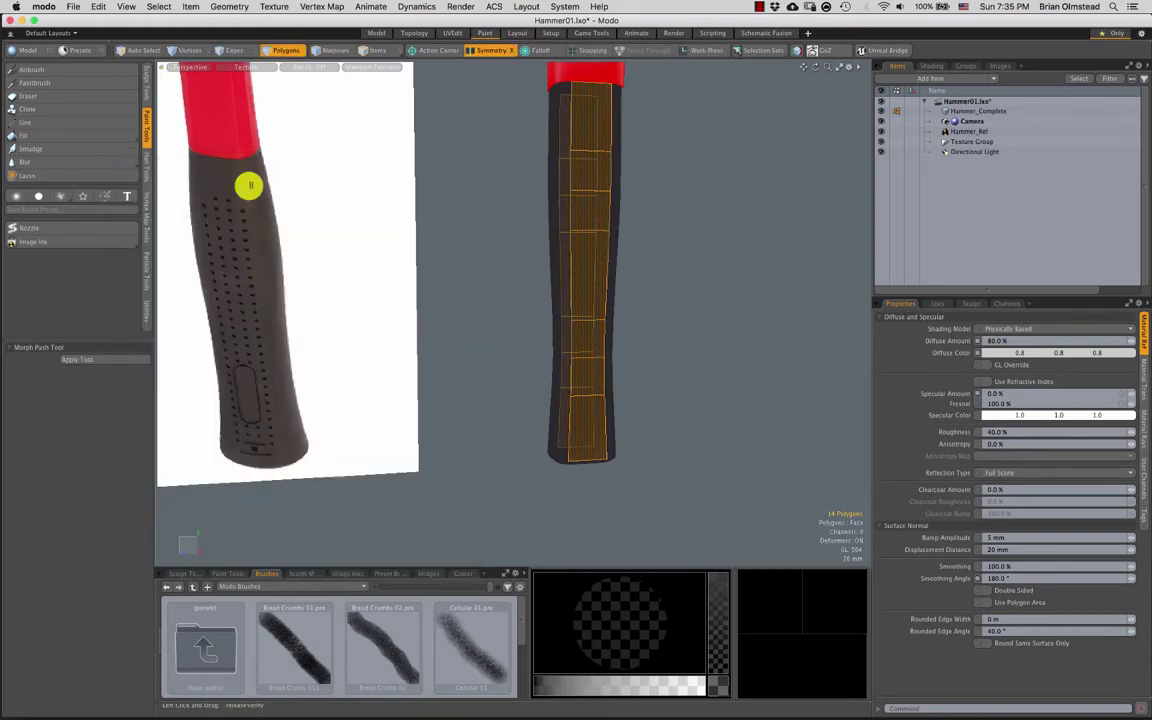
Clear the polygon selection and undo the black airbrushing on the grip
{"action": "left_click", "coordinate": [621, 264]}
{"action": "key", "text": "super+z"}
{"action": "key", "text": "super+z"}
{"action": "key", "text": "super+z"}
{"action": "key", "text": "super+z"}
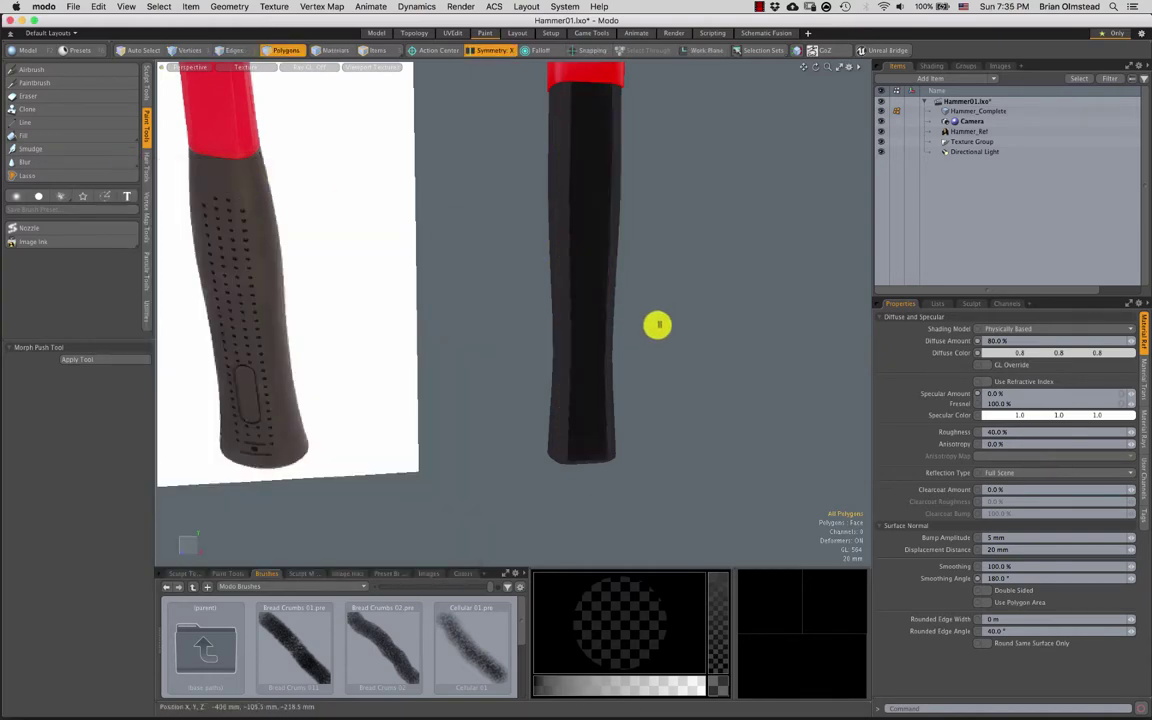
{"action": "scroll", "coordinate": [617, 365], "scroll_direction": "down", "scroll_amount": 4}
{"action": "key", "text": "Escape"}
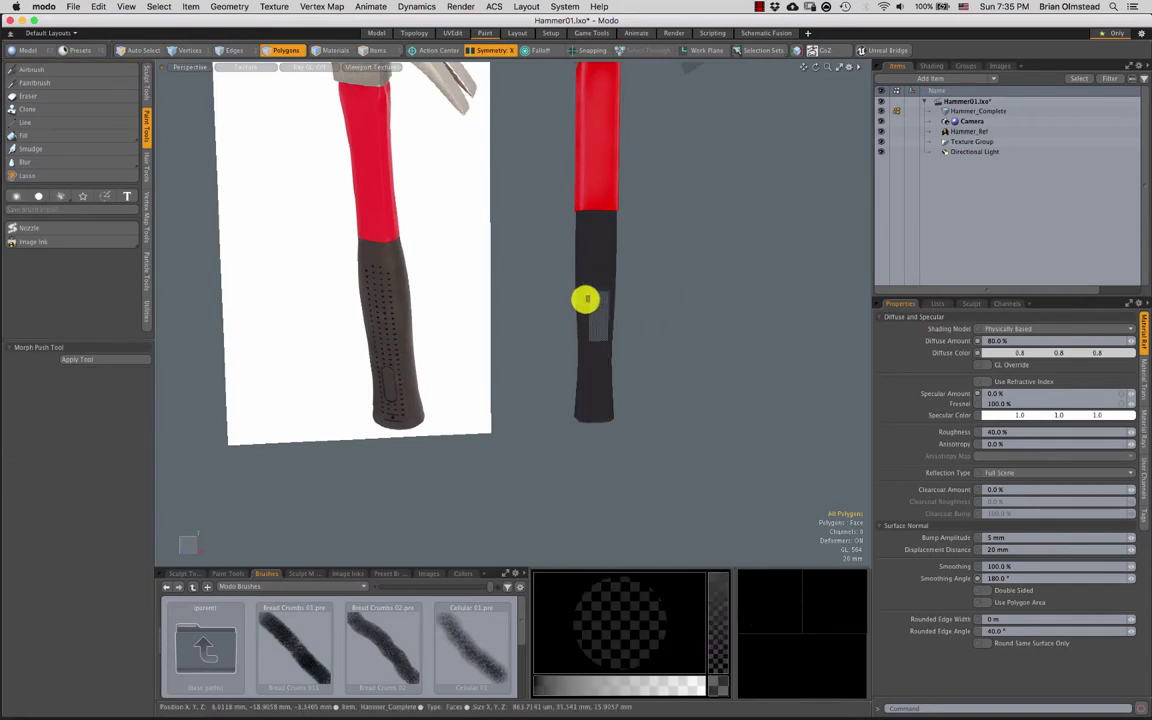
Select all the polygons of the hammer head
{"action": "scroll", "coordinate": [570, 361], "scroll_direction": "up", "scroll_amount": 5}
{"action": "left_click_drag", "start_coordinate": [240, 440], "coordinate": [514, 267], "text": "alt+shift"}
{"action": "left_click_drag", "start_coordinate": [552, 175], "coordinate": [551, 222], "text": "alt+shift"}
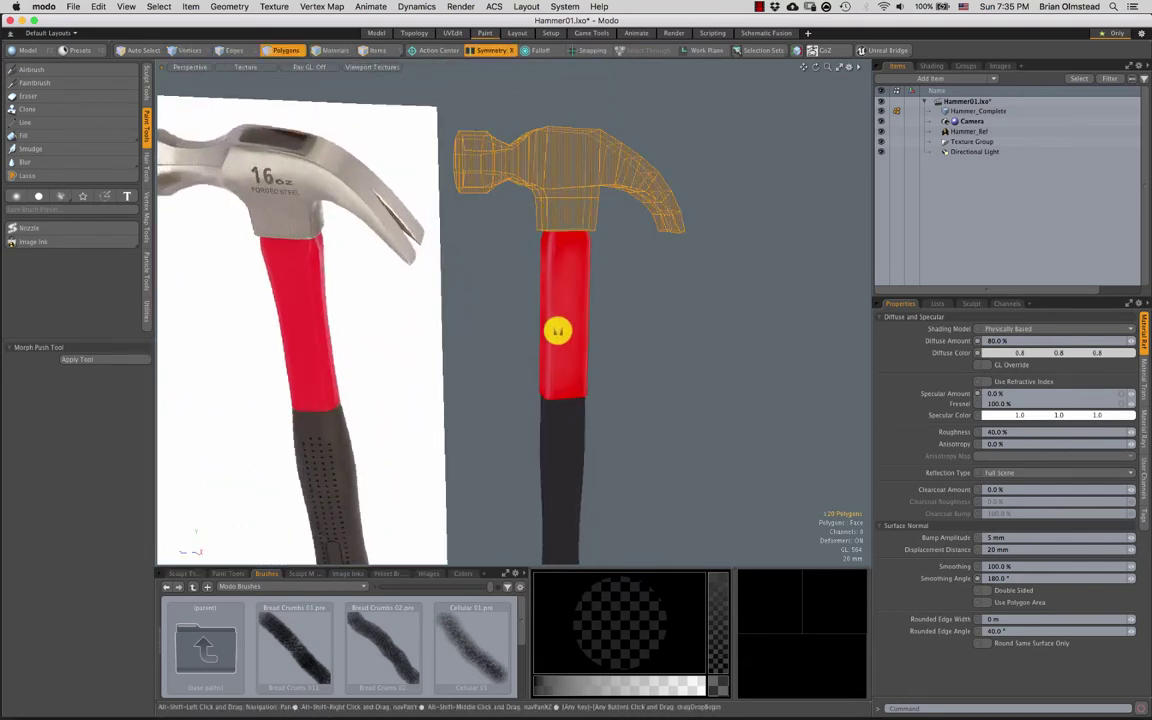
Airbrush soft gray (0.49, 0.48, 0.49) over the upper front of the grip, enlarging the brush from size 78 to 96
{"action": "left_click_drag", "start_coordinate": [555, 329], "coordinate": [540, 290], "text": "alt"}
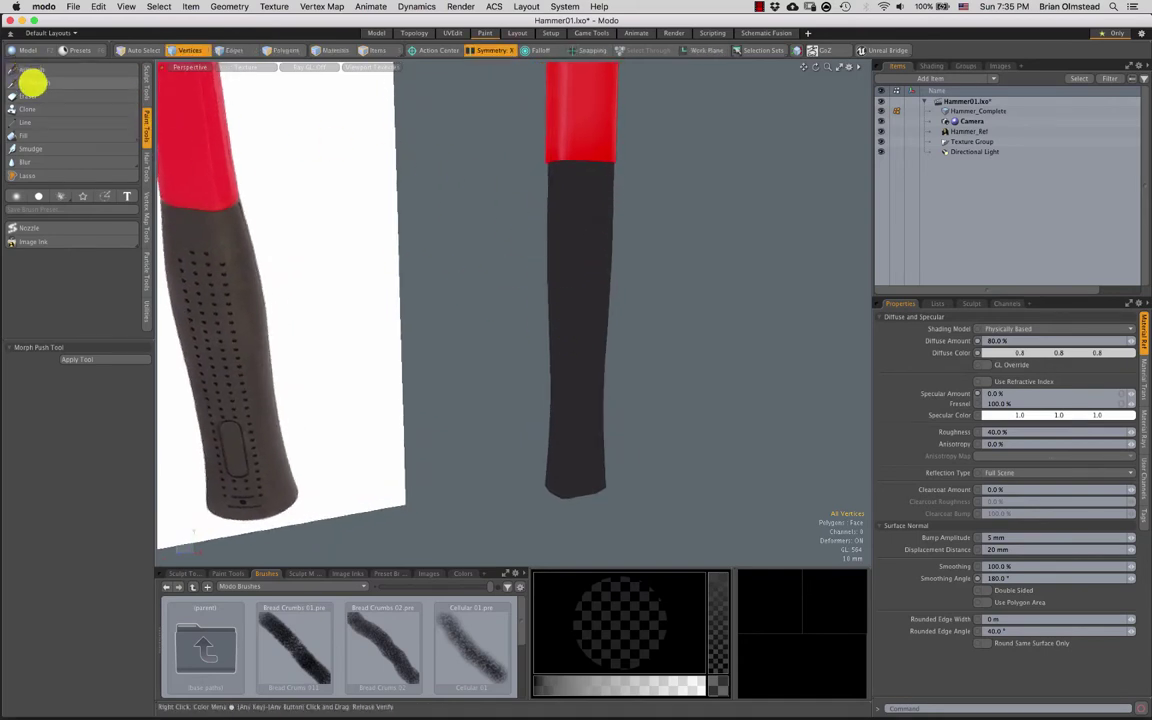
{"action": "left_click", "coordinate": [30, 70]}
{"action": "left_click_drag", "start_coordinate": [448, 335], "coordinate": [456, 326], "text": "alt+shift"}
{"action": "left_click", "coordinate": [566, 684]}
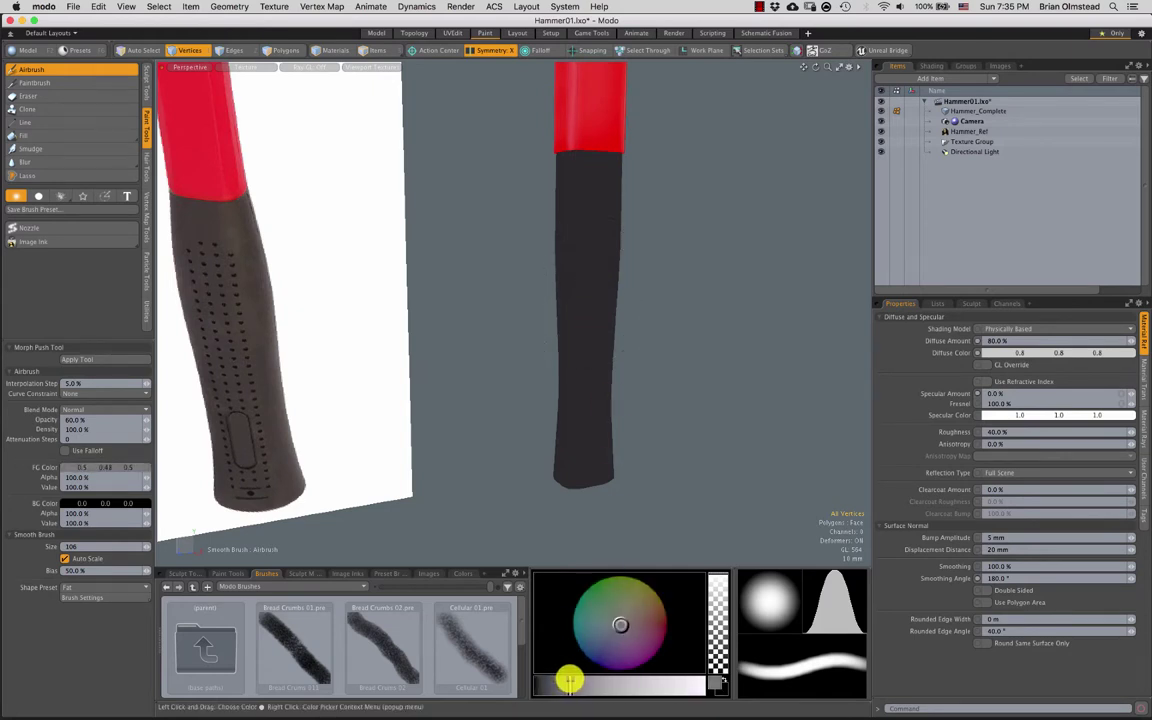
{"action": "right_click_drag", "start_coordinate": [621, 264], "coordinate": [543, 267]}
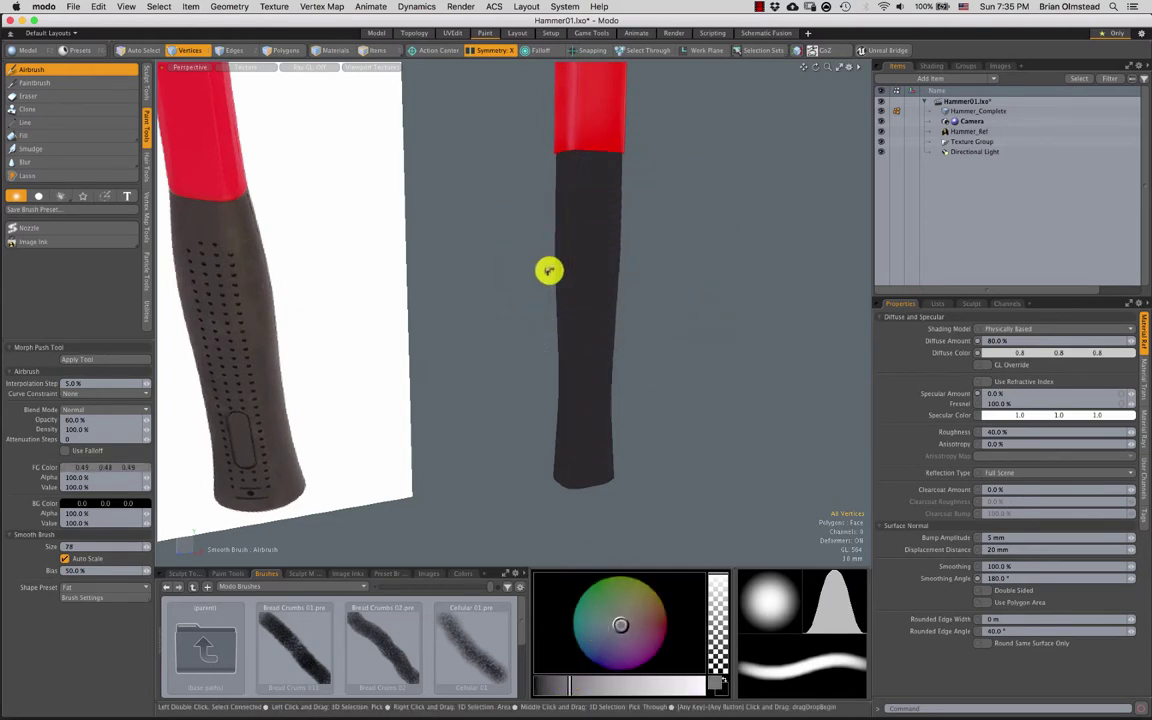
{"action": "left_click_drag", "start_coordinate": [549, 271], "coordinate": [580, 225], "text": "ctrl+alt"}
{"action": "right_click_drag", "start_coordinate": [600, 200], "coordinate": [614, 200]}
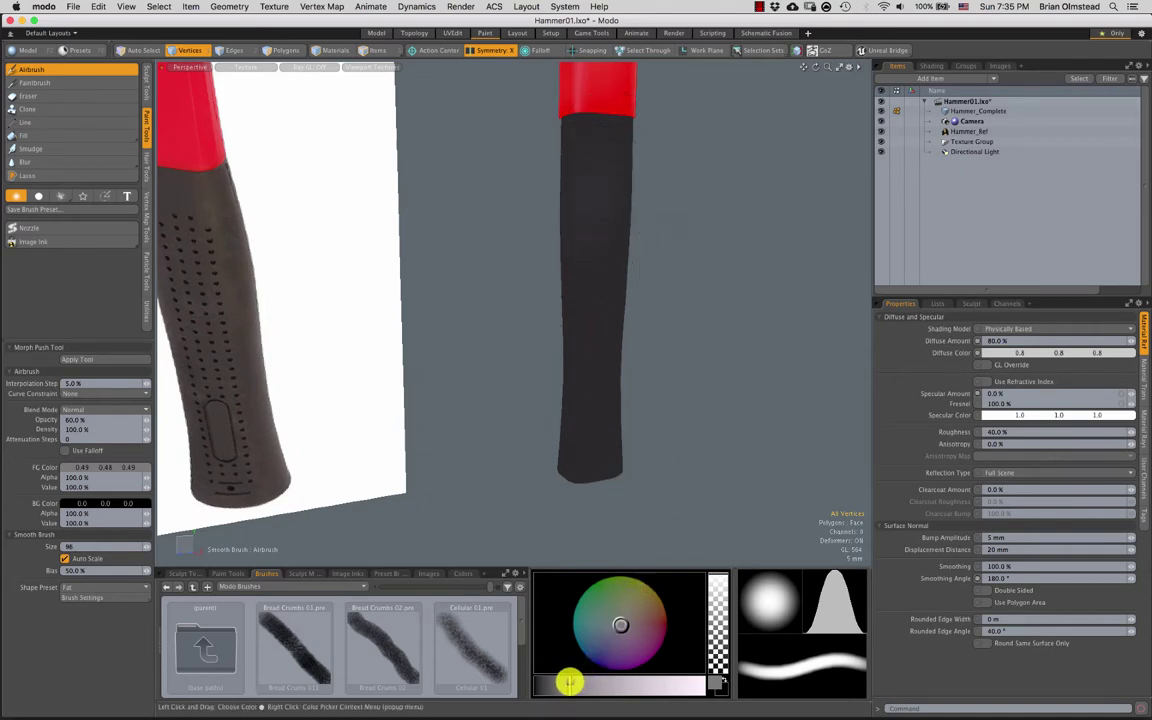
Lighten the airbrush color to 0.54, 0.52, 0.54 and paint down the grip's front to its lower end
{"action": "left_click", "coordinate": [576, 684]}
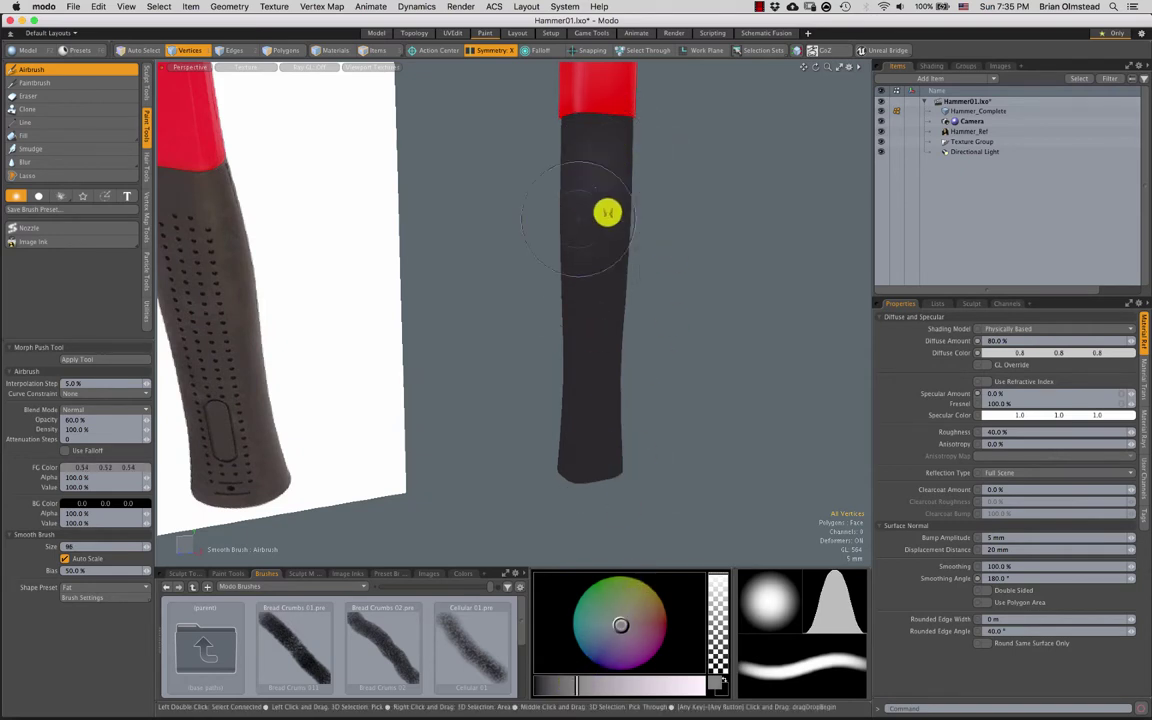
{"action": "left_click_drag", "start_coordinate": [579, 368], "coordinate": [612, 255], "text": "ctrl+alt"}
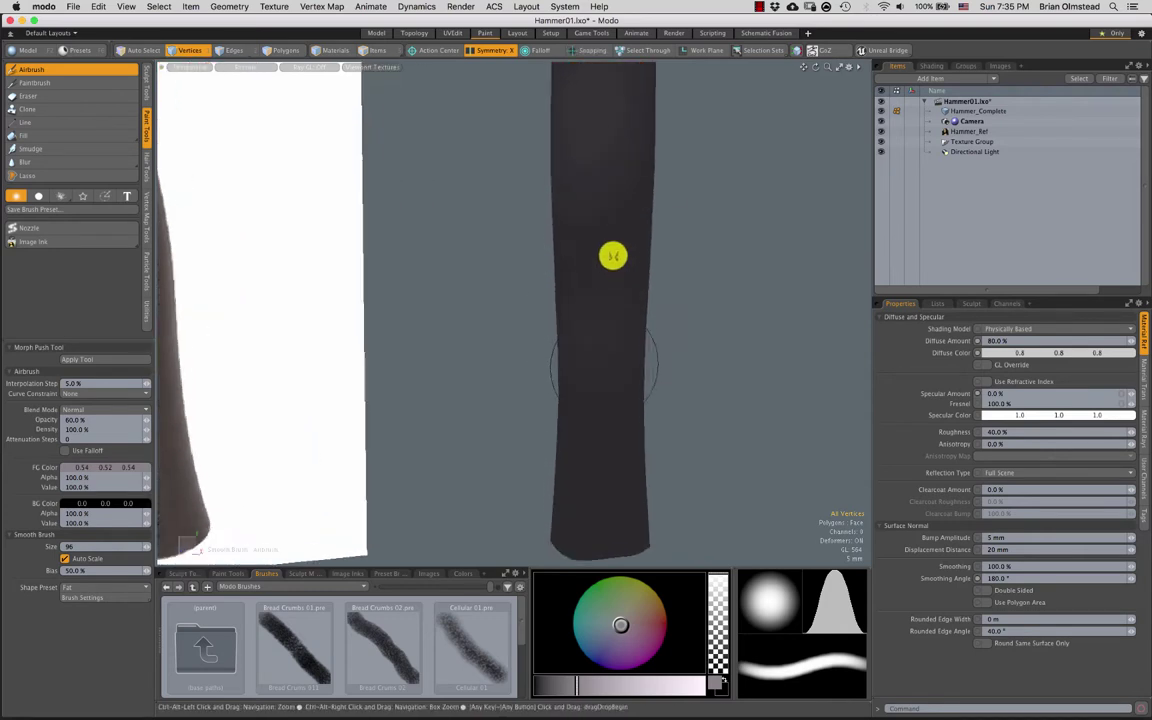
{"action": "left_click_drag", "start_coordinate": [600, 408], "coordinate": [607, 342], "text": "alt+shift"}
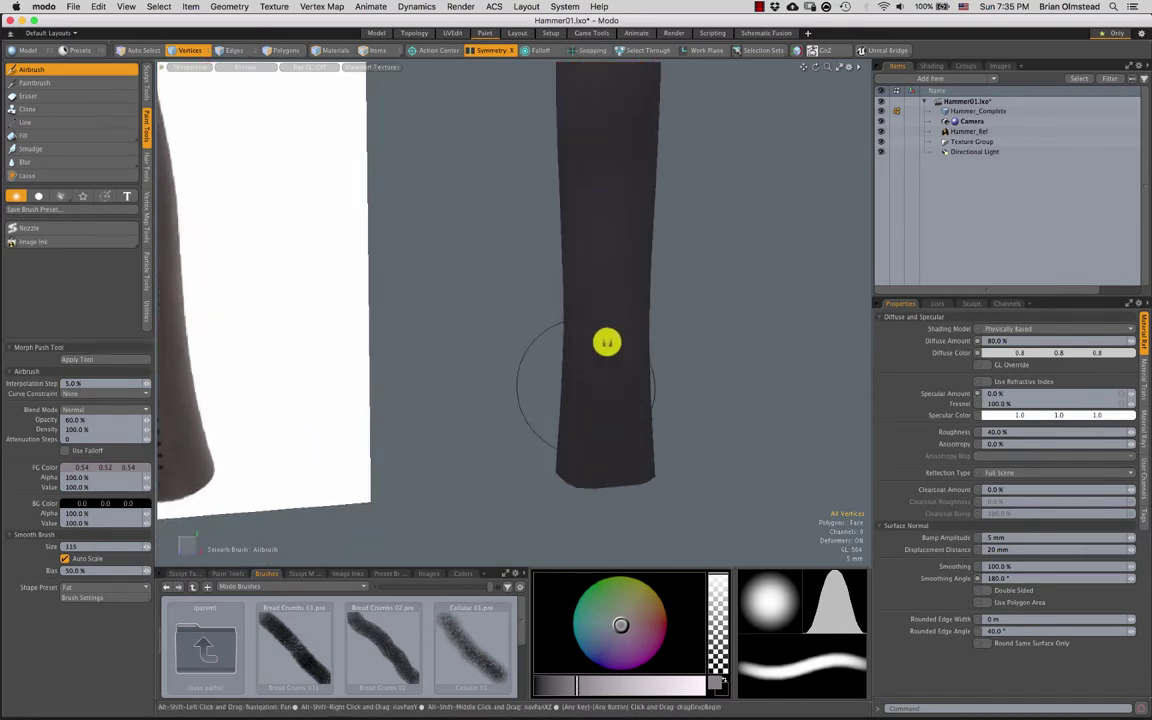
Hide the Hammer_Ref image and airbrush the same gray along the grip's other sides with brush size 100
{"action": "mouse_move", "coordinate": [630, 406]}
{"action": "left_mouse_down", "text": "alt"}
{"action": "mouse_move", "coordinate": [504, 350]}
{"action": "mouse_move", "coordinate": [530, 161]}
{"action": "left_mouse_up", "text": "alt"}
{"action": "key", "text": "1"}
{"action": "left_click", "coordinate": [882, 132]}
{"action": "scroll", "coordinate": [509, 153], "scroll_direction": "up", "scroll_amount": 2}
{"action": "right_click_drag", "start_coordinate": [508, 167], "coordinate": [480, 167]}
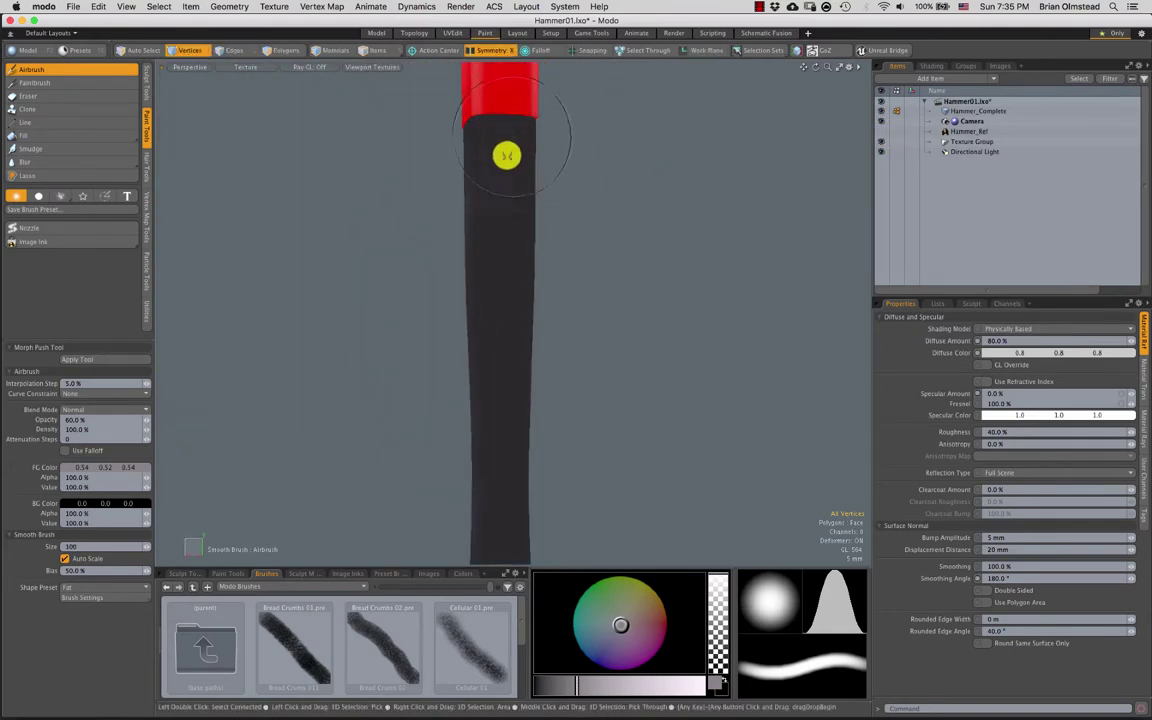
{"action": "left_click_drag", "start_coordinate": [493, 355], "coordinate": [495, 235], "text": "alt+shift"}
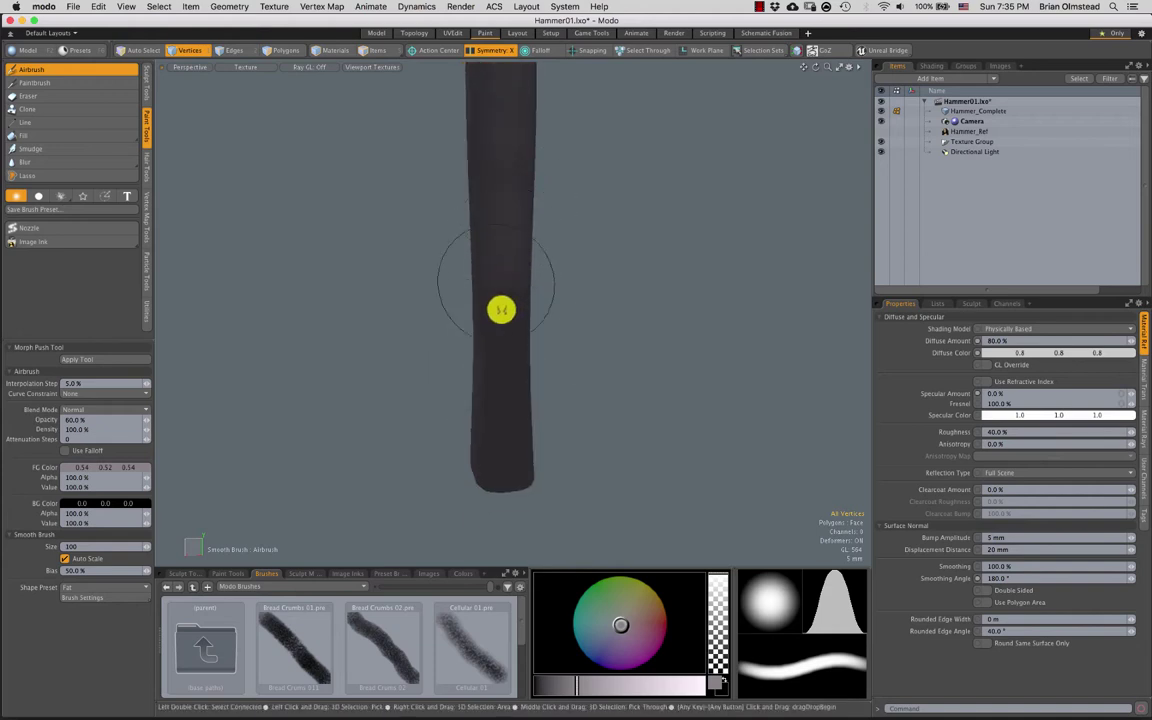
{"action": "left_click_drag", "start_coordinate": [506, 376], "coordinate": [566, 342], "text": "alt"}
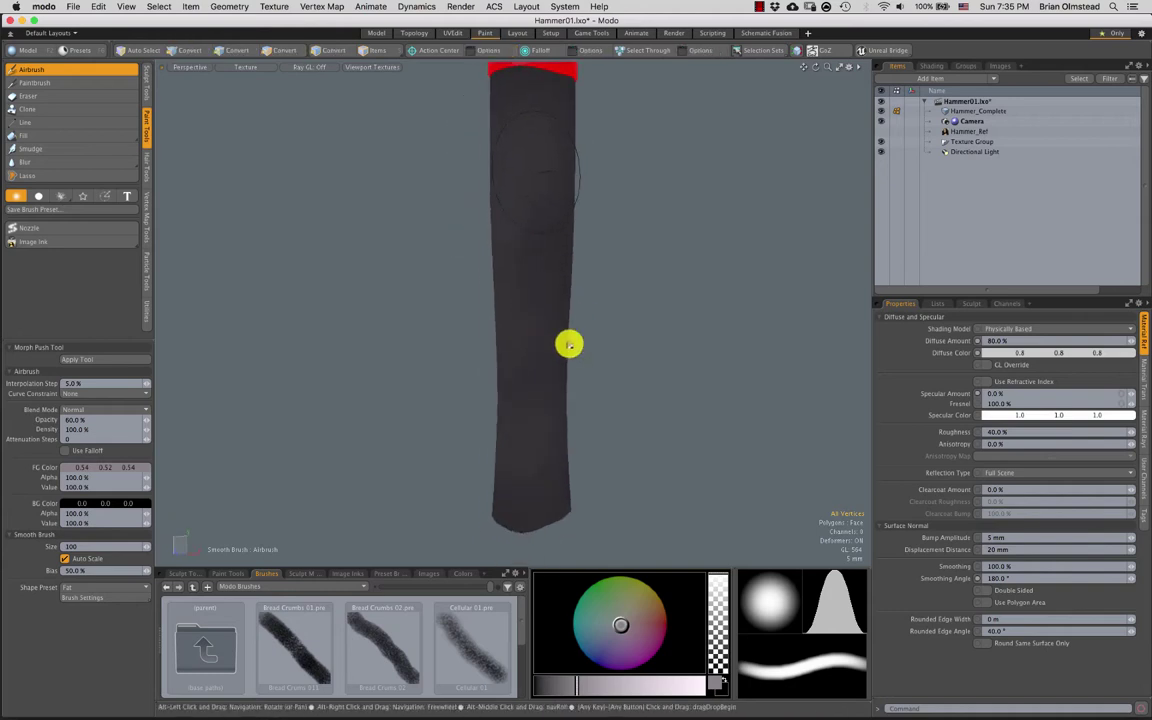
Airbrush dark gray (0.22, 0.21, 0.22) around the grip's bottom end with brush size 64, reducing the opacity to 20%
{"action": "left_click", "coordinate": [540, 683]}
{"action": "left_click_drag", "start_coordinate": [476, 346], "coordinate": [514, 413], "text": "alt"}
{"action": "right_click_drag", "start_coordinate": [514, 413], "coordinate": [537, 374]}
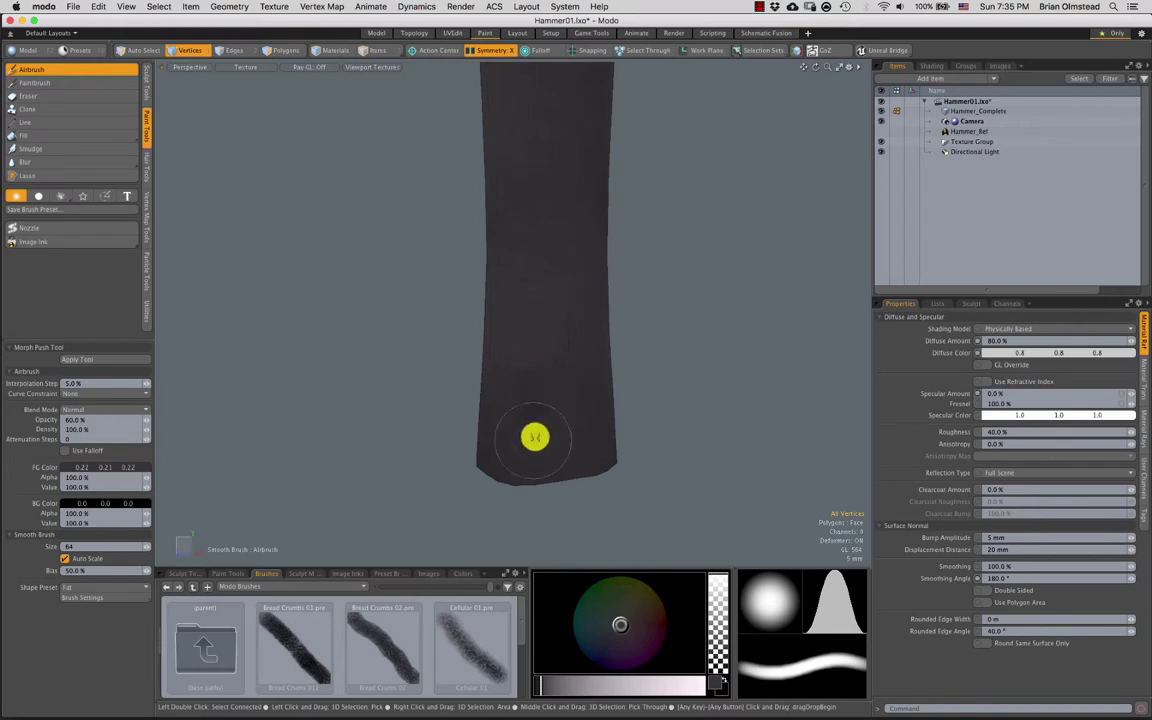
{"action": "left_click_drag", "start_coordinate": [614, 454], "coordinate": [584, 444], "text": "alt"}
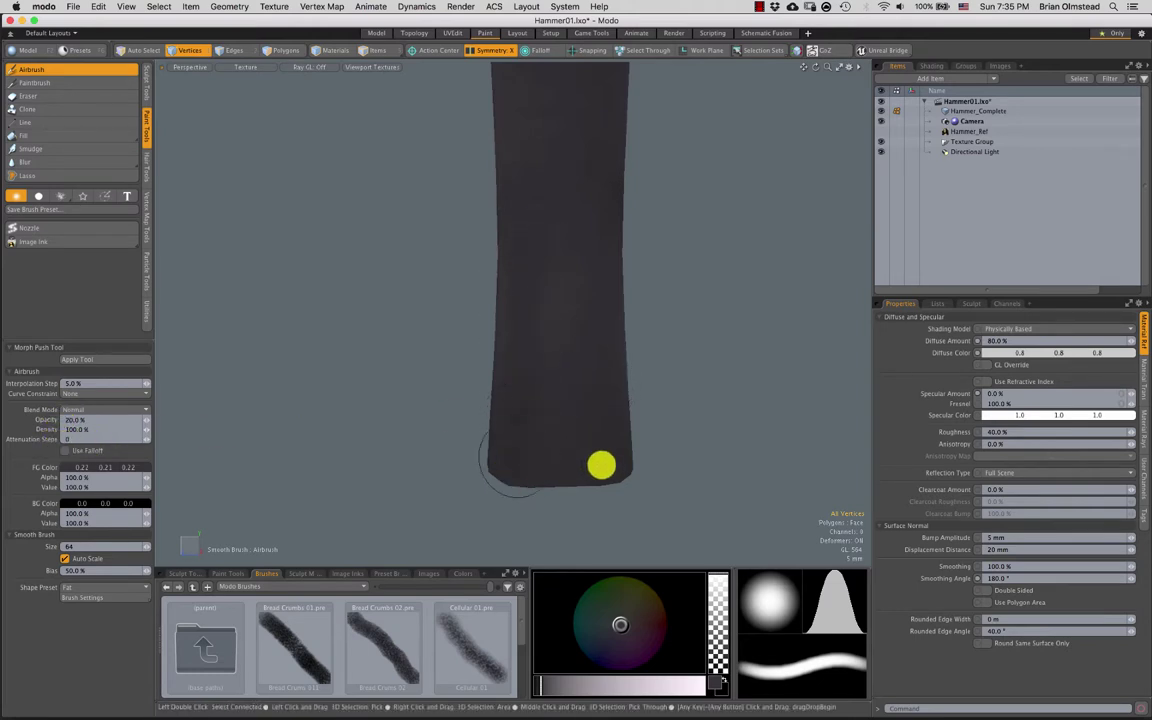
Blend the dark gray over the upper grip just below the red section at 20% opacity
{"action": "left_click_drag", "start_coordinate": [571, 267], "coordinate": [589, 409], "text": "alt+shift"}
{"action": "scroll", "coordinate": [589, 409], "scroll_direction": "down", "scroll_amount": 5}
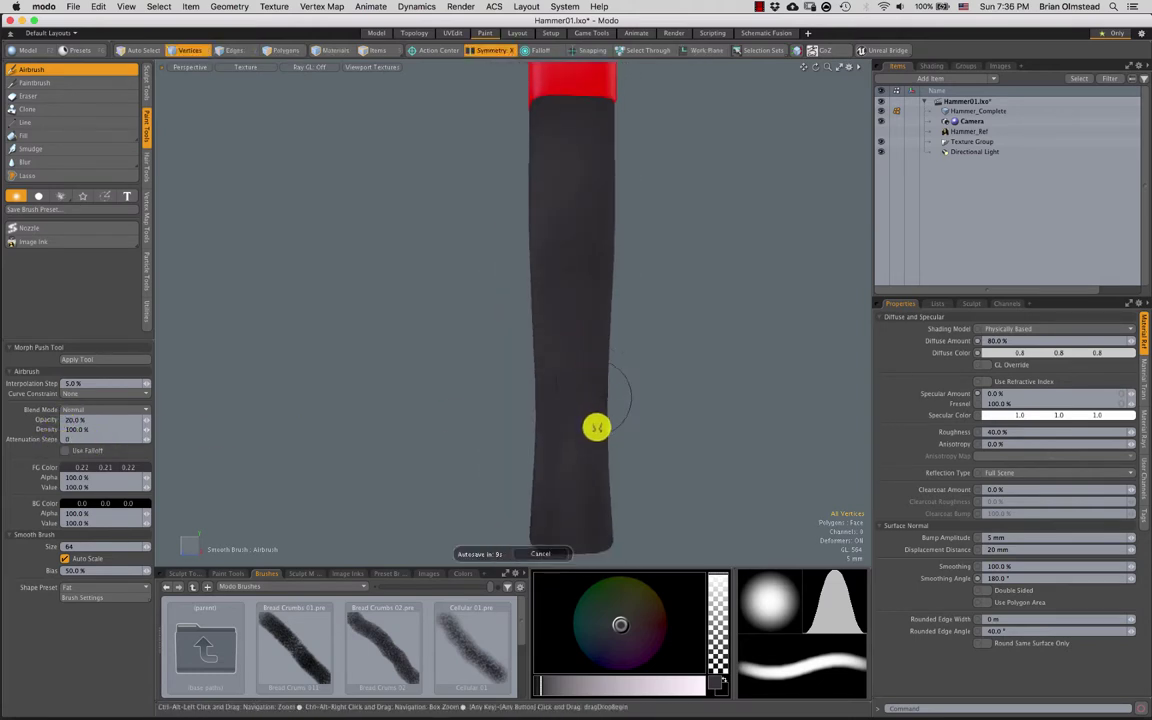
{"action": "left_click_drag", "start_coordinate": [554, 251], "coordinate": [548, 373], "text": "alt"}
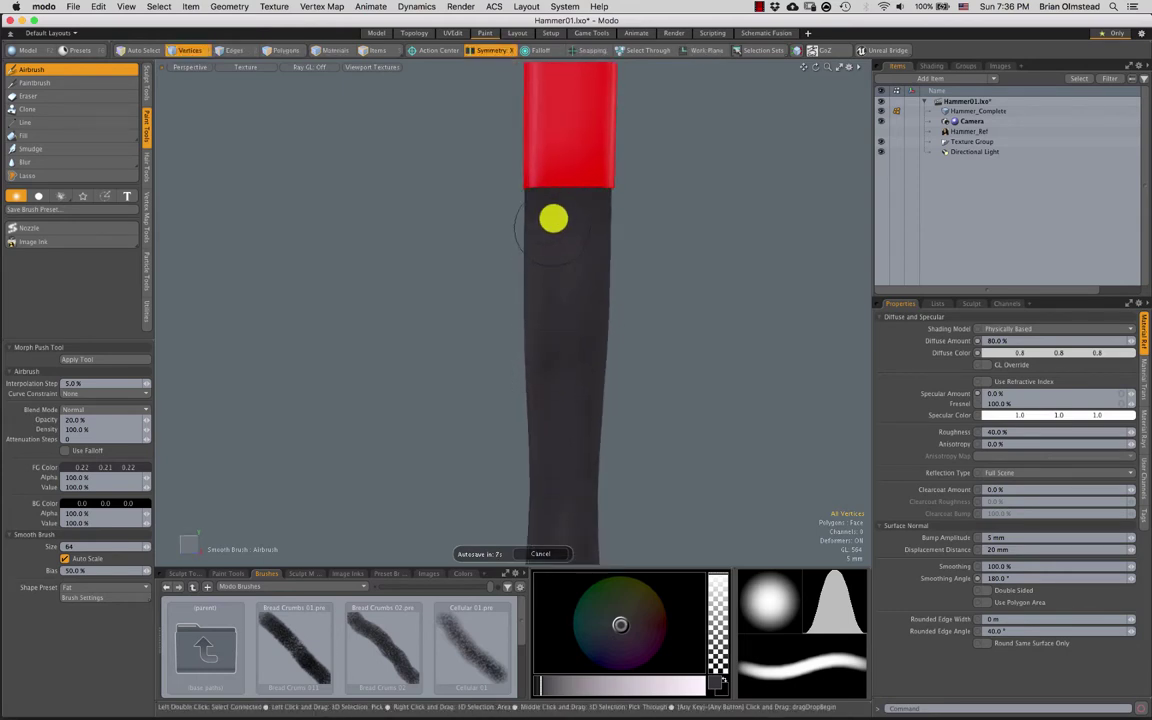
{"action": "left_click_drag", "start_coordinate": [598, 307], "coordinate": [473, 261], "text": "alt"}
{"action": "left_click_drag", "start_coordinate": [531, 290], "coordinate": [498, 230], "text": "alt"}
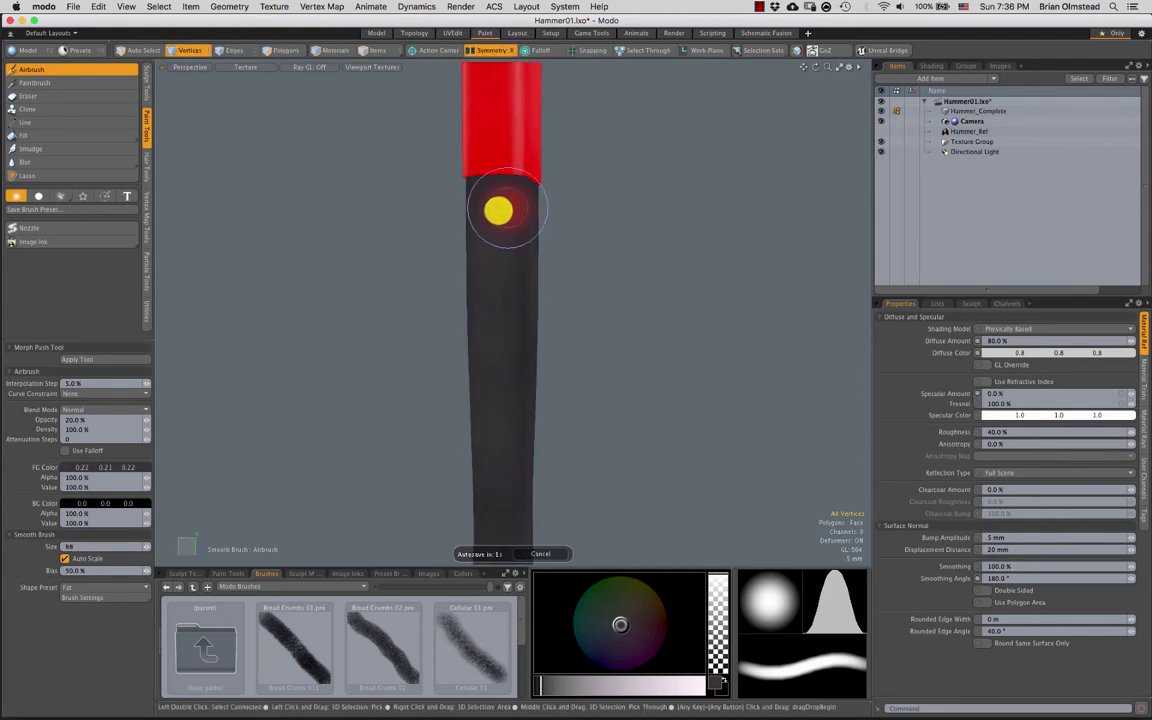
Shade the lower grip and its remaining sides with dark gray using brush size 46
{"action": "left_click_drag", "start_coordinate": [504, 371], "coordinate": [632, 384], "text": "alt"}
{"action": "left_click_drag", "start_coordinate": [606, 344], "coordinate": [515, 342], "text": "alt"}
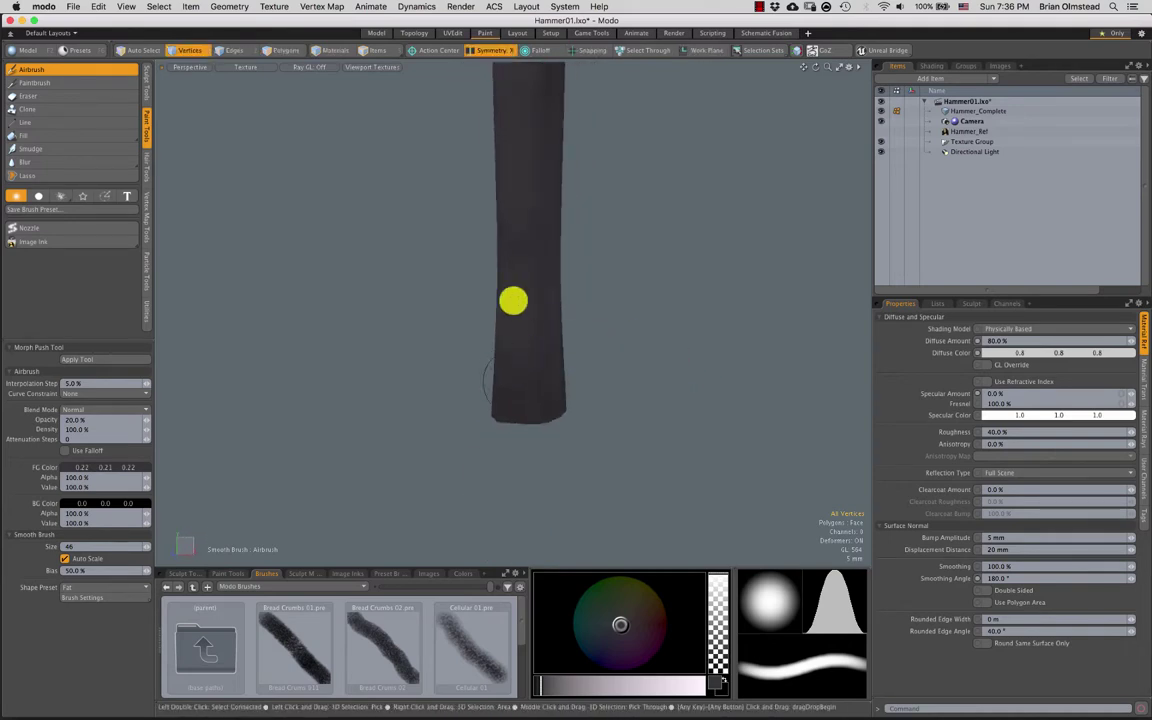
{"action": "left_click_drag", "start_coordinate": [522, 234], "coordinate": [528, 340], "text": "alt+shift"}
{"action": "mouse_move", "coordinate": [526, 195]}
{"action": "left_mouse_down", "text": "alt+shift"}
{"action": "mouse_move", "coordinate": [518, 368]}
{"action": "mouse_move", "coordinate": [537, 203]}
{"action": "mouse_move", "coordinate": [586, 363]}
{"action": "mouse_move", "coordinate": [568, 327]}
{"action": "mouse_move", "coordinate": [612, 303]}
{"action": "left_mouse_up", "text": "alt+shift"}
{"action": "key", "text": "1"}
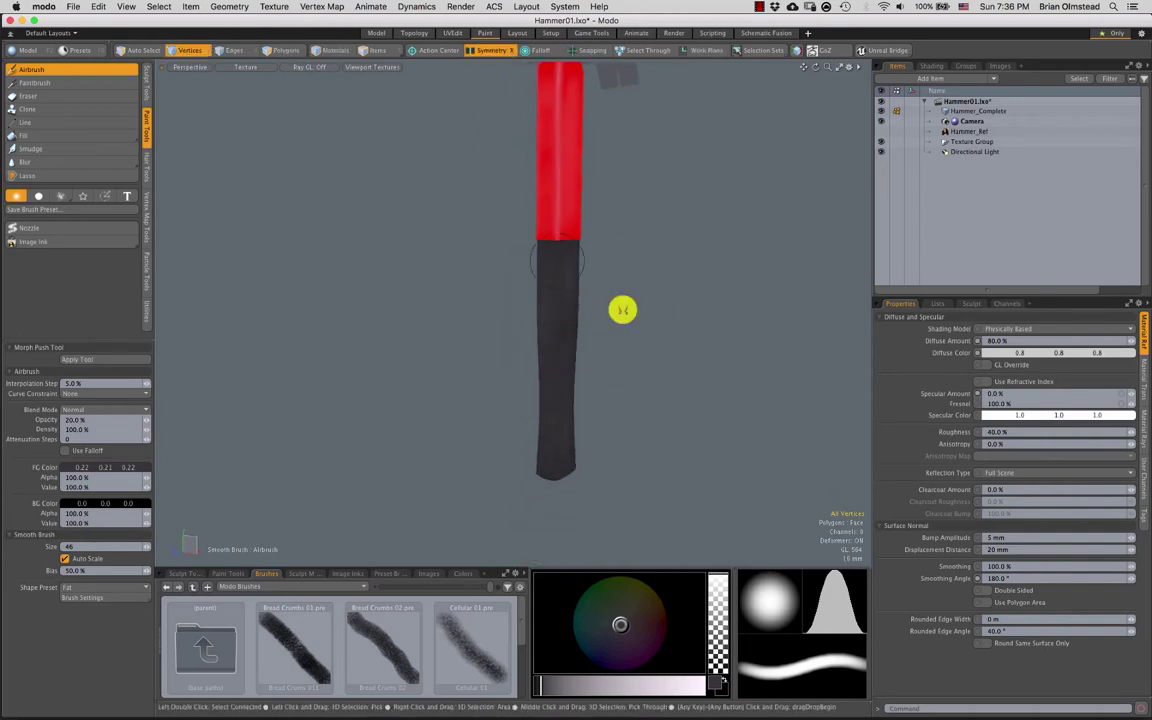
Show the Hammer_Ref image briefly to compare the hammer head with the photo, and hide it again
{"action": "left_click_drag", "start_coordinate": [604, 389], "coordinate": [871, 171], "text": "alt"}
{"action": "left_click", "coordinate": [882, 132]}
{"action": "left_click_drag", "start_coordinate": [553, 289], "coordinate": [526, 258], "text": "ctrl+alt"}
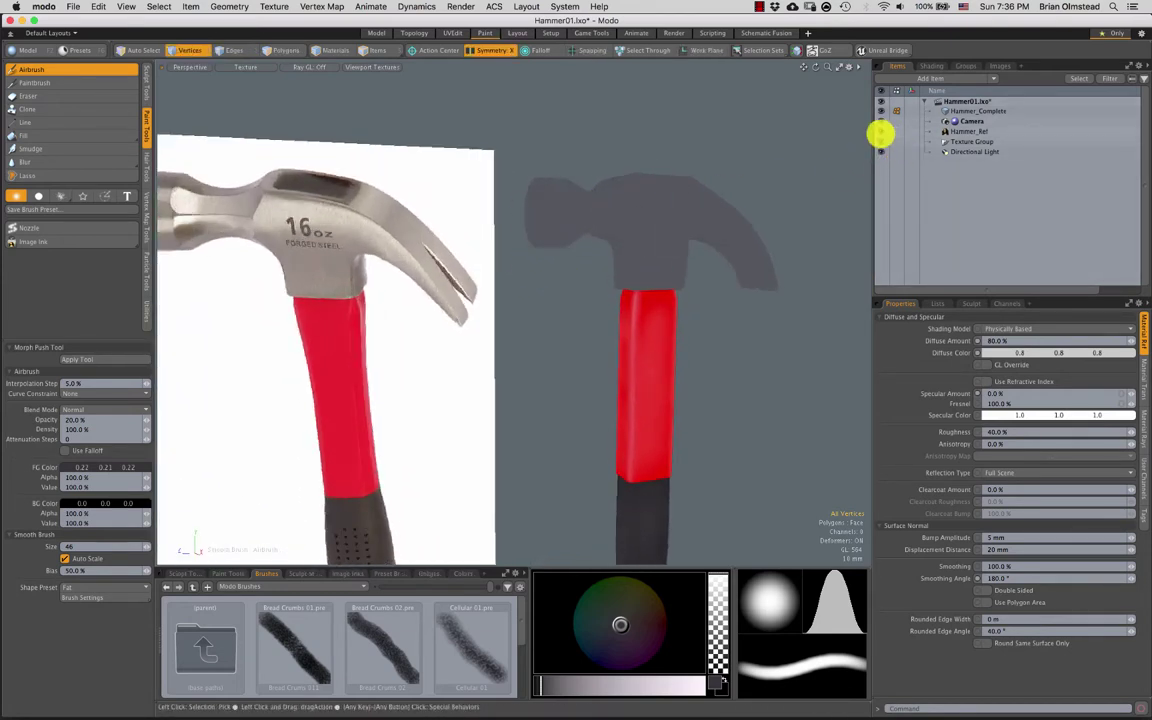
{"action": "left_click", "coordinate": [880, 131]}
{"action": "left_click_drag", "start_coordinate": [780, 180], "coordinate": [560, 227], "text": "alt"}
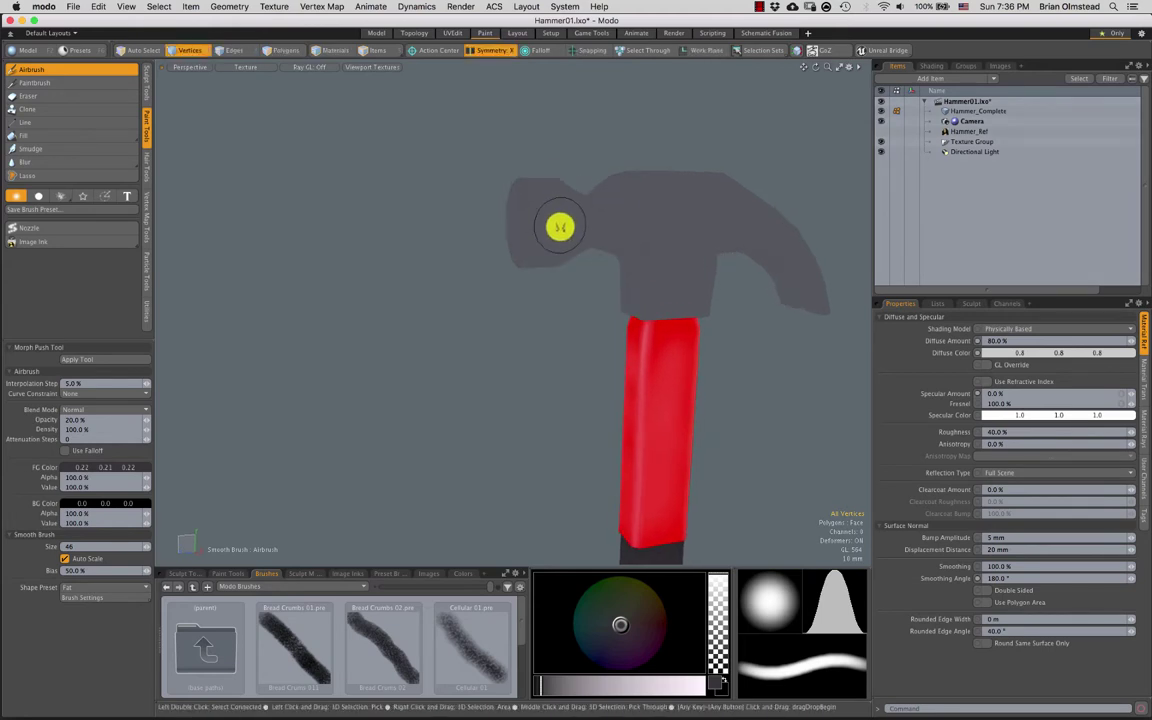
Set the airbrush to light gray 0.88, 0.88, 0.9 at size 66, then drop the tool and switch to polygon mode
{"action": "left_click", "coordinate": [598, 686]}
{"action": "left_click_drag", "start_coordinate": [625, 681], "coordinate": [659, 685]}
{"action": "mouse_move", "coordinate": [545, 288]}
{"action": "left_mouse_down", "text": "alt"}
{"action": "mouse_move", "coordinate": [527, 298]}
{"action": "mouse_move", "coordinate": [597, 262]}
{"action": "mouse_move", "coordinate": [545, 285]}
{"action": "mouse_move", "coordinate": [513, 247]}
{"action": "mouse_move", "coordinate": [440, 298]}
{"action": "left_mouse_up", "text": "alt"}
{"action": "right_click_drag", "start_coordinate": [478, 249], "coordinate": [514, 242]}
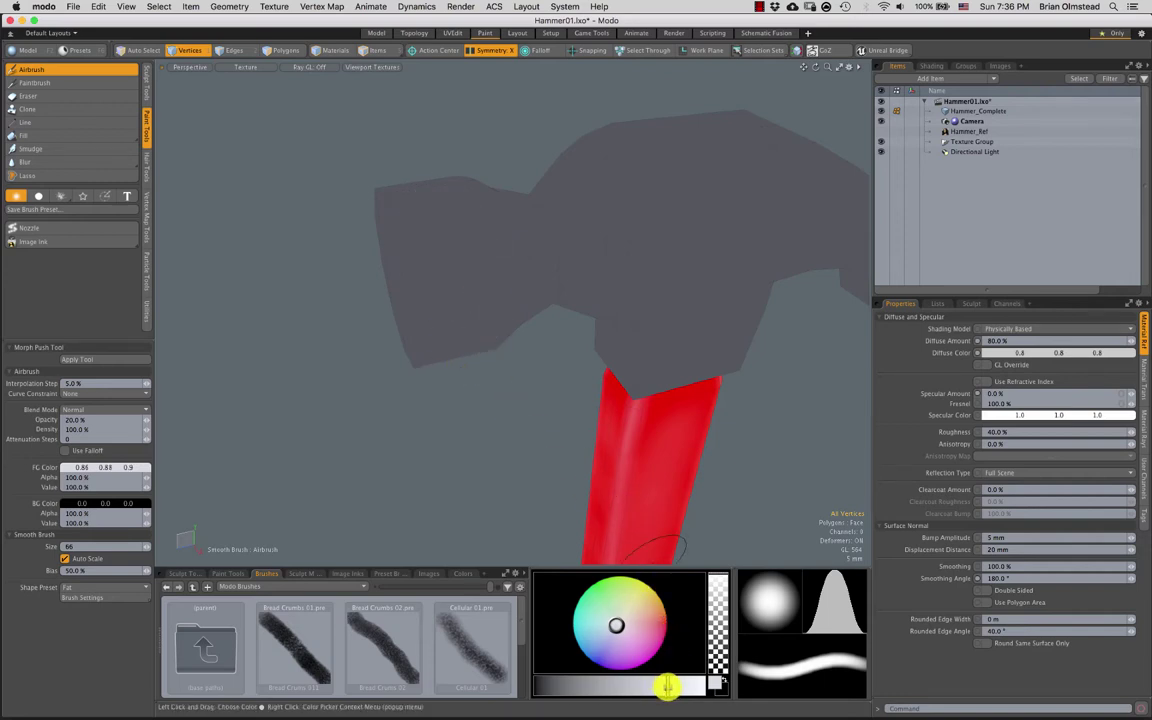
{"action": "key", "text": "space"}
{"action": "key", "text": "4"}
{"action": "key", "text": "3"}
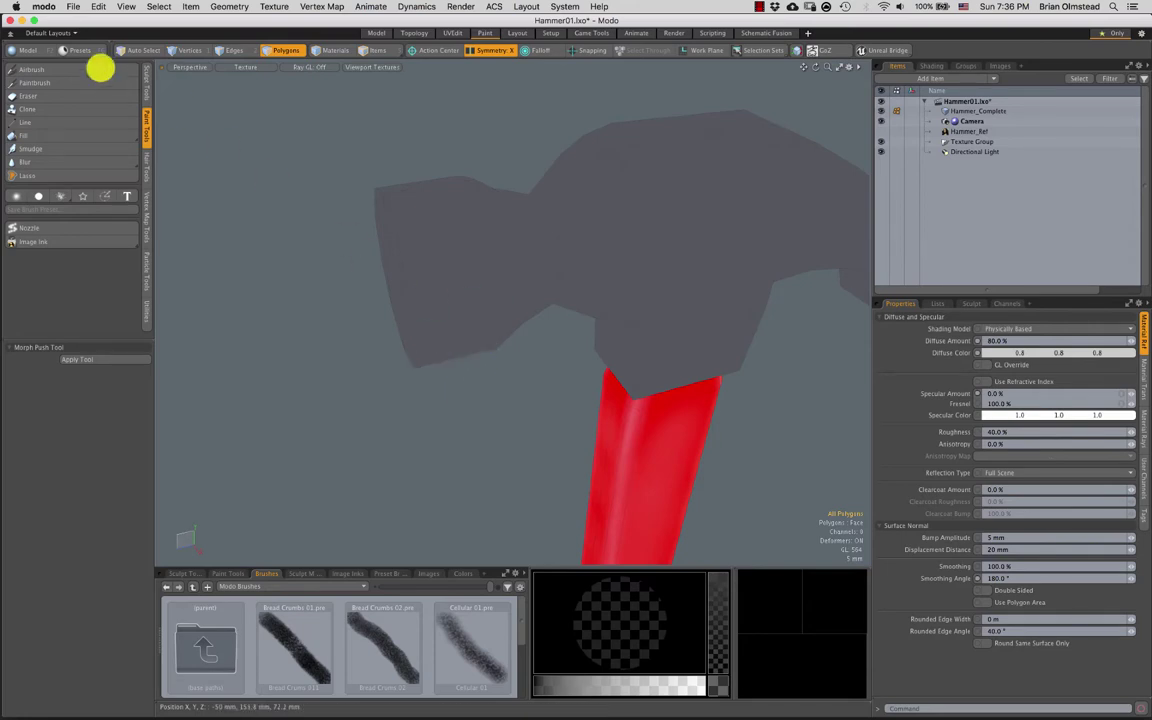
Airbrush a faint light gray (0.86, 0.87, 0.89) at 10% opacity and size 88 onto the side of the striking end
{"action": "left_click", "coordinate": [30, 69]}
{"action": "mouse_move", "coordinate": [429, 291]}
{"action": "left_mouse_down"}
{"action": "mouse_move", "coordinate": [424, 206]}
{"action": "mouse_move", "coordinate": [471, 321]}
{"action": "mouse_move", "coordinate": [555, 262]}
{"action": "mouse_move", "coordinate": [470, 321]}
{"action": "mouse_move", "coordinate": [573, 301]}
{"action": "left_mouse_up"}
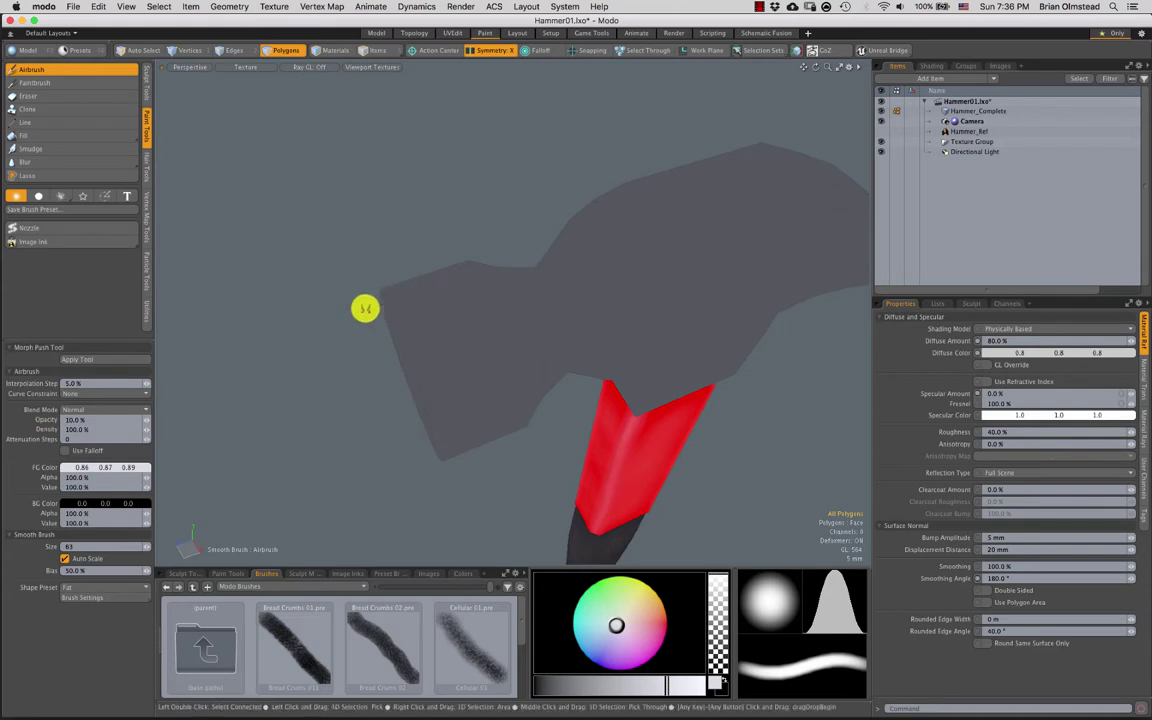
{"action": "left_click_drag", "start_coordinate": [365, 309], "coordinate": [427, 258], "text": "alt"}
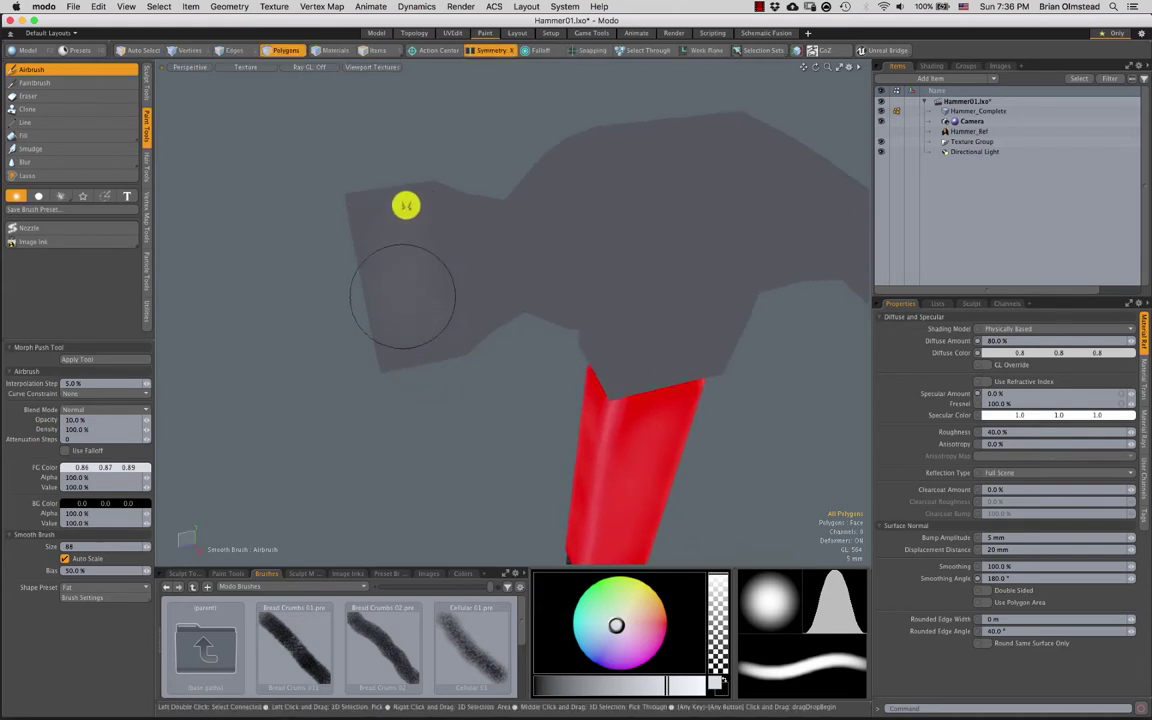
{"action": "left_click_drag", "start_coordinate": [401, 309], "coordinate": [404, 208], "text": "alt"}
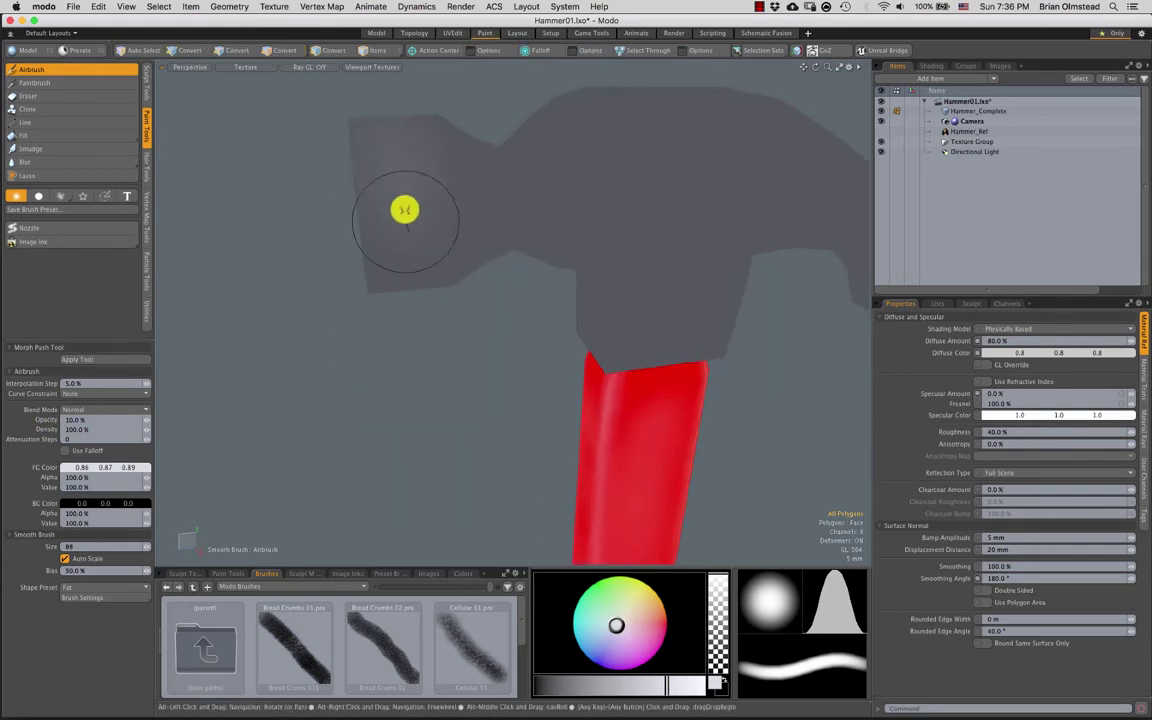
Show the Hammer_Ref image, move it behind the hammer head for close reference, and deselect it
{"action": "left_click", "coordinate": [881, 131]}
{"action": "left_click_drag", "start_coordinate": [465, 291], "coordinate": [432, 283], "text": "alt"}
{"action": "key", "text": "5"}
{"action": "left_click", "coordinate": [398, 376]}
{"action": "key", "text": "w"}
{"action": "left_click_drag", "start_coordinate": [398, 378], "coordinate": [384, 406], "text": "alt"}
{"action": "left_click_drag", "start_coordinate": [311, 408], "coordinate": [587, 283]}
{"action": "left_click_drag", "start_coordinate": [550, 300], "coordinate": [503, 288], "text": "alt"}
{"action": "scroll", "coordinate": [489, 319], "scroll_direction": "up", "scroll_amount": 5}
{"action": "key", "text": "q"}
{"action": "left_click", "coordinate": [343, 331]}
{"action": "mouse_move", "coordinate": [342, 330]}
{"action": "left_mouse_down", "text": "alt"}
{"action": "mouse_move", "coordinate": [411, 360]}
{"action": "mouse_move", "coordinate": [247, 224]}
{"action": "left_mouse_up", "text": "alt"}
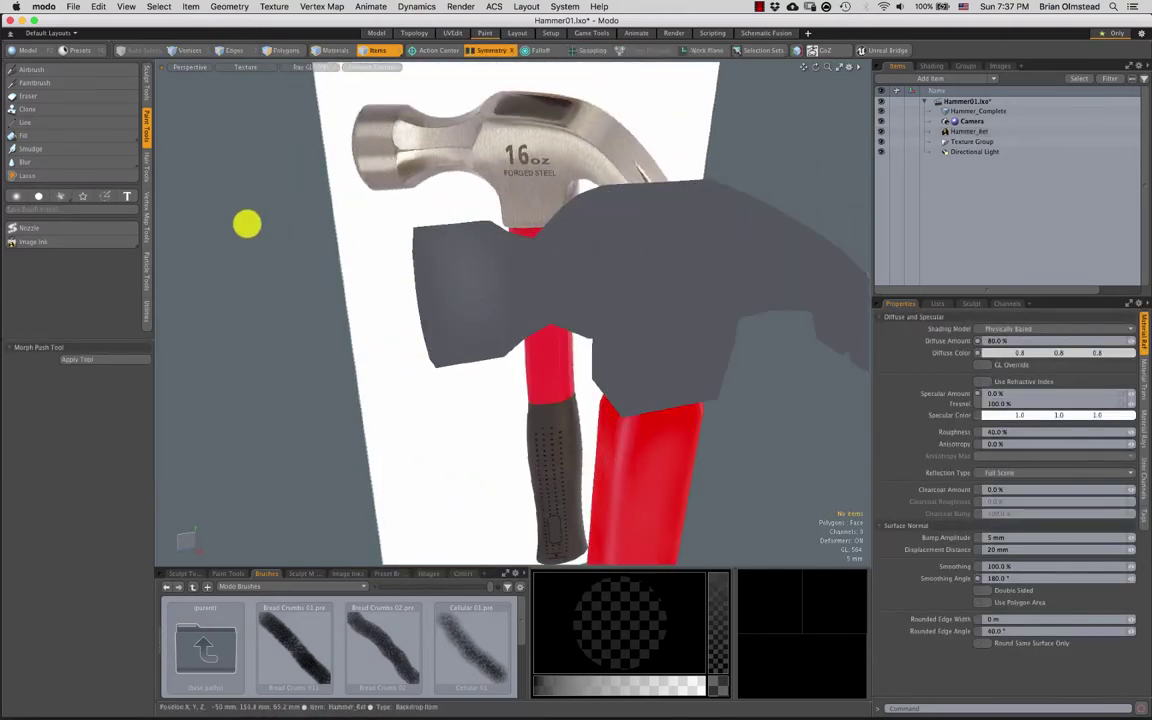
Airbrush more soft light gray over the side and face of the striking end with brush sizes 90 to 97
{"action": "left_click", "coordinate": [31, 69]}
{"action": "mouse_move", "coordinate": [358, 249]}
{"action": "left_mouse_down", "text": "alt"}
{"action": "mouse_move", "coordinate": [470, 309]}
{"action": "mouse_move", "coordinate": [465, 255]}
{"action": "mouse_move", "coordinate": [458, 275]}
{"action": "left_mouse_up", "text": "alt"}
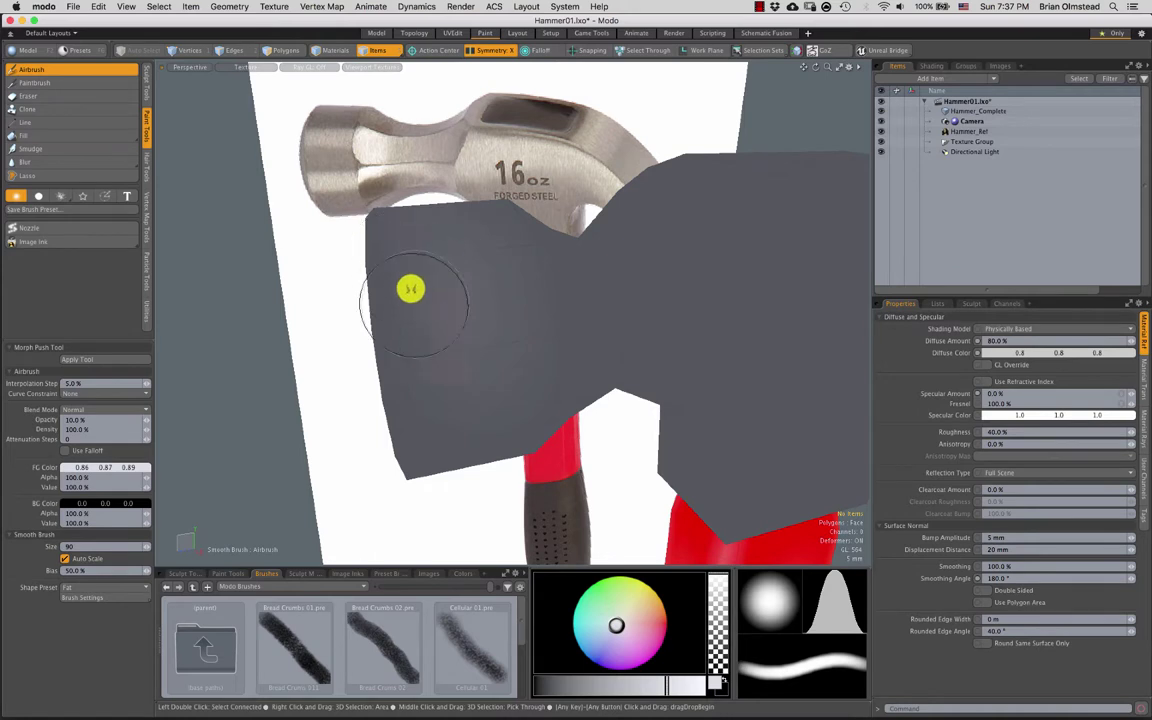
{"action": "left_click_drag", "start_coordinate": [551, 249], "coordinate": [528, 254], "text": "alt"}
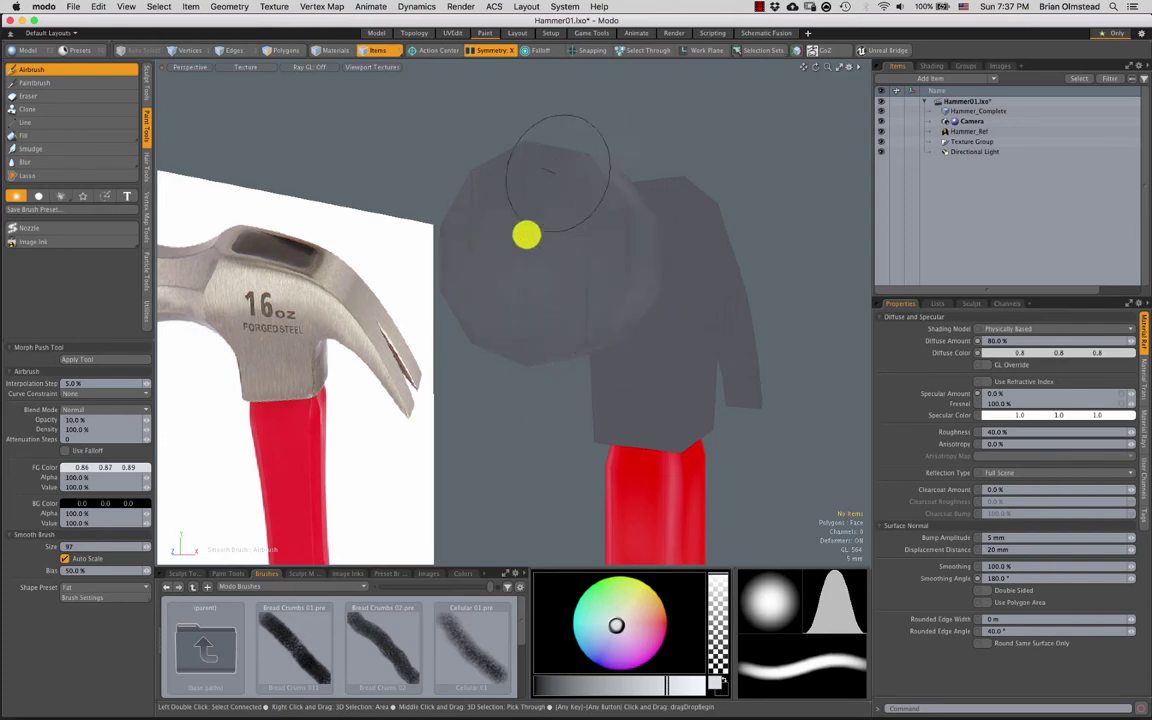
Airbrush thin light gray highlights along the rim of the striking face with brush size 16
{"action": "mouse_move", "coordinate": [562, 292]}
{"action": "left_mouse_down", "text": "alt"}
{"action": "mouse_move", "coordinate": [548, 260]}
{"action": "mouse_move", "coordinate": [463, 251]}
{"action": "left_mouse_up", "text": "alt"}
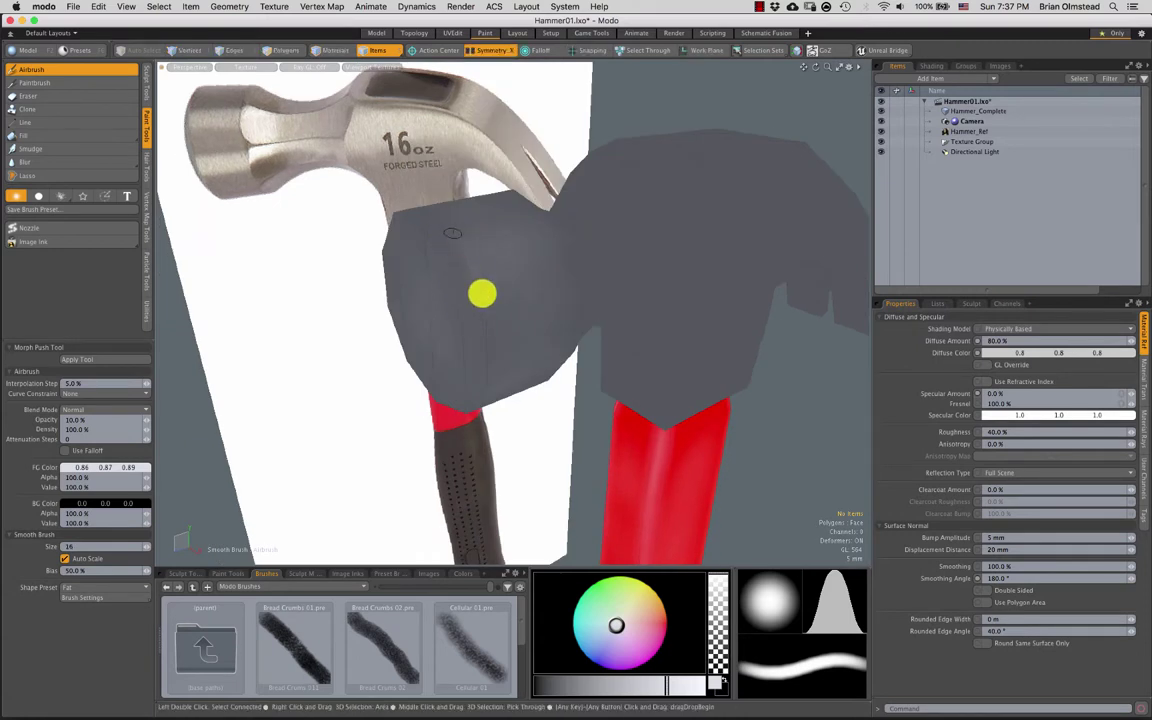
{"action": "mouse_move", "coordinate": [502, 359]}
{"action": "left_mouse_down", "text": "alt"}
{"action": "mouse_move", "coordinate": [509, 216]}
{"action": "mouse_move", "coordinate": [499, 198]}
{"action": "left_mouse_up", "text": "alt"}
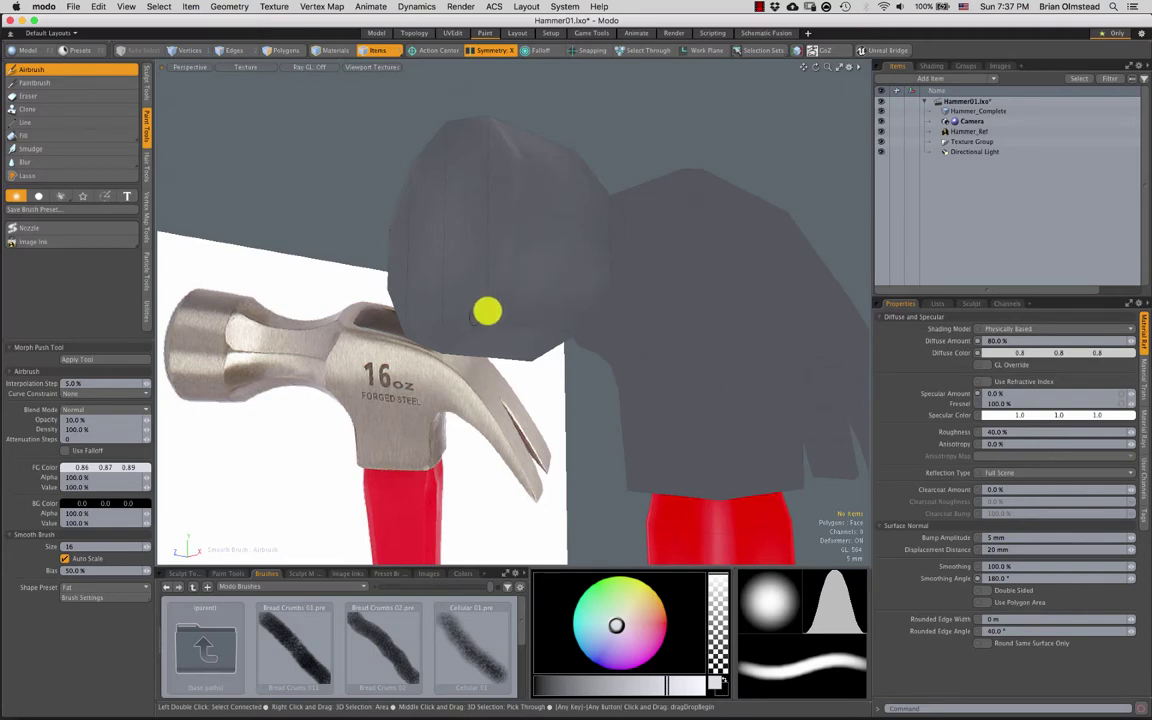
{"action": "left_click_drag", "start_coordinate": [520, 215], "coordinate": [476, 399], "text": "alt"}
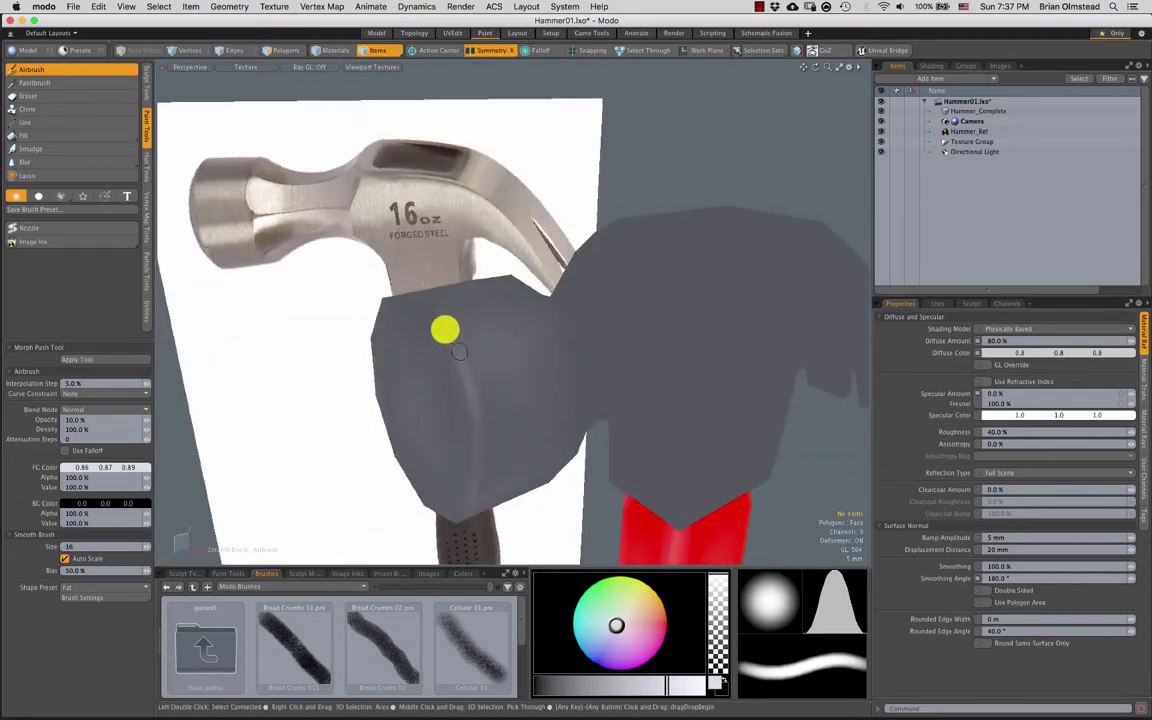
{"action": "mouse_move", "coordinate": [445, 327]}
{"action": "left_mouse_down", "text": "alt"}
{"action": "mouse_move", "coordinate": [527, 249]}
{"action": "mouse_move", "coordinate": [593, 303]}
{"action": "left_mouse_up", "text": "alt"}
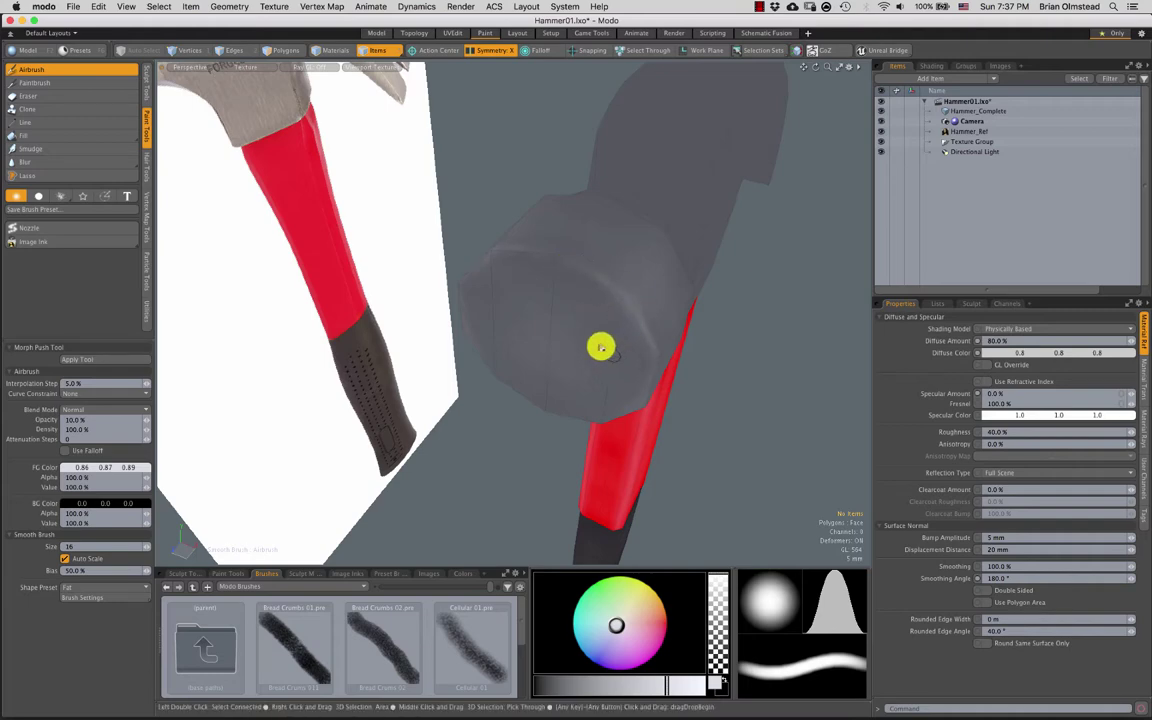
{"action": "left_click_drag", "start_coordinate": [600, 347], "coordinate": [532, 172], "text": "alt"}
Airbrush soft light gray highlights around the tapered facets behind the striking end and onto the neck, varying the brush size from 48 to 128
{"action": "mouse_move", "coordinate": [573, 270]}
{"action": "left_mouse_down", "text": "alt"}
{"action": "mouse_move", "coordinate": [465, 234]}
{"action": "mouse_move", "coordinate": [448, 264]}
{"action": "left_mouse_up", "text": "alt"}
{"action": "scroll", "coordinate": [465, 236], "scroll_direction": "up", "scroll_amount": 6}
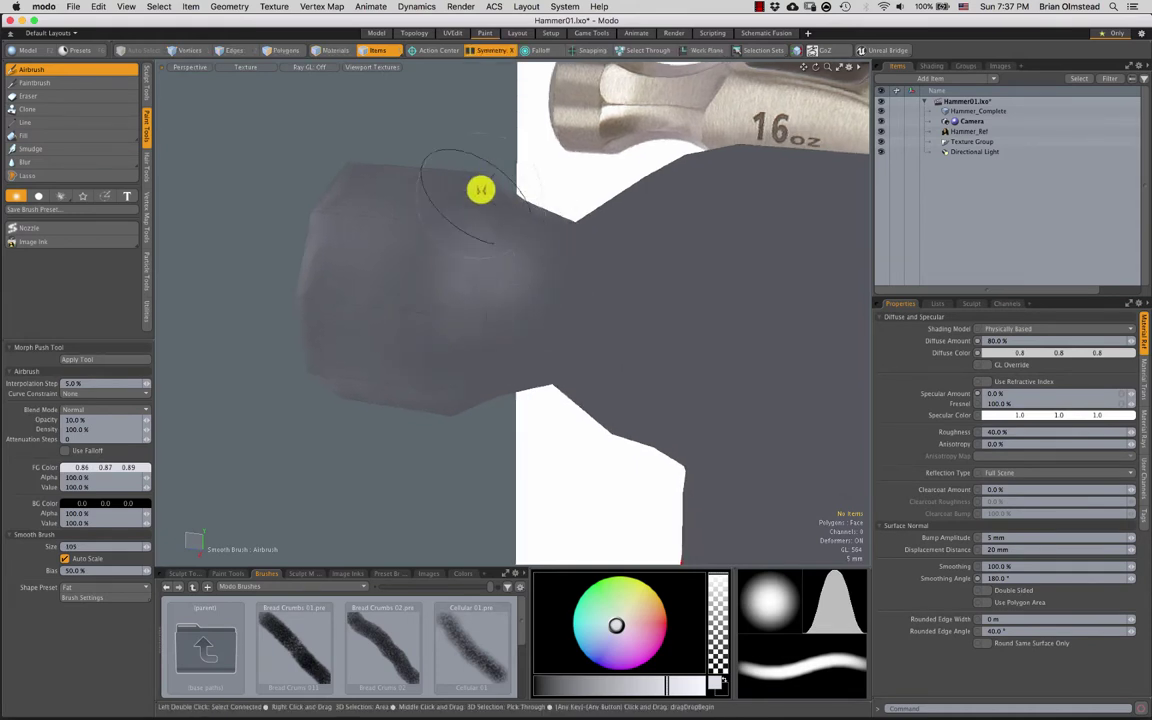
{"action": "mouse_move", "coordinate": [479, 301]}
{"action": "right_mouse_down"}
{"action": "mouse_move", "coordinate": [491, 293]}
{"action": "mouse_move", "coordinate": [472, 290]}
{"action": "right_mouse_up"}
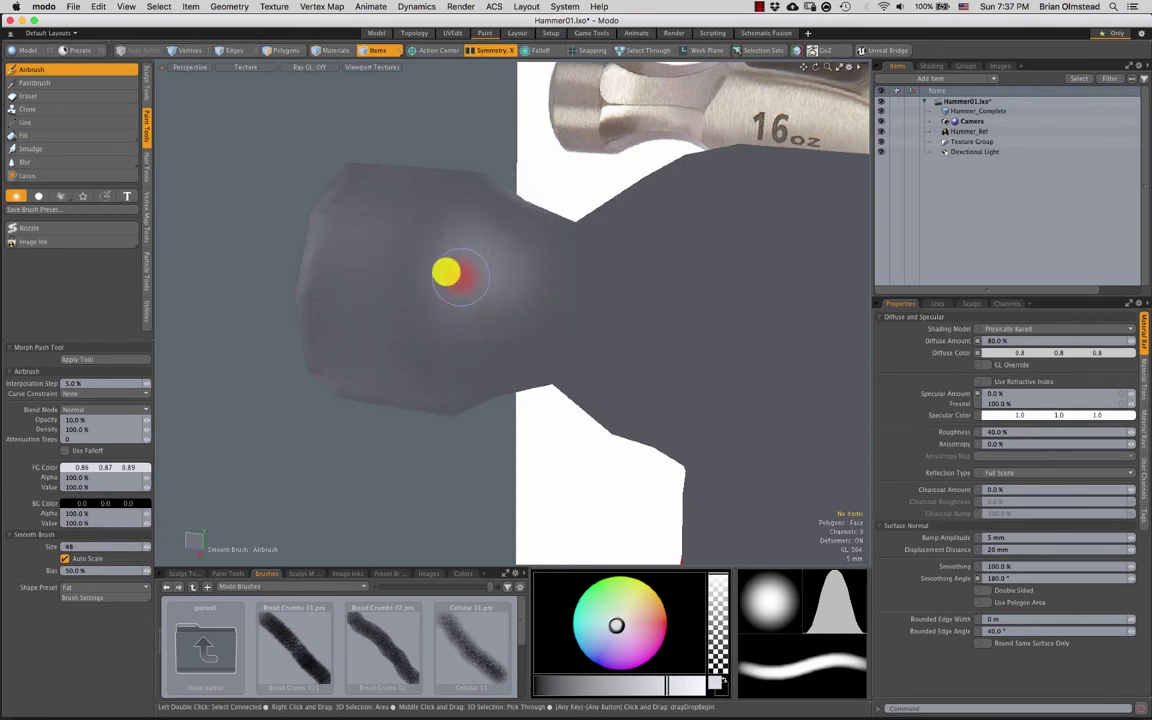
{"action": "mouse_move", "coordinate": [502, 298]}
{"action": "left_mouse_down", "text": "alt"}
{"action": "mouse_move", "coordinate": [468, 360]}
{"action": "mouse_move", "coordinate": [449, 270]}
{"action": "mouse_move", "coordinate": [458, 339]}
{"action": "mouse_move", "coordinate": [406, 296]}
{"action": "mouse_move", "coordinate": [438, 247]}
{"action": "mouse_move", "coordinate": [501, 203]}
{"action": "mouse_move", "coordinate": [406, 339]}
{"action": "mouse_move", "coordinate": [368, 343]}
{"action": "left_mouse_up", "text": "alt"}
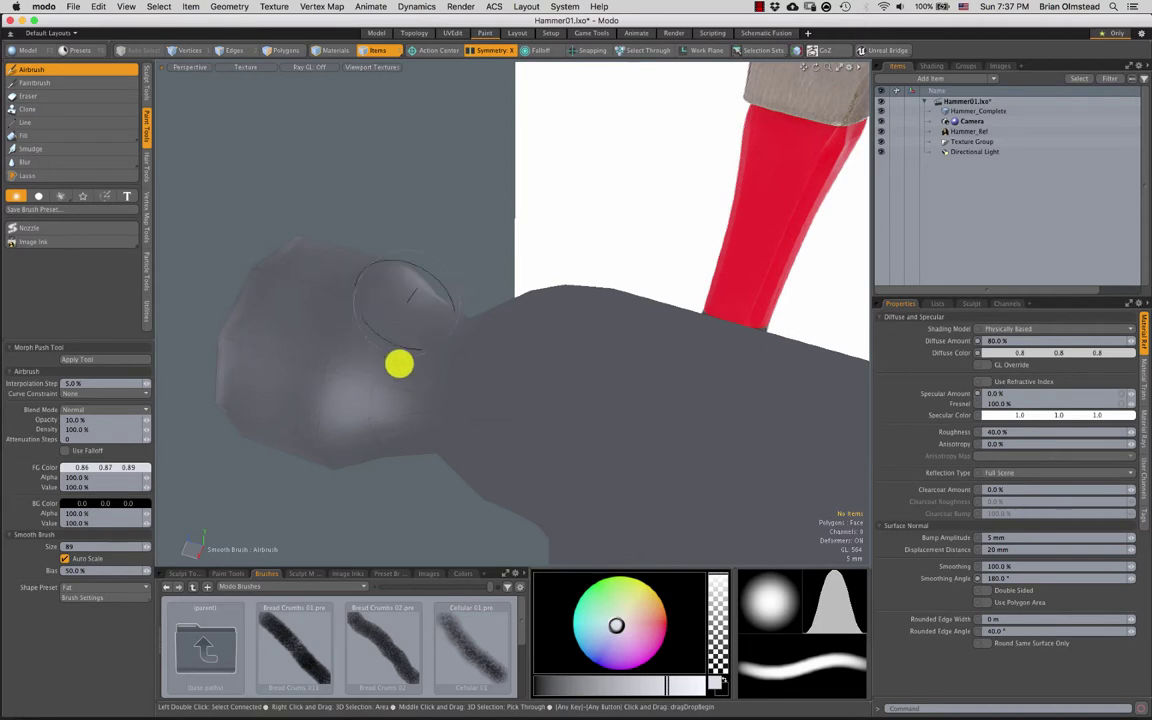
{"action": "mouse_move", "coordinate": [418, 399]}
{"action": "left_mouse_down", "text": "alt"}
{"action": "mouse_move", "coordinate": [450, 265]}
{"action": "mouse_move", "coordinate": [381, 249]}
{"action": "left_mouse_up", "text": "alt"}
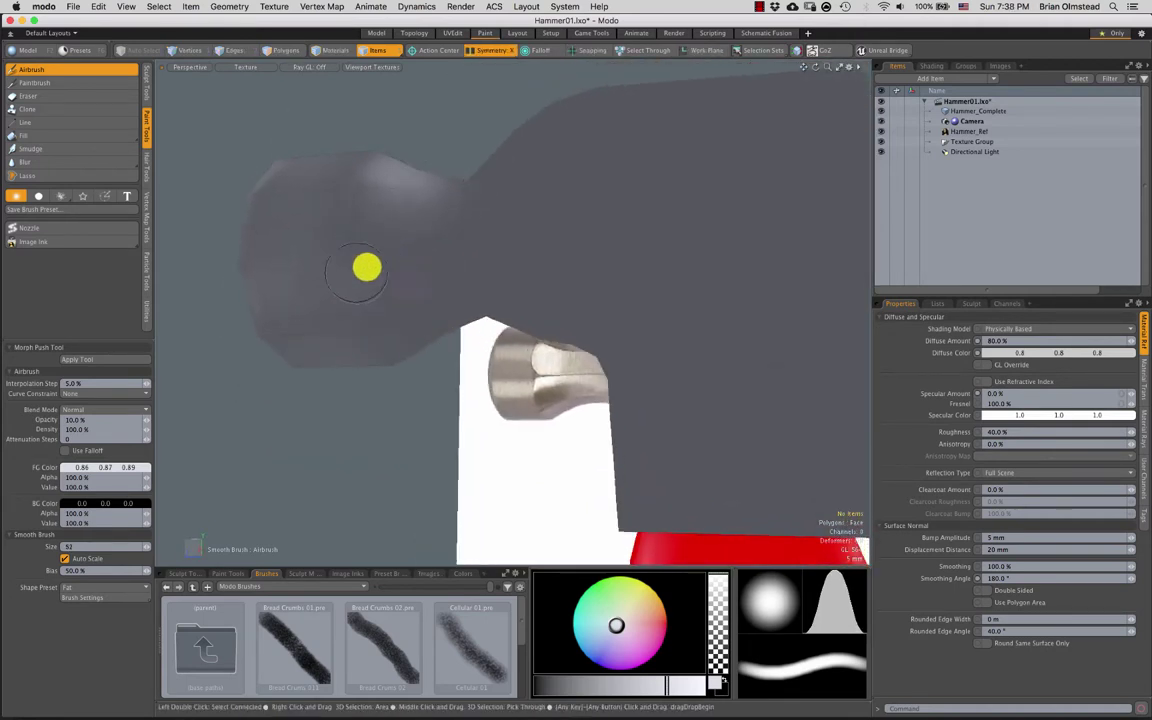
{"action": "left_click_drag", "start_coordinate": [368, 291], "coordinate": [368, 313], "text": "alt"}
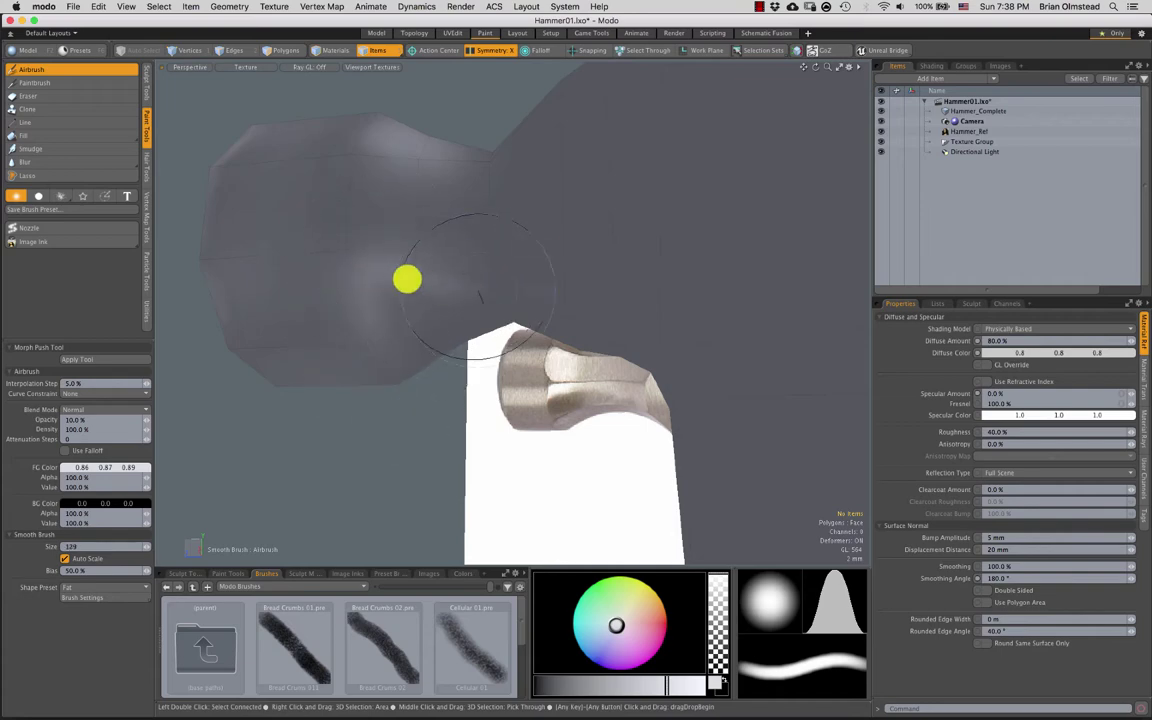
{"action": "mouse_move", "coordinate": [407, 279]}
{"action": "left_mouse_down", "text": "alt"}
{"action": "mouse_move", "coordinate": [532, 252]}
{"action": "mouse_move", "coordinate": [486, 289]}
{"action": "mouse_move", "coordinate": [471, 291]}
{"action": "mouse_move", "coordinate": [468, 273]}
{"action": "mouse_move", "coordinate": [450, 285]}
{"action": "mouse_move", "coordinate": [457, 264]}
{"action": "mouse_move", "coordinate": [432, 293]}
{"action": "left_mouse_up", "text": "alt"}
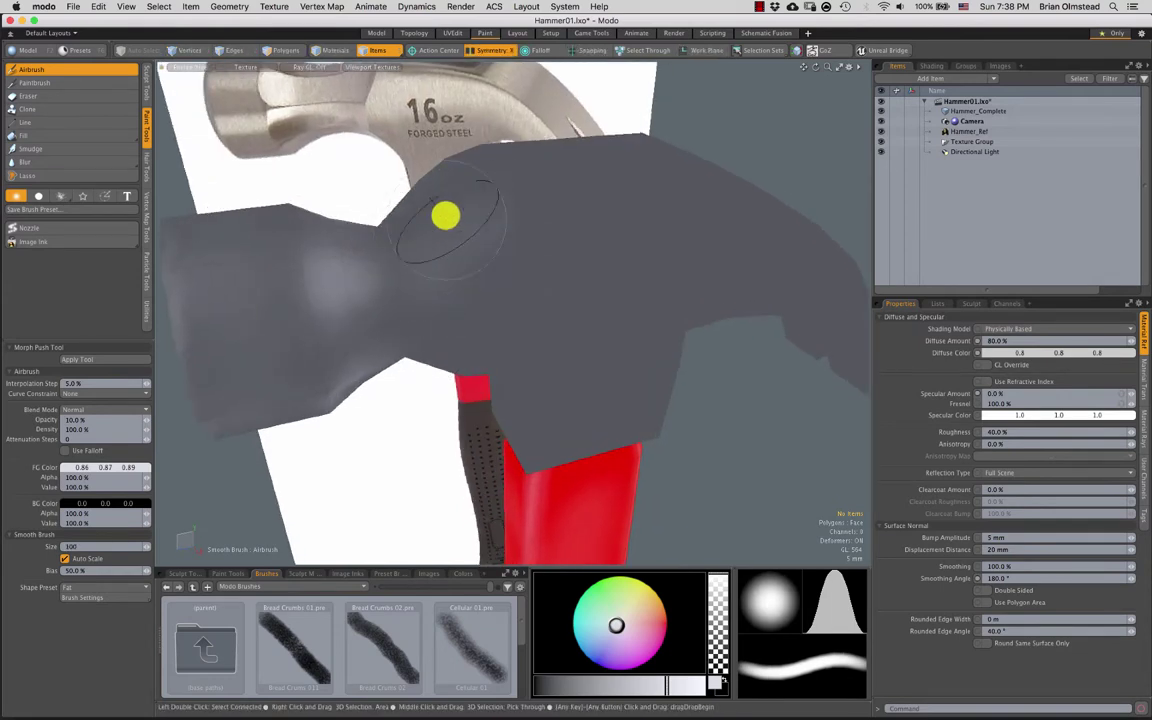
{"action": "left_click_drag", "start_coordinate": [442, 273], "coordinate": [495, 255], "text": "alt"}
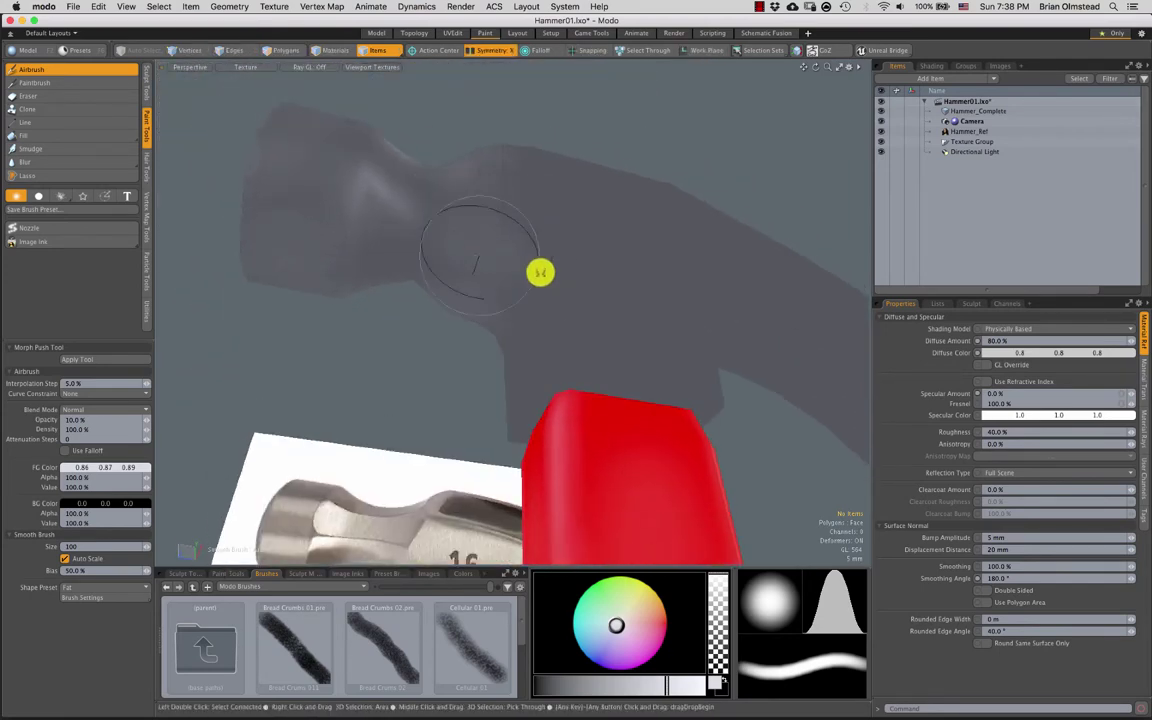
Select the connected handle polygons and hide them so the hammer head stands alone
{"action": "mouse_move", "coordinate": [506, 303]}
{"action": "left_mouse_down", "text": "alt"}
{"action": "mouse_move", "coordinate": [470, 224]}
{"action": "mouse_move", "coordinate": [545, 285]}
{"action": "left_mouse_up", "text": "alt"}
{"action": "left_click_drag", "start_coordinate": [491, 185], "coordinate": [530, 314], "text": "alt"}
{"action": "key", "text": "3"}
{"action": "left_click", "coordinate": [524, 434]}
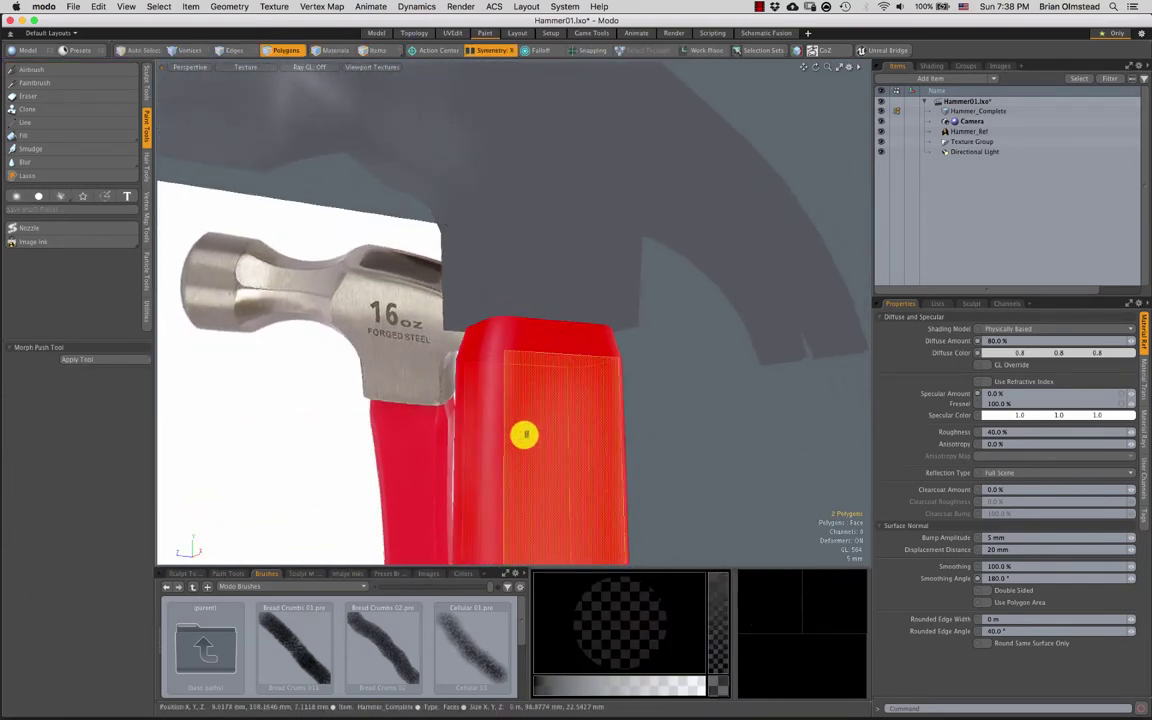
{"action": "left_click_drag", "start_coordinate": [524, 435], "coordinate": [523, 283], "text": "alt"}
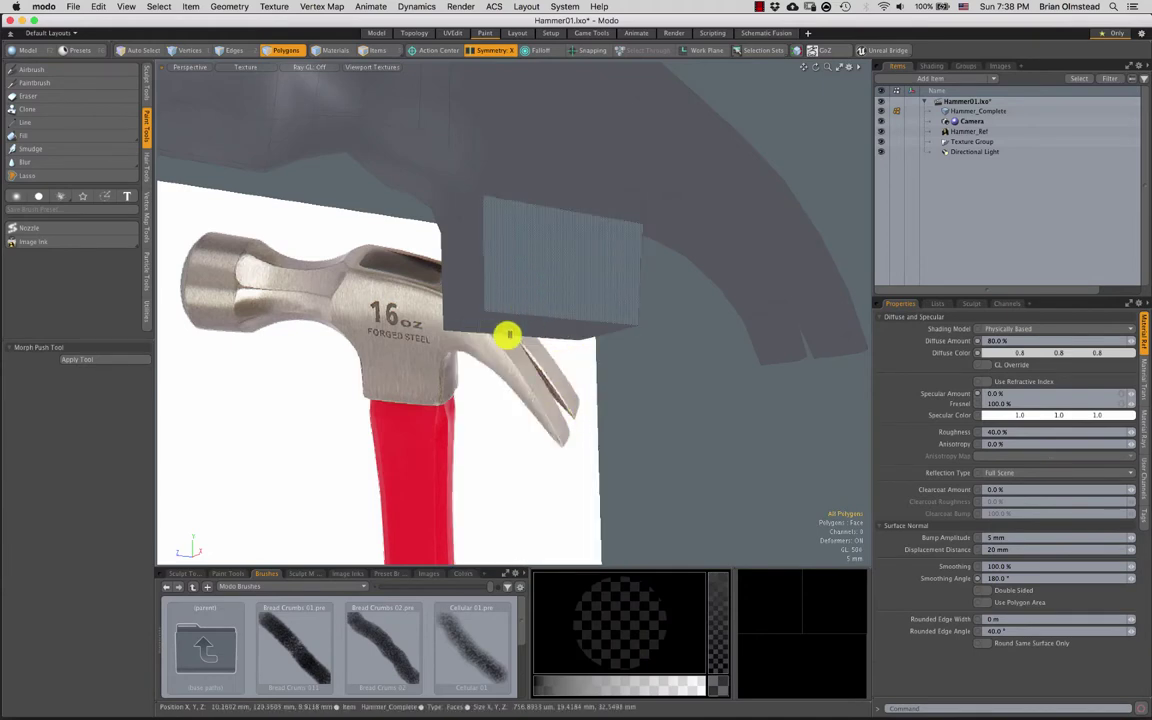
Reactivate the Airbrush and spray faint light gray across the side of the hammer head's central body with brush size 136
{"action": "left_click_drag", "start_coordinate": [508, 336], "coordinate": [340, 270], "text": "alt"}
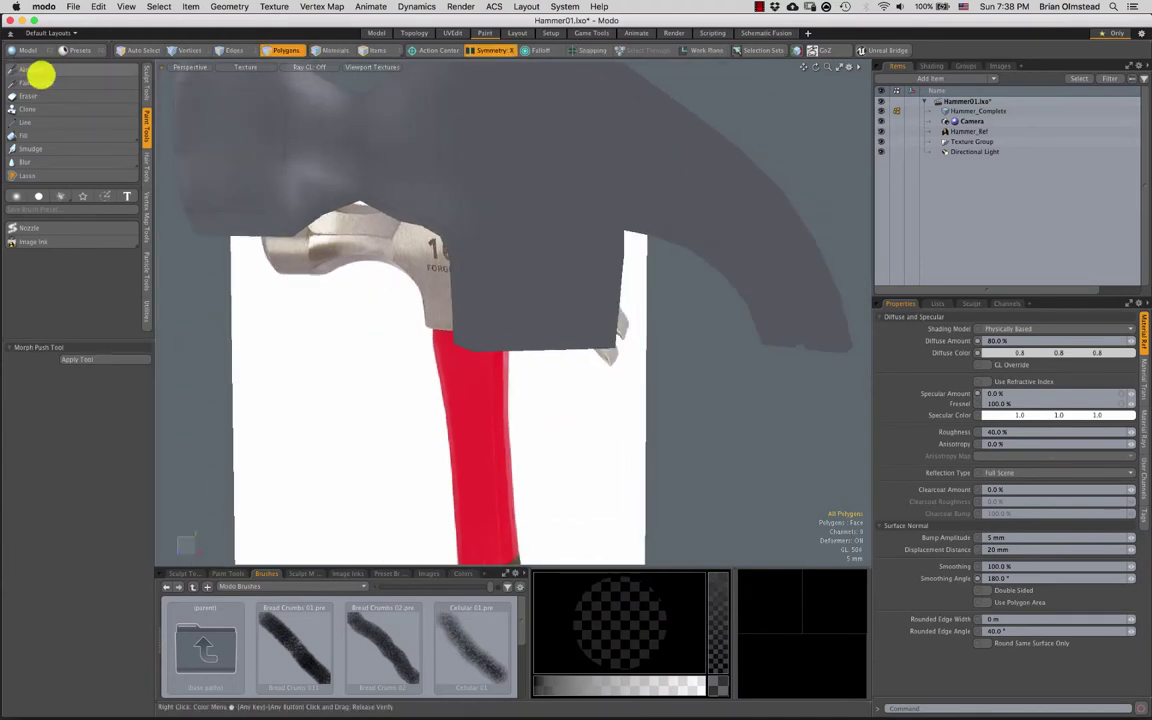
{"action": "left_click", "coordinate": [38, 70]}
{"action": "mouse_move", "coordinate": [450, 318]}
{"action": "left_mouse_down", "text": "alt"}
{"action": "mouse_move", "coordinate": [455, 275]}
{"action": "mouse_move", "coordinate": [440, 275]}
{"action": "mouse_move", "coordinate": [406, 316]}
{"action": "mouse_move", "coordinate": [427, 245]}
{"action": "mouse_move", "coordinate": [378, 257]}
{"action": "left_mouse_up", "text": "alt"}
{"action": "left_click_drag", "start_coordinate": [431, 292], "coordinate": [363, 309], "text": "alt"}
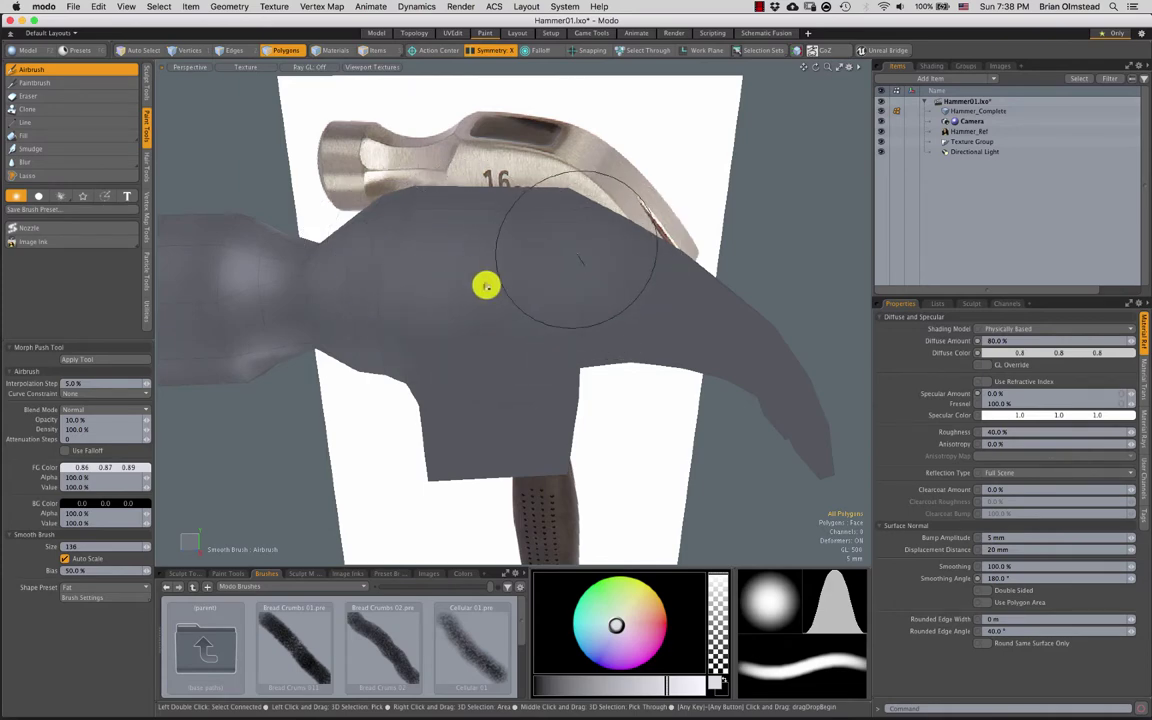
{"action": "left_click_drag", "start_coordinate": [483, 283], "coordinate": [511, 381], "text": "alt"}
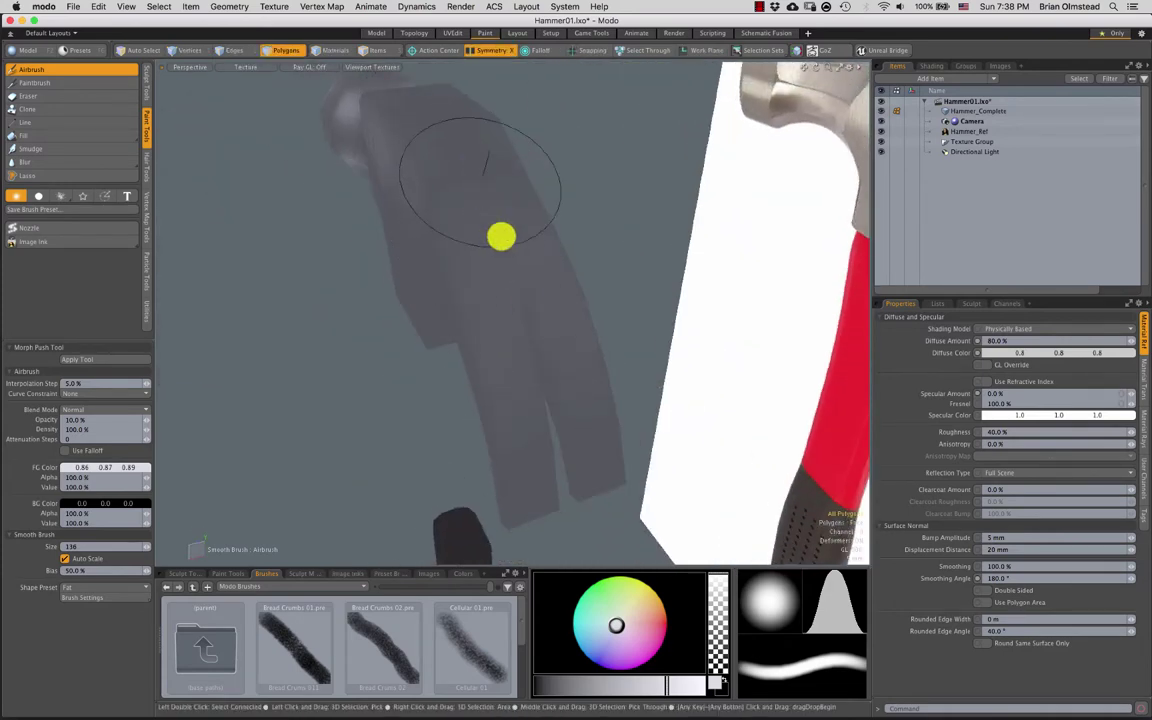
Airbrush subtle light gray along the claw and its two prongs with brush sizes 57 and 81
{"action": "right_click_drag", "start_coordinate": [537, 414], "coordinate": [517, 386]}
{"action": "left_click_drag", "start_coordinate": [471, 393], "coordinate": [486, 431], "text": "alt"}
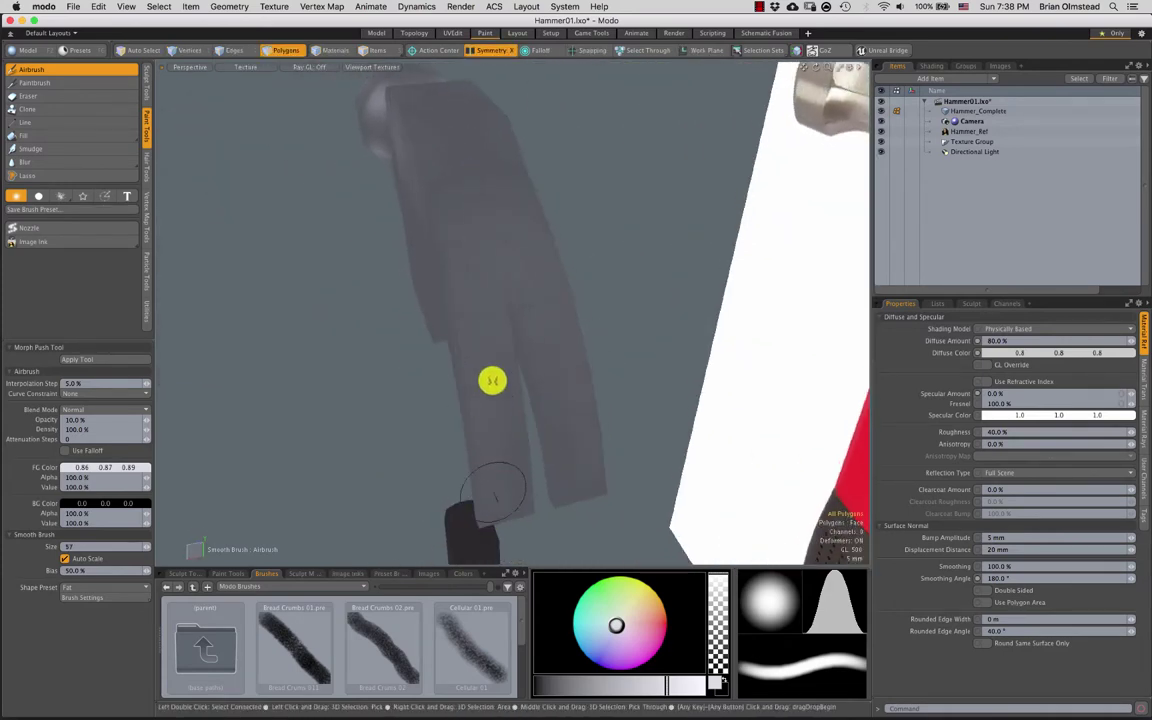
{"action": "left_click_drag", "start_coordinate": [509, 377], "coordinate": [435, 229], "text": "alt"}
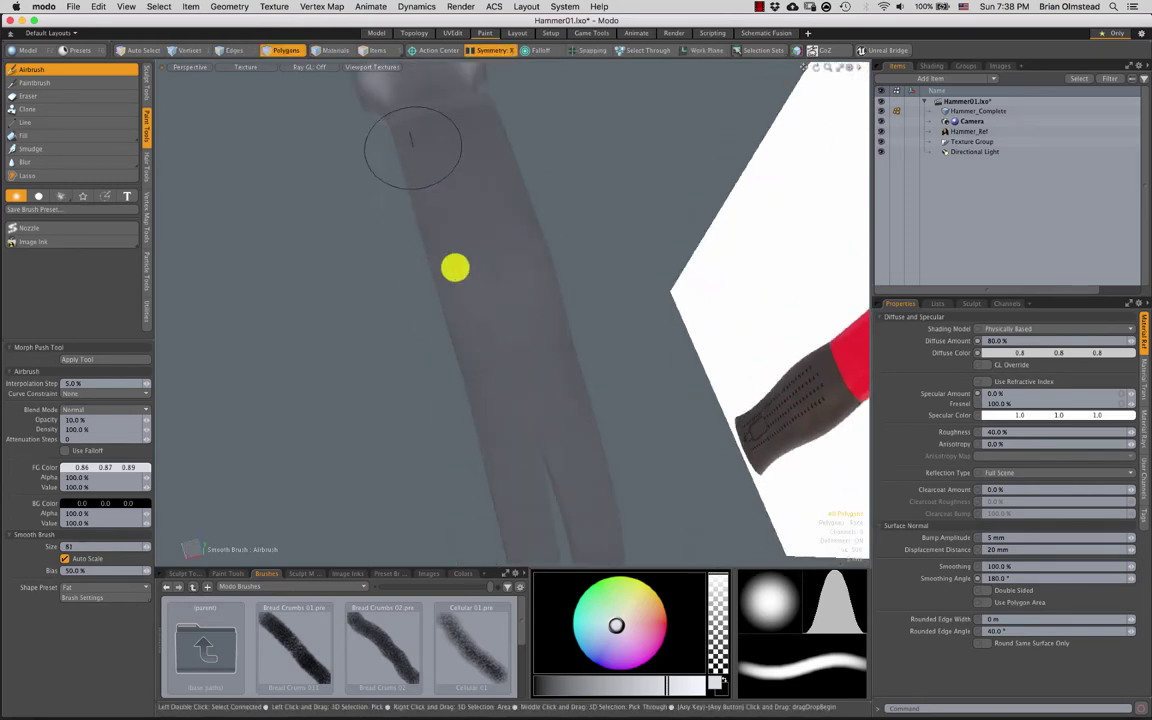
{"action": "mouse_move", "coordinate": [489, 332]}
{"action": "left_mouse_down", "text": "alt"}
{"action": "mouse_move", "coordinate": [545, 244]}
{"action": "mouse_move", "coordinate": [511, 213]}
{"action": "mouse_move", "coordinate": [619, 127]}
{"action": "mouse_move", "coordinate": [472, 313]}
{"action": "mouse_move", "coordinate": [473, 288]}
{"action": "left_mouse_up", "text": "alt"}
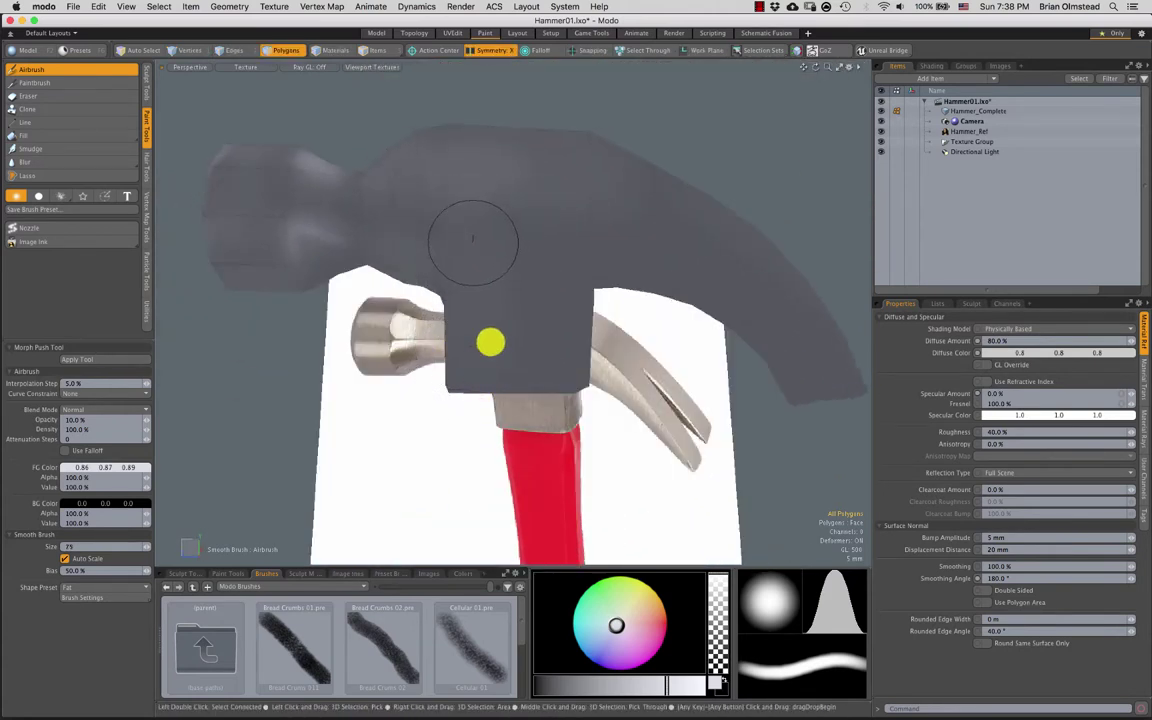
Airbrush soft light gray along the side of the head and down to the claw tips with brush size 75
{"action": "mouse_move", "coordinate": [486, 331]}
{"action": "left_mouse_down", "text": "alt"}
{"action": "mouse_move", "coordinate": [532, 270]}
{"action": "mouse_move", "coordinate": [702, 290]}
{"action": "left_mouse_up", "text": "alt"}
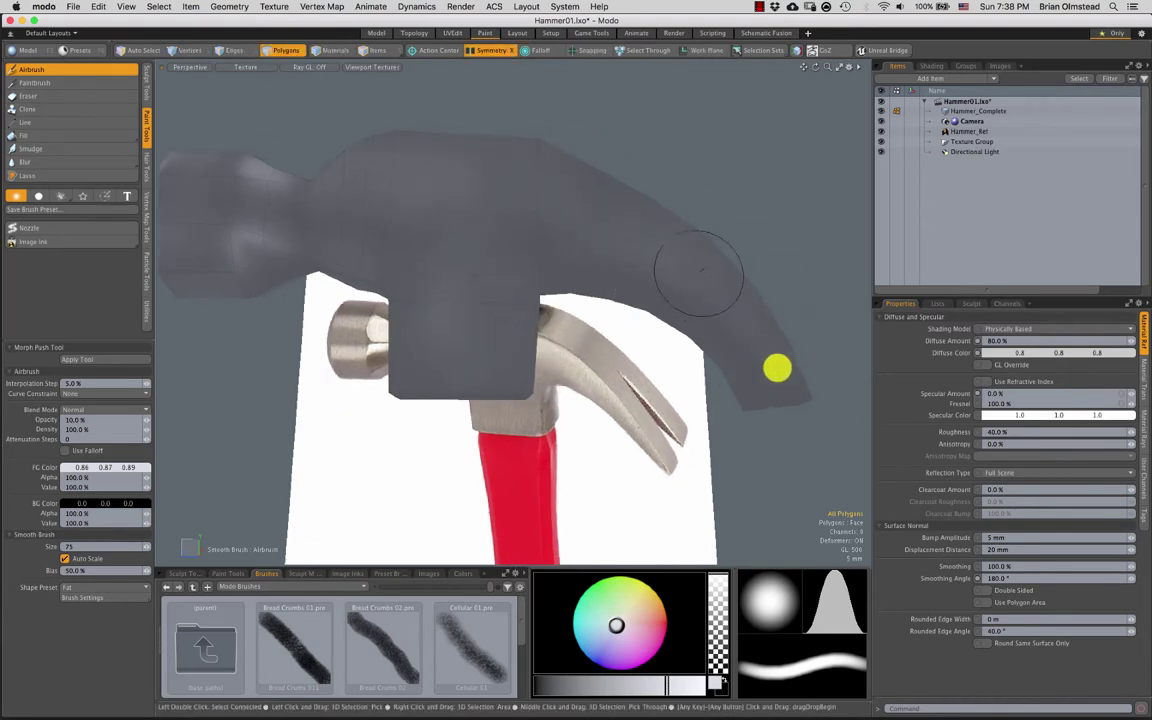
{"action": "mouse_move", "coordinate": [776, 365]}
{"action": "left_mouse_down", "text": "alt"}
{"action": "mouse_move", "coordinate": [625, 257]}
{"action": "mouse_move", "coordinate": [506, 249]}
{"action": "left_mouse_up", "text": "alt"}
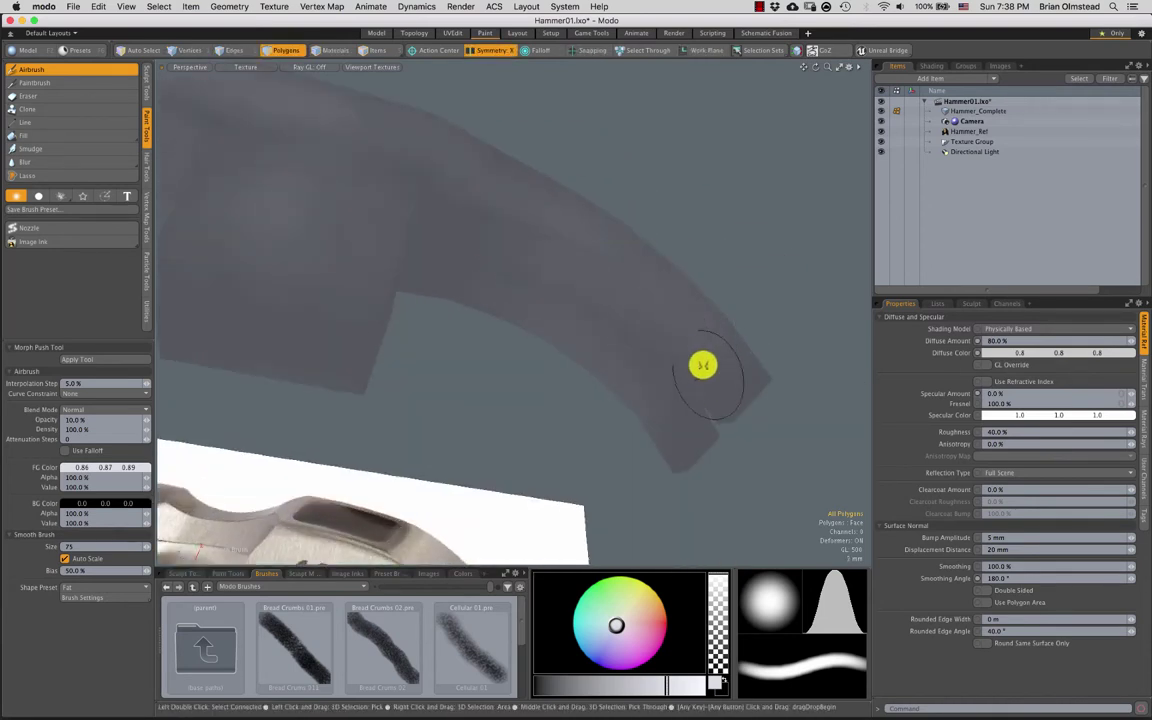
{"action": "mouse_move", "coordinate": [692, 359]}
{"action": "right_mouse_down"}
{"action": "mouse_move", "coordinate": [707, 375]}
{"action": "mouse_move", "coordinate": [697, 367]}
{"action": "right_mouse_up"}
{"action": "left_click_drag", "start_coordinate": [398, 250], "coordinate": [510, 248], "text": "alt"}
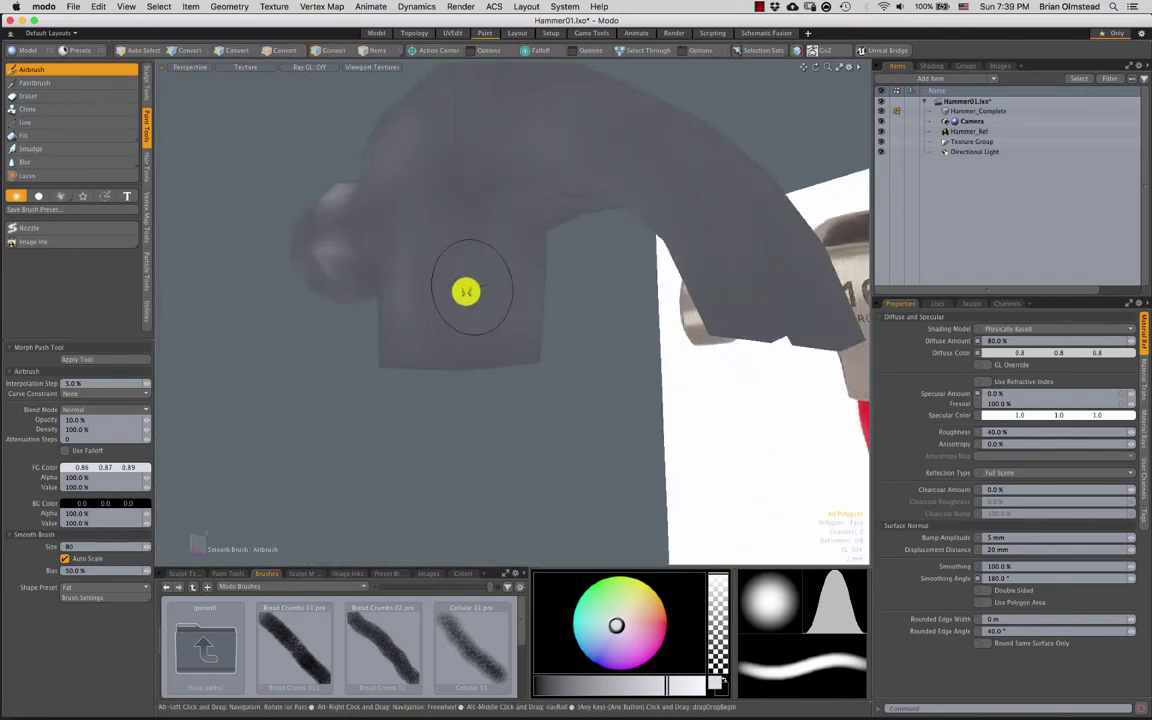
Airbrush vertical light gray highlights on the faces and corners of the handle socket with brush sizes 62 and 35
{"action": "left_click_drag", "start_coordinate": [466, 291], "coordinate": [434, 306], "text": "alt"}
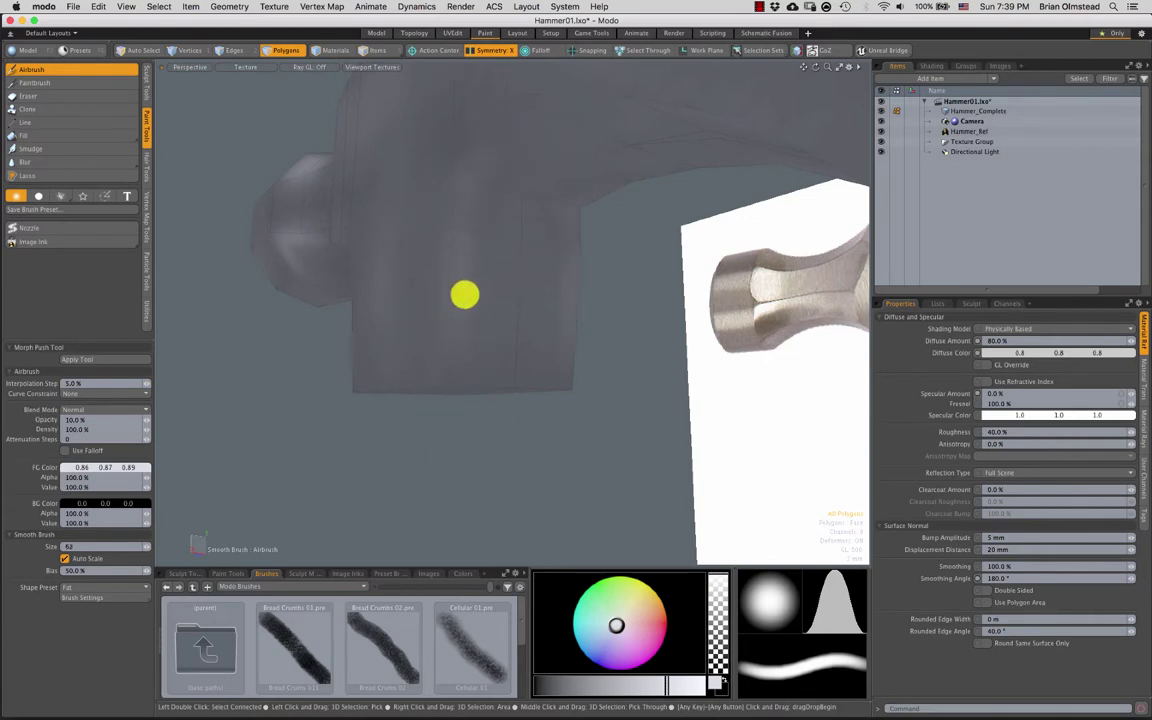
{"action": "right_click_drag", "start_coordinate": [472, 340], "coordinate": [481, 341]}
{"action": "mouse_move", "coordinate": [481, 341]}
{"action": "left_mouse_down", "text": "shift"}
{"action": "mouse_move", "coordinate": [478, 319]}
{"action": "mouse_move", "coordinate": [501, 288]}
{"action": "mouse_move", "coordinate": [480, 240]}
{"action": "mouse_move", "coordinate": [448, 299]}
{"action": "left_mouse_up", "text": "shift"}
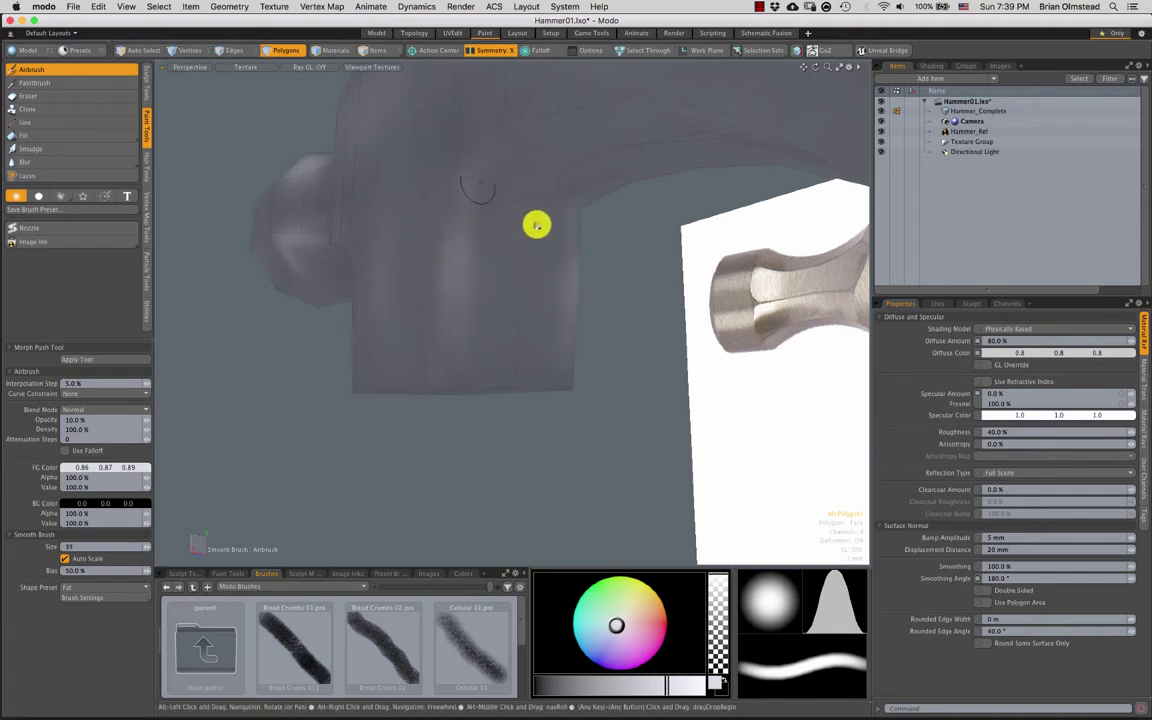
{"action": "mouse_move", "coordinate": [535, 224]}
{"action": "left_mouse_down", "text": "alt"}
{"action": "mouse_move", "coordinate": [476, 247]}
{"action": "mouse_move", "coordinate": [506, 265]}
{"action": "mouse_move", "coordinate": [540, 226]}
{"action": "left_mouse_up", "text": "alt"}
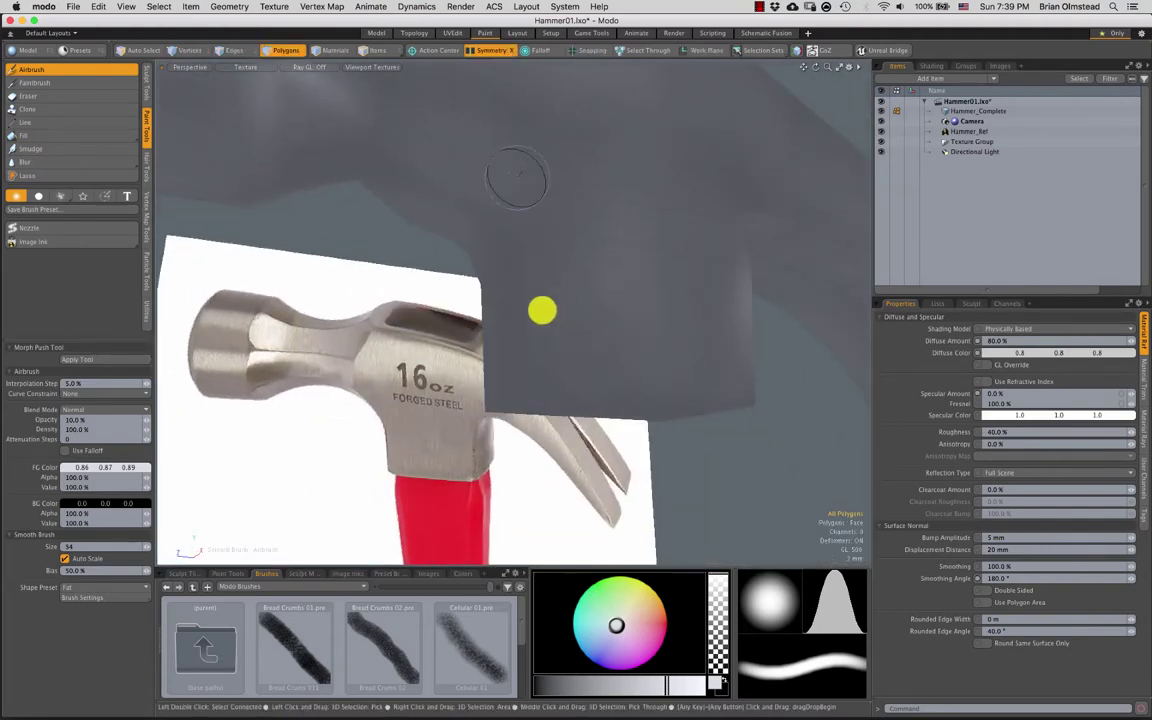
Build up soft light gray over the cheek and upper body of the head with brush sizes 51 to 85
{"action": "left_click_drag", "start_coordinate": [505, 183], "coordinate": [465, 226], "text": "alt"}
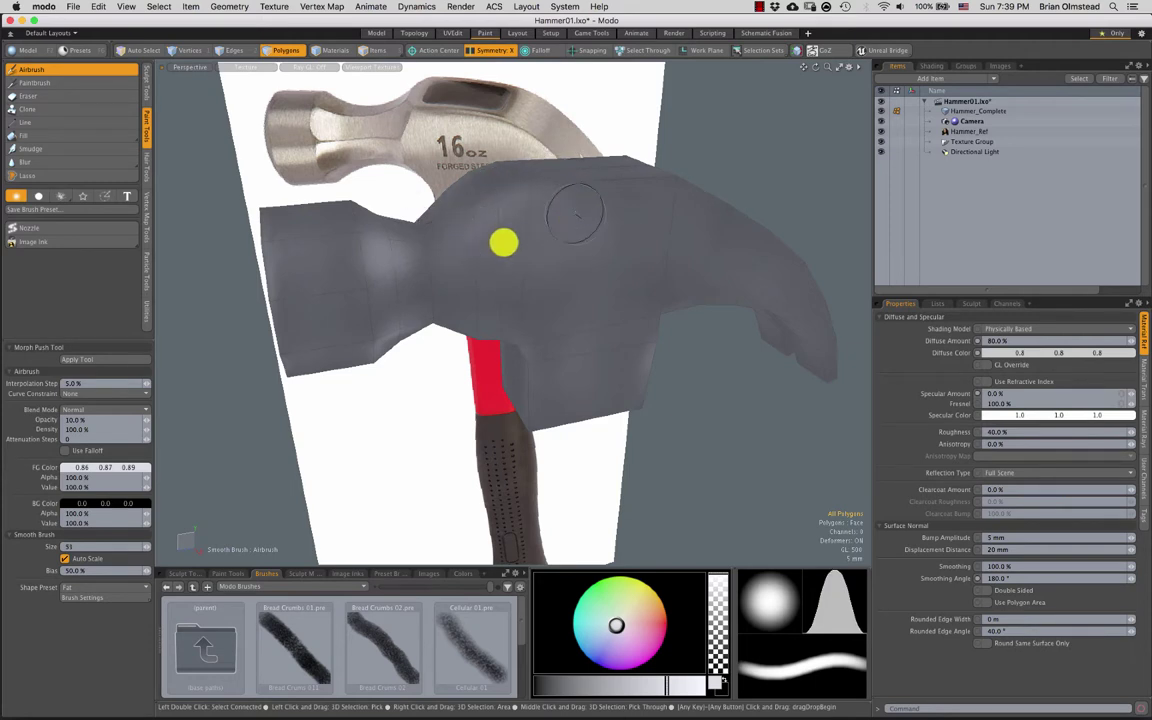
{"action": "left_click_drag", "start_coordinate": [555, 290], "coordinate": [490, 207], "text": "alt"}
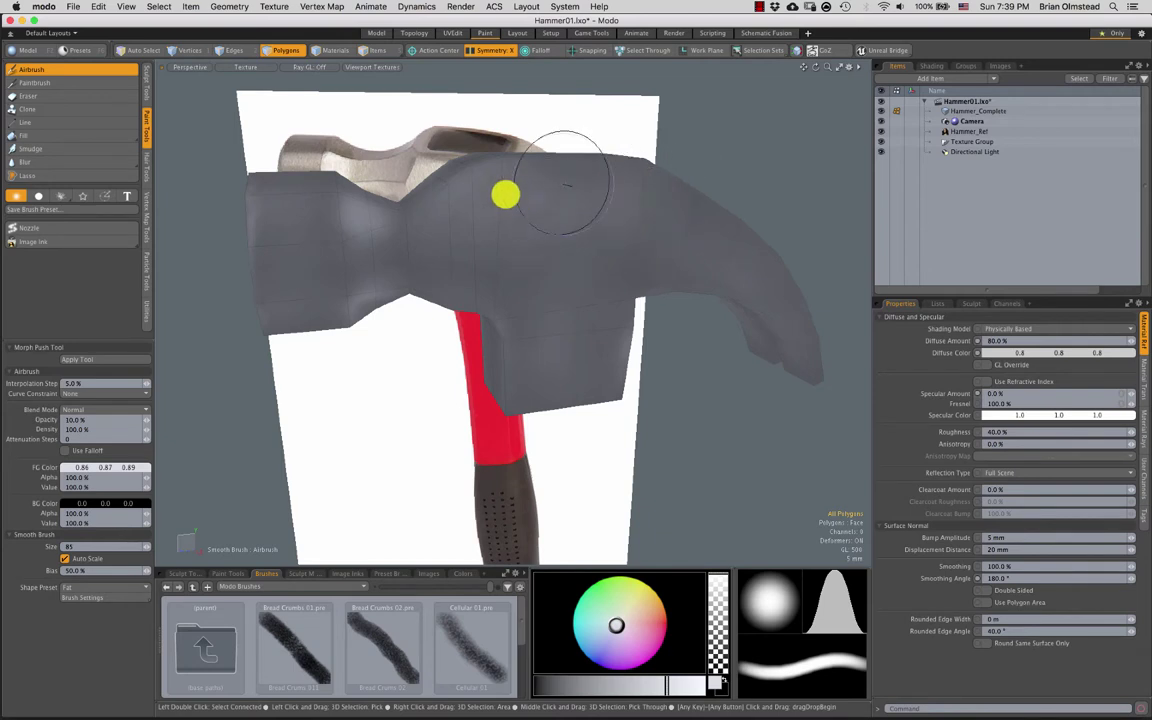
{"action": "mouse_move", "coordinate": [476, 244]}
{"action": "left_mouse_down", "text": "alt"}
{"action": "mouse_move", "coordinate": [445, 255]}
{"action": "mouse_move", "coordinate": [481, 288]}
{"action": "mouse_move", "coordinate": [357, 283]}
{"action": "mouse_move", "coordinate": [432, 260]}
{"action": "mouse_move", "coordinate": [342, 213]}
{"action": "left_mouse_up", "text": "alt"}
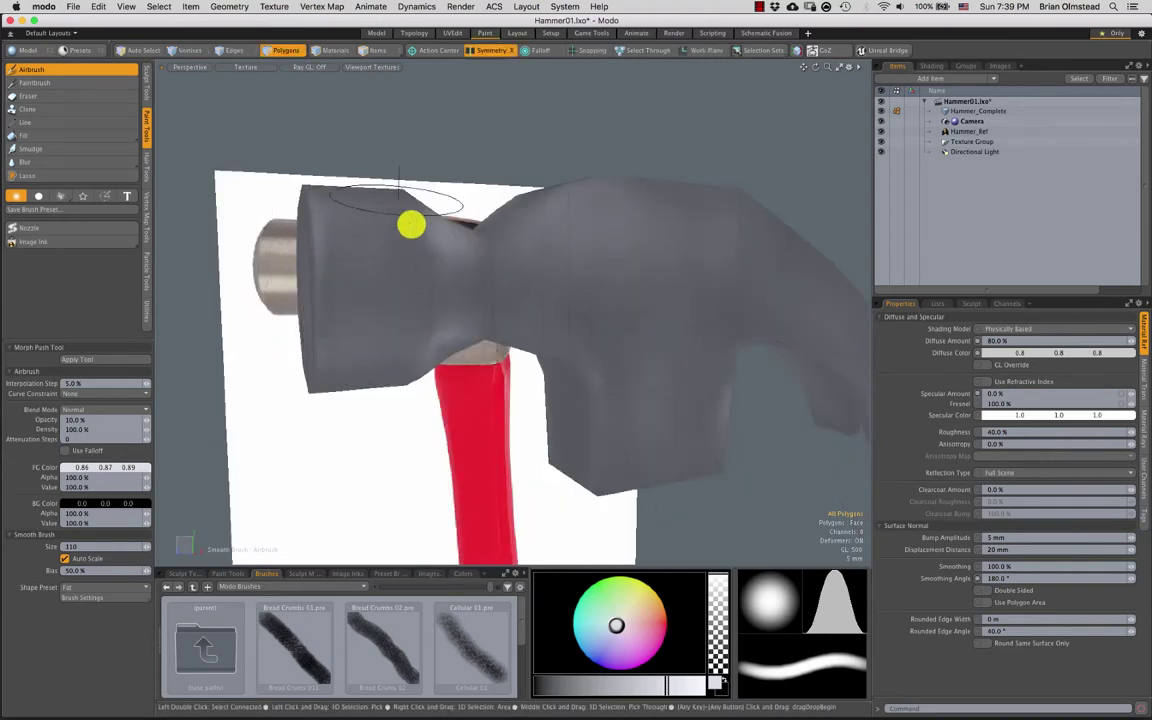
Airbrush light gray over the striking end and neck, reducing the brush from size 110 to 17 for finer highlights
{"action": "mouse_move", "coordinate": [411, 224]}
{"action": "left_mouse_down", "text": "alt"}
{"action": "mouse_move", "coordinate": [438, 334]}
{"action": "mouse_move", "coordinate": [386, 252]}
{"action": "left_mouse_up", "text": "alt"}
{"action": "mouse_move", "coordinate": [327, 337]}
{"action": "left_mouse_down", "text": "alt"}
{"action": "mouse_move", "coordinate": [399, 291]}
{"action": "mouse_move", "coordinate": [379, 257]}
{"action": "left_mouse_up", "text": "alt"}
{"action": "right_click_drag", "start_coordinate": [404, 258], "coordinate": [366, 253]}
{"action": "left_click_drag", "start_coordinate": [386, 282], "coordinate": [420, 271], "text": "alt"}
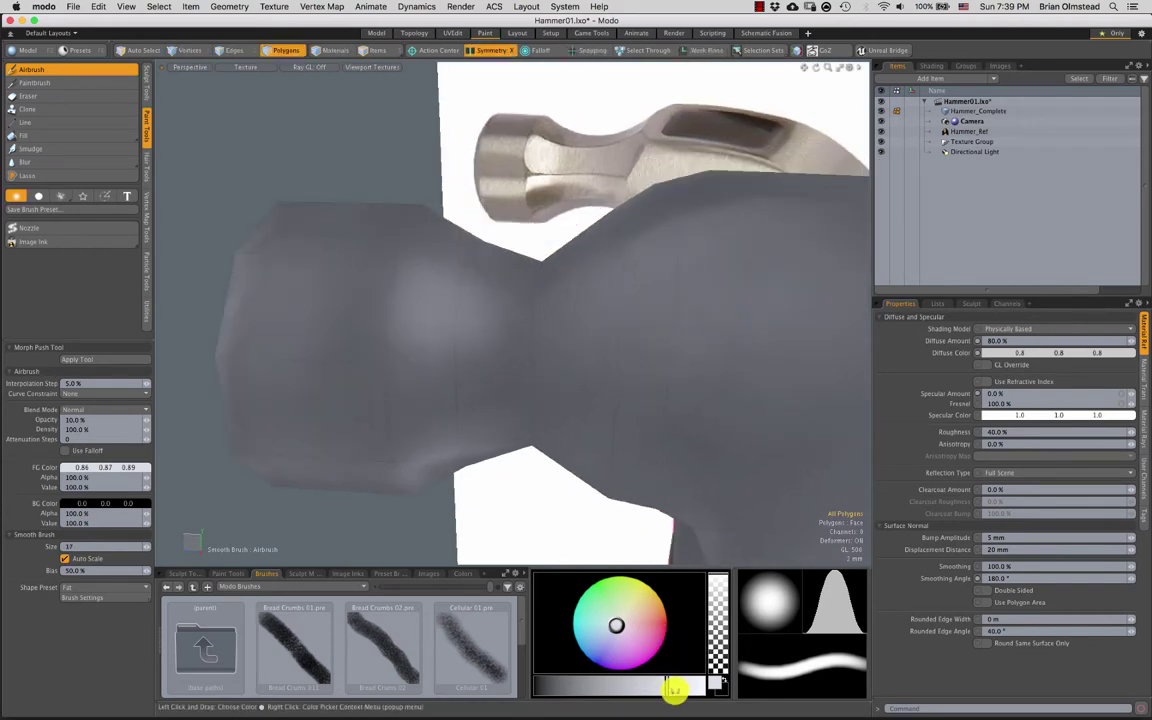
Lighten the foreground color to 0.93, 0.95, 0.97 and airbrush size 36 highlights along the neck facets, striking-end rim and upper claw edge
{"action": "left_click", "coordinate": [680, 688]}
{"action": "left_click_drag", "start_coordinate": [684, 675], "coordinate": [690, 677]}
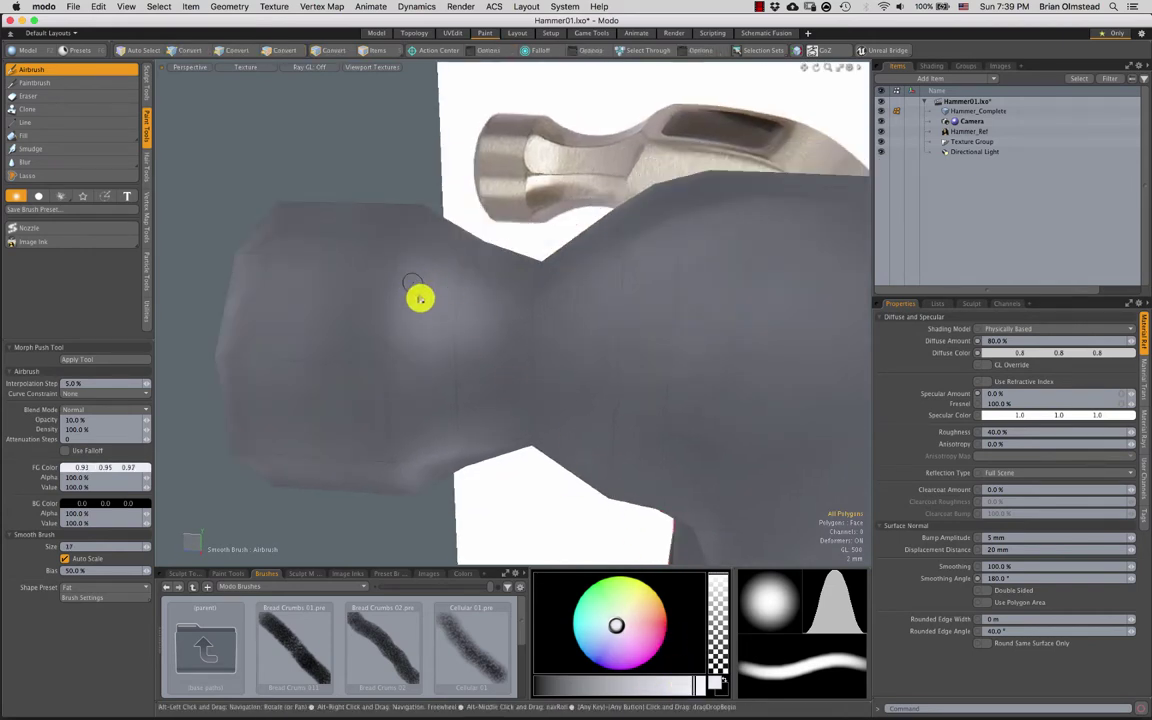
{"action": "left_click_drag", "start_coordinate": [419, 298], "coordinate": [420, 308], "text": "alt"}
{"action": "right_click_drag", "start_coordinate": [419, 308], "coordinate": [426, 309]}
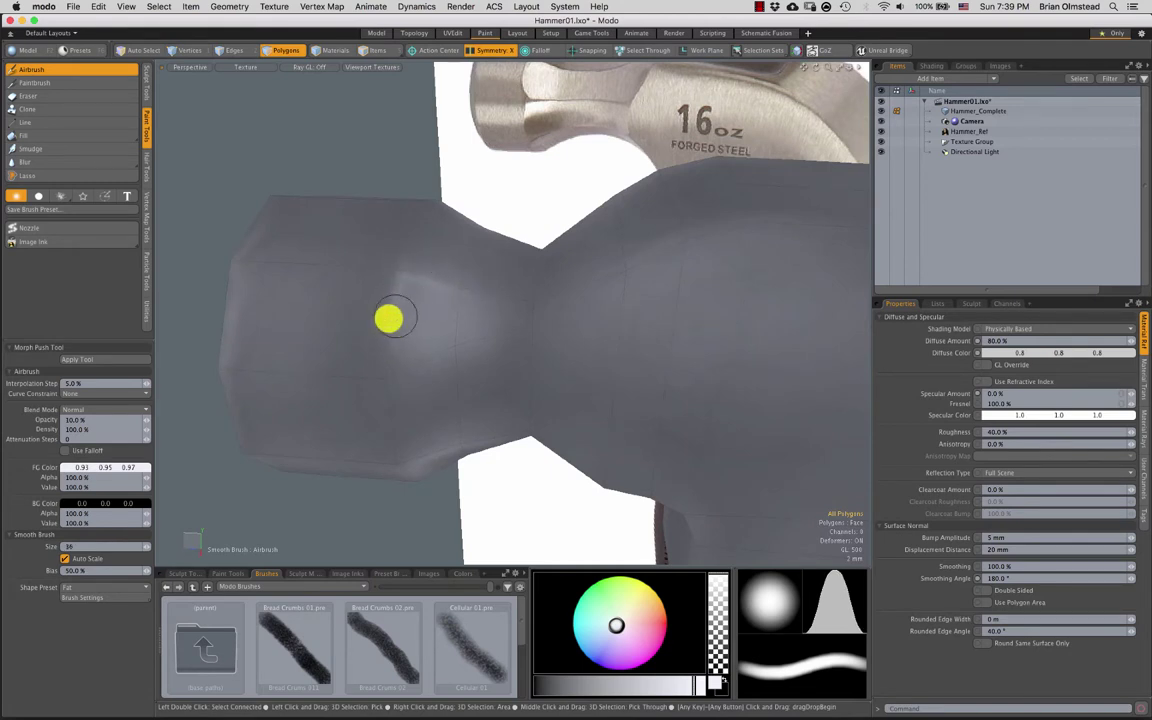
{"action": "mouse_move", "coordinate": [389, 318]}
{"action": "left_mouse_down"}
{"action": "mouse_move", "coordinate": [473, 296]}
{"action": "mouse_move", "coordinate": [386, 345]}
{"action": "mouse_move", "coordinate": [476, 291]}
{"action": "mouse_move", "coordinate": [379, 353]}
{"action": "mouse_move", "coordinate": [381, 327]}
{"action": "mouse_move", "coordinate": [365, 319]}
{"action": "mouse_move", "coordinate": [437, 275]}
{"action": "mouse_move", "coordinate": [425, 221]}
{"action": "mouse_move", "coordinate": [458, 304]}
{"action": "mouse_move", "coordinate": [429, 257]}
{"action": "mouse_move", "coordinate": [414, 391]}
{"action": "left_mouse_up"}
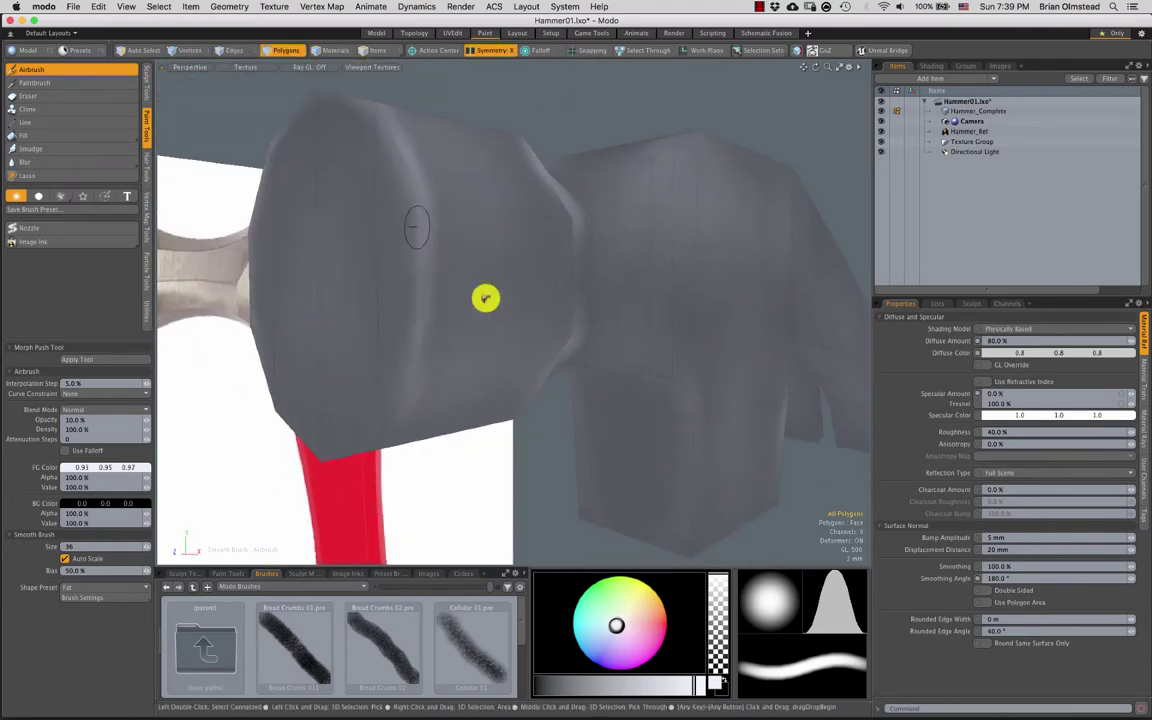
{"action": "mouse_move", "coordinate": [485, 298]}
{"action": "left_mouse_down", "text": "alt"}
{"action": "mouse_move", "coordinate": [561, 309]}
{"action": "mouse_move", "coordinate": [486, 260]}
{"action": "mouse_move", "coordinate": [576, 347]}
{"action": "mouse_move", "coordinate": [472, 219]}
{"action": "mouse_move", "coordinate": [501, 252]}
{"action": "mouse_move", "coordinate": [555, 267]}
{"action": "mouse_move", "coordinate": [600, 390]}
{"action": "left_mouse_up", "text": "alt"}
{"action": "mouse_move", "coordinate": [604, 388]}
{"action": "left_mouse_down", "text": "alt"}
{"action": "mouse_move", "coordinate": [639, 291]}
{"action": "mouse_move", "coordinate": [566, 321]}
{"action": "mouse_move", "coordinate": [653, 231]}
{"action": "left_mouse_up", "text": "alt"}
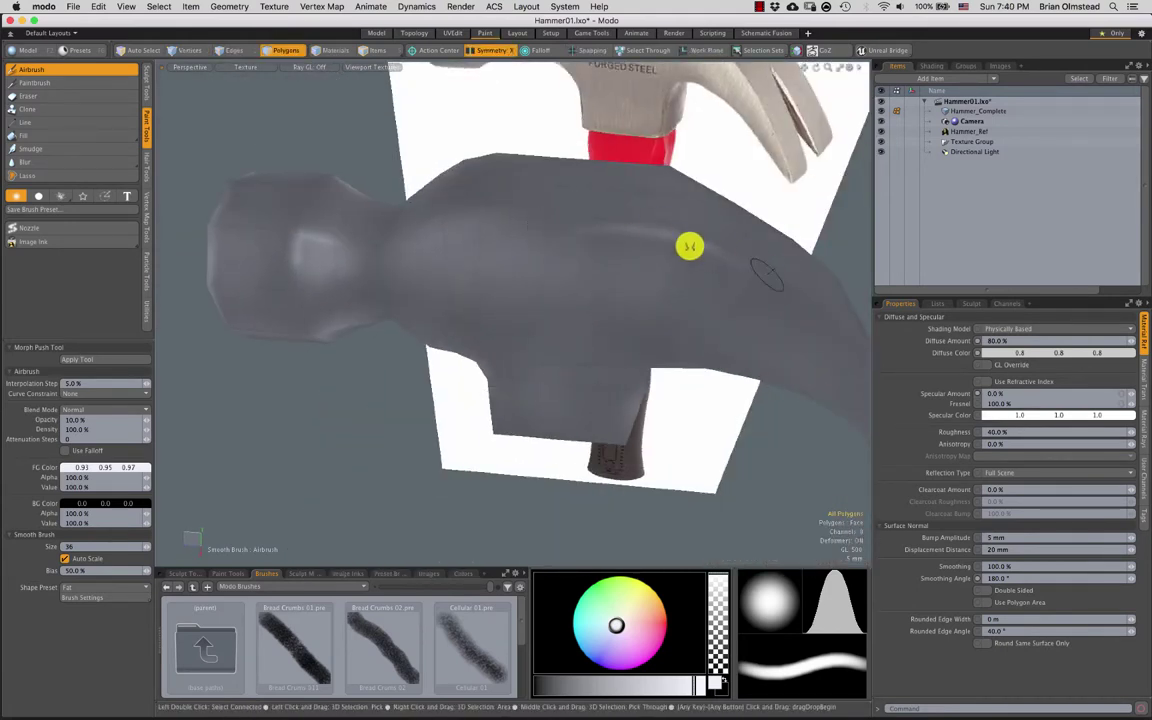
Unhide the handle, drop the Airbrush, and clear the polygon selection to review the whole hammer beside the reference
{"action": "left_click_drag", "start_coordinate": [753, 267], "coordinate": [571, 247], "text": "alt"}
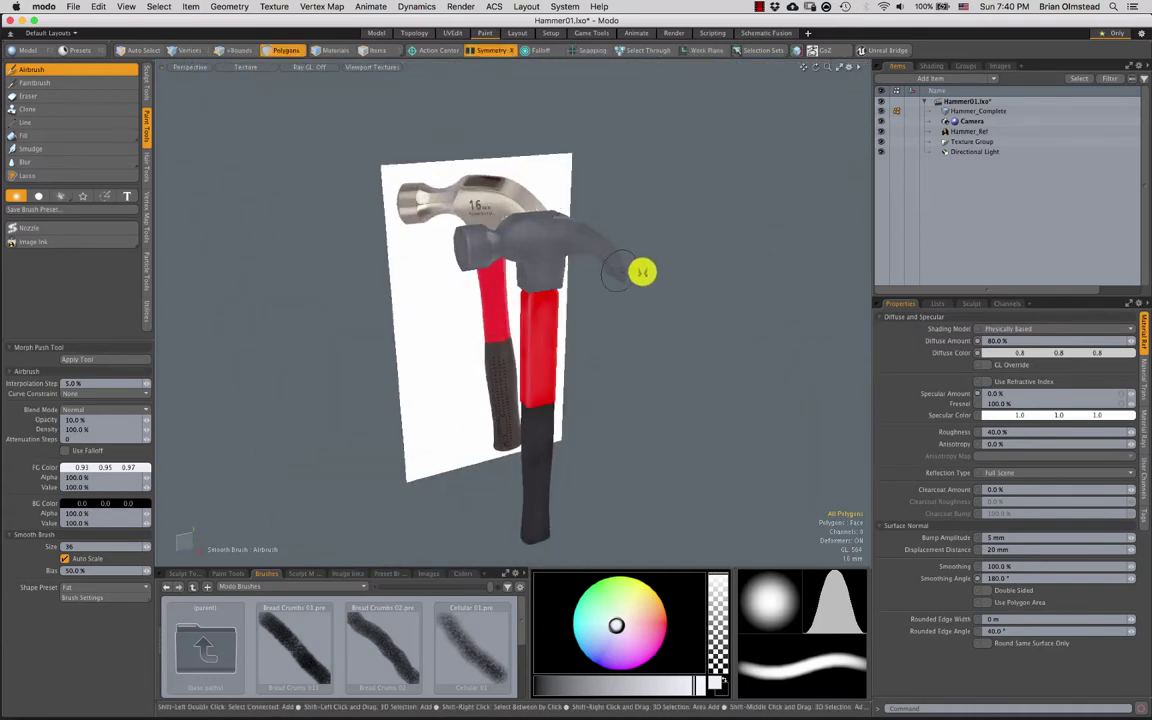
{"action": "mouse_move", "coordinate": [583, 322]}
{"action": "left_mouse_down", "text": "ctrl+alt"}
{"action": "mouse_move", "coordinate": [725, 264]}
{"action": "mouse_move", "coordinate": [674, 291]}
{"action": "mouse_move", "coordinate": [660, 243]}
{"action": "left_mouse_up", "text": "ctrl+alt"}
{"action": "key", "text": "q"}
{"action": "key", "text": "ctrl+3"}
{"action": "left_click", "coordinate": [814, 262]}
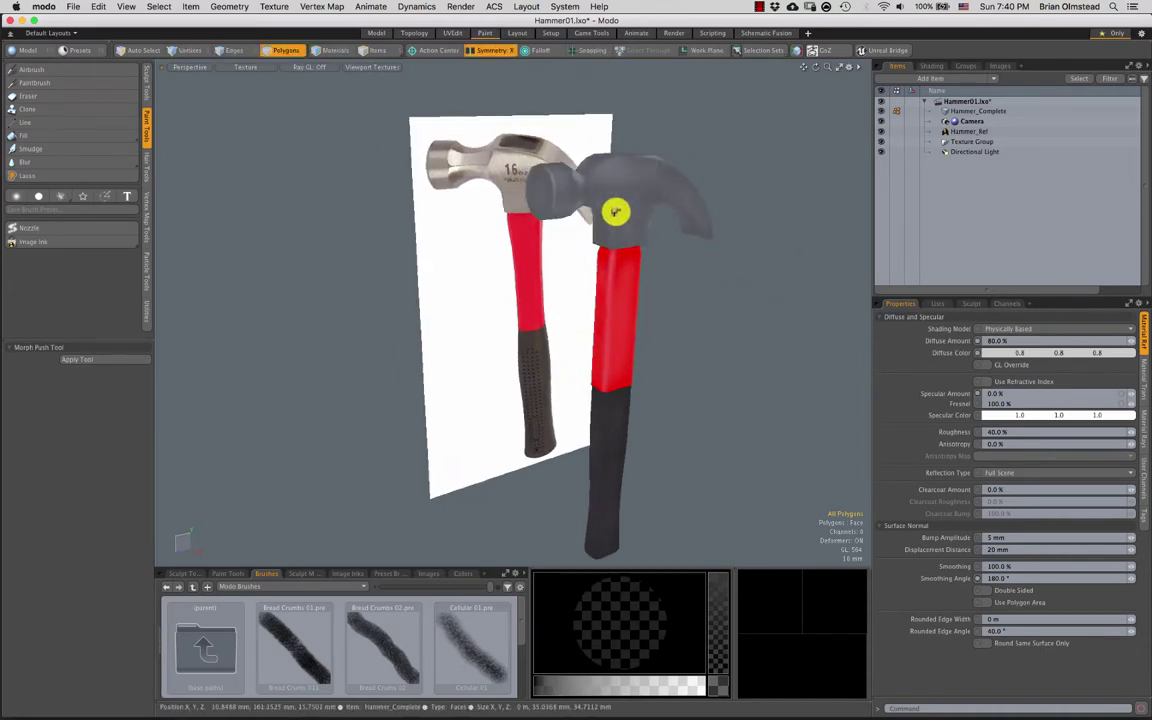
{"action": "scroll", "coordinate": [616, 214], "scroll_direction": "up", "scroll_amount": 3}
{"action": "left_click_drag", "start_coordinate": [620, 201], "coordinate": [604, 219], "text": "alt"}
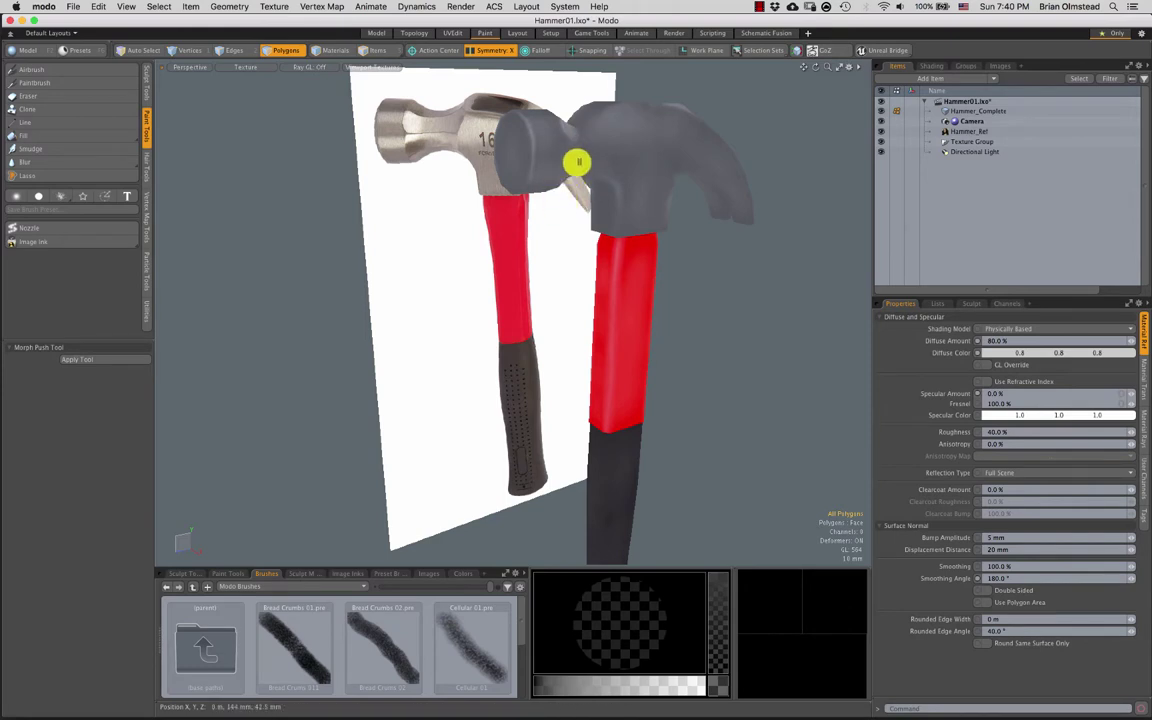
Save the Hammer_Paint image from the scene's image clips
{"action": "left_click", "coordinate": [996, 66]}
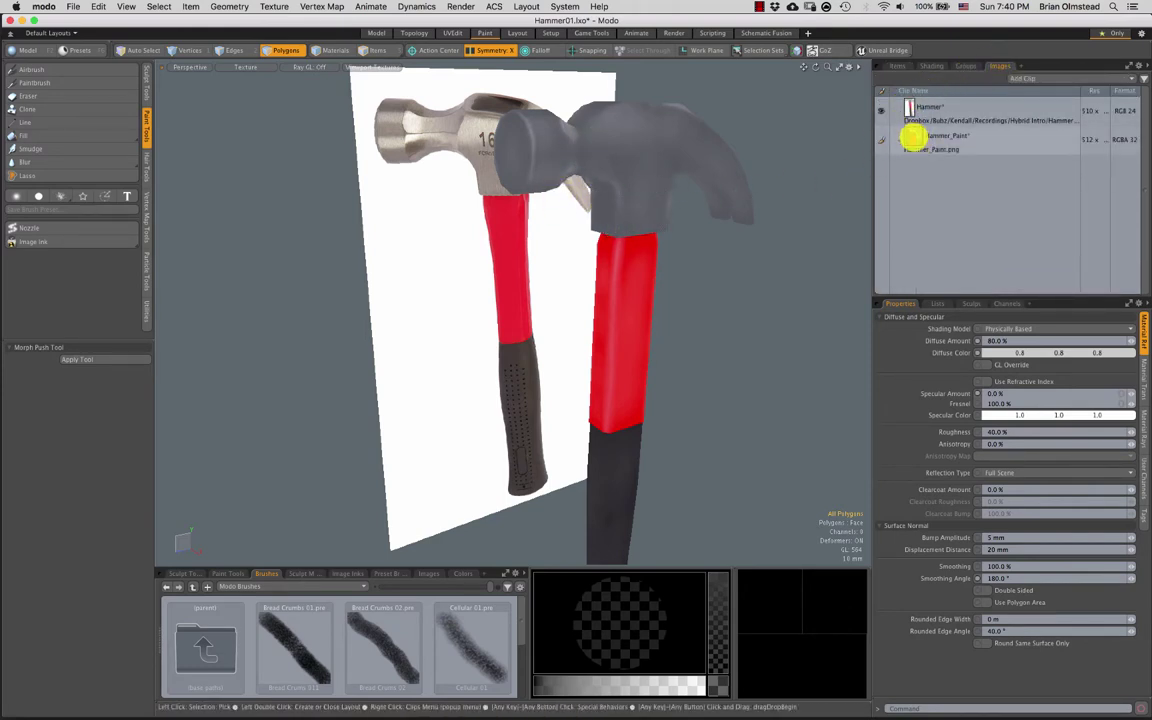
{"action": "left_click", "coordinate": [913, 139]}
{"action": "right_click", "coordinate": [910, 141]}
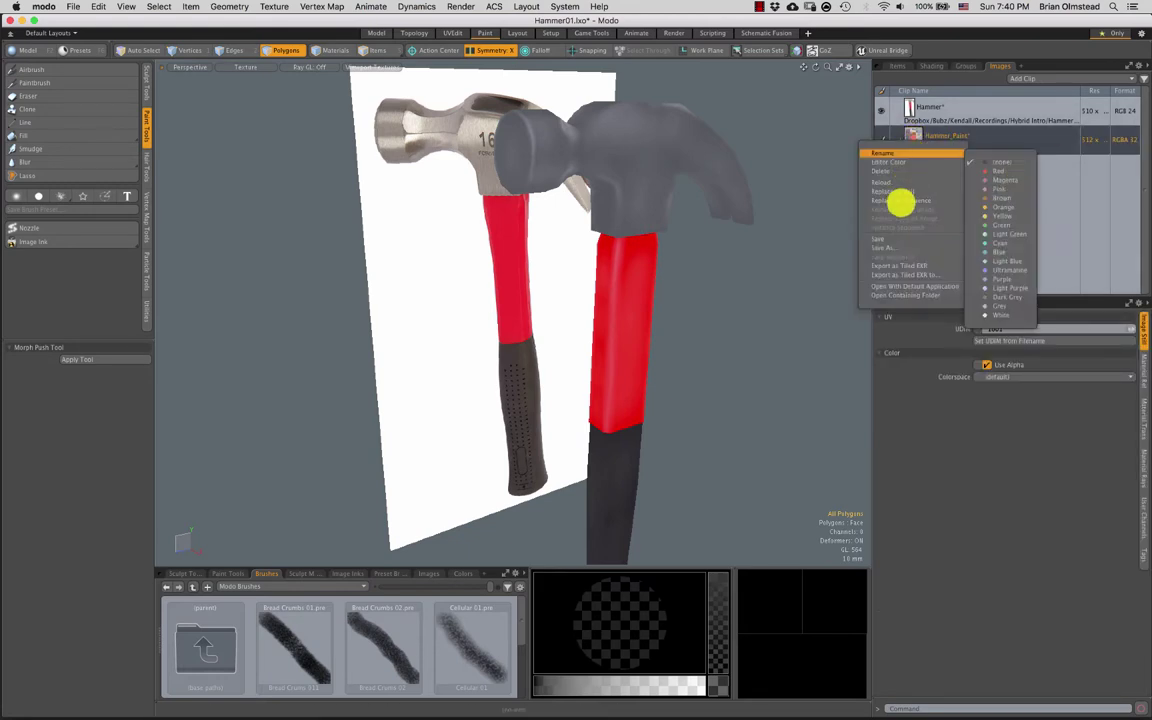
{"action": "left_click", "coordinate": [879, 236]}
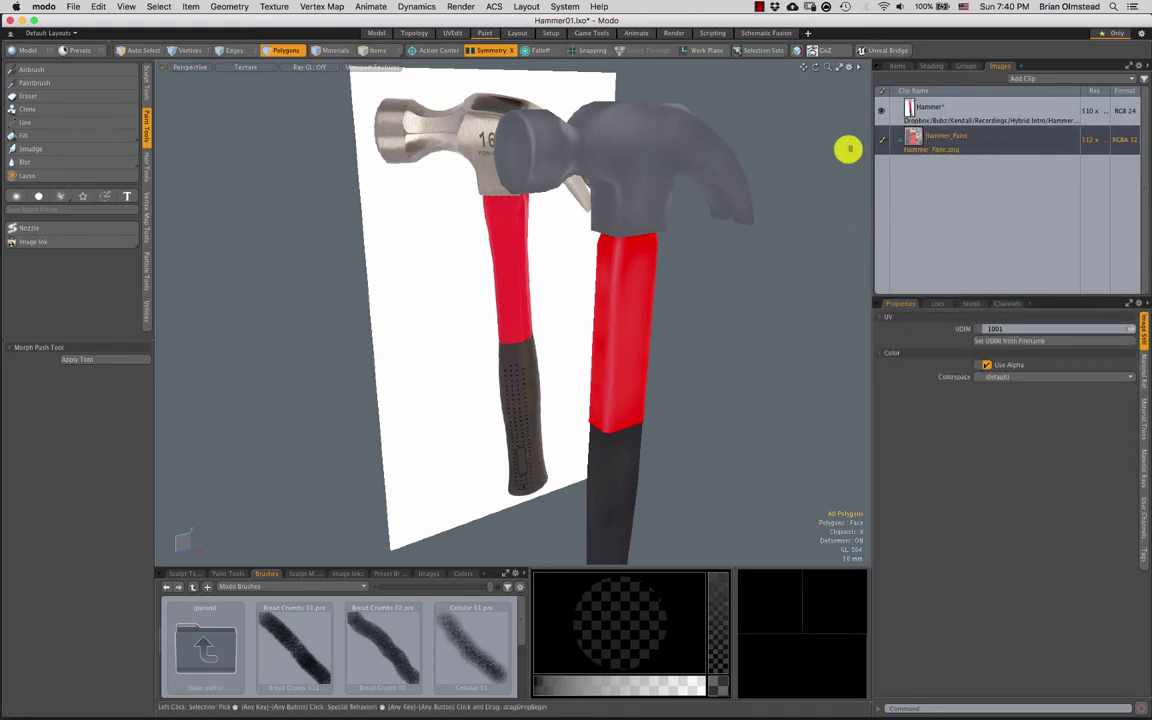
Switch to Photoshop and fit the exported Hammer_Paint.png to the window to examine its colors
{"action": "left_click", "coordinate": [894, 67]}
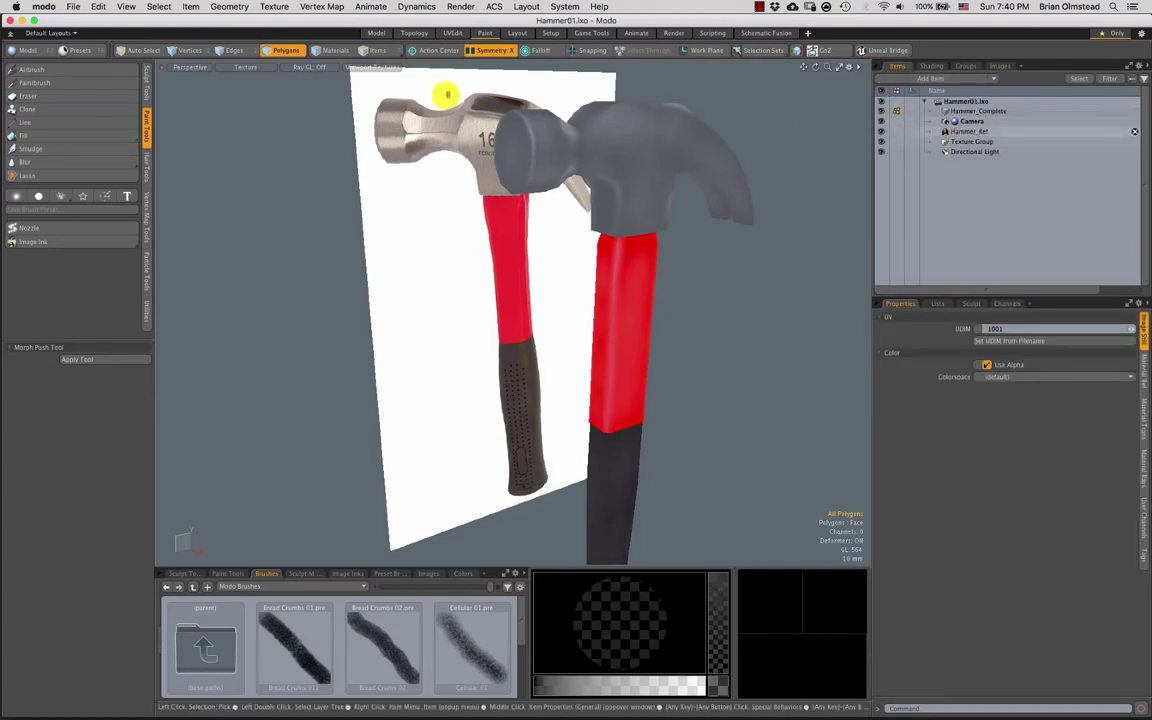
{"action": "mouse_move", "coordinate": [661, 342]}
{"action": "left_mouse_down"}
{"action": "mouse_move", "coordinate": [604, 257]}
{"action": "mouse_move", "coordinate": [638, 314]}
{"action": "mouse_move", "coordinate": [607, 260]}
{"action": "mouse_move", "coordinate": [614, 298]}
{"action": "mouse_move", "coordinate": [594, 296]}
{"action": "mouse_move", "coordinate": [612, 303]}
{"action": "left_mouse_up"}
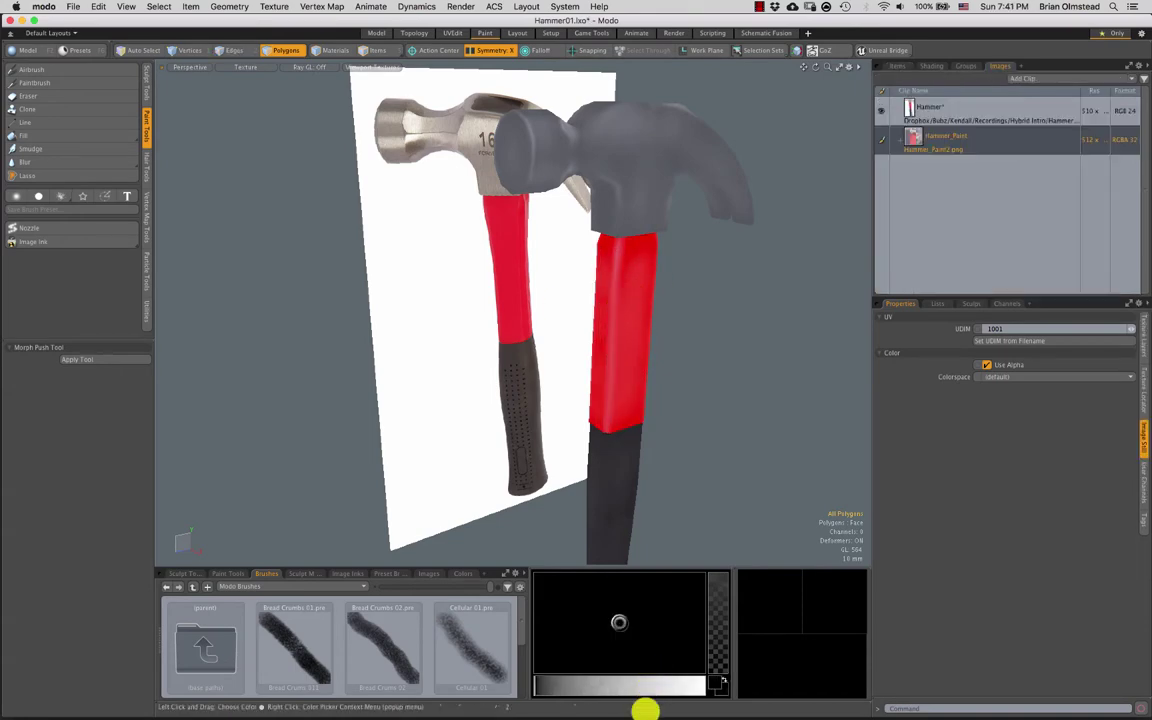
{"action": "left_click", "coordinate": [650, 703]}
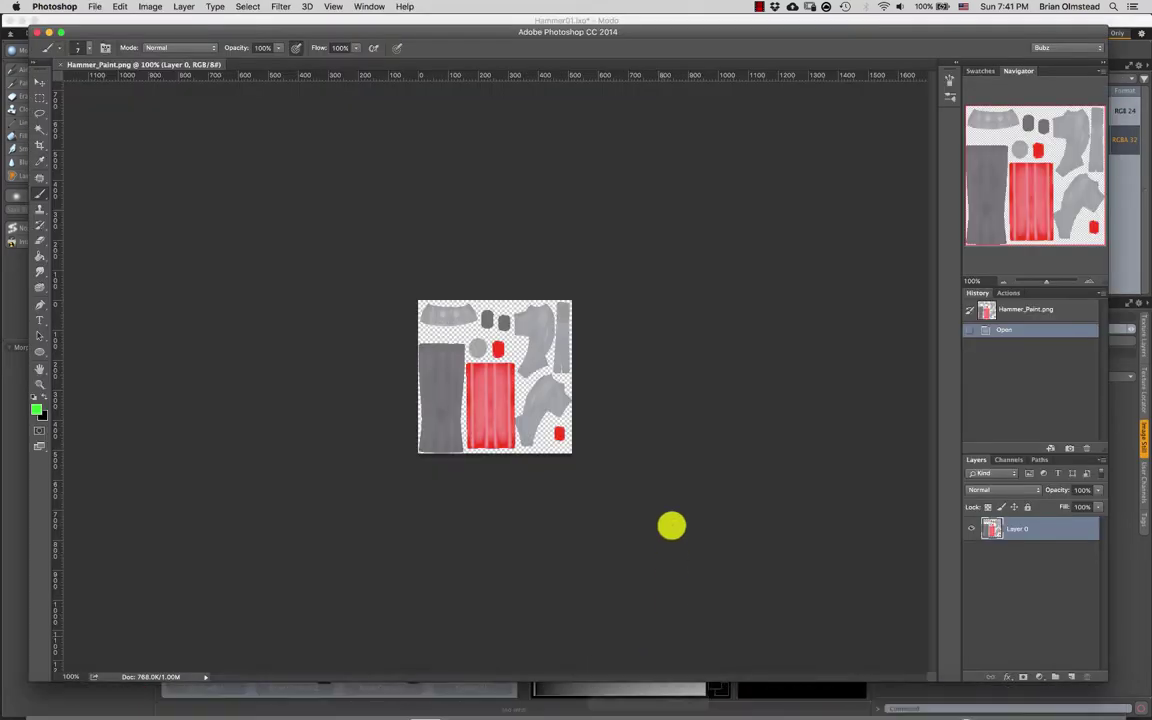
{"action": "key", "text": "super+1"}
{"action": "key", "text": "super+0"}
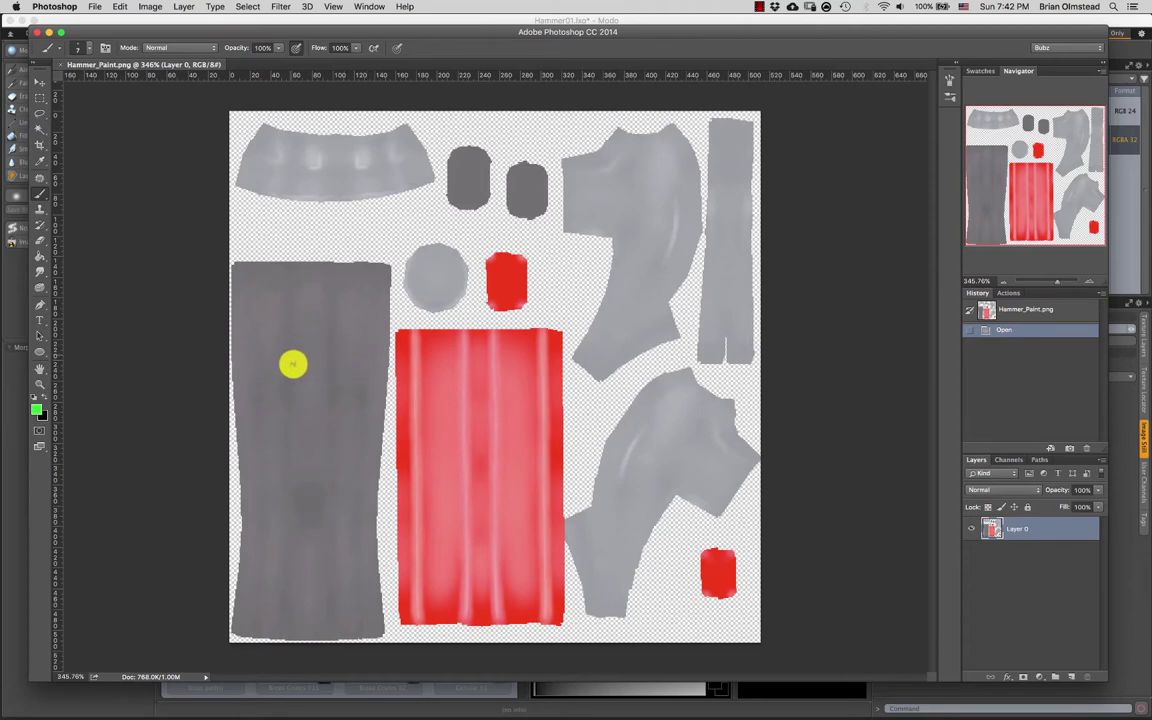
Arrange the Photoshop and Modo windows side by side to compare Hammer_Paint.png's colors with the textured hammer
{"action": "left_click_drag", "start_coordinate": [254, 28], "coordinate": [828, 72]}
{"action": "left_click", "coordinate": [492, 19]}
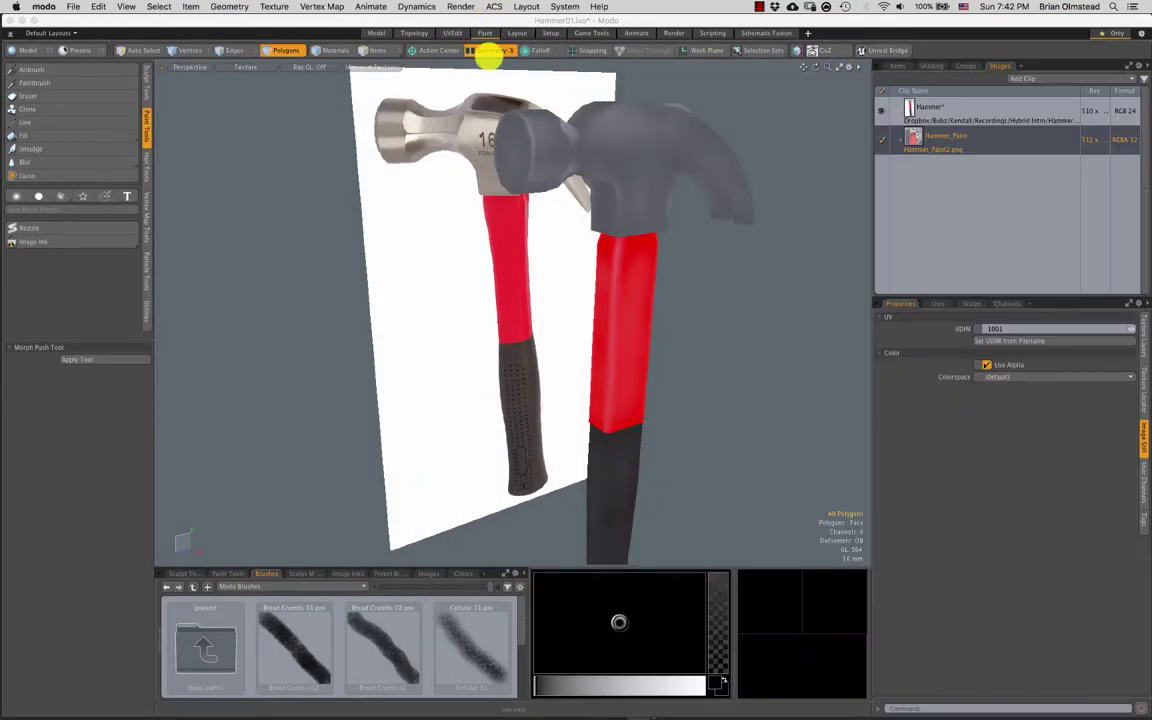
{"action": "left_click_drag", "start_coordinate": [382, 228], "coordinate": [483, 288], "text": "alt"}
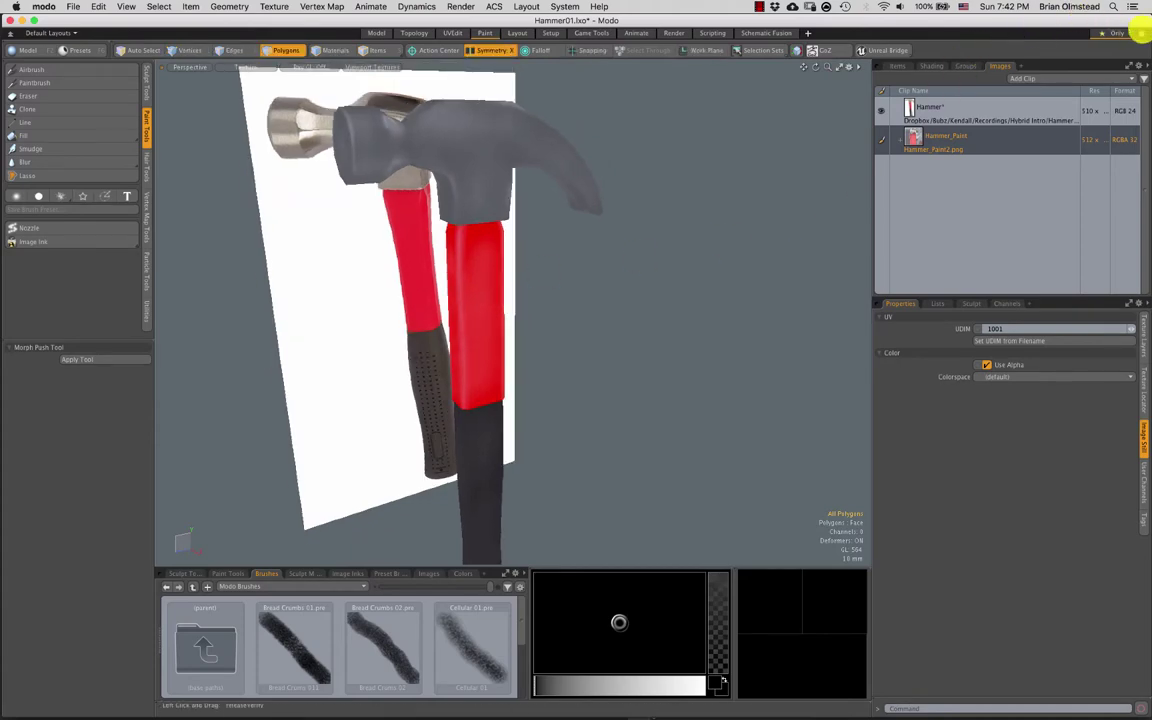
{"action": "left_click_drag", "start_coordinate": [1149, 18], "coordinate": [1124, 14]}
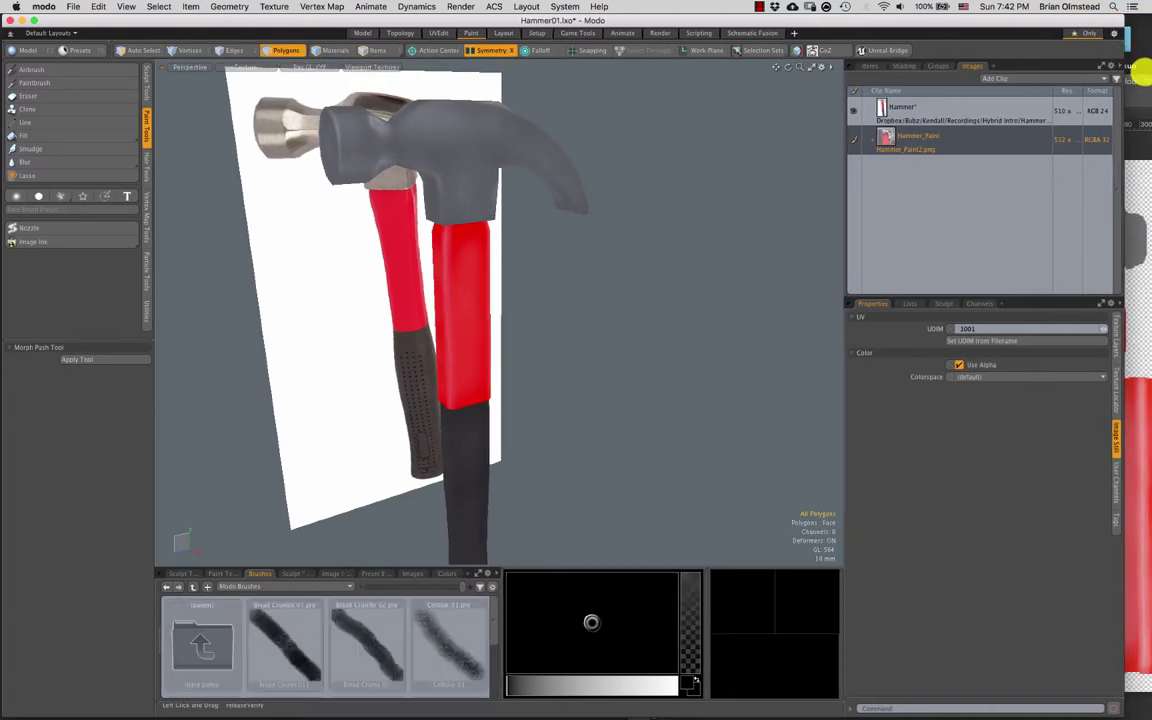
{"action": "left_click", "coordinate": [1142, 80]}
{"action": "left_click_drag", "start_coordinate": [1030, 78], "coordinate": [980, 36]}
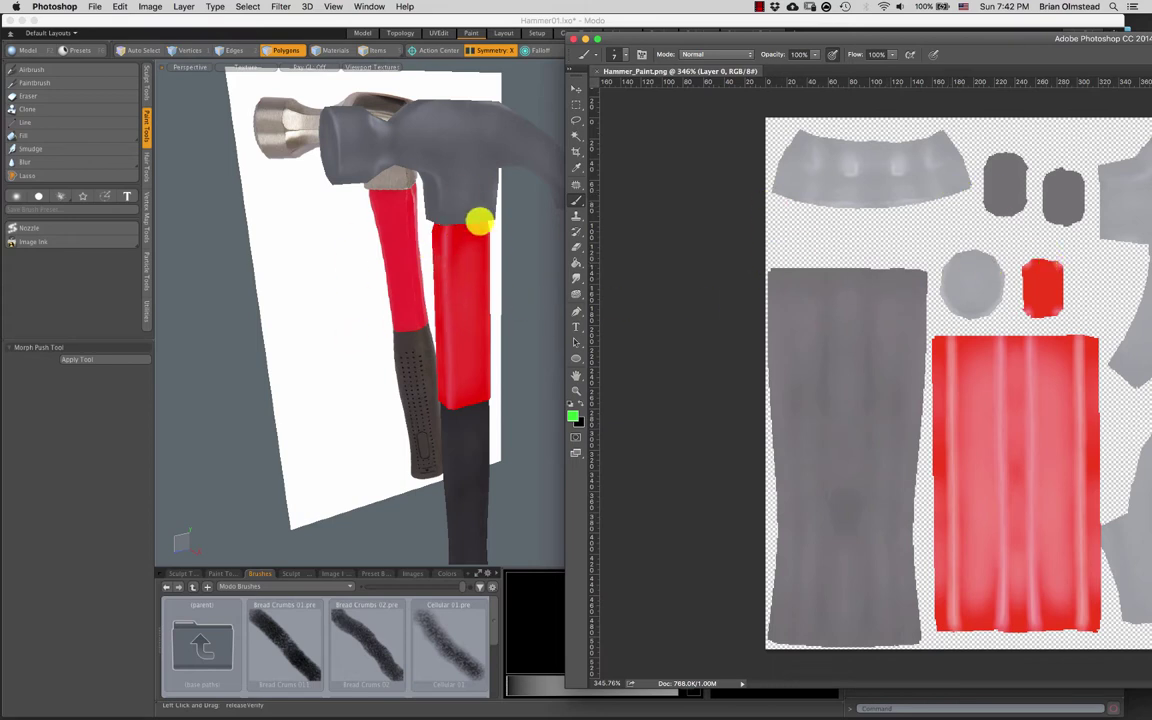
{"action": "left_click", "coordinate": [455, 90]}
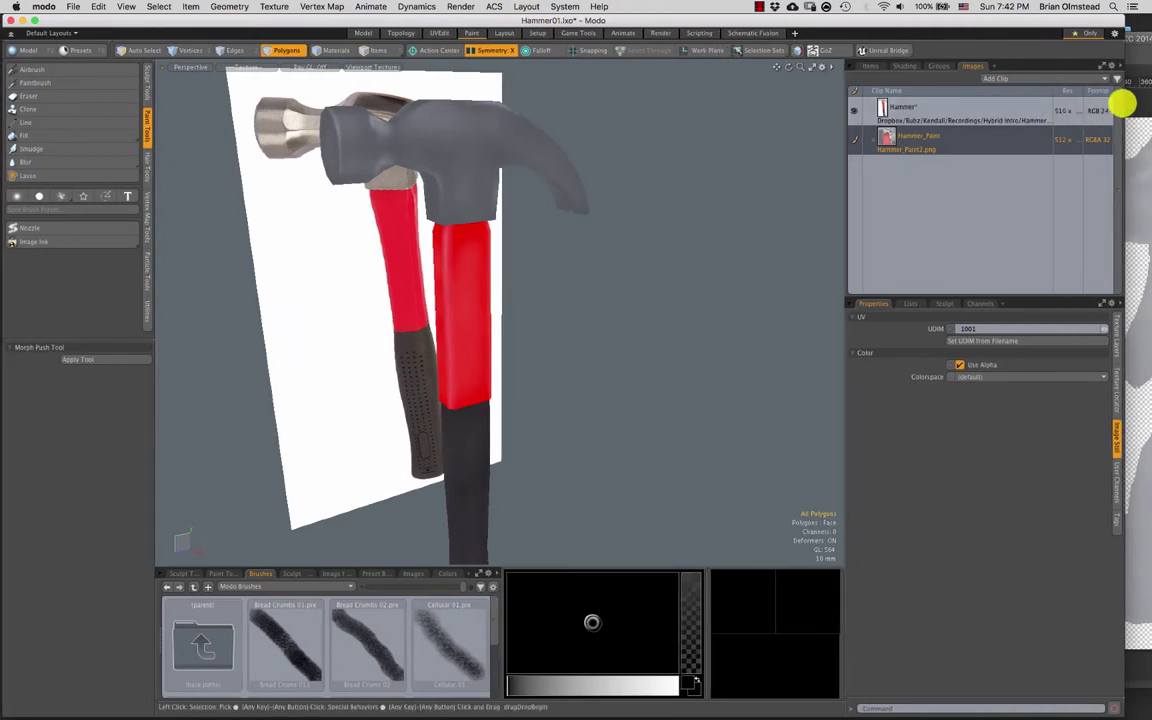
Widen the Modo window and examine the Hammer_Paint layer in the shader tree and its entry among the image clips
{"action": "left_click_drag", "start_coordinate": [1124, 101], "coordinate": [1148, 104]}
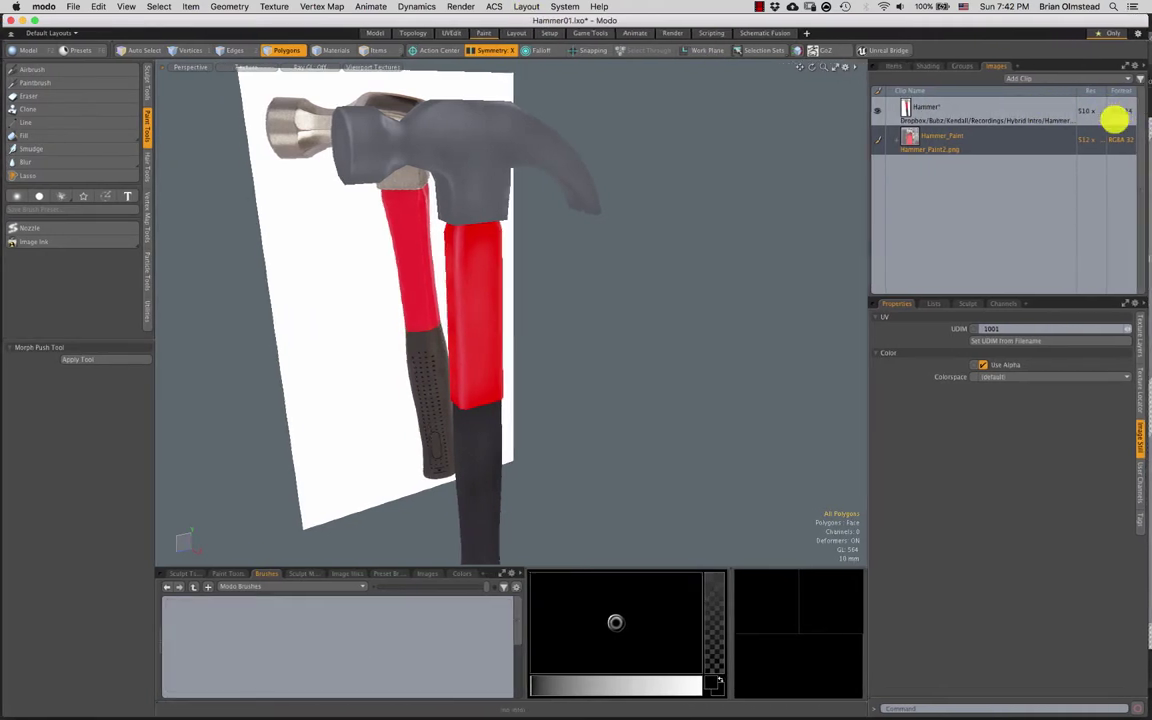
{"action": "left_click", "coordinate": [1142, 333]}
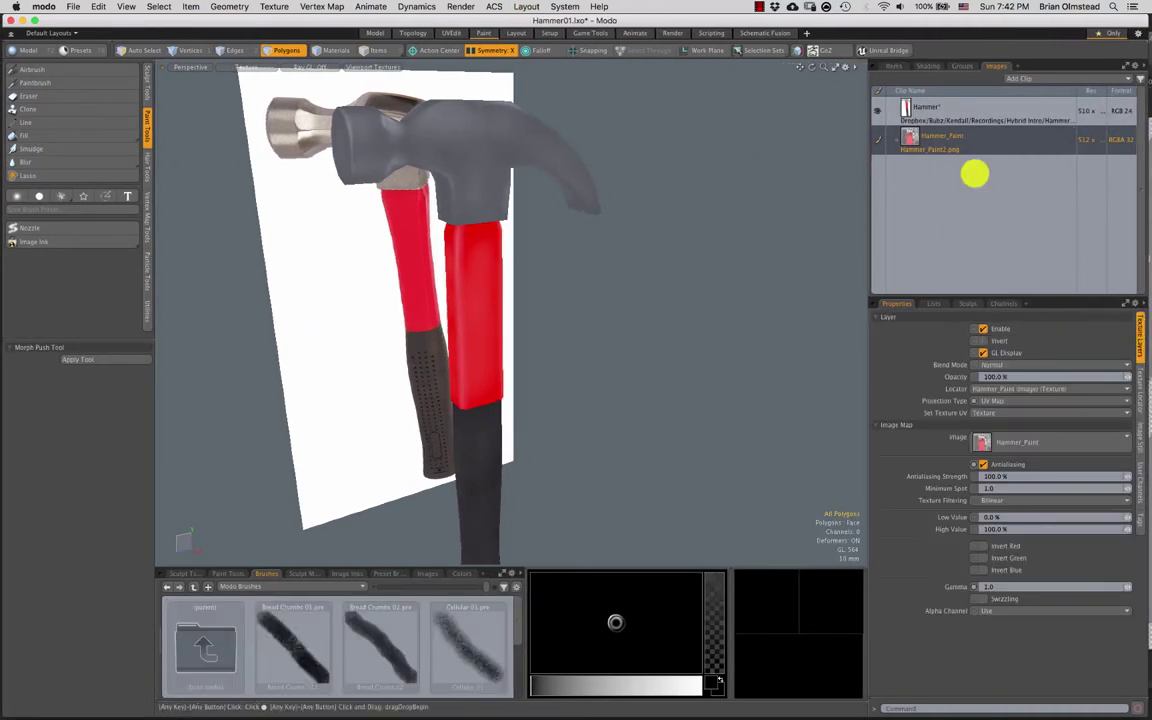
{"action": "left_click", "coordinate": [894, 66]}
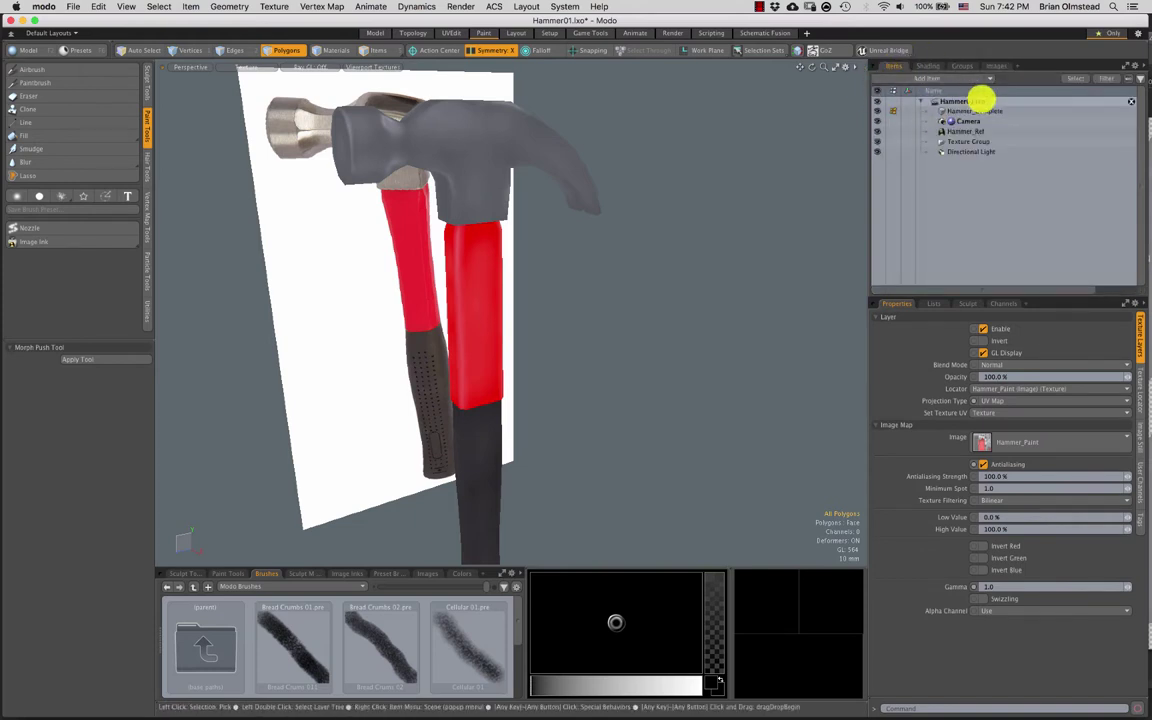
{"action": "left_click", "coordinate": [997, 66]}
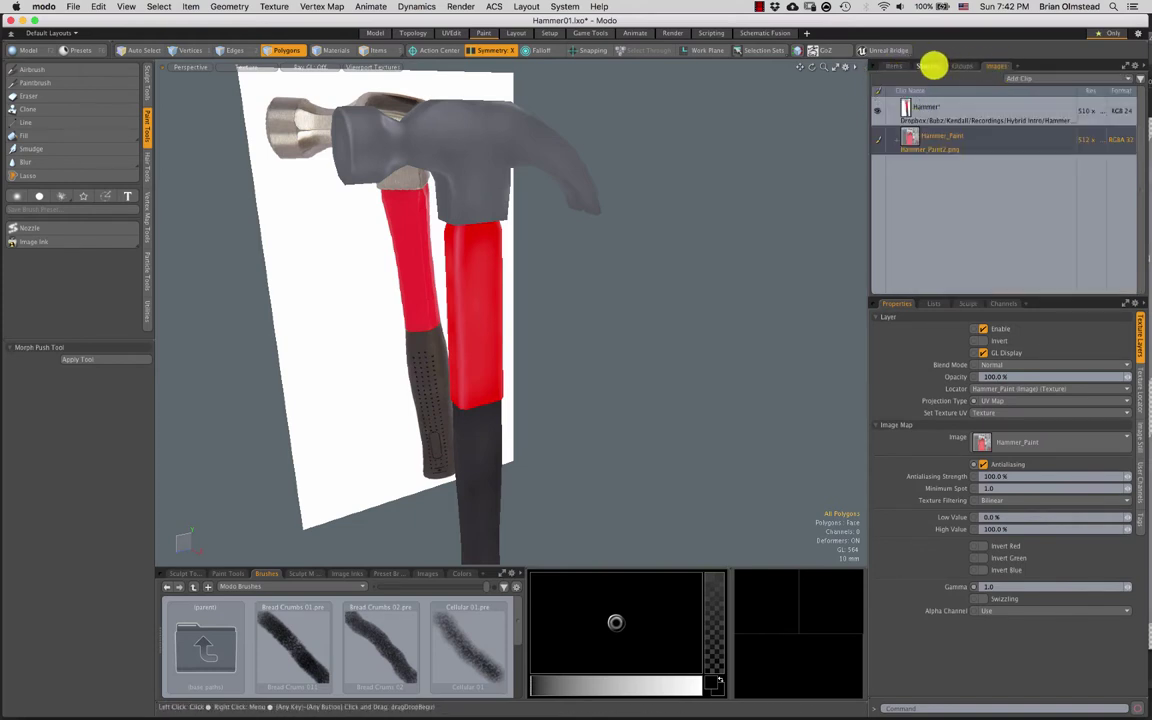
{"action": "left_click", "coordinate": [933, 66]}
{"action": "left_click", "coordinate": [932, 174]}
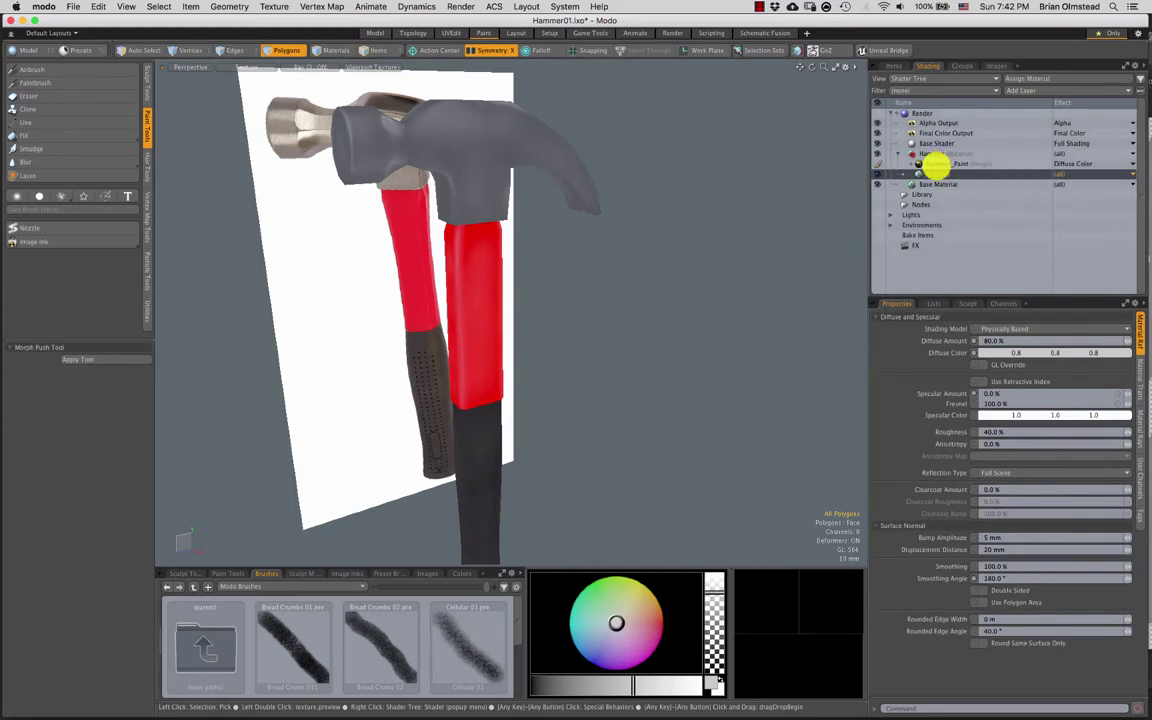
{"action": "left_click", "coordinate": [938, 164]}
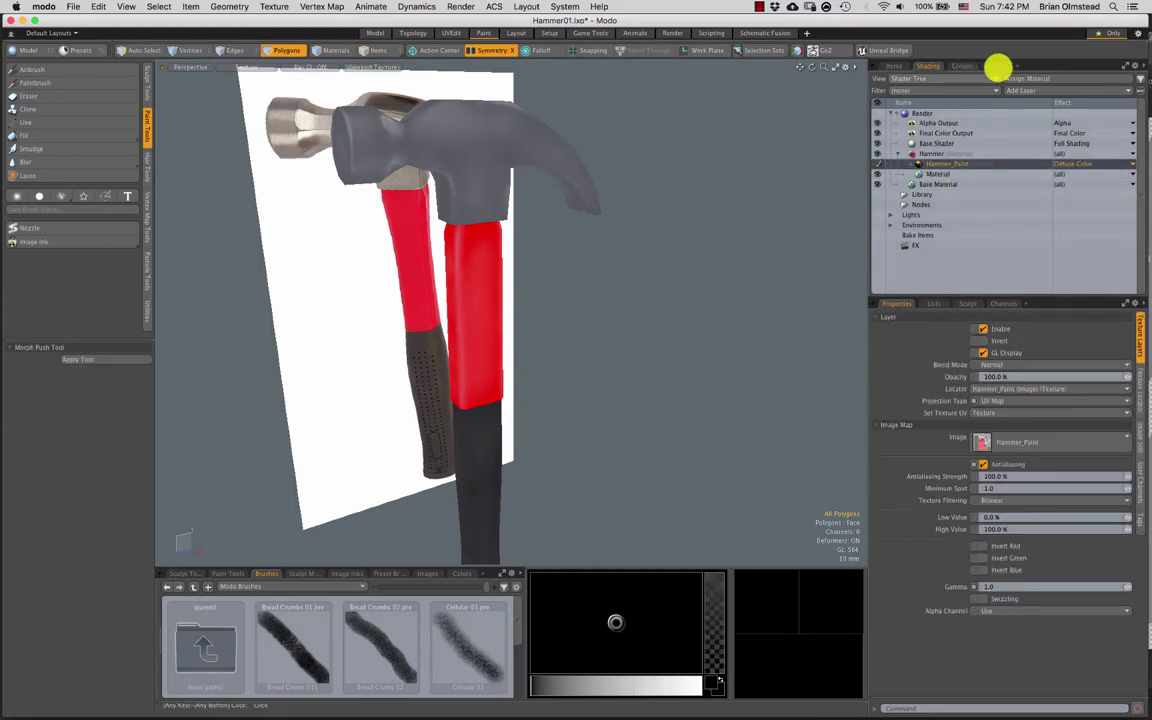
{"action": "left_click", "coordinate": [996, 66]}
{"action": "left_click", "coordinate": [928, 65]}
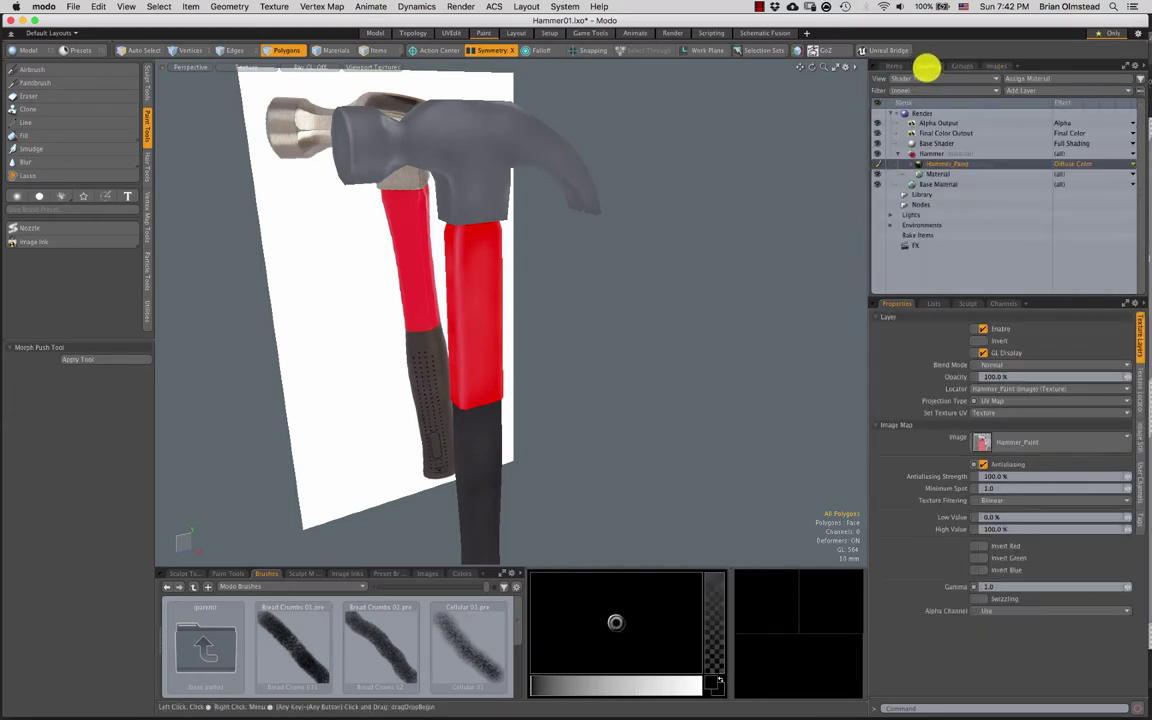
{"action": "left_click", "coordinate": [996, 66]}
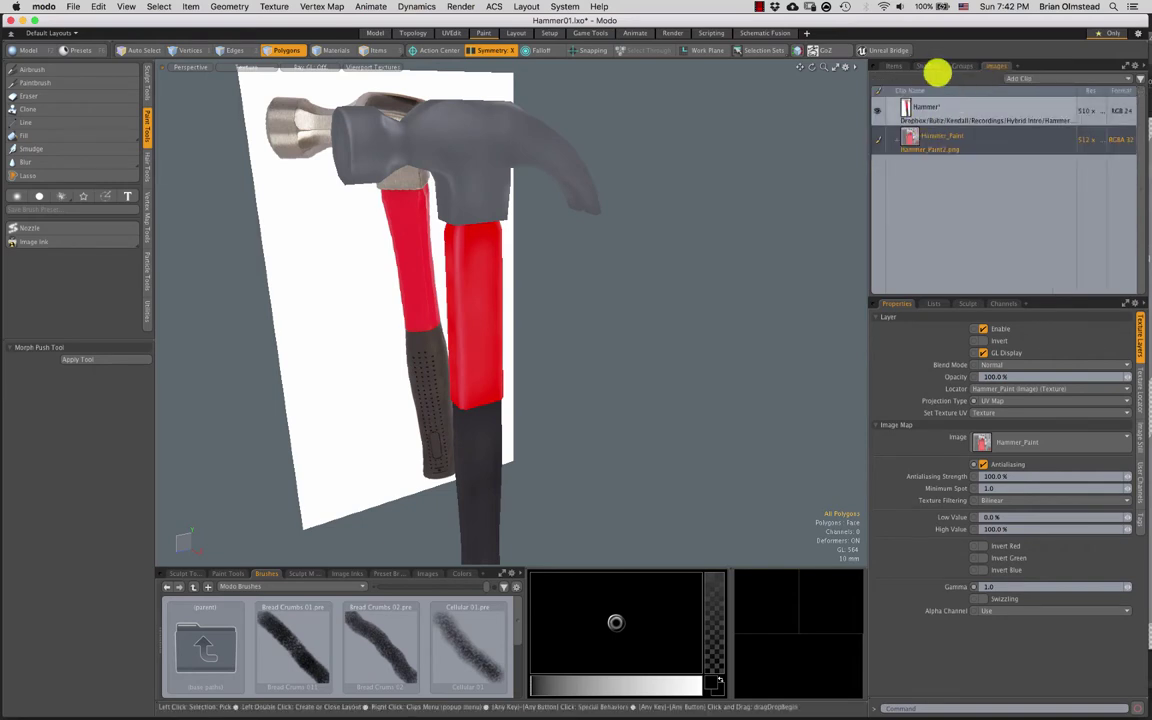
{"action": "left_click", "coordinate": [932, 66]}
{"action": "left_click", "coordinate": [996, 66]}
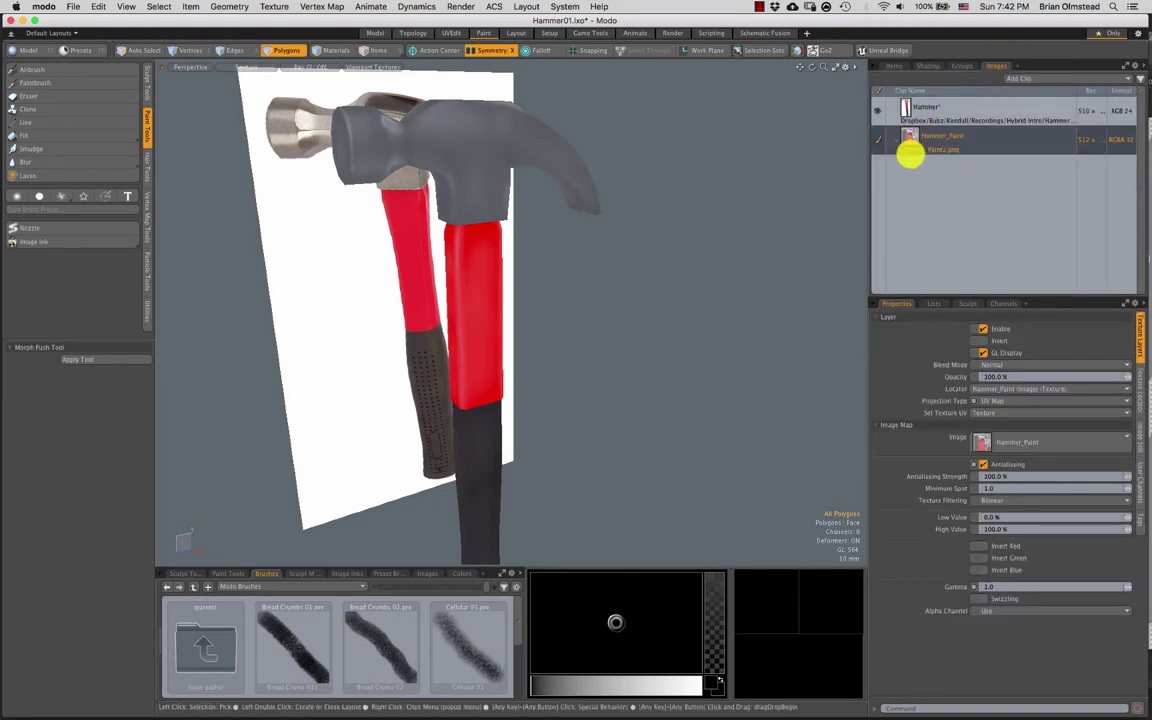
Set the Hammer_Paint image's colorspace to Linear in its image still properties
{"action": "left_click", "coordinate": [1135, 442]}
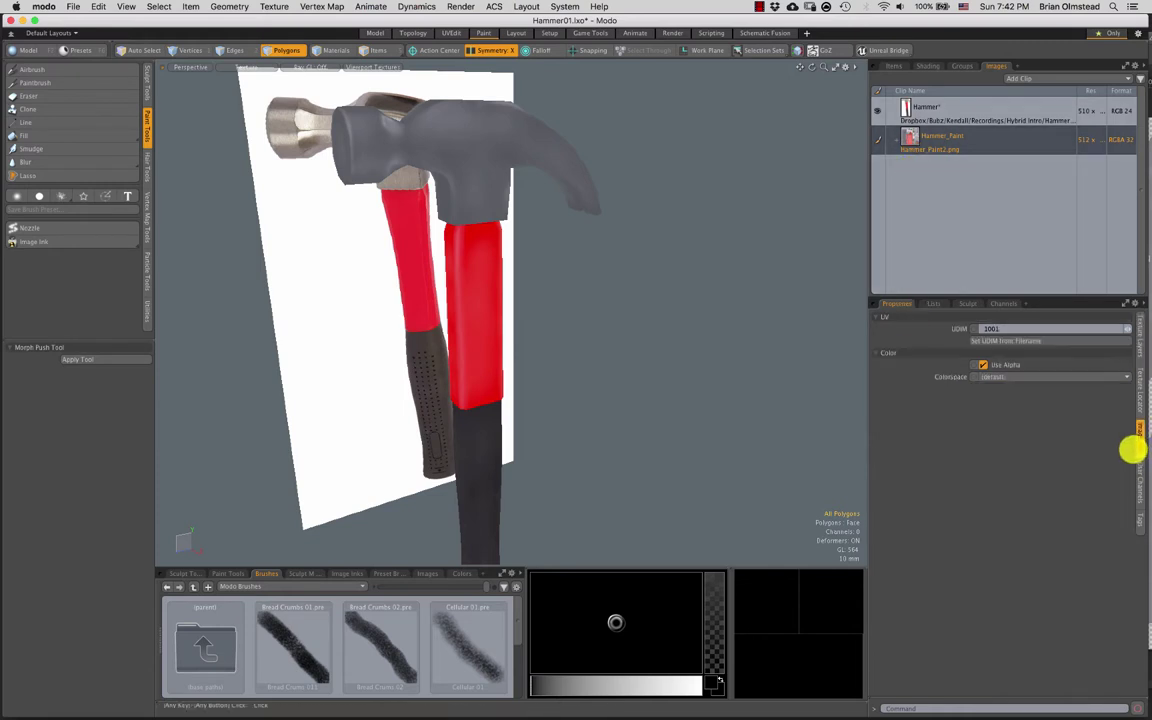
{"action": "left_click", "coordinate": [996, 377]}
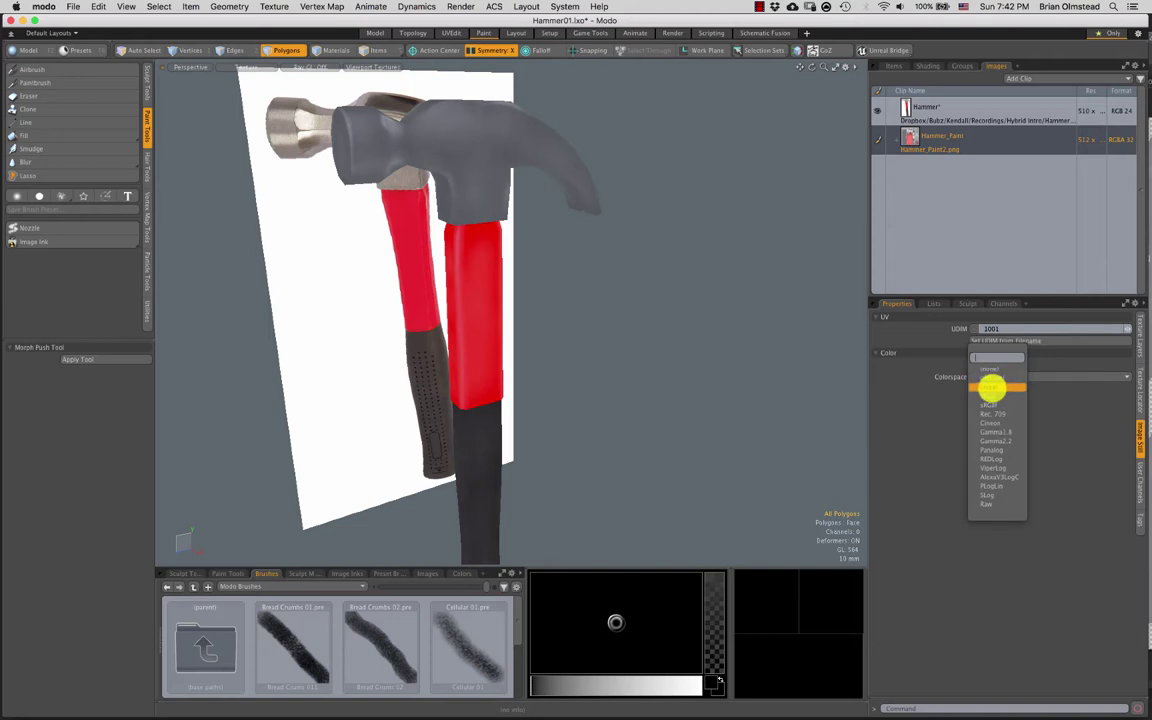
{"action": "left_click", "coordinate": [992, 388]}
Save the Hammer_Paint clip as a PNG named Hammer_Paint2 on the Desktop, replacing the existing file
{"action": "right_click", "coordinate": [999, 146]}
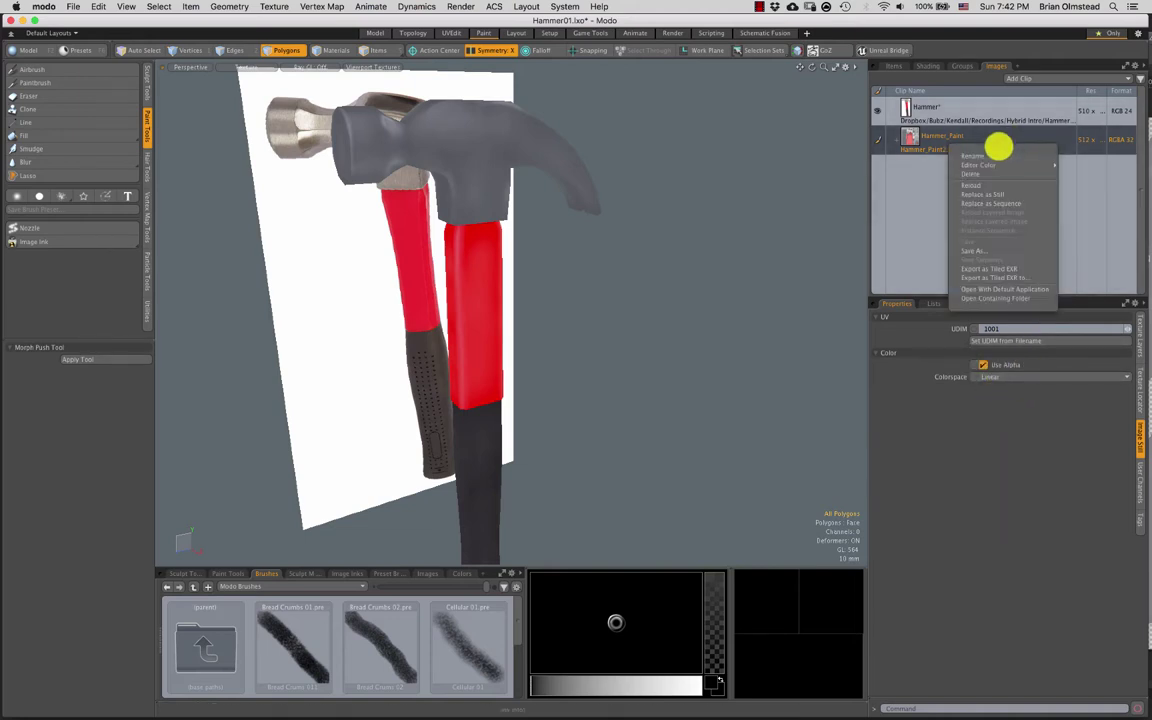
{"action": "left_click", "coordinate": [966, 250]}
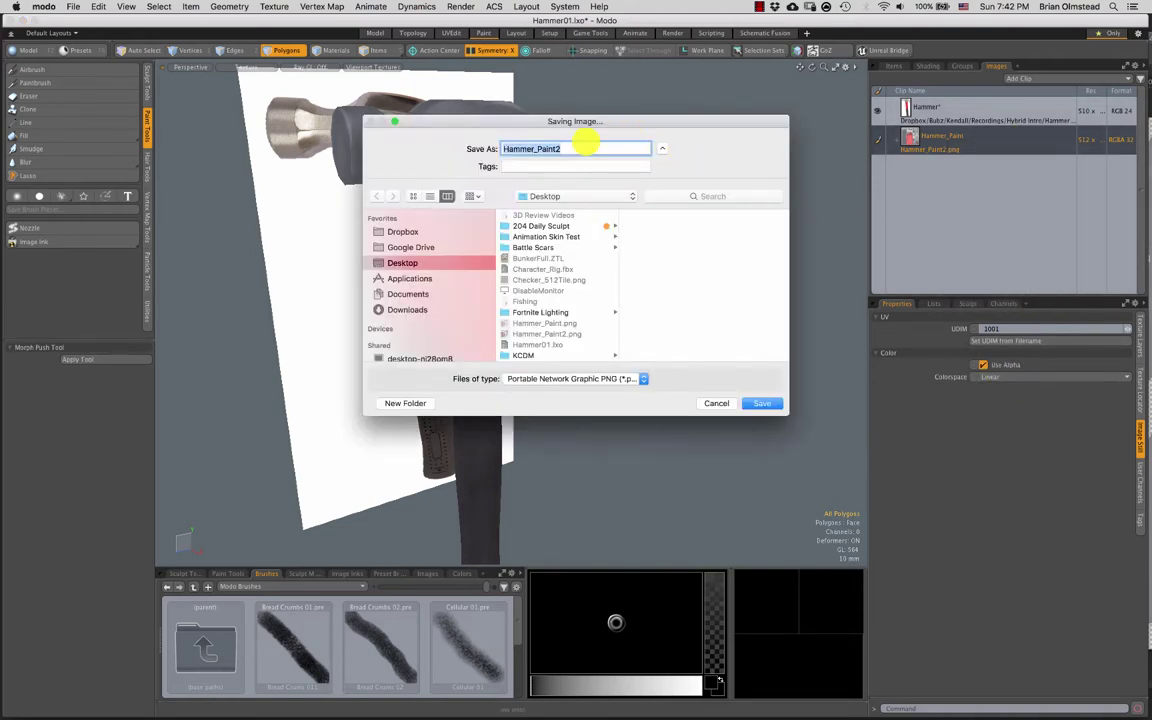
{"action": "left_click", "coordinate": [762, 403]}
{"action": "left_click", "coordinate": [662, 200]}
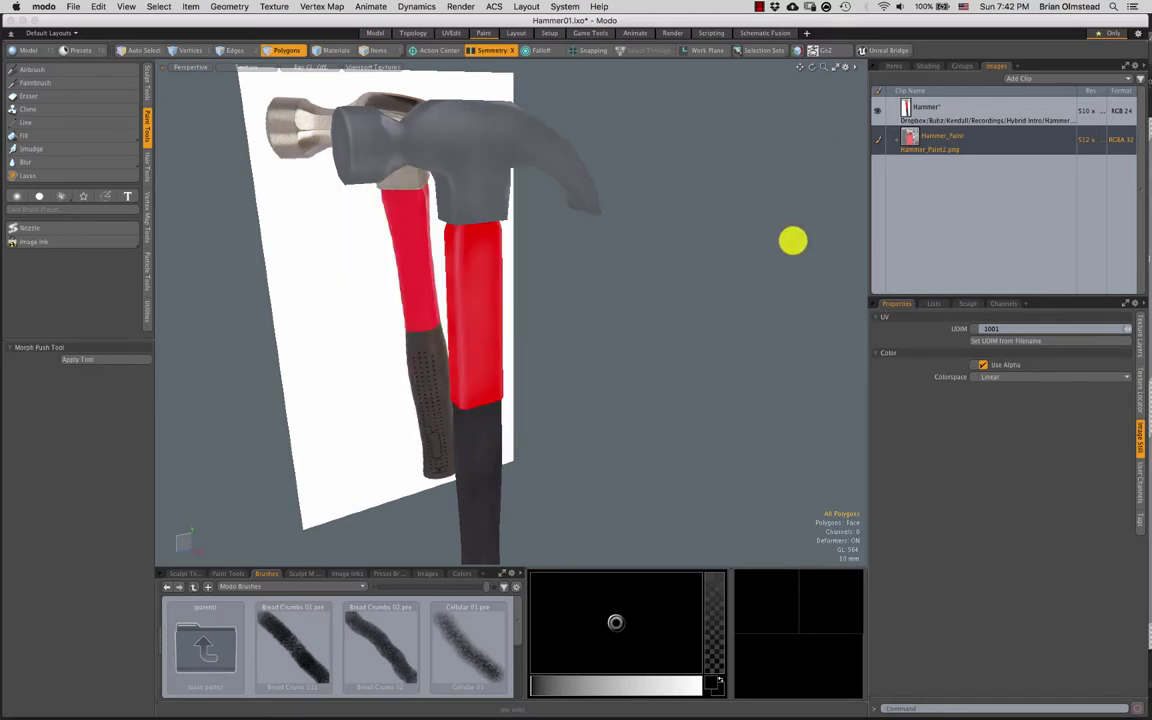
Switch to Photoshop and compare the colors of Hammer_Paint.png with those of Hammer_Paint2.png
{"action": "key", "text": "ctrl+Right"}
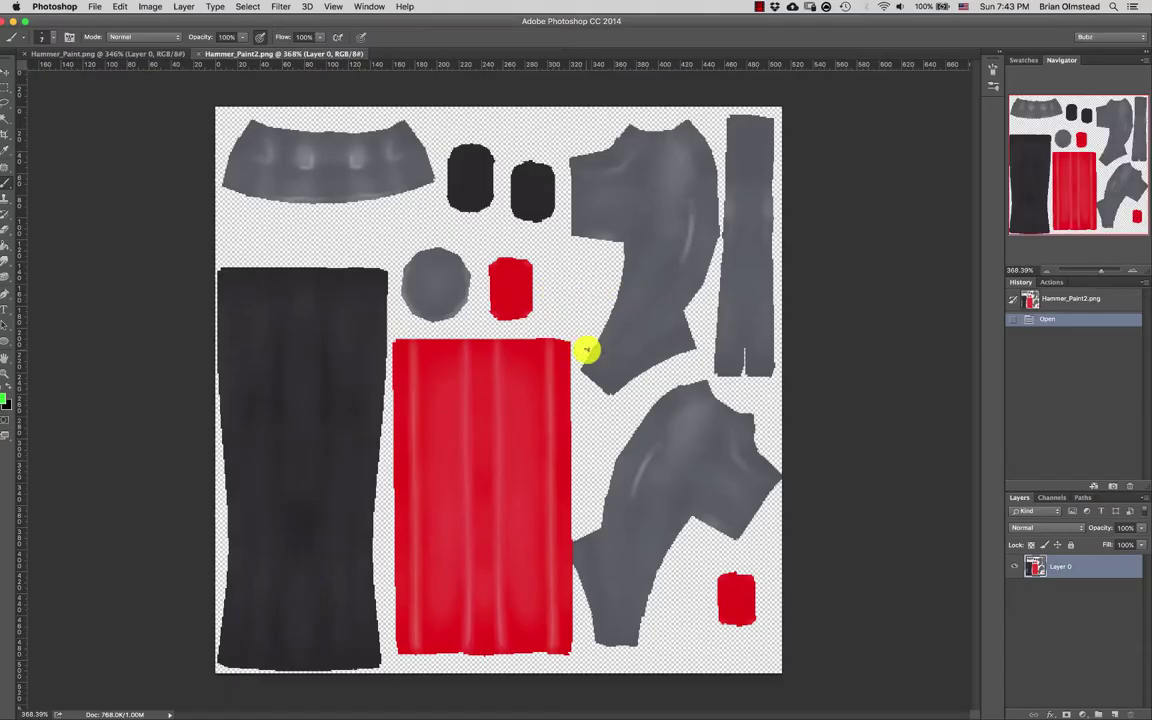
{"action": "left_click", "coordinate": [110, 54]}
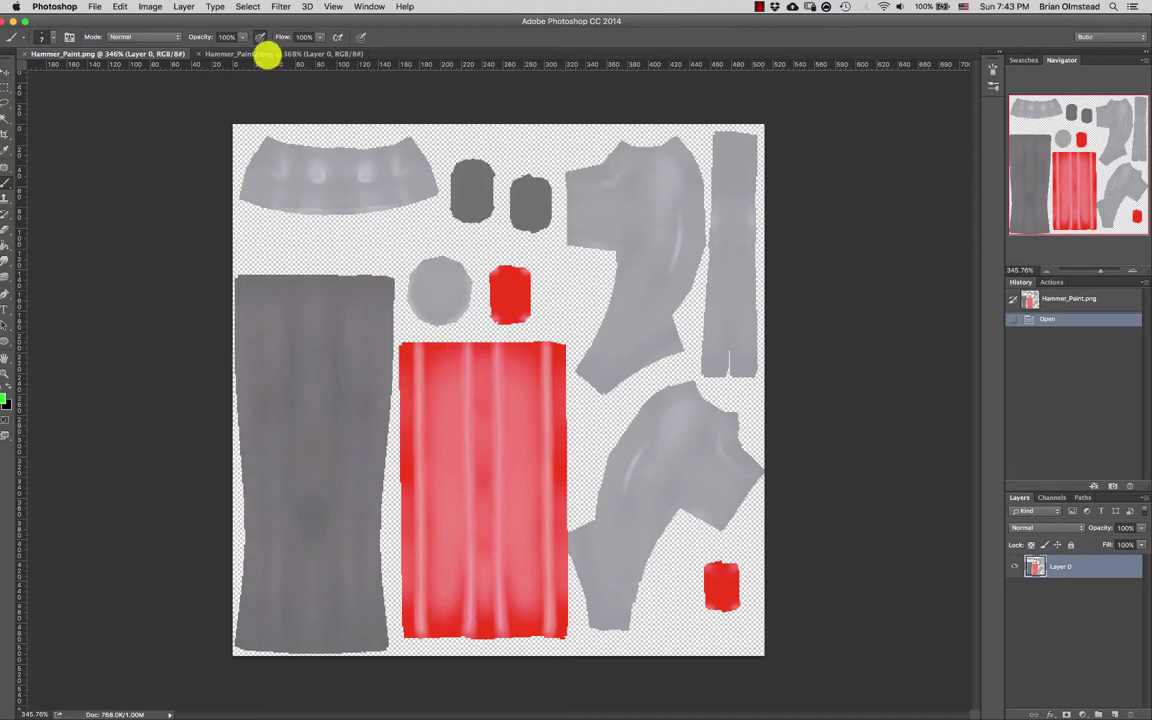
{"action": "left_click", "coordinate": [256, 53]}
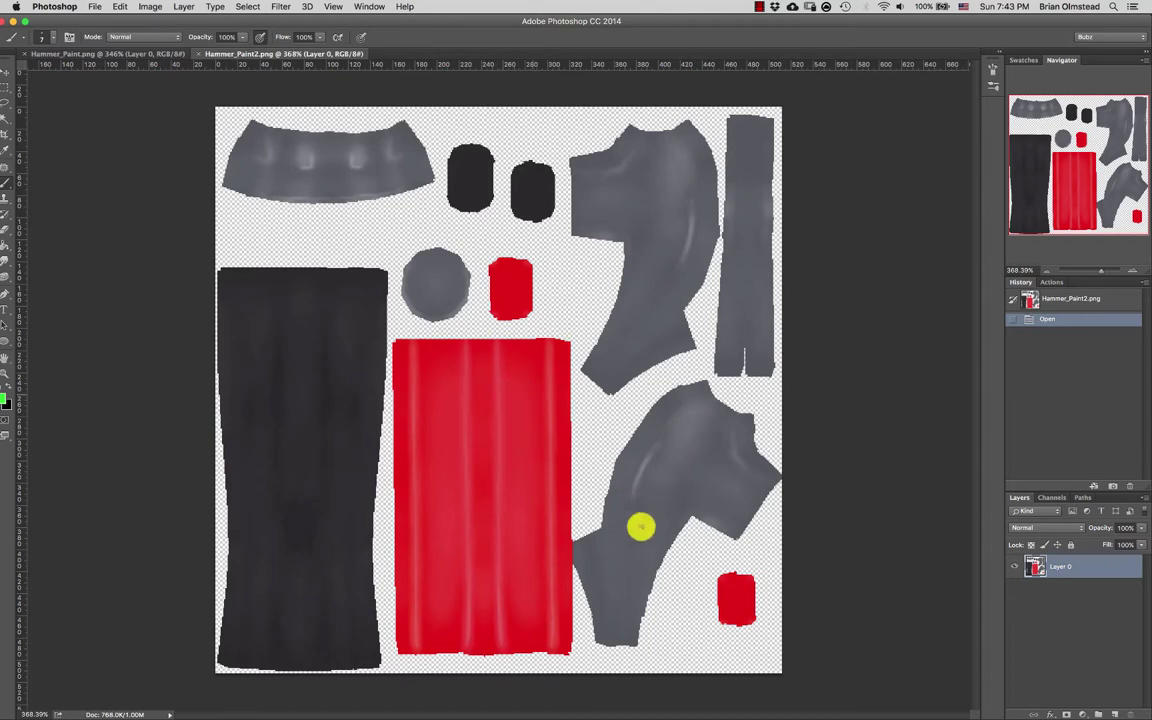
Switch to Modo and change Hammer_Paint's colorspace to default and back to Linear
{"action": "left_click", "coordinate": [708, 703]}
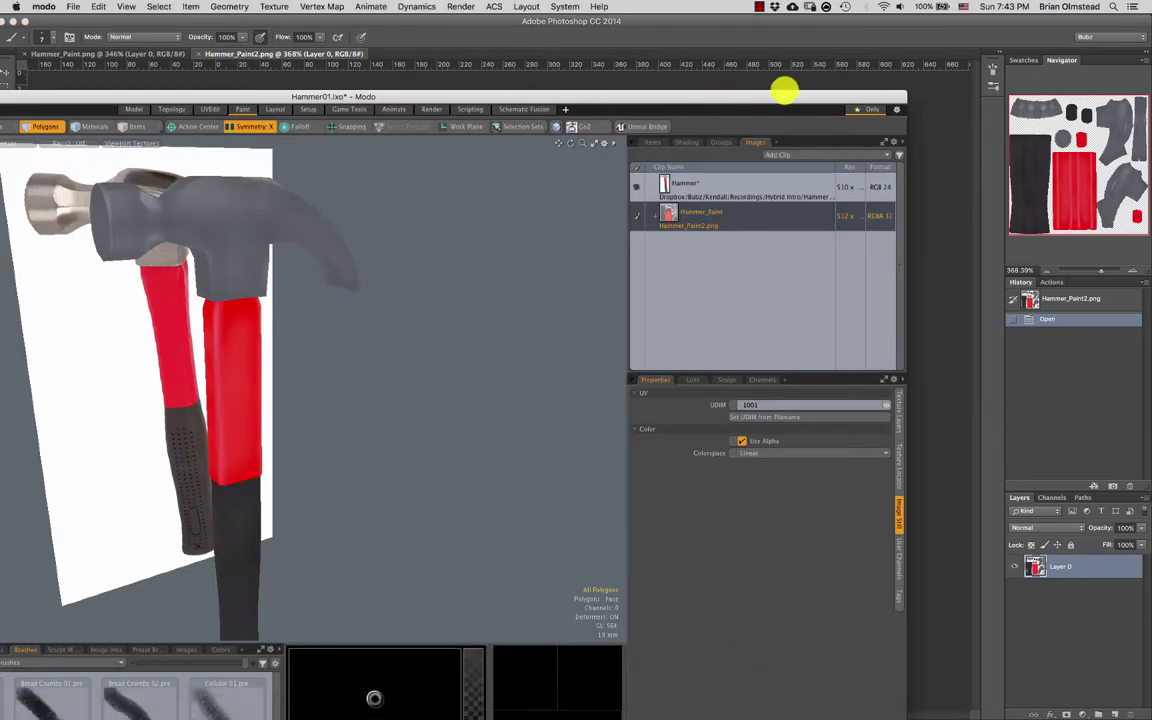
{"action": "double_click", "coordinate": [784, 91]}
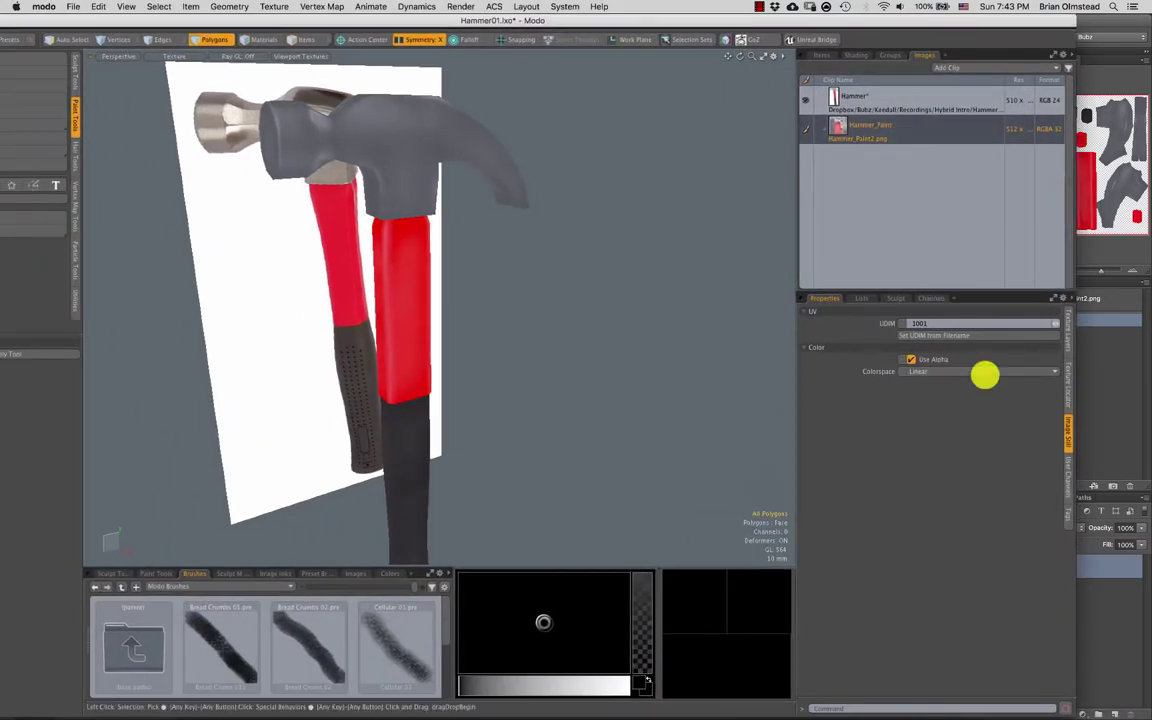
{"action": "left_click", "coordinate": [958, 373]}
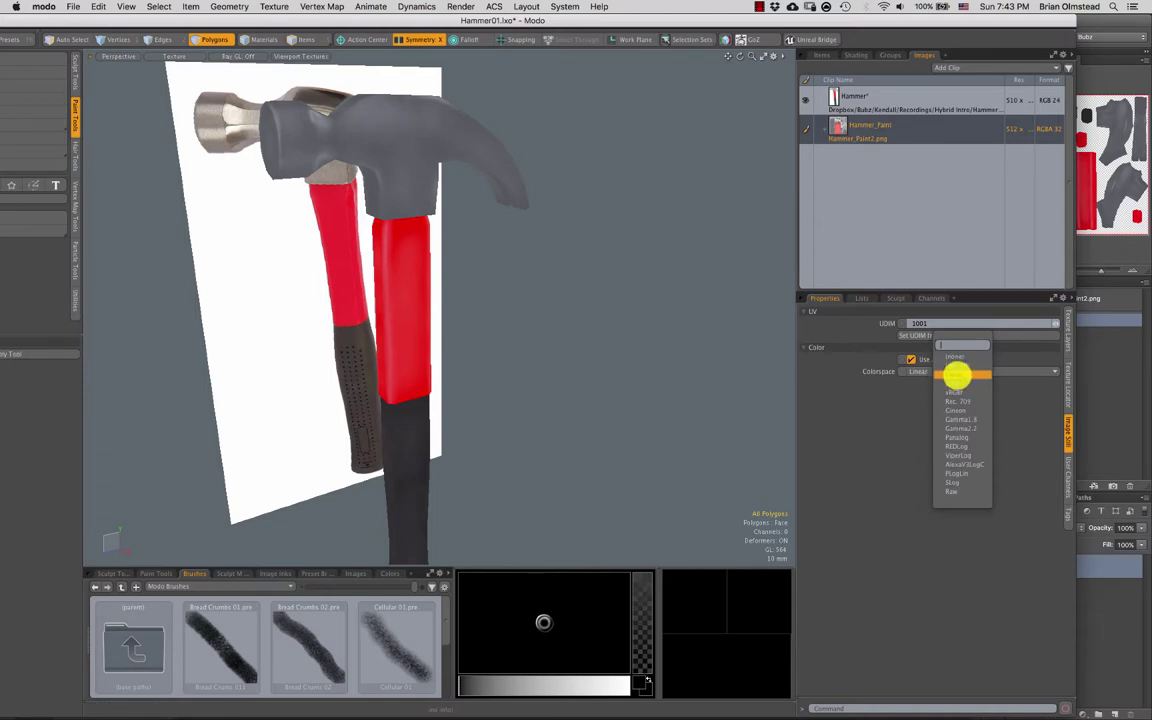
{"action": "left_click", "coordinate": [956, 375]}
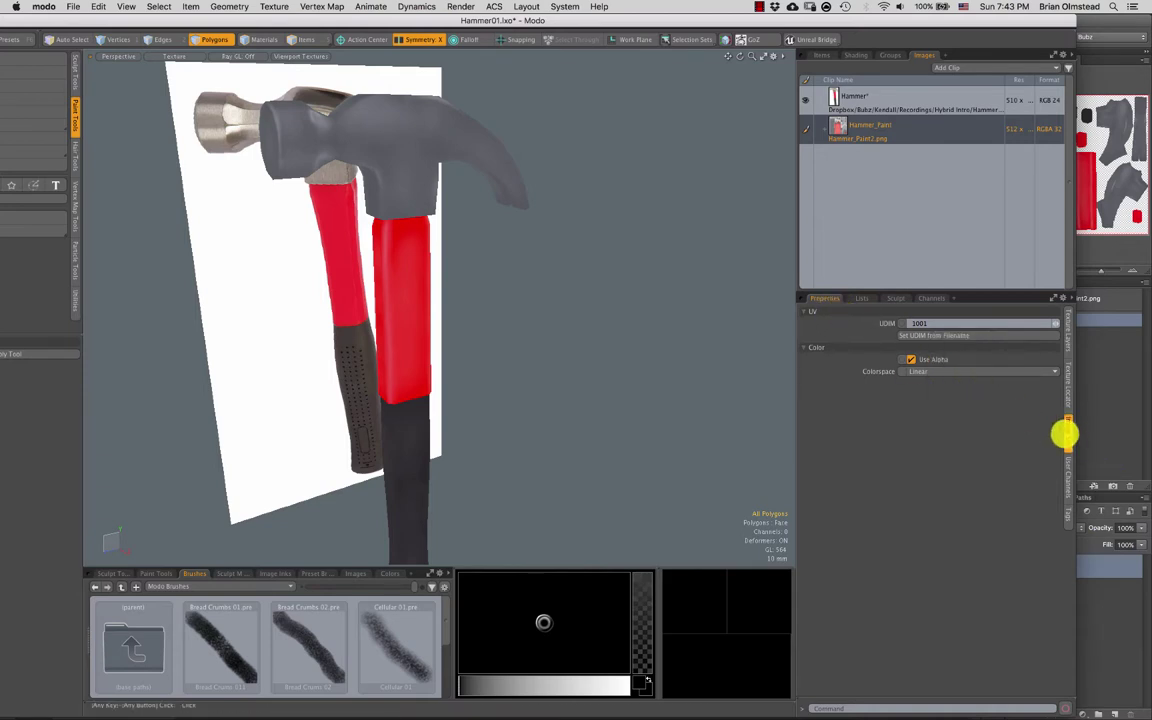
{"action": "left_click", "coordinate": [912, 373]}
{"action": "left_click", "coordinate": [907, 367]}
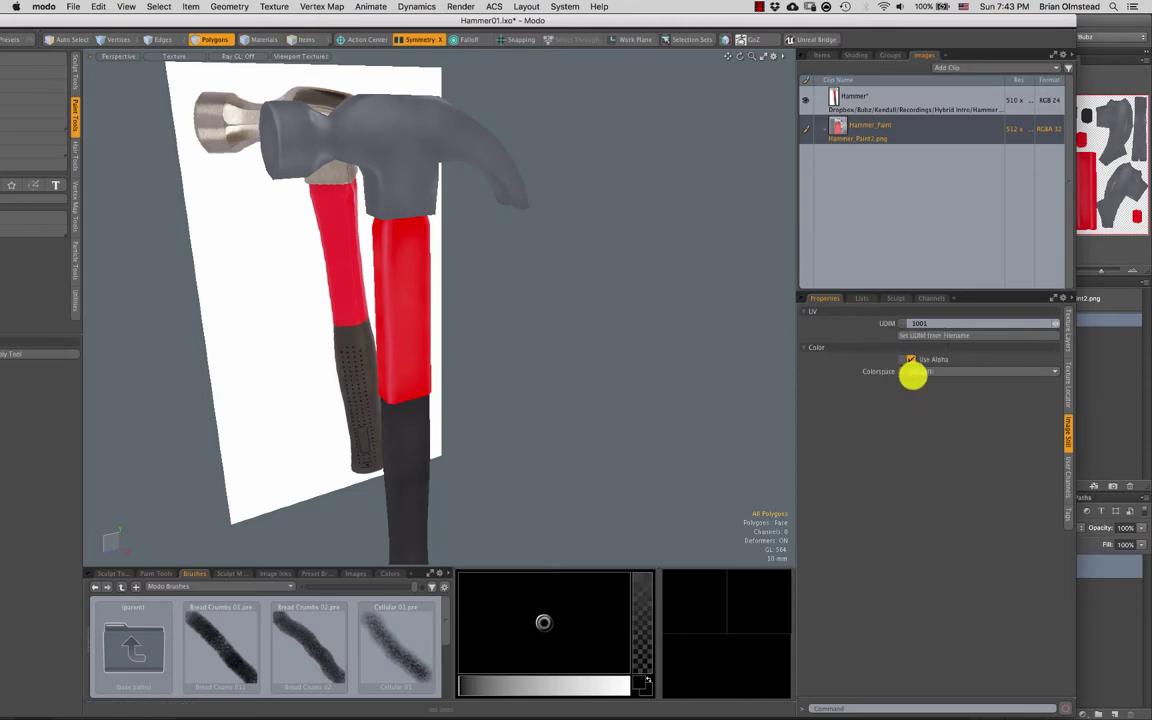
{"action": "left_click", "coordinate": [912, 373]}
{"action": "left_click", "coordinate": [916, 382]}
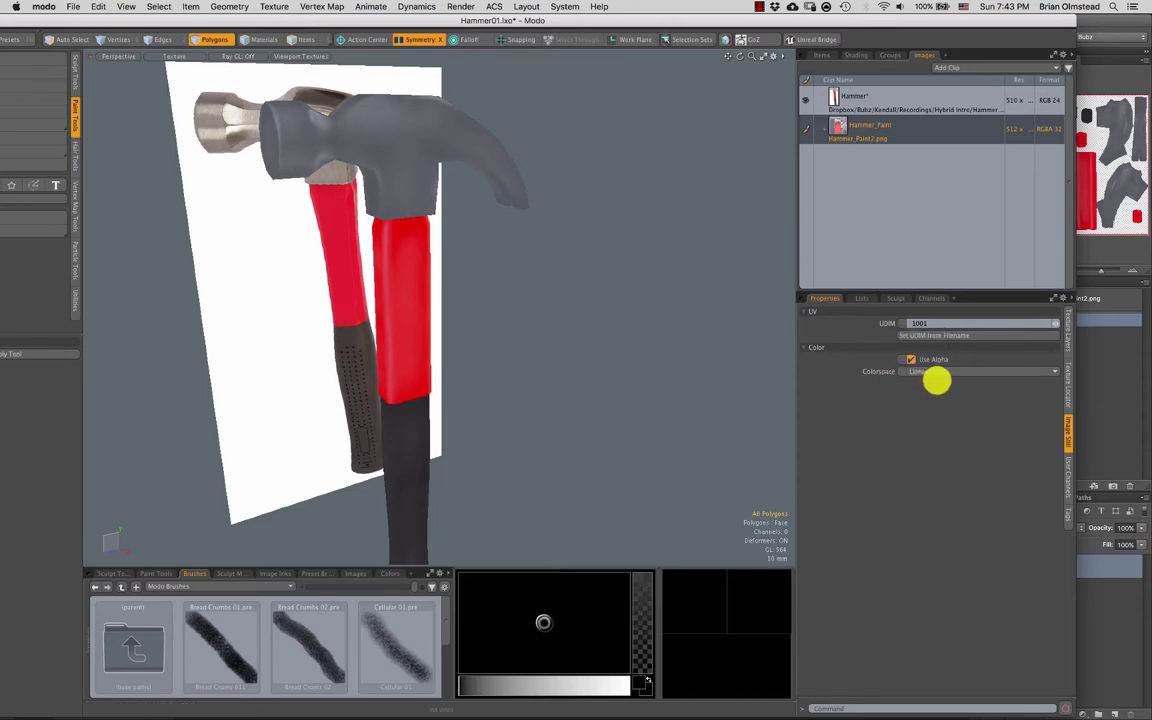
Return to Photoshop and check the default-colorspace texture against the Linear export once more
{"action": "left_click", "coordinate": [1106, 22]}
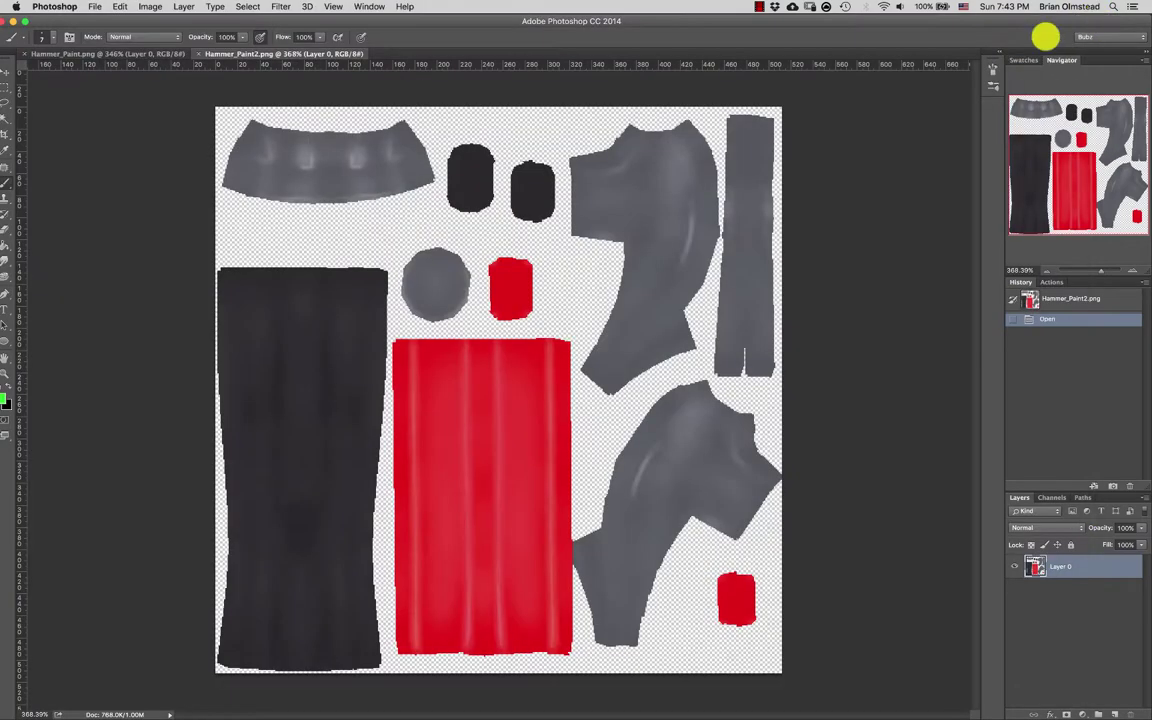
{"action": "left_click", "coordinate": [140, 53]}
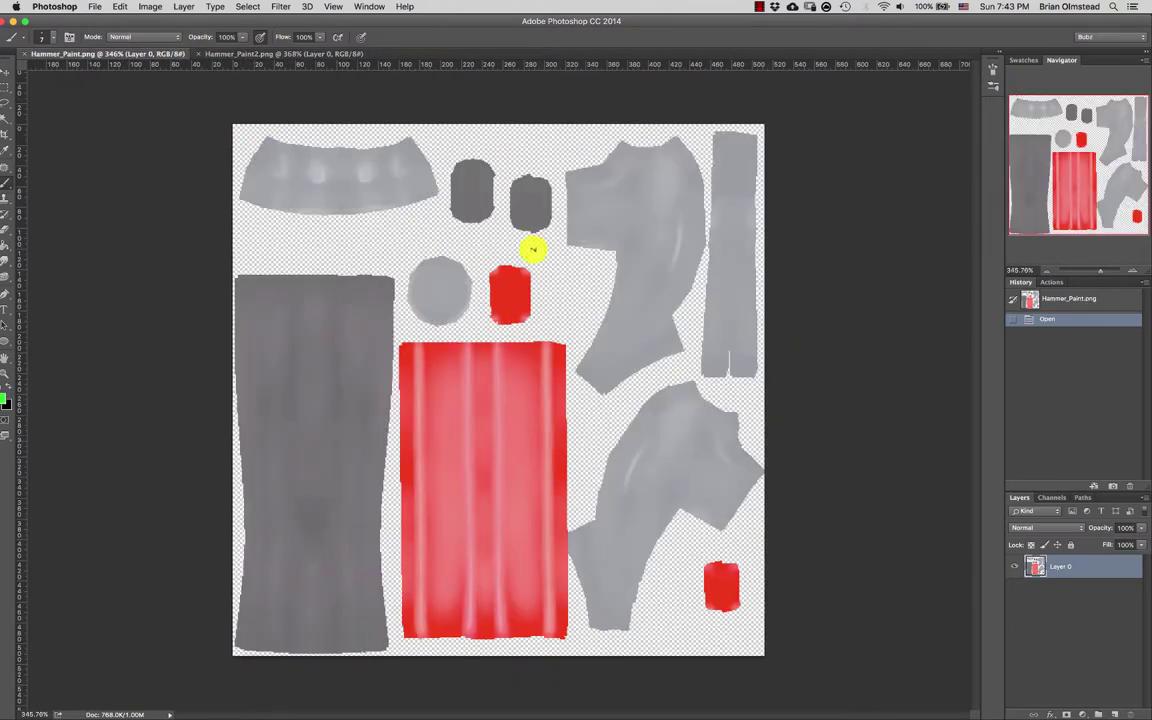
{"action": "left_click", "coordinate": [245, 54]}
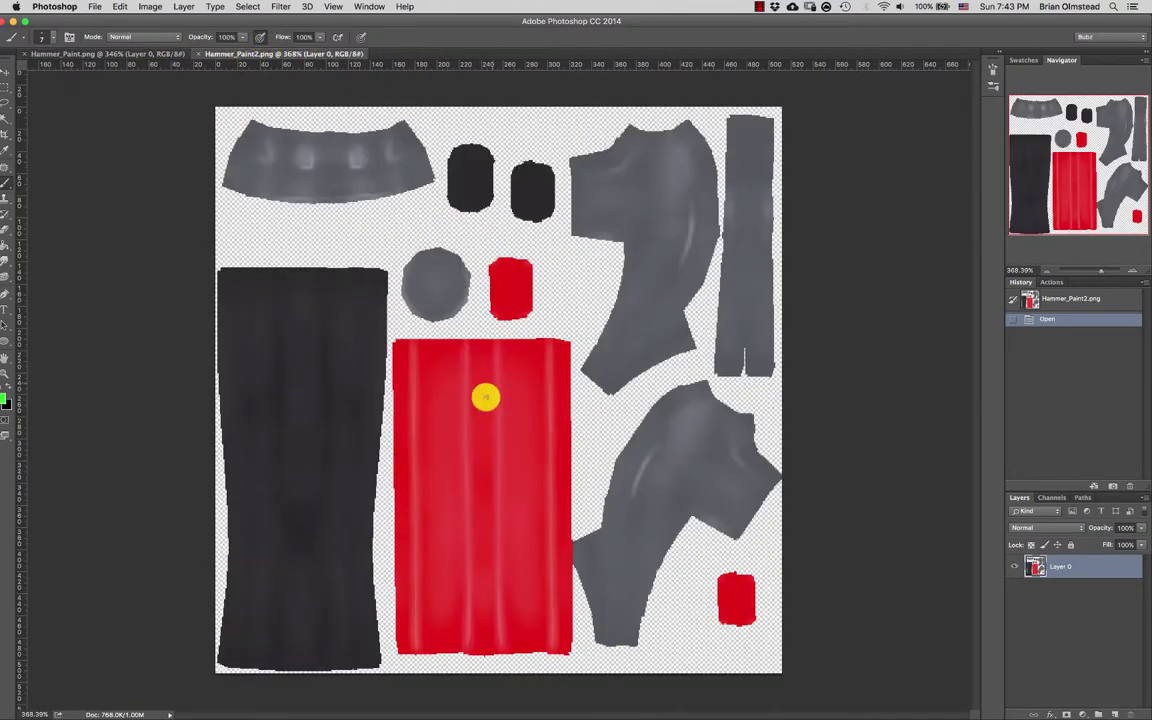
Lasso-select all the gray metal pieces of the hammer head in Hammer_Paint2.png, leaving out the red and black pieces
{"action": "scroll", "coordinate": [489, 380], "scroll_direction": "up", "scroll_amount": 2}
{"action": "scroll", "coordinate": [485, 360], "scroll_direction": "down", "scroll_amount": 1}
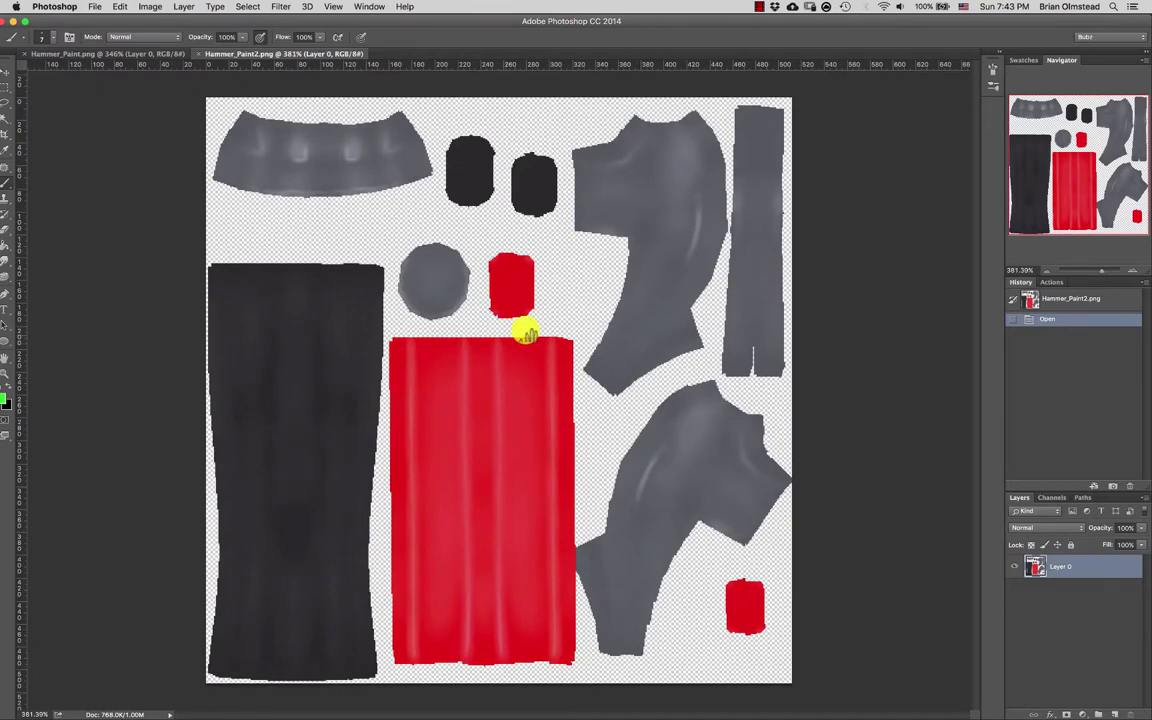
{"action": "left_click_drag", "start_coordinate": [399, 23], "coordinate": [405, 24]}
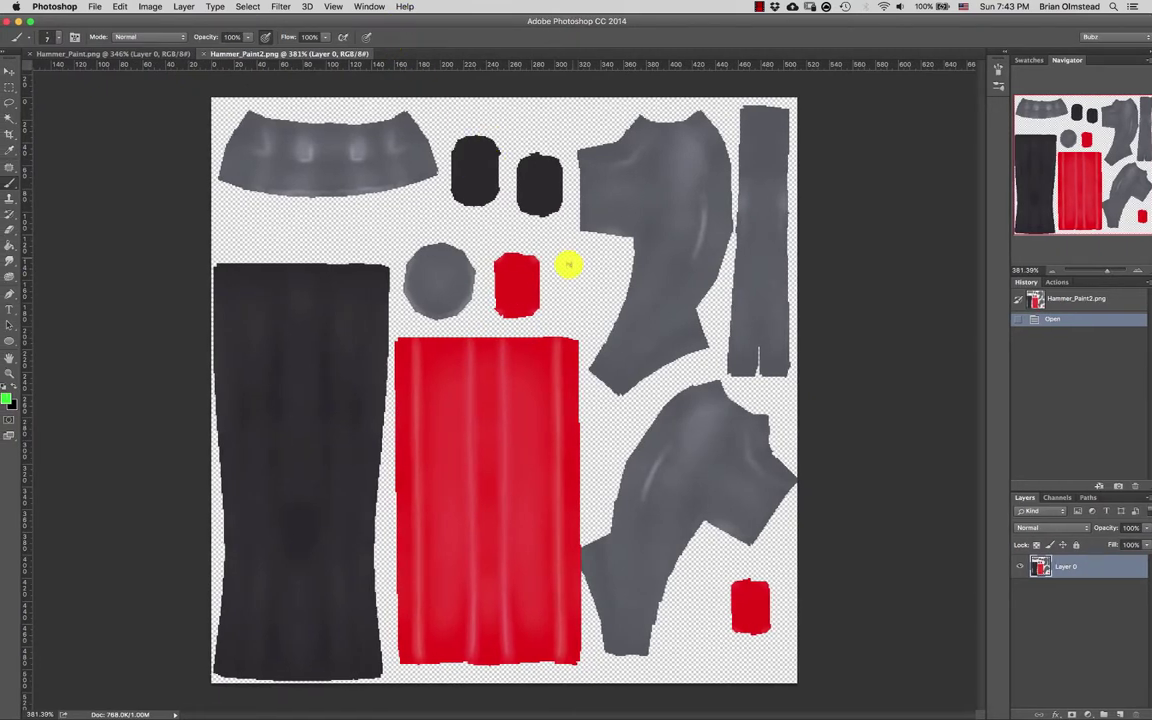
{"action": "key", "text": "l"}
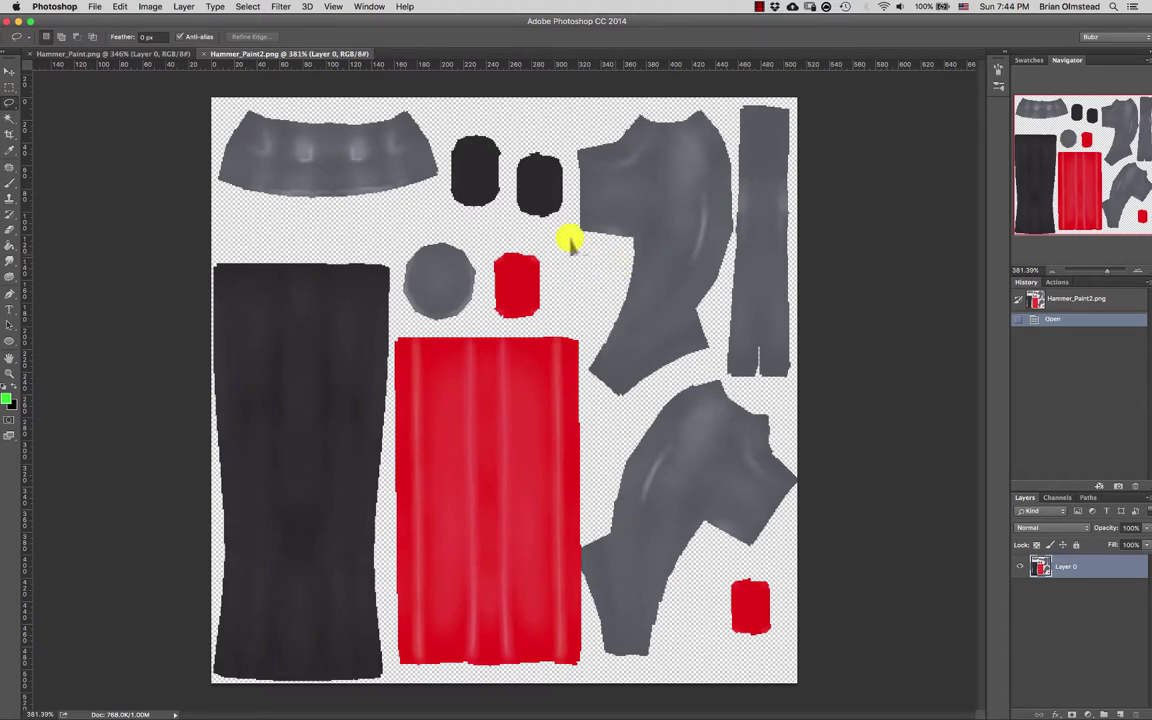
{"action": "mouse_move", "coordinate": [587, 110]}
{"action": "left_mouse_down"}
{"action": "mouse_move", "coordinate": [890, 159]}
{"action": "mouse_move", "coordinate": [861, 450]}
{"action": "mouse_move", "coordinate": [780, 573]}
{"action": "left_mouse_up"}
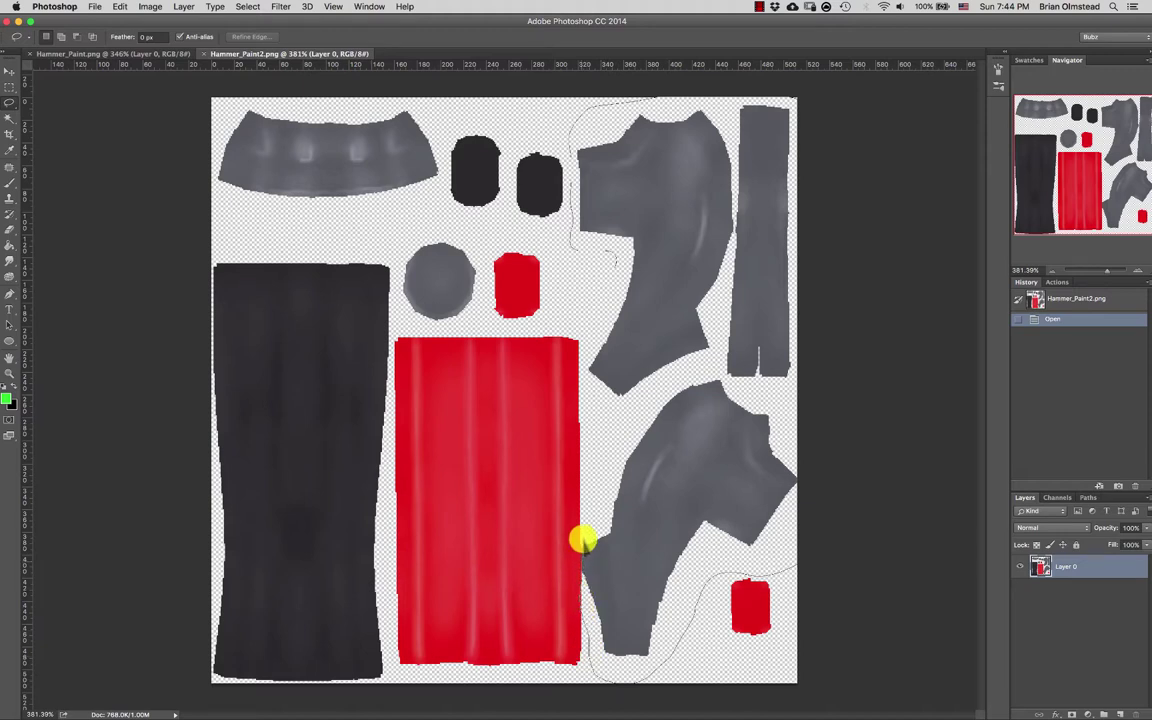
{"action": "left_click_drag", "start_coordinate": [585, 283], "coordinate": [585, 285]}
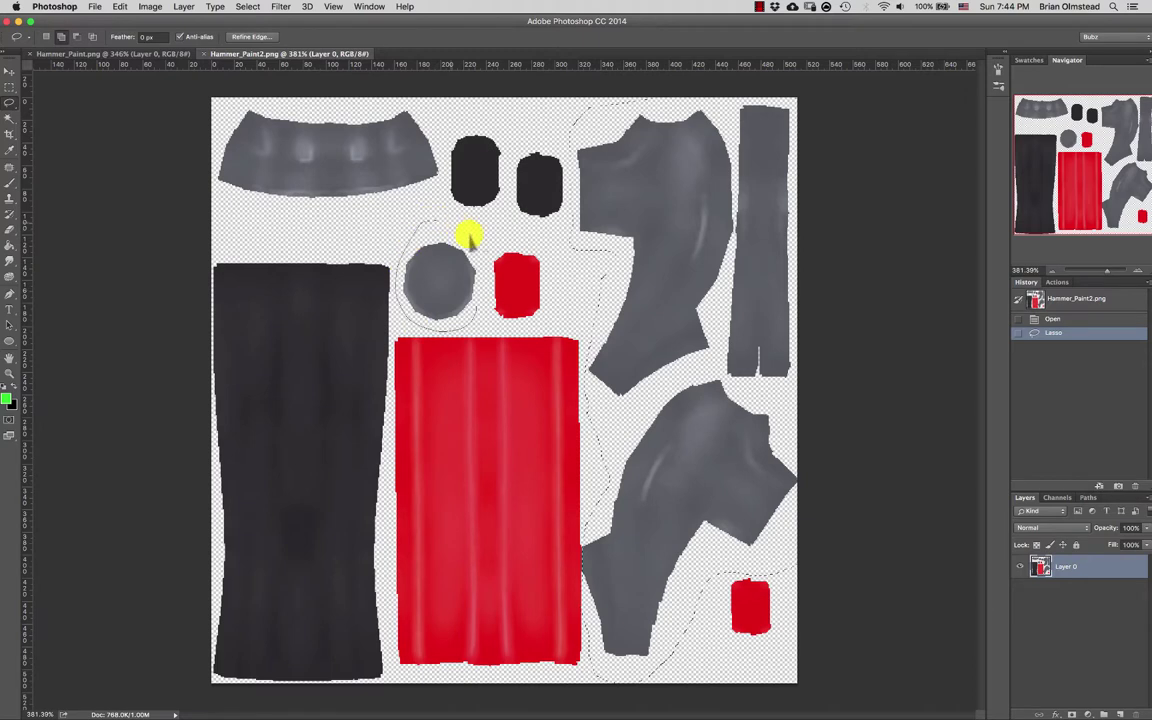
{"action": "left_click_drag", "start_coordinate": [480, 252], "coordinate": [478, 250], "text": "shift"}
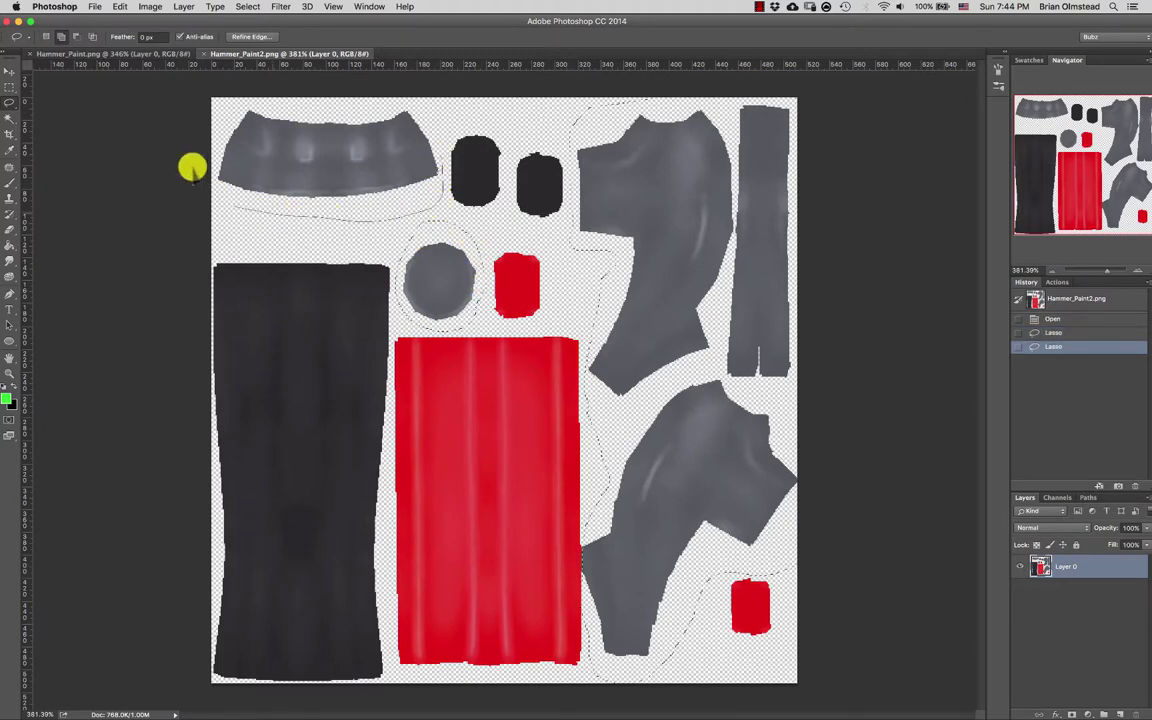
{"action": "mouse_move", "coordinate": [192, 168]}
{"action": "left_mouse_down", "text": "shift"}
{"action": "mouse_move", "coordinate": [419, 85]}
{"action": "mouse_move", "coordinate": [445, 141]}
{"action": "mouse_move", "coordinate": [440, 218]}
{"action": "left_mouse_up", "text": "shift"}
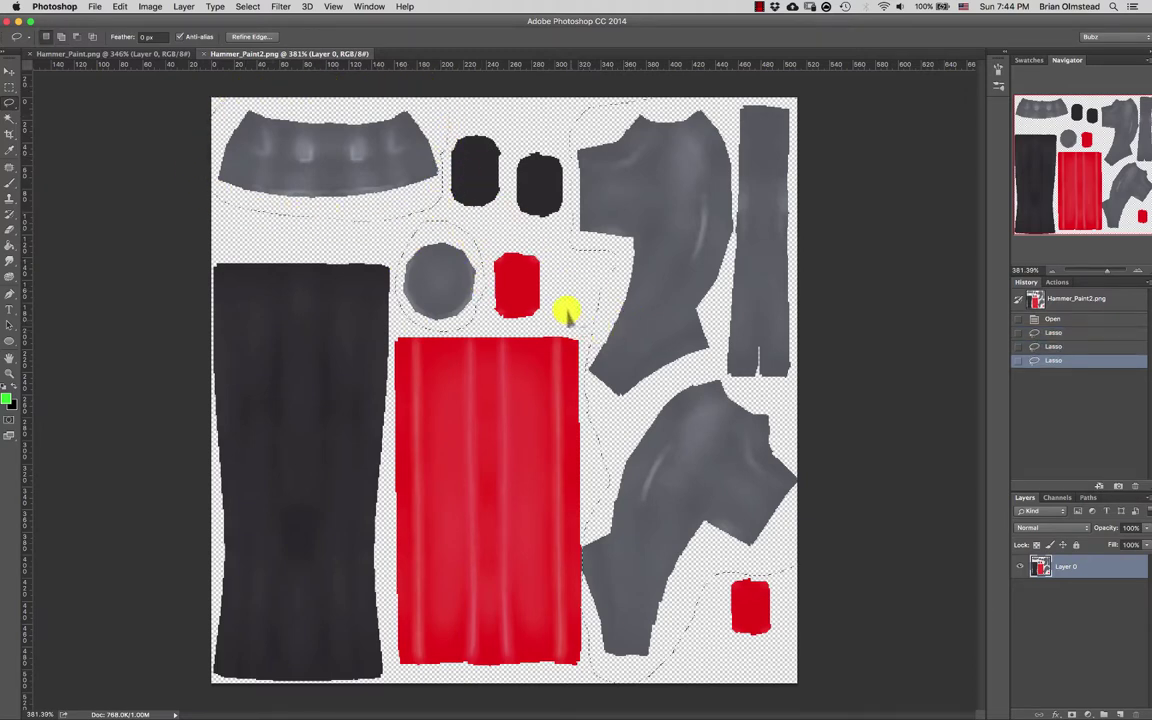
{"action": "key", "text": "super+l"}
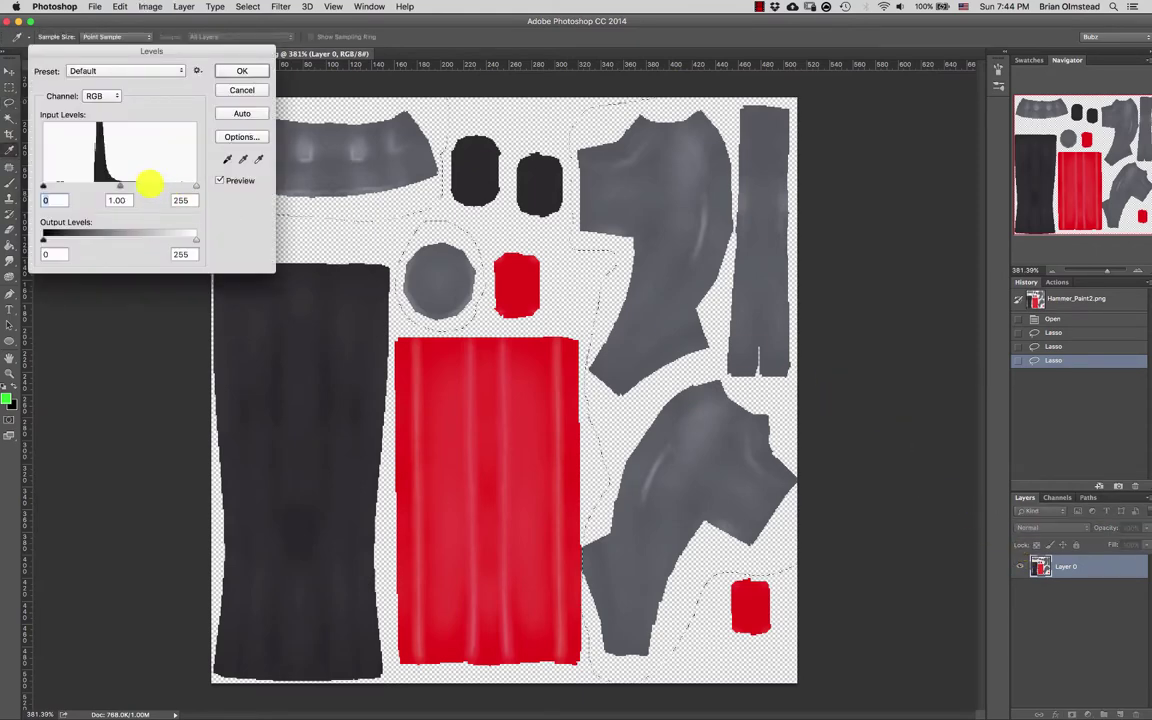
{"action": "left_click_drag", "start_coordinate": [195, 186], "coordinate": [184, 186]}
{"action": "mouse_move", "coordinate": [113, 186]}
{"action": "left_mouse_down"}
{"action": "mouse_move", "coordinate": [149, 182]}
{"action": "mouse_move", "coordinate": [107, 182]}
{"action": "left_mouse_up"}
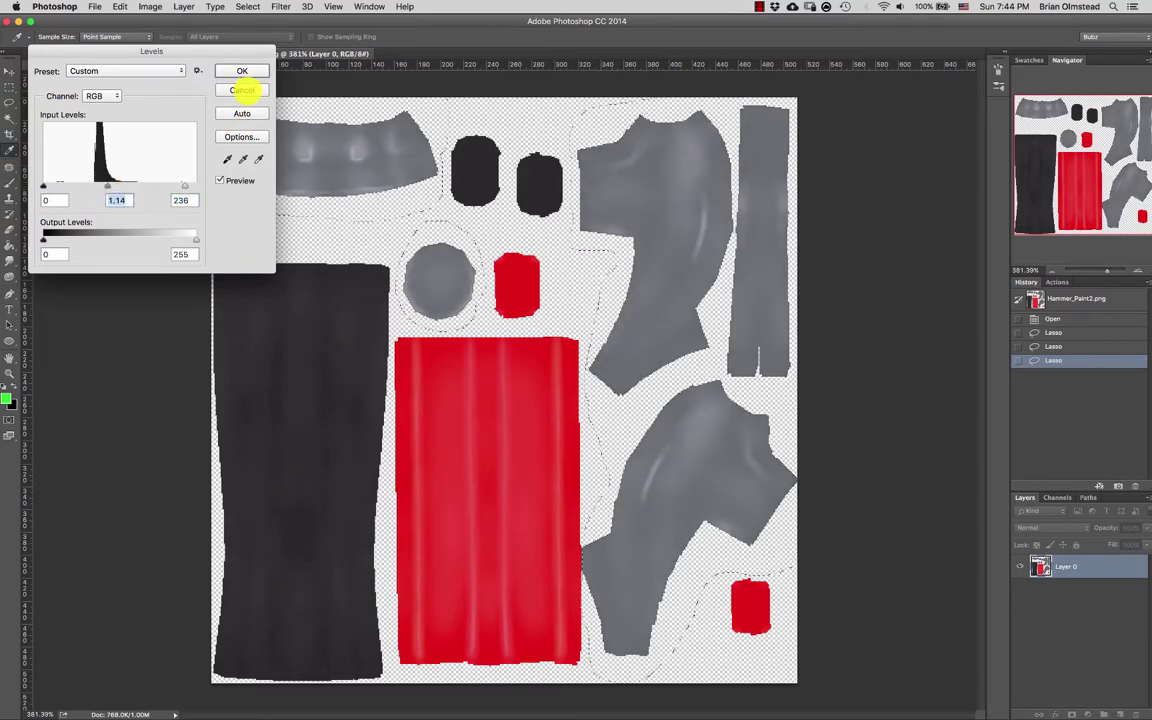
{"action": "left_click", "coordinate": [242, 90]}
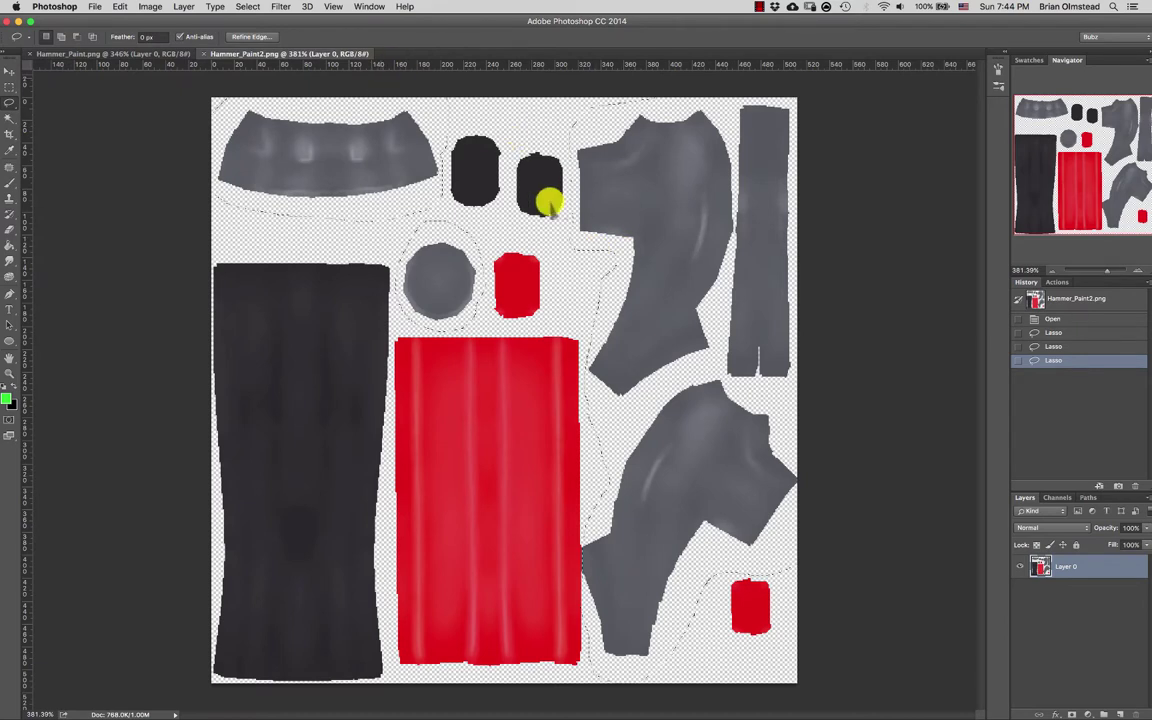
Switch to Modo and examine the brushed-metal grain on the hammer head in the reference photo up close
{"action": "mouse_move", "coordinate": [666, 714]}
{"action": "mouse_move", "coordinate": [735, 714]}
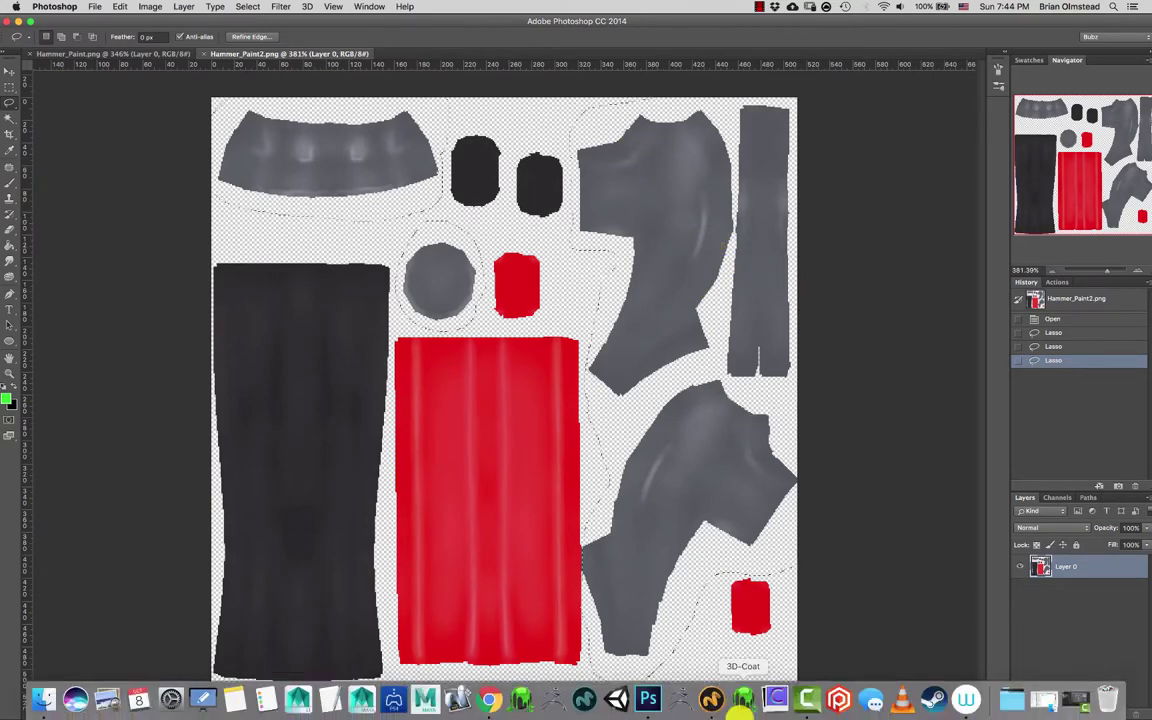
{"action": "left_click", "coordinate": [709, 698]}
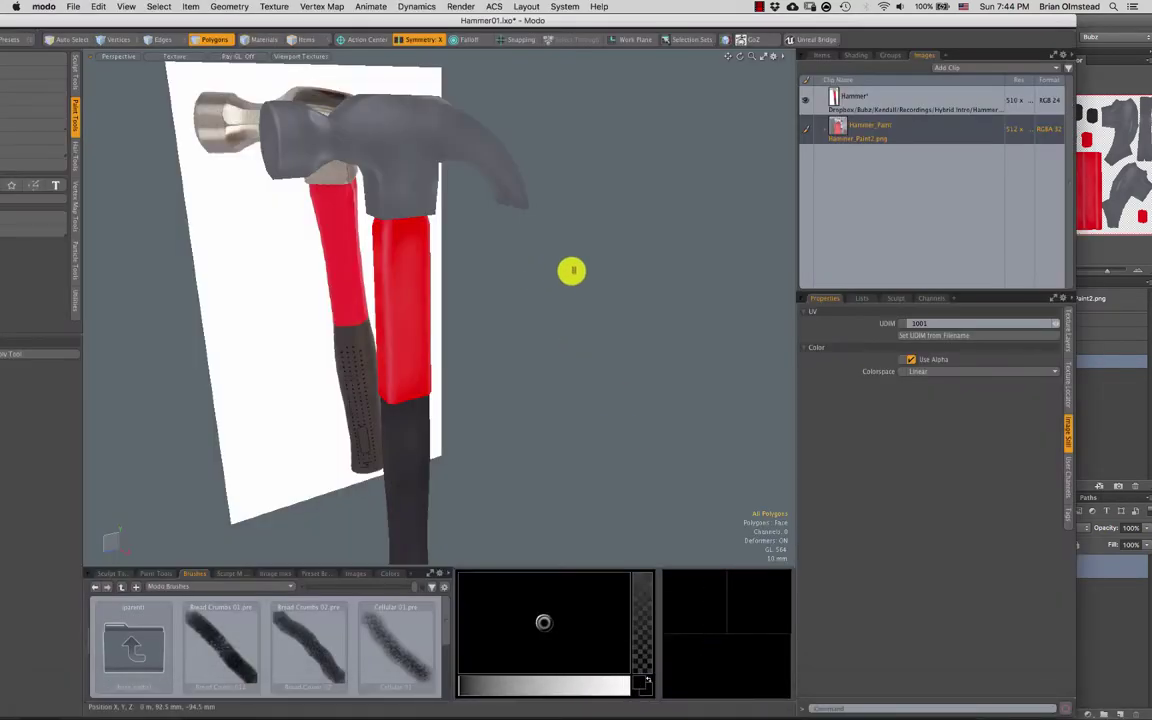
{"action": "left_click_drag", "start_coordinate": [444, 239], "coordinate": [473, 193], "text": "alt"}
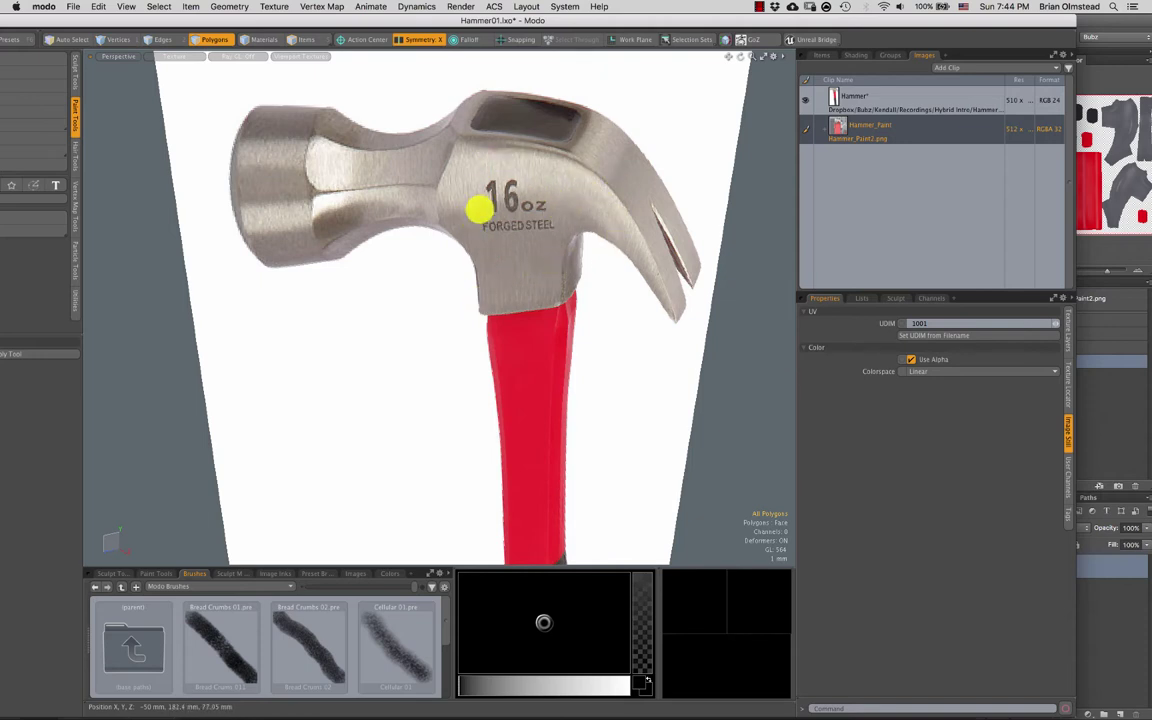
{"action": "scroll", "coordinate": [476, 222], "scroll_direction": "up", "scroll_amount": 10}
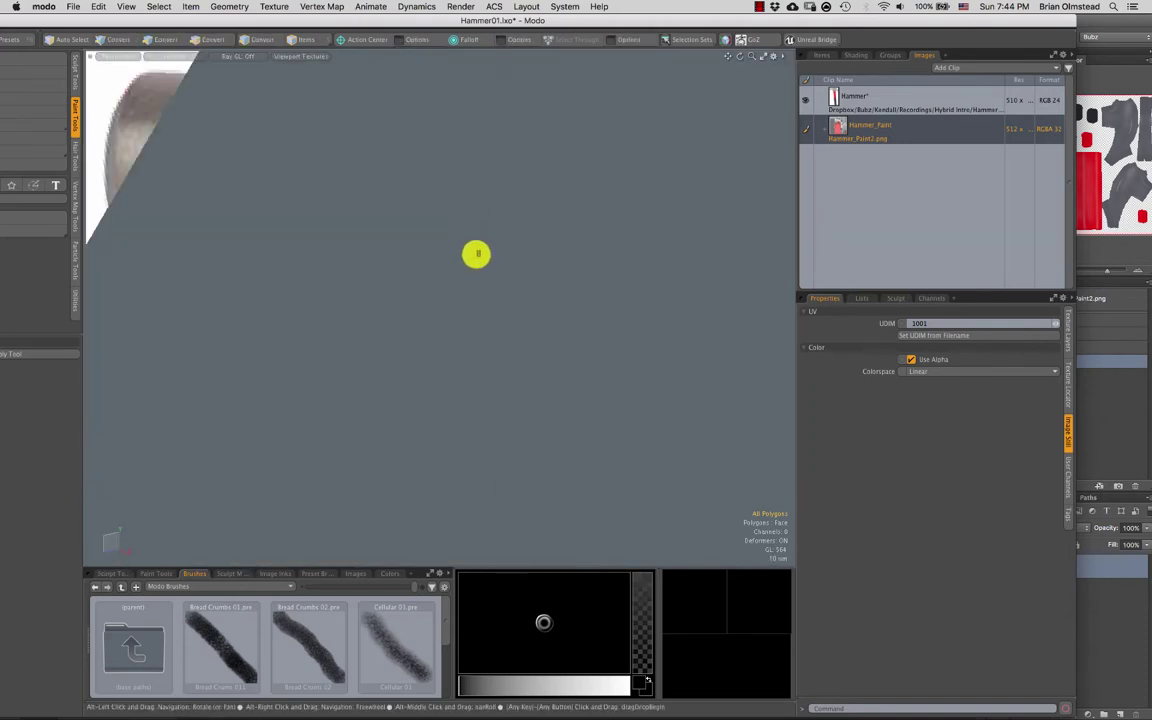
{"action": "key", "text": "a"}
{"action": "left_click_drag", "start_coordinate": [548, 293], "coordinate": [440, 390], "text": "alt"}
{"action": "left_click_drag", "start_coordinate": [440, 390], "coordinate": [684, 226], "text": "ctrl+alt"}
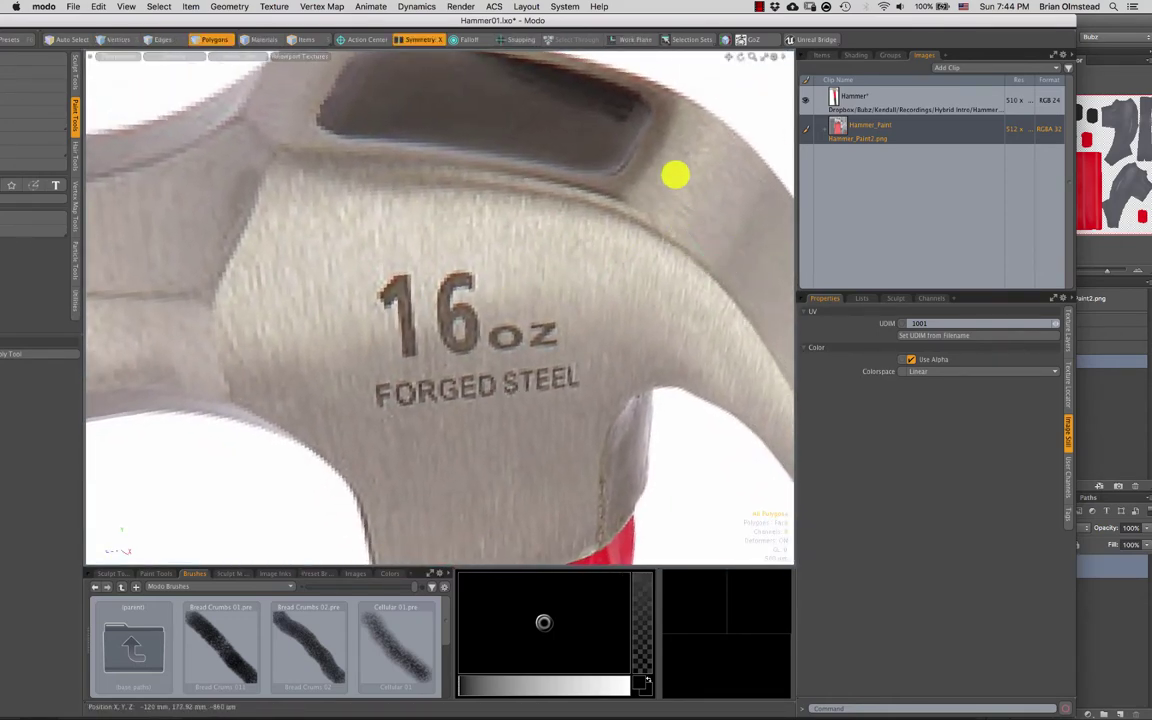
Return to Photoshop, create a new blank document with a white background, and fit it to the screen
{"action": "left_click", "coordinate": [1085, 20]}
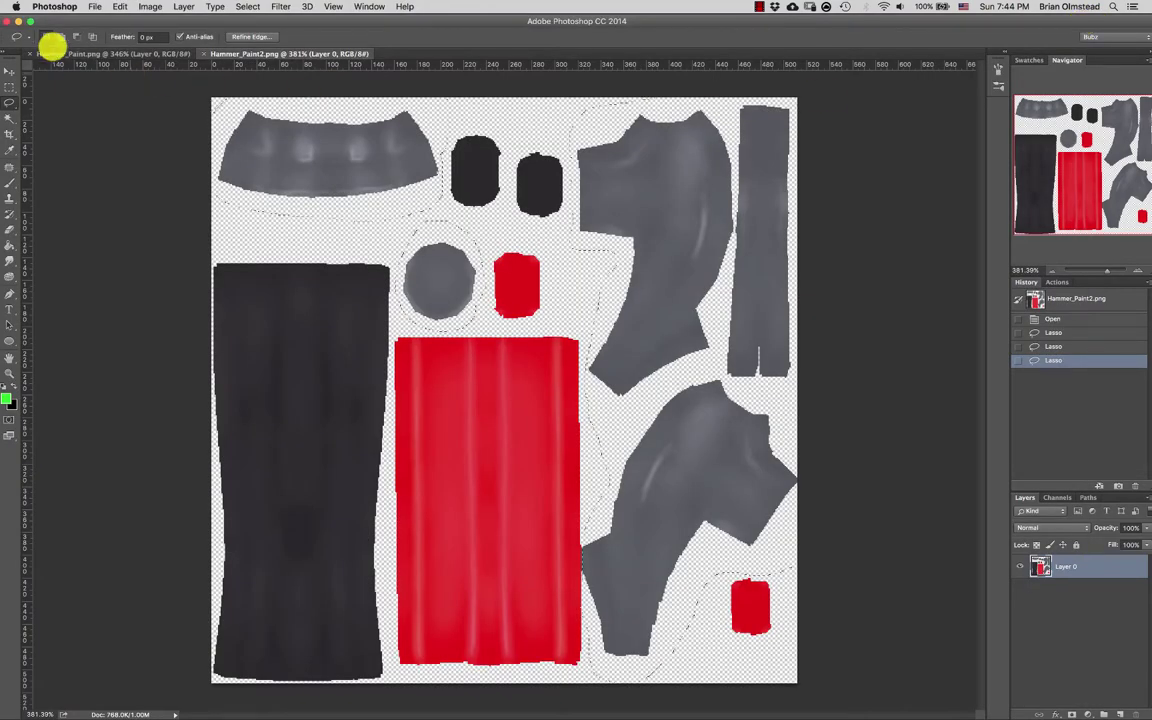
{"action": "left_click", "coordinate": [94, 7]}
{"action": "left_click", "coordinate": [418, 284]}
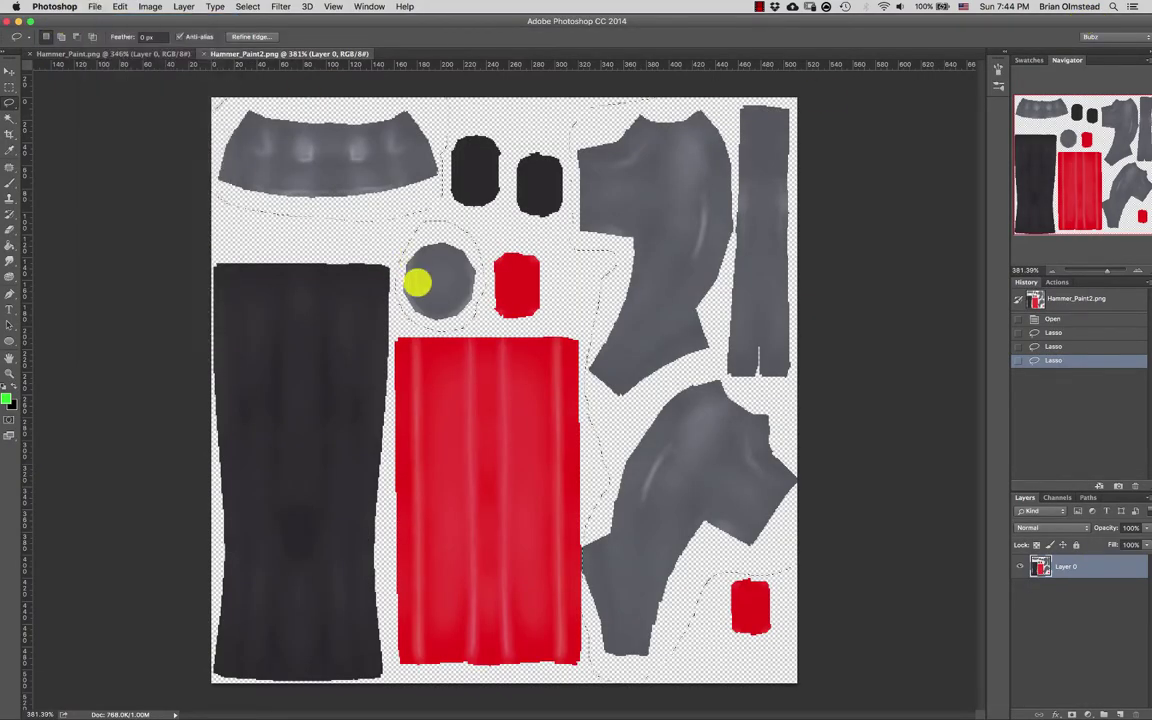
{"action": "key", "text": "super+n"}
{"action": "left_click", "coordinate": [740, 85]}
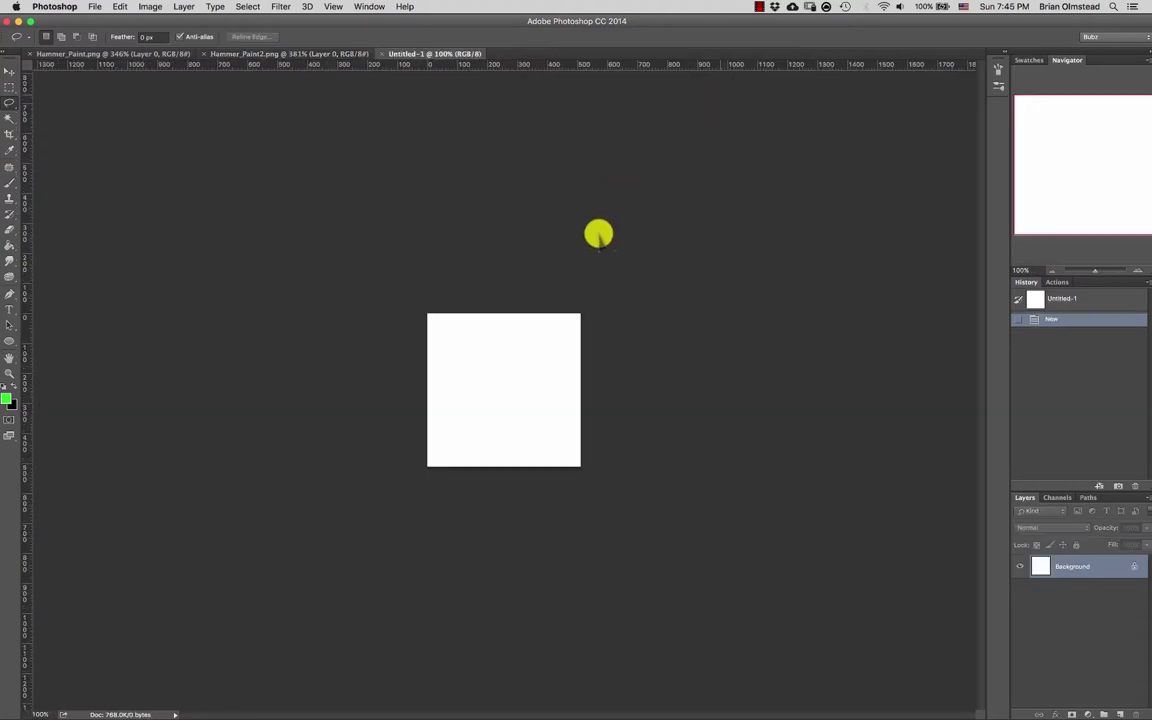
{"action": "left_click", "coordinate": [528, 392], "text": "super"}
{"action": "key", "text": "super+0"}
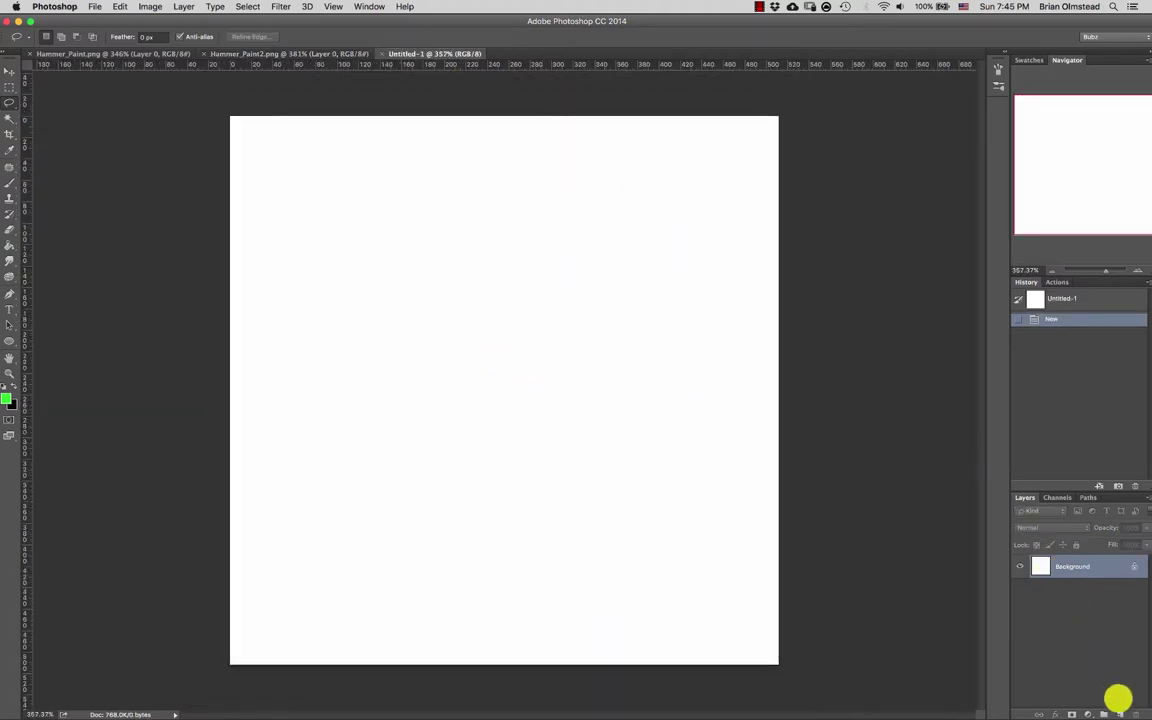
Add a new layer above the background and fill it with the medium gray 939393
{"action": "left_click", "coordinate": [1118, 713]}
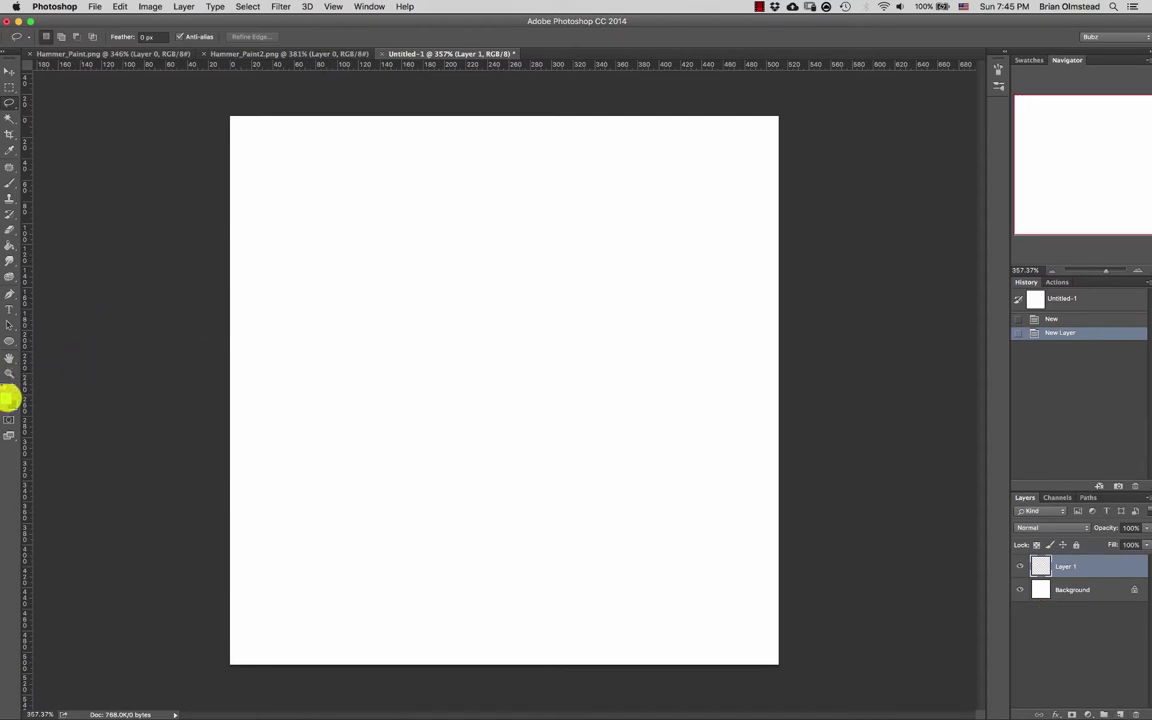
{"action": "left_click", "coordinate": [8, 398]}
{"action": "left_click_drag", "start_coordinate": [434, 175], "coordinate": [406, 182]}
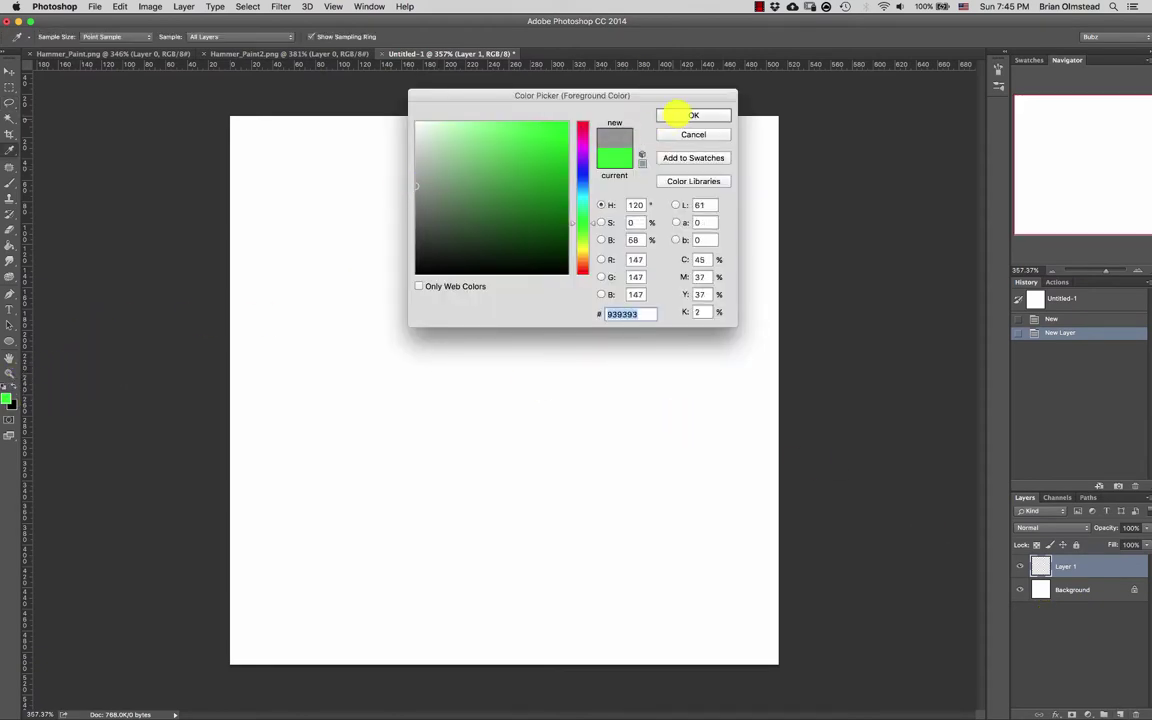
{"action": "left_click", "coordinate": [680, 116]}
{"action": "key", "text": "alt+BackSpace"}
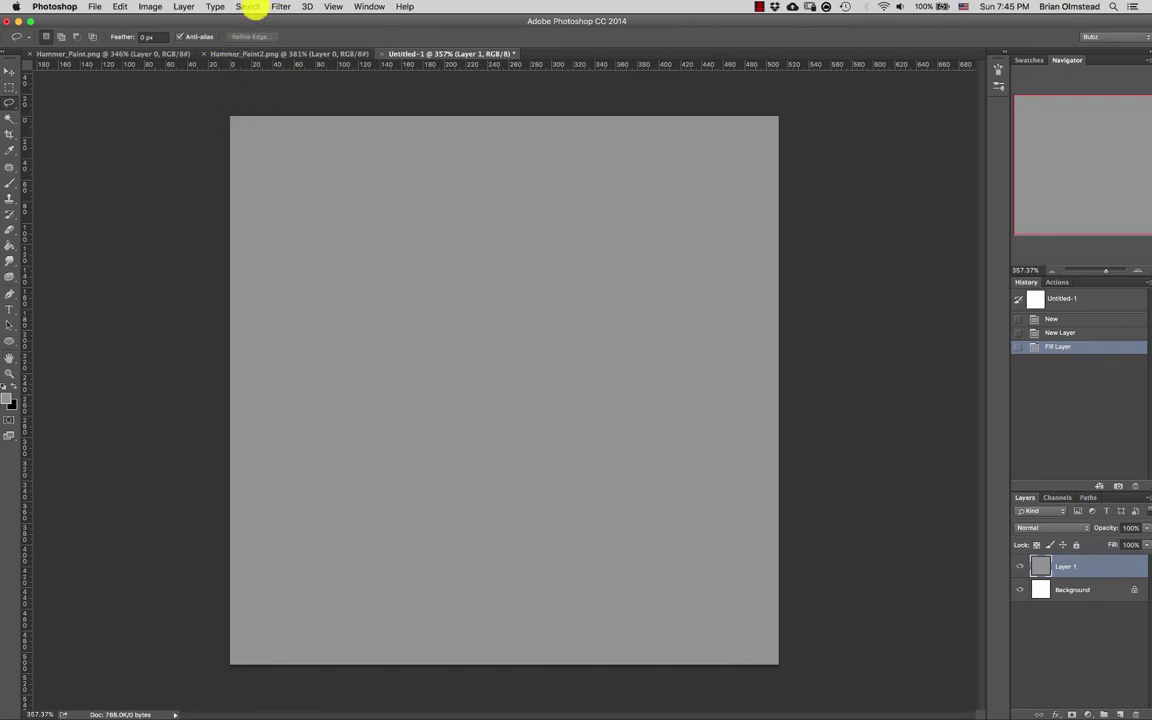
Apply Add Noise to the gray layer with an amount of 7.16%, Uniform distribution and Monochromatic enabled
{"action": "left_click", "coordinate": [280, 7]}
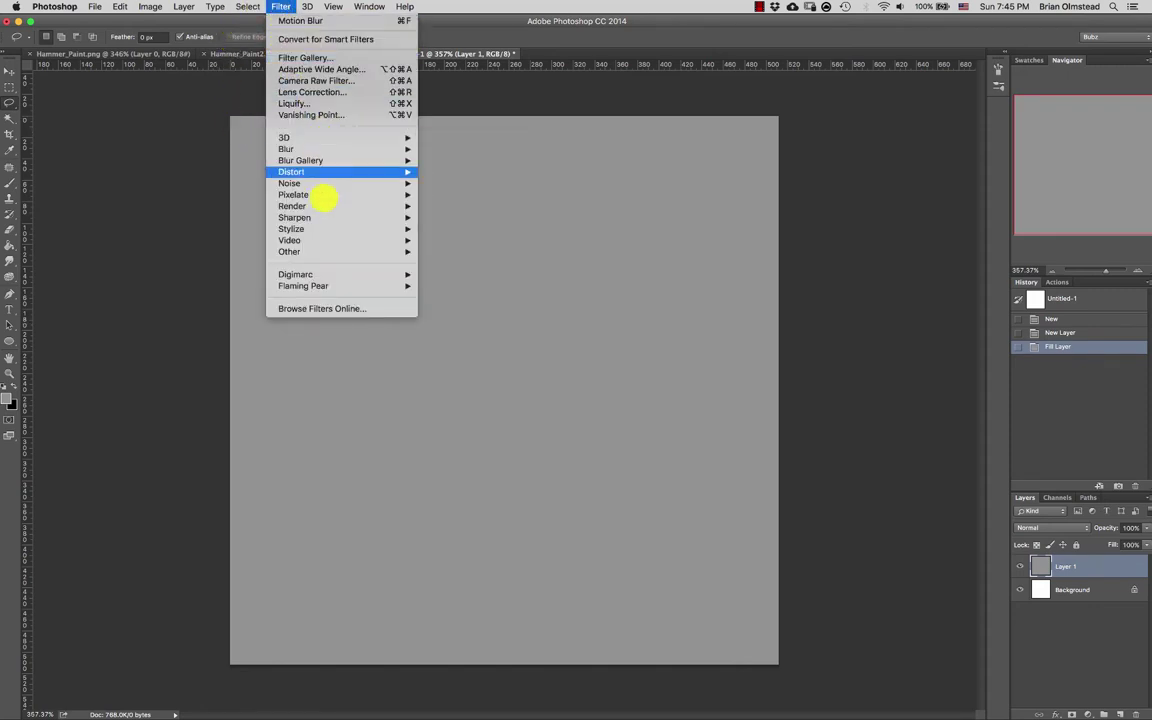
{"action": "mouse_move", "coordinate": [329, 183]}
{"action": "left_click", "coordinate": [447, 185]}
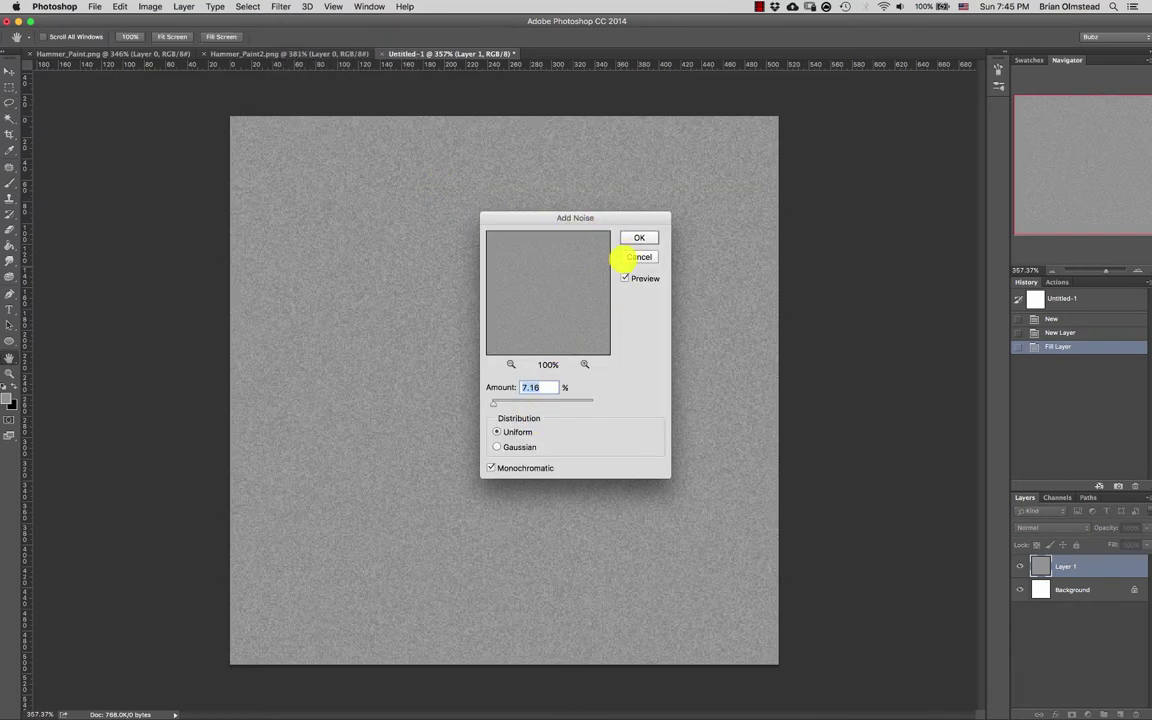
{"action": "left_click", "coordinate": [638, 238]}
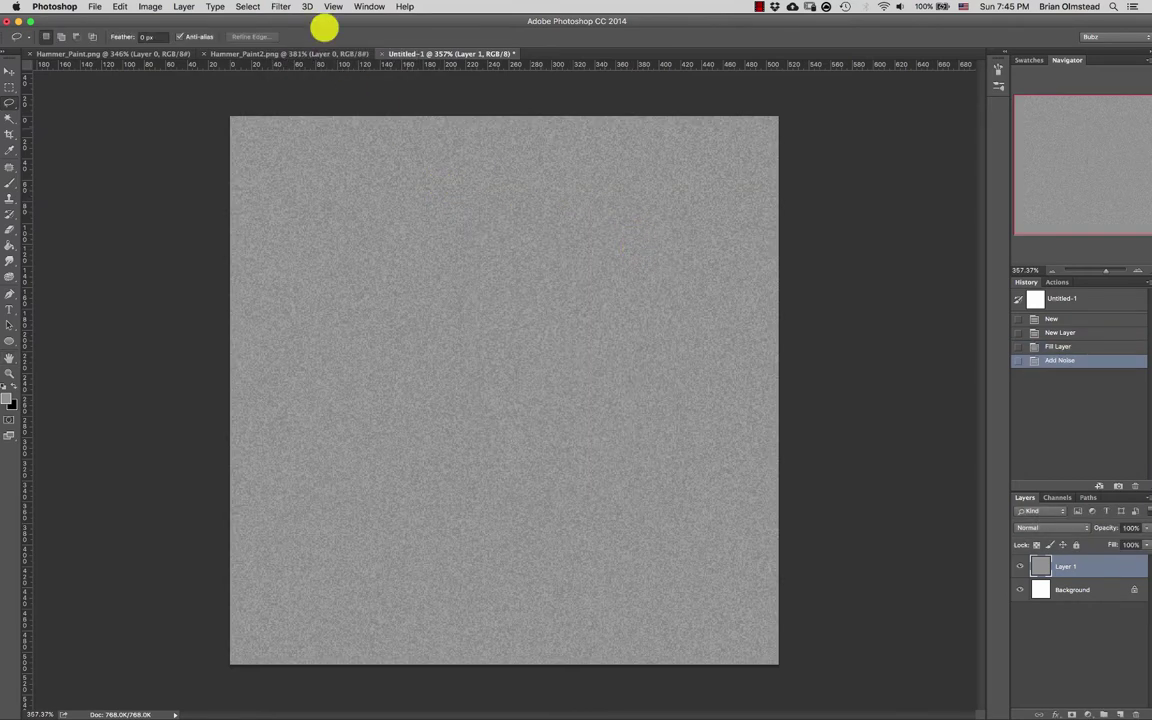
Apply Motion Blur to the noise layer at an angle of 90° and a distance of 40 pixels, and inspect the streaks
{"action": "left_click", "coordinate": [280, 7]}
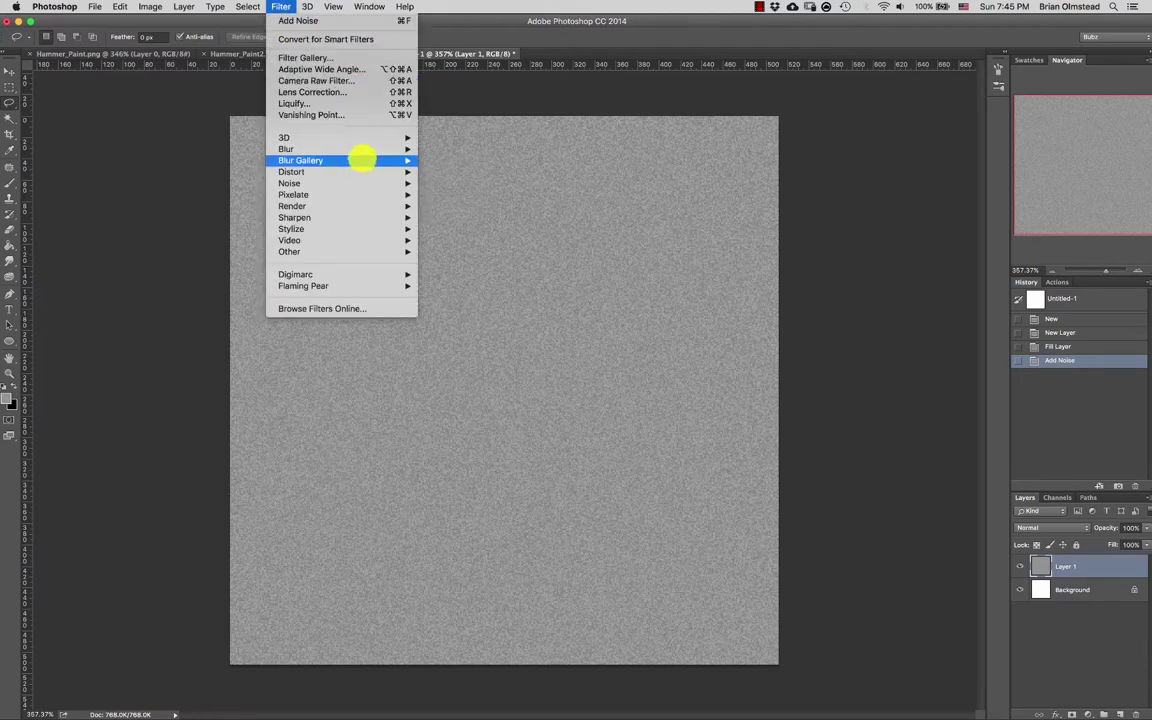
{"action": "mouse_move", "coordinate": [368, 151]}
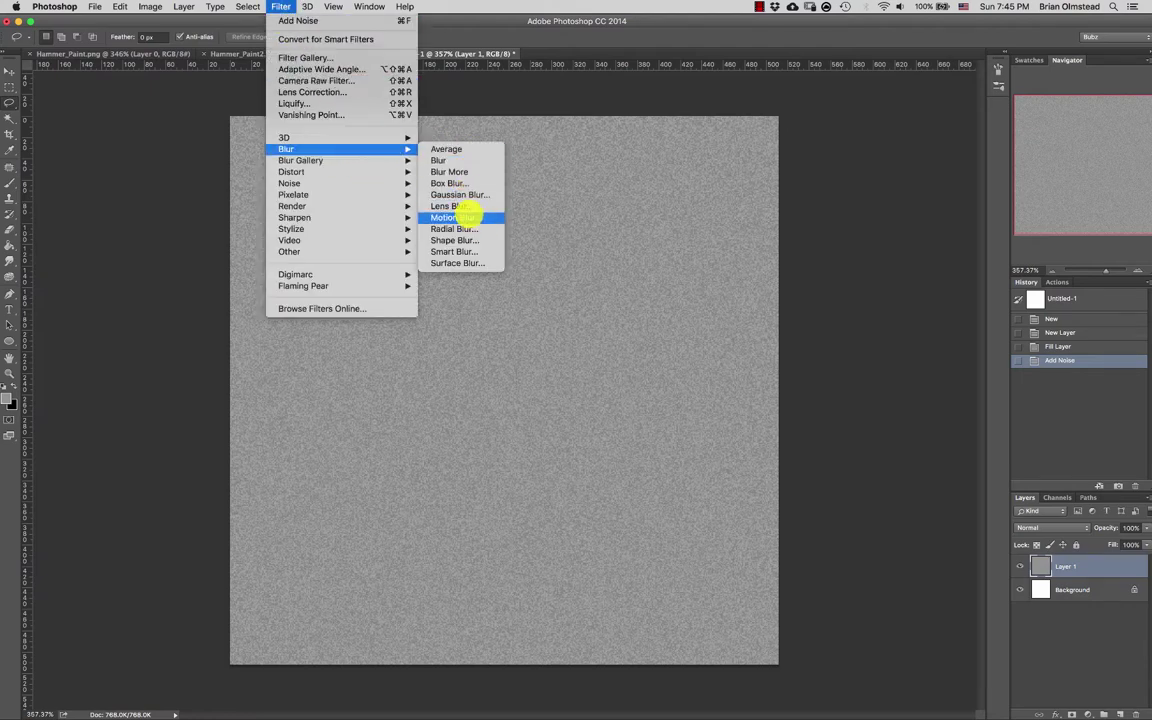
{"action": "left_click", "coordinate": [460, 218]}
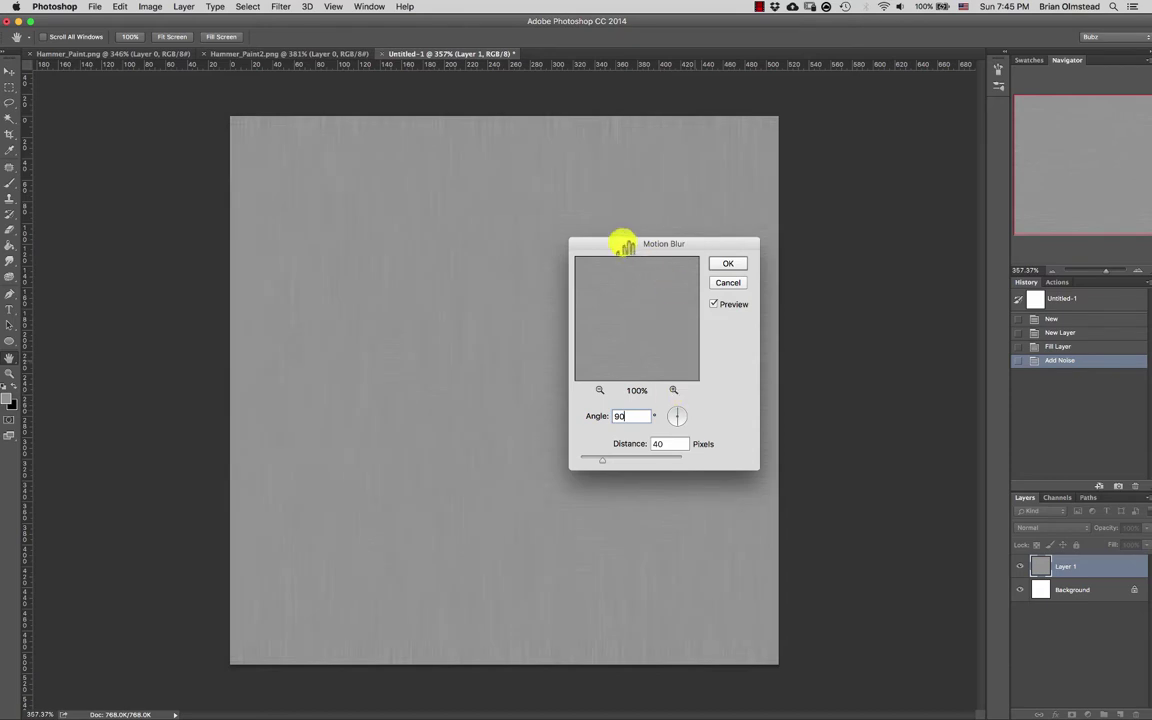
{"action": "left_click", "coordinate": [727, 263]}
{"action": "left_click_drag", "start_coordinate": [541, 261], "coordinate": [598, 264], "text": "super"}
{"action": "scroll", "coordinate": [437, 386], "scroll_direction": "up", "scroll_amount": 5, "text": "alt"}
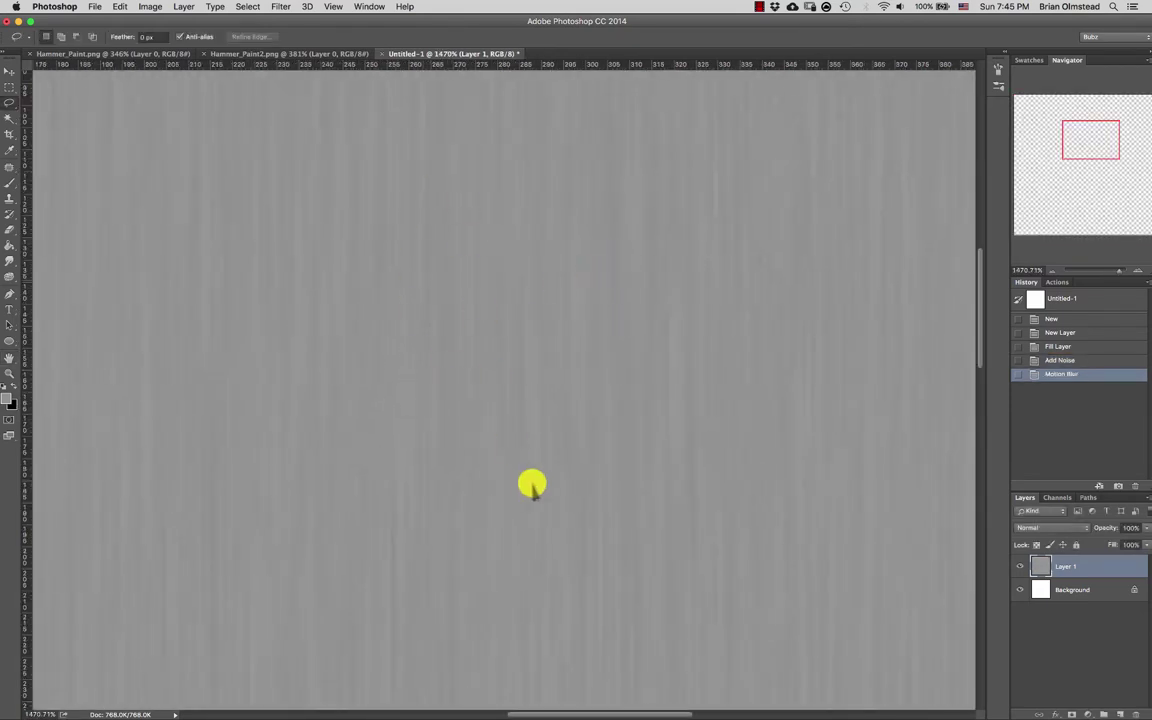
{"action": "scroll", "coordinate": [511, 350], "scroll_direction": "down", "scroll_amount": 5, "text": "alt"}
{"action": "scroll", "coordinate": [553, 355], "scroll_direction": "up", "scroll_amount": 4, "text": "alt"}
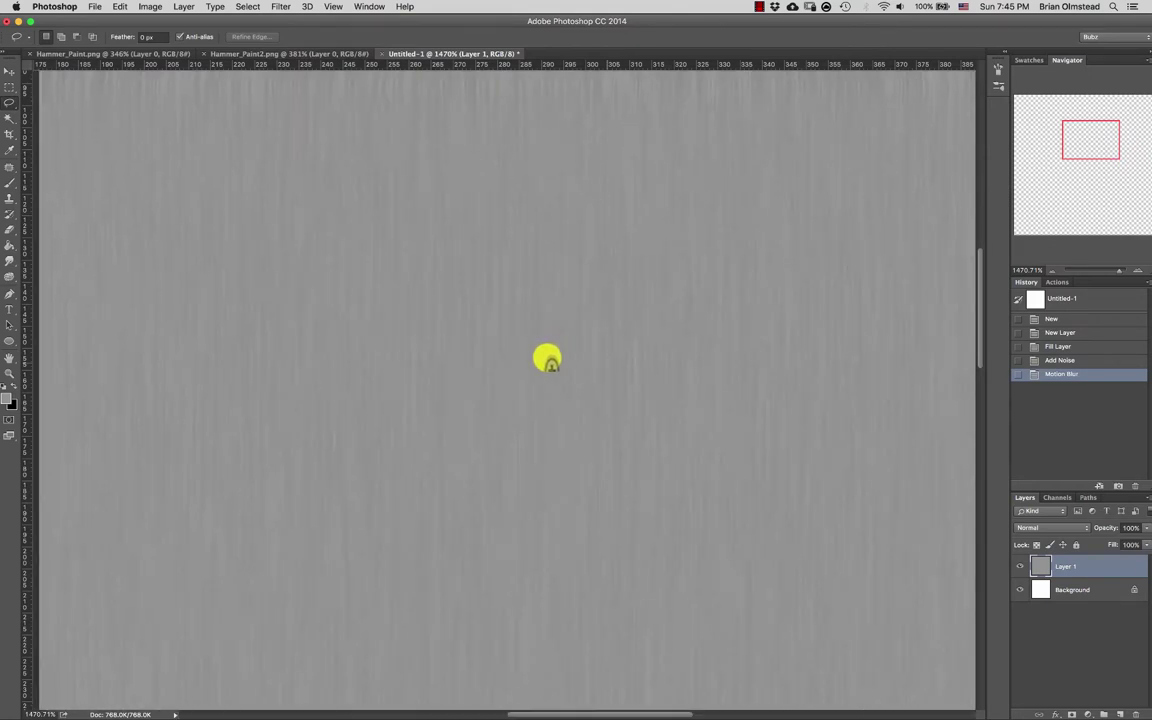
{"action": "scroll", "coordinate": [623, 375], "scroll_direction": "down", "scroll_amount": 2, "text": "alt"}
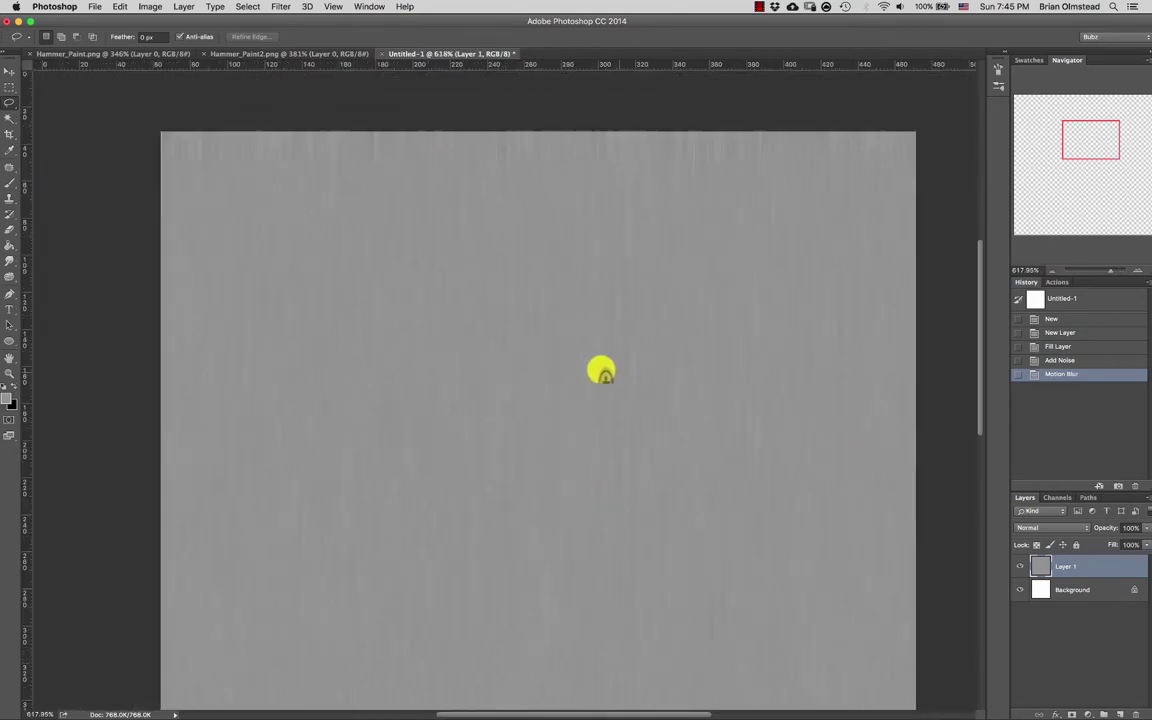
Try to strengthen the streaks' contrast using Levels with input values 87, 0.01 and 201, and undo the adjustment
{"action": "key", "text": "ctrl+l"}
{"action": "left_click_drag", "start_coordinate": [44, 186], "coordinate": [77, 186]}
{"action": "left_click_drag", "start_coordinate": [195, 186], "coordinate": [144, 186]}
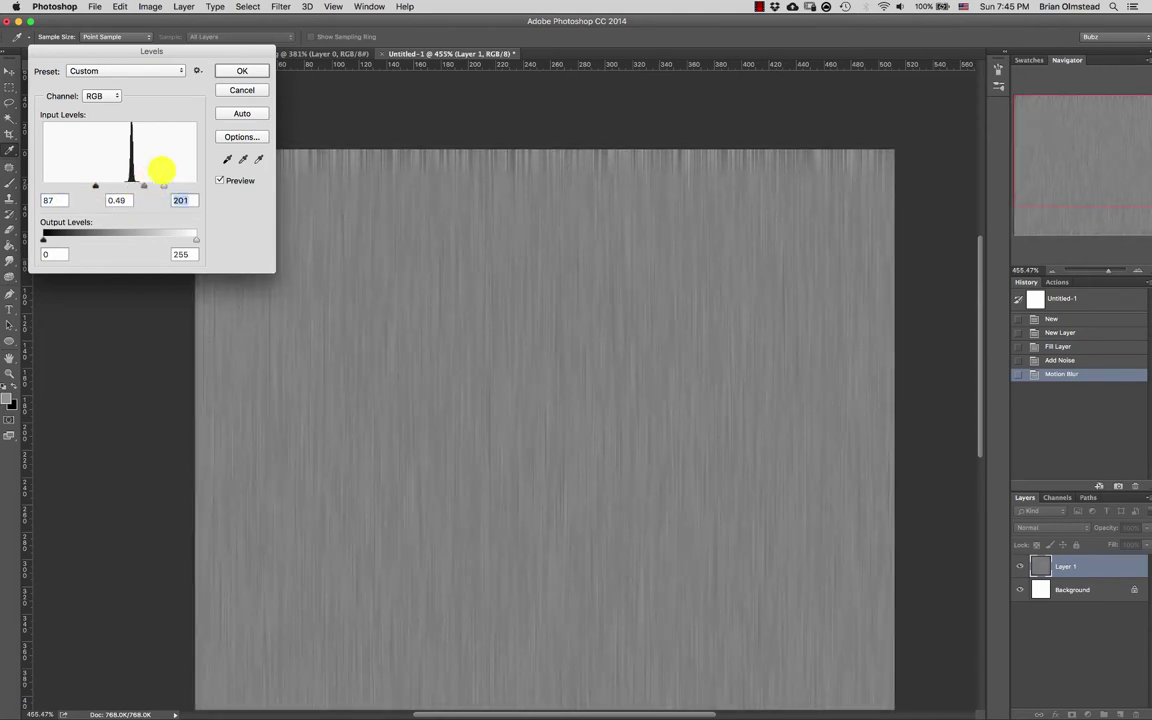
{"action": "left_click", "coordinate": [220, 180]}
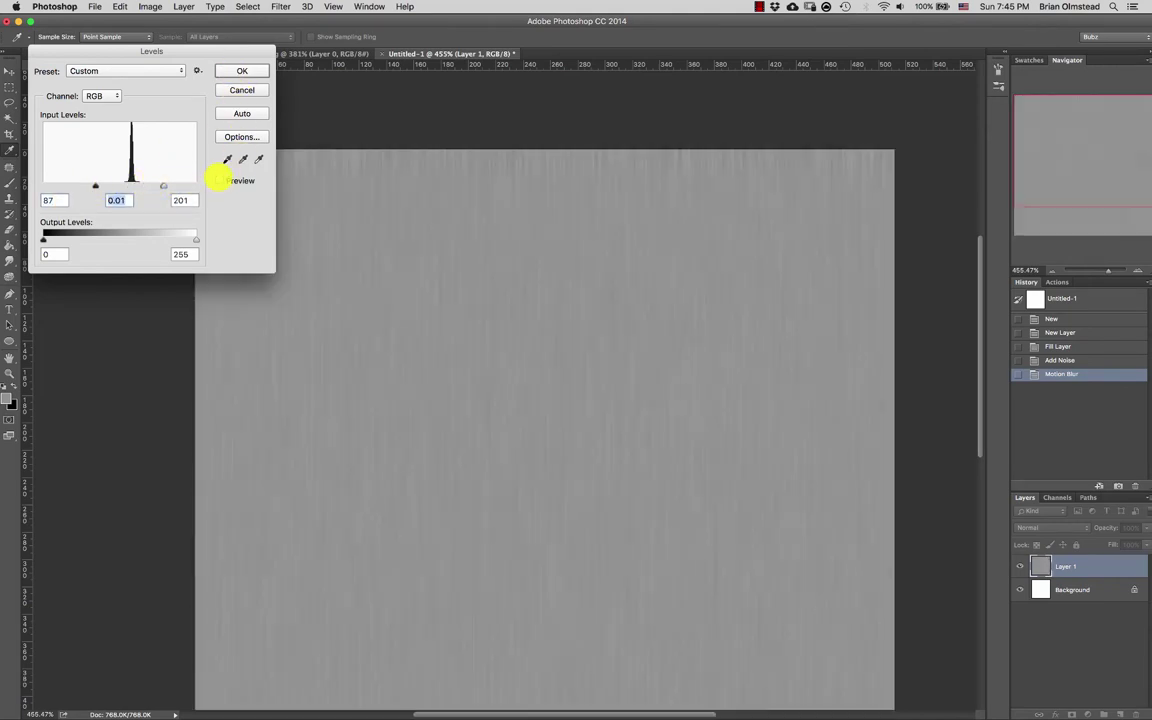
{"action": "left_click", "coordinate": [243, 70]}
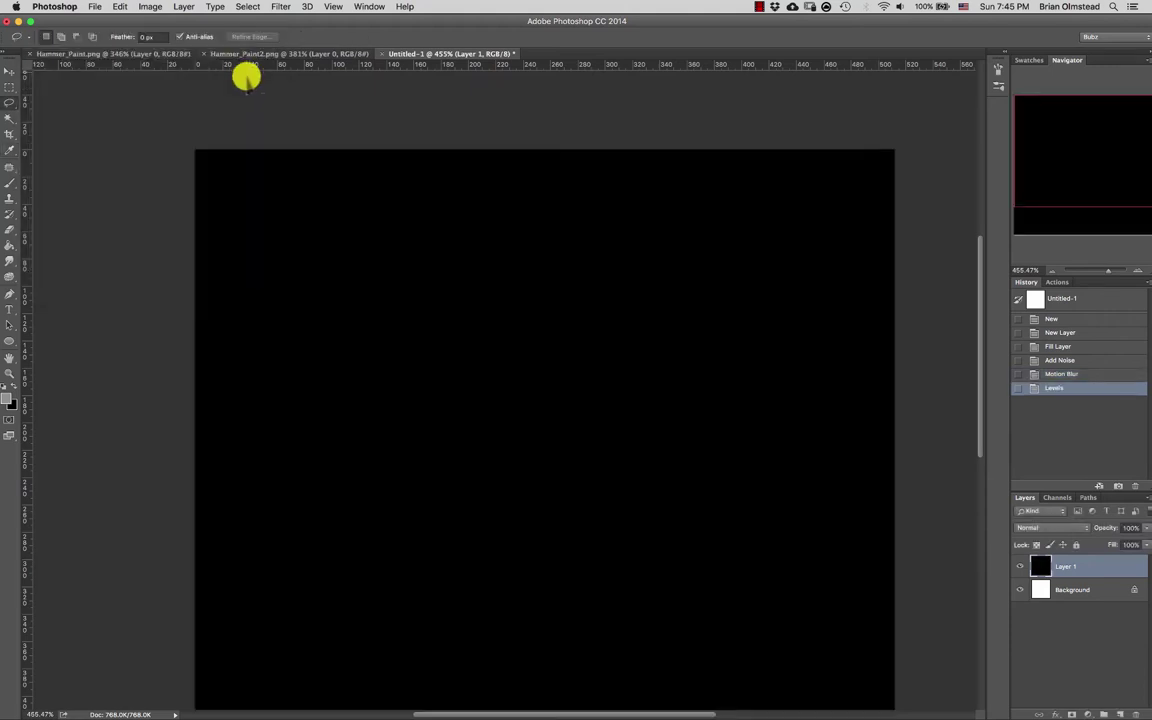
{"action": "key", "text": "super+z"}
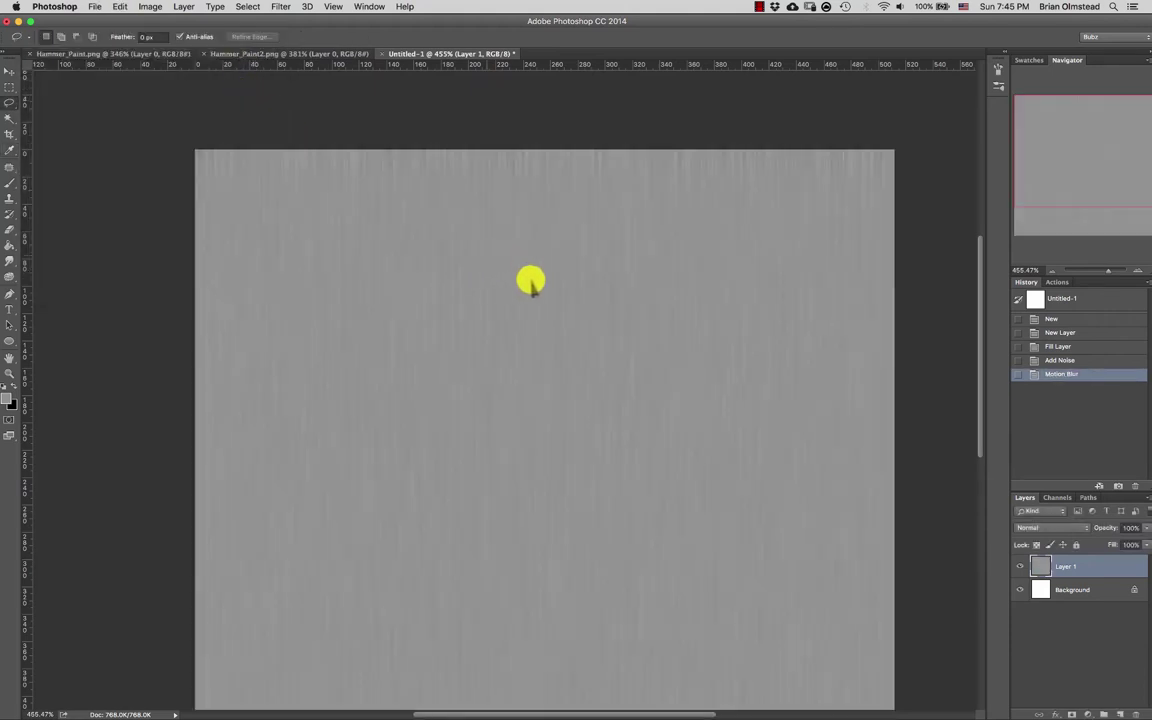
{"action": "scroll", "coordinate": [536, 315], "scroll_direction": "up", "scroll_amount": 3, "text": "alt"}
{"action": "scroll", "coordinate": [545, 316], "scroll_direction": "down", "scroll_amount": 1, "text": "alt"}
{"action": "left_click_drag", "start_coordinate": [545, 318], "coordinate": [517, 255]}
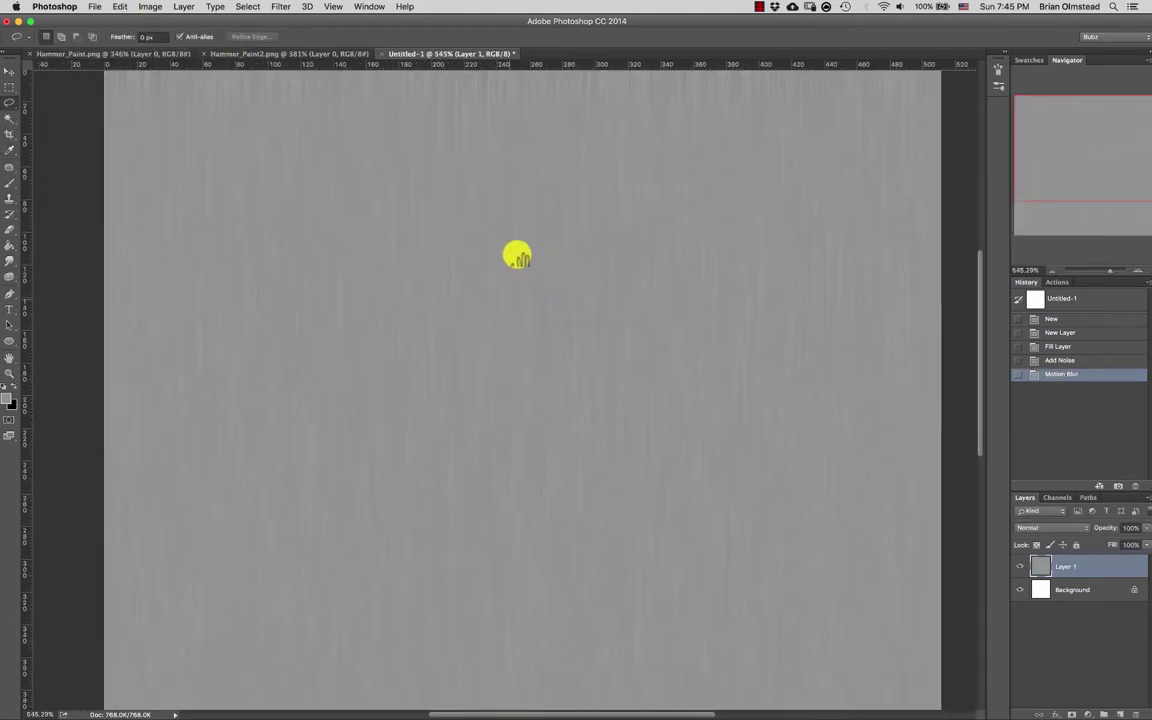
{"action": "scroll", "coordinate": [503, 300], "scroll_direction": "down", "scroll_amount": 1, "text": "alt"}
{"action": "scroll", "coordinate": [503, 303], "scroll_direction": "down", "scroll_amount": 3, "text": "alt"}
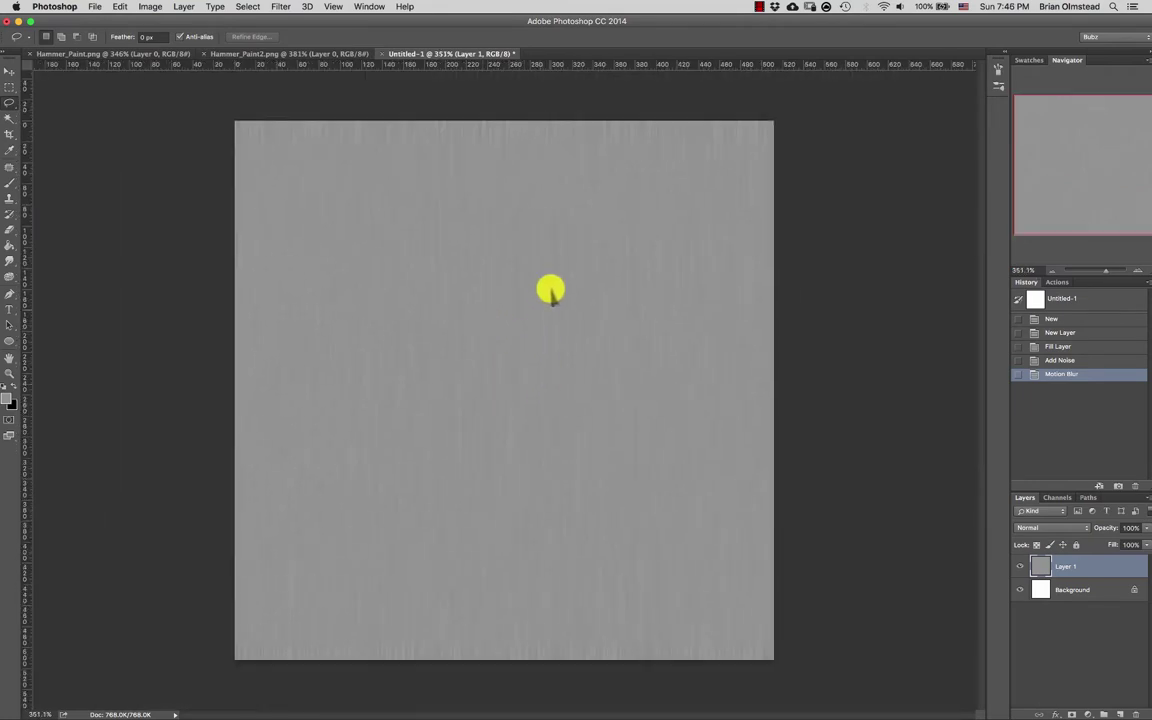
{"action": "key", "text": "super+t"}
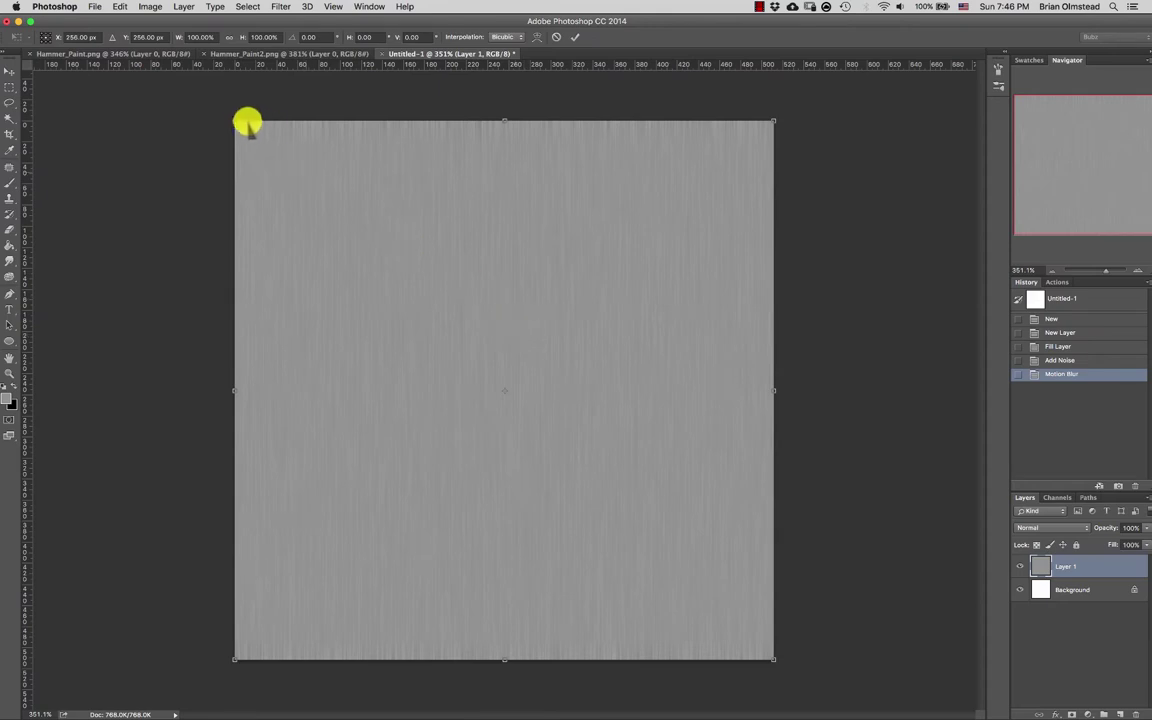
{"action": "left_click_drag", "start_coordinate": [235, 124], "coordinate": [273, 122]}
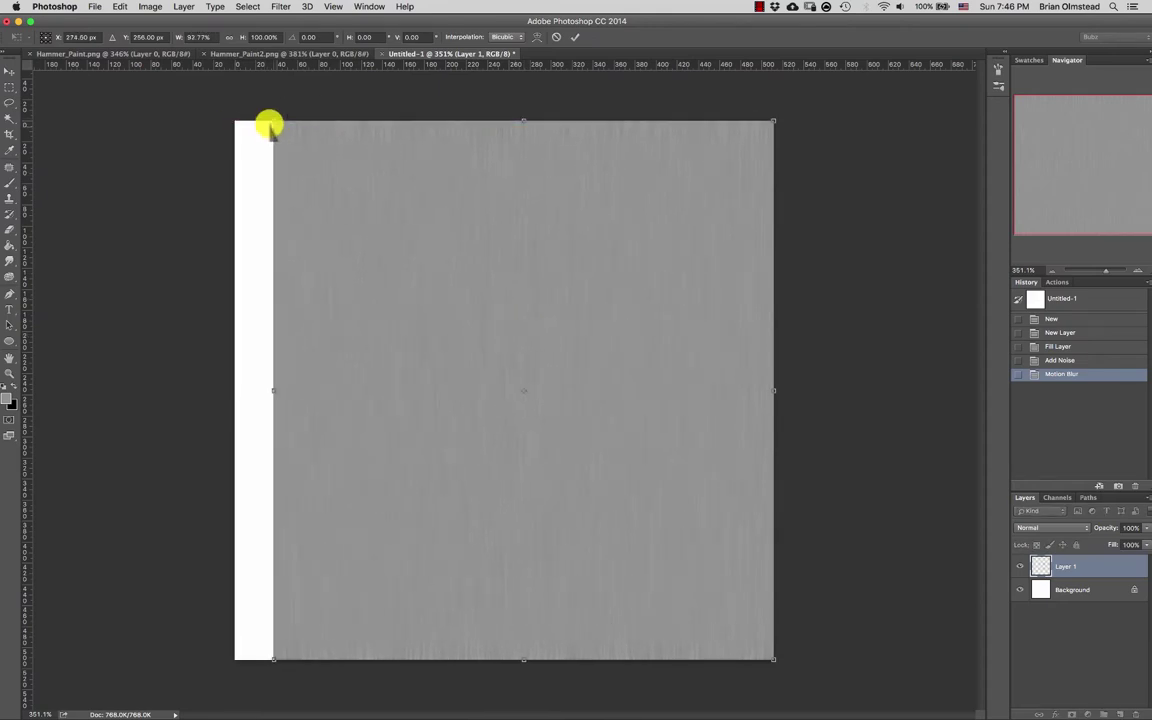
{"action": "key", "text": "super+z"}
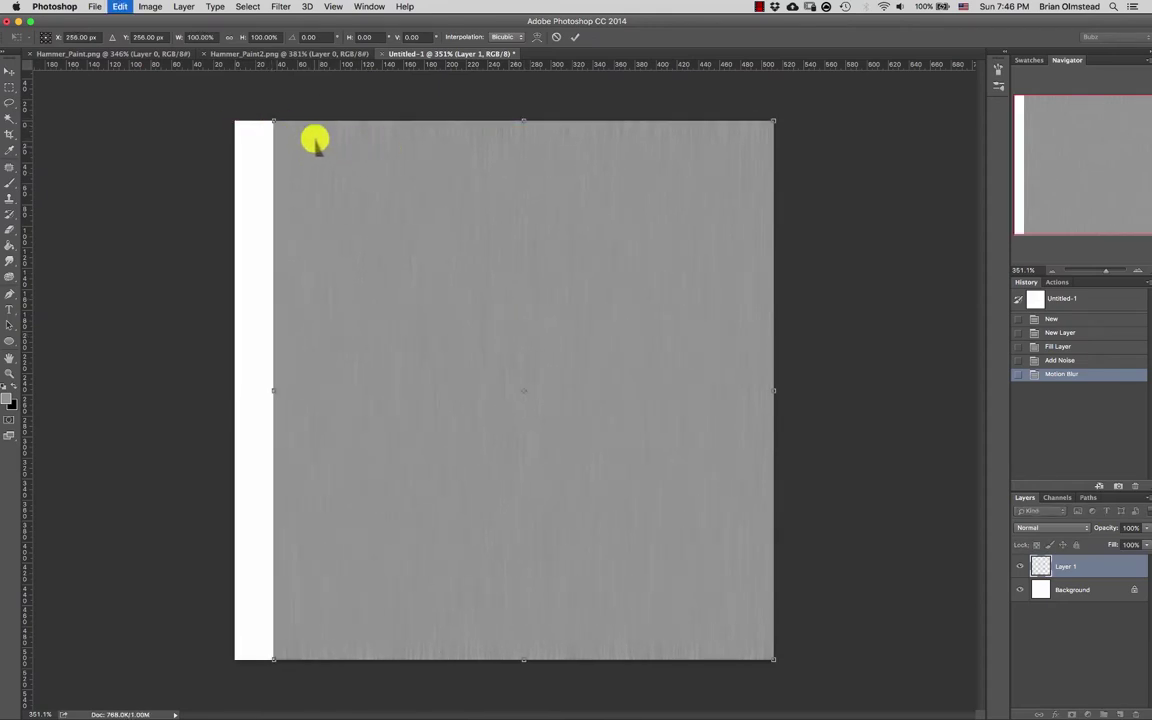
{"action": "key", "text": "Escape"}
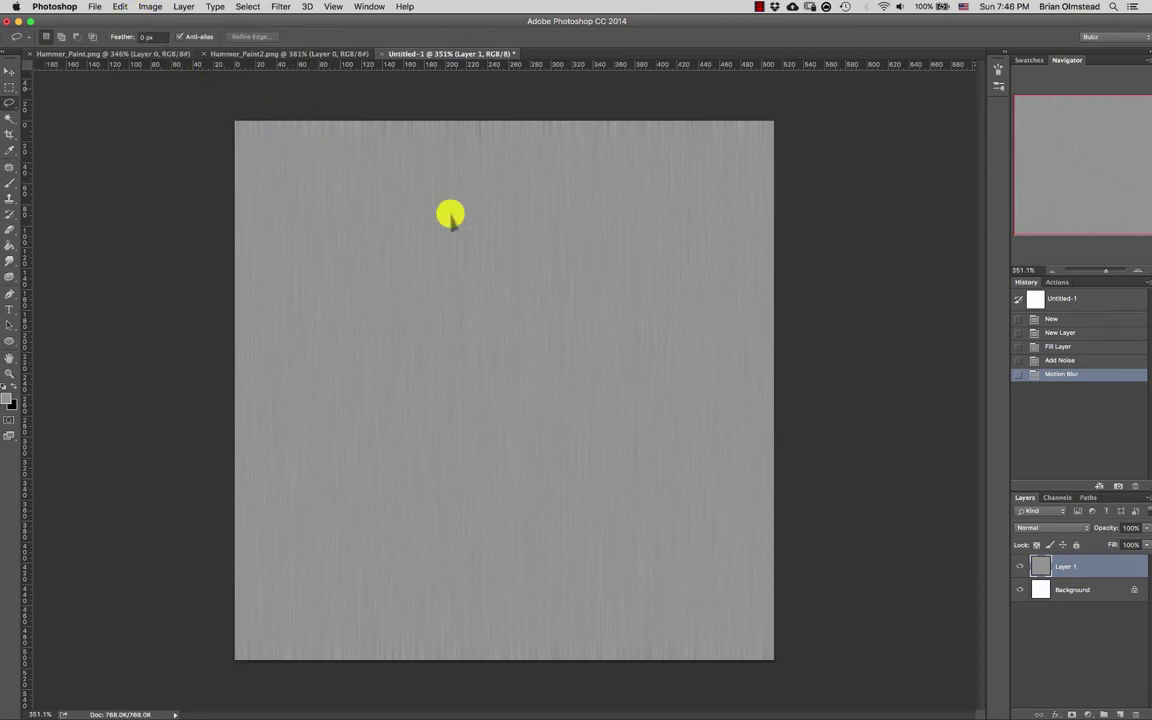
{"action": "left_click", "coordinate": [148, 7]}
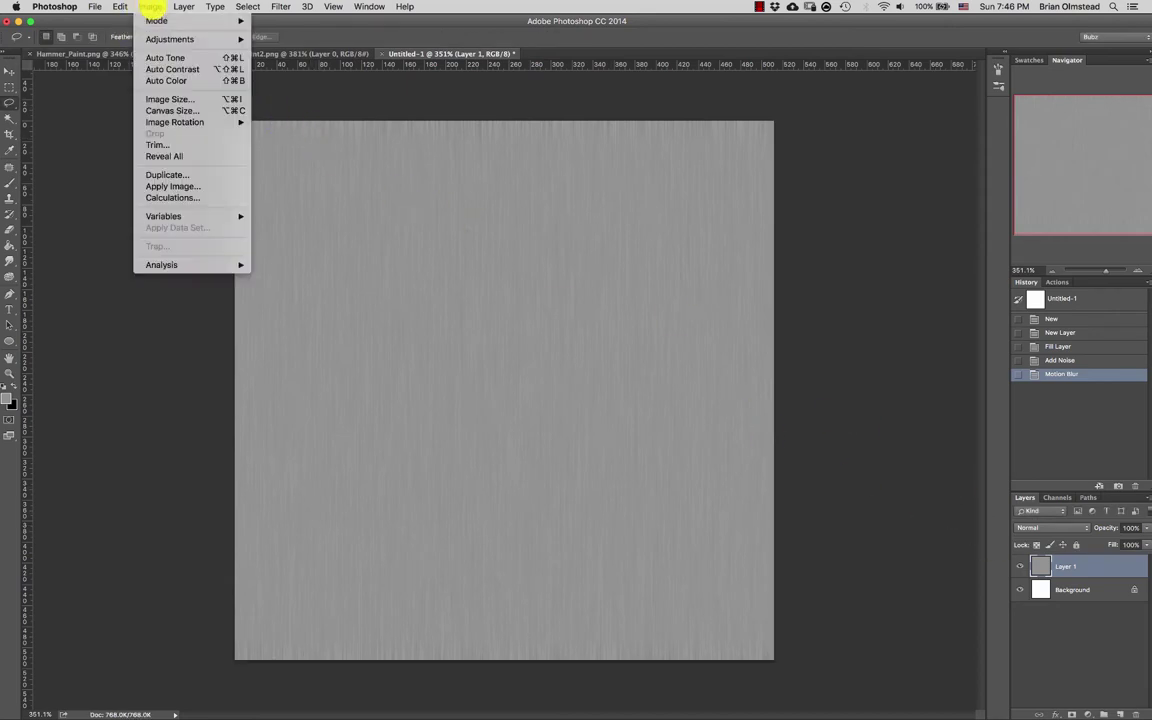
{"action": "mouse_move", "coordinate": [221, 39]}
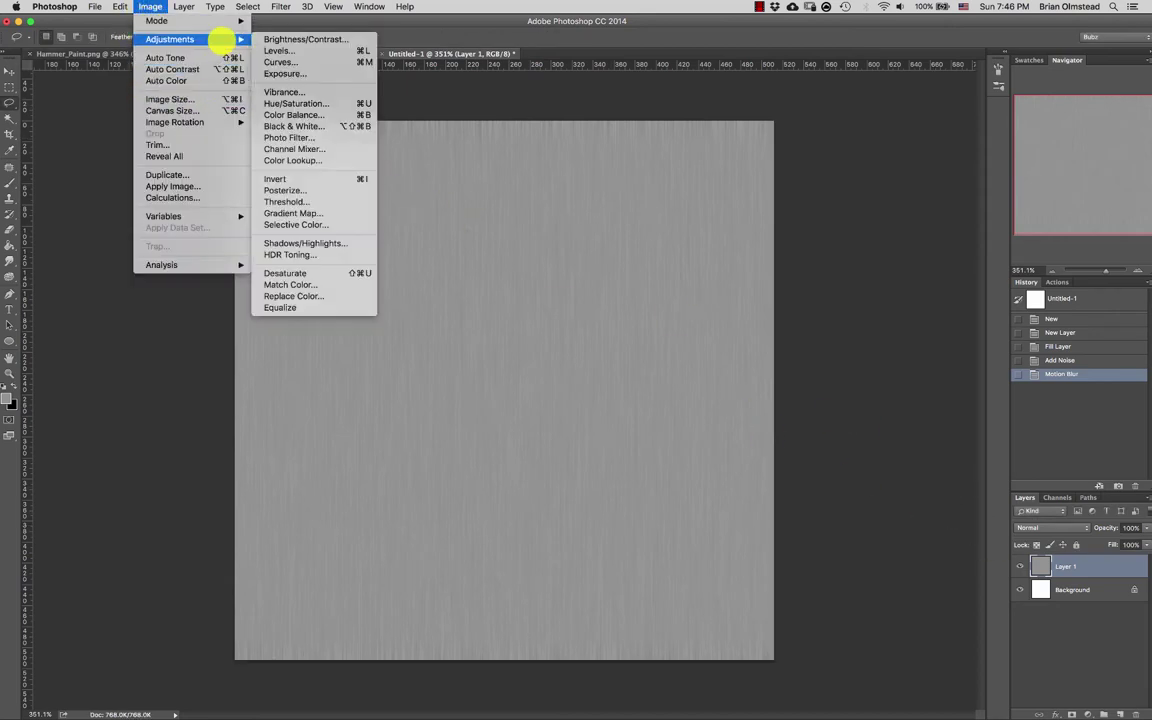
{"action": "left_click", "coordinate": [333, 234]}
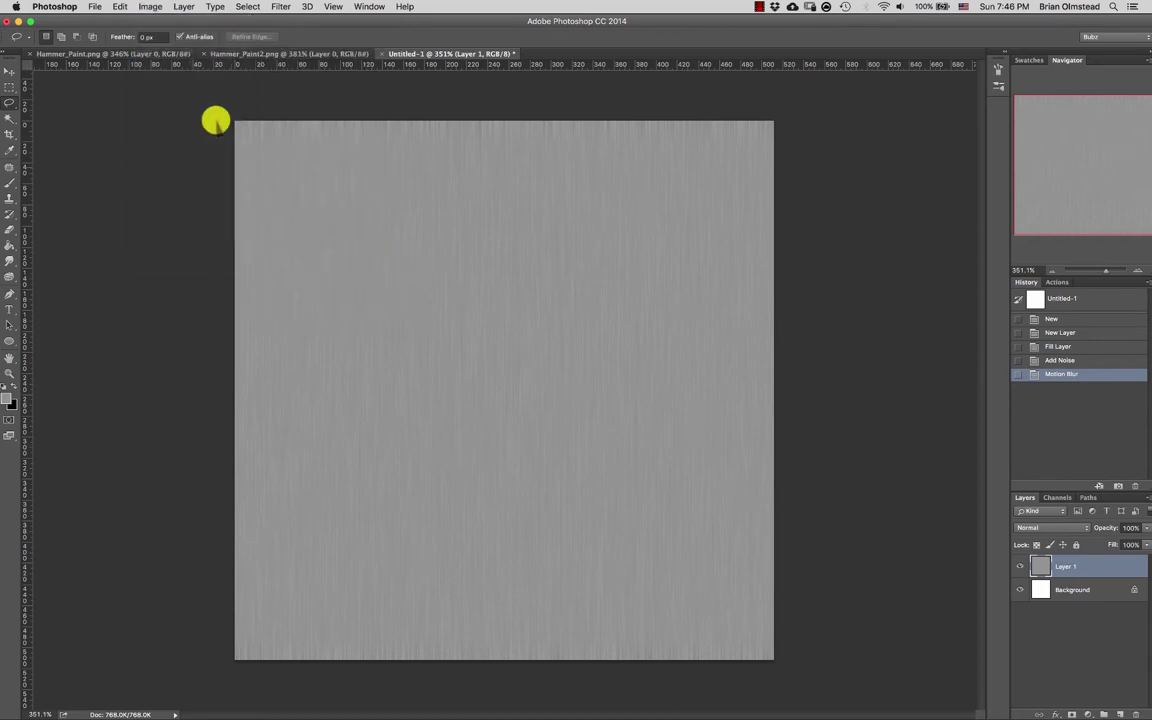
Warp the streaked gray layer by pulling its upper-left corner inward so the vertical grain bends into a curve
{"action": "left_click", "coordinate": [120, 7]}
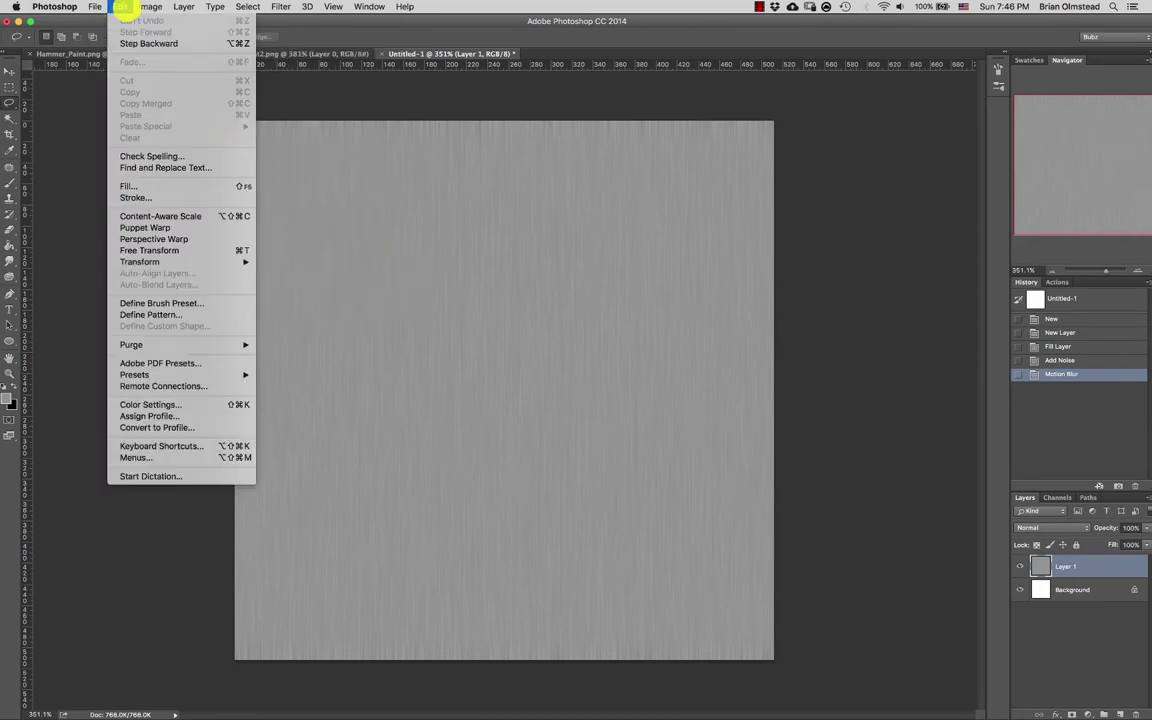
{"action": "mouse_move", "coordinate": [219, 261]}
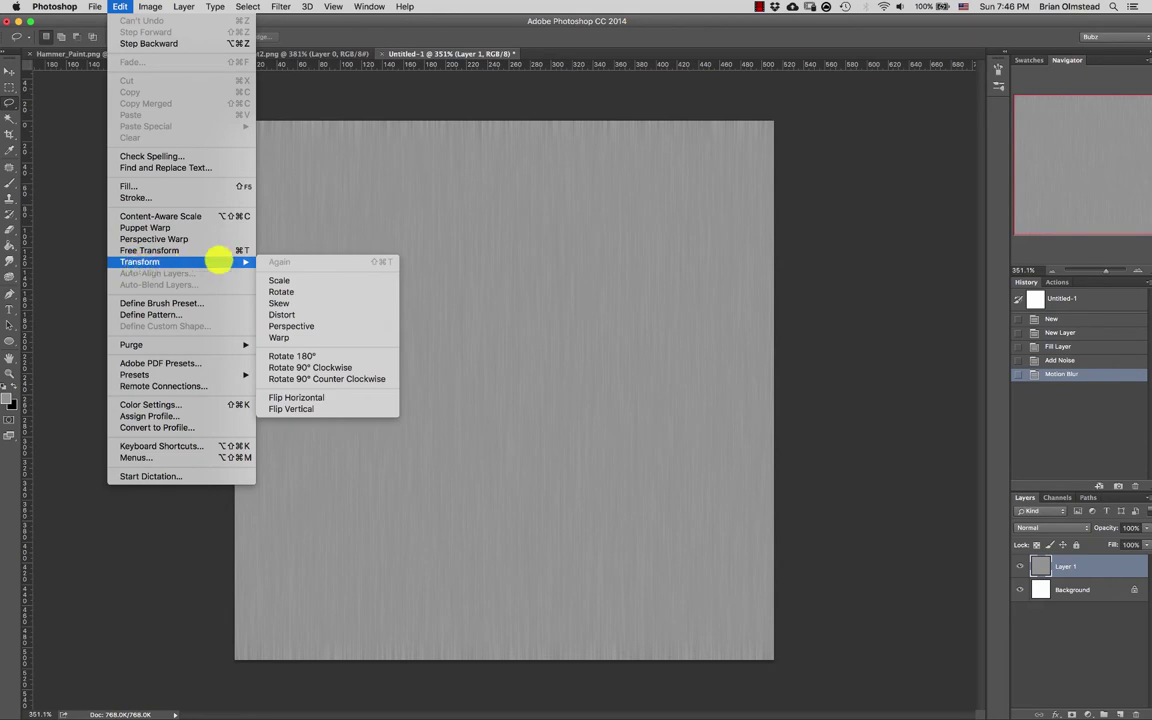
{"action": "left_click", "coordinate": [290, 337]}
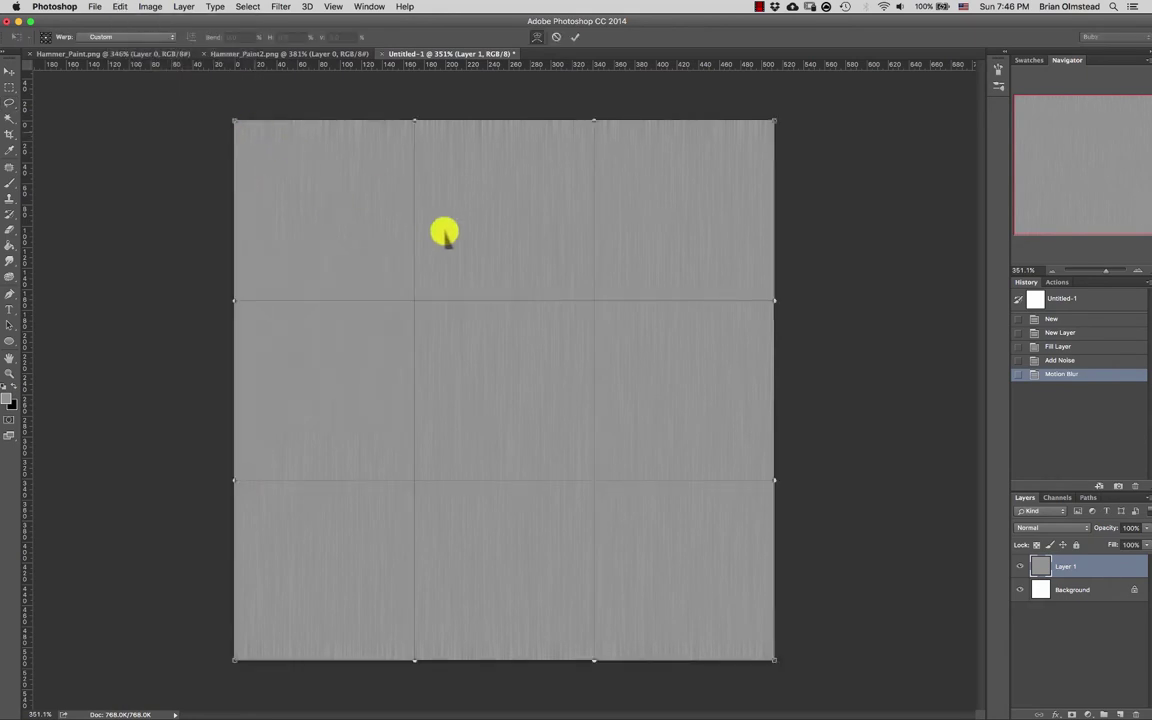
{"action": "left_click_drag", "start_coordinate": [234, 122], "coordinate": [334, 133]}
{"action": "left_click_drag", "start_coordinate": [421, 303], "coordinate": [457, 313]}
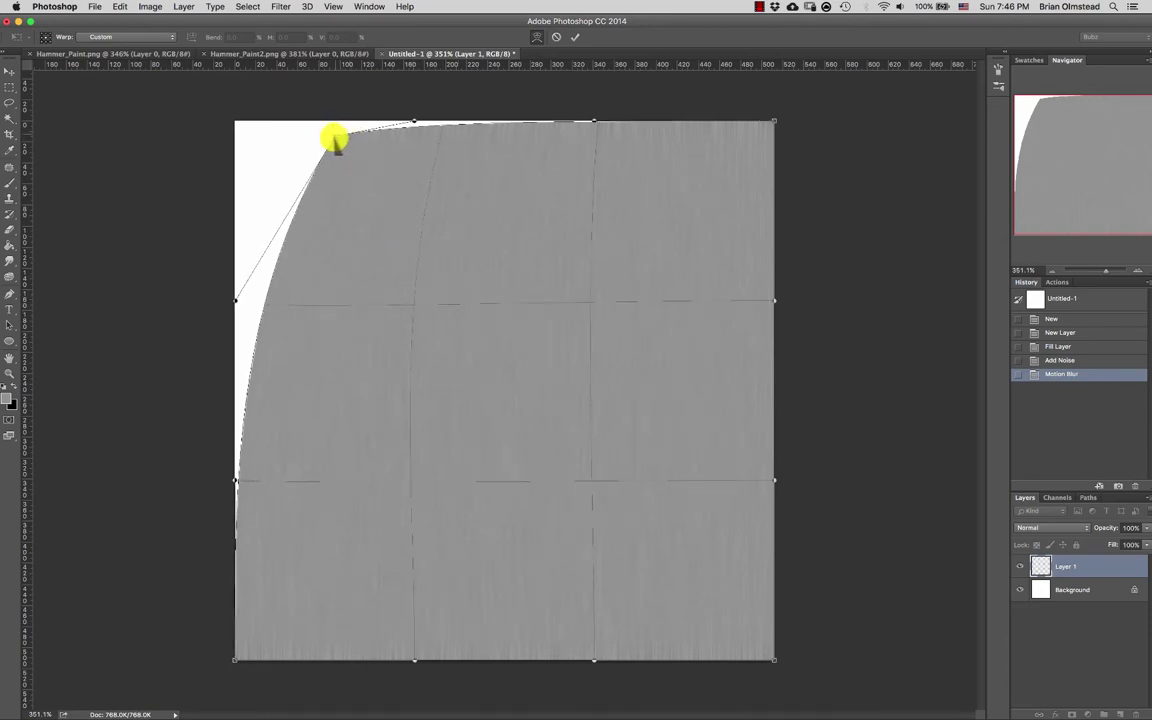
{"action": "left_click_drag", "start_coordinate": [334, 136], "coordinate": [368, 141]}
{"action": "left_click_drag", "start_coordinate": [448, 133], "coordinate": [455, 158]}
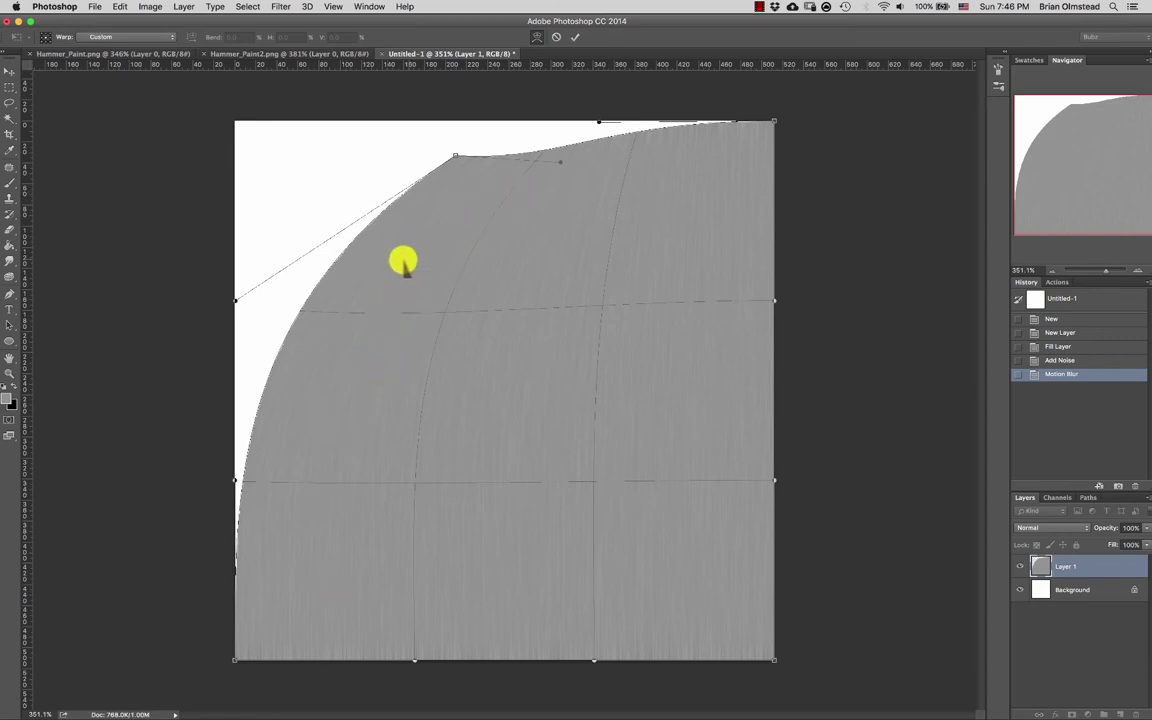
{"action": "key", "text": "Return"}
Paint four curved black strokes with a 4 px brush along the bent grain near the warped upper-left edge
{"action": "scroll", "coordinate": [403, 255], "scroll_direction": "up", "scroll_amount": 5, "text": "alt"}
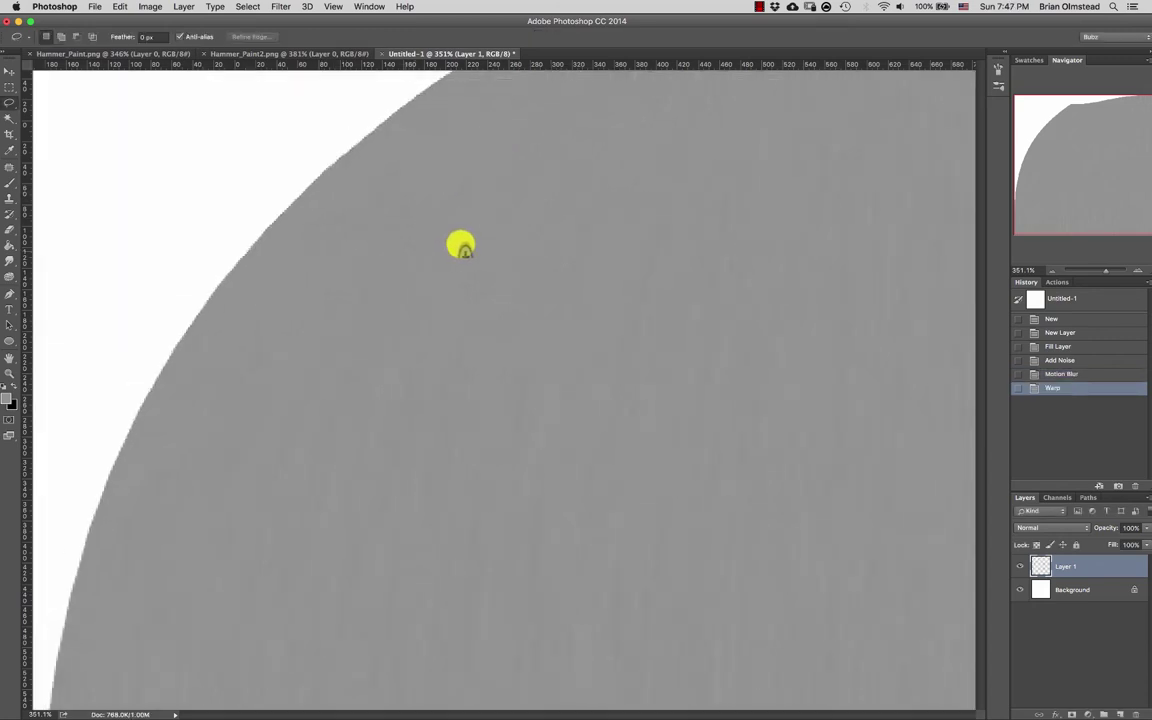
{"action": "key", "text": "b"}
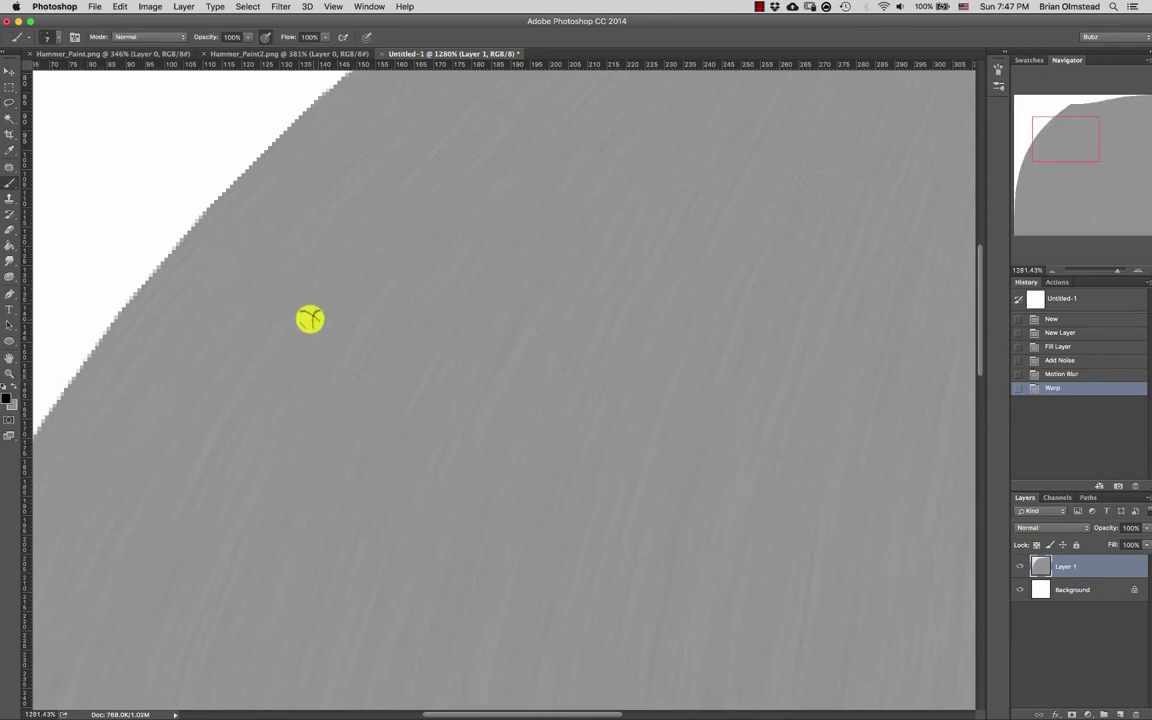
{"action": "left_click_drag", "start_coordinate": [310, 319], "coordinate": [301, 319], "text": "ctrl+alt"}
{"action": "mouse_move", "coordinate": [268, 440]}
{"action": "left_mouse_down"}
{"action": "mouse_move", "coordinate": [350, 238]}
{"action": "mouse_move", "coordinate": [510, 155]}
{"action": "left_mouse_up"}
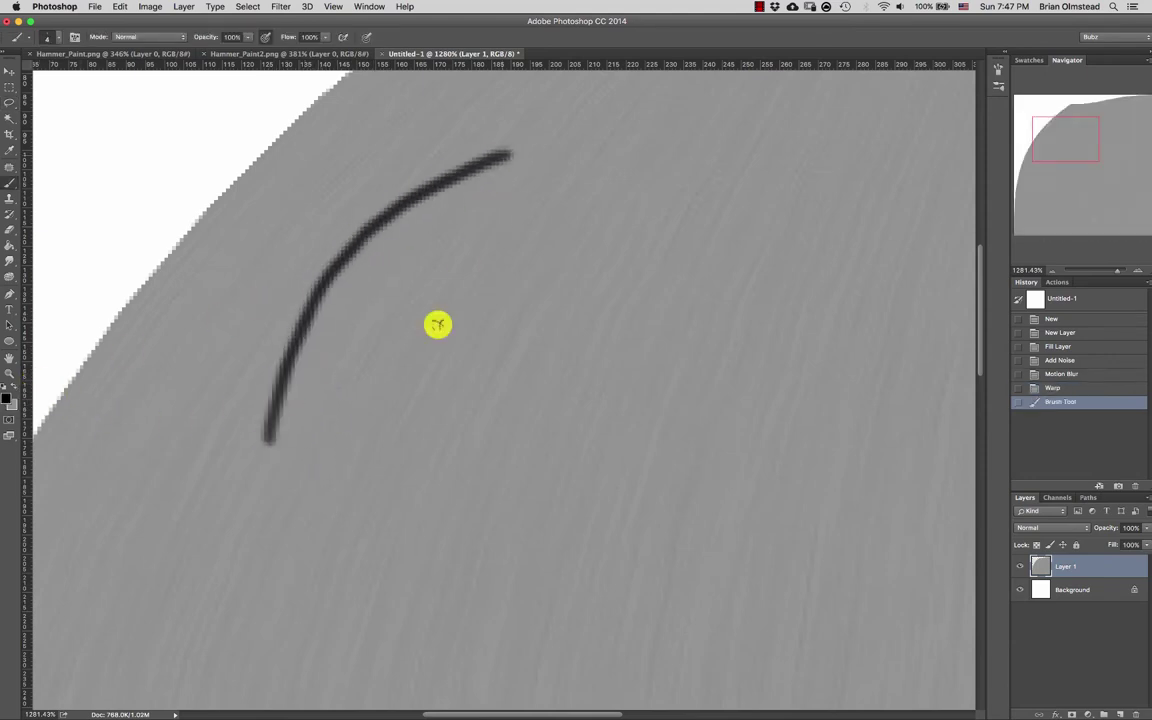
{"action": "mouse_move", "coordinate": [405, 485]}
{"action": "left_mouse_down"}
{"action": "mouse_move", "coordinate": [432, 404]}
{"action": "mouse_move", "coordinate": [640, 205]}
{"action": "left_mouse_up"}
{"action": "mouse_move", "coordinate": [535, 520]}
{"action": "left_mouse_down"}
{"action": "mouse_move", "coordinate": [720, 290]}
{"action": "mouse_move", "coordinate": [815, 260]}
{"action": "left_mouse_up"}
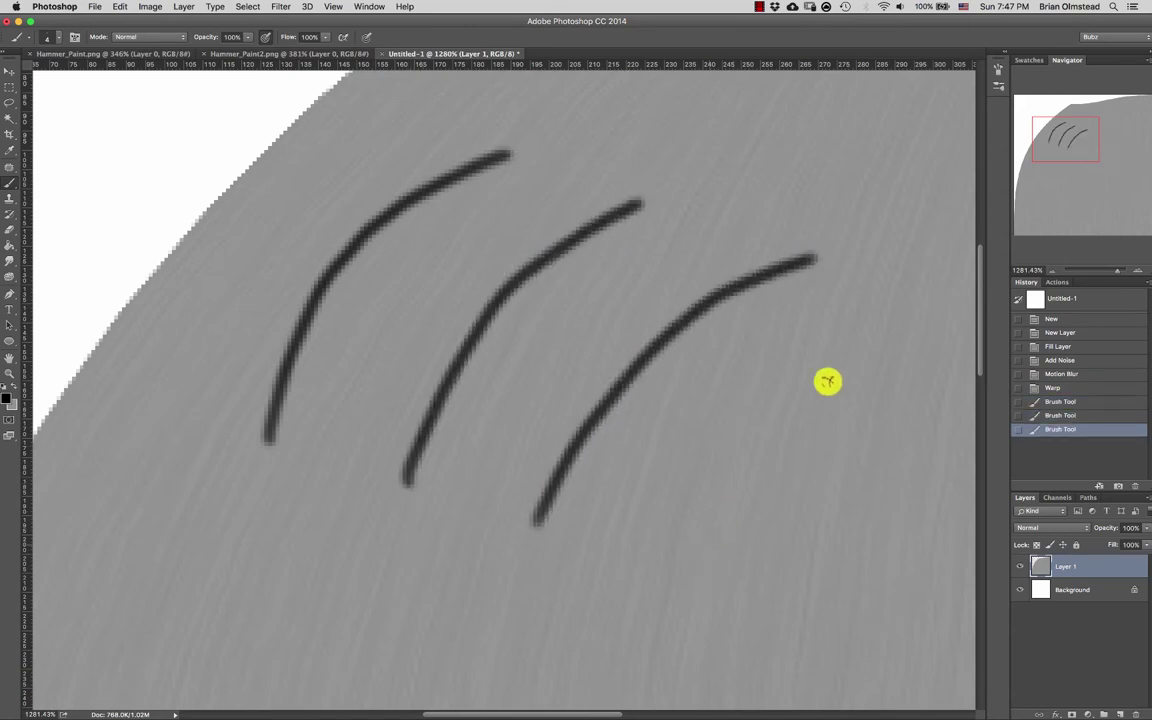
{"action": "left_click_drag", "start_coordinate": [707, 557], "coordinate": [884, 347]}
{"action": "scroll", "coordinate": [594, 437], "scroll_direction": "down", "scroll_amount": 10, "text": "alt"}
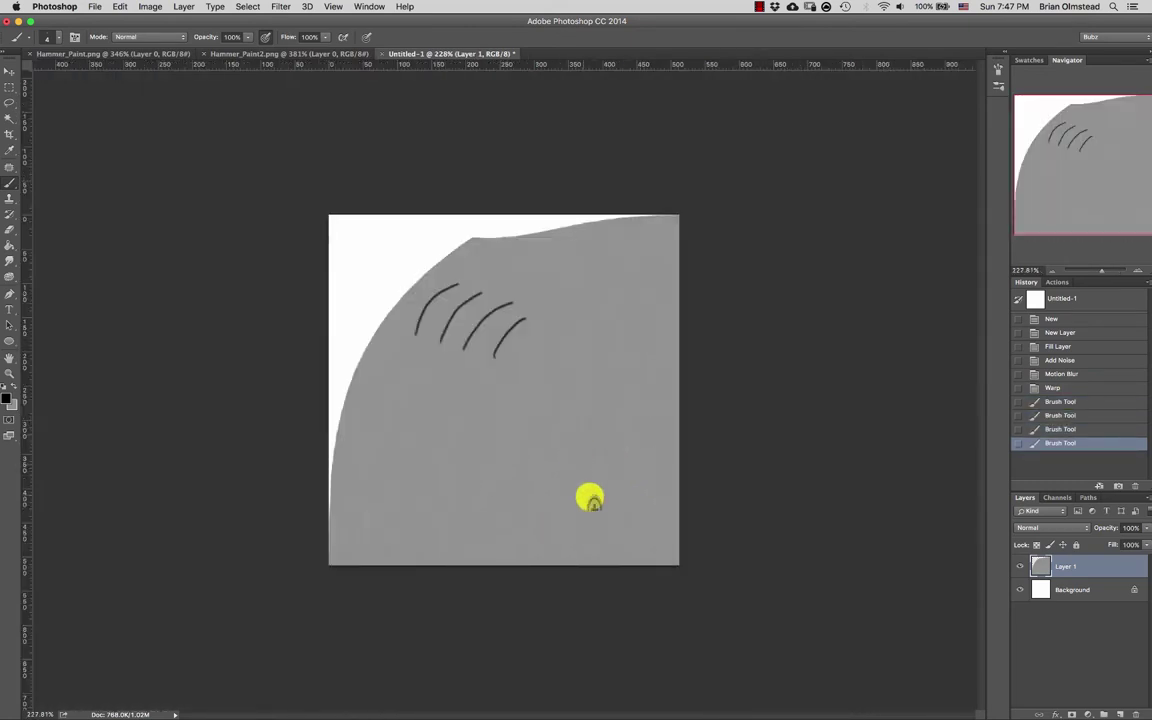
Paint three short vertical black strokes along the straight grain near the canvas's lower-right corner
{"action": "left_click_drag", "start_coordinate": [594, 505], "coordinate": [397, 276], "text": "super"}
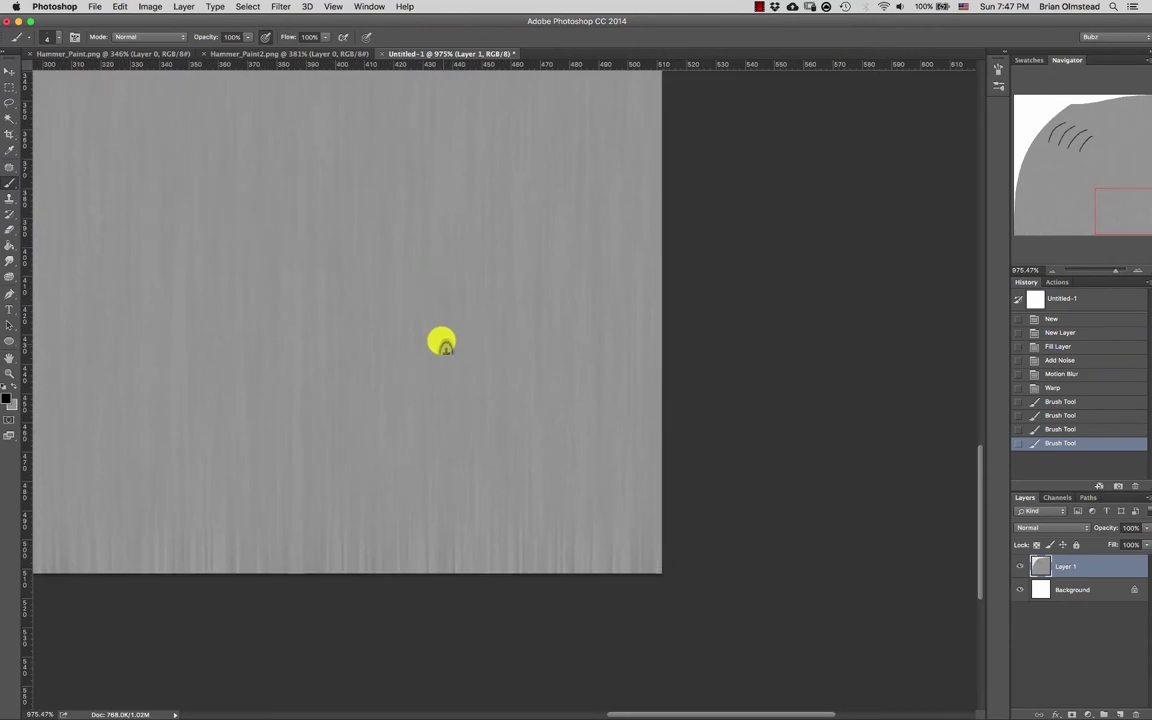
{"action": "scroll", "coordinate": [463, 378], "scroll_direction": "up", "scroll_amount": 5}
{"action": "scroll", "coordinate": [463, 378], "scroll_direction": "left", "scroll_amount": 2}
{"action": "left_click_drag", "start_coordinate": [381, 200], "coordinate": [395, 440]}
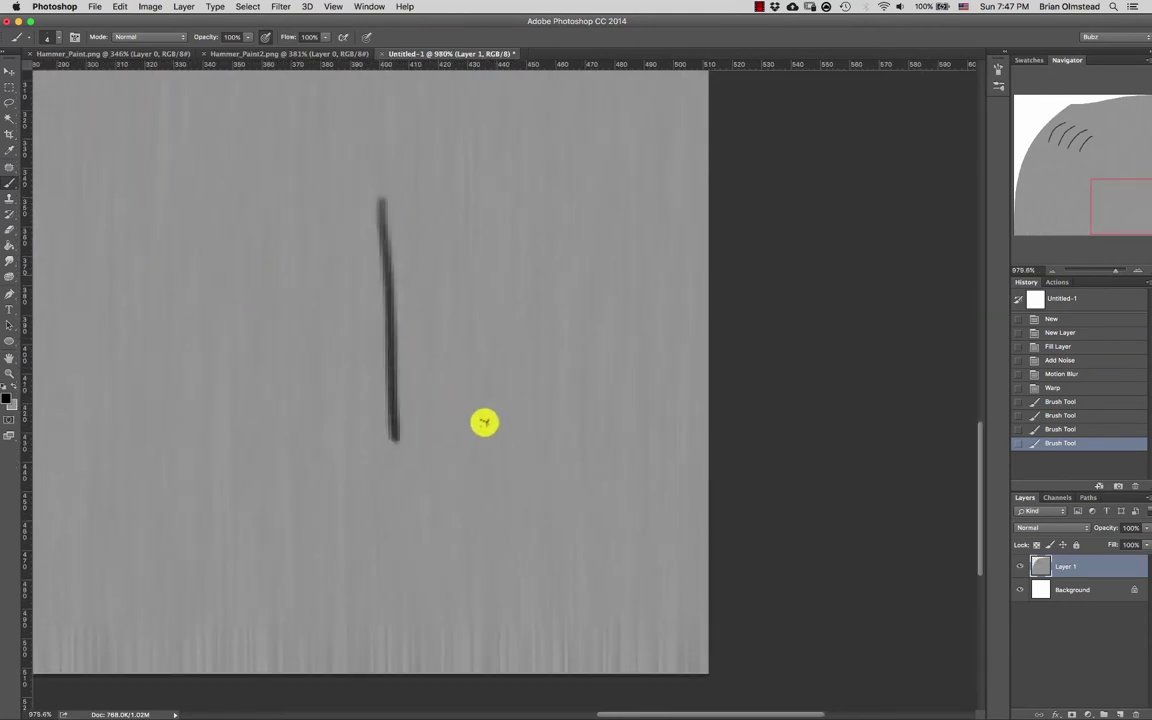
{"action": "left_click_drag", "start_coordinate": [484, 422], "coordinate": [501, 200]}
{"action": "left_click_drag", "start_coordinate": [583, 211], "coordinate": [581, 424]}
{"action": "scroll", "coordinate": [406, 399], "scroll_direction": "down", "scroll_amount": 8, "text": "alt"}
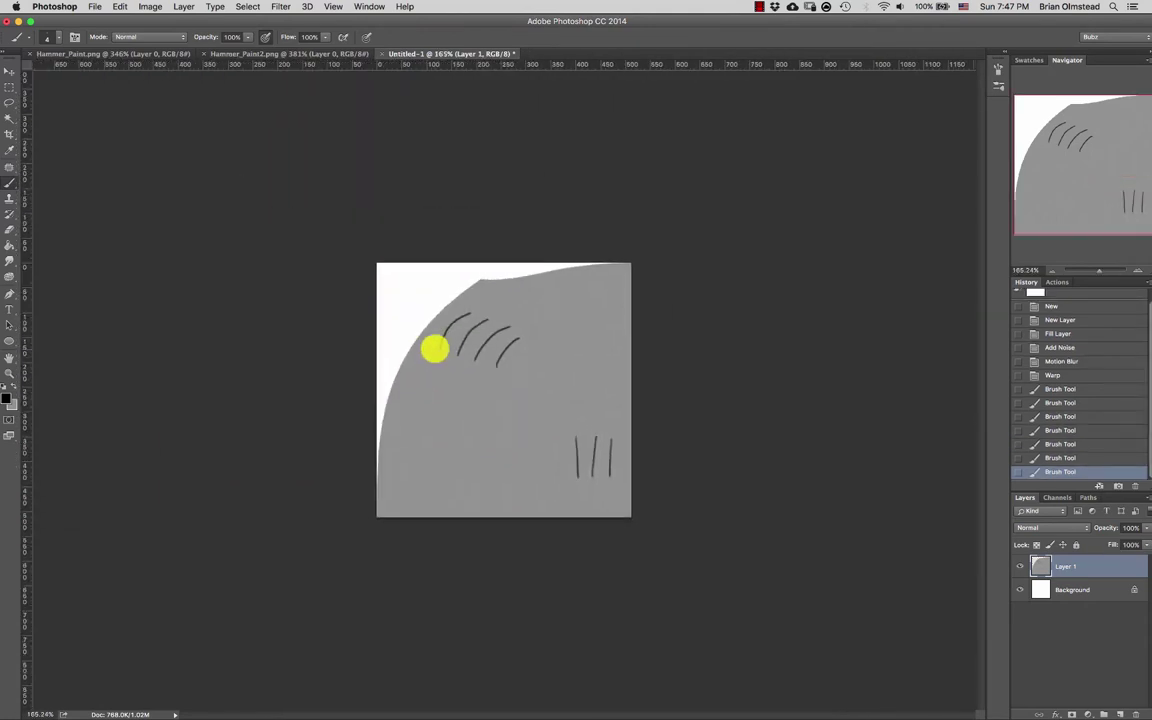
{"action": "scroll", "coordinate": [434, 348], "scroll_direction": "up", "scroll_amount": 3, "text": "alt"}
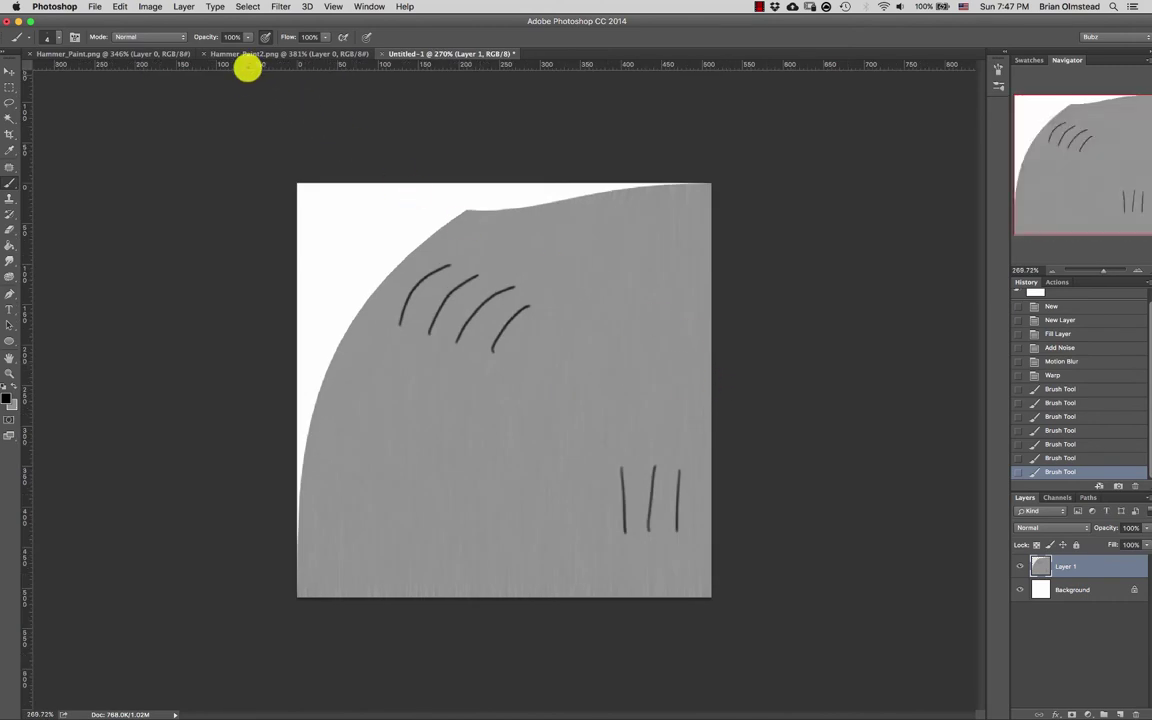
Switch to the Hammer_Paint2.png document, add a new layer above the texture, and clear the active selection
{"action": "left_click", "coordinate": [248, 54]}
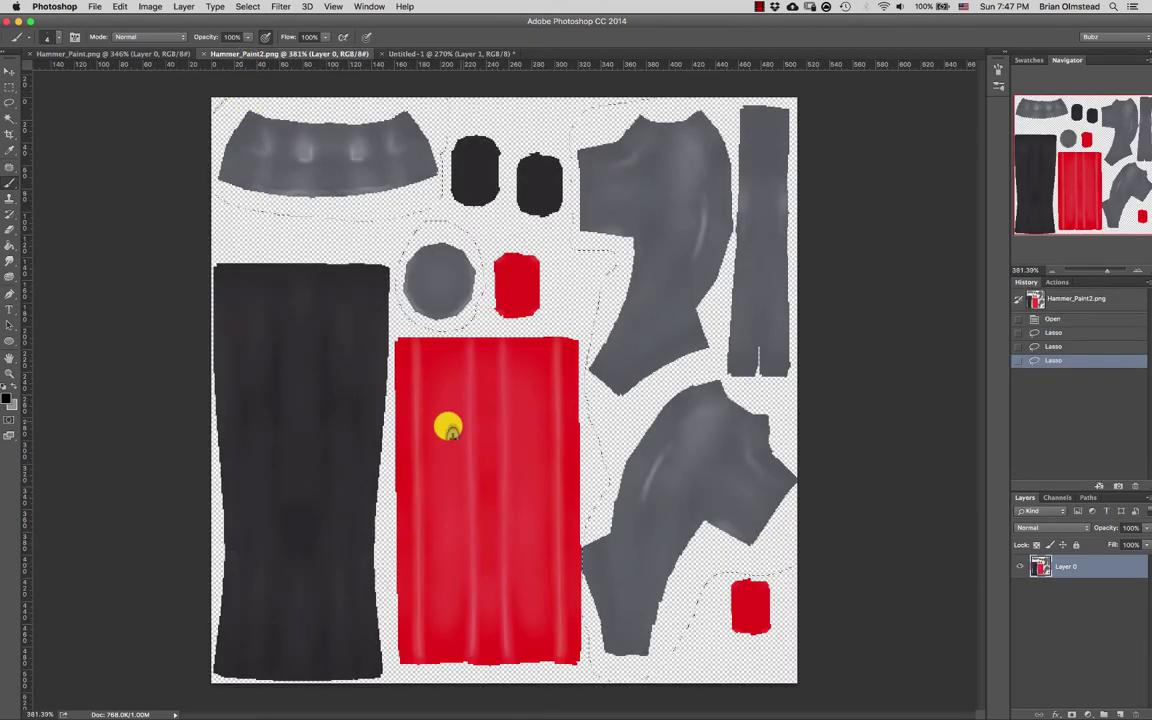
{"action": "scroll", "coordinate": [449, 428], "scroll_direction": "up", "scroll_amount": 3, "text": "alt"}
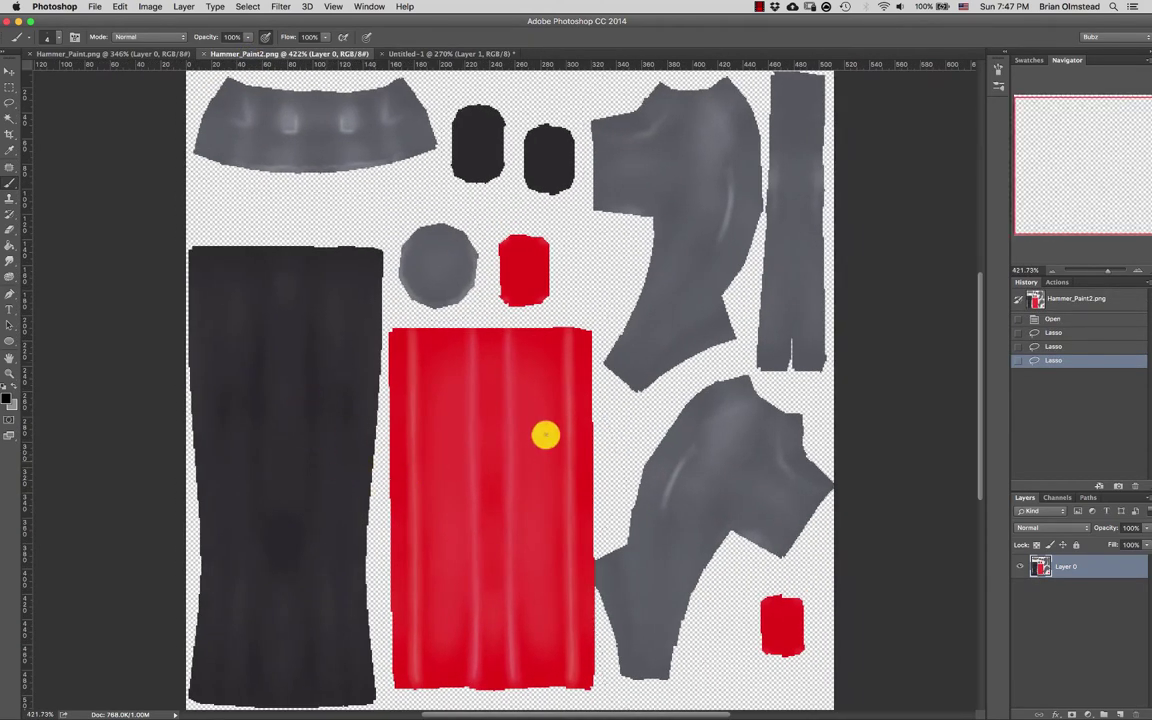
{"action": "scroll", "coordinate": [215, 466], "scroll_direction": "up", "scroll_amount": 4, "text": "alt"}
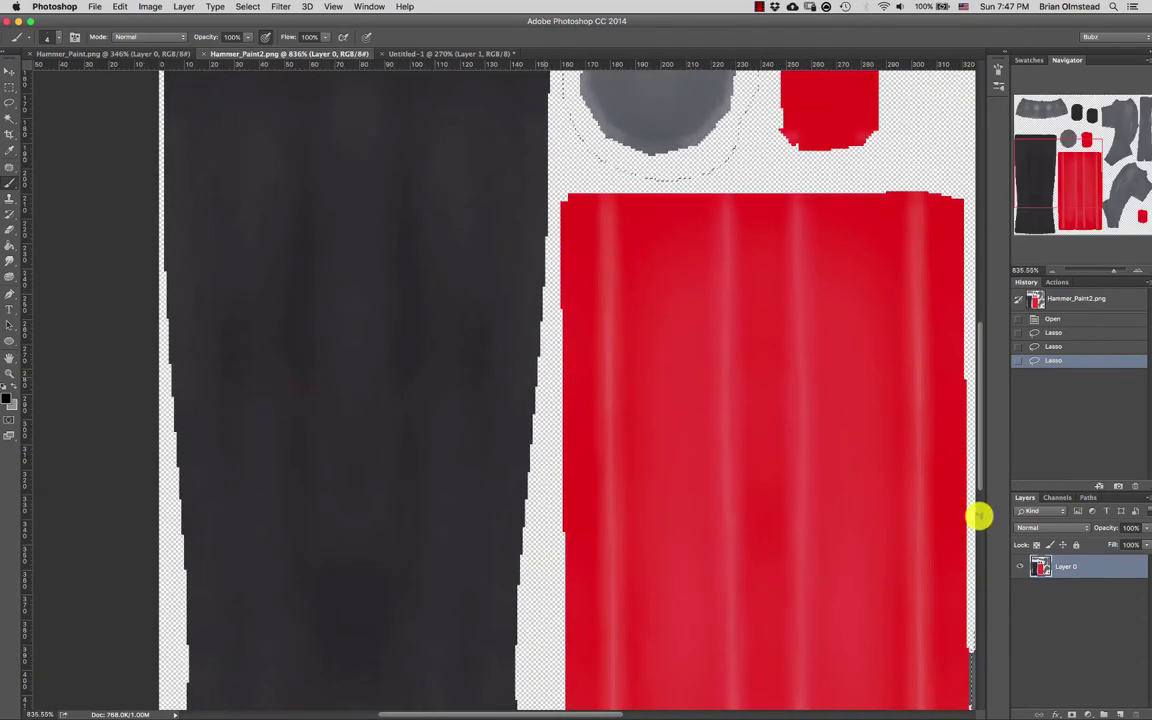
{"action": "left_click", "coordinate": [1118, 712]}
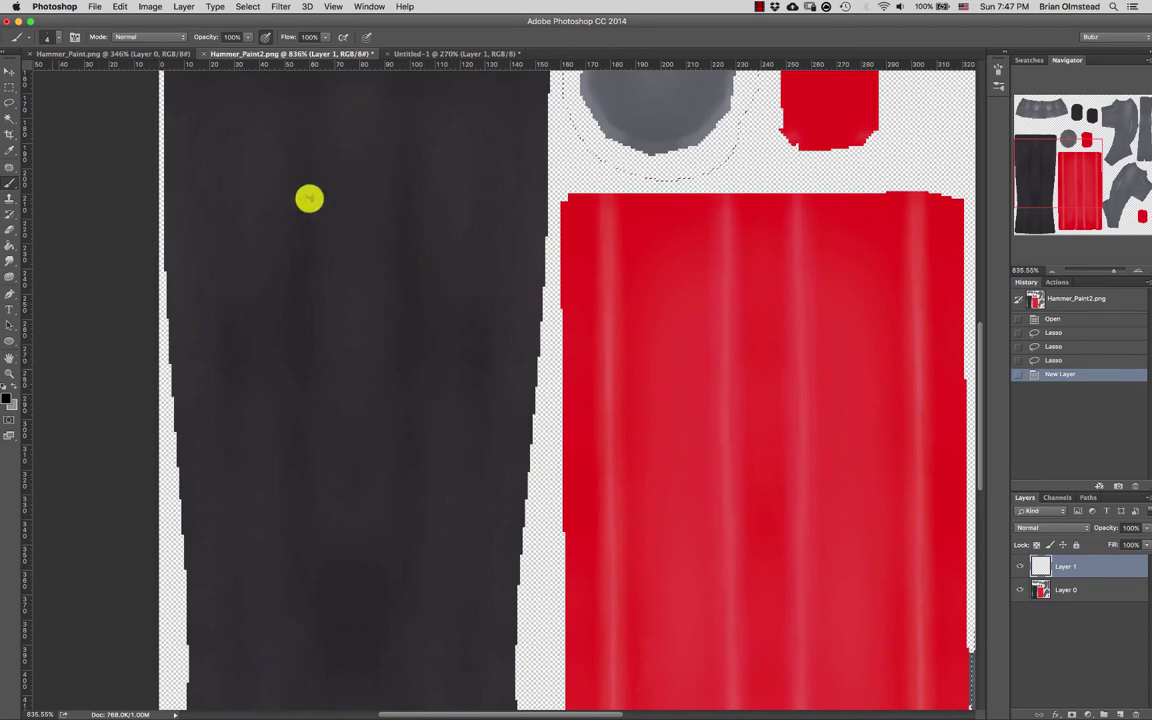
{"action": "left_click_drag", "start_coordinate": [350, 183], "coordinate": [328, 180]}
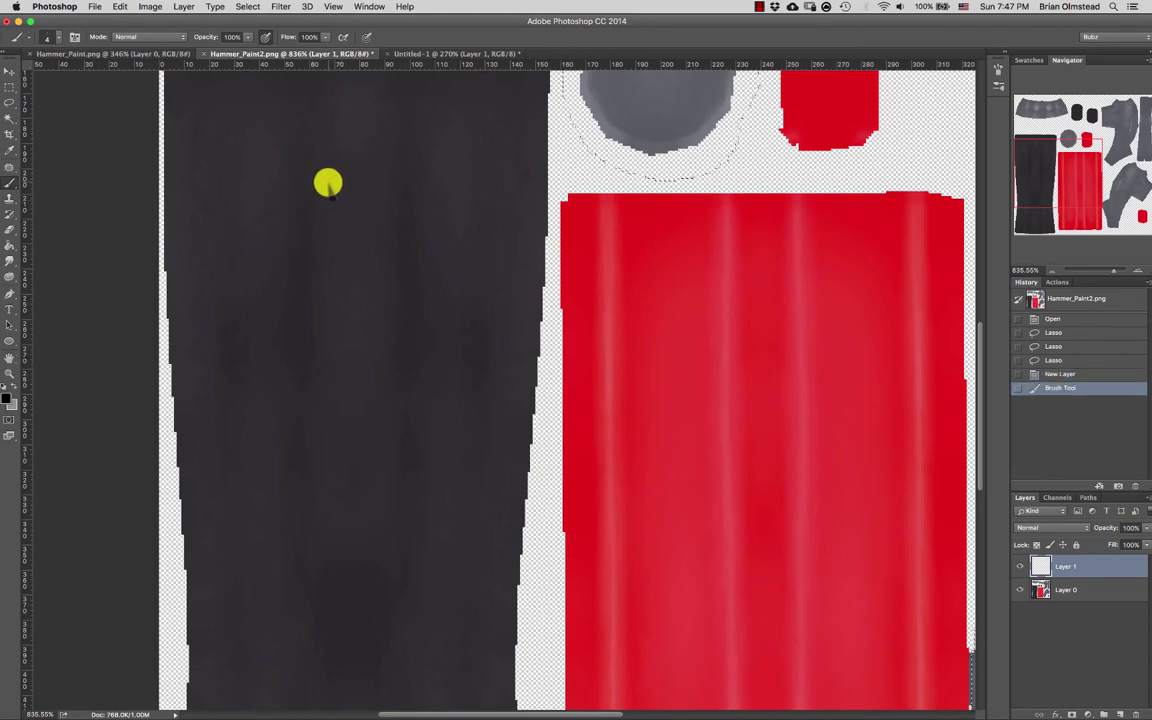
{"action": "key", "text": "super+z"}
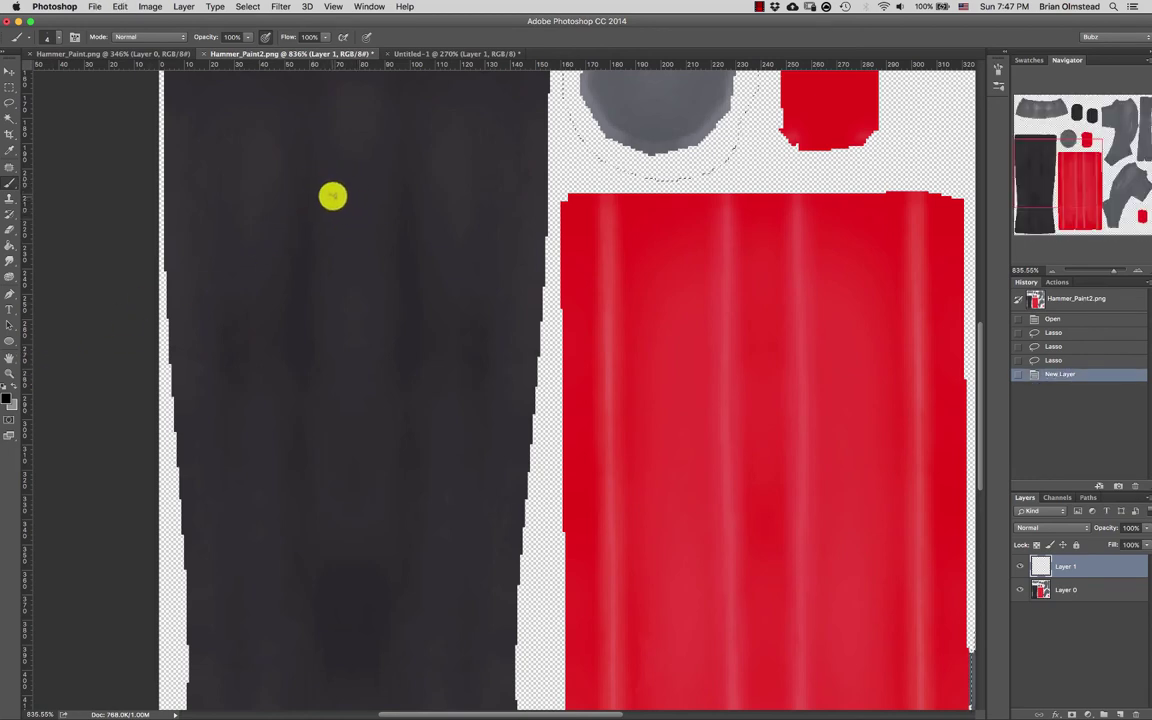
{"action": "key", "text": "super+d"}
Paint a horizontal row of three small black dots on the dark grip piece
{"action": "left_click_drag", "start_coordinate": [327, 181], "coordinate": [350, 182]}
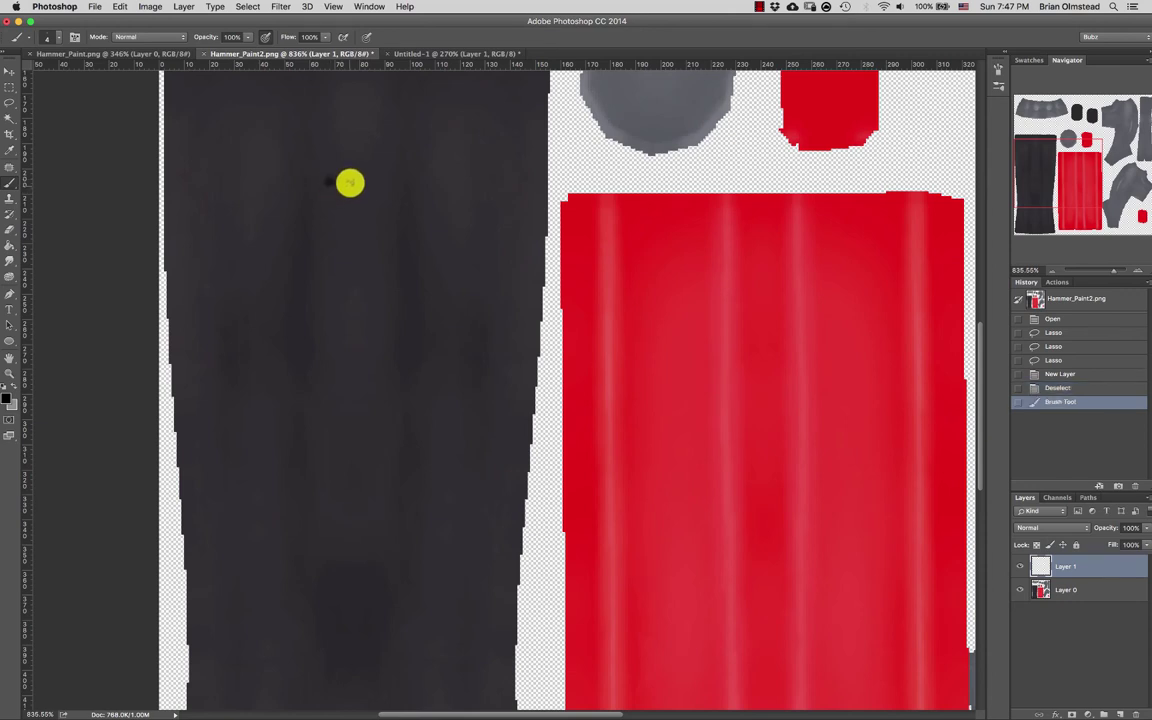
{"action": "left_click", "coordinate": [355, 180]}
{"action": "key", "text": "super+z"}
{"action": "key", "text": "super+z"}
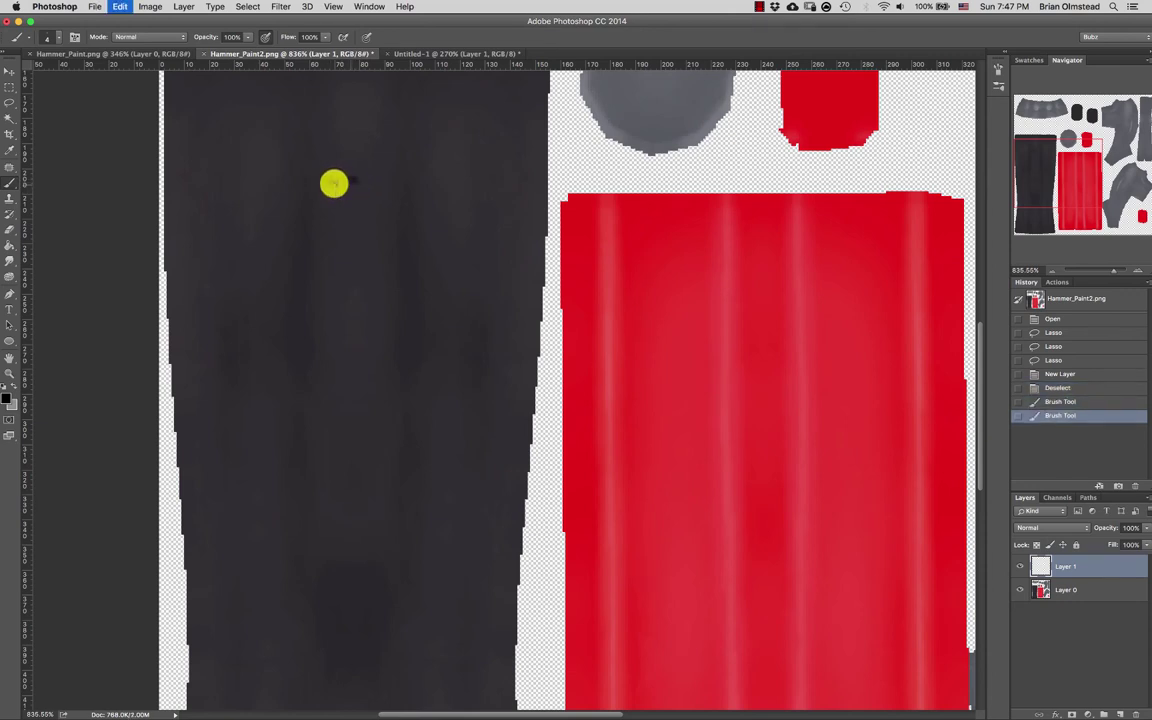
{"action": "key", "text": "super+z"}
{"action": "left_click", "coordinate": [368, 186]}
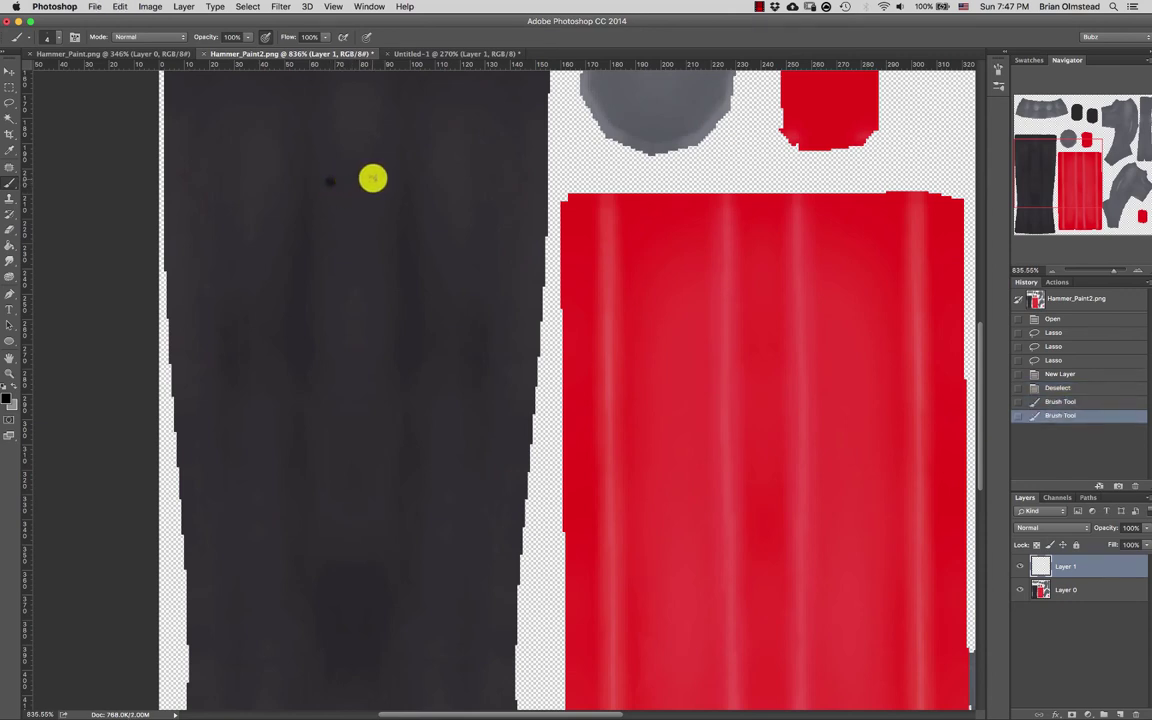
{"action": "left_click", "coordinate": [351, 180]}
{"action": "left_click", "coordinate": [374, 184]}
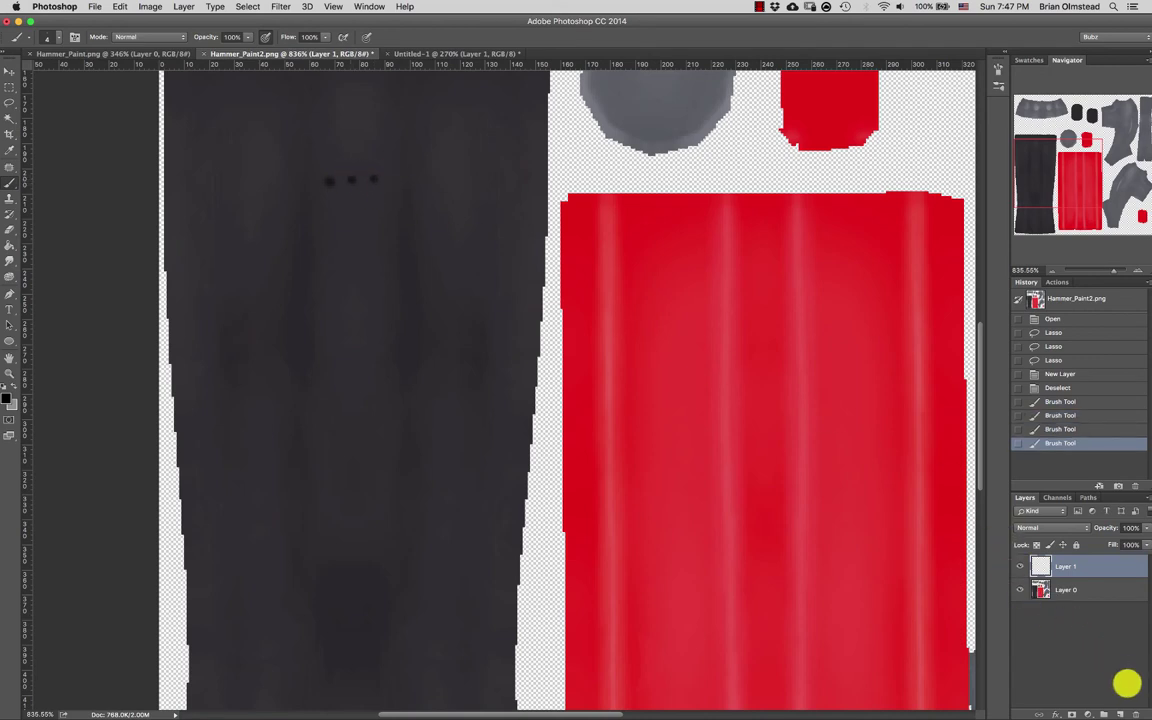
Duplicate the dot layer repeatedly down the dark grip to form six stacked rows of dots
{"action": "key", "text": "v"}
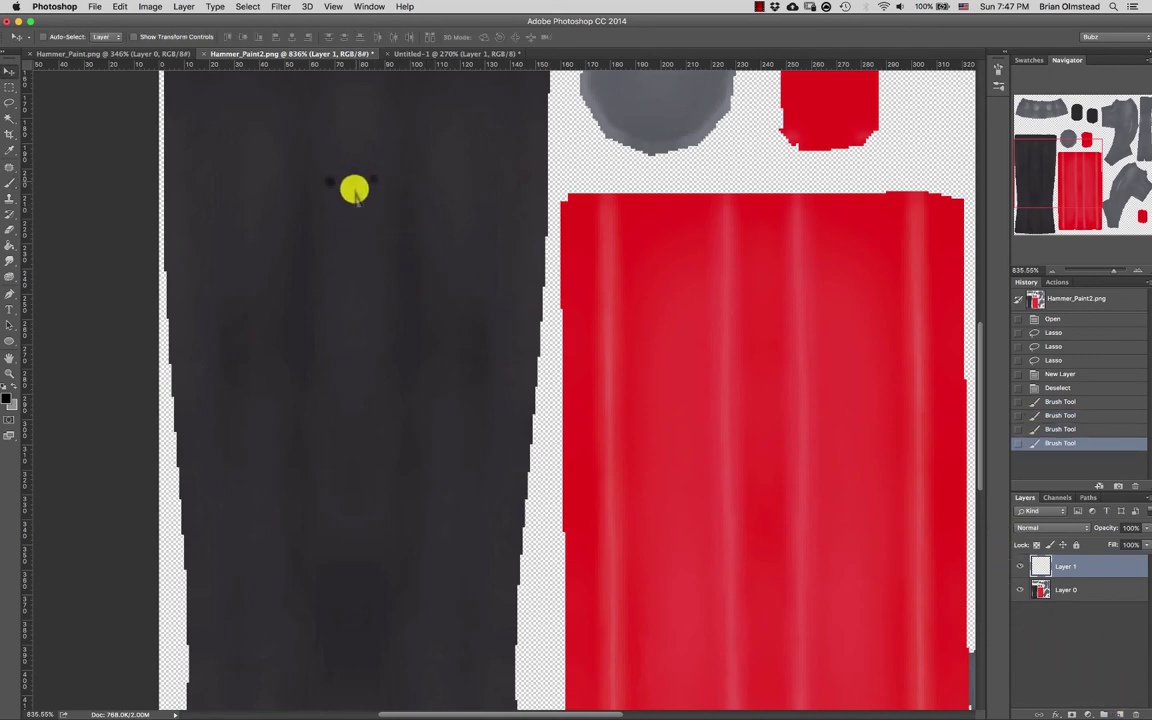
{"action": "left_click_drag", "start_coordinate": [352, 185], "coordinate": [348, 314], "text": "alt"}
{"action": "left_click_drag", "start_coordinate": [349, 289], "coordinate": [348, 342], "text": "alt"}
{"action": "left_click_drag", "start_coordinate": [350, 336], "coordinate": [347, 377], "text": "alt"}
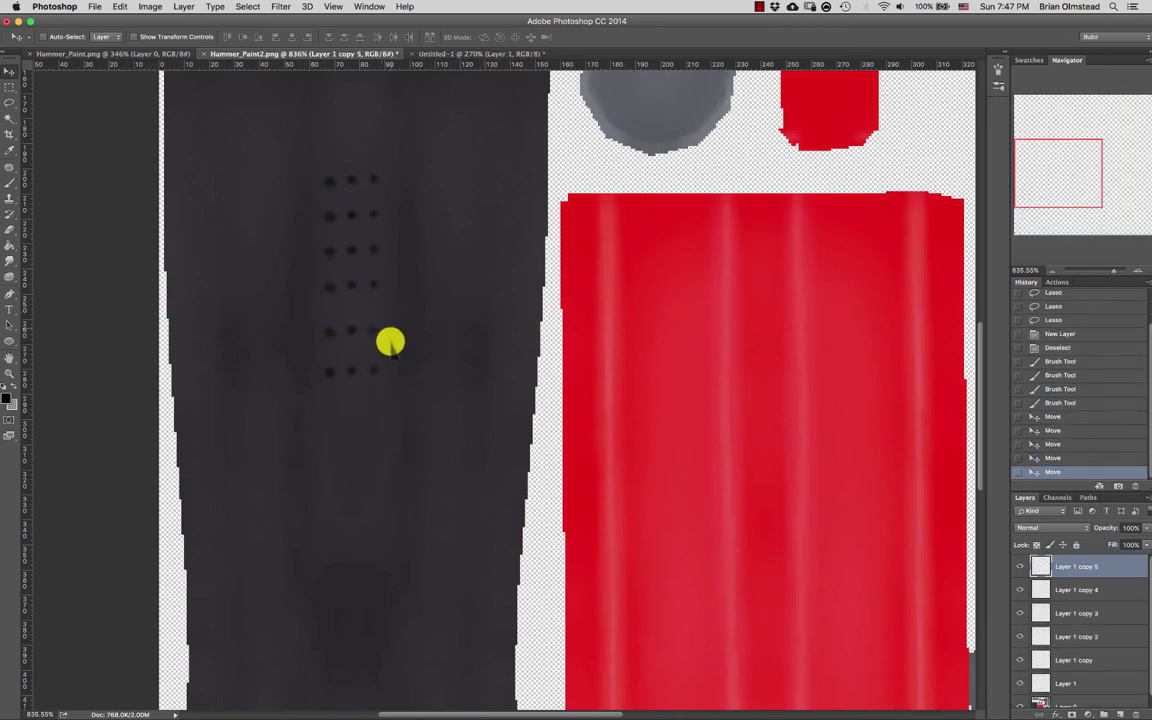
Switch to Modo and compare the textured hammer model with the reference photo from several angles
{"action": "left_click", "coordinate": [24, 21]}
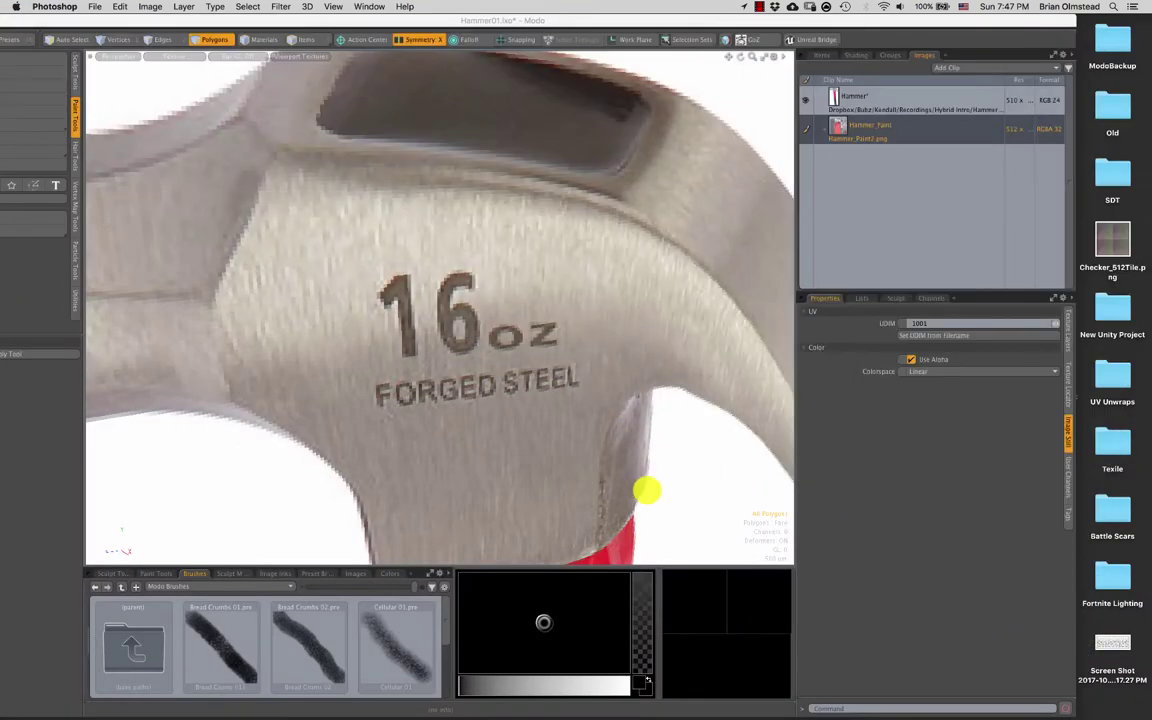
{"action": "left_click", "coordinate": [500, 370]}
{"action": "key", "text": "a"}
{"action": "left_click_drag", "start_coordinate": [489, 352], "coordinate": [430, 290], "text": "alt"}
{"action": "scroll", "coordinate": [427, 276], "scroll_direction": "up", "scroll_amount": 3}
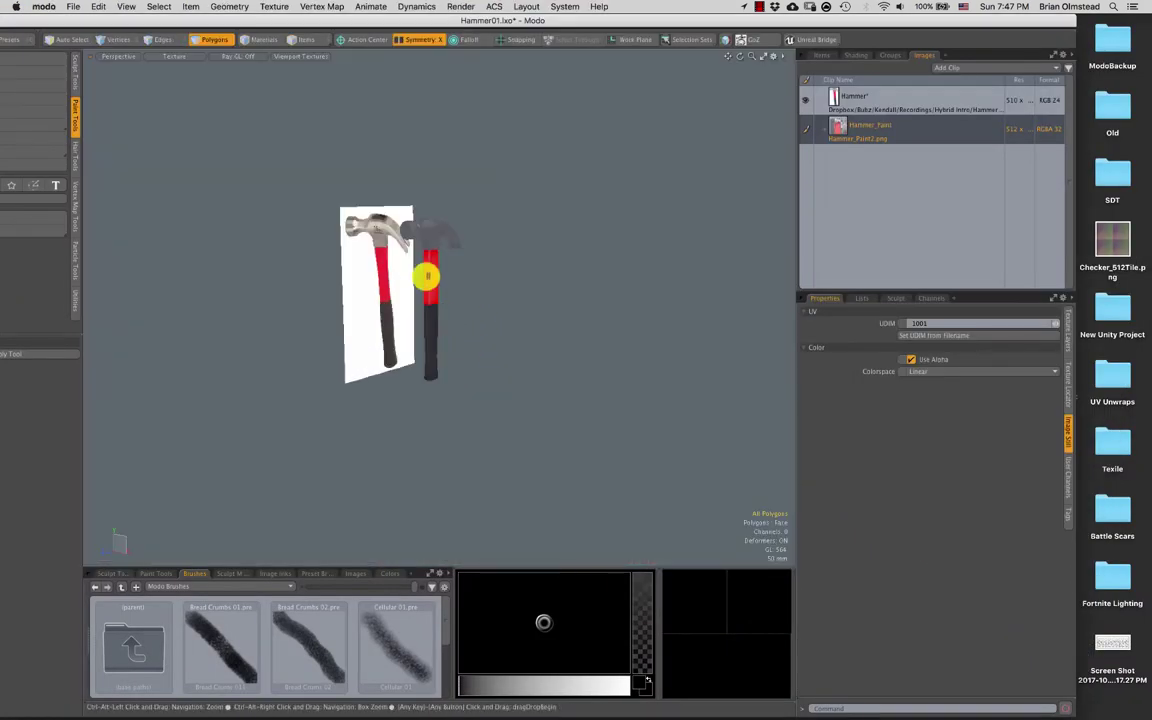
{"action": "scroll", "coordinate": [512, 332], "scroll_direction": "up", "scroll_amount": 5}
{"action": "left_click_drag", "start_coordinate": [467, 350], "coordinate": [509, 172], "text": "alt"}
{"action": "left_click_drag", "start_coordinate": [471, 226], "coordinate": [276, 154], "text": "alt"}
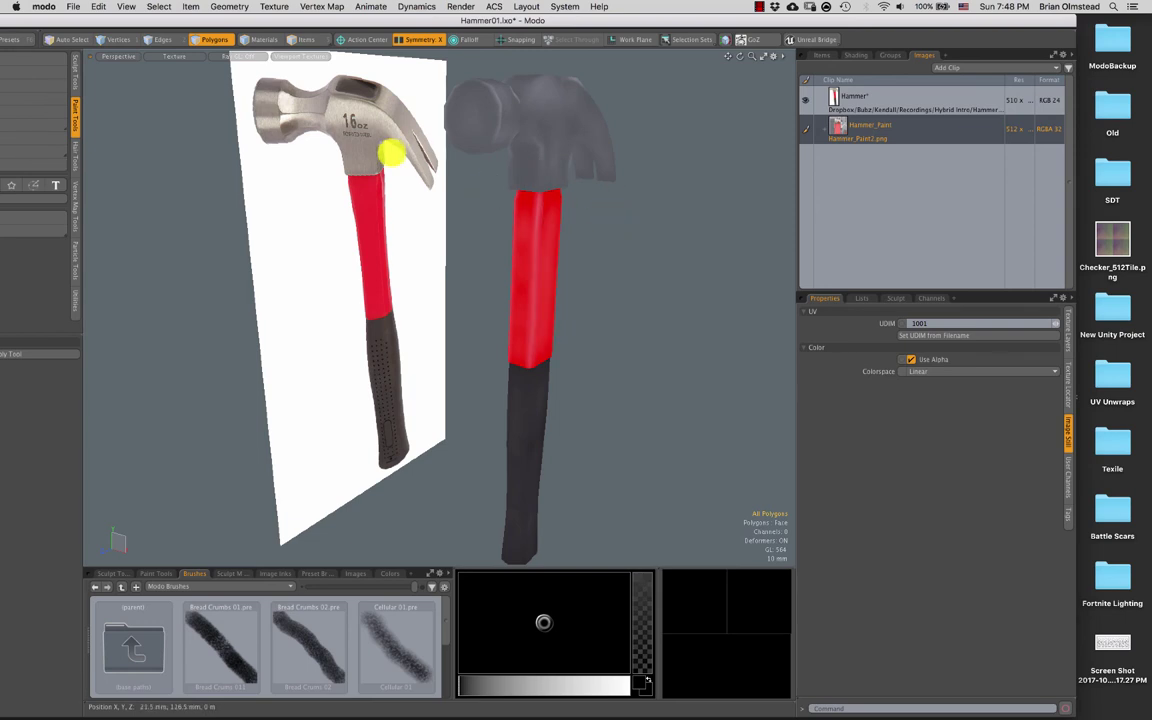
{"action": "left_click_drag", "start_coordinate": [432, 312], "coordinate": [300, 130], "text": "alt"}
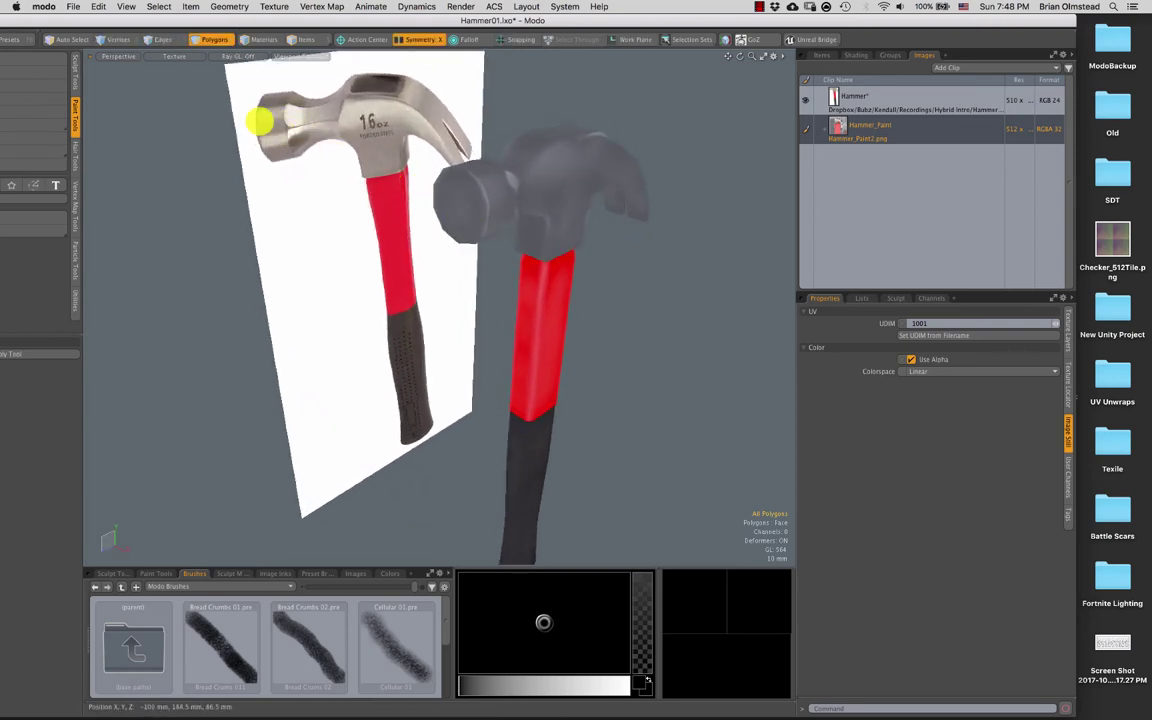